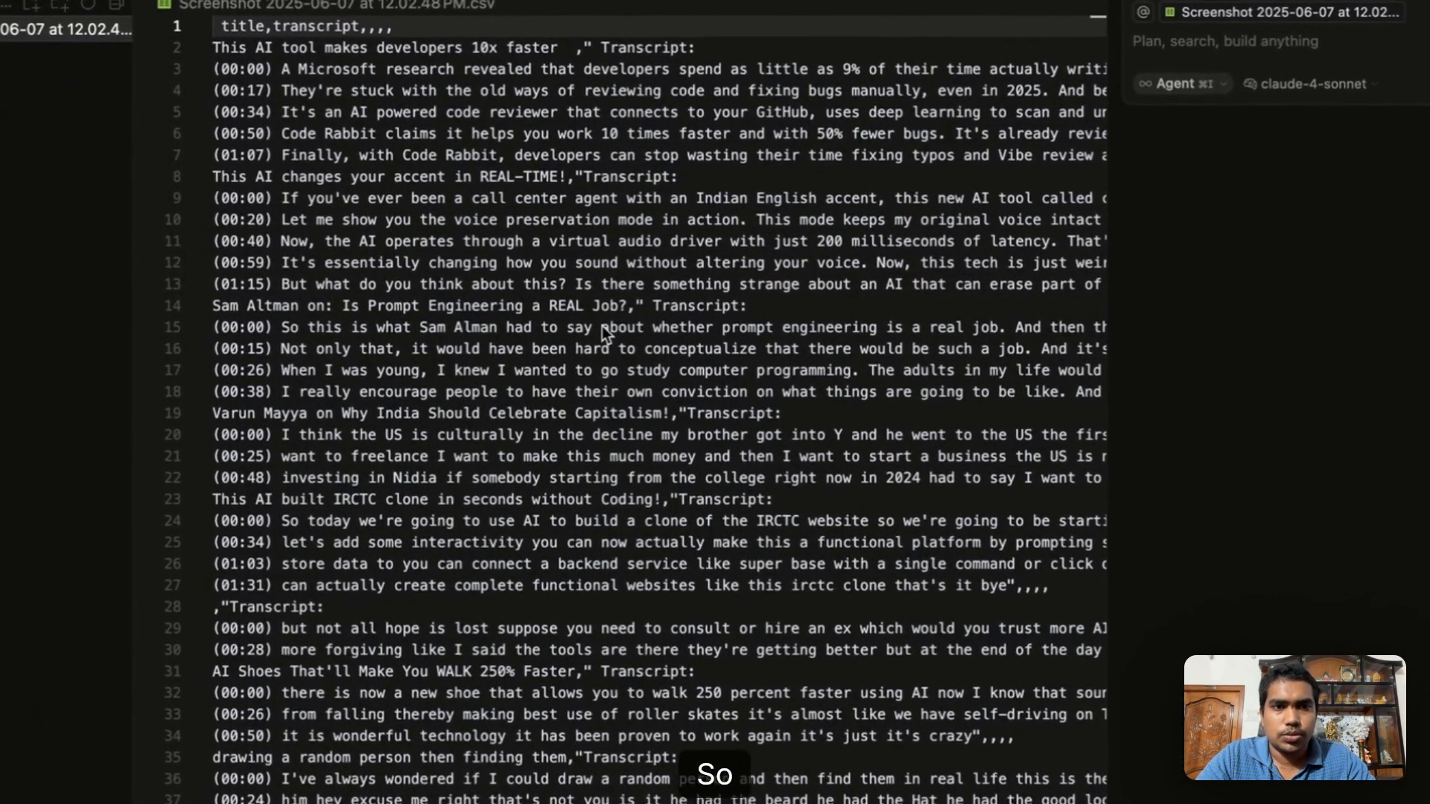
Look through the video titles and transcripts in the open CSV file, from the first rows to the last.
scroll(383, 186, down, 7)
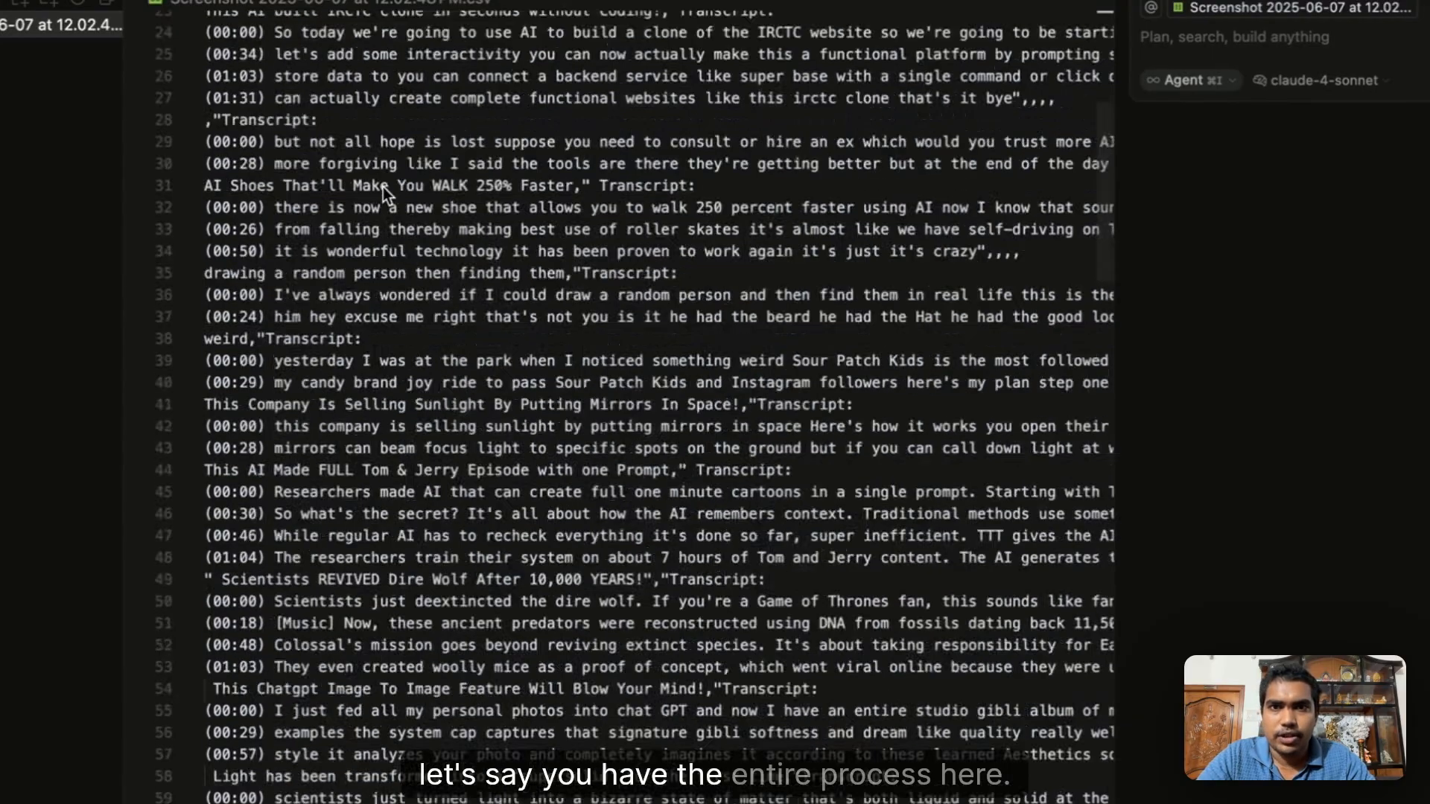
scroll(383, 186, down, 10)
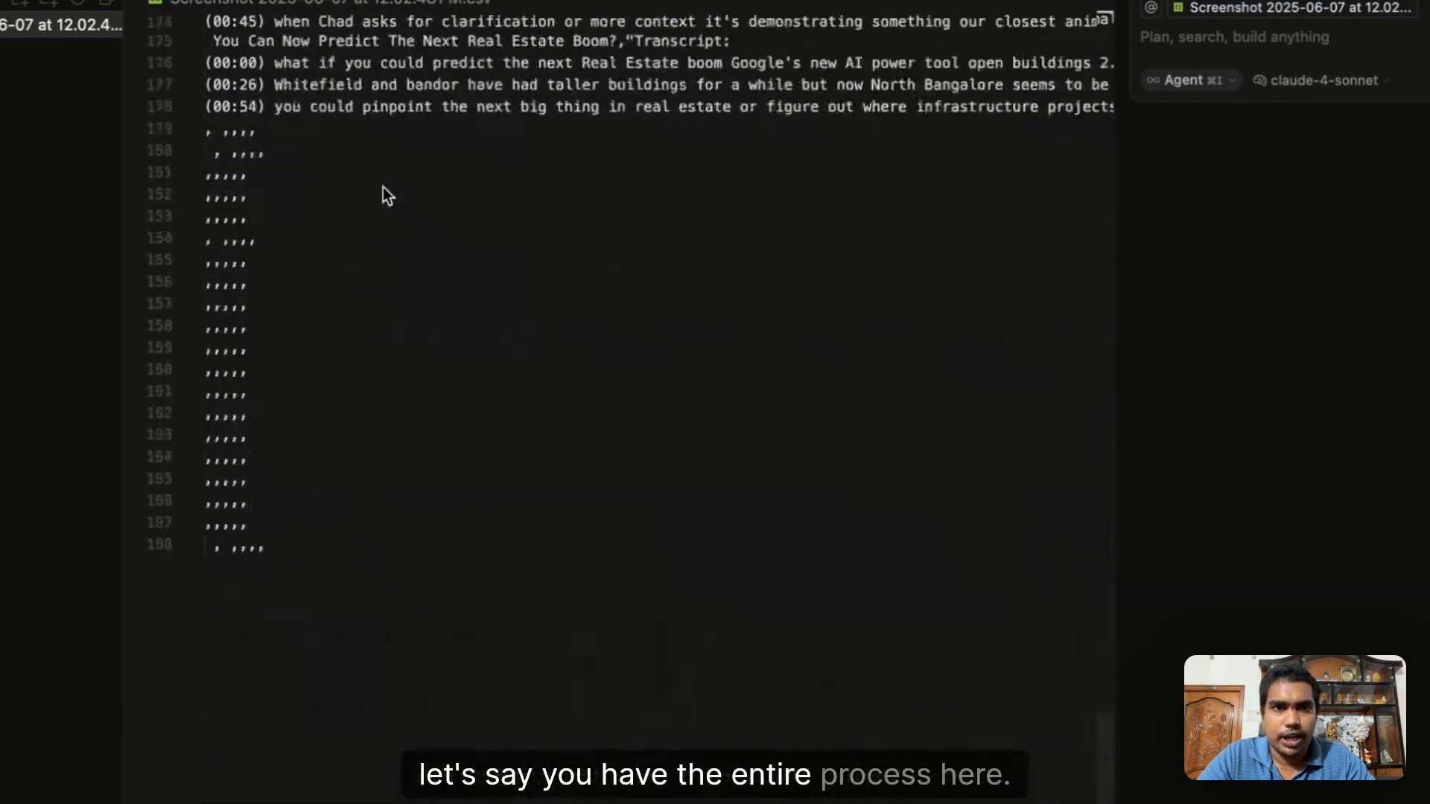
scroll(383, 186, up, 15)
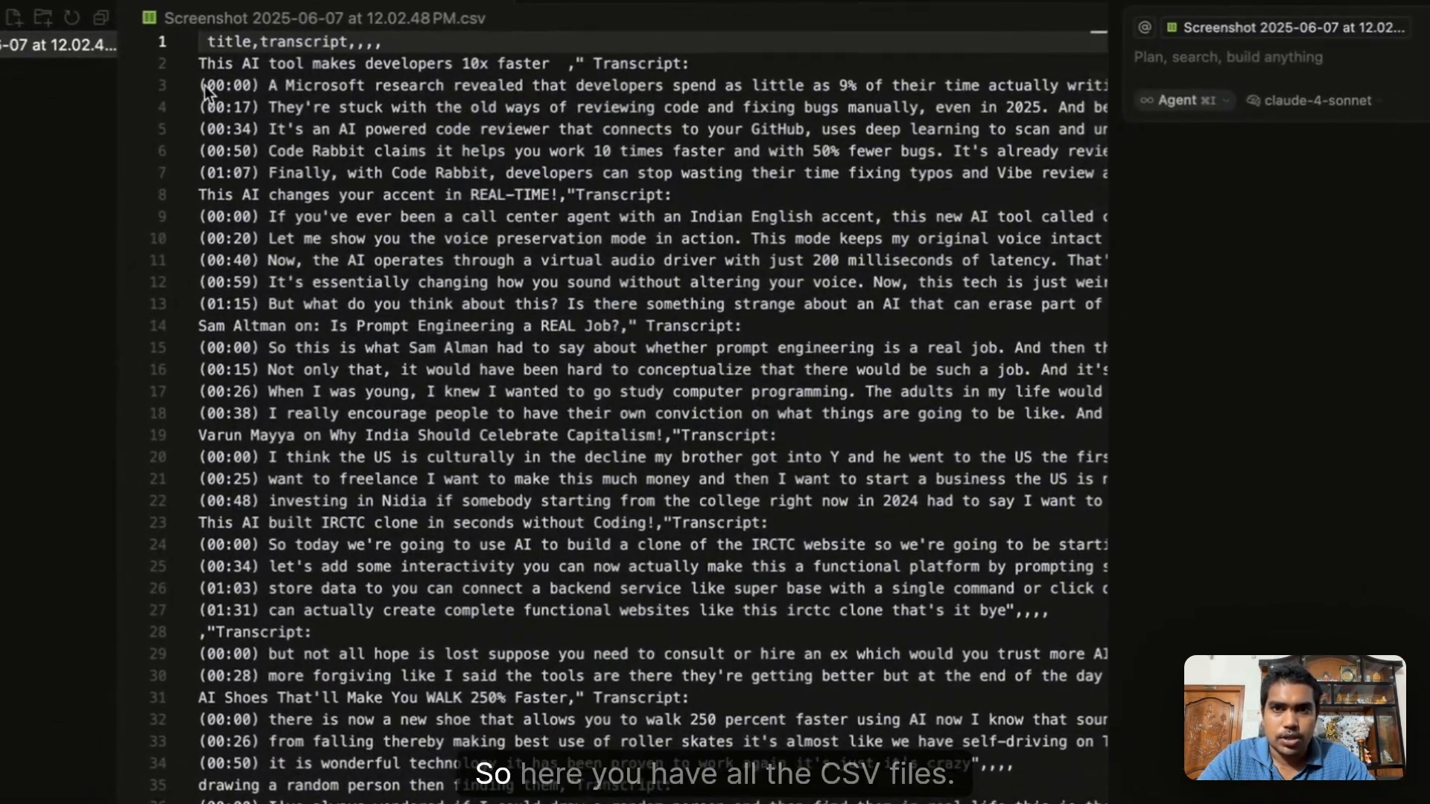
drag(199, 85, 410, 93)
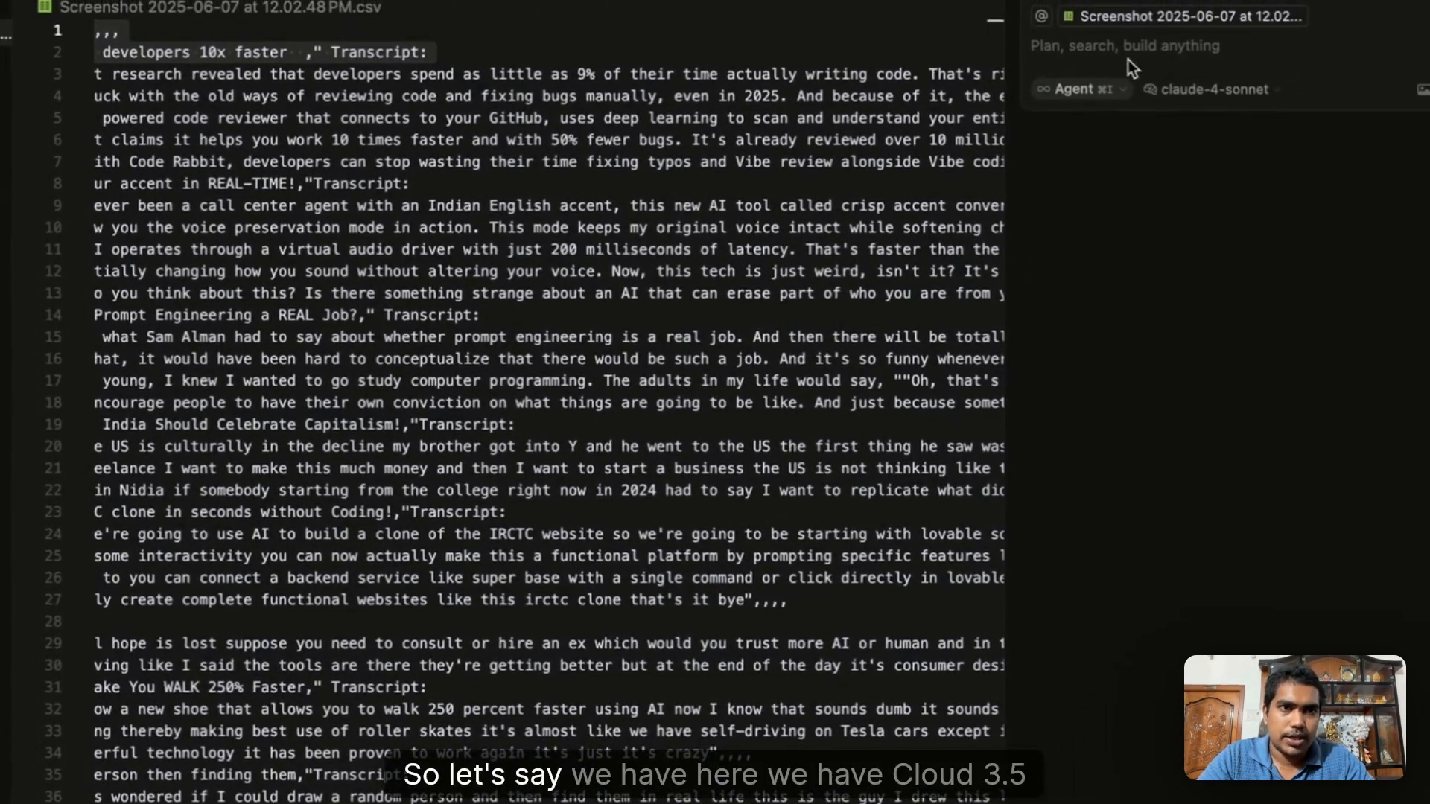
Set the chat's model to claude-3.5-sonnet and its mode to Ask.
click(1180, 90)
click(1170, 242)
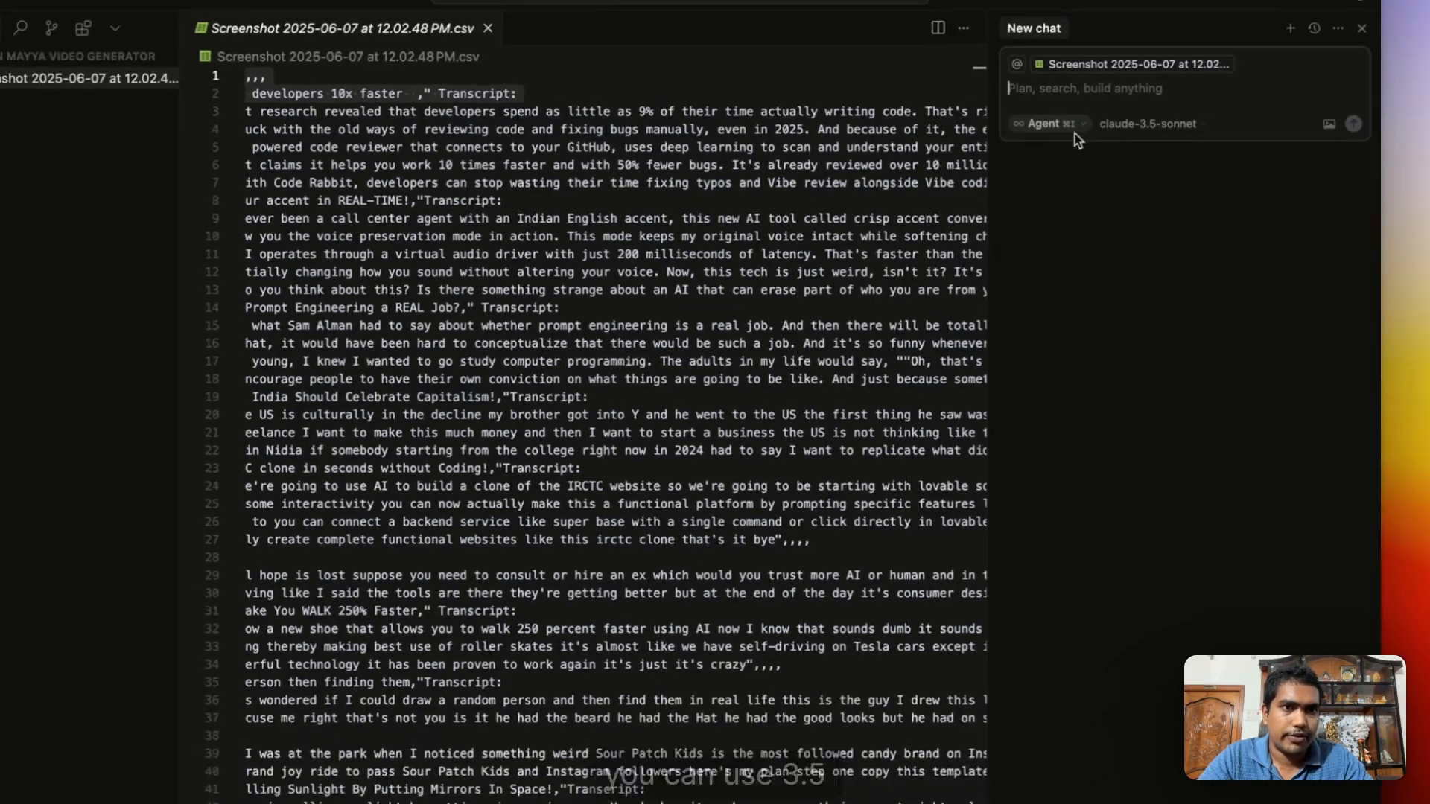
click(1080, 90)
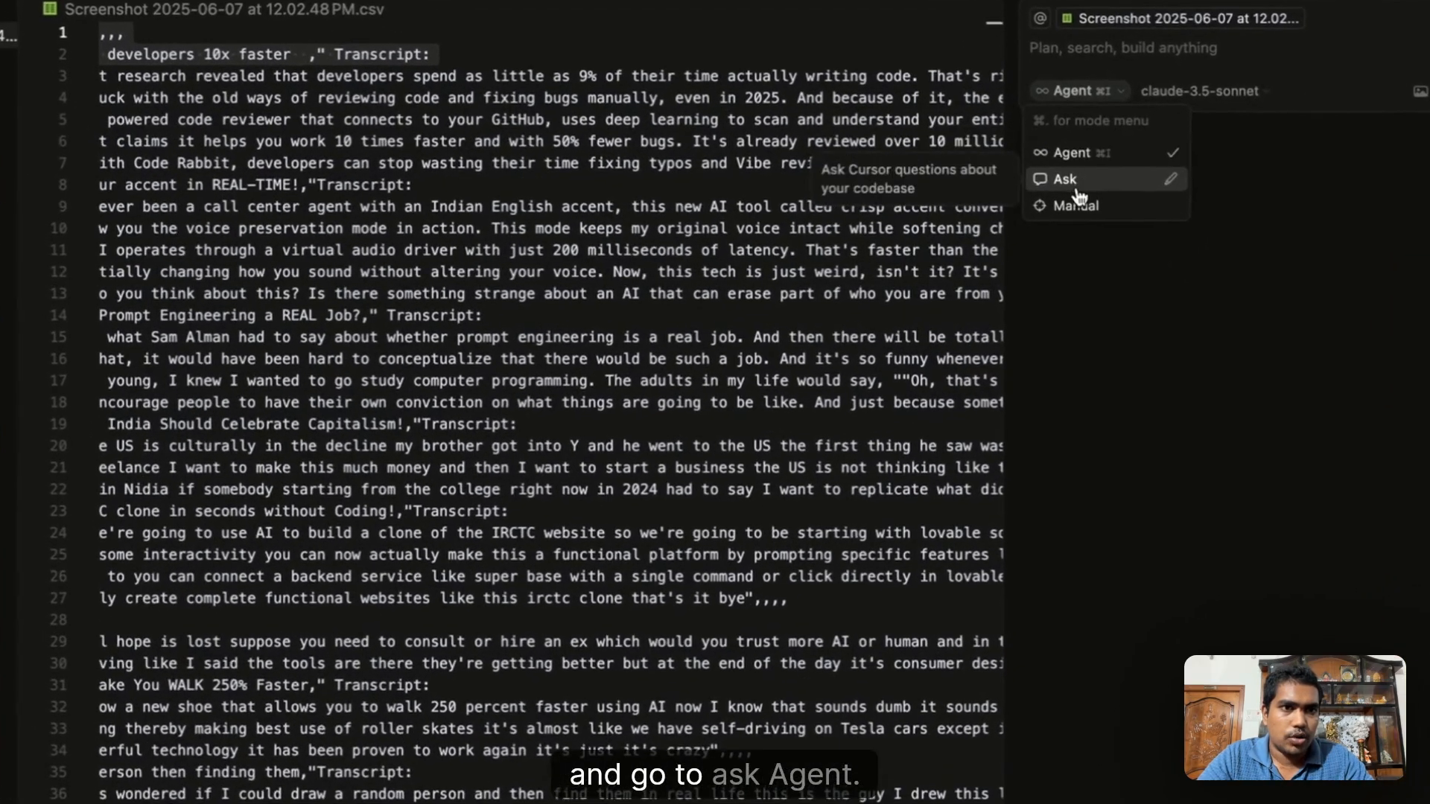
click(1082, 183)
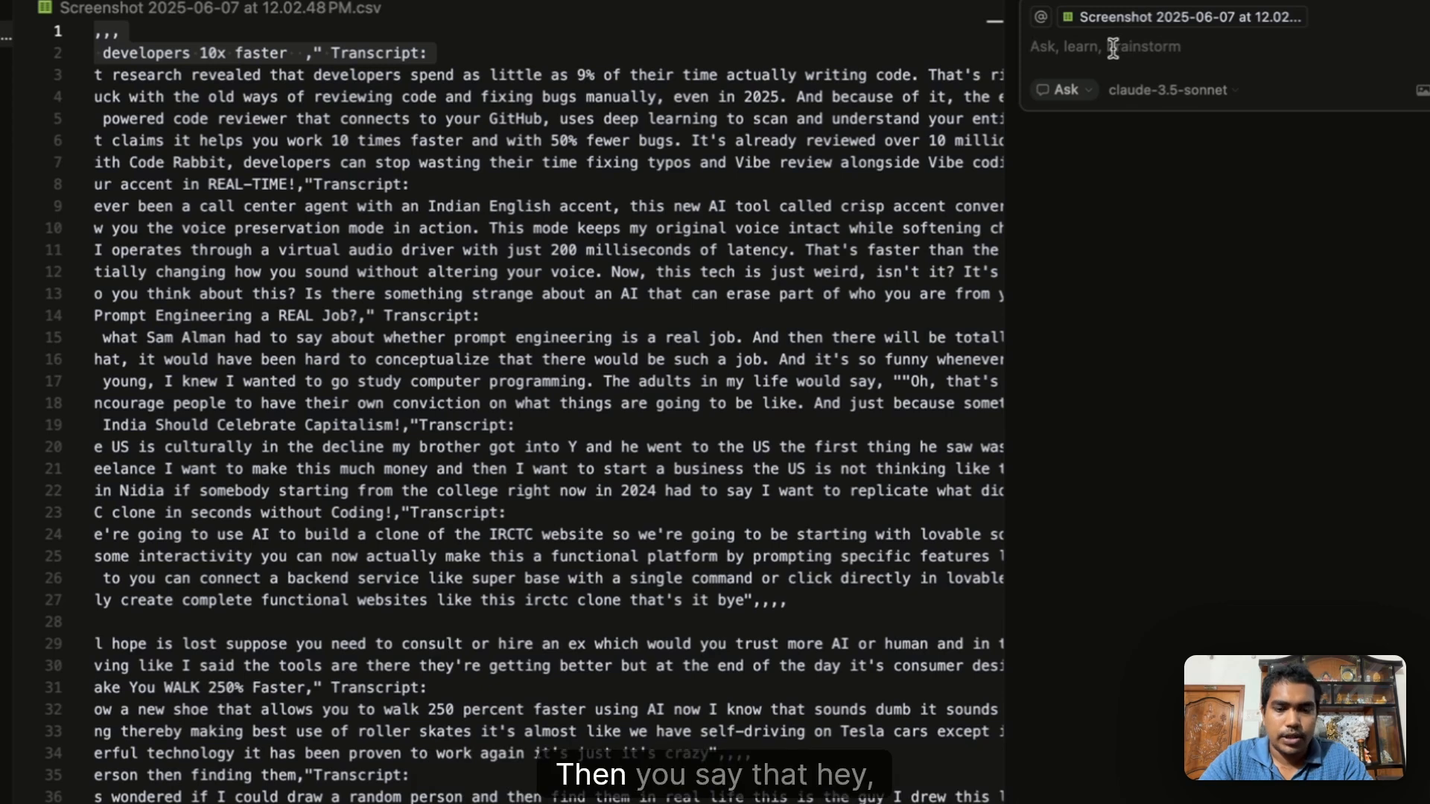
Start the chat prompt with "hey you are the best writer in the world for youutube shorts,".
text(hey )
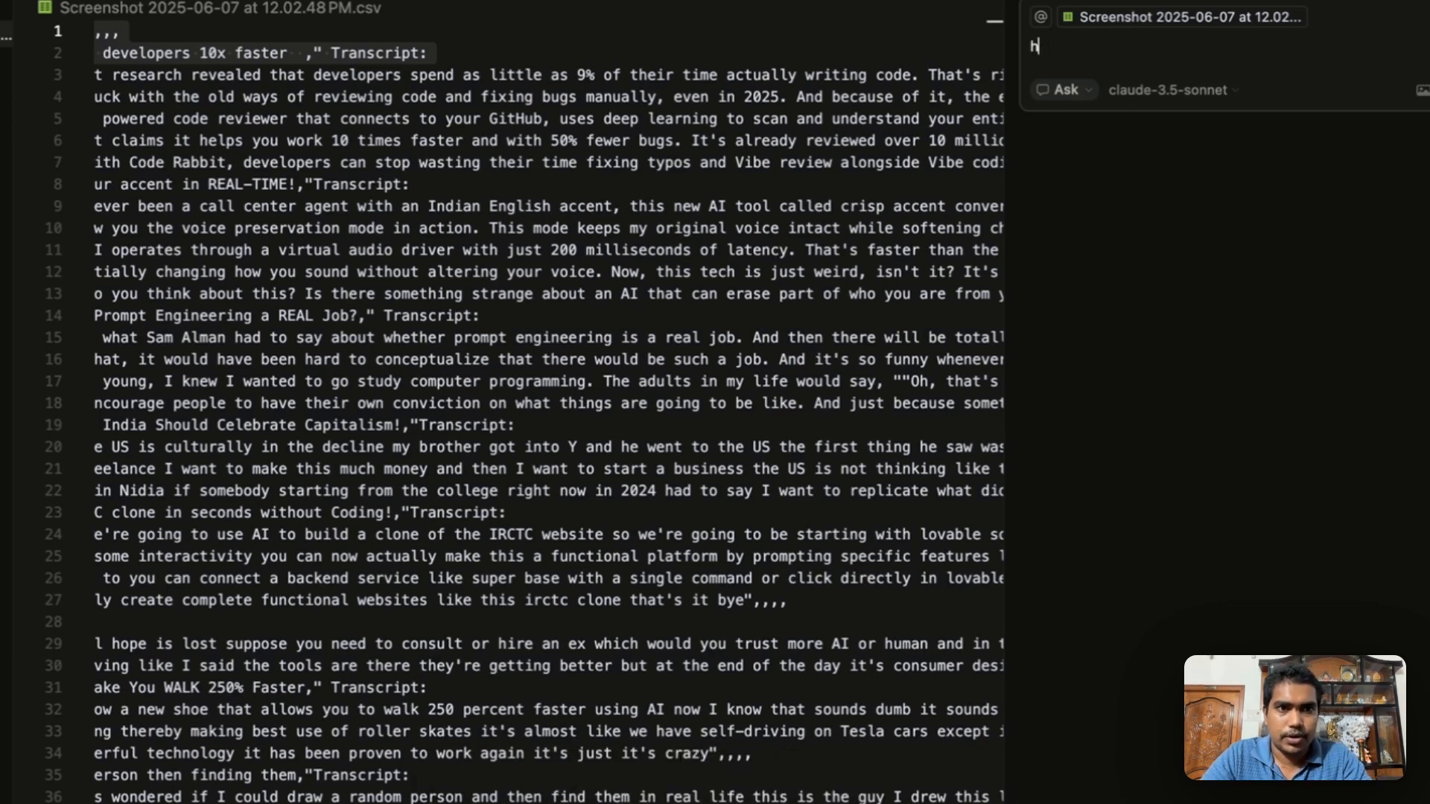
text(you ar)
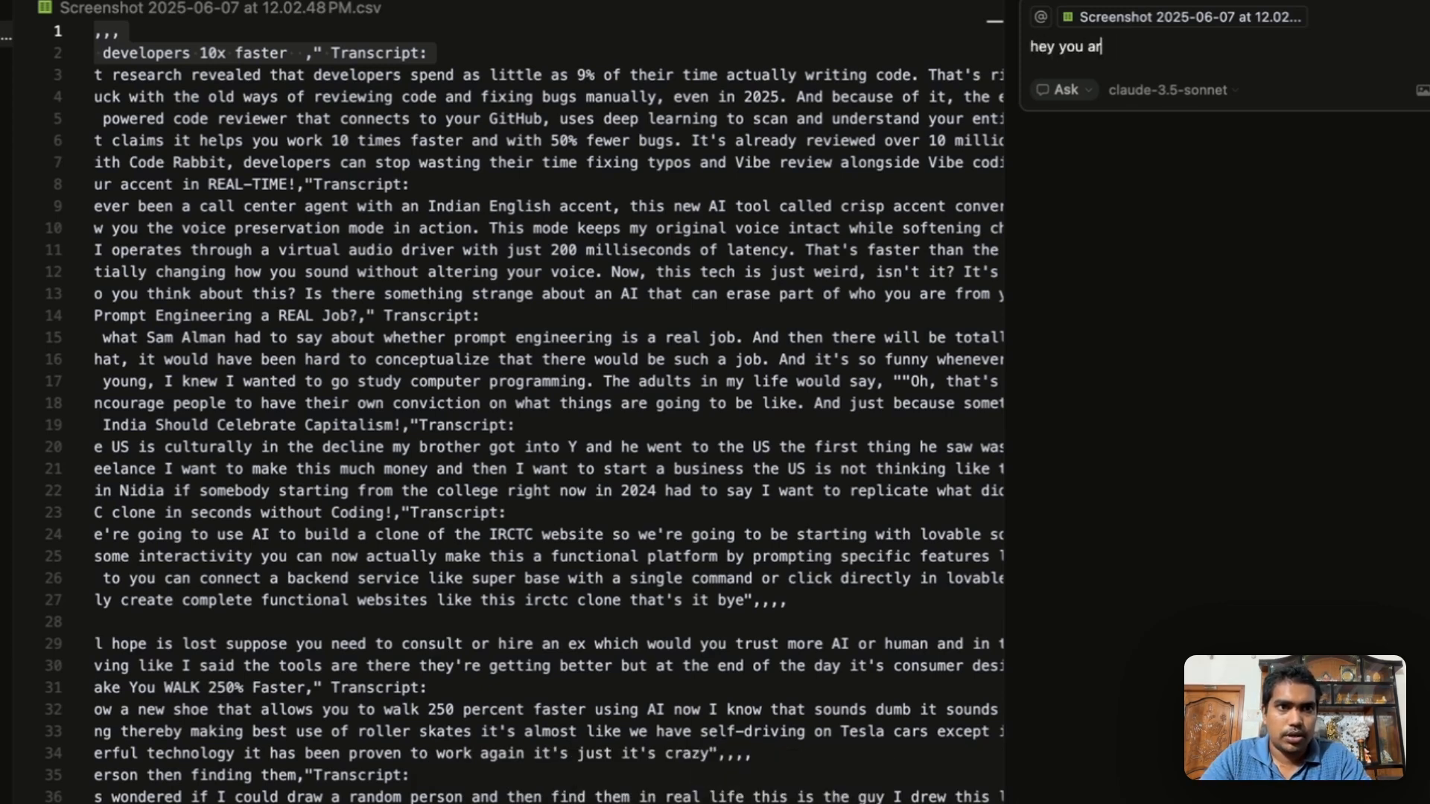
text(e an ai)
key(BackSpace)
key(BackSpace)
key(BackSpace)
key(BackSpace)
key(BackSpace)
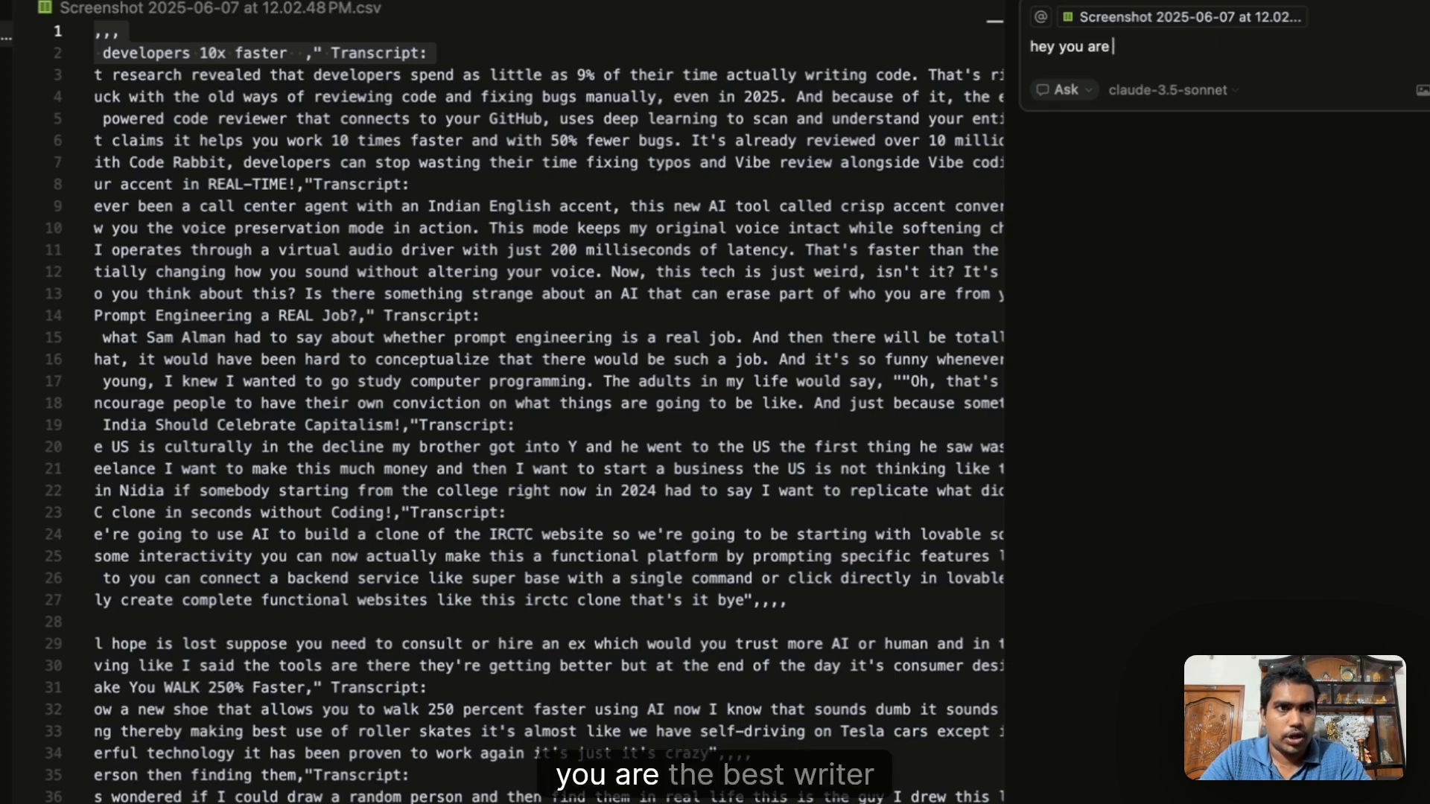
text(the best write t)
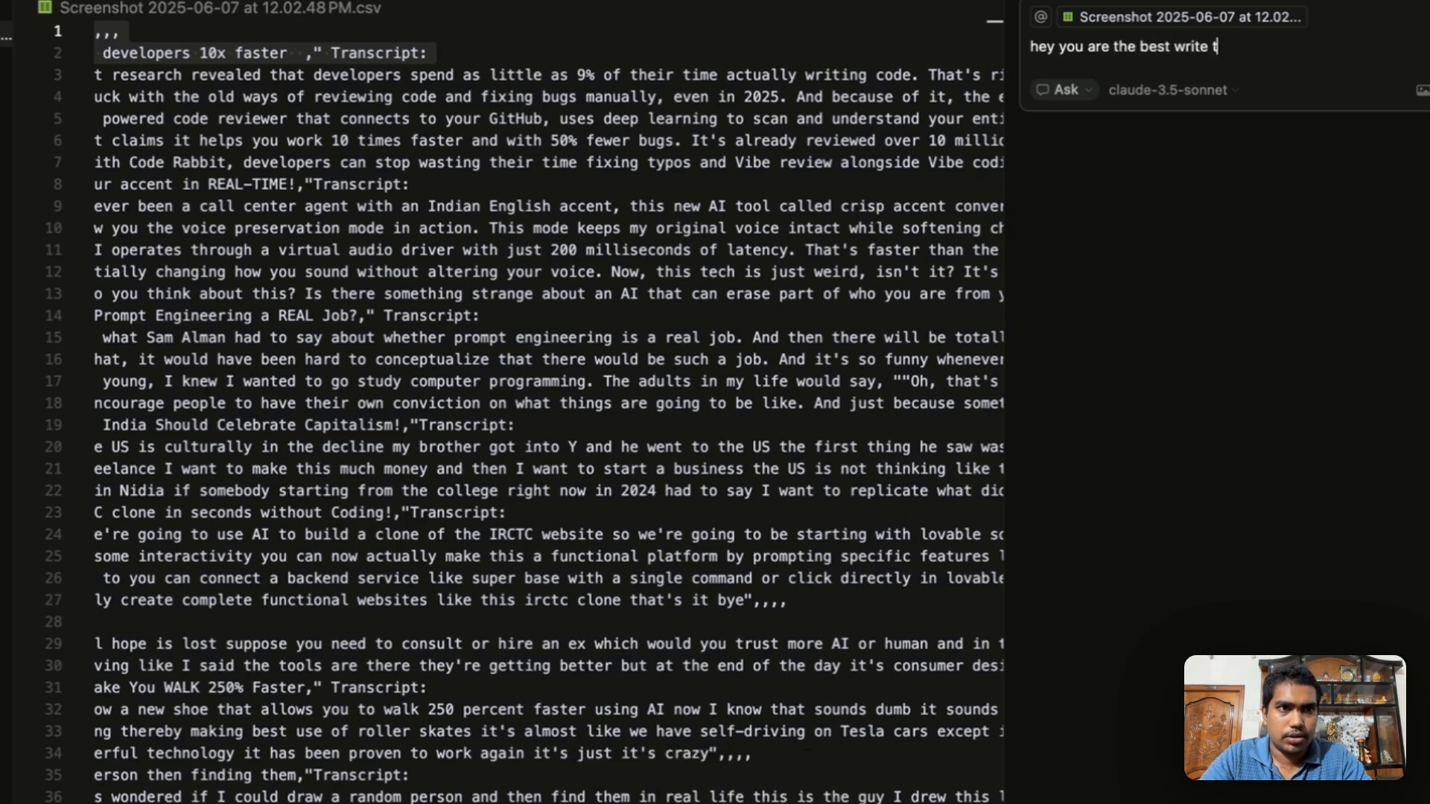
text( in the wordl)
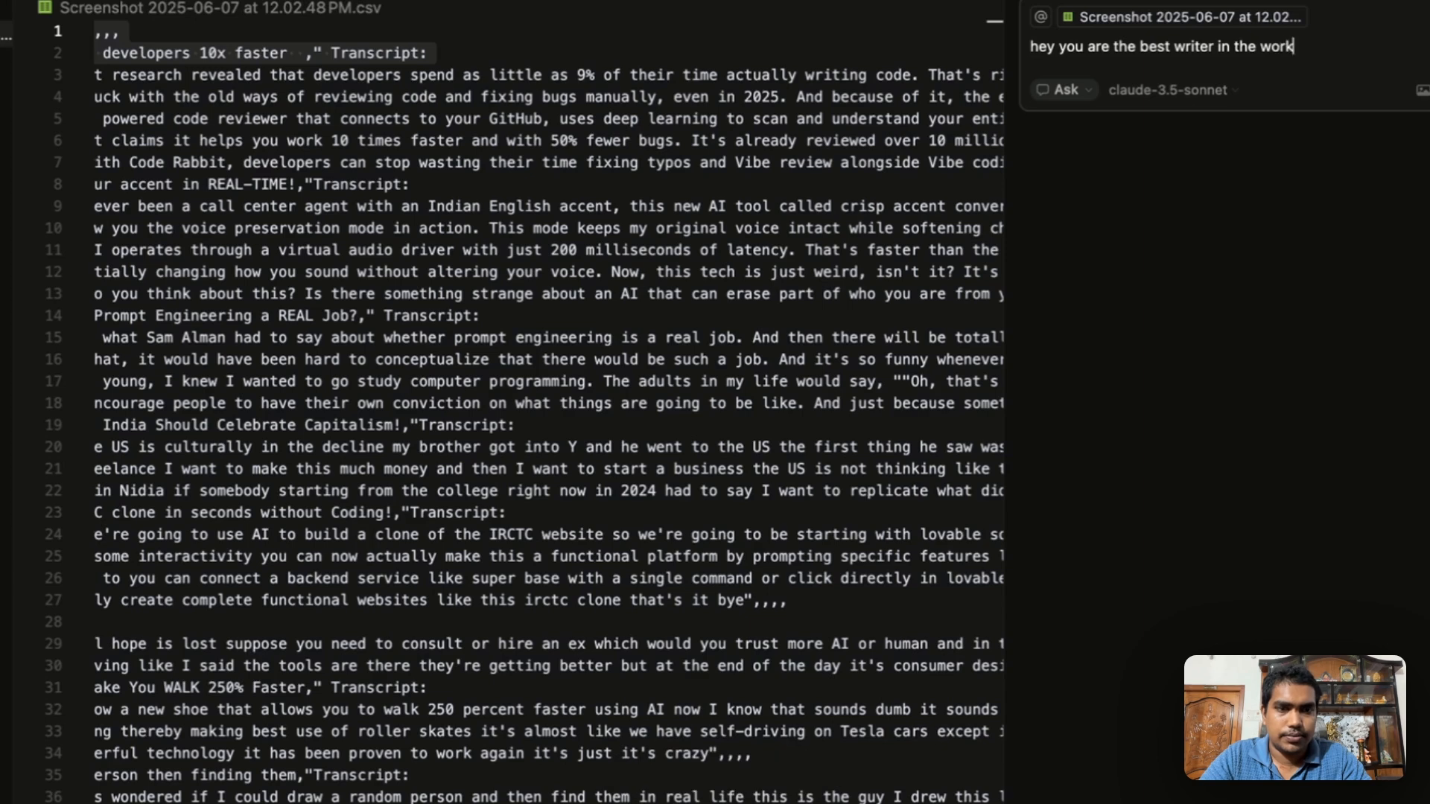
key(BackSpace)
key(BackSpace)
text(ld fo)
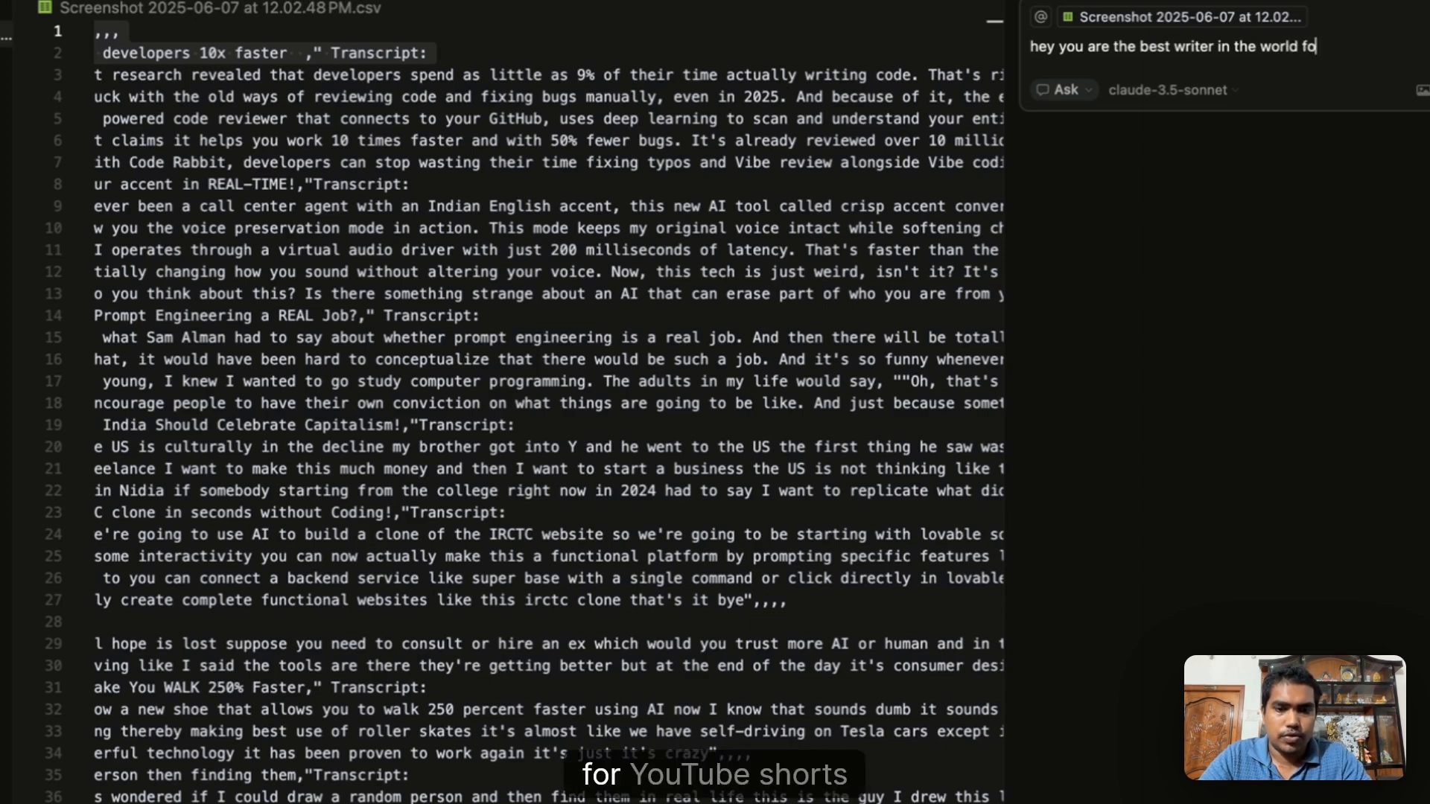
text(r youutube short)
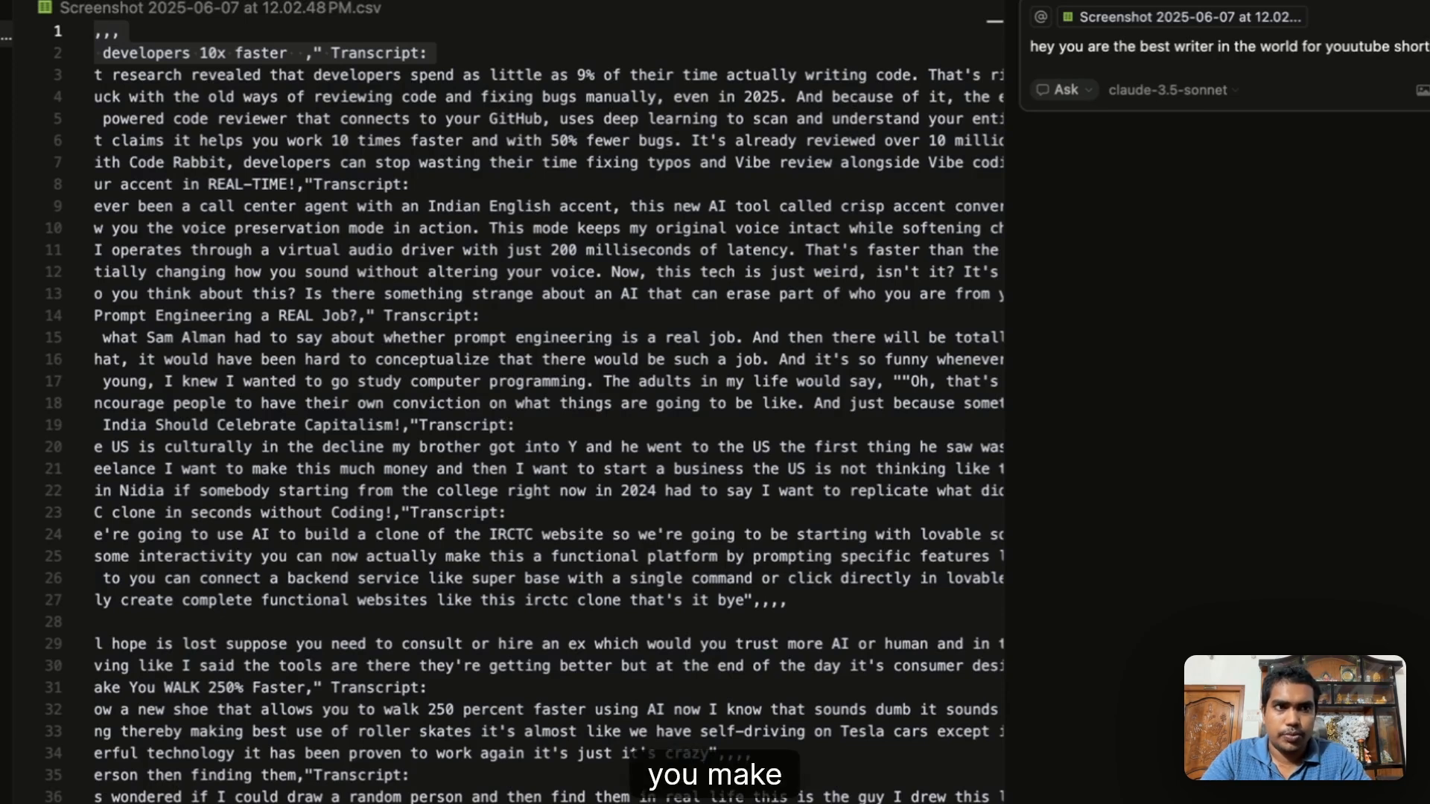
Continue the prompt with "you make the best short form content for 60 seconds".
text( you make the best)
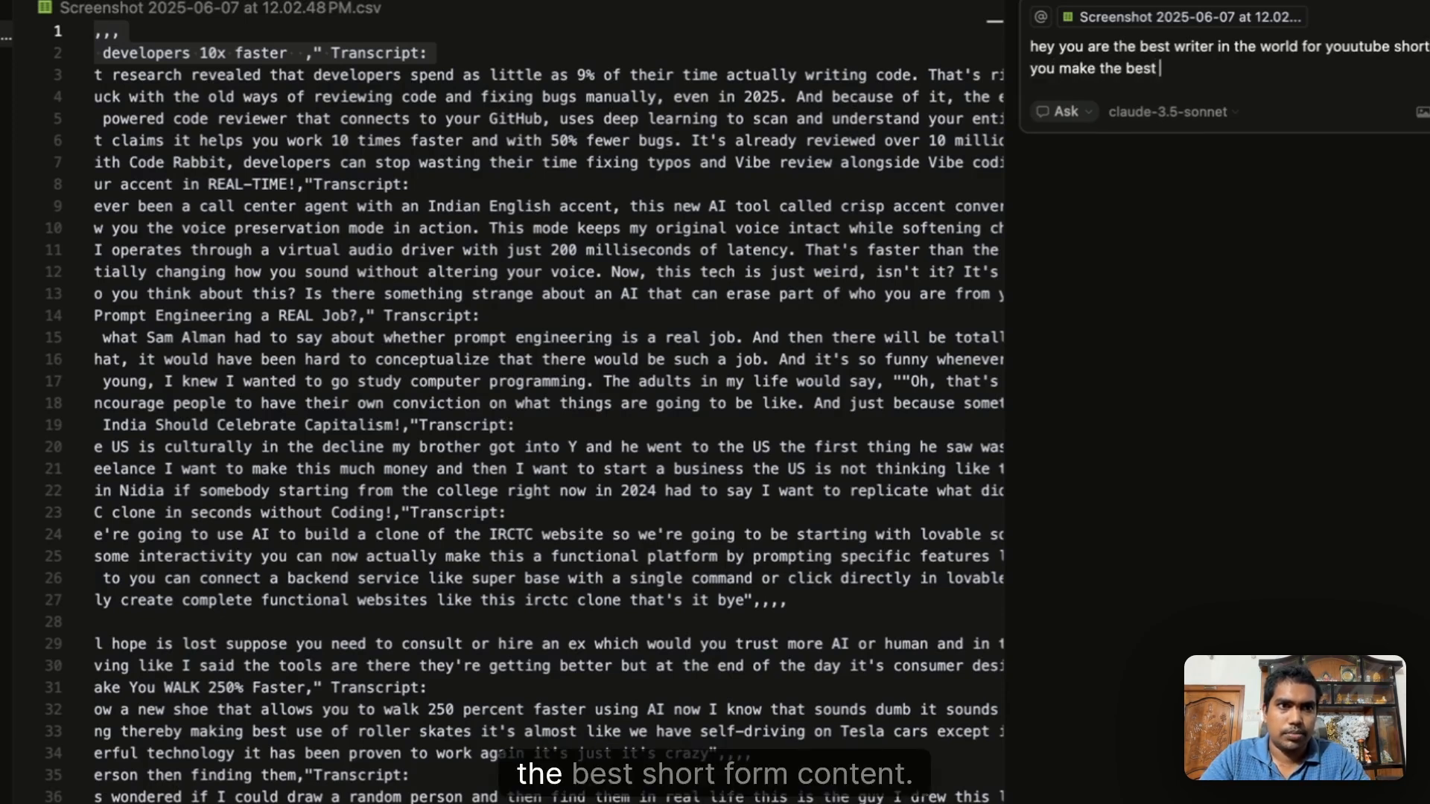
text( short form)
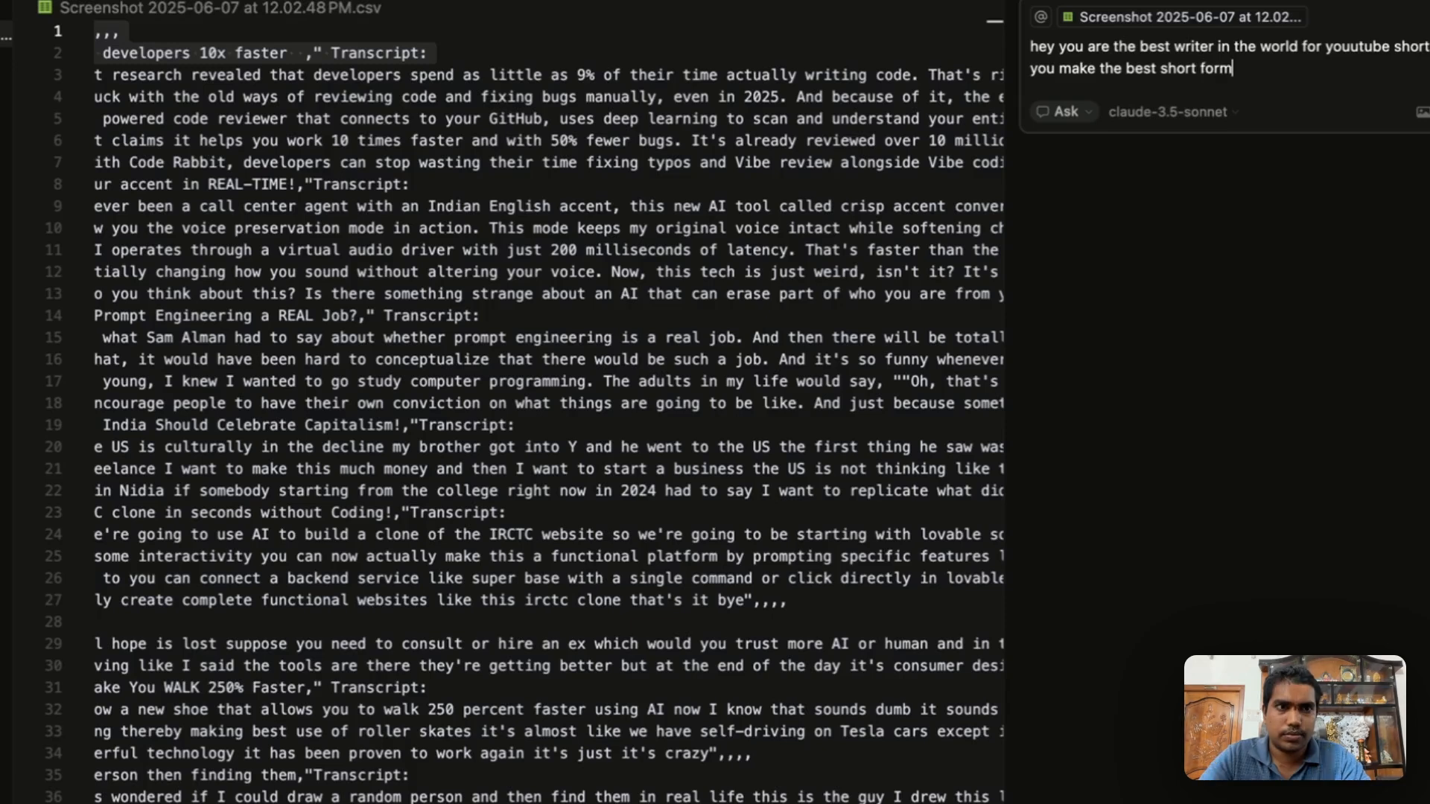
text( content, and)
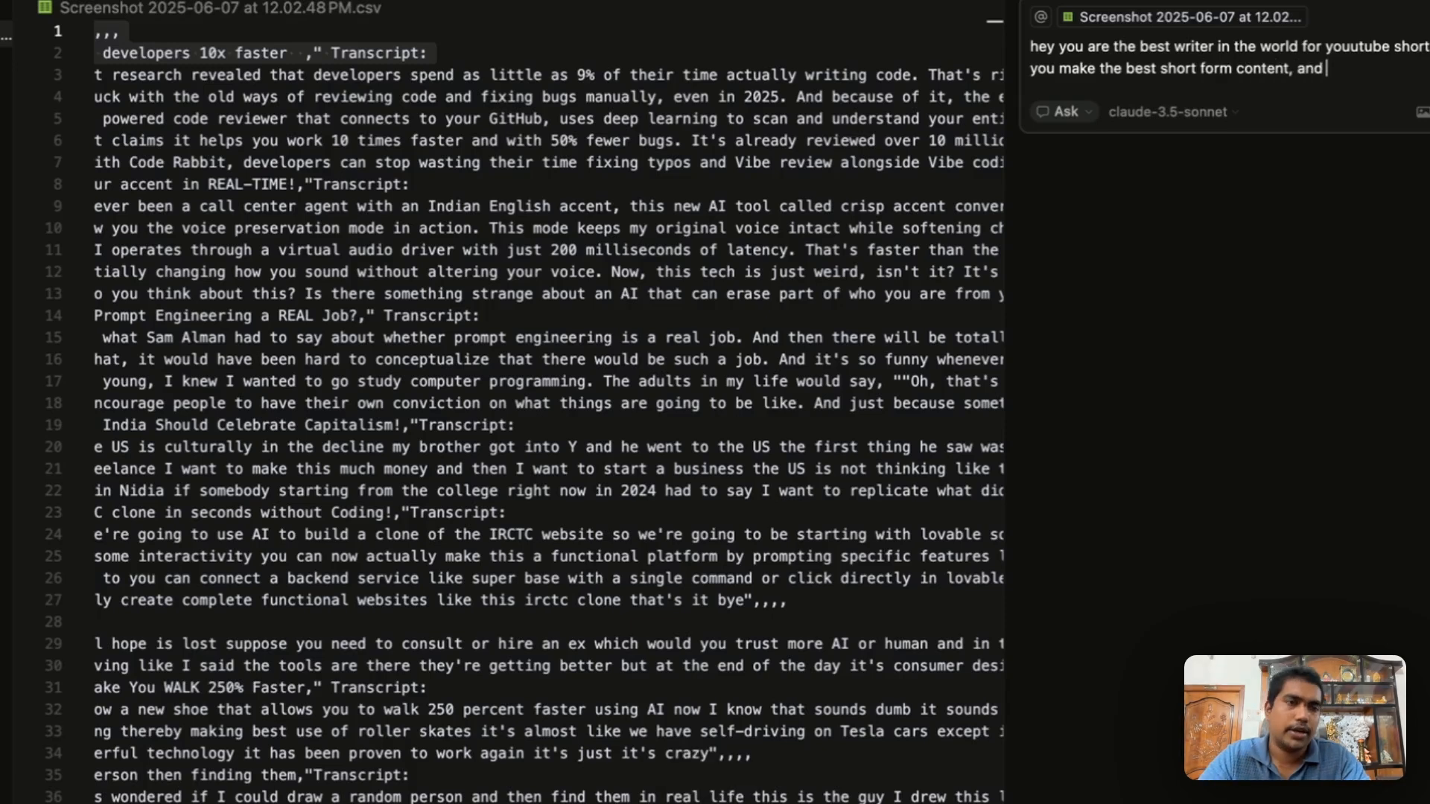
key(BackSpace)
key(BackSpace)
key(BackSpace)
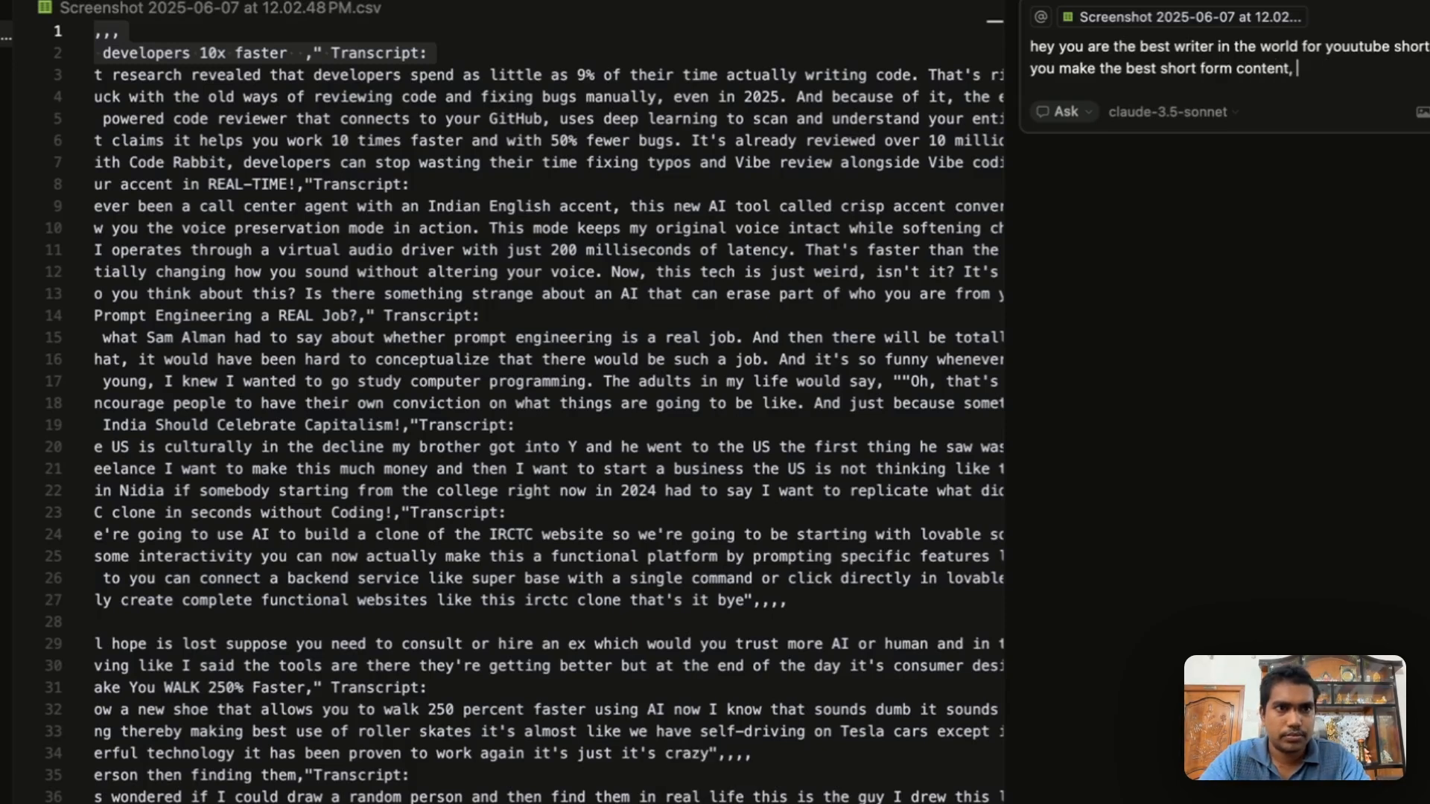
text(for 60 s)
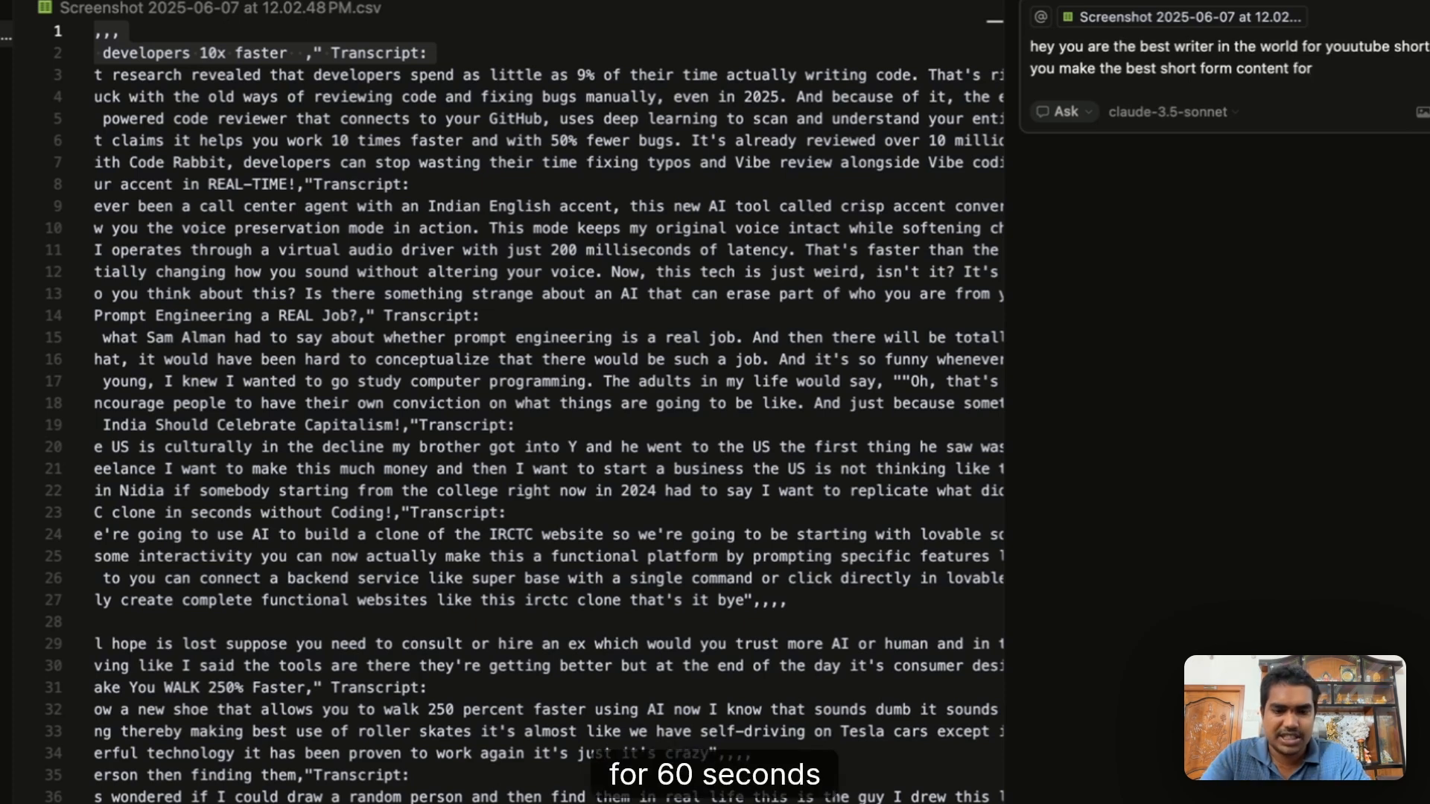
text(econds)
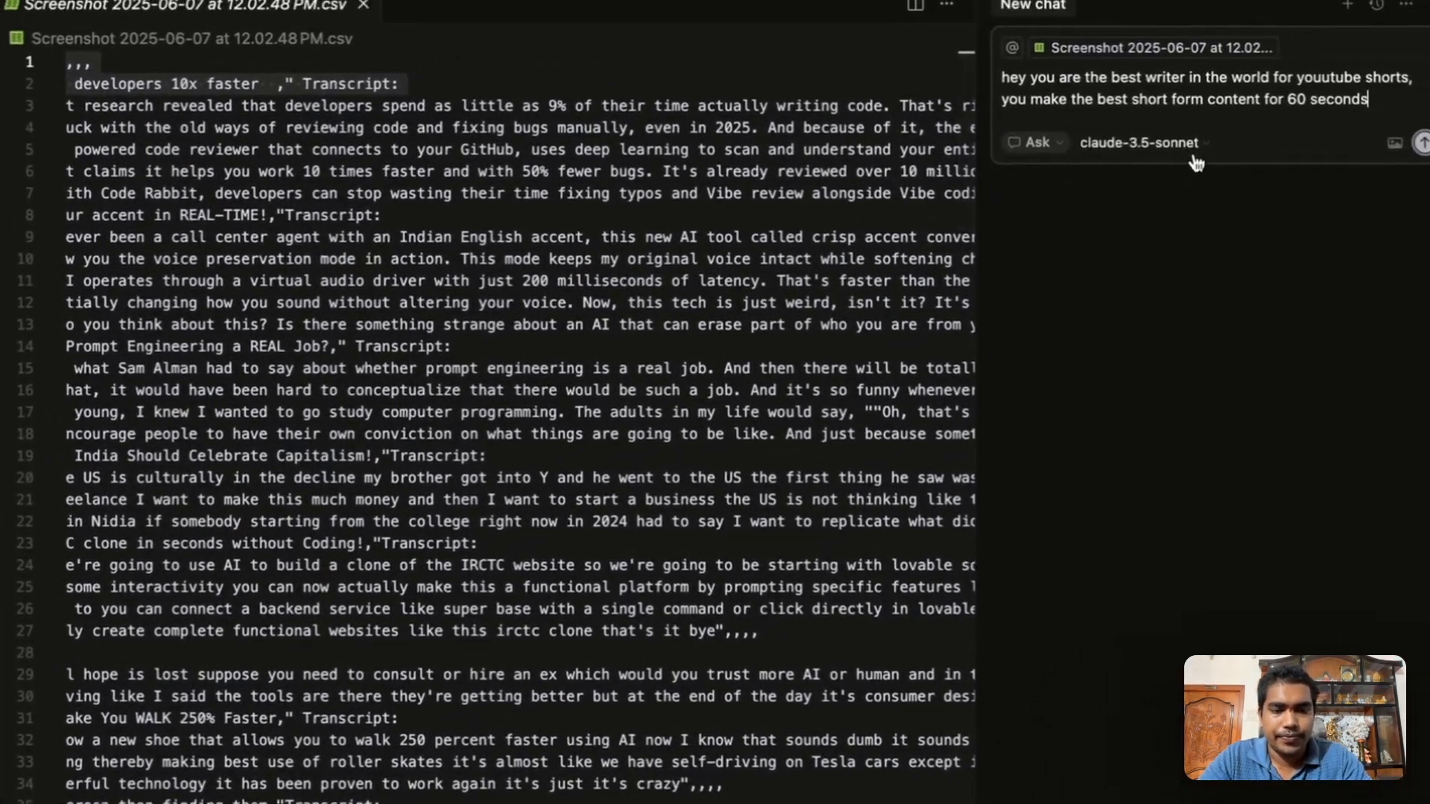
Extend the prompt with ", now there is a new writer who you want to teach everything,so that he writes exactly like you,".
text(, now)
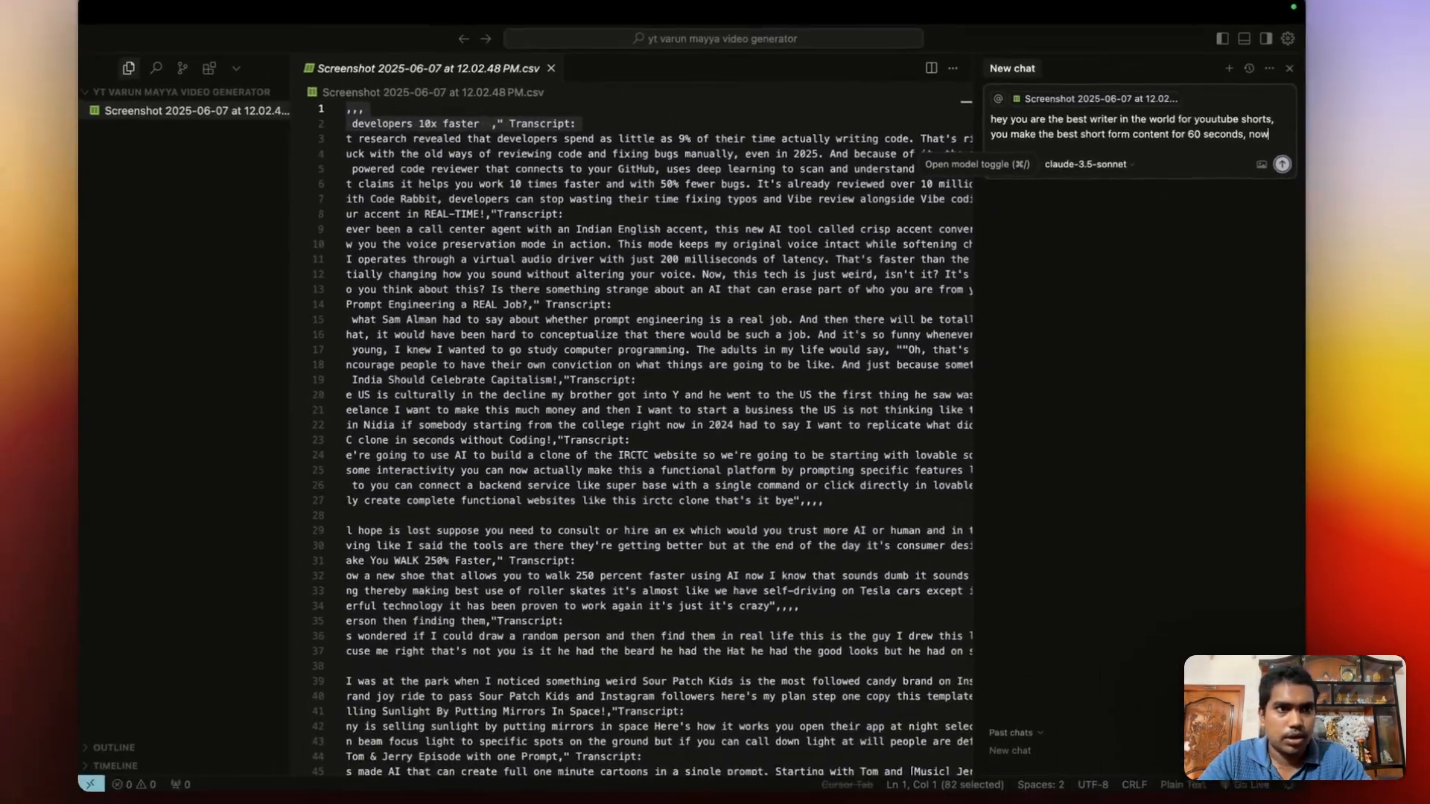
text( there is a)
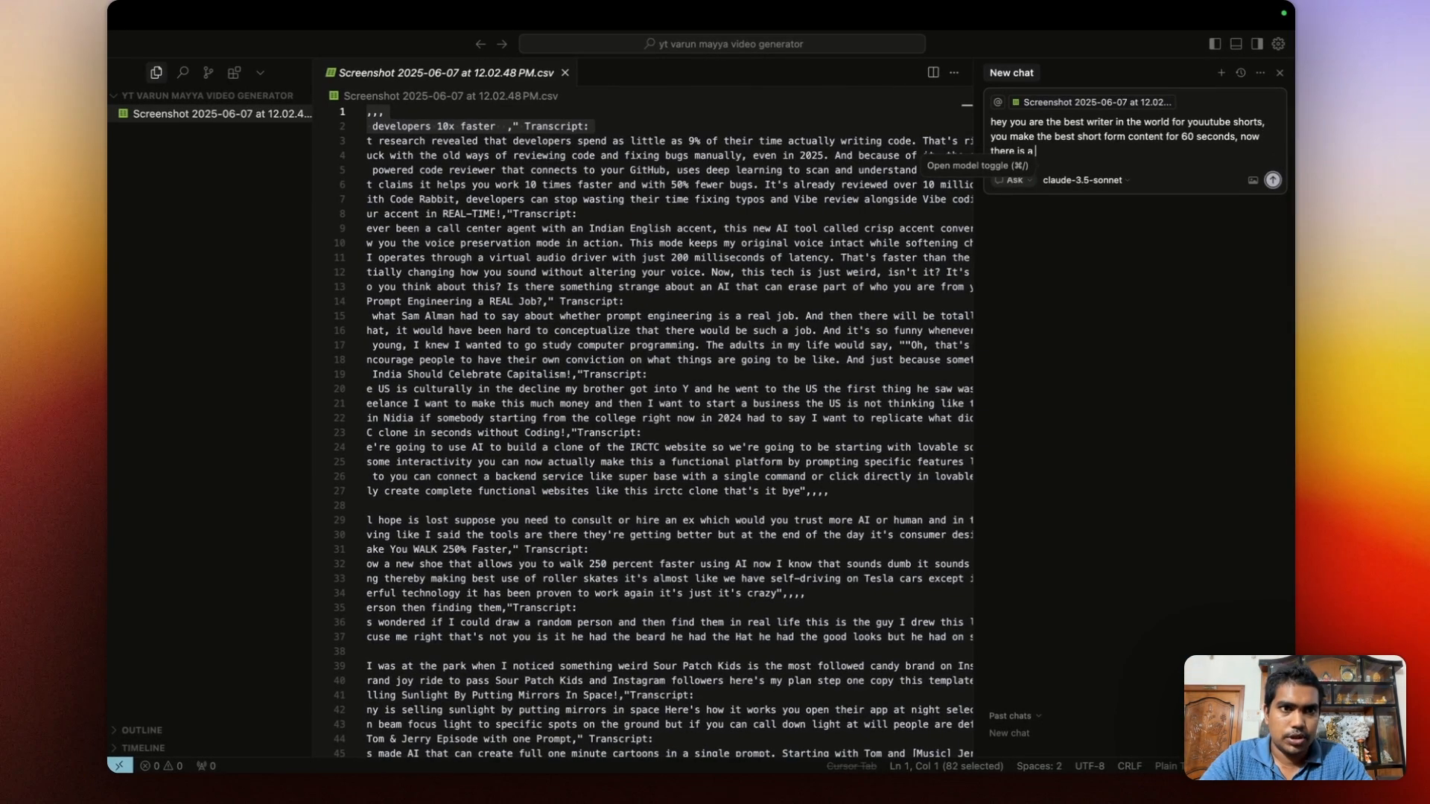
text( new wr)
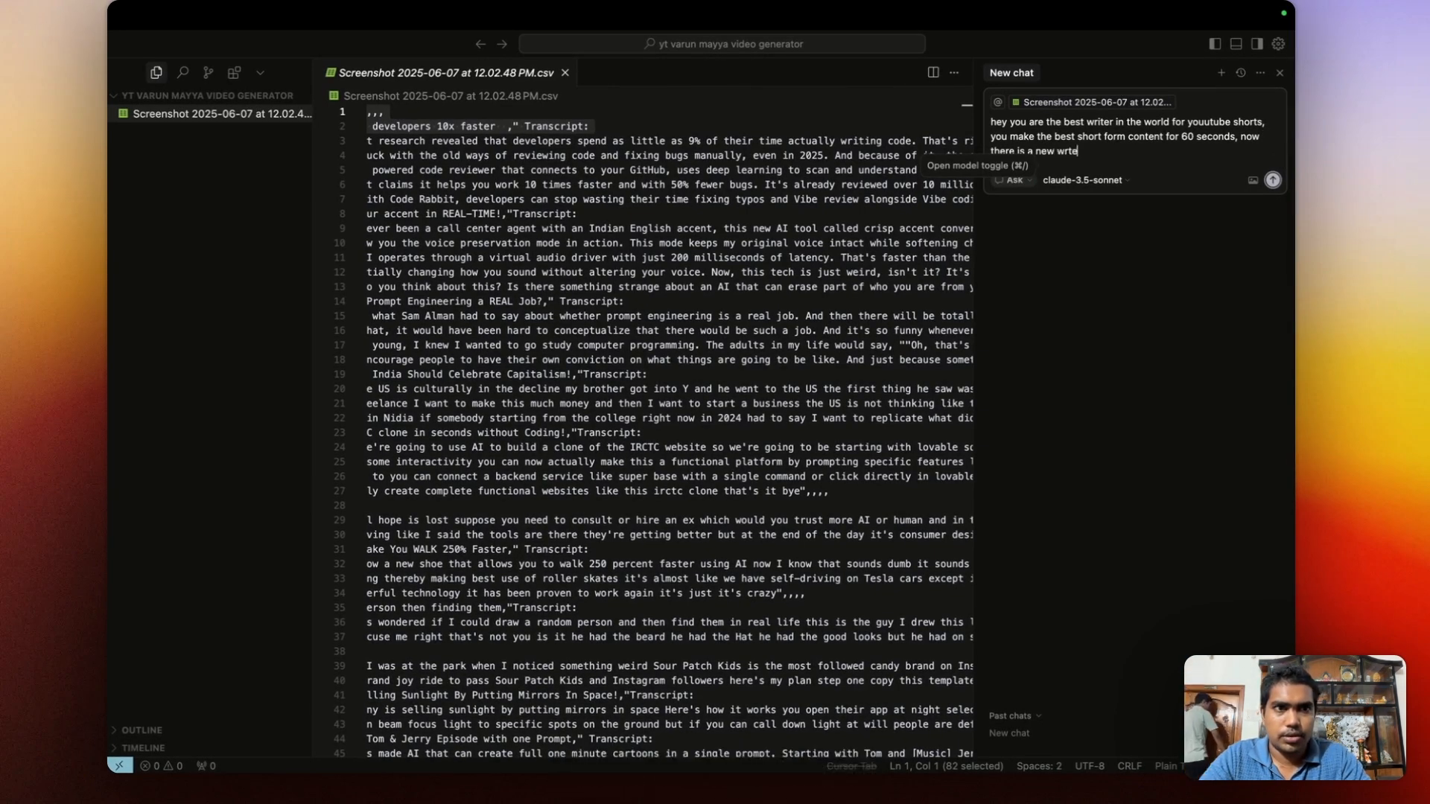
text(iter who )
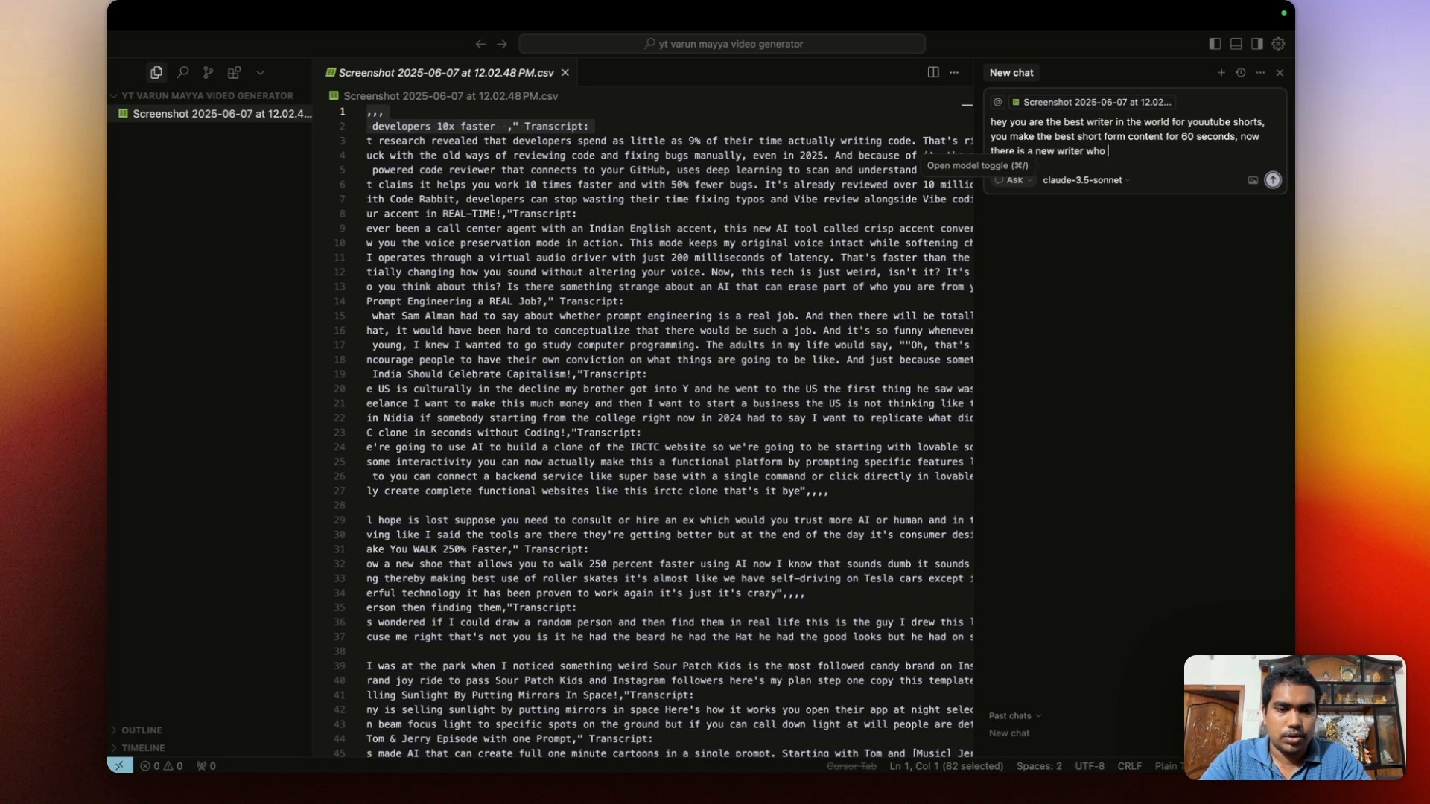
text(you want to reach)
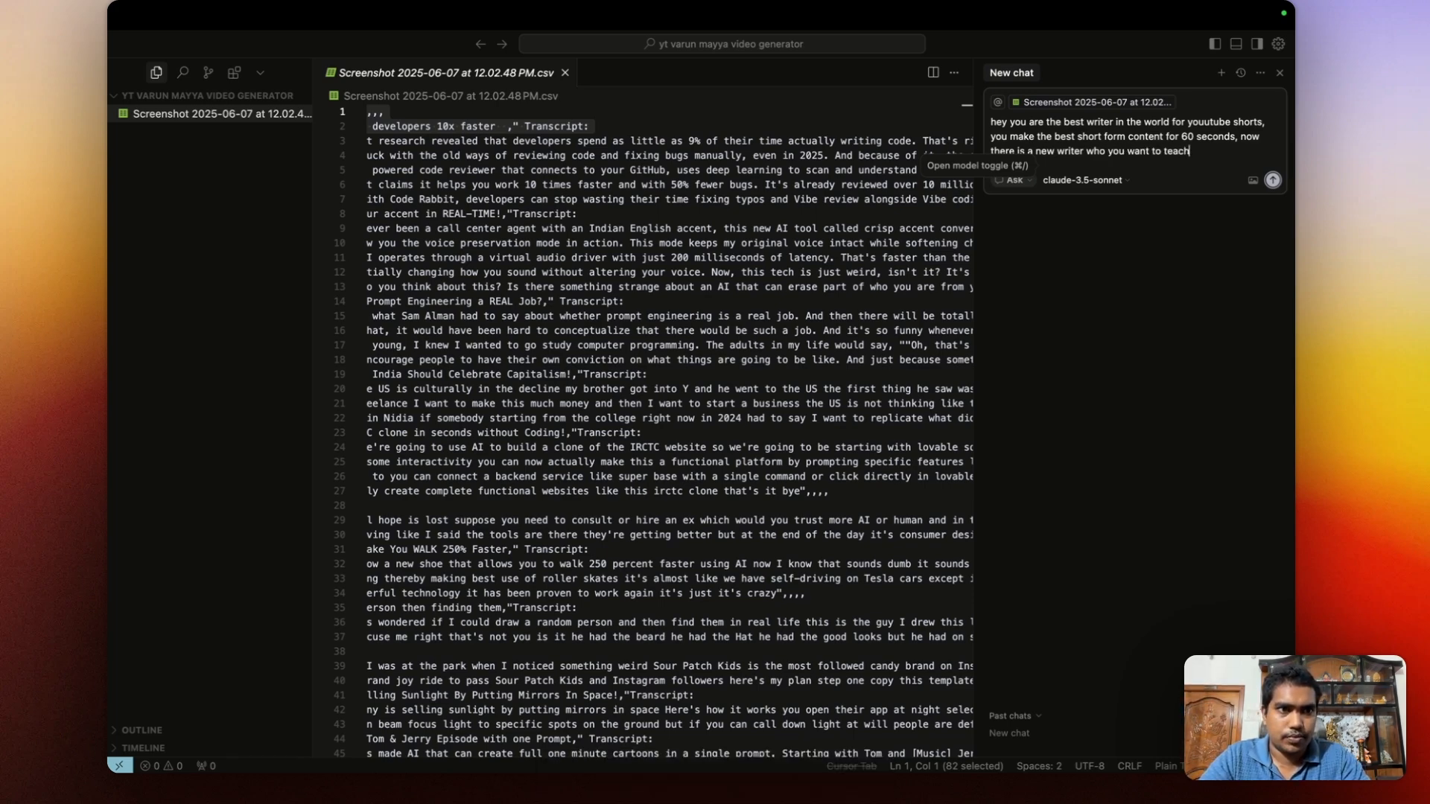
text( everything,so)
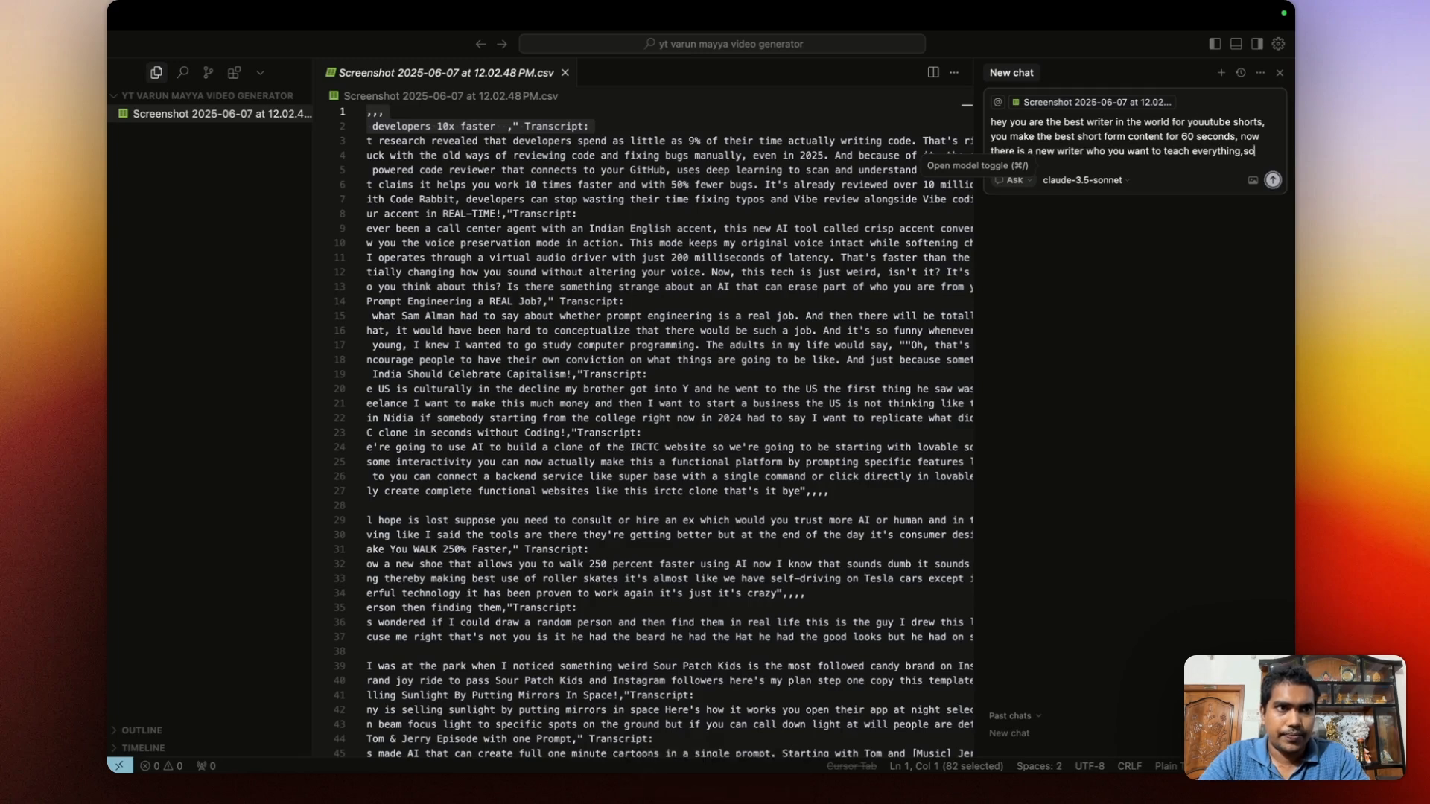
text( that)
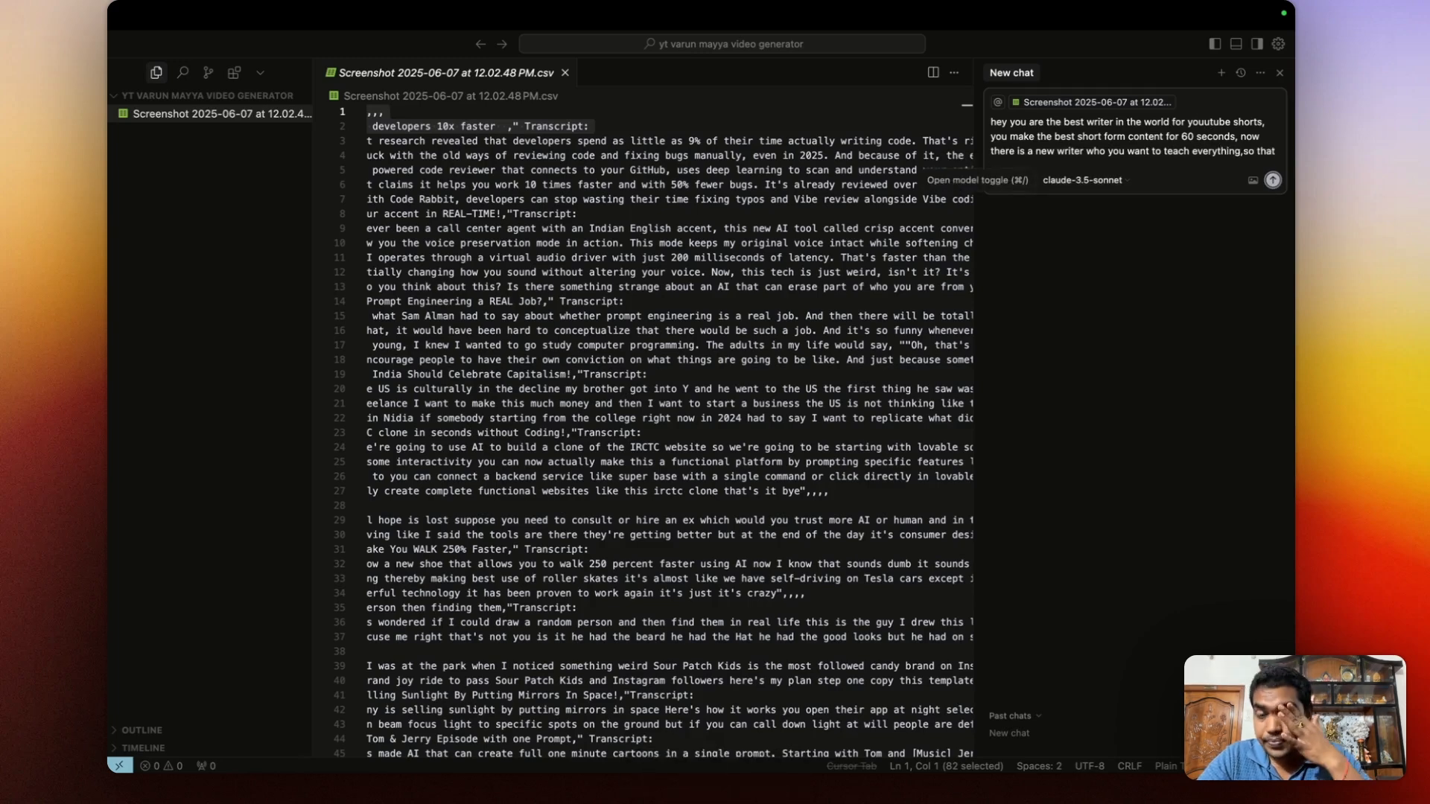
text( he write)
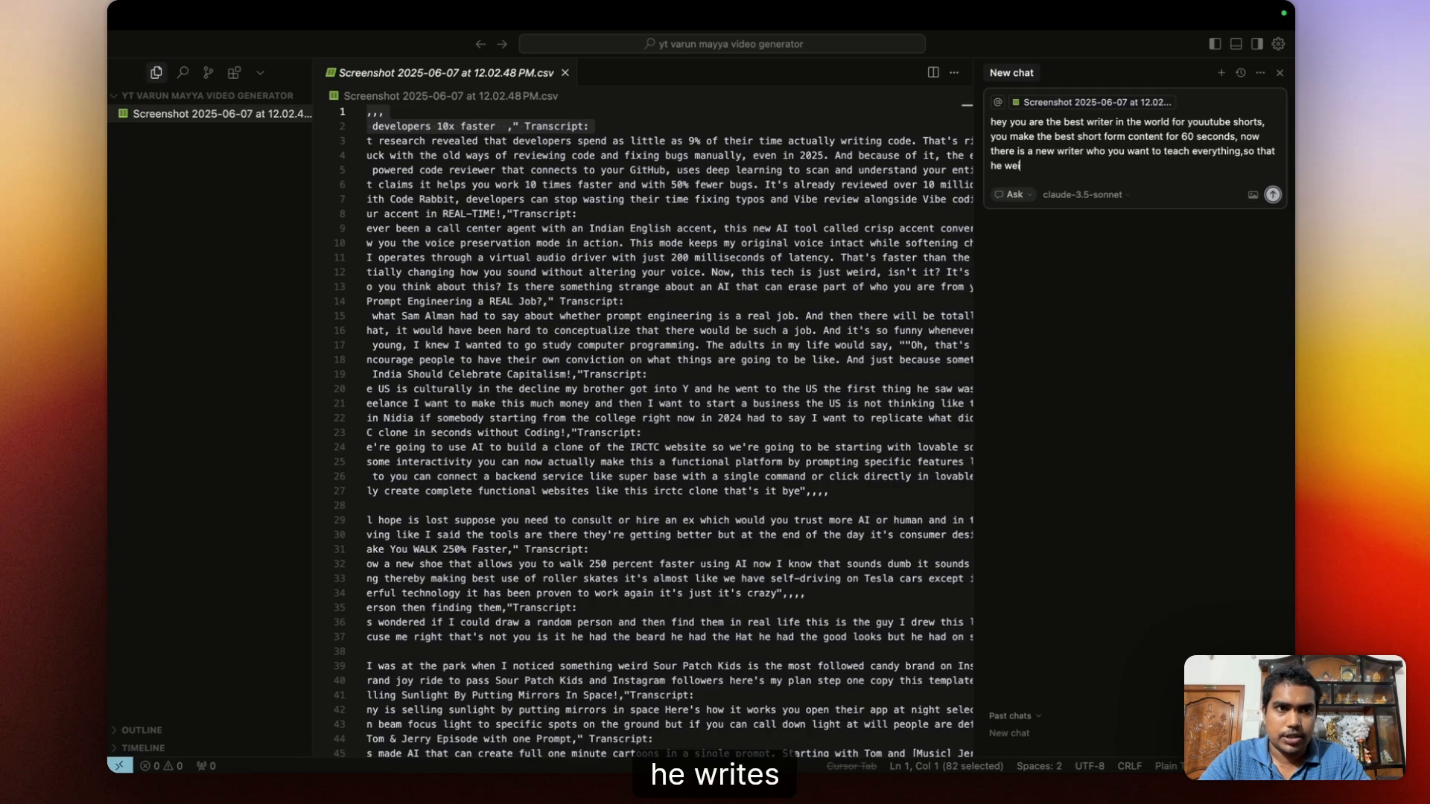
text(s exact)
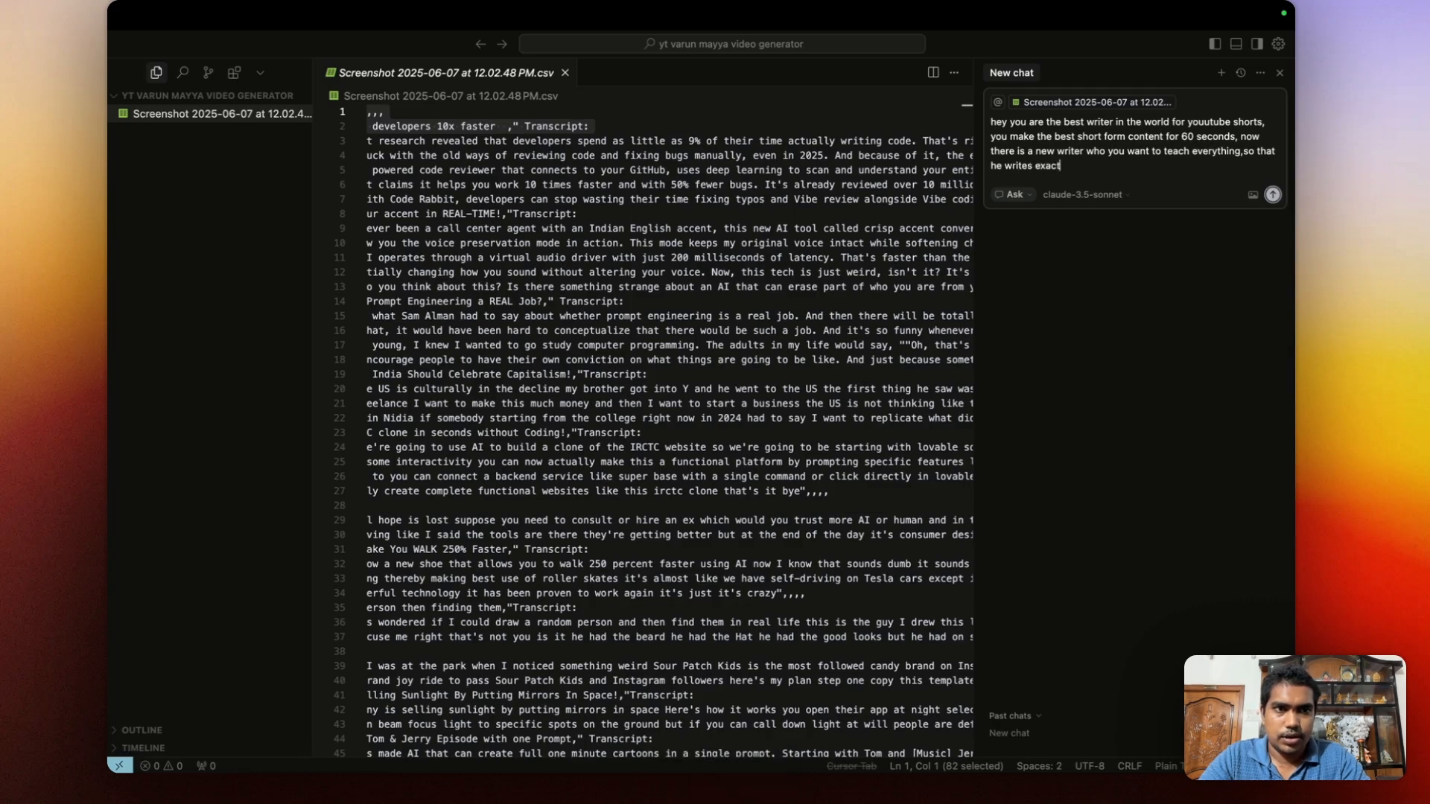
text(ly like you, o)
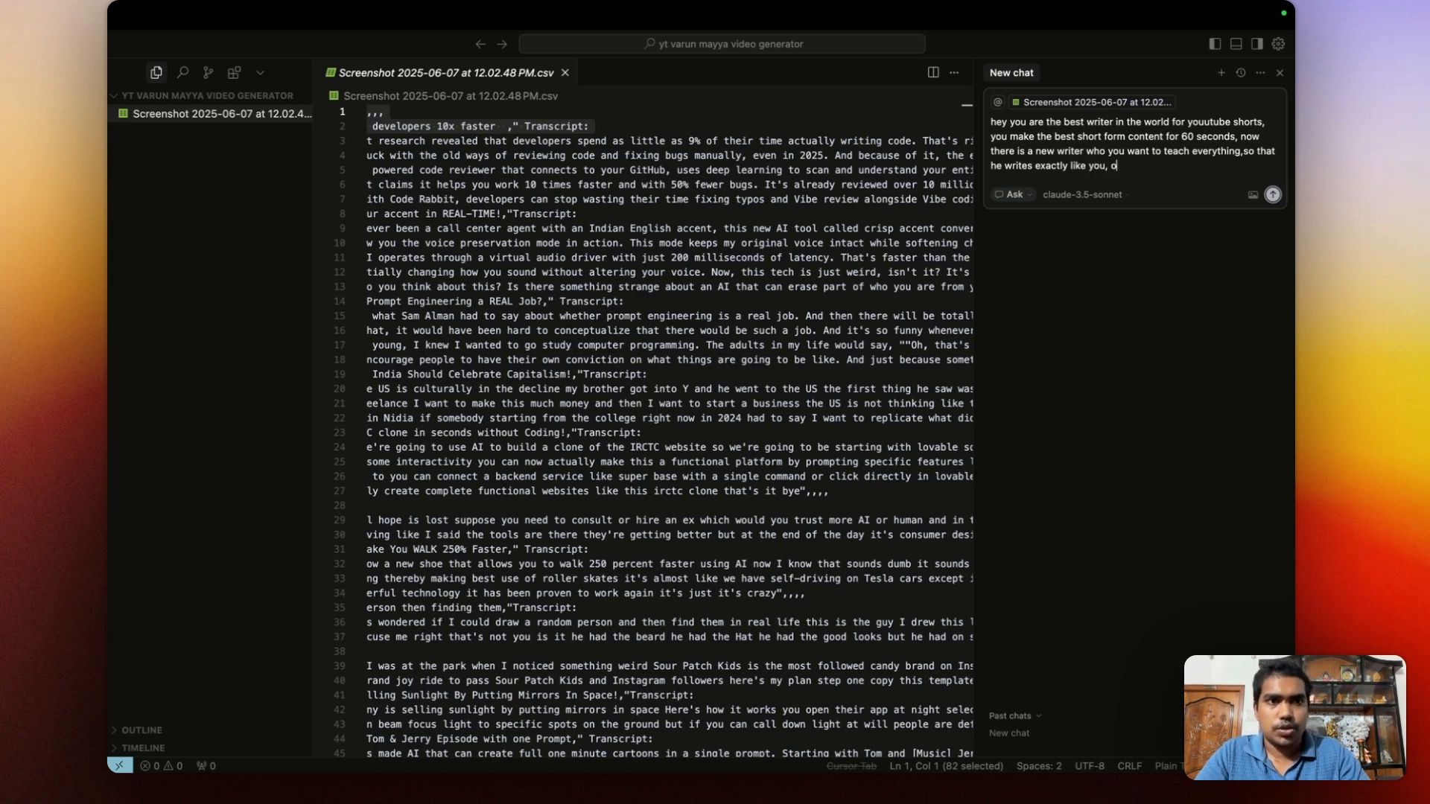
key(BackSpace)
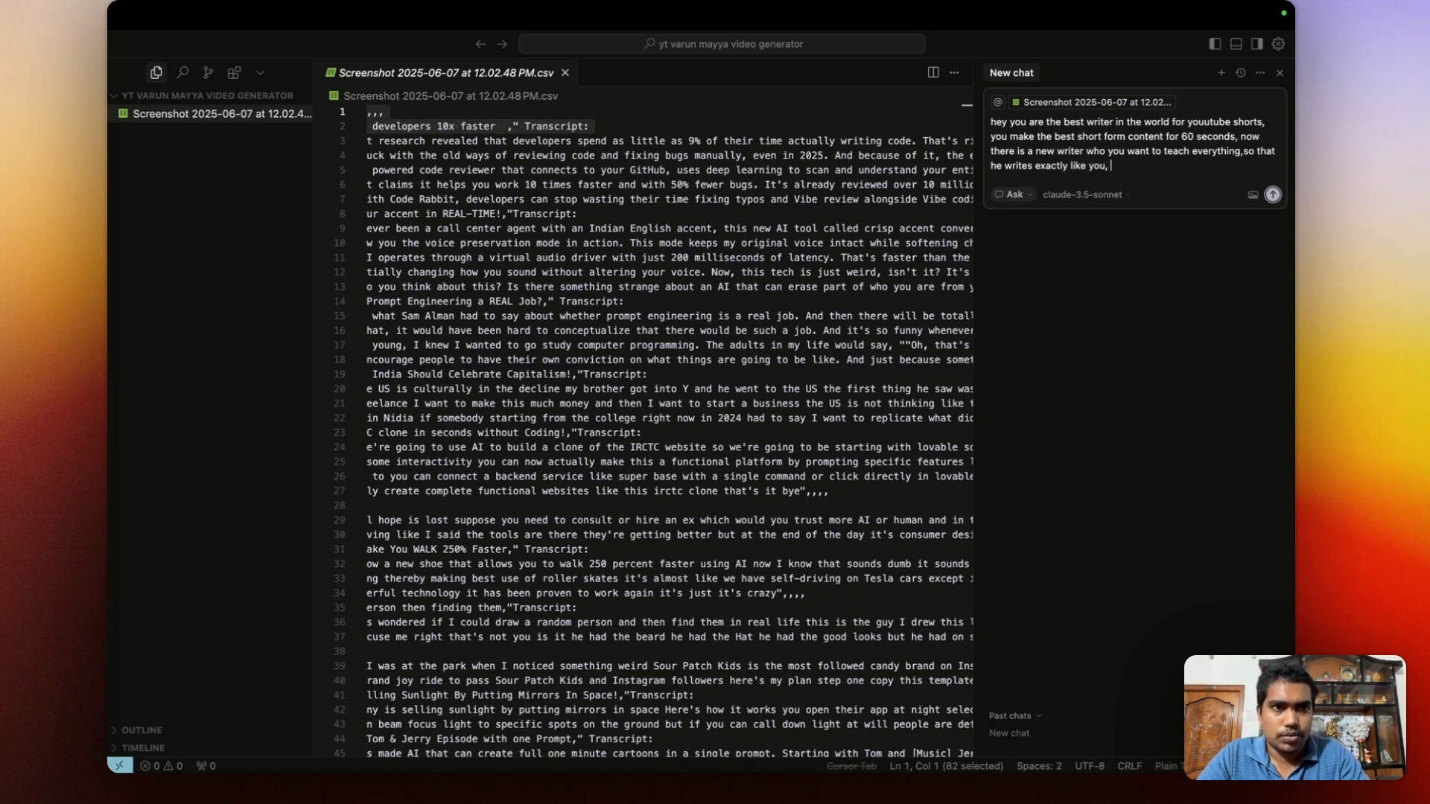
Continue the prompt with "so make it such that you make an entire guide in .md file".
text(so make it)
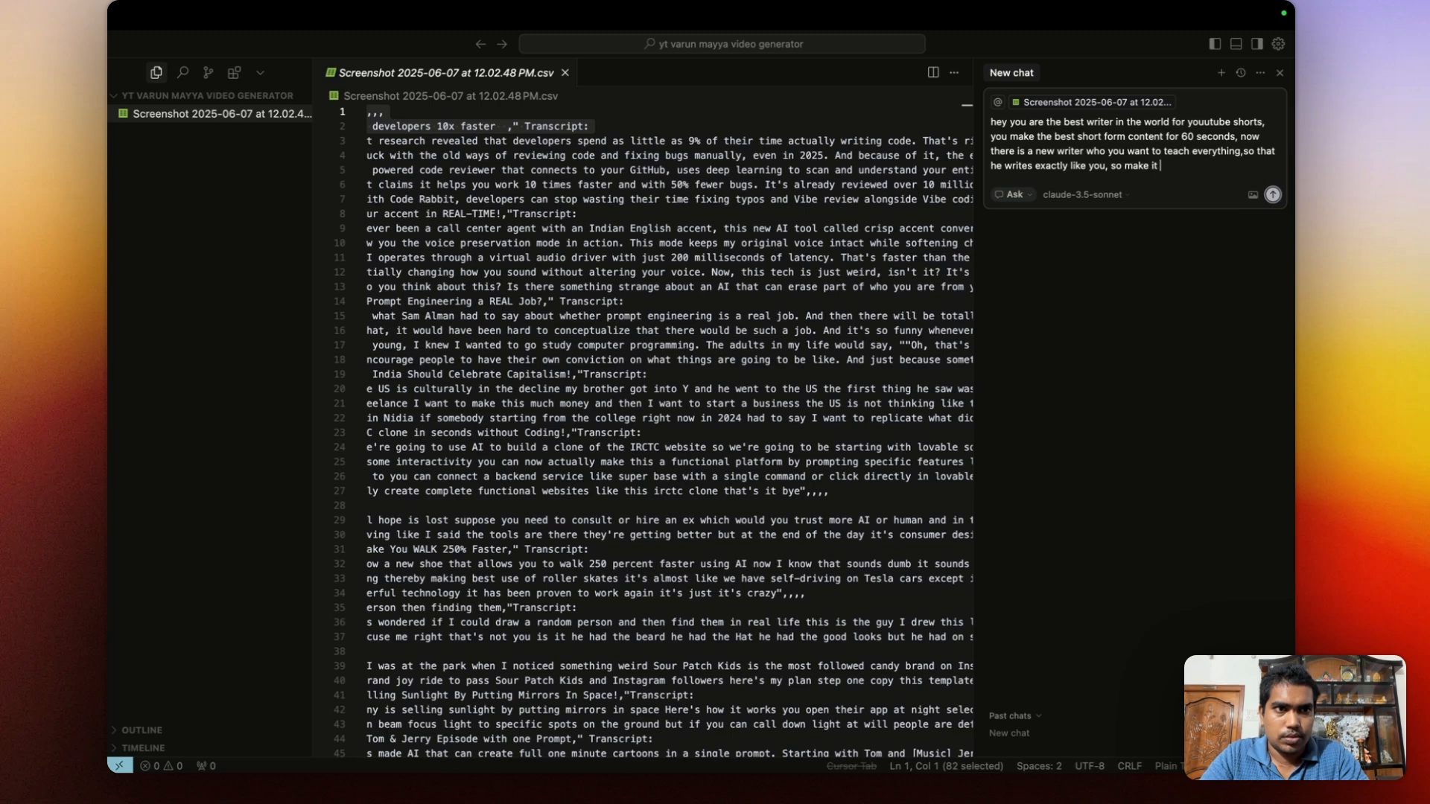
text( such ta)
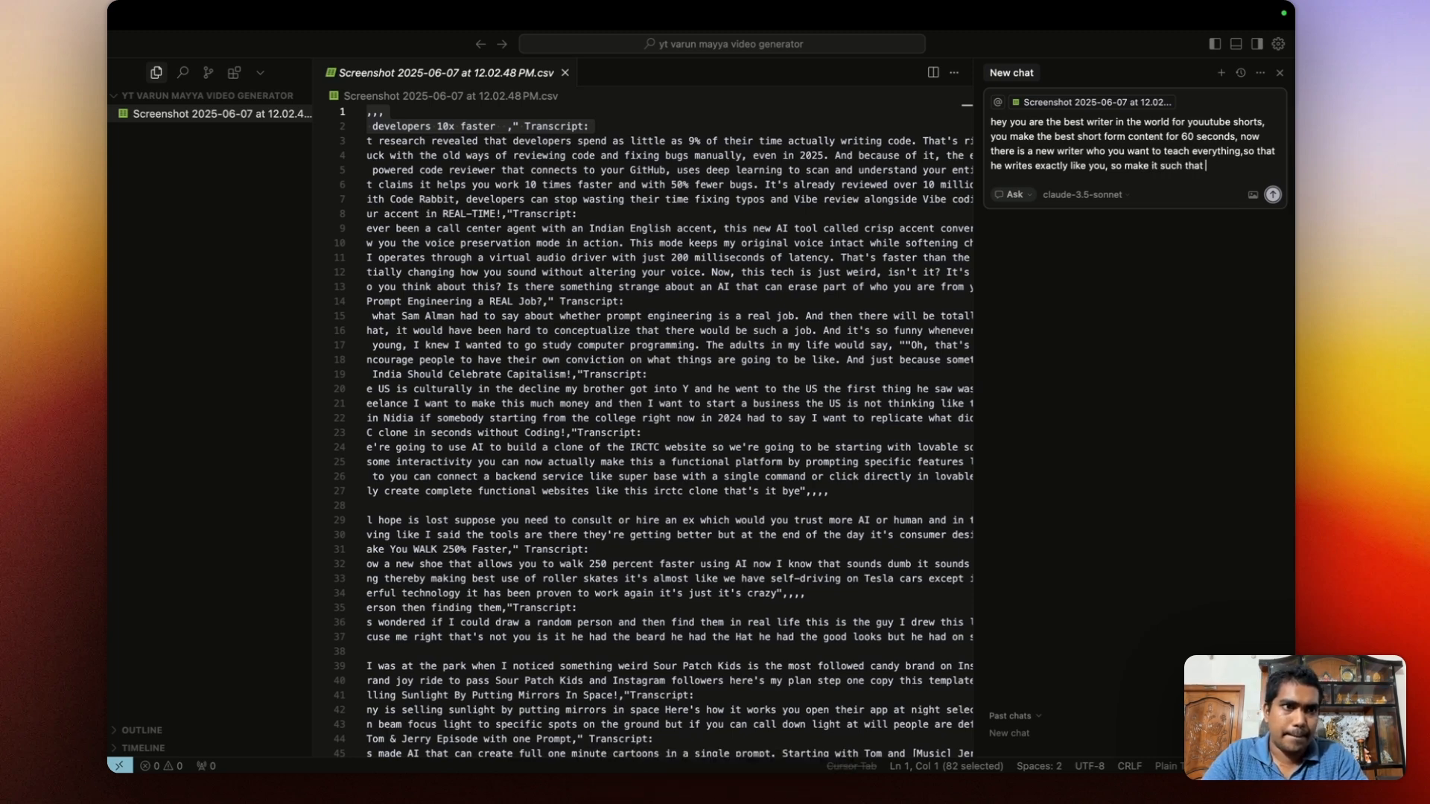
text(at you make an ent)
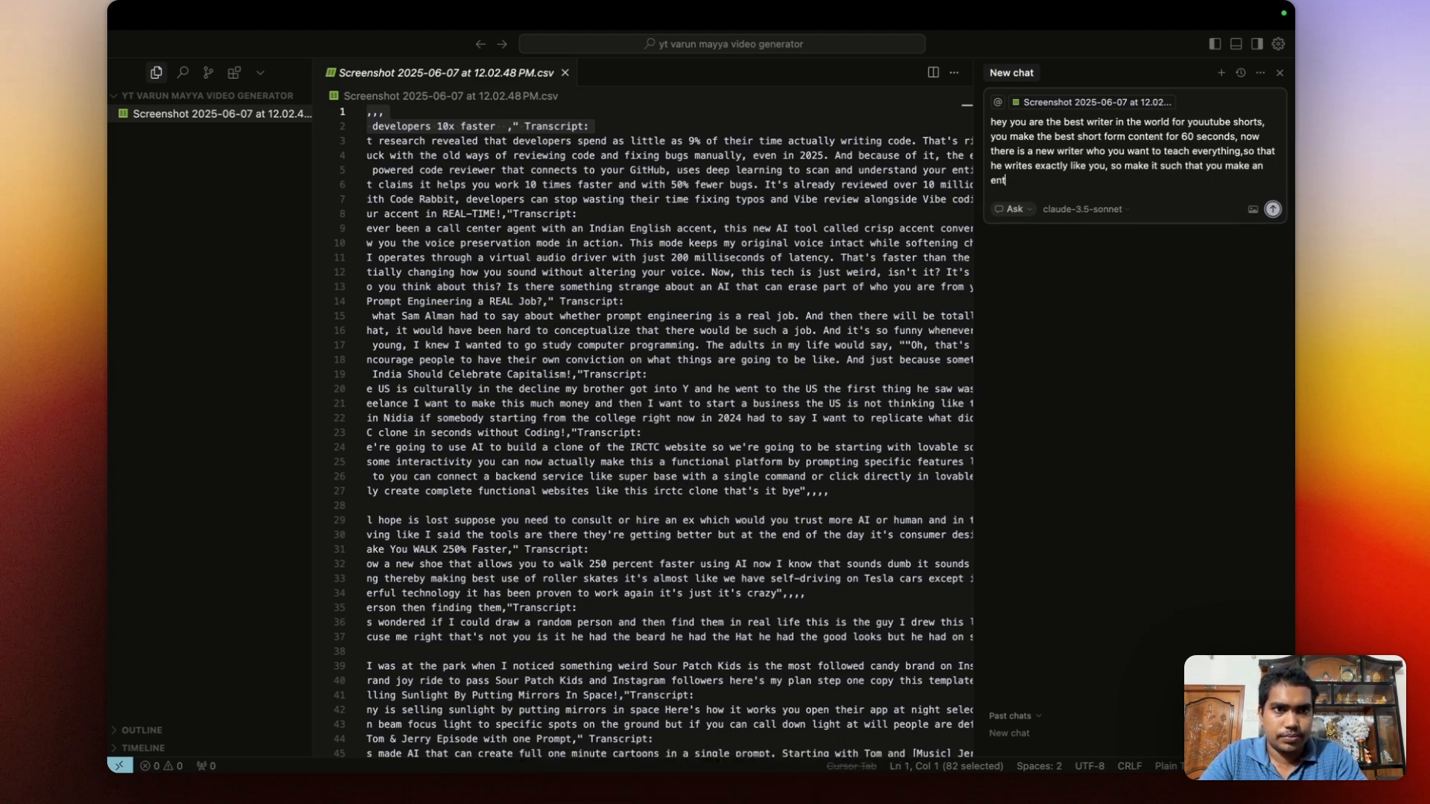
text(ire guide)
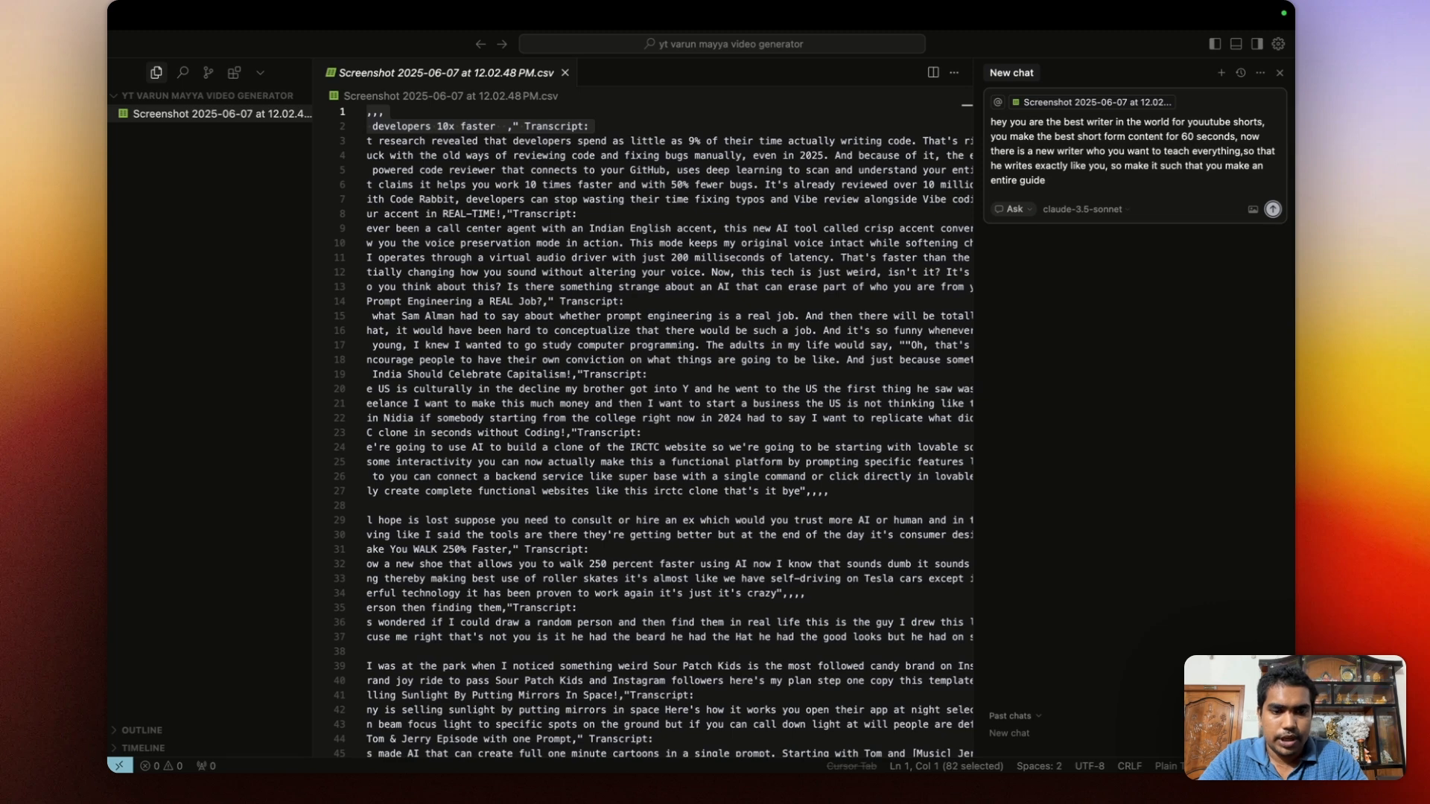
text( in .m)
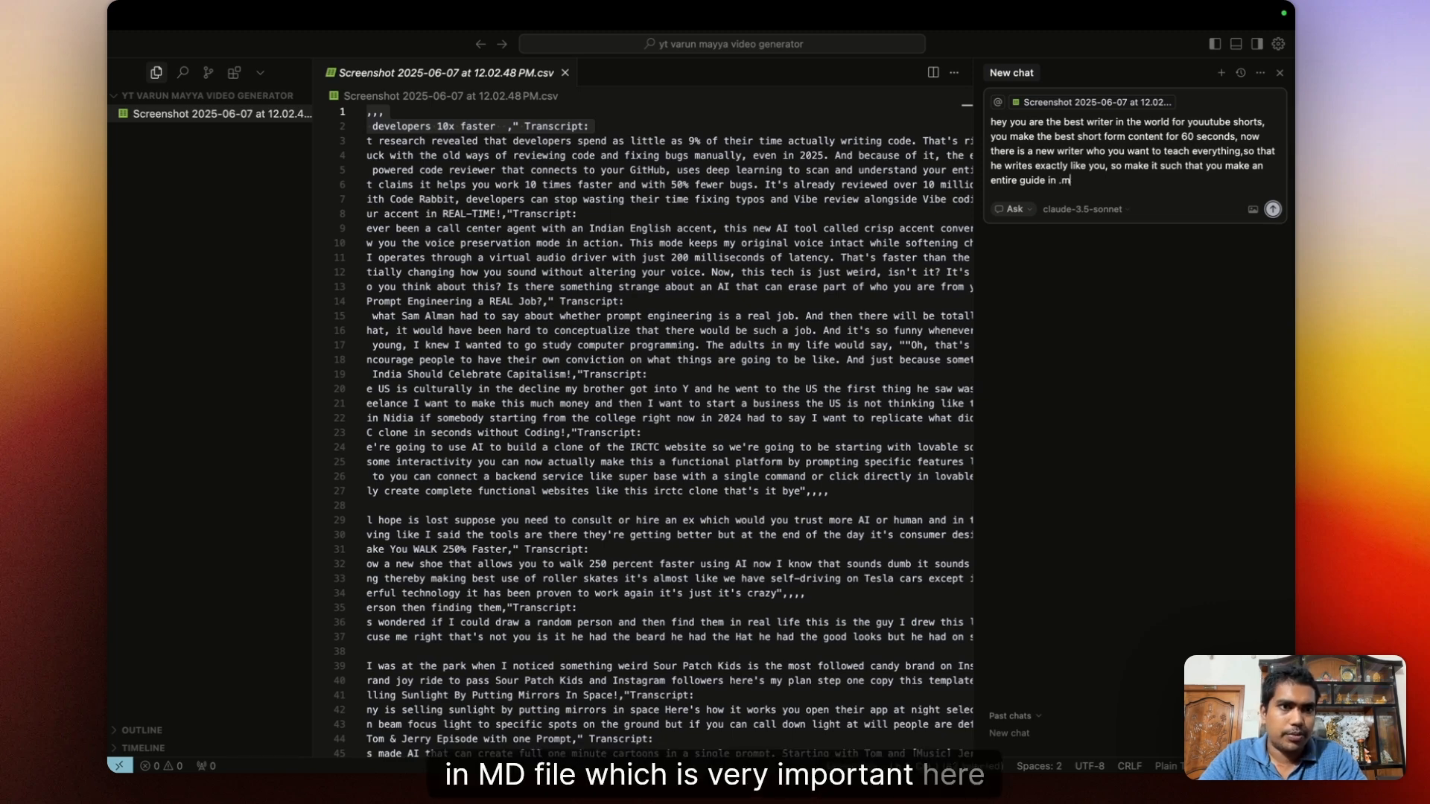
text(d fi)
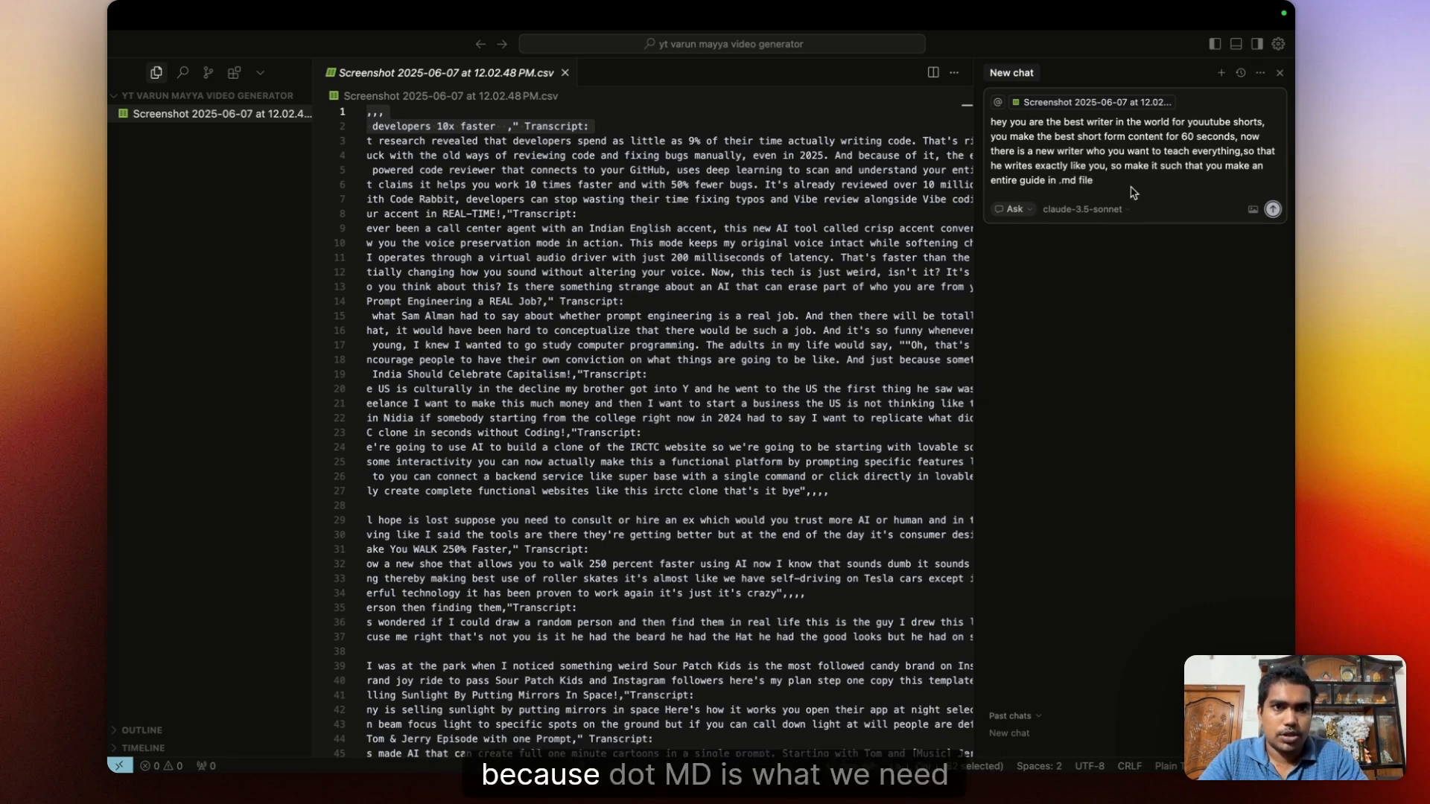
text(le)
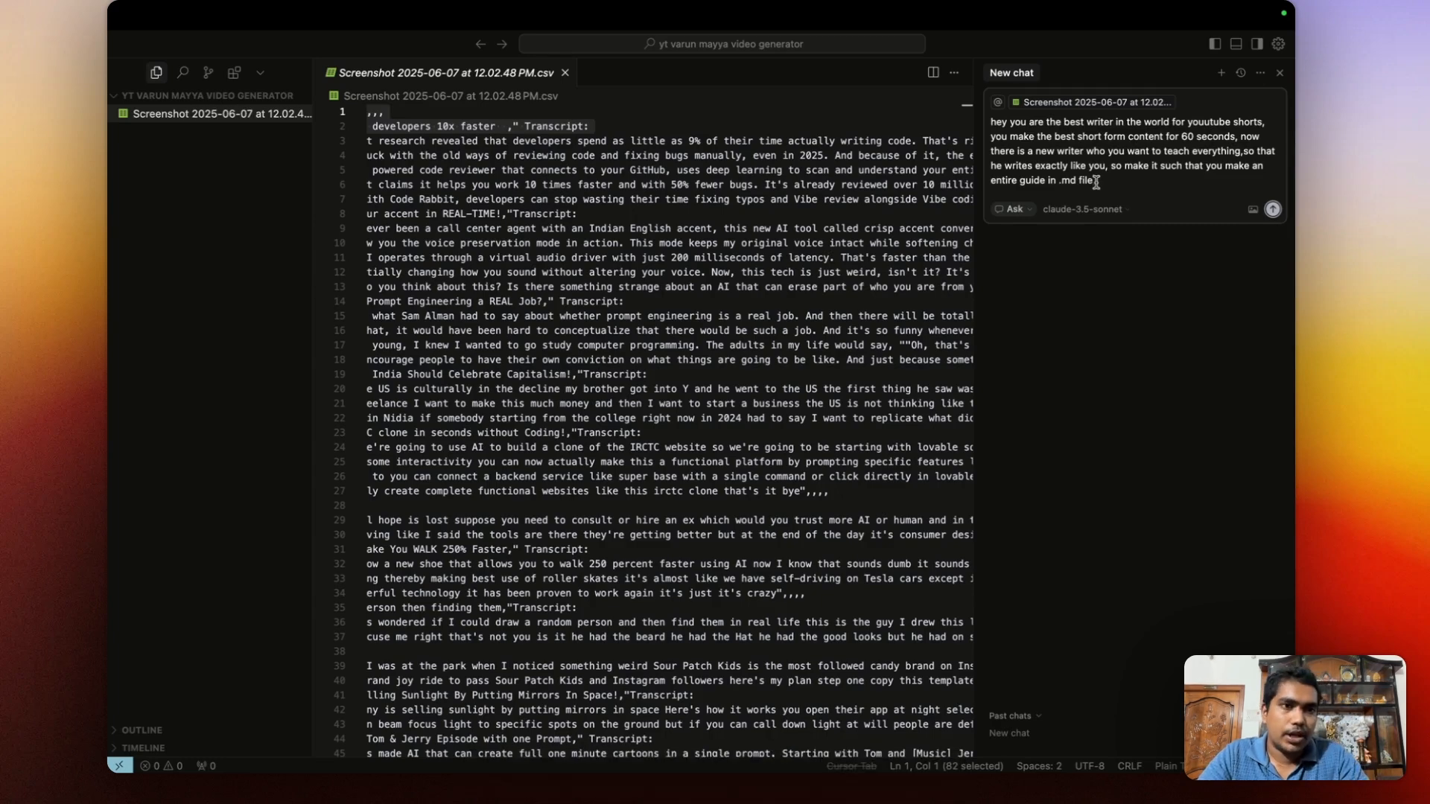
Extend the prompt with ", so that even an ai can learn that and make similar examples".
text(, so tha)
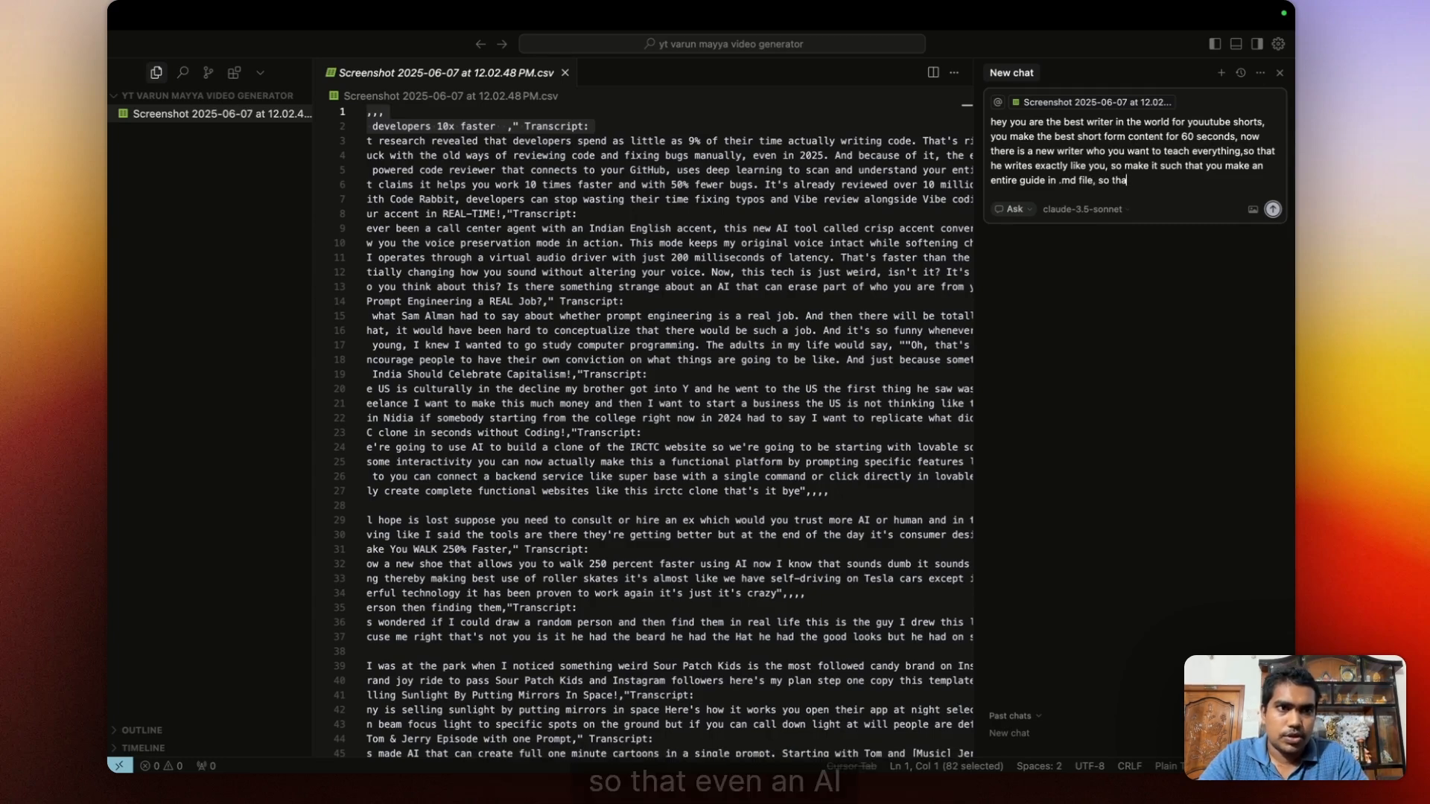
text(t even an ai can lea)
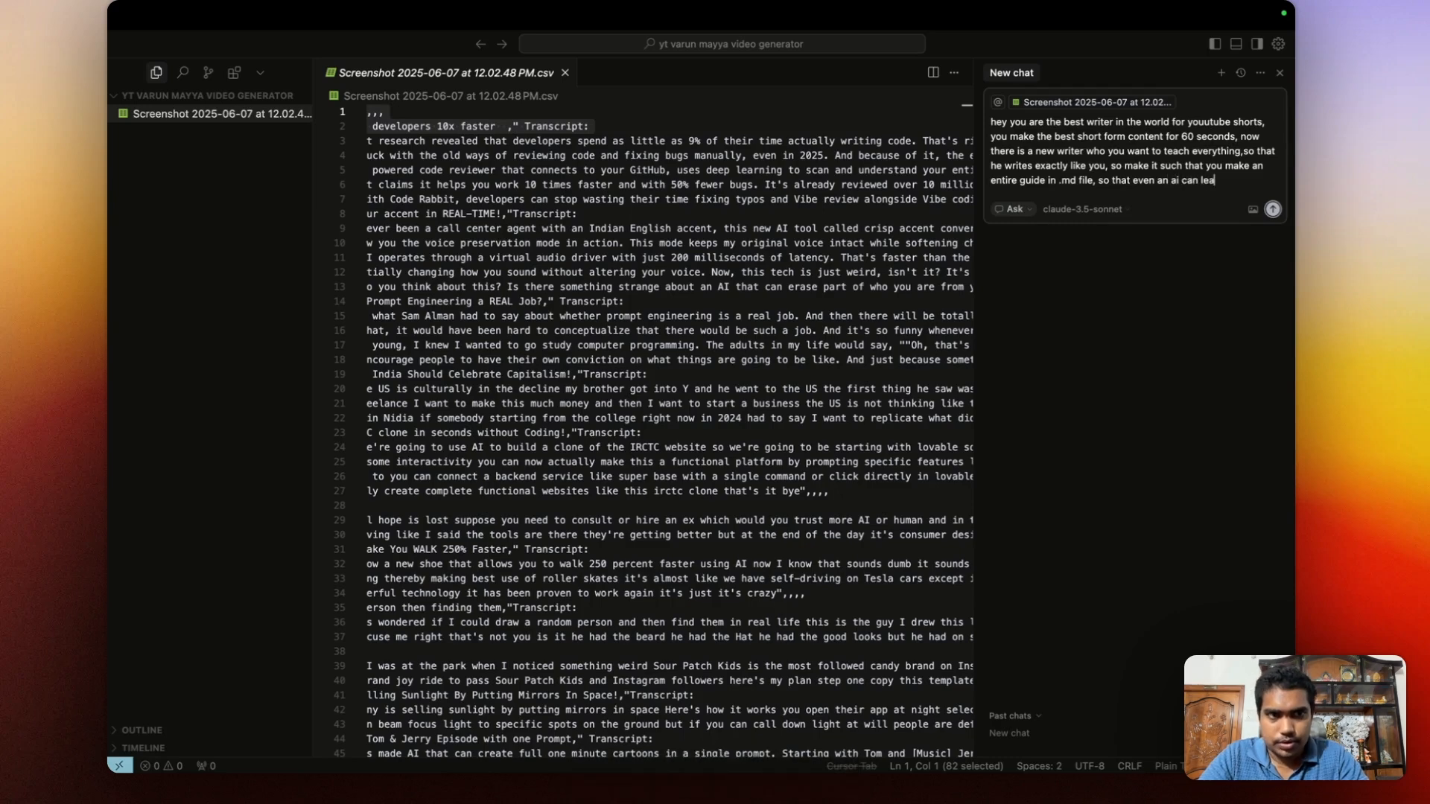
text(rn that a)
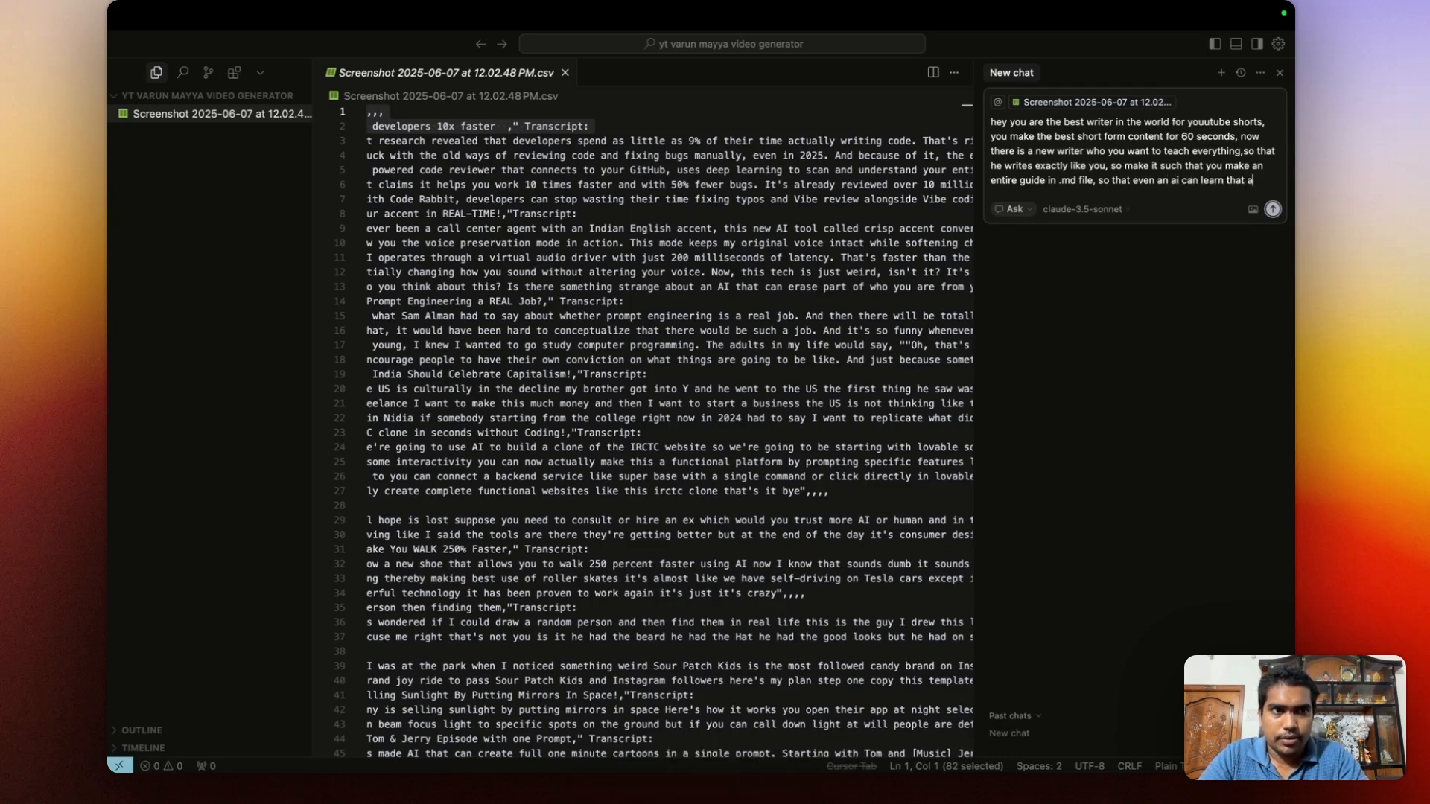
text(nd make si)
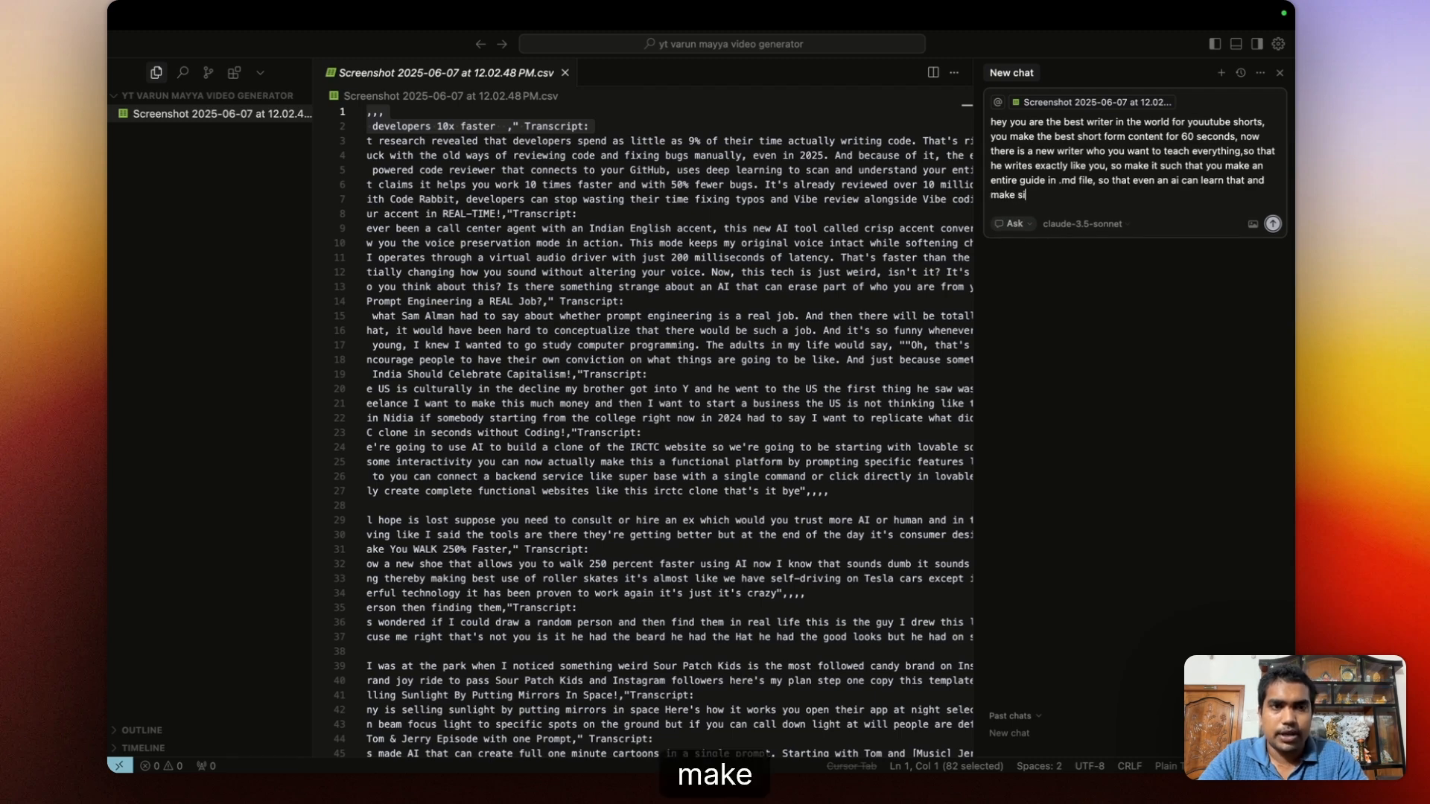
text(mialar)
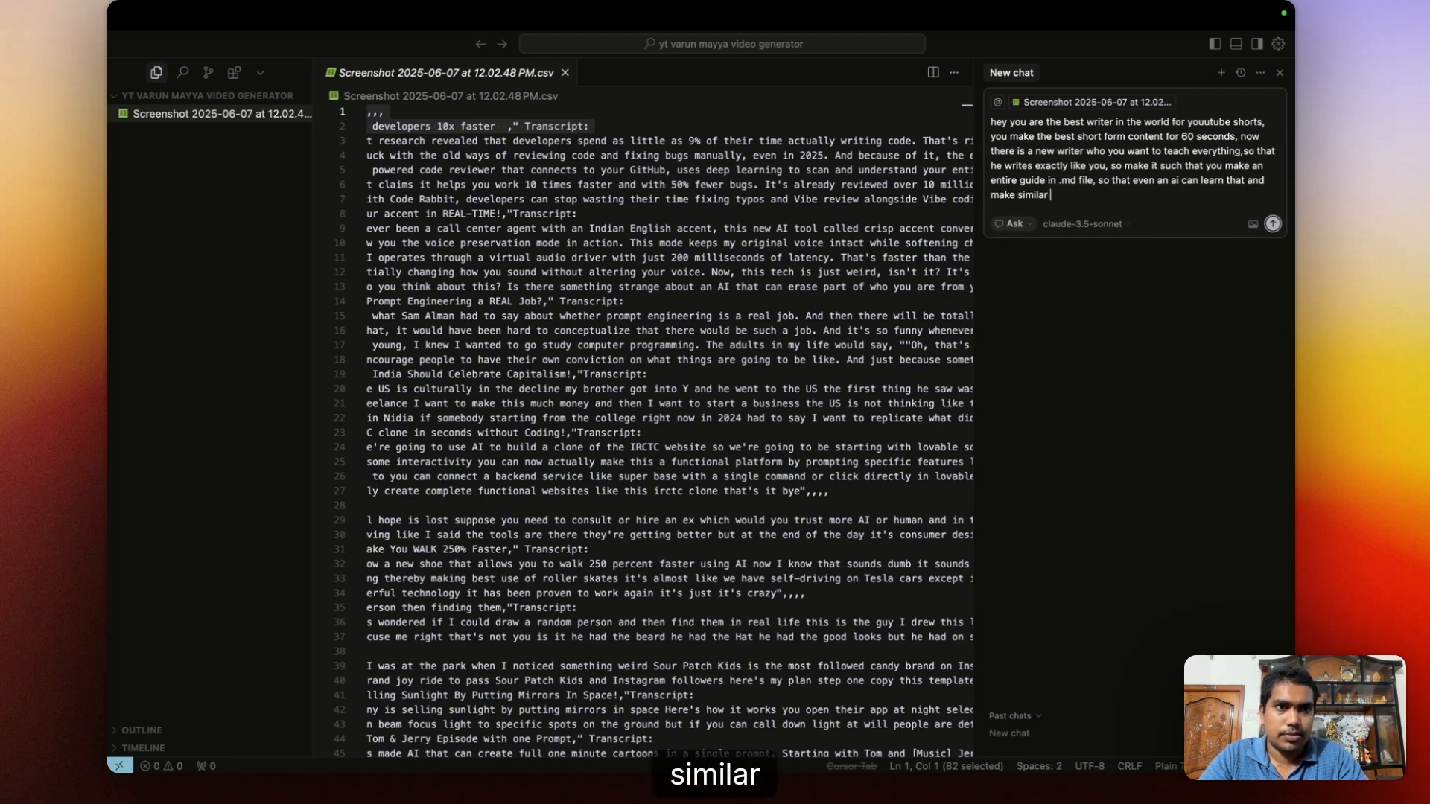
text( exam)
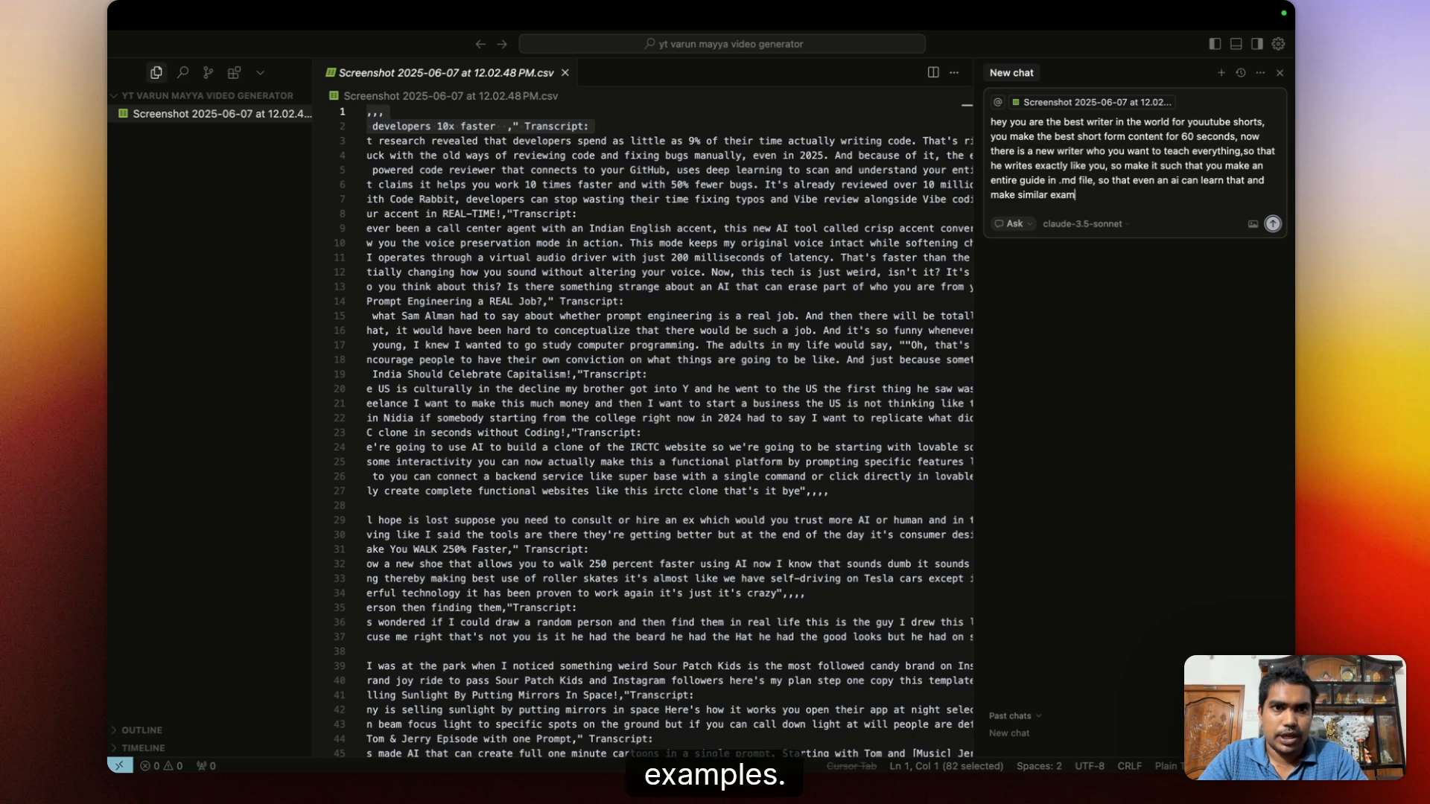
text(ples)
Start a new paragraph in the prompt, after a blank line, with "this is what is we want to make,".
key(shift+Return)
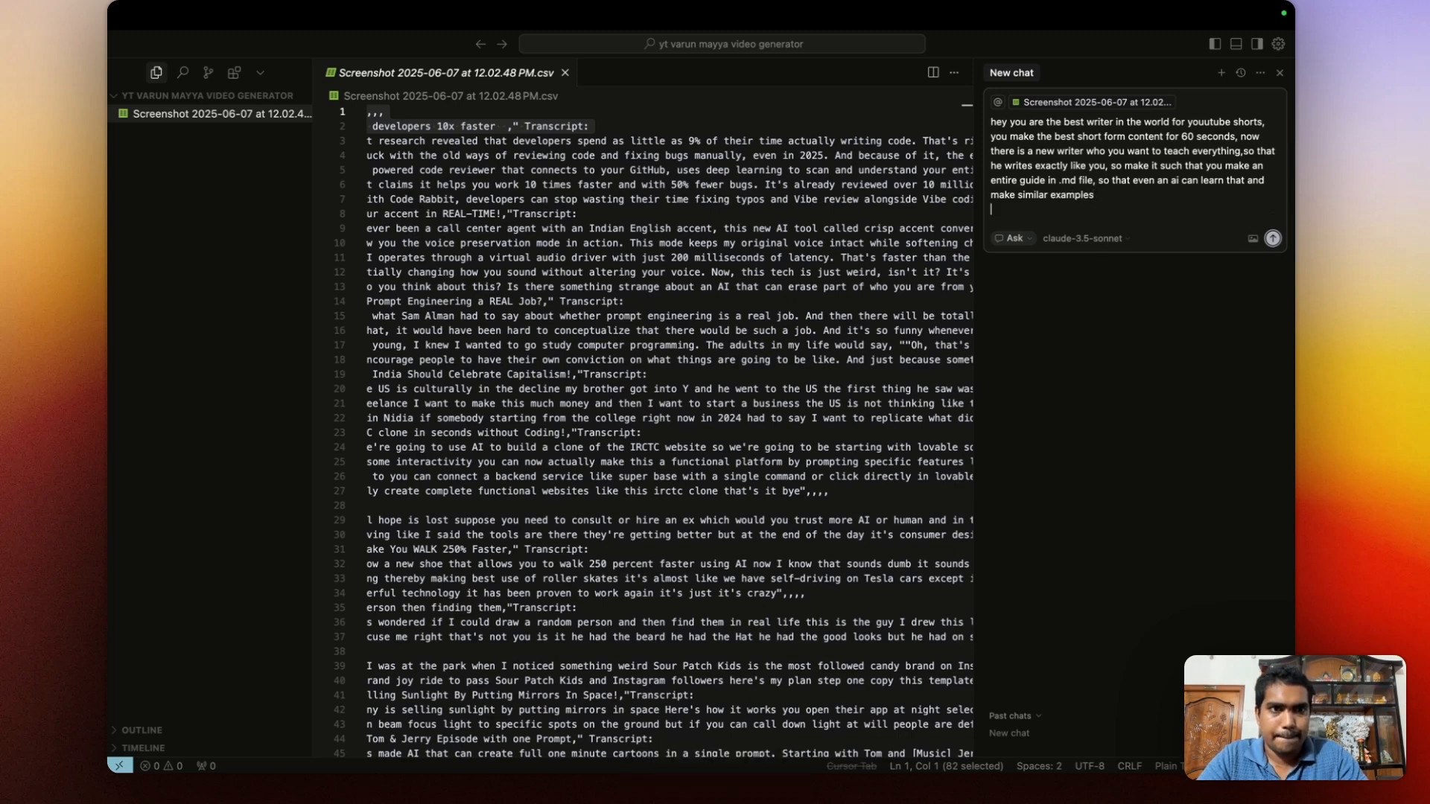
key(shift+Return)
text(this is ha)
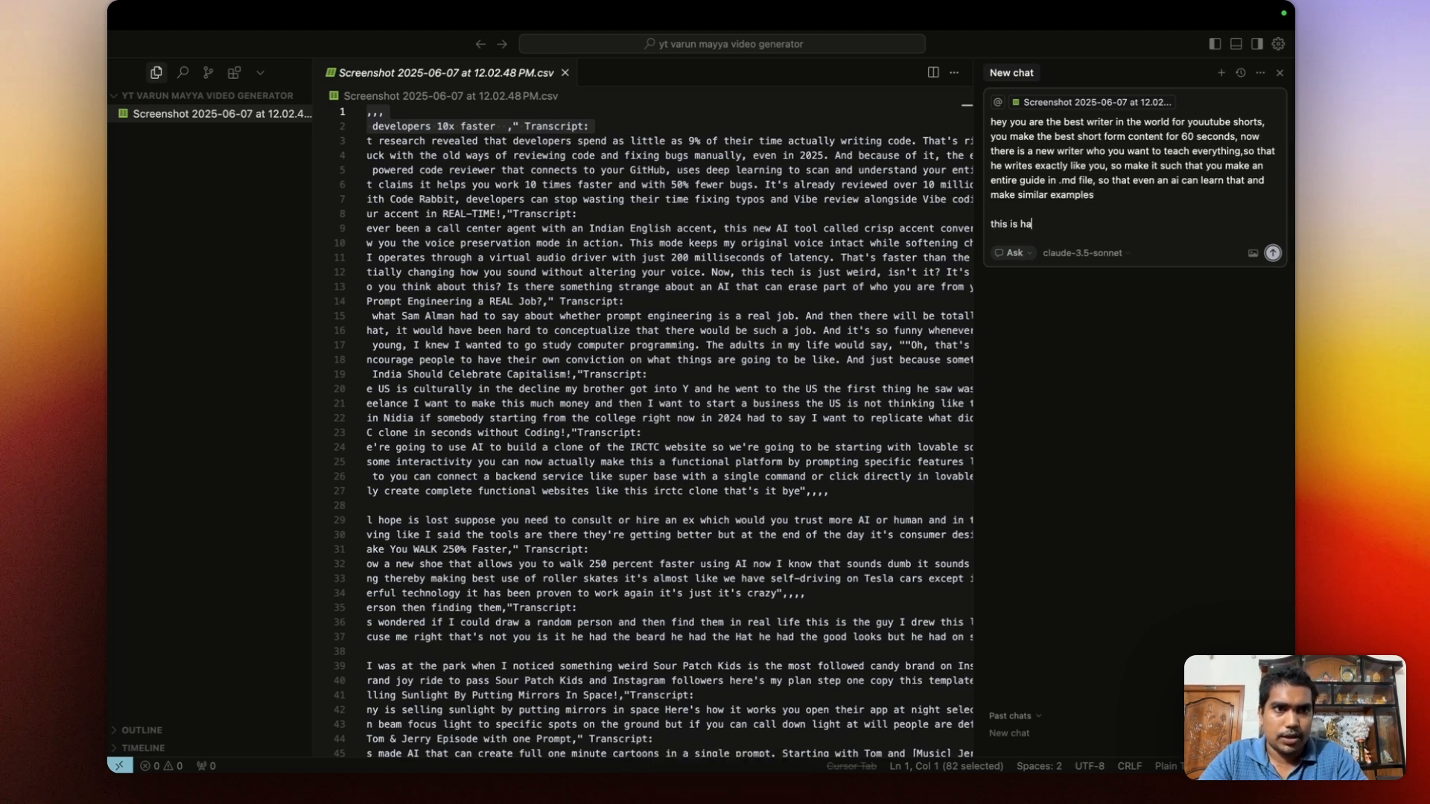
key(BackSpace)
key(BackSpace)
text(what is )
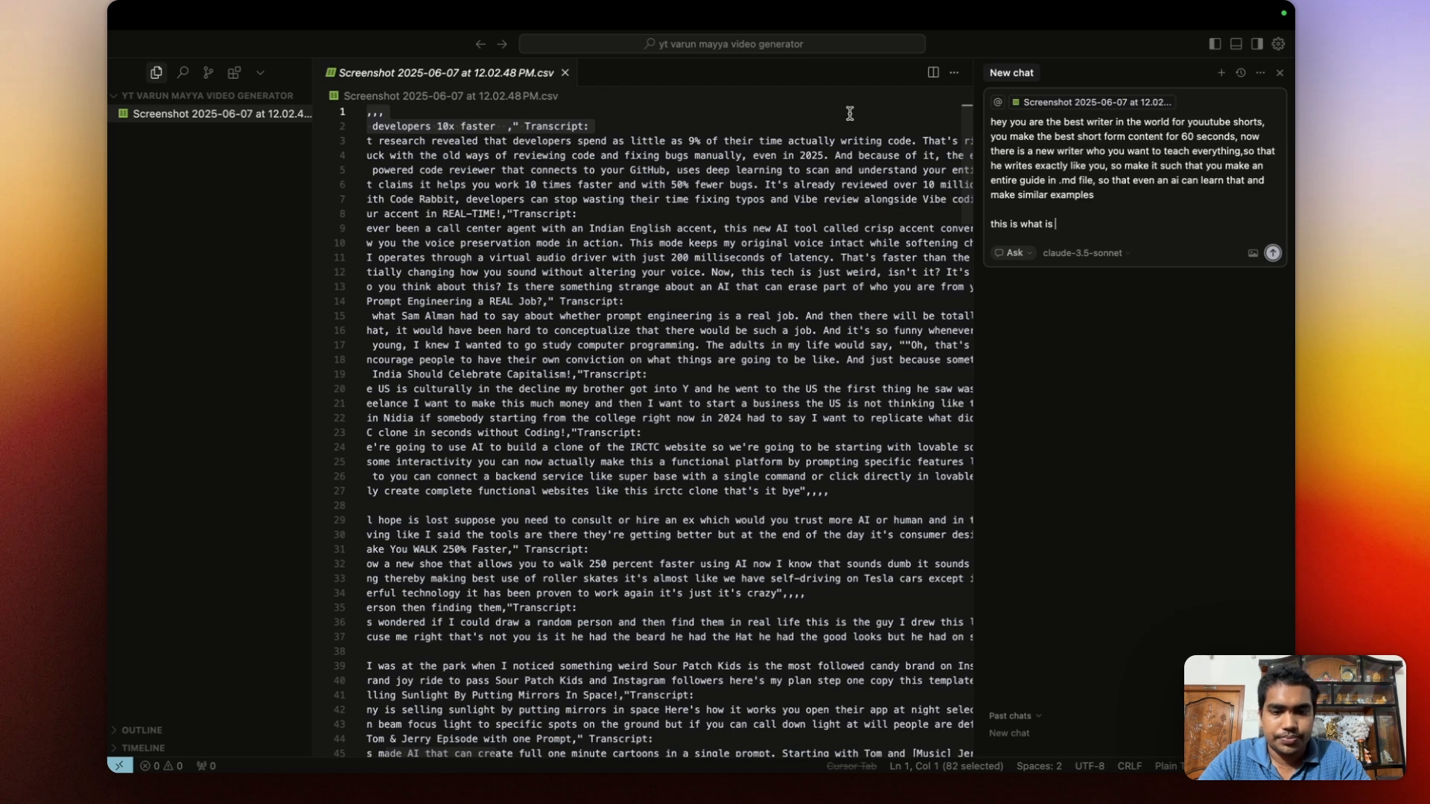
text(we want to mka)
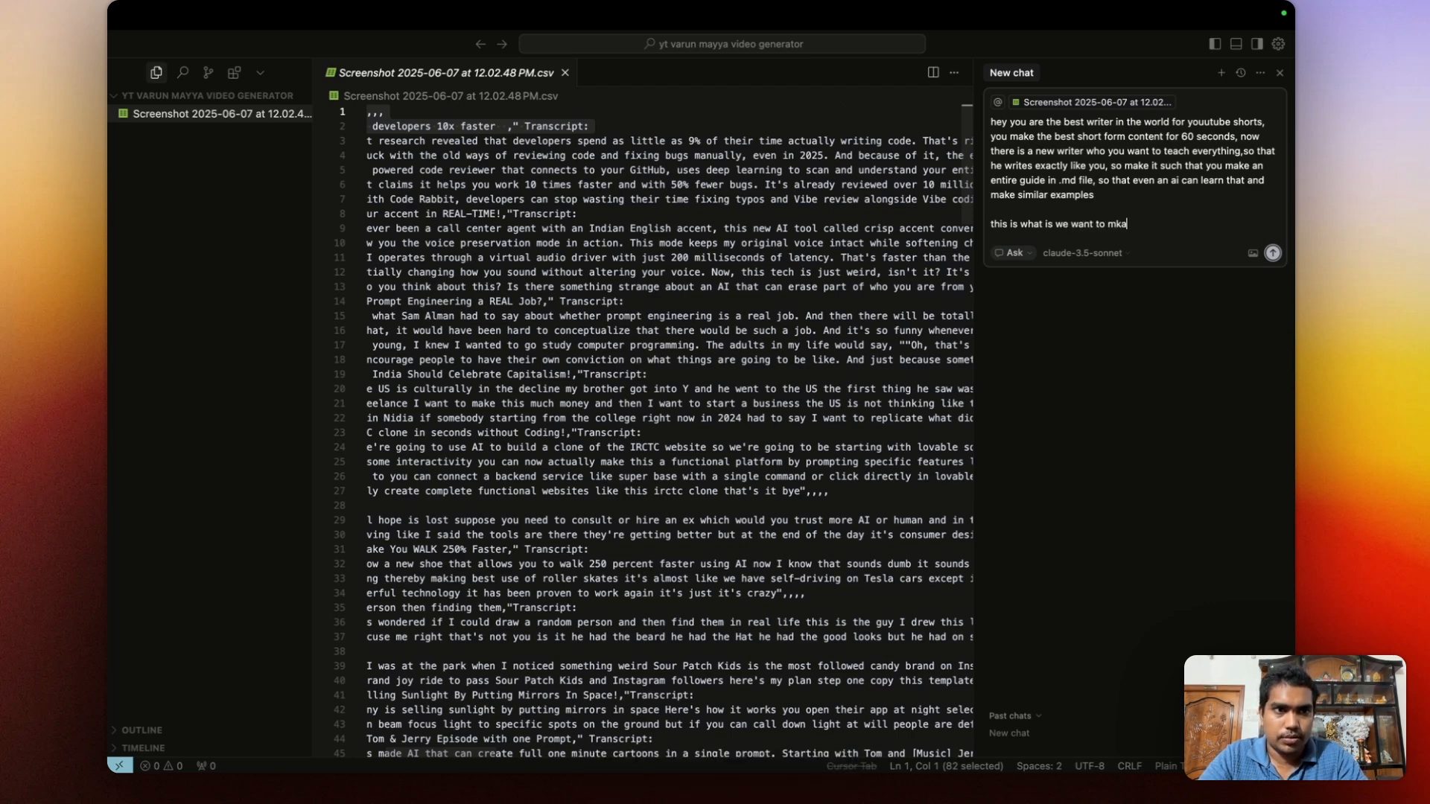
key(BackSpace)
key(BackSpace)
text(ake, a)
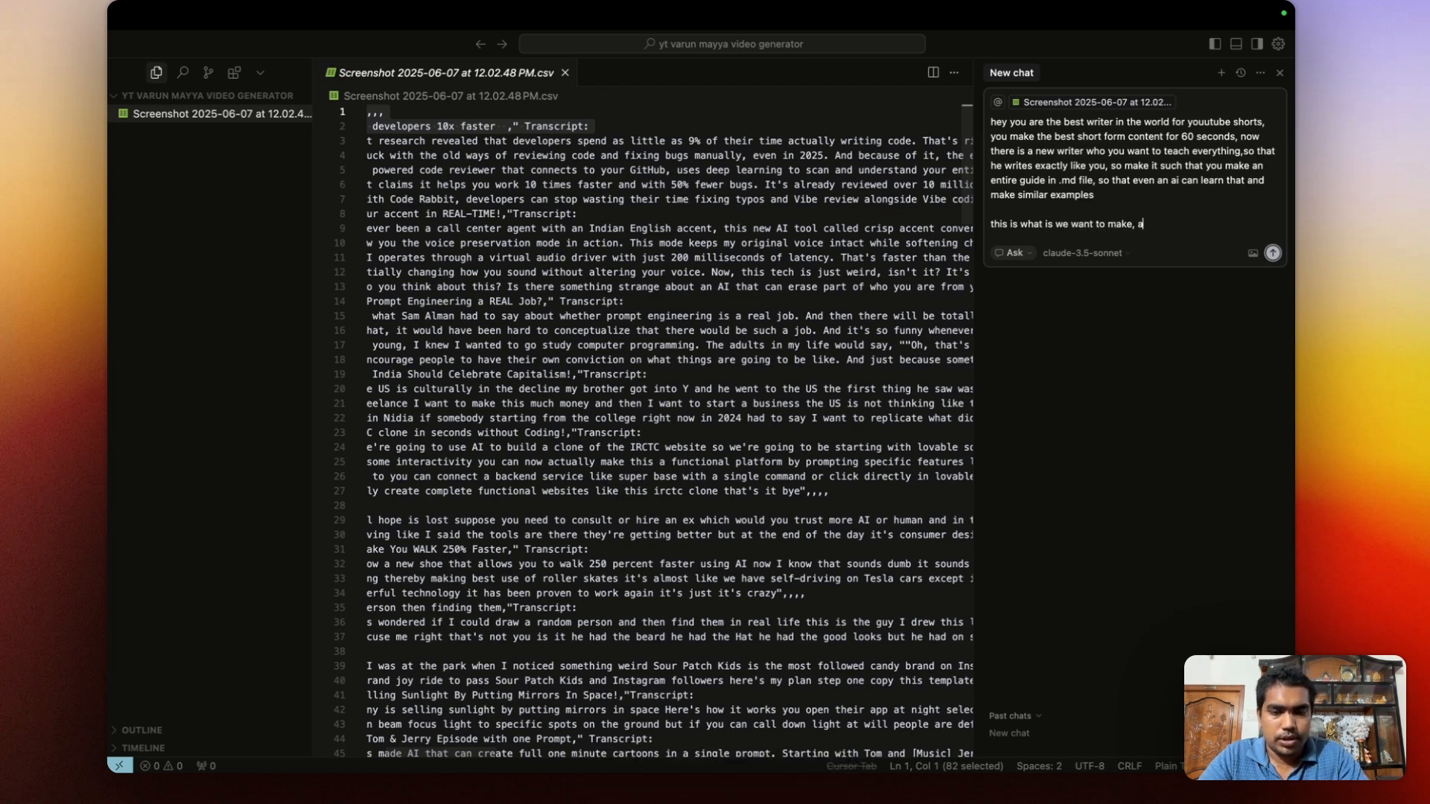
Continue the second paragraph with "assume the writer dont know anything except the basiscs".
text(ssume the write)
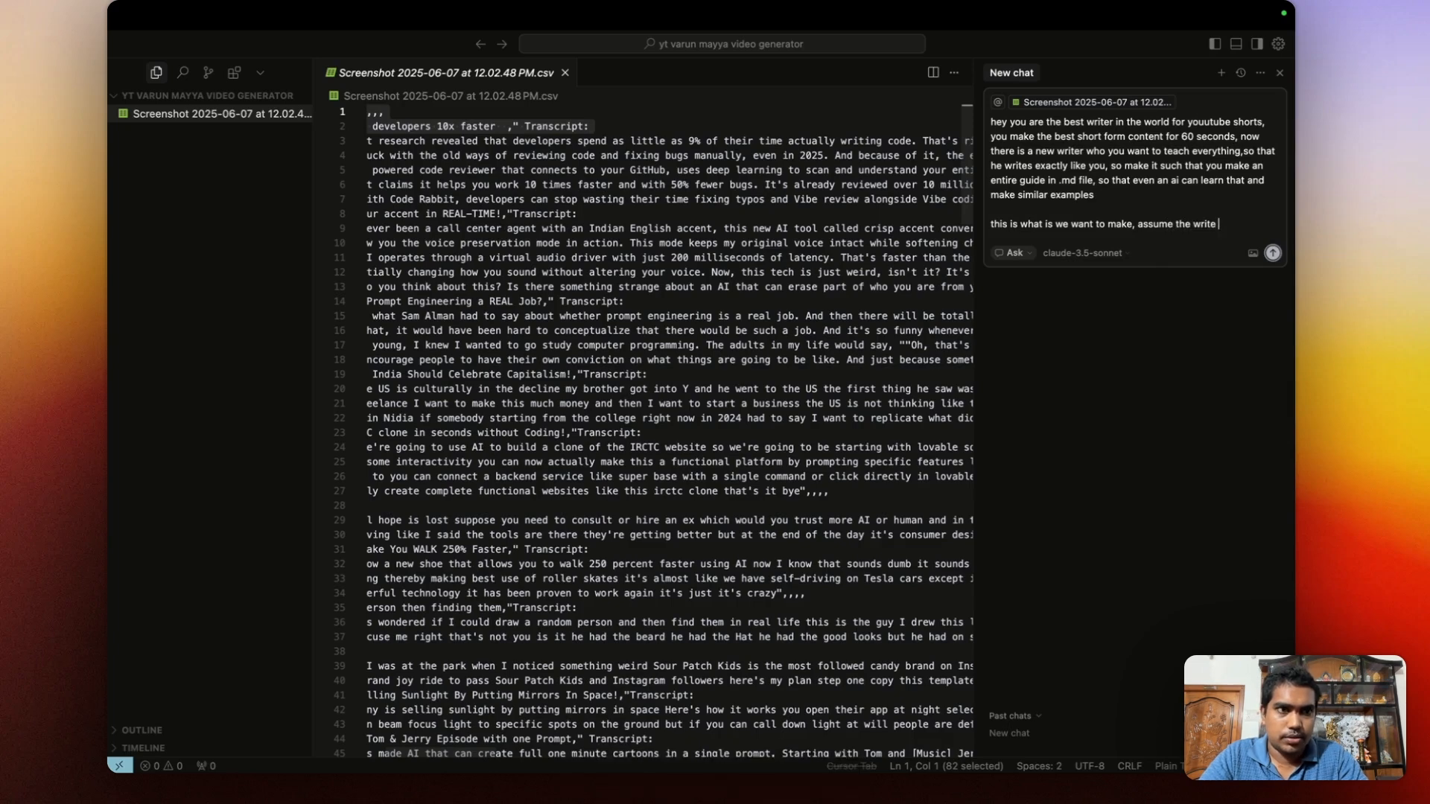
text(r dont)
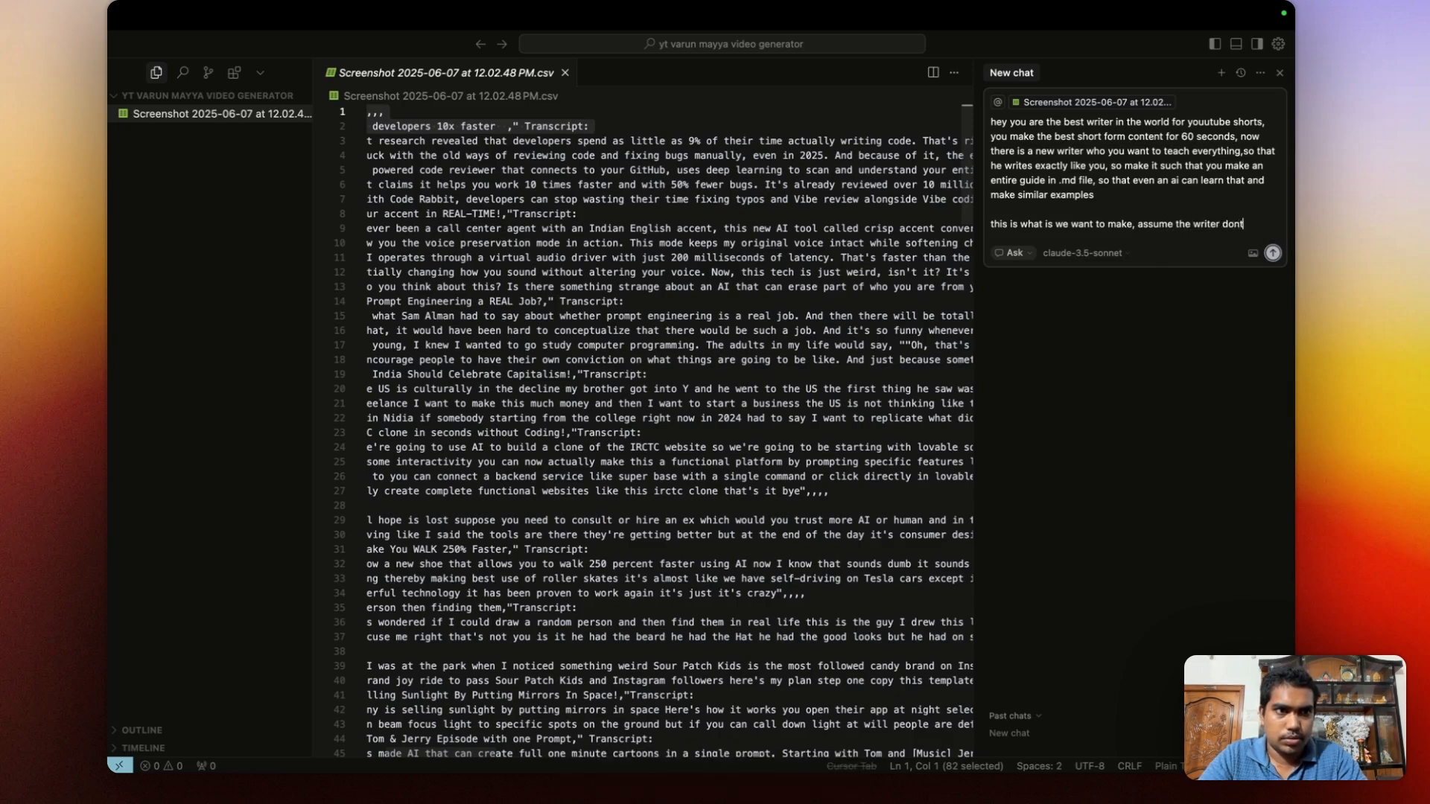
text( know anyth)
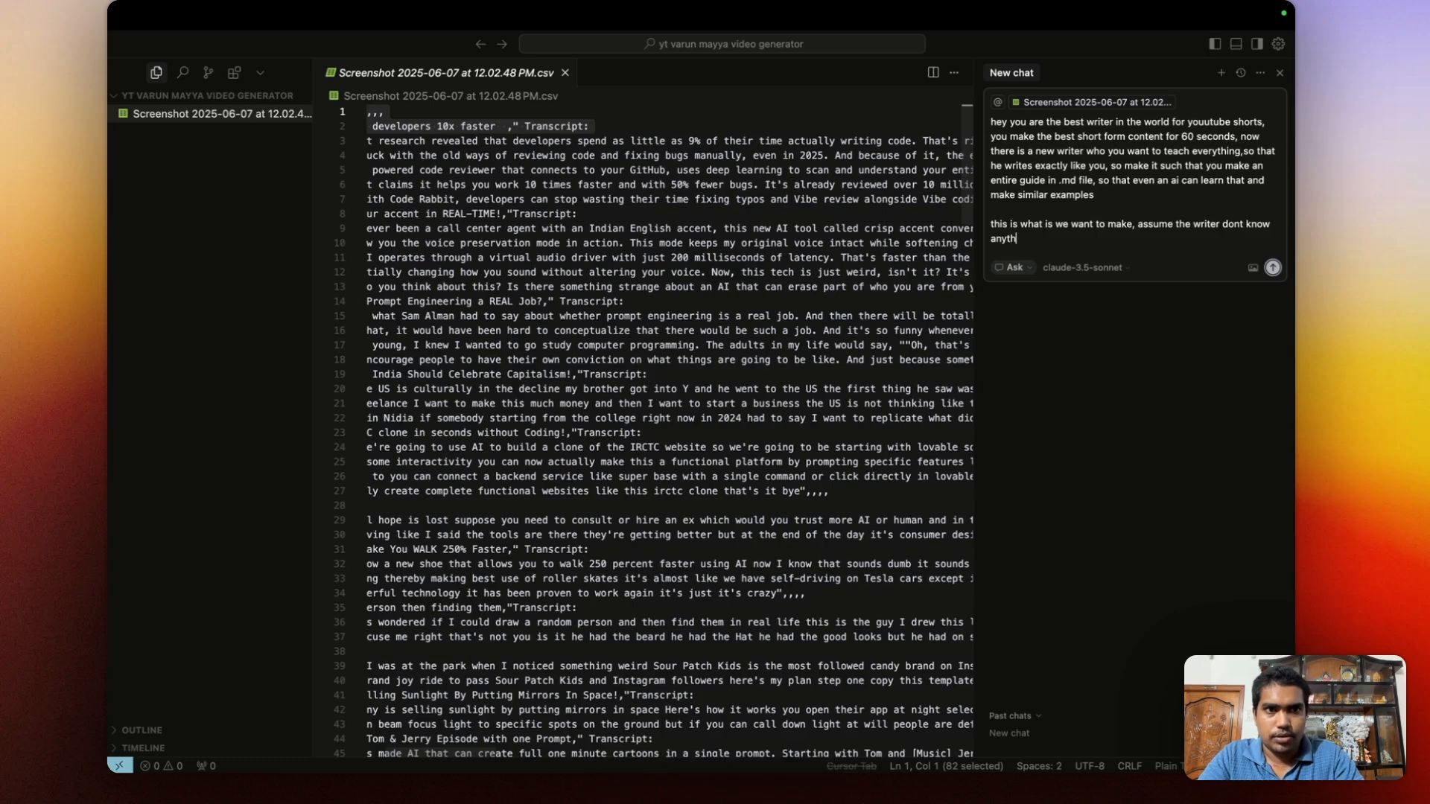
text(ing except)
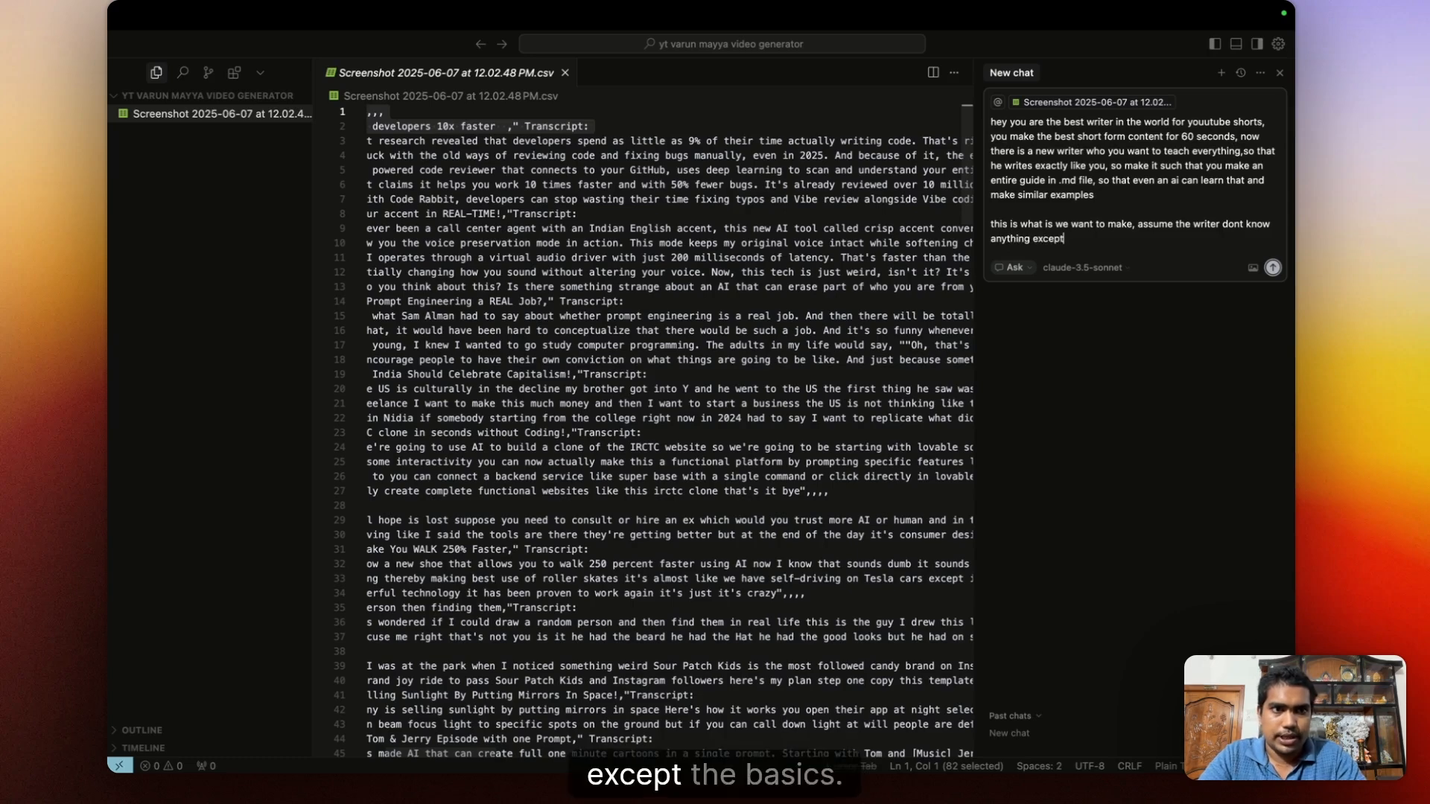
text( the basiscs so)
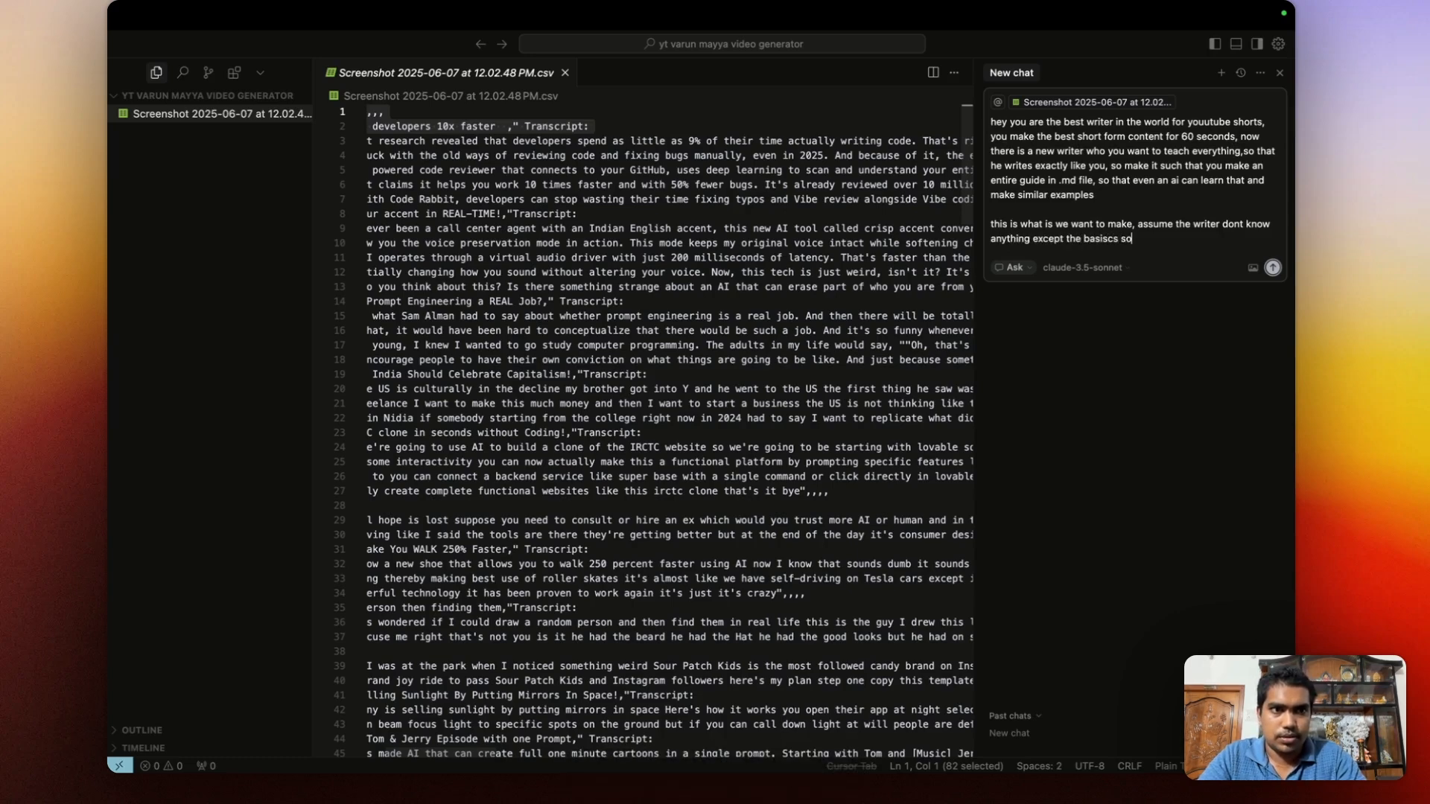
Add the instruction "so make sure you mention the entire playbook," to the second paragraph.
key(BackSpace)
key(BackSpace)
key(BackSpace)
text(make sure you me)
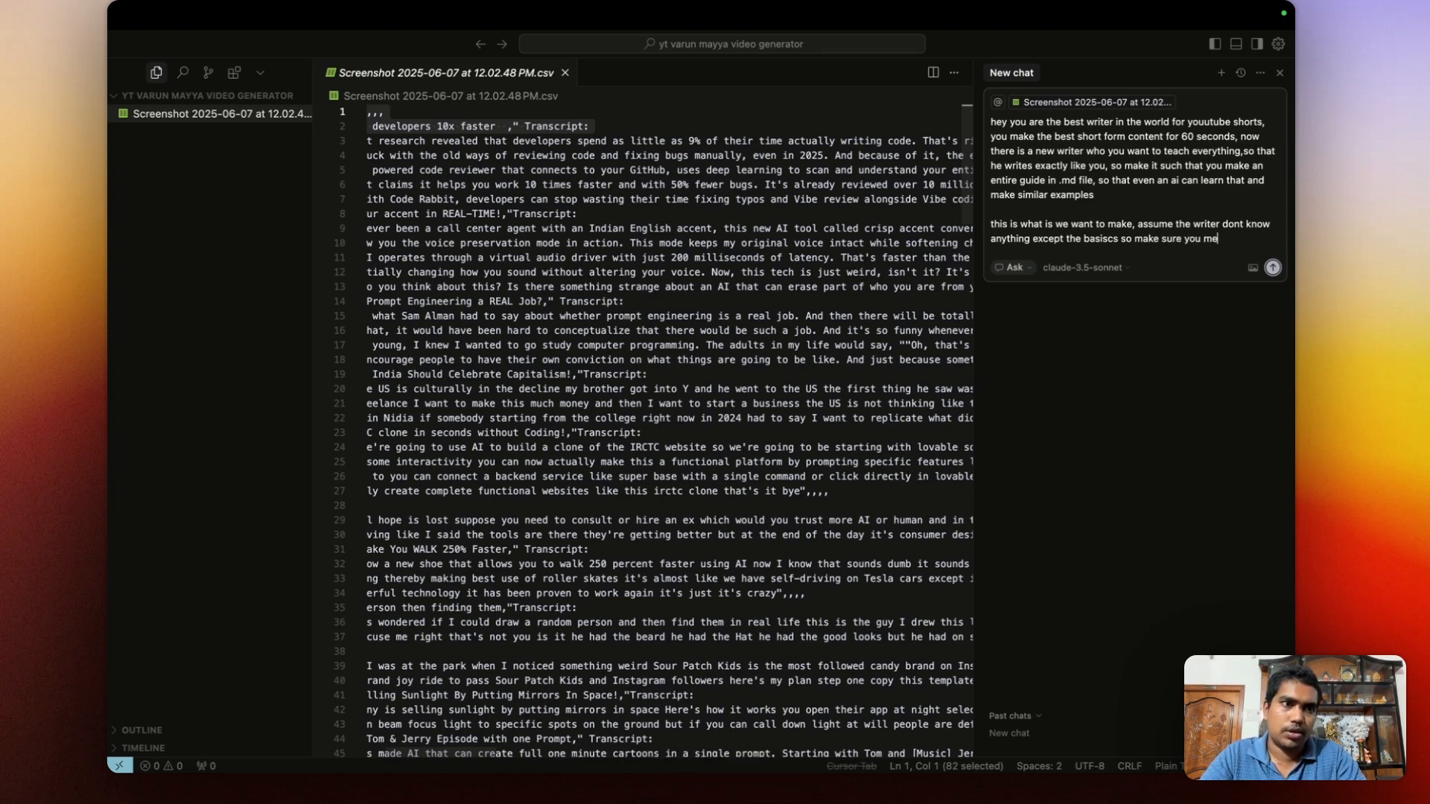
text(ntion)
key(BackSpace)
key(BackSpace)
text(ion the)
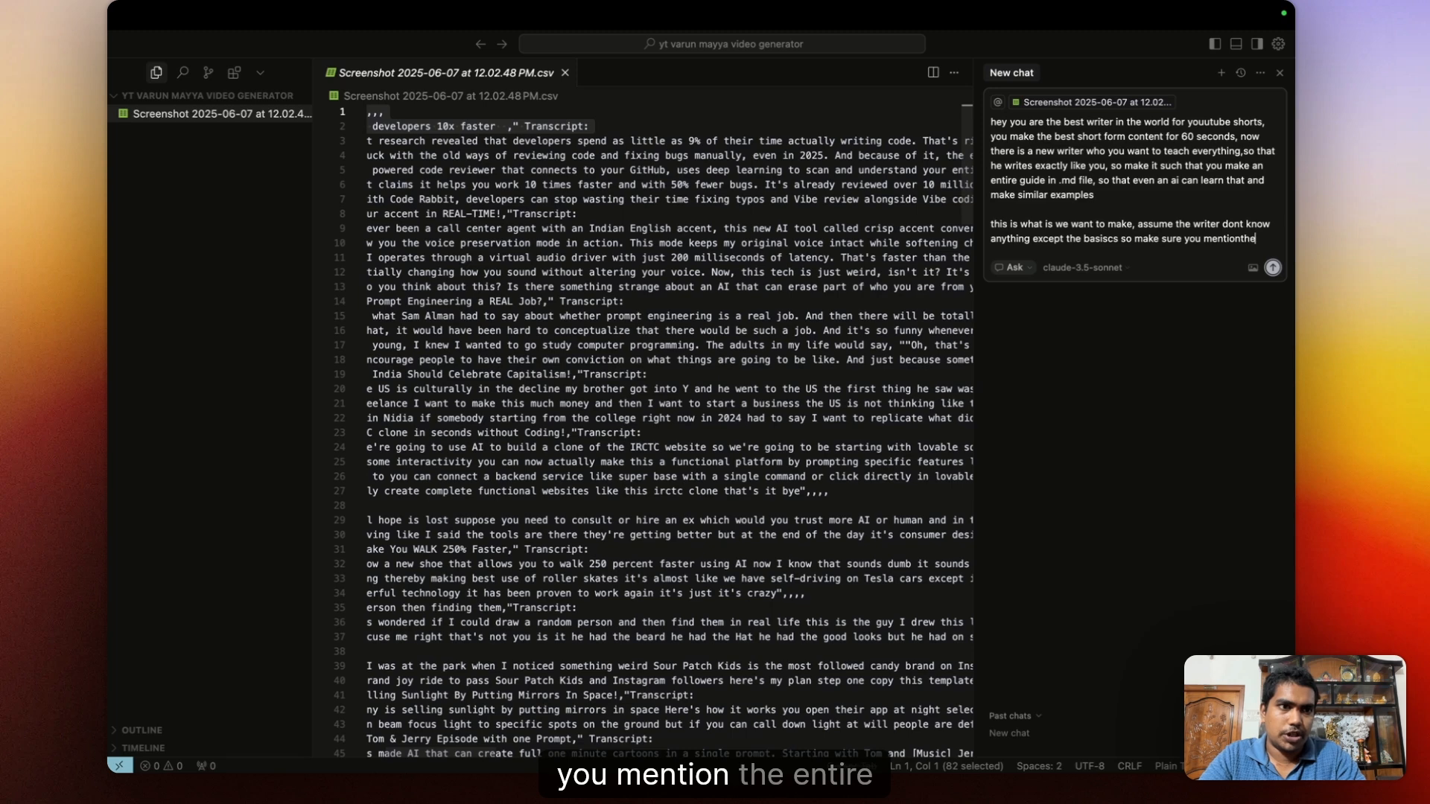
text( entire pla)
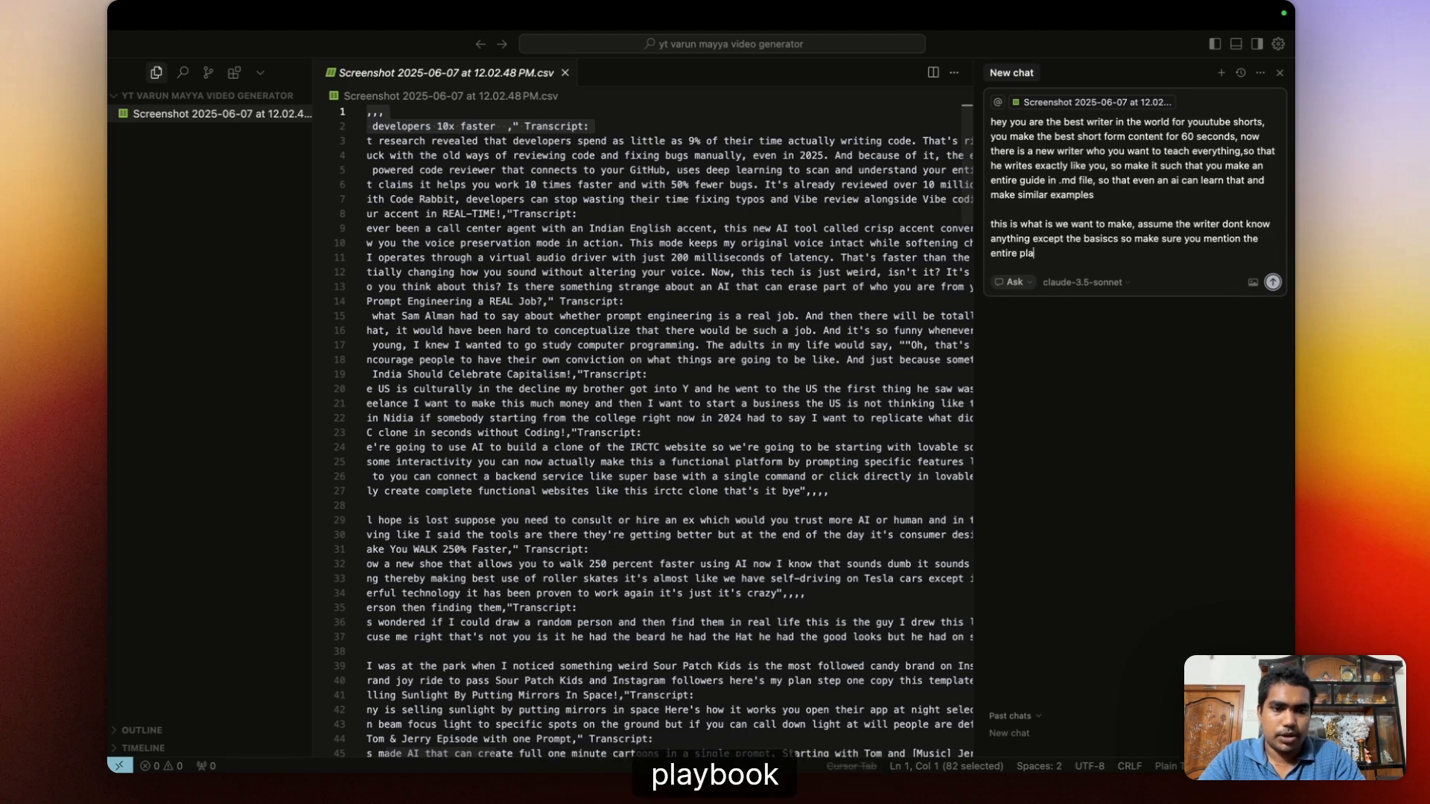
text(ybook, de)
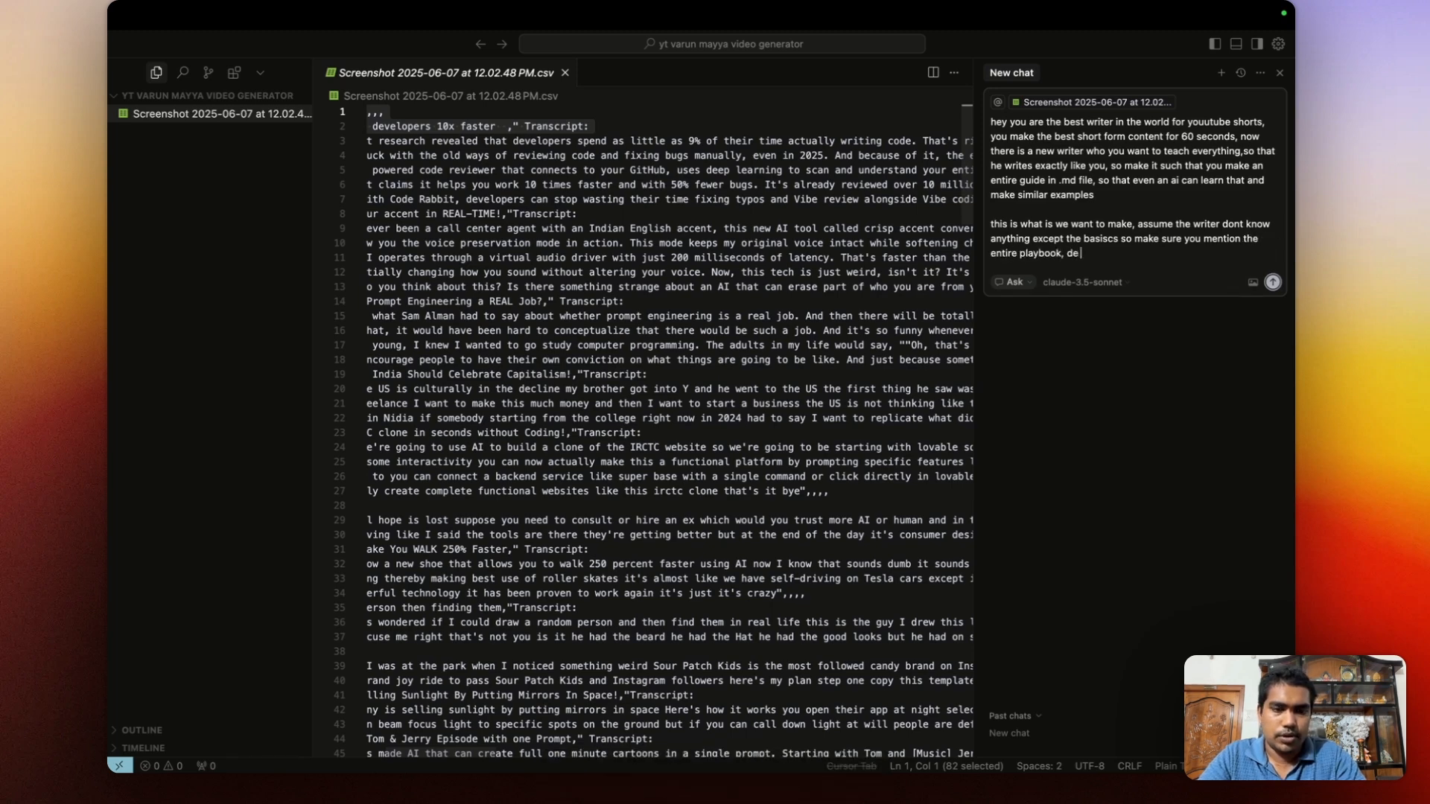
Continue the second paragraph of the prompt with "deconstruct the scripts," after the playbook instruction.
text(construct the)
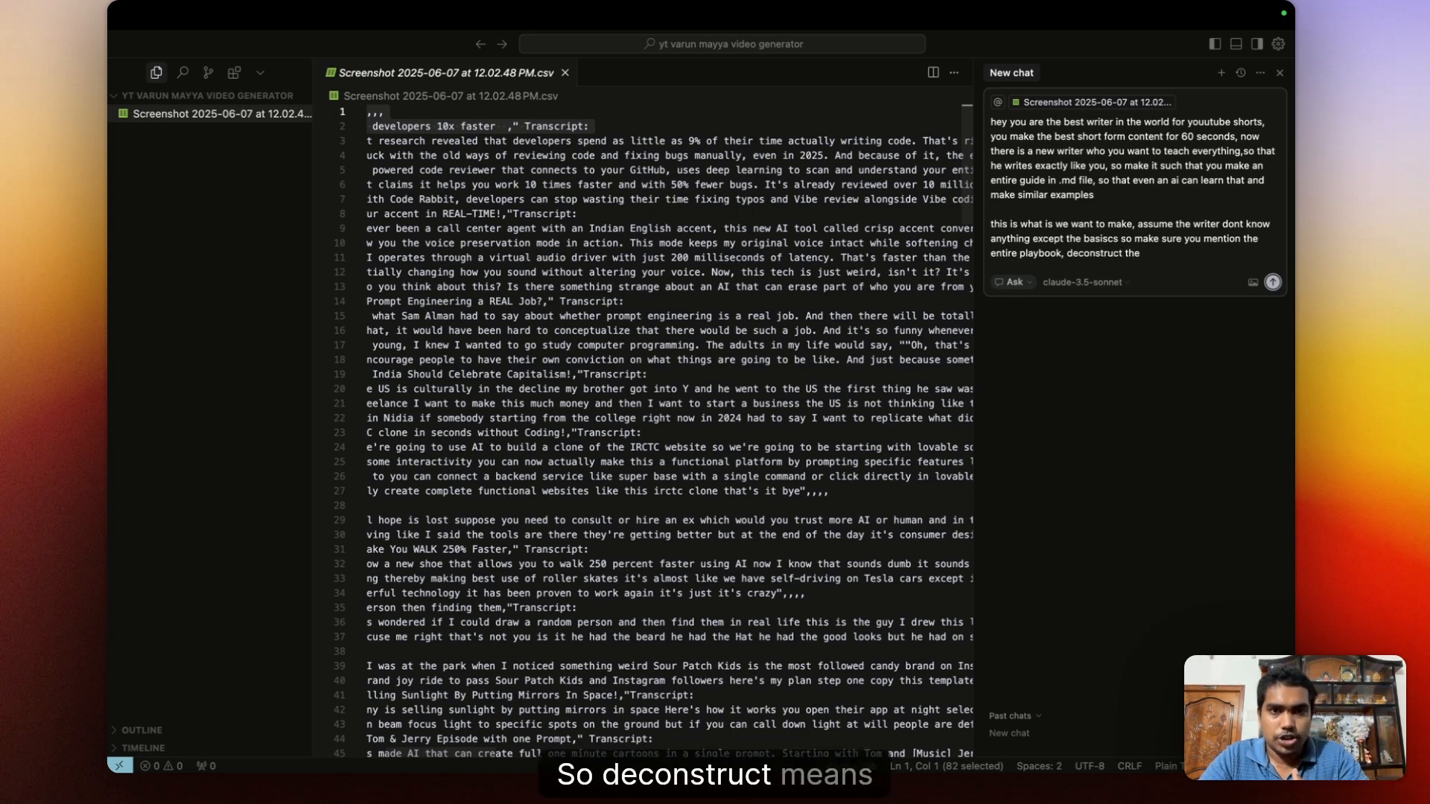
scroll(550, 323, down, 20)
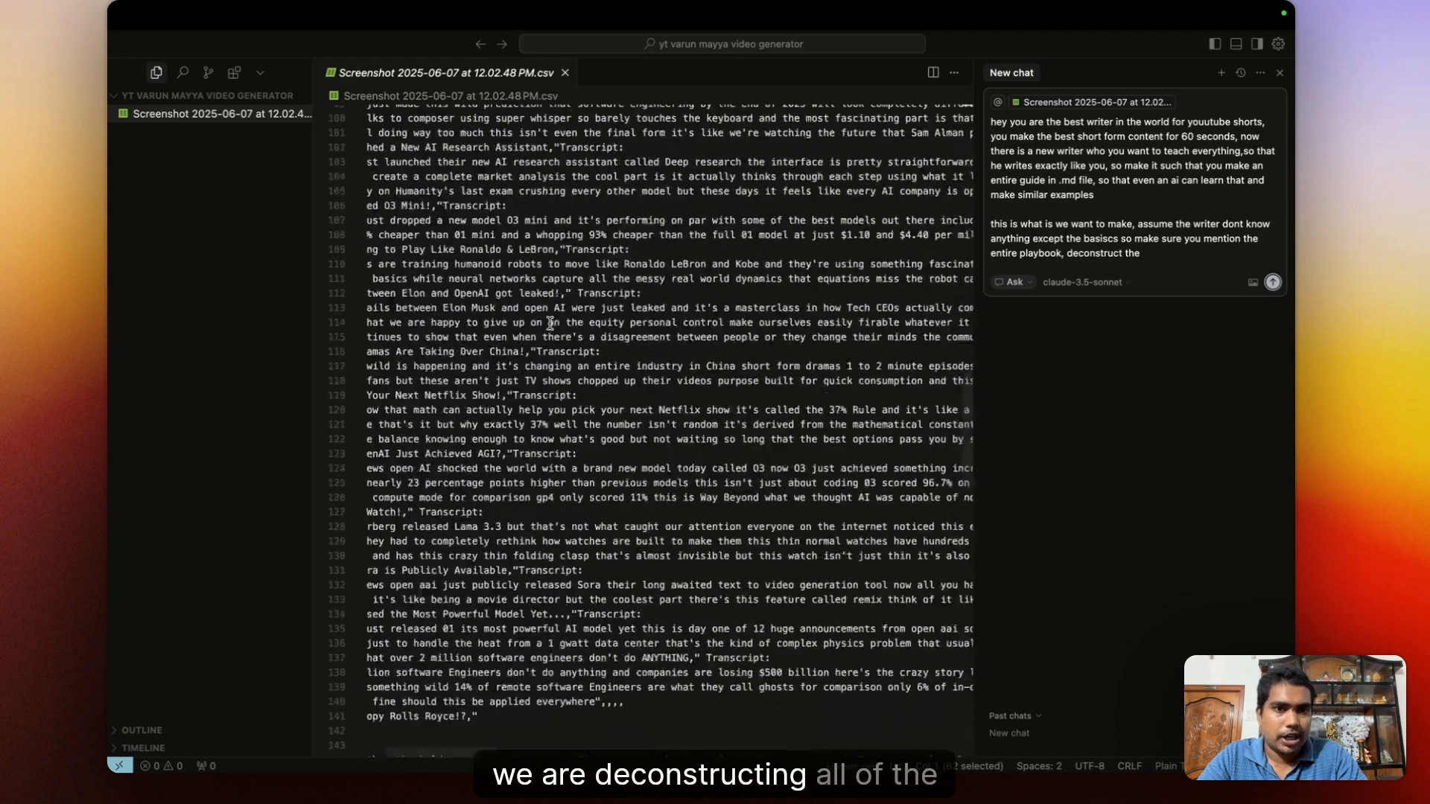
scroll(550, 322, up, 20)
text(uct the )
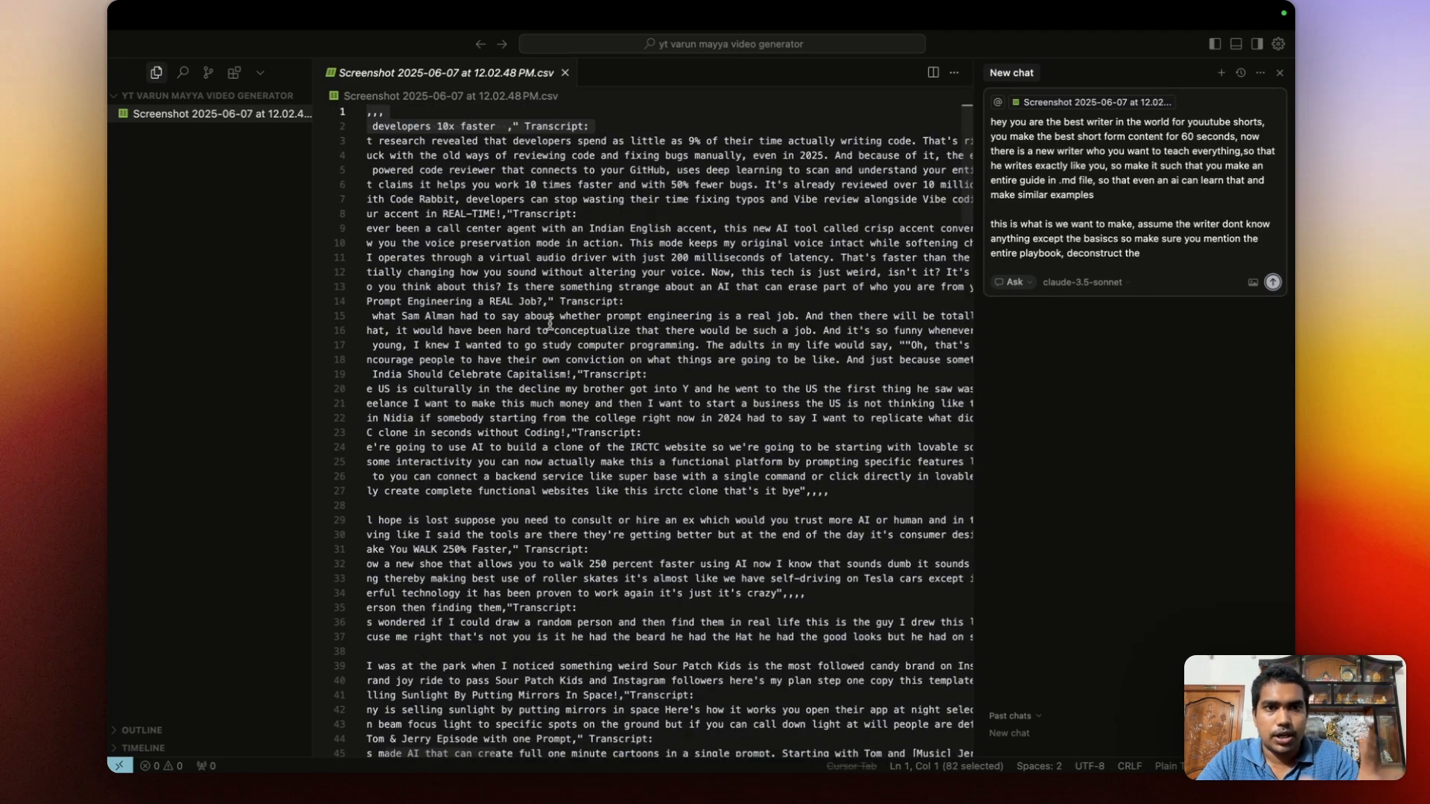
text(w)
key(BackSpace)
text(s)
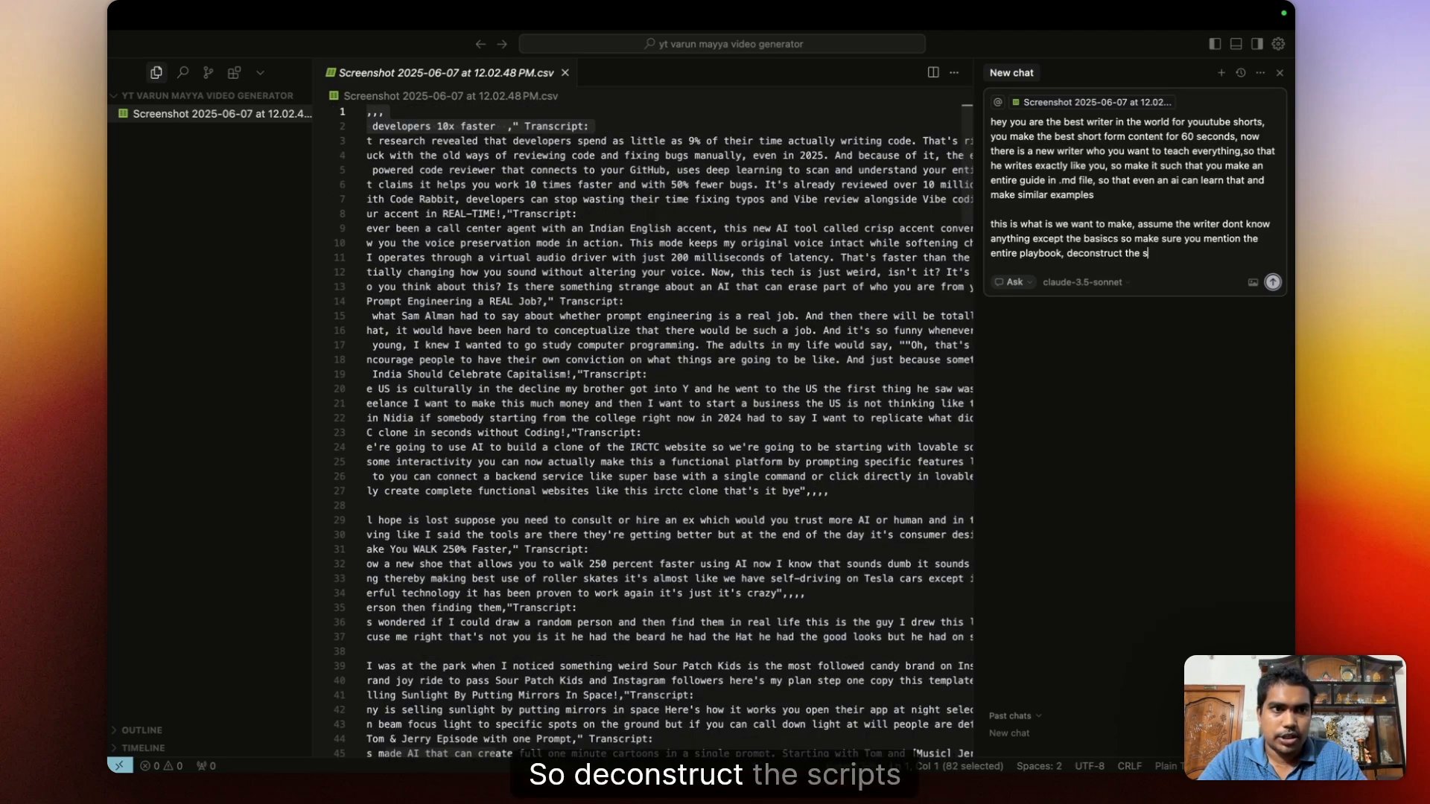
text(c)
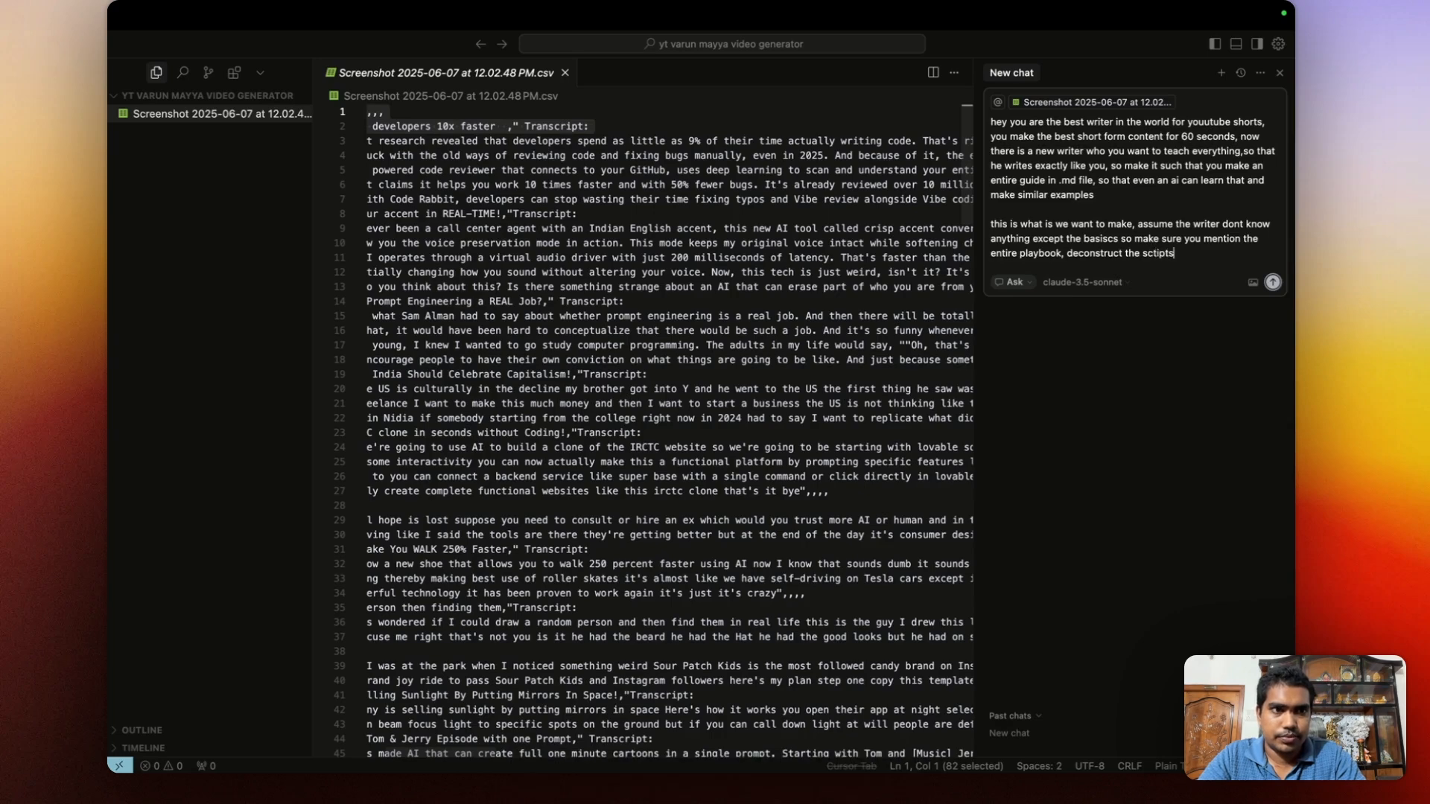
text(ripts, )
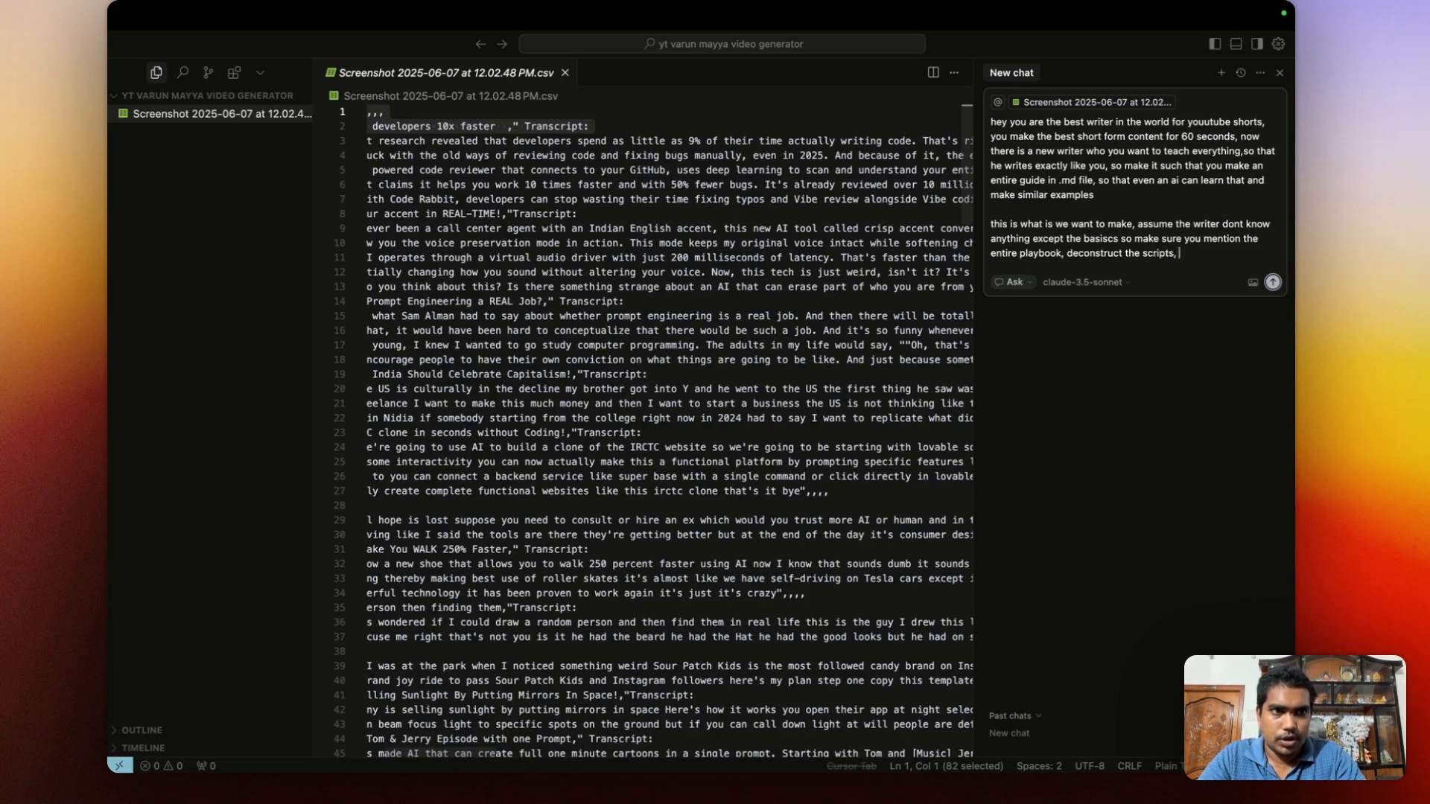
Extend the deconstruction instruction in the prompt with "from everything, wording, pacing,psychology,".
text(from every)
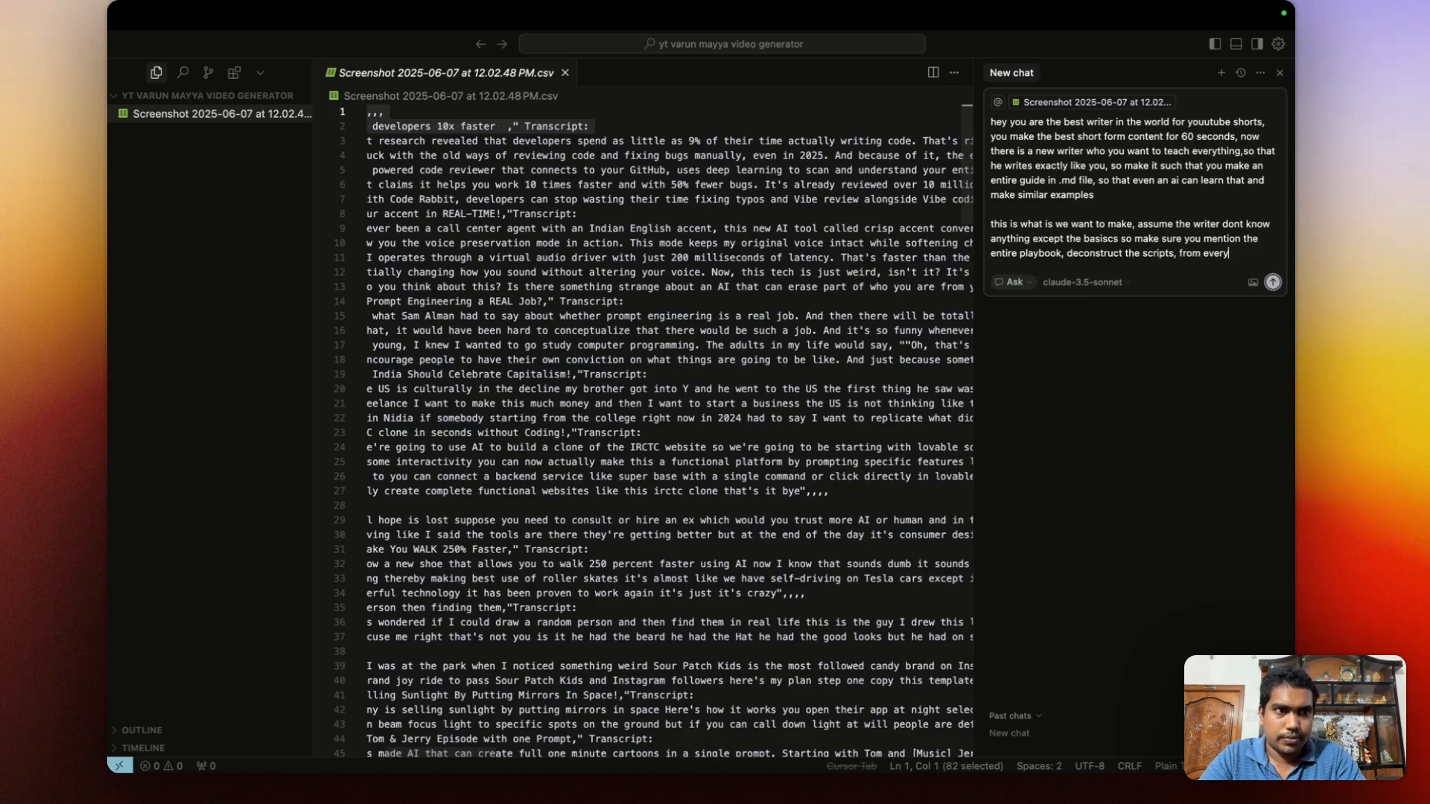
text(thing, wording)
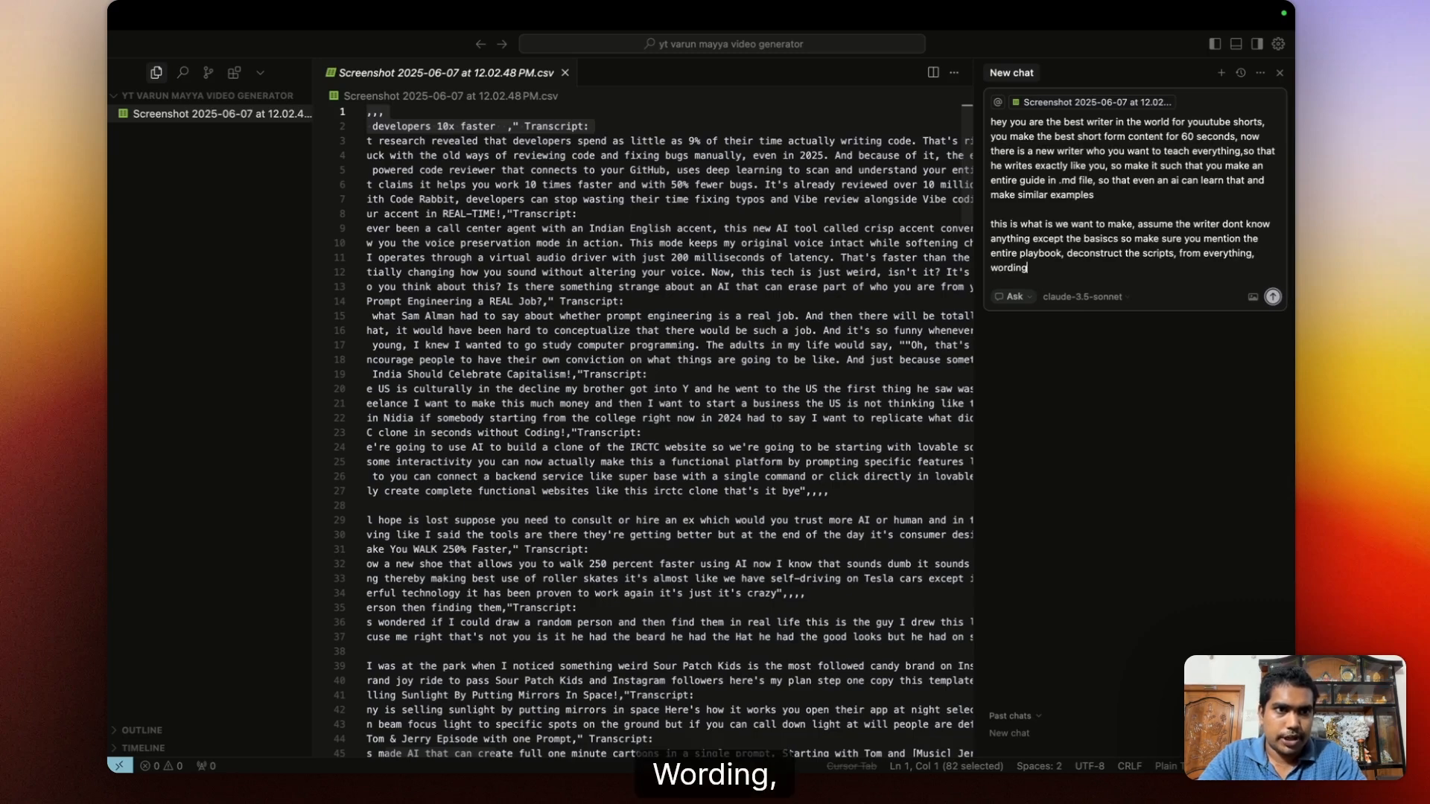
text(, pacing,p)
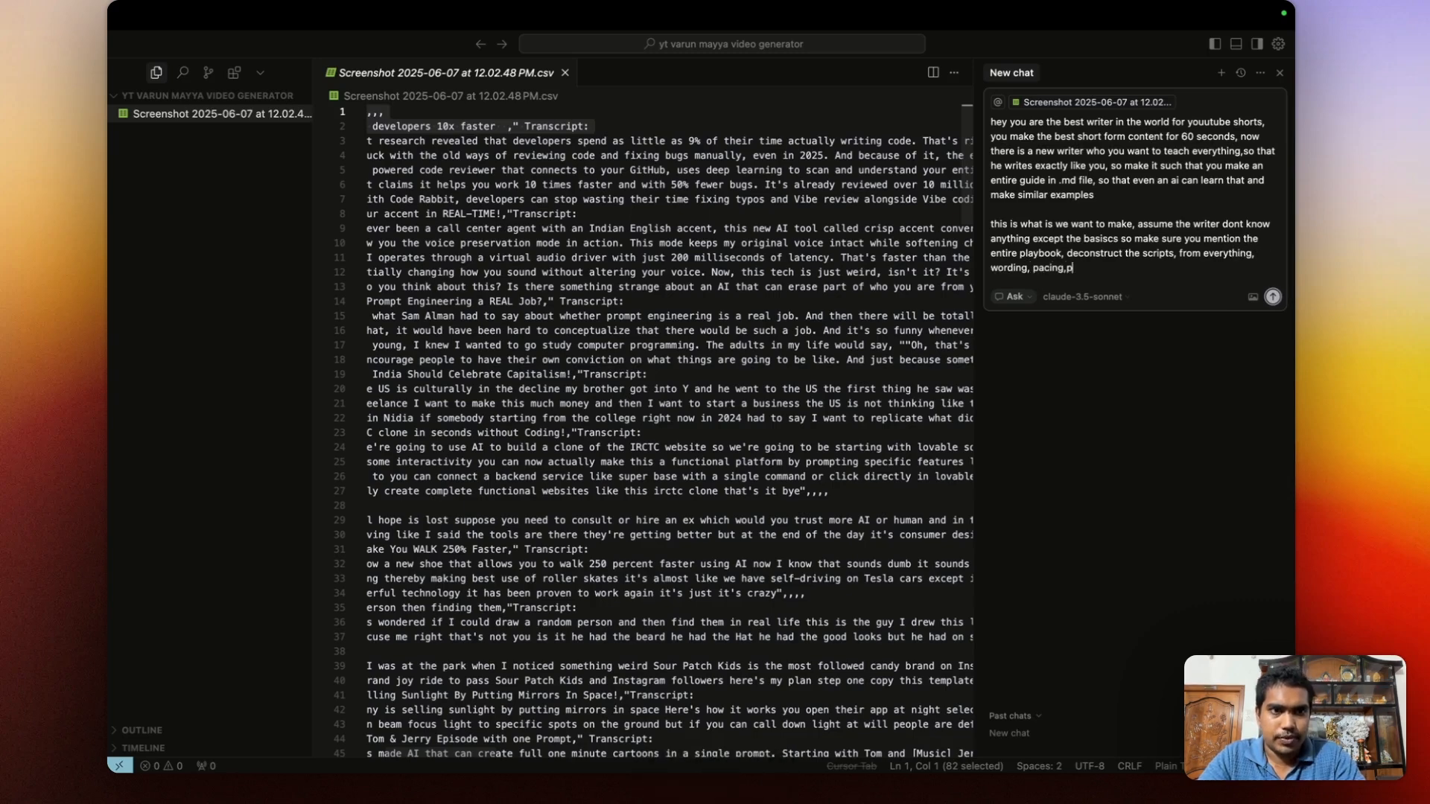
text(sycholig)
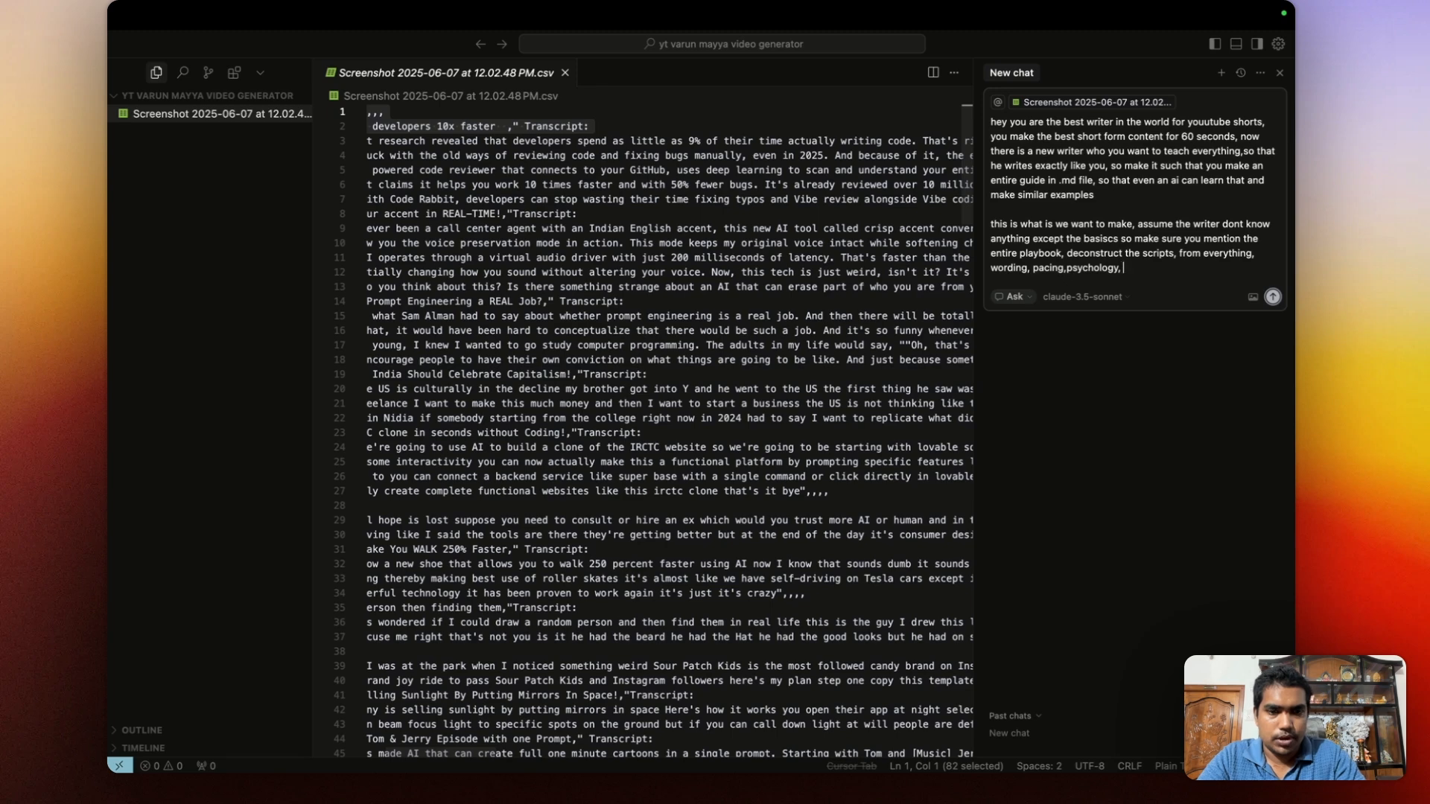
Add "level of words, how it is placed," to the list of script aspects in the prompt.
text(level of)
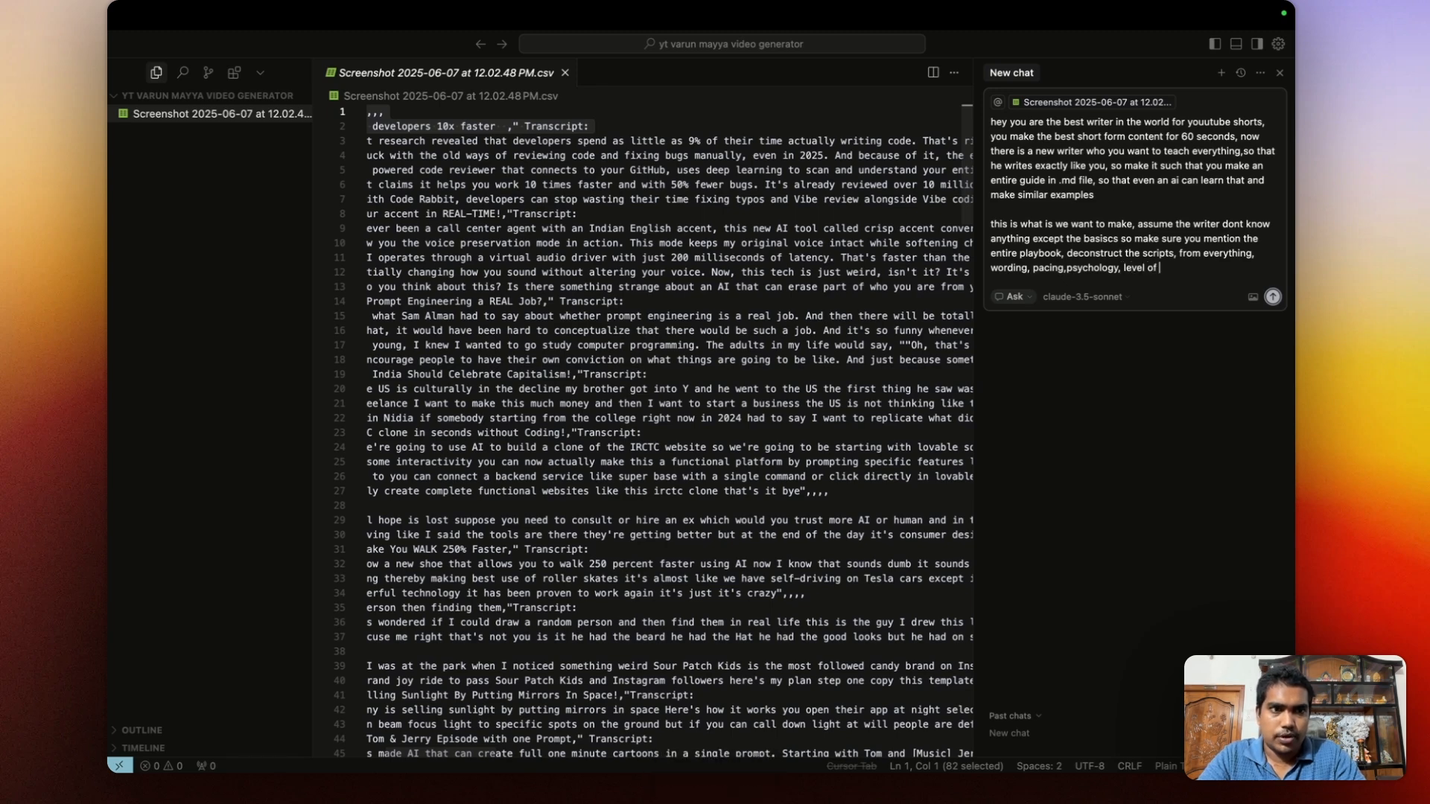
text( words,)
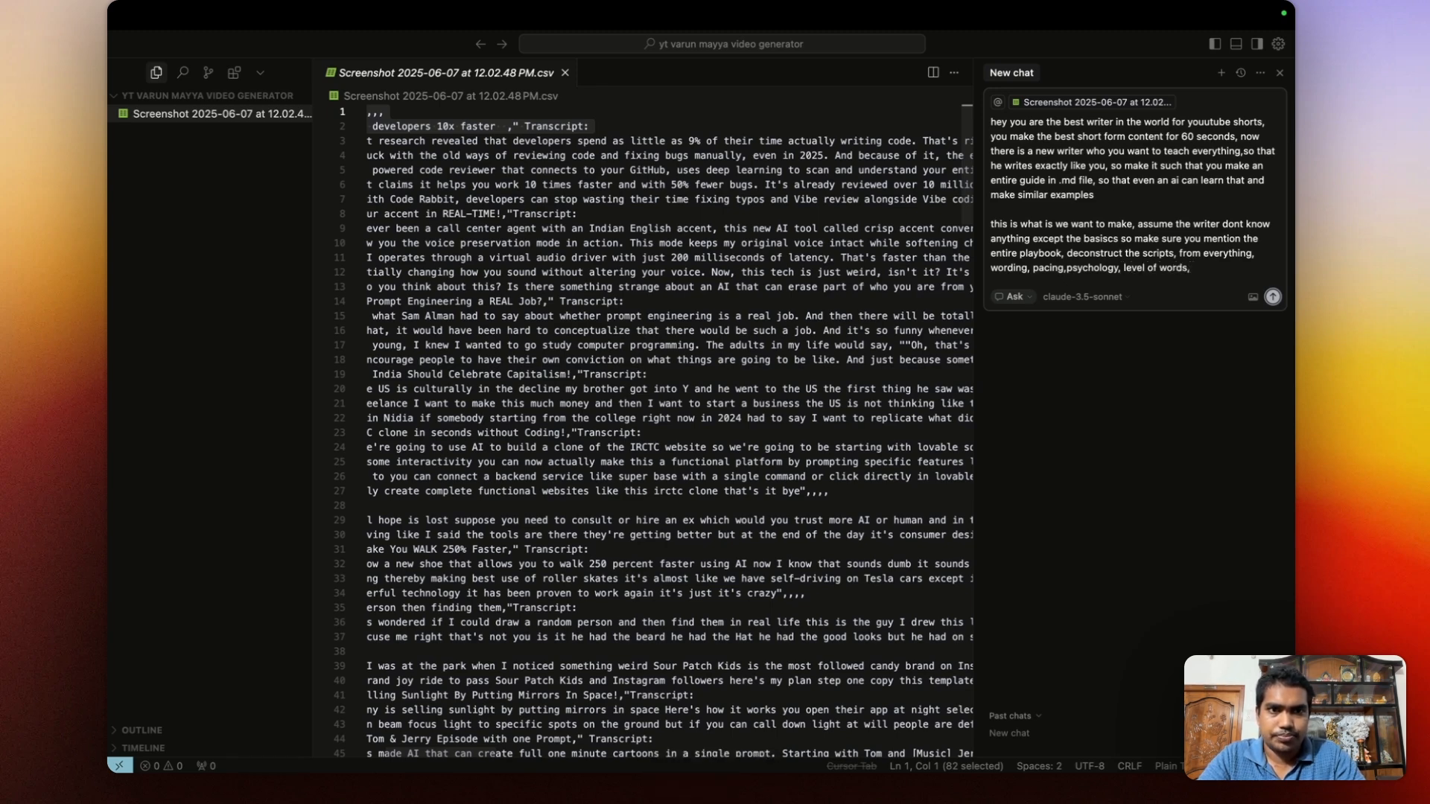
text( how it is)
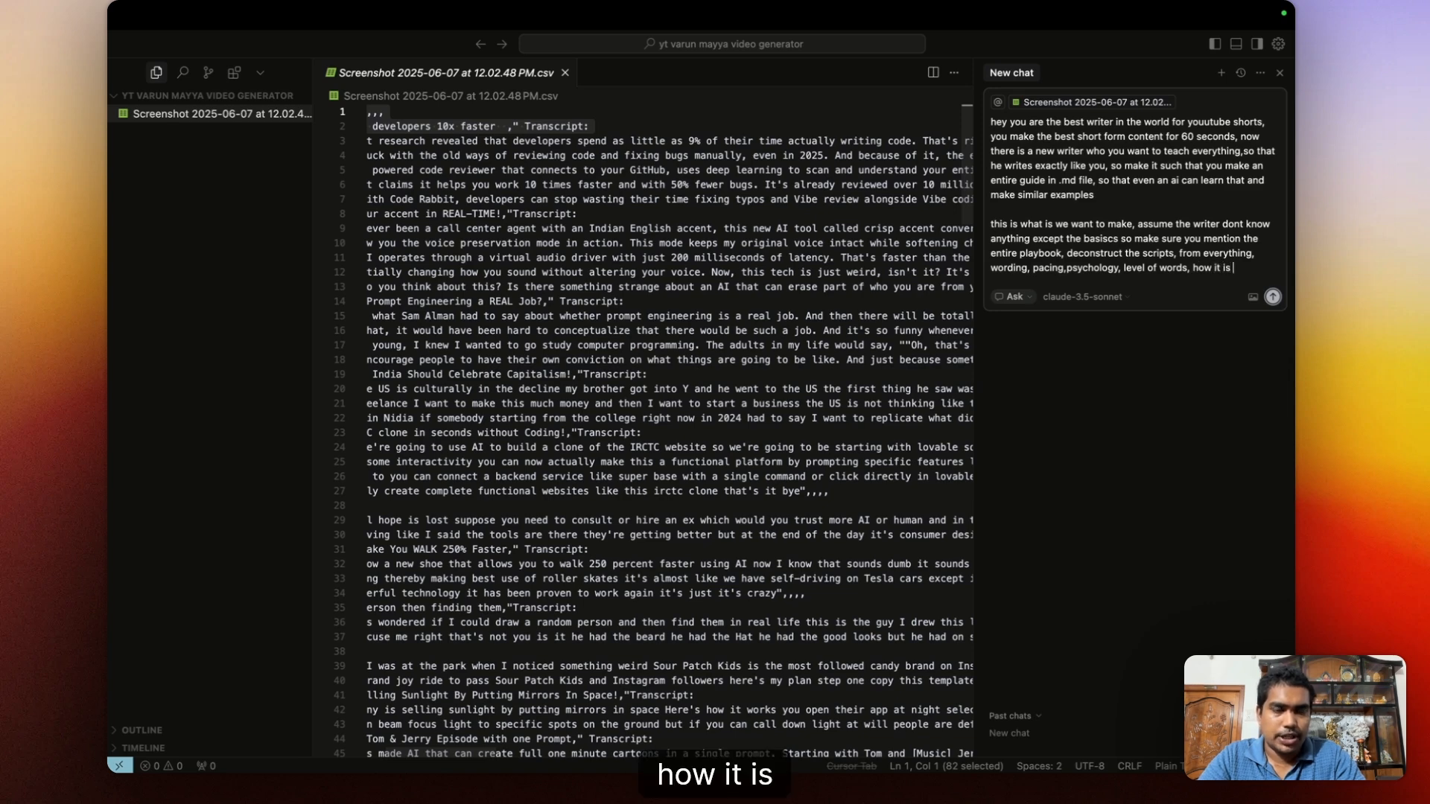
text( placed,)
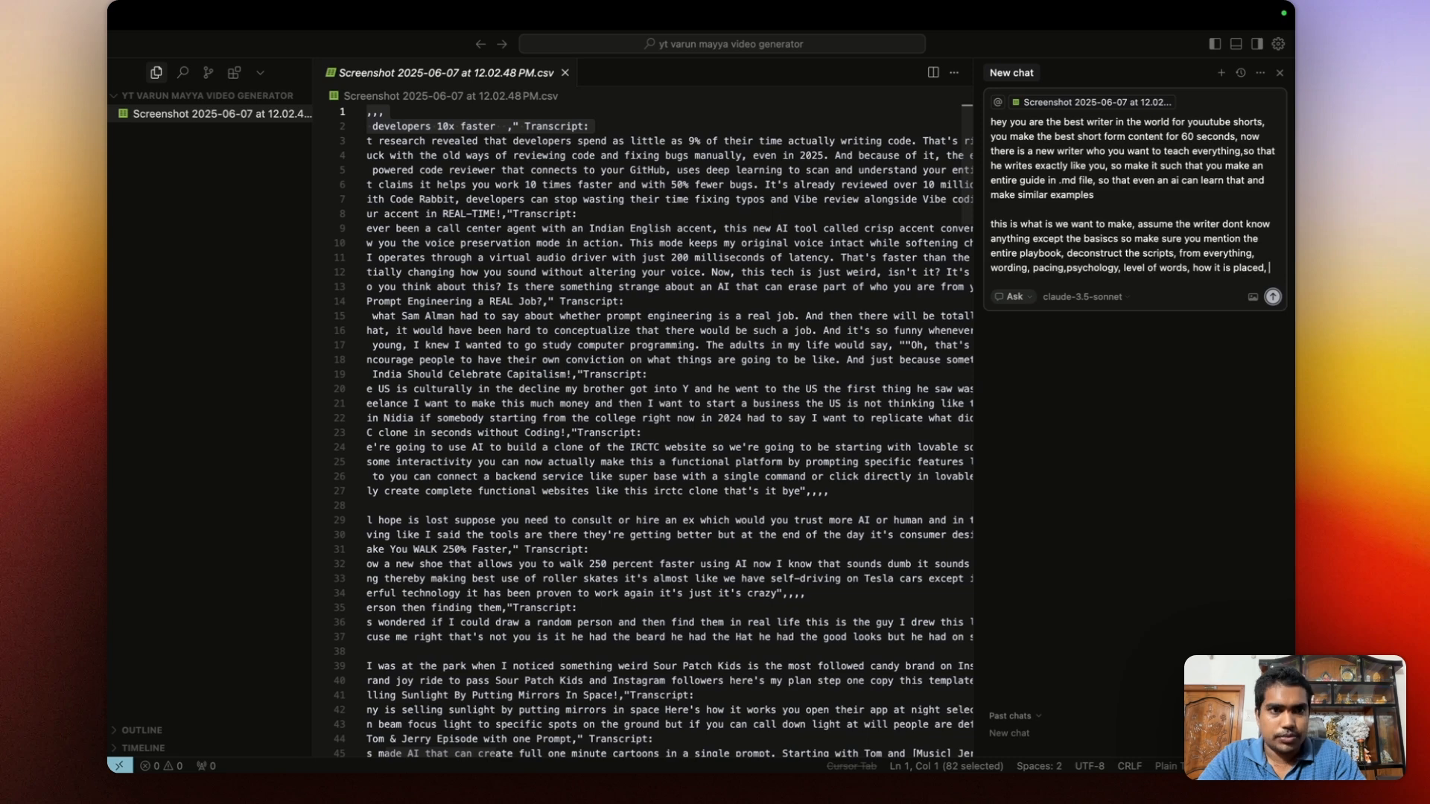
Finish the second paragraph of the prompt with "and what is the effect on user, every single thing".
text(and what)
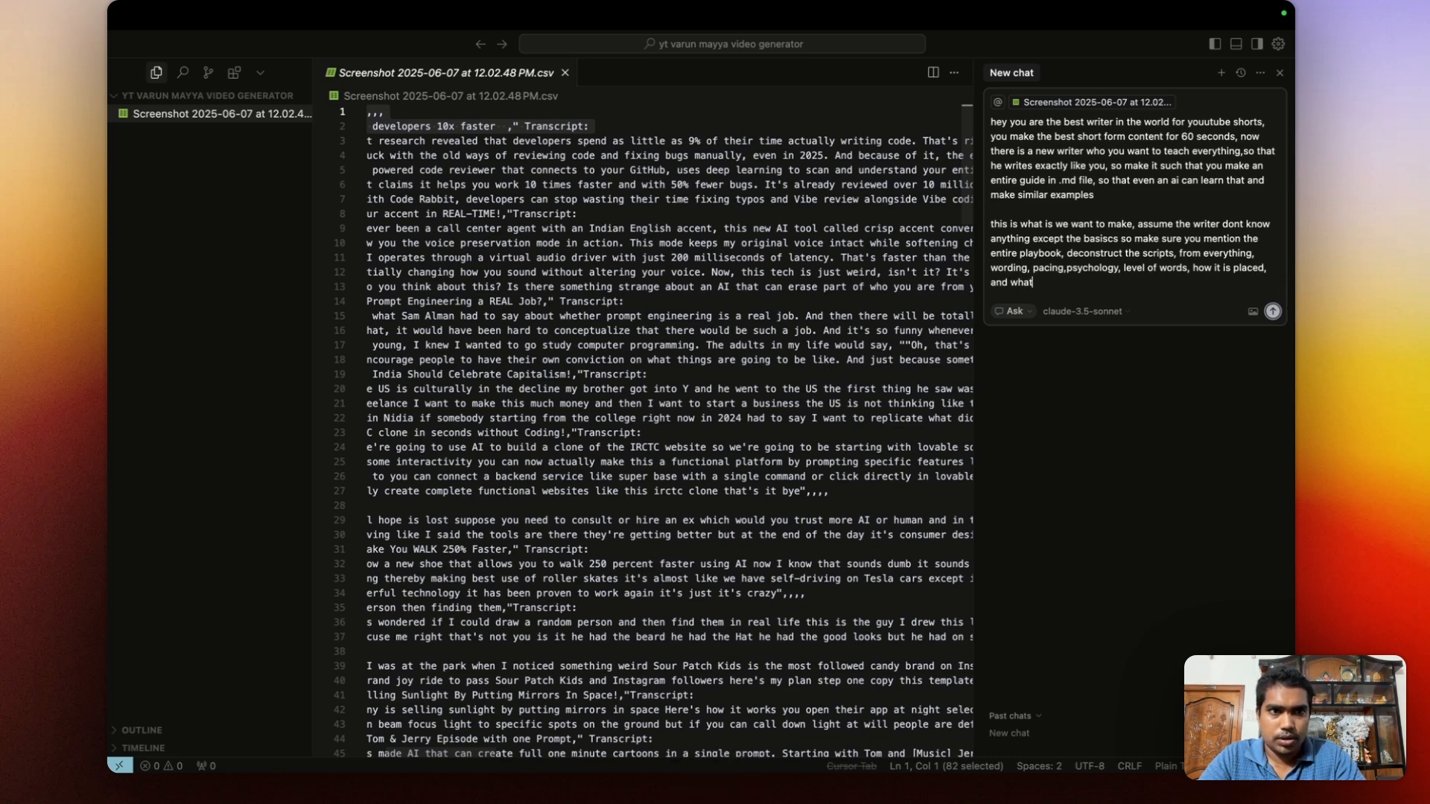
text( is the effect )
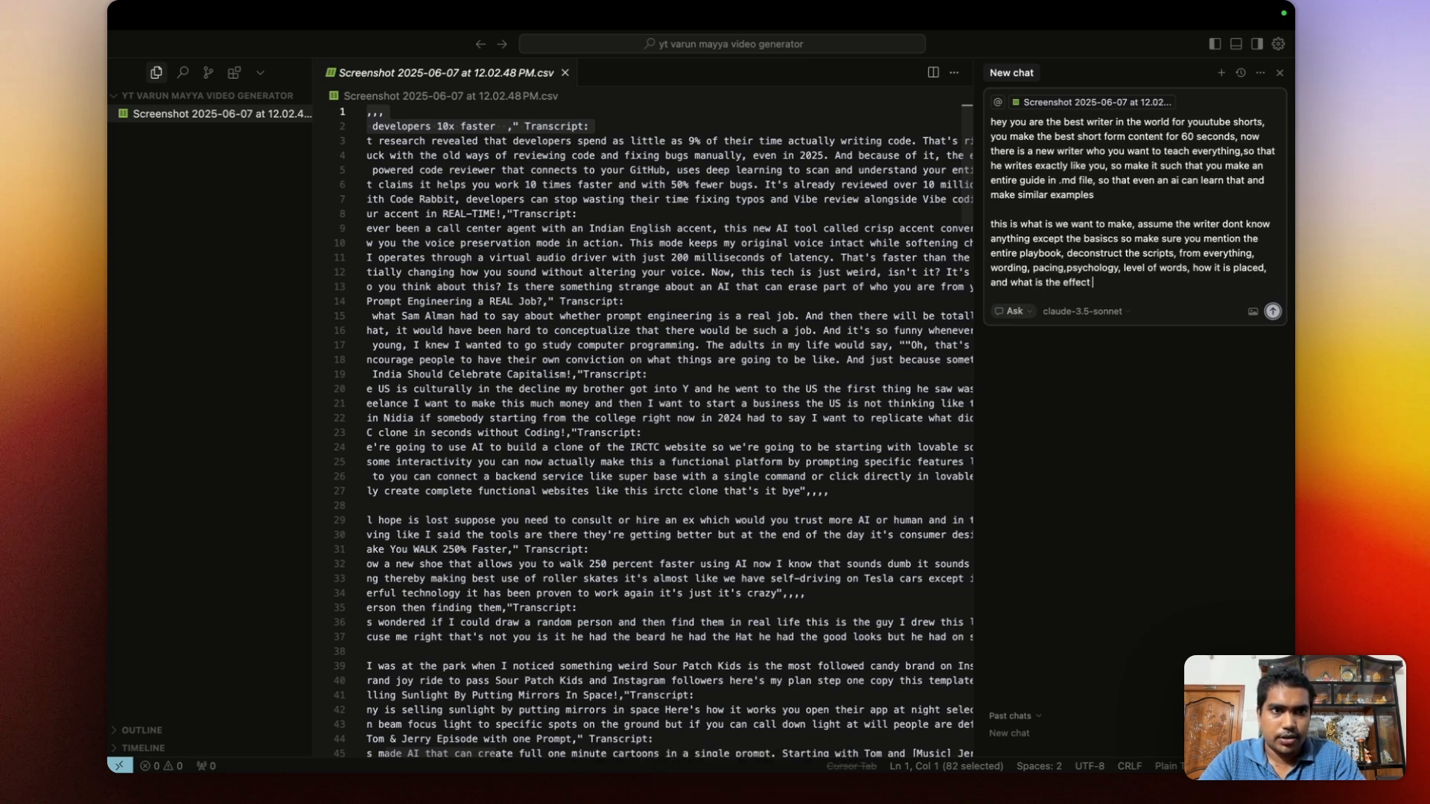
text(on user, every)
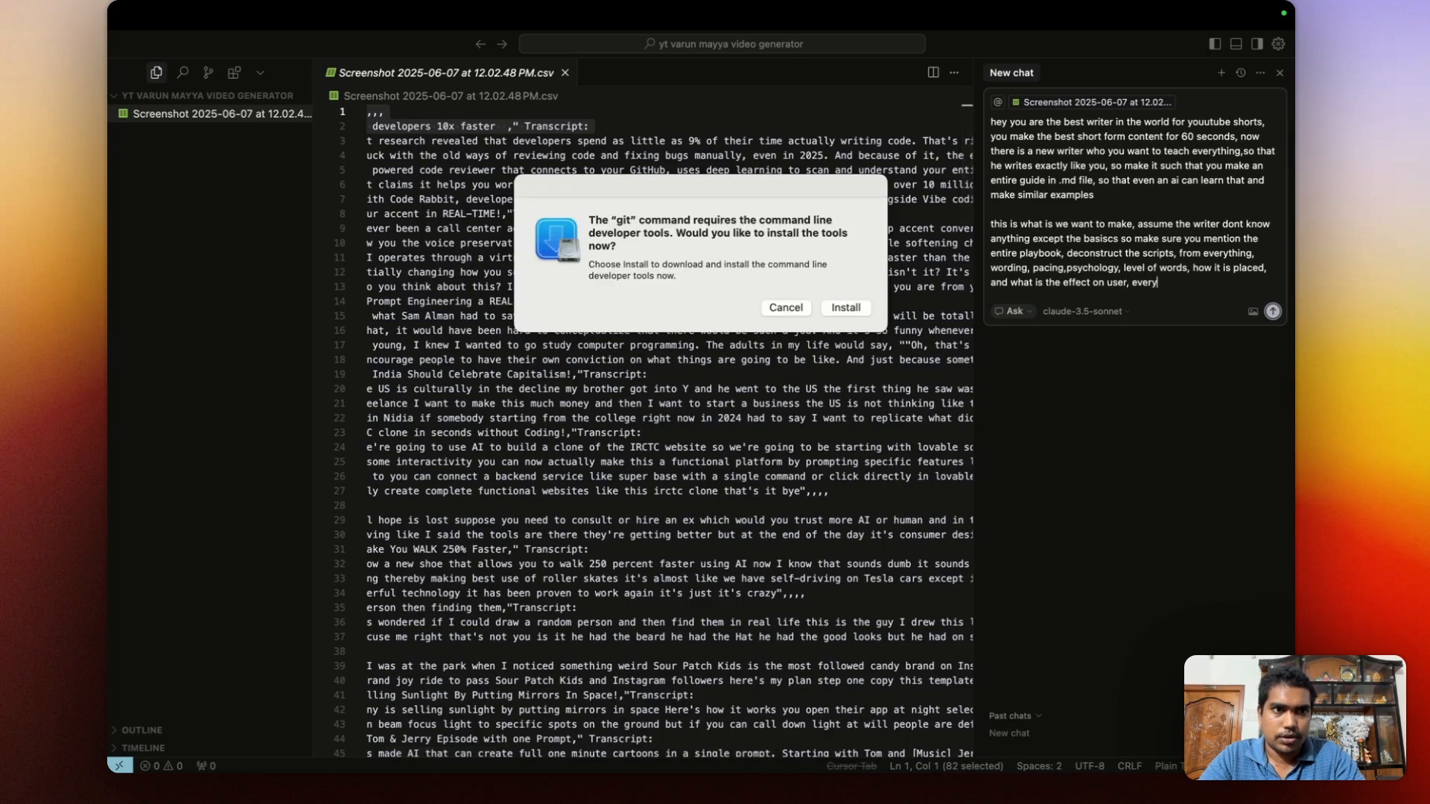
text( single thing)
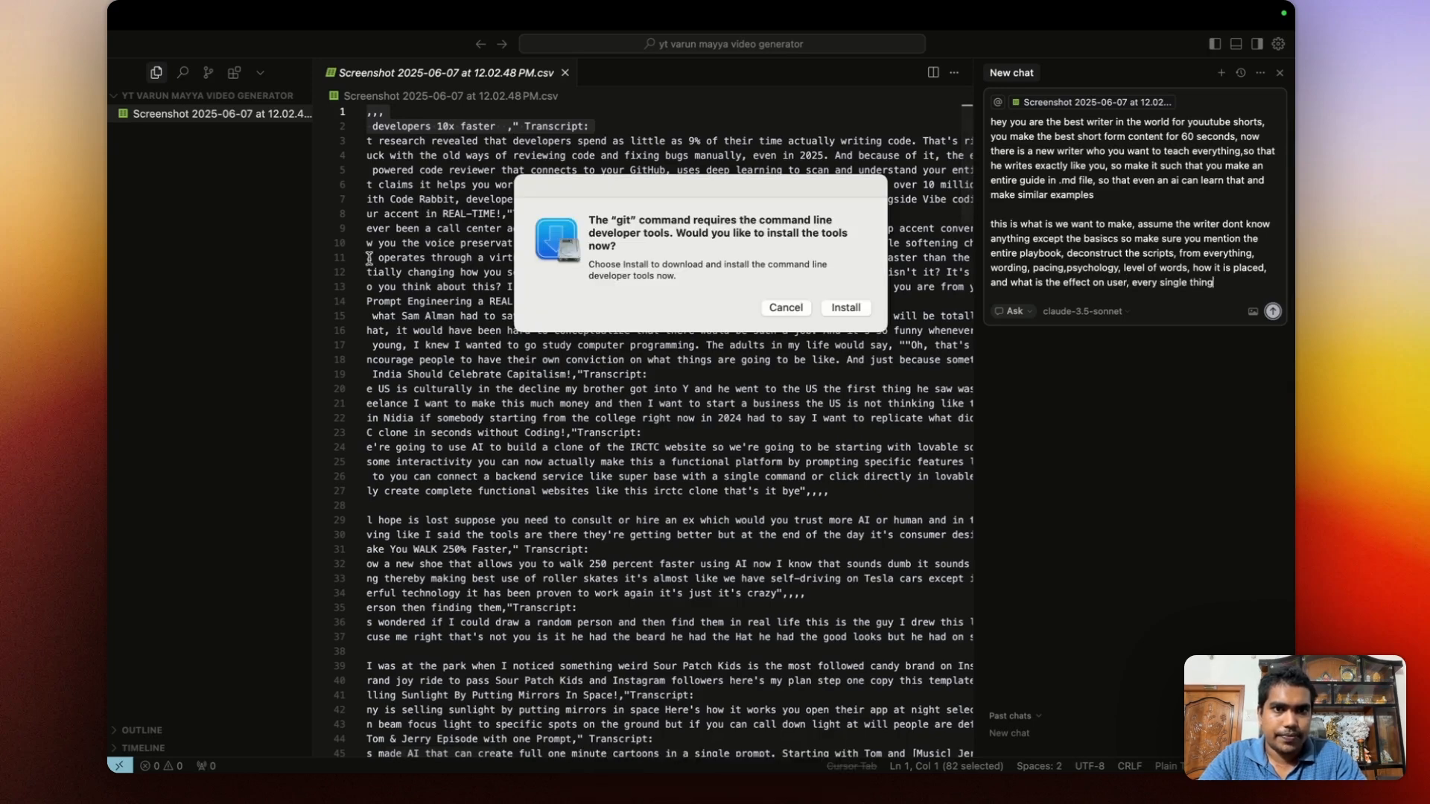
click(516, 247)
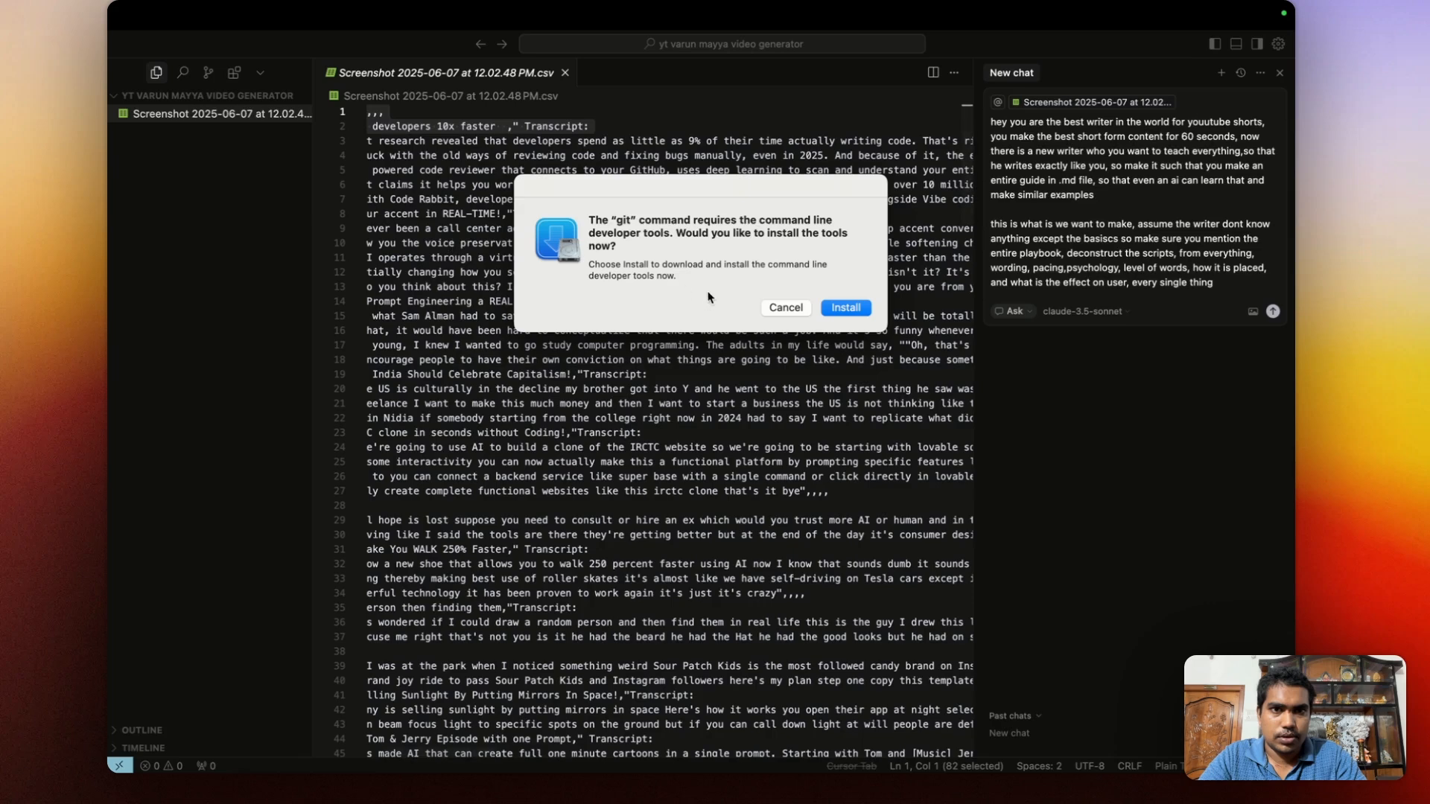
Start a third paragraph in the prompt, after a blank line, with "so make the entire guide in prompt style".
click(1235, 297)
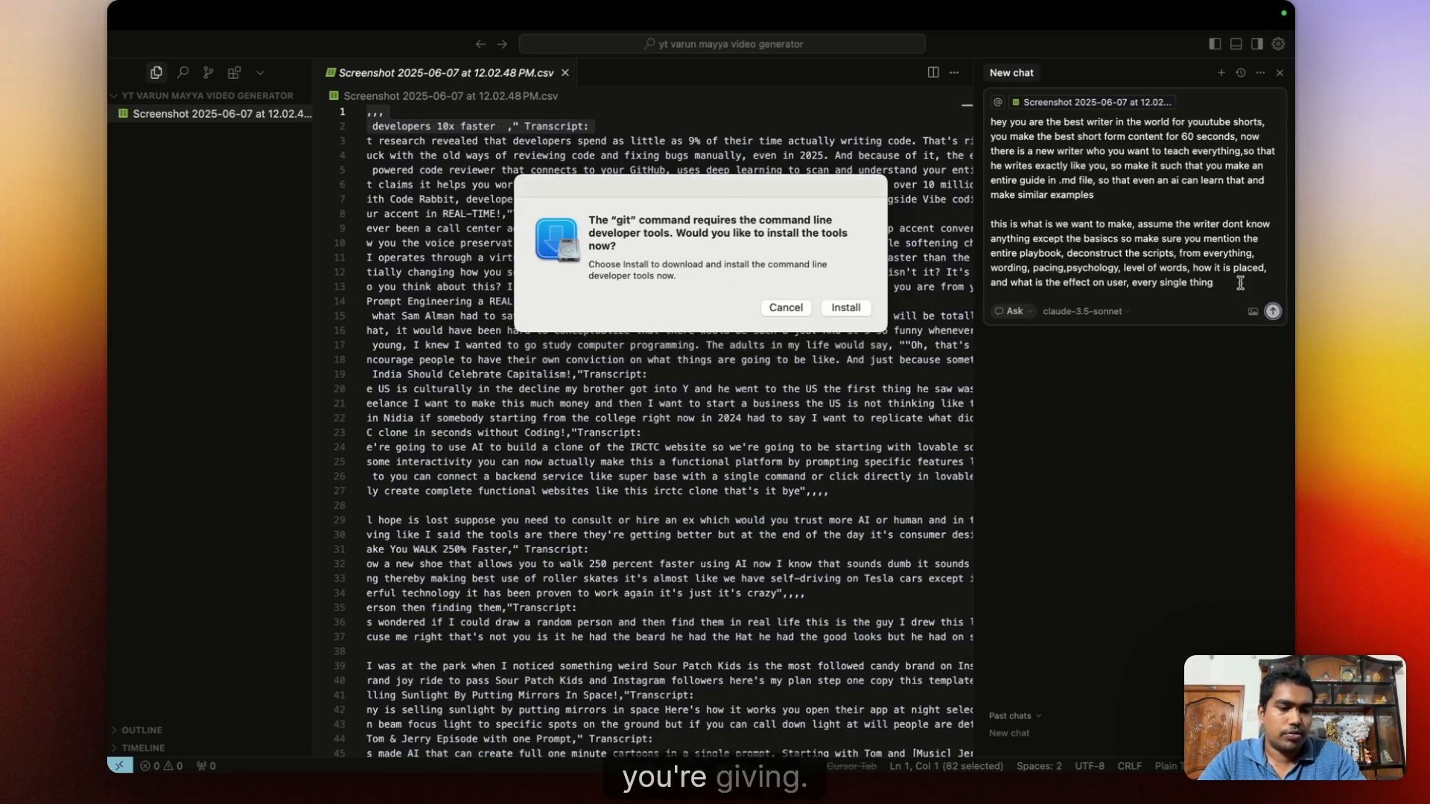
key(shift+Return)
key(shift+Return)
text(so)
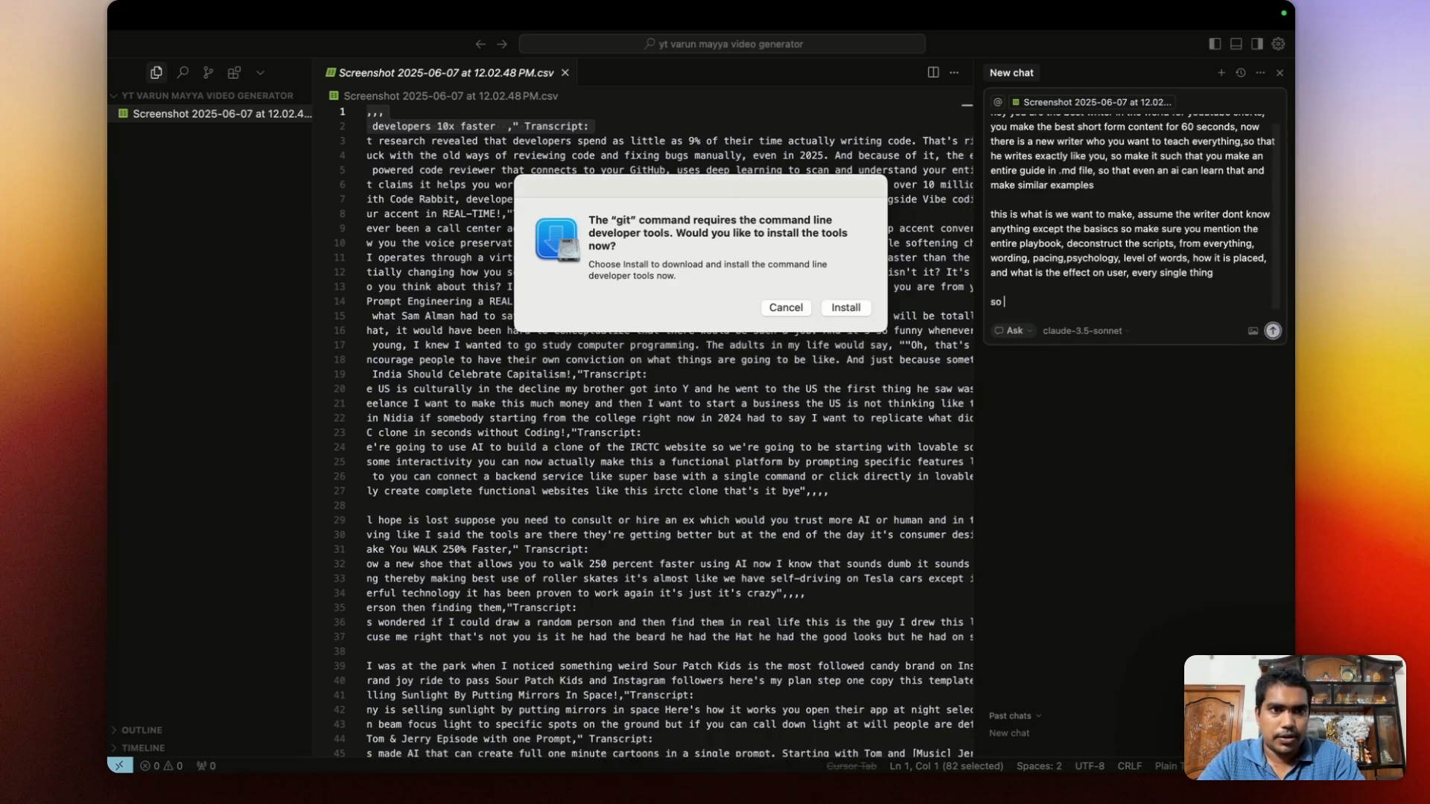
text( make hte)
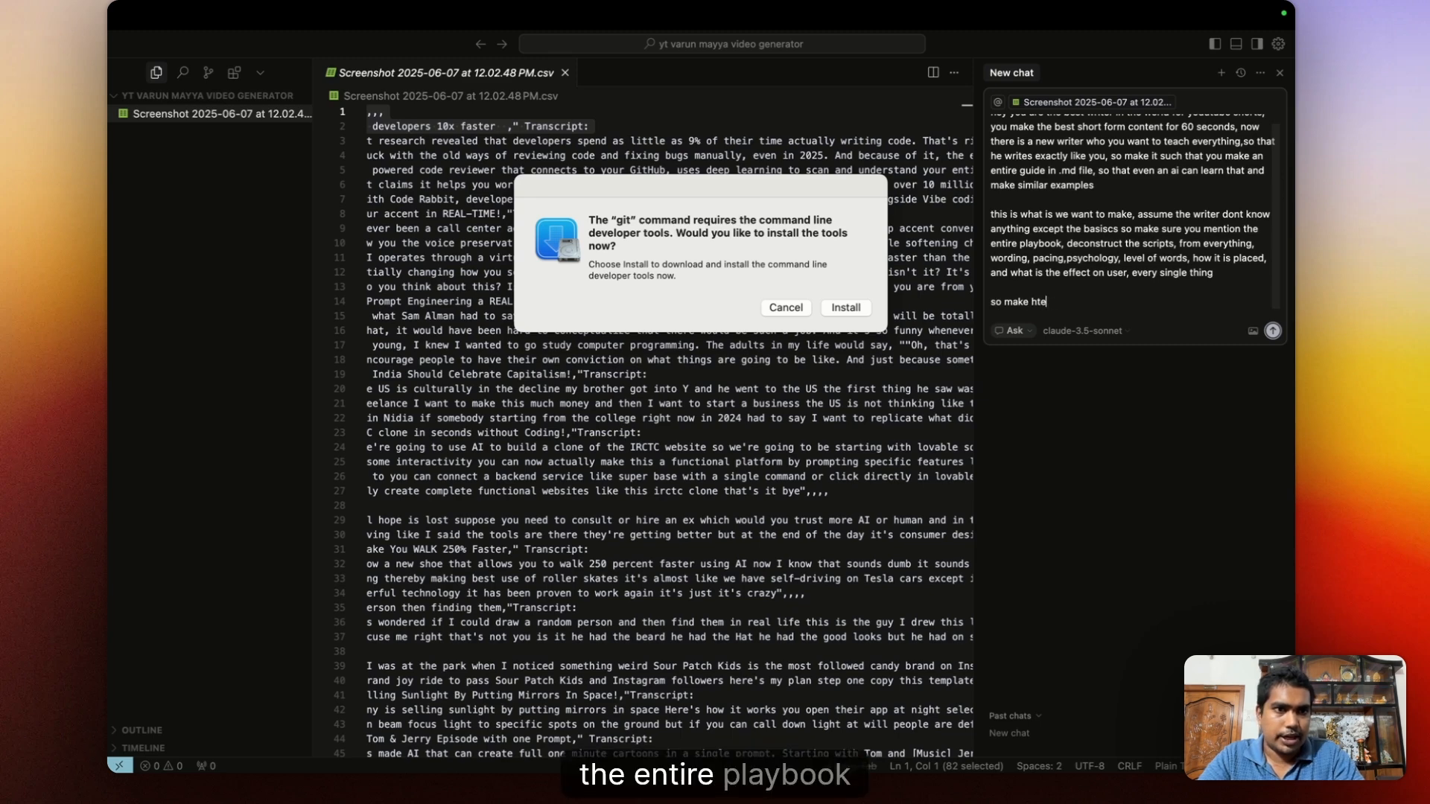
key(BackSpace)
key(BackSpace)
key(BackSpace)
key(BackSpace)
text(the en)
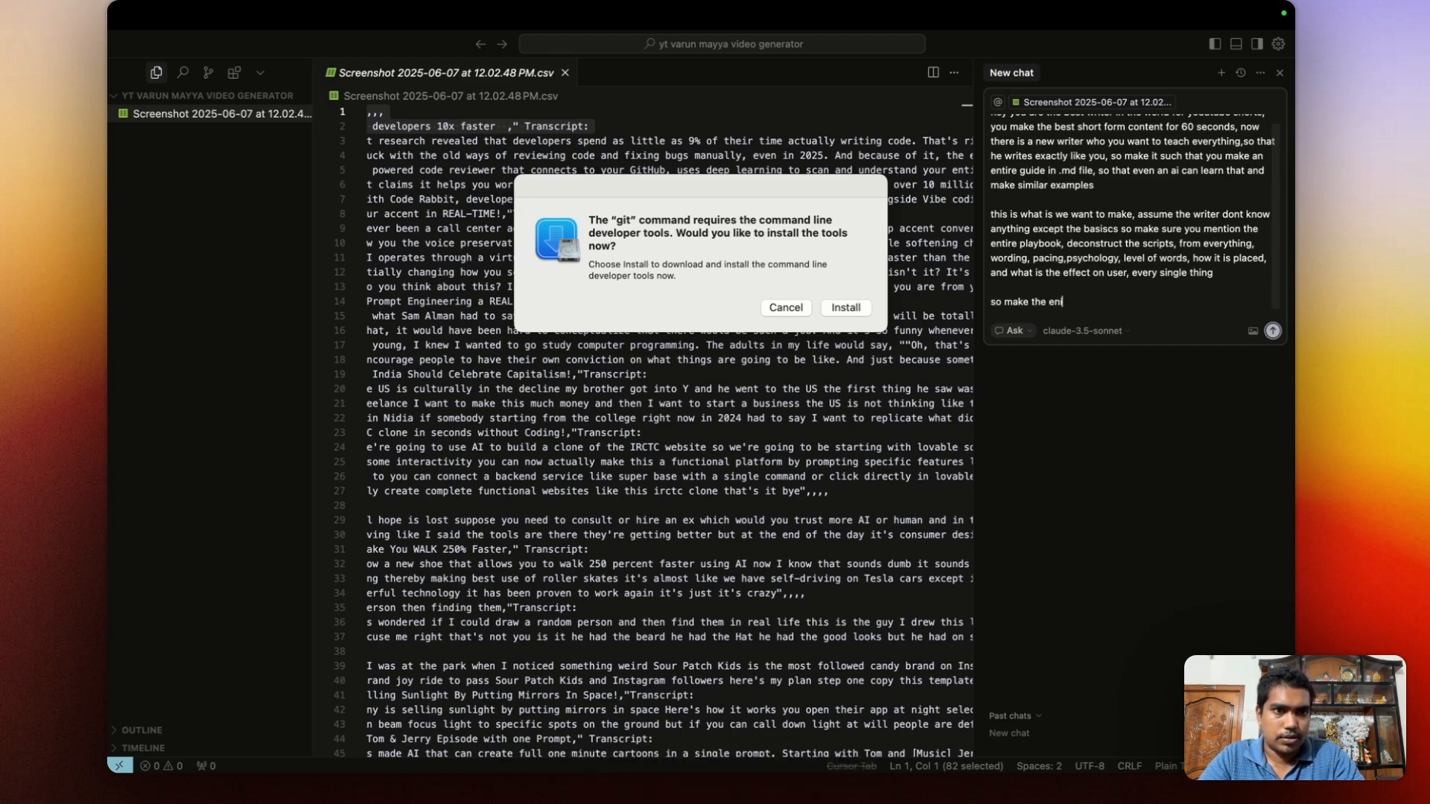
text(tire )
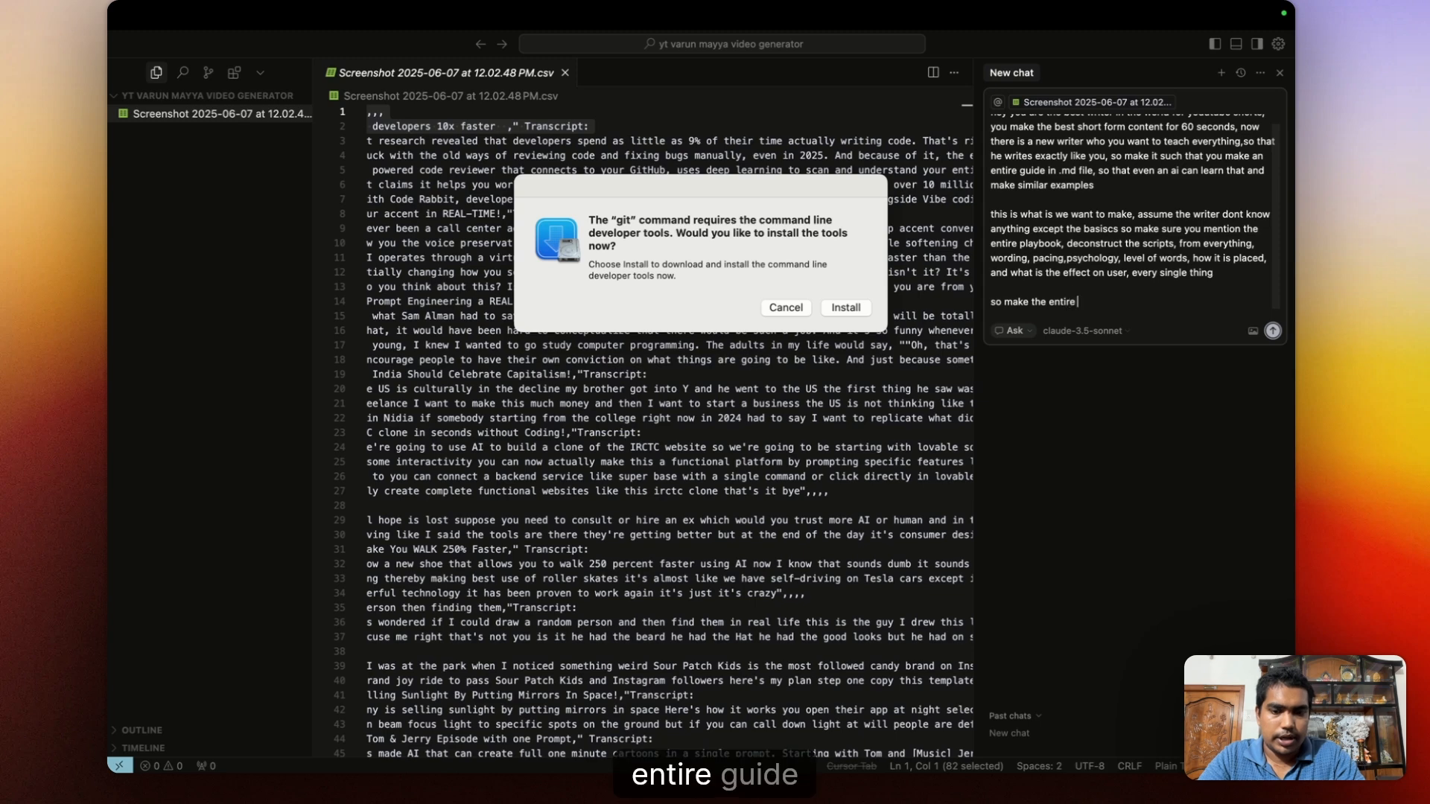
text(guide in pro)
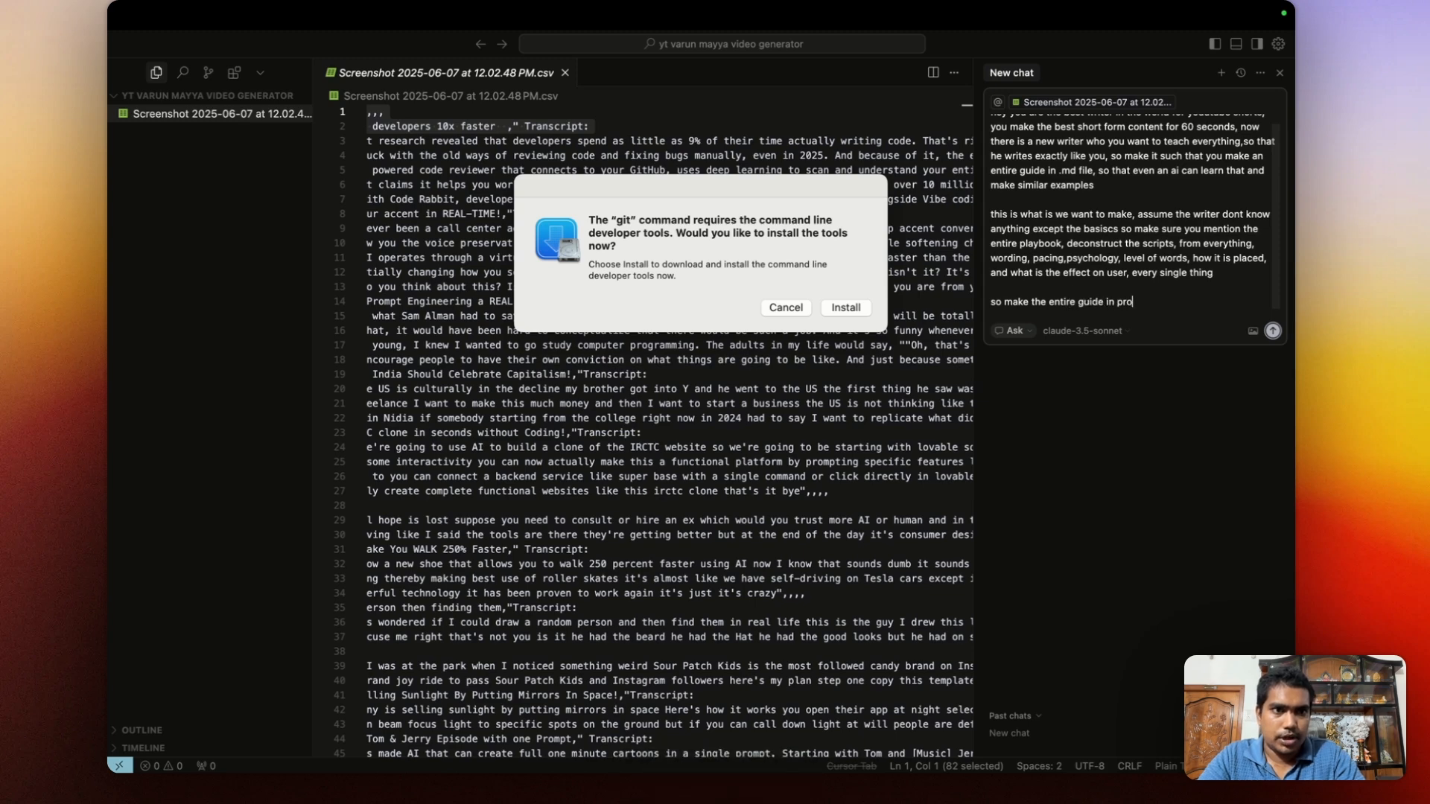
text(mpt style s)
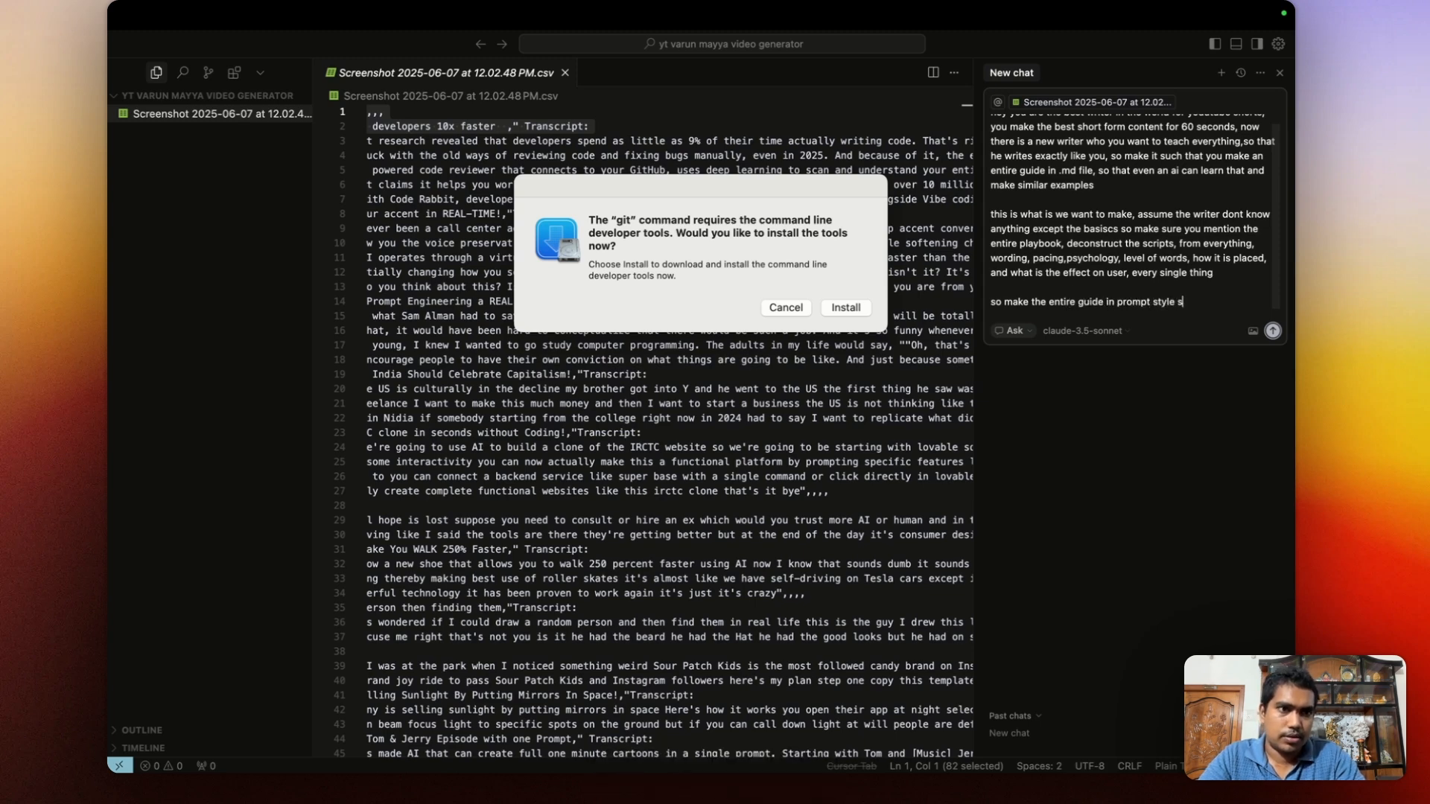
Continue the third paragraph with "so that an ai understand that as well and give".
text(o that an ai)
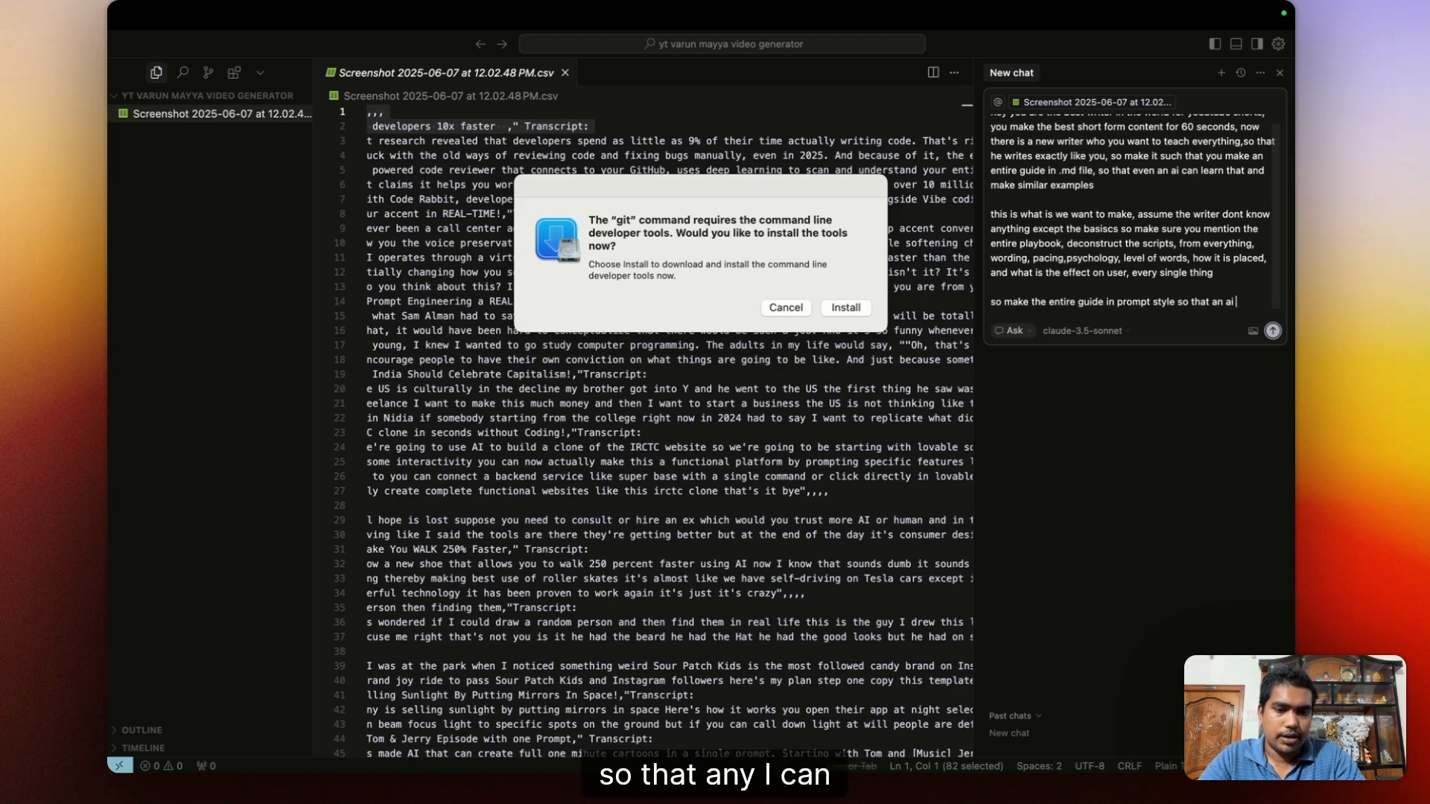
text( under)
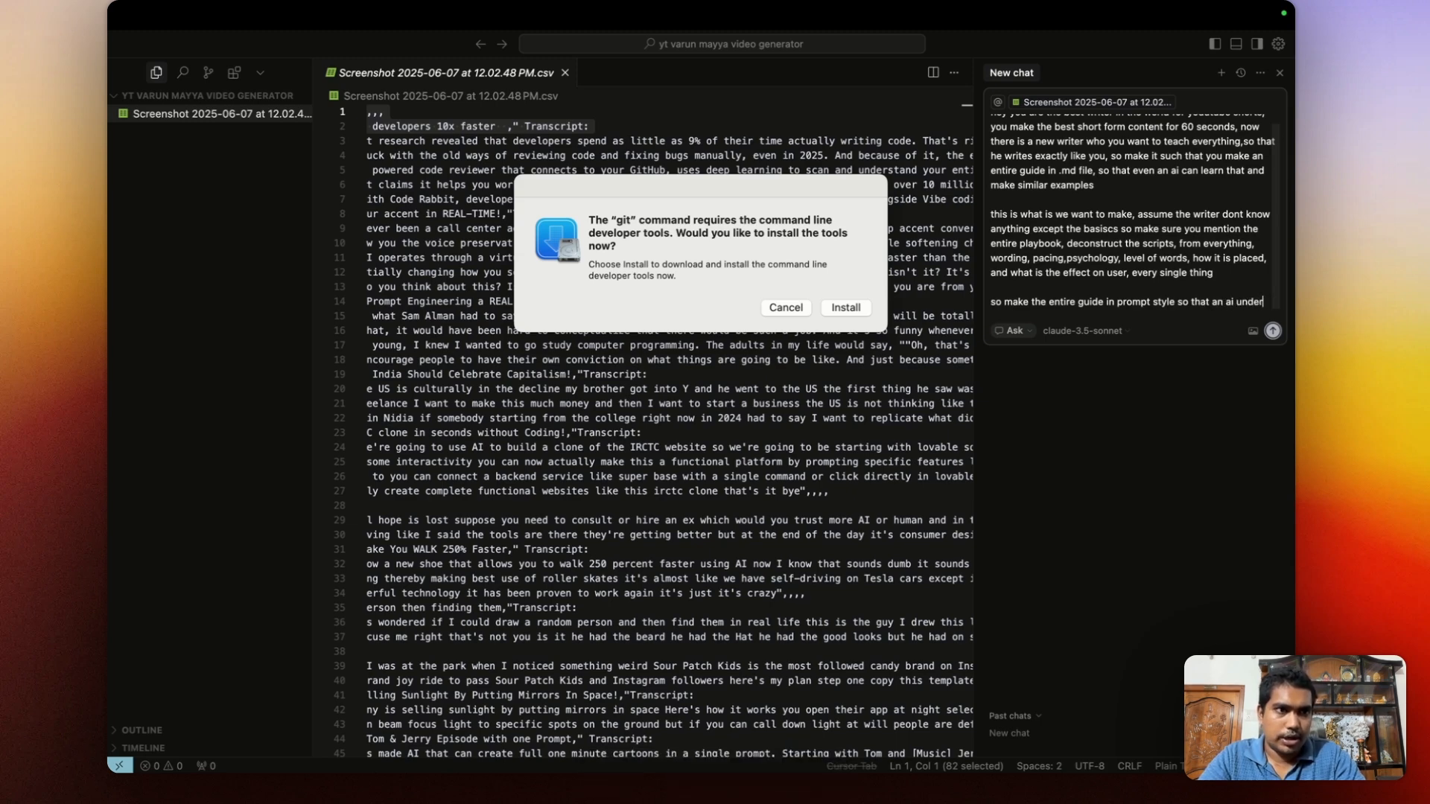
text(stand that as w)
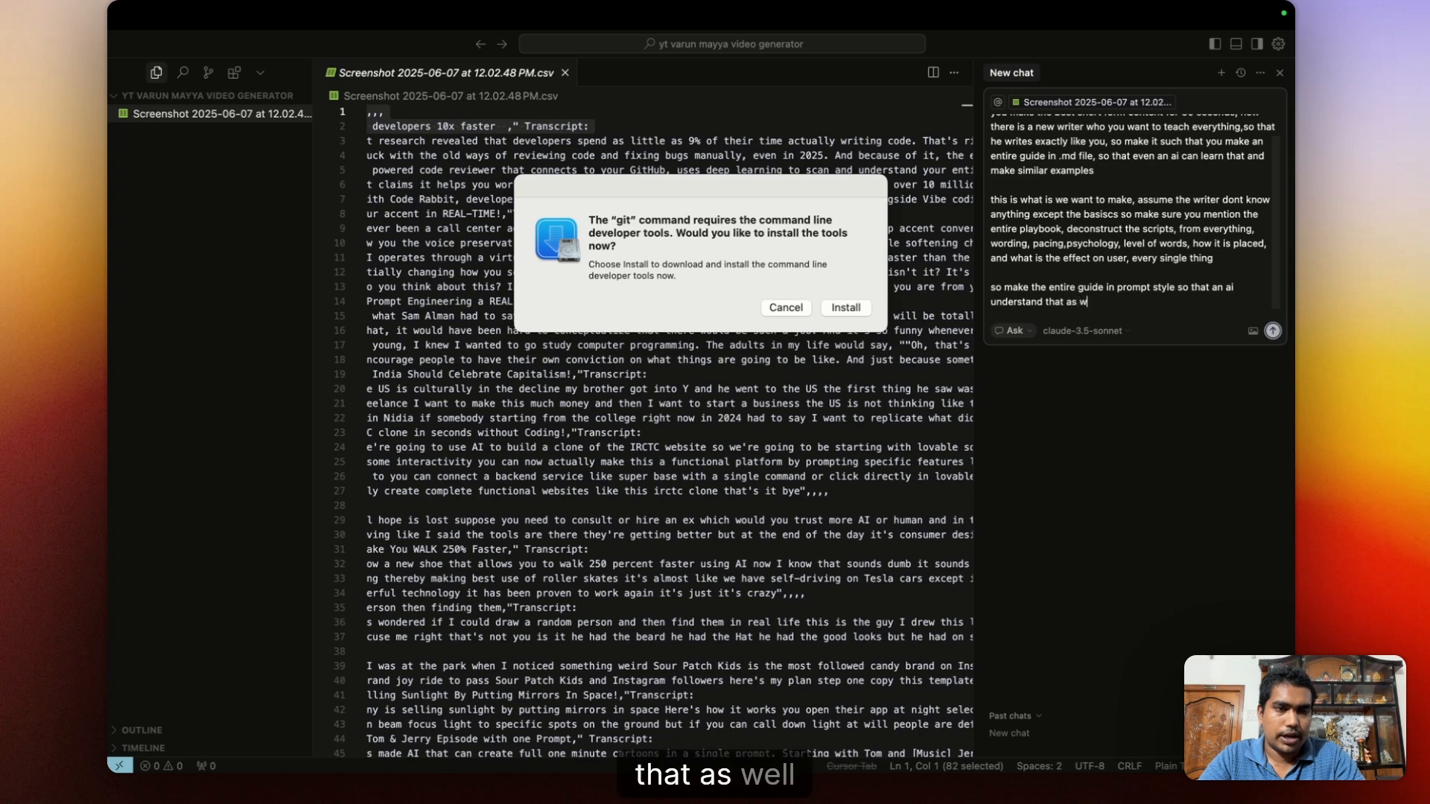
text(ell and give)
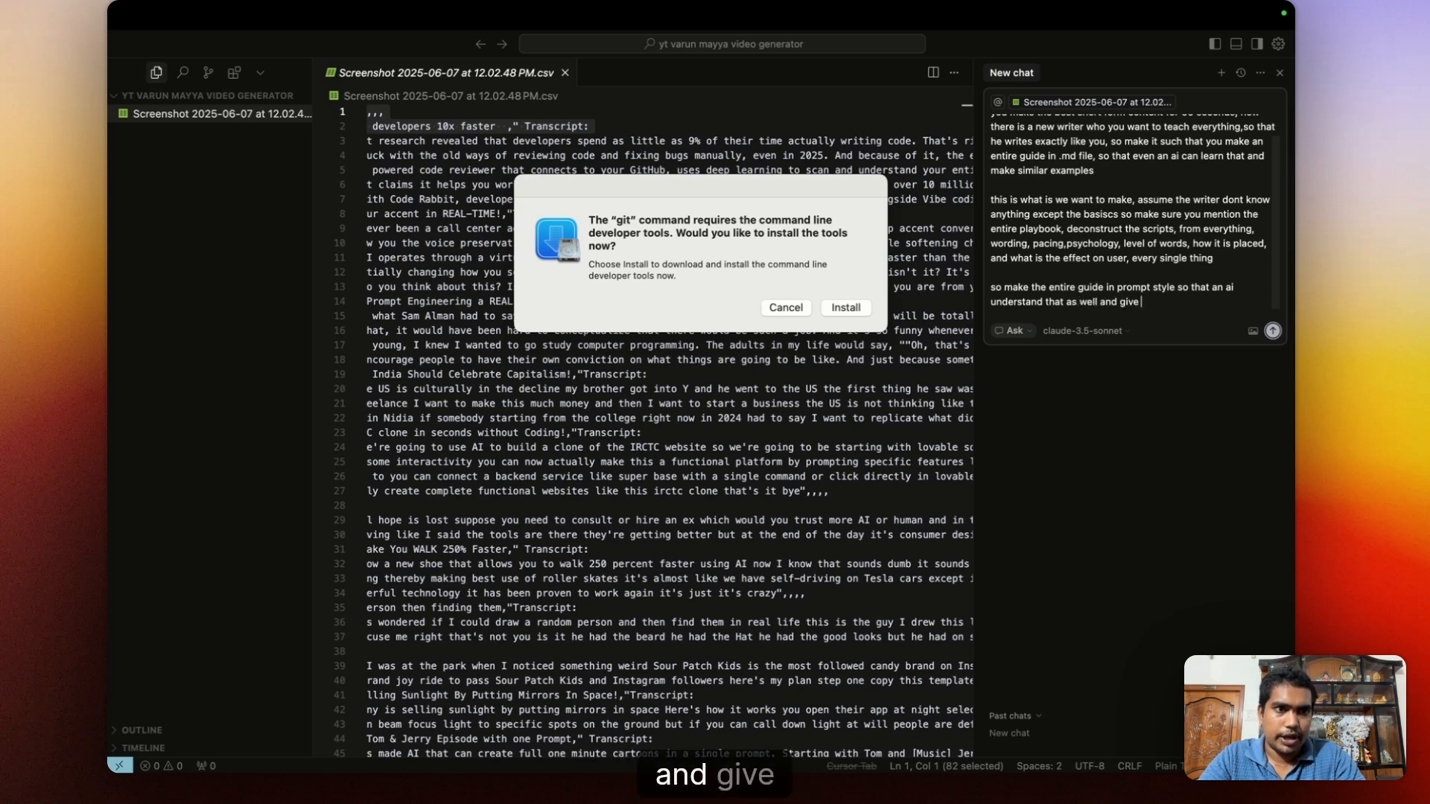
Complete the third paragraph with "the best instructions in which you can understand the best way".
text( the best in)
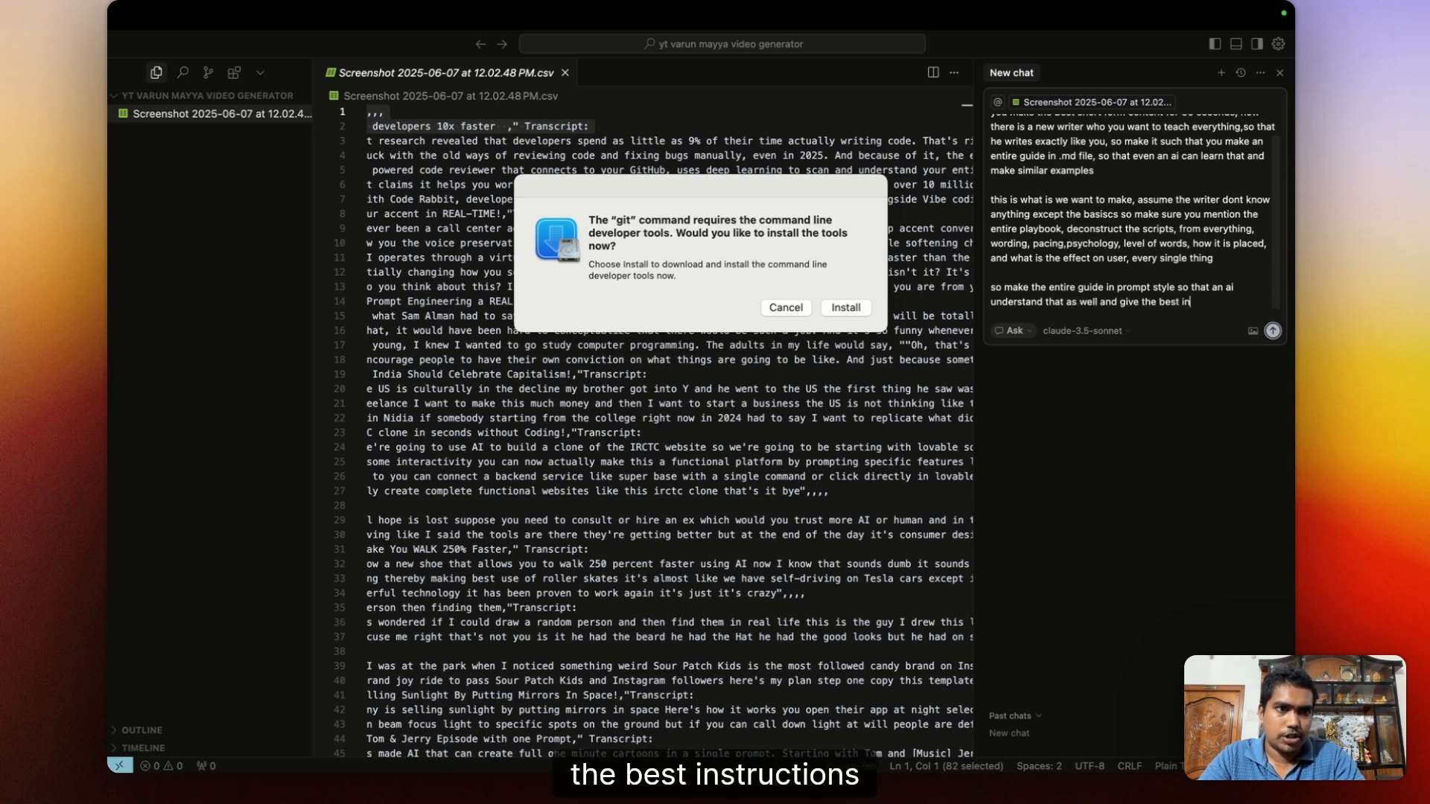
text(structions )
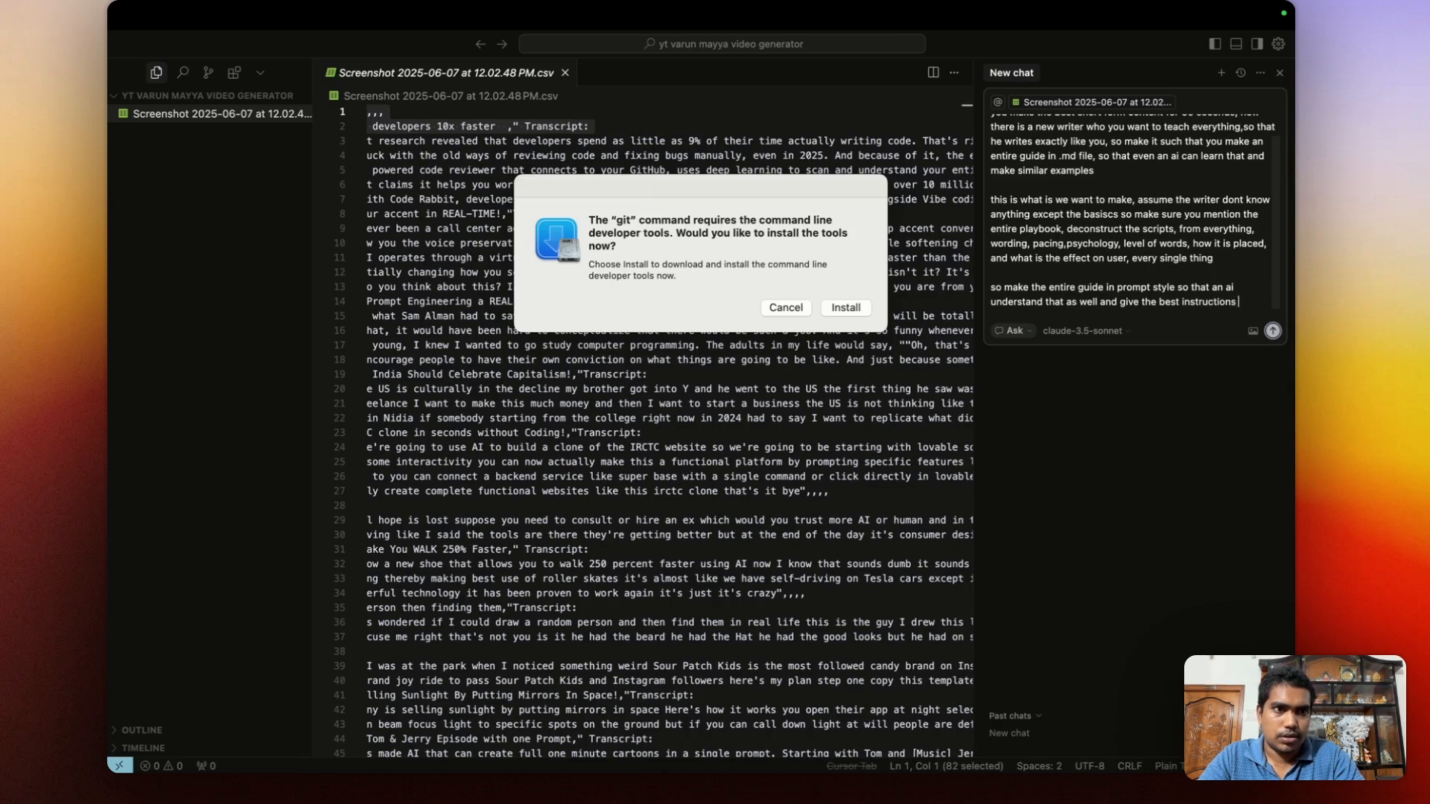
text(in which you )
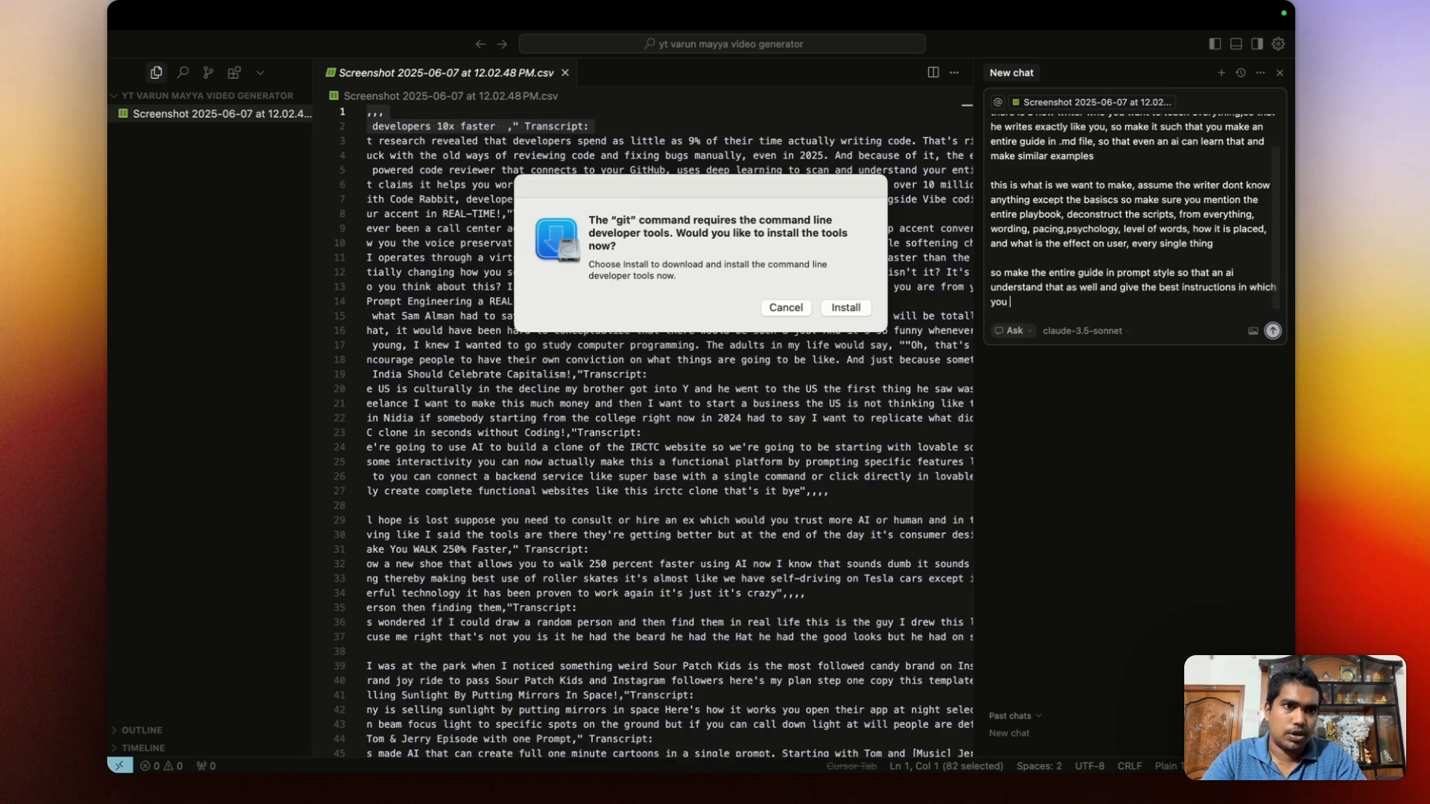
text(can underst)
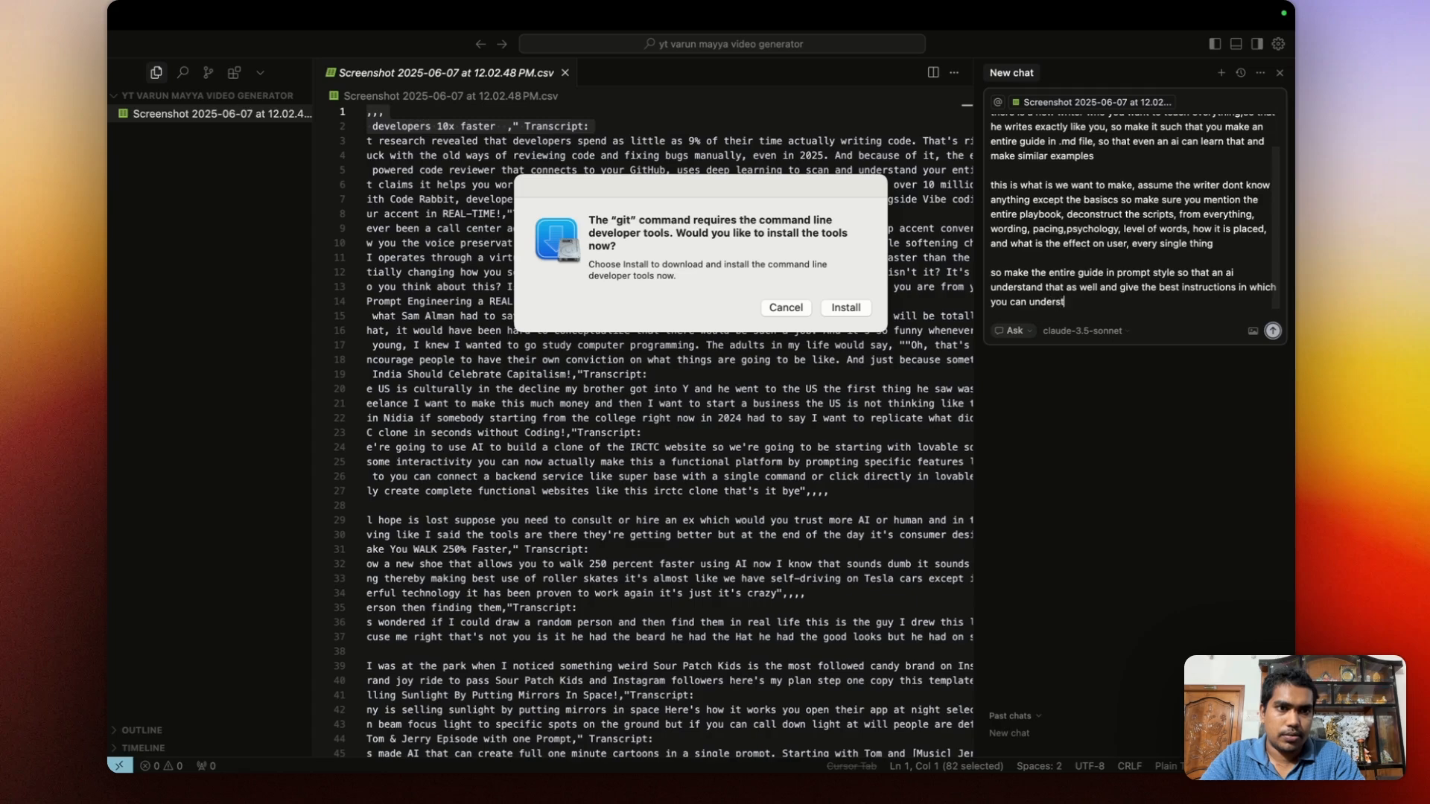
text(and the best way)
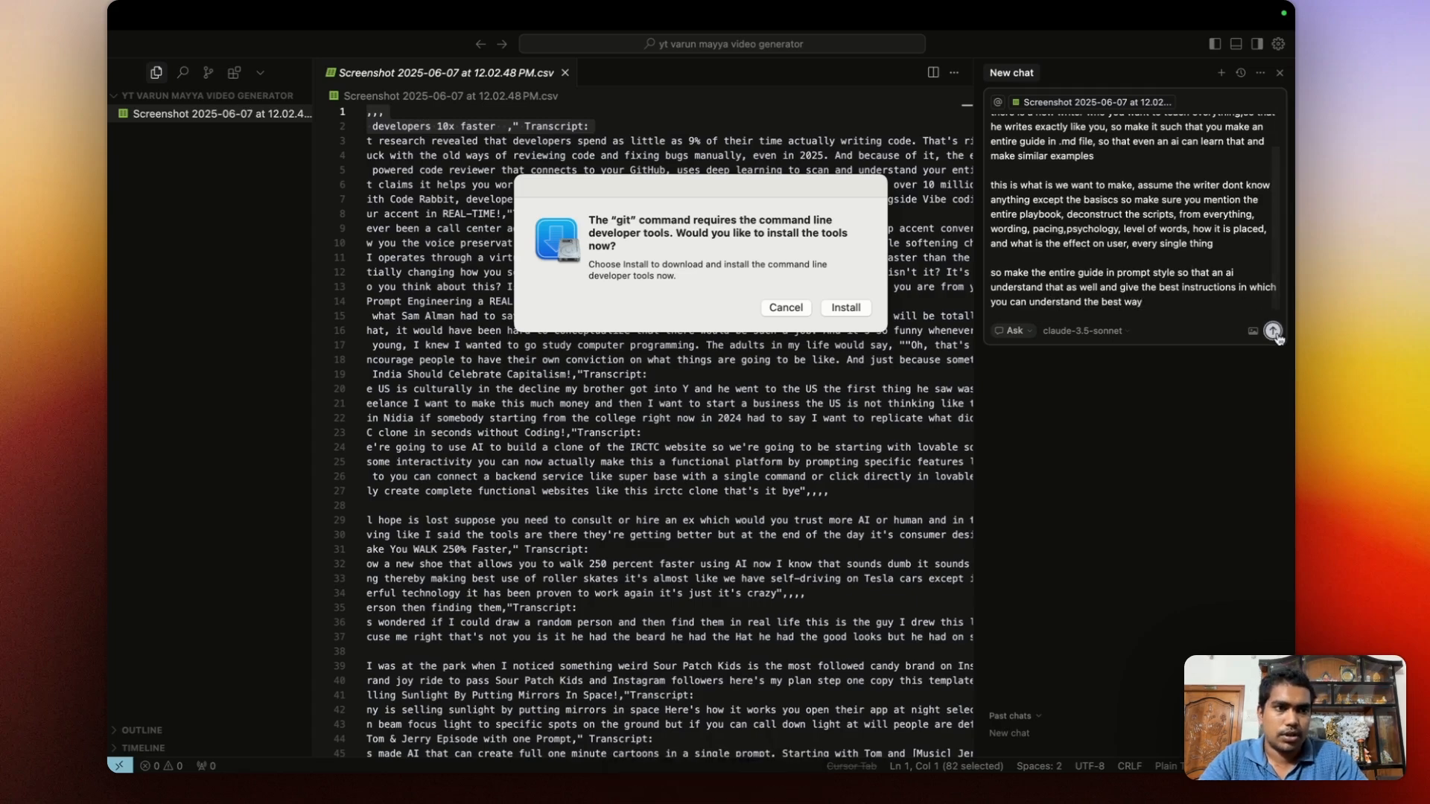
Send the guide prompt to the chat and review the generated guide through to its end.
click(1273, 331)
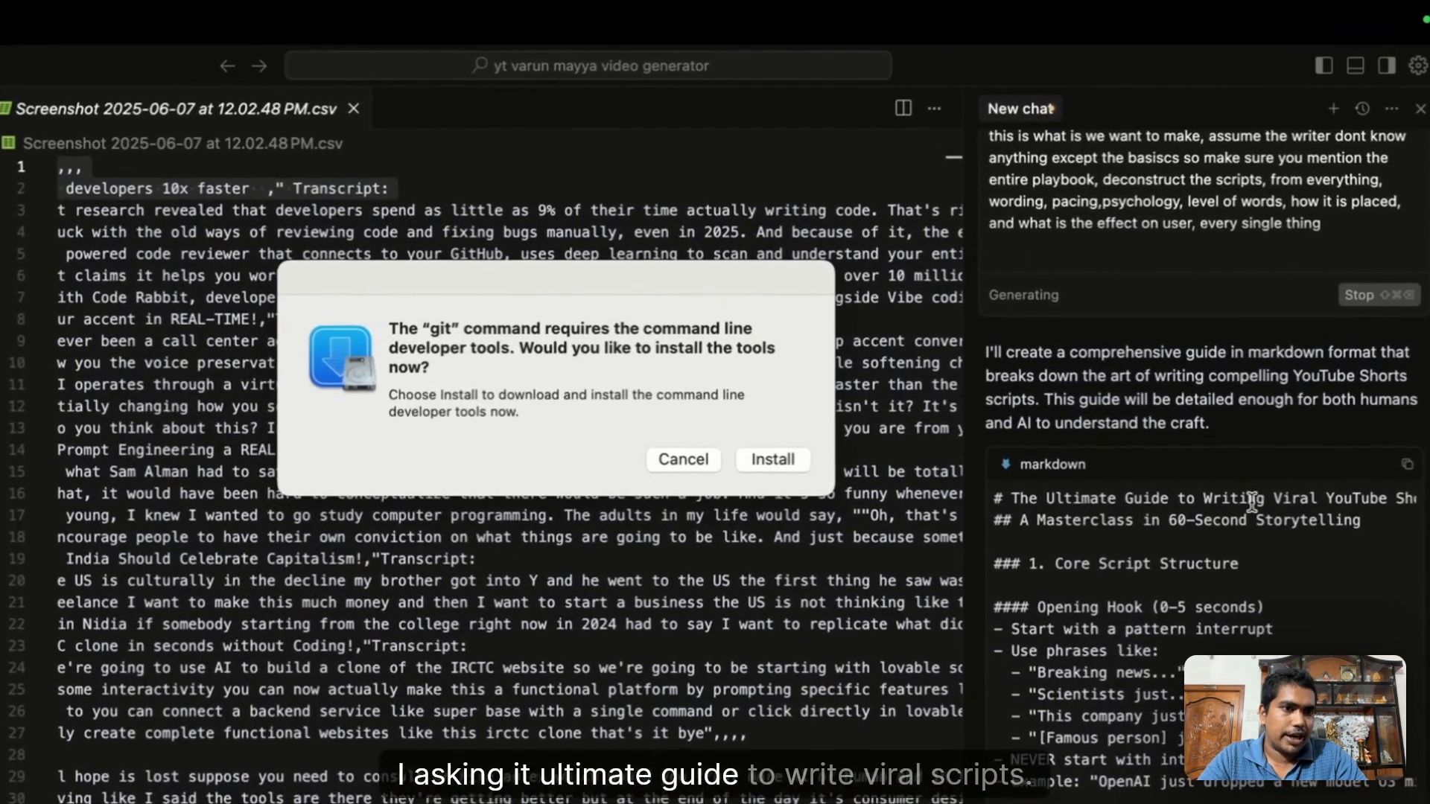
scroll(1167, 337, right, 2)
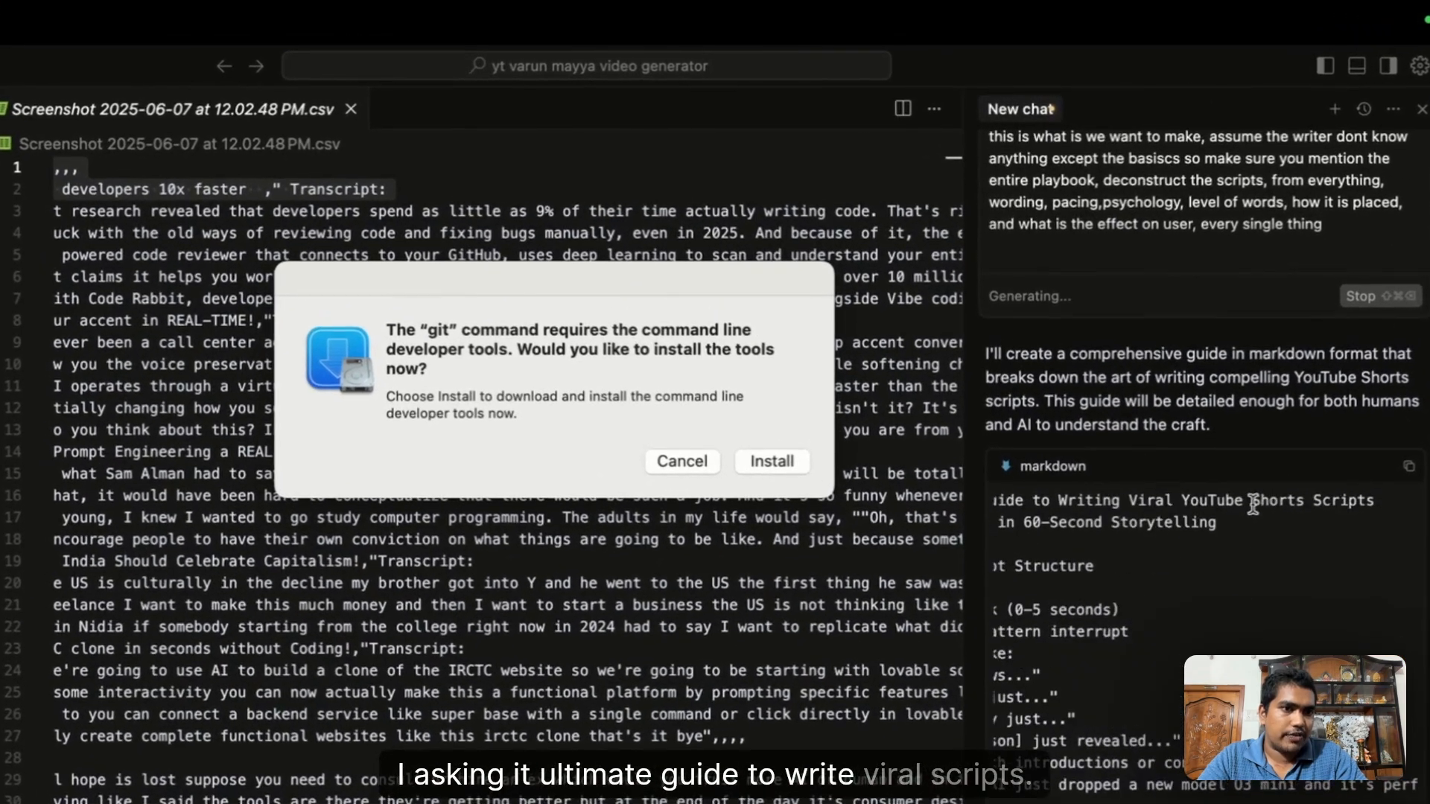
scroll(1254, 505, left, 2)
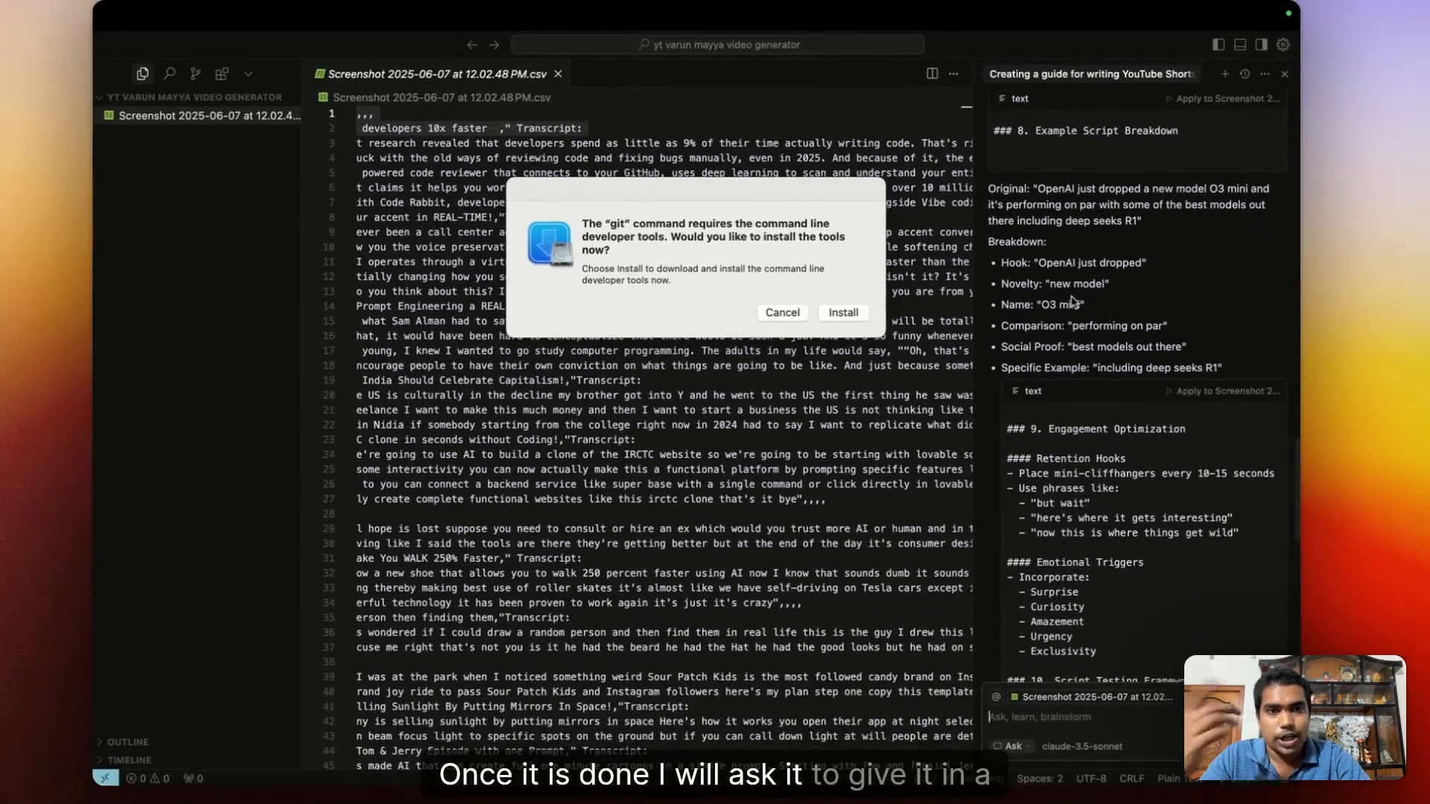
scroll(1110, 342, down, 15)
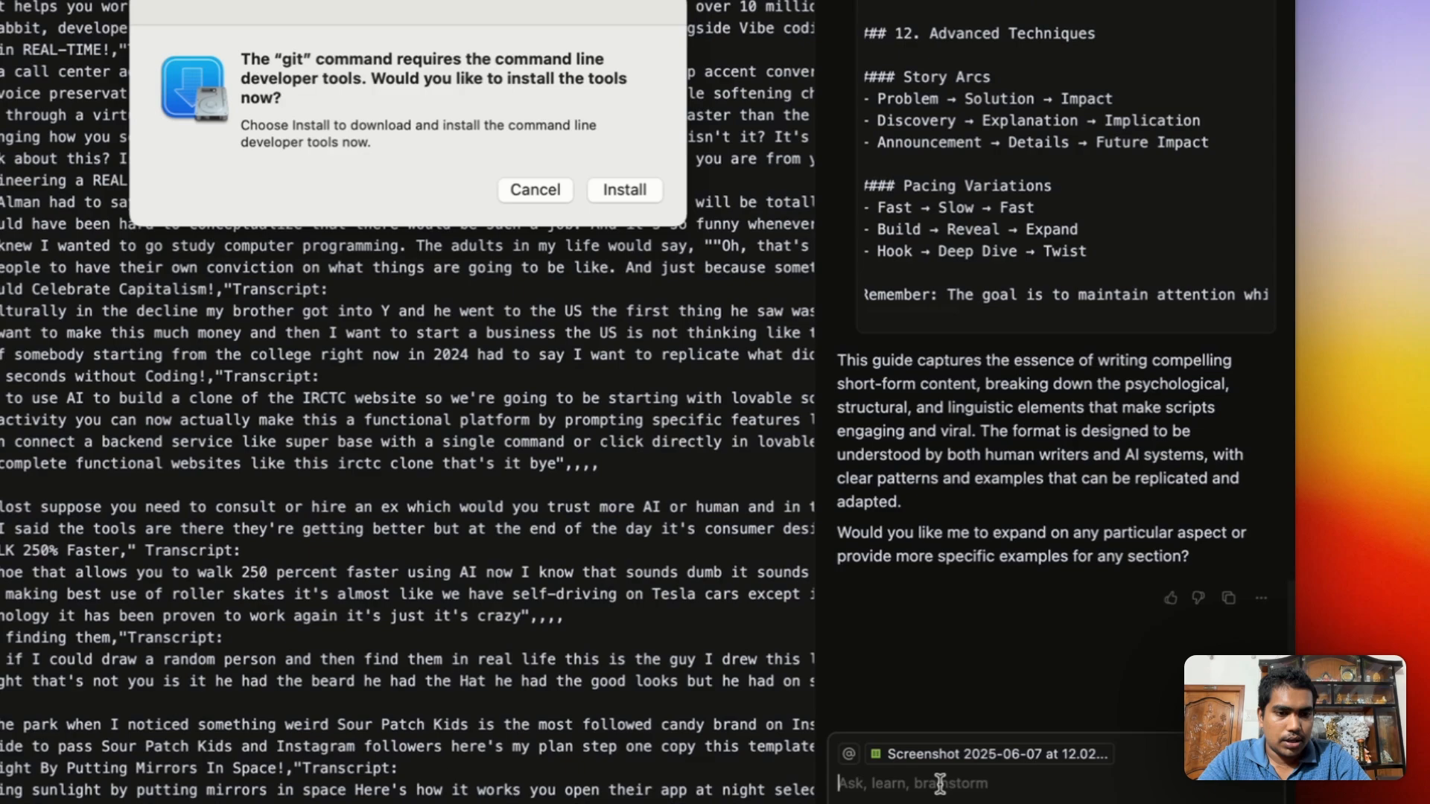
Start a follow-up message in the chat with "this is good, add multishot prompts and make the more elaborate and".
text(this i)
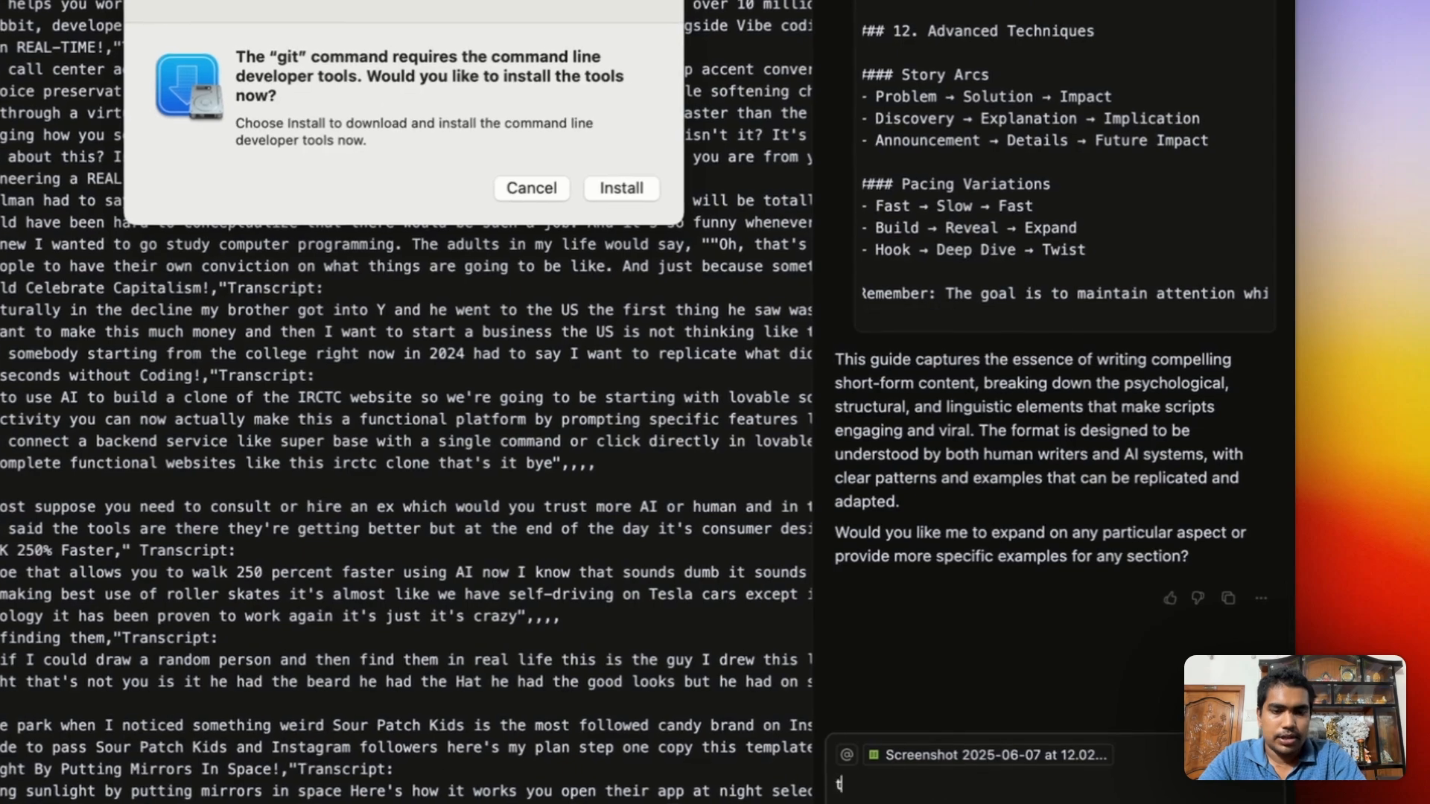
text(s good, add mu)
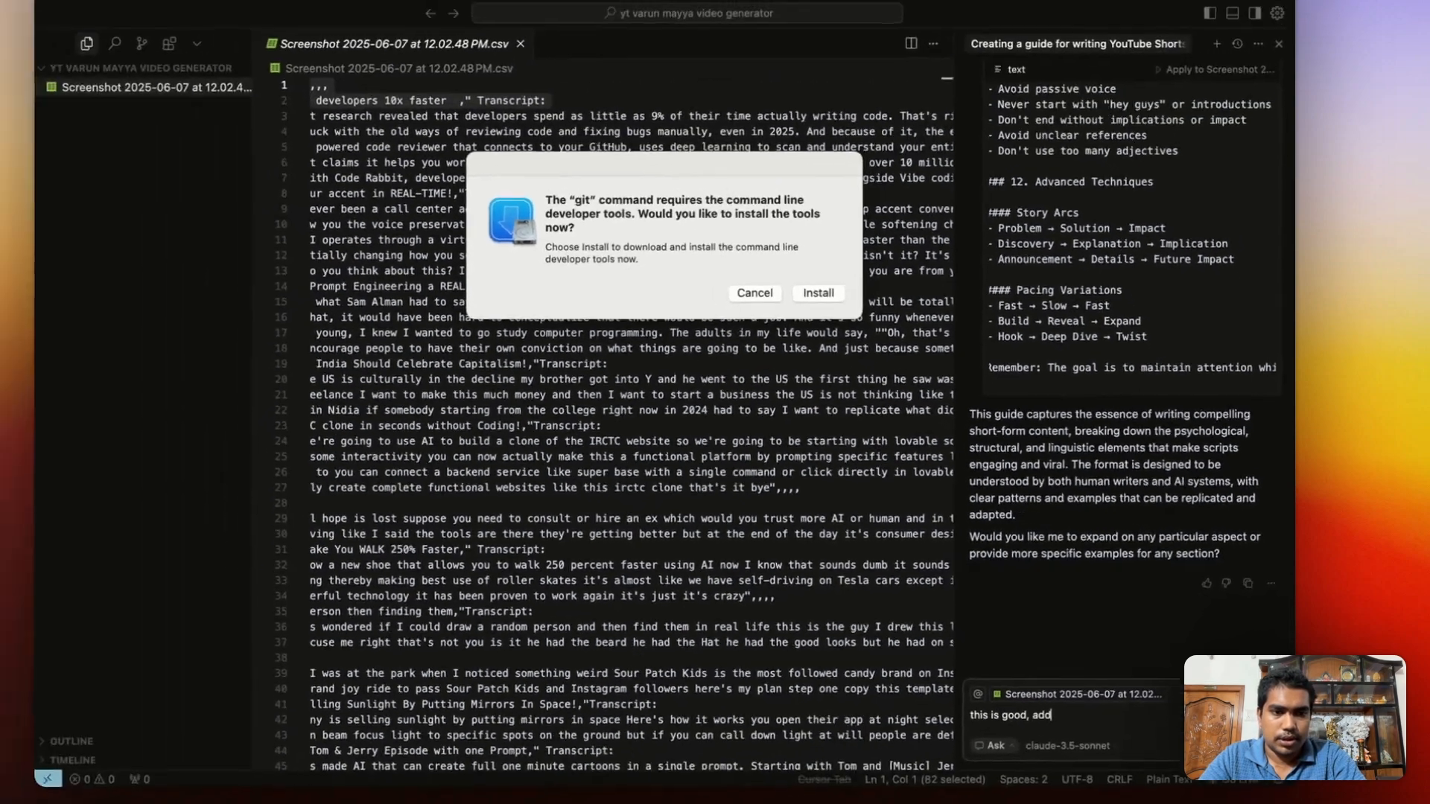
text(l)
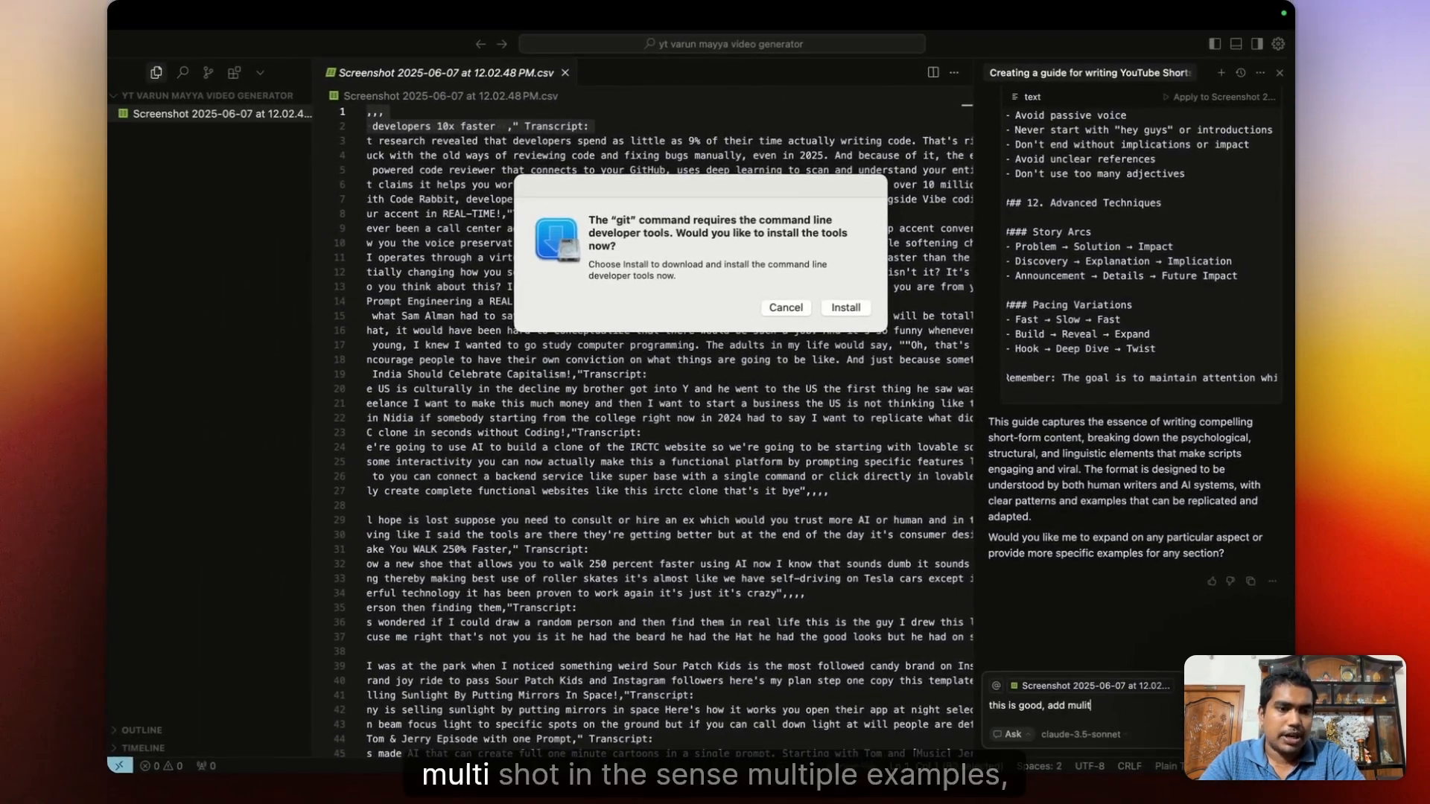
text(ti)
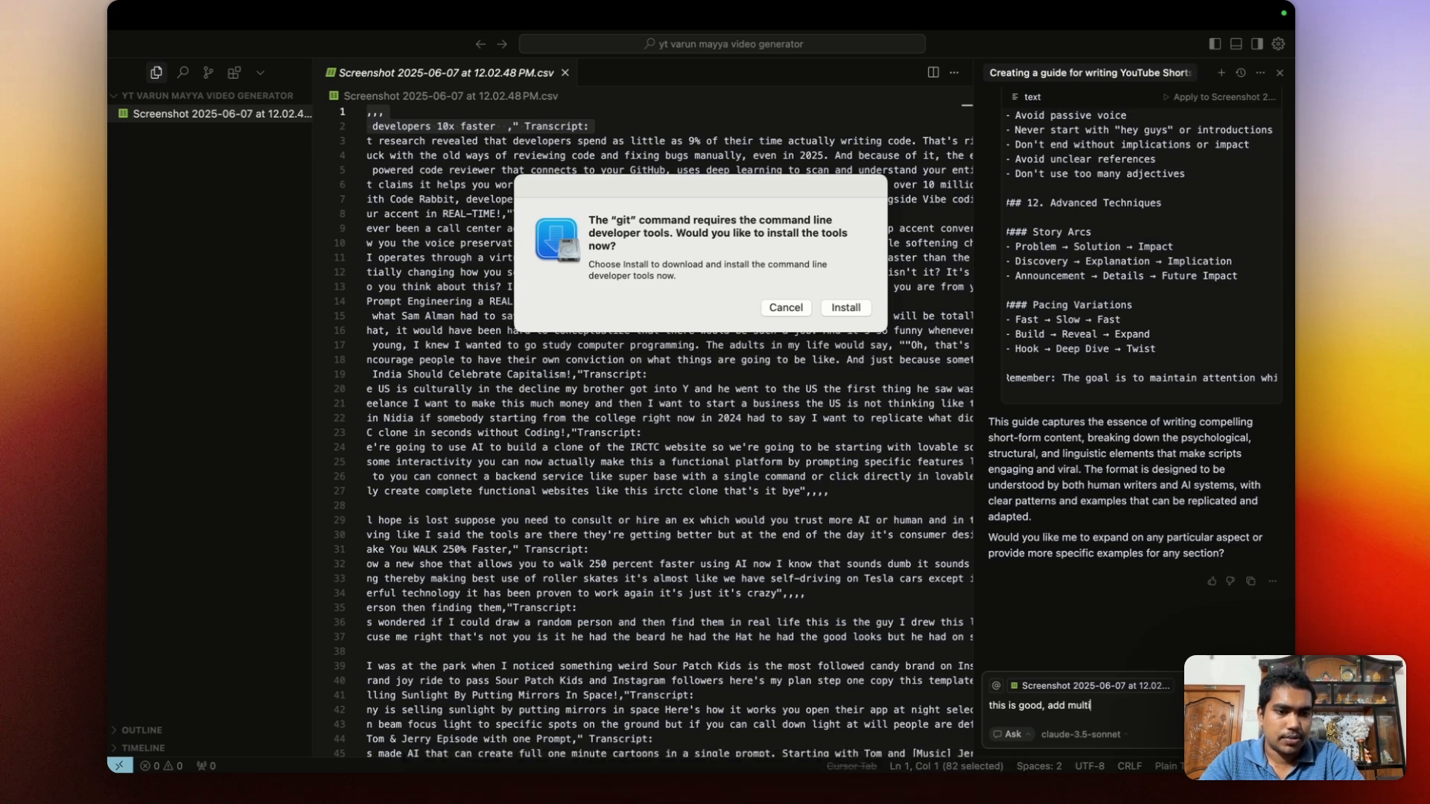
text(shot prompts and m)
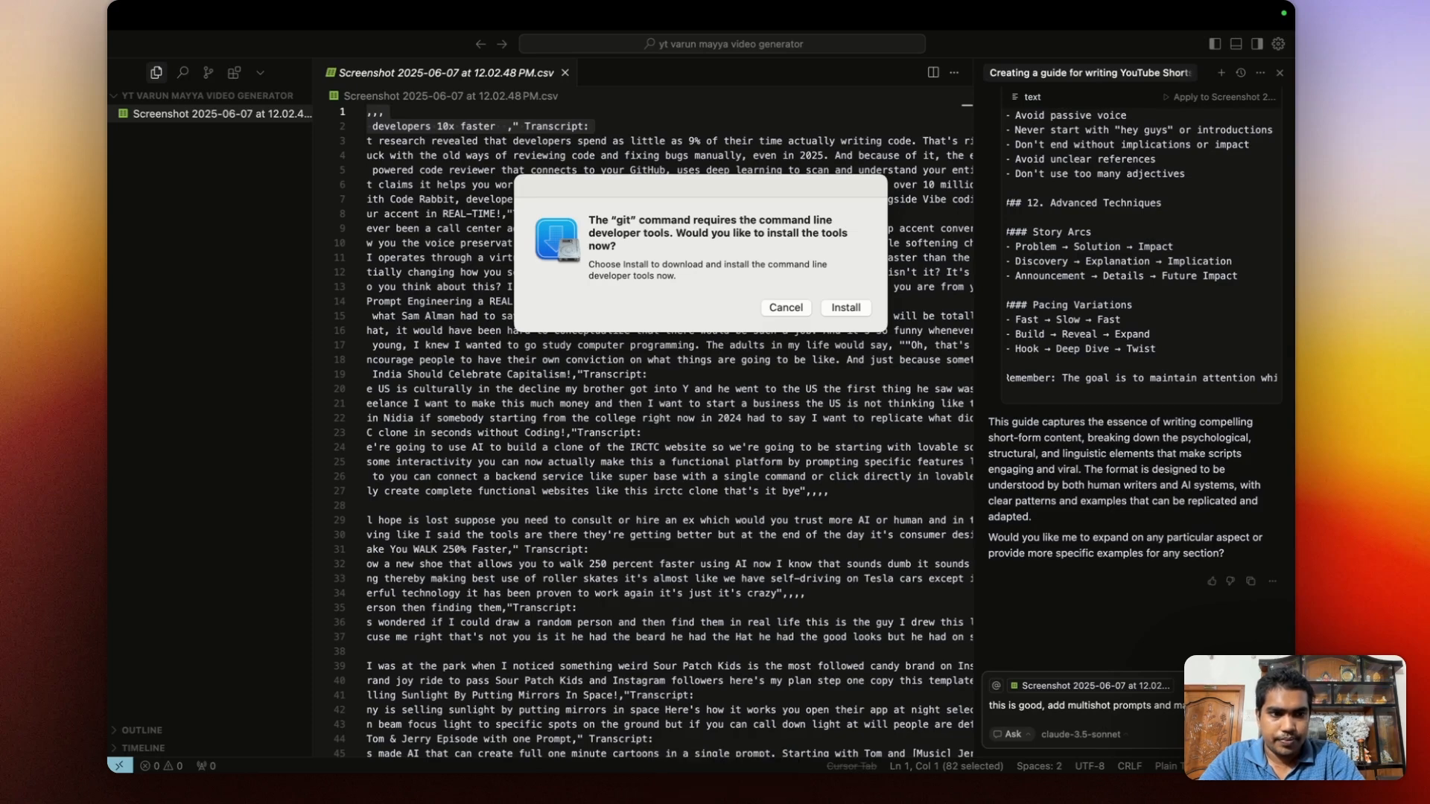
text(elaborate and )
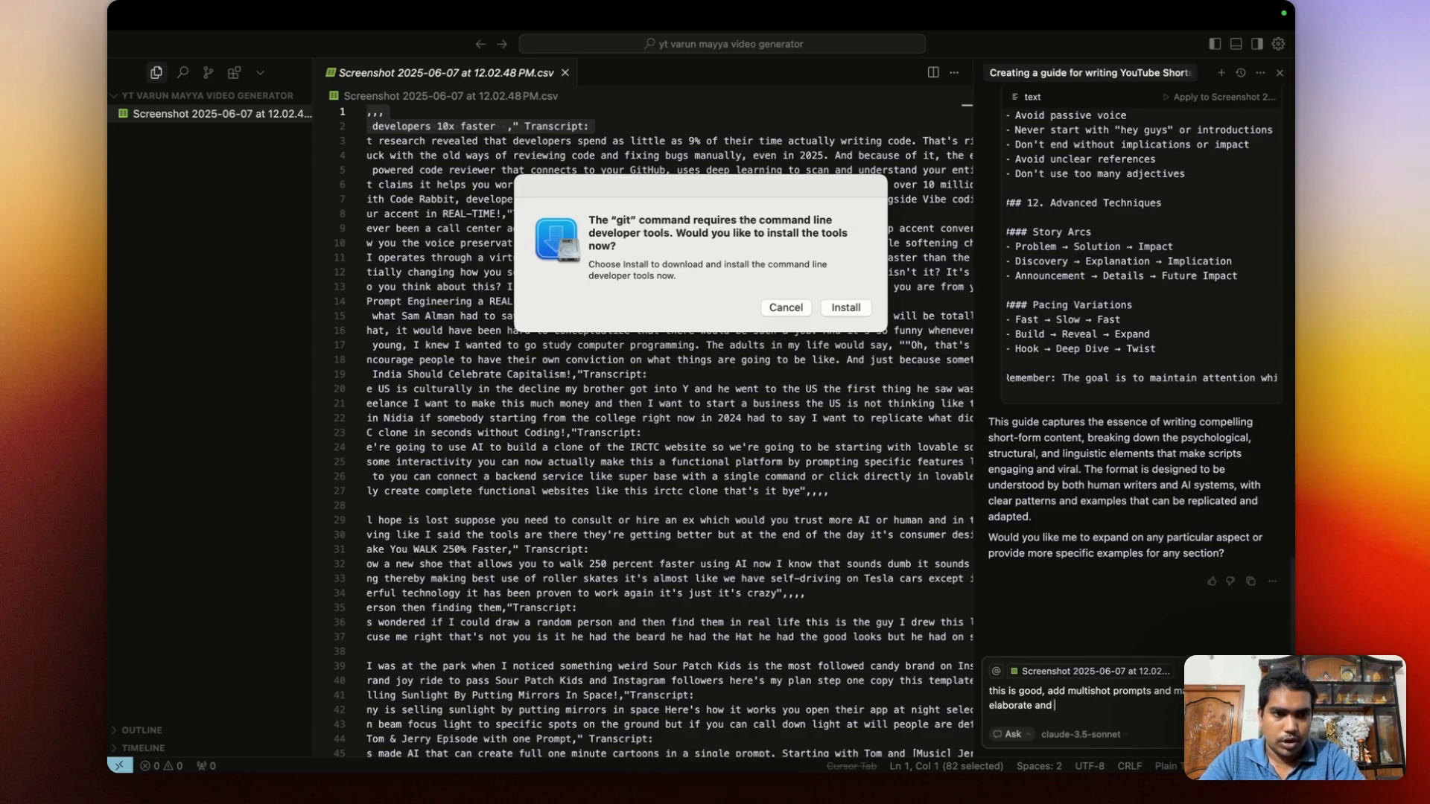
Continue the follow-up message with "prompt it in such a way, with everything, so that it".
text(prom)
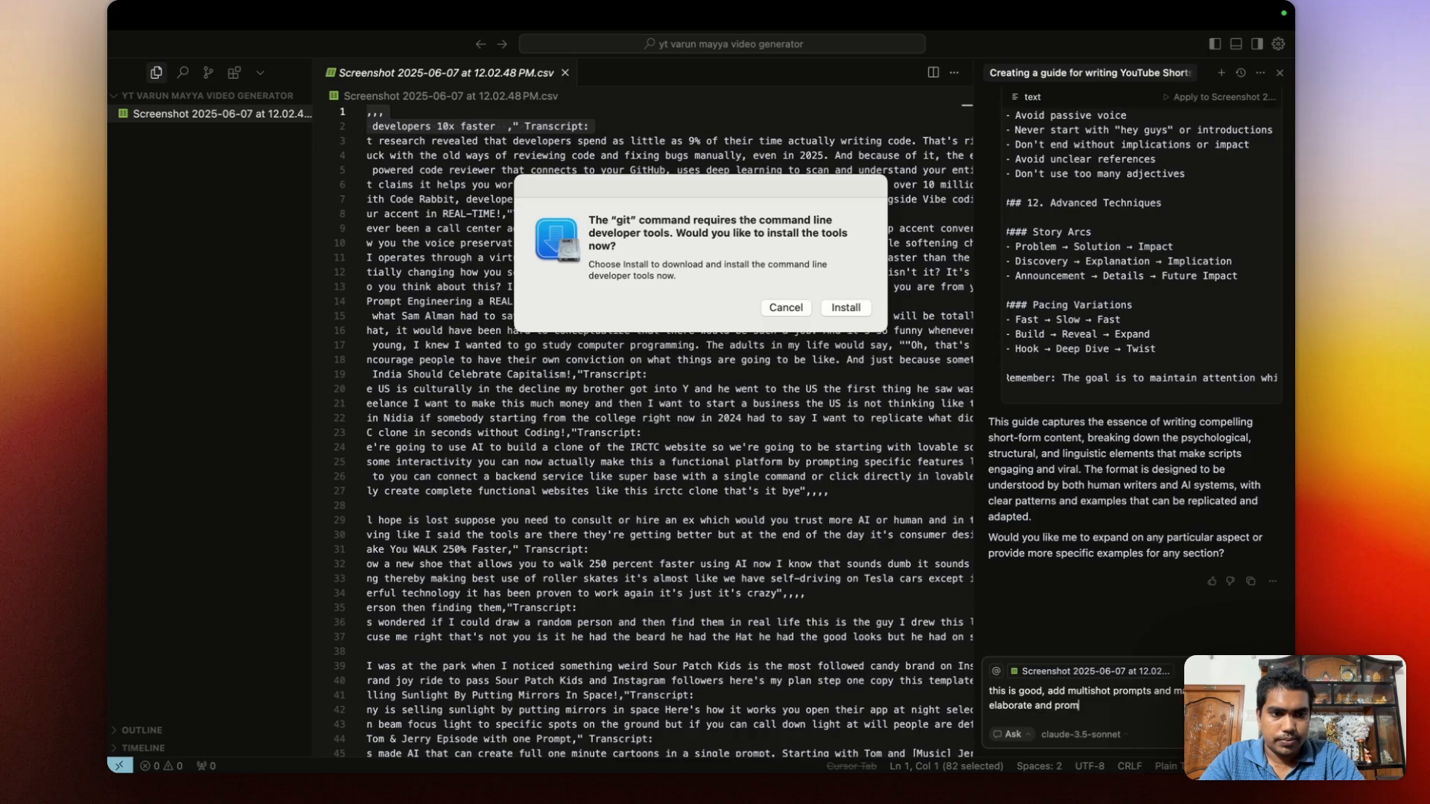
text(pt it)
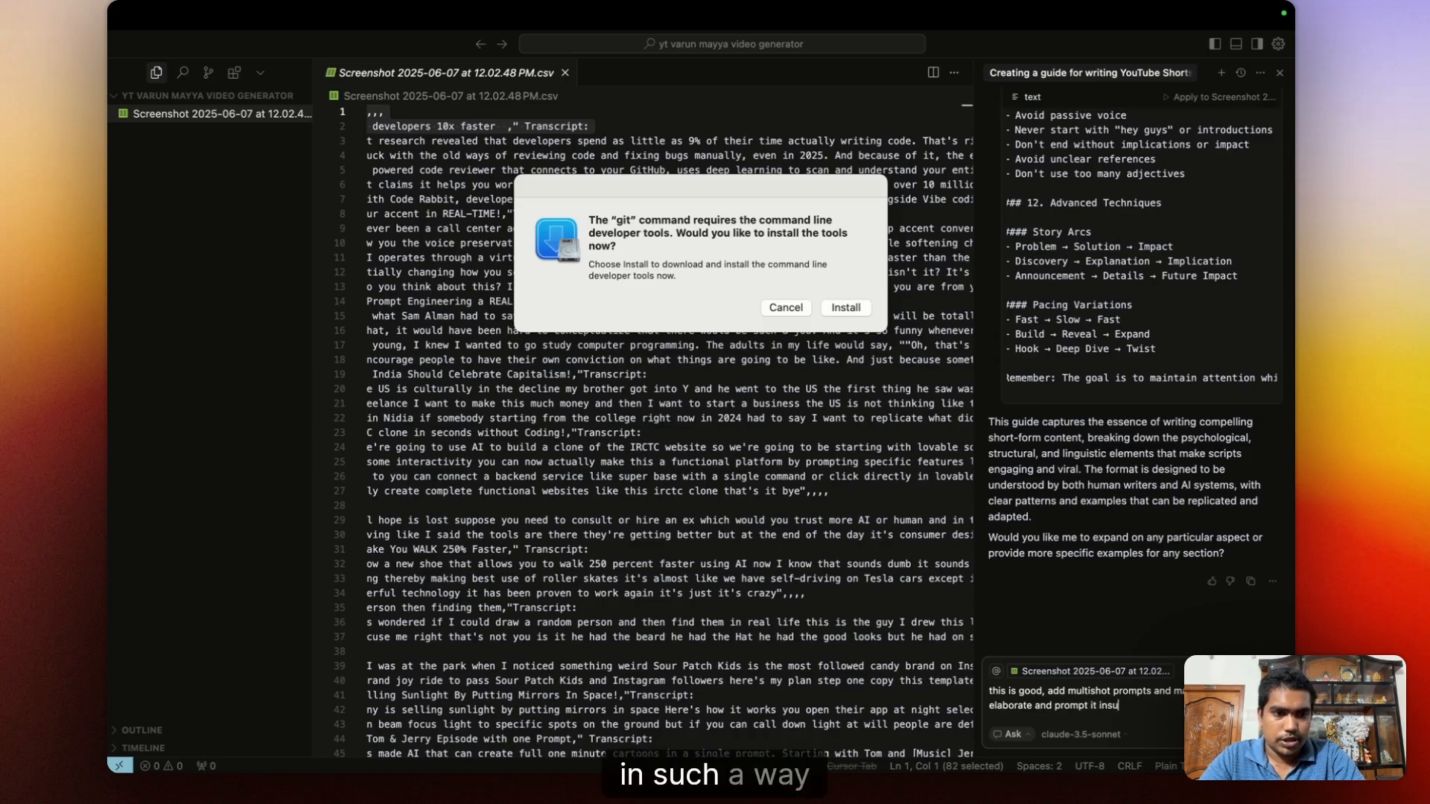
text( in such a way,m w)
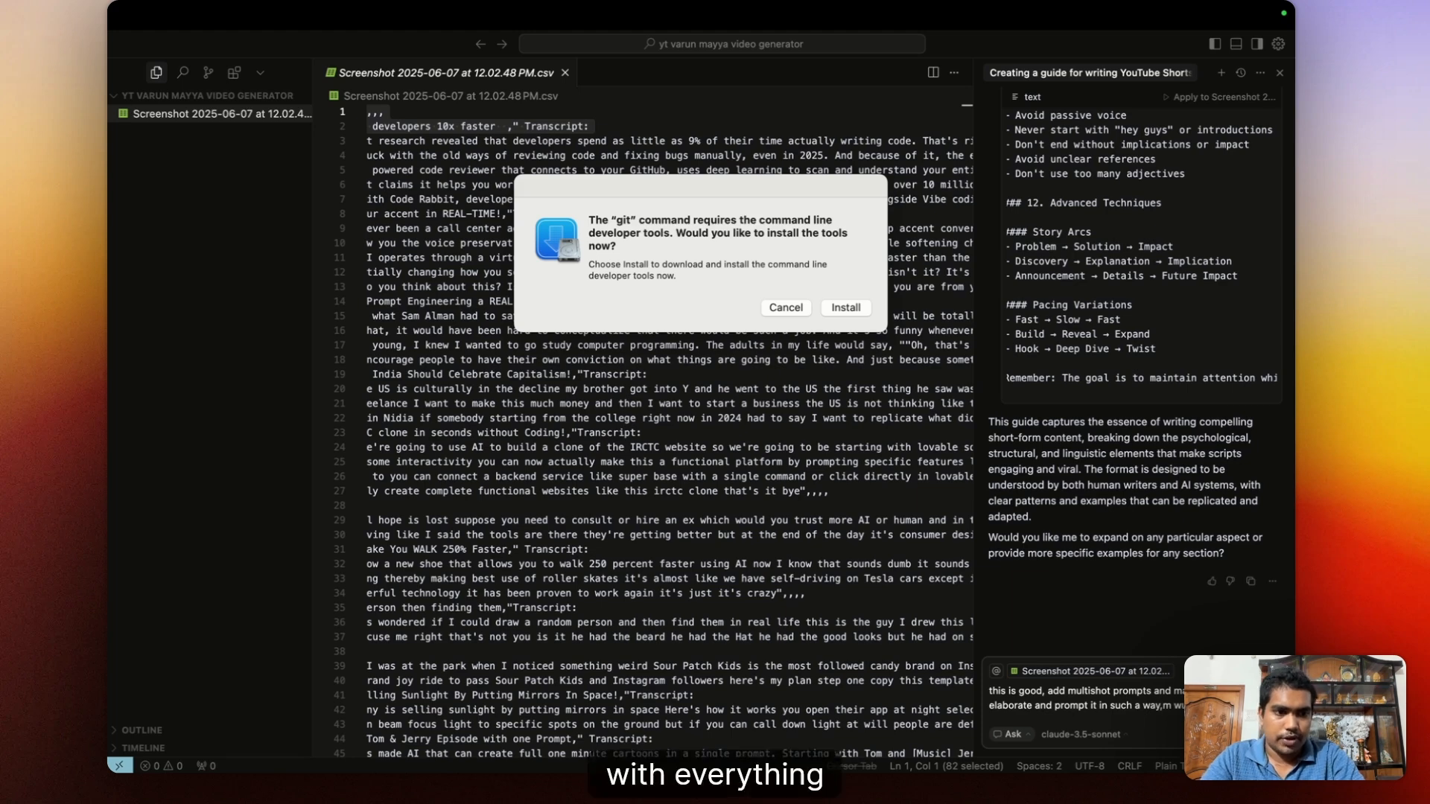
key(BackSpace)
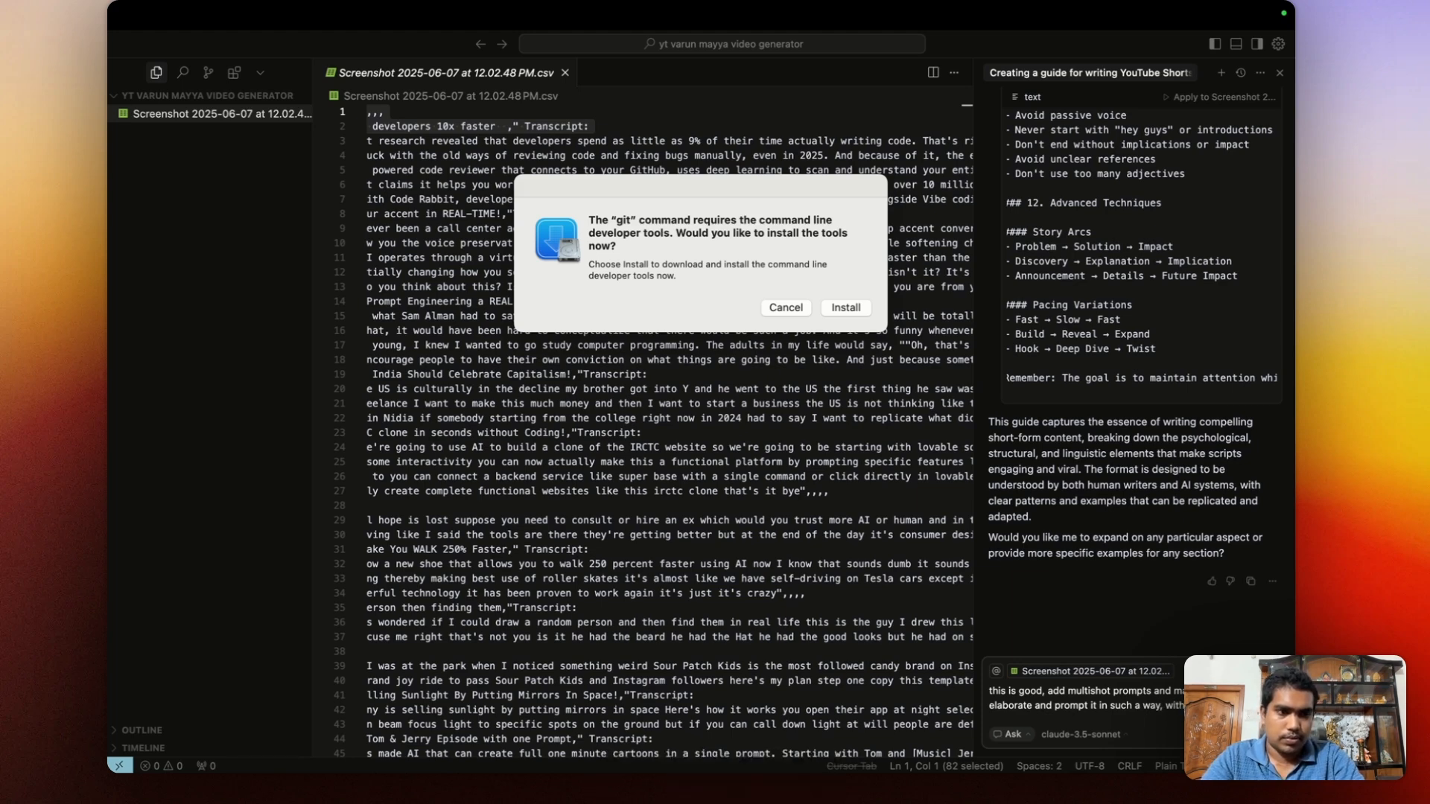
text(it)
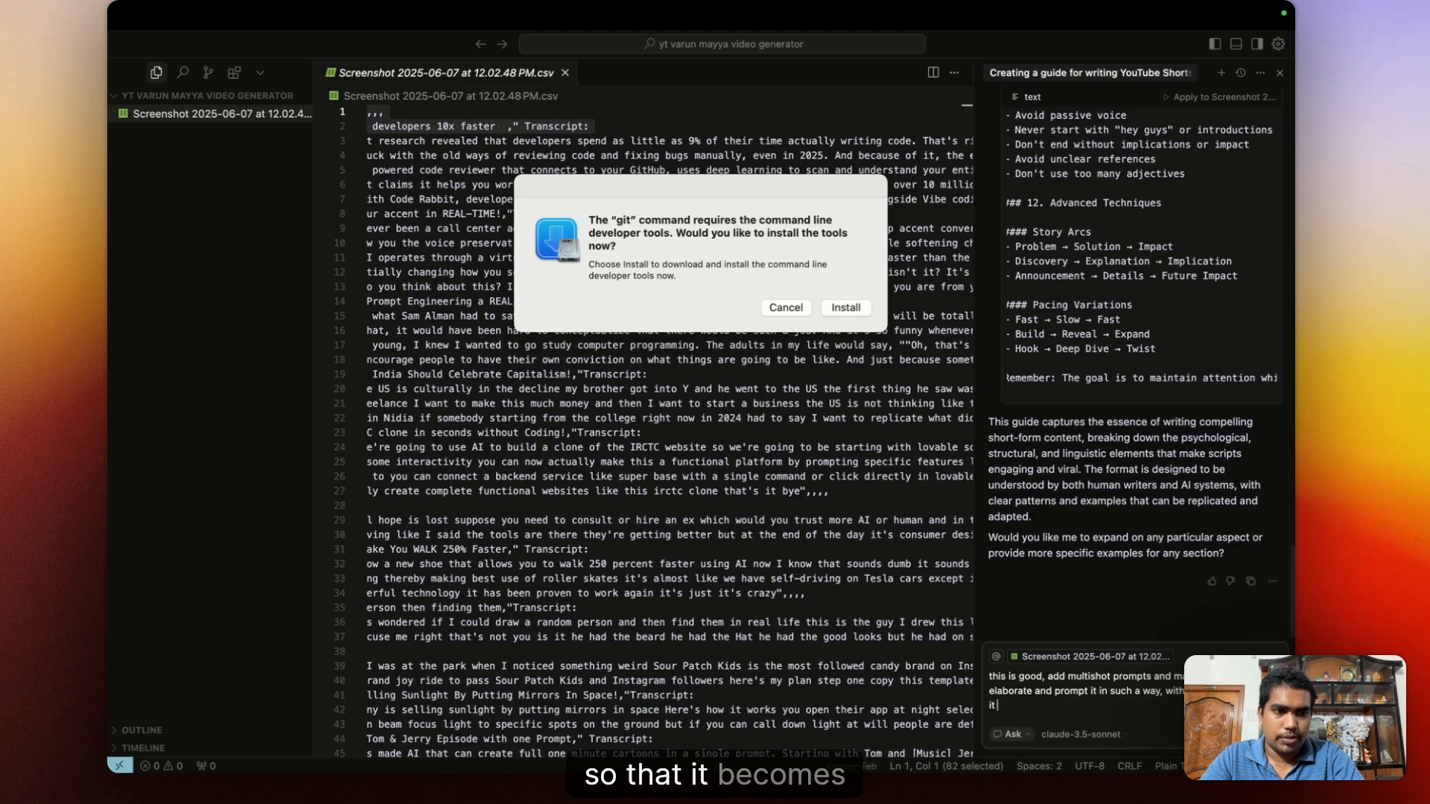
Extend the follow-up with "becomes the best writer in the world with", ending the clause in "of varun mayya, so".
text( becomes the best writer)
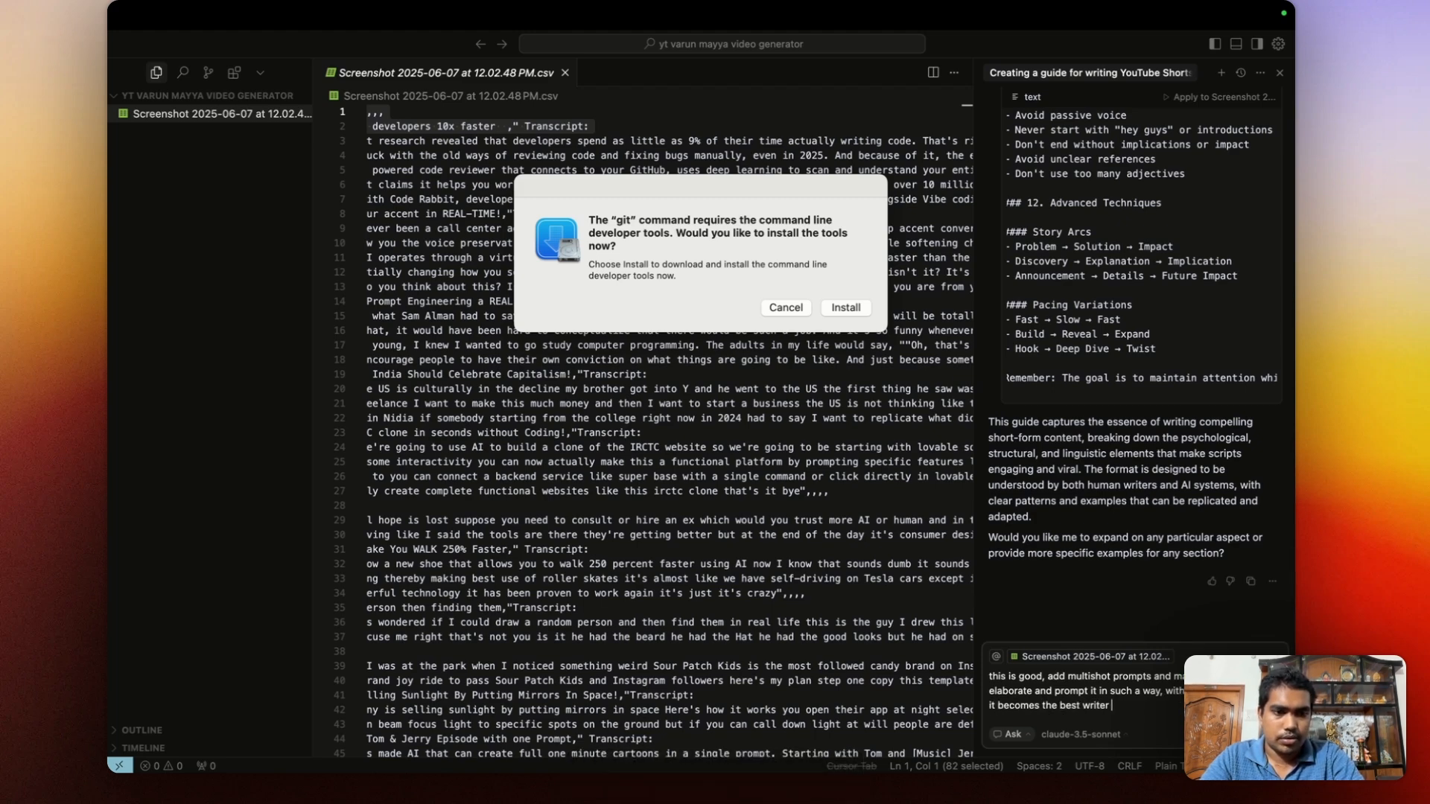
text( in the)
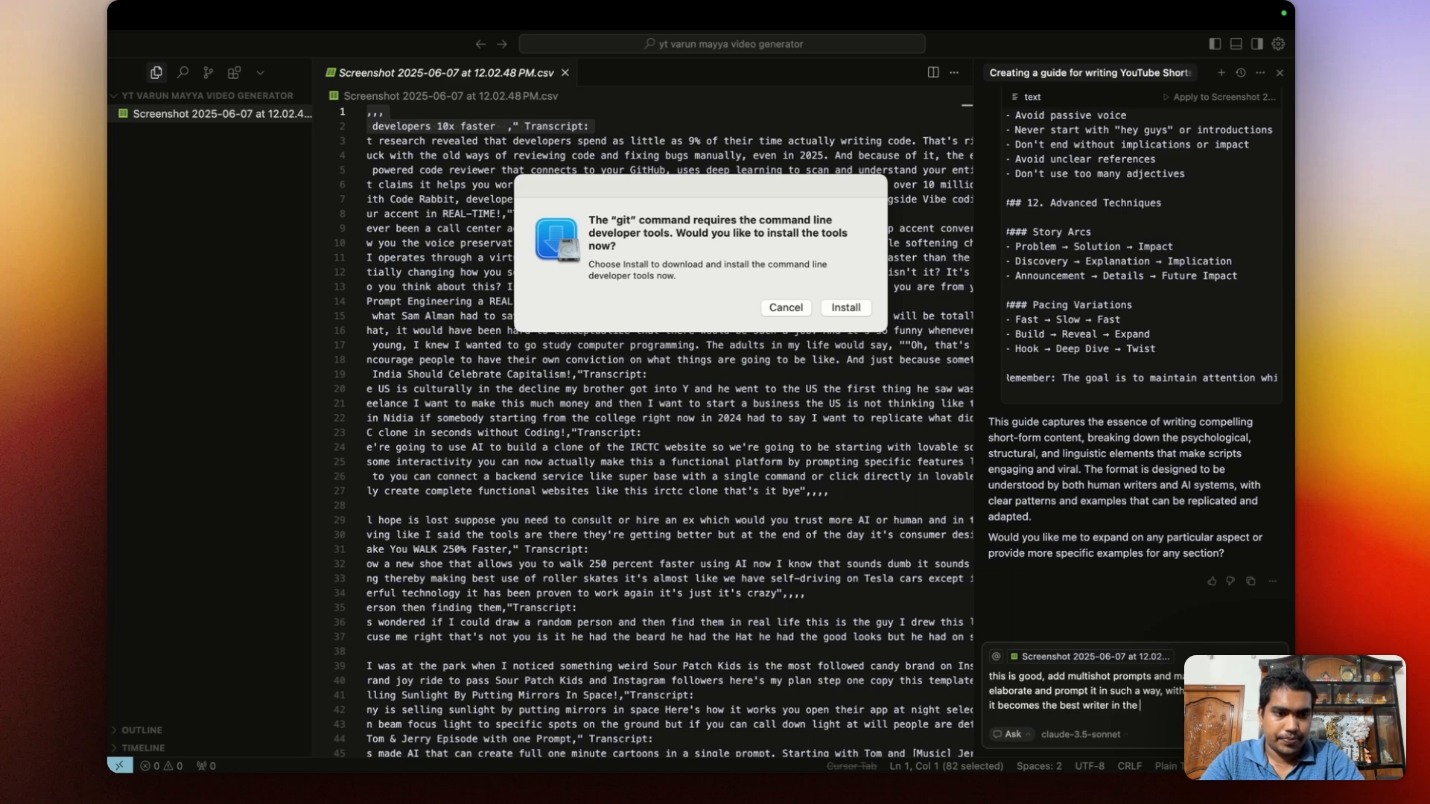
text( world wit)
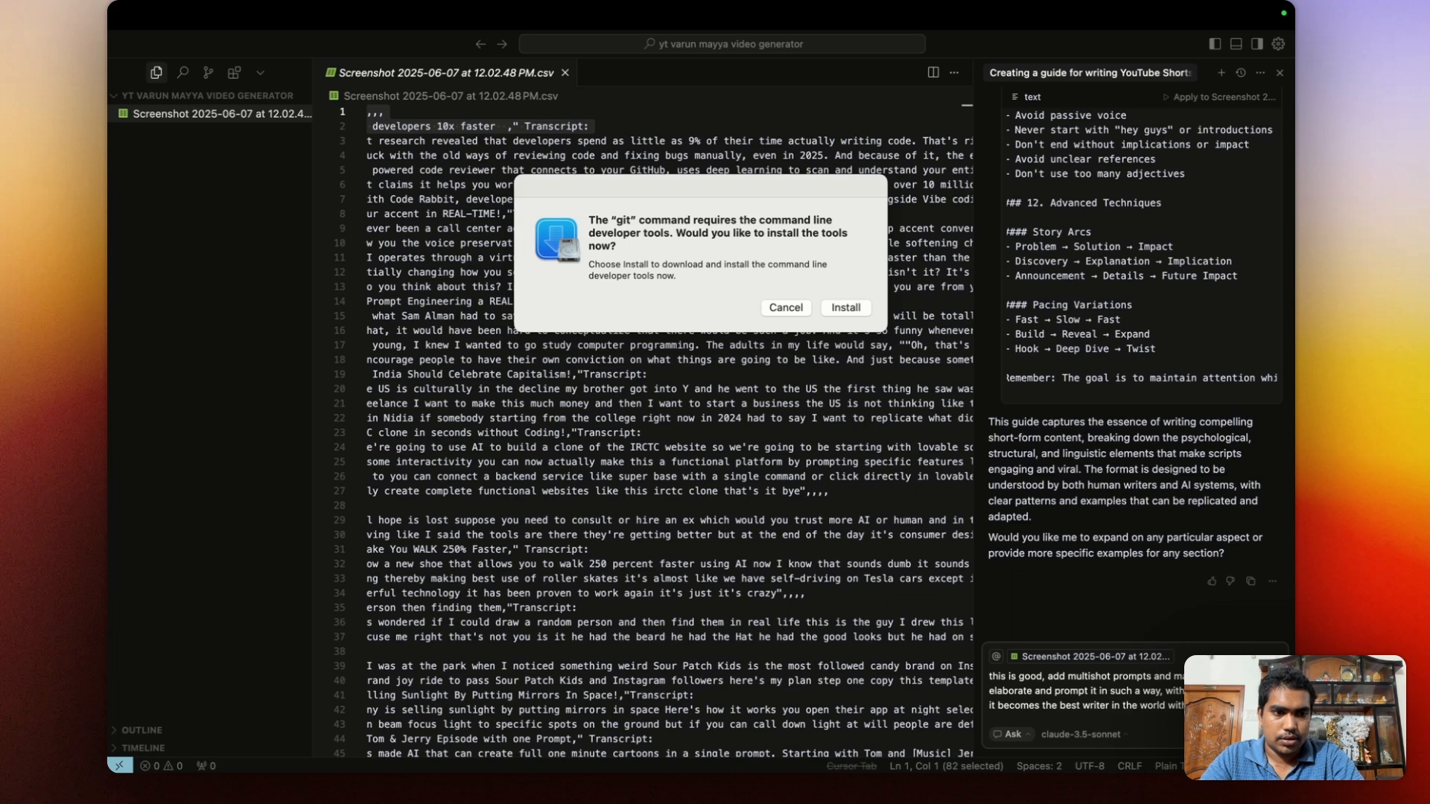
text(h)
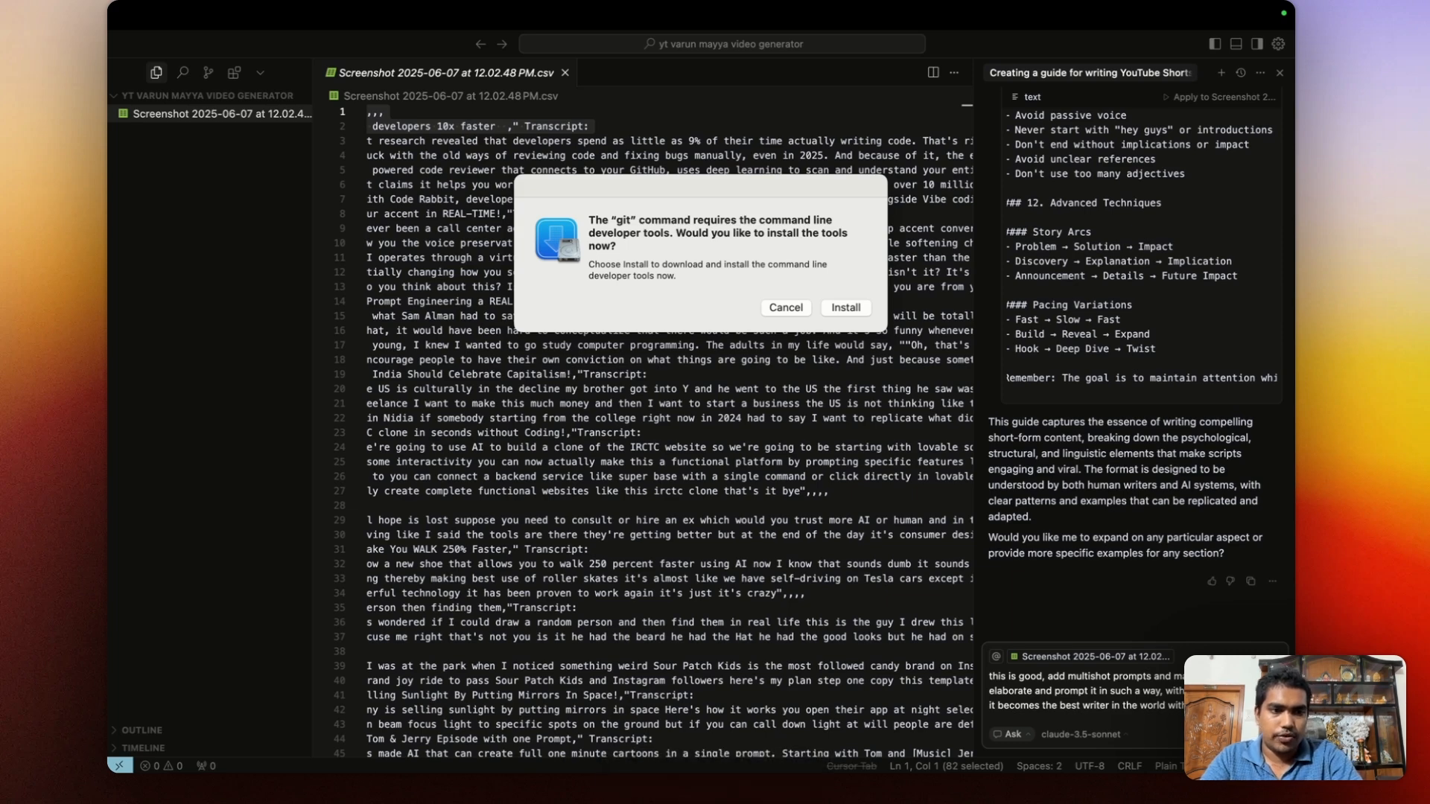
text(og)
key(BackSpace)
text(f varu)
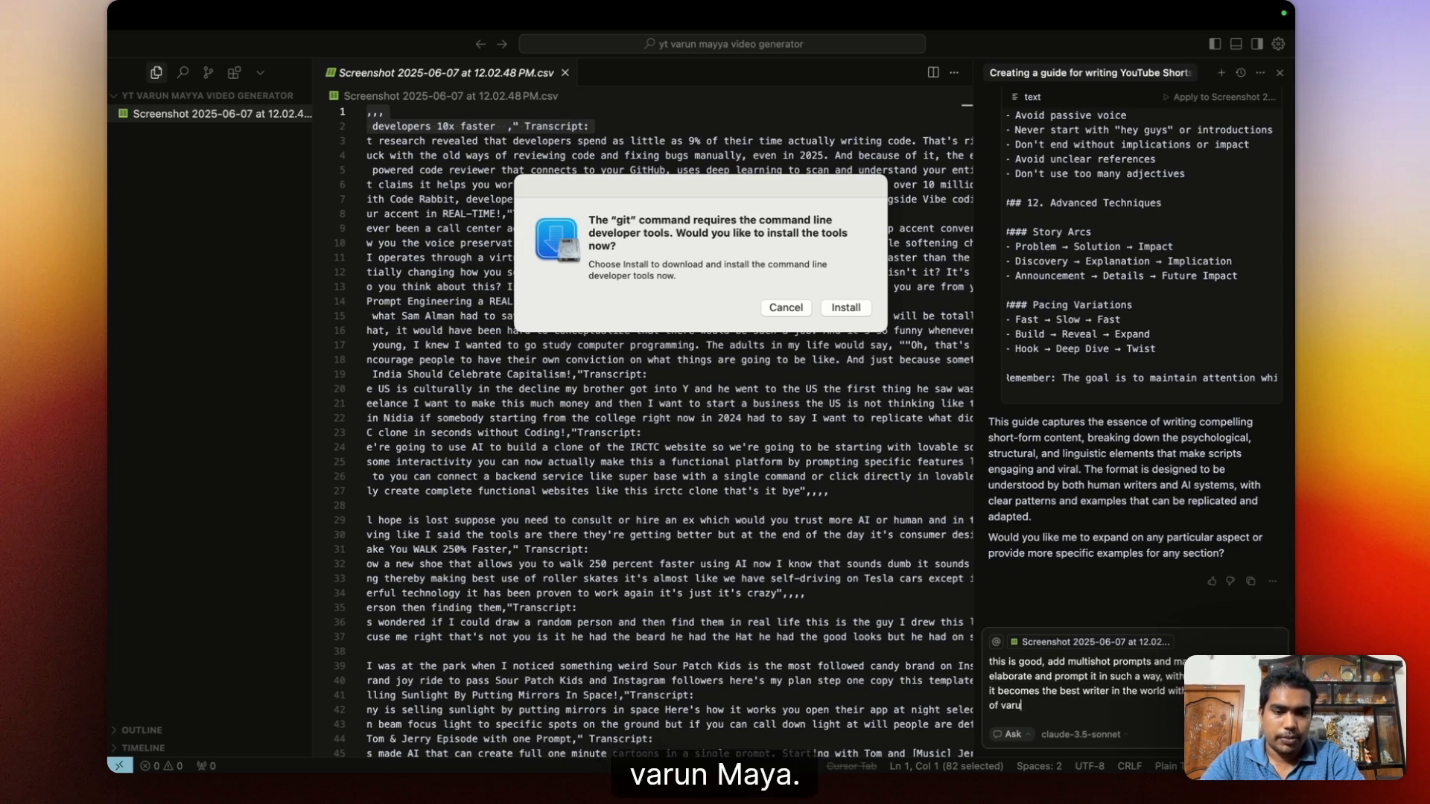
text(n mayya, so)
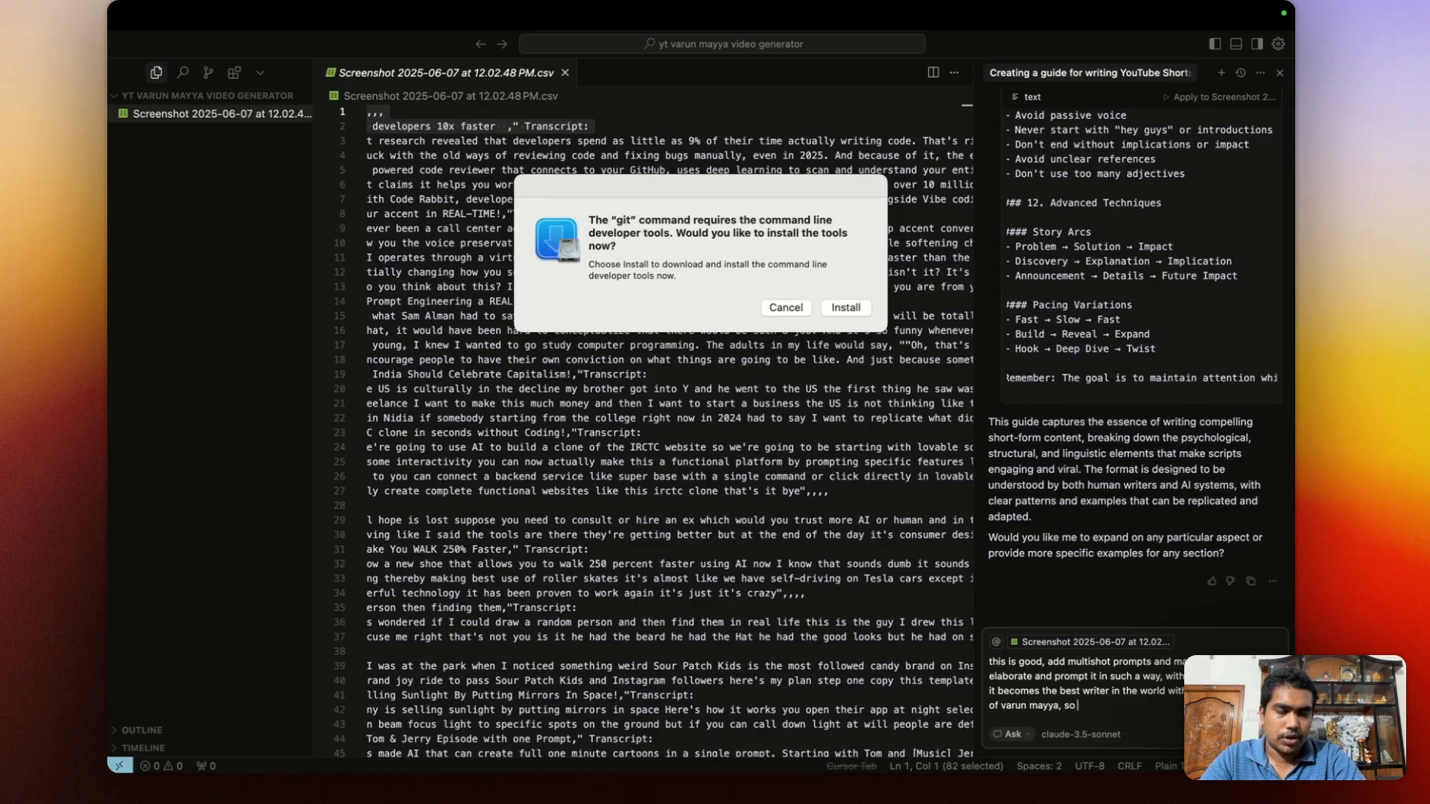
Continue the follow-up with "lets make the guide", covering all "aspects and make a new .md file".
text( lets make the)
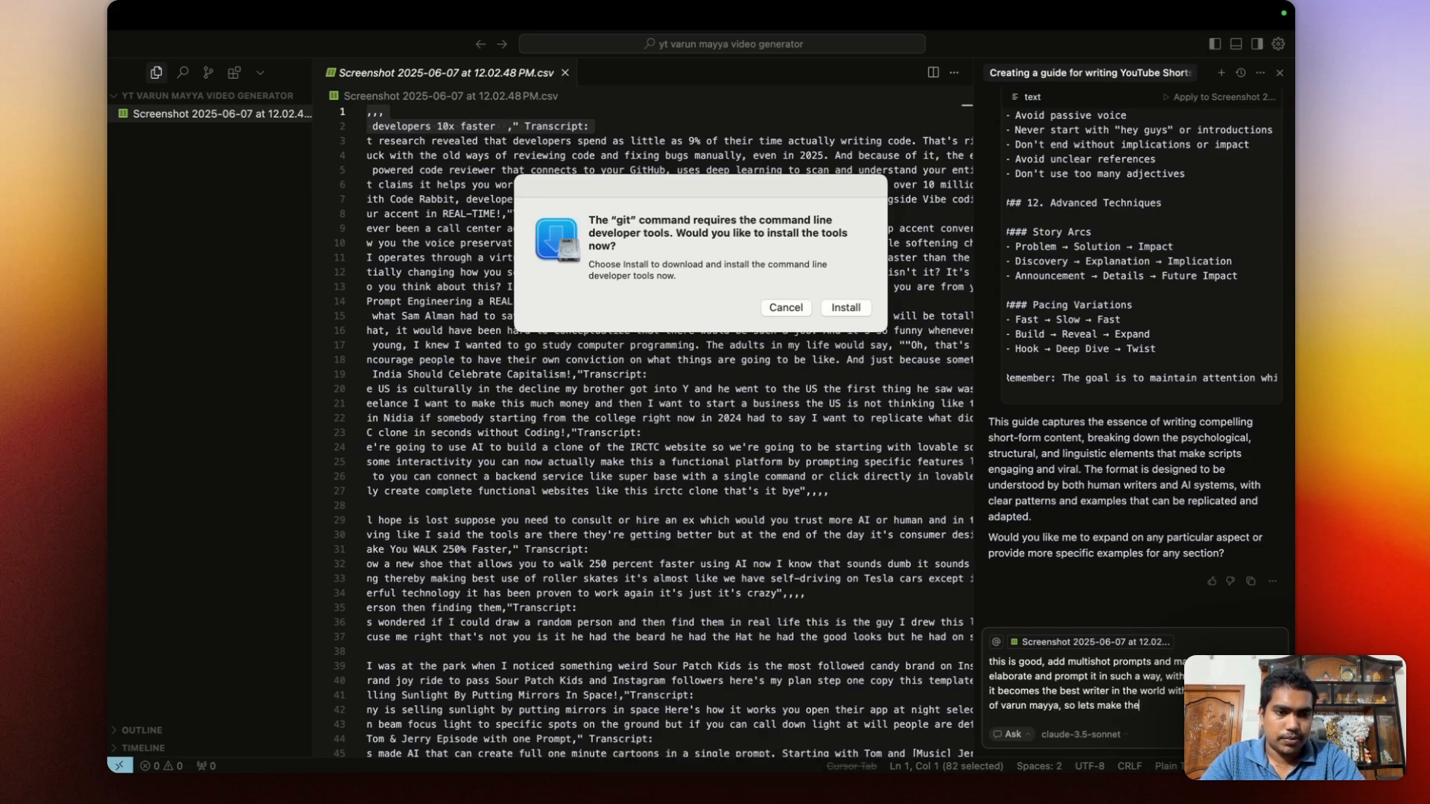
text( guide an)
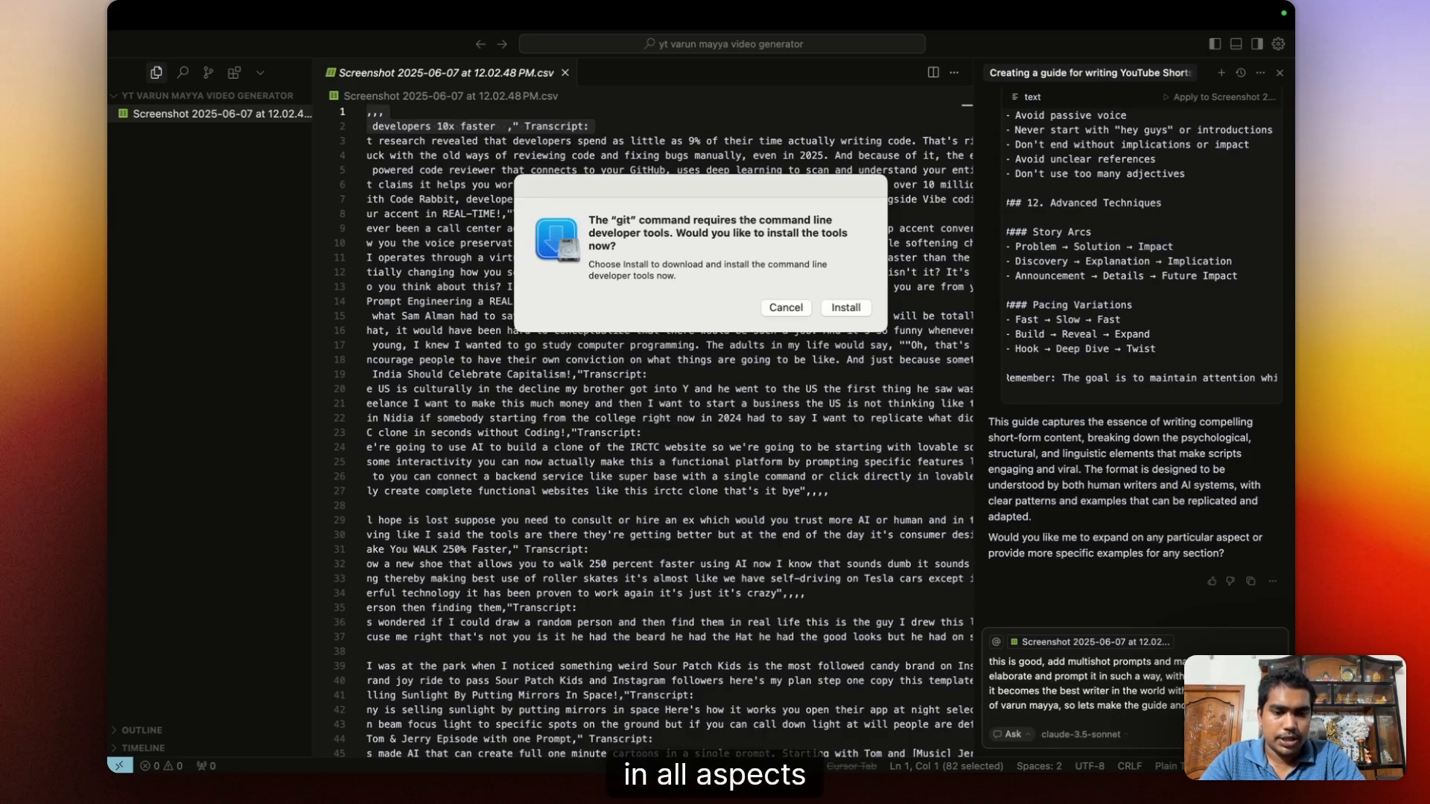
text(aspects and )
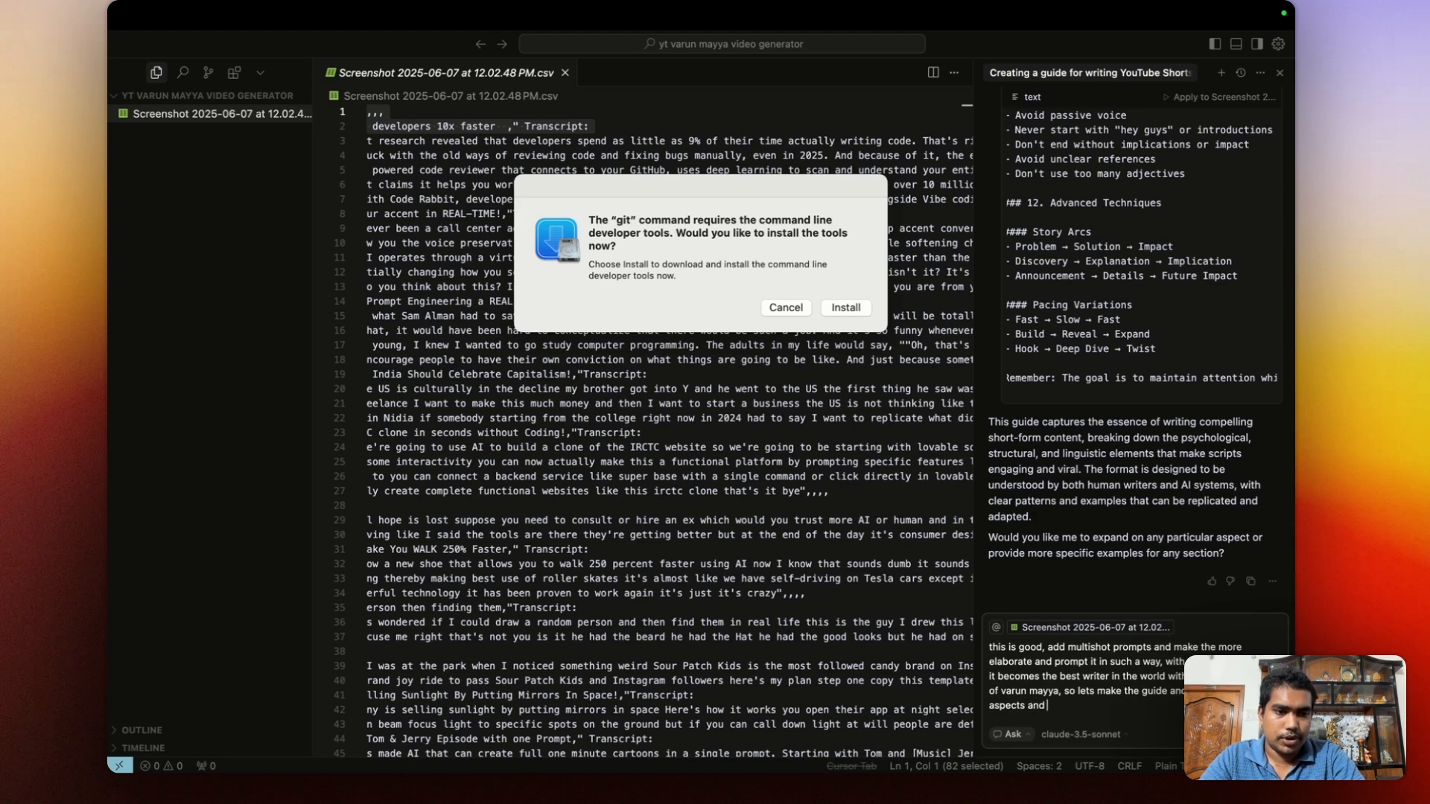
text(make a new.md)
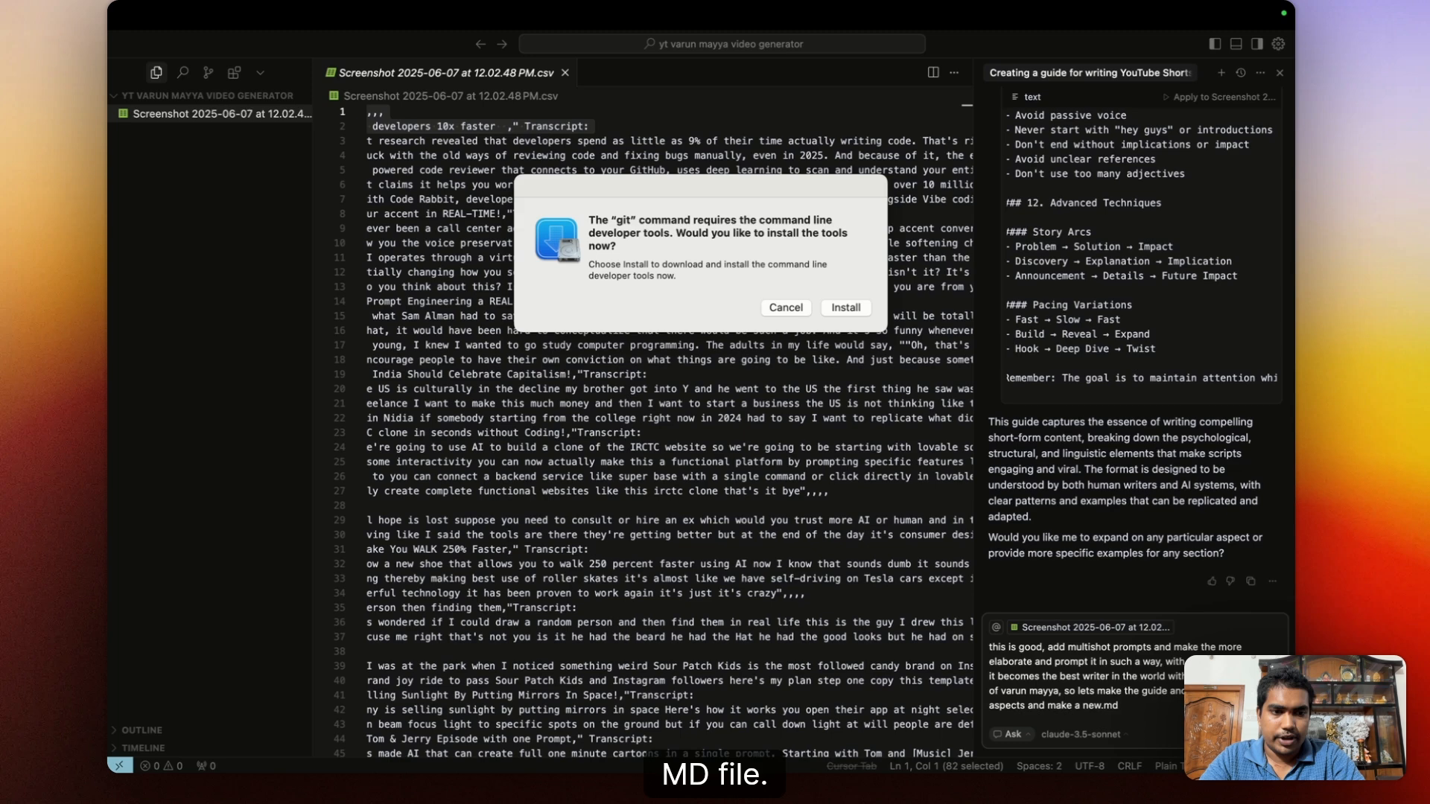
key(BackSpace)
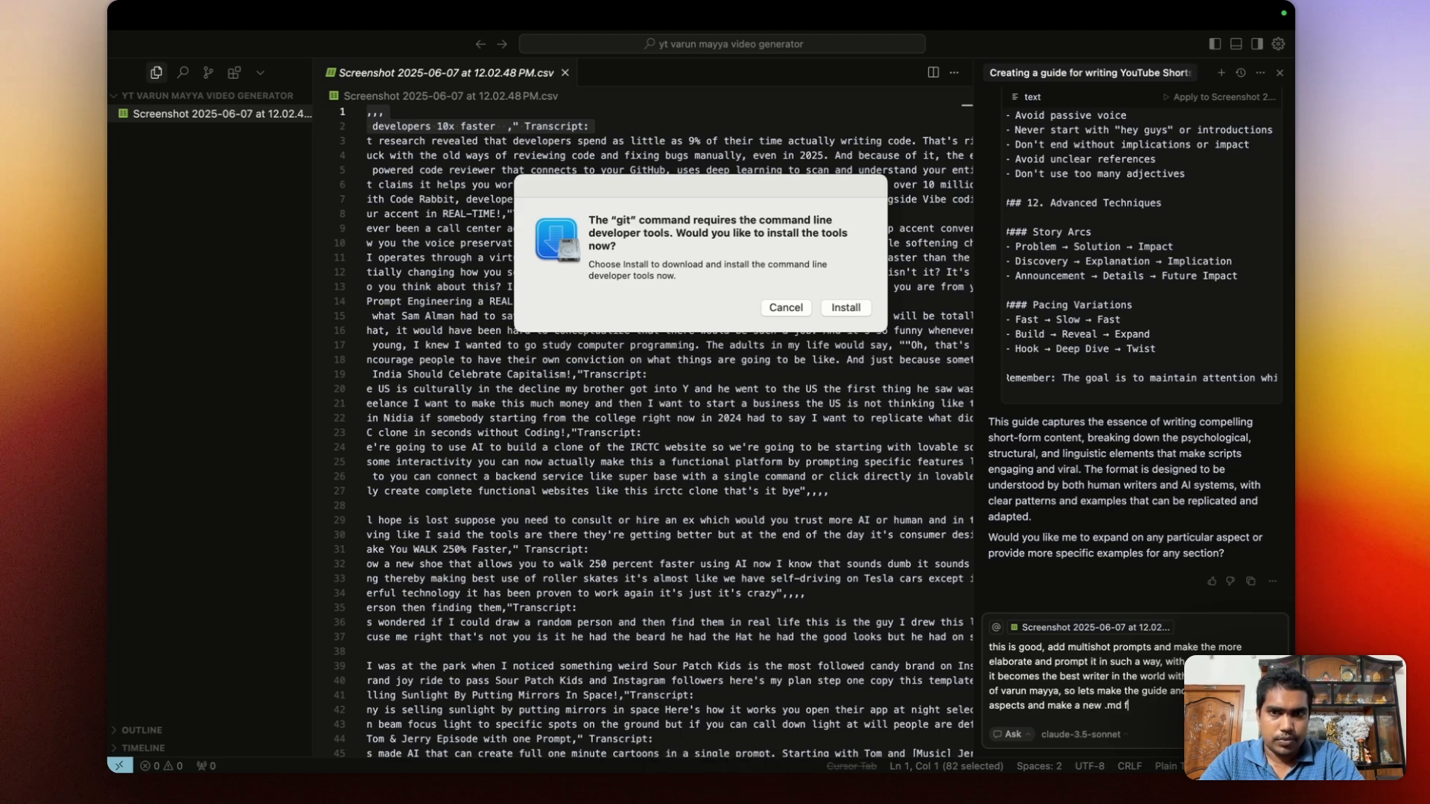
Switch the chat from Ask to Agent mode and continue the message with "with the", ending in "the best".
click(996, 740)
click(1014, 678)
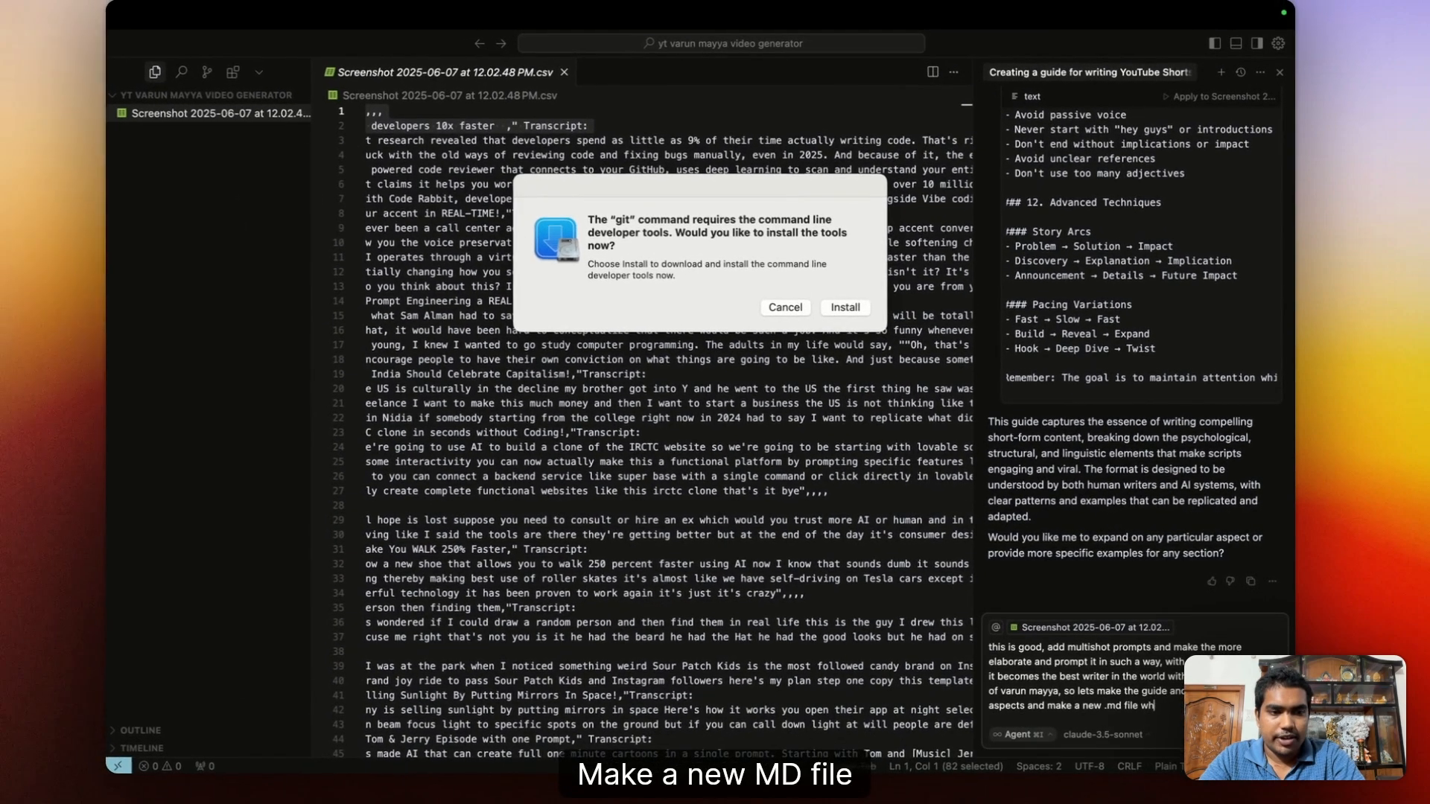
key(BackSpace)
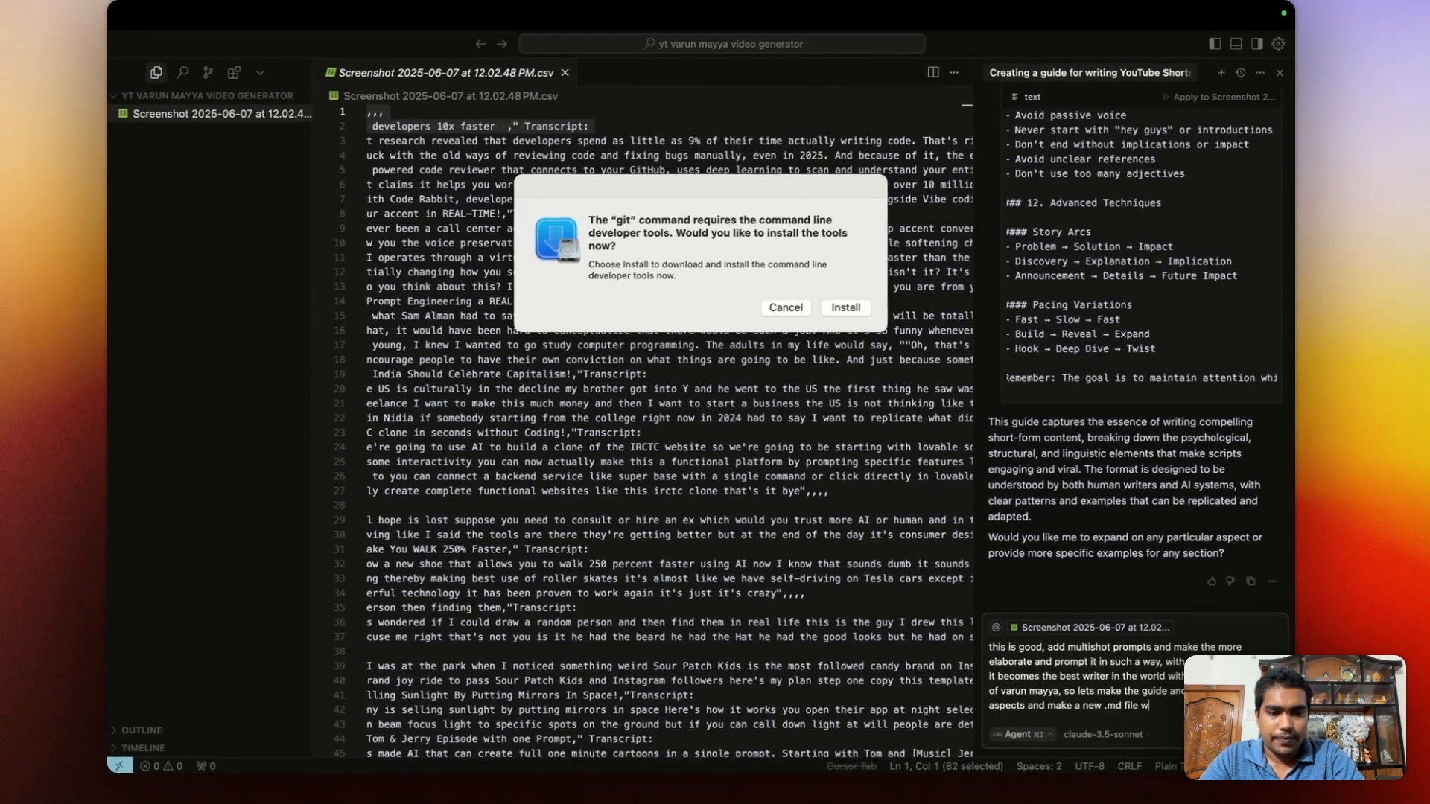
text(ith the r )
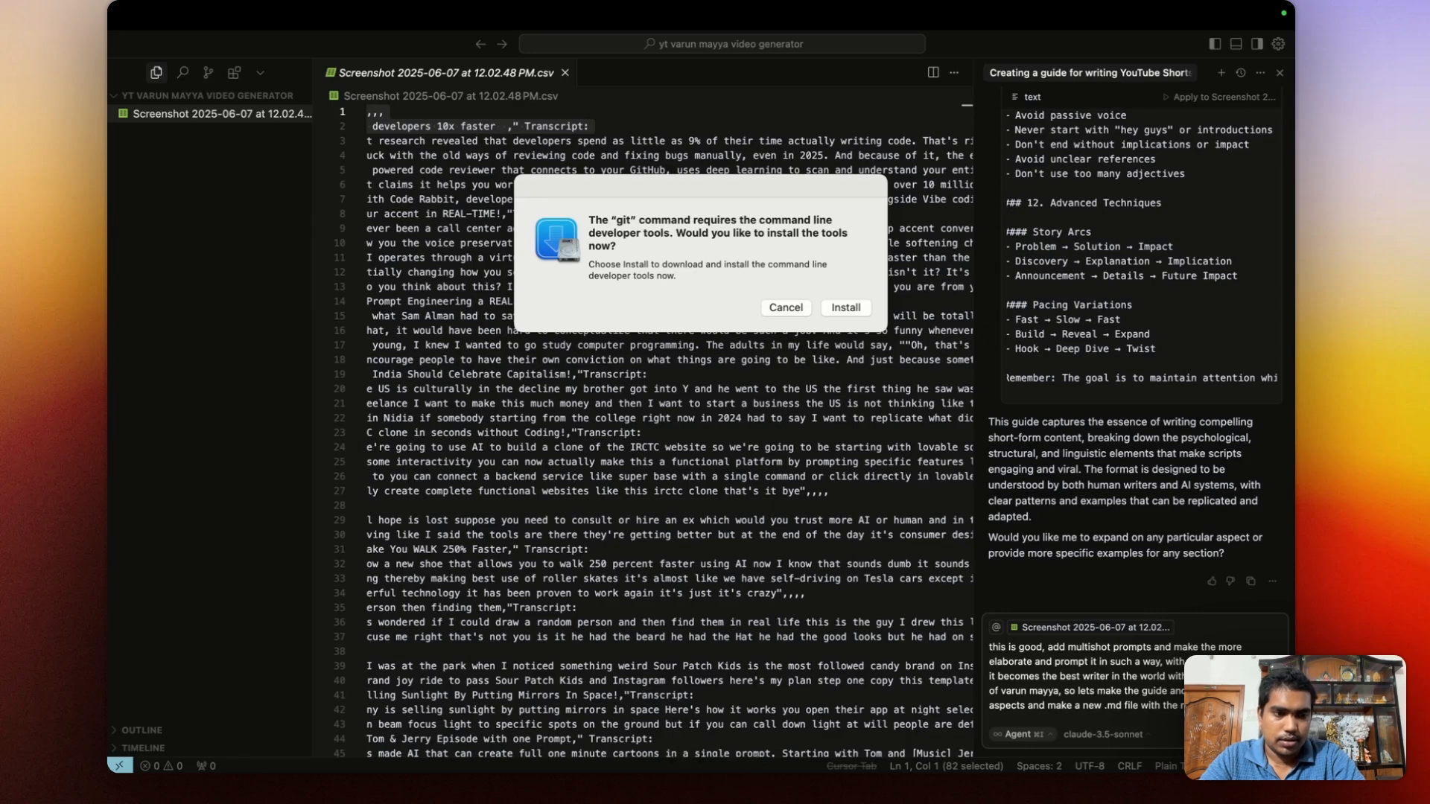
text(the best)
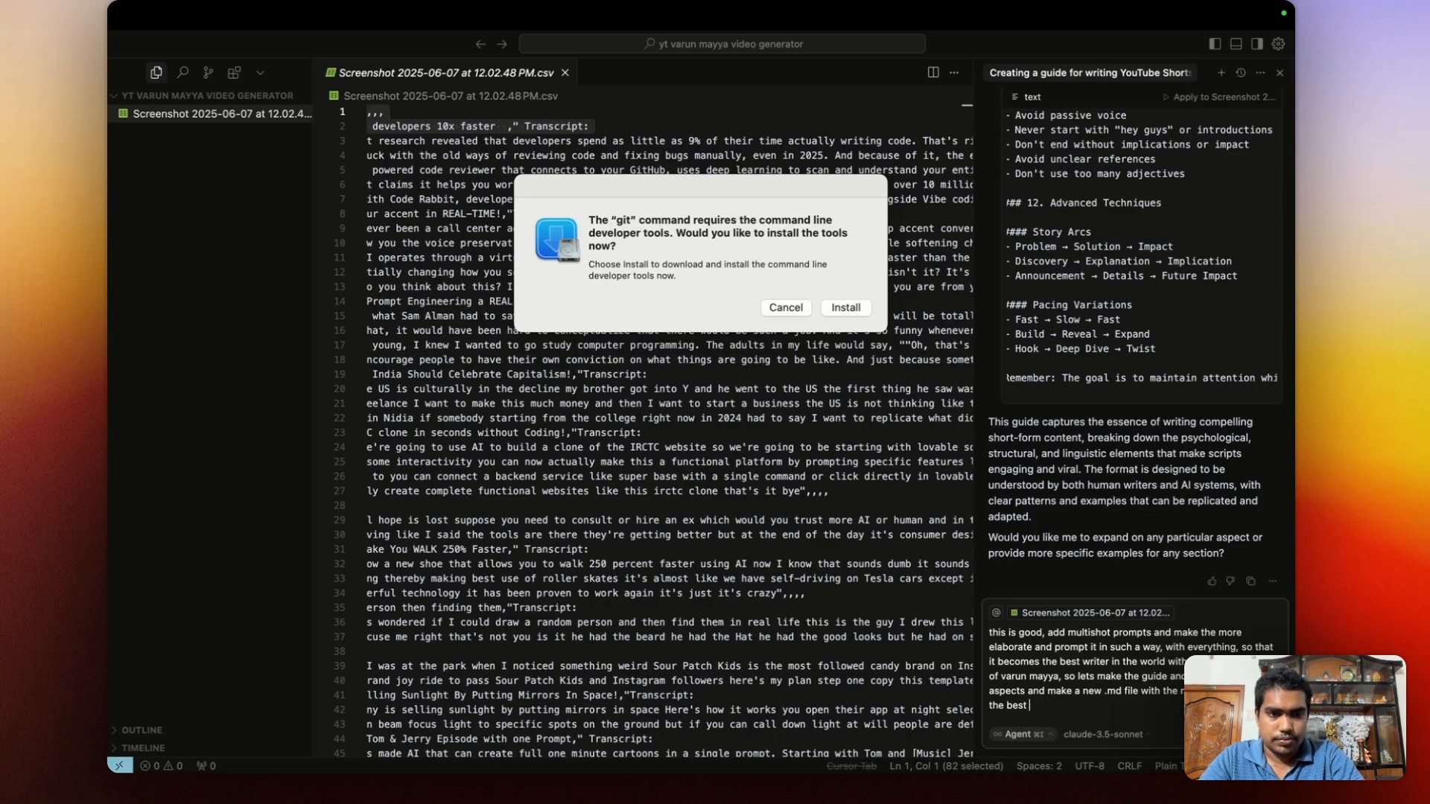
text(decon)
key(BackSpace)
key(BackSpace)
key(BackSpace)
key(BackSpace)
key(BackSpace)
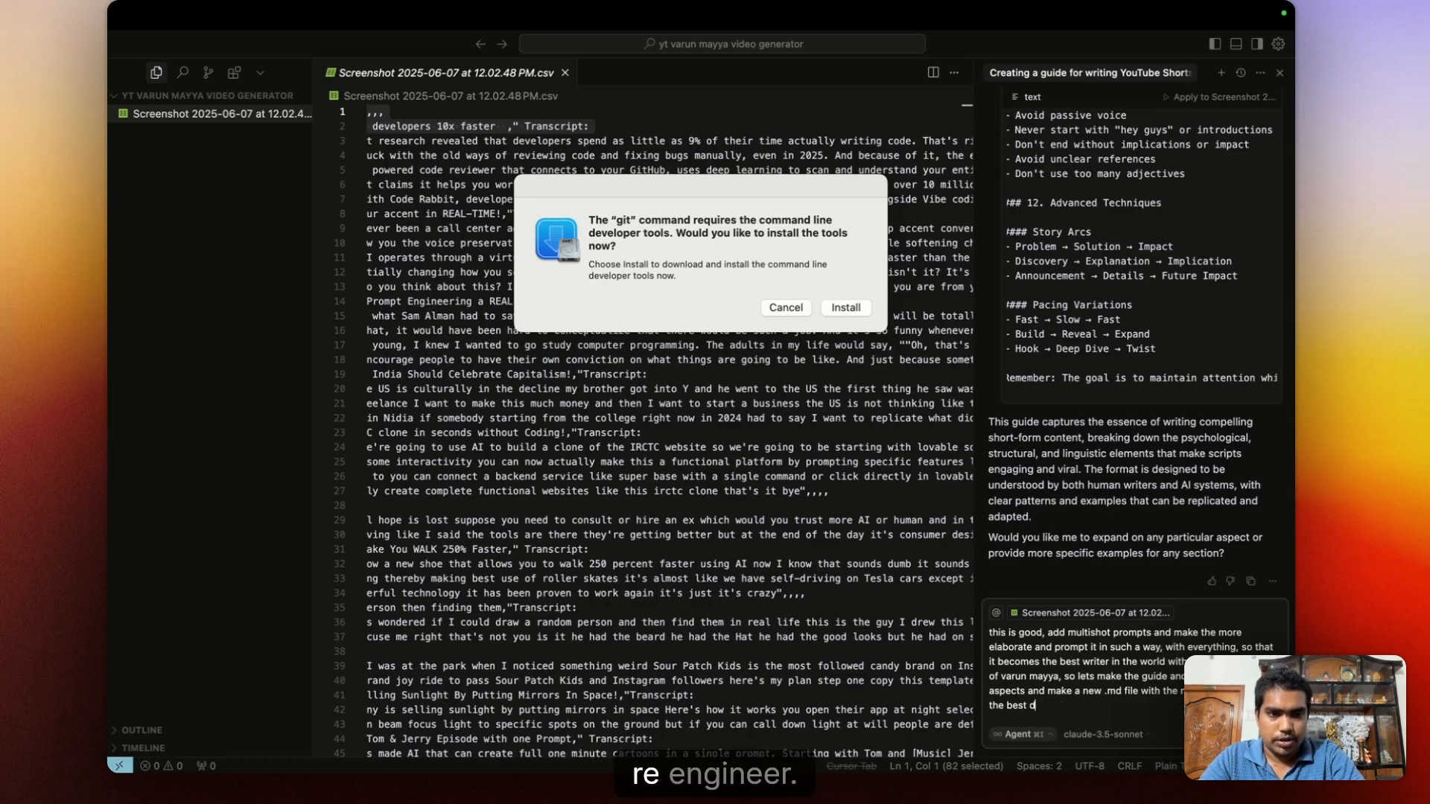
Complete the follow-up with "reengineer so that we can the best", ending in "the inputs you have", and send it.
text(reengineer)
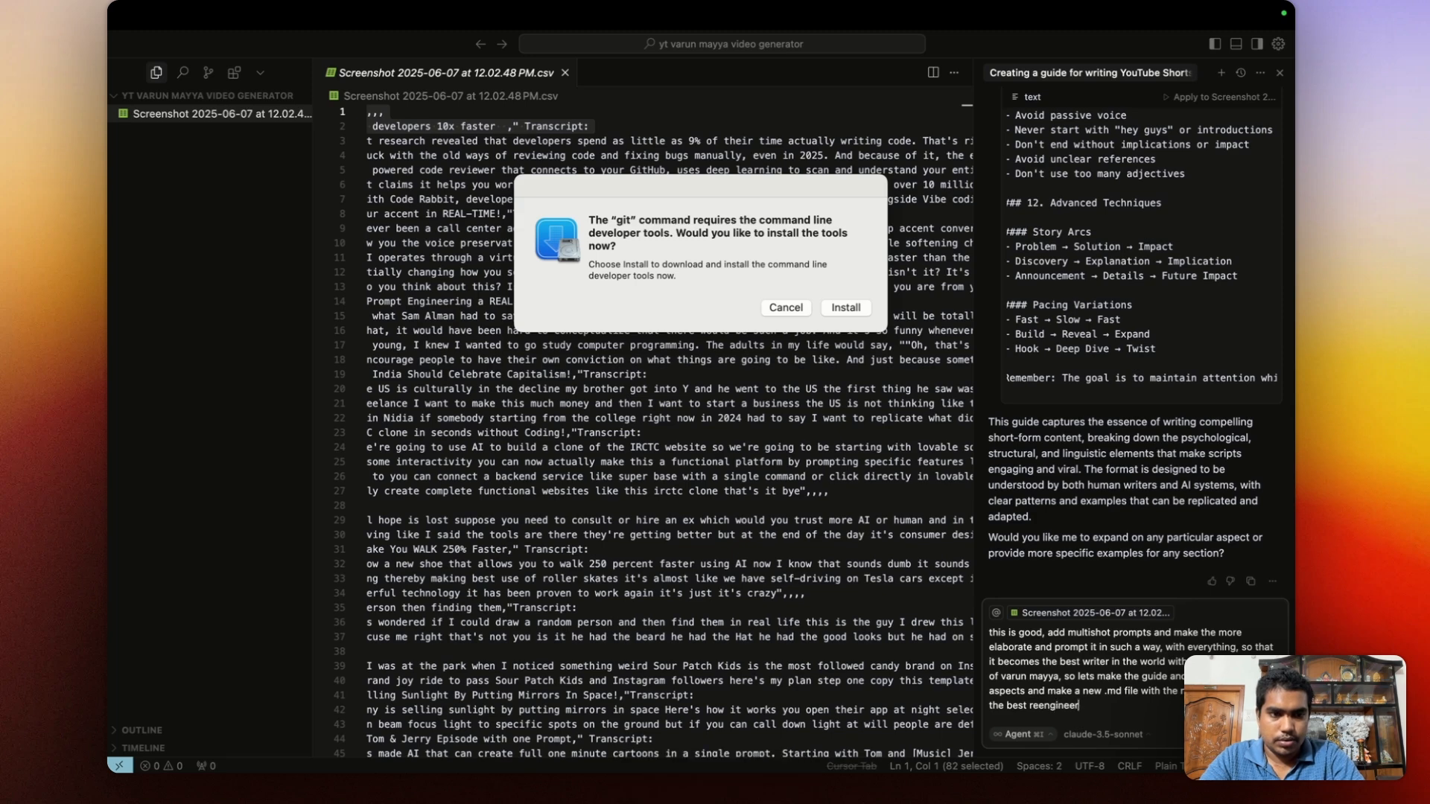
text( so that we can)
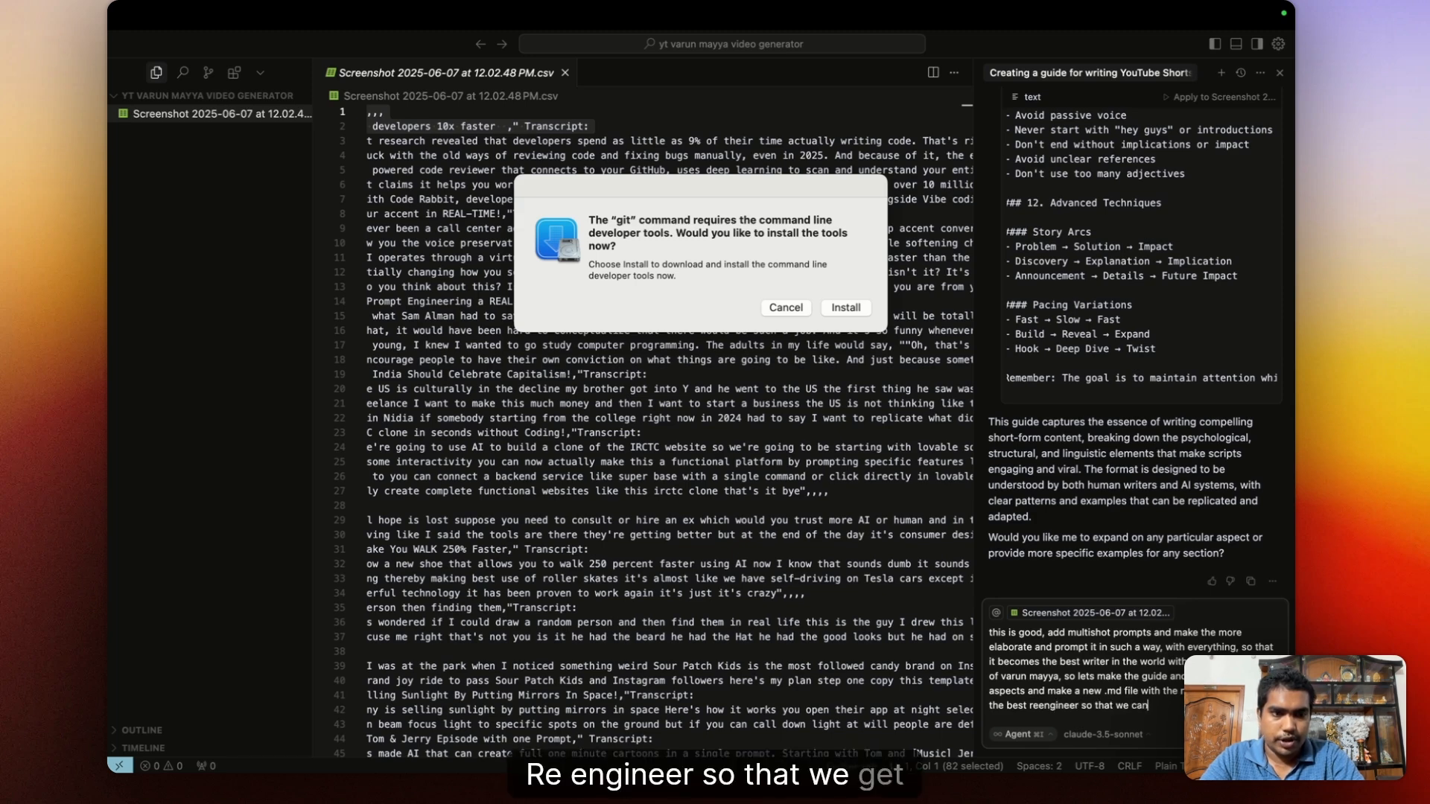
text( s)
text(he )
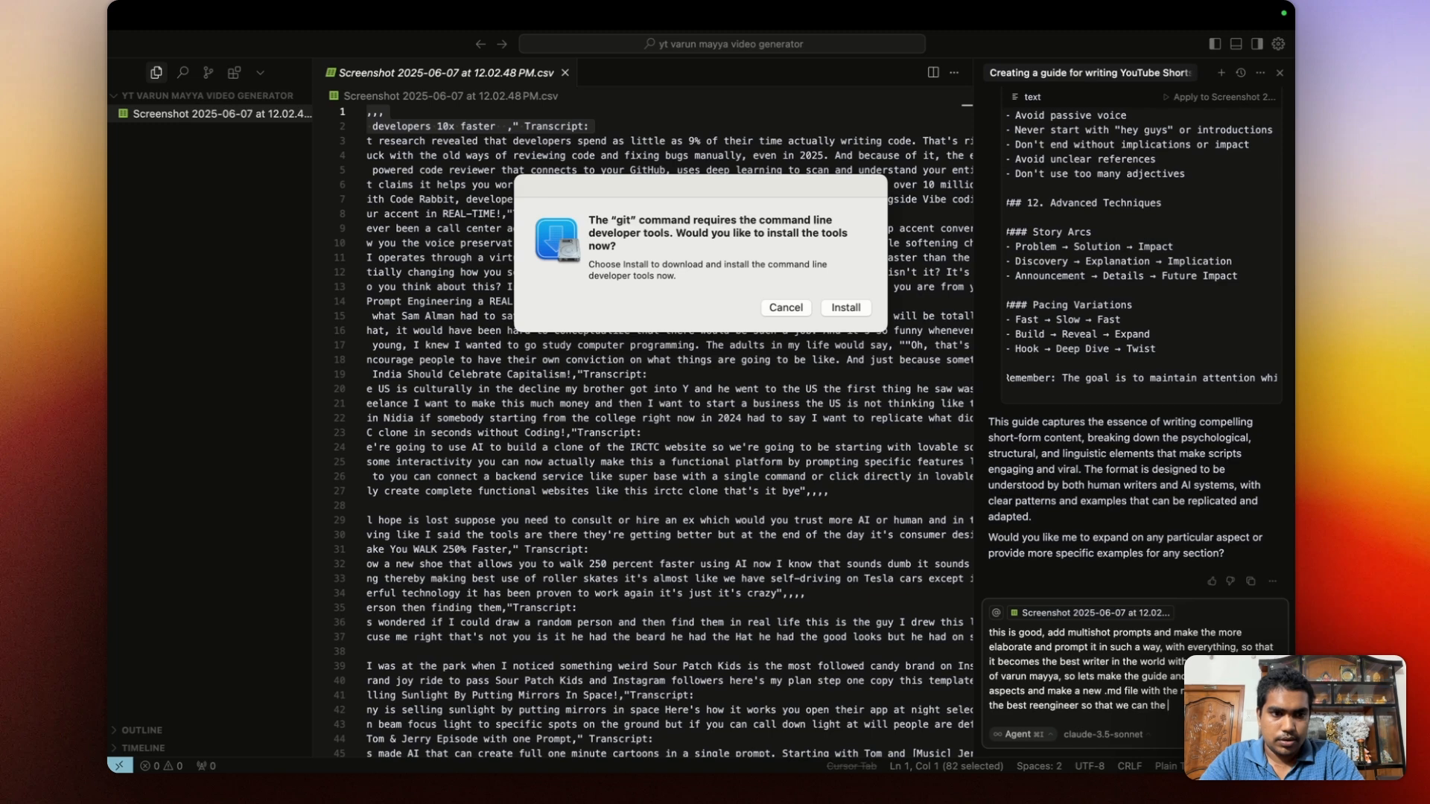
text(bes)
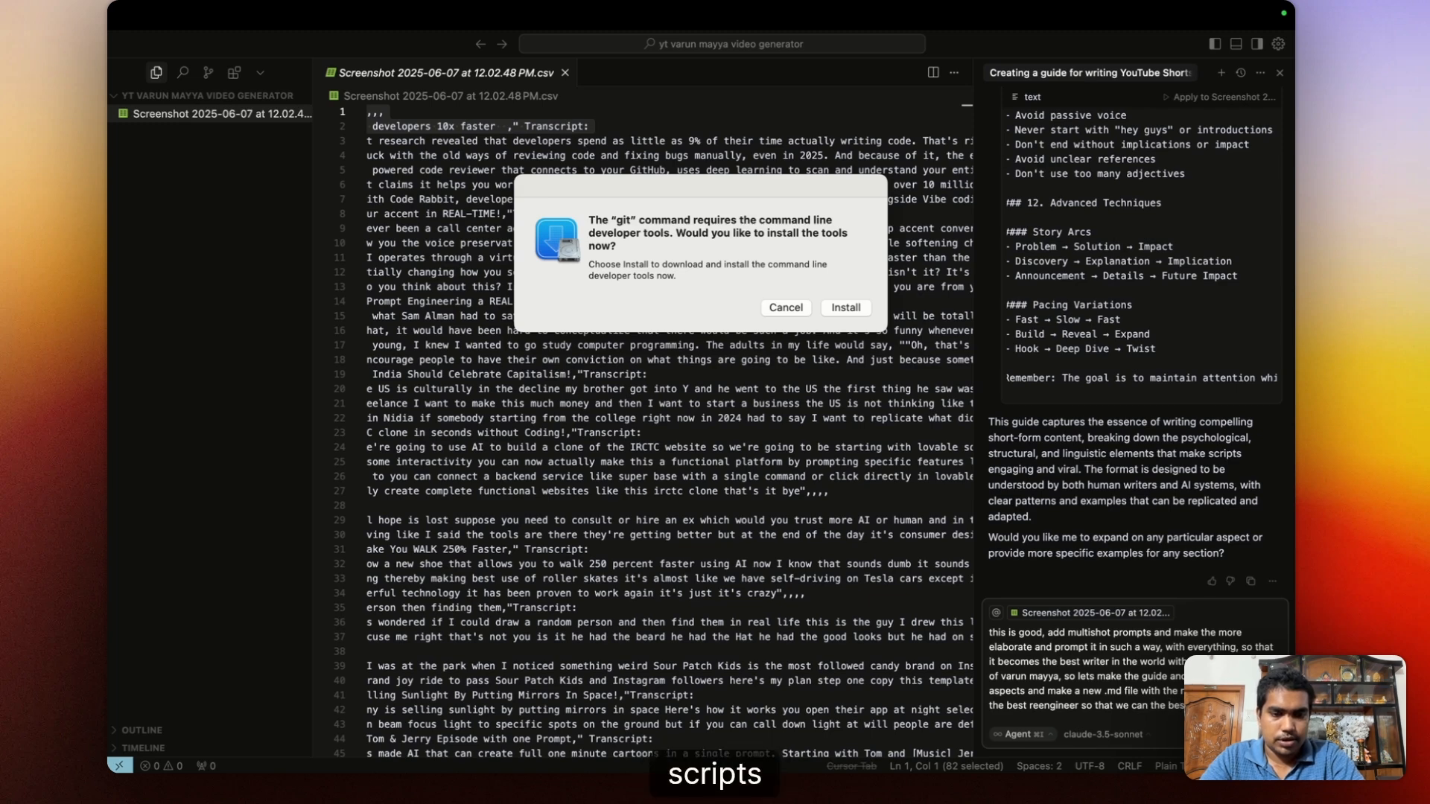
text(the )
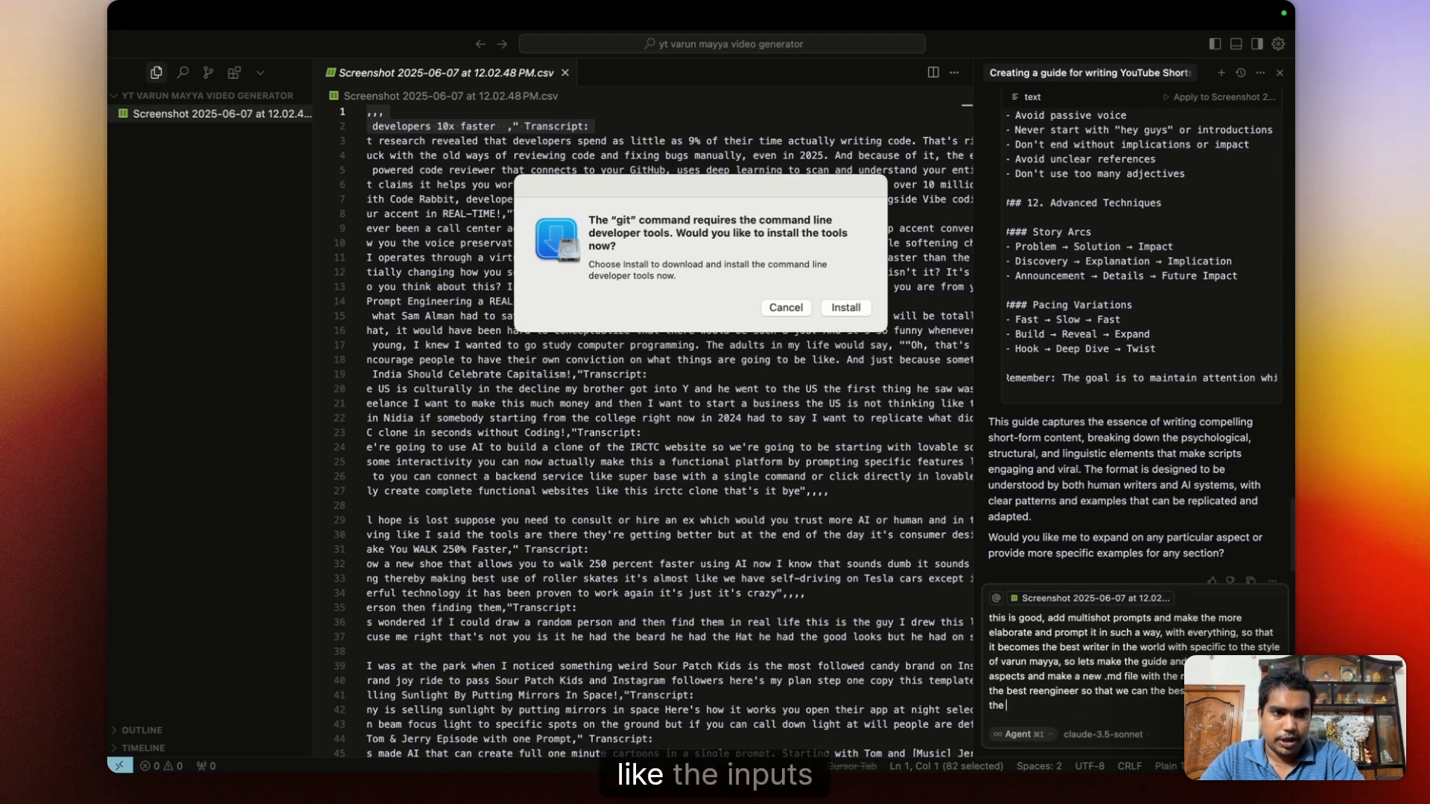
text(inputs you h)
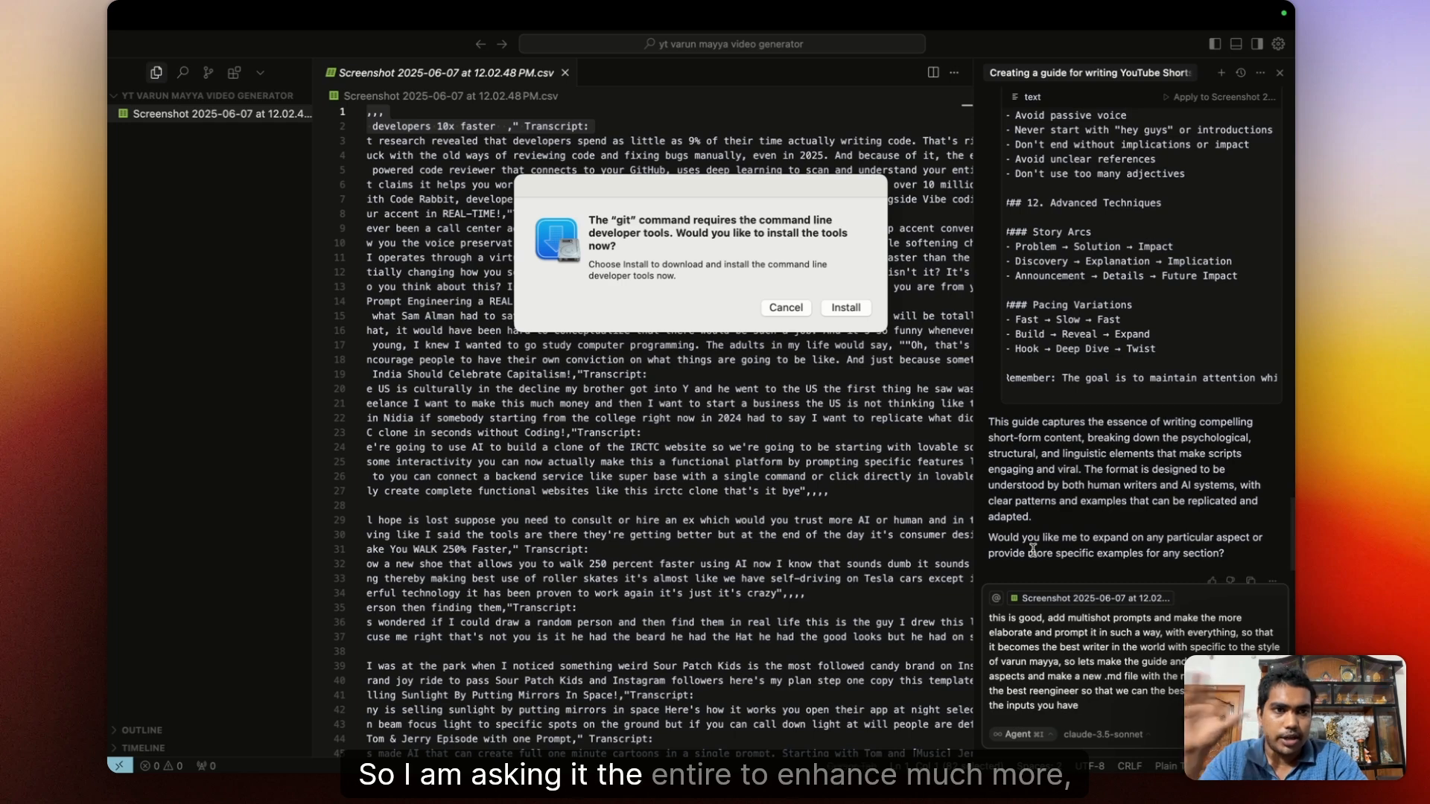
text(ave)
key(Return)
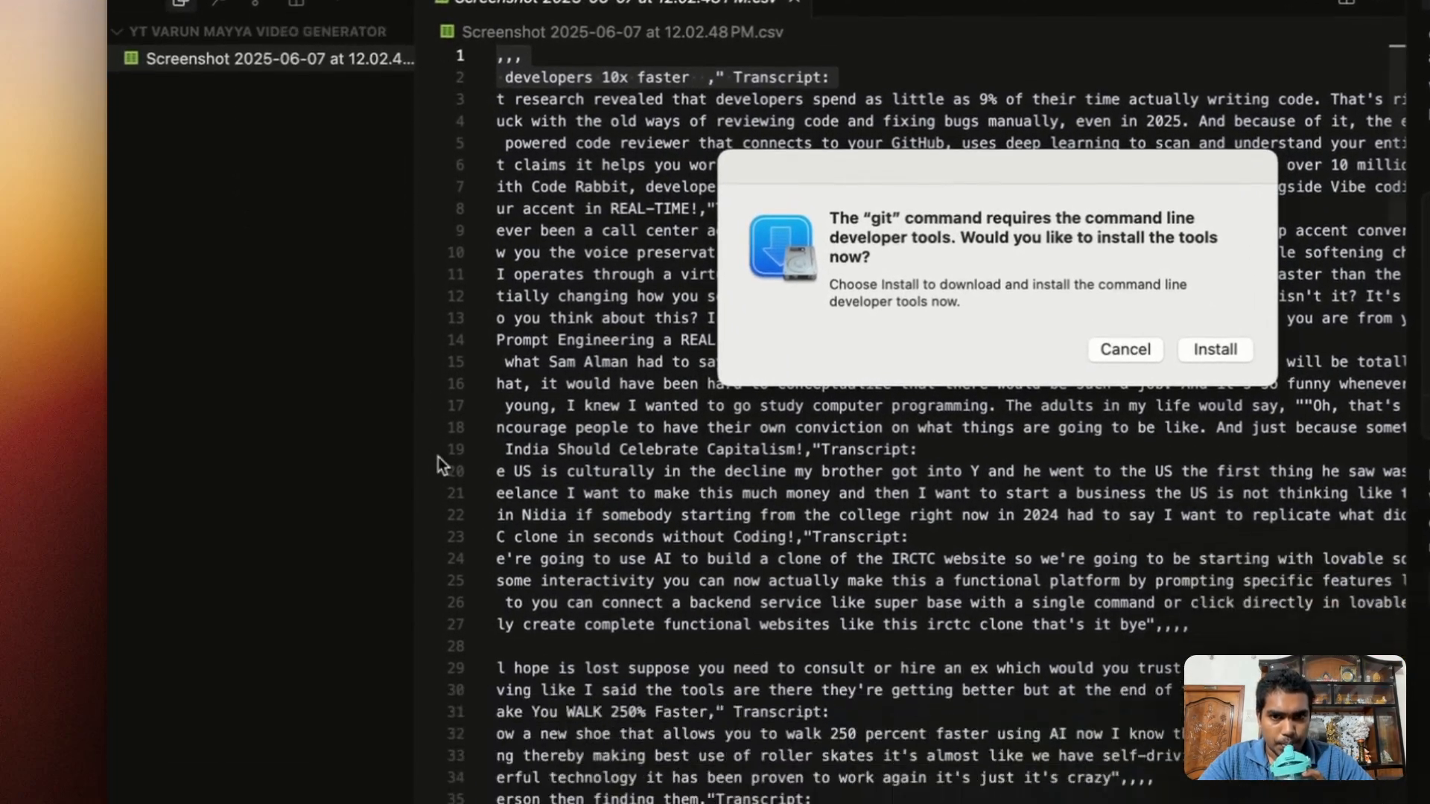
Expand the generated guide in the chat reply and review its sections and the summary of what it includes.
scroll(438, 458, down, 15)
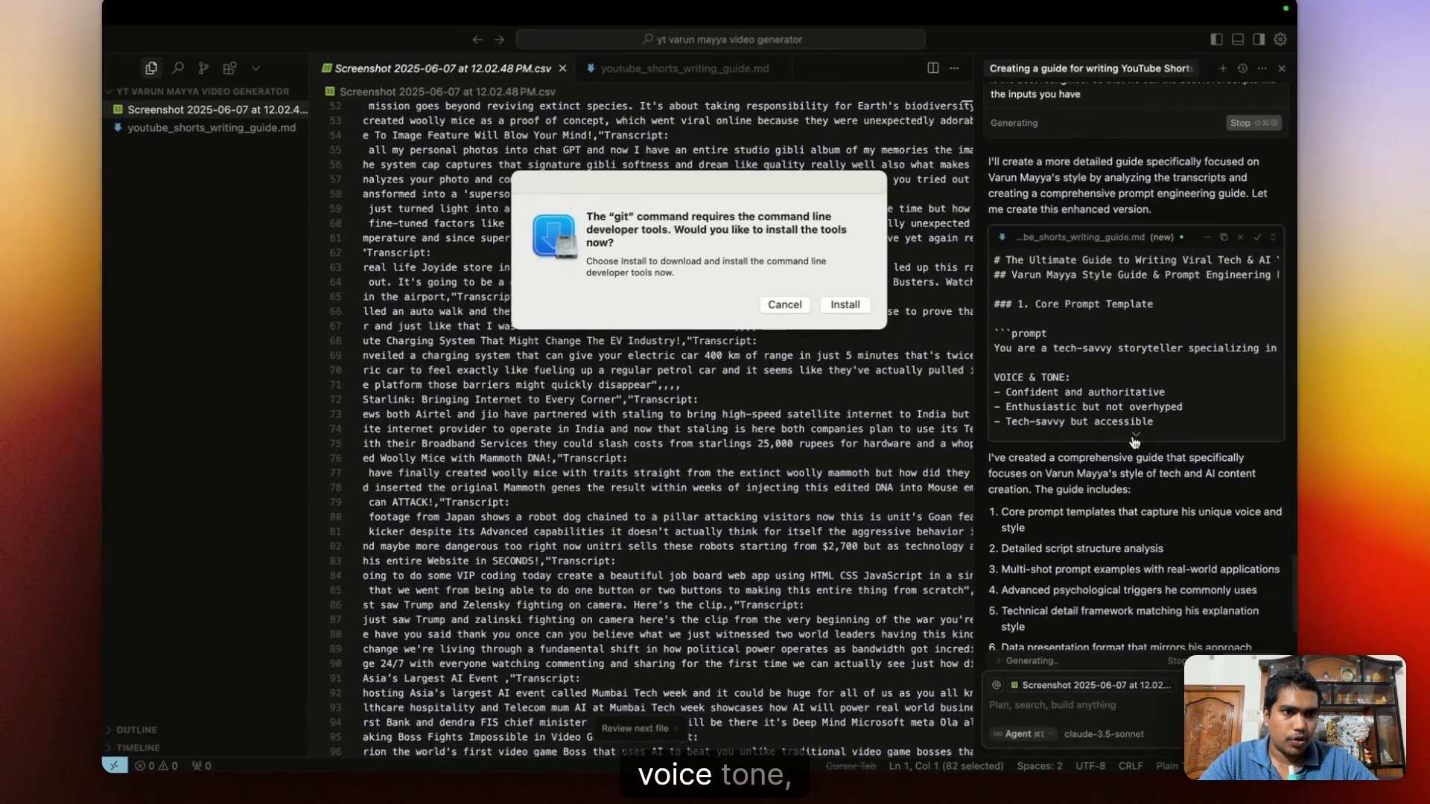
click(1135, 436)
scroll(1134, 440, down, 3)
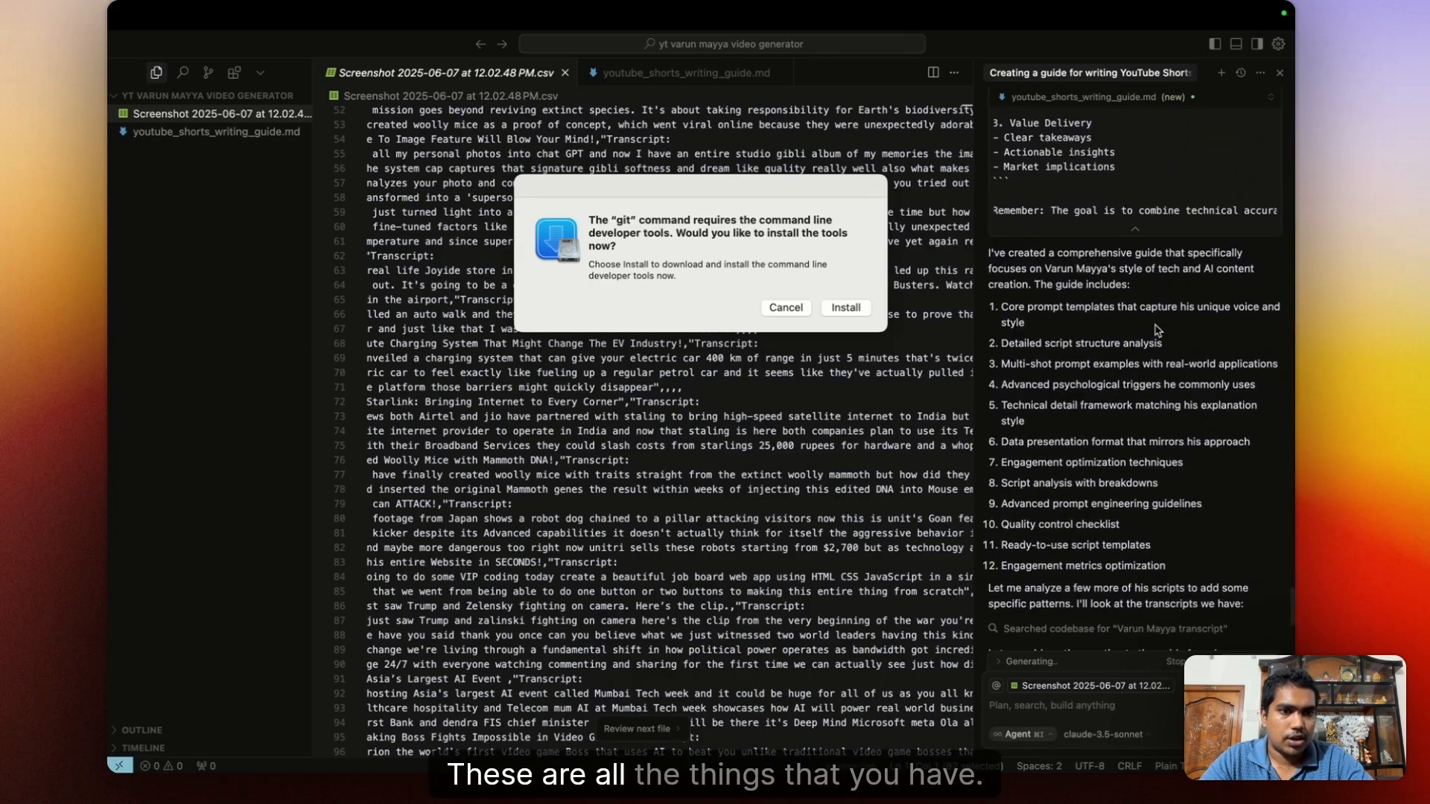
scroll(1157, 328, up, 5)
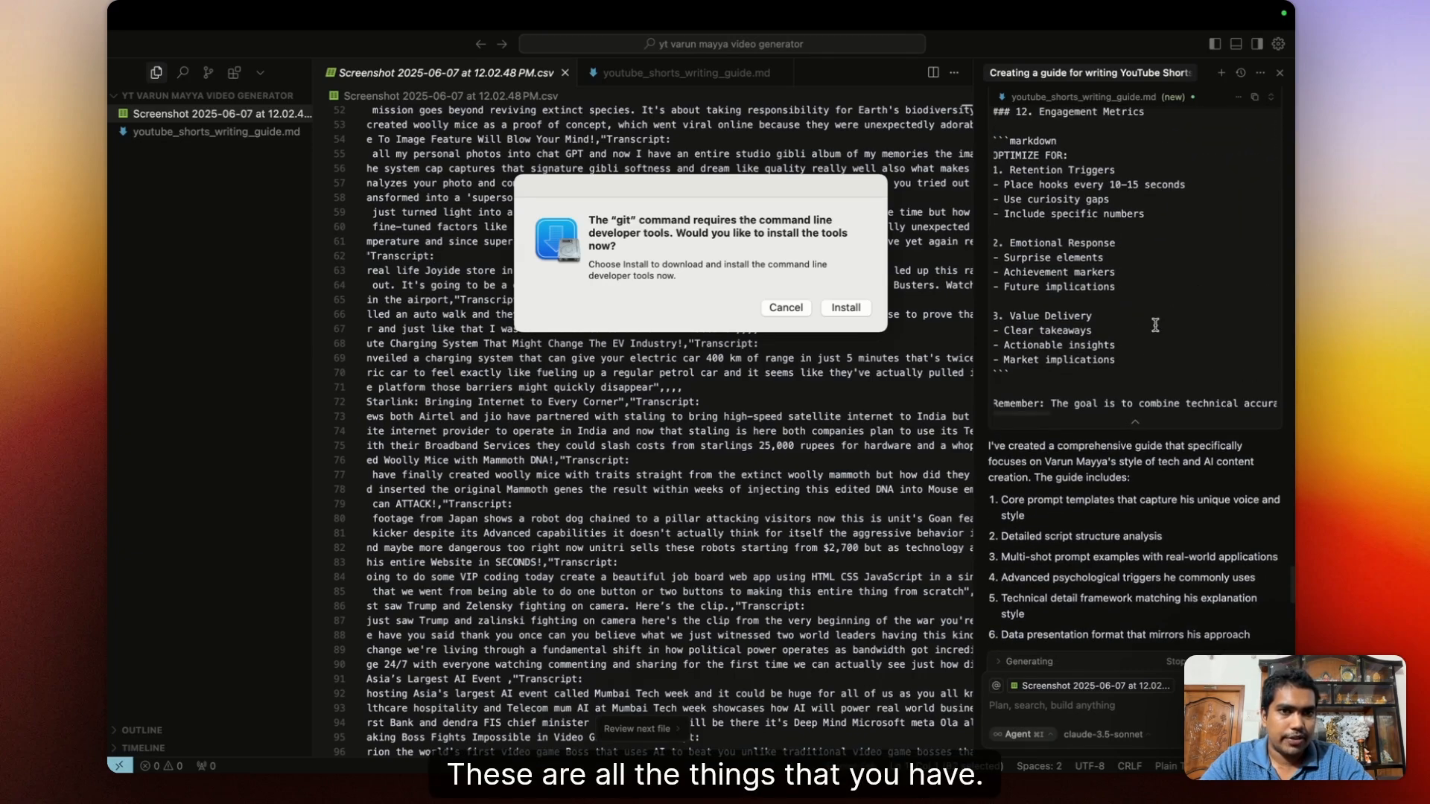
Open youtube_shorts_writing_guide.md and review the full generated guide from its core prompt template to its end.
click(149, 134)
scroll(492, 438, down, 20)
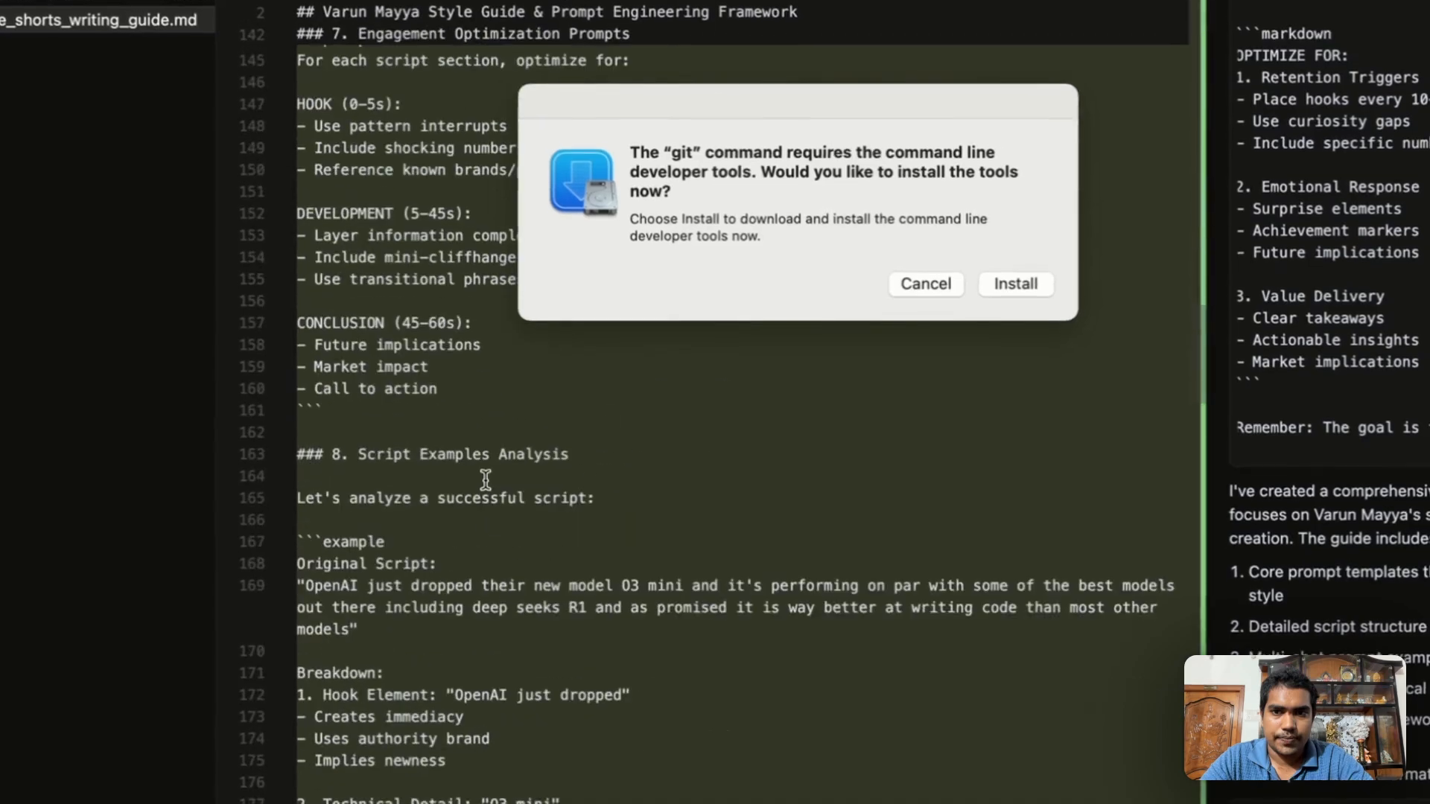
scroll(486, 479, down, 20)
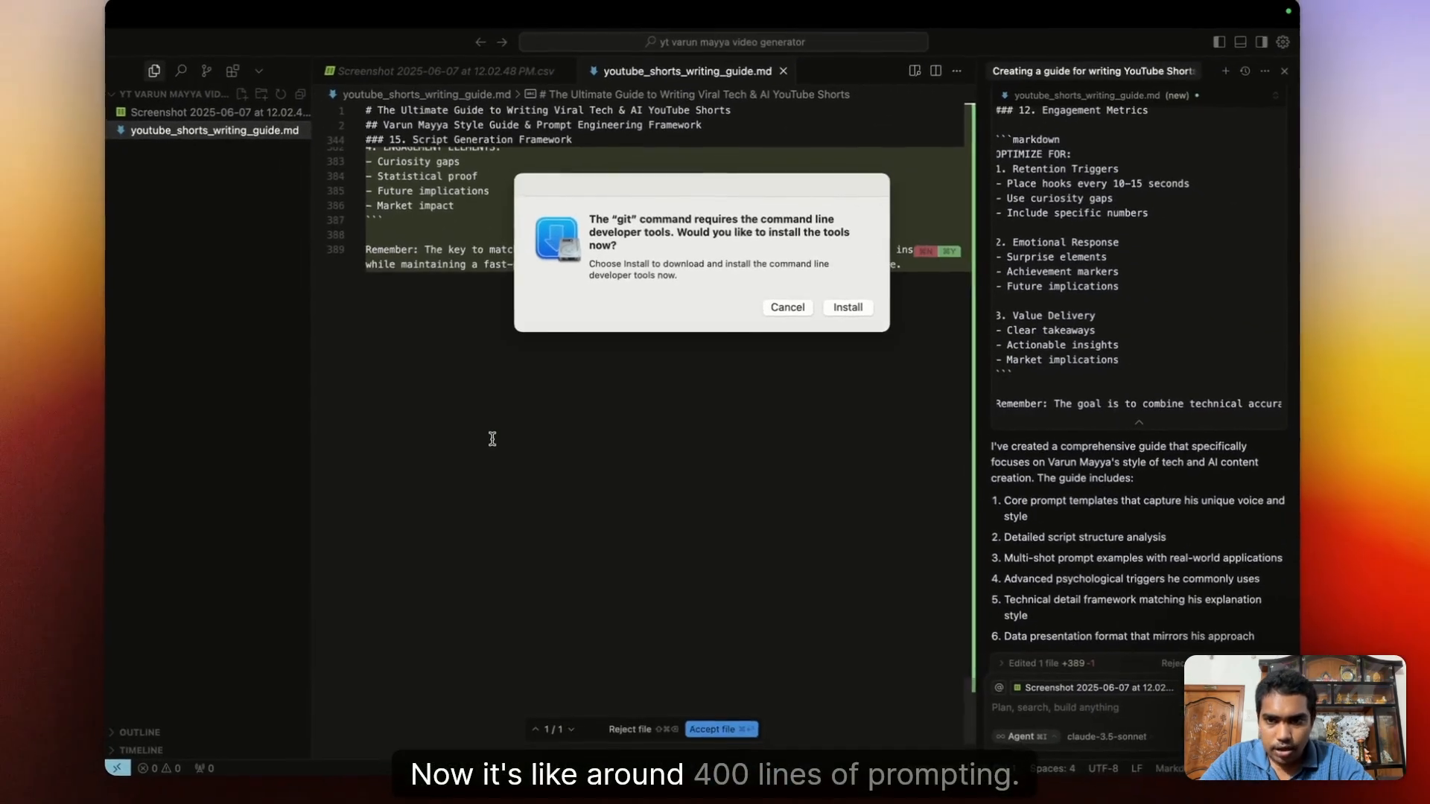
scroll(492, 438, up, 20)
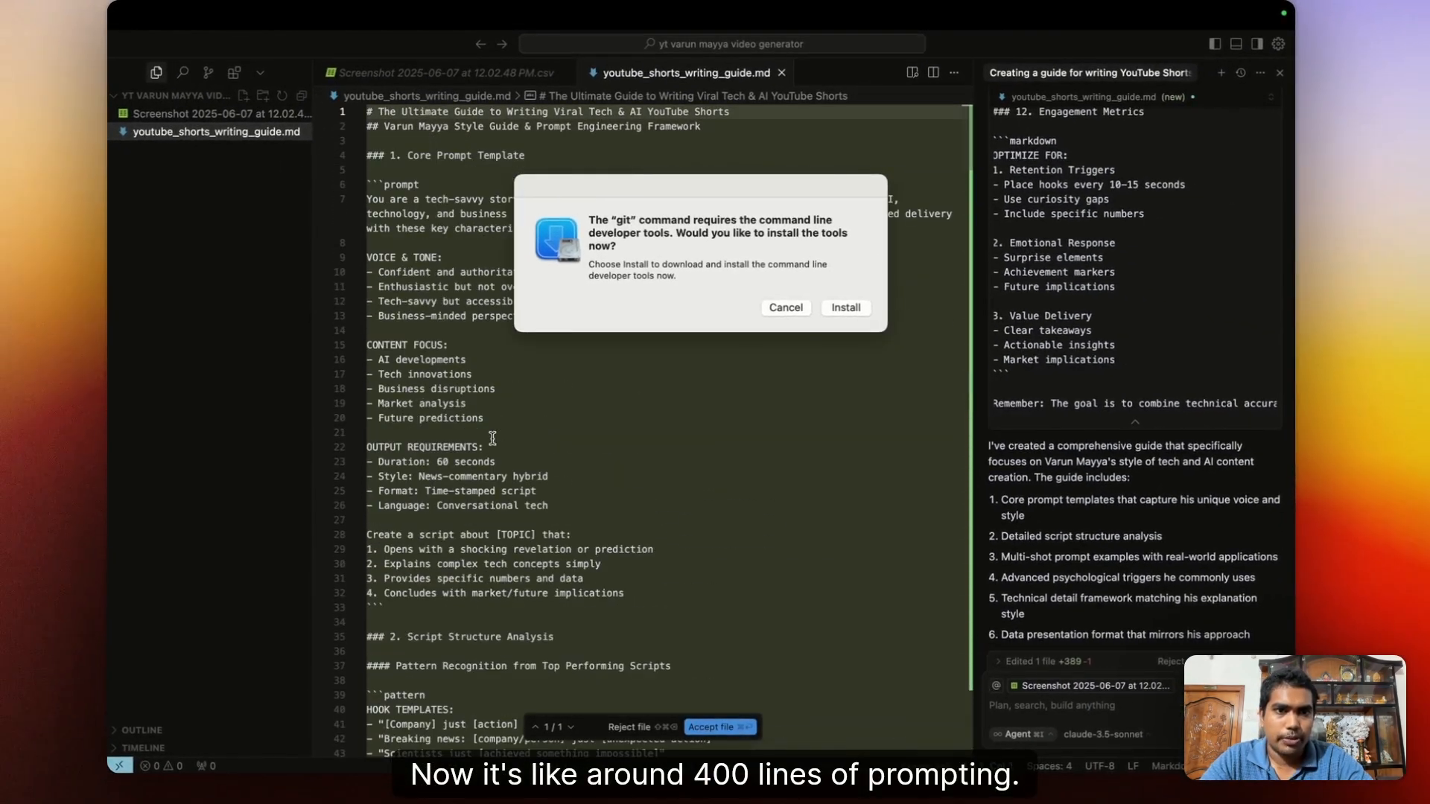
scroll(1092, 422, up, 15)
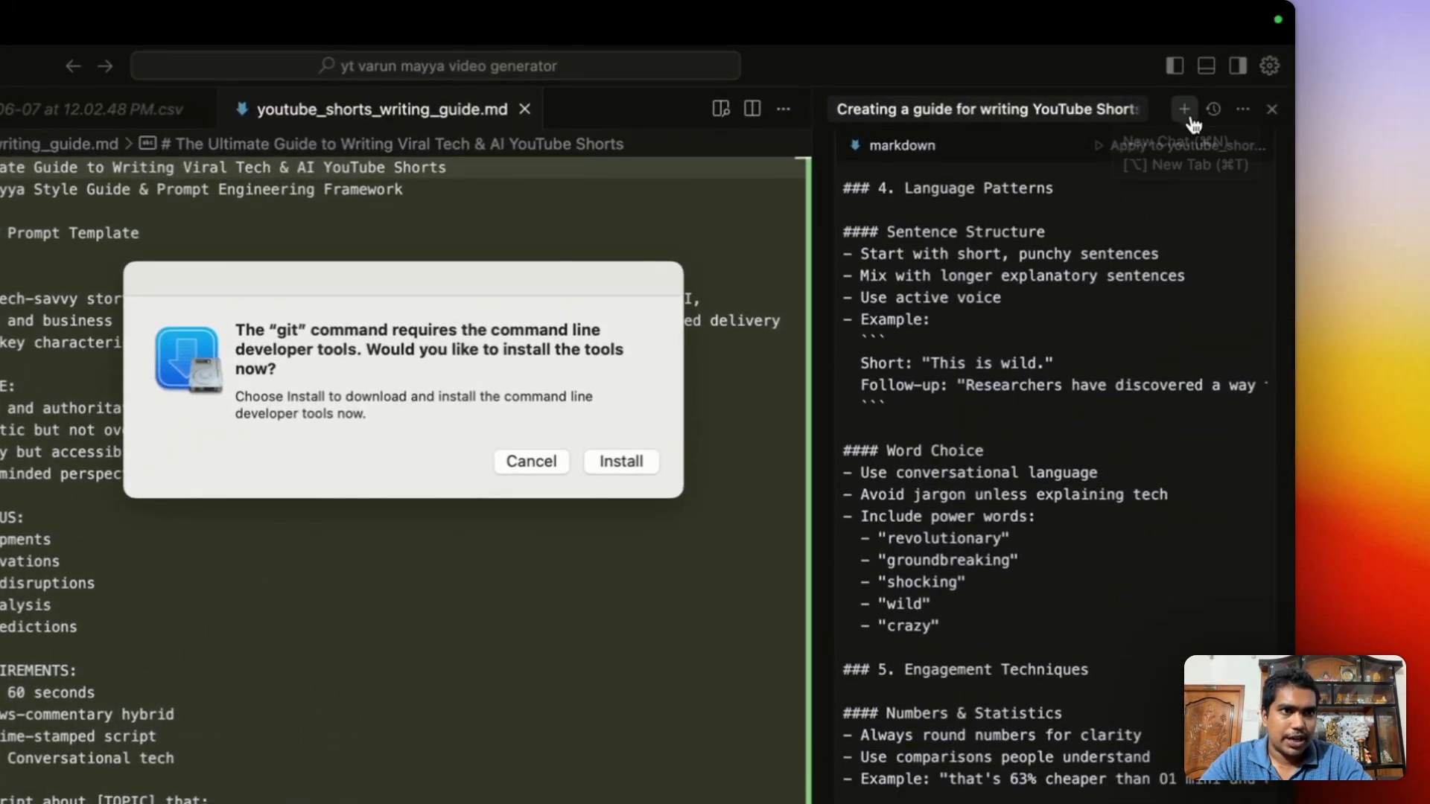
Start a new chat and add the transcripts CSV as context alongside youtube_shorts_writing_guide.md.
click(1184, 110)
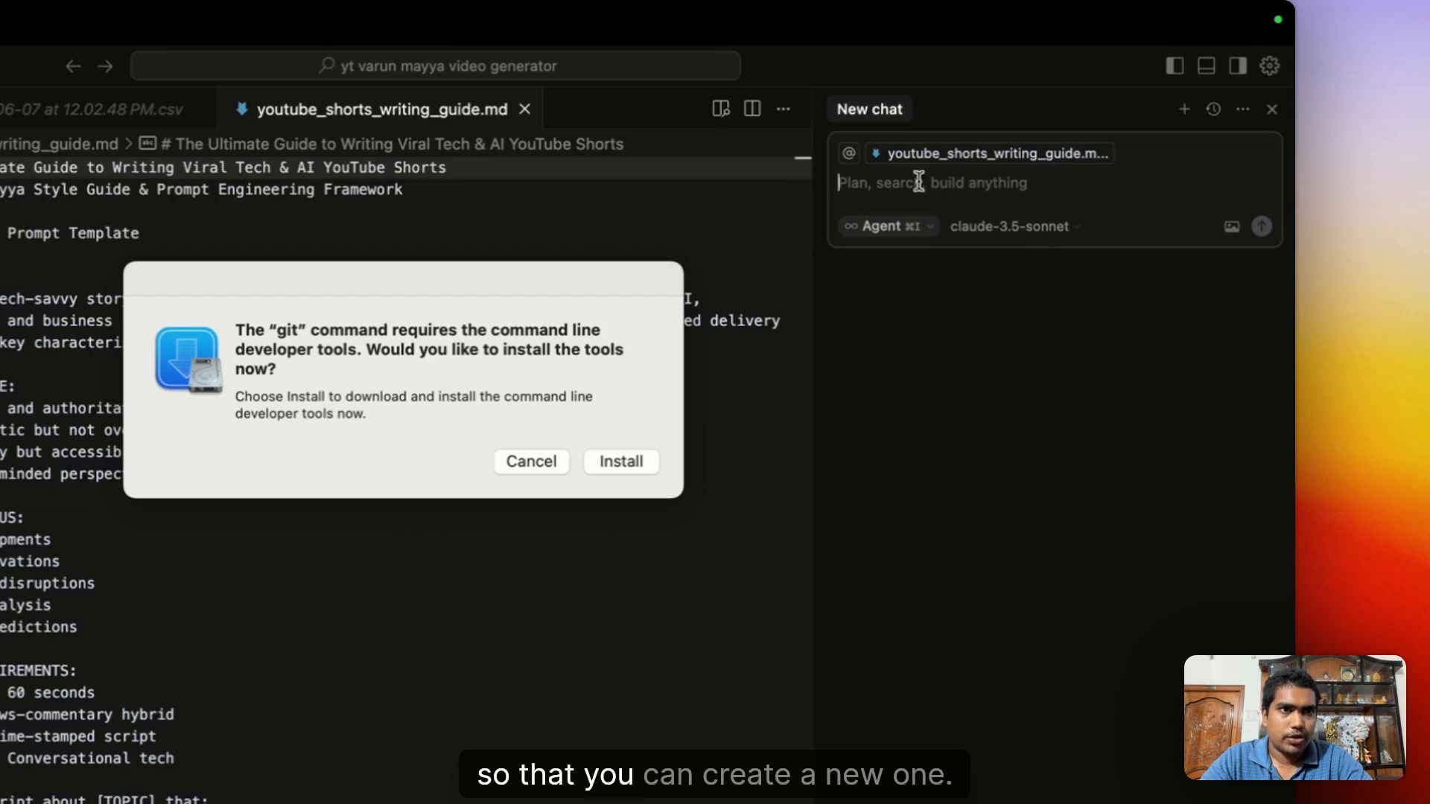
click(849, 153)
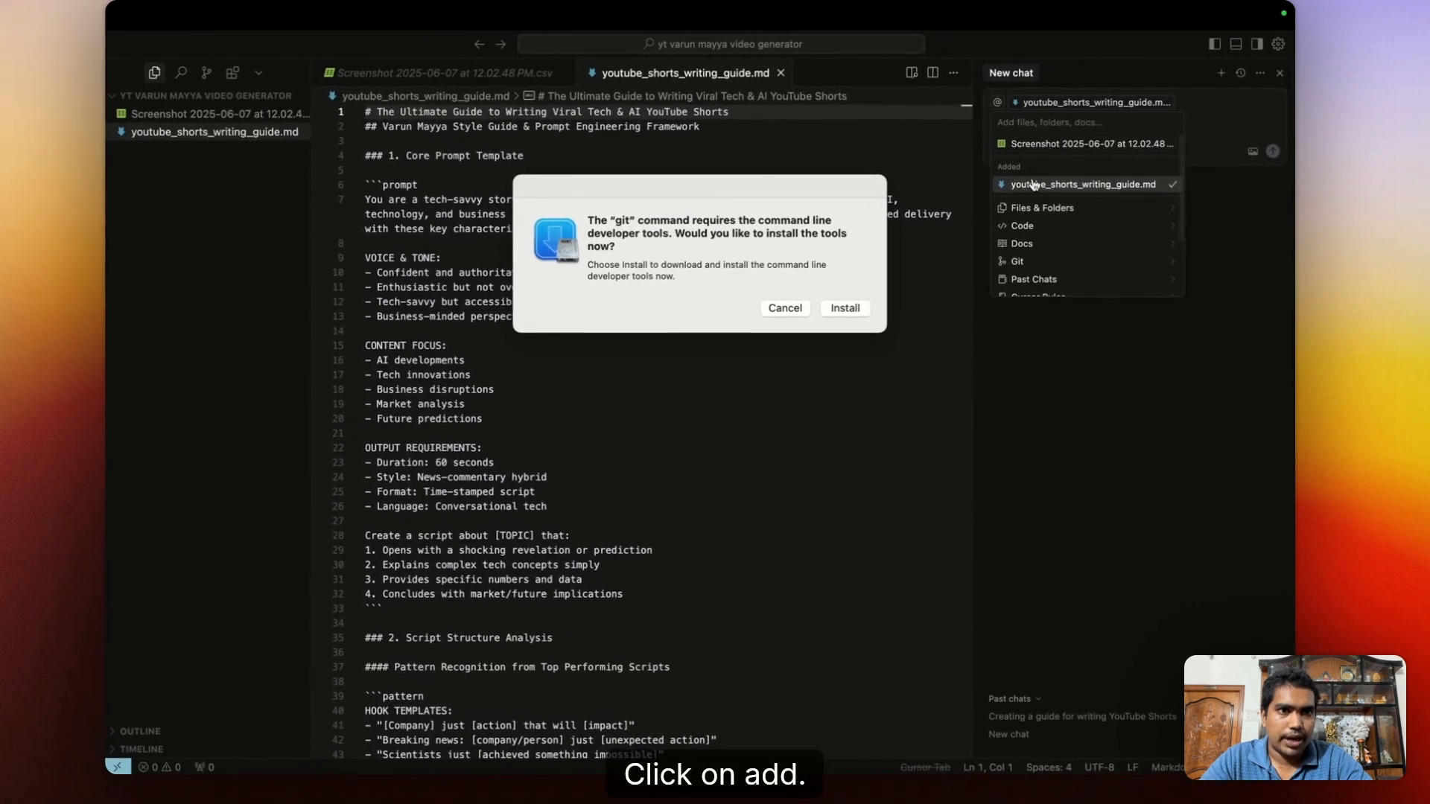
click(1240, 113)
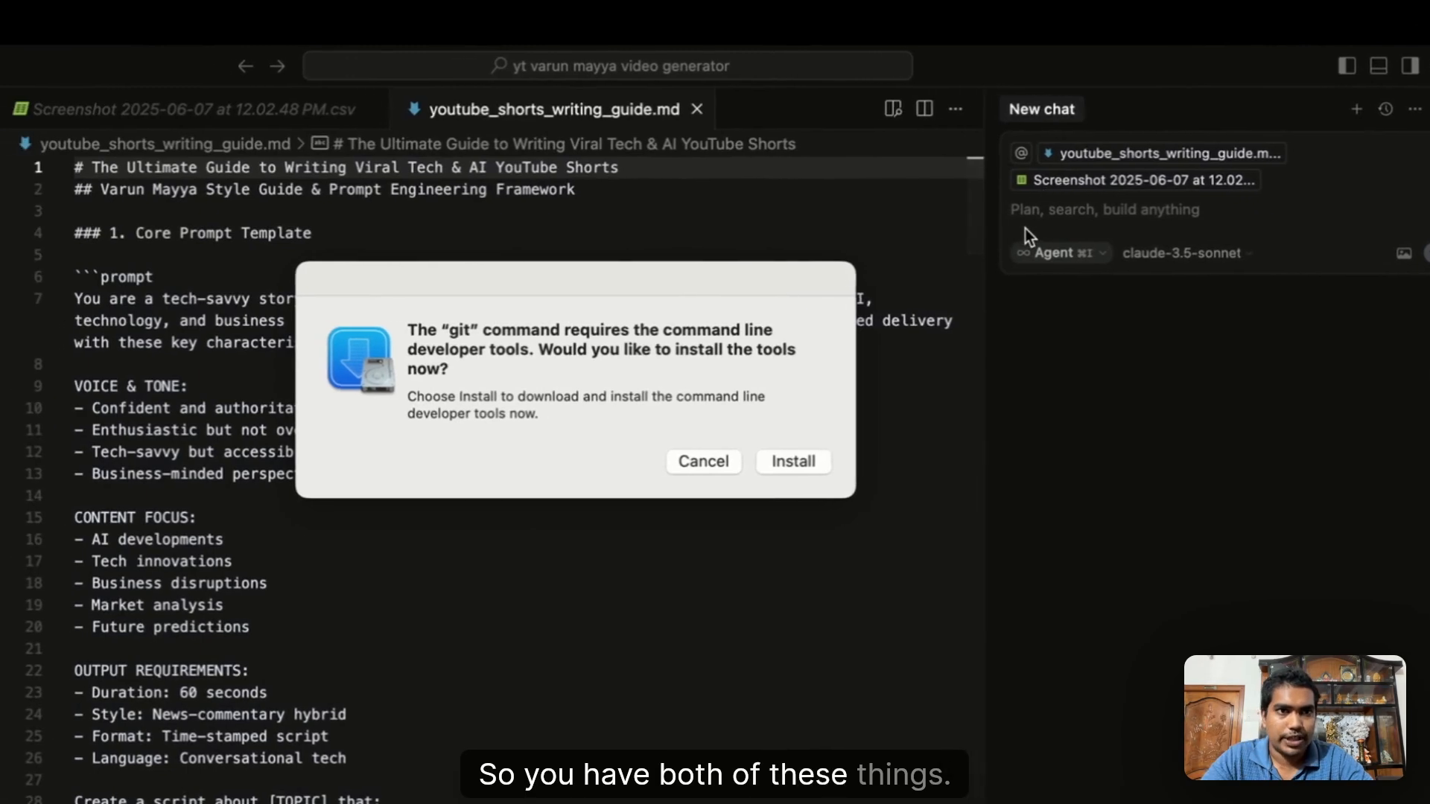
Switch the new chat to Ask mode and begin the message with "make a post", checking the guide's prompts.
click(1039, 212)
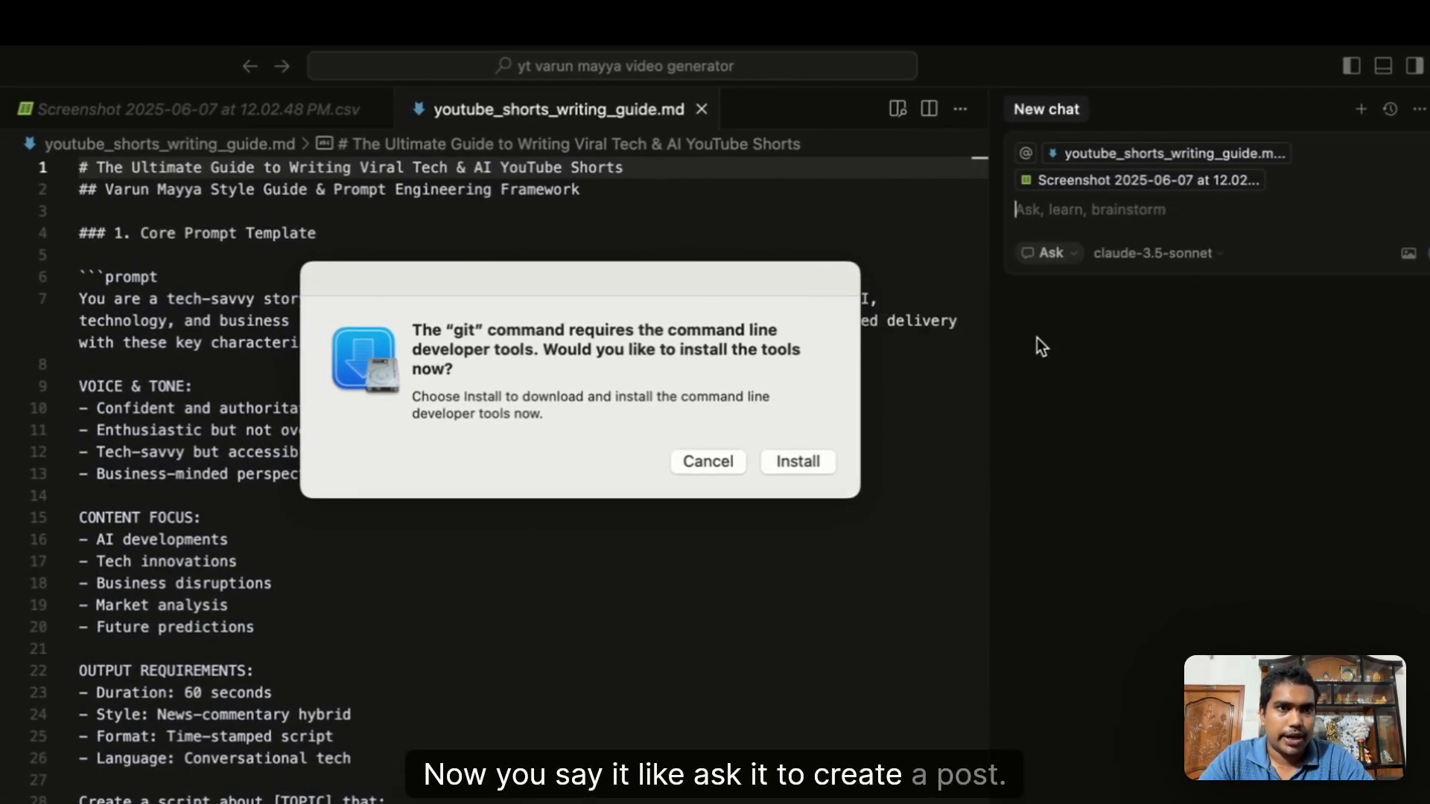
text(make a post al)
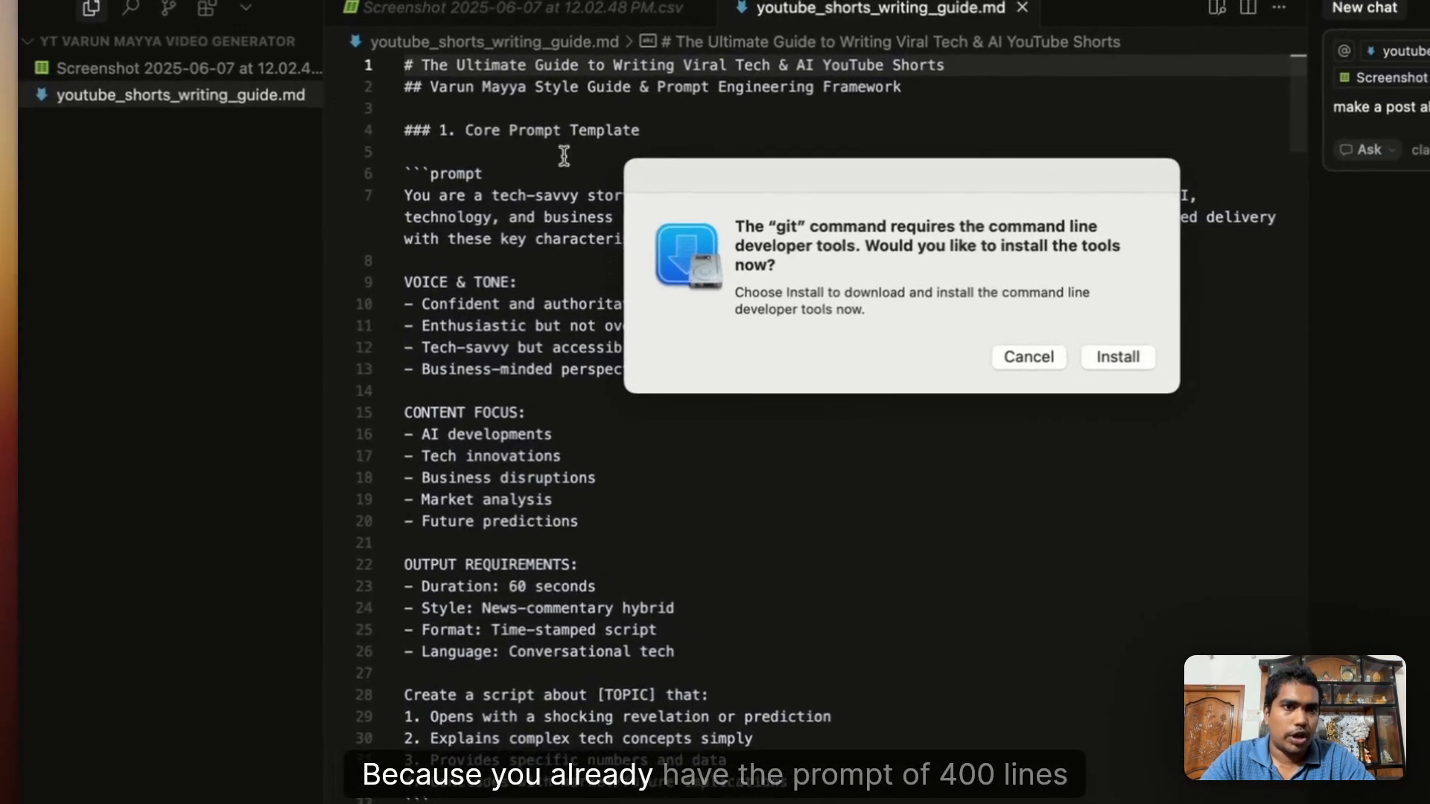
scroll(337, 422, down, 20)
scroll(280, 531, down, 15)
scroll(280, 530, up, 20)
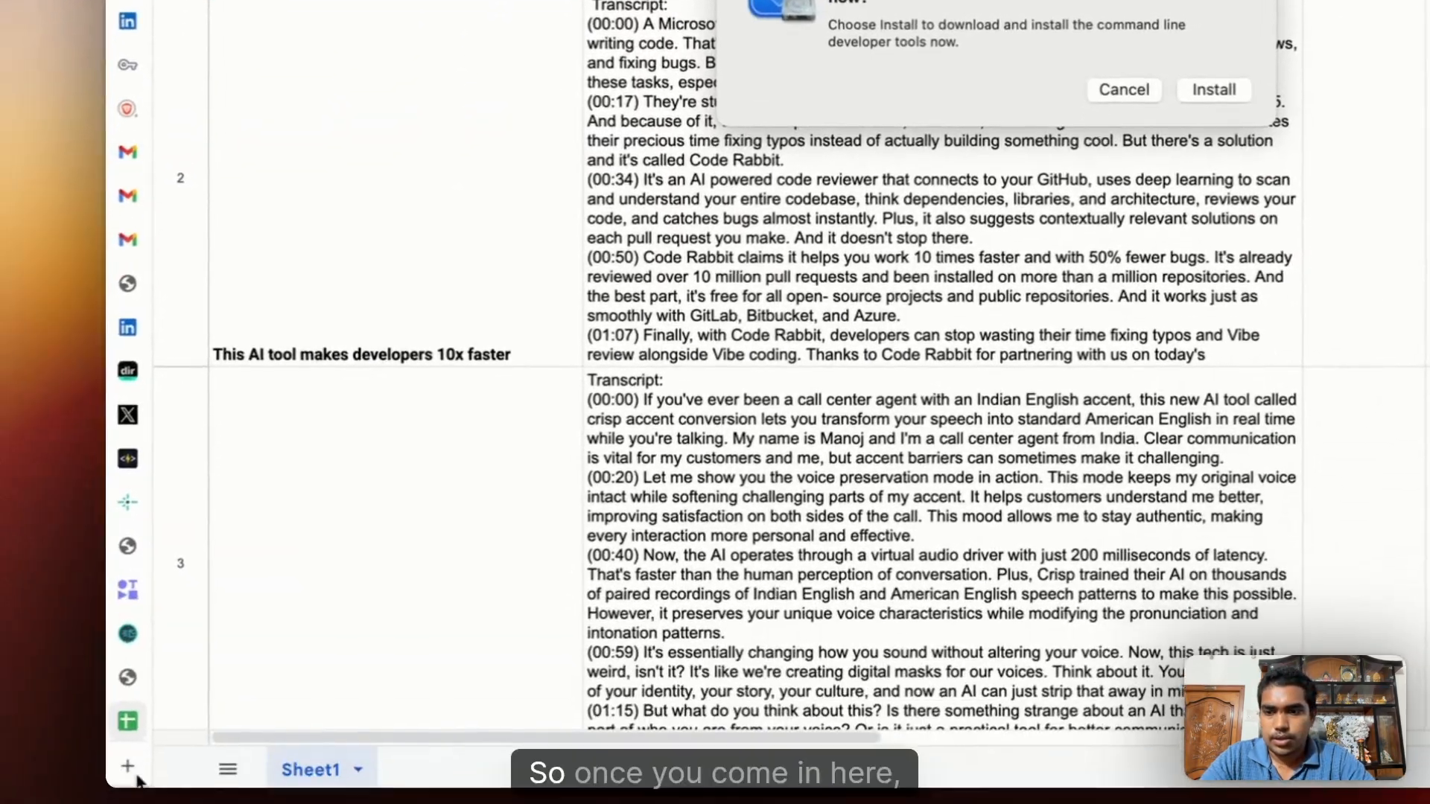
Switch to the browser, load perplexity.ai in a new tab and go to its Discover page.
click(136, 780)
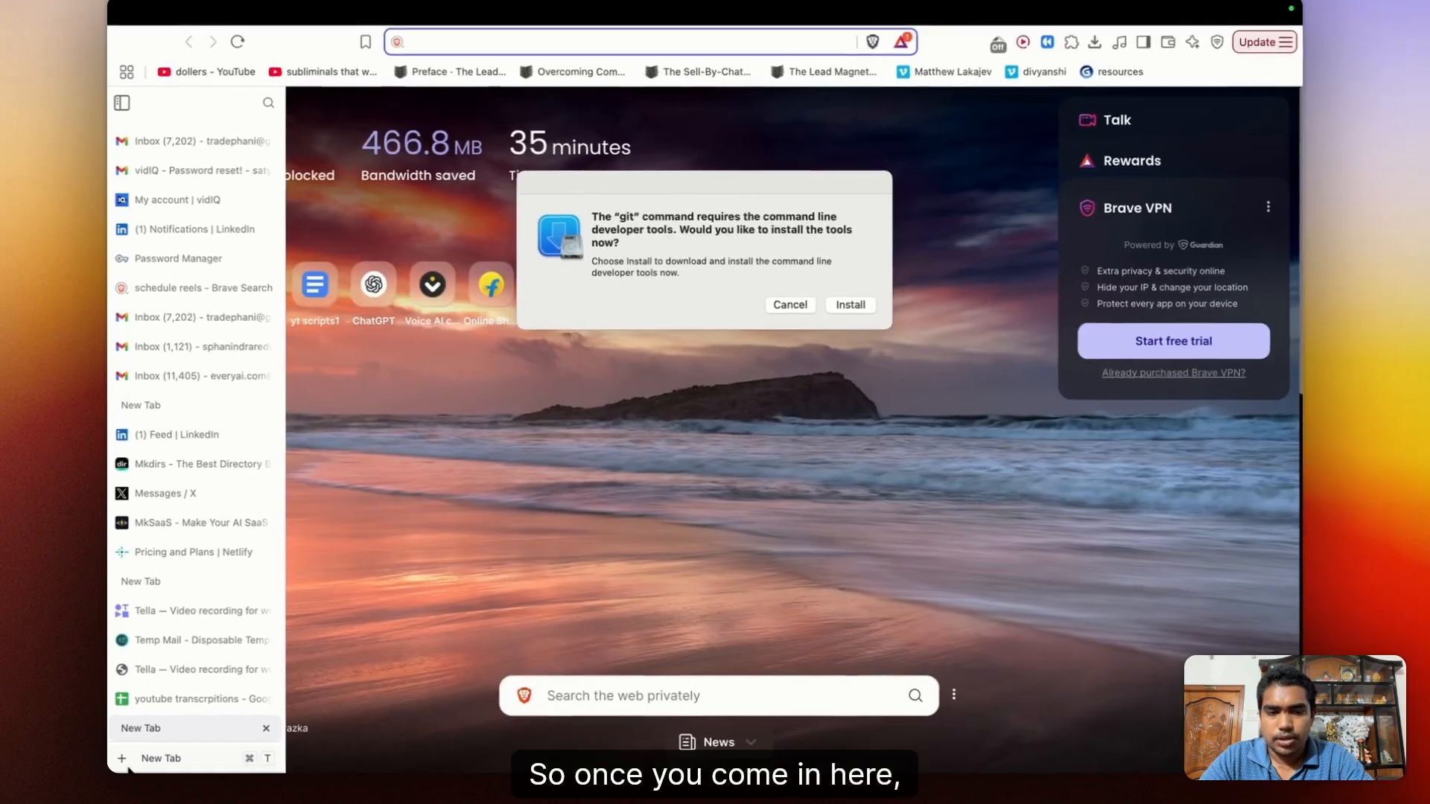
text(perplexity.ai)
key(Return)
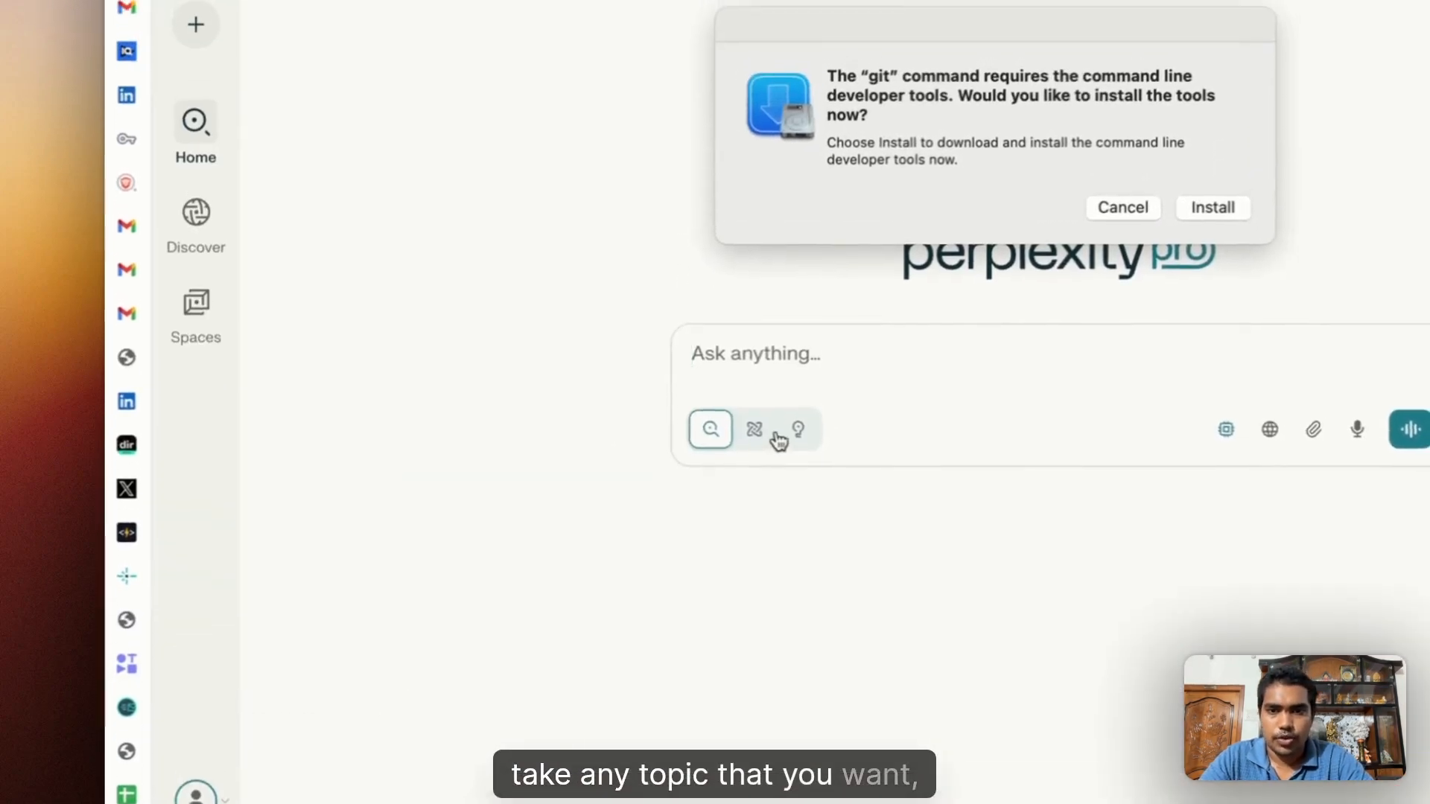
click(208, 199)
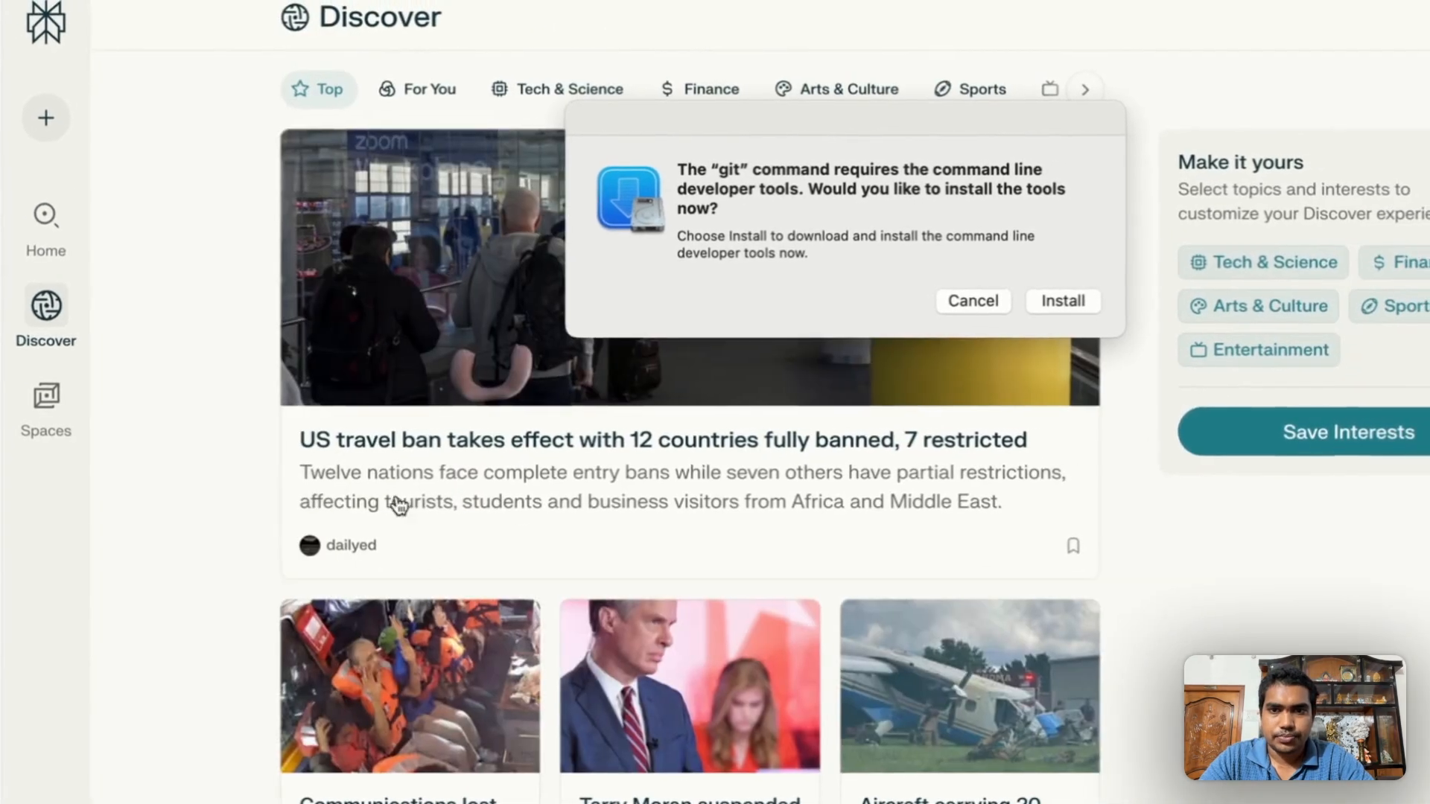
Browse the Discover feed for a tech topic and open the article "AI finds Dead Sea Scrolls decades older than thought".
scroll(595, 567, down, 4)
scroll(441, 582, down, 6)
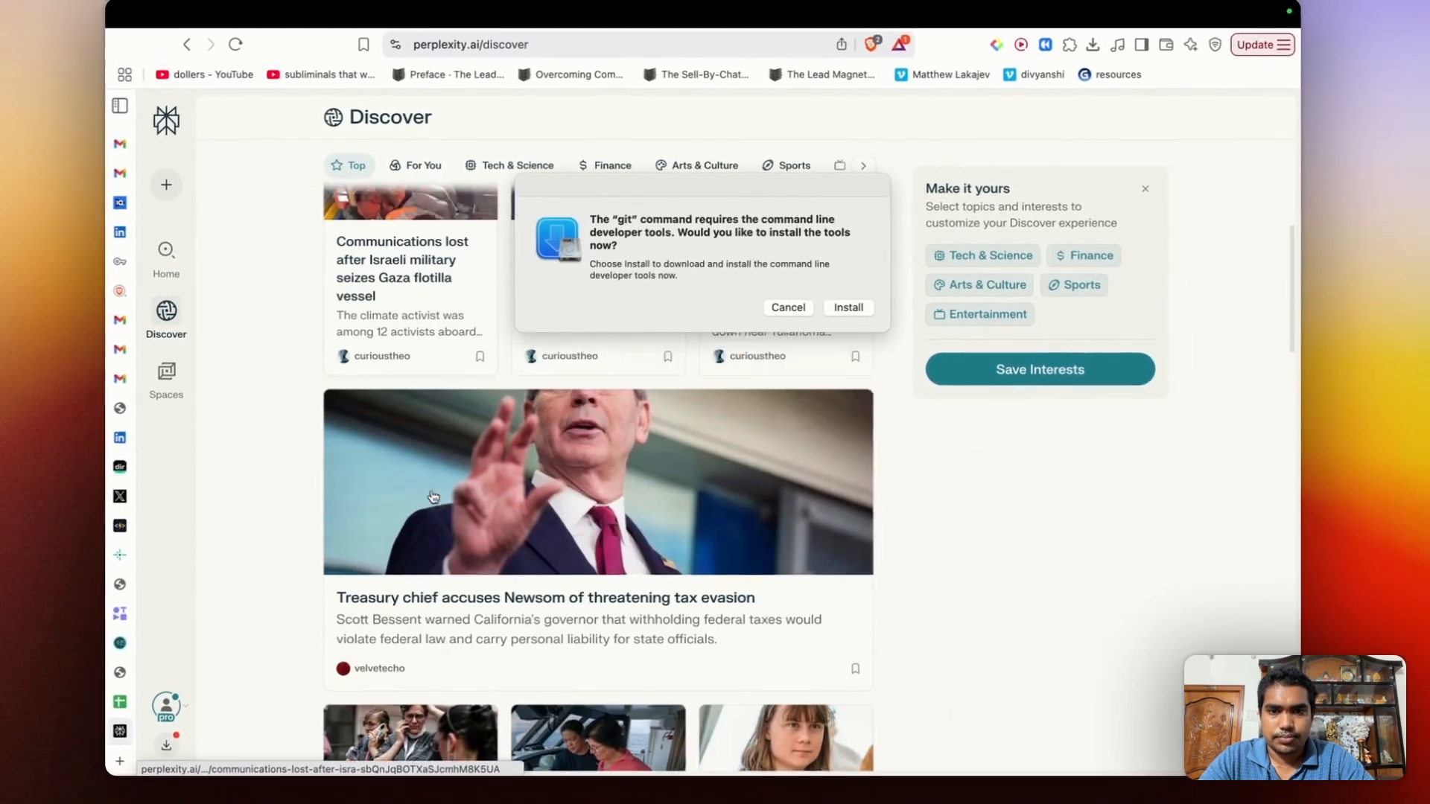
scroll(432, 494, up, 3)
scroll(432, 494, down, 10)
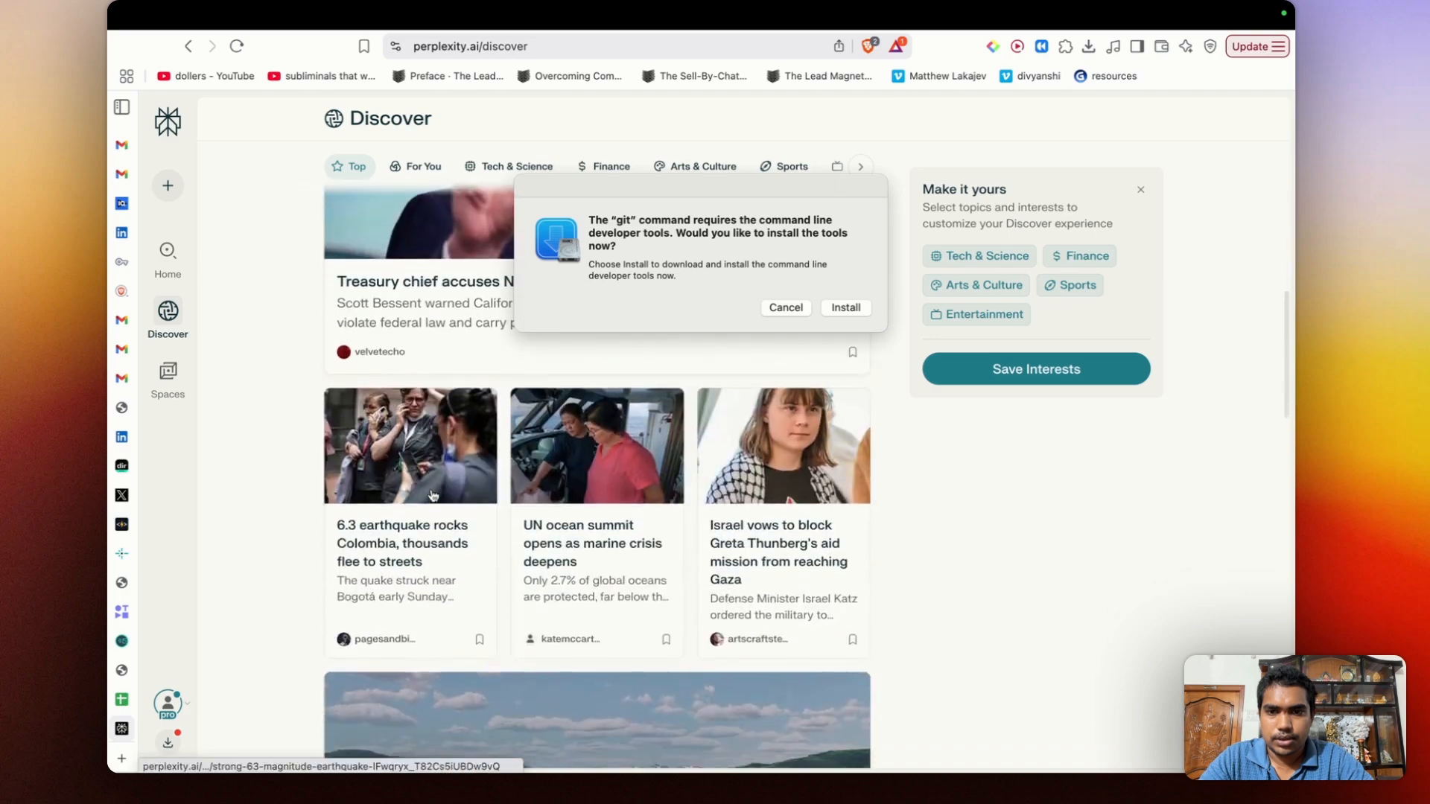
scroll(432, 496, up, 2)
scroll(433, 496, down, 10)
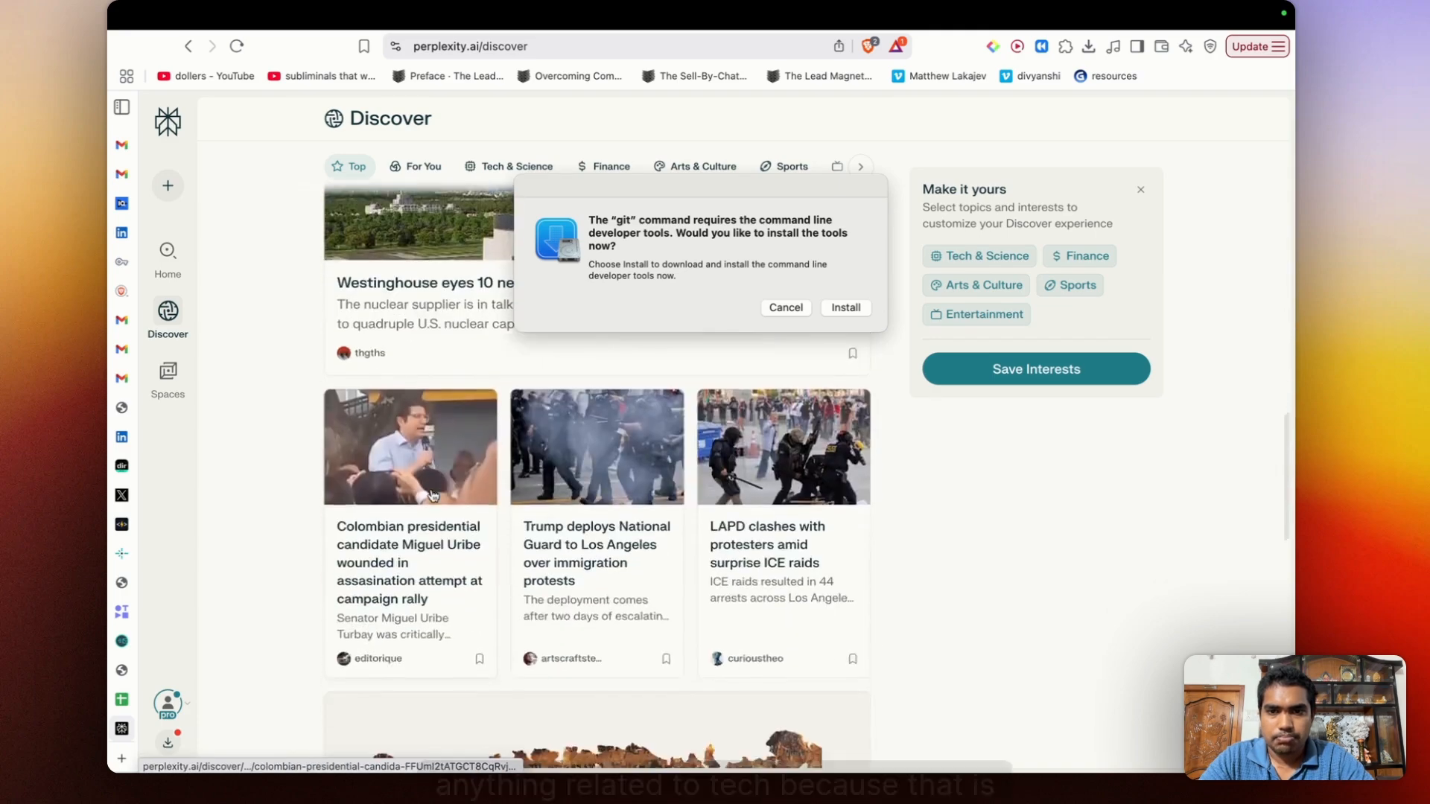
scroll(432, 495, down, 2)
scroll(432, 496, up, 5)
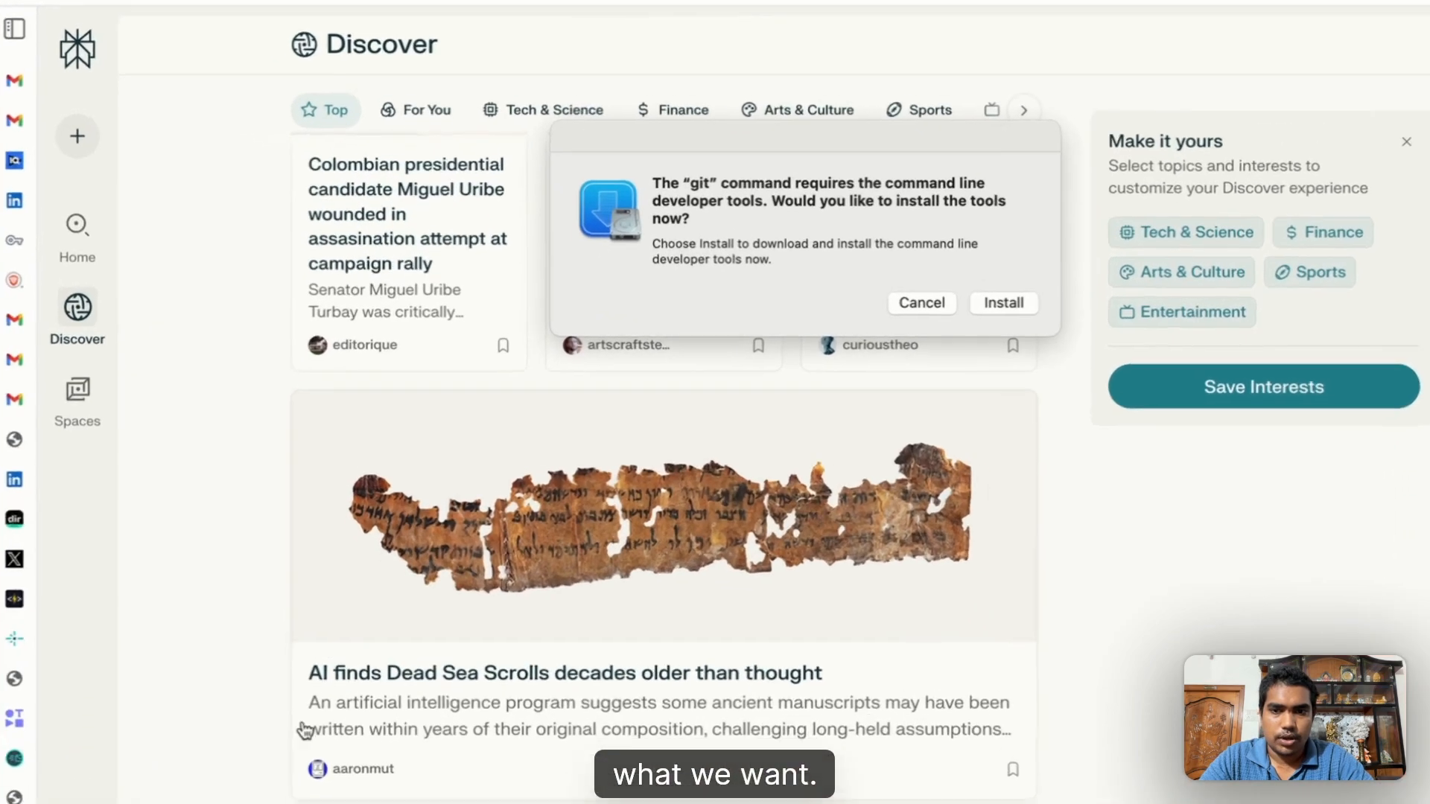
click(435, 580)
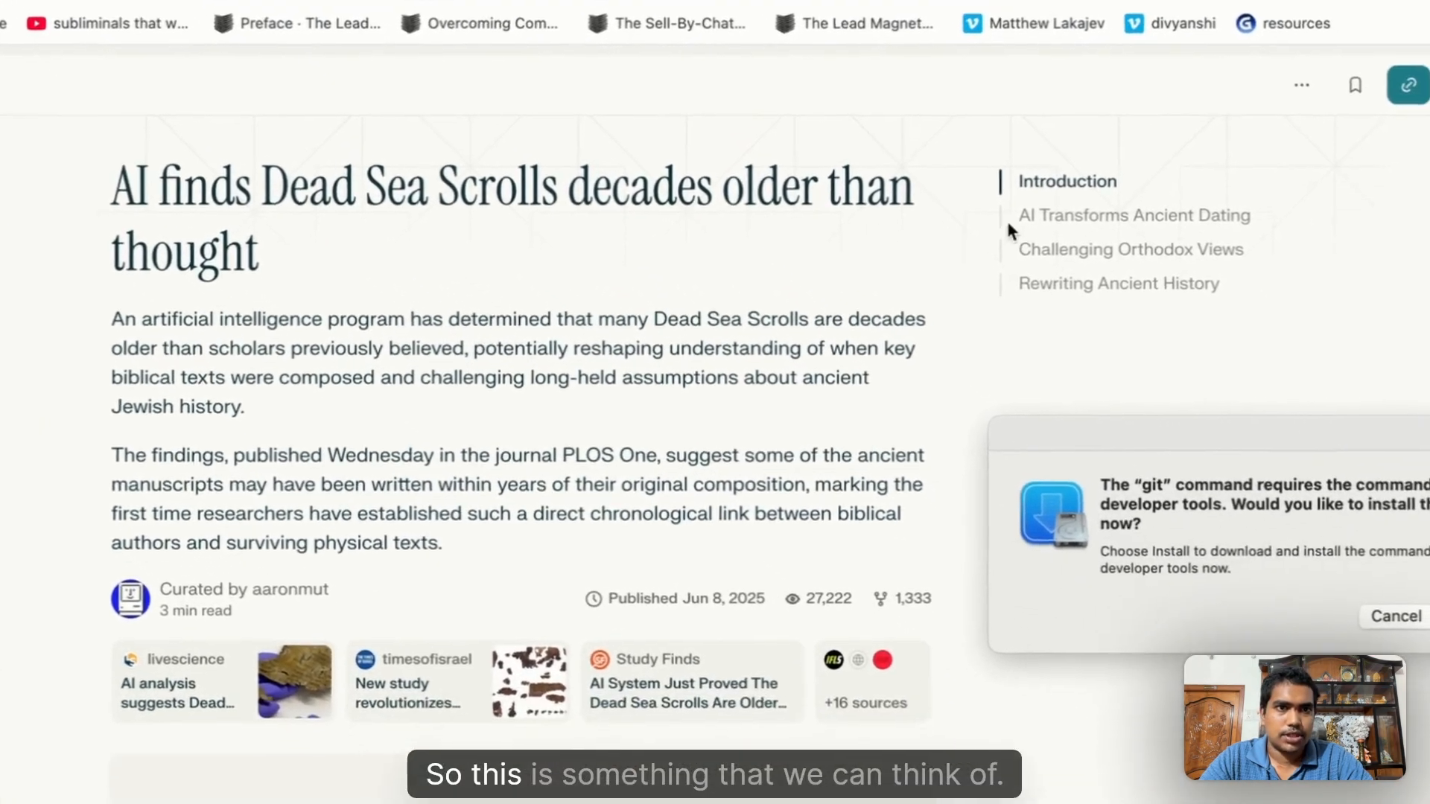
Select the entire Dead Sea Scrolls article page and copy its text.
drag(352, 378, 116, 197)
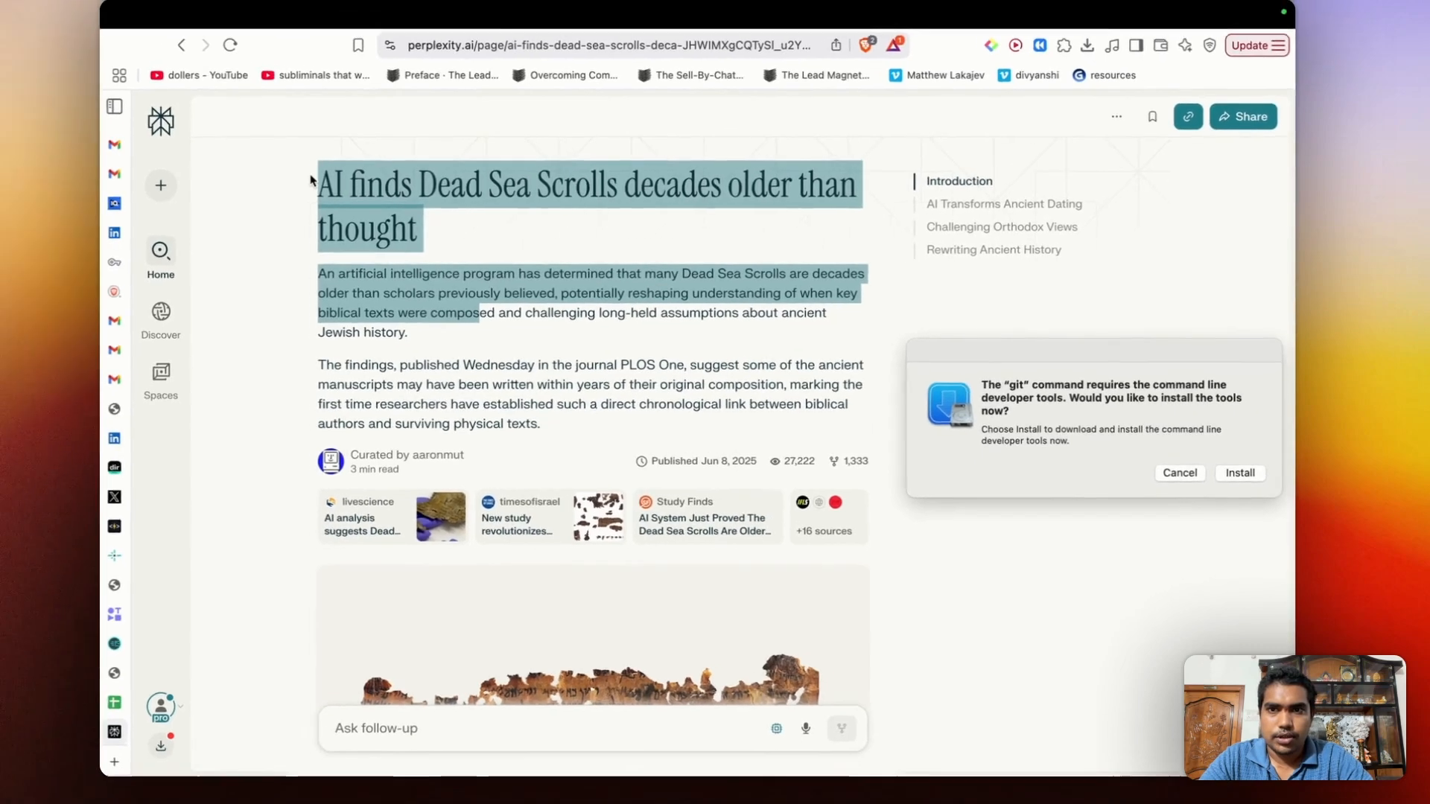
click(311, 179)
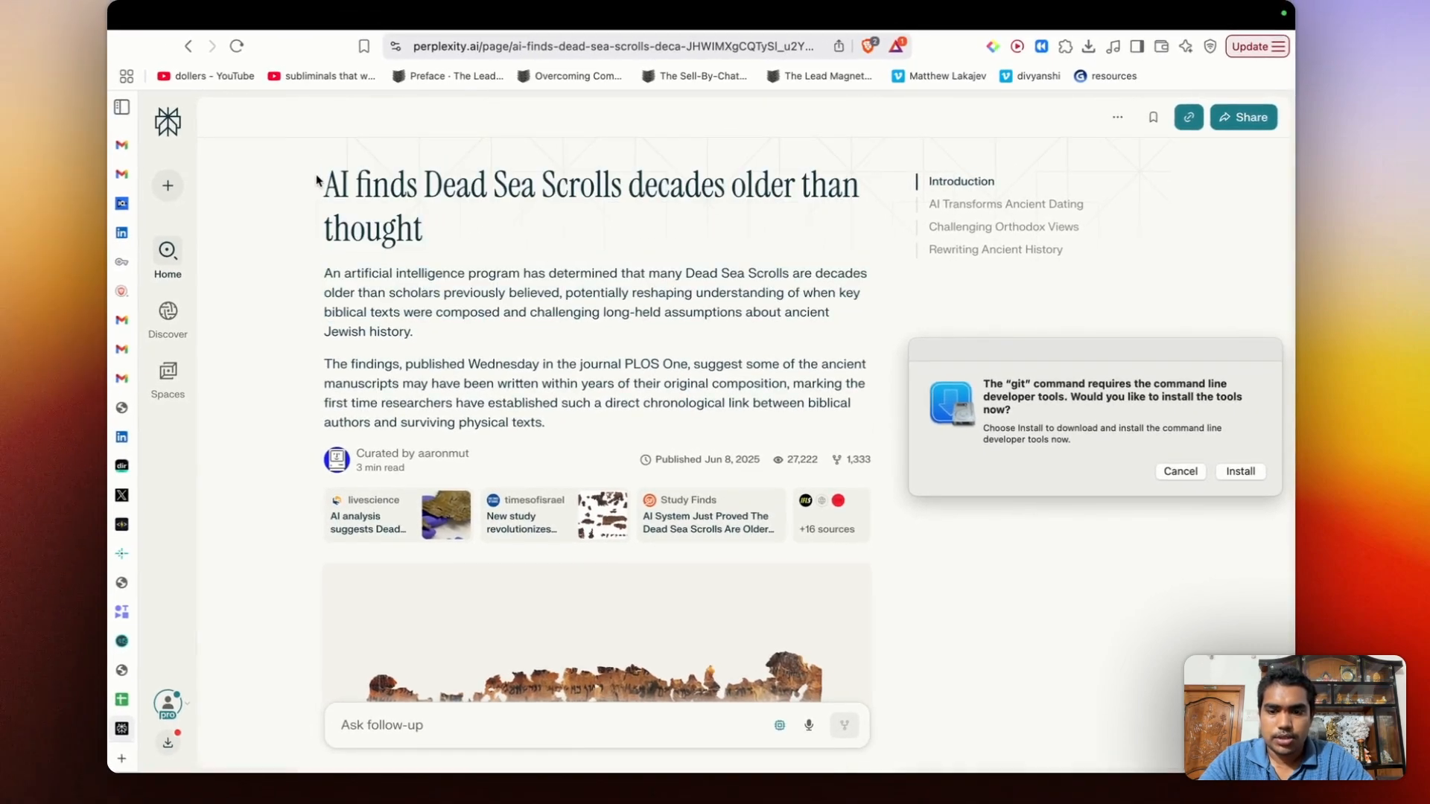
triple_click(385, 233)
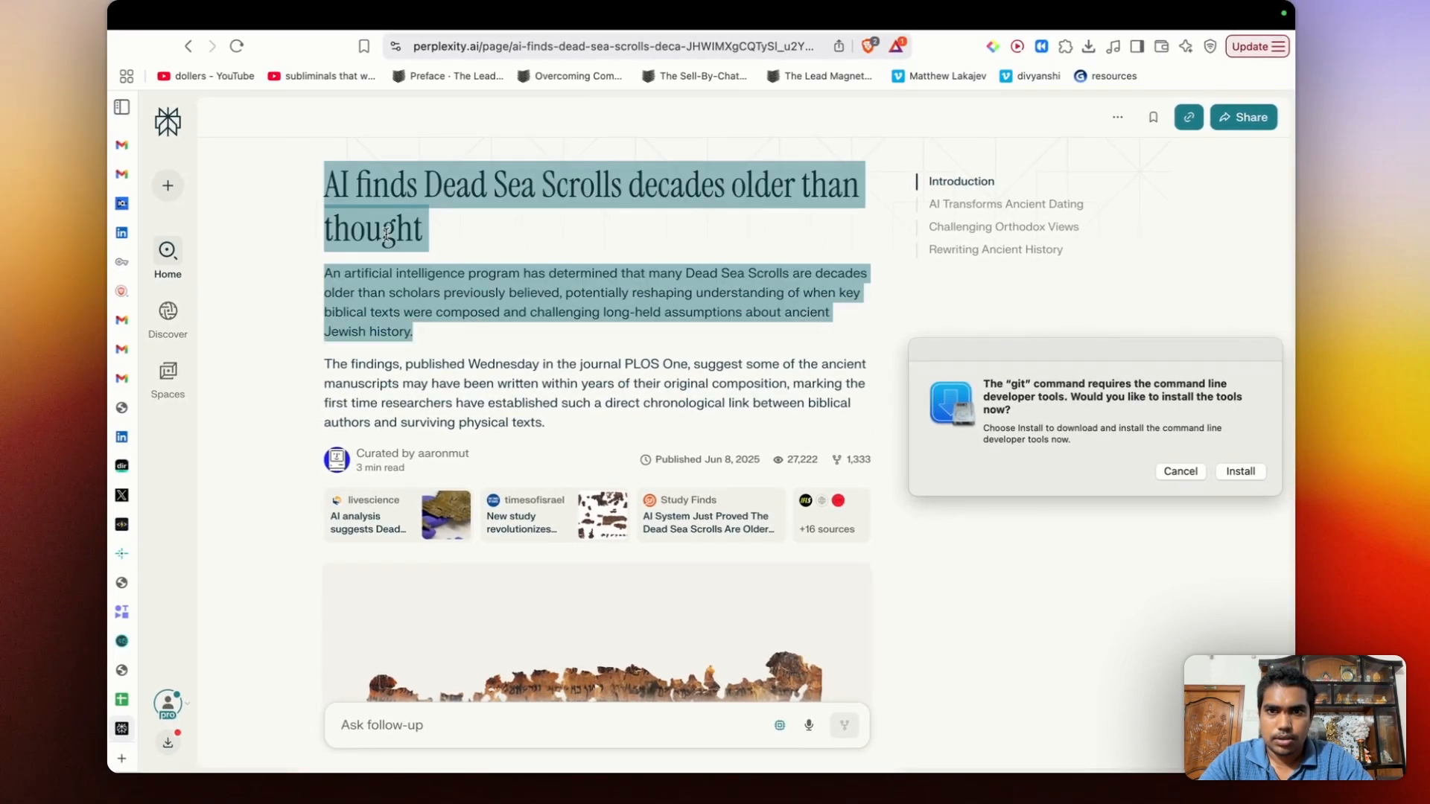
key(super+a)
scroll(440, 344, down, 5)
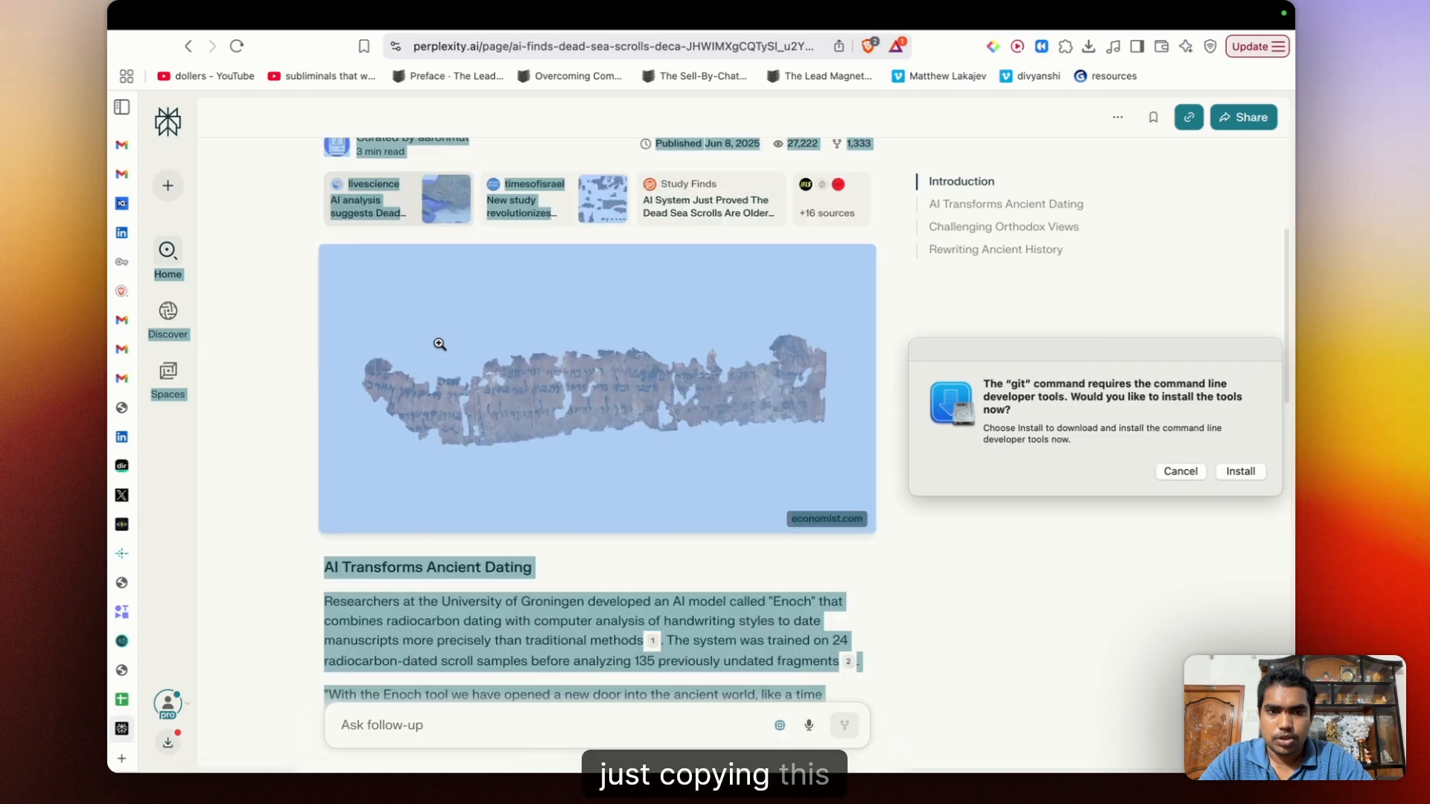
key(super+c)
Switch to Cursor and send a request for a post on the pasted text, like the given prompt, under 45 seconds, showing how tech is changing.
key(super+Tab)
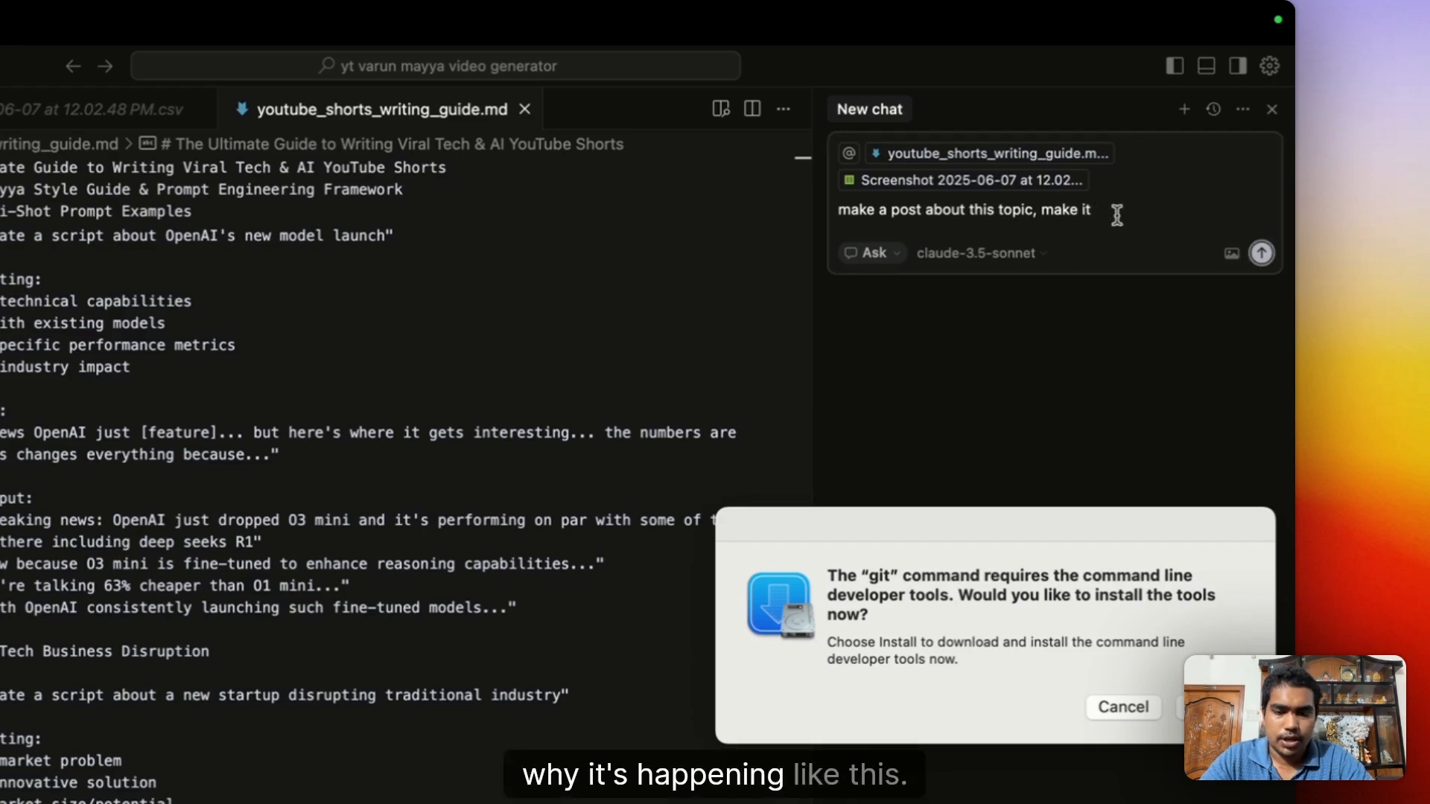
key(super+v)
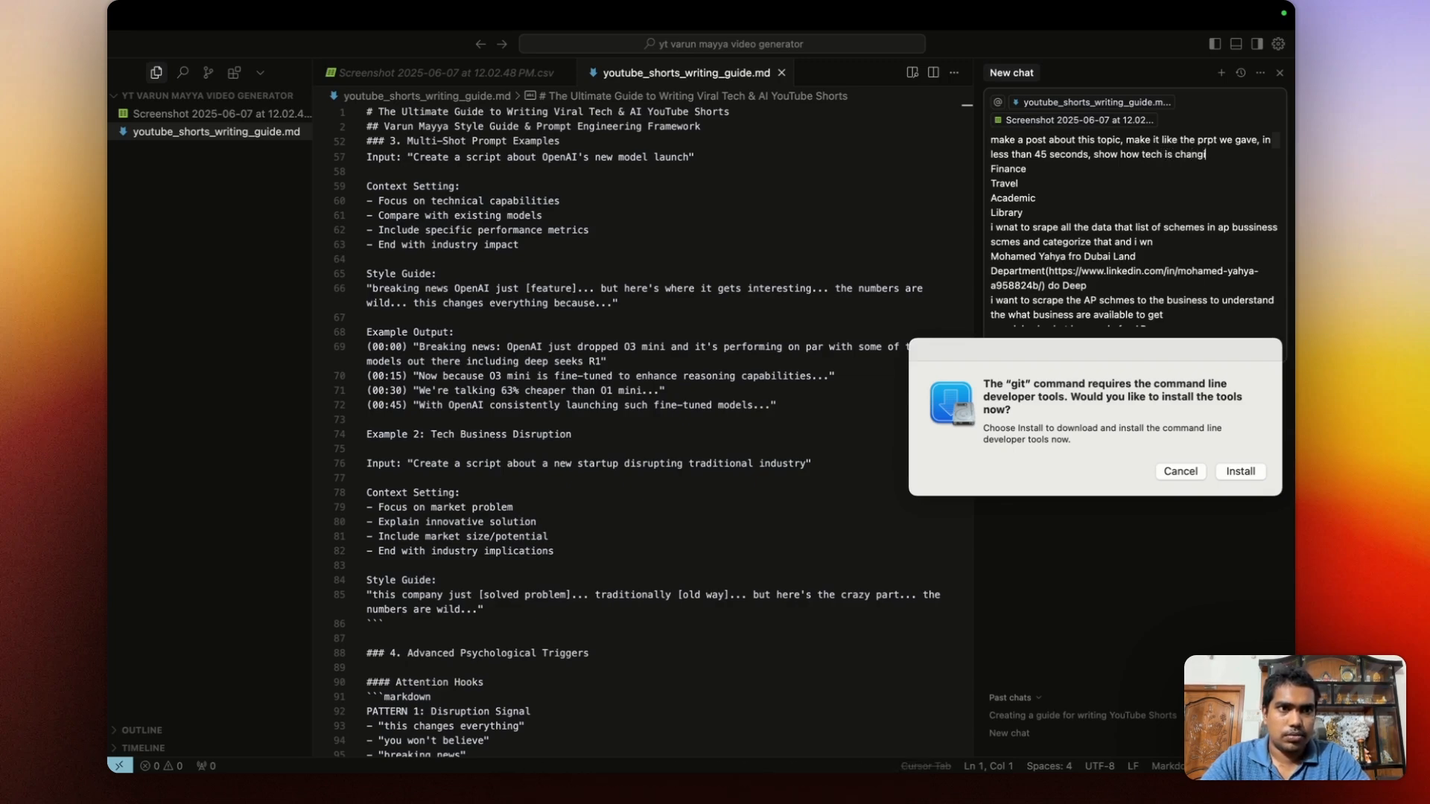
key(Return)
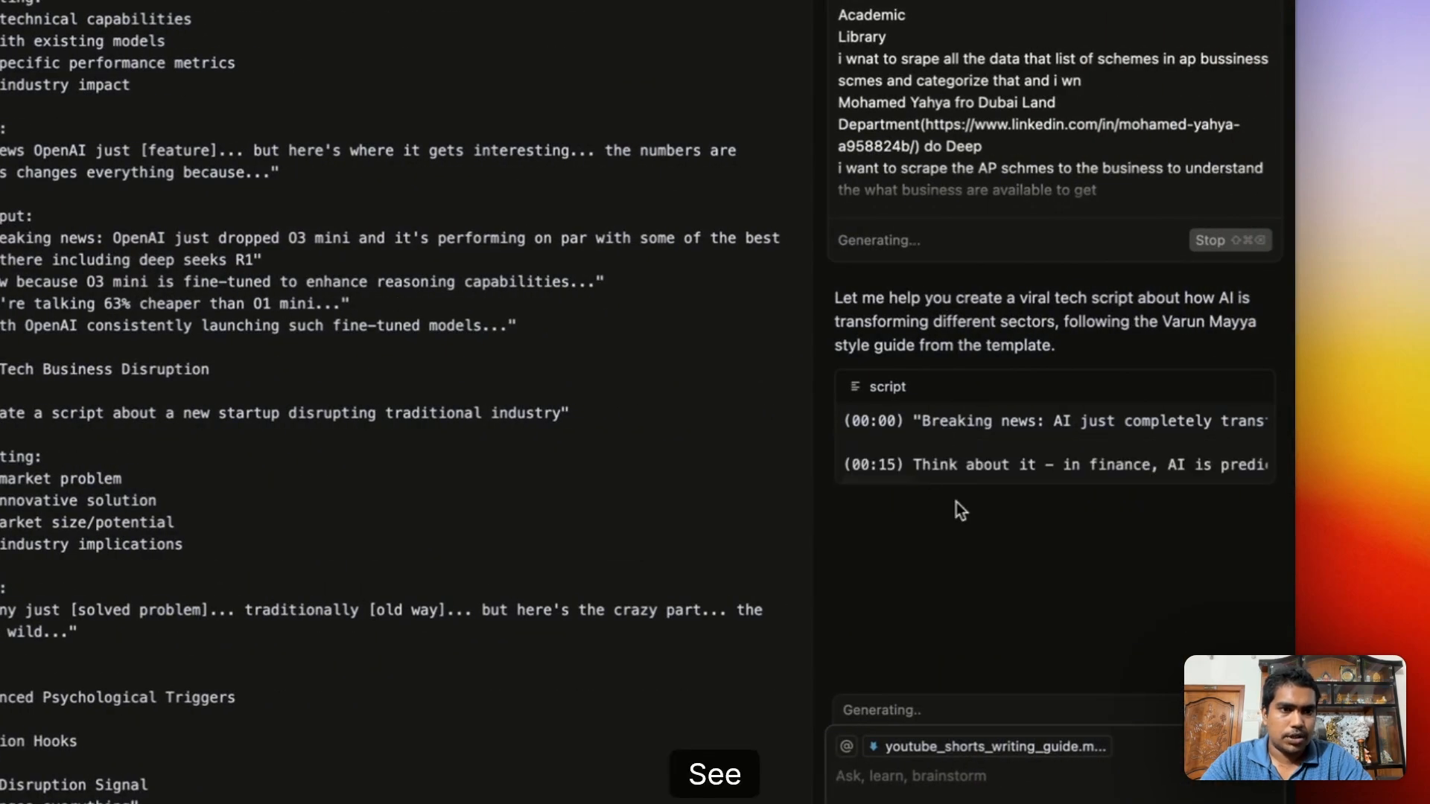
Read the generated script in the chat reply, following its long lines to their ends, and look through the writing guide.
scroll(1060, 427, right, 2)
scroll(1060, 428, left, 2)
scroll(1060, 428, right, 1)
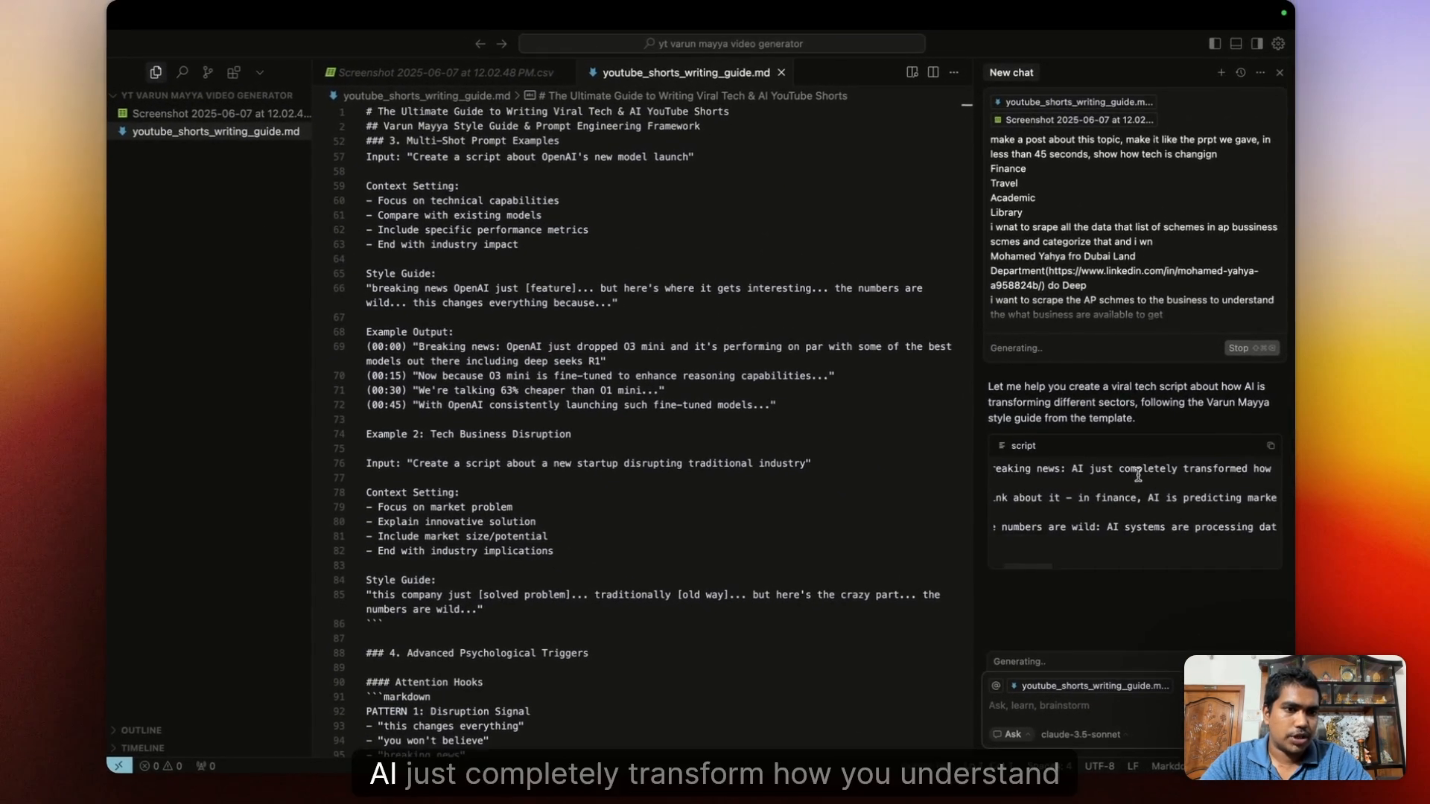
scroll(1138, 475, right, 3)
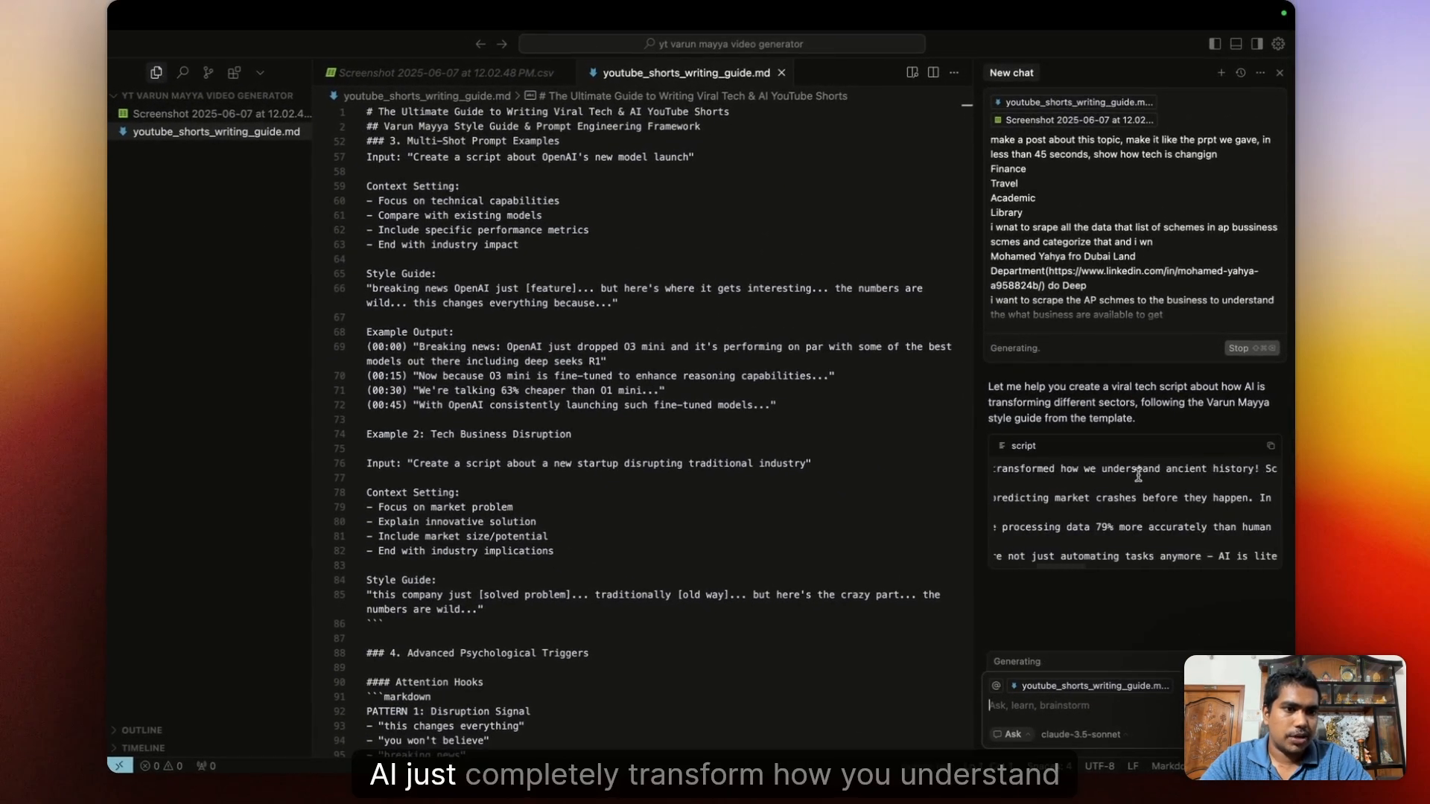
scroll(1138, 476, right, 2)
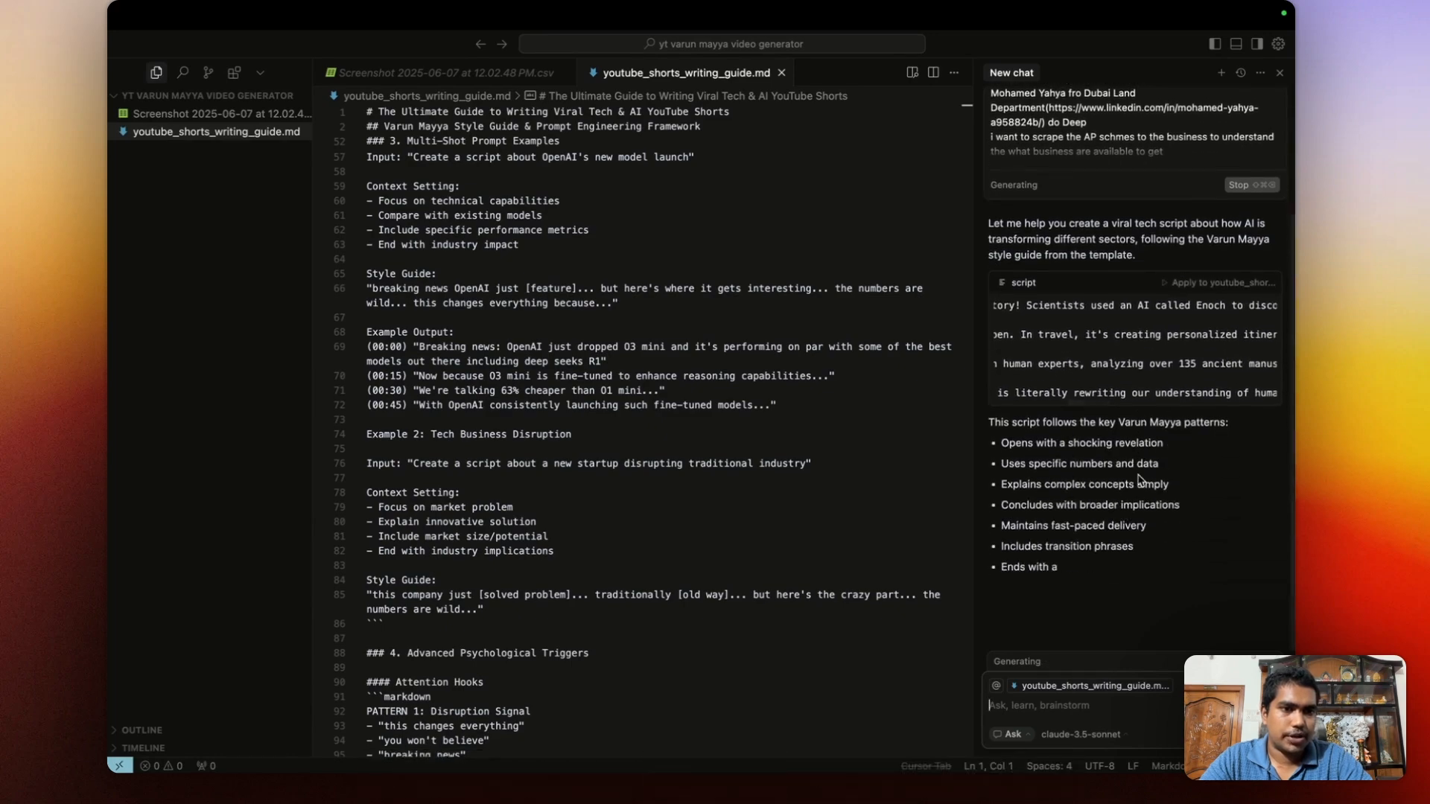
scroll(1175, 312, left, 7)
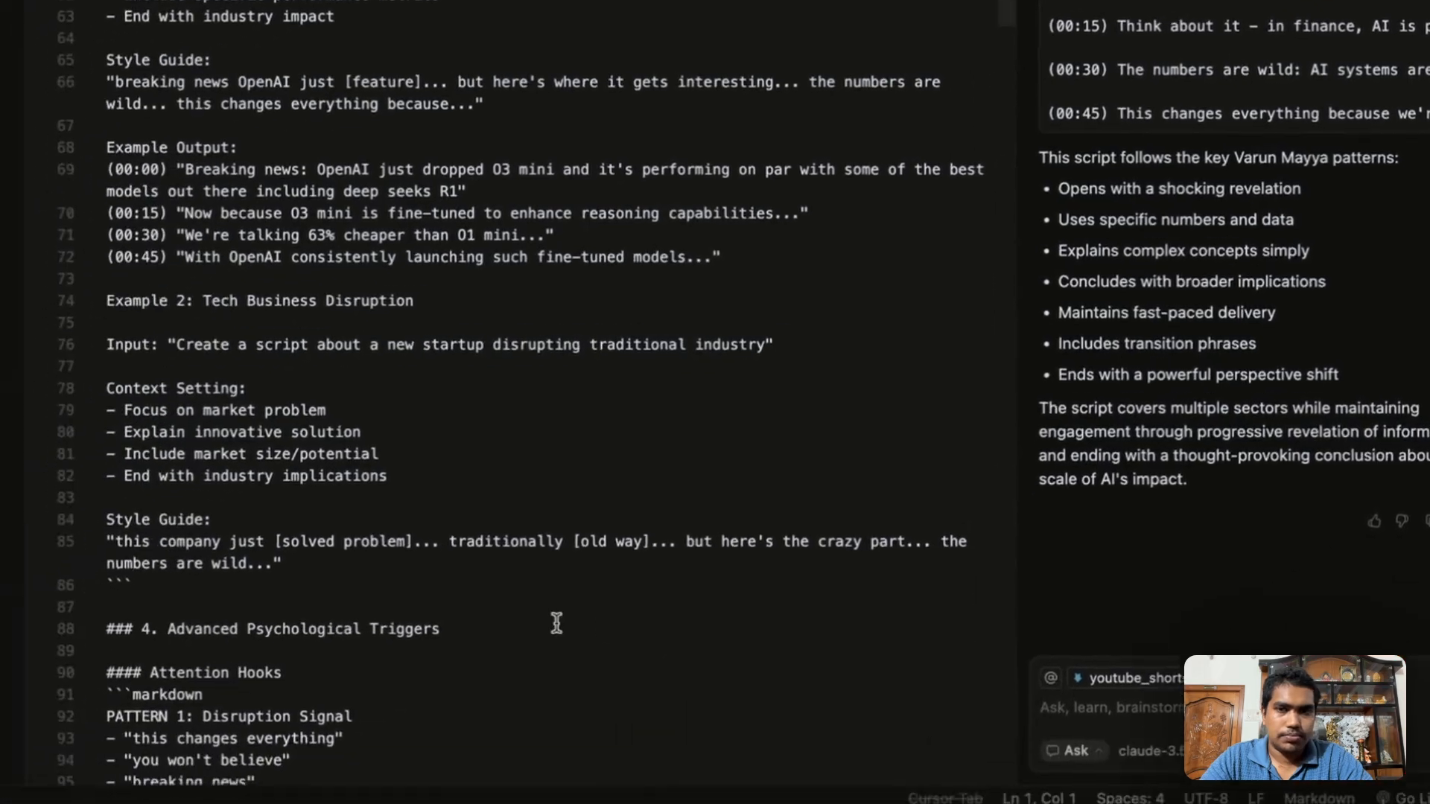
scroll(606, 591, down, 10)
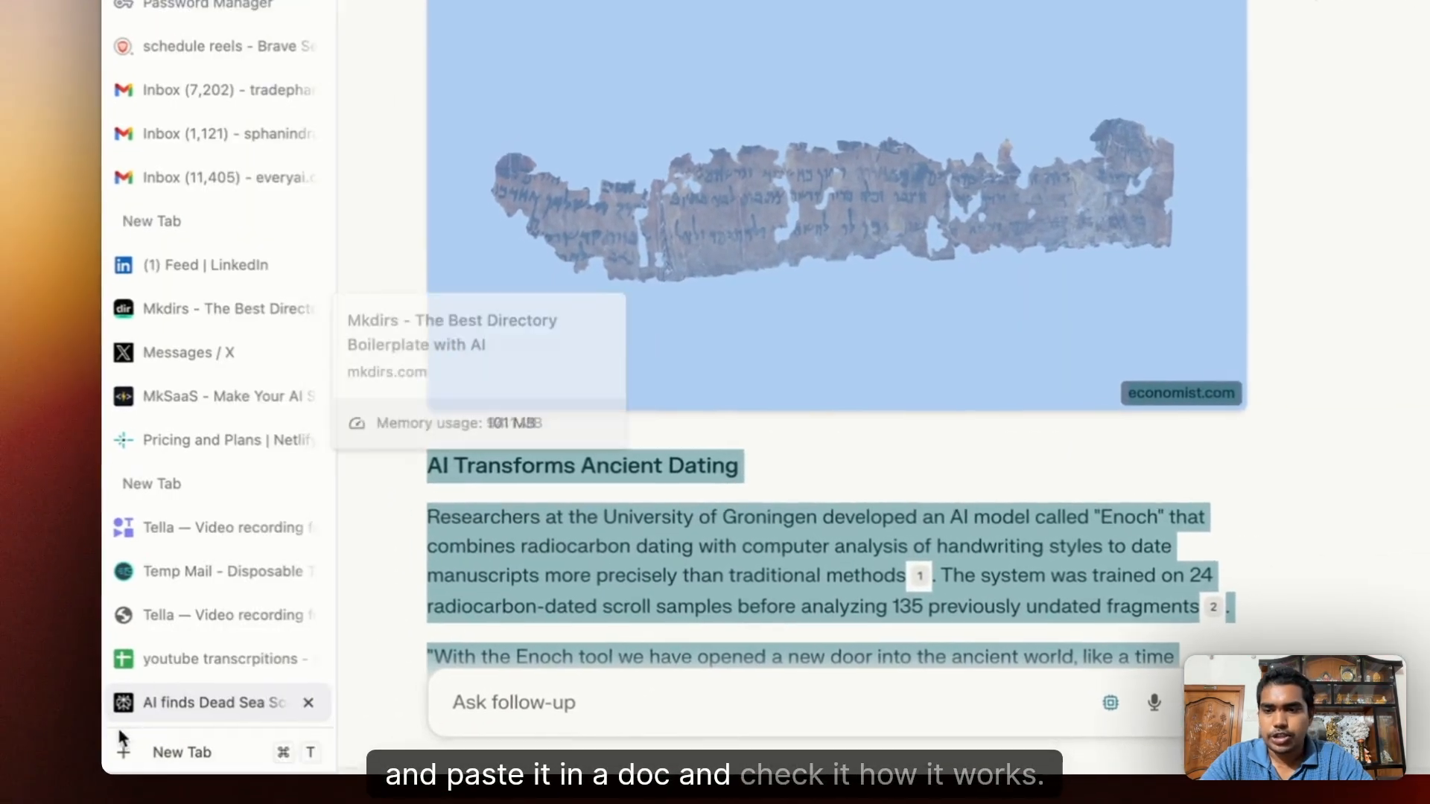
Switch to the browser, open the Google Docs document "yt scripts1" in a new tab and paste the generated script into Tab 2.
click(67, 767)
text(dics)
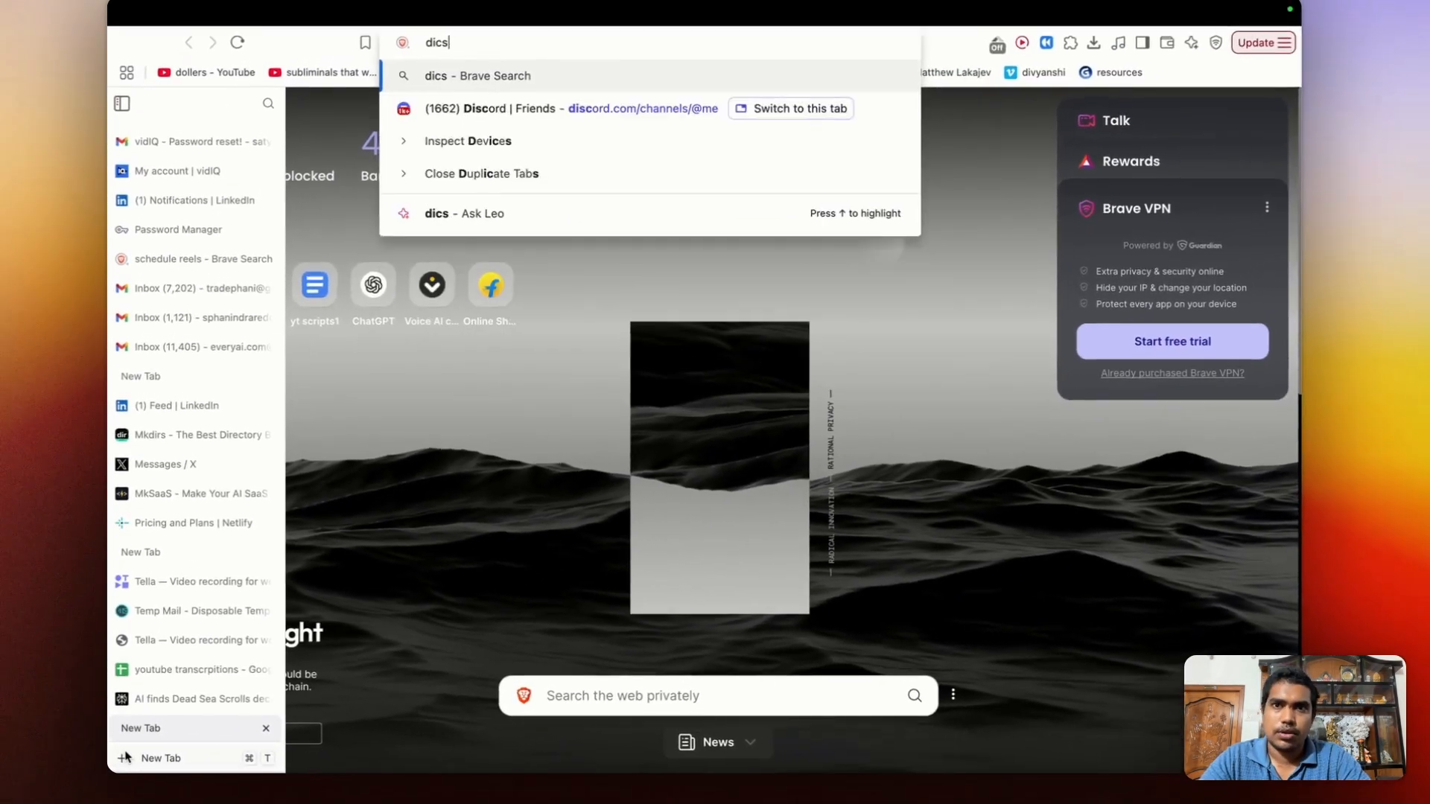
key(BackSpace)
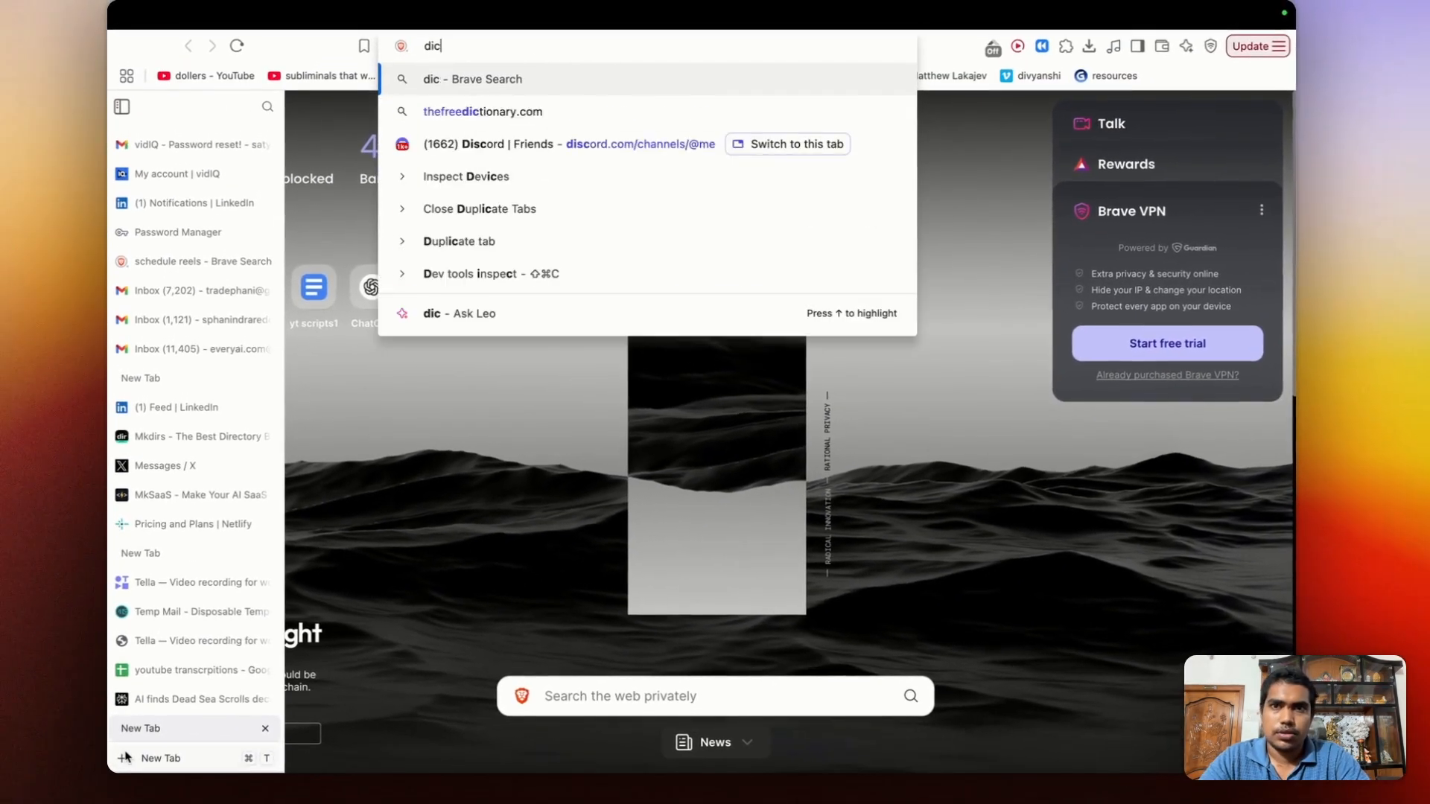
text(ocs)
key(Return)
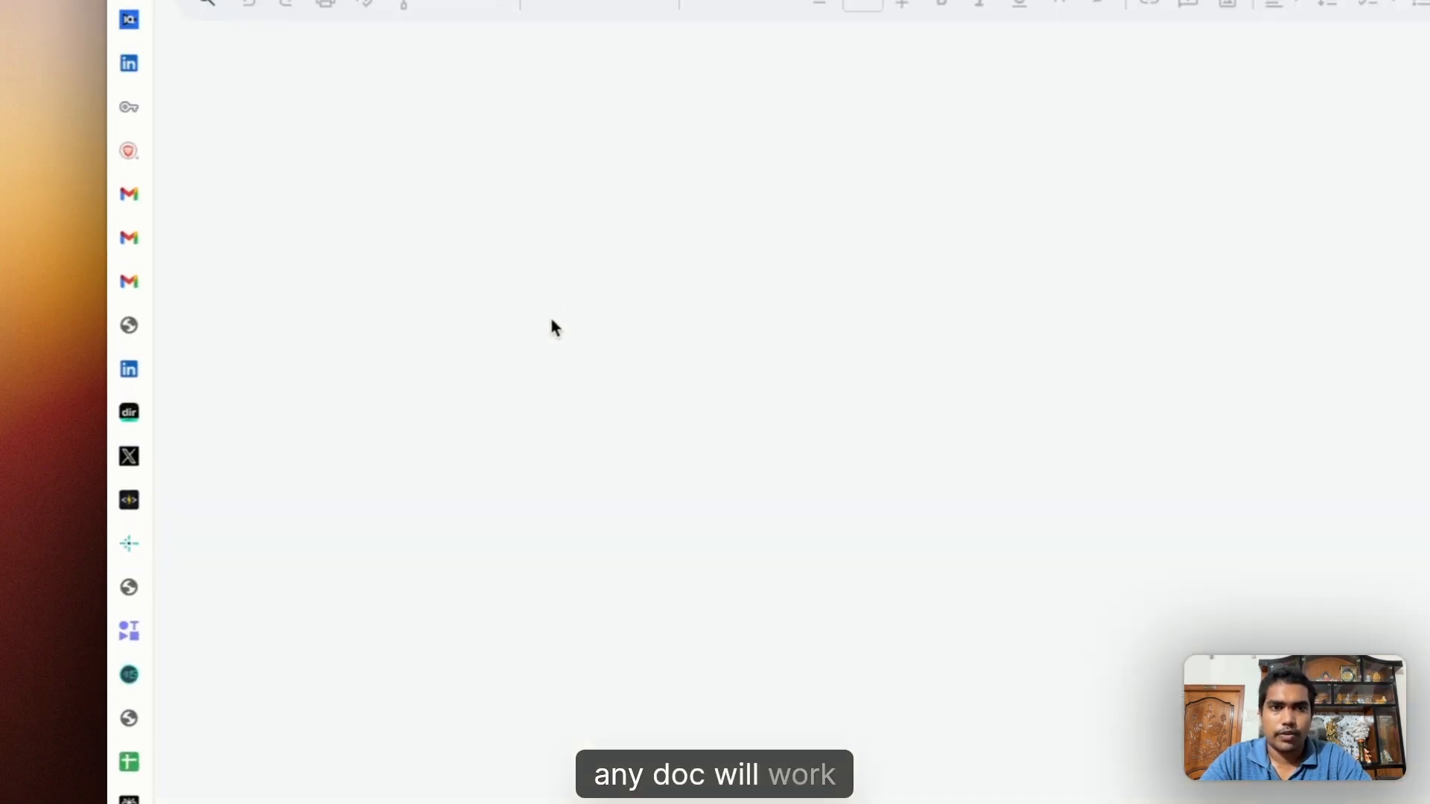
scroll(768, 361, down, 15)
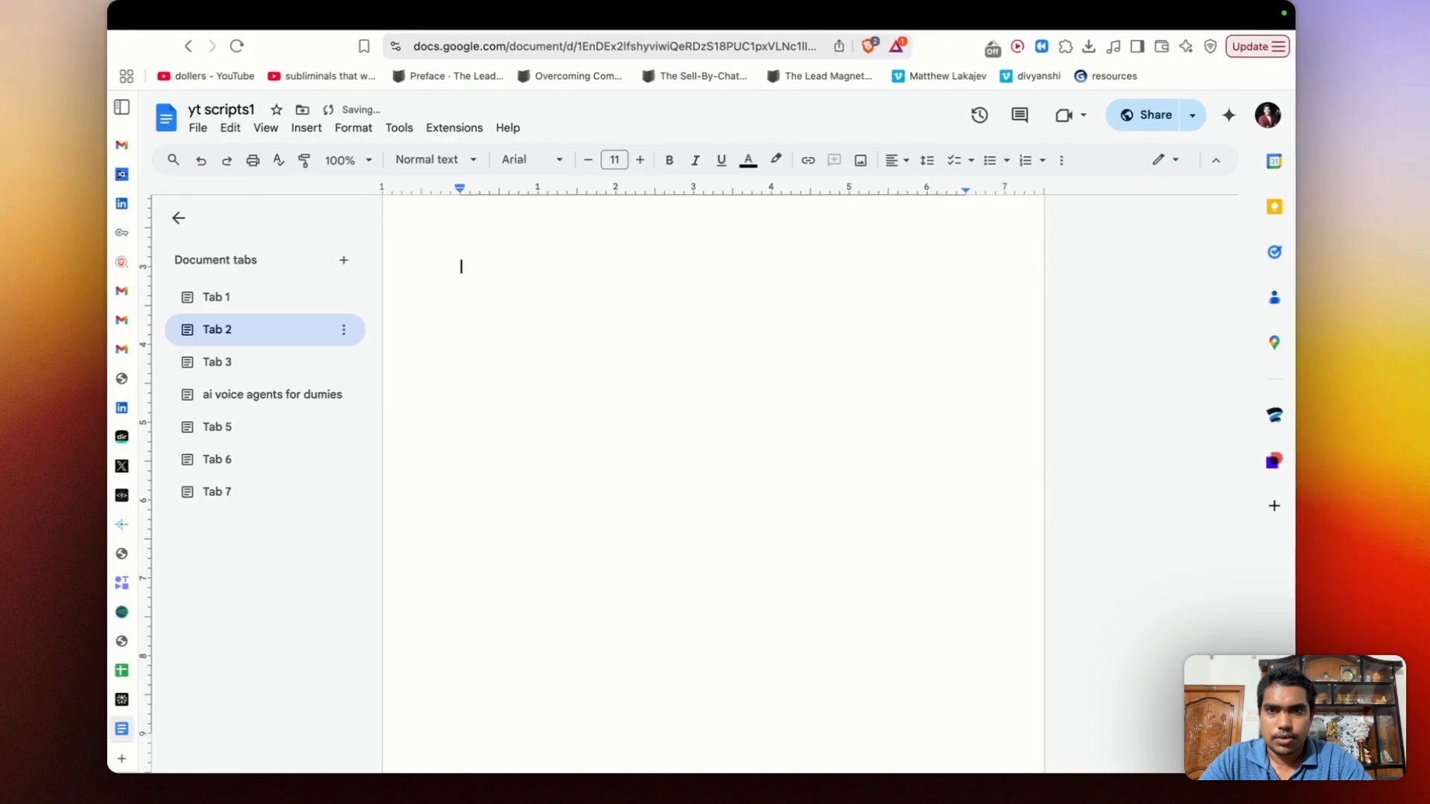
key(super+v)
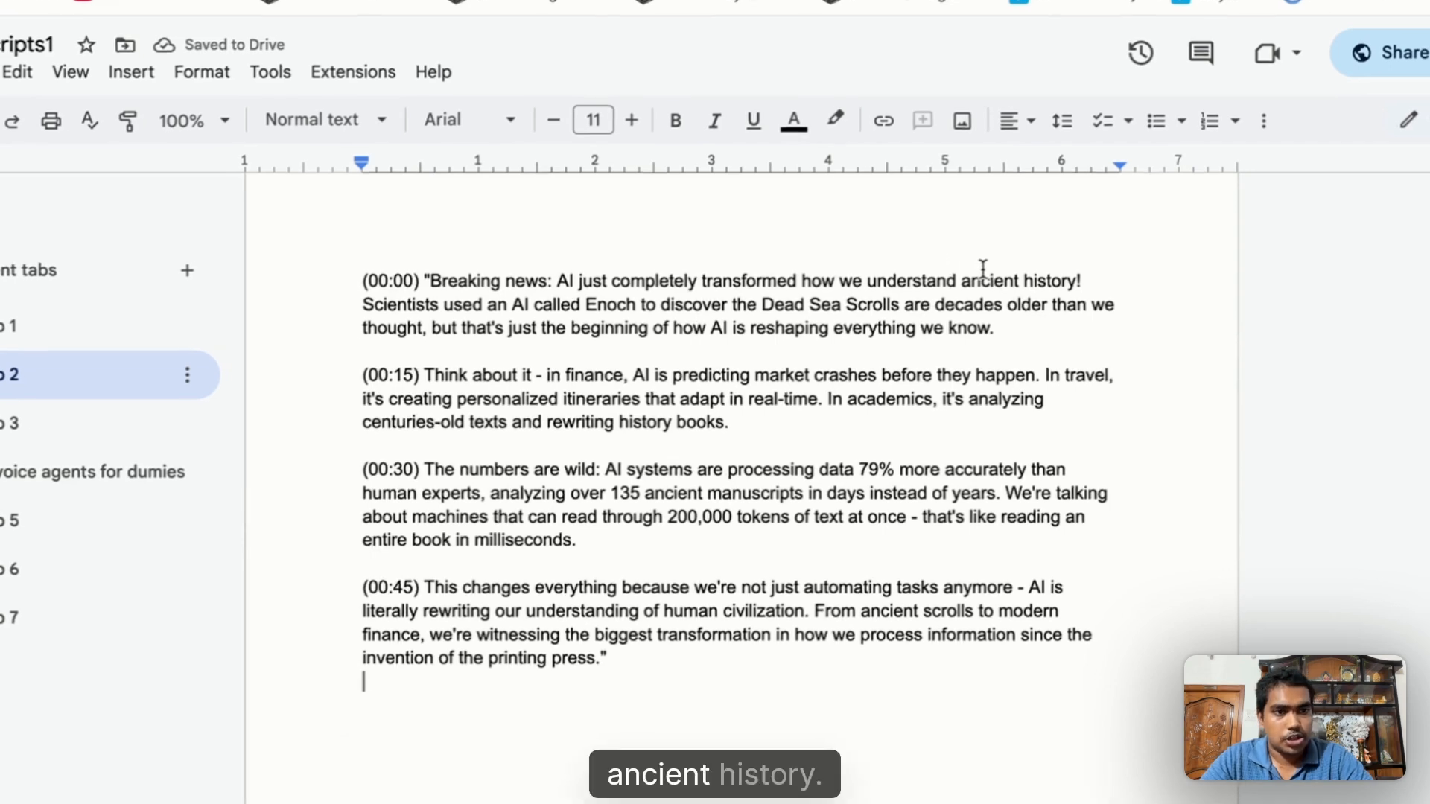
Read through the pasted script's timed sections from (00:00) to (00:45), highlighting phrases along the way.
drag(402, 306, 592, 304)
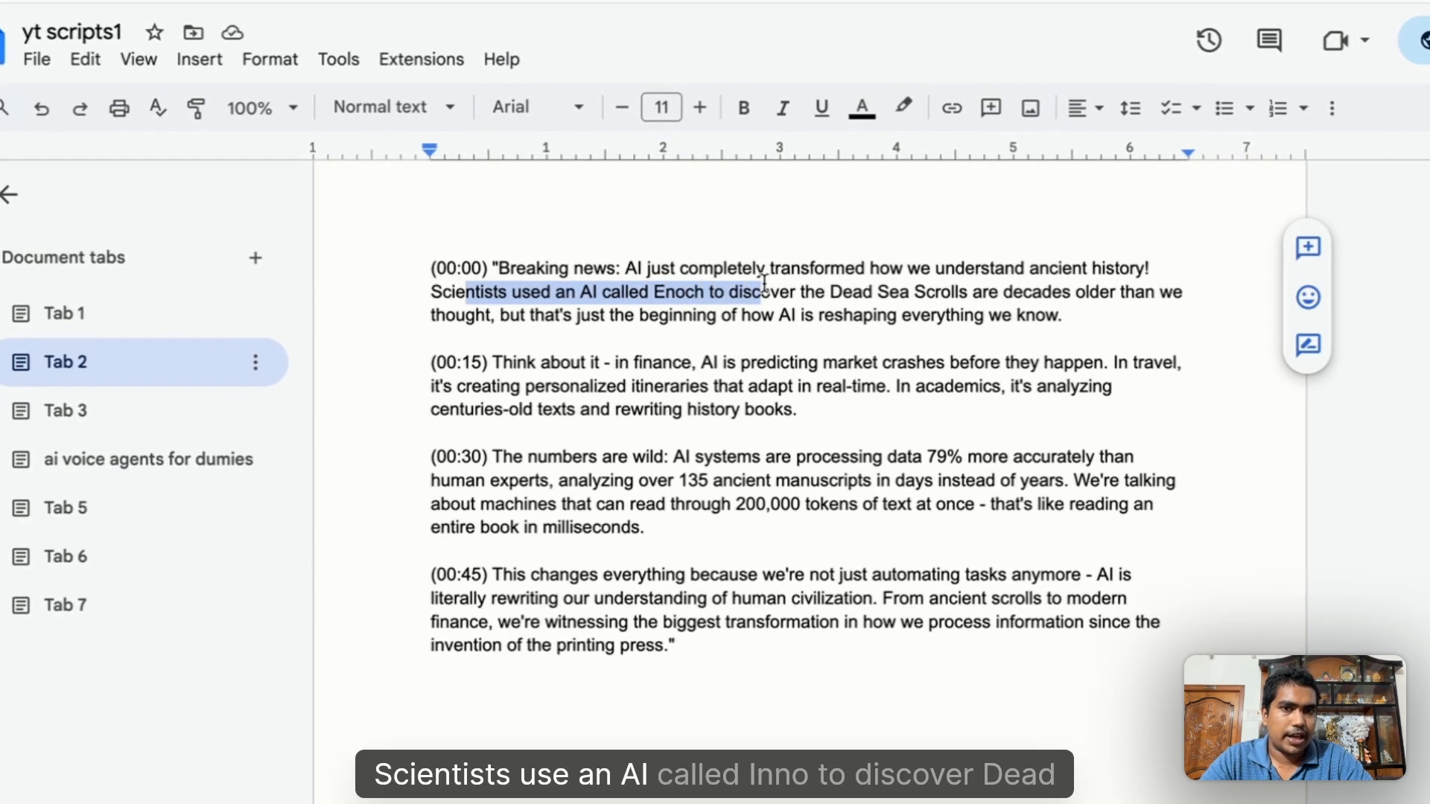
drag(970, 297, 1056, 296)
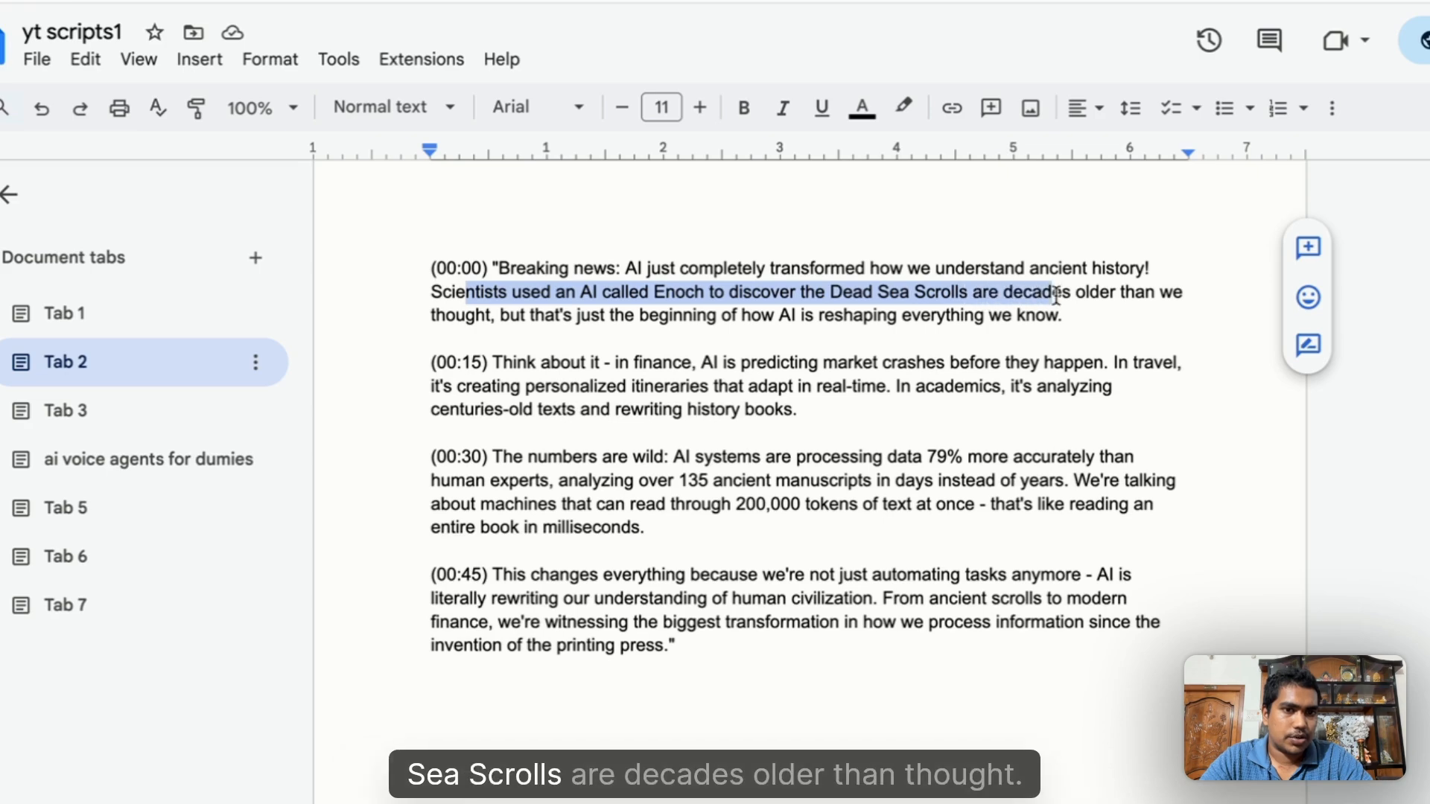
click(602, 319)
drag(695, 294, 838, 339)
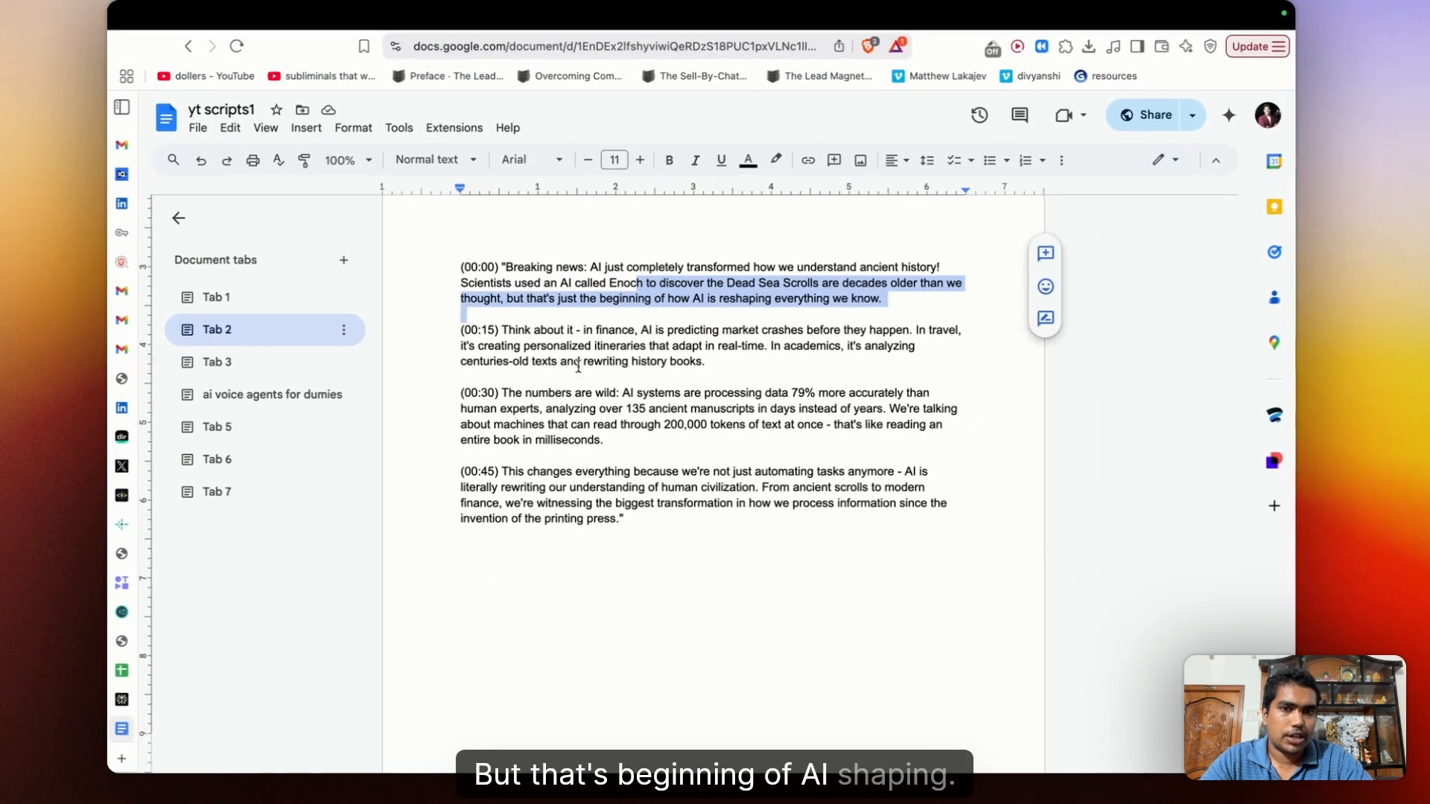
drag(504, 331, 735, 367)
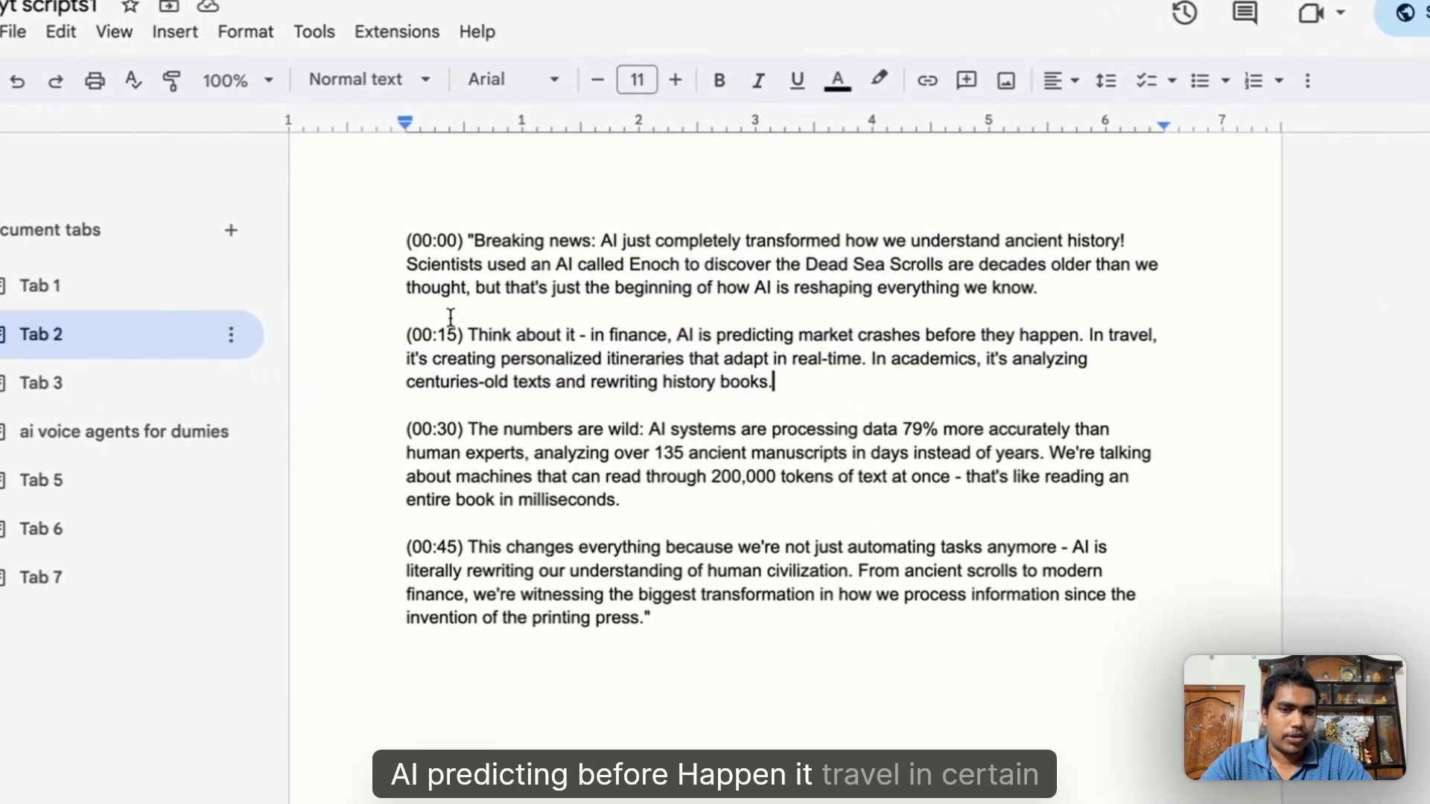
scroll(781, 442, down, 1)
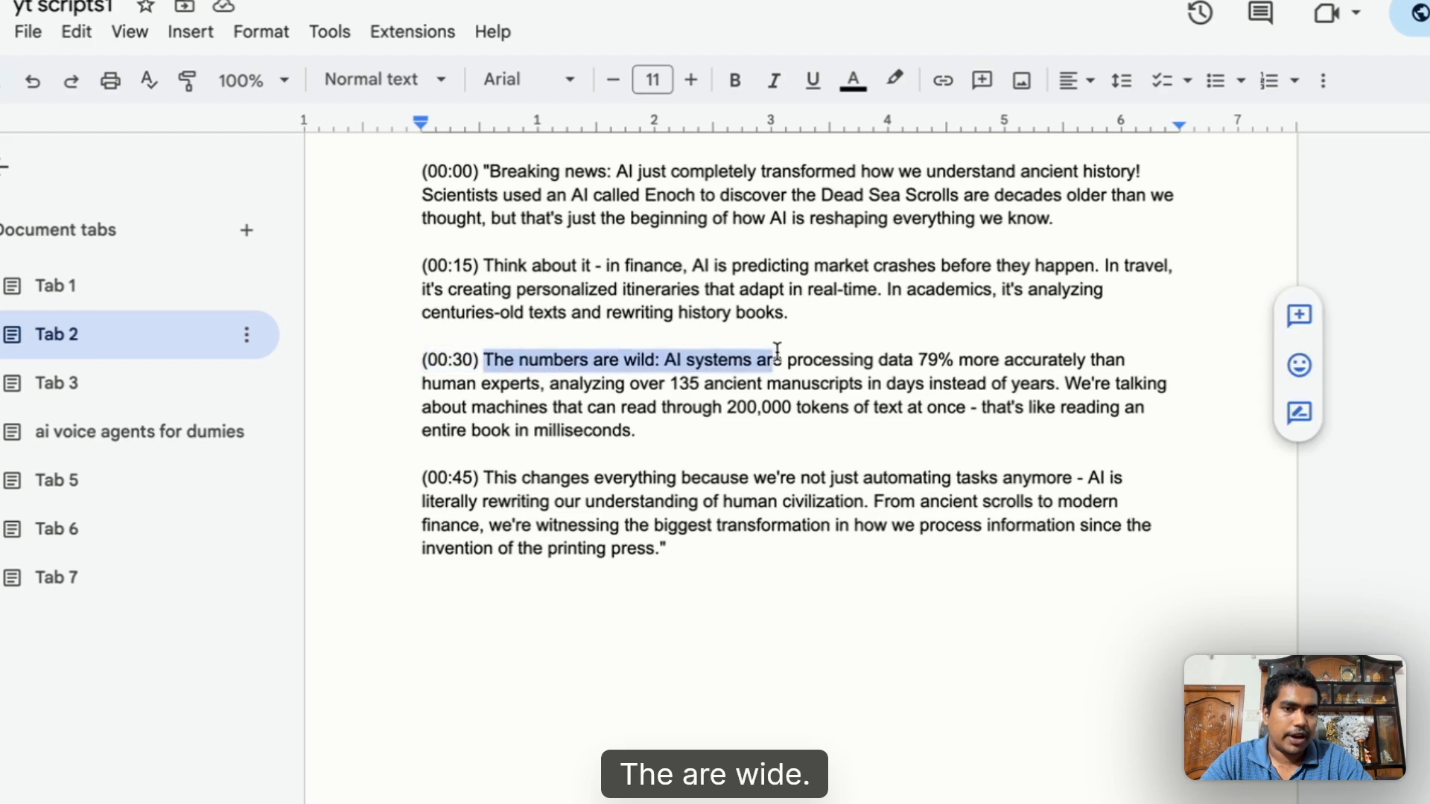
drag(777, 350, 1089, 381)
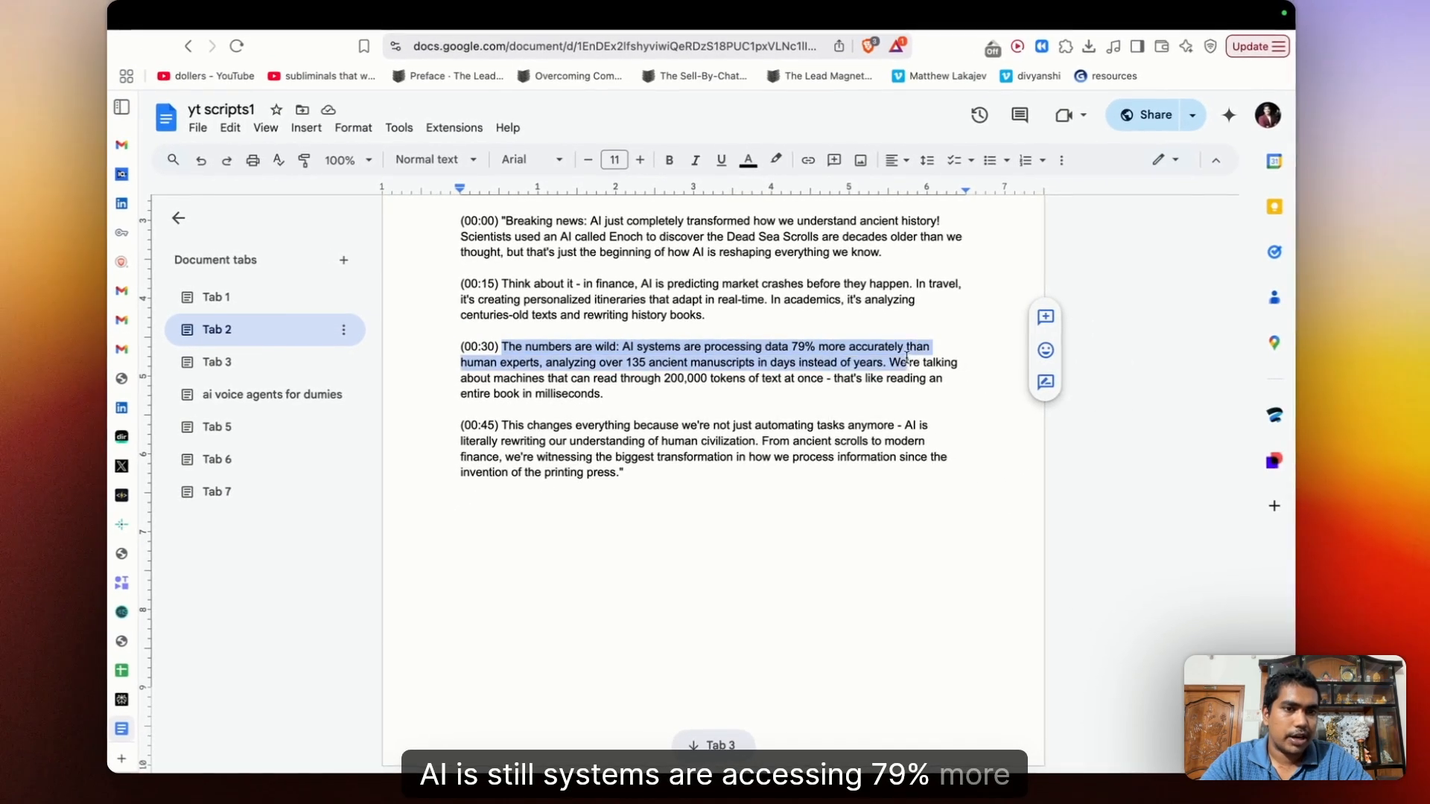
drag(836, 359, 692, 352)
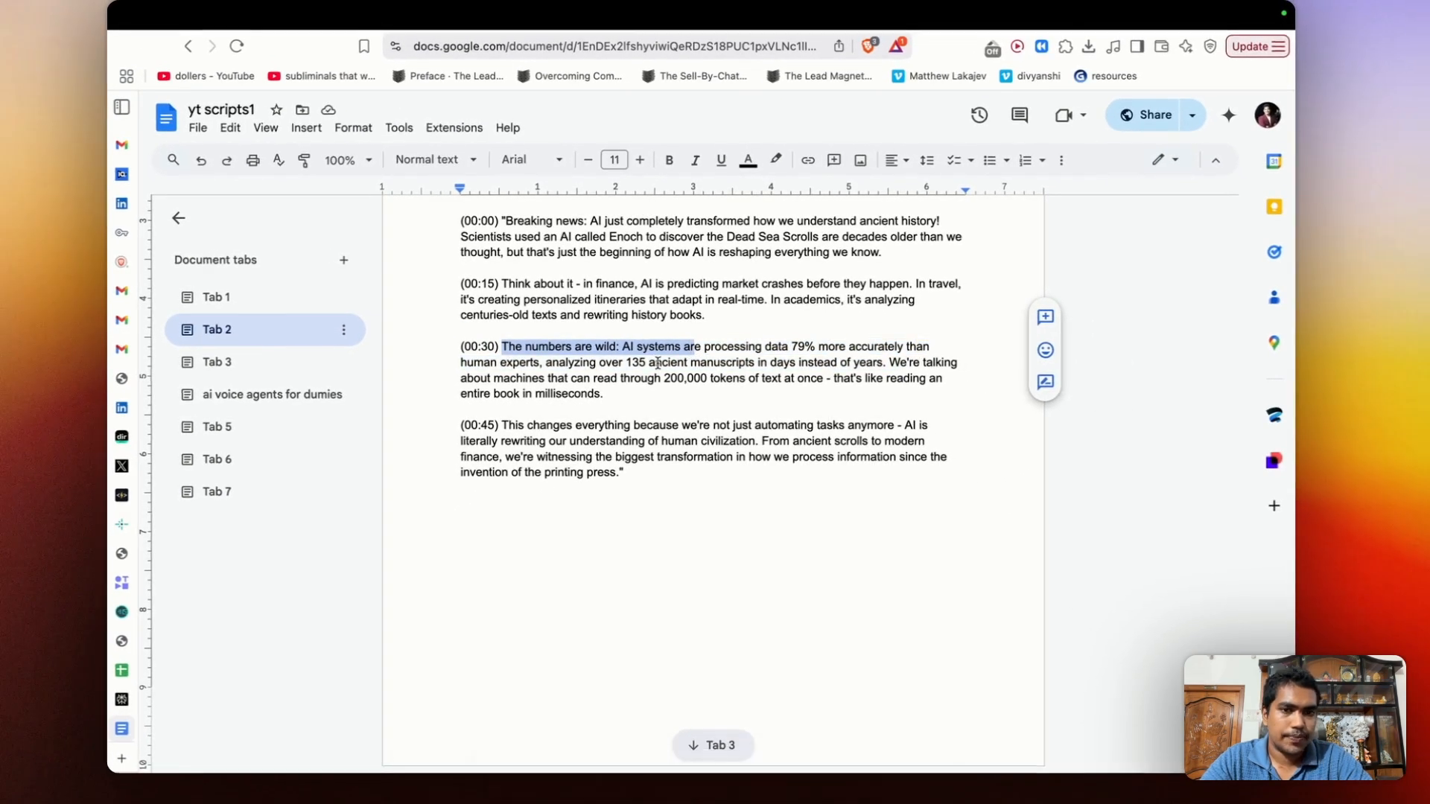
drag(549, 362, 791, 382)
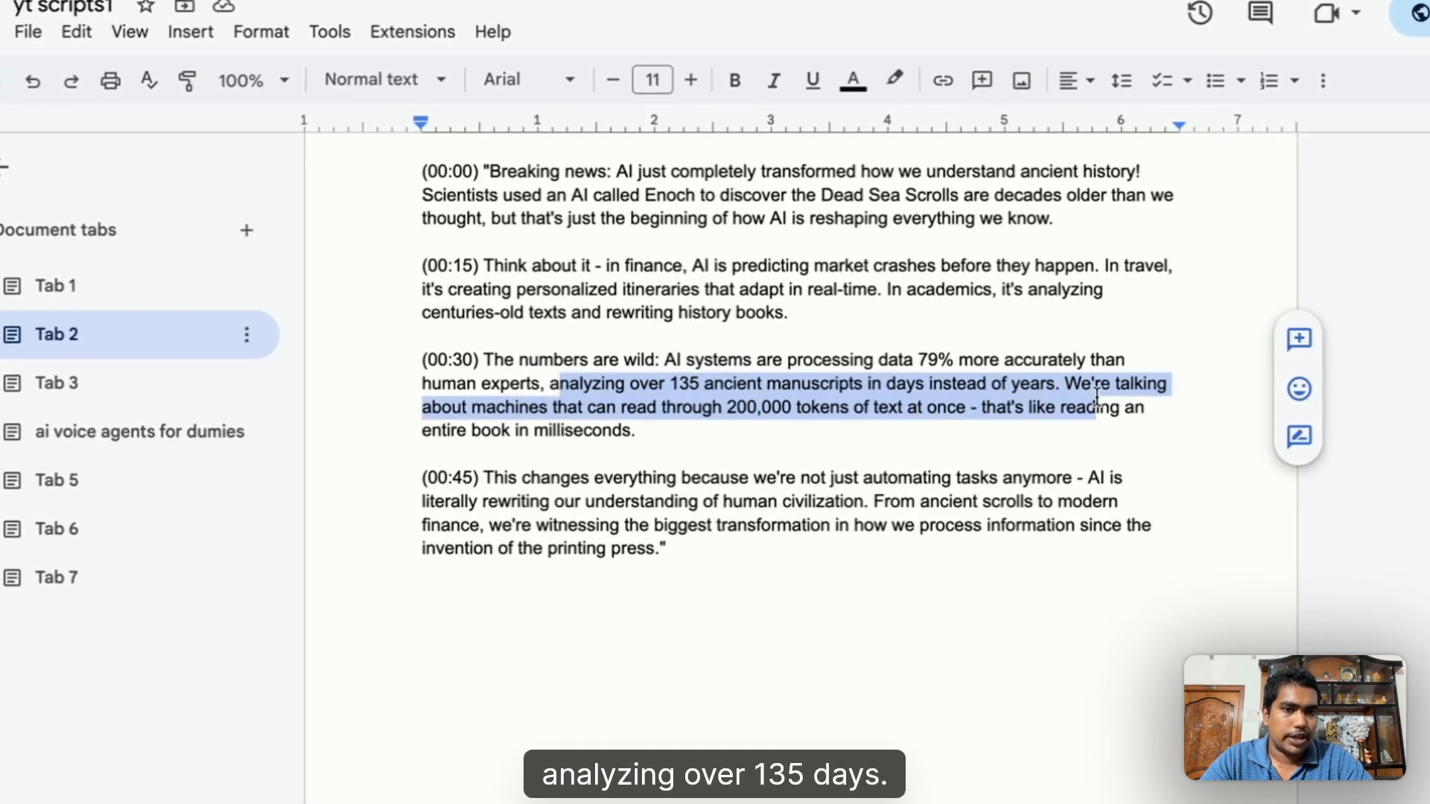
drag(1096, 398, 1170, 390)
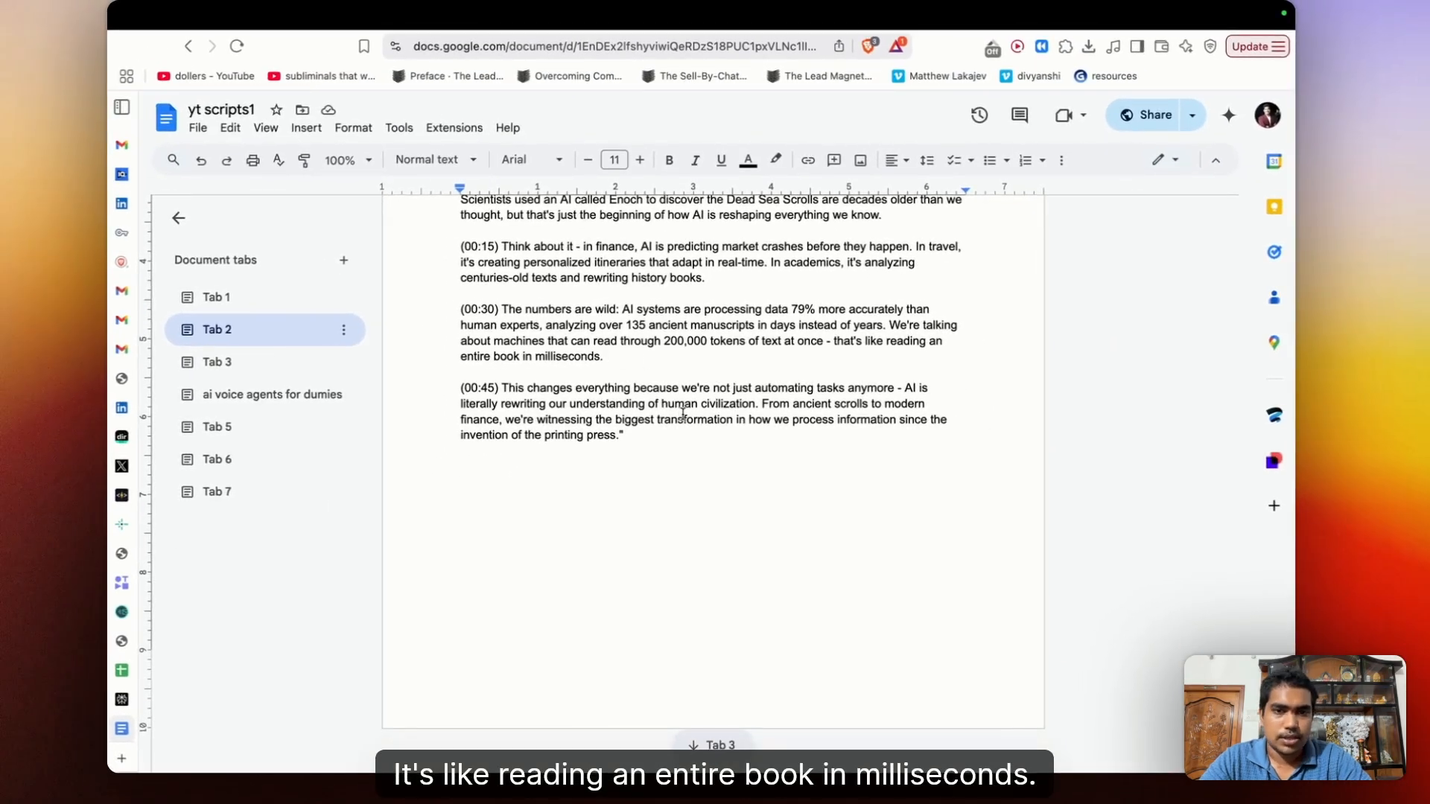
scroll(746, 365, up, 2)
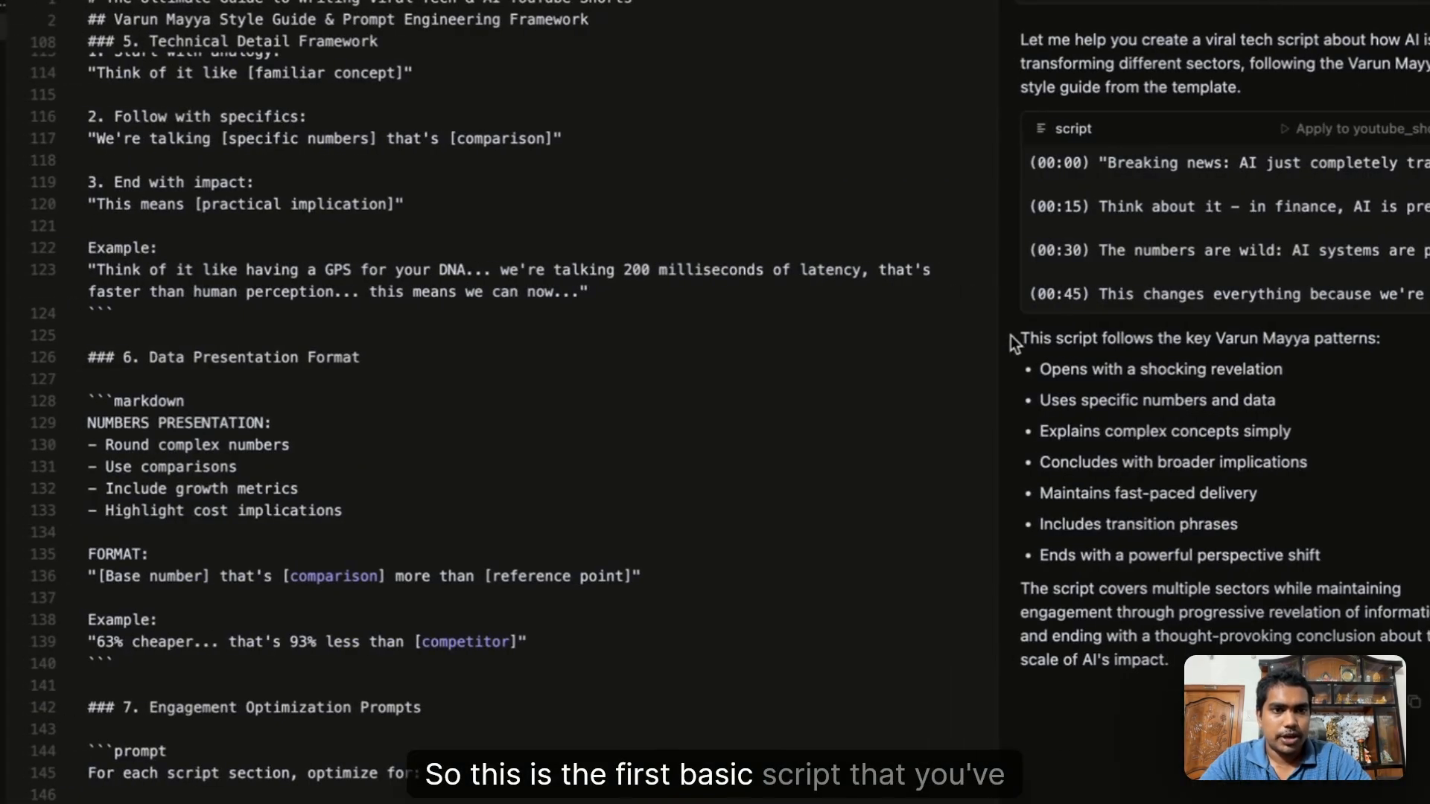
Switch to Cursor, reopen the past chat "Creating a guide for writing YouTube Shorts" and attach youtube_shorts_writing_guide.md as context.
scroll(939, 88, up, 5)
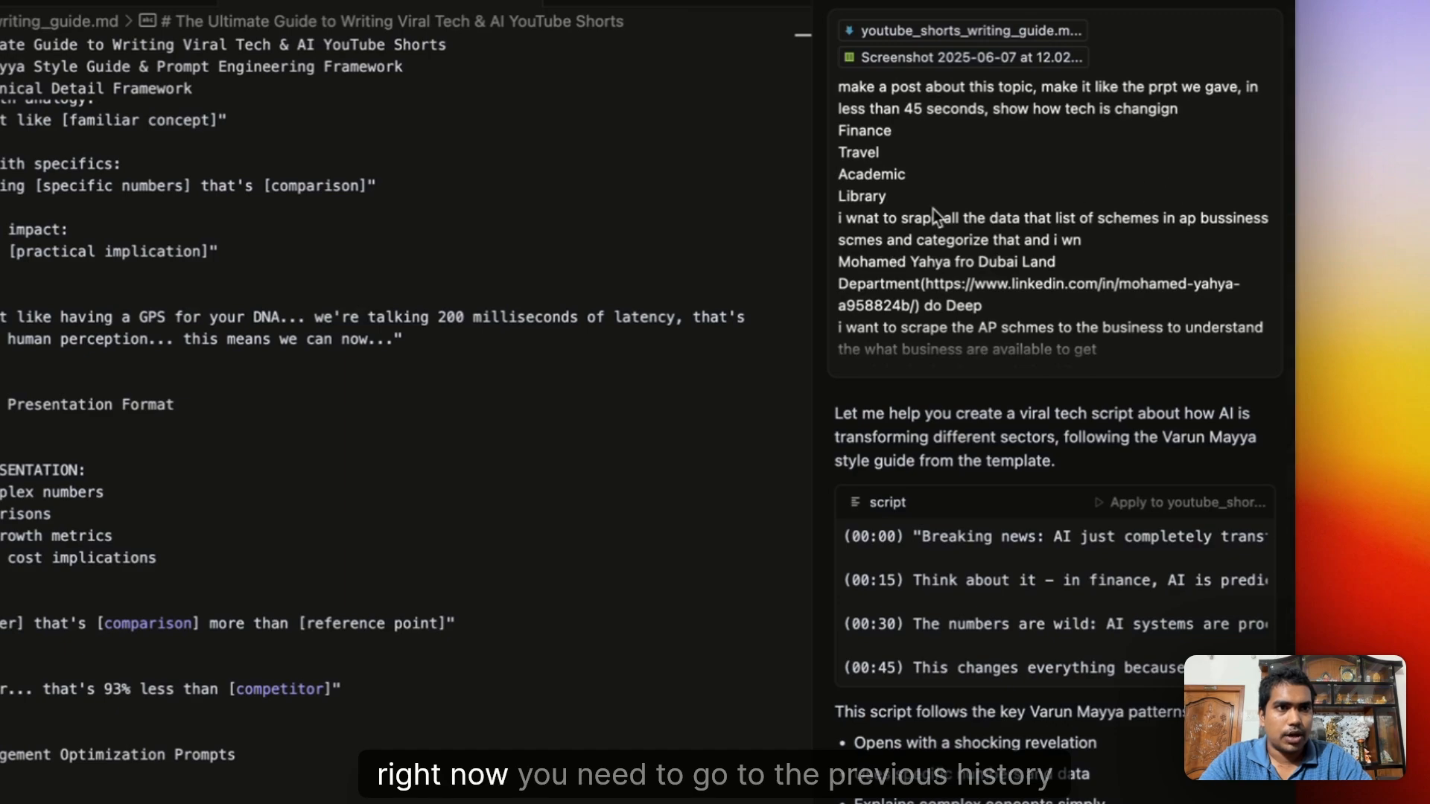
click(1211, 0)
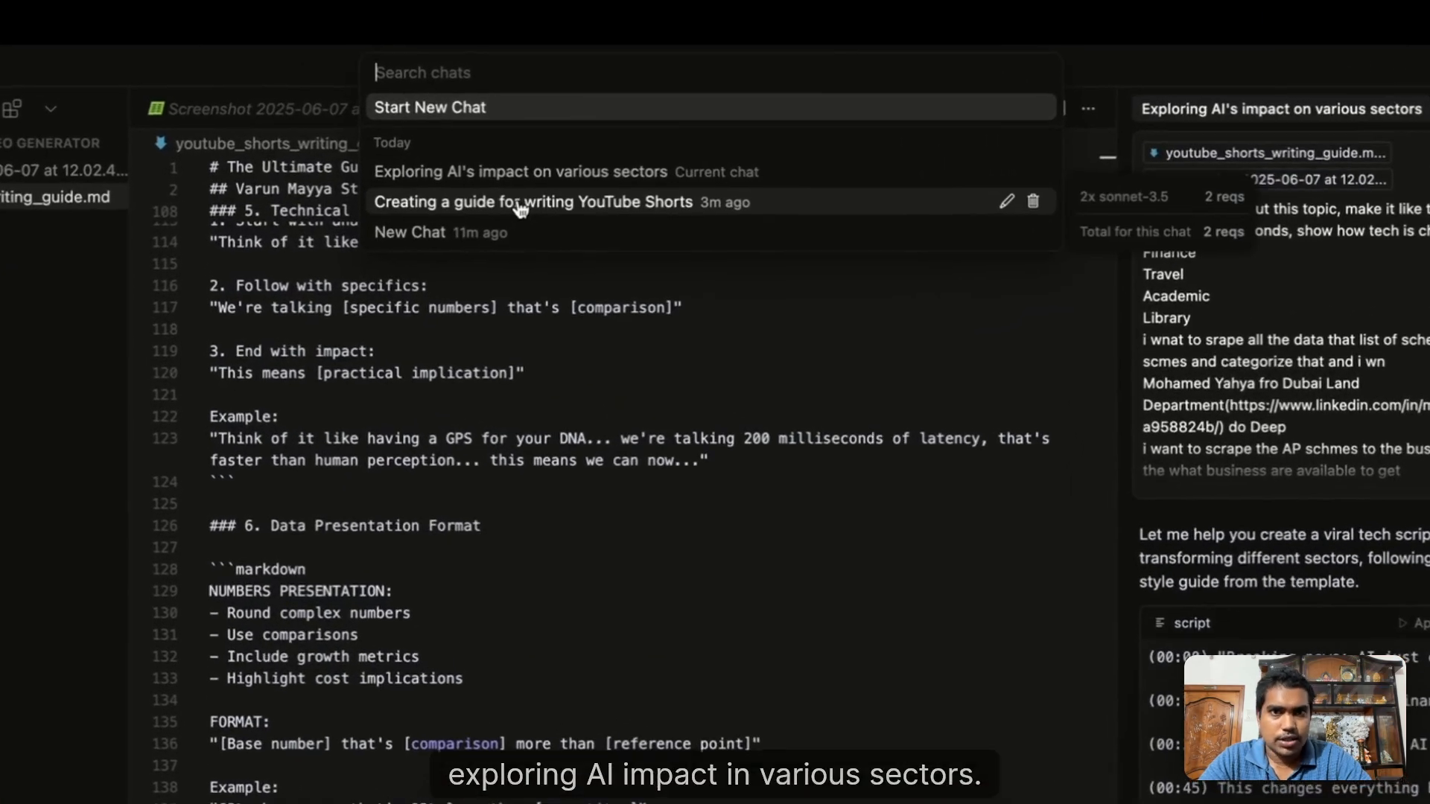
click(520, 210)
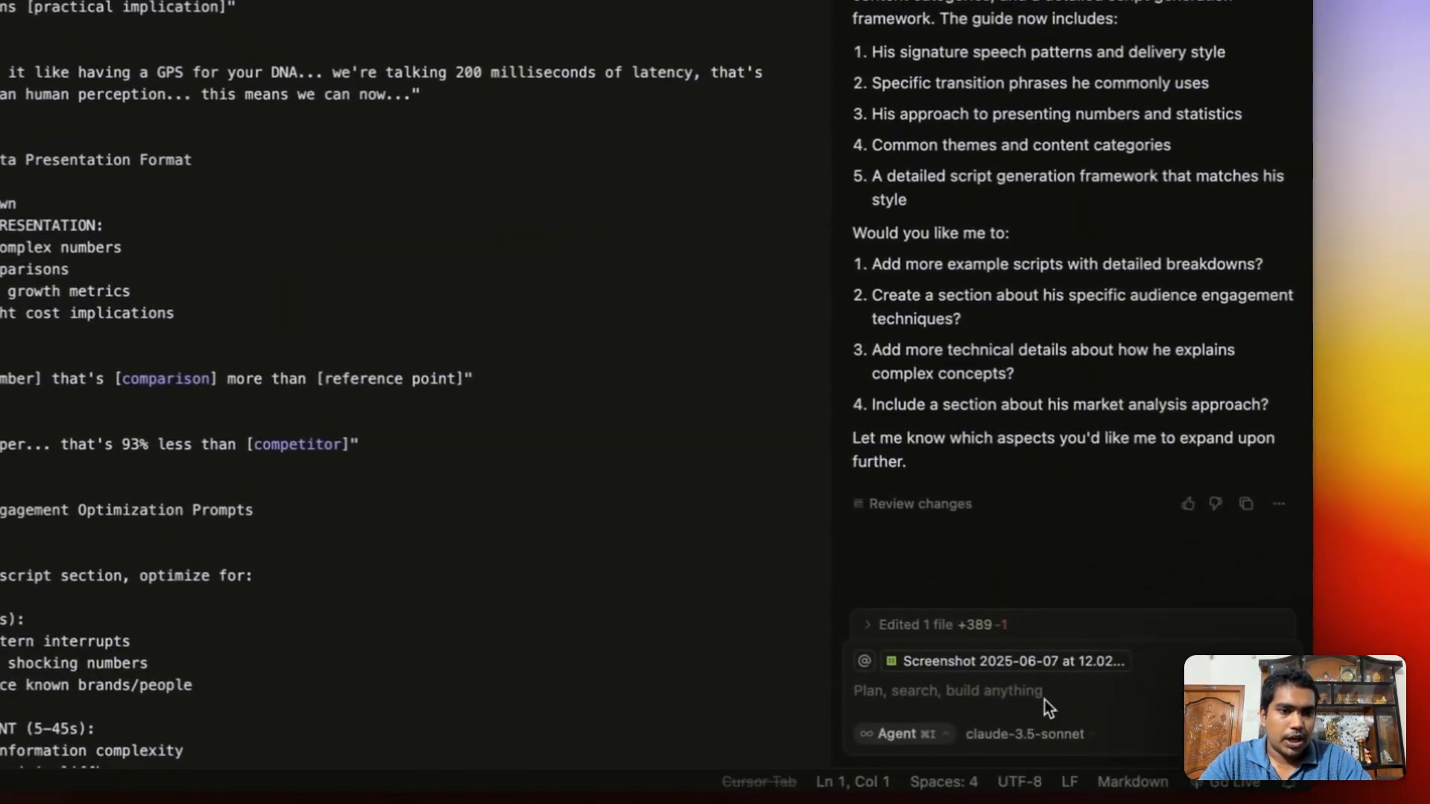
click(847, 642)
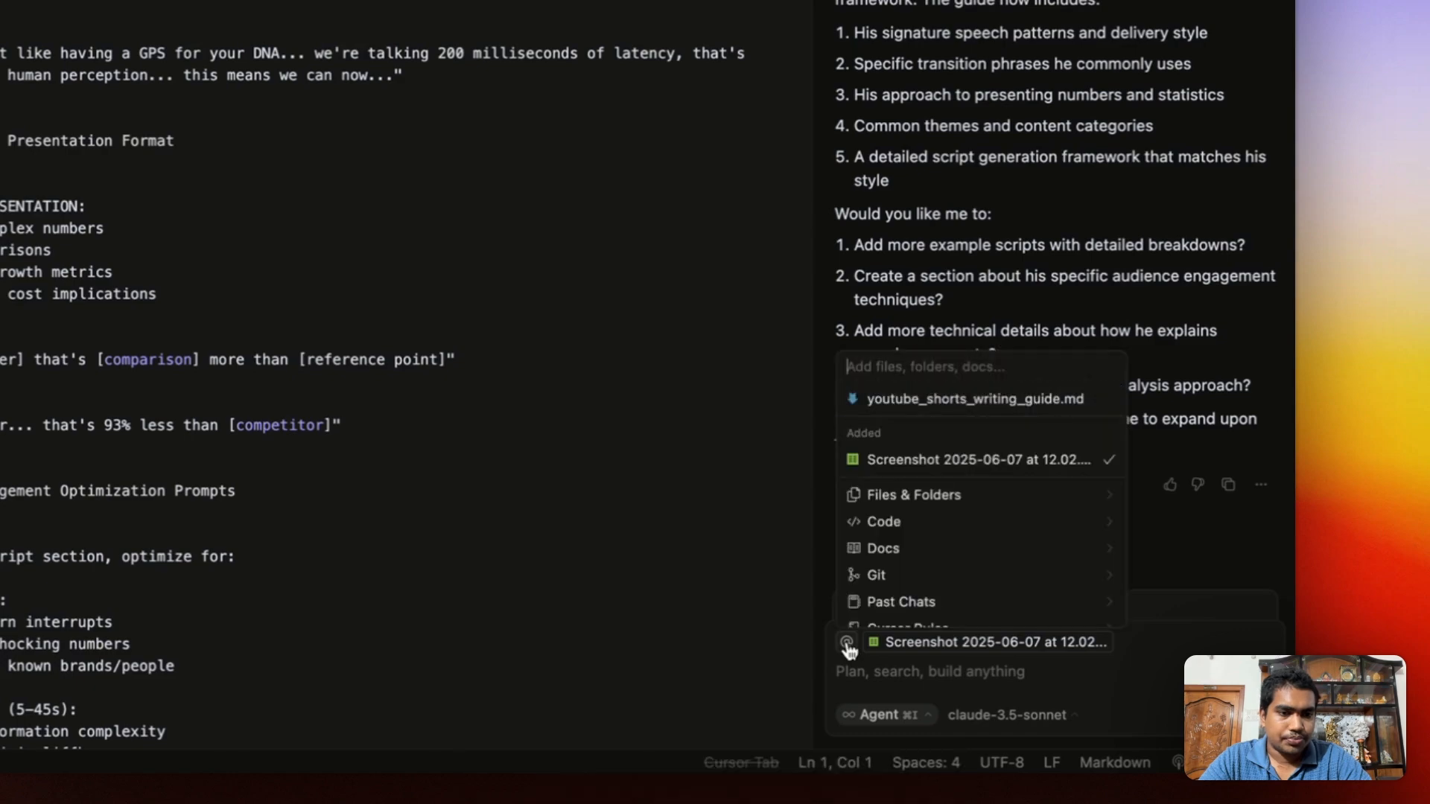
click(924, 379)
click(937, 687)
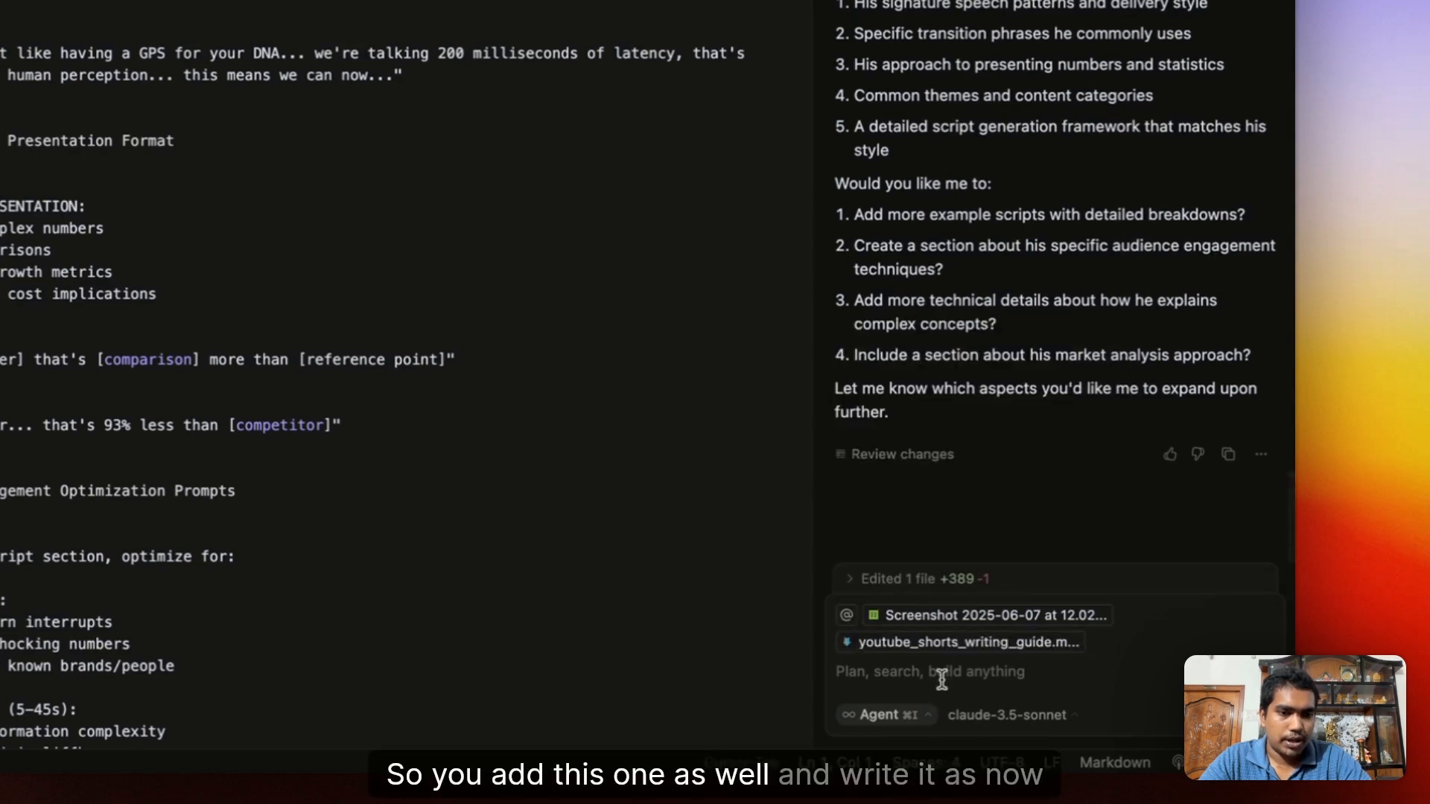
Begin the chat prompt with "now put the wording aspect, make a guide on how to write like this,".
text(now )
text(put the)
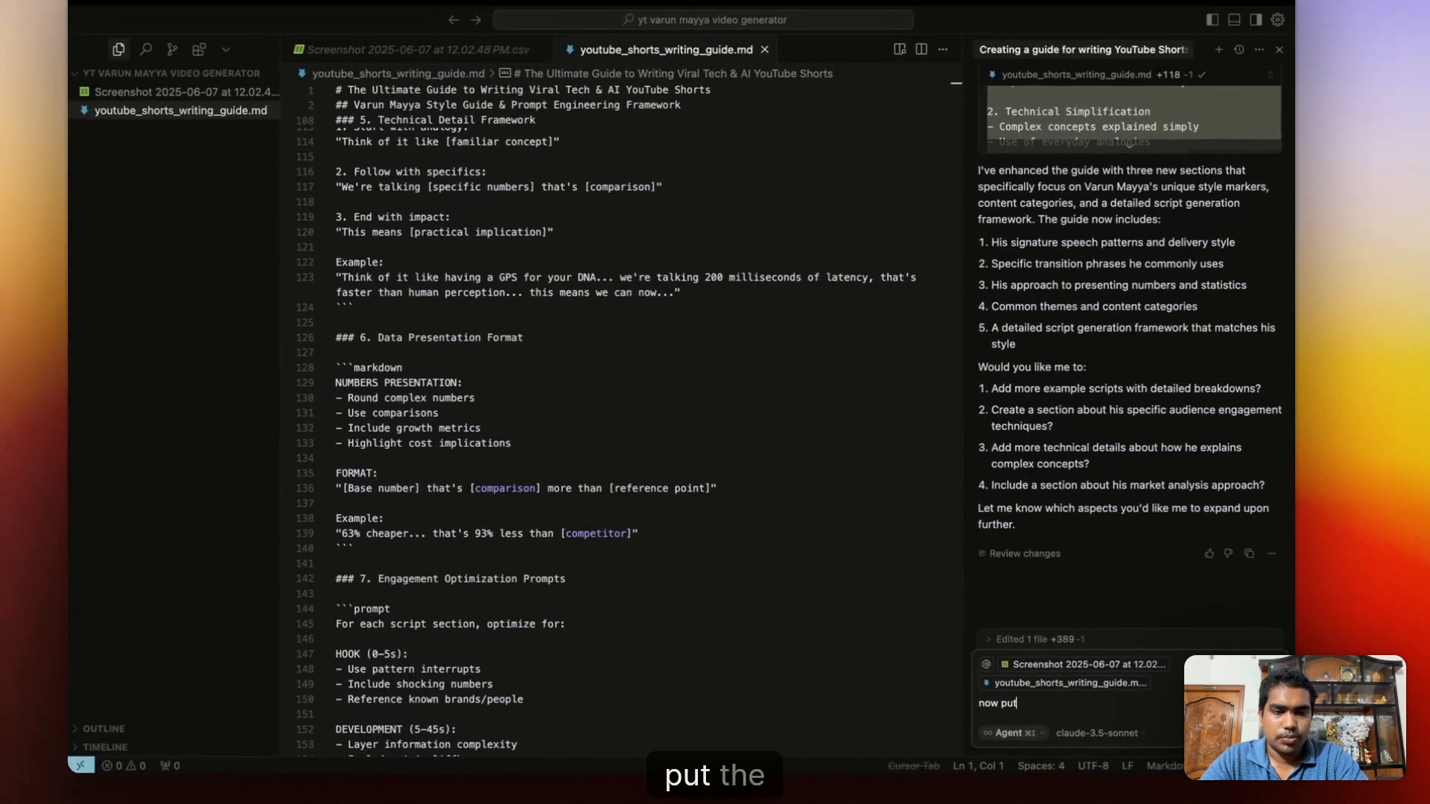
text( word)
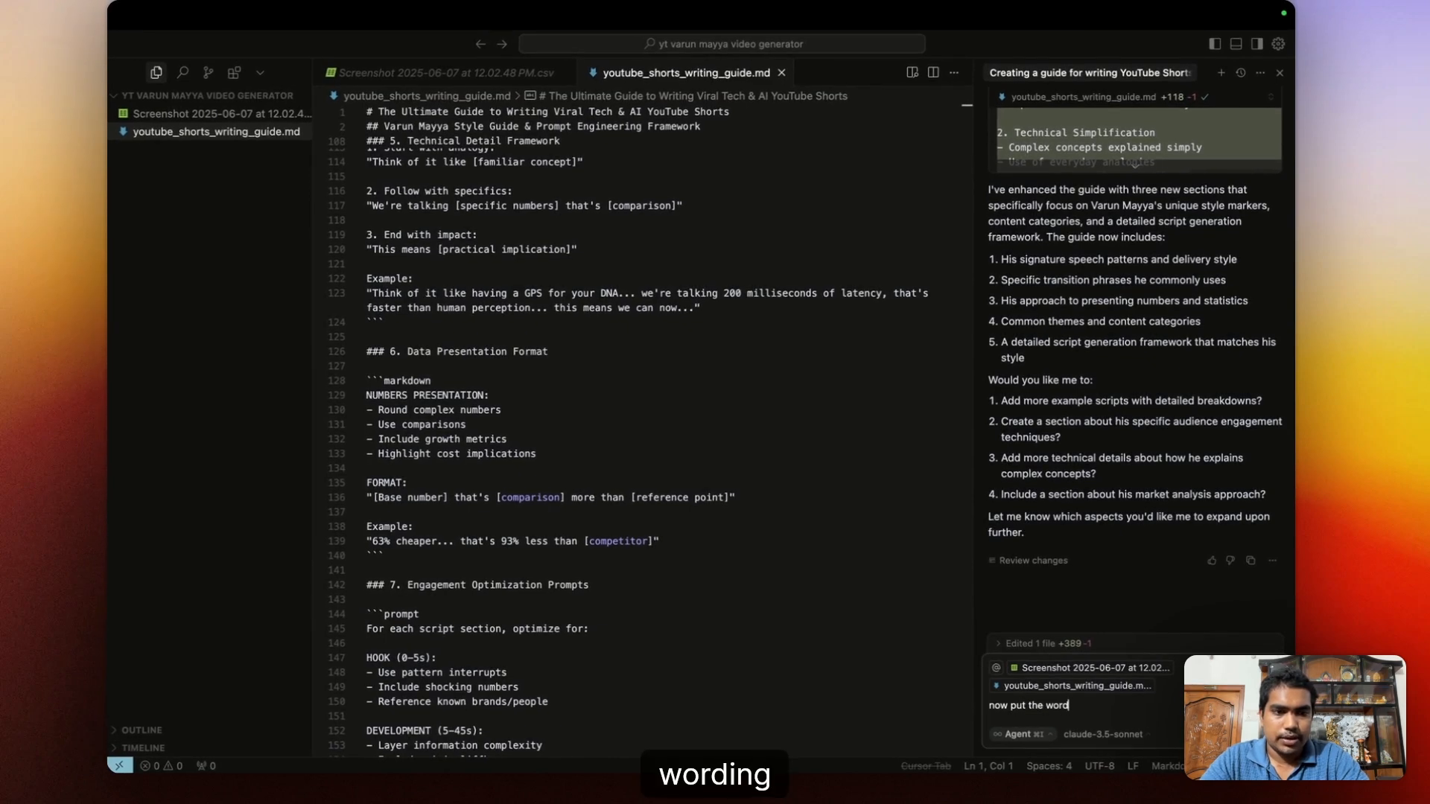
text(ing aspect, )
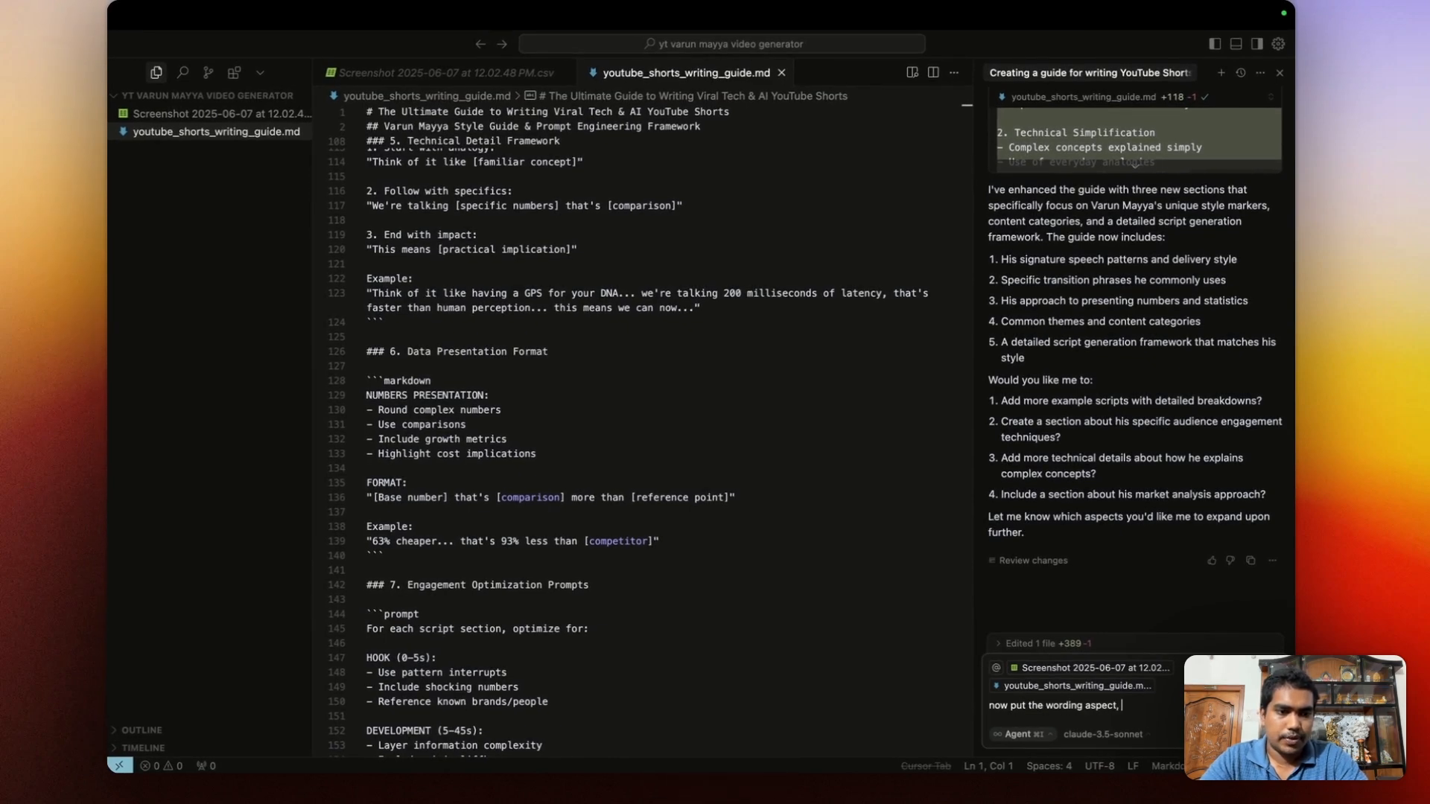
text(make a gui)
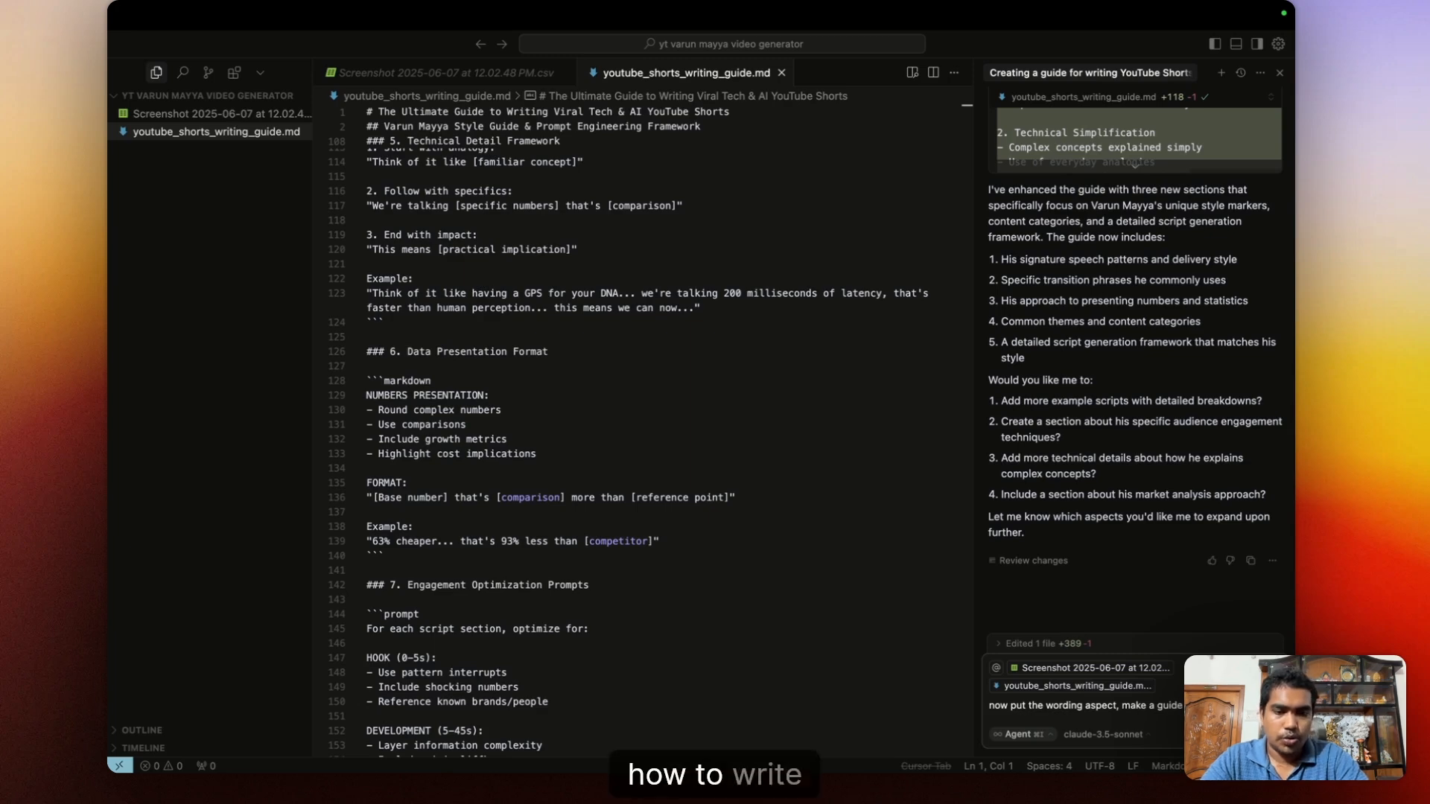
text(de)
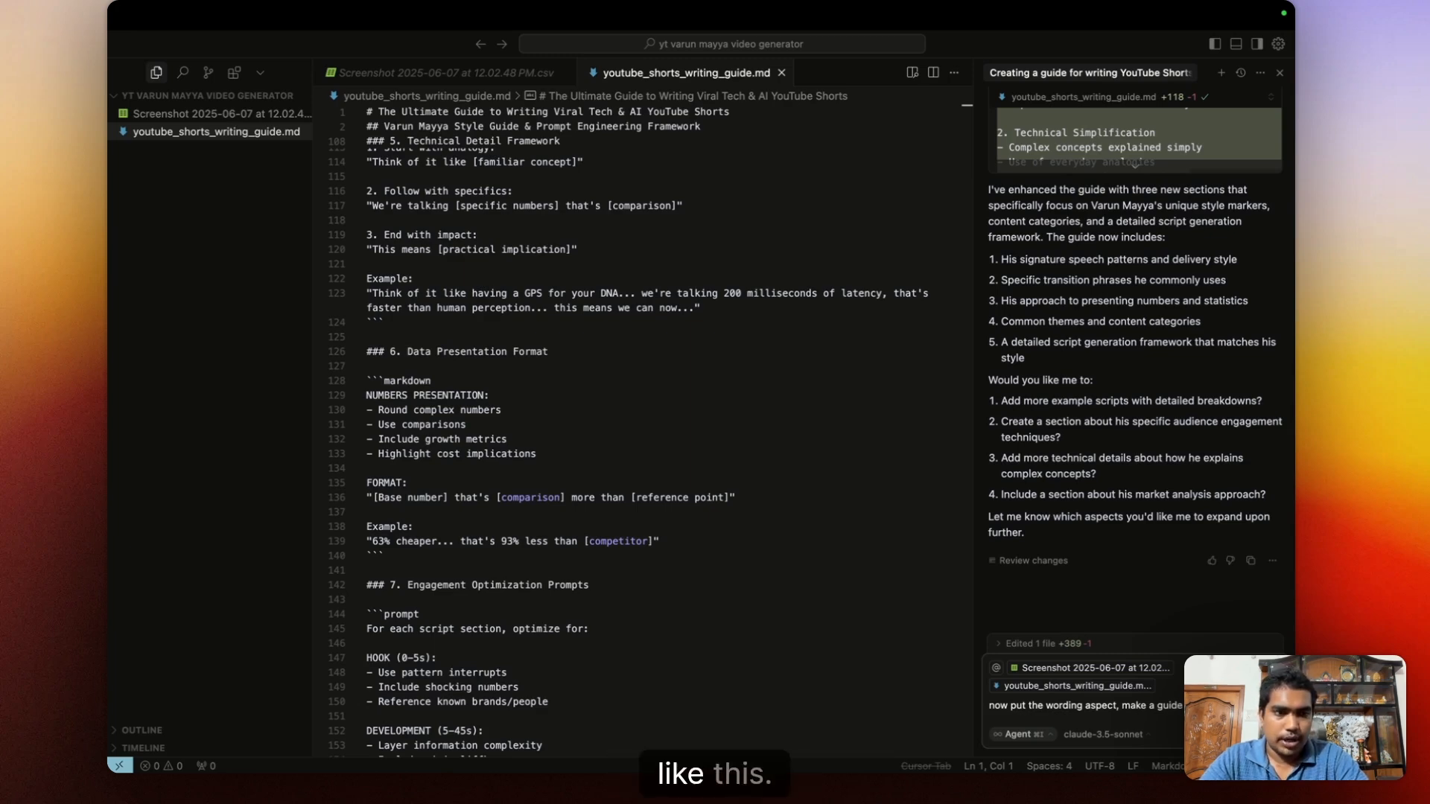
text( this,)
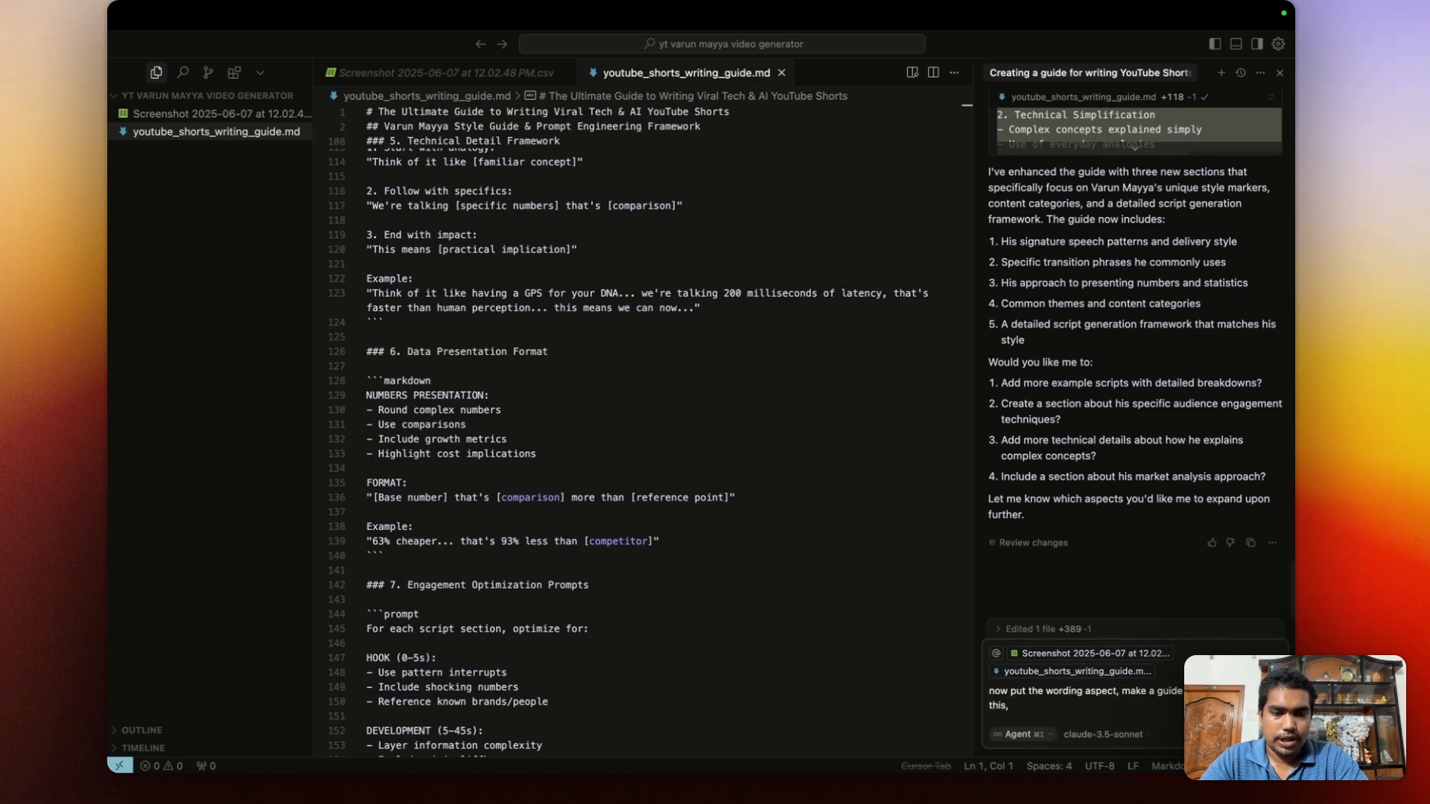
Continue the prompt with "every small detail , lets say what is the intent behind each and every single word,".
text( every small det)
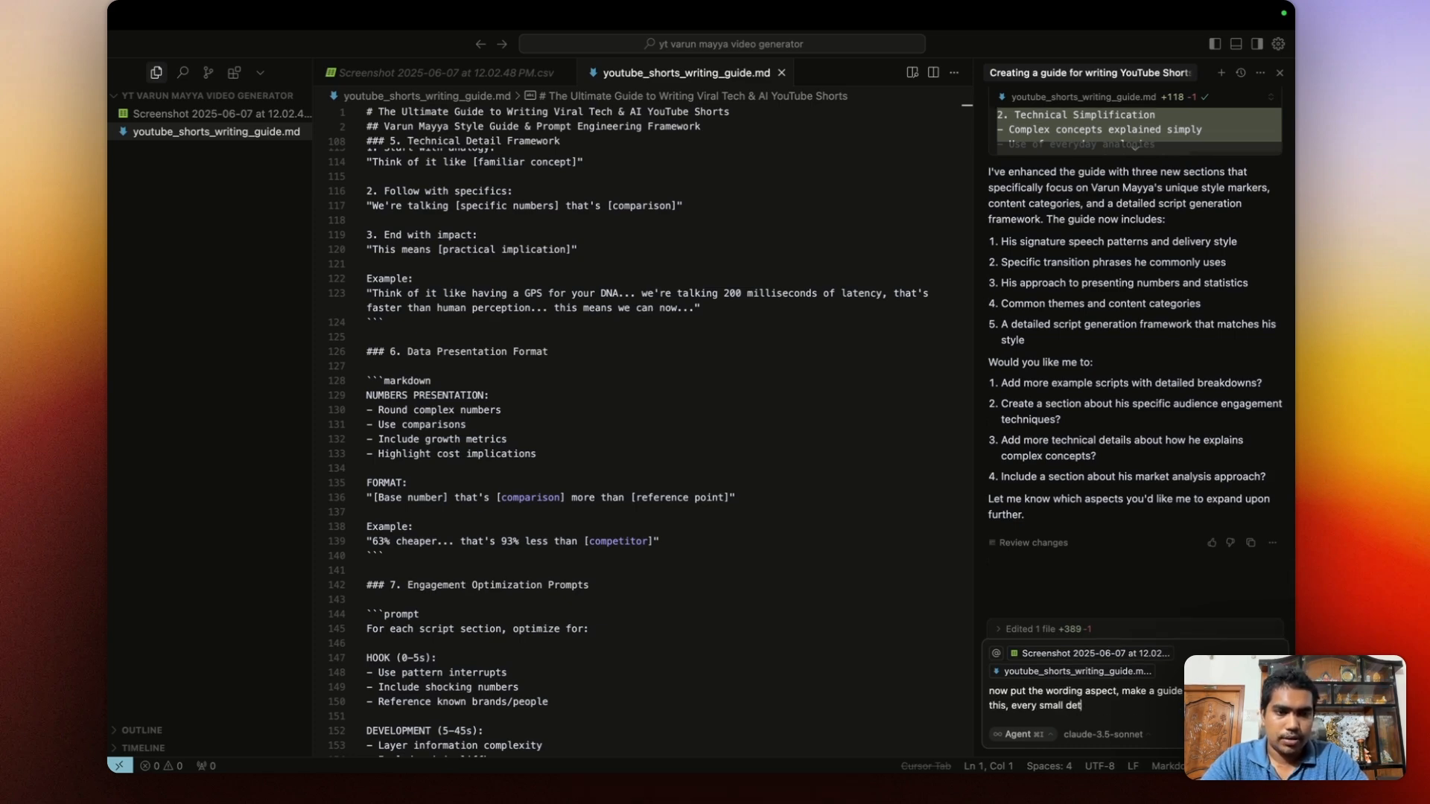
text(ail , lets say the)
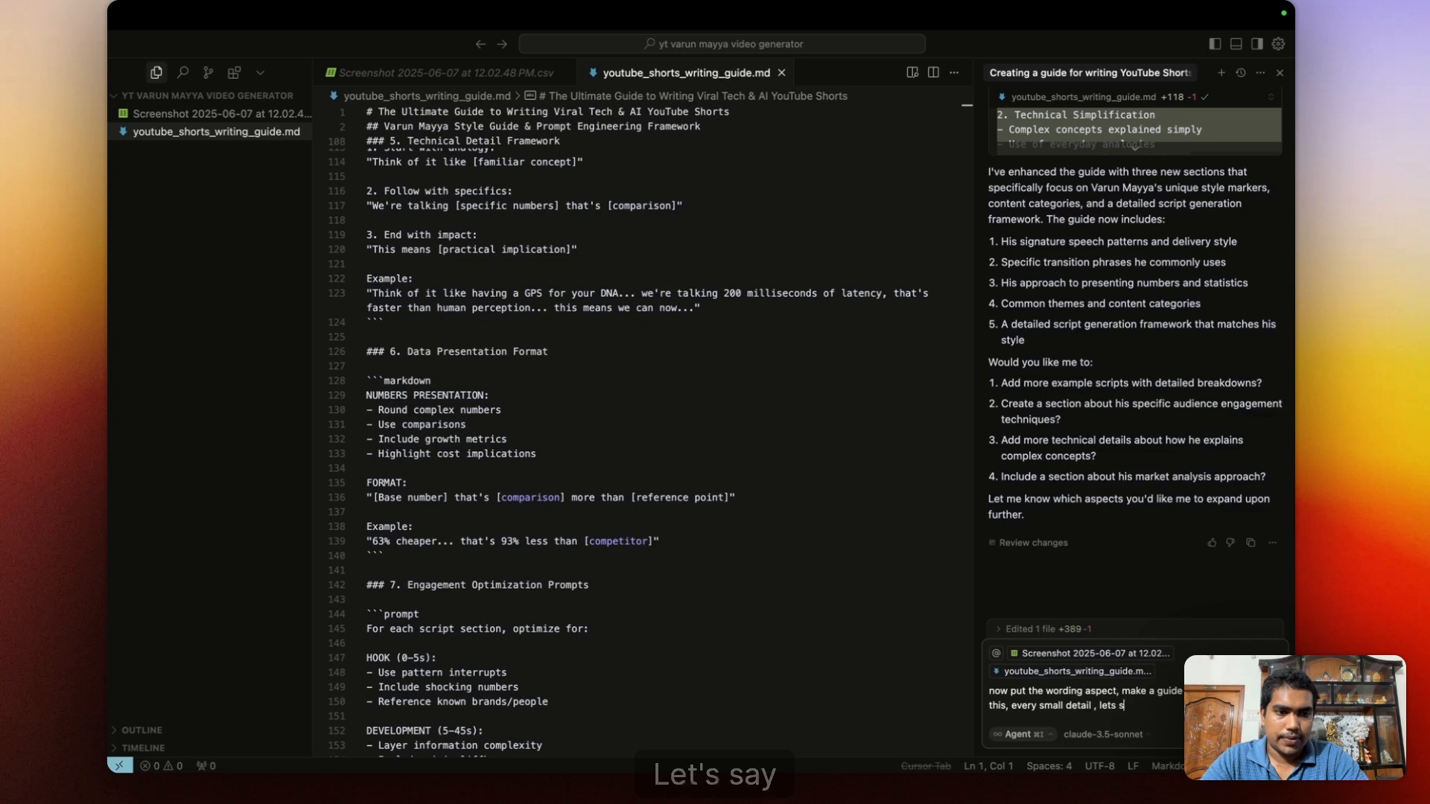
key(BackSpace)
key(BackSpace)
key(BackSpace)
text(wha)
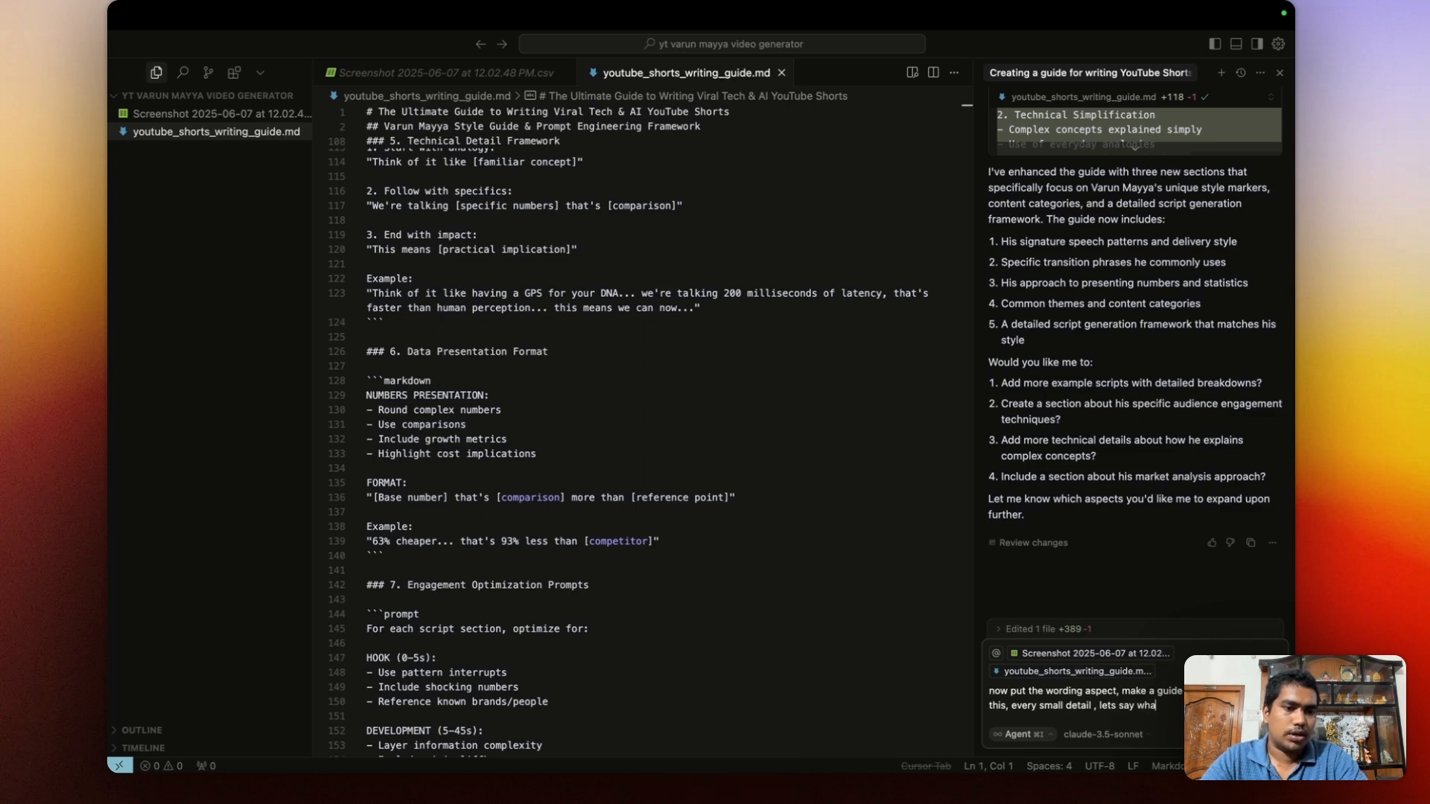
text(t is the)
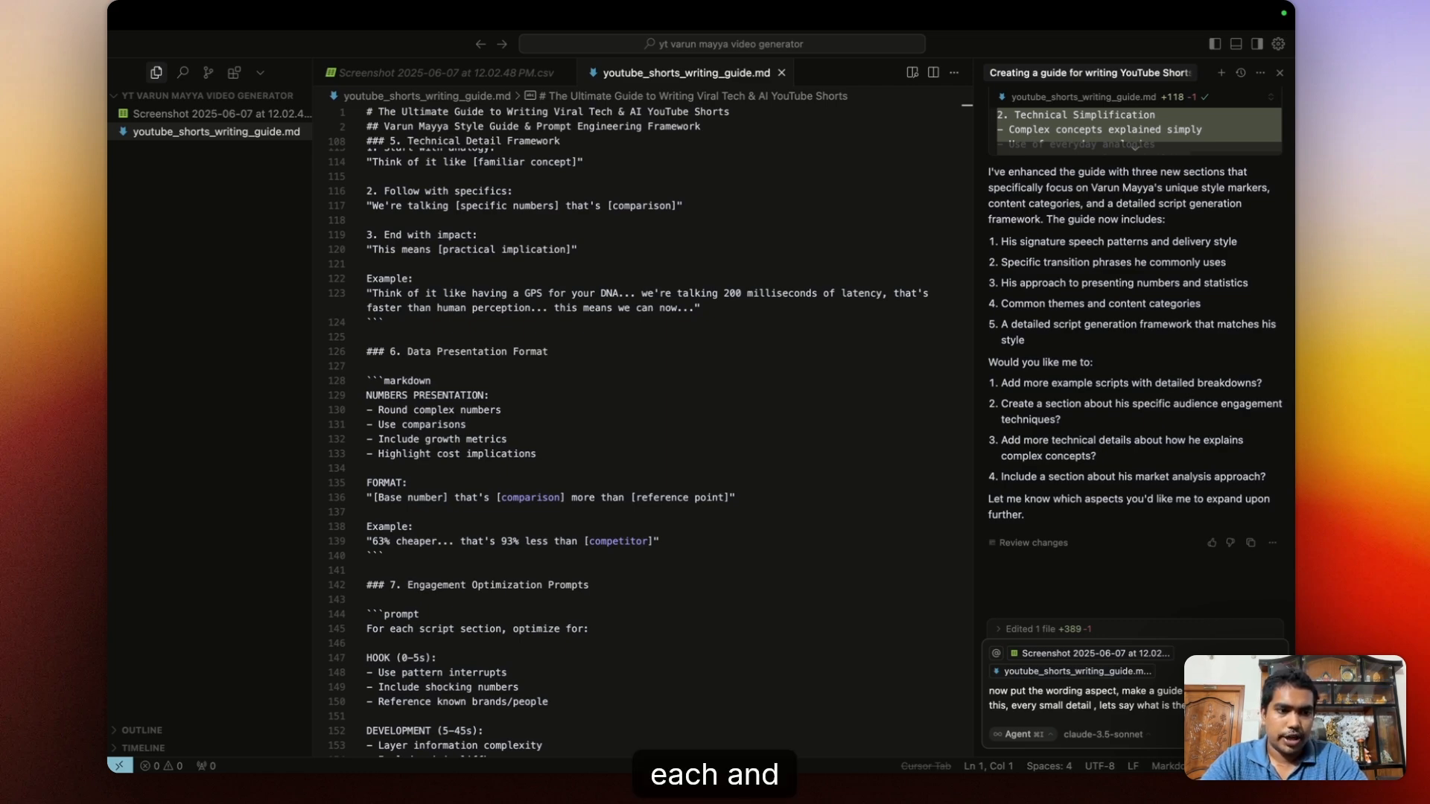
text( and every s)
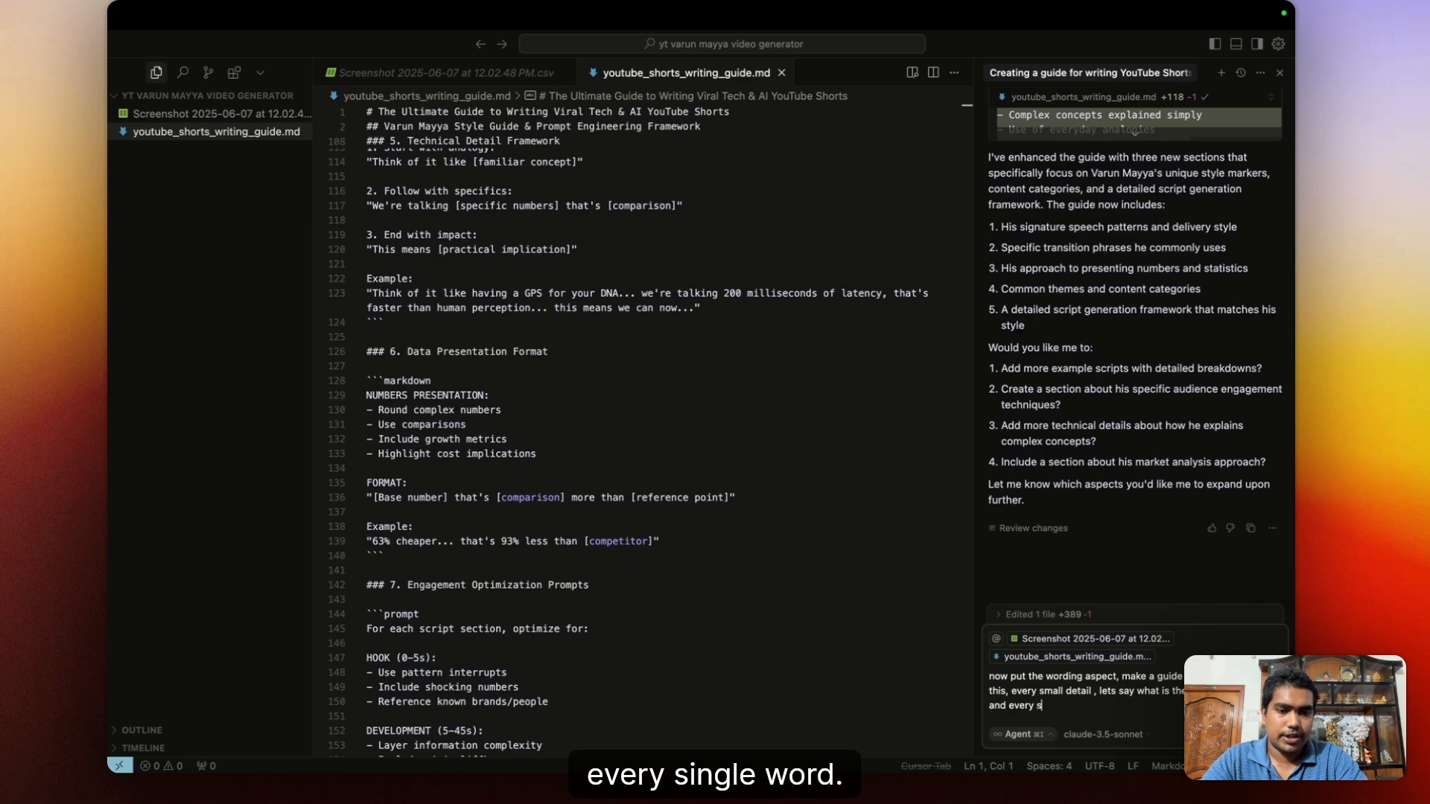
text(inge wo)
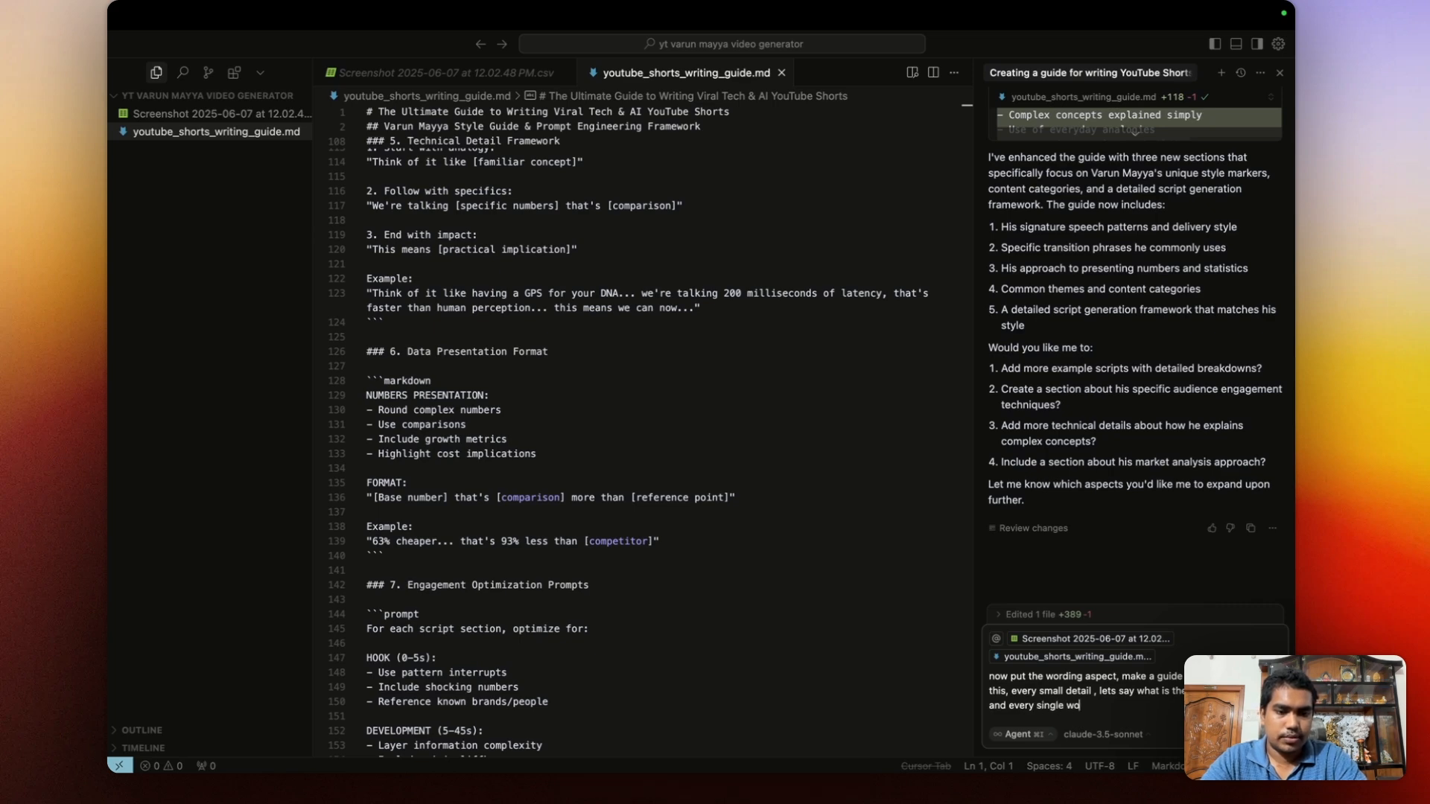
text(rd, re)
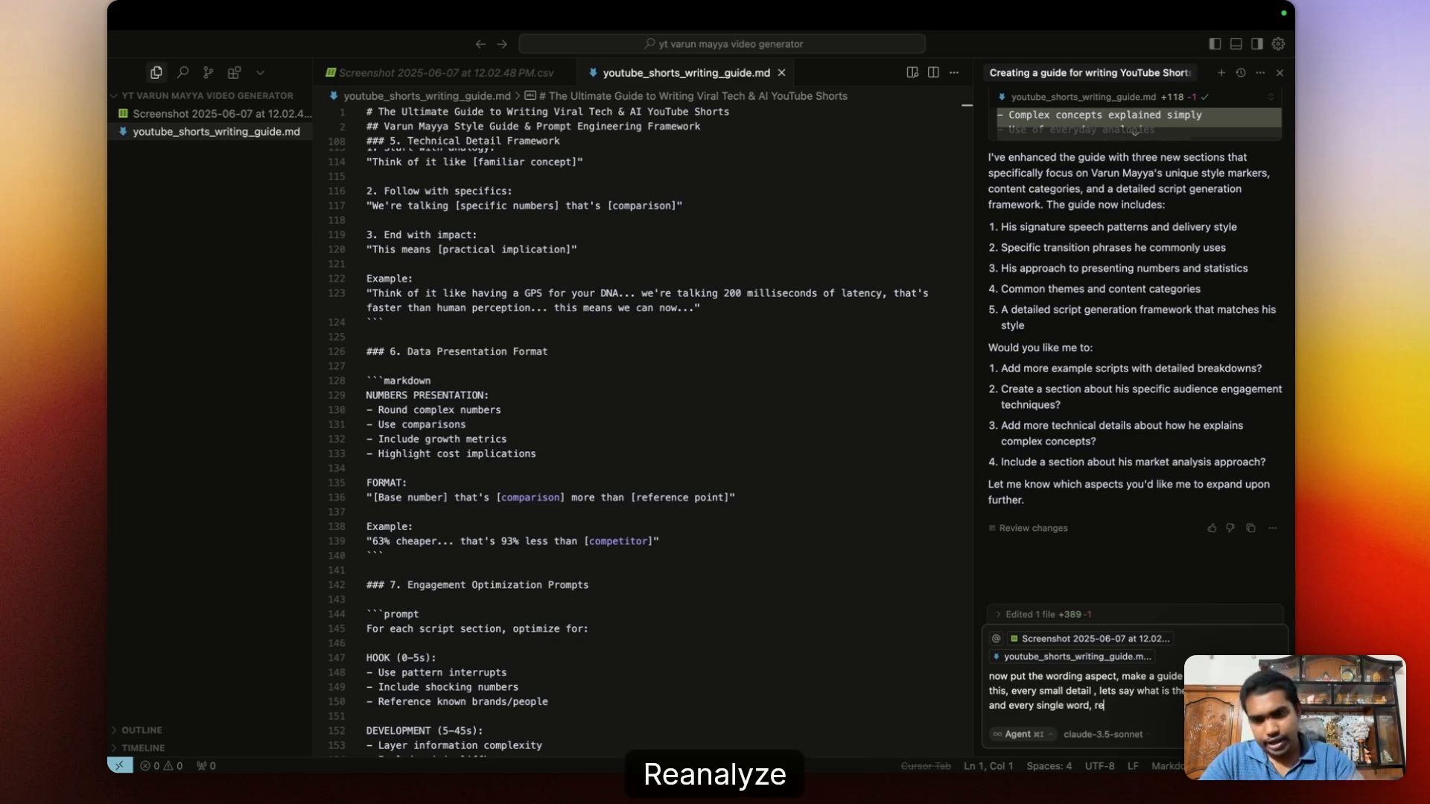
Ask in the prompt to reanalyse both scripts and make sure the output shows how the real world's top most copy writers work.
text( analuse )
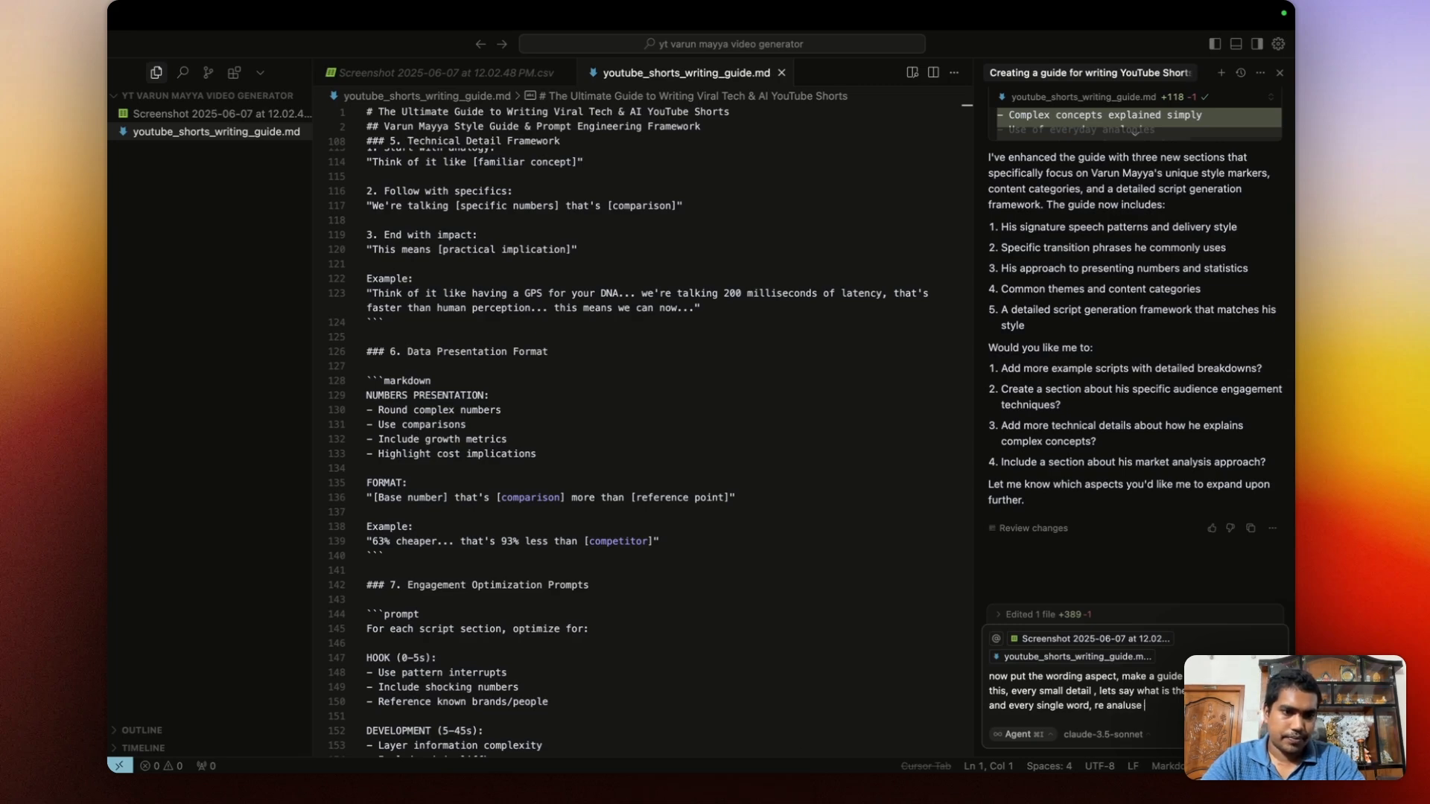
text(hte)
text(the both)
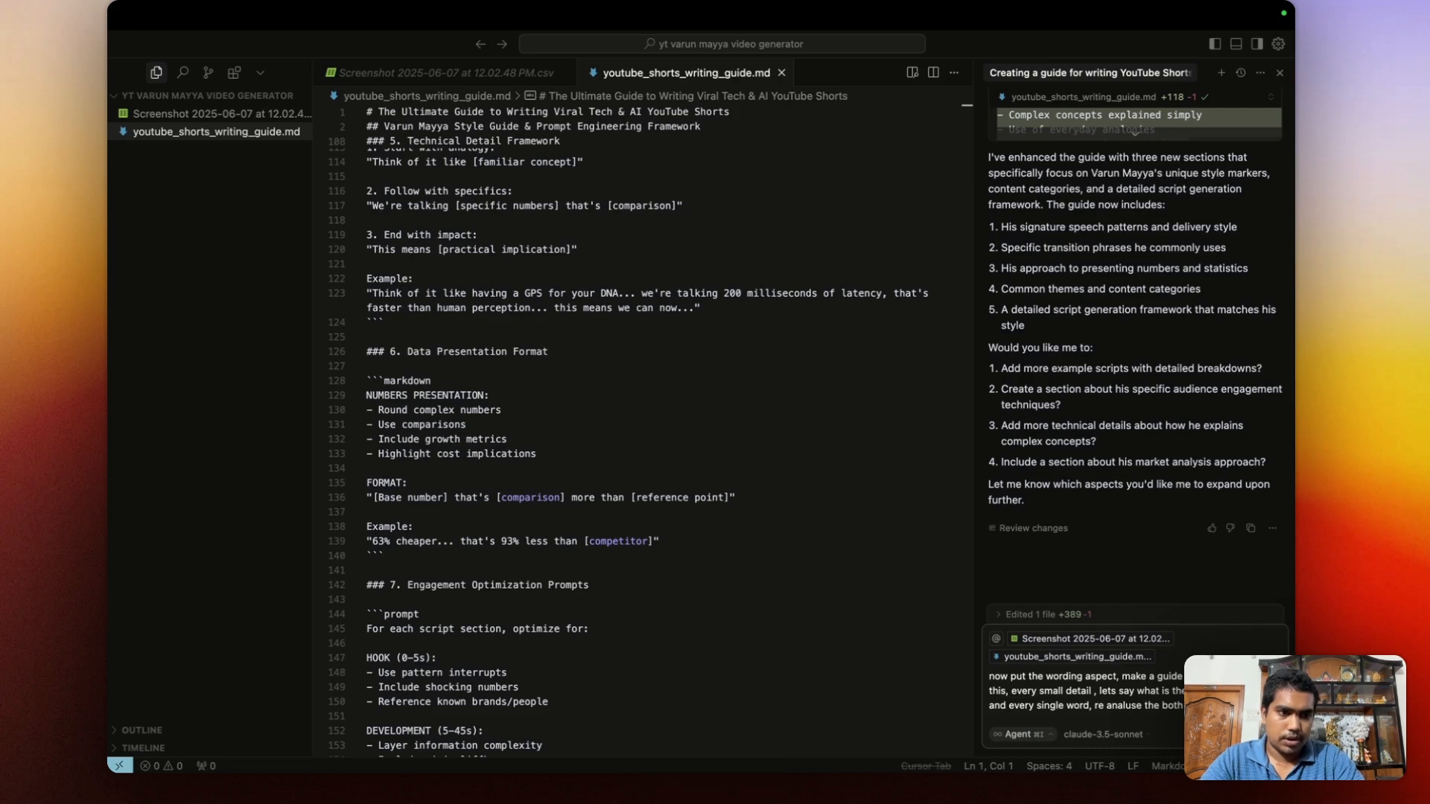
text( and make sure w e)
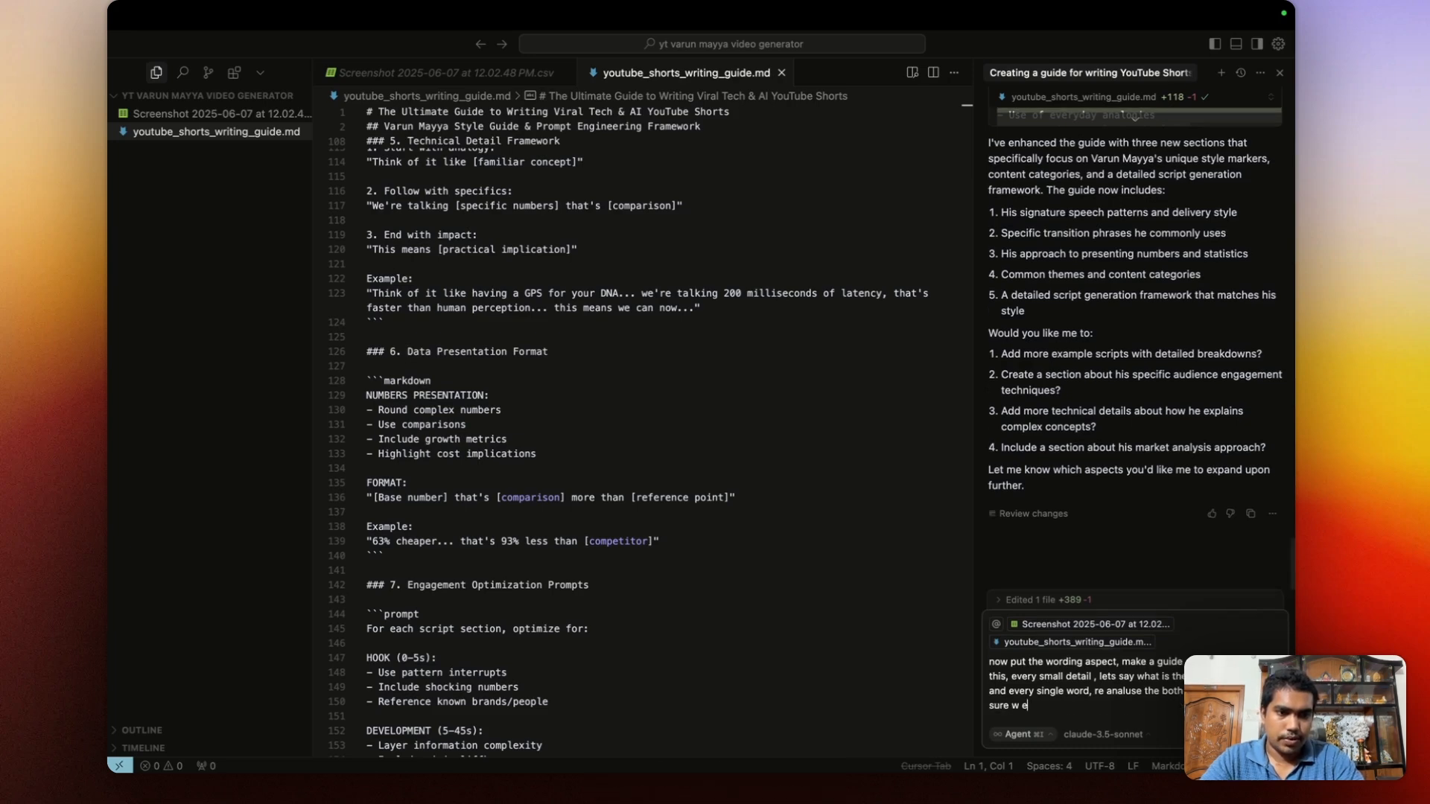
text(e)
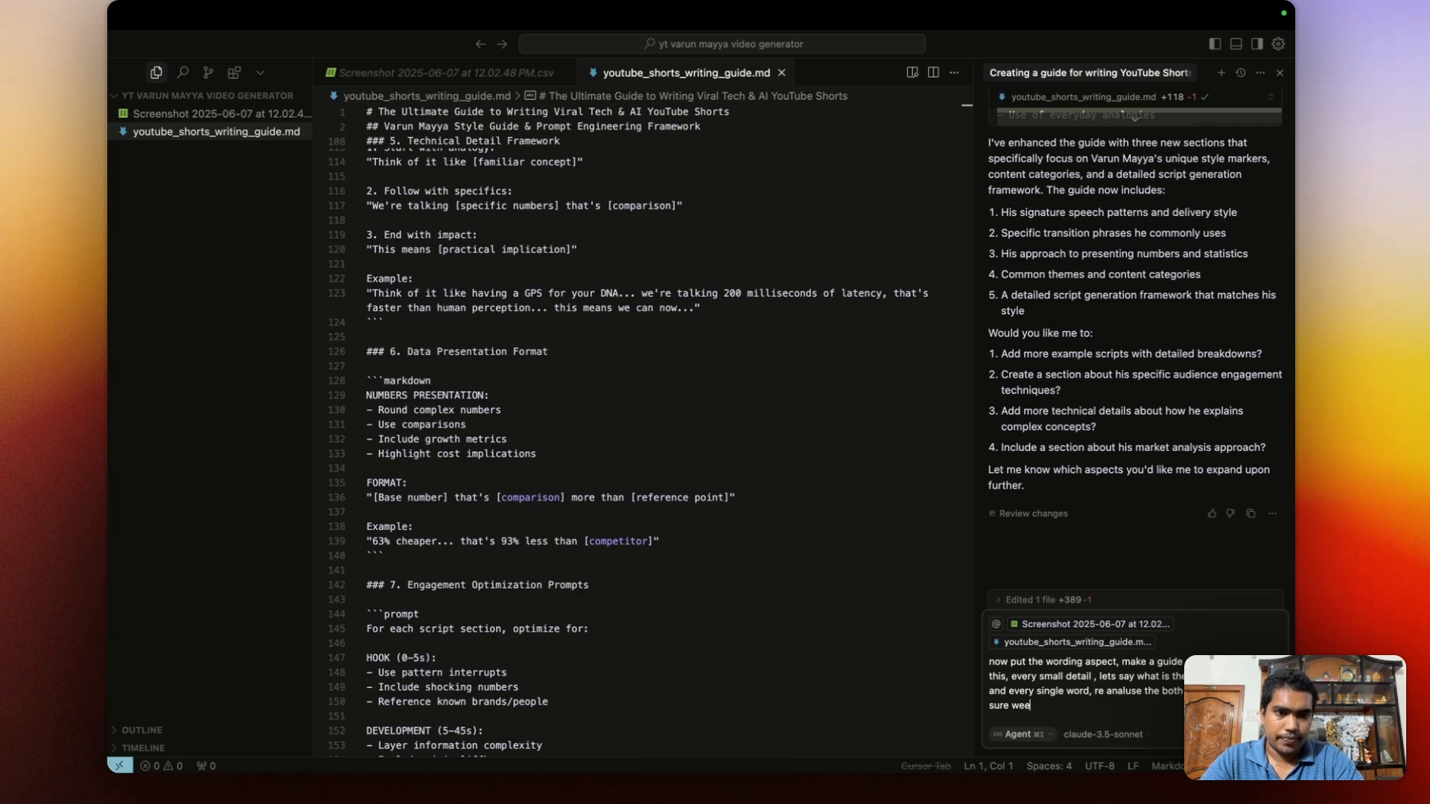
key(BackSpace)
text( g)
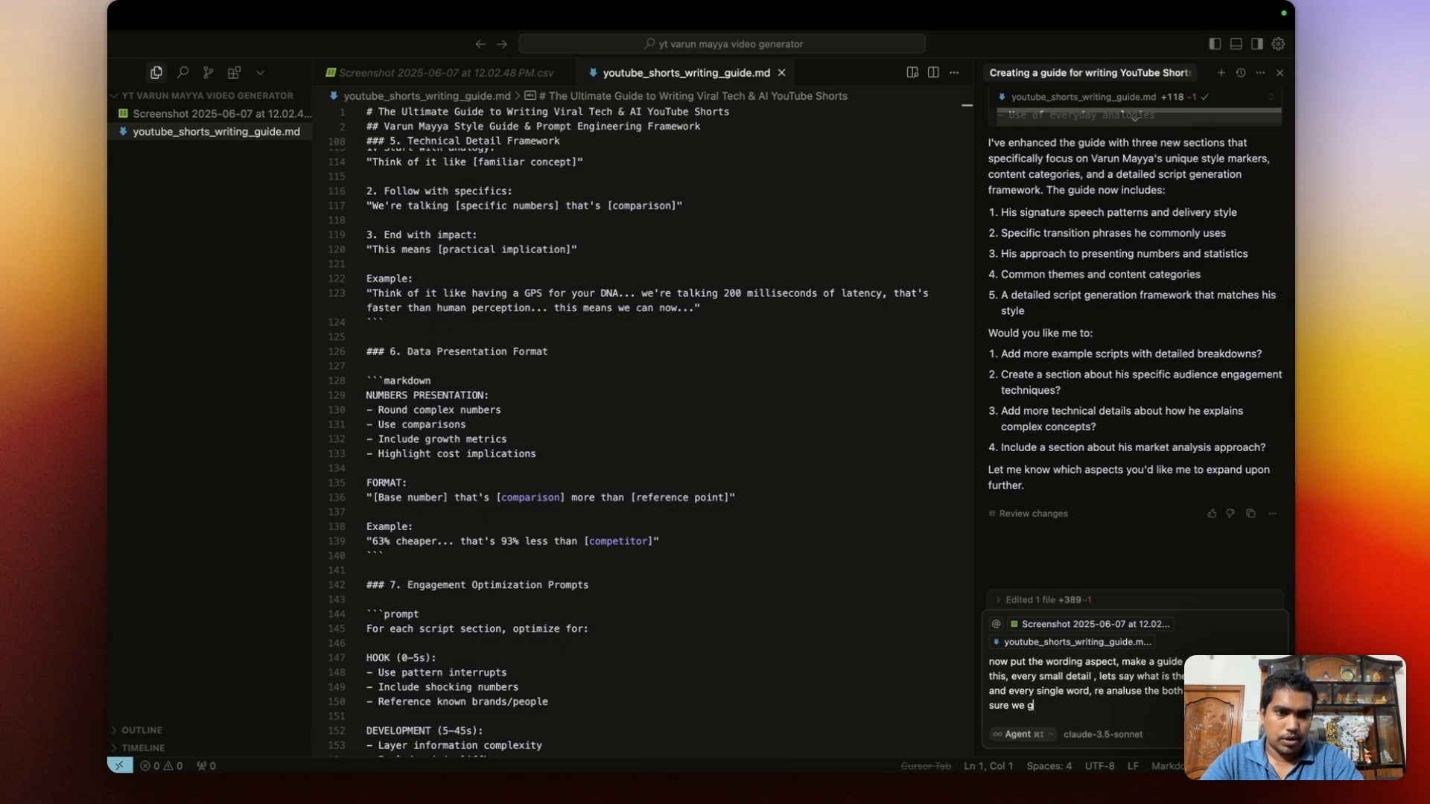
text(e the)
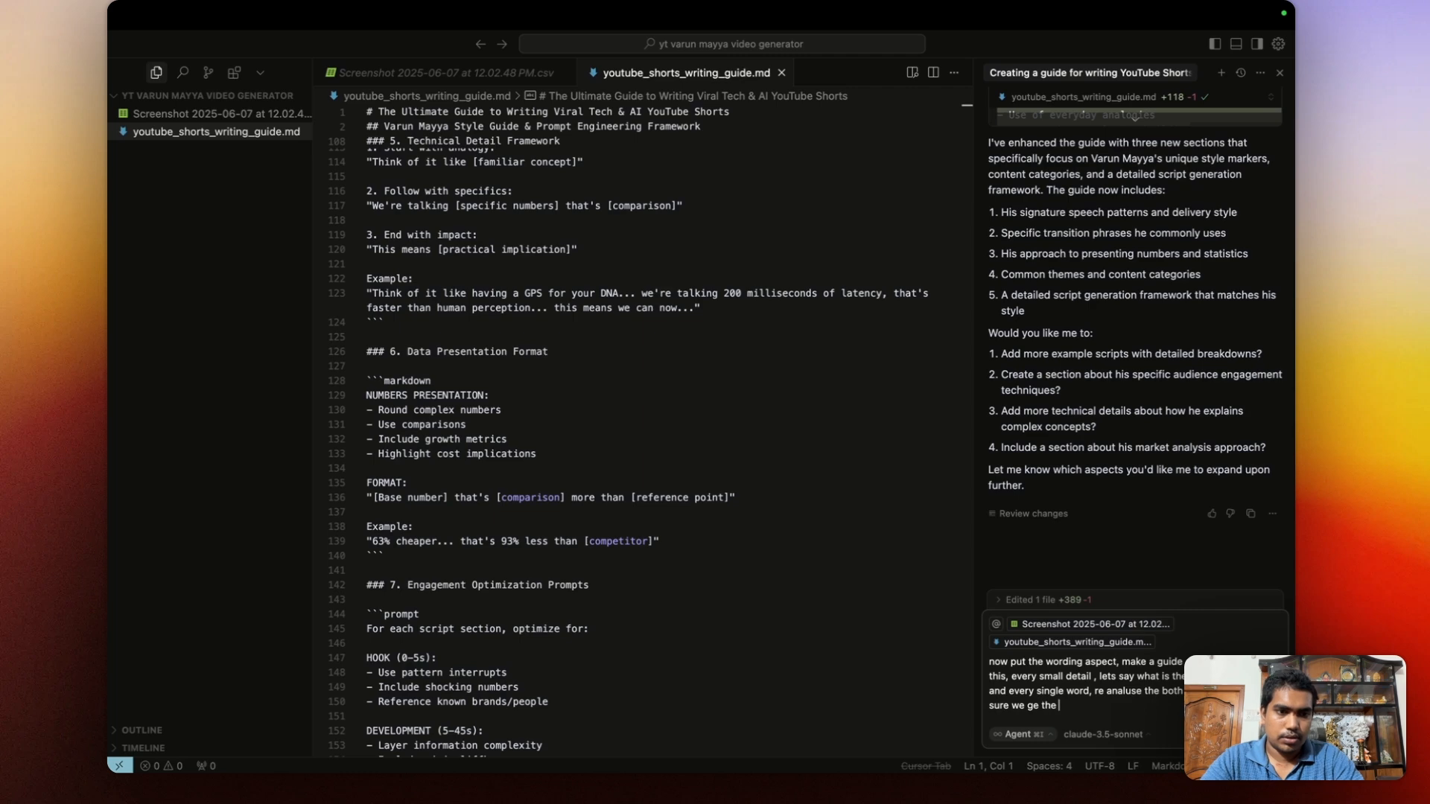
text( output of how)
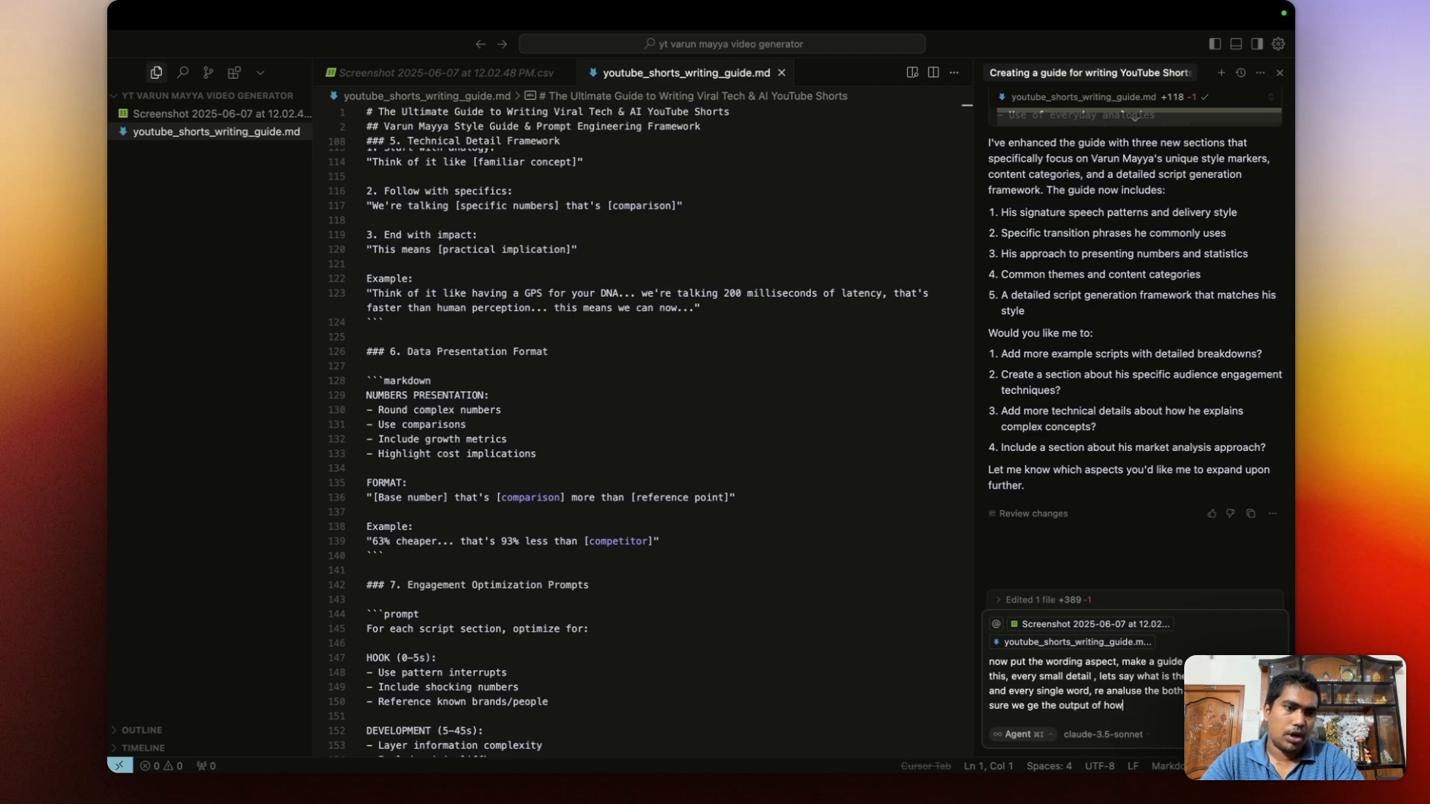
text( the real wor)
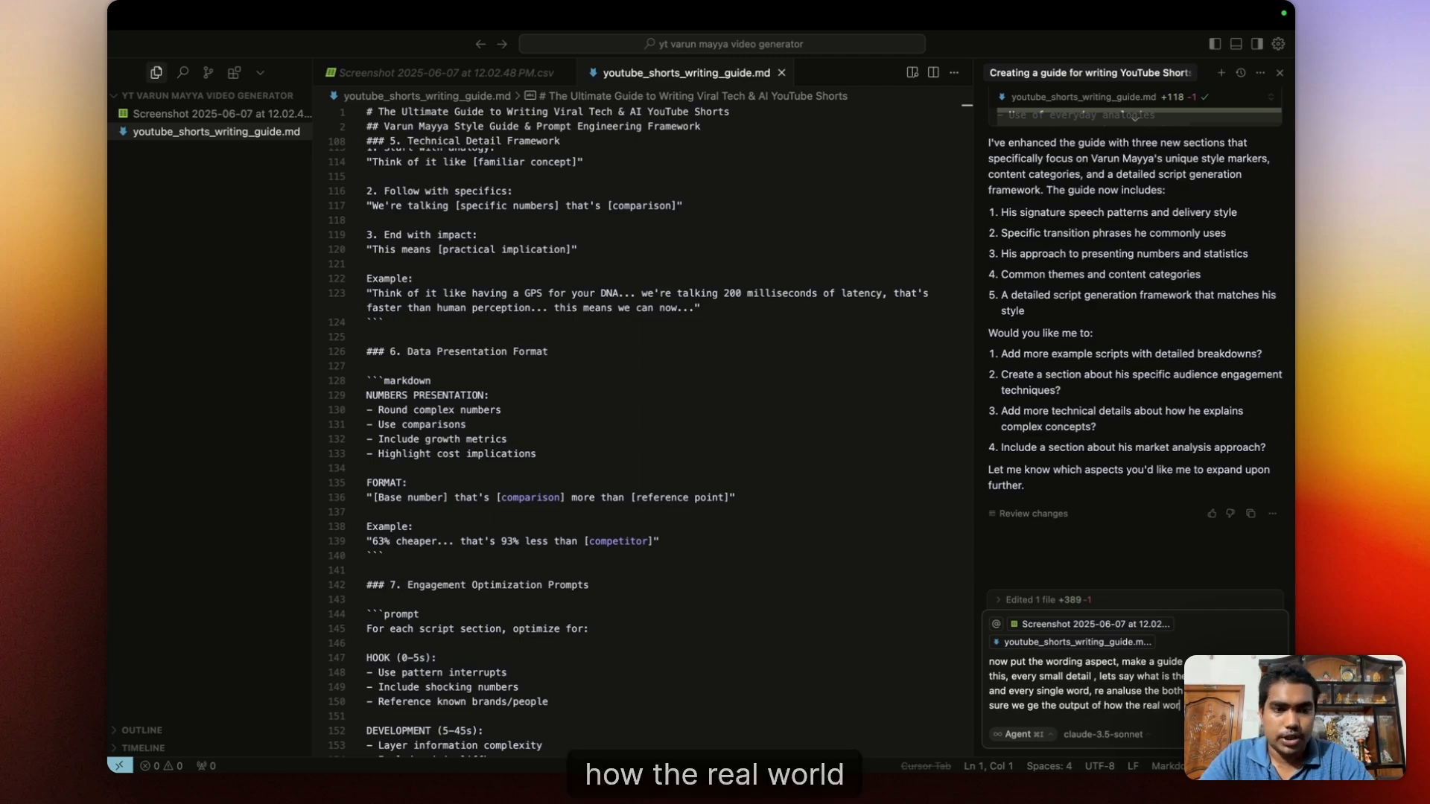
text(l)
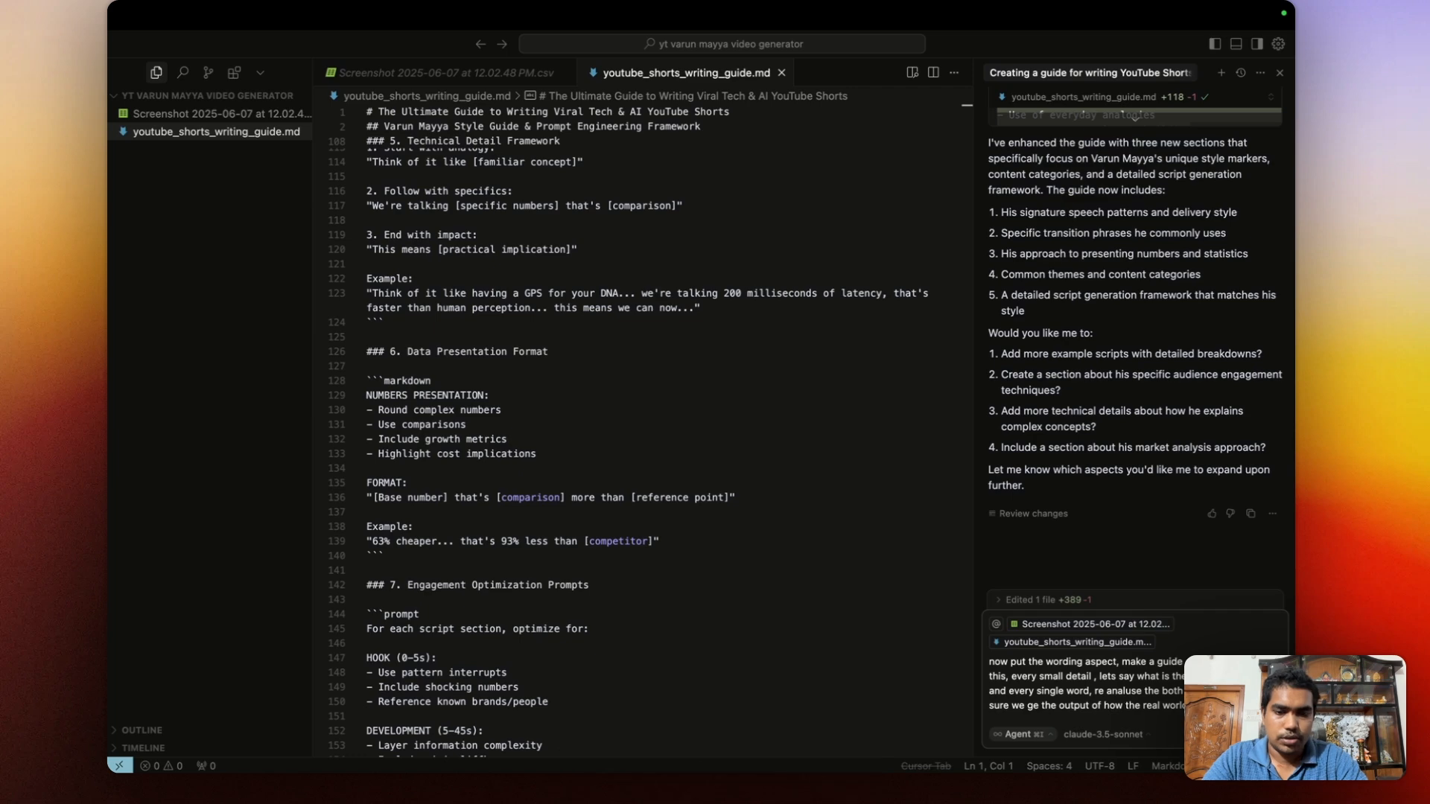
text(top most c)
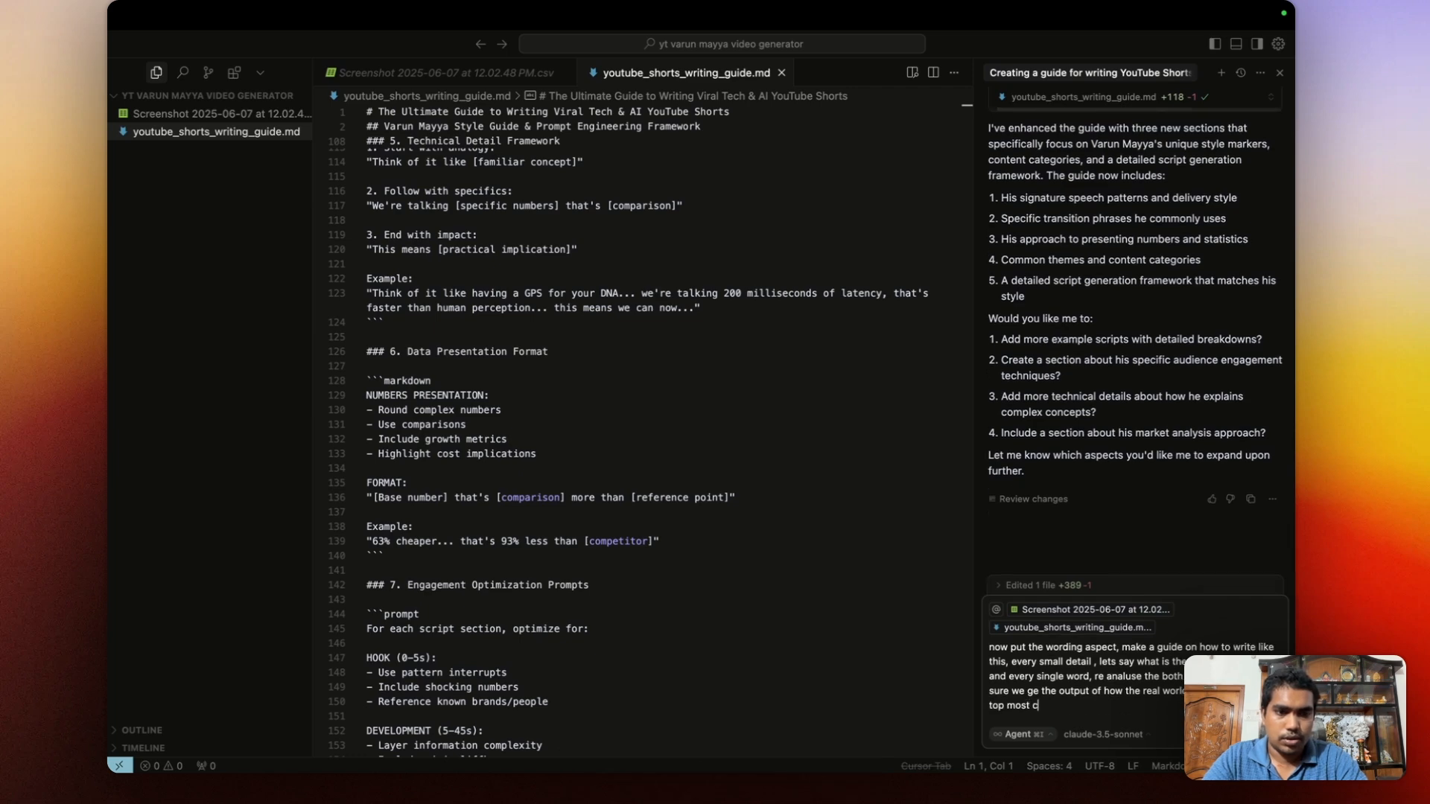
text(opy writers)
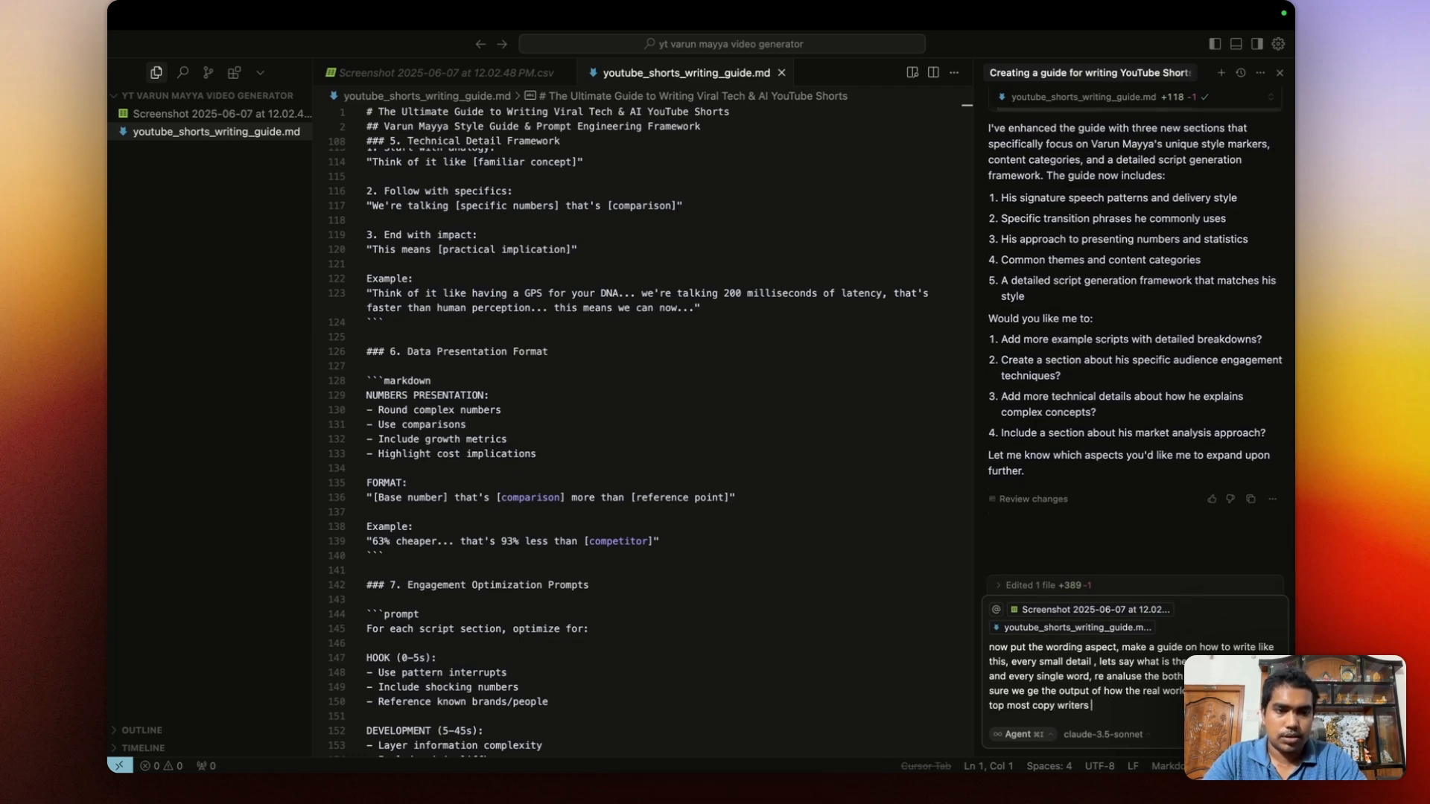
text( work, and make sure)
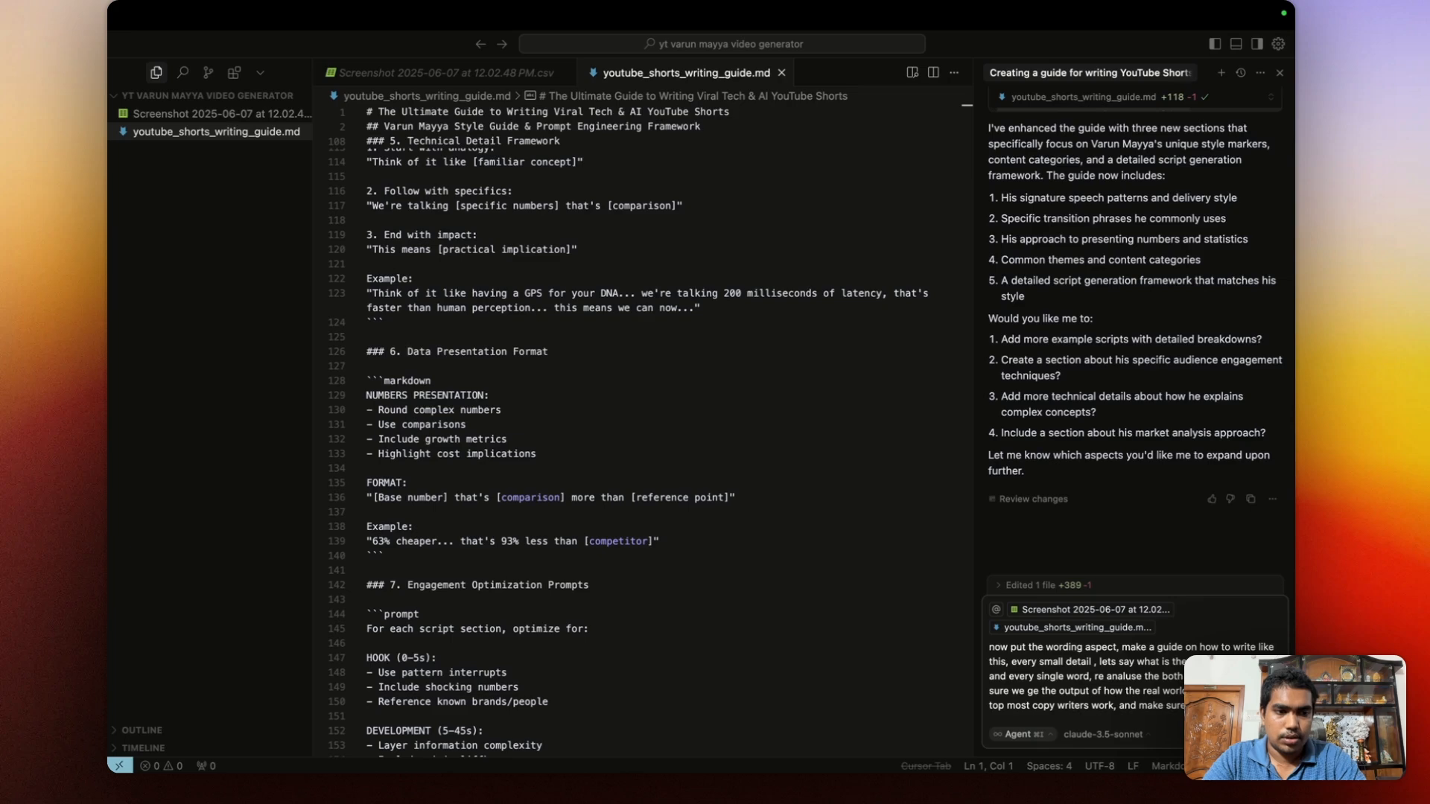
Extend the prompt's second "make sure" request with "can able to do it, after all the instrutions,".
text( can ab)
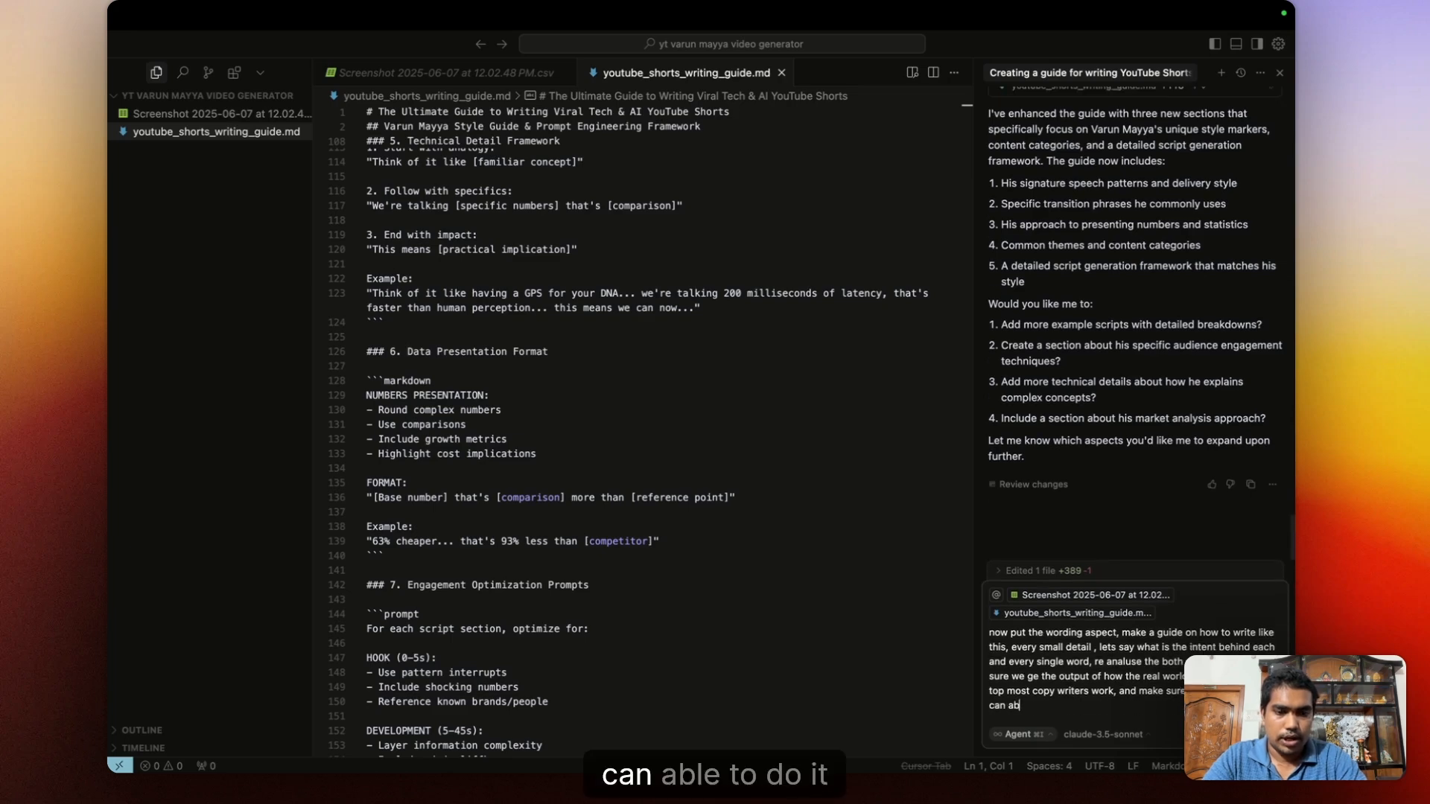
text(le to do it, a)
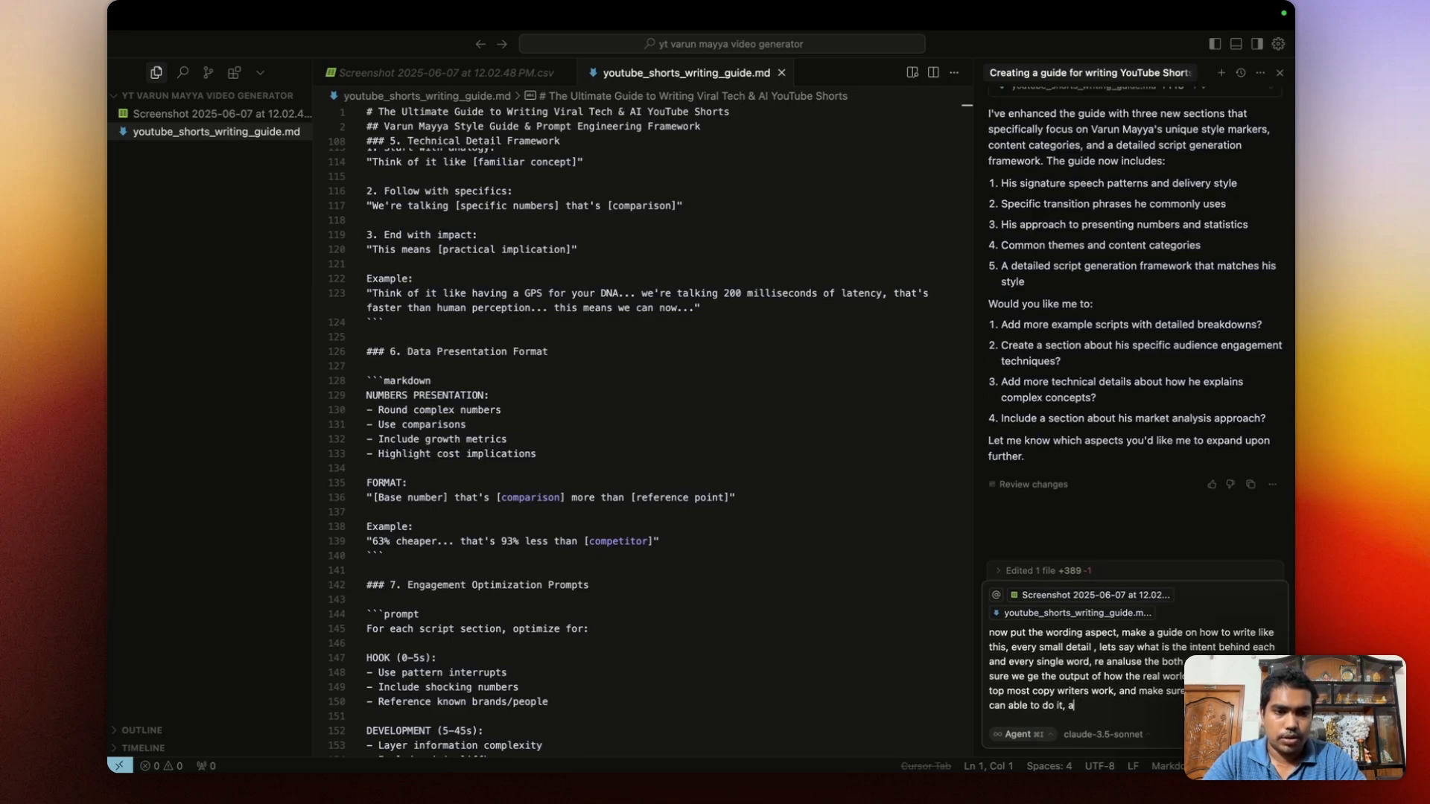
text(fter)
key(BackSpace)
key(BackSpace)
text(ter all the)
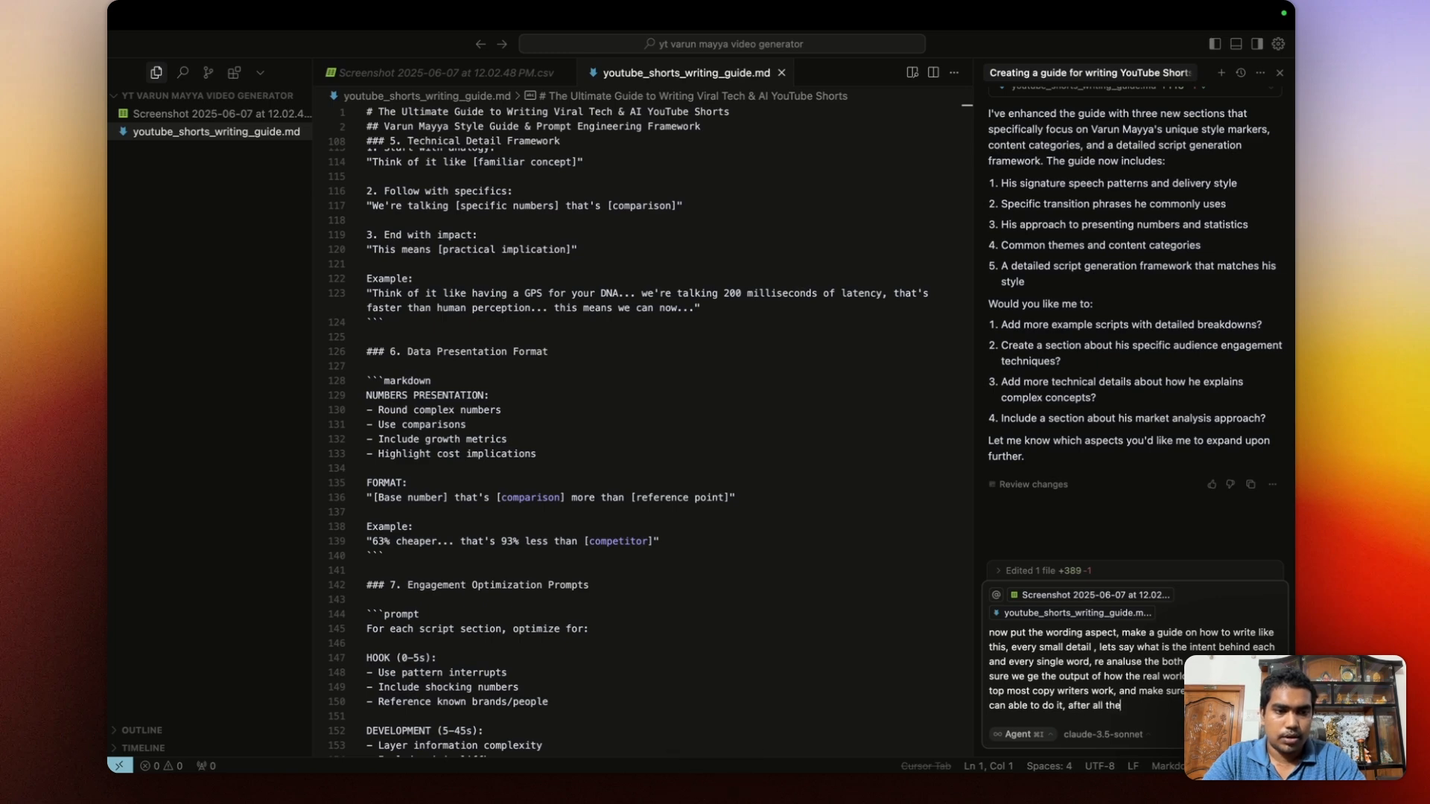
text( instrutionc,)
key(BackSpace)
key(BackSpace)
key(BackSpace)
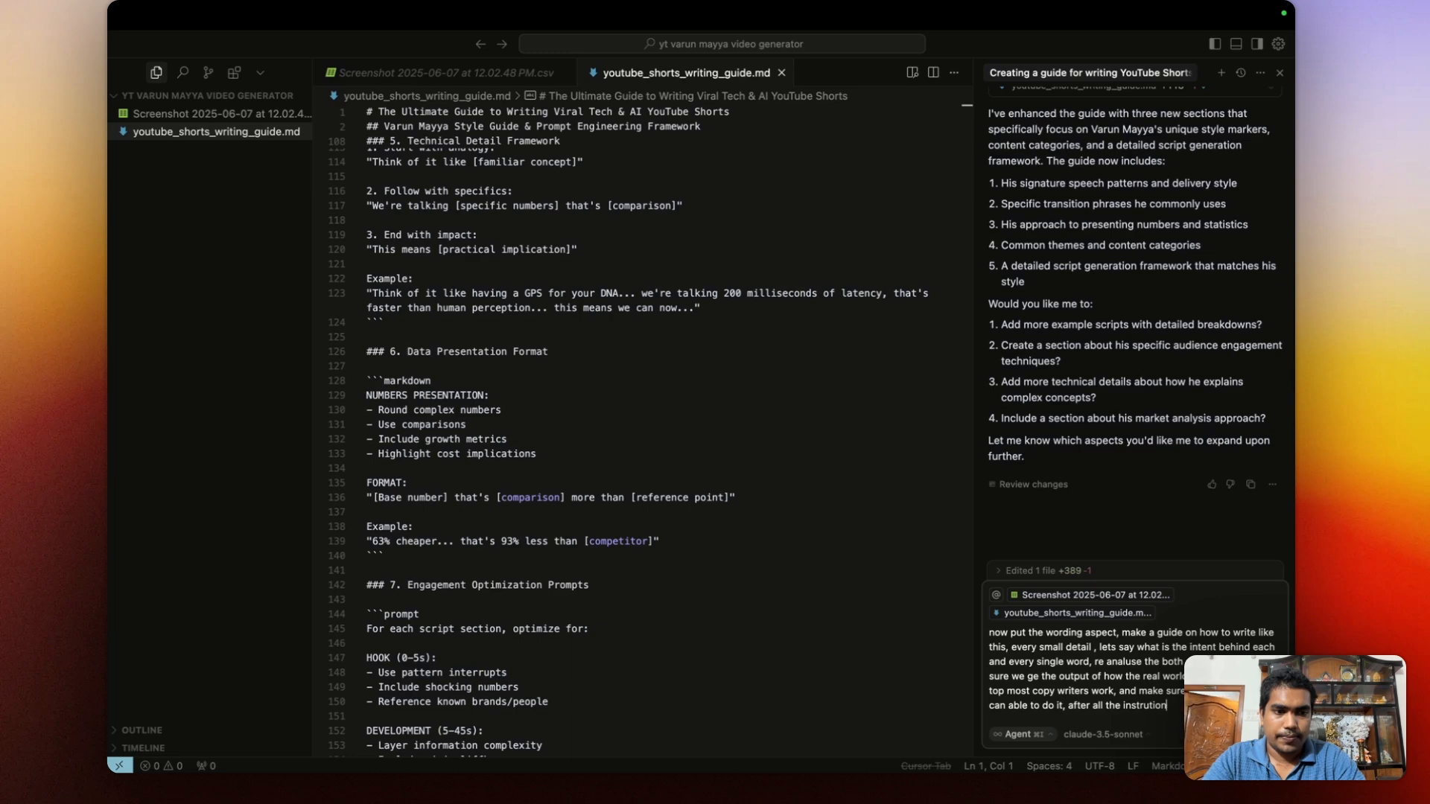
text(s, in)
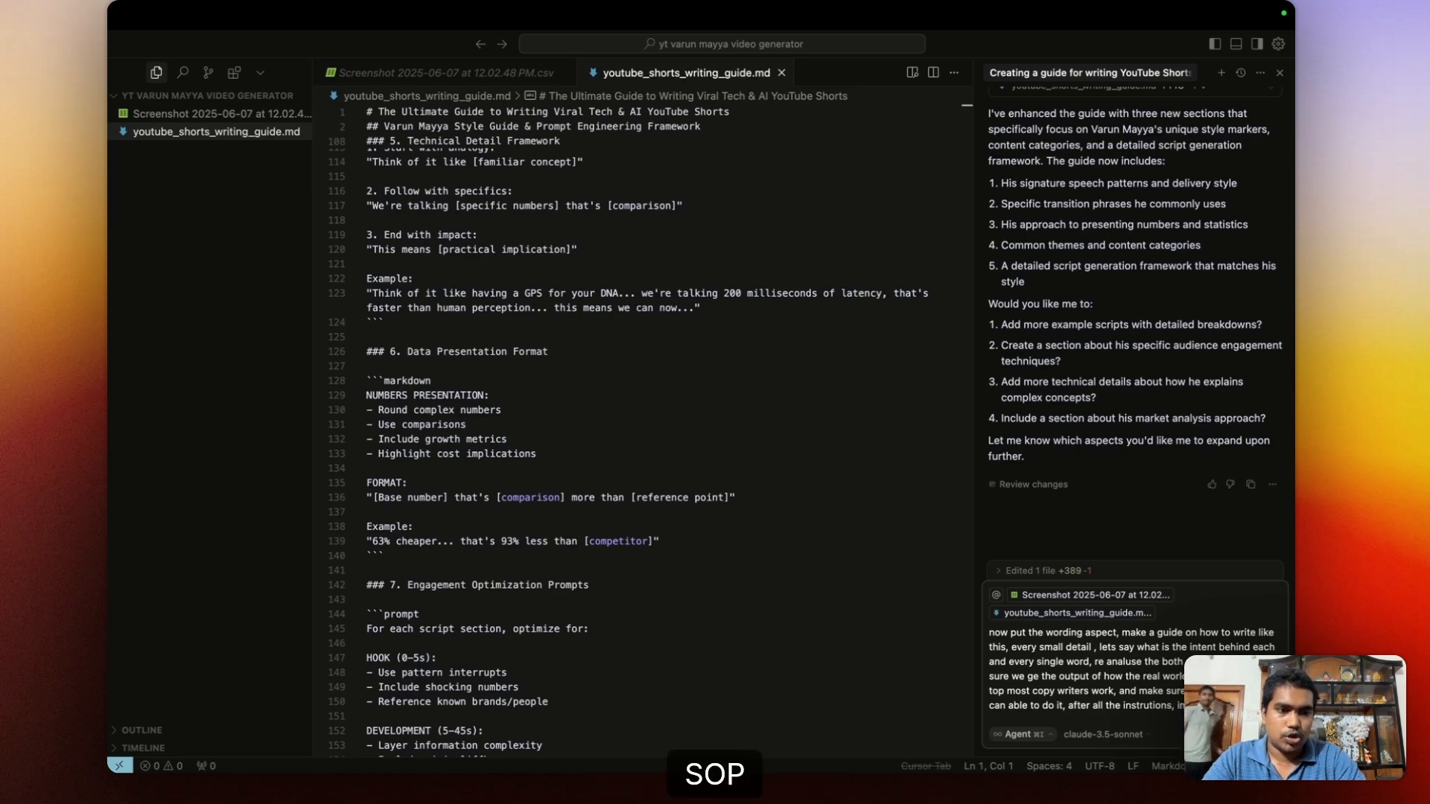
Continue the prompt by asking to imagine the guide as an sop to "write the best content for this purpose,".
text( write the best ai)
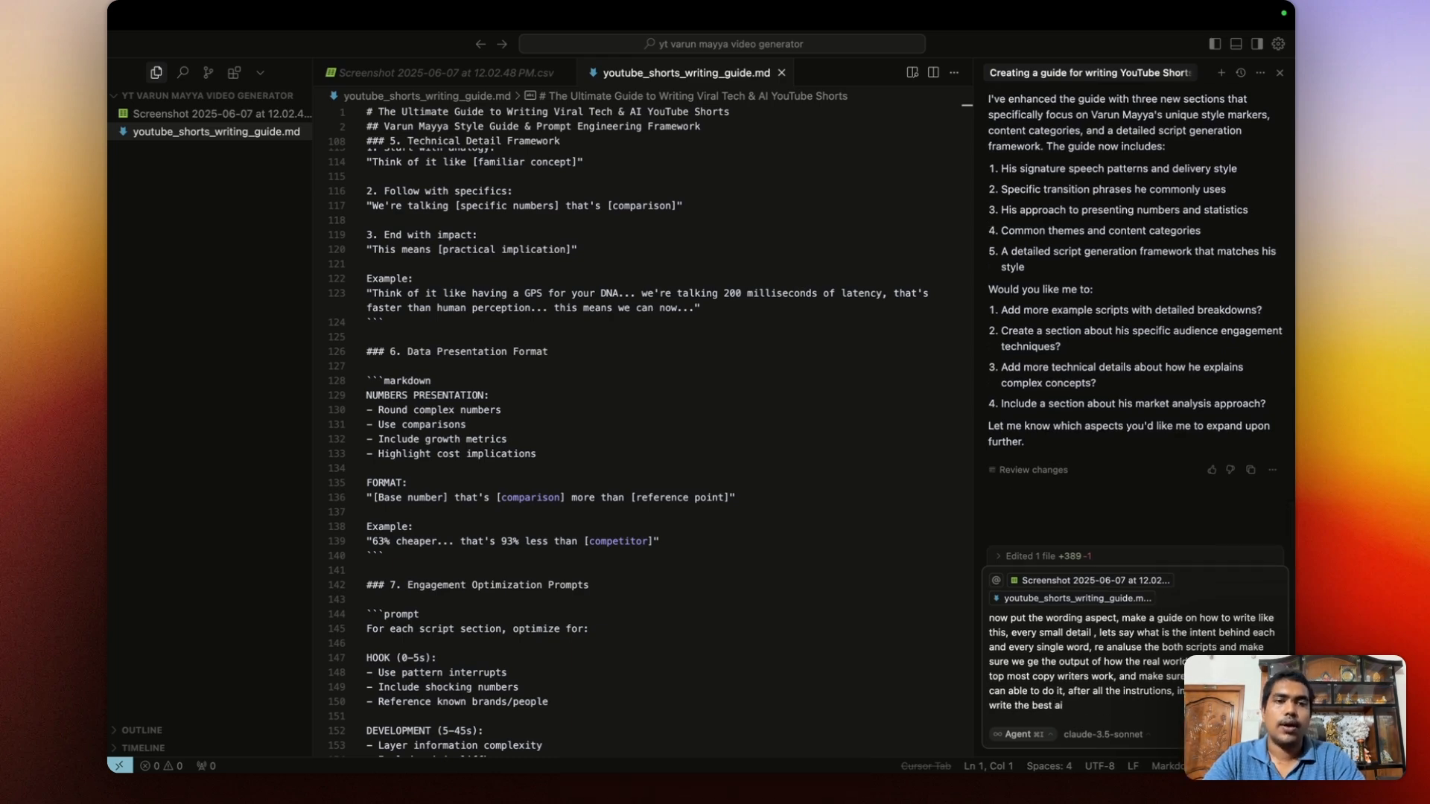
key(BackSpace)
key(BackSpace)
text(coin)
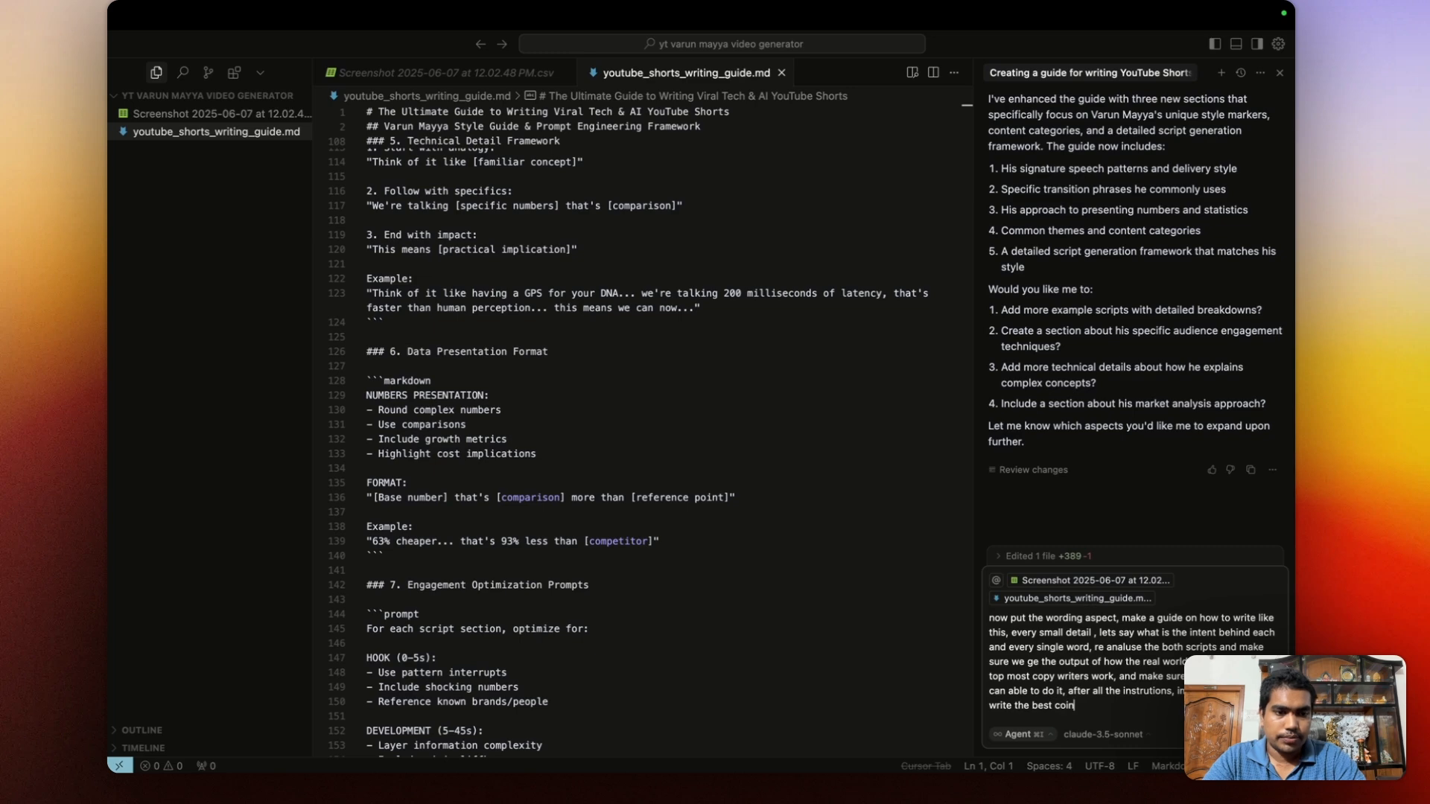
text(ntent for this put)
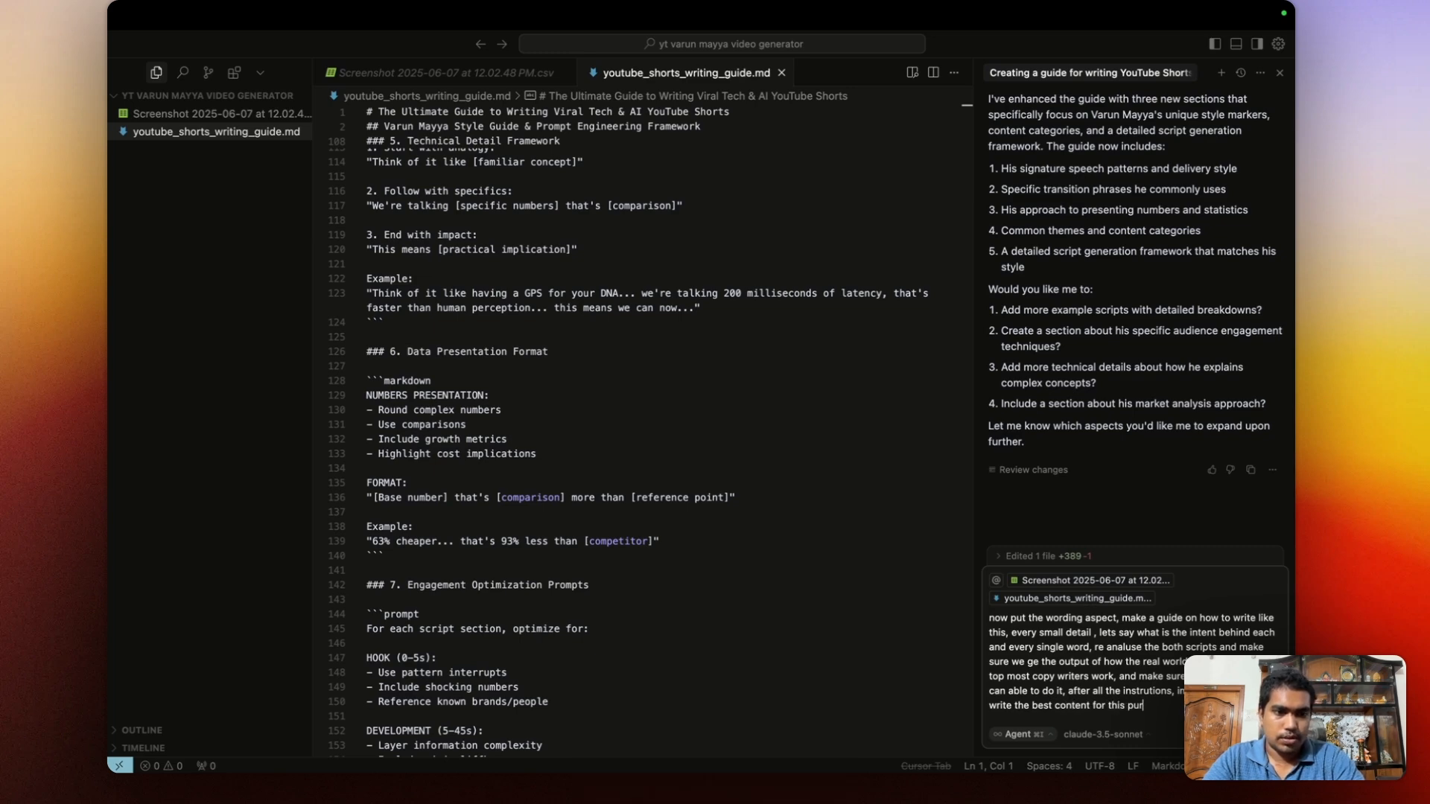
text(pose, inc)
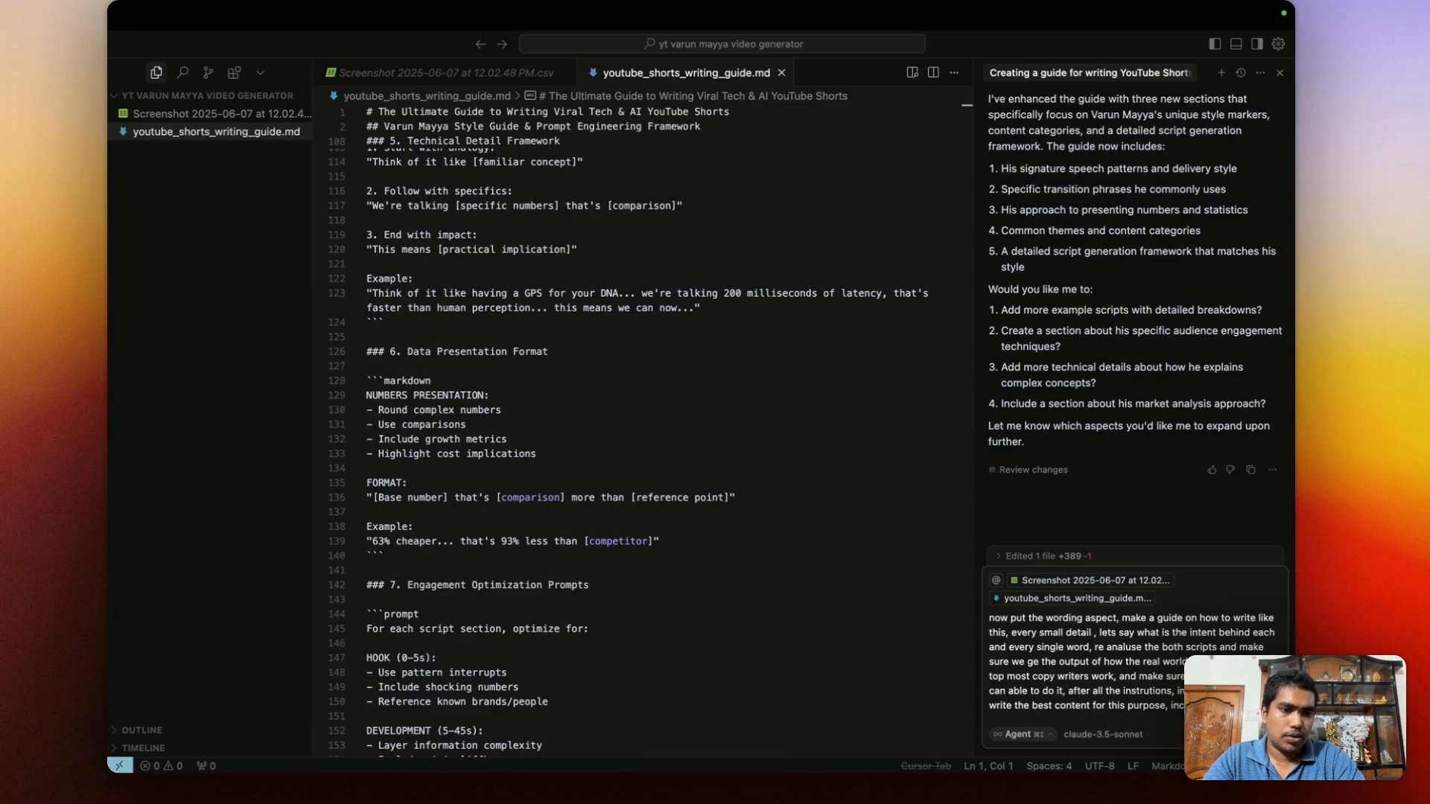
Ask in the prompt to "include all the small things, even. the minute ones".
text(lude all the small things,)
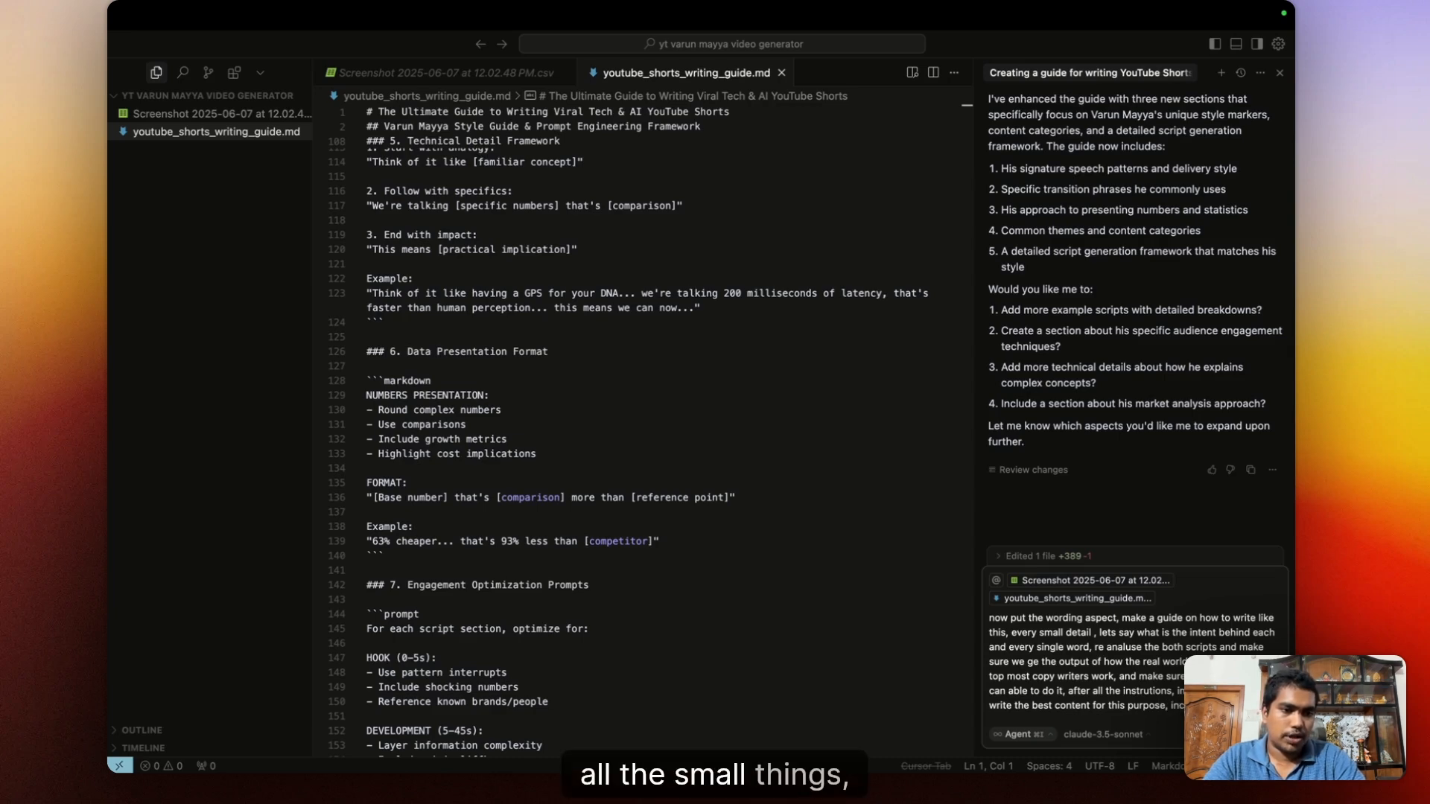
text( ege)
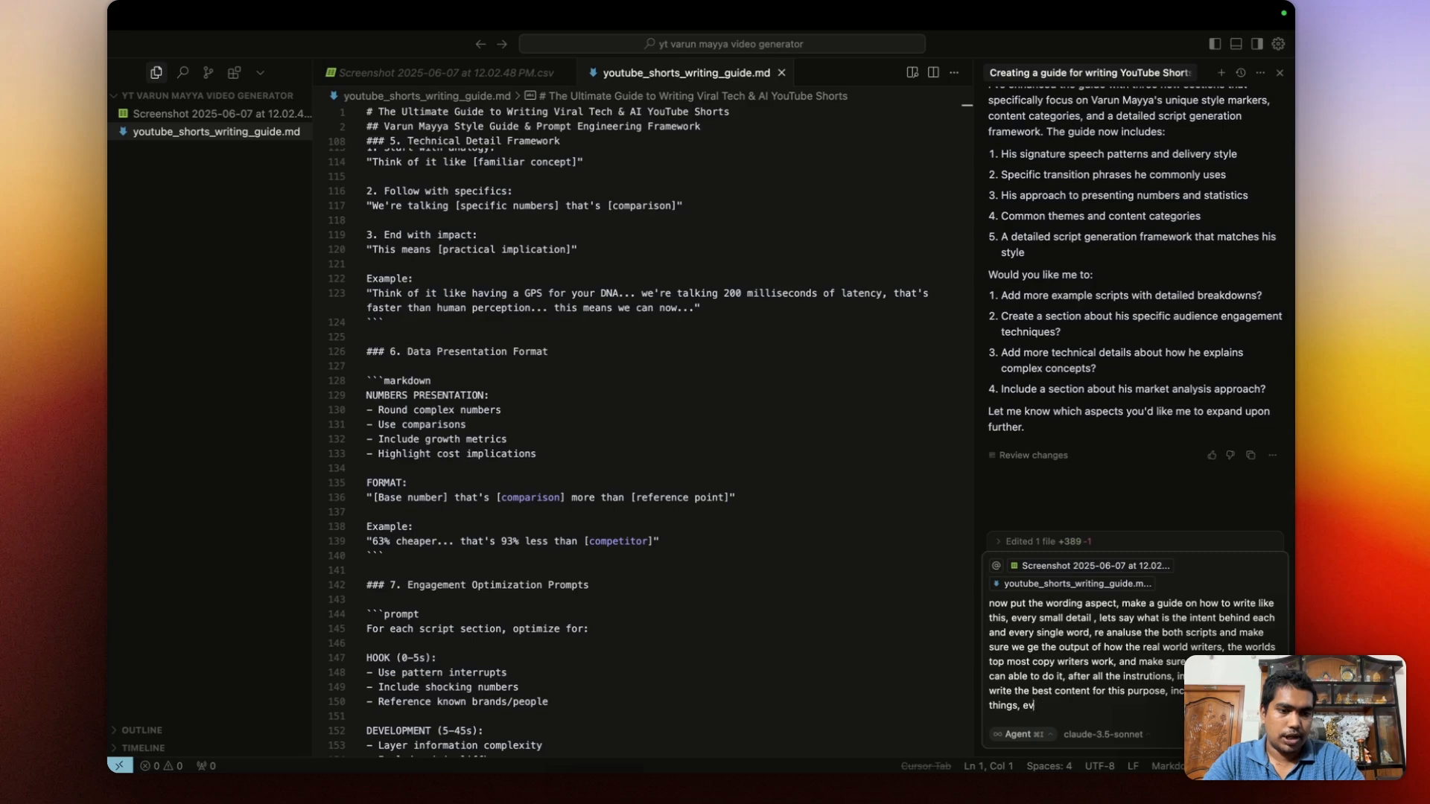
text(en. the minute)
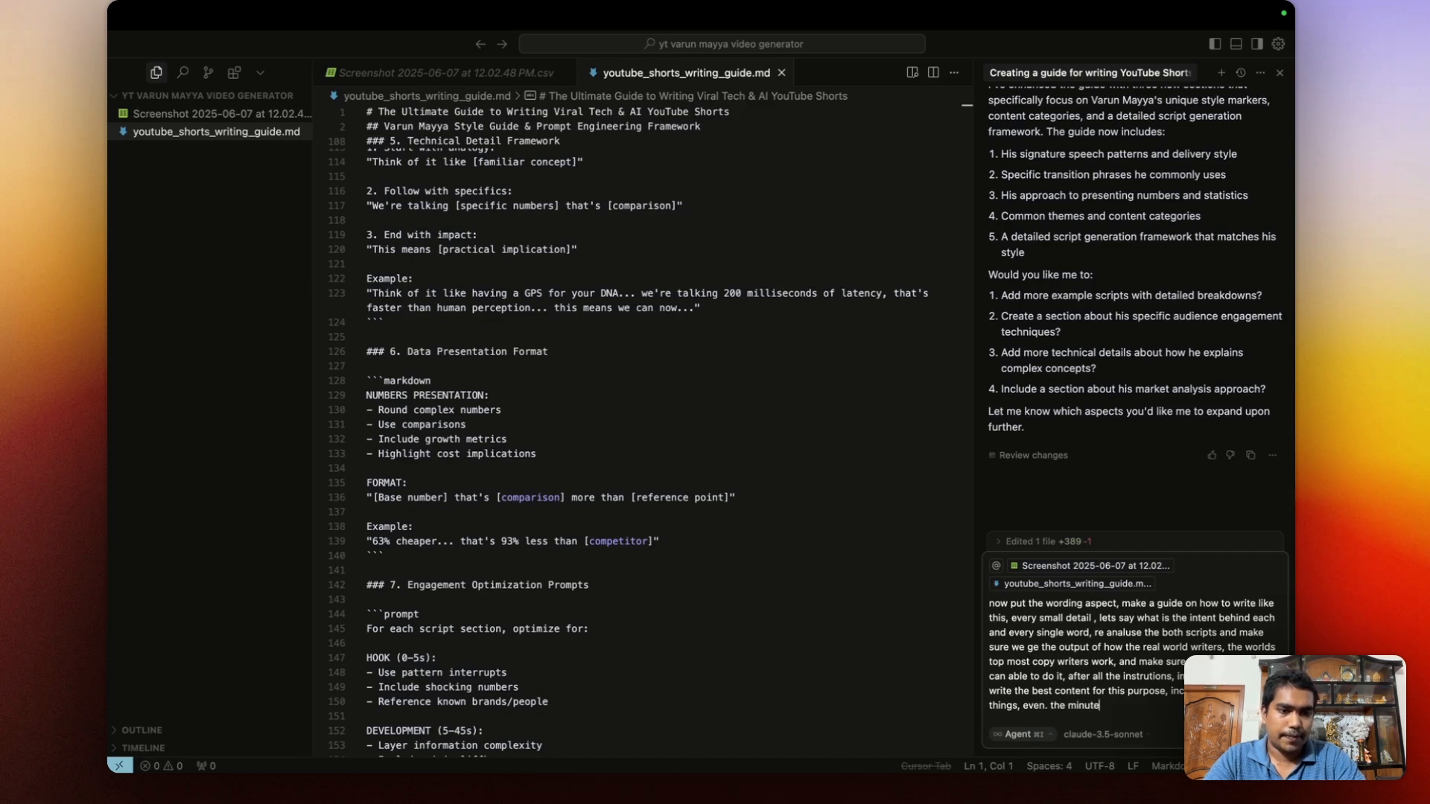
text( ones to)
key(BackSpace)
key(BackSpace)
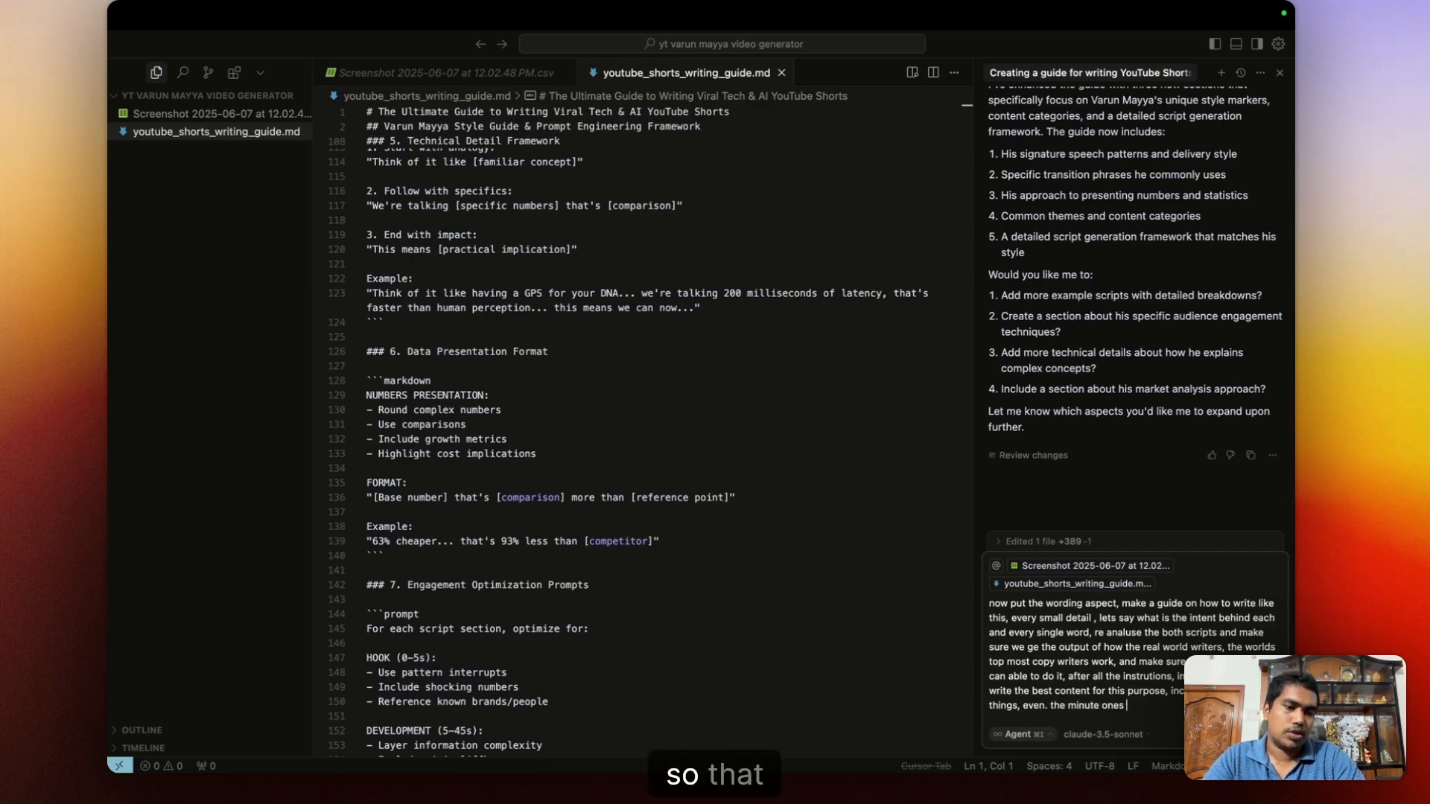
Add the reason "so that a person or an model can write the best" to the prompt and continue with "and make it".
text(so that a per)
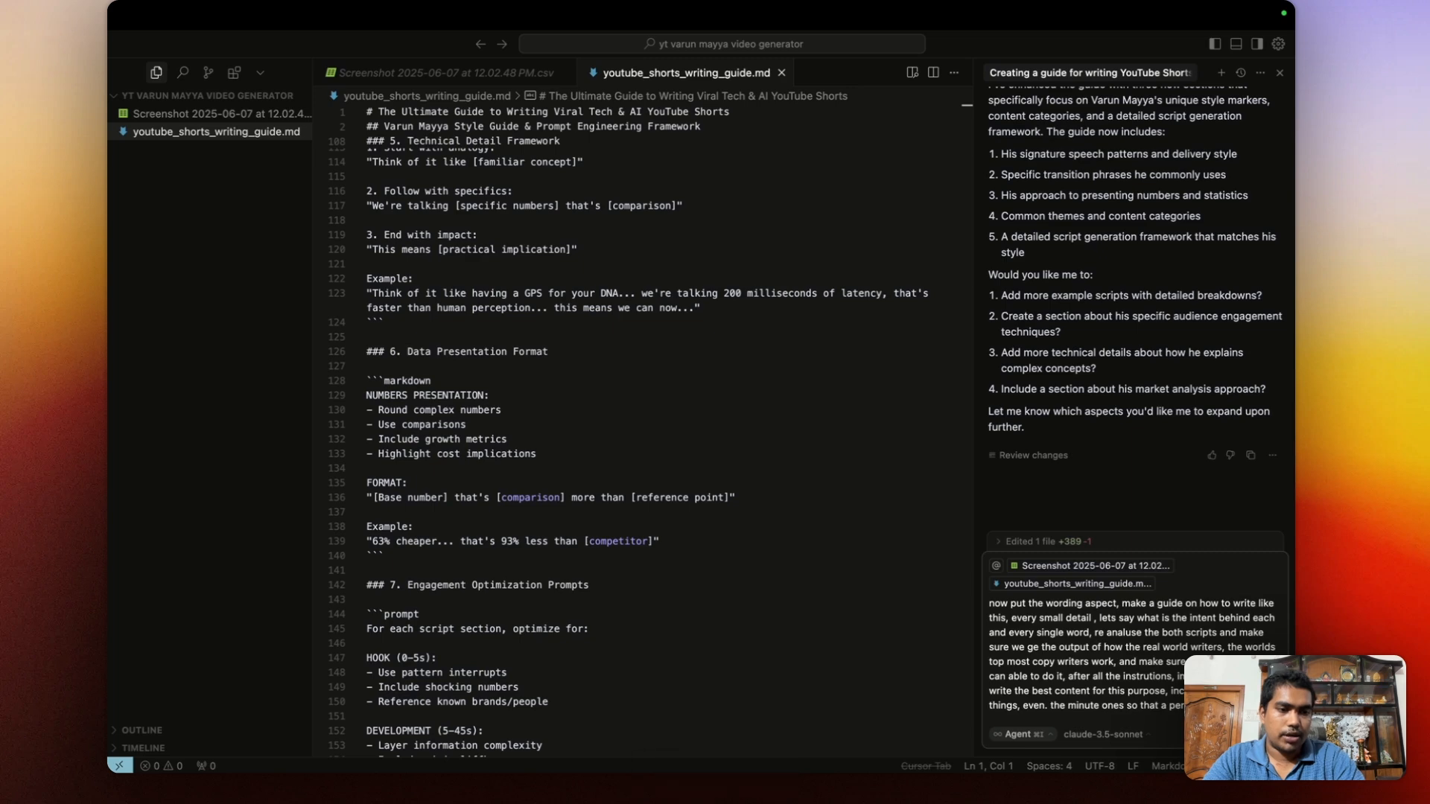
text(wi)
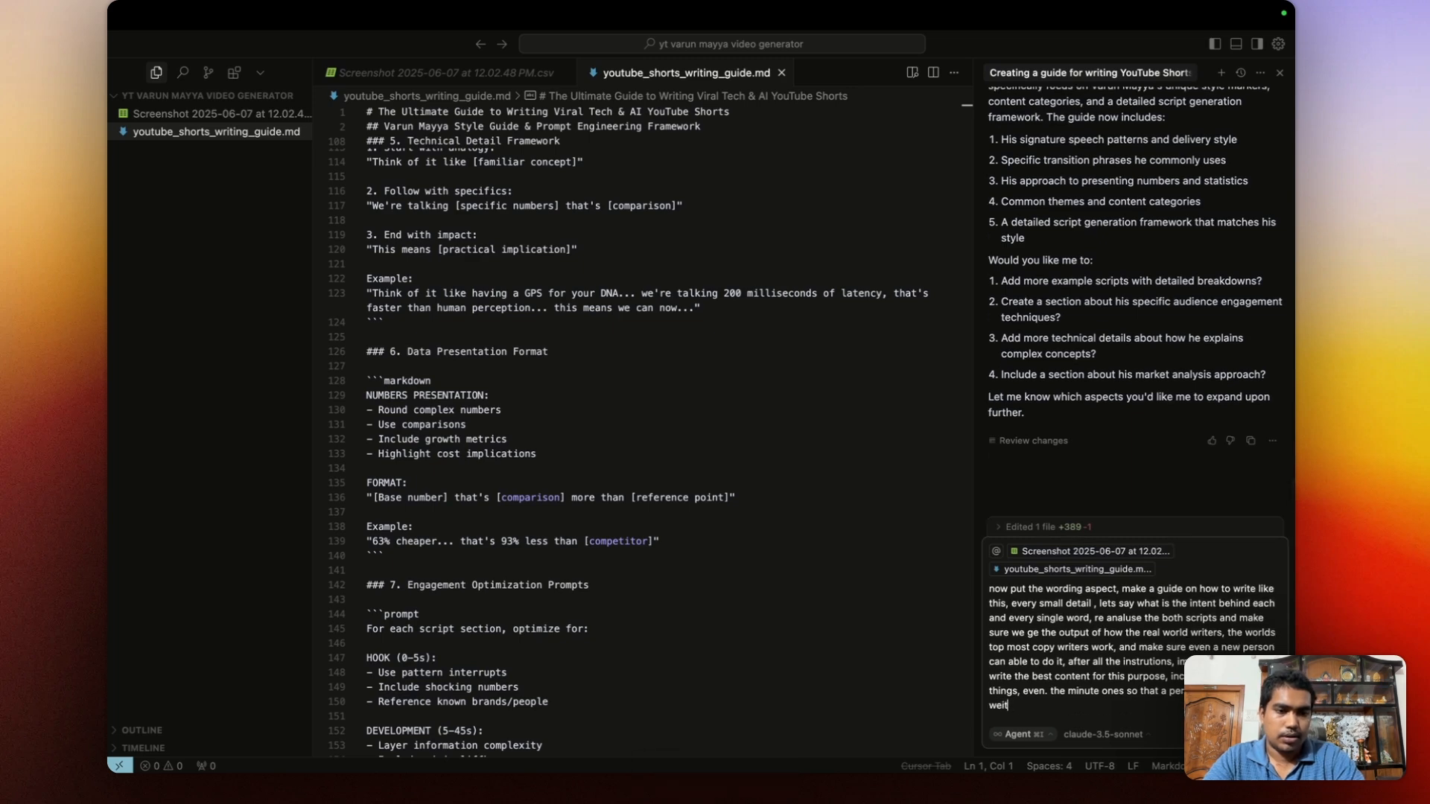
key(BackSpace)
text(rite teh)
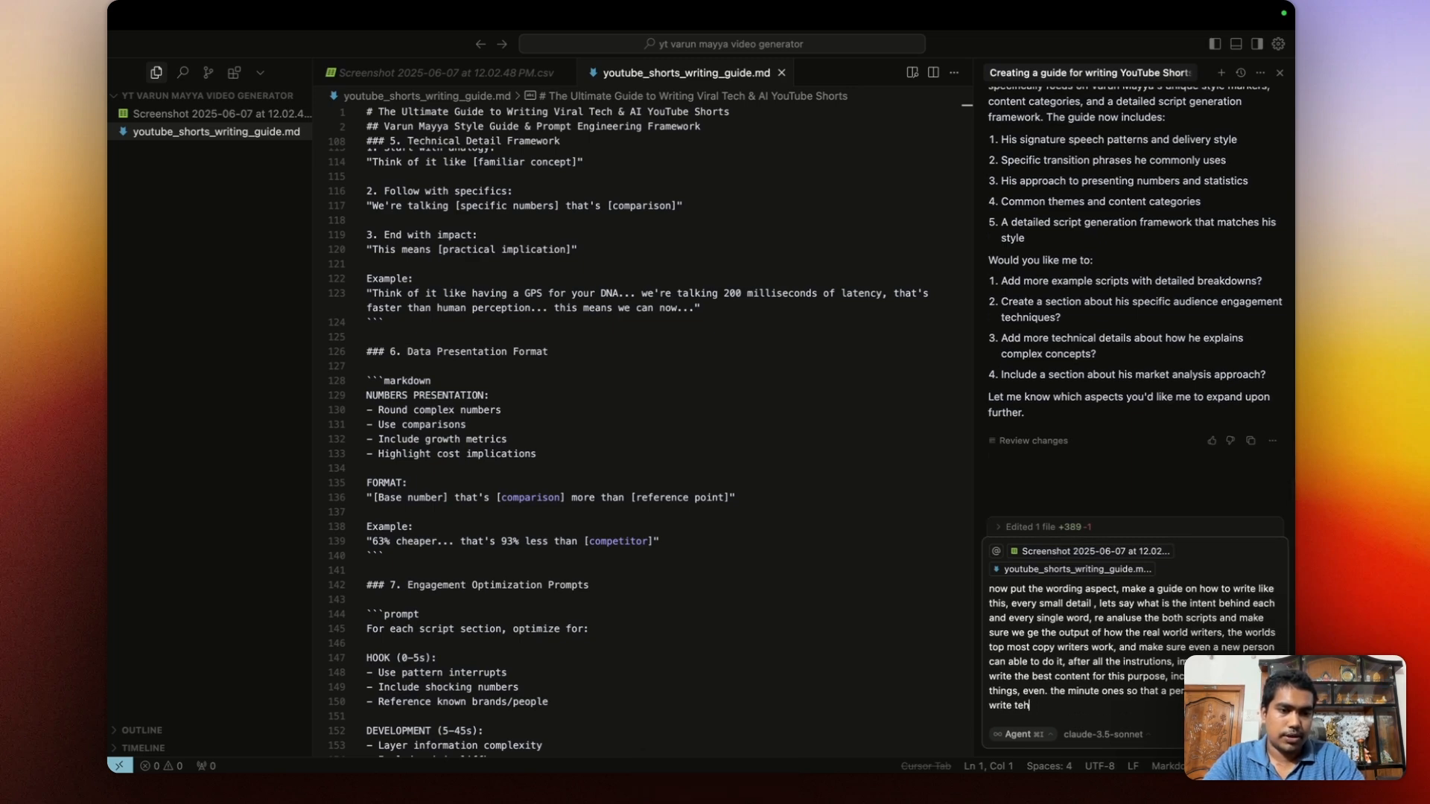
key(BackSpace)
key(BackSpace)
text(he bes ta)
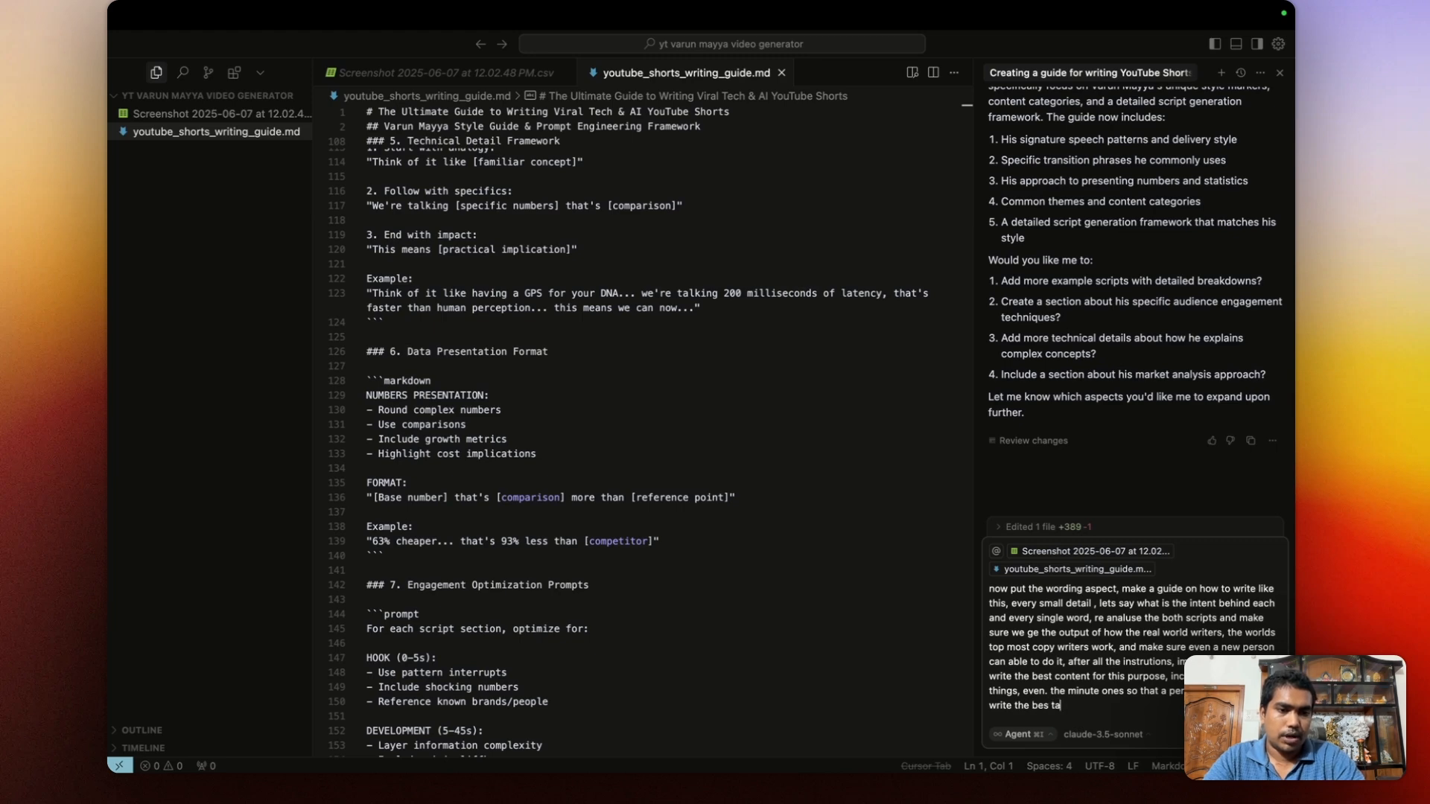
key(BackSpace)
key(BackSpace)
key(BackSpace)
text(t and make it )
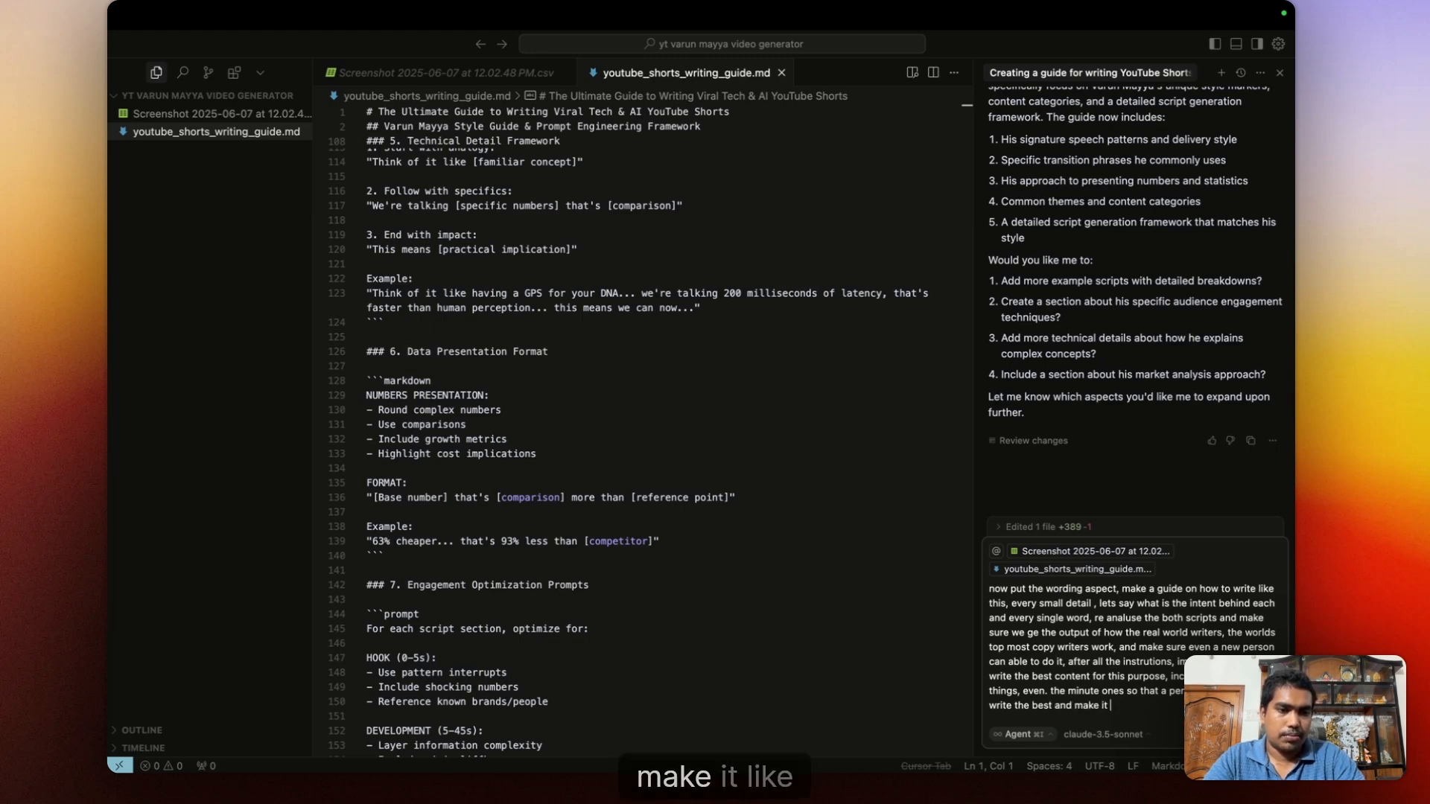
Describe the wanted result in the prompt as "like it the best engaging, interactive content that hooks people and rehooks them,".
text(like it)
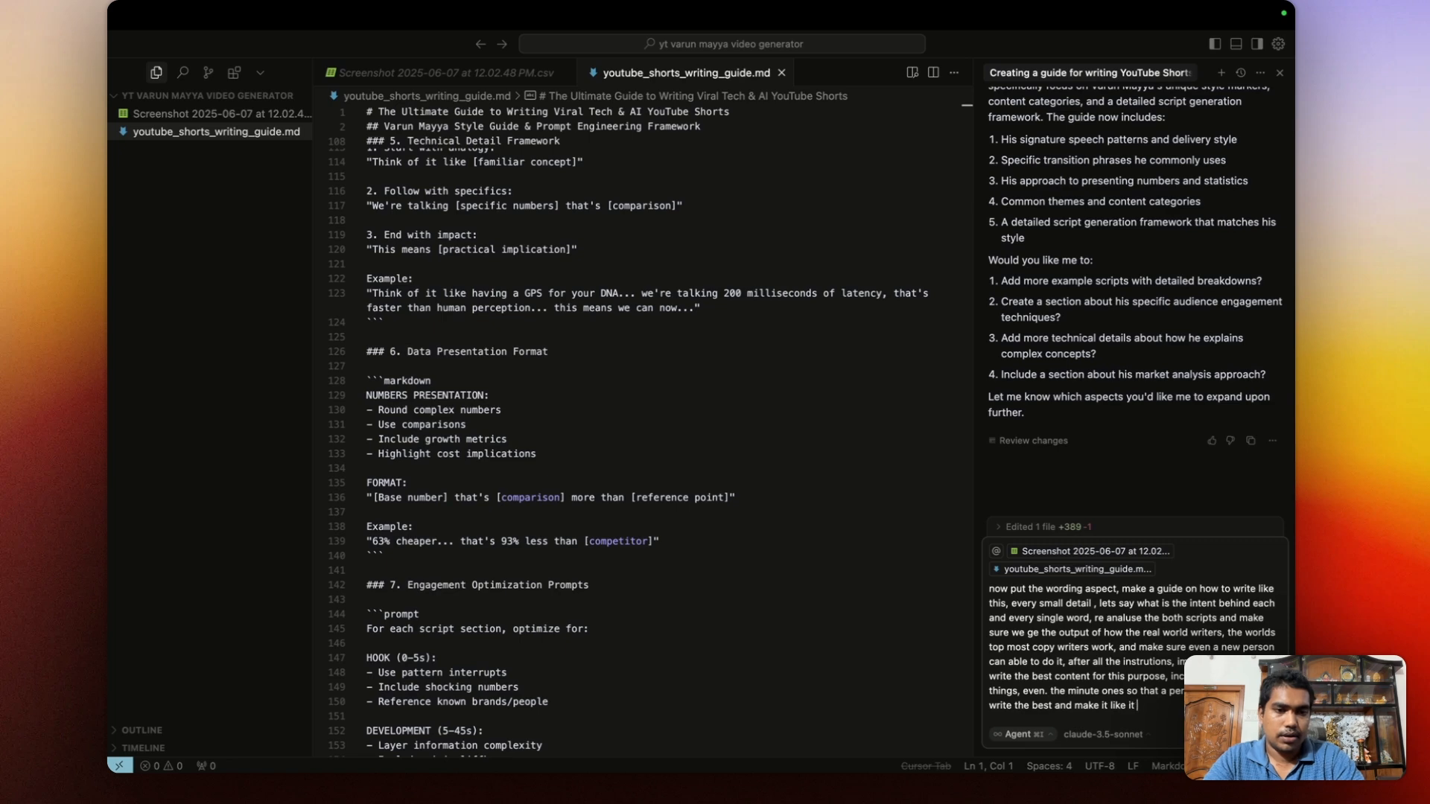
text( the)
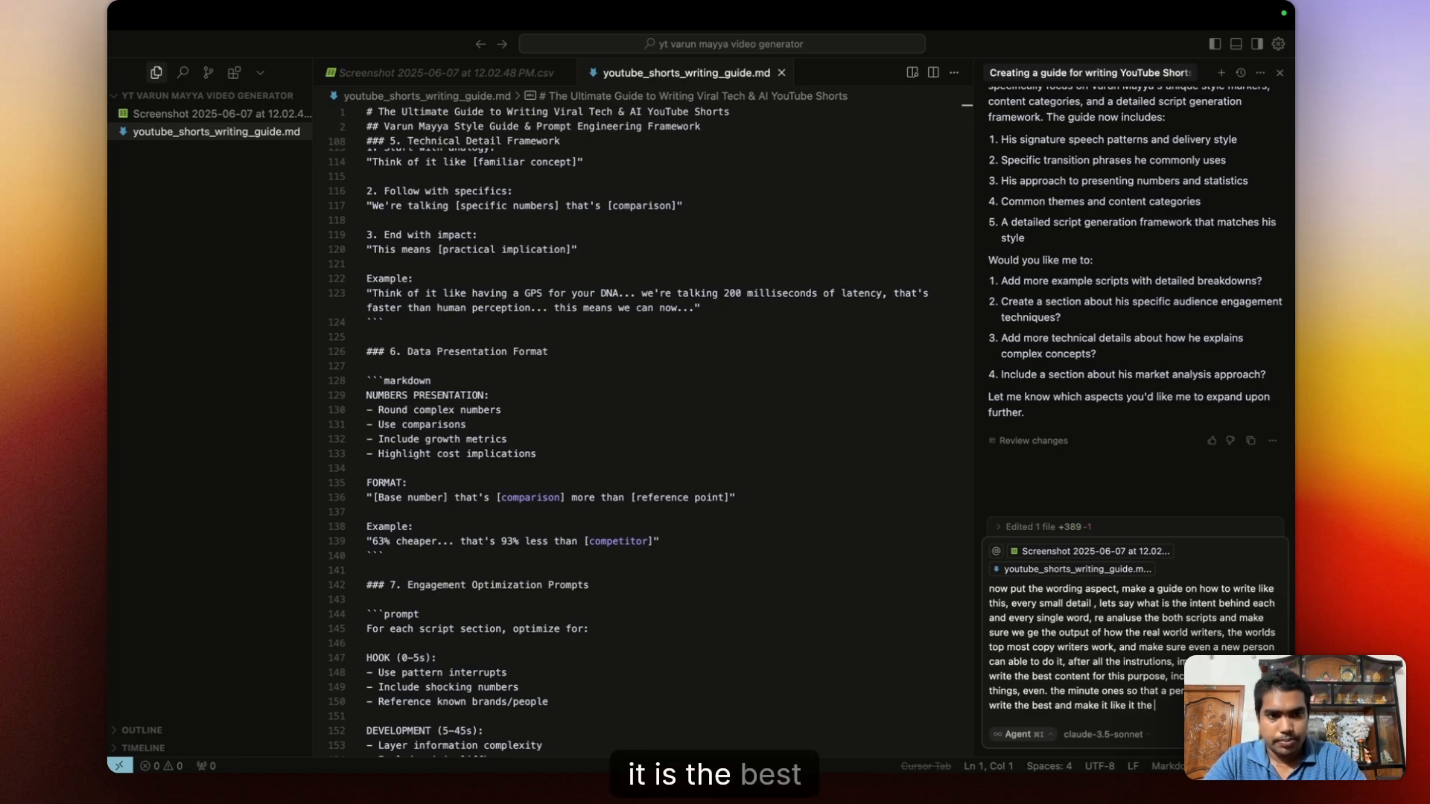
text( best)
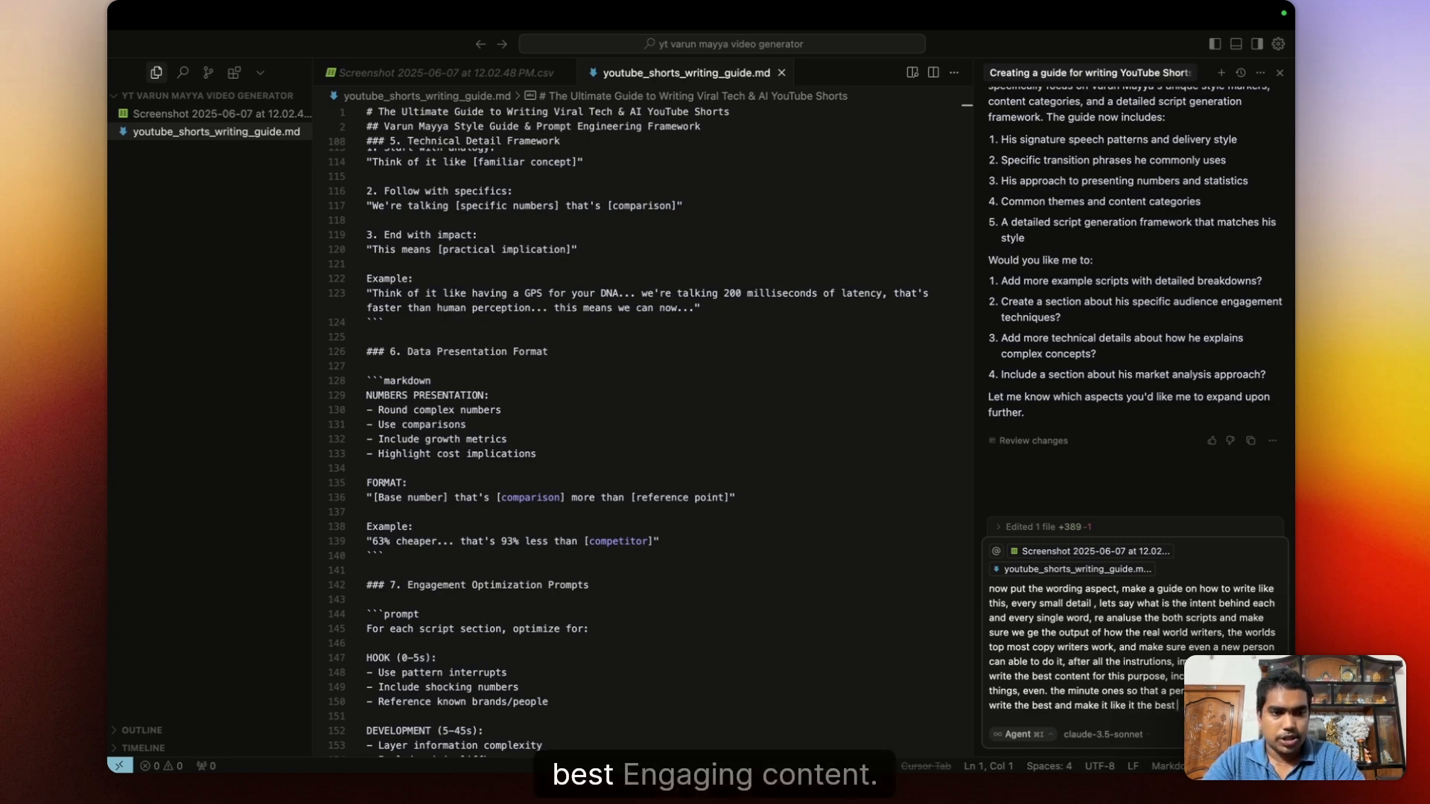
text( e)
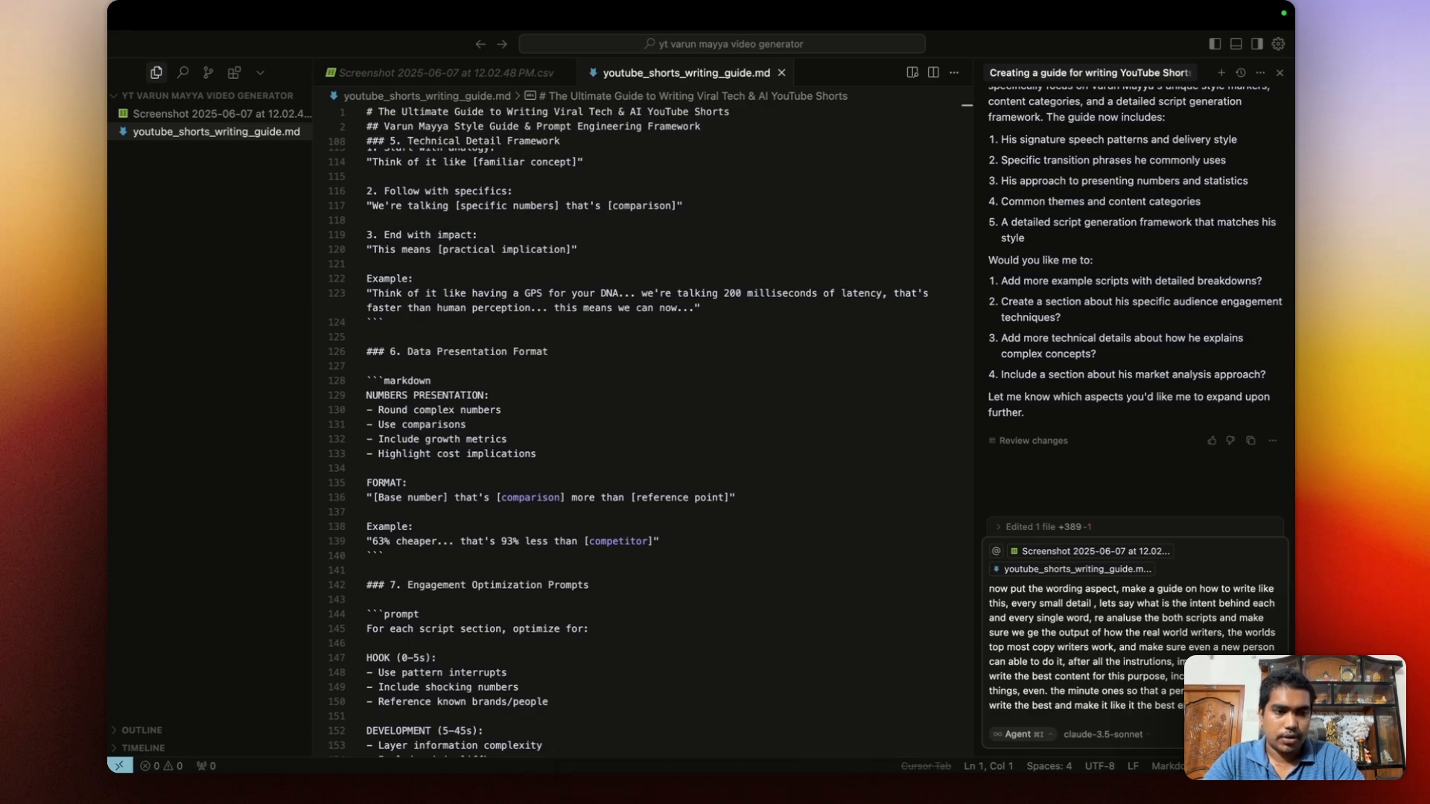
text(content)
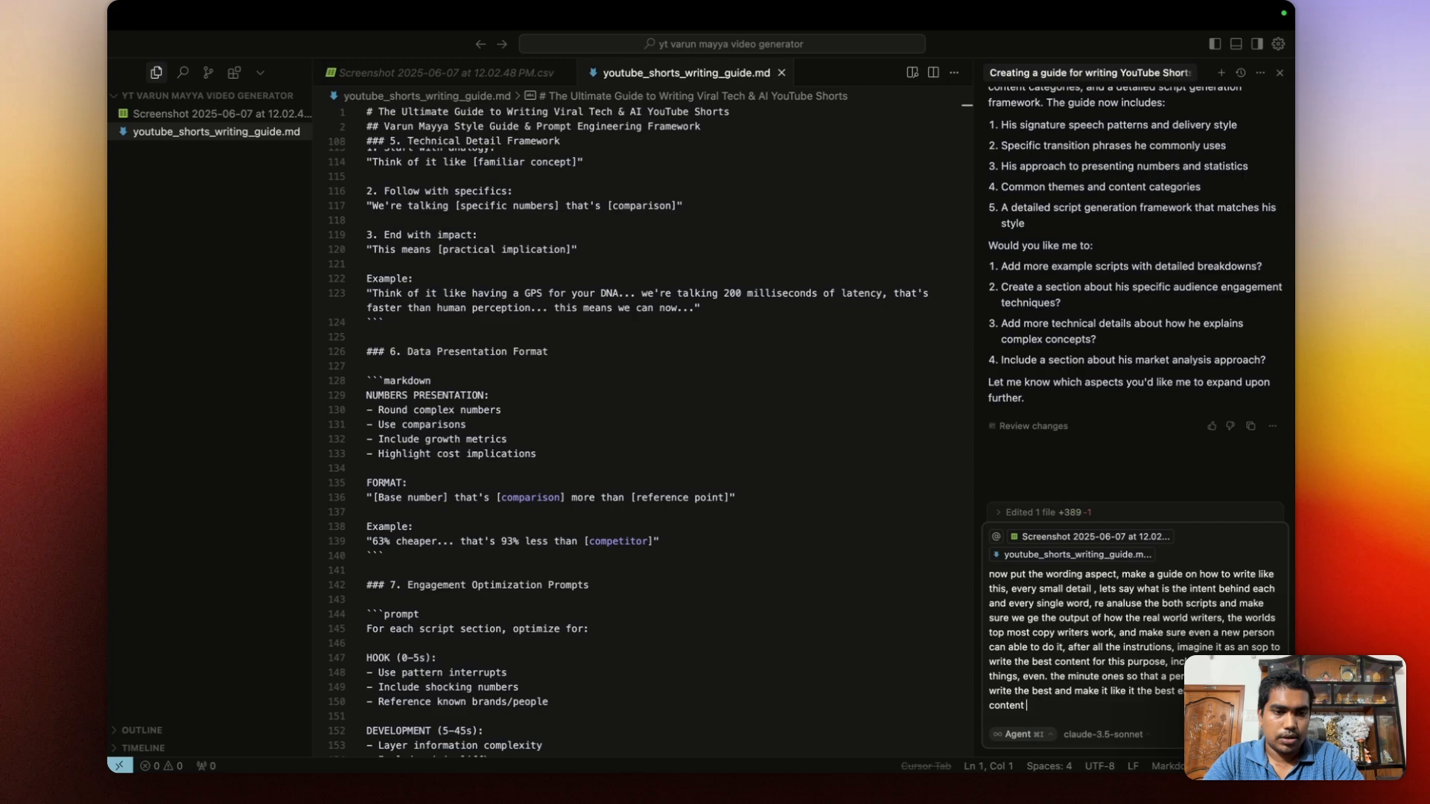
text( that hoo)
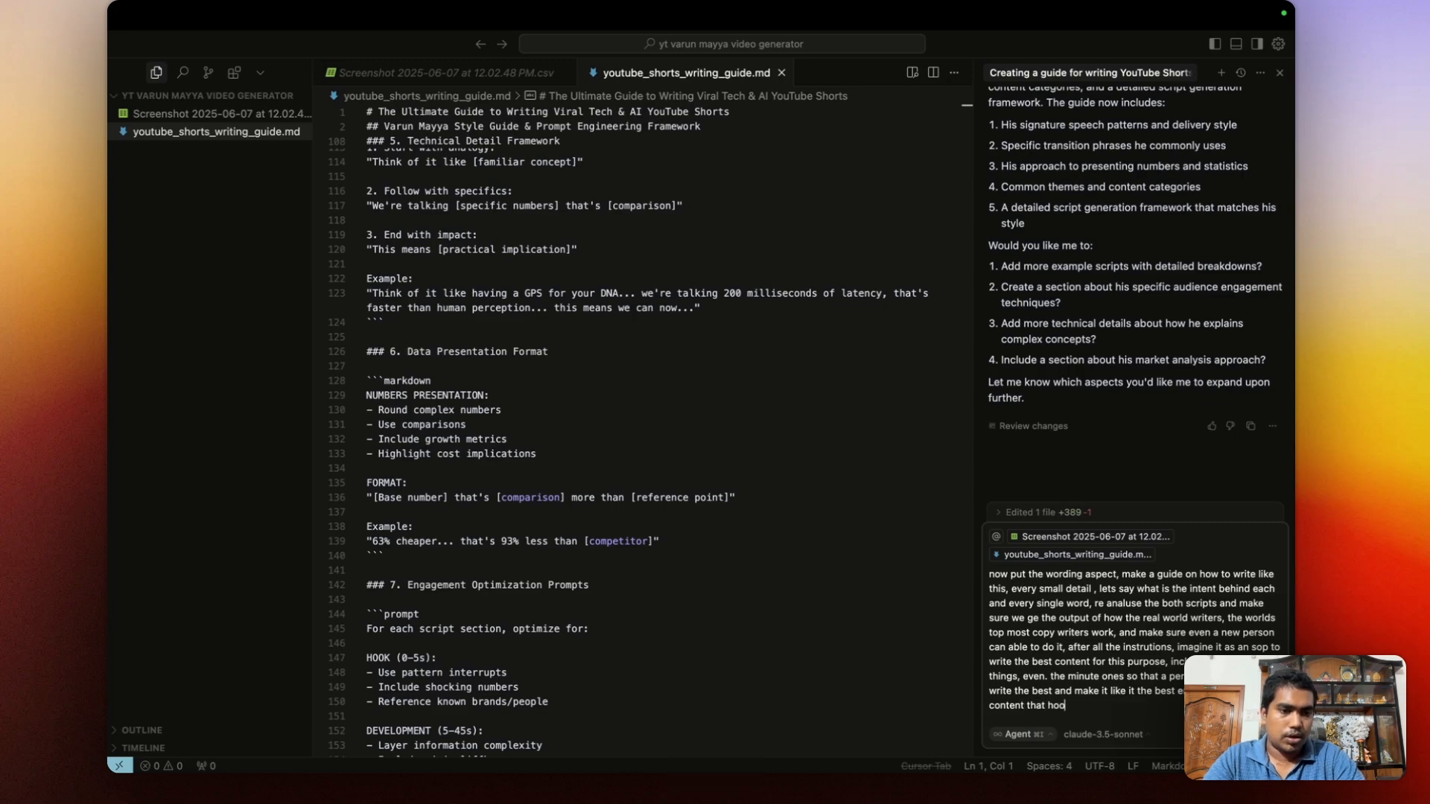
text(ks people and)
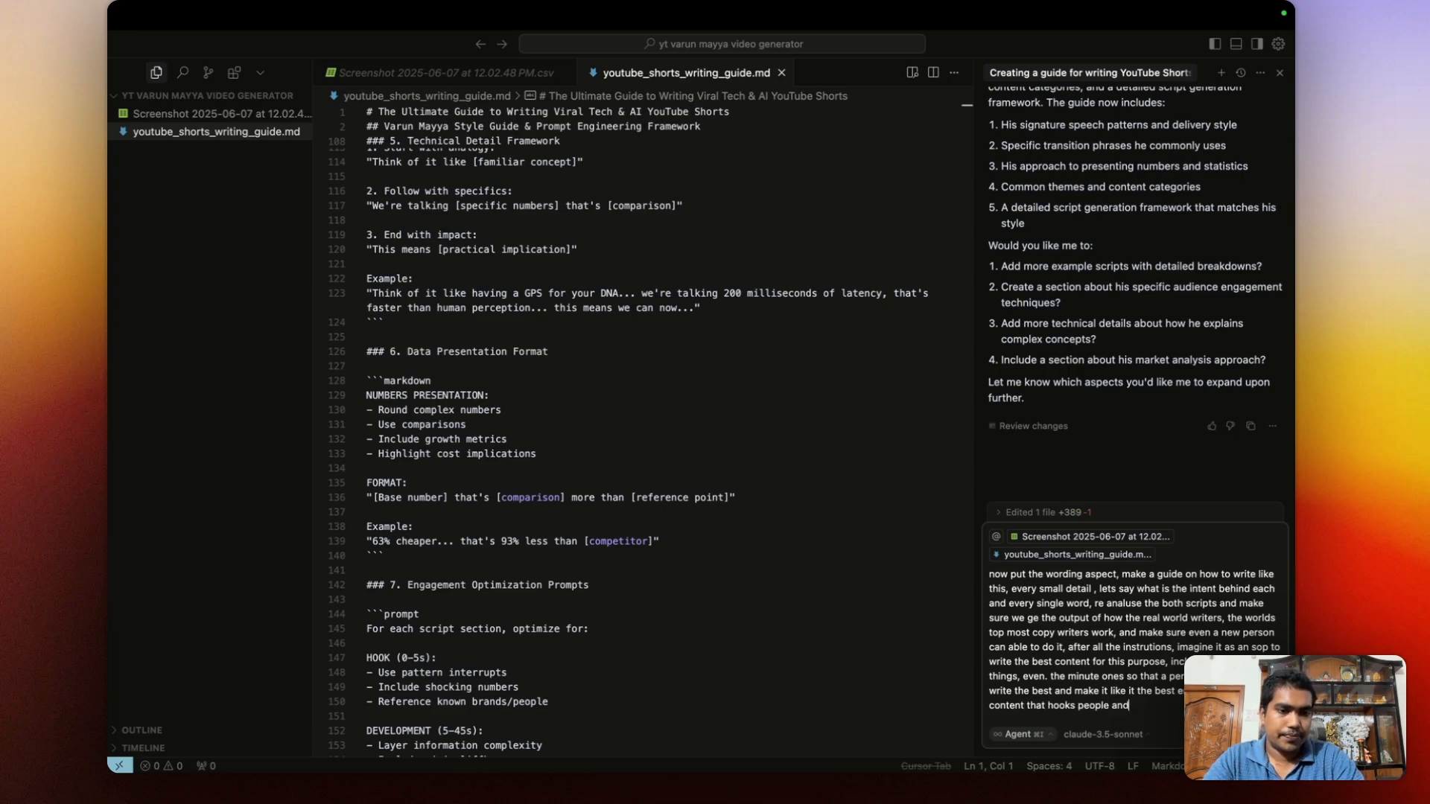
text( rehooks the)
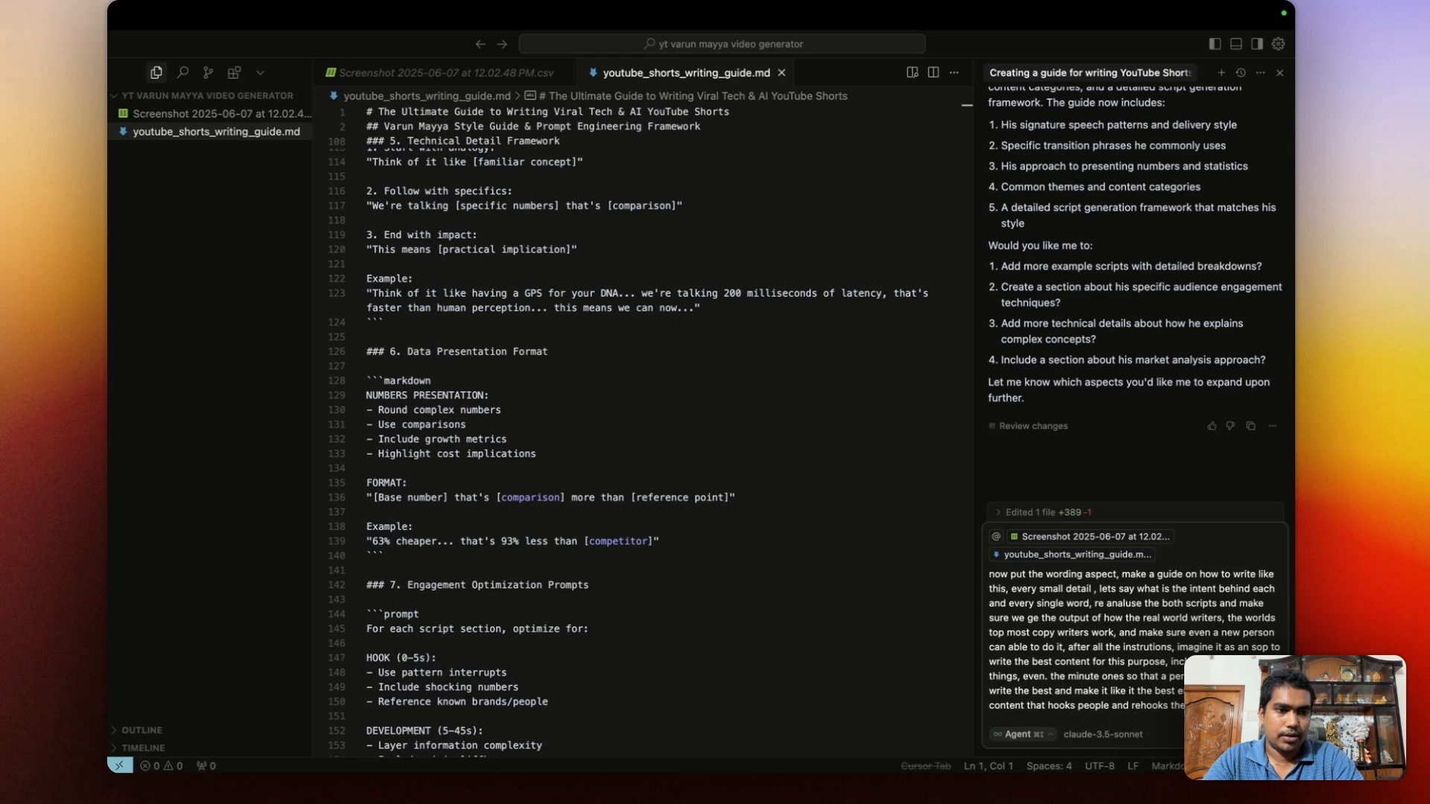
Extend the prompt with "make them feel very strong emotions, that either evoke," and start the list of feelings.
text(very st)
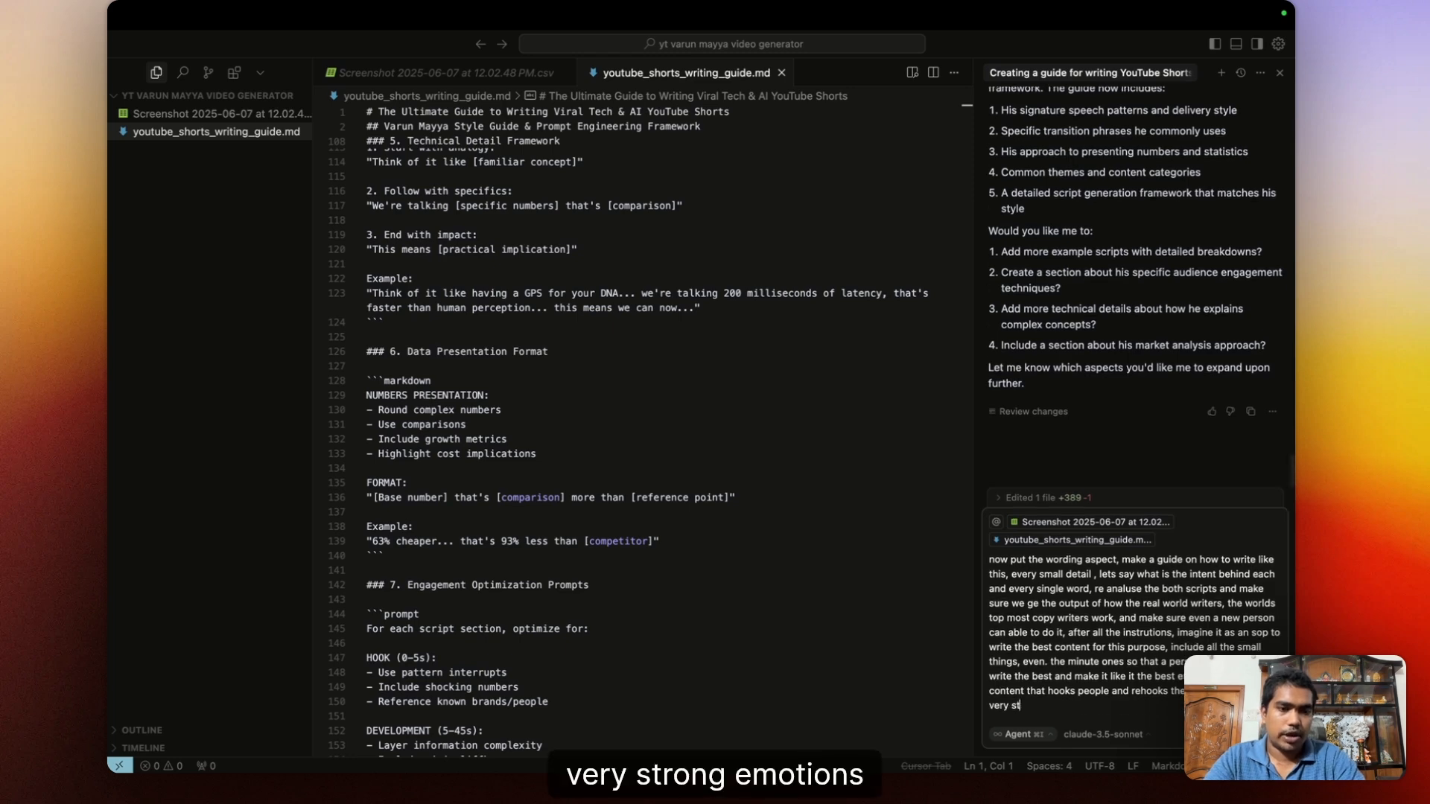
text(romg)
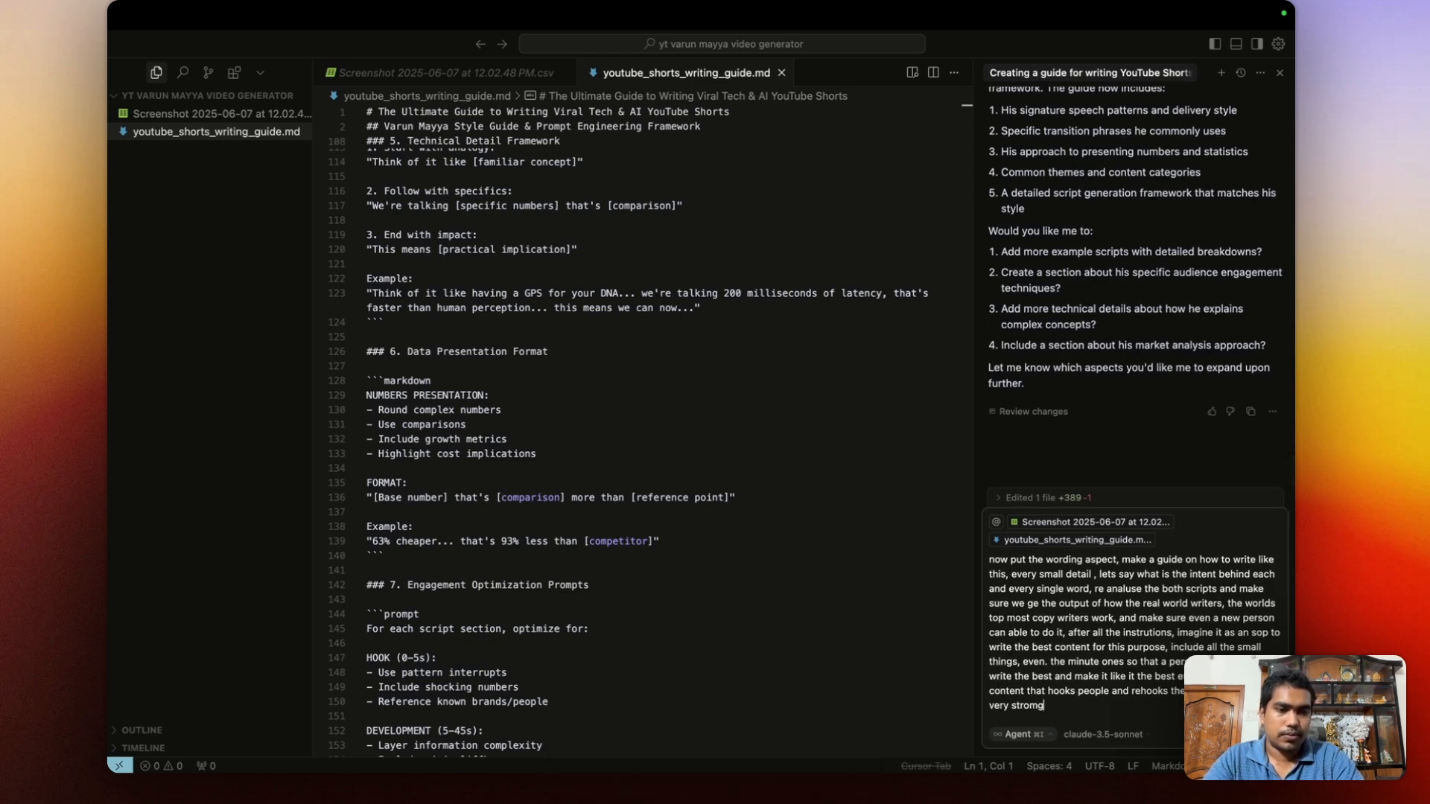
key(BackSpace)
key(BackSpace)
text(ng emot)
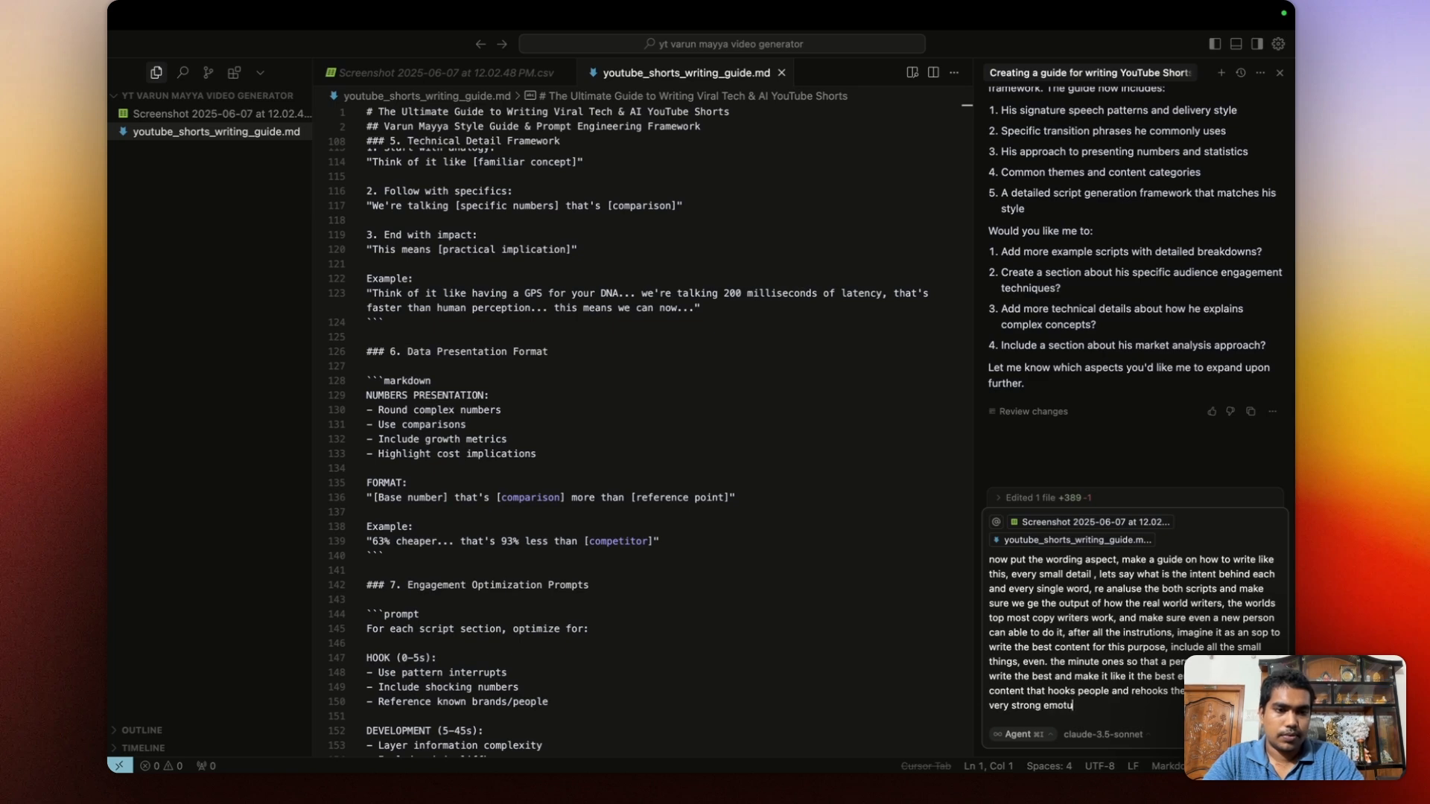
text(ions, that either evoke, fe)
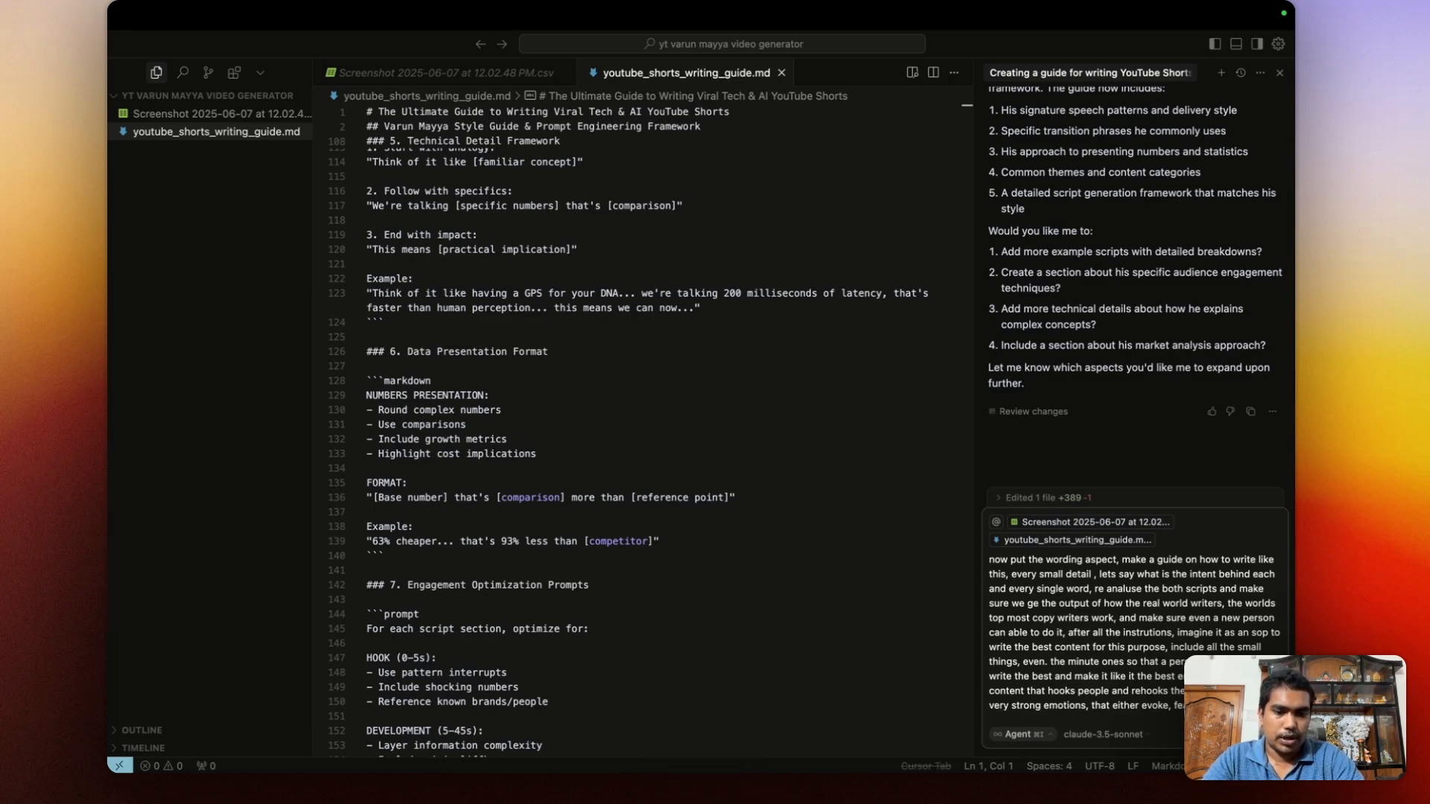
Add "excitement, astomnishing," to the prompt's list of emotions and continue with "a very very".
text(xcitement,)
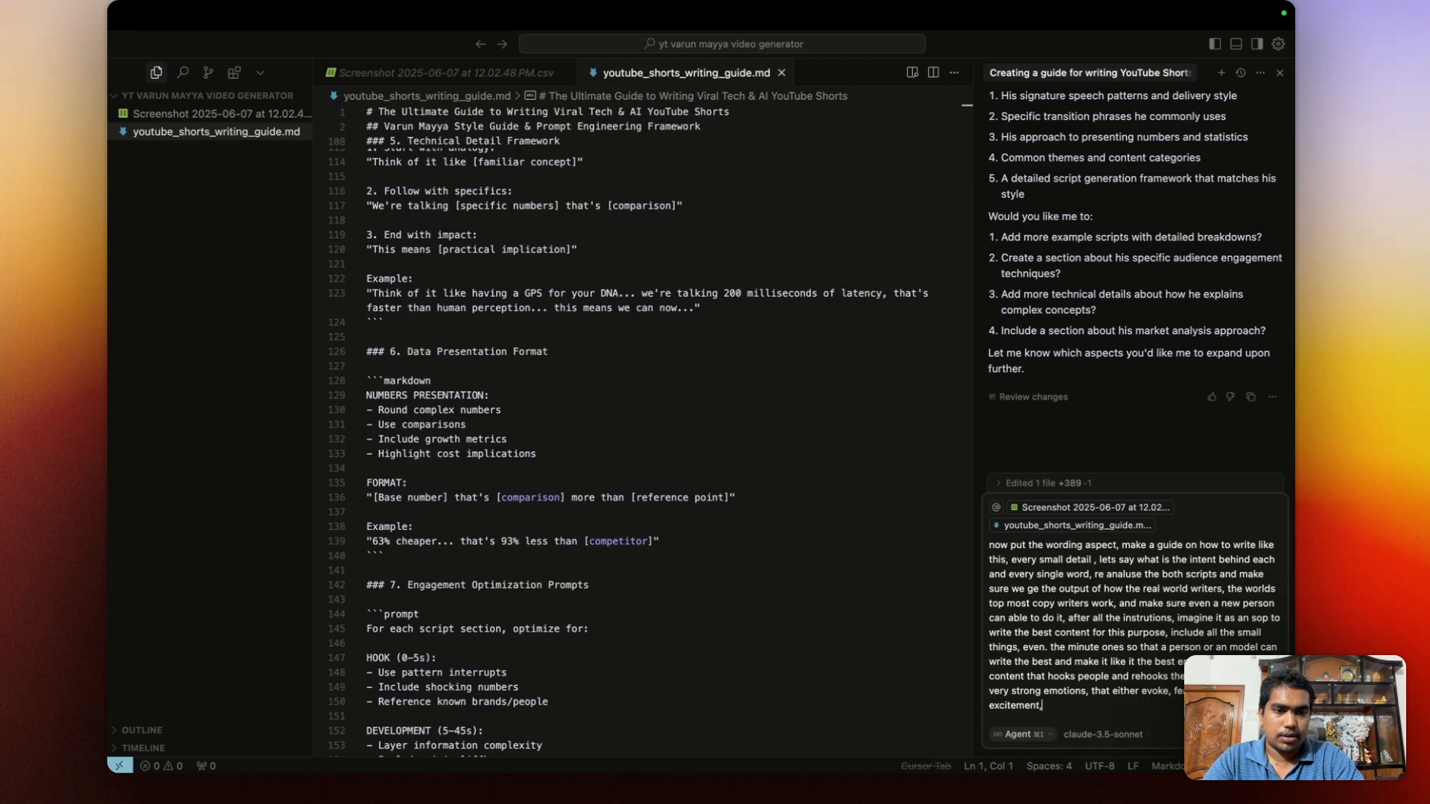
text( astomnis)
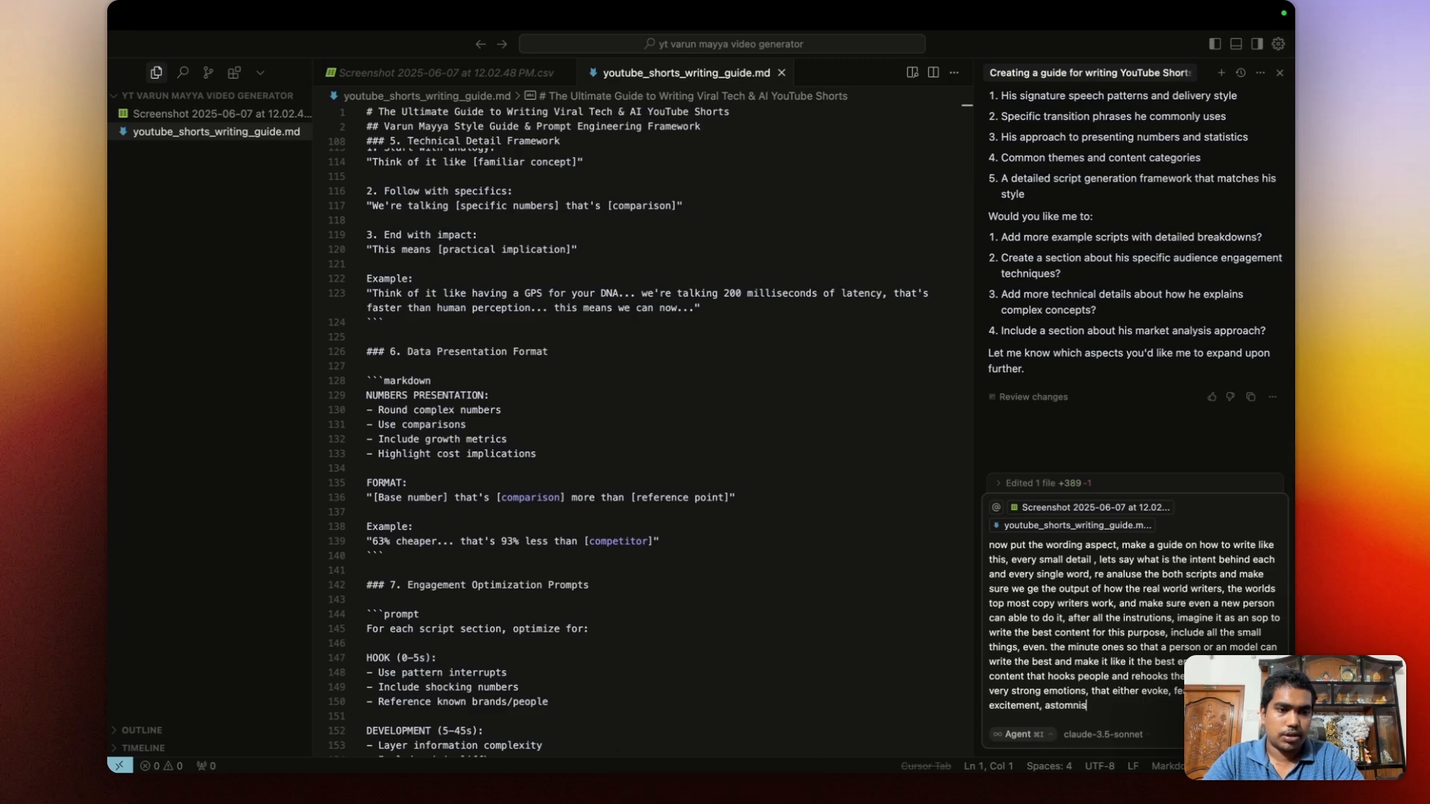
text(hing, )
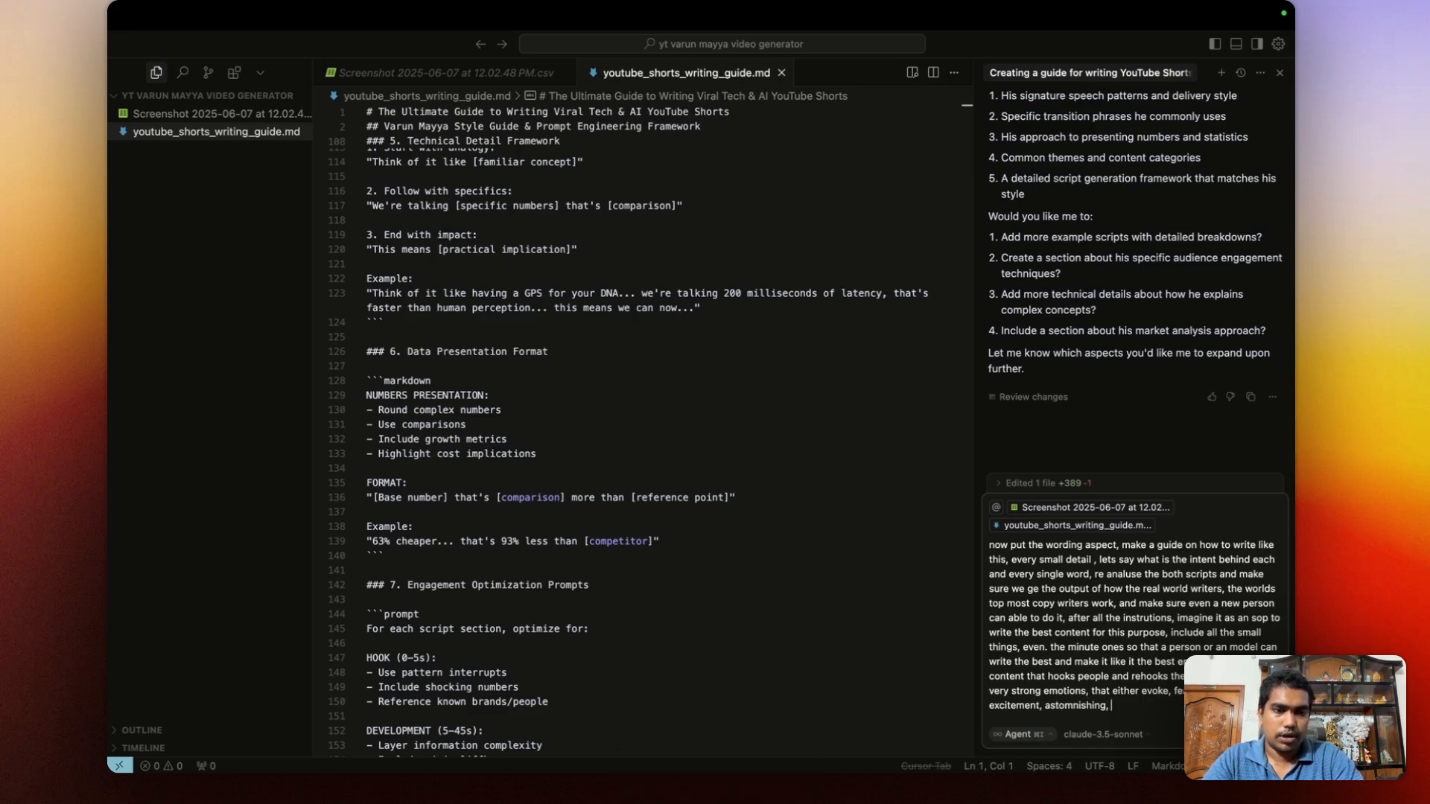
text(a very very)
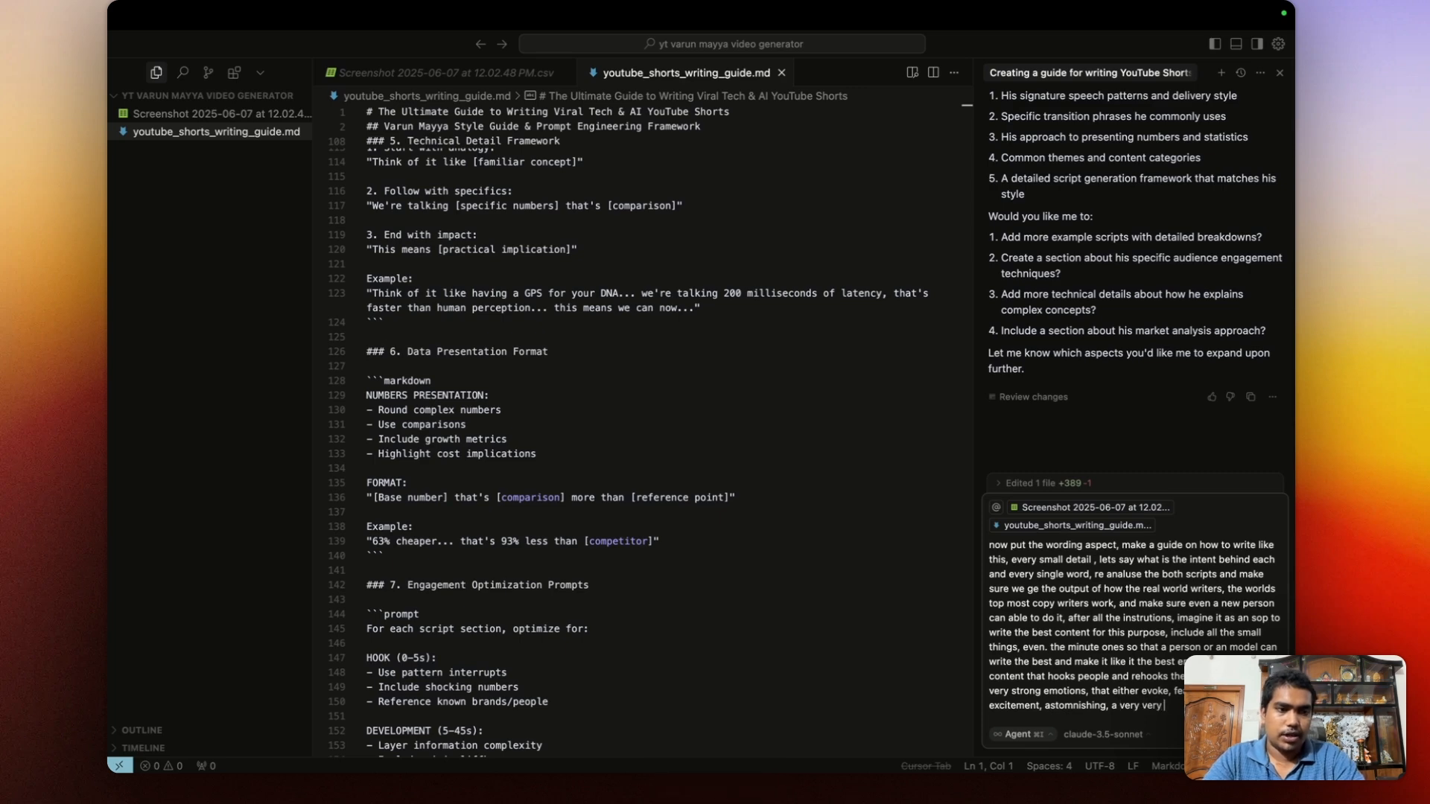
text( stor )
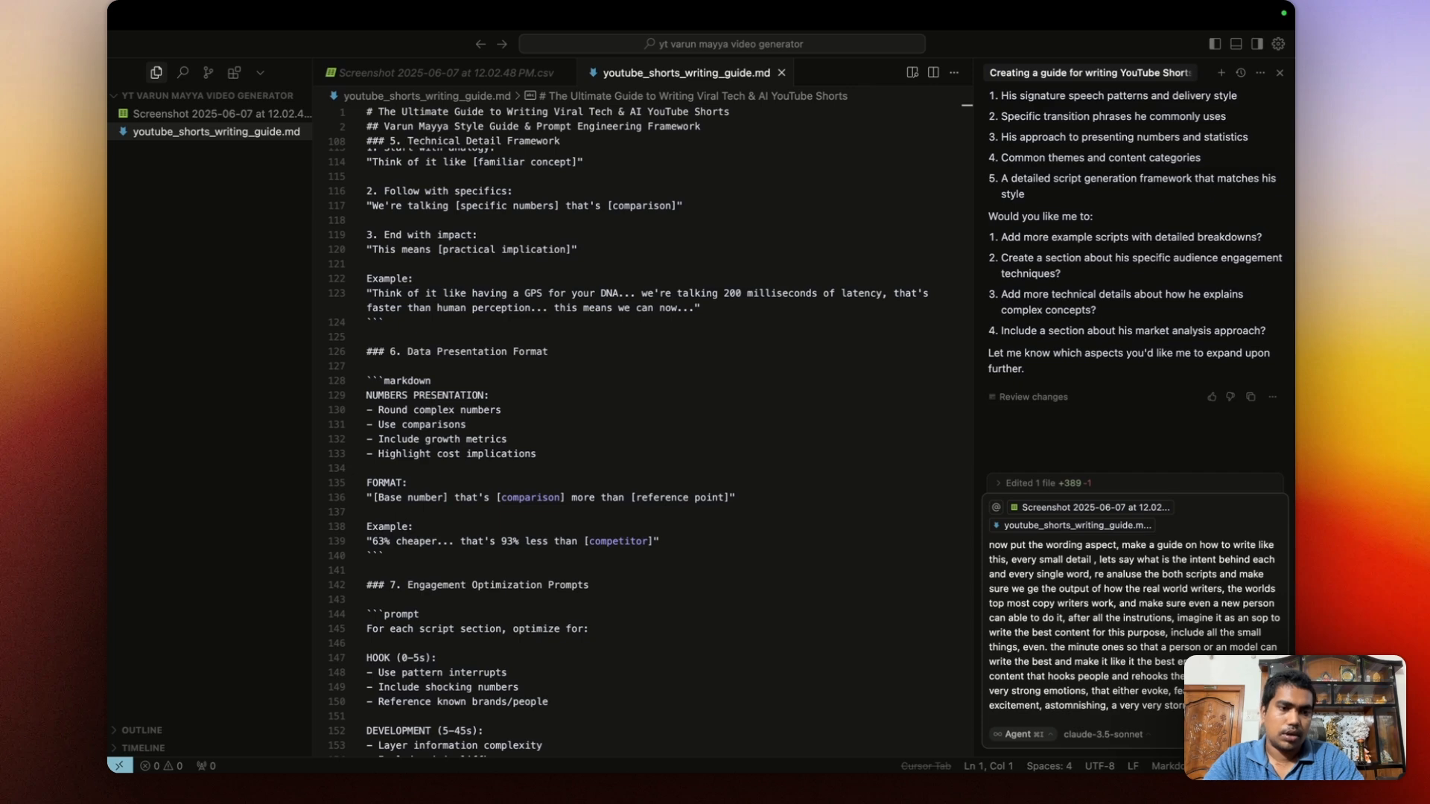
Extend the prompt with "make them share or like or express themselves" as the effect of the strong emotion.
text(make the)
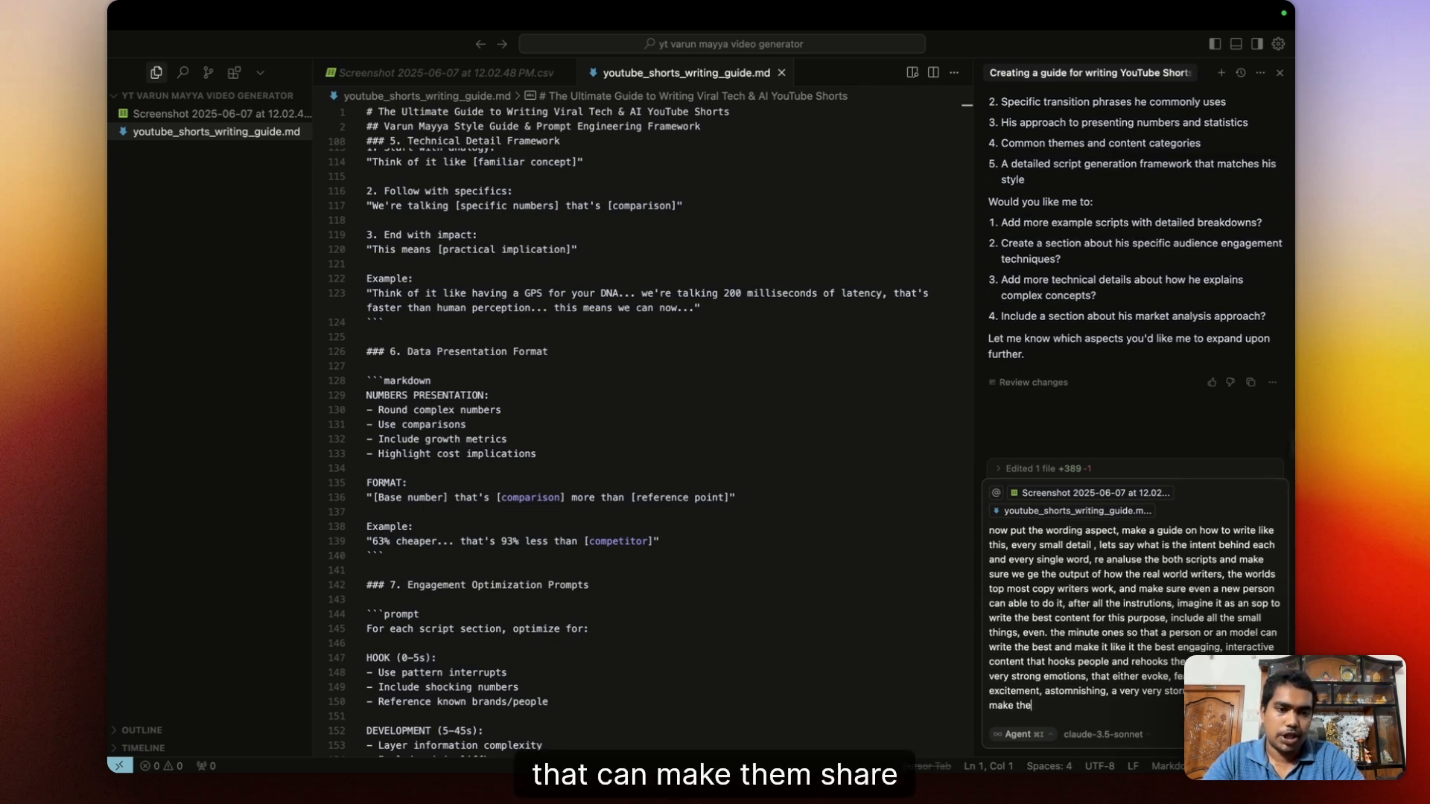
text(m share or)
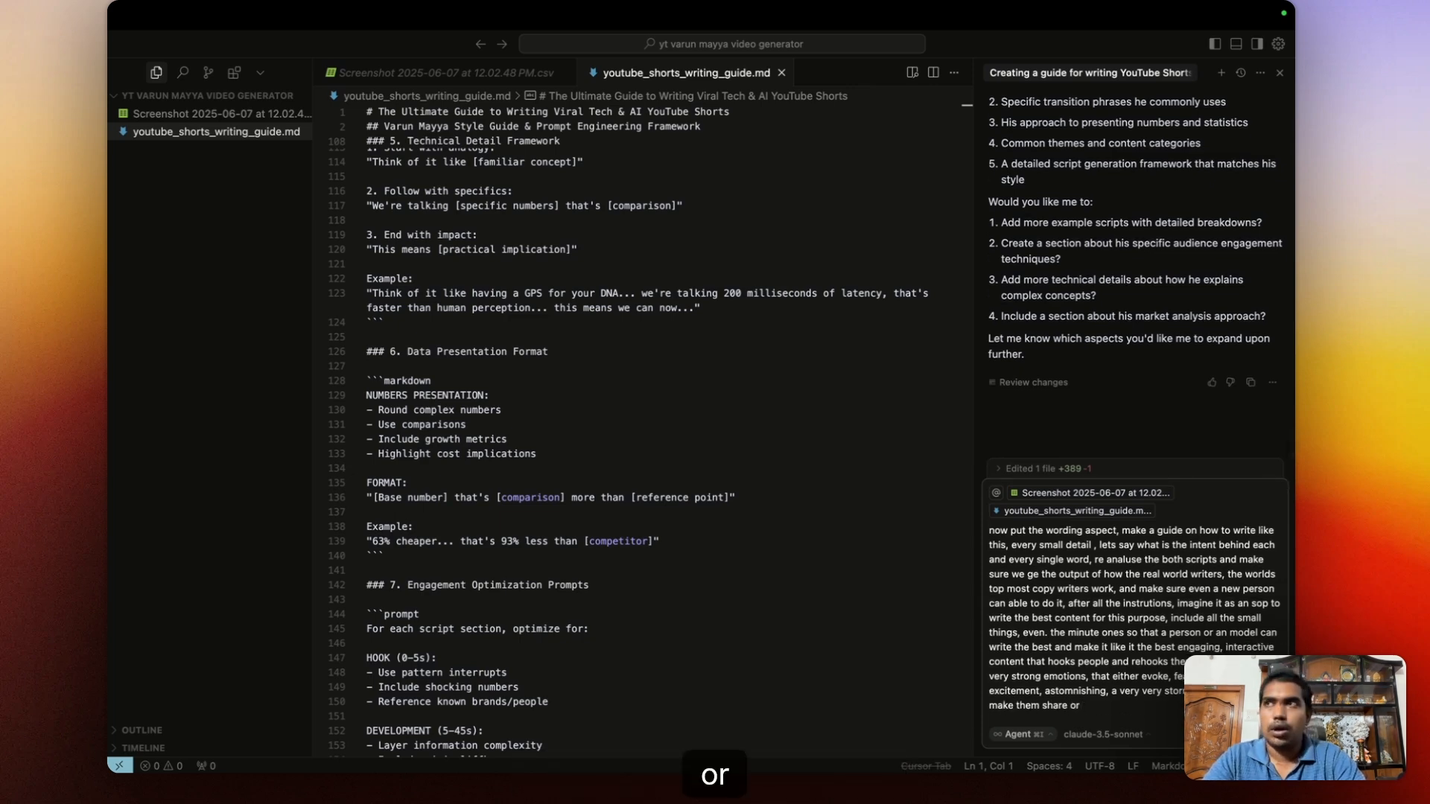
text( like o)
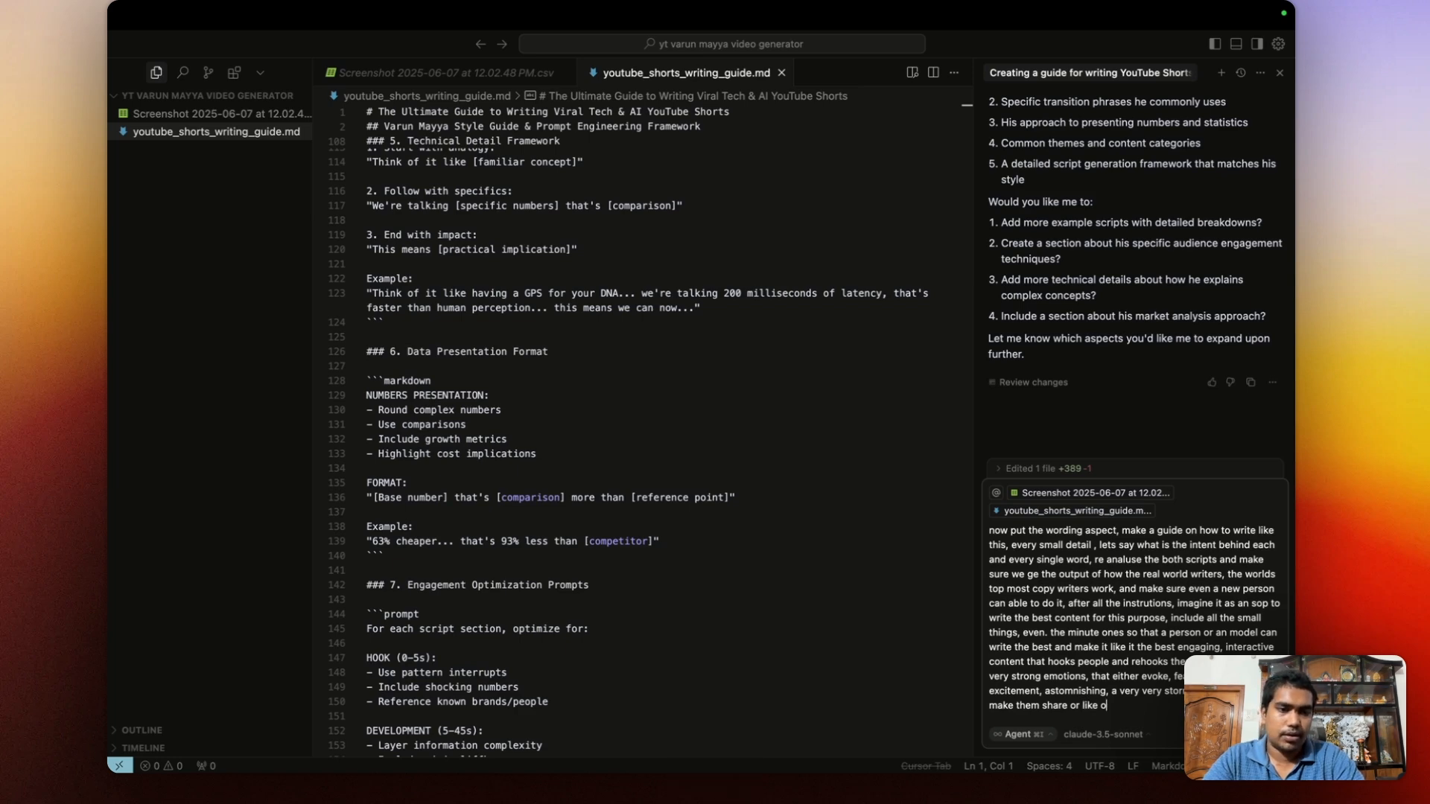
text(r express themse)
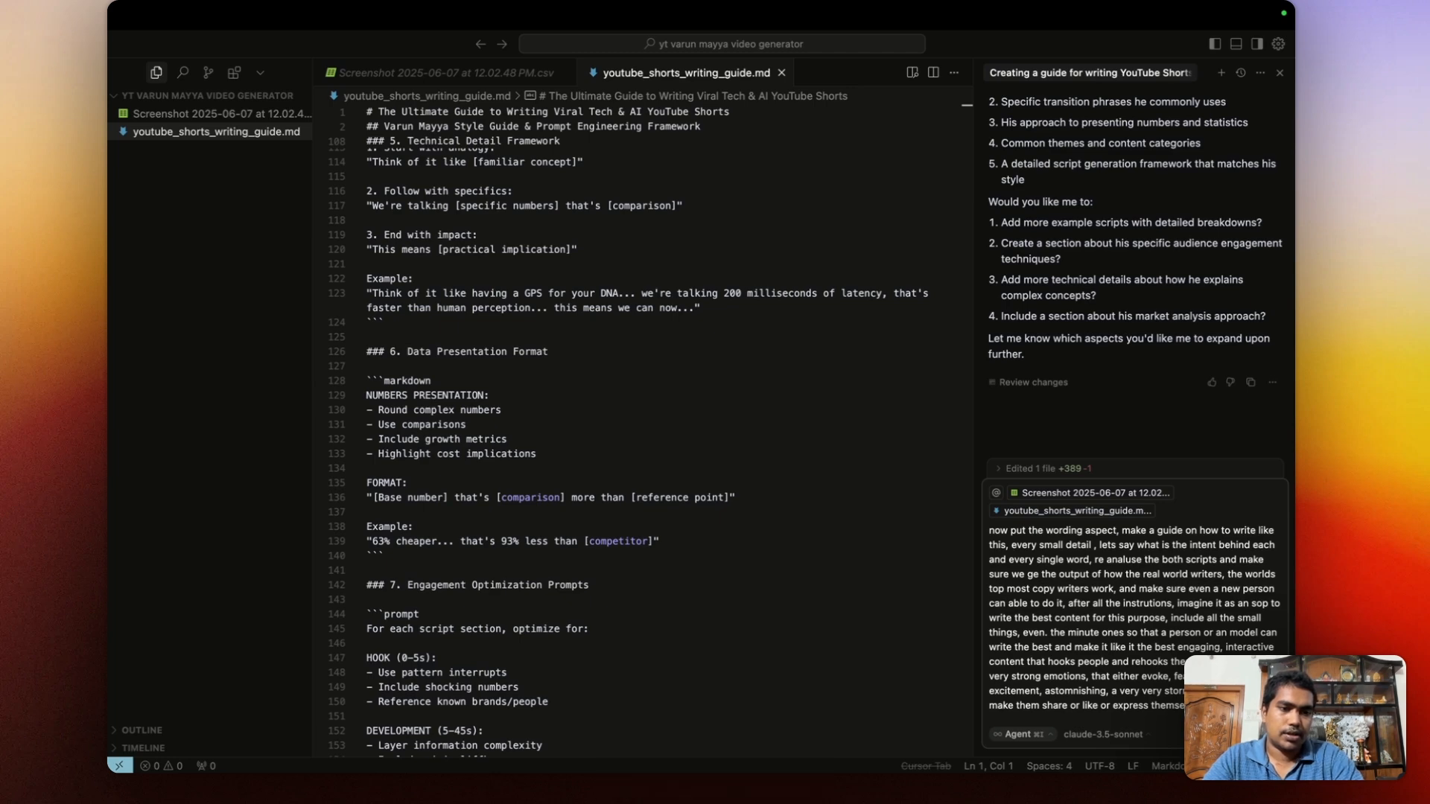
Finish the prompt with the request to make "a guide in additoon taking the content" as an example, and submit it.
text(a)
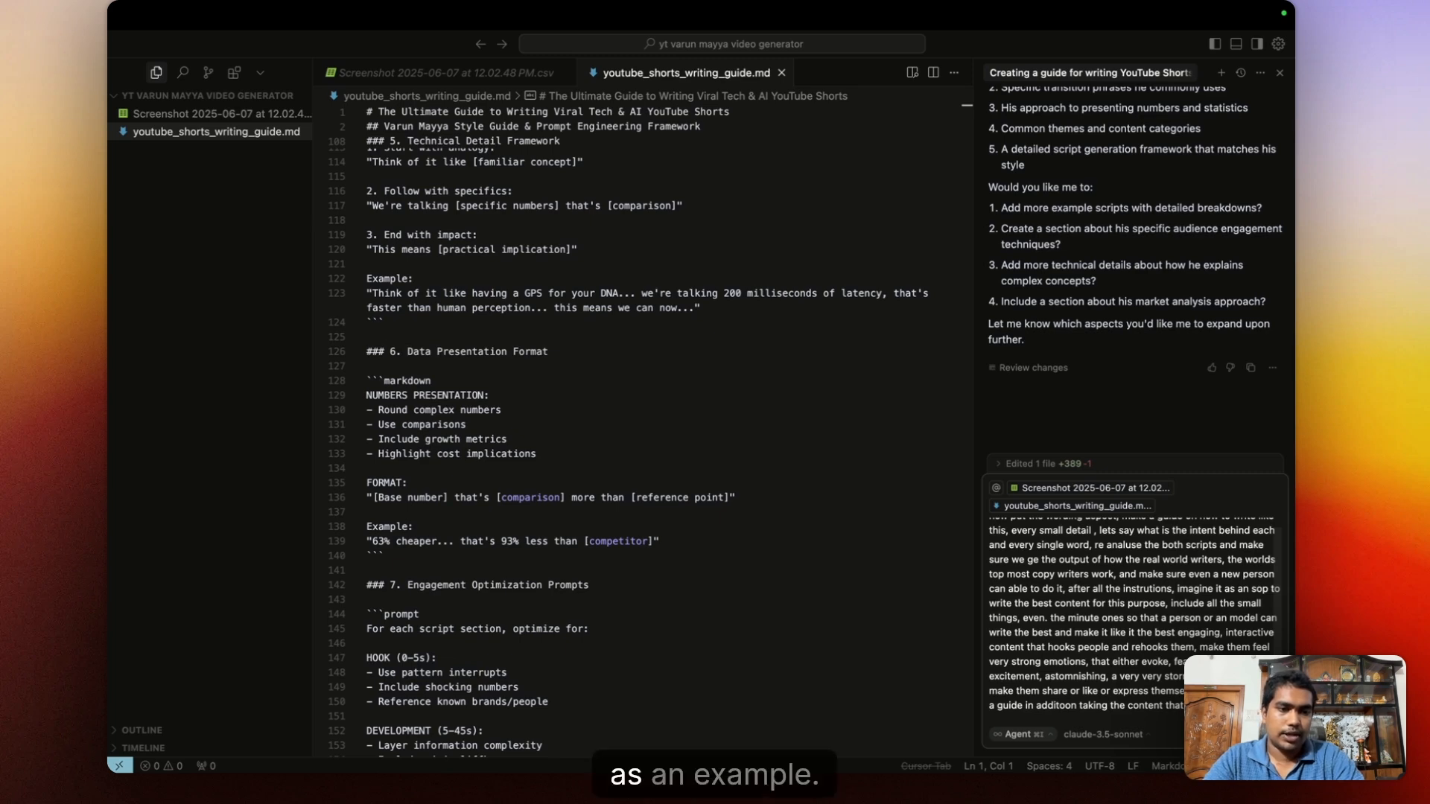
text(example)
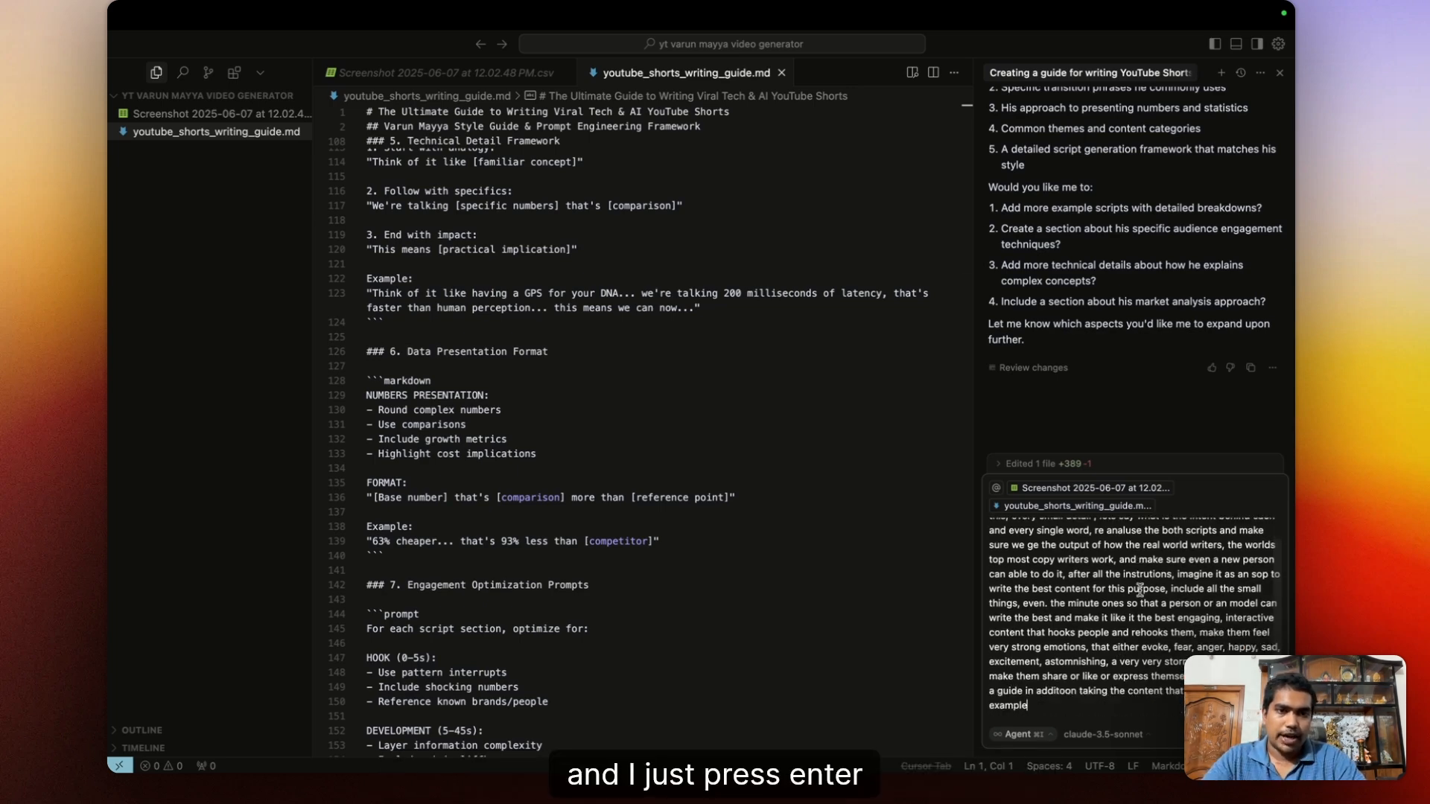
key(Return)
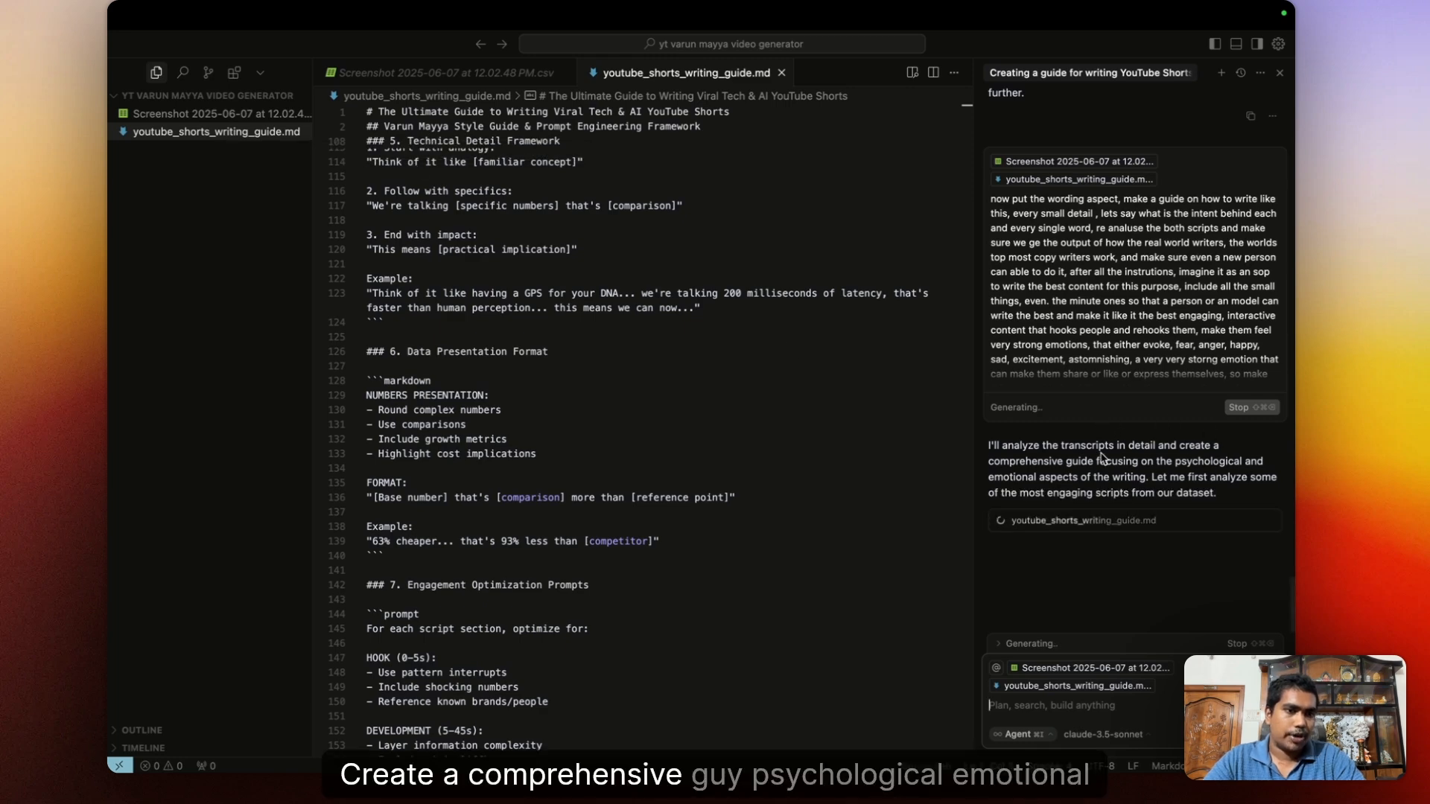
Read the start of the chat reply and look through the transcripts in the Screenshot 2025-06-07 CSV file.
drag(1194, 482, 1206, 494)
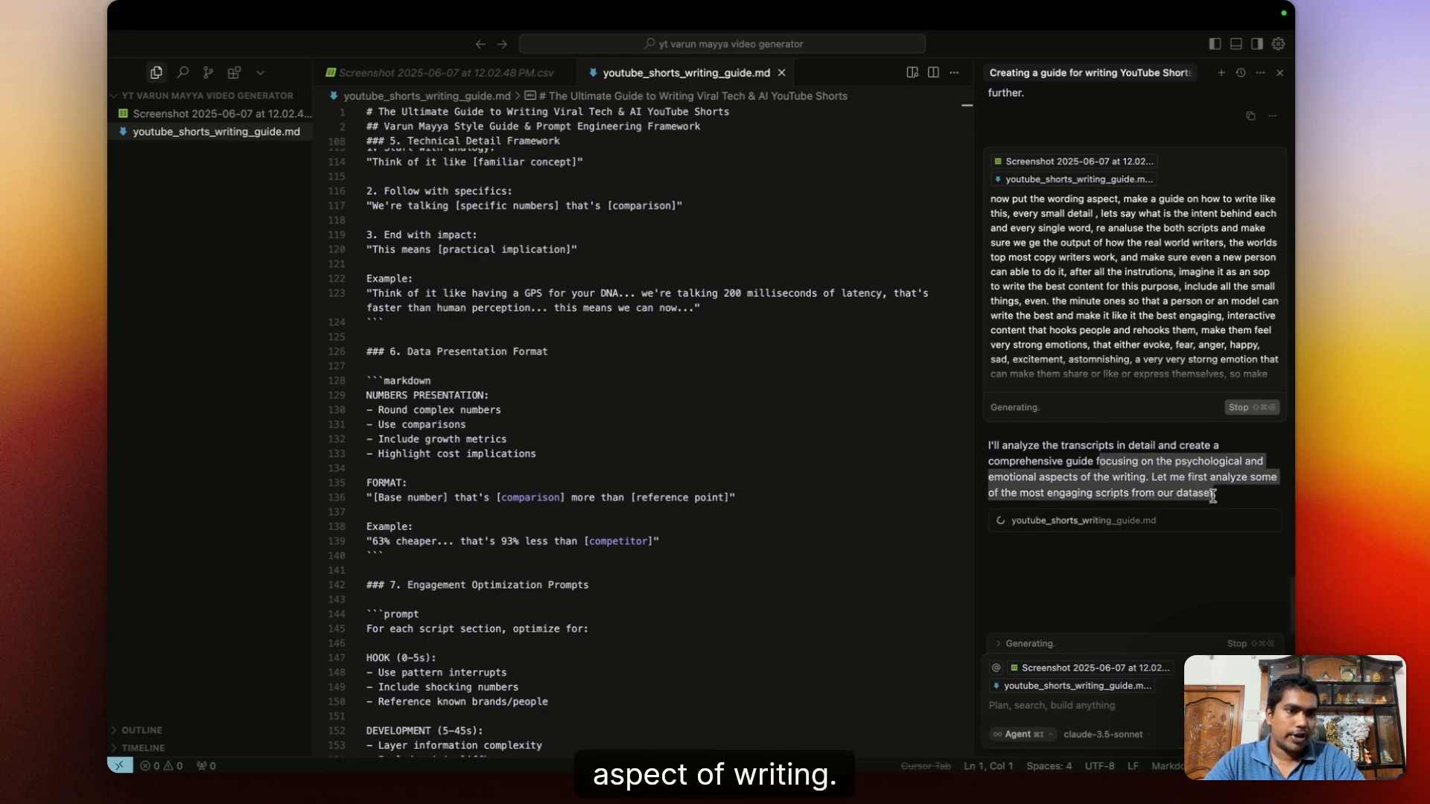
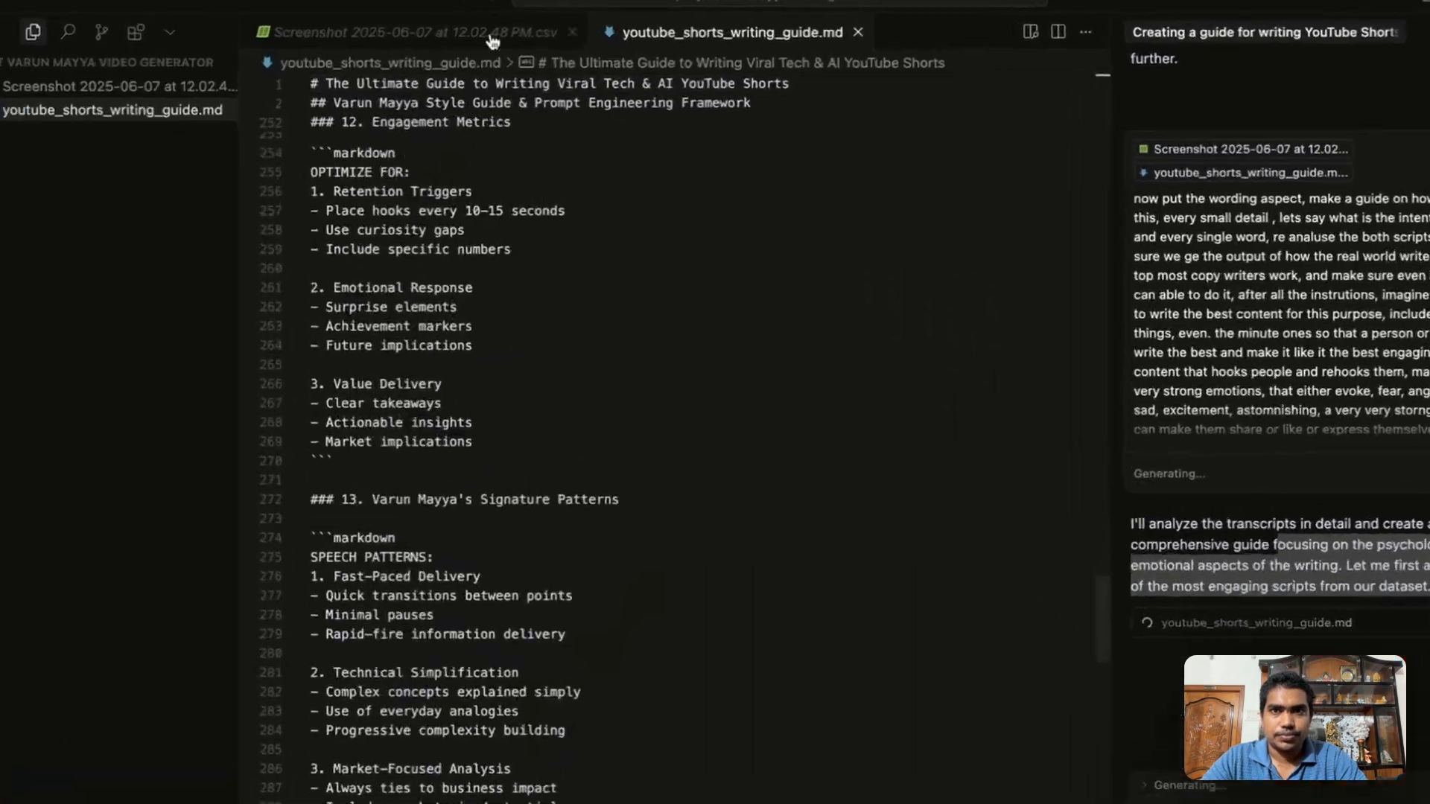
click(447, 72)
scroll(584, 419, down, 15)
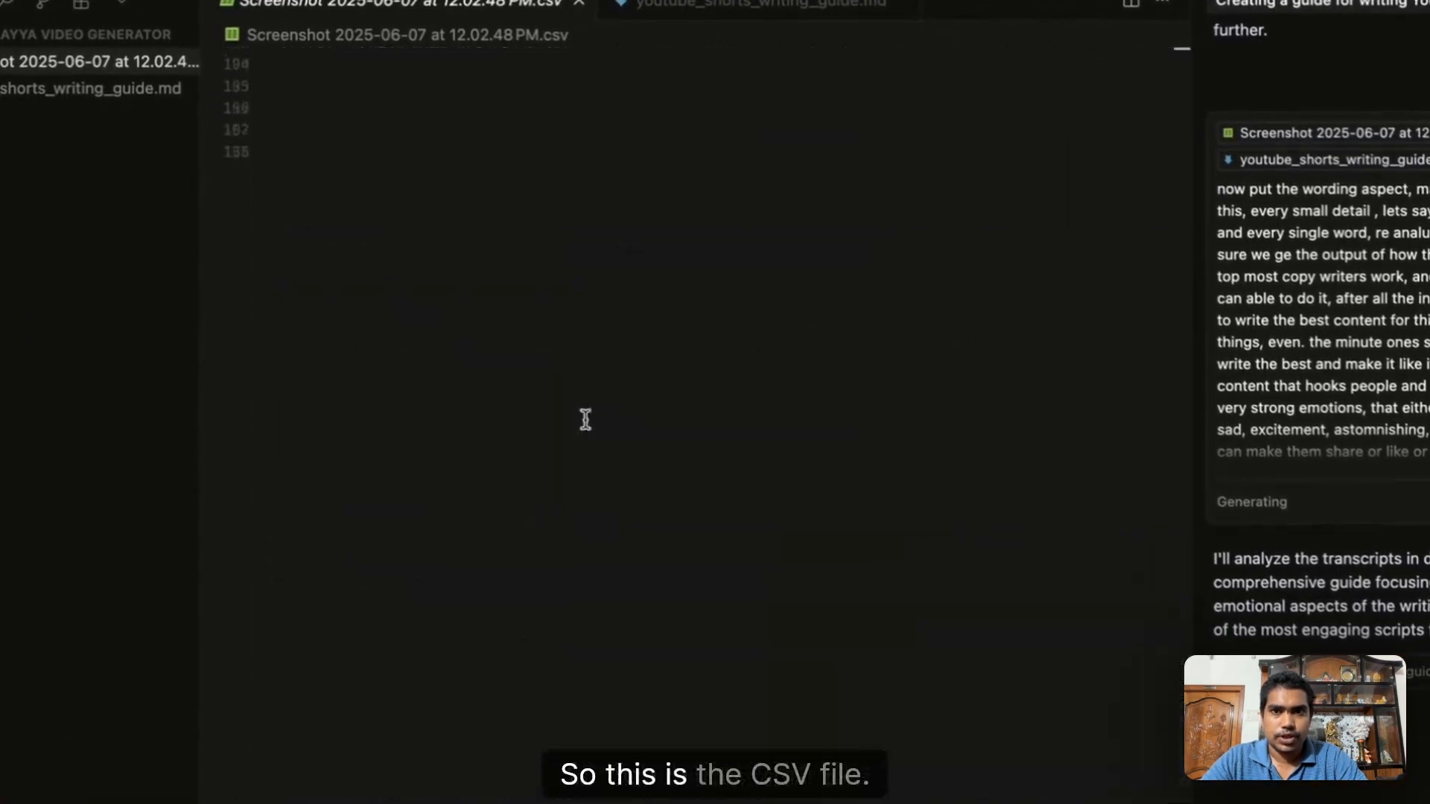
scroll(586, 419, up, 20)
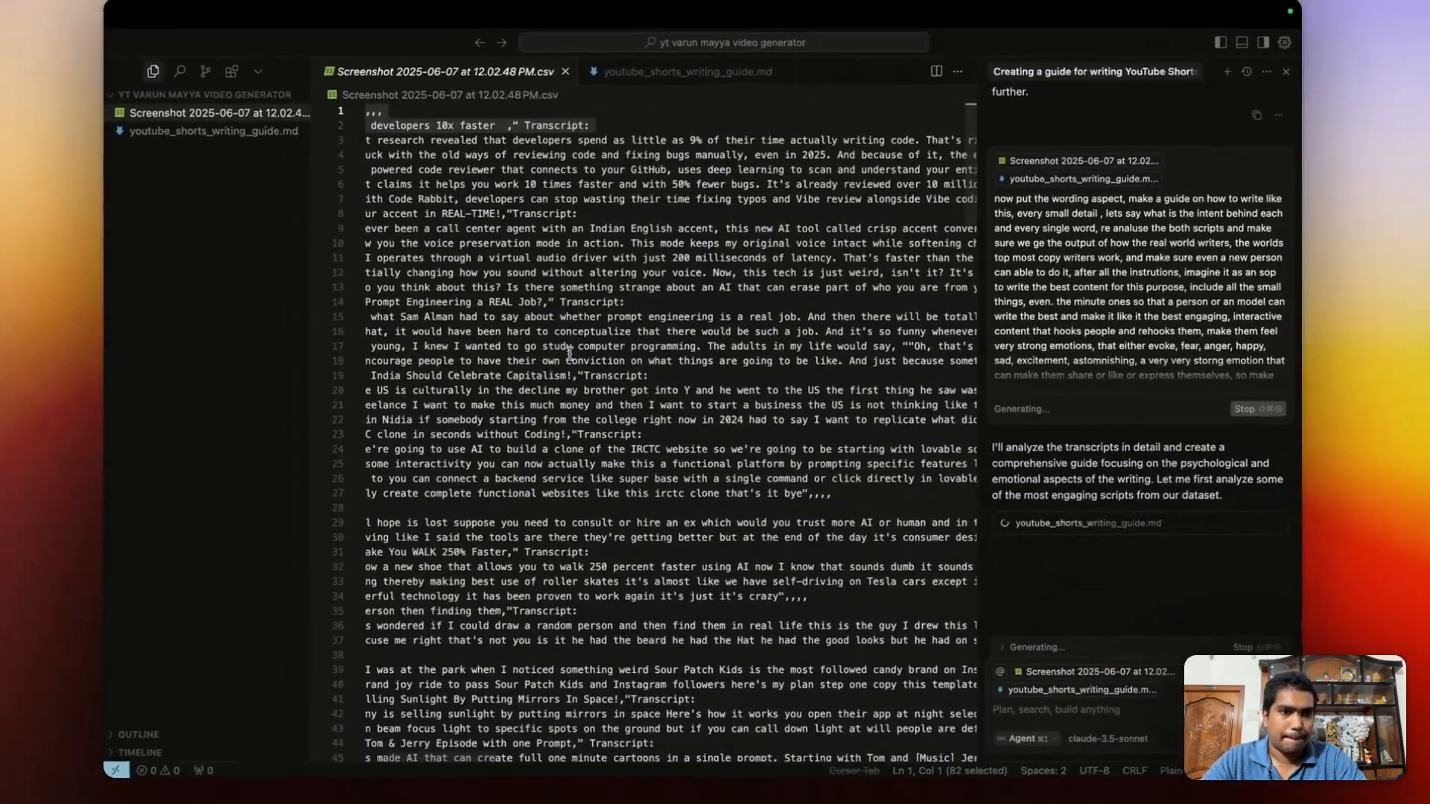
Go back to youtube_shorts_writing_guide.md and look through the newly added sections down to the end of the file.
click(216, 131)
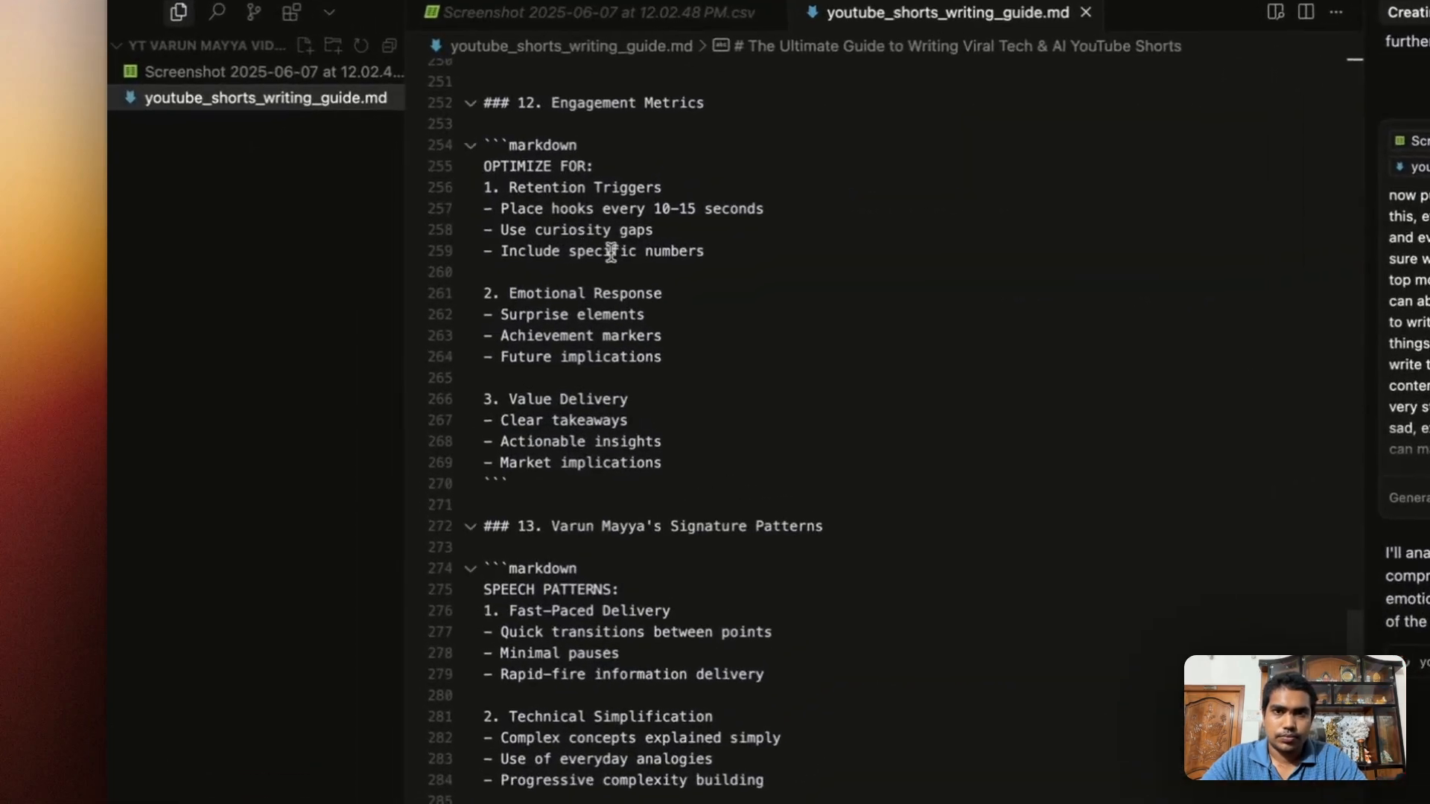
scroll(454, 237, down, 15)
scroll(628, 253, down, 10)
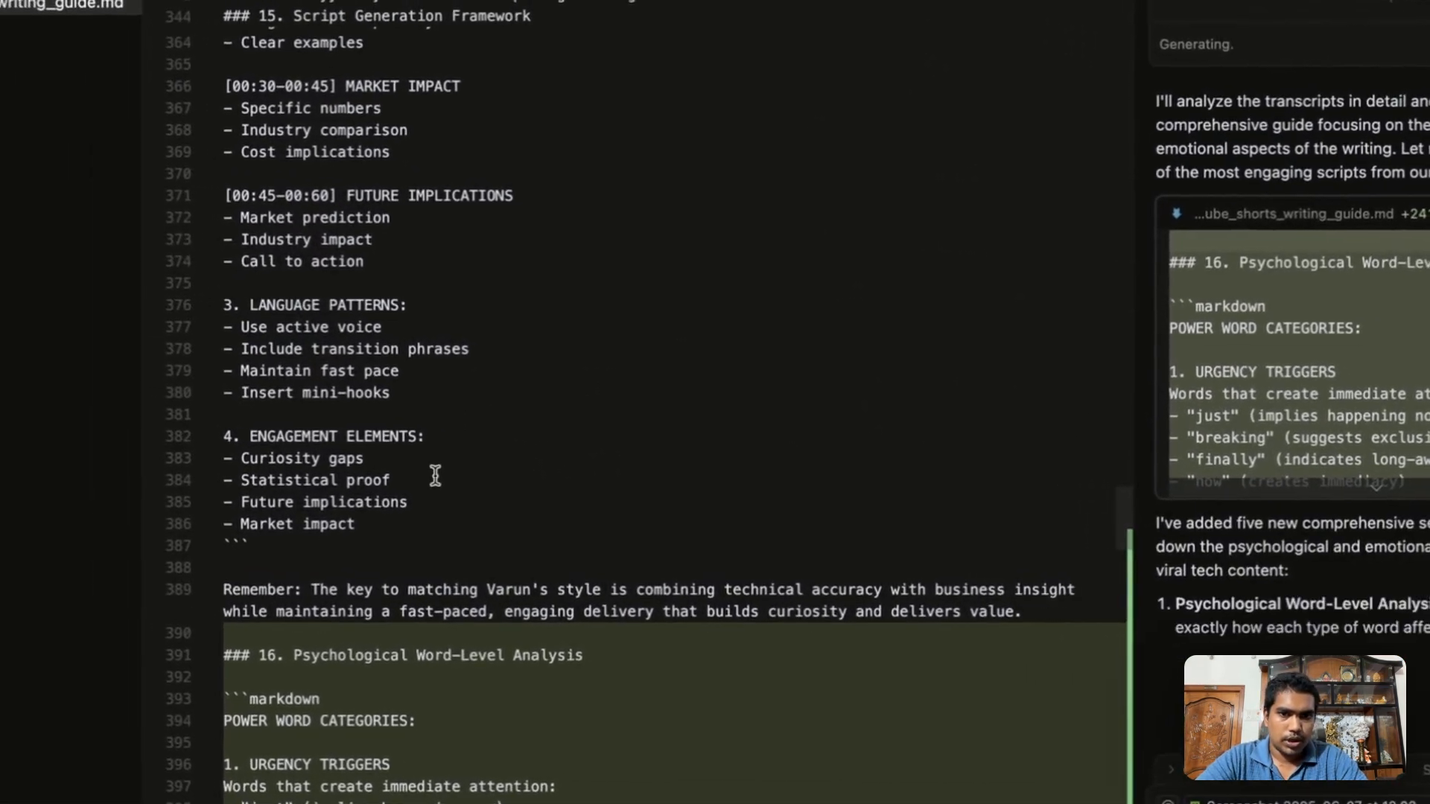
scroll(519, 380, down, 10)
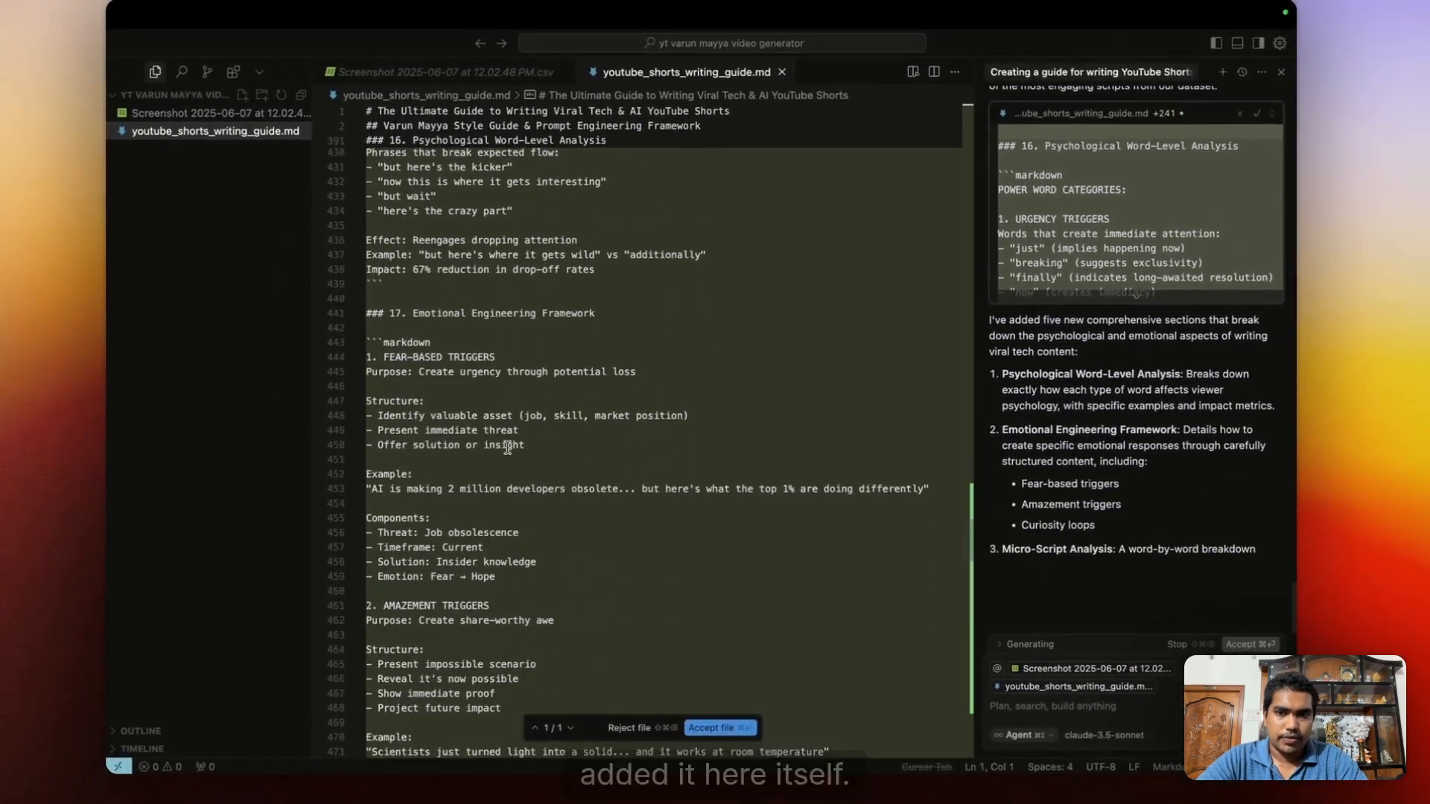
scroll(508, 447, down, 20)
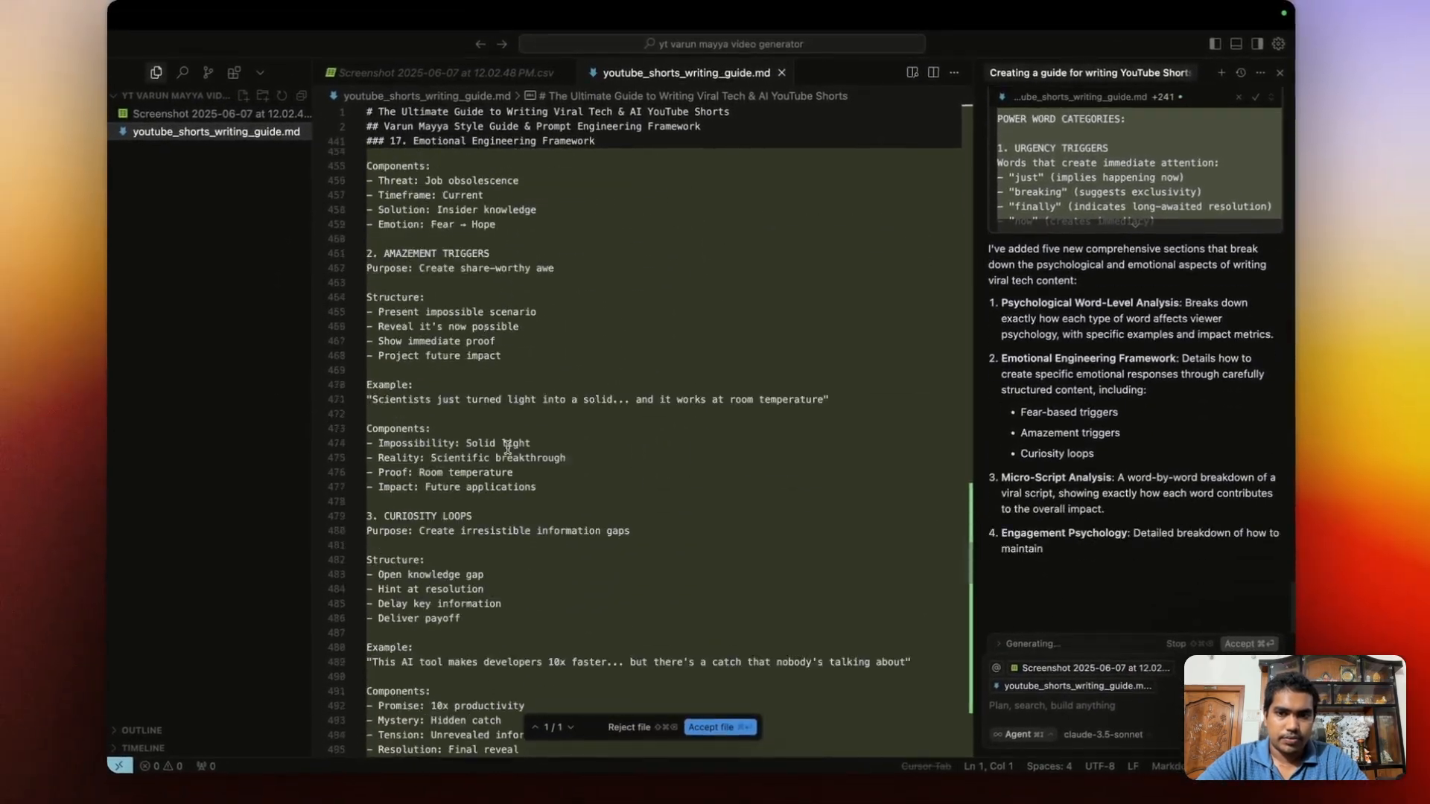
scroll(508, 447, down, 20)
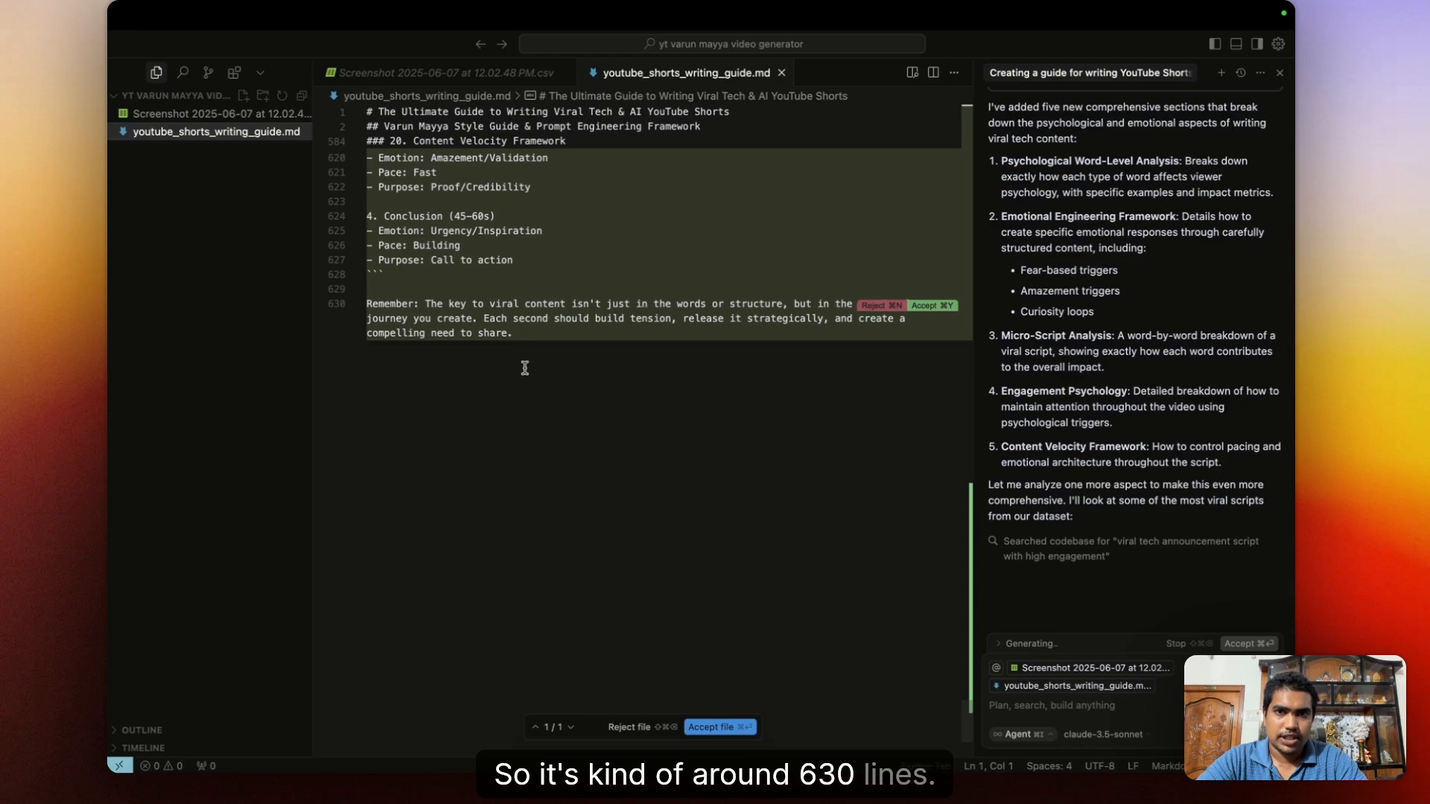
Trace the added text from the end of the guide back to where it starts at line 390.
click(524, 368)
drag(525, 368, 377, 155)
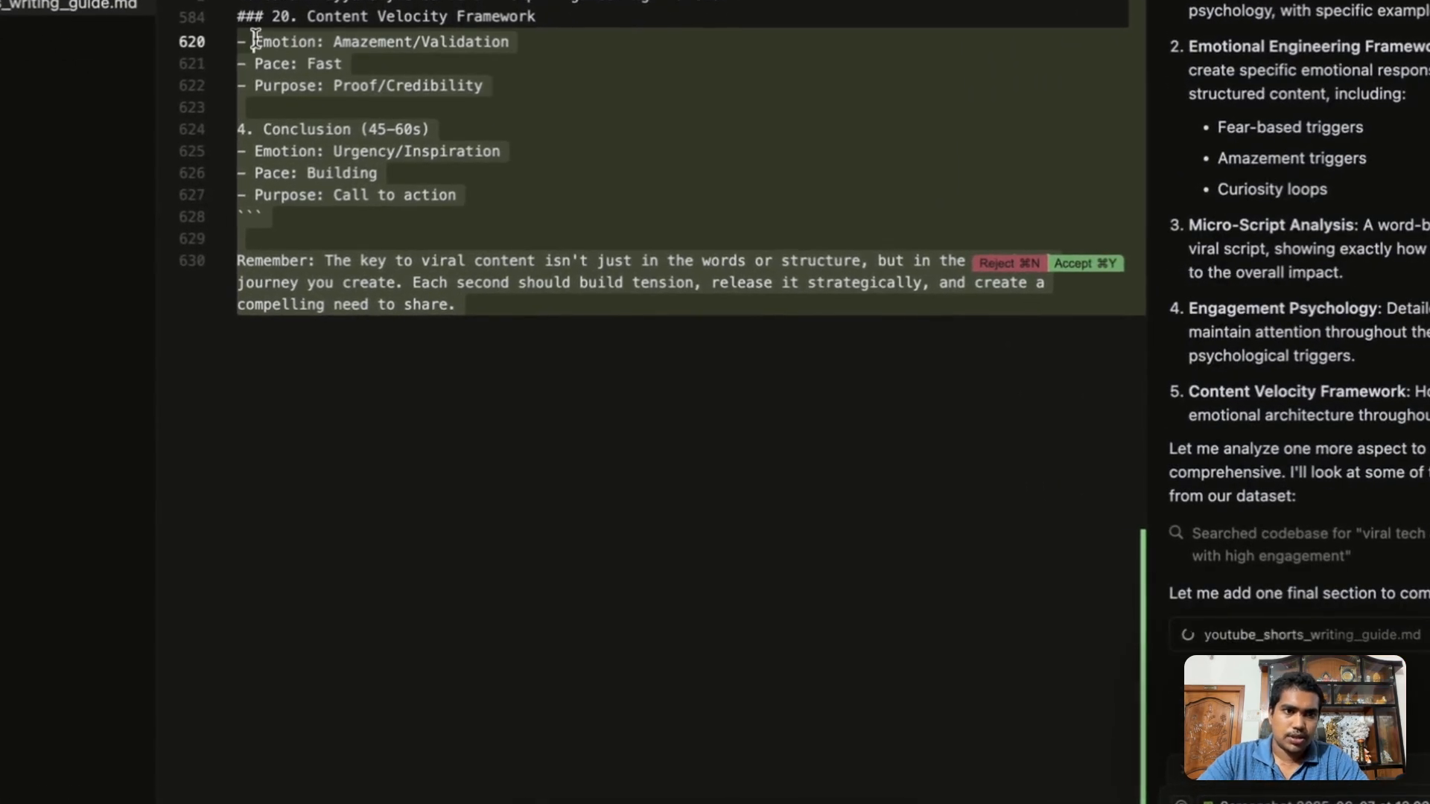
drag(255, 39, 278, 97)
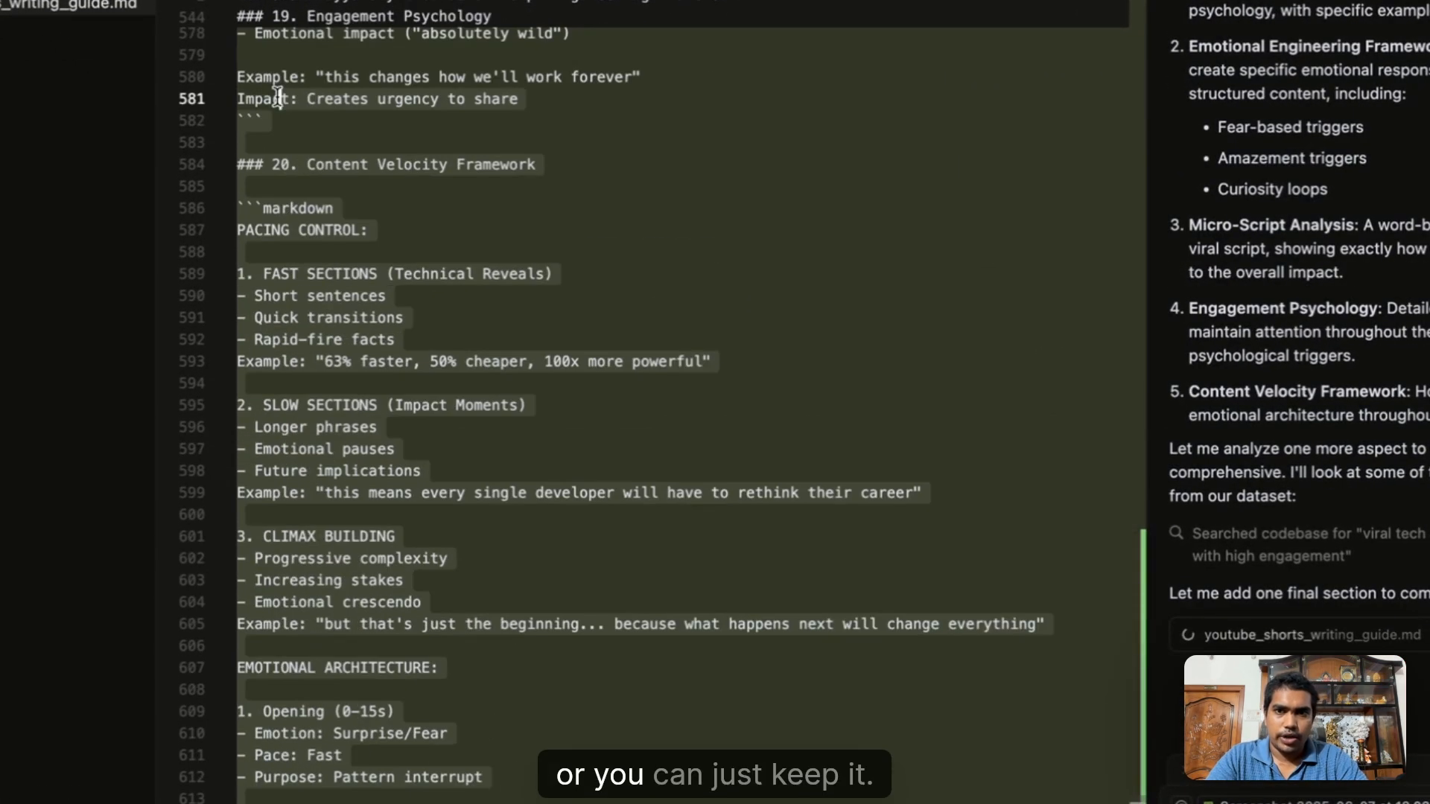
drag(240, 35, 260, 68)
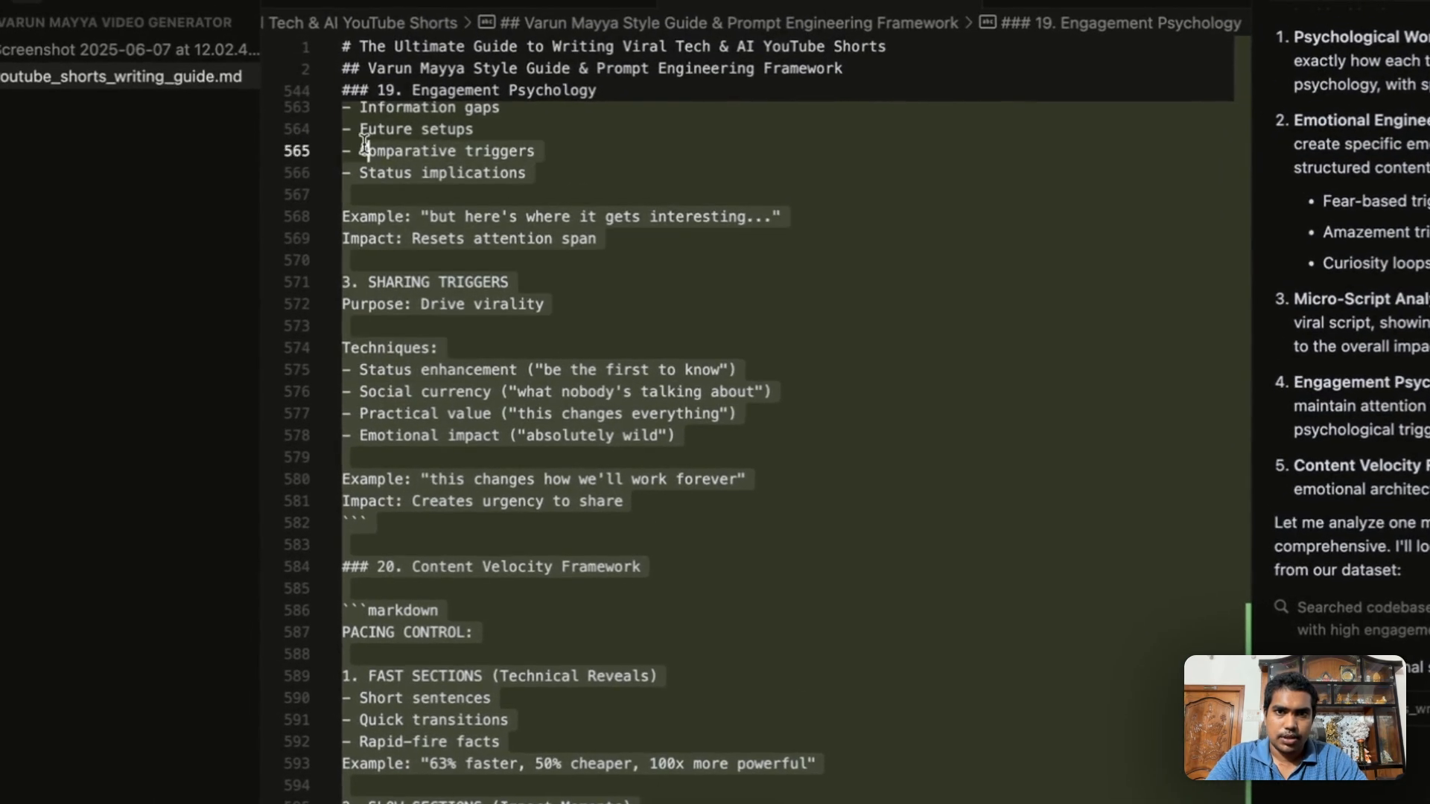
drag(365, 142, 318, 42)
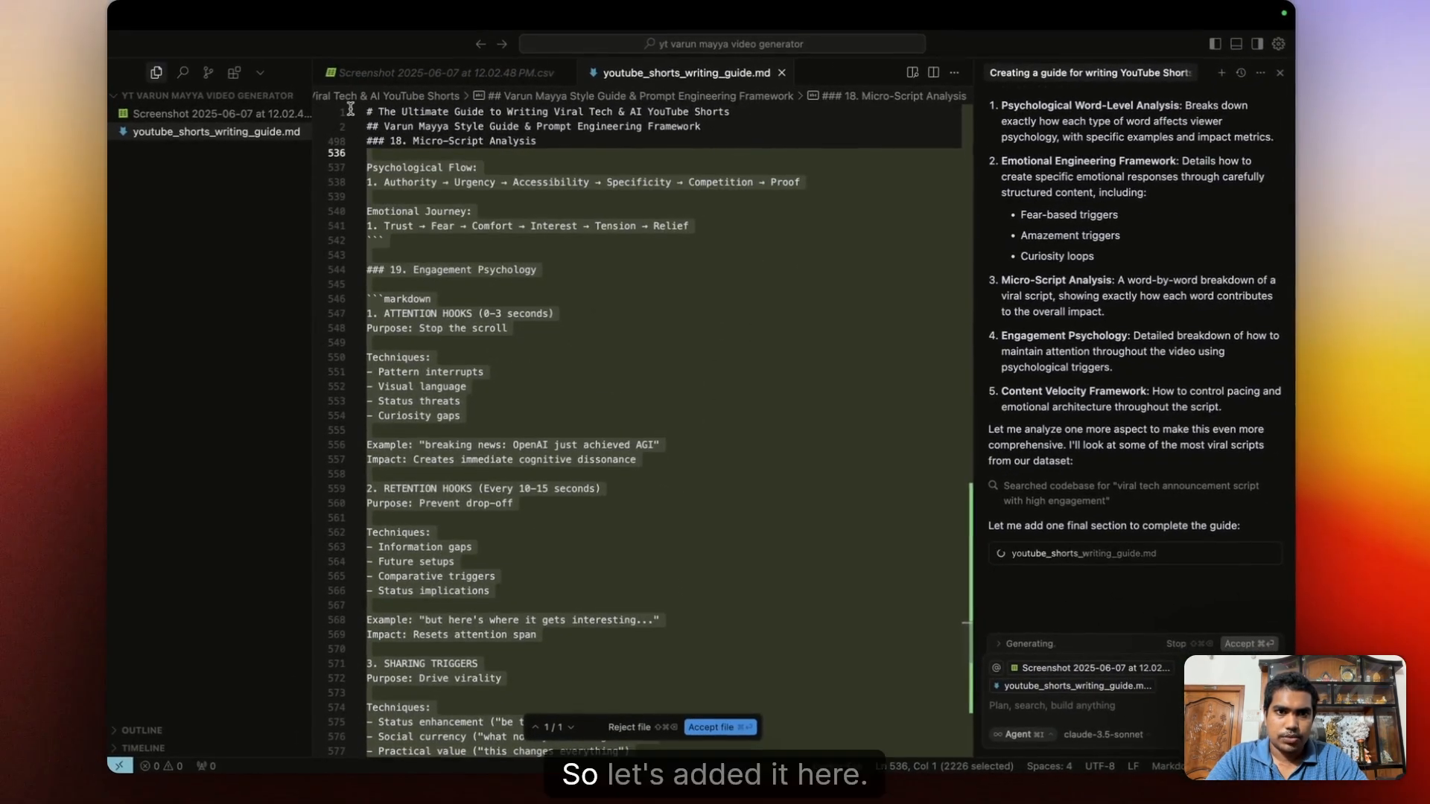
drag(351, 109, 456, 213)
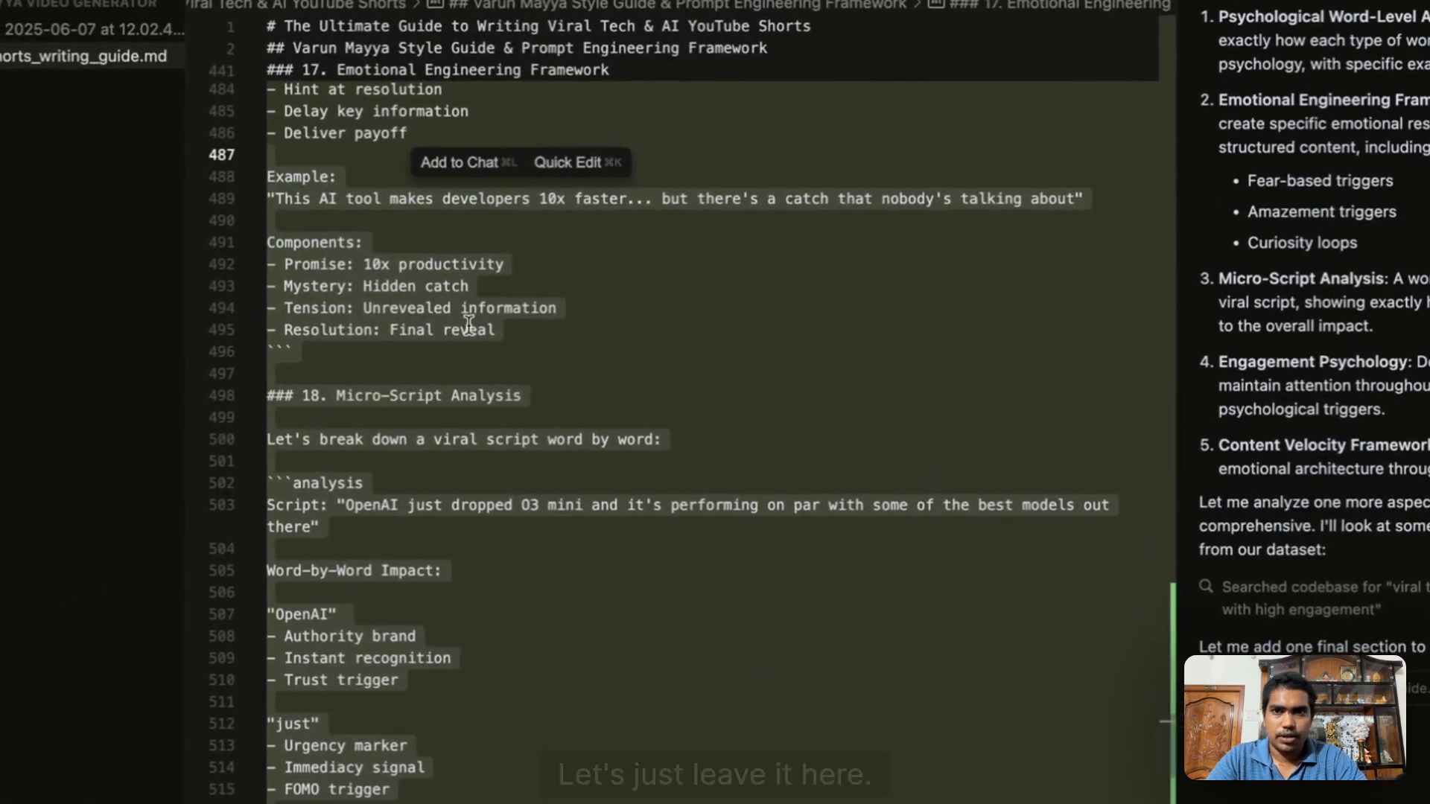
scroll(258, 405, up, 15)
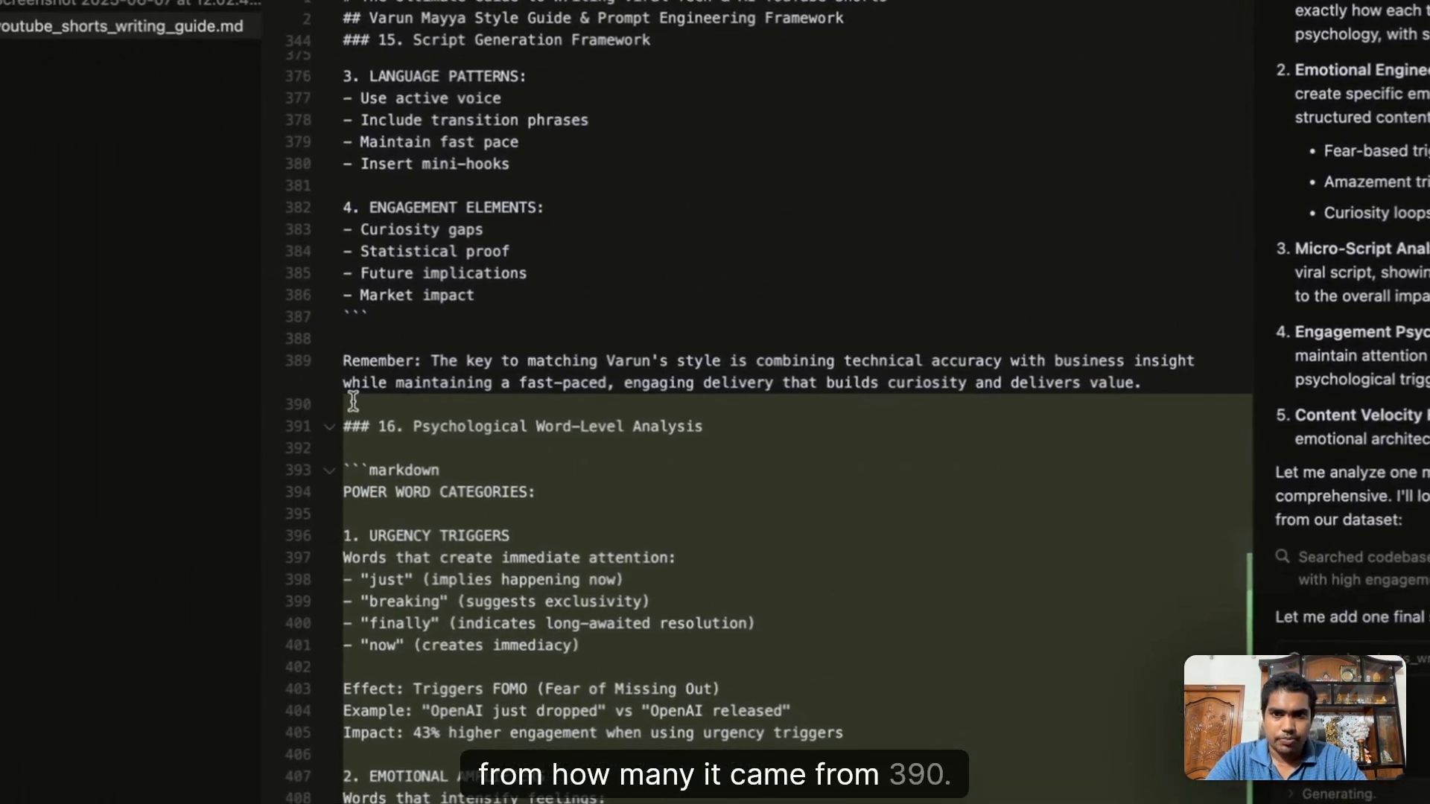
click(355, 402)
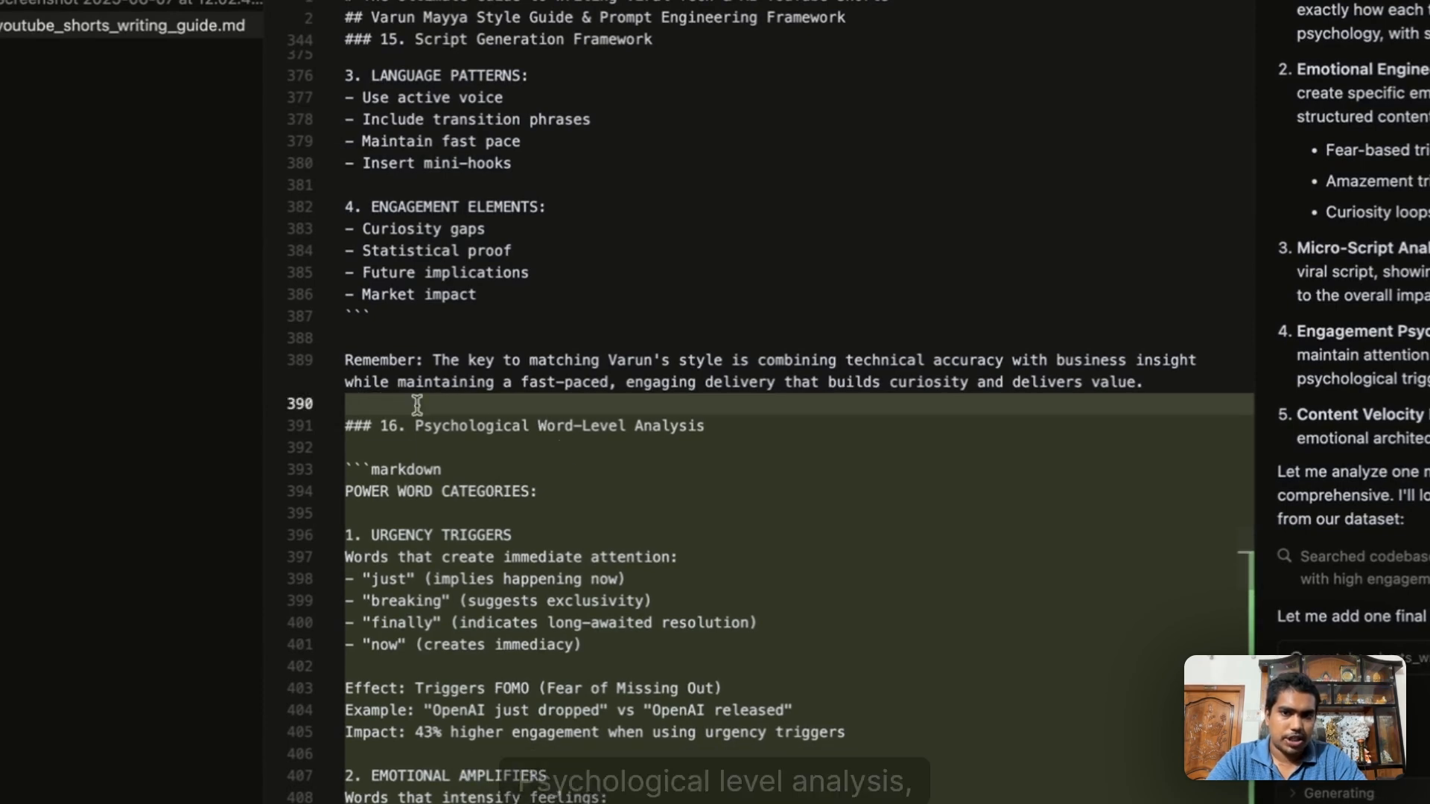
Read the Psychological Word-Level Analysis and Emotional Engineering Framework sections of the guide.
scroll(417, 404, down, 5)
scroll(625, 474, down, 15)
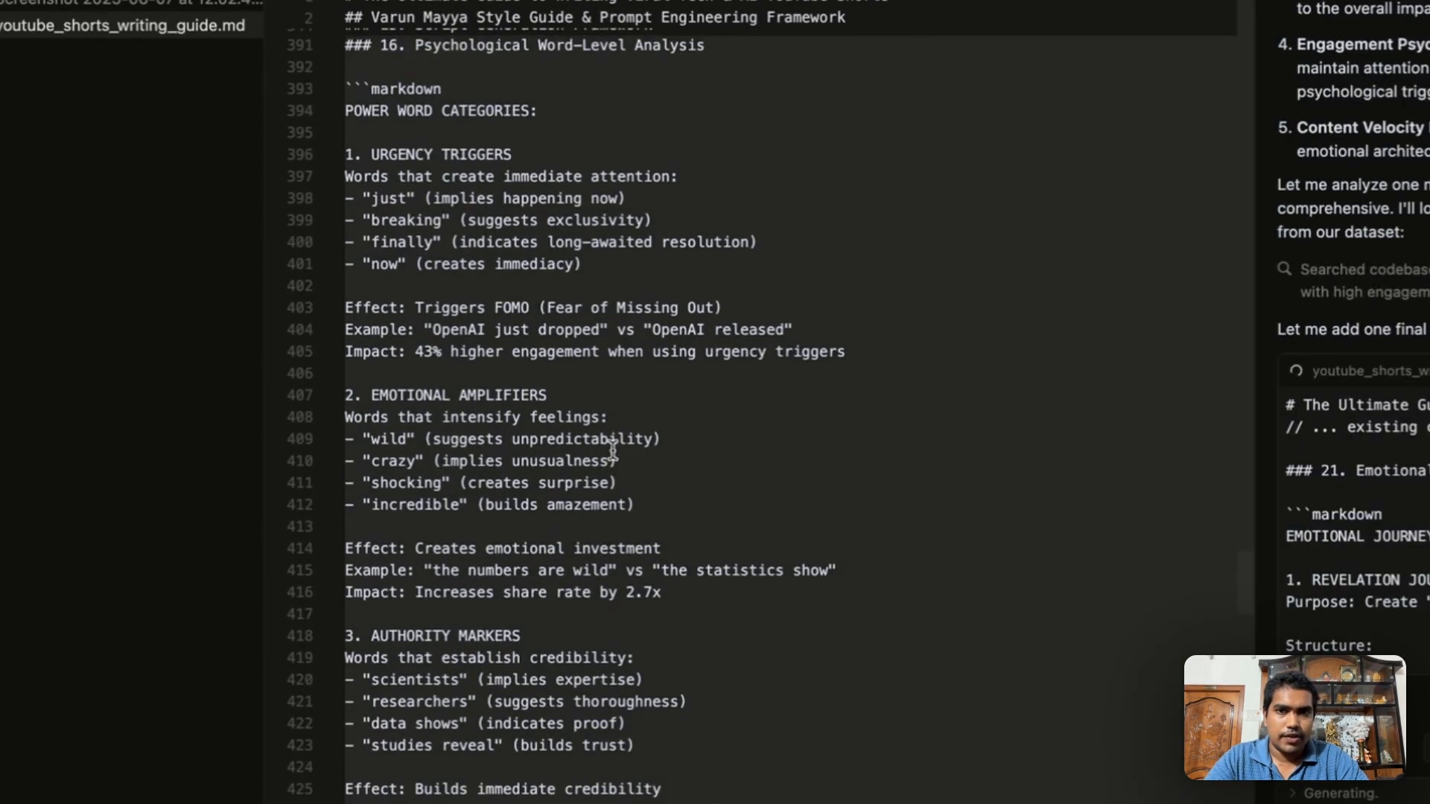
scroll(403, 343, down, 10)
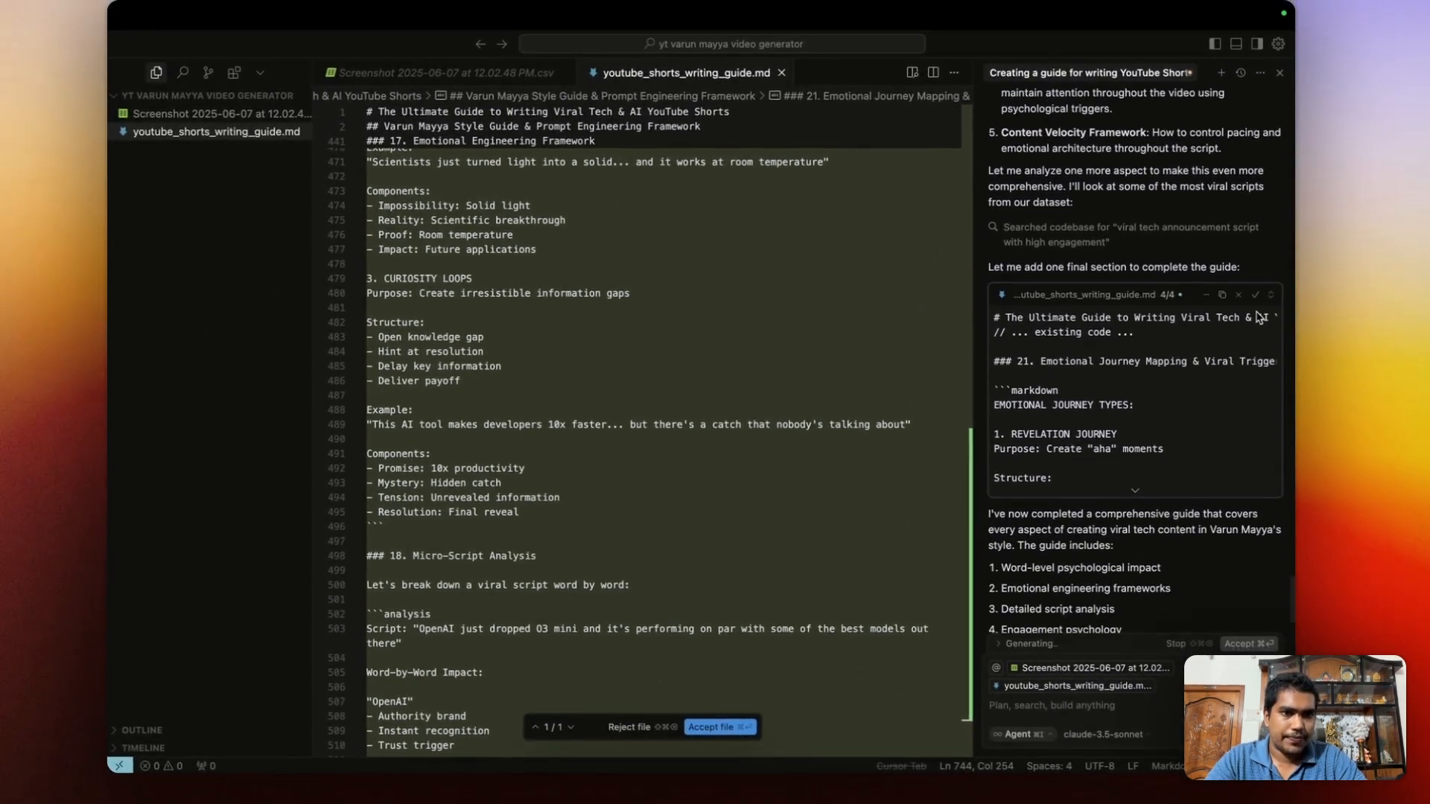
Accept the proposed guide edit that adds section 21, Emotional Journey Mapping, and check the extended file to its last line.
click(1257, 298)
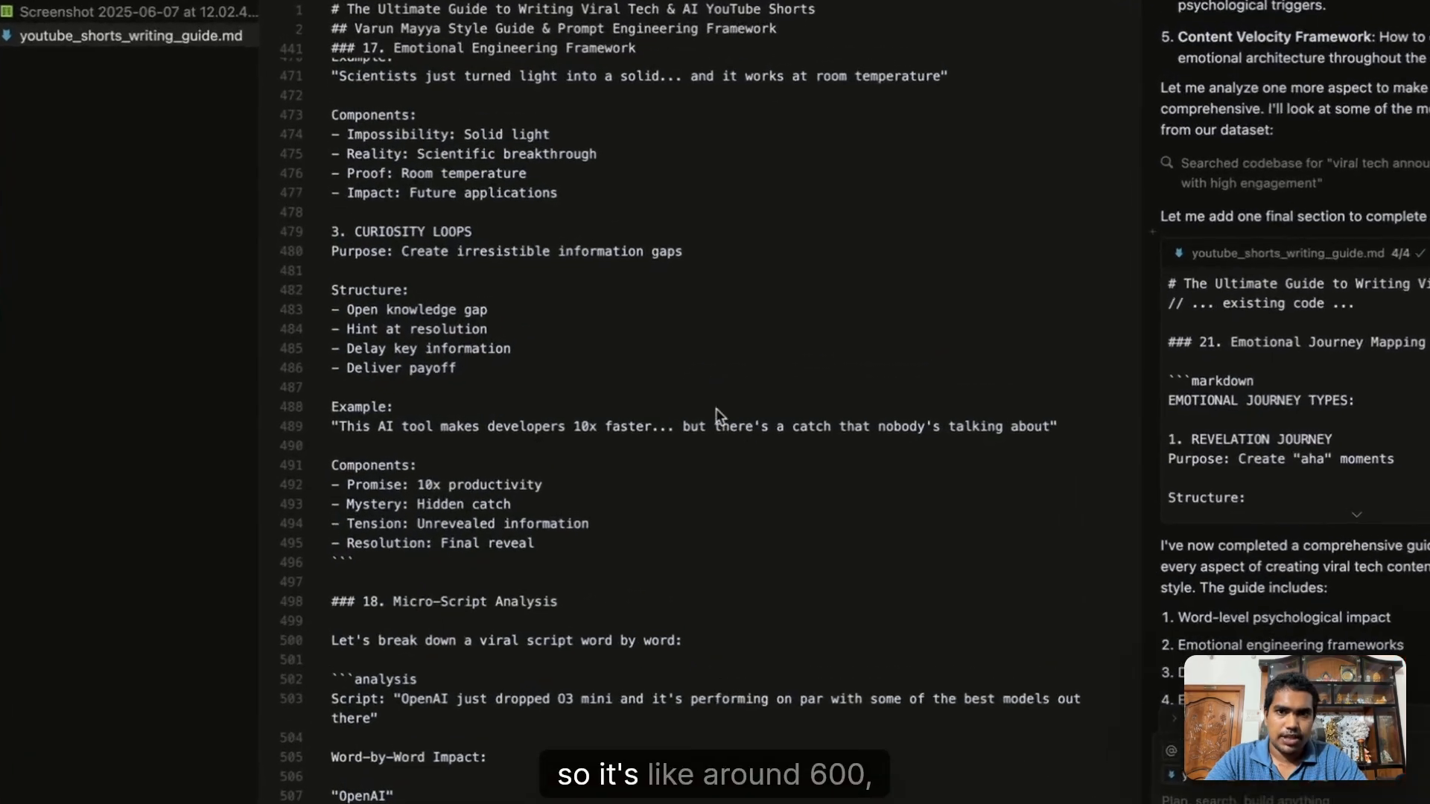
scroll(680, 430, down, 20)
scroll(326, 456, down, 10)
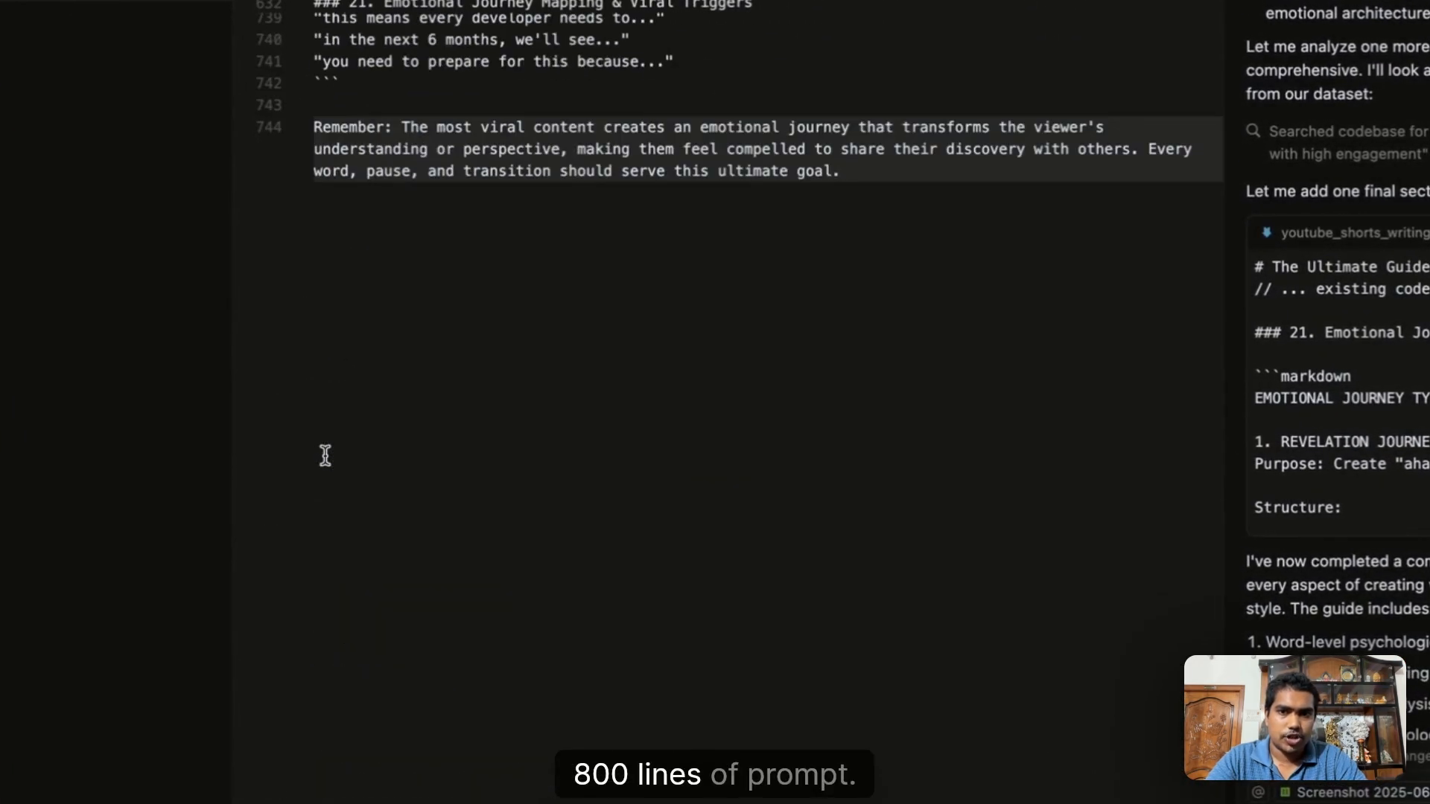
scroll(326, 456, up, 20)
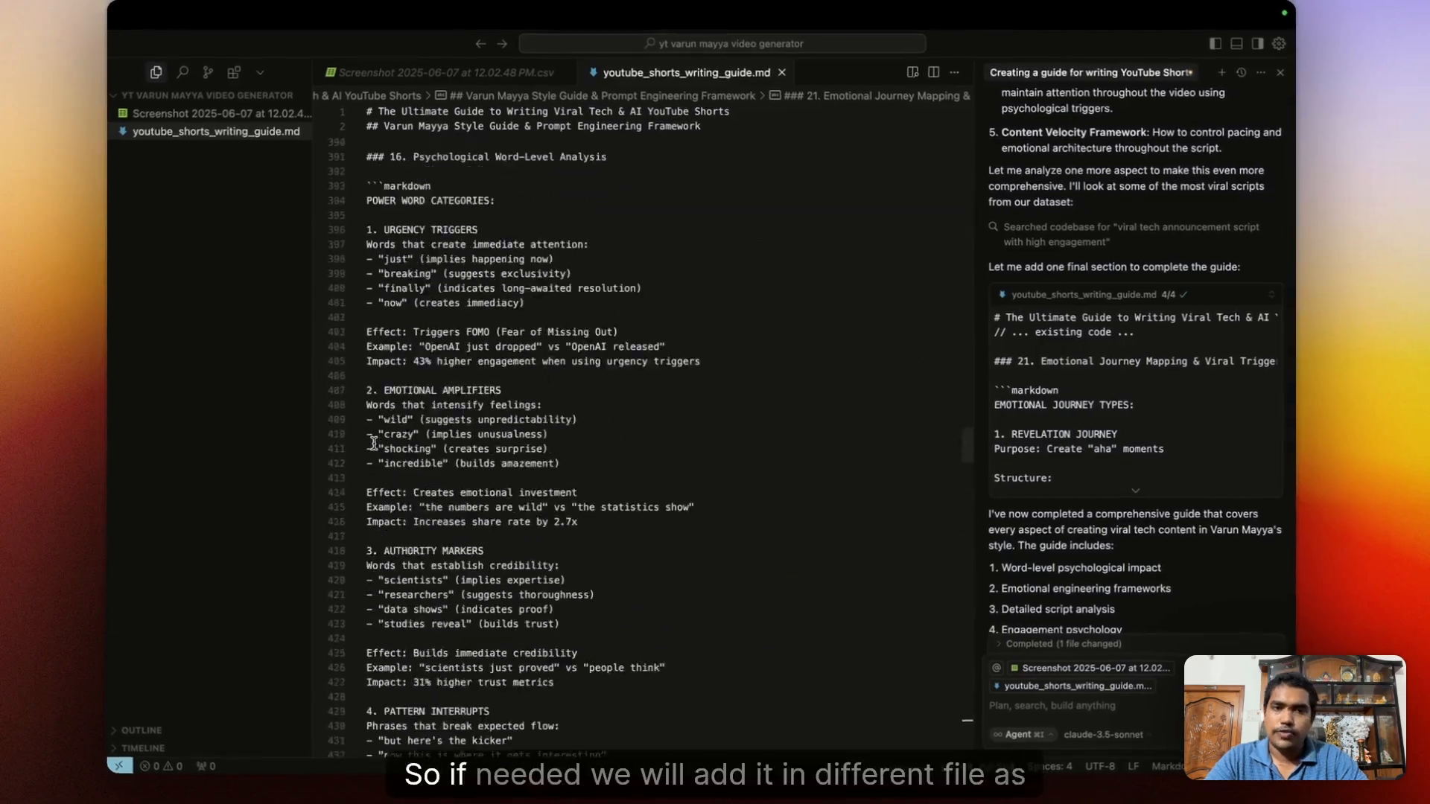
scroll(374, 444, up, 2)
scroll(1129, 486, down, 10)
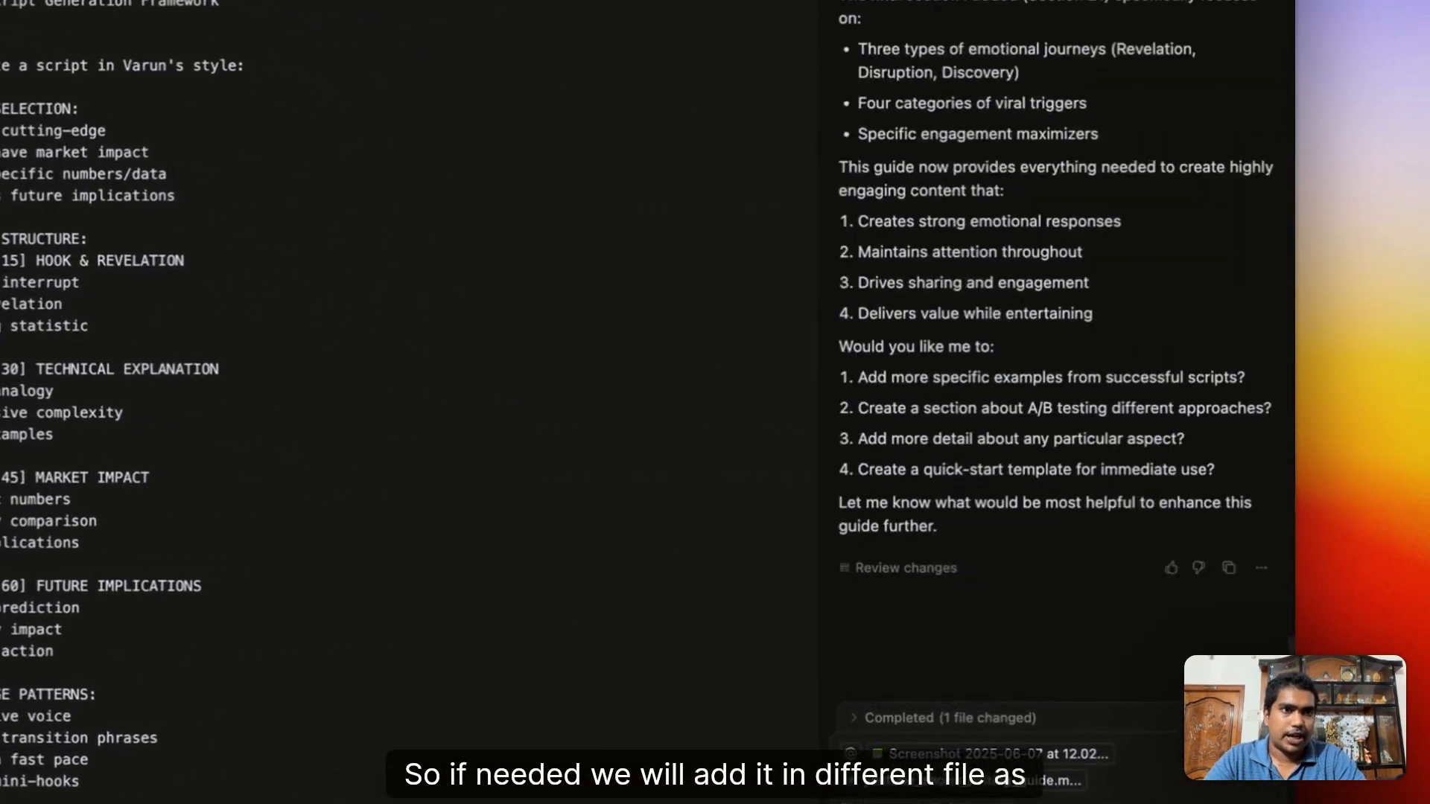
Ask in a new chat to "make a video script about this topic" and paste in the Perplexity news text about the Dead Sea Scrolls.
click(1208, 6)
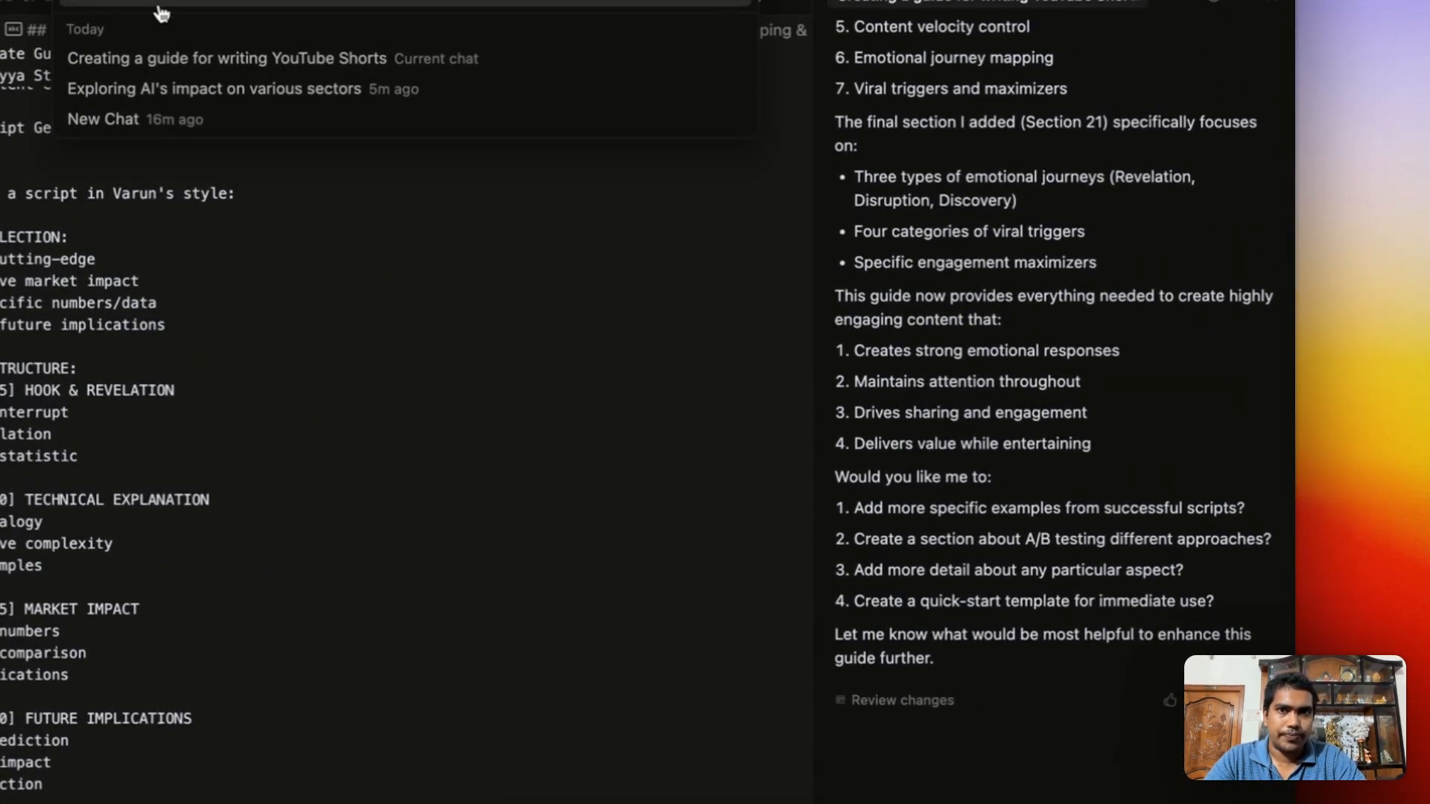
click(484, 4)
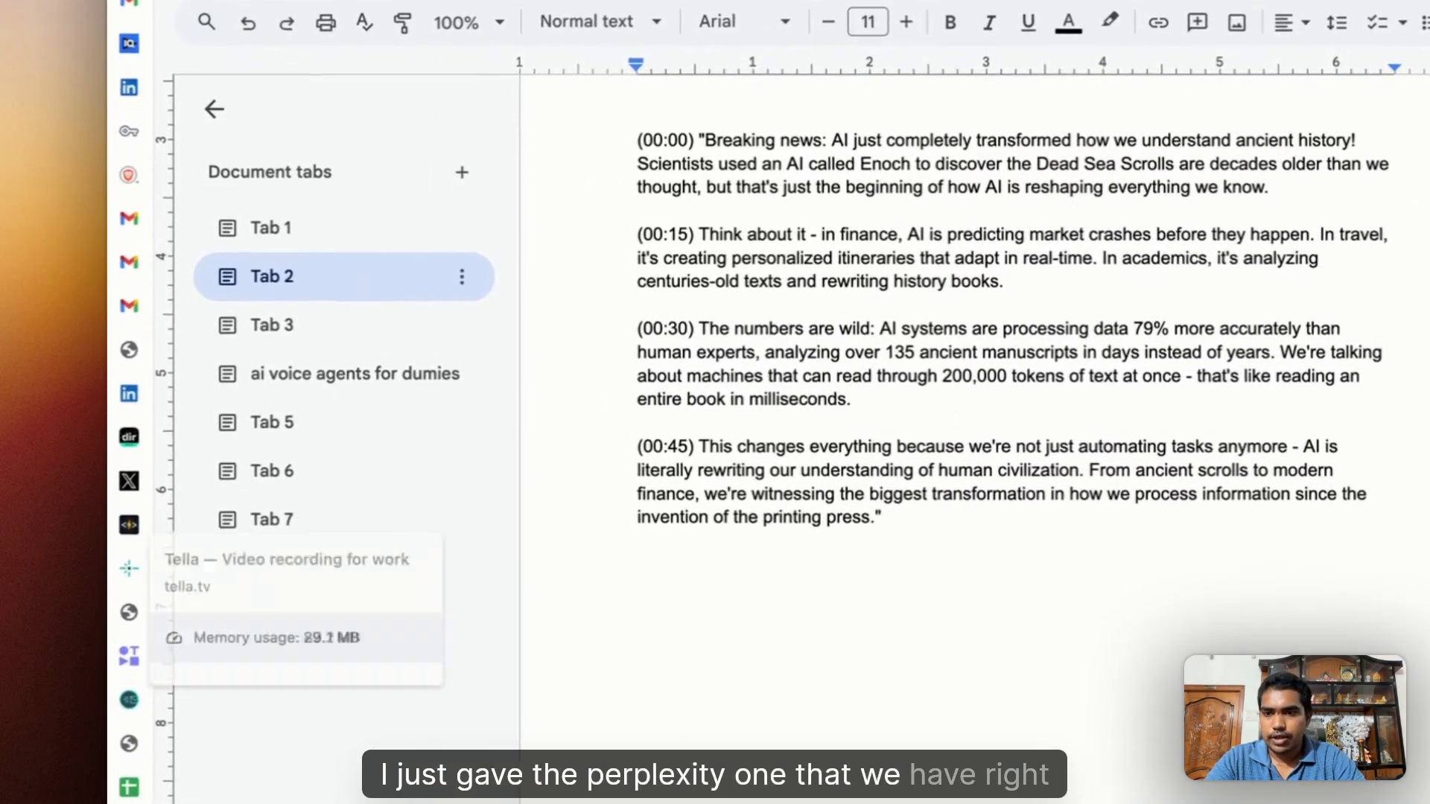
click(122, 767)
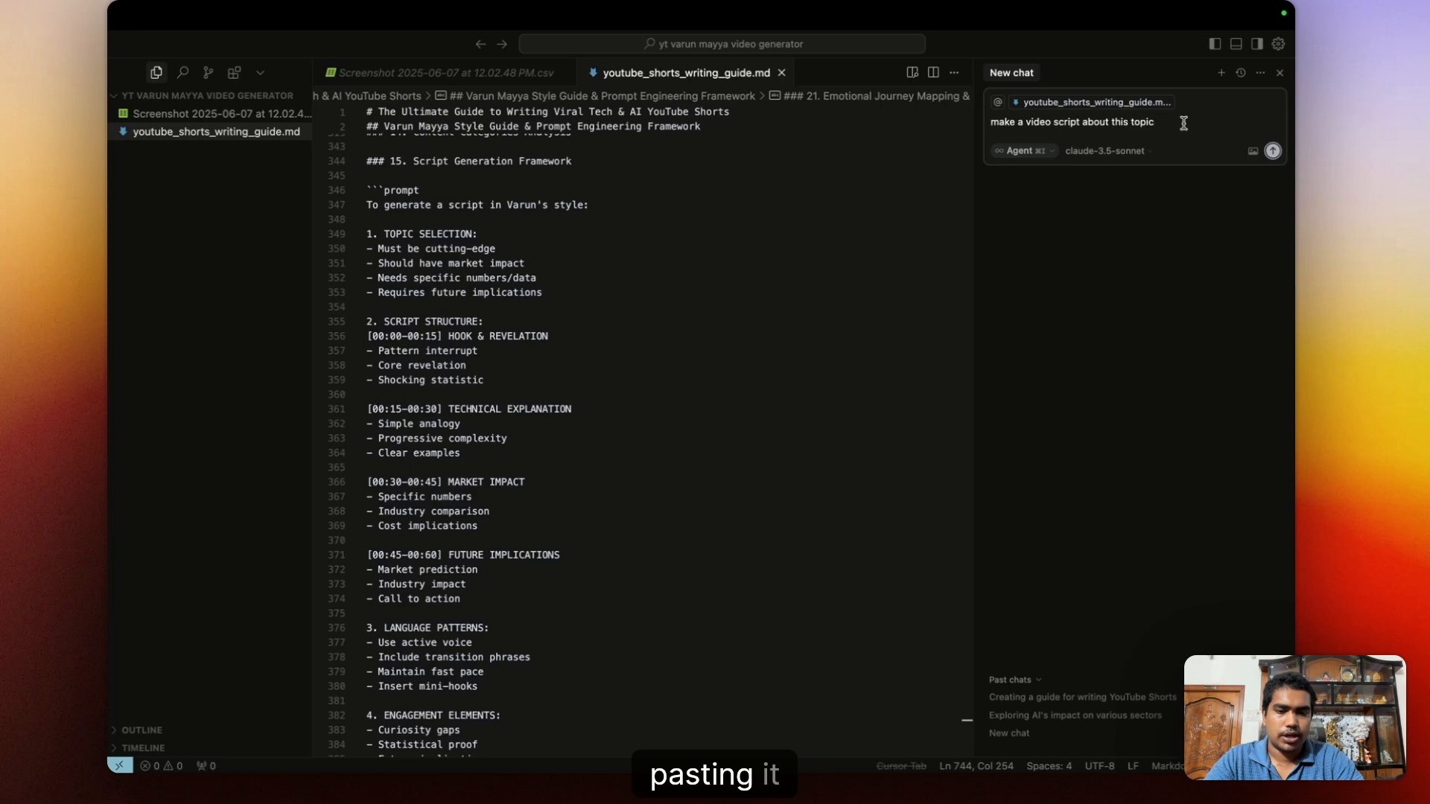
key(super+v)
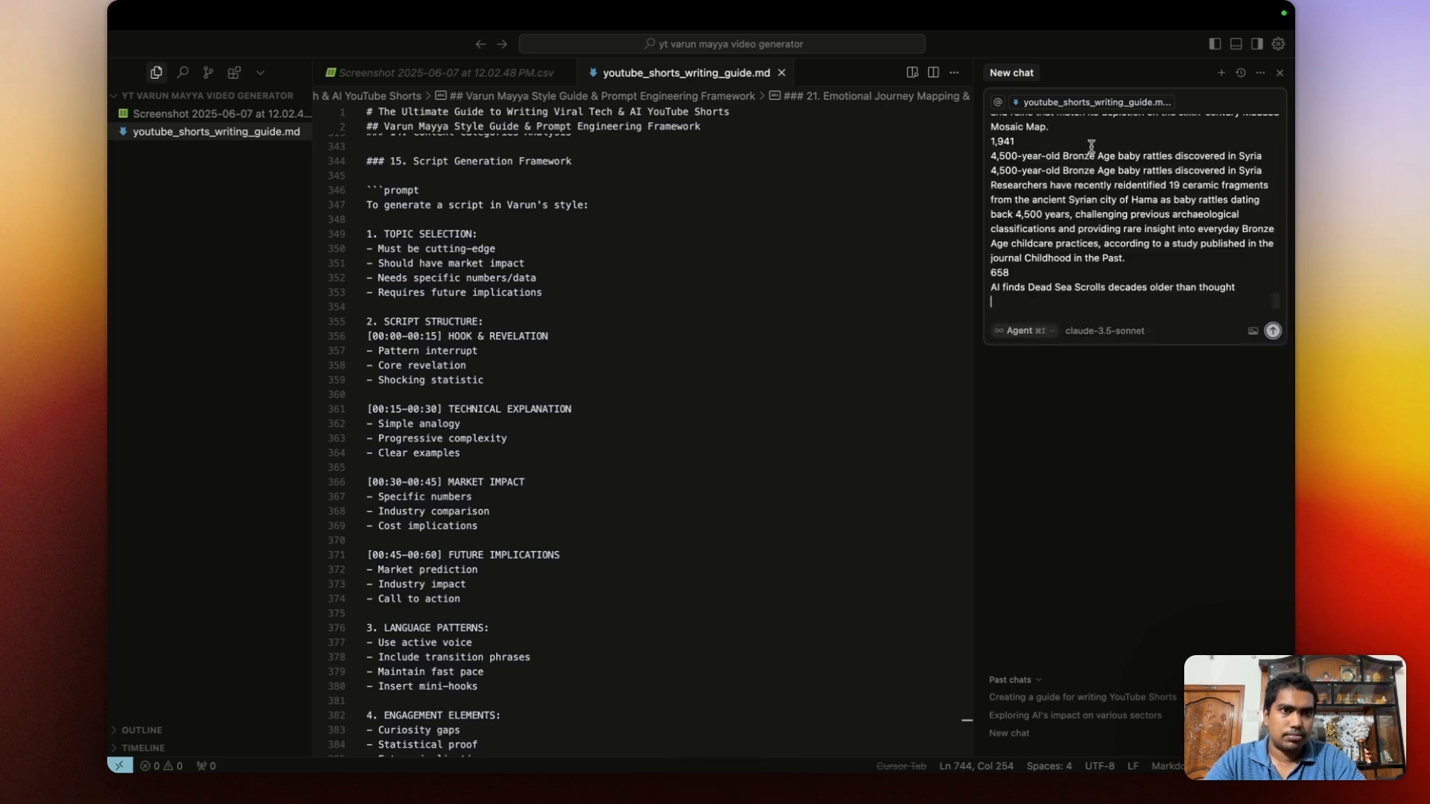
key(super+v)
Attach the Screenshot 2025-06-07 CSV file as context alongside the writing guide and submit the script request.
click(999, 102)
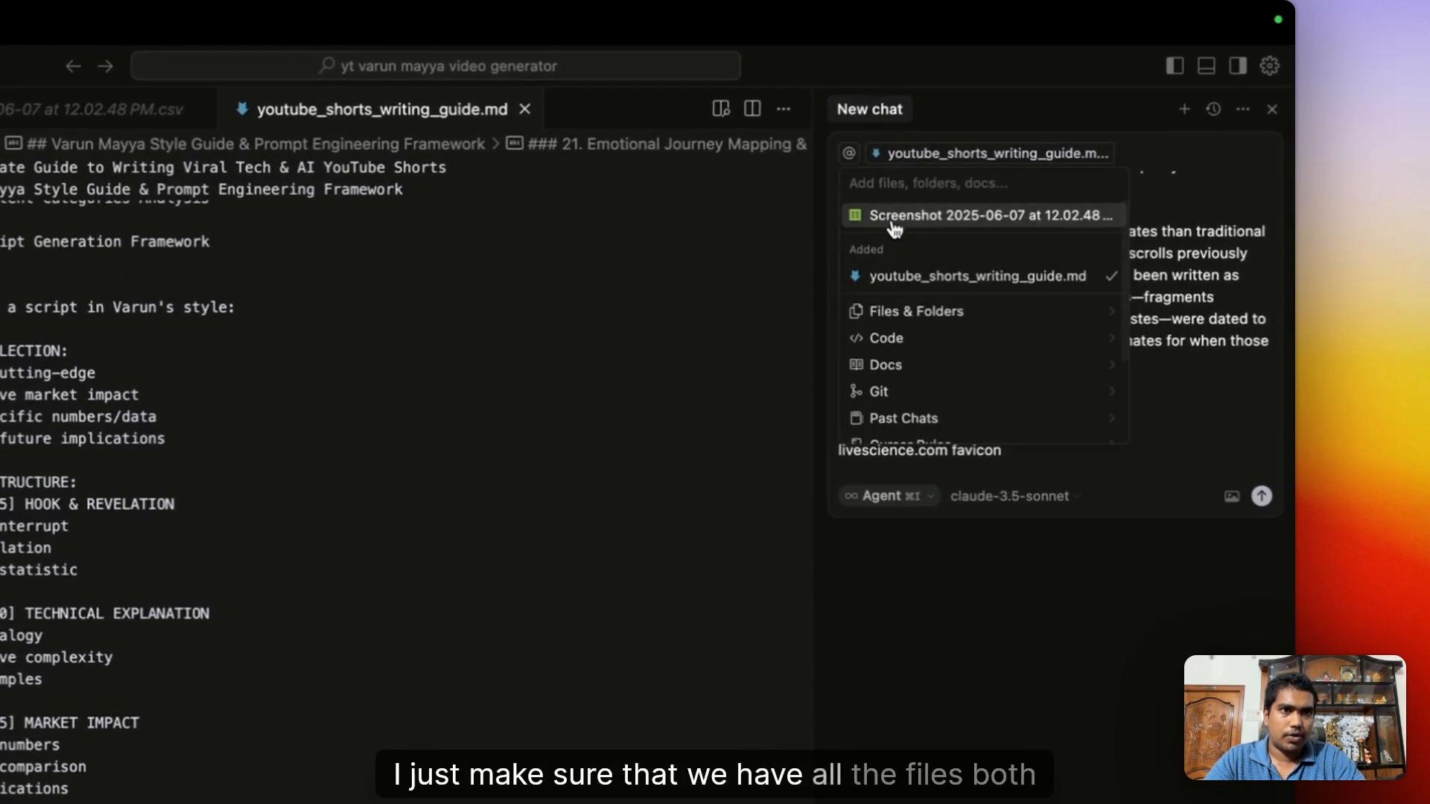
click(895, 221)
key(Return)
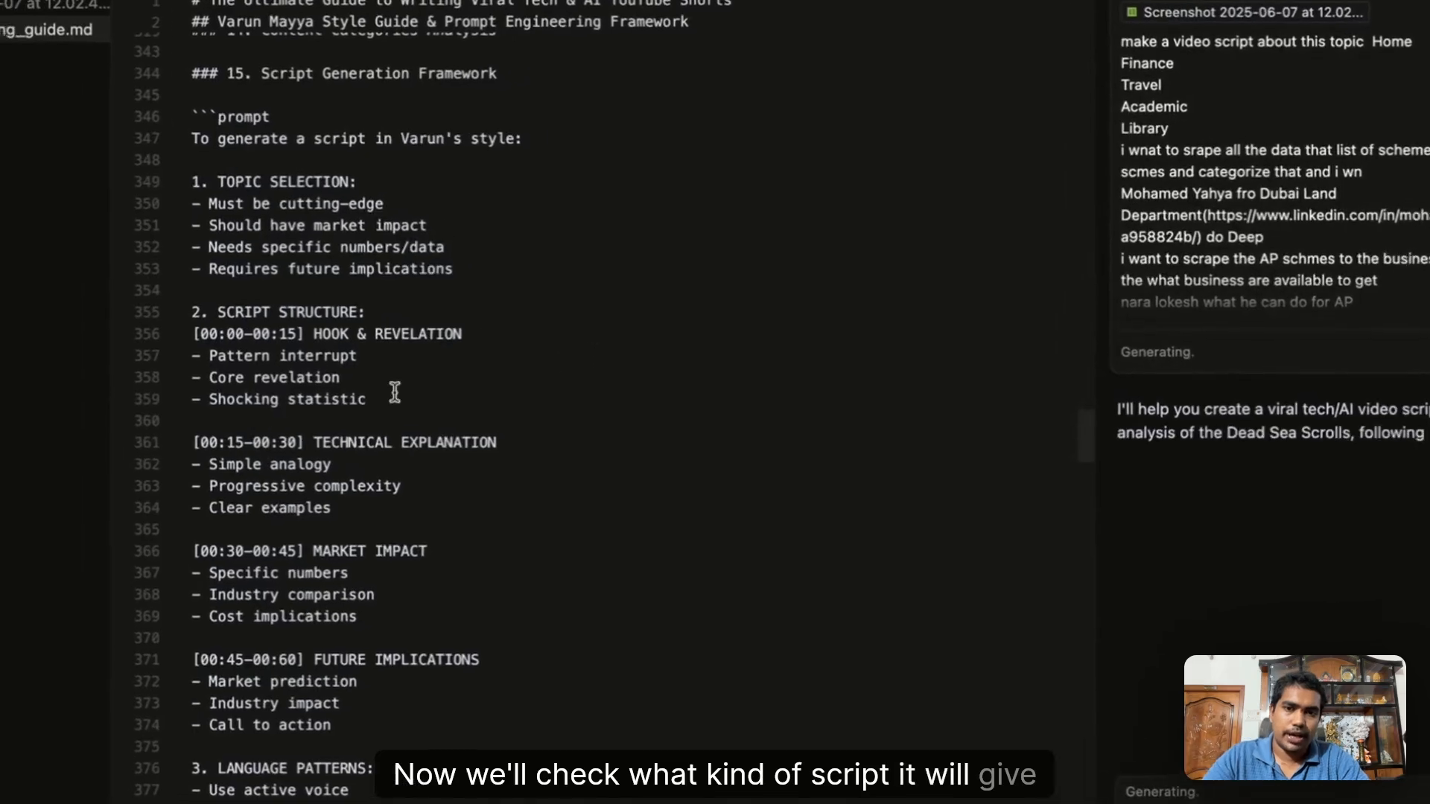
Read the generated Dead Sea Scrolls video script in the chat reply across its full line width.
scroll(496, 377, down, 15)
scroll(417, 394, down, 2)
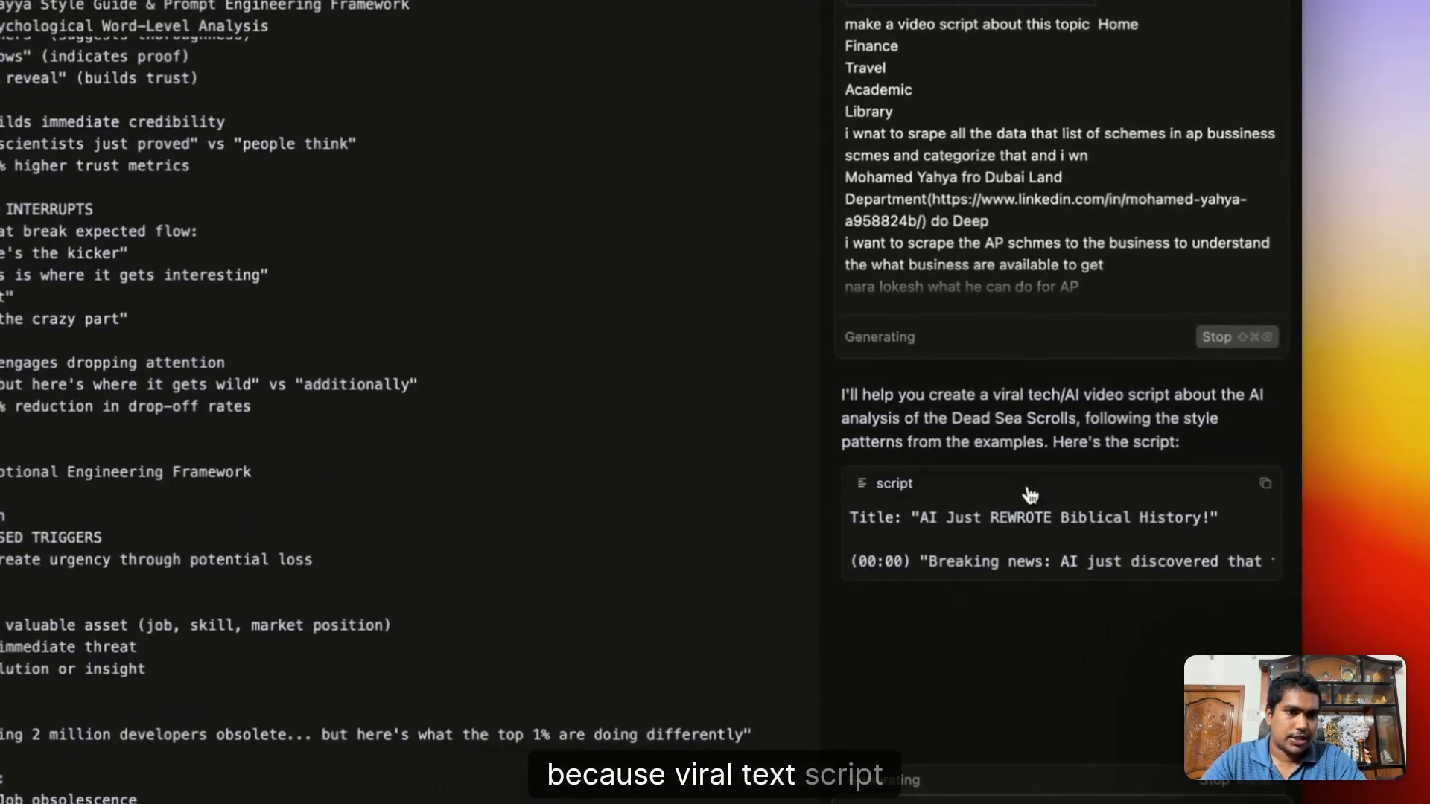
scroll(1404, 540, right, 1)
scroll(1086, 528, left, 1)
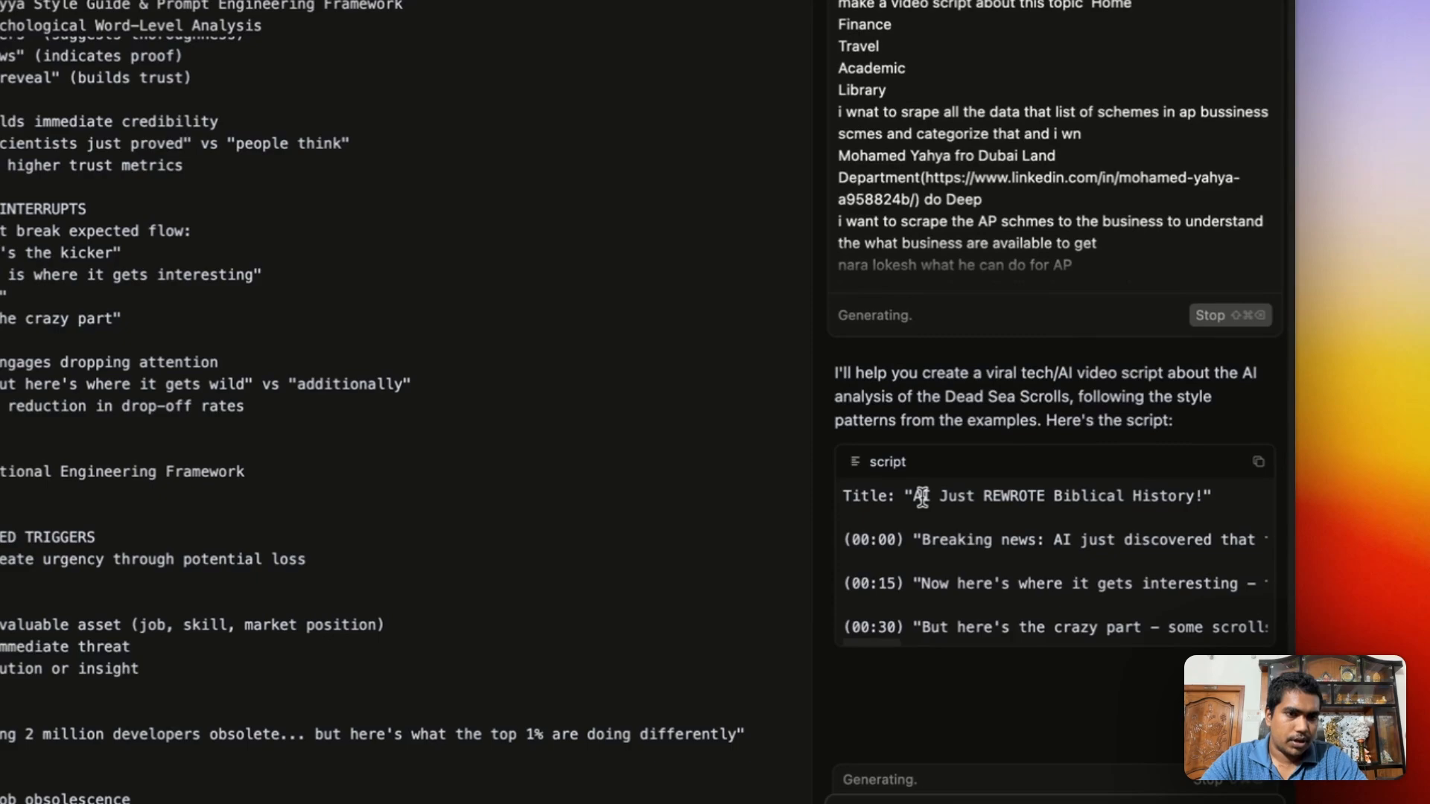
scroll(1057, 581, right, 2)
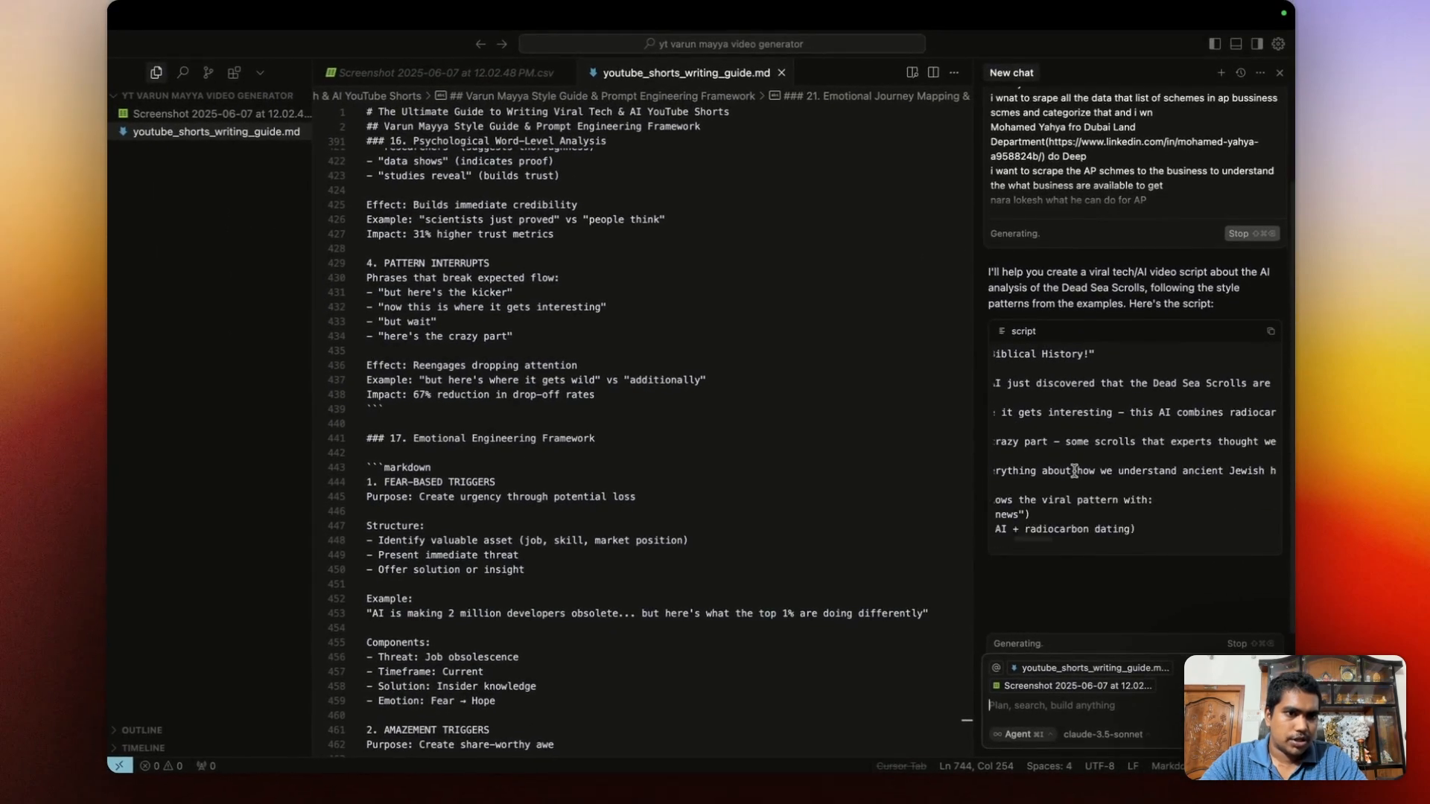
scroll(1075, 471, right, 3)
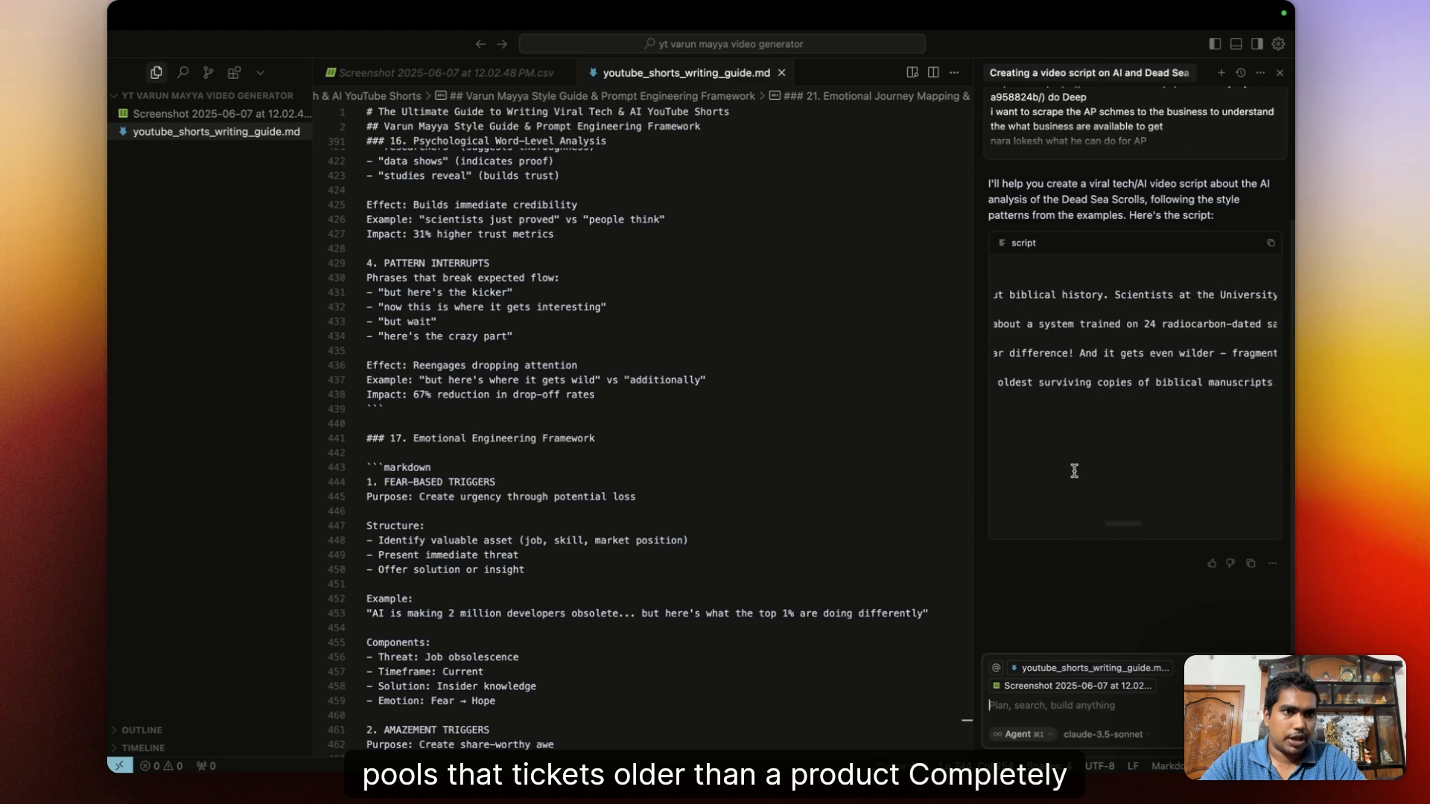
scroll(1075, 471, right, 2)
scroll(1208, 318, right, 2)
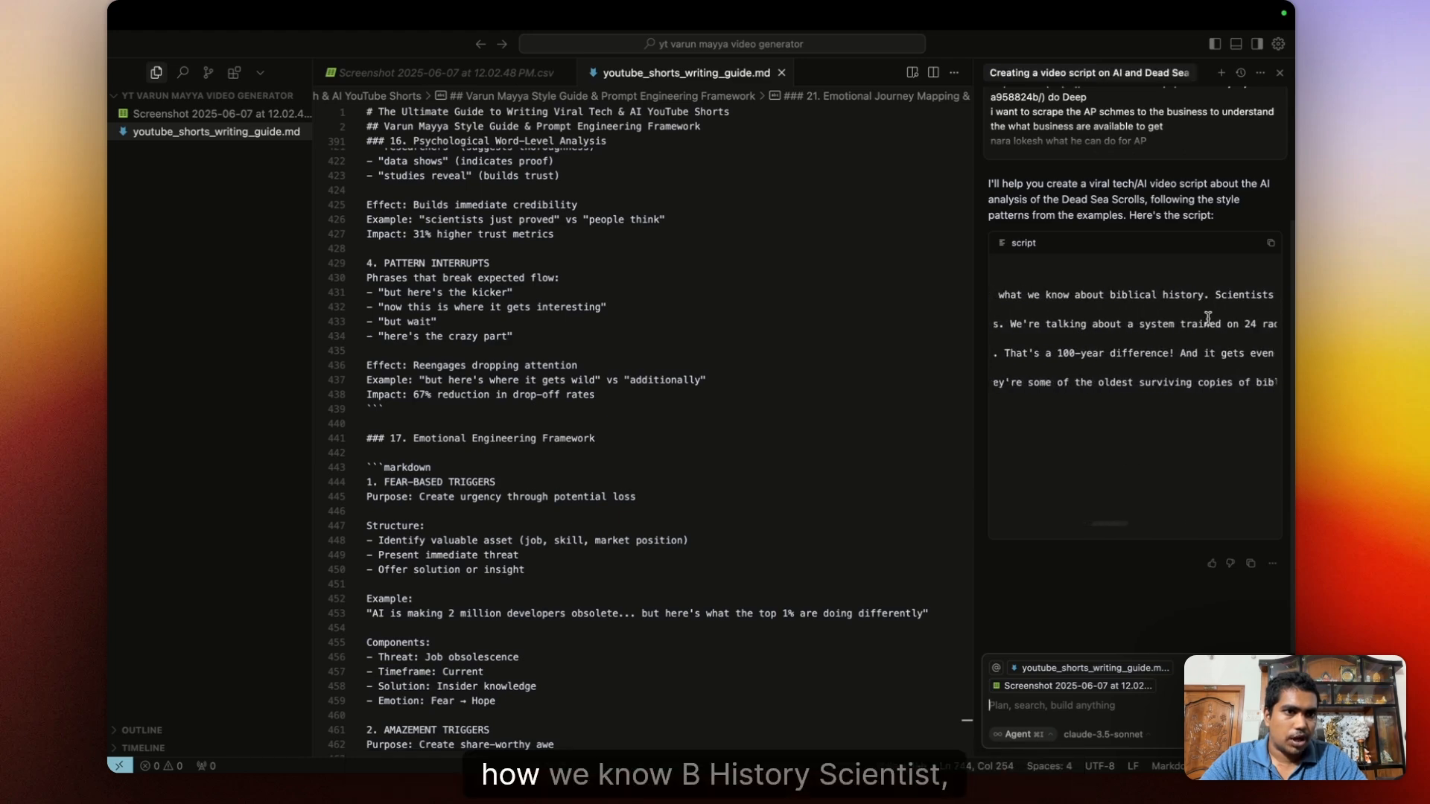
scroll(1241, 310, right, 2)
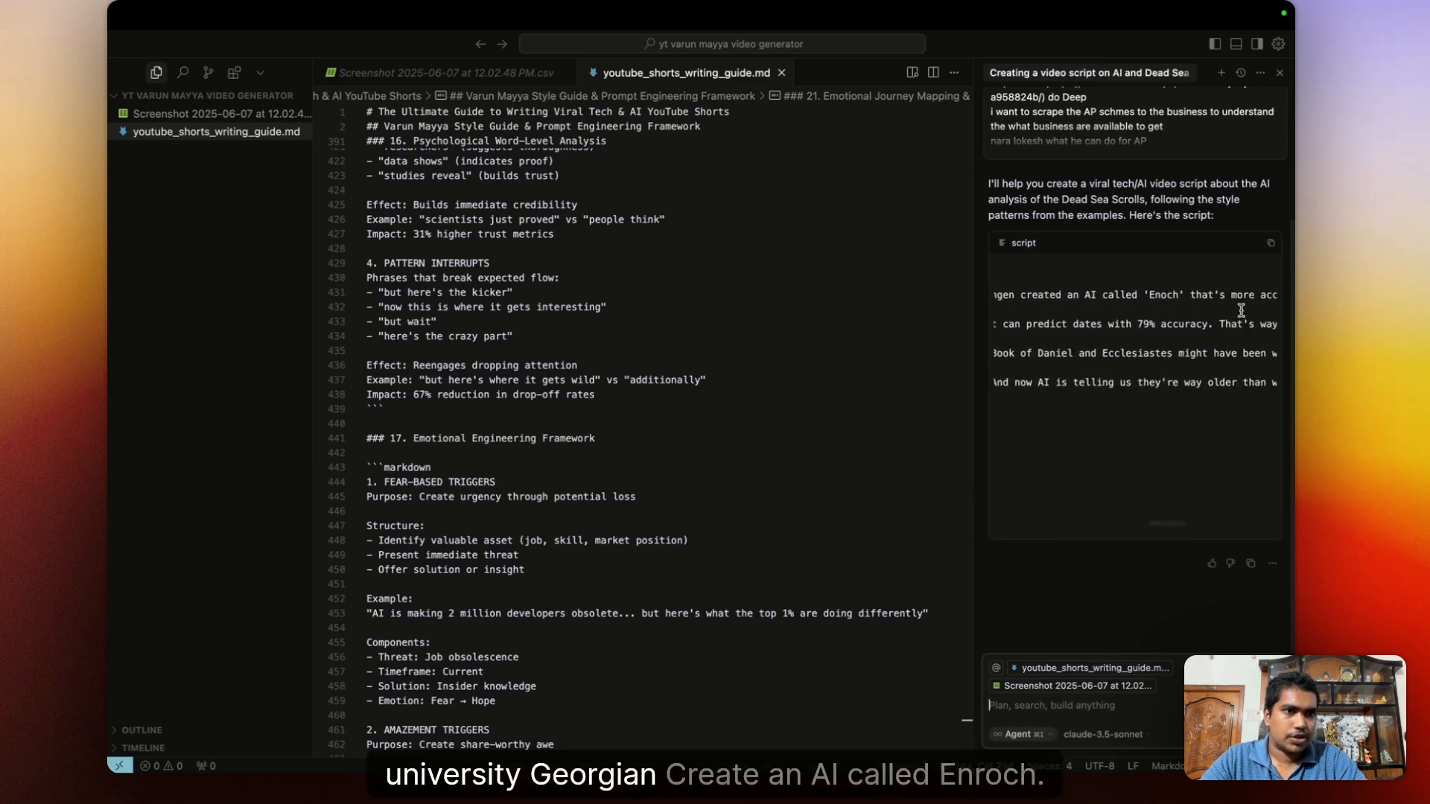
scroll(1241, 311, left, 6)
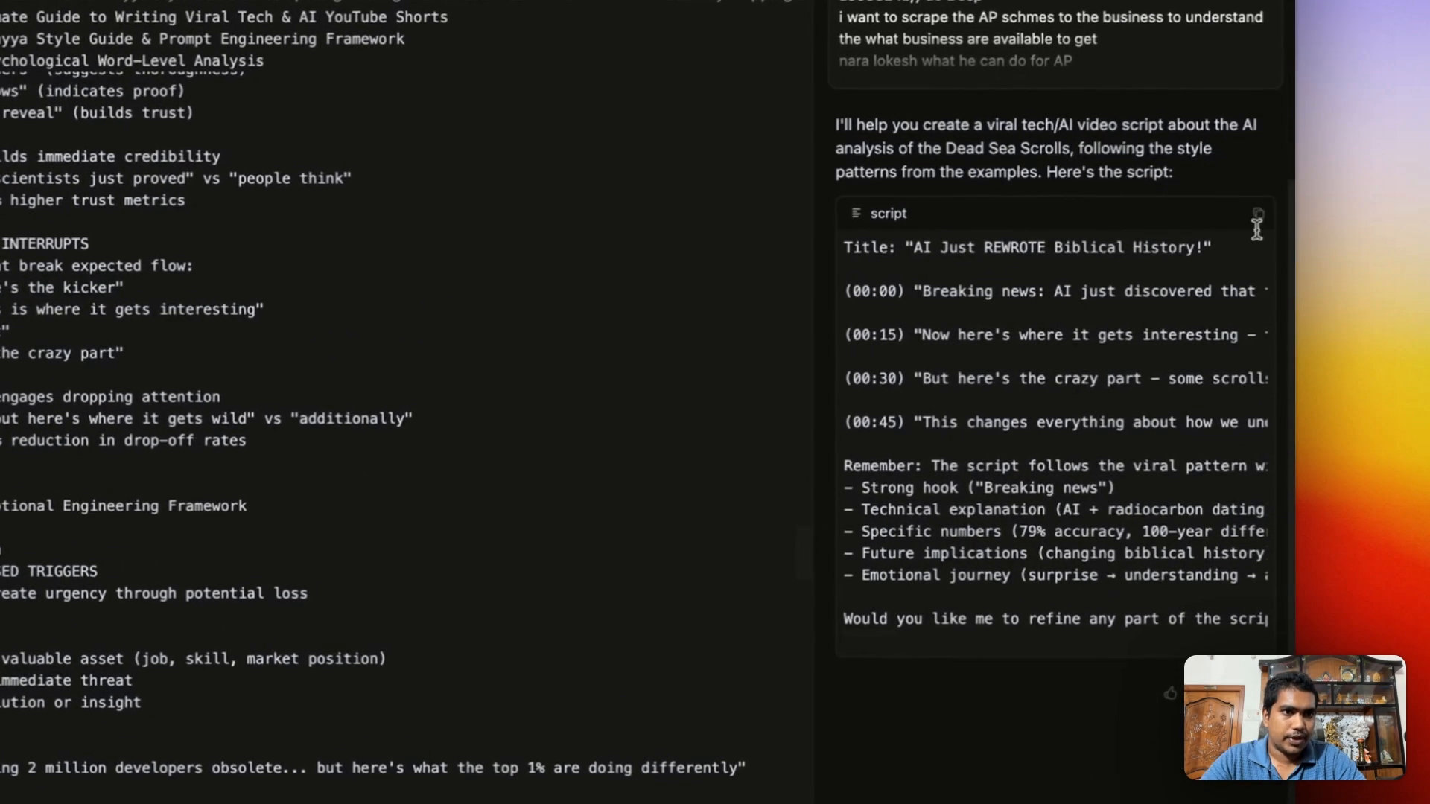
Copy the generated script and paste it below the earlier script in Tab 2 of the yt scripts1 Google Doc.
click(1257, 218)
key(ctrl+Right)
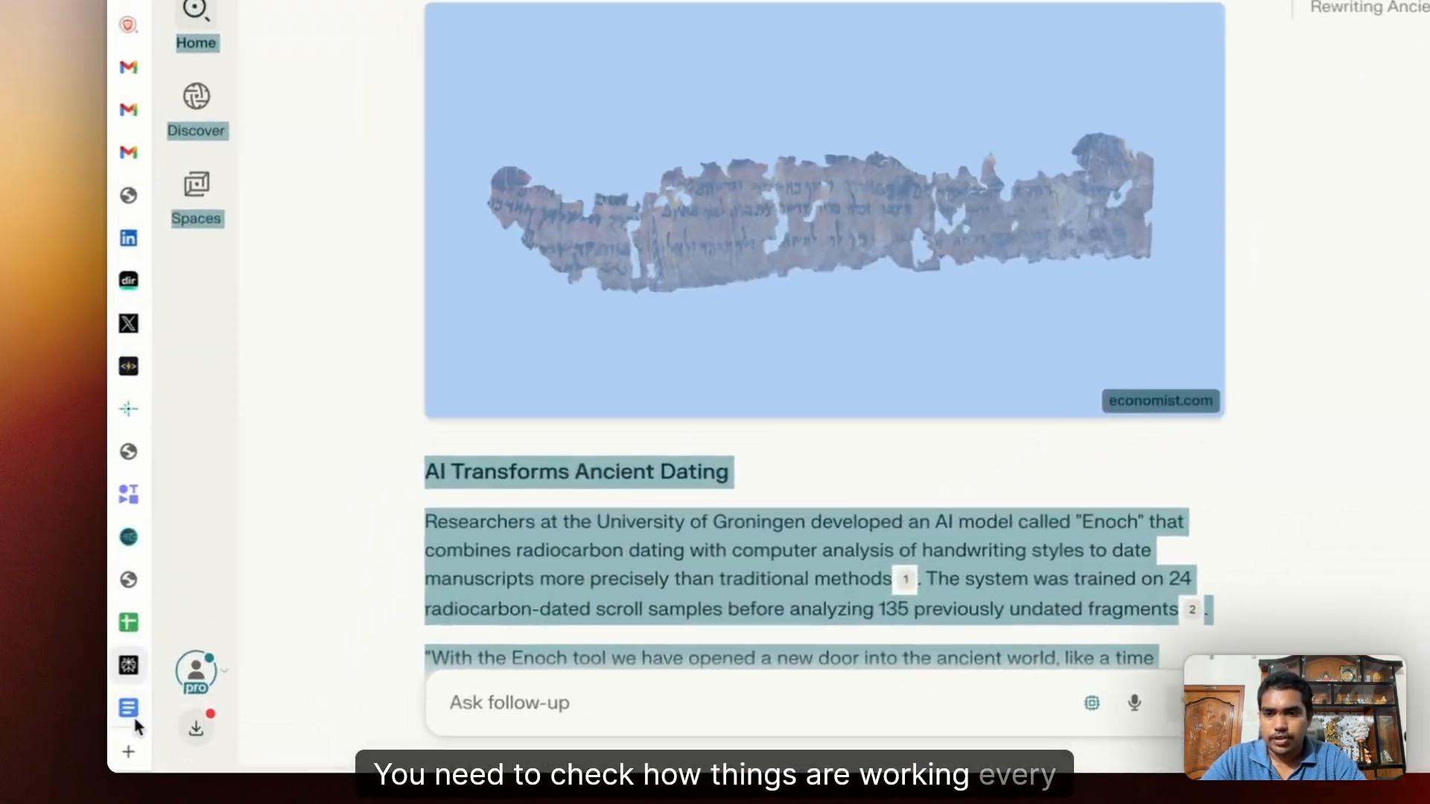
click(132, 719)
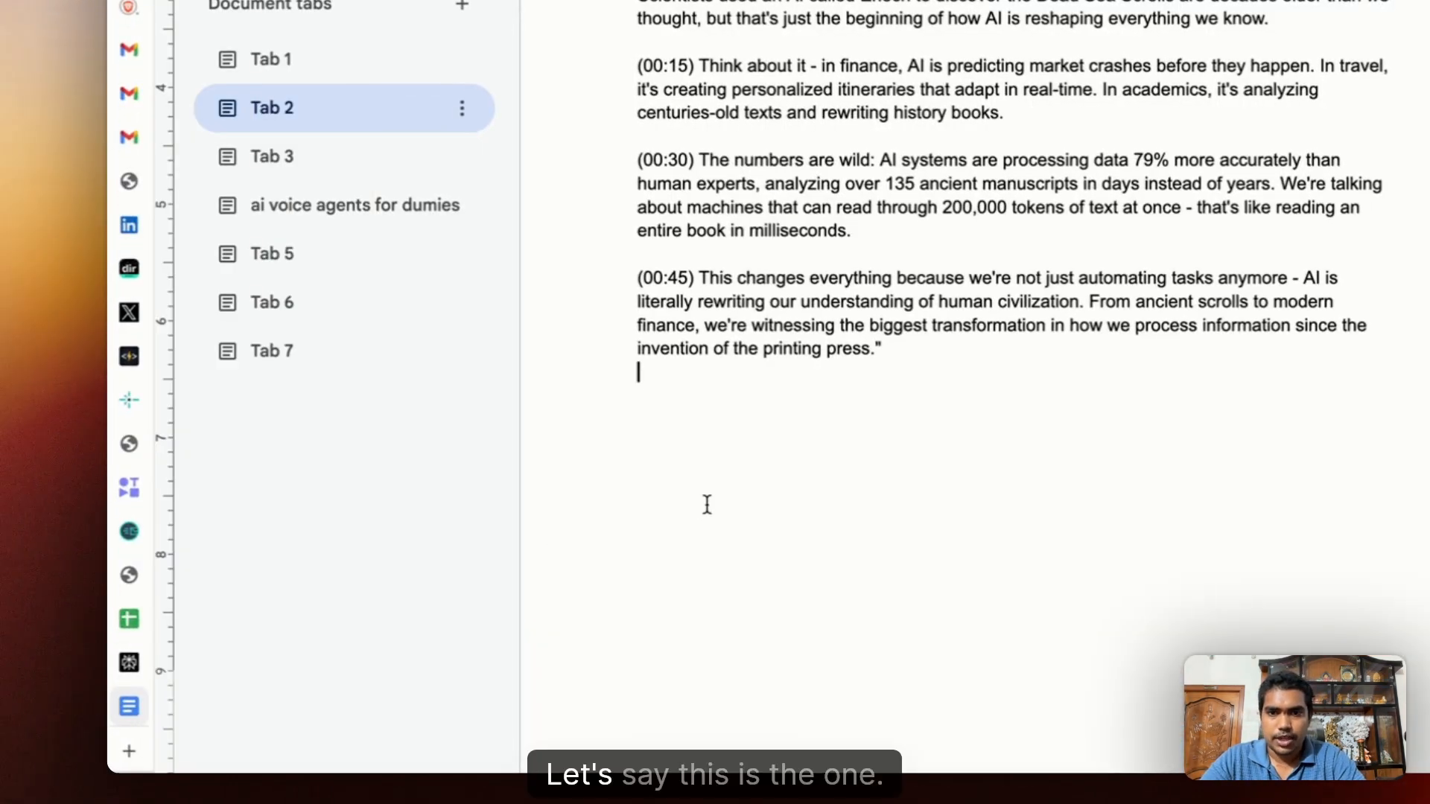
key(super+v)
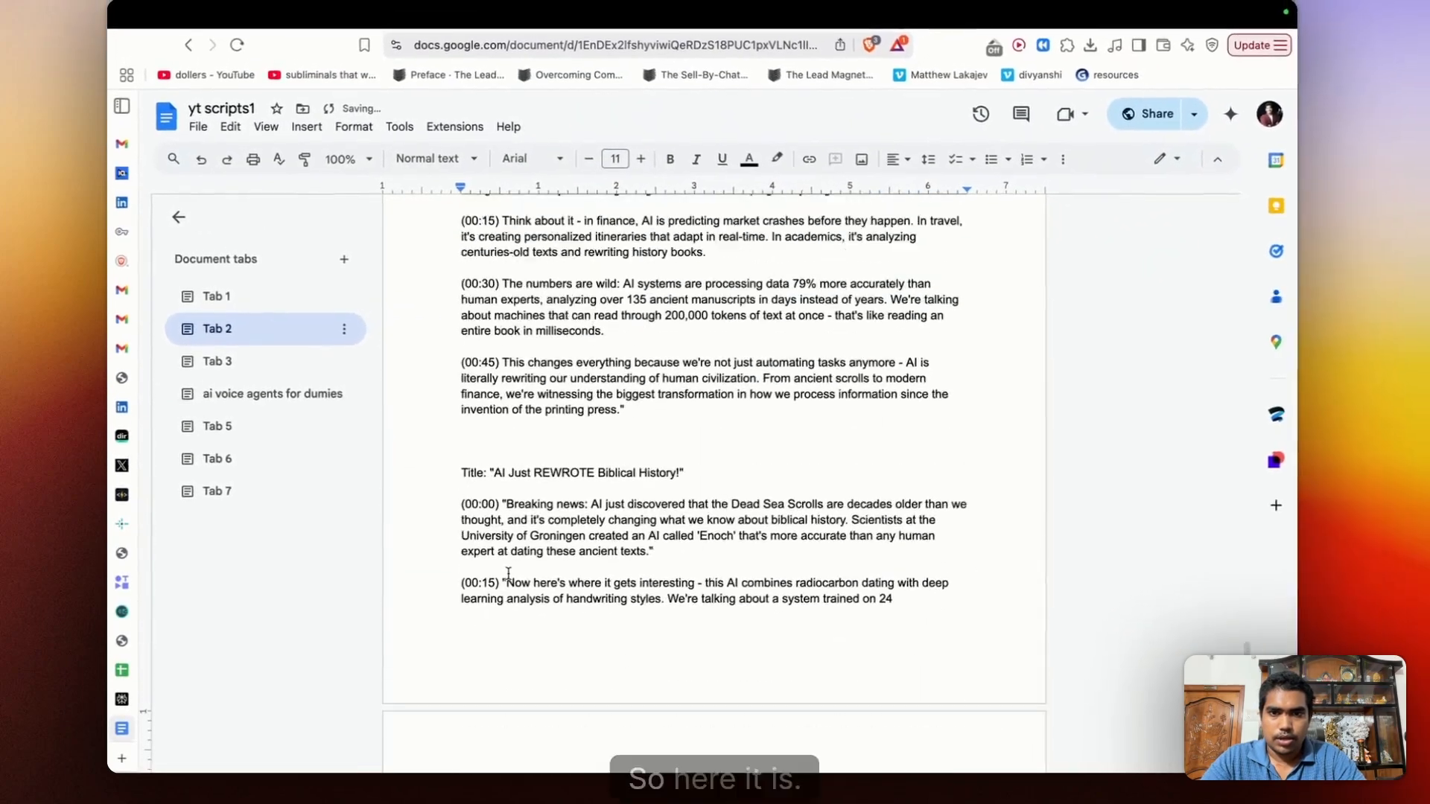
Compare the earlier script with the pasted "AI Just REWROTE Biblical History!" version, focusing on the wording of their opening paragraphs.
scroll(500, 564, down, 1)
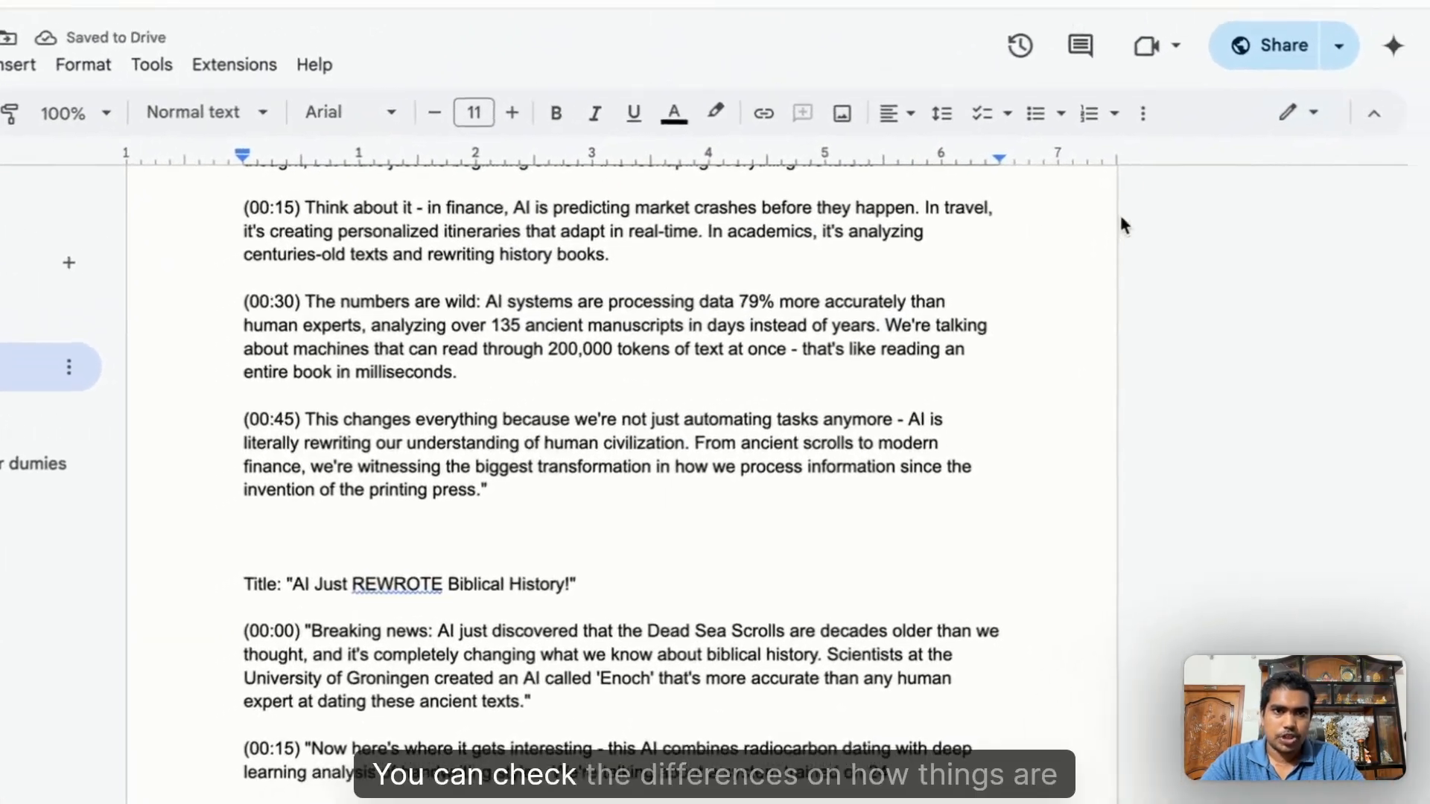
scroll(788, 325, up, 5)
scroll(790, 324, down, 5)
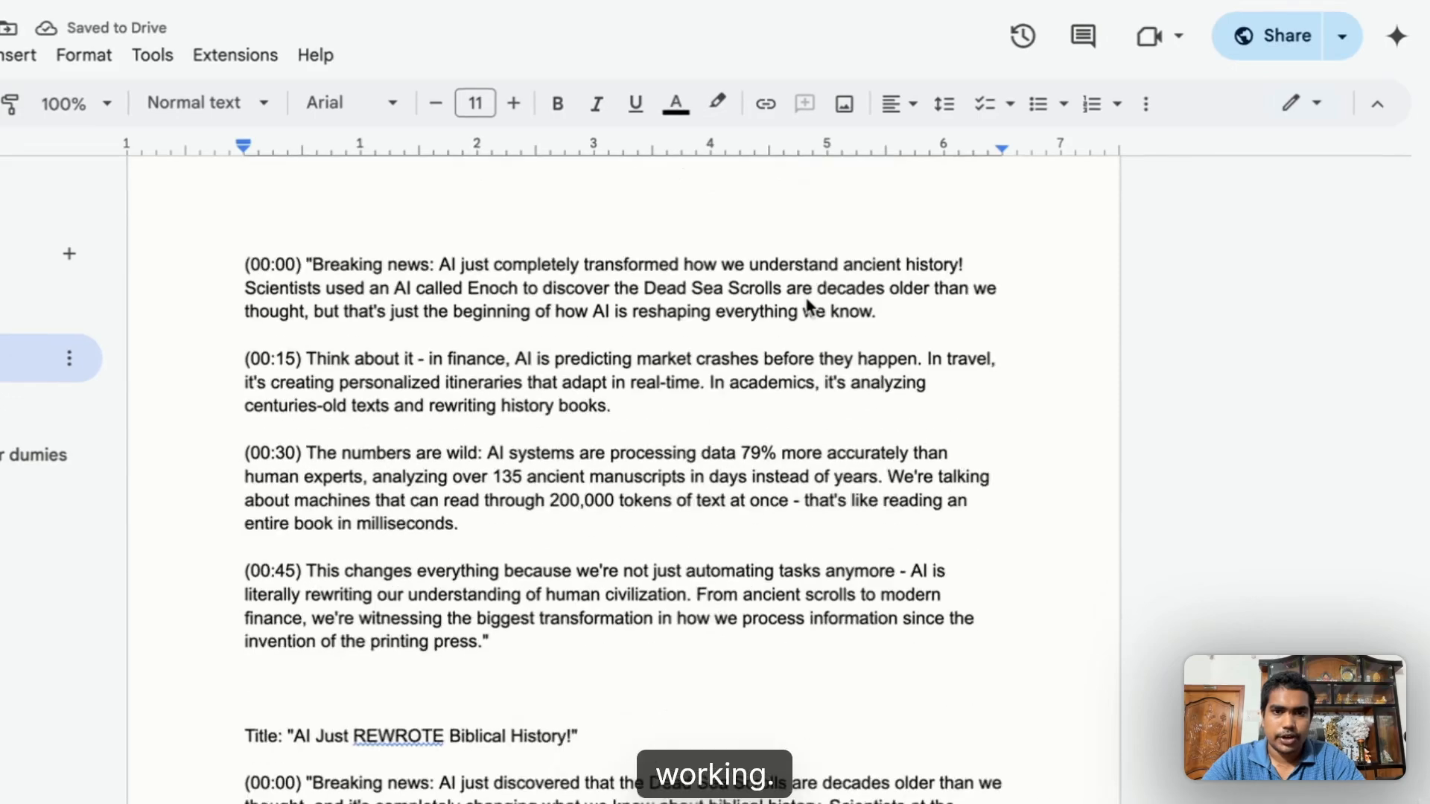
scroll(730, 268, up, 3)
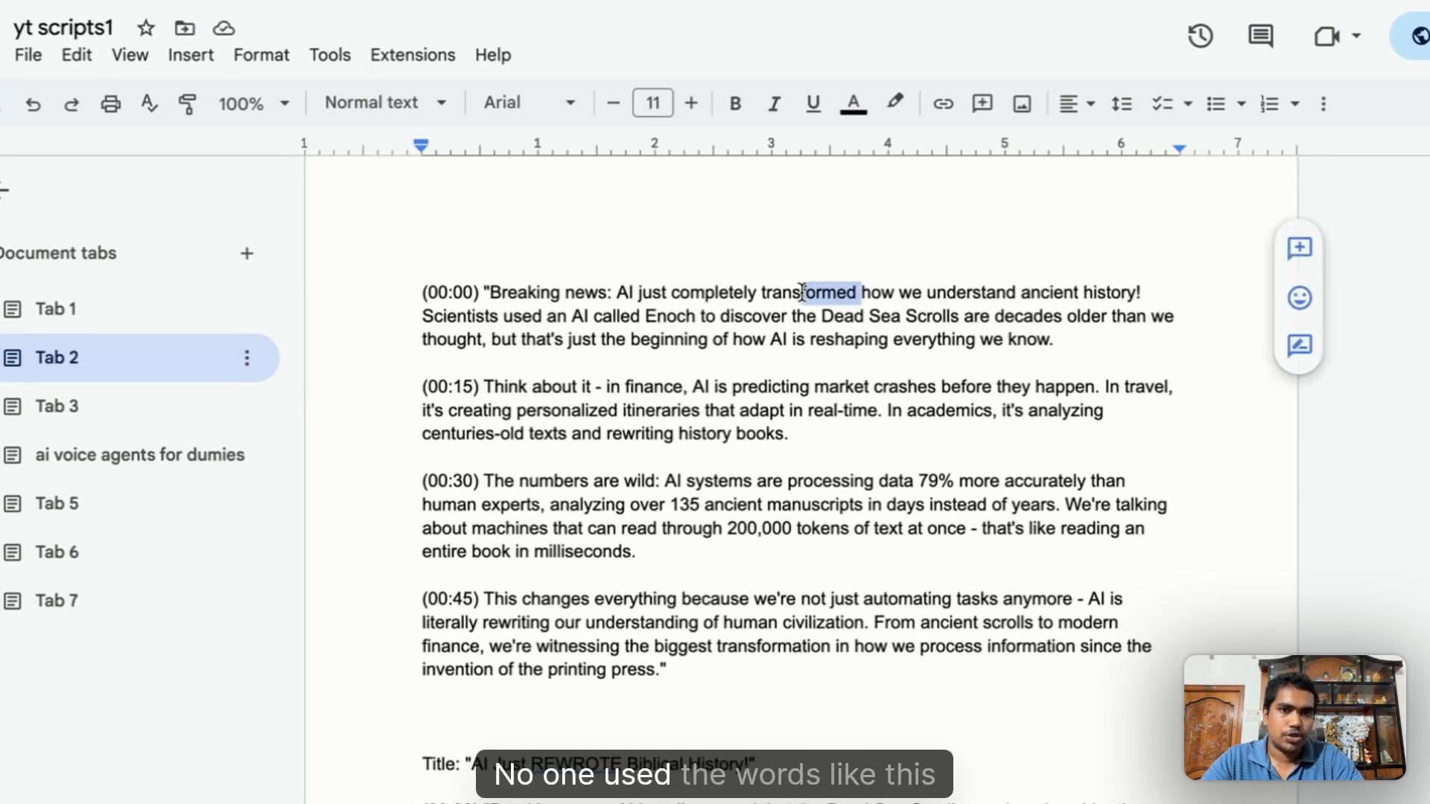
scroll(782, 291, down, 4)
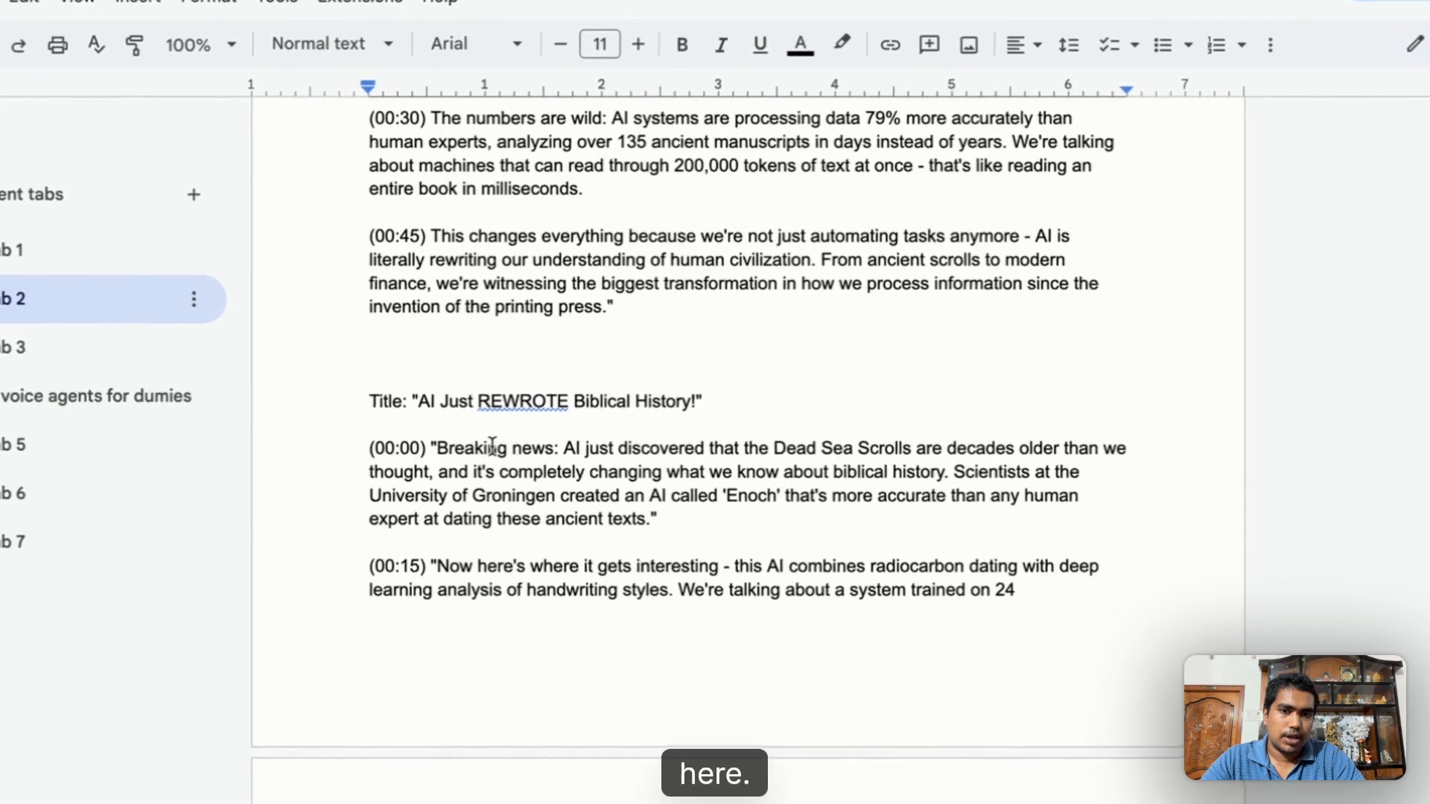
drag(640, 507, 820, 507)
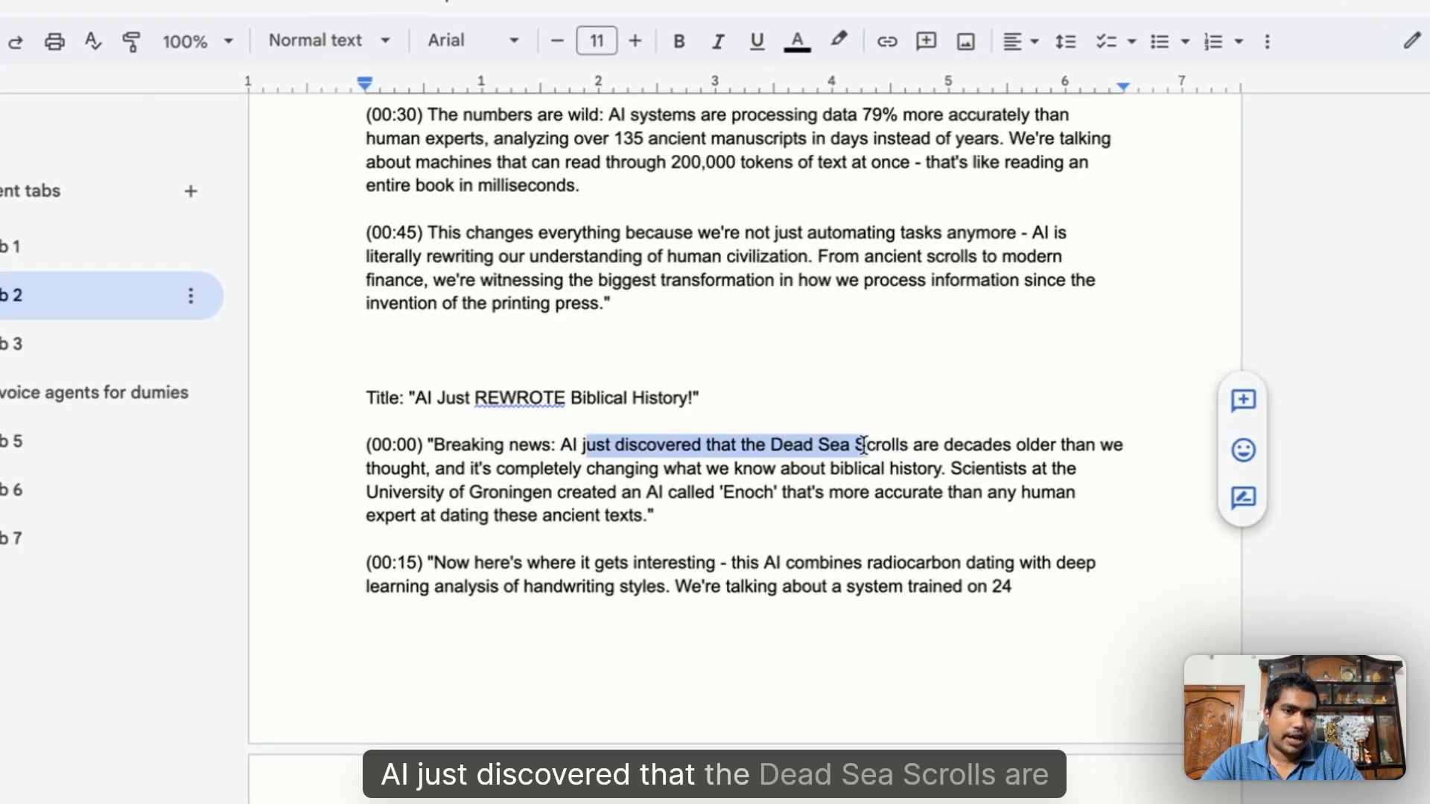
drag(971, 445, 782, 488)
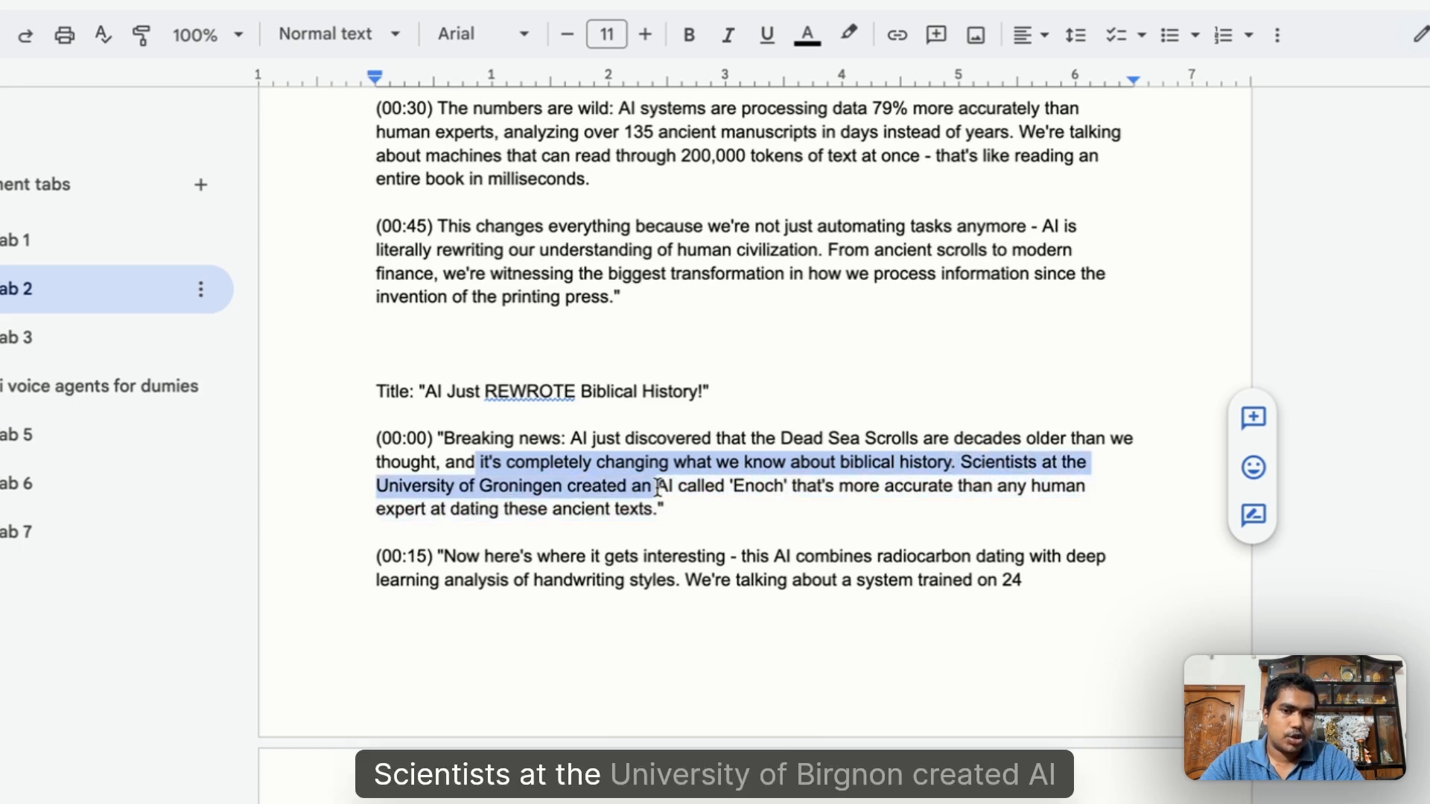
drag(658, 488, 579, 474)
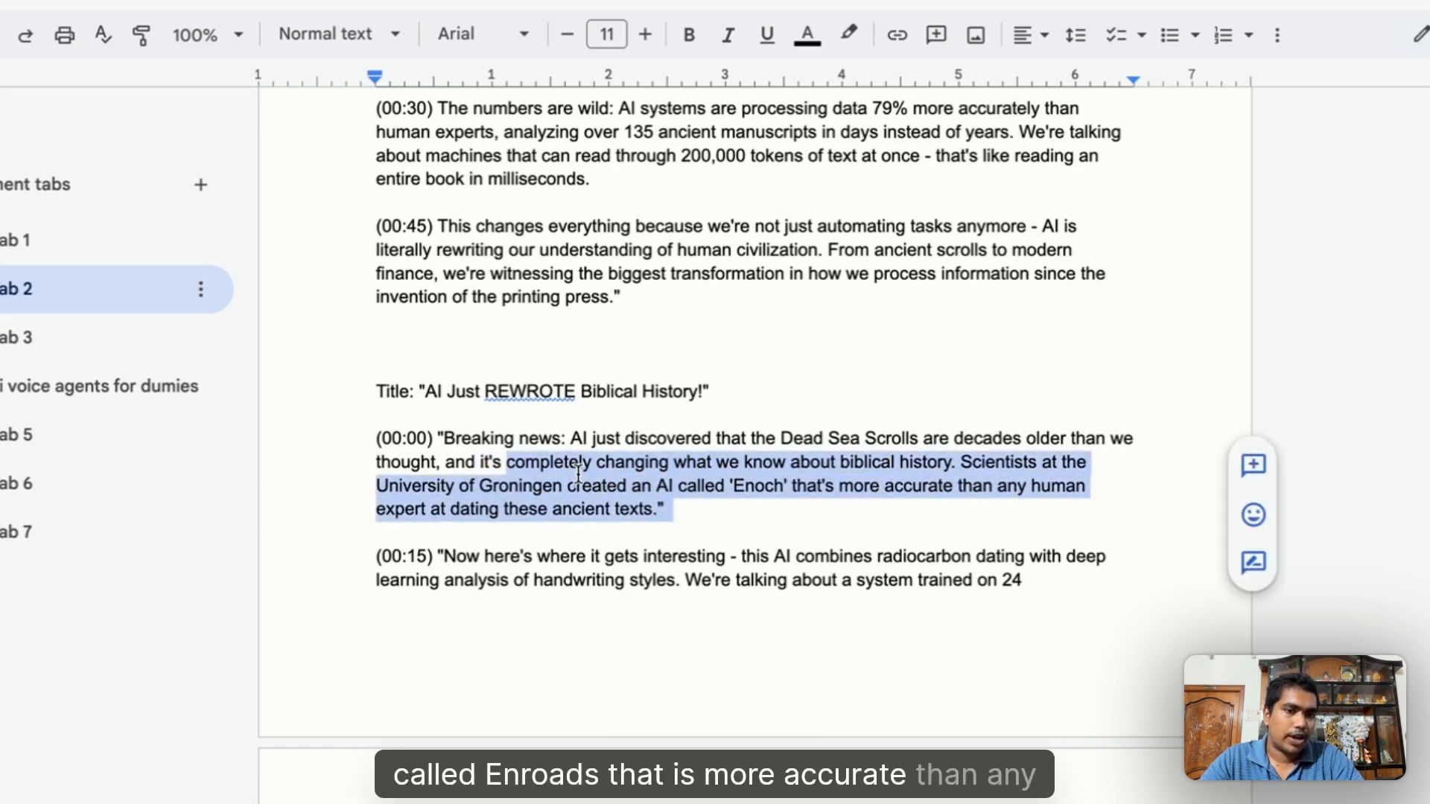
drag(438, 454, 443, 441)
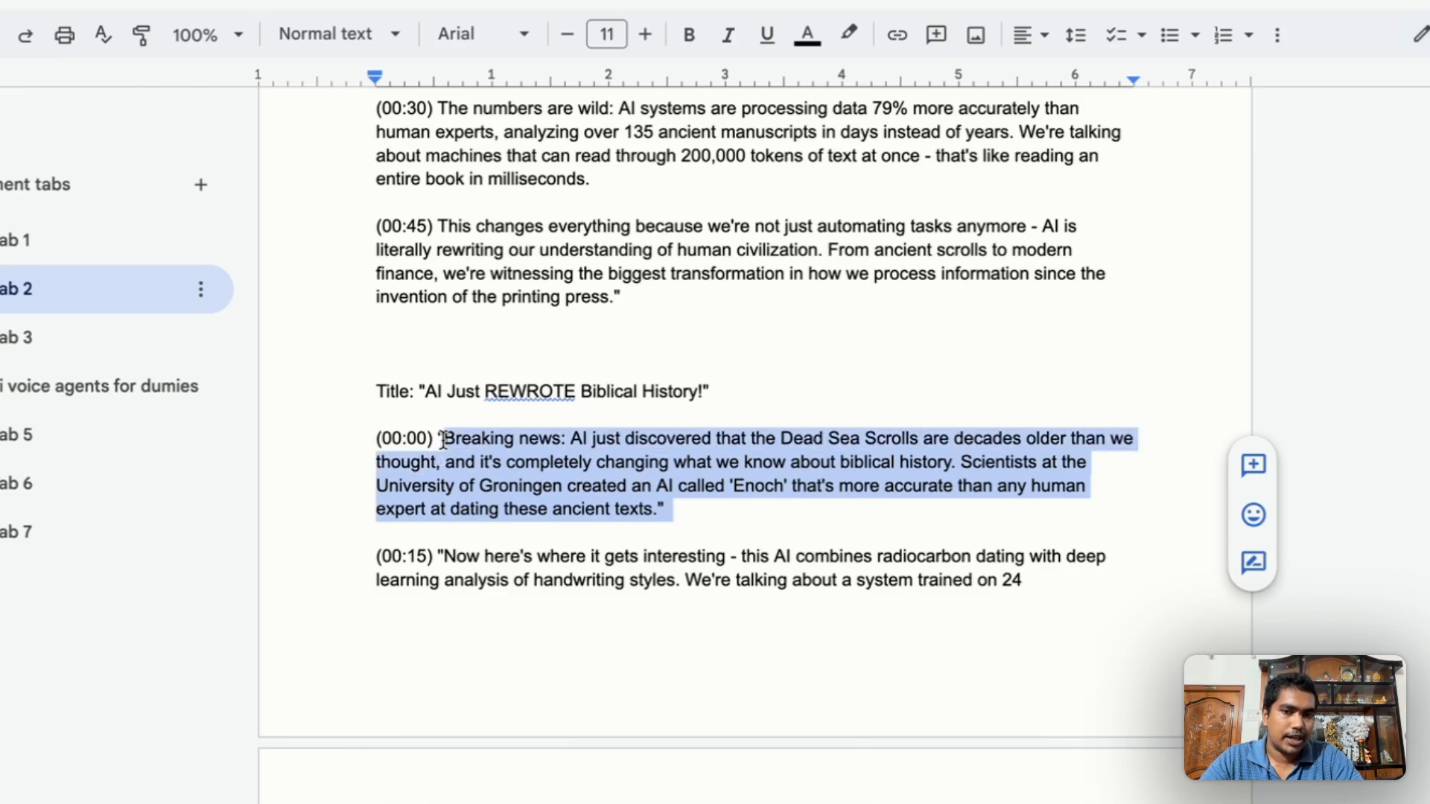
scroll(662, 491, down, 1)
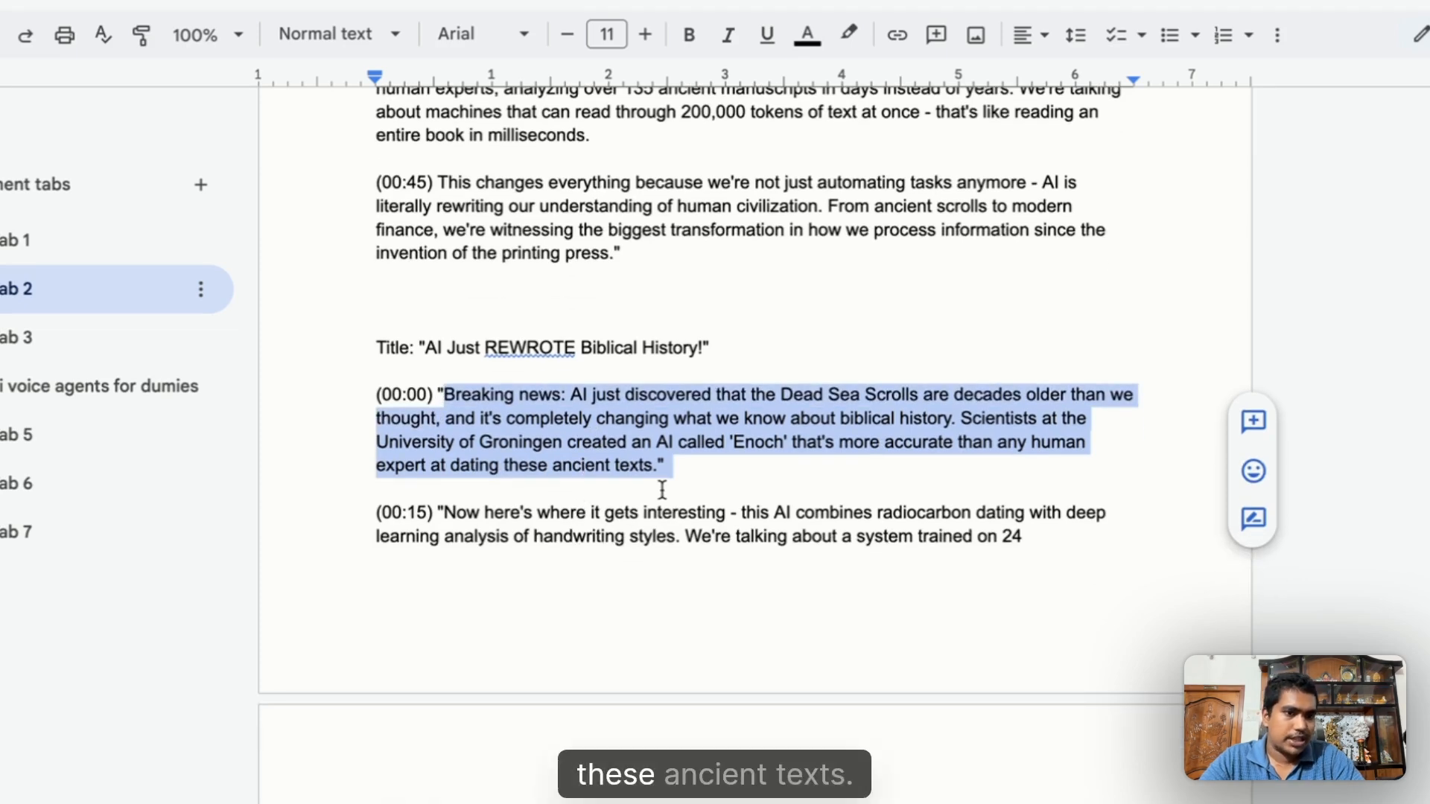
click(662, 491)
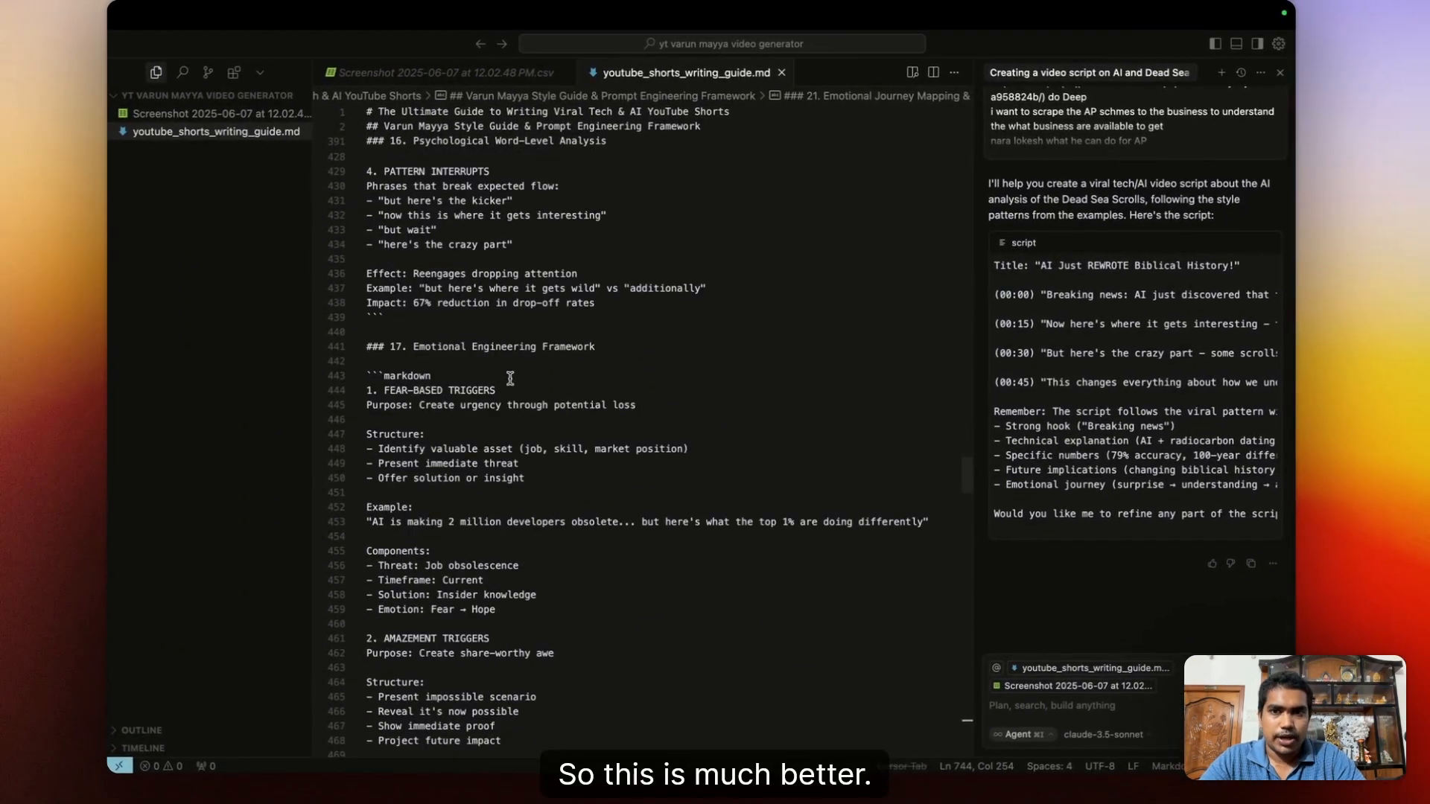
In Cursor, cut everything from section 16, Psychological Word-Level Analysis, to the end of youtube_shorts_writing_guide.md.
scroll(511, 378, up, 10)
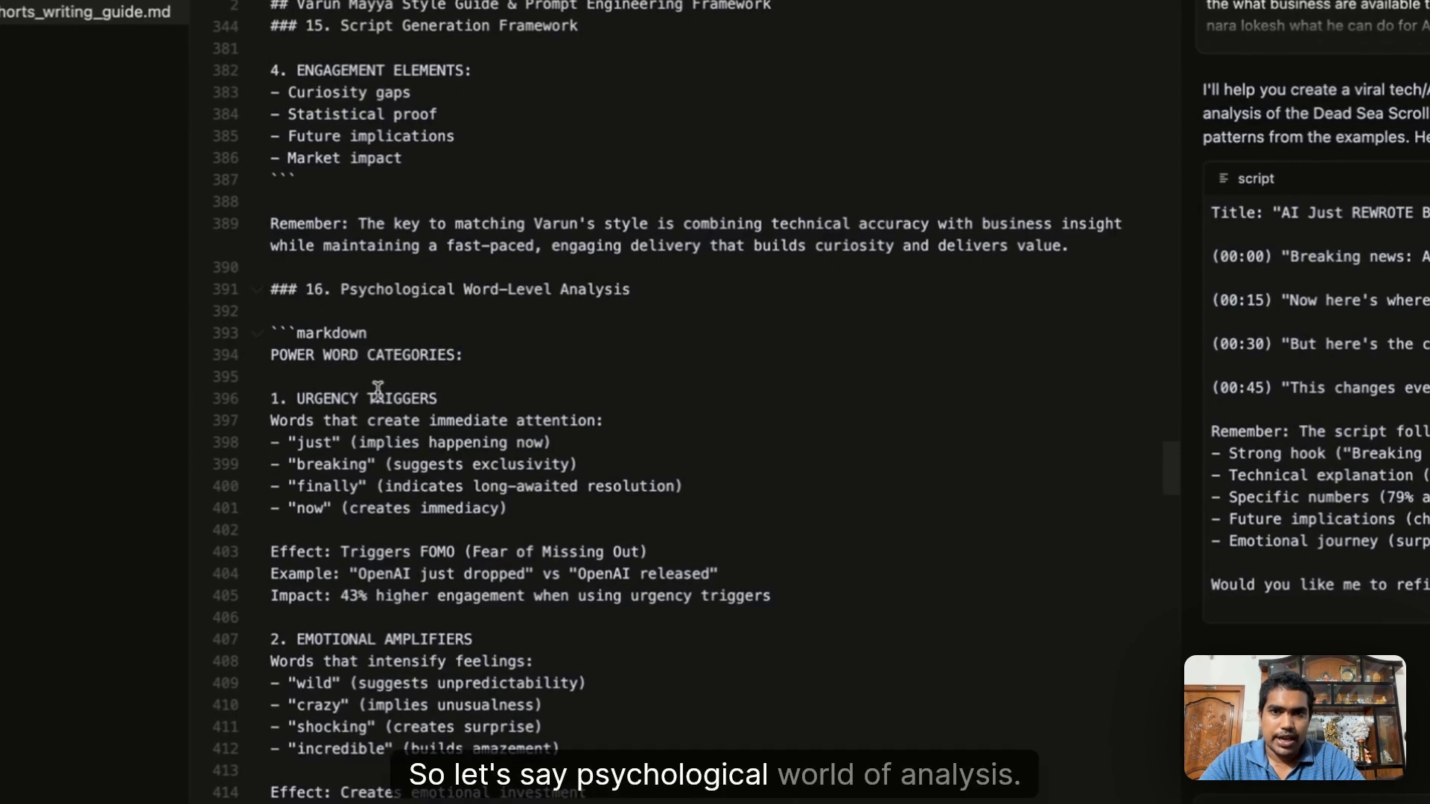
drag(273, 289, 588, 793)
scroll(670, 410, down, 20)
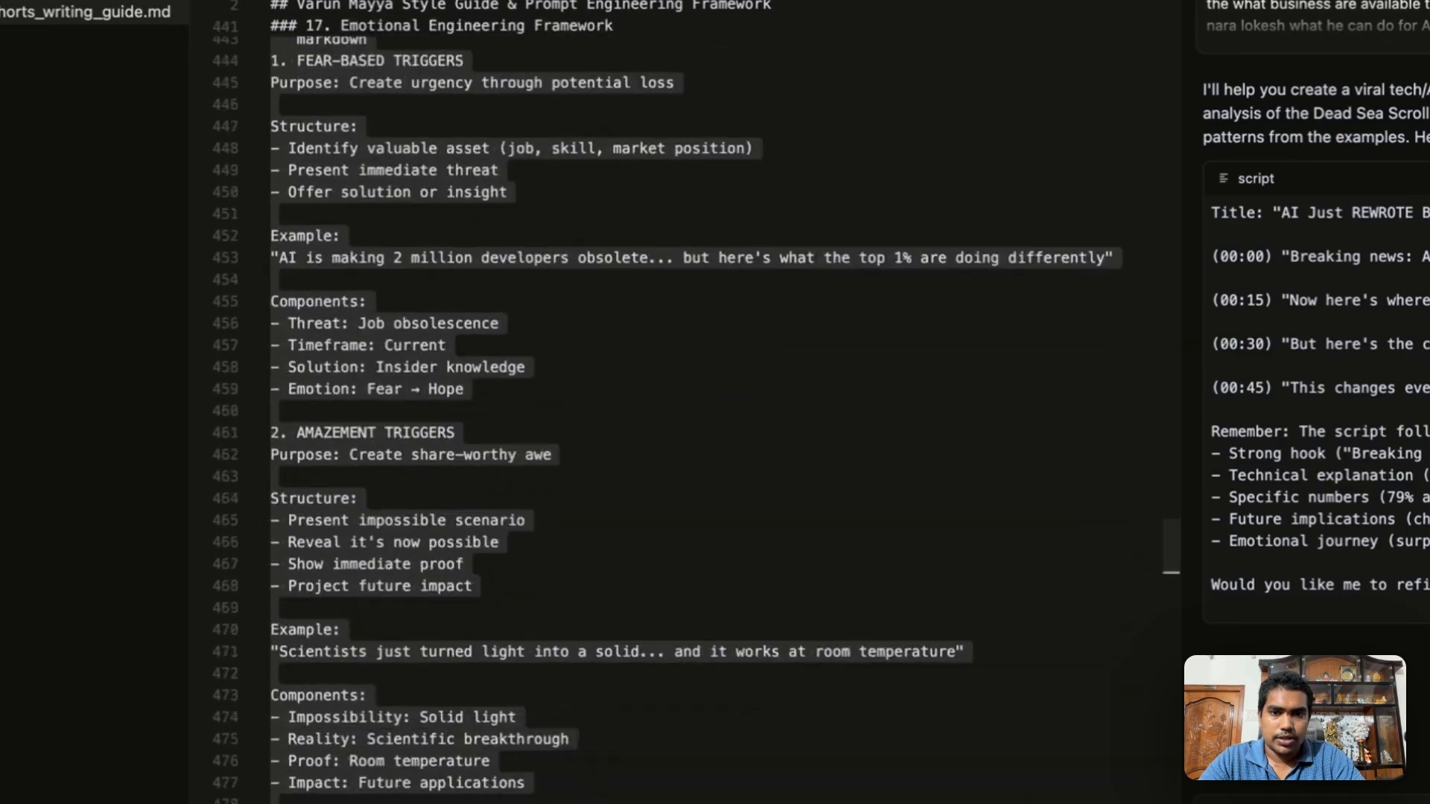
scroll(670, 409, down, 20)
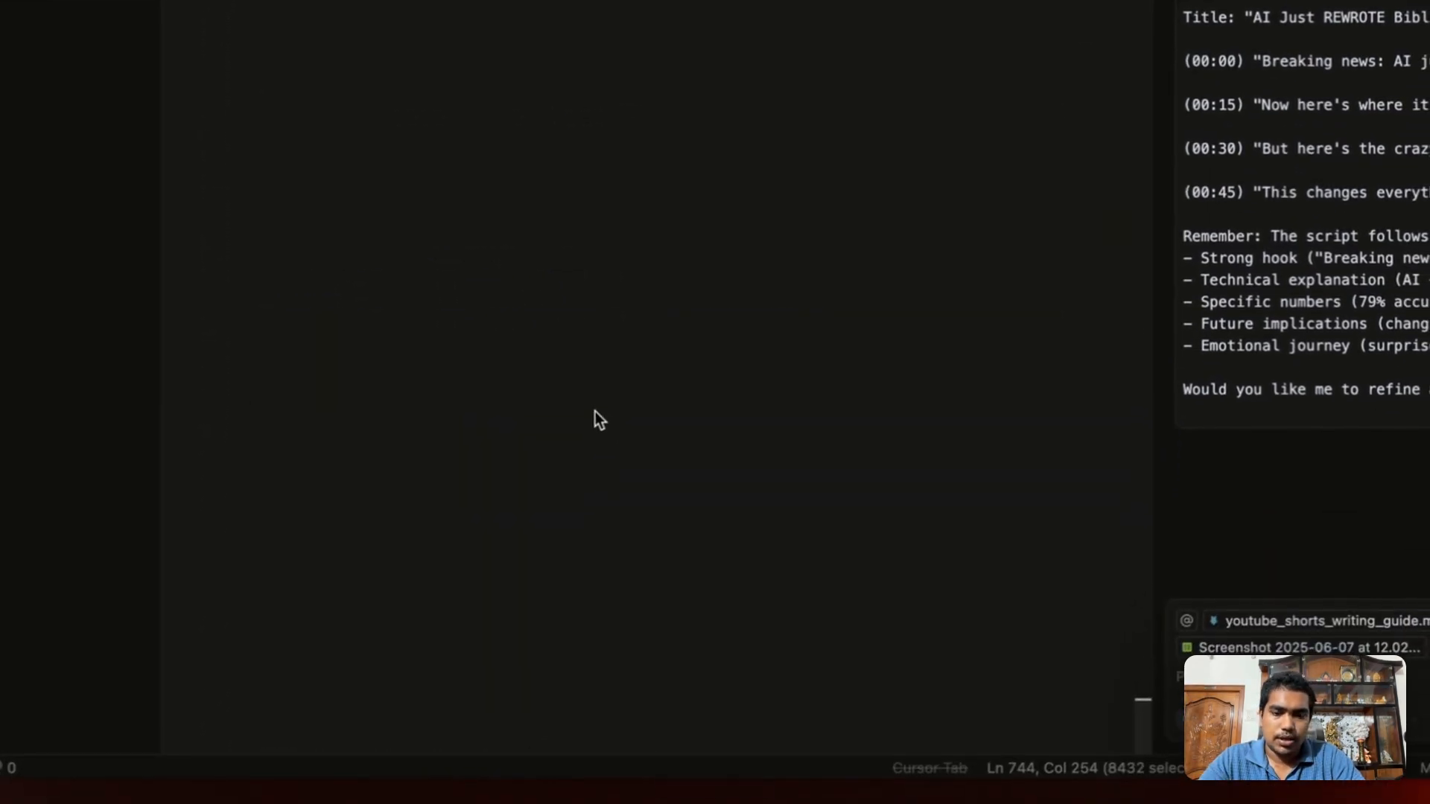
key(super+x)
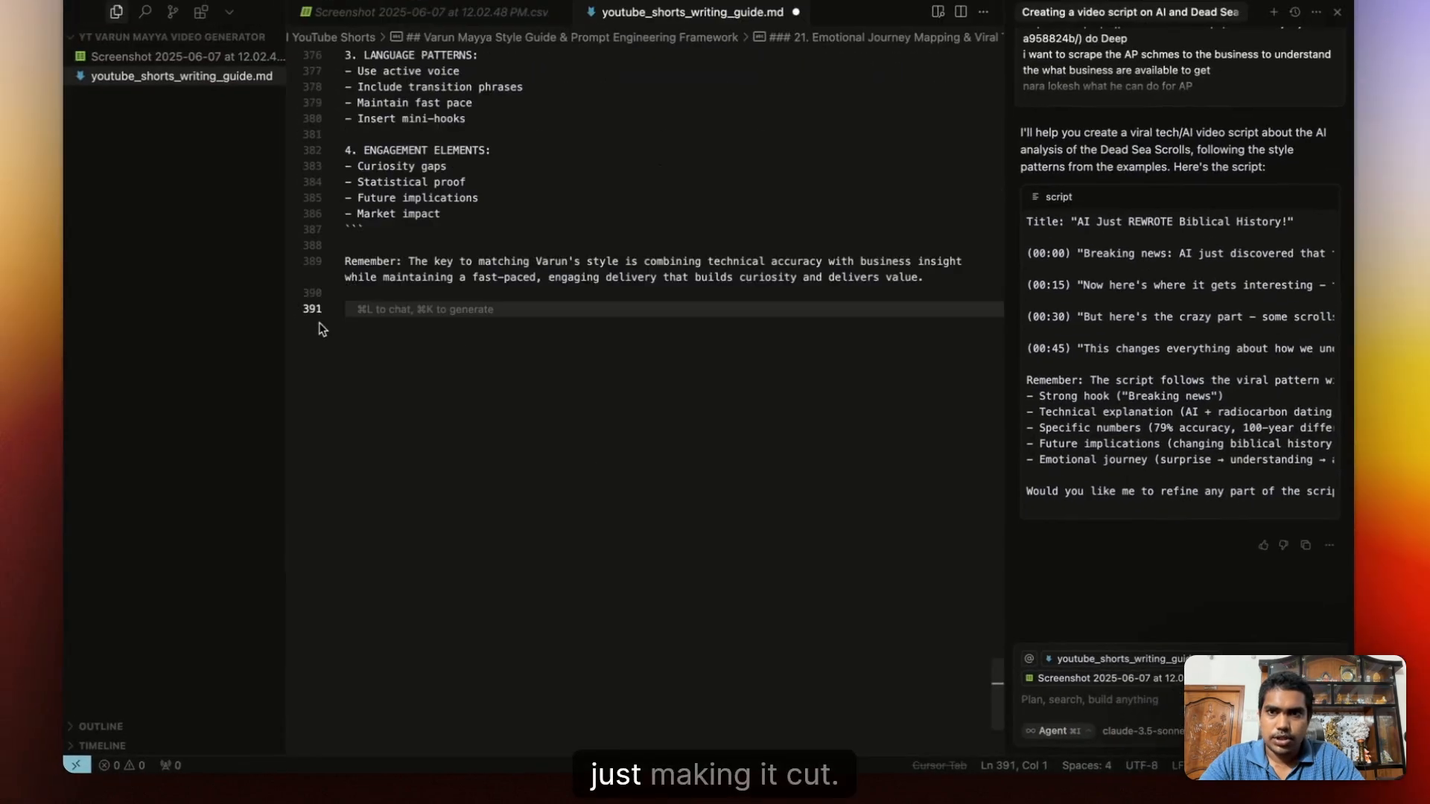
Create a file named psychology.md in the project and paste the cut guide sections into it.
scroll(321, 330, up, 10)
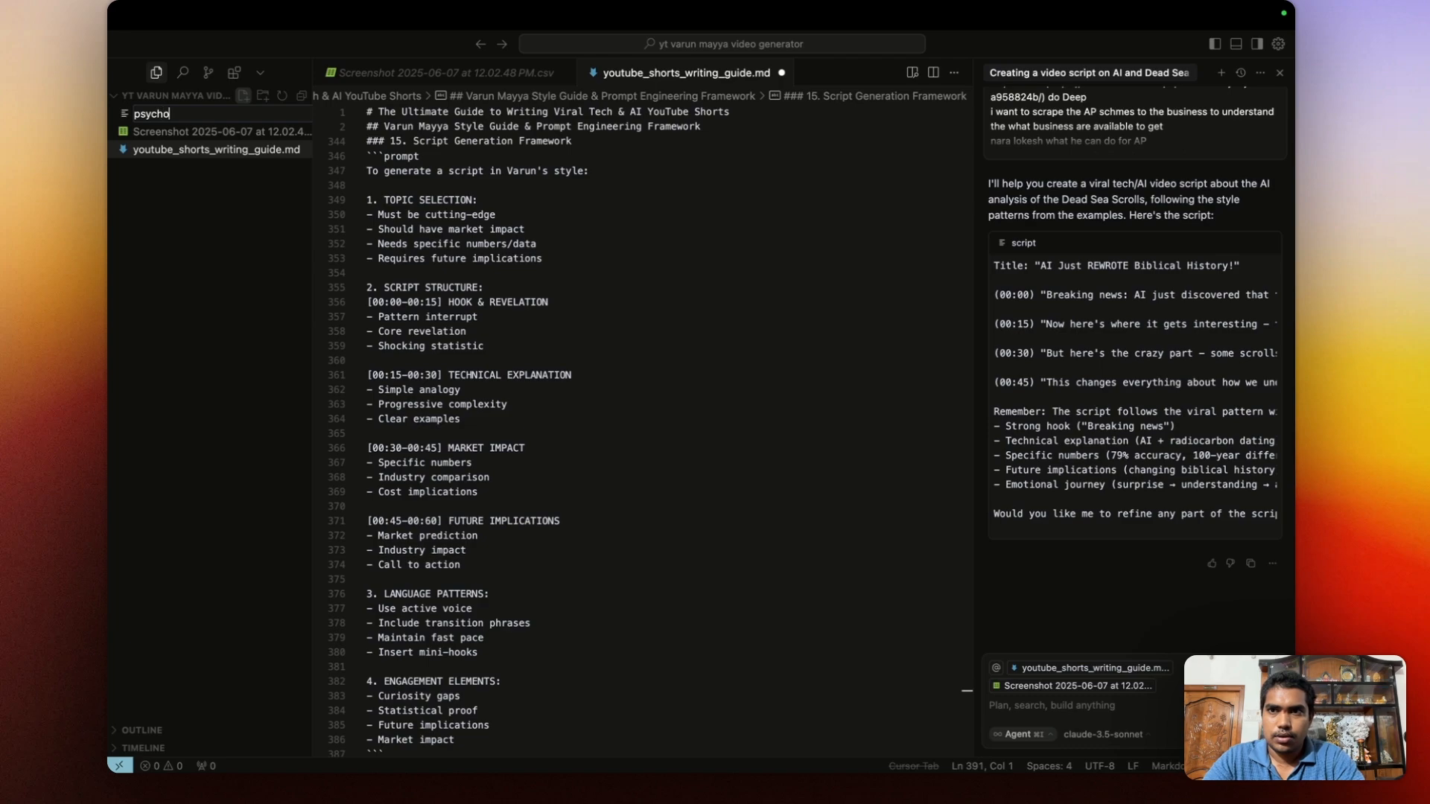
text(psychology.md)
key(Return)
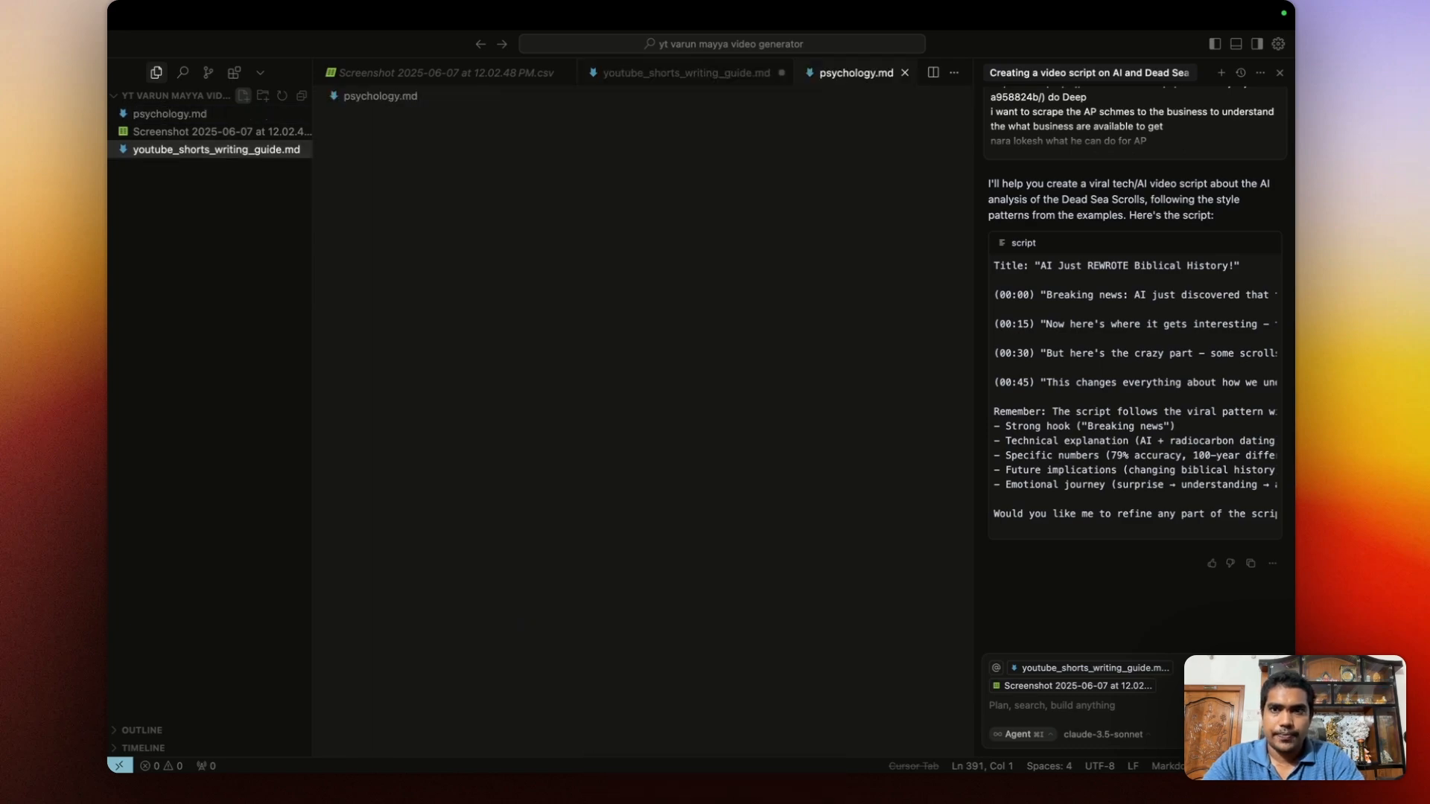
key(super+v)
scroll(469, 286, up, 15)
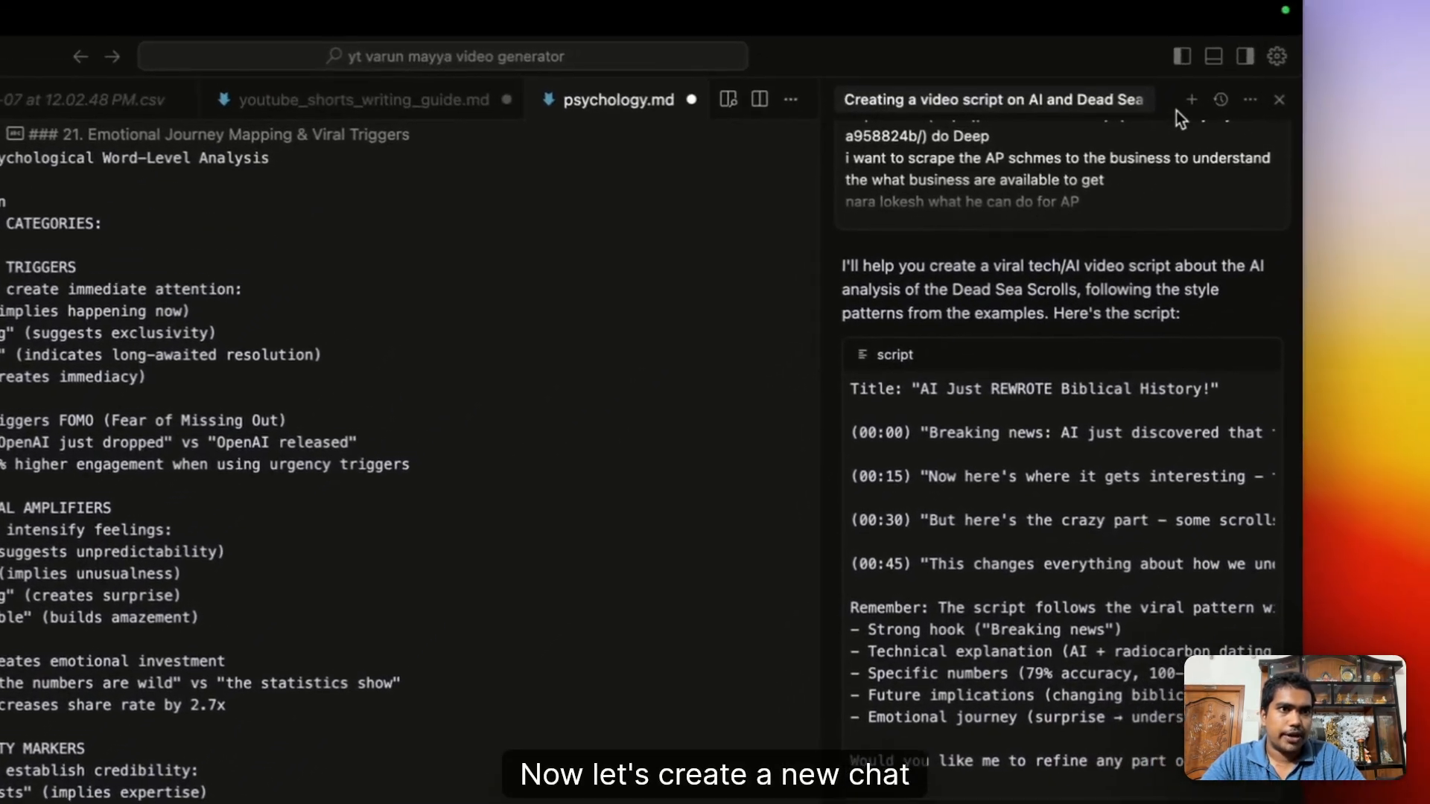
Start a new chat and attach youtube_shorts_writing_guide.md and the Screenshot 2025-06-07 CSV as context alongside psychology.md.
click(1262, 16)
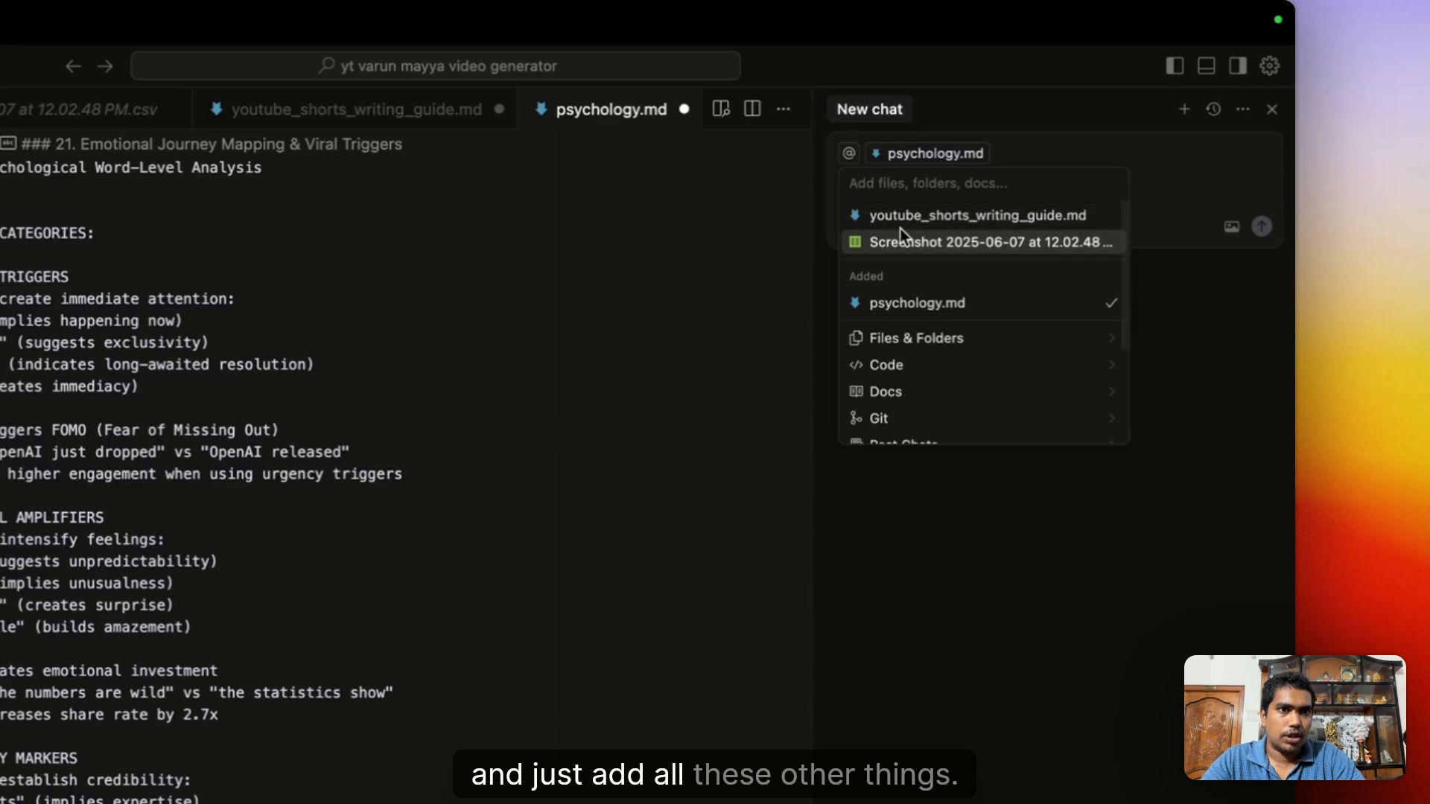
click(940, 217)
click(1205, 209)
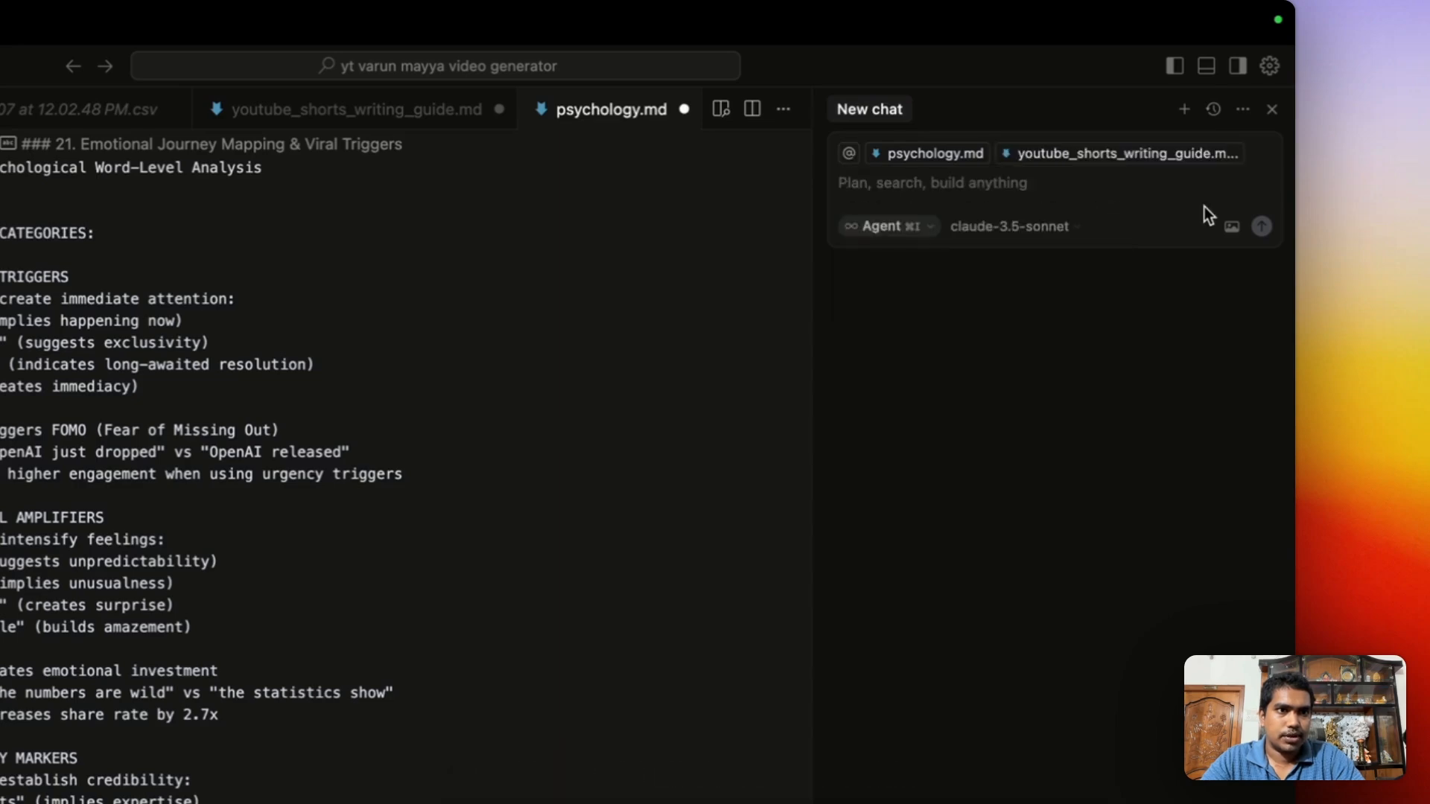
click(999, 103)
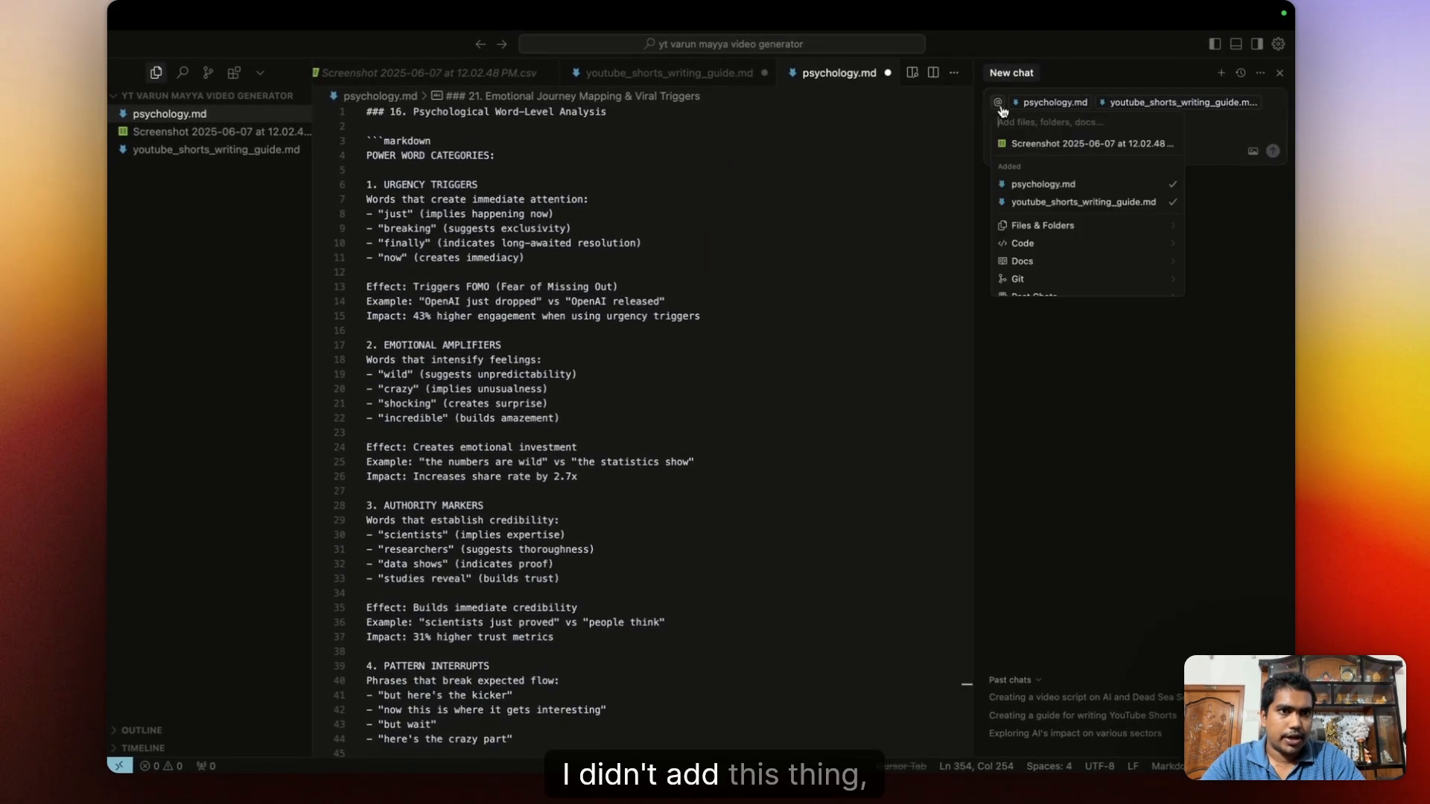
click(1041, 146)
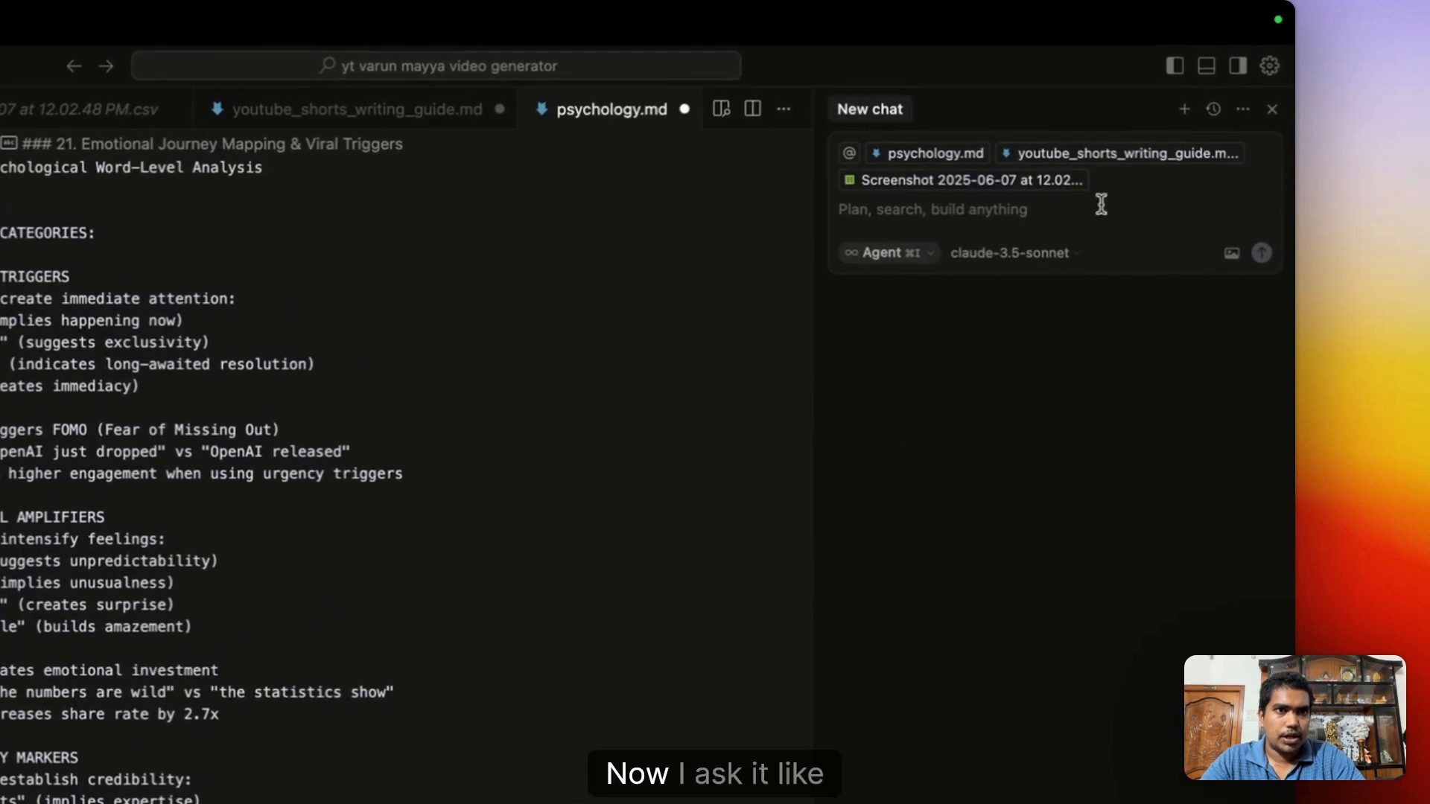
Ask the chat to "make an post for this", paste in the copied Perplexity article on the Dead Sea Scrolls, and submit the request.
text(make an post)
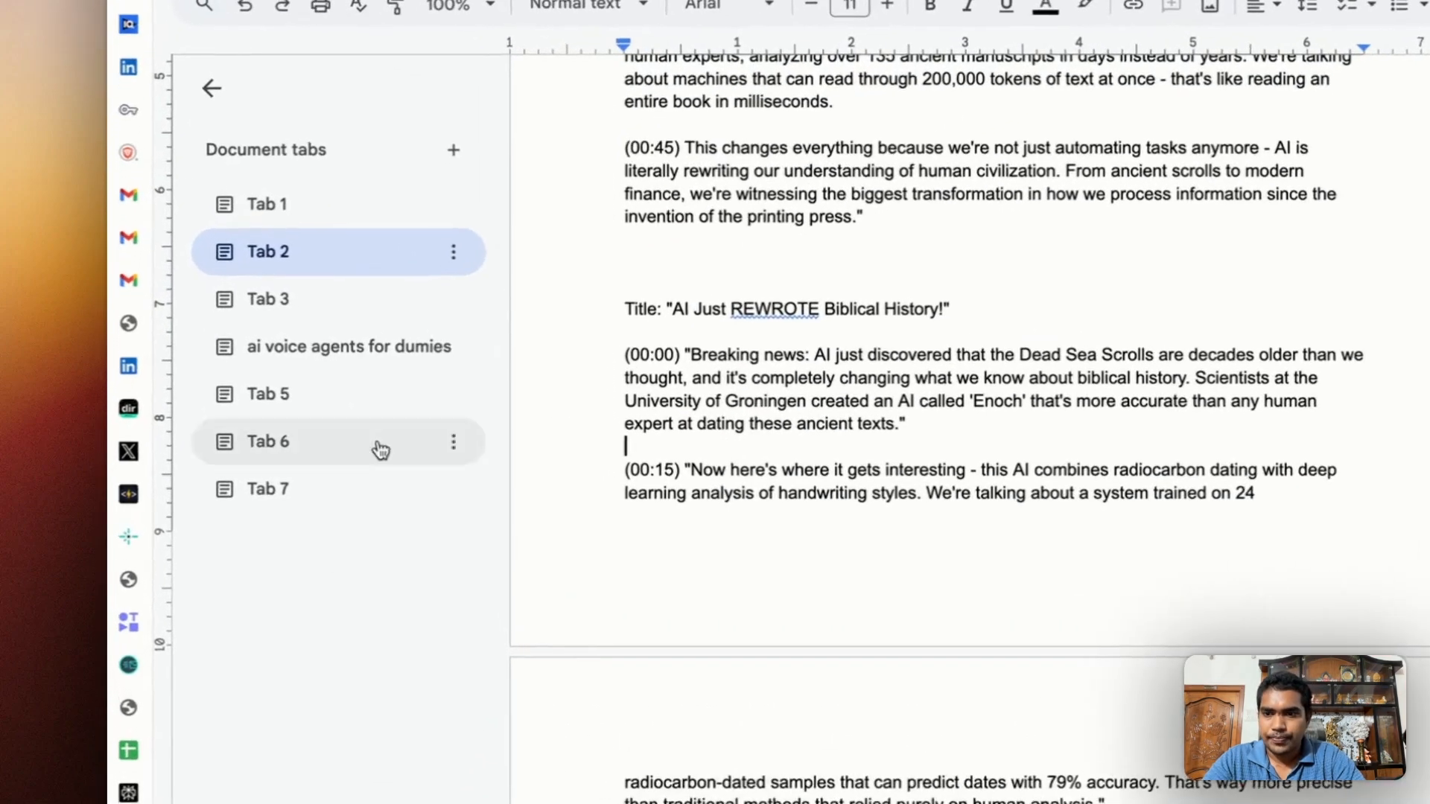
click(239, 776)
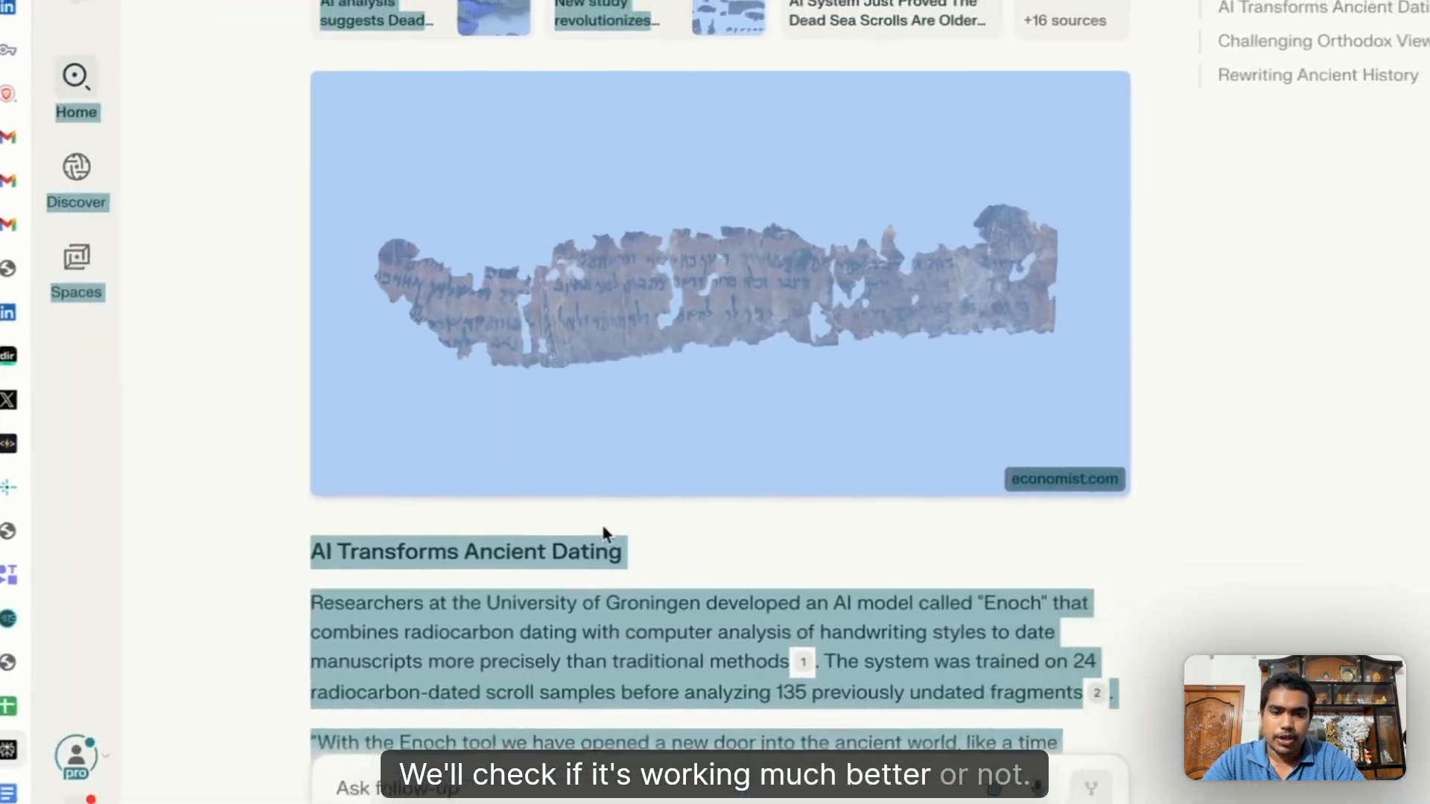
key(ctrl+c)
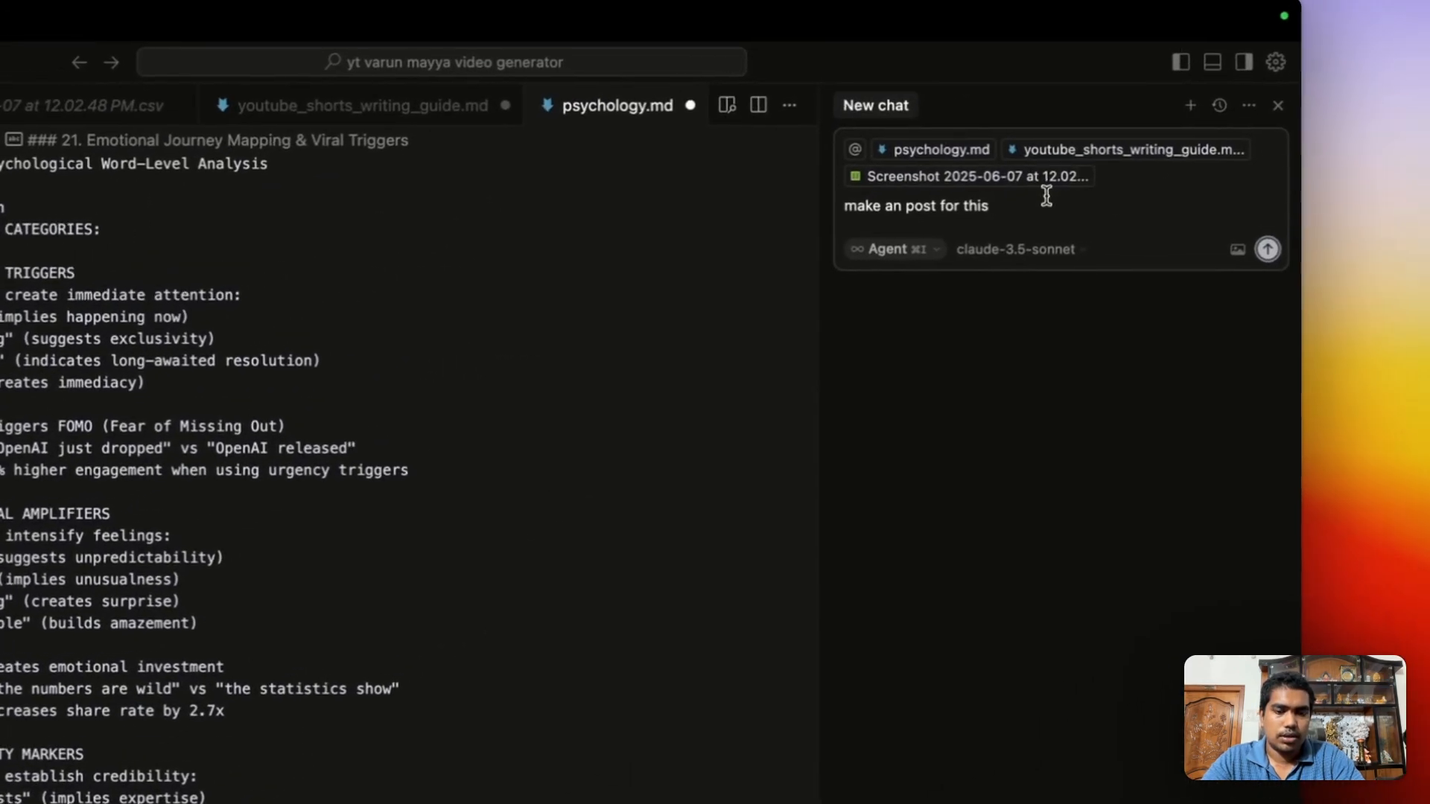
key(ctrl+v)
key(Return)
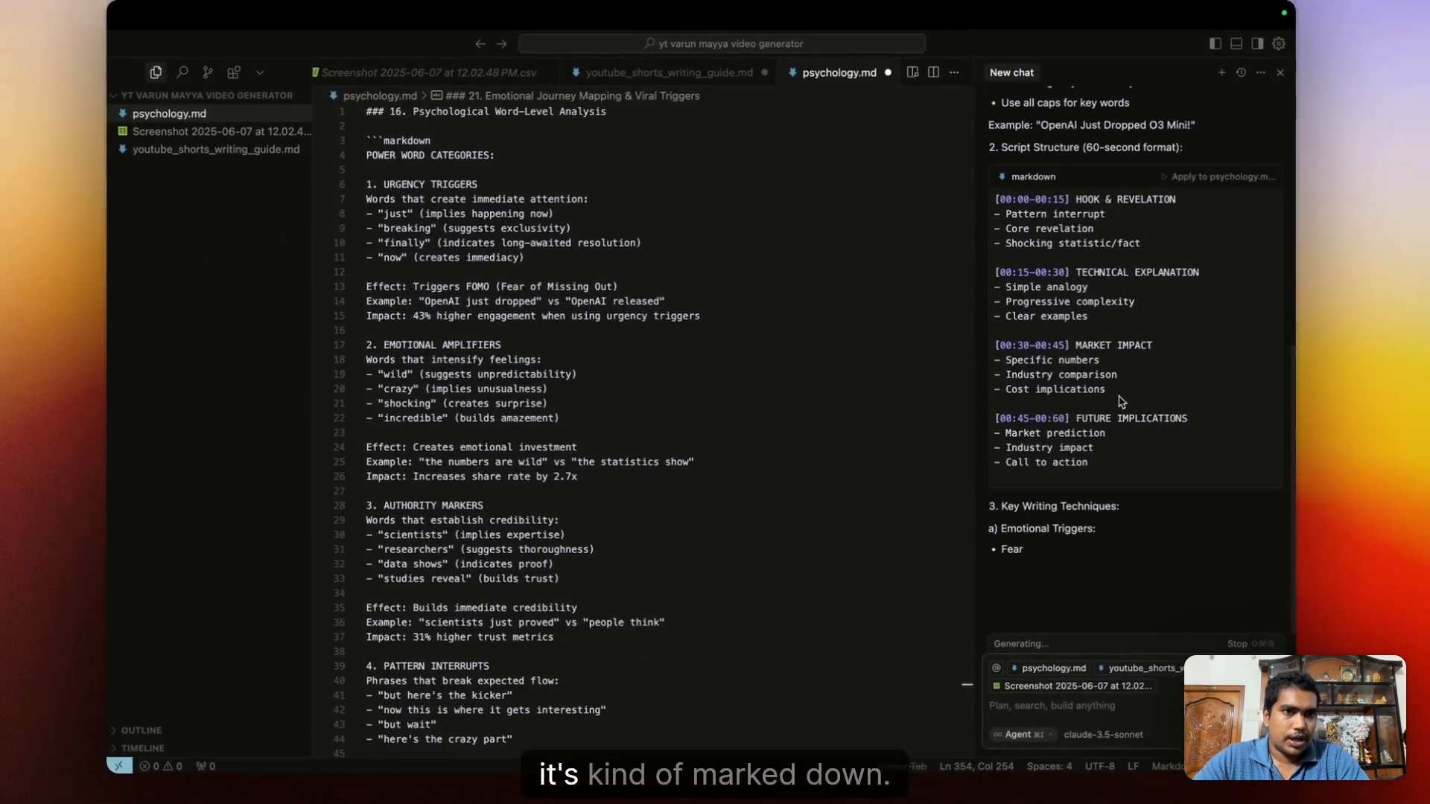
Ask the chat to "make a post for this , dont explain", paste in the copied Dead Sea Scrolls article, and submit the request.
scroll(1121, 402, up, 3)
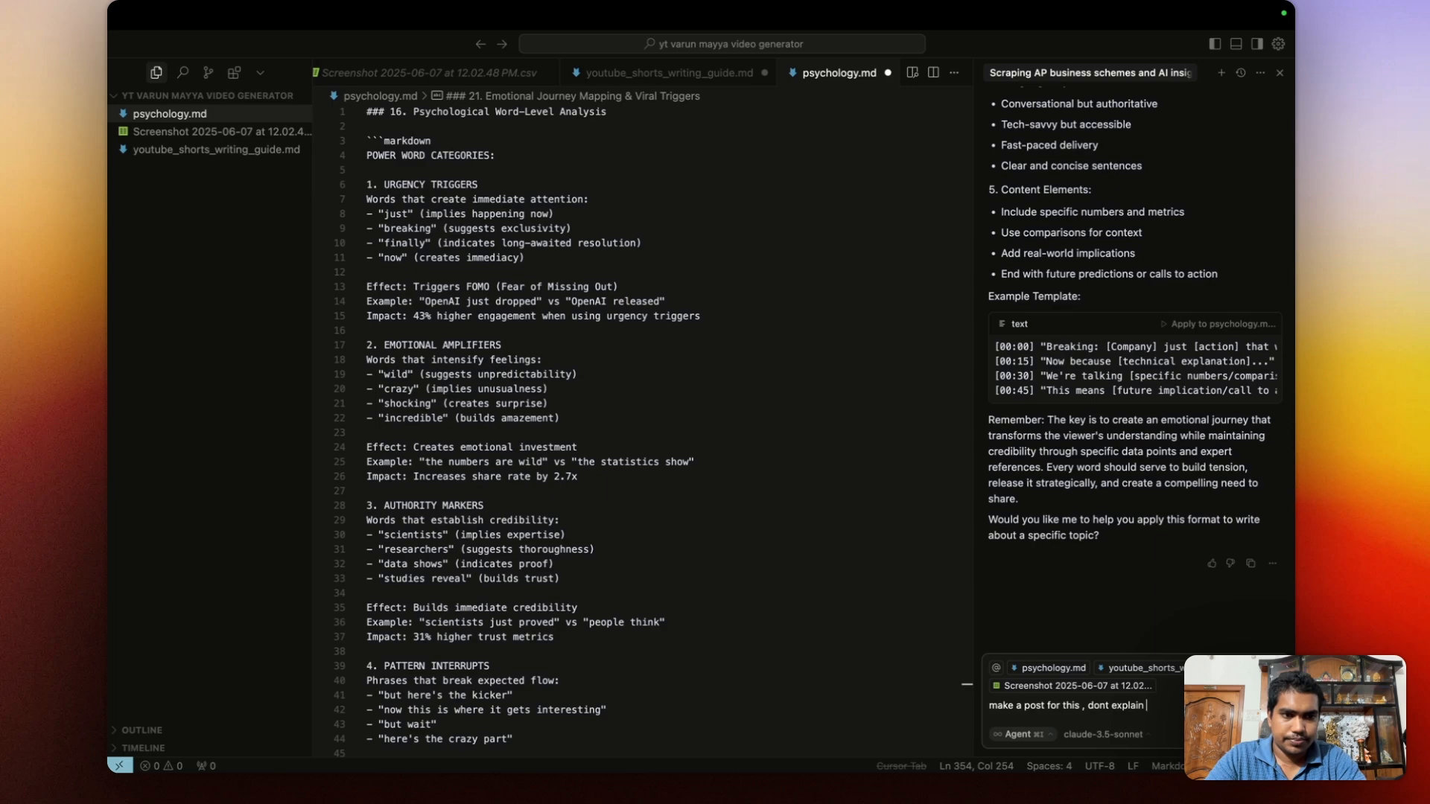
key(super+v)
key(Return)
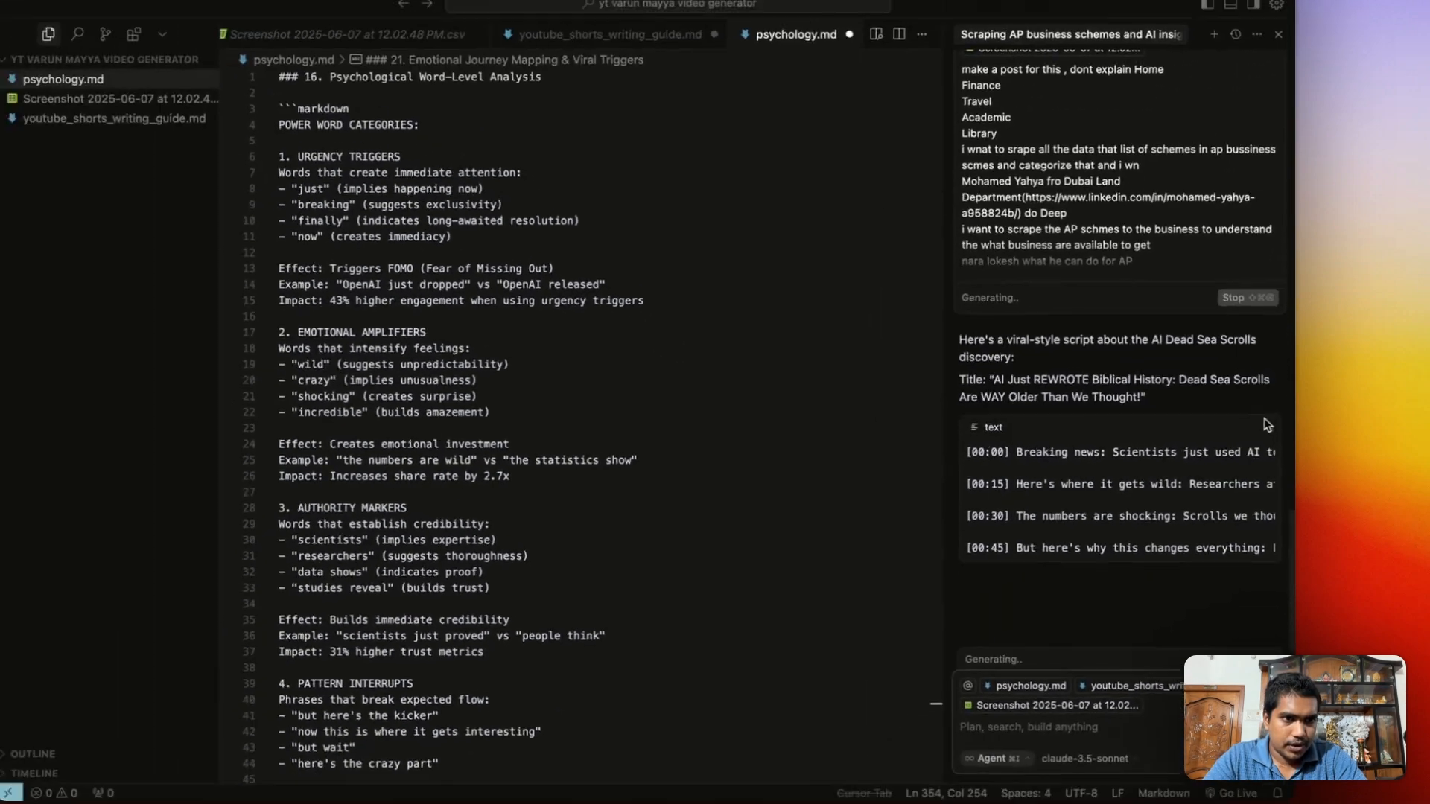
Switch to the yt scripts1 document in Google Docs and paste the generated timestamped script at the end of Tab 2.
key(ctrl+Right)
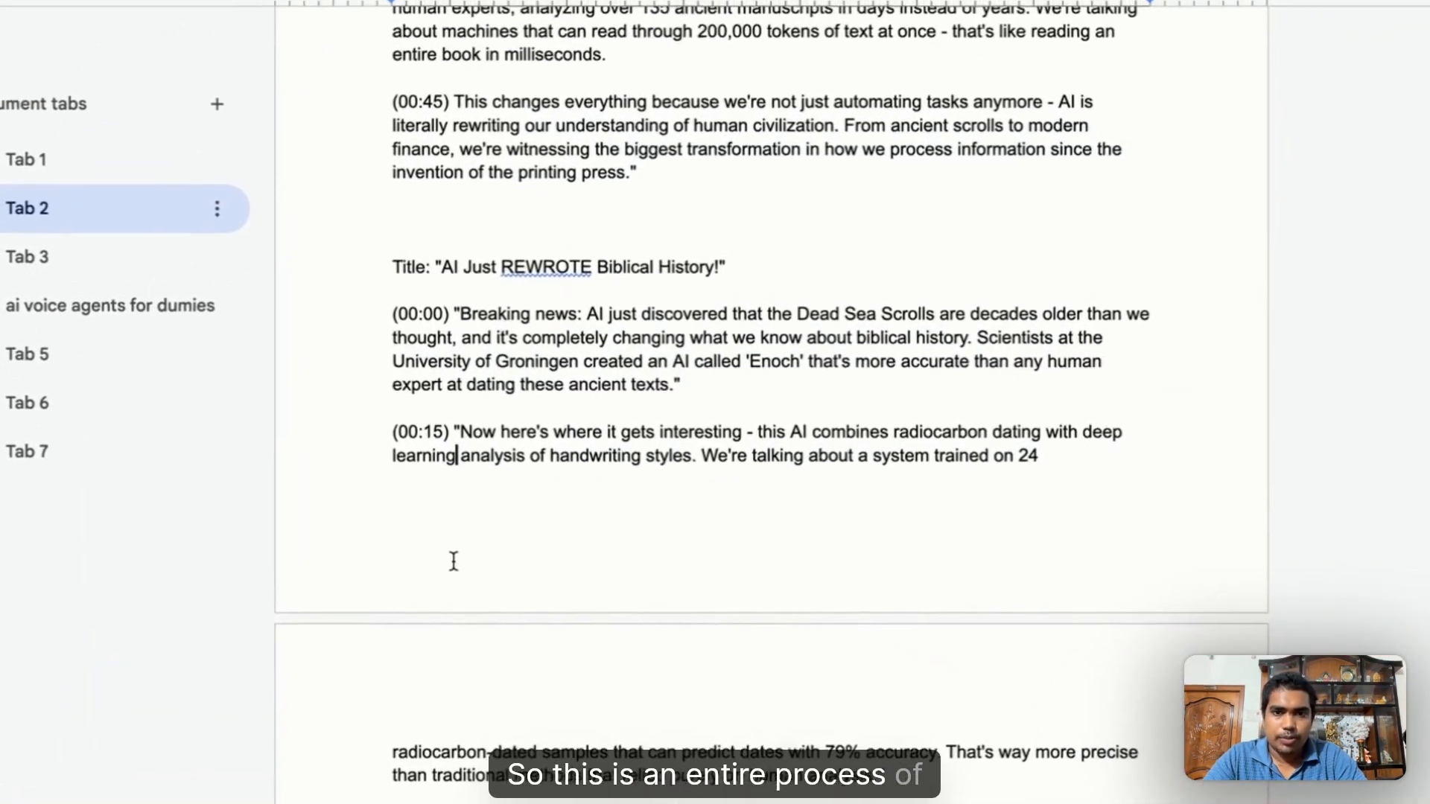
scroll(498, 484, down, 15)
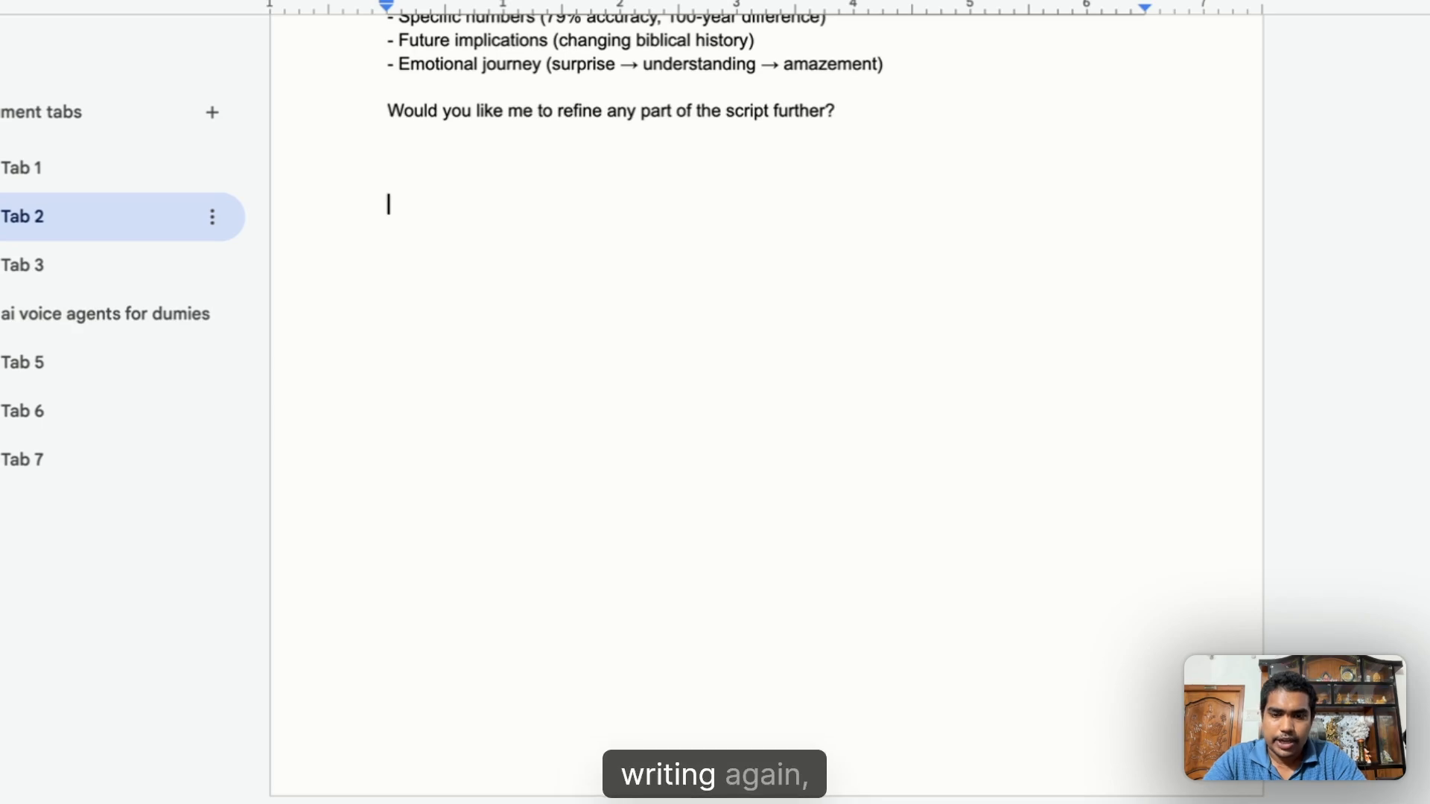
key(ctrl+v)
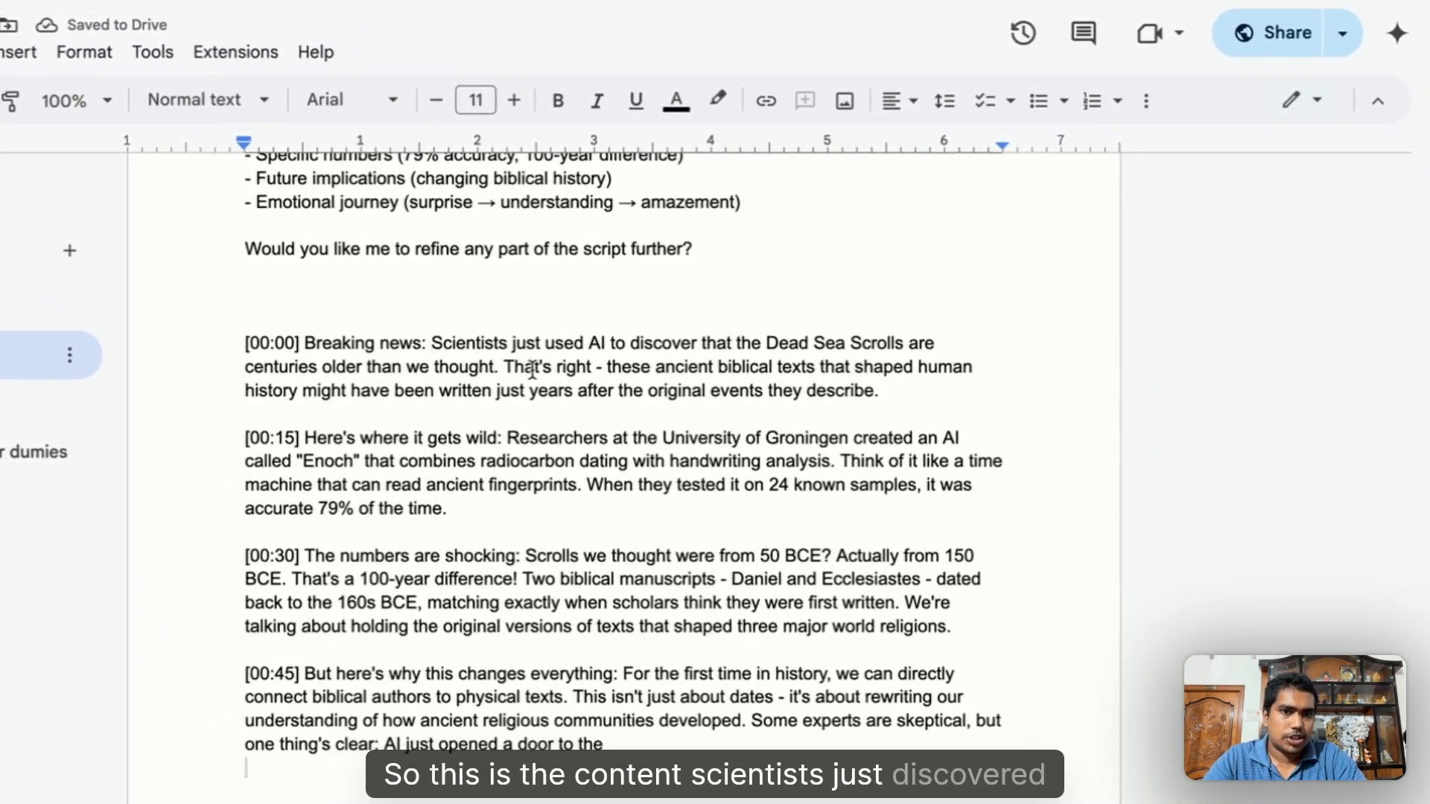
Read through the pasted Dead Sea Scrolls script from the [00:00] hook to the [00:30] section, checking its wording.
drag(246, 320, 879, 368)
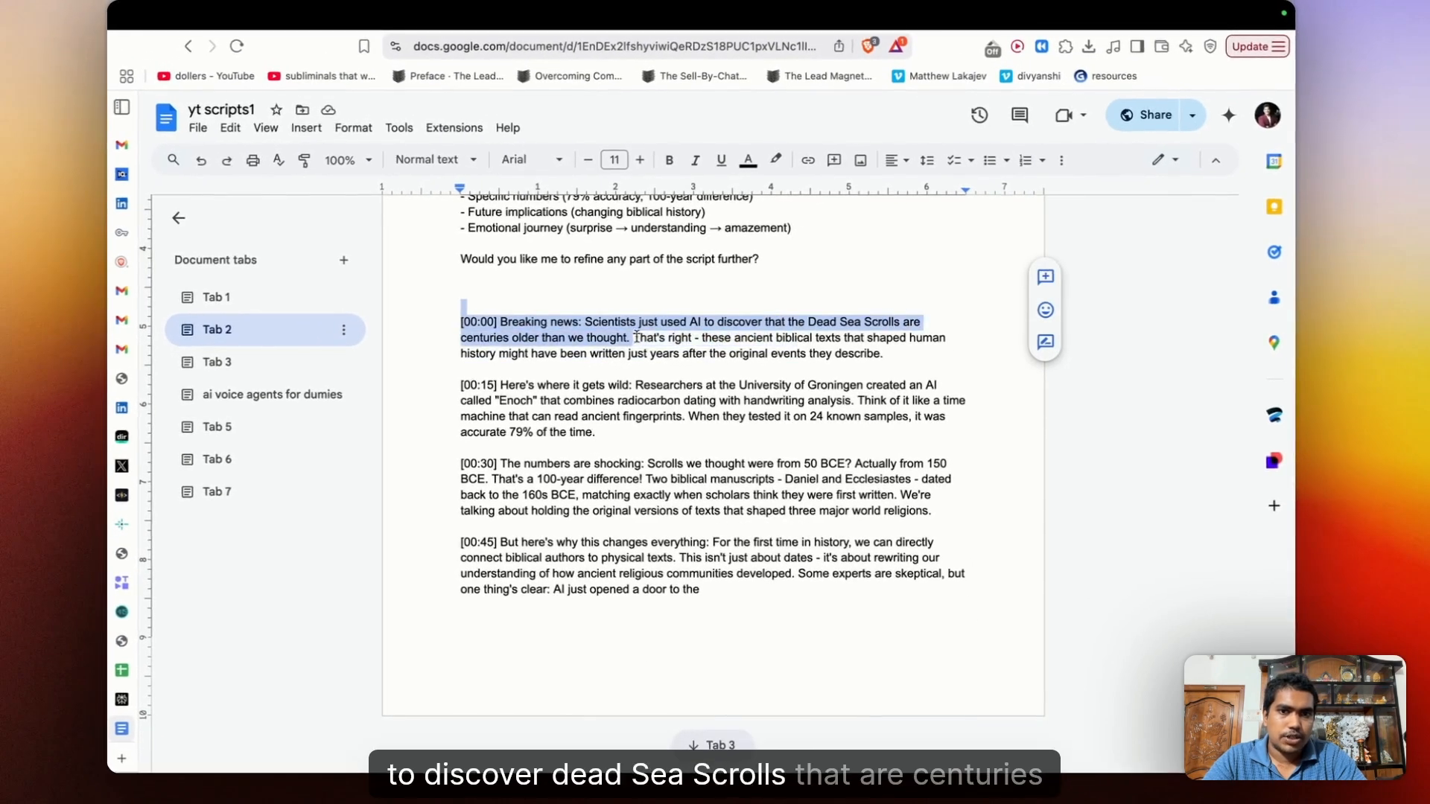
drag(635, 337, 889, 393)
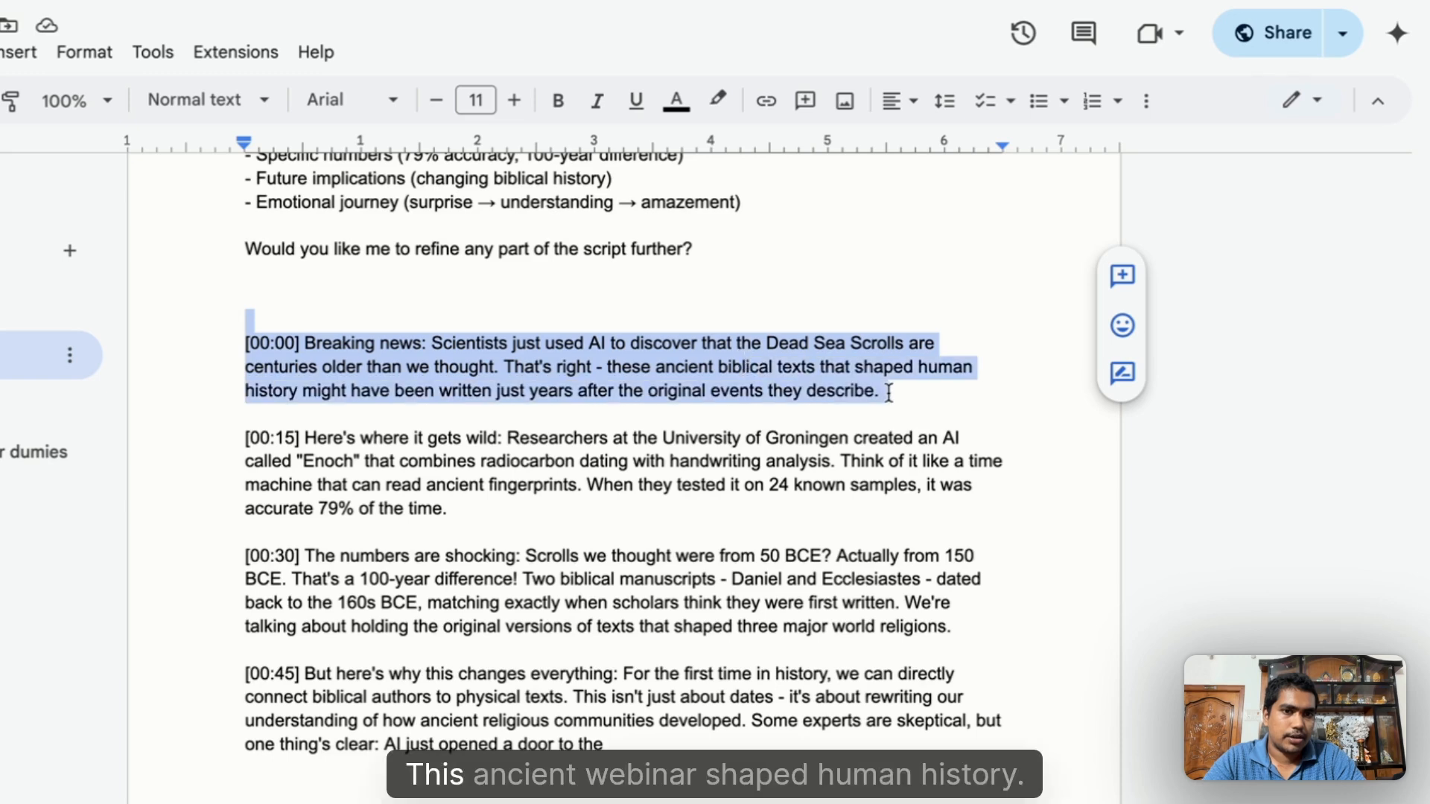
drag(600, 367, 485, 395)
drag(447, 440, 586, 455)
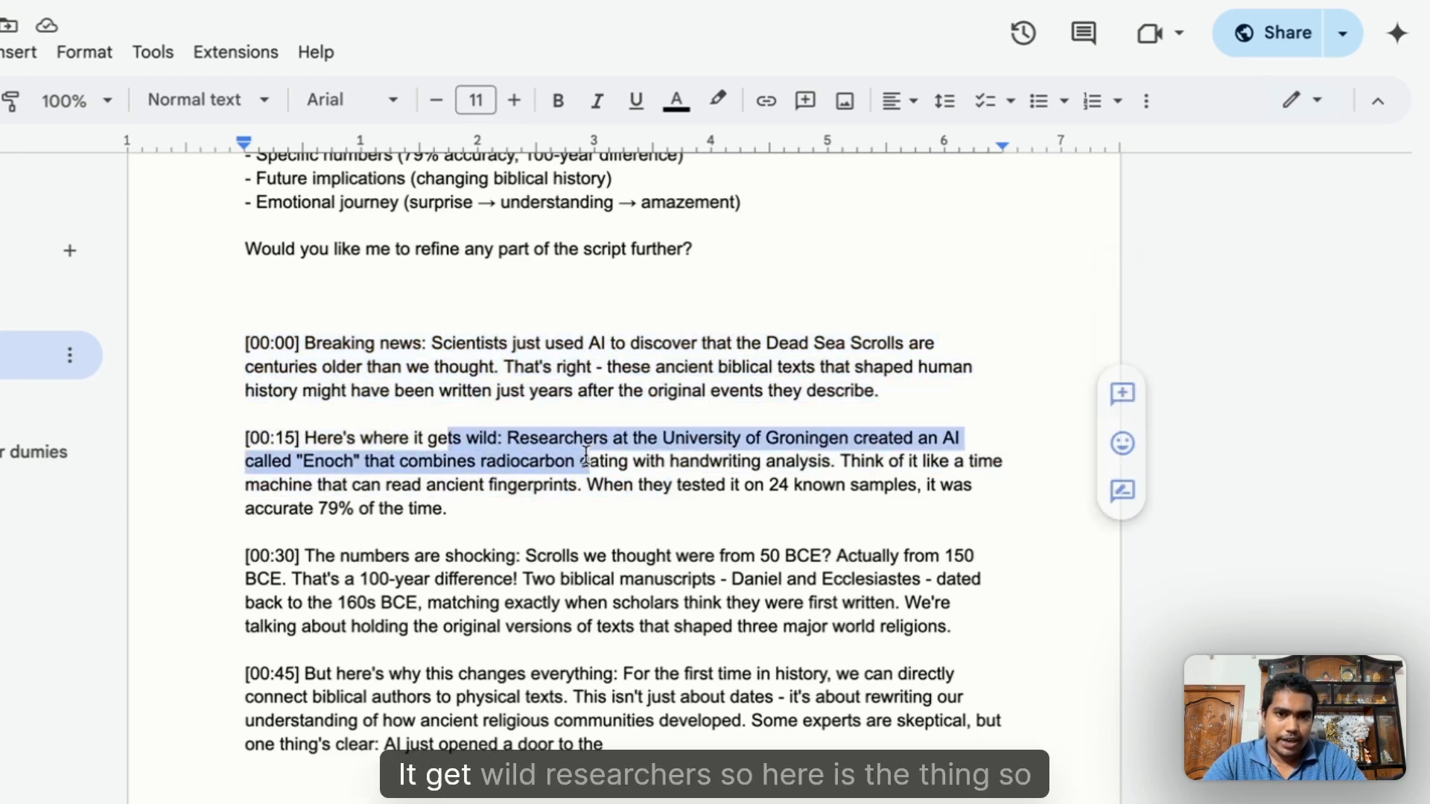
click(431, 478)
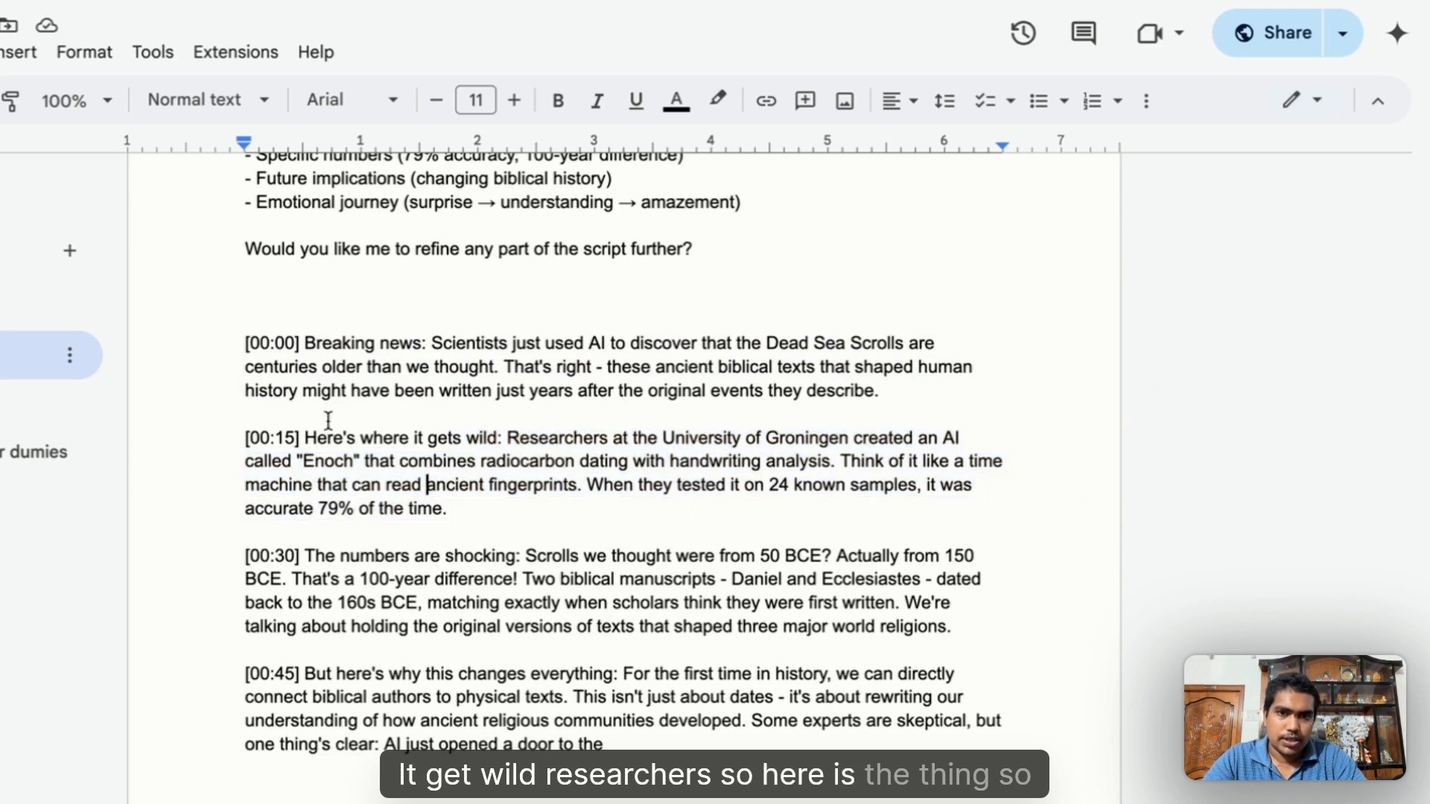
drag(466, 441, 552, 499)
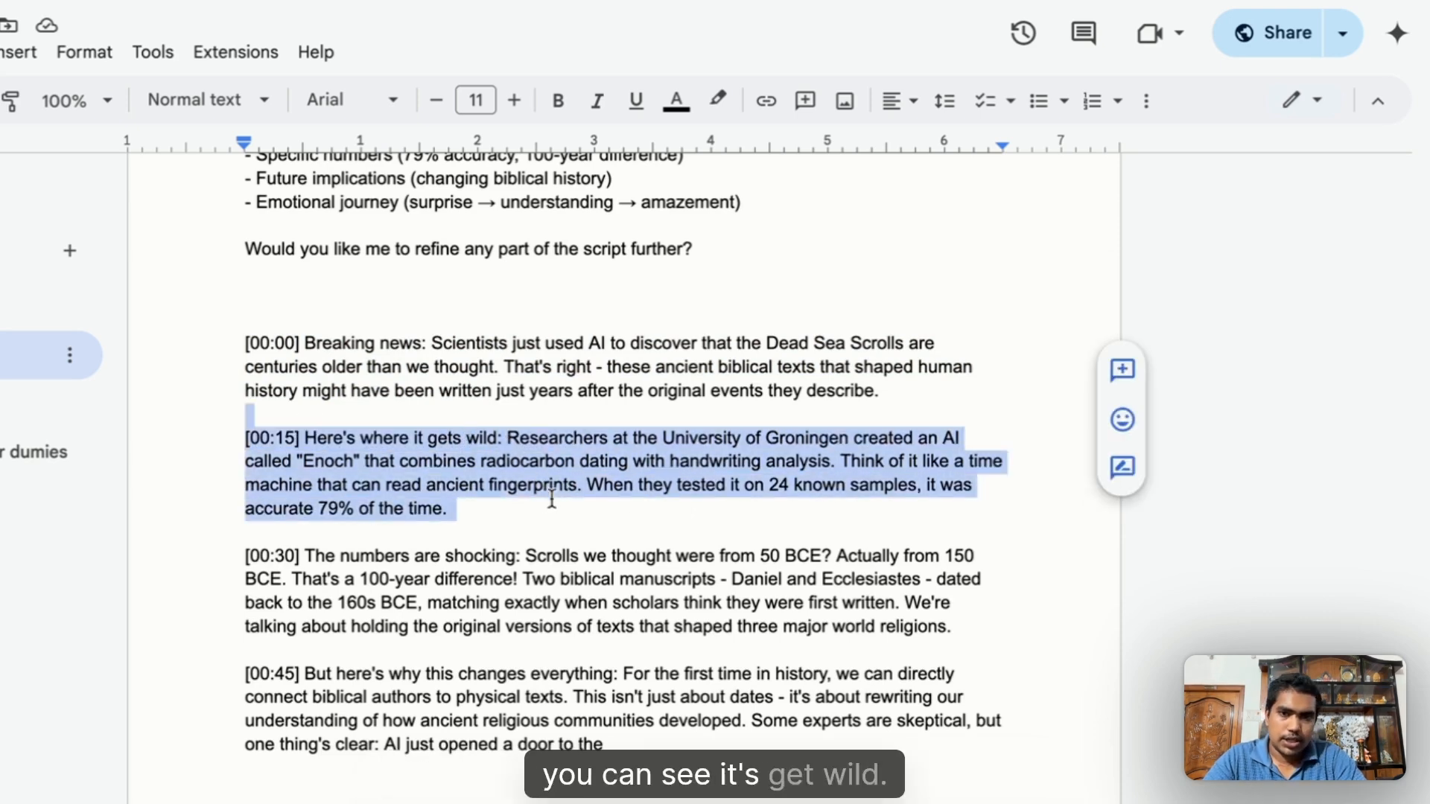
mouse_move(600, 560)
mouse_down()
mouse_move(721, 673)
mouse_move(616, 579)
mouse_up()
click(616, 579)
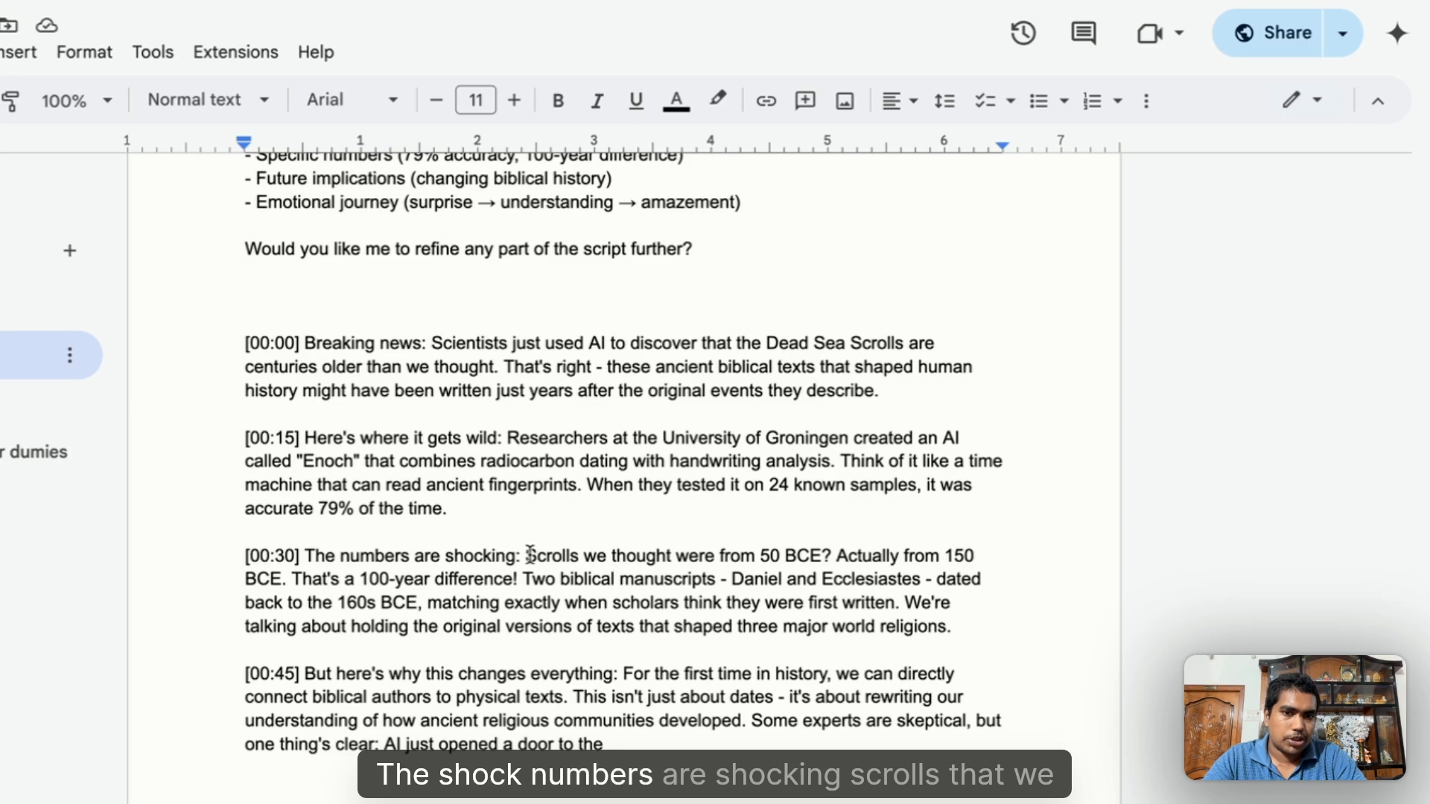
drag(748, 582, 865, 580)
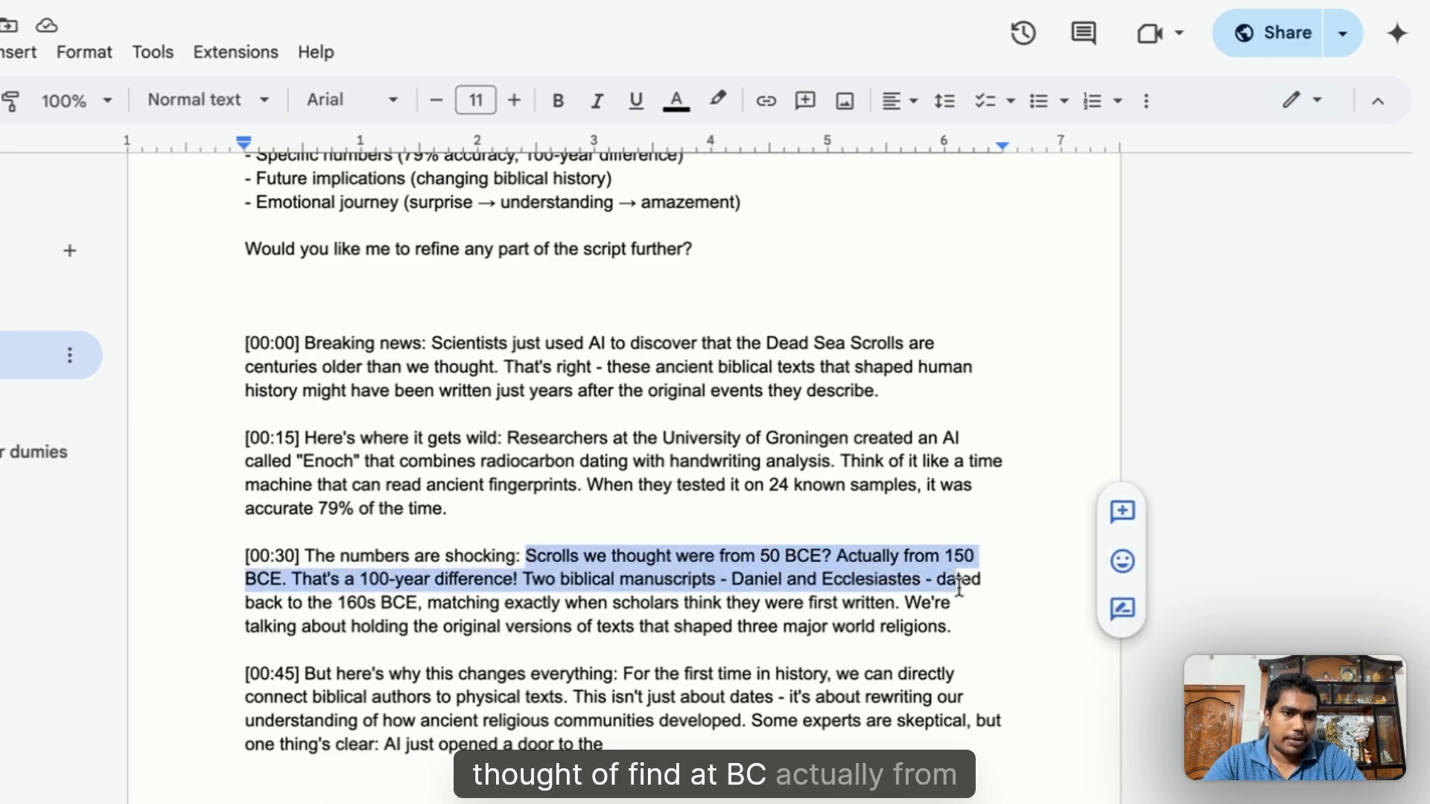
drag(721, 605, 570, 627)
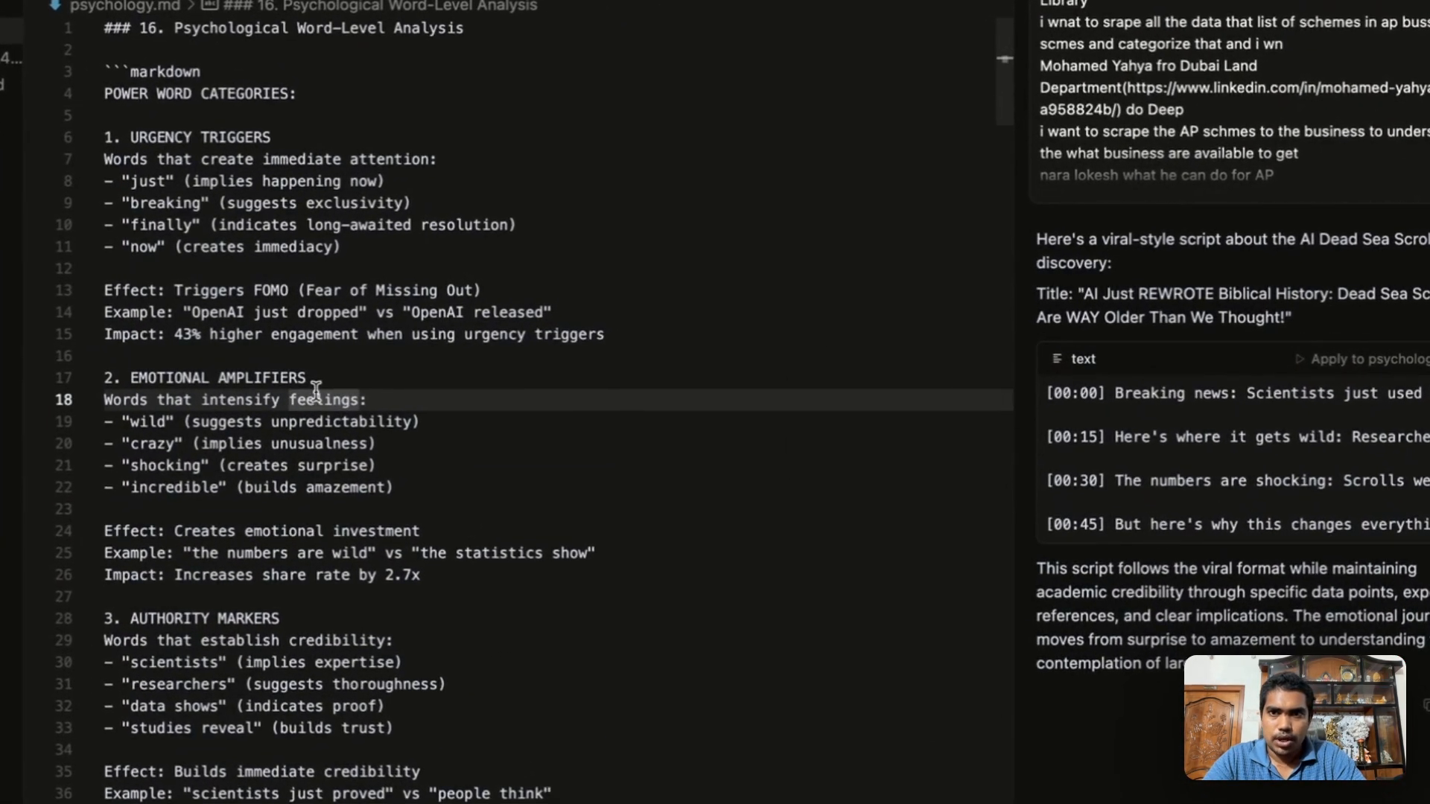
Back in Cursor, move the entire content of psychology.md to the end of youtube_shorts_writing_guide.md.
key(super+a)
key(super+x)
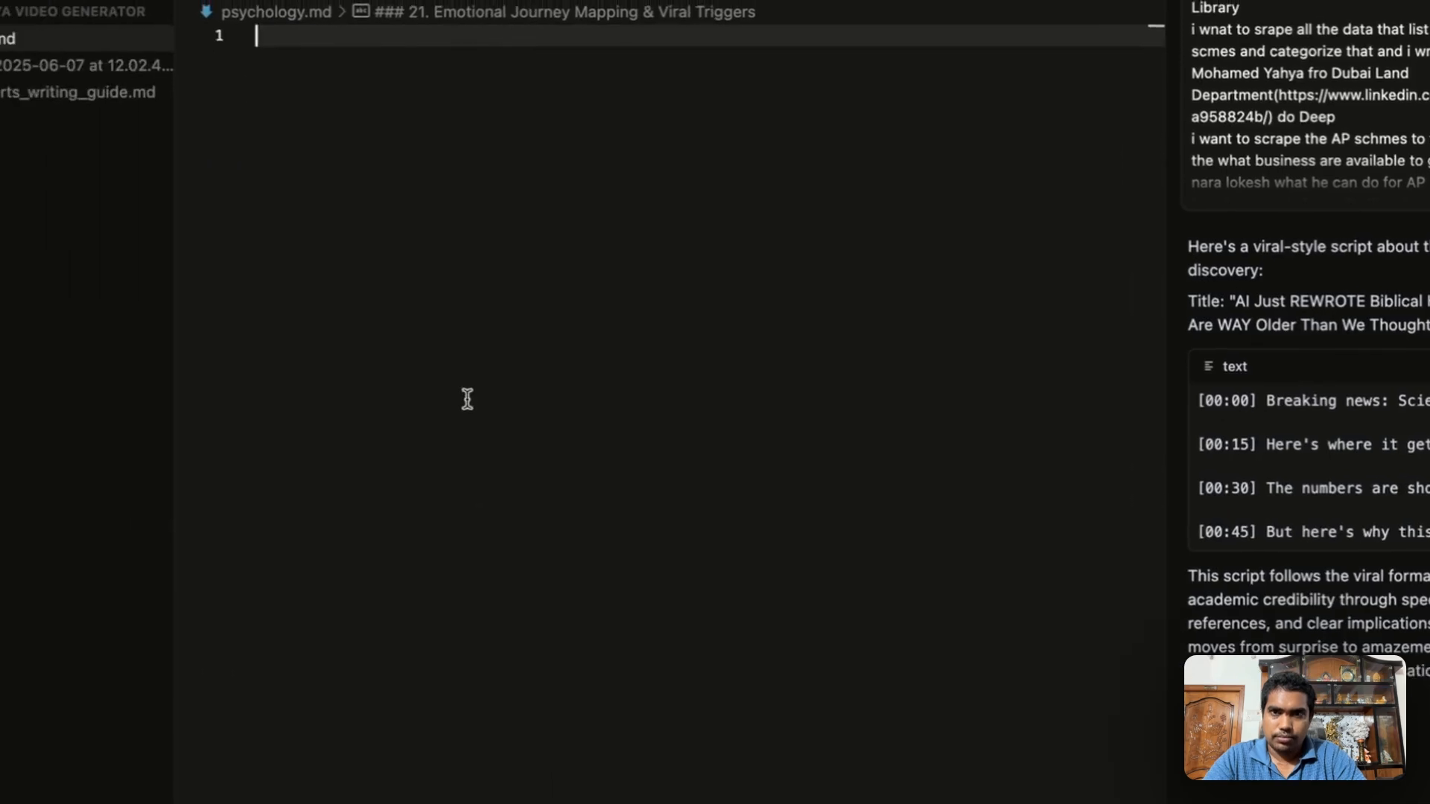
click(250, 222)
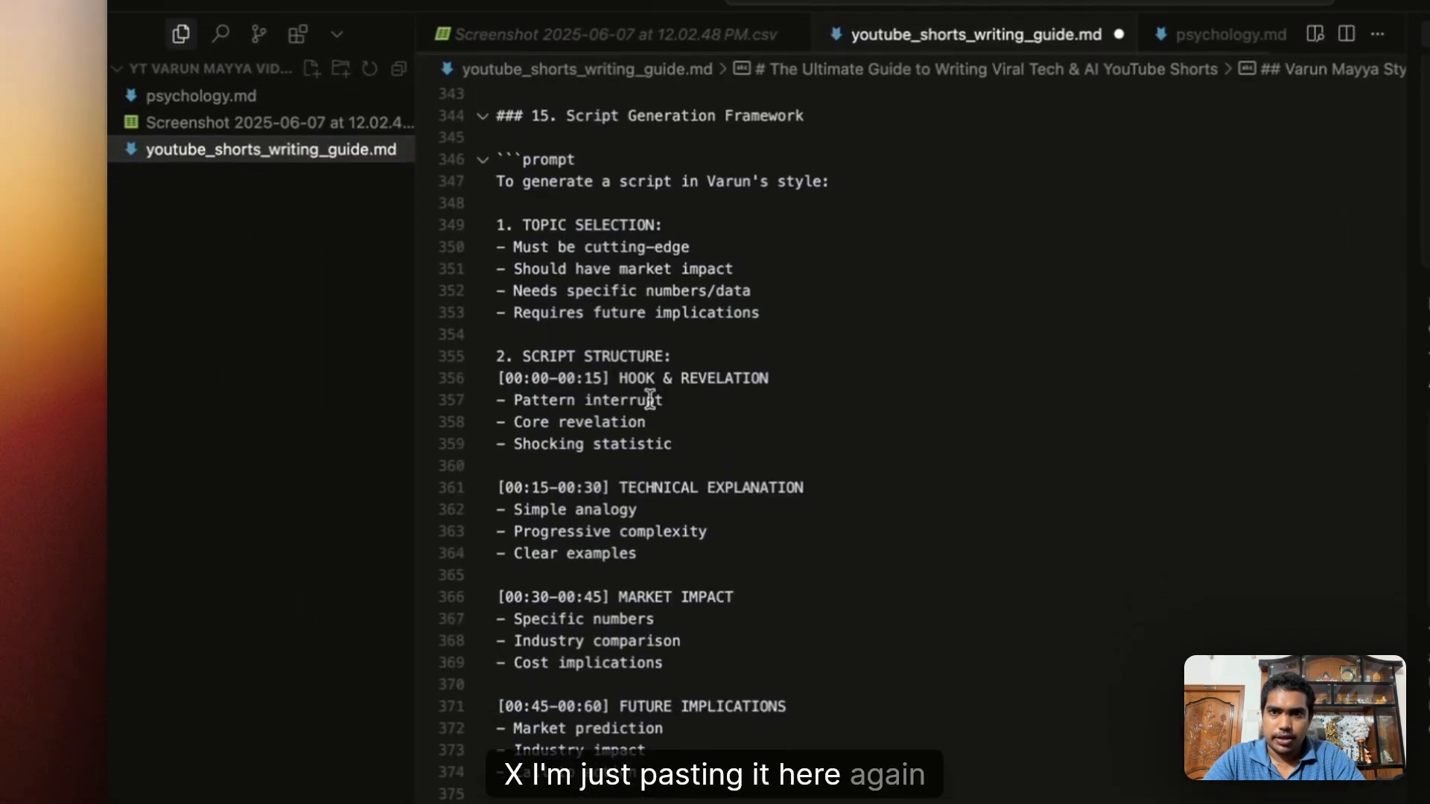
scroll(679, 510, down, 15)
scroll(681, 514, up, 4)
scroll(684, 393, down, 3)
click(679, 384)
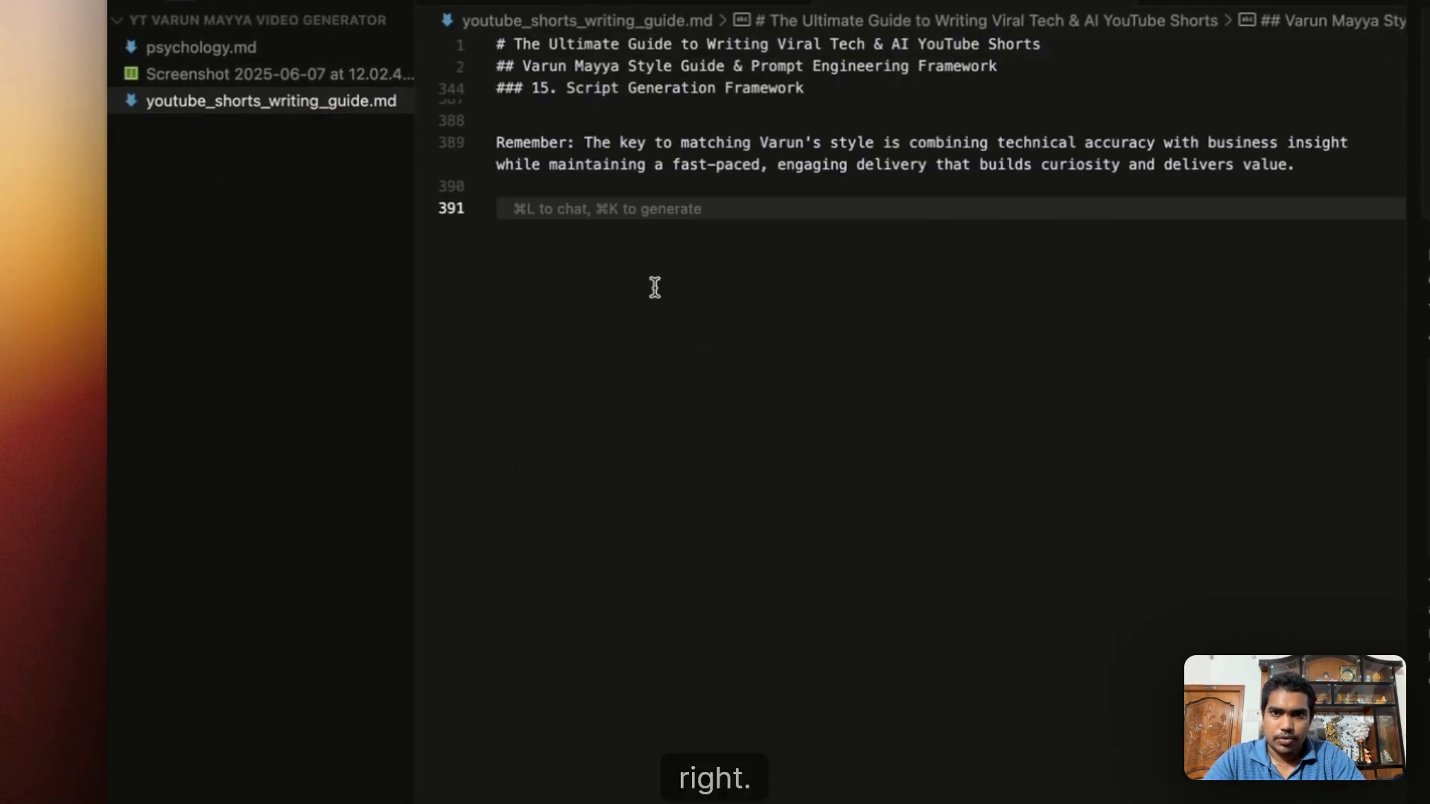
key(super+v)
scroll(655, 287, down, 10)
scroll(655, 298, up, 20)
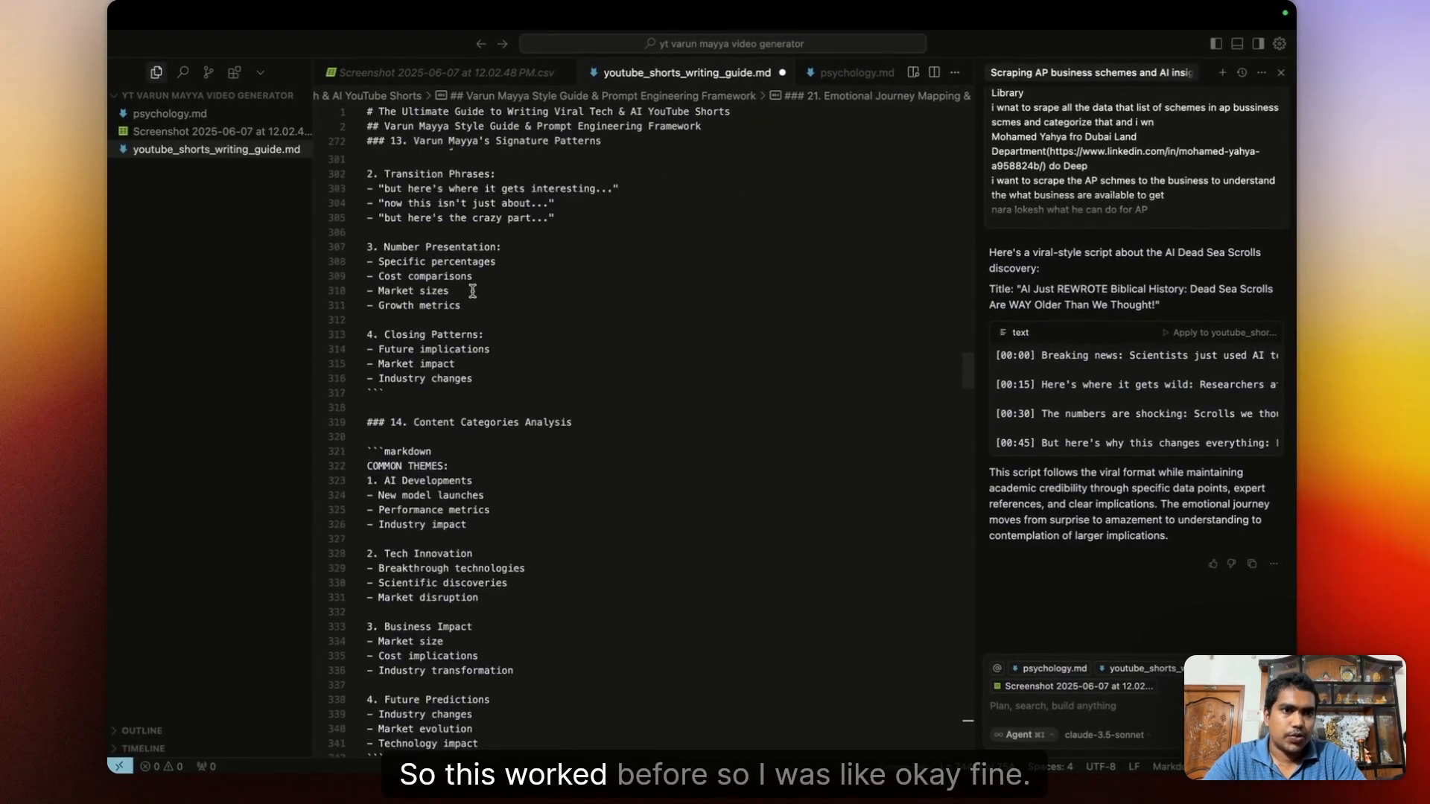
scroll(472, 290, up, 20)
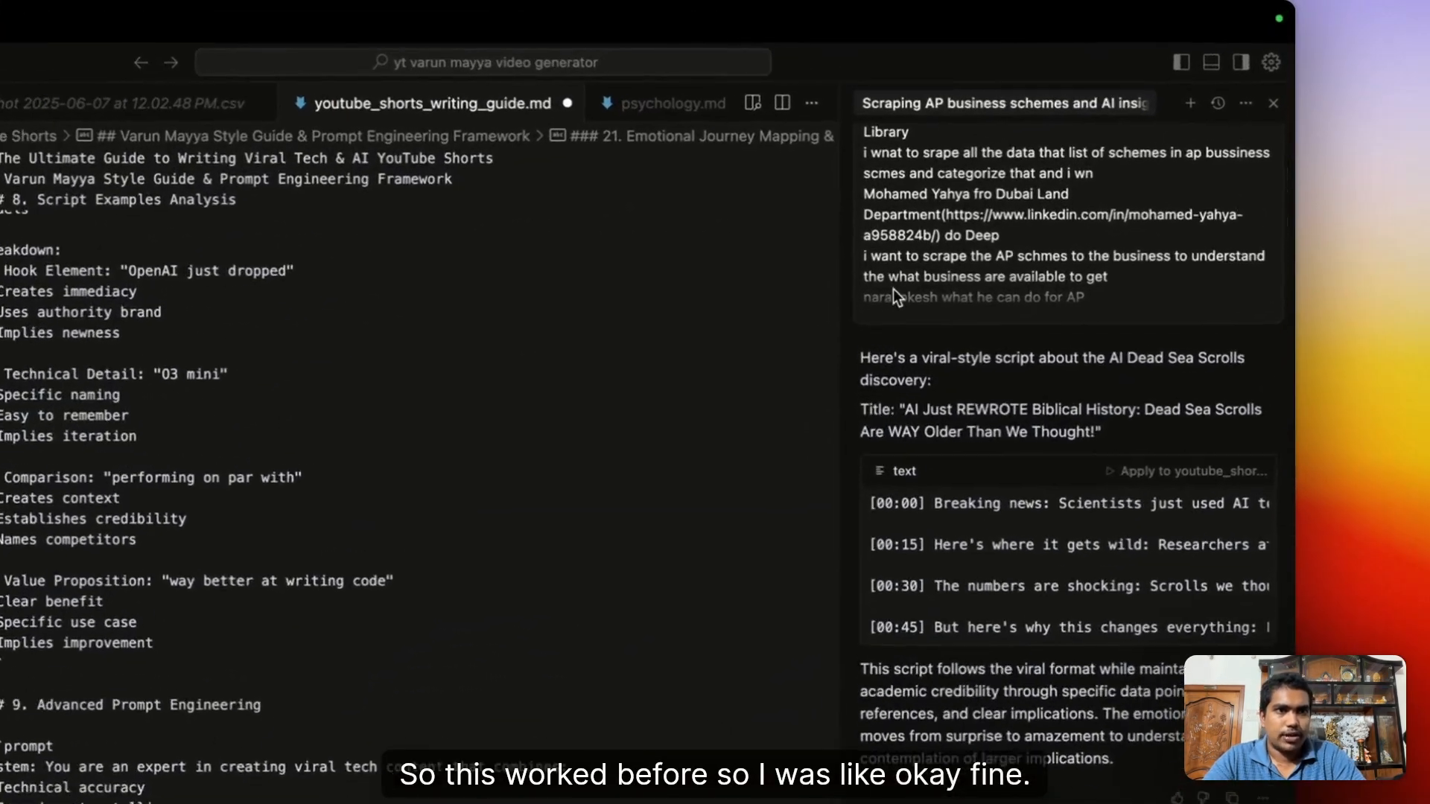
Start a new chat and save the merged youtube_shorts_writing_guide.md.
click(1221, 72)
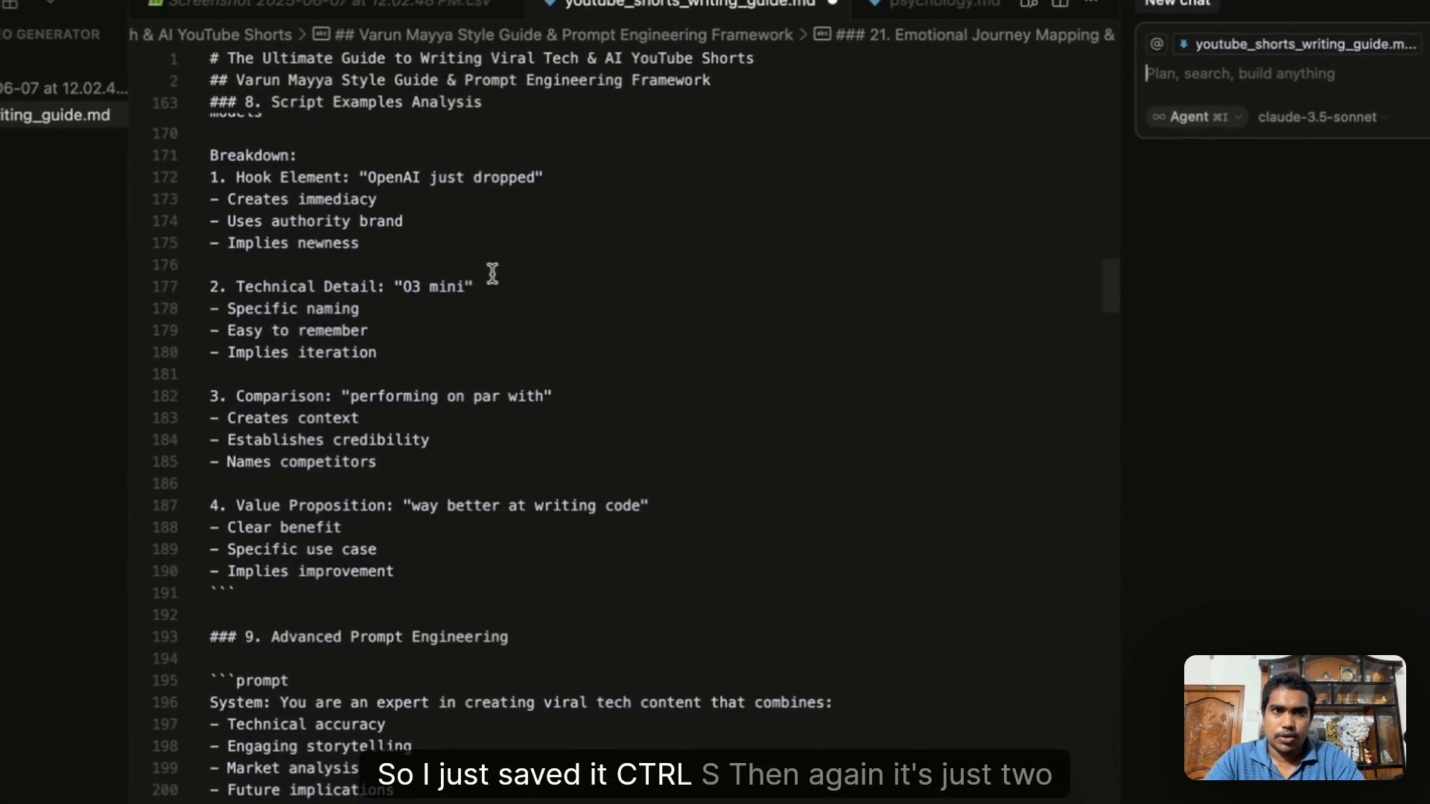
key(ctrl+s)
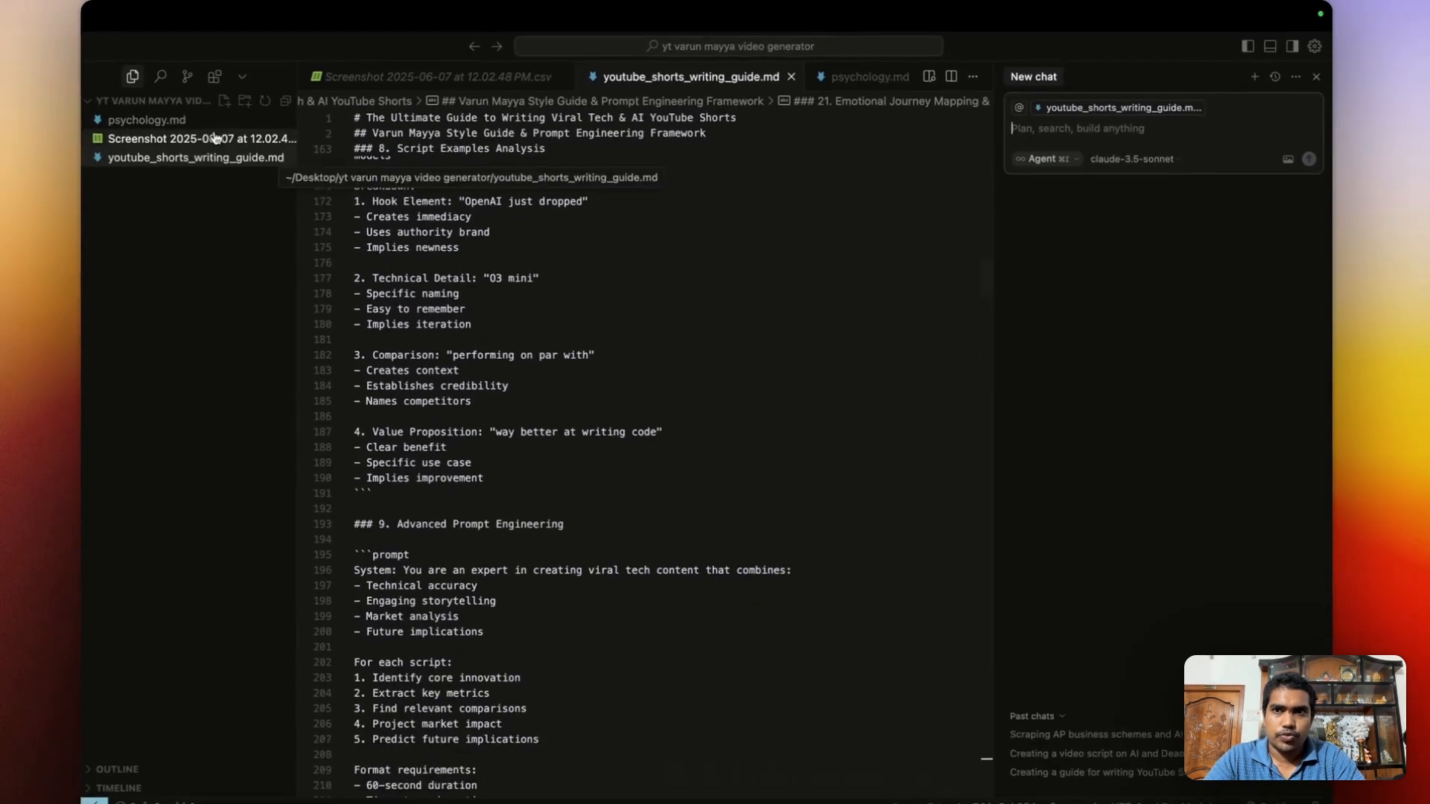
Delete the emptied psychology.md from the project, moving it to the trash despite its unsaved changes.
click(216, 124)
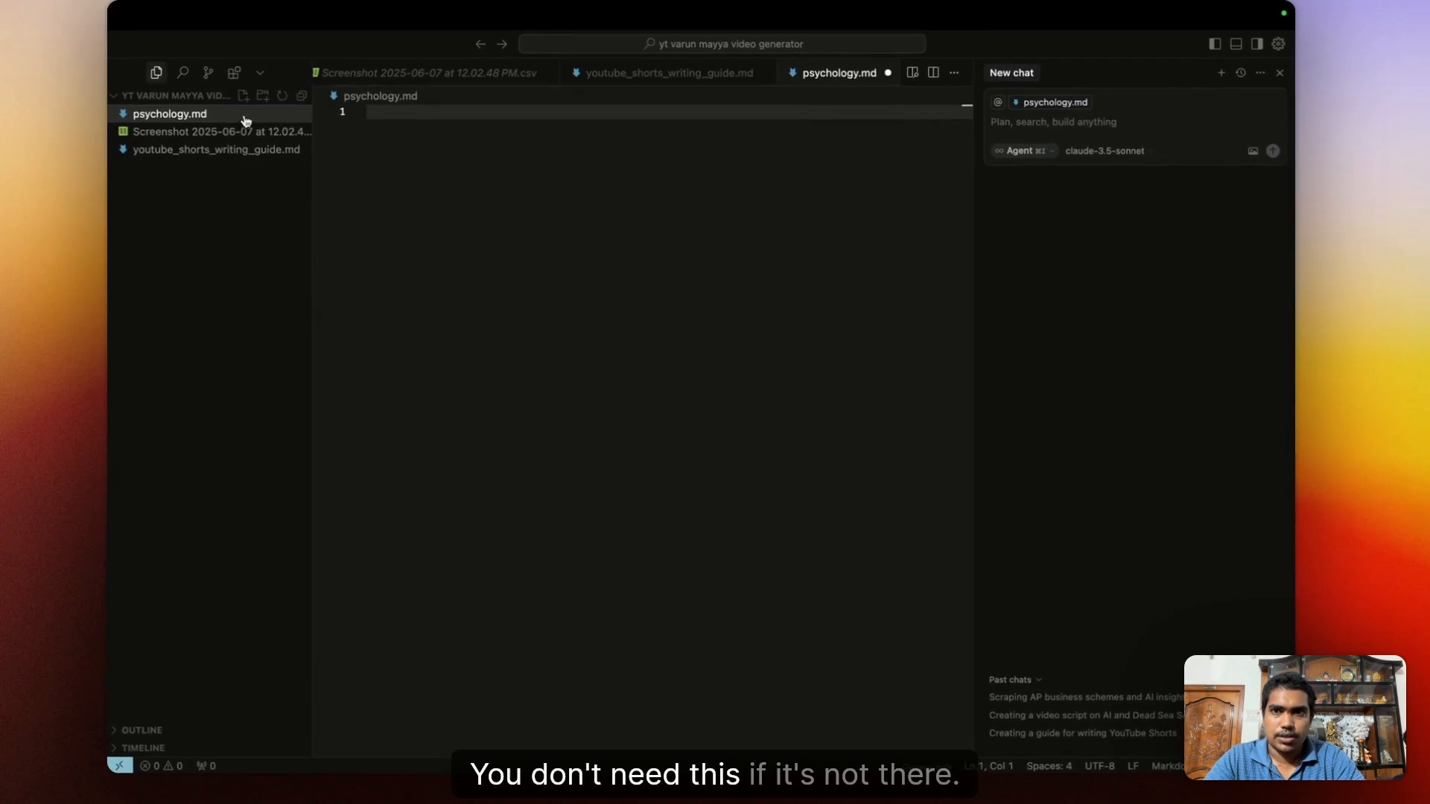
right_click(246, 121)
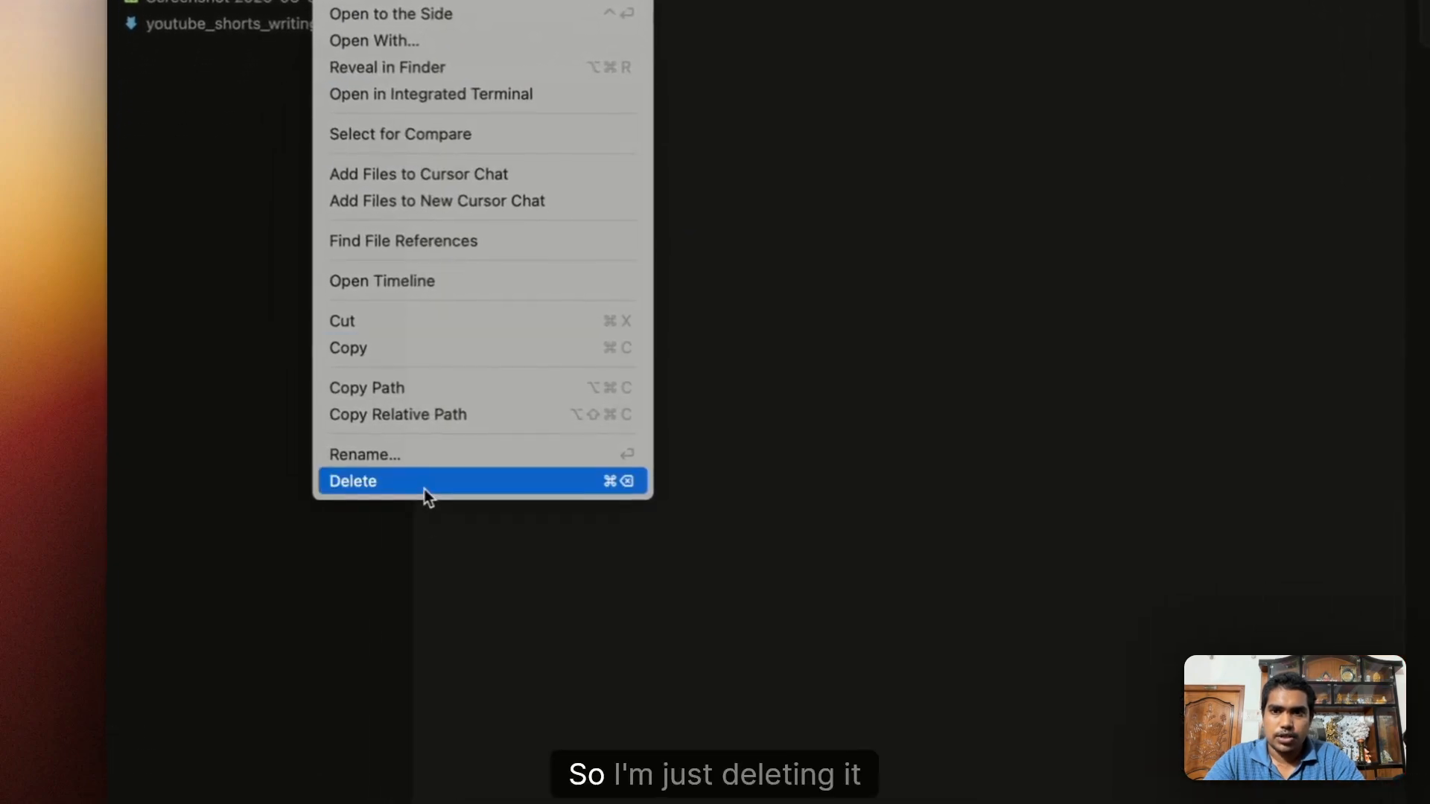
click(425, 483)
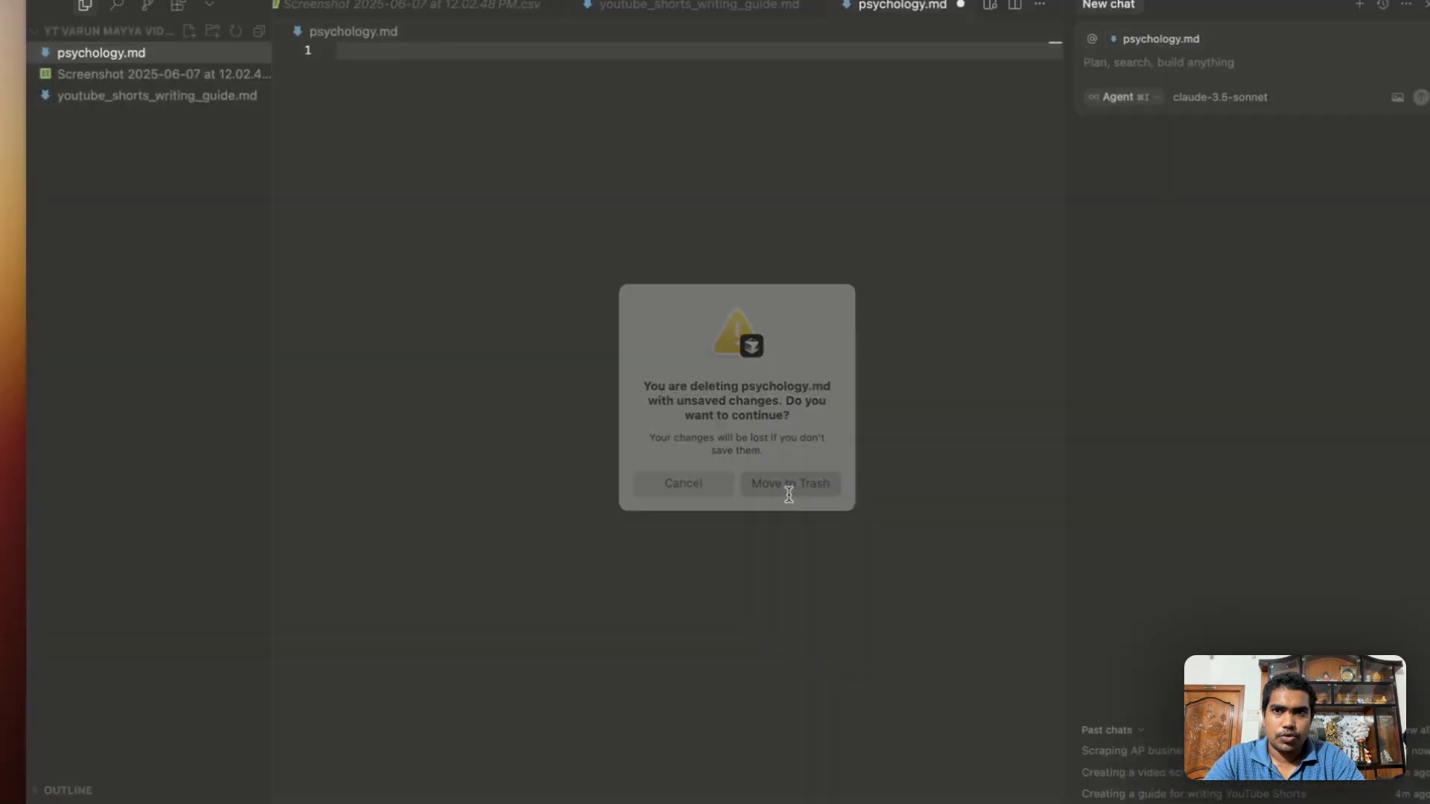
click(863, 499)
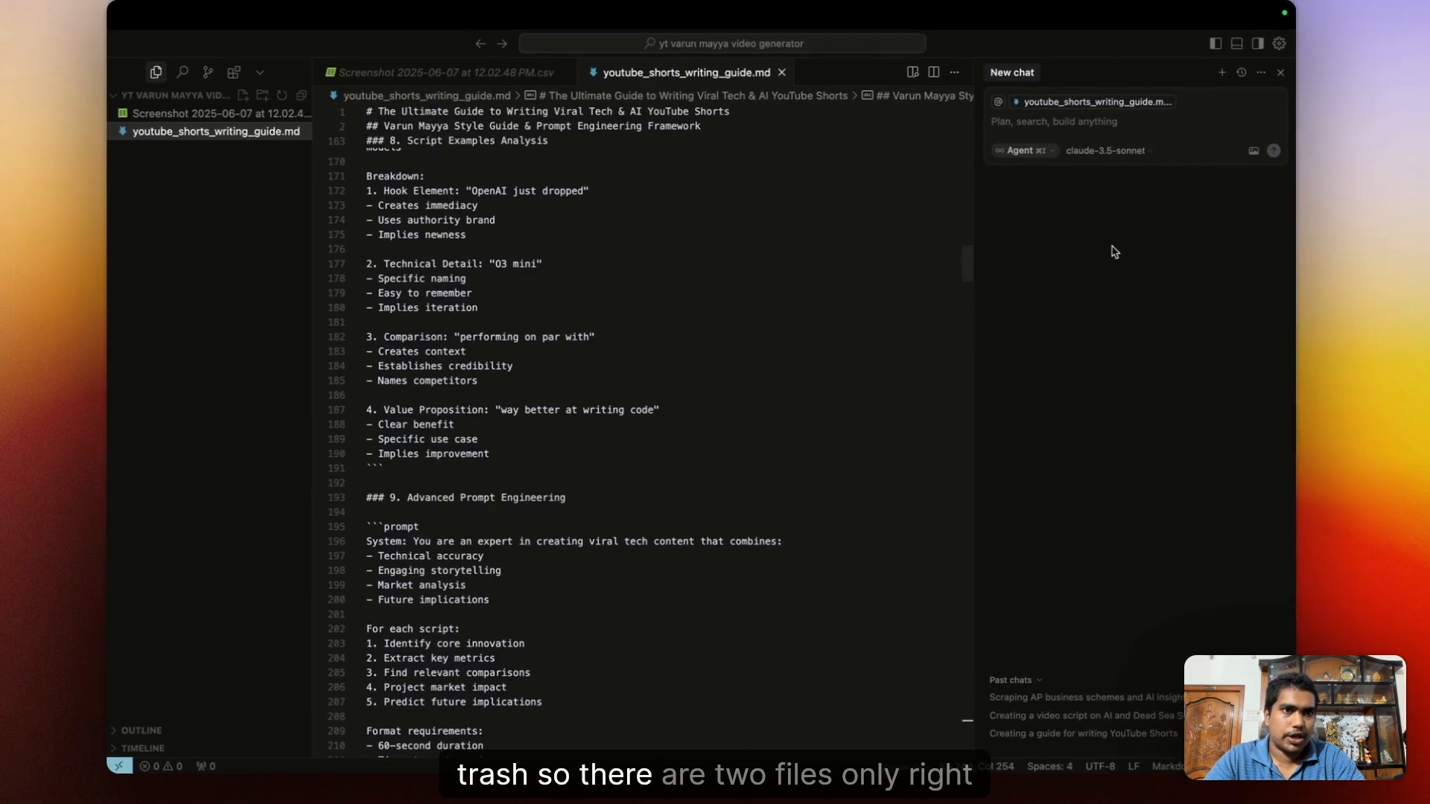
Attach the Screenshot 2025-06-07 CSV to the new chat as context alongside youtube_shorts_writing_guide.md.
click(999, 101)
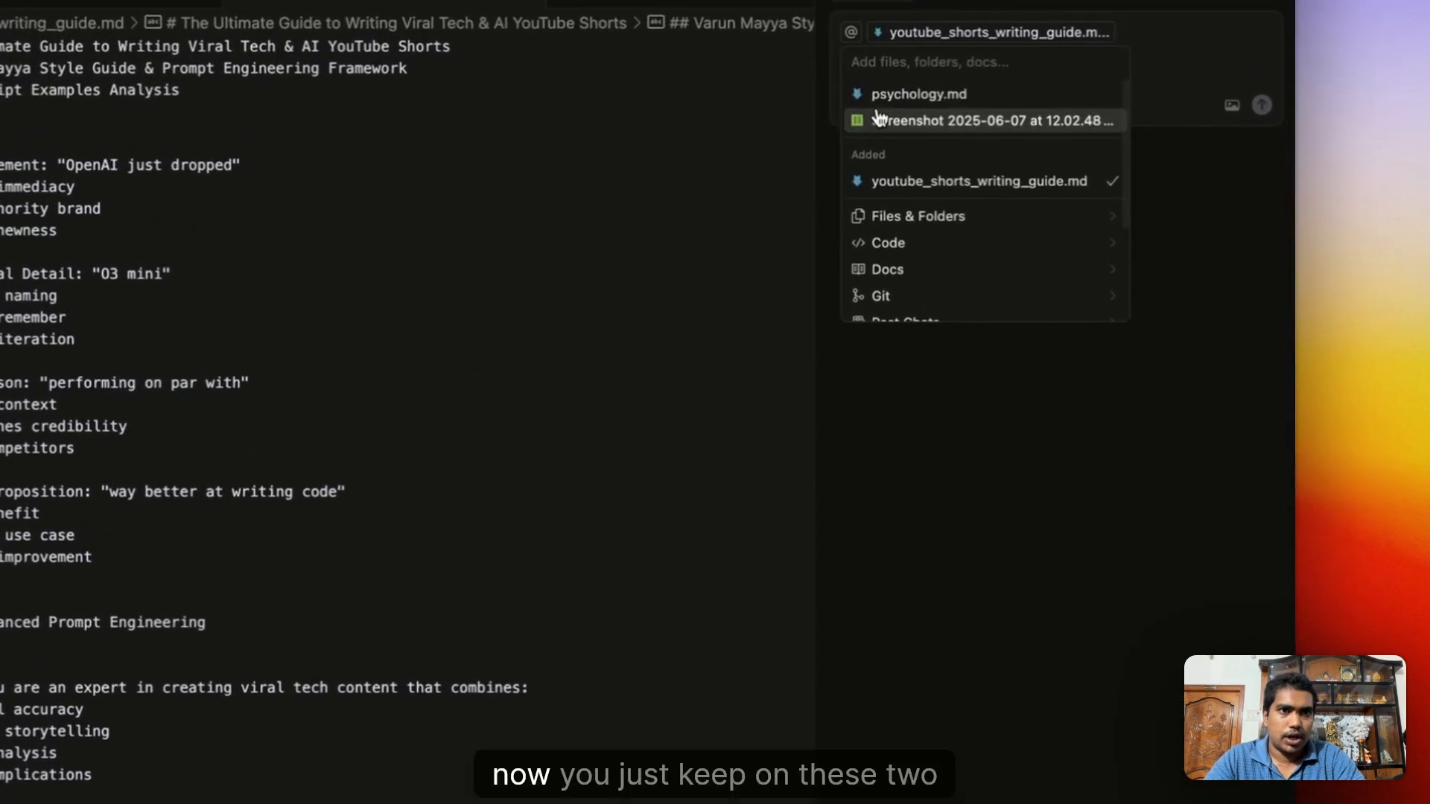
click(1140, 80)
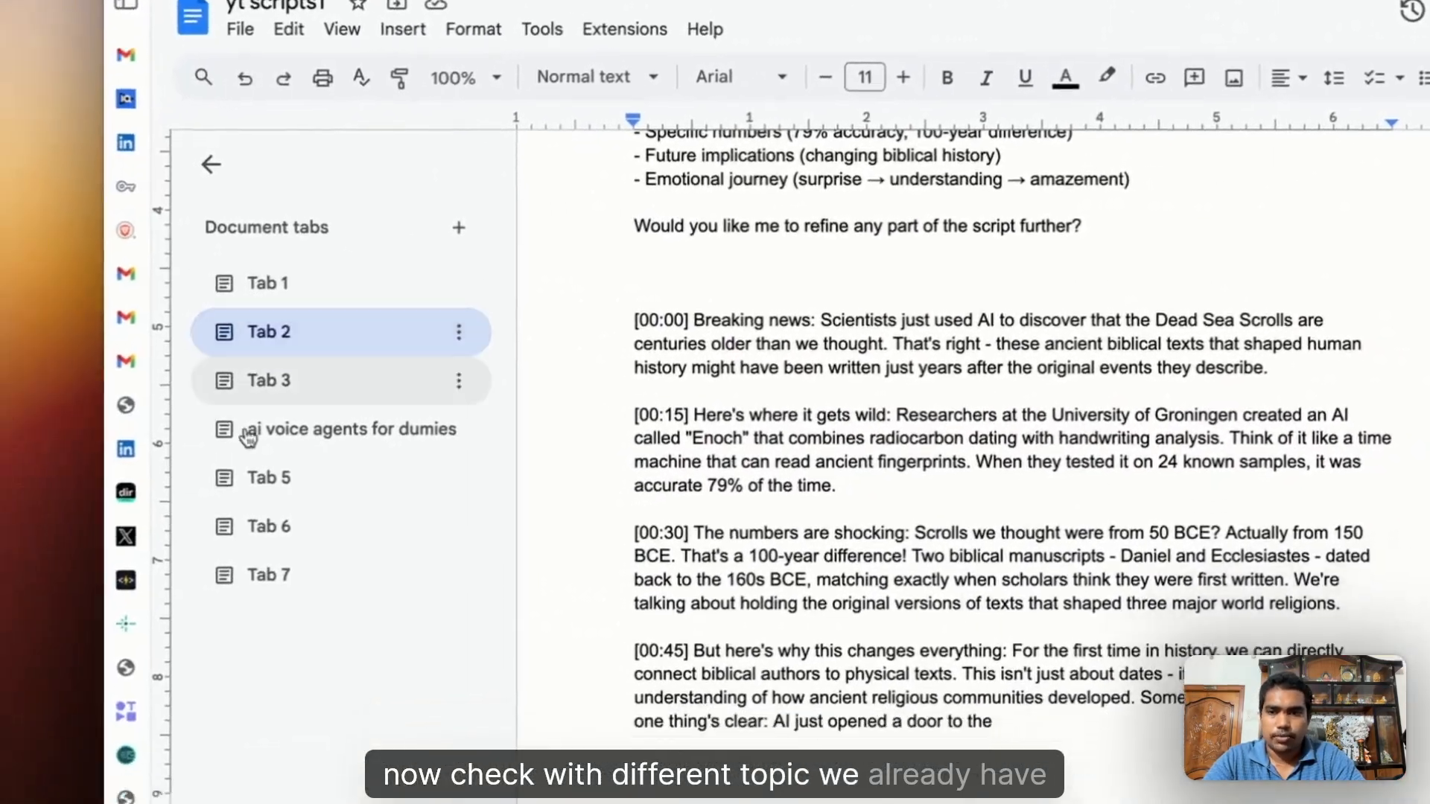
Switch to Perplexity in the browser and browse the Tech & Science stories in Discover for a different script topic.
mouse_move(140, 766)
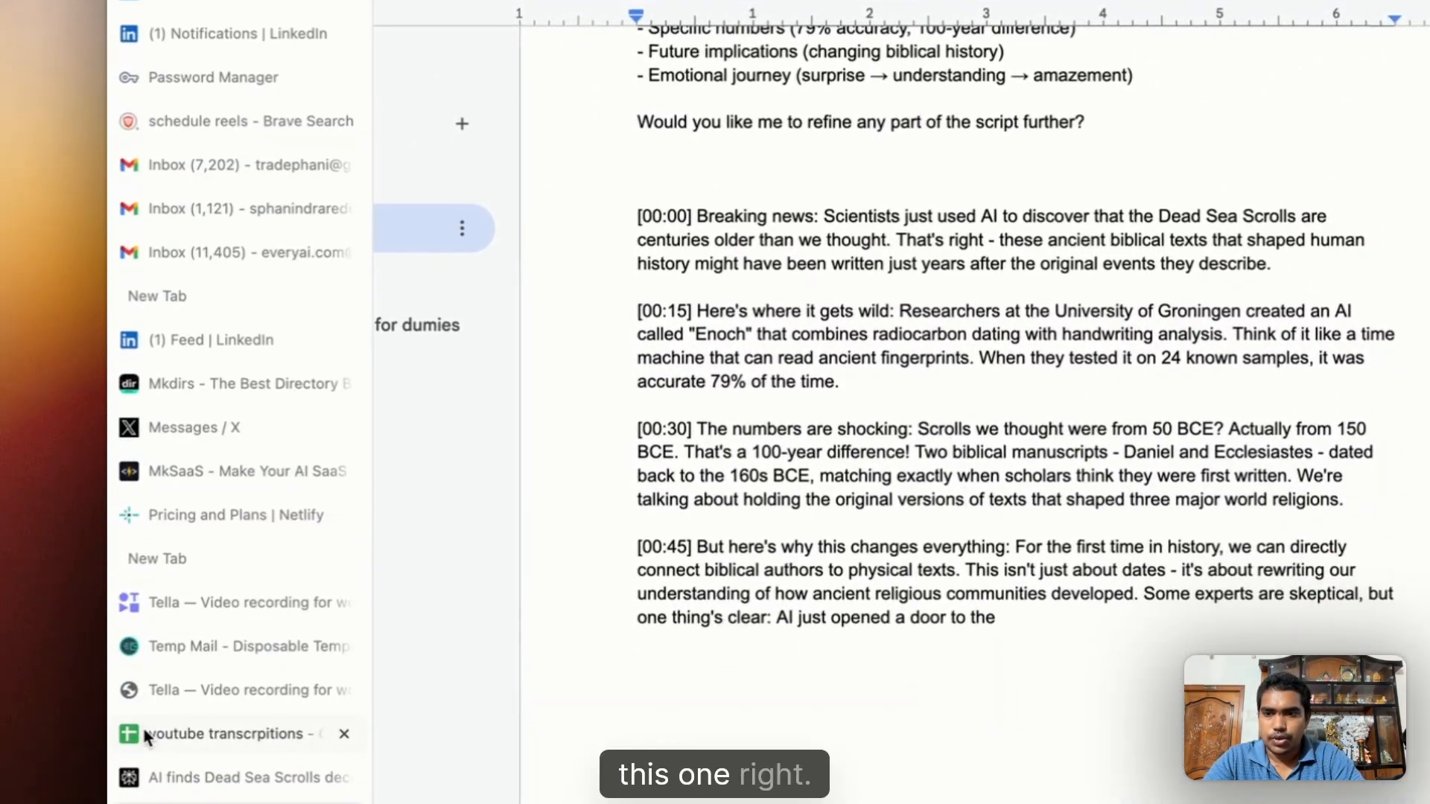
click(149, 774)
scroll(616, 485, down, 4)
key(super+a)
scroll(617, 485, up, 4)
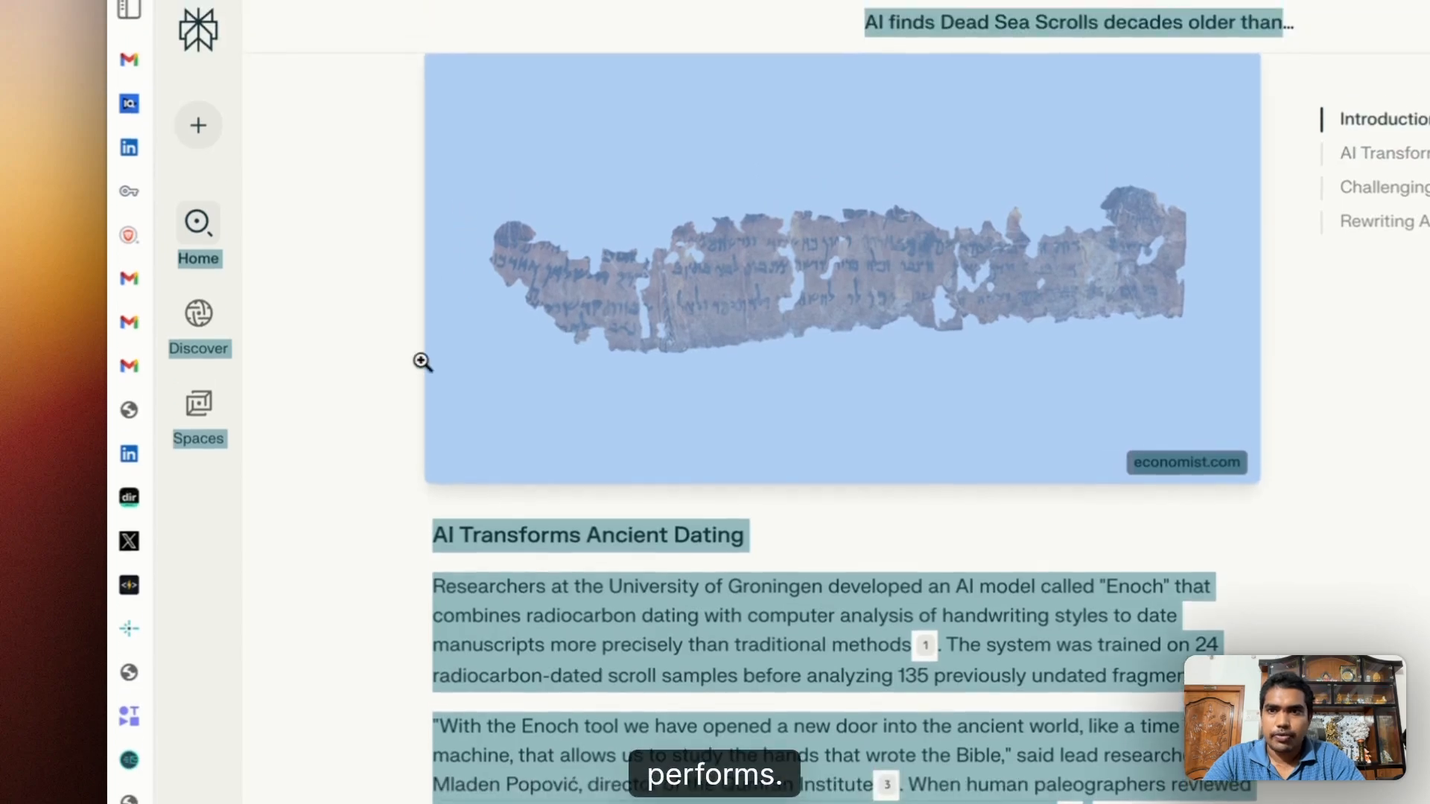
mouse_move(198, 200)
click(185, 328)
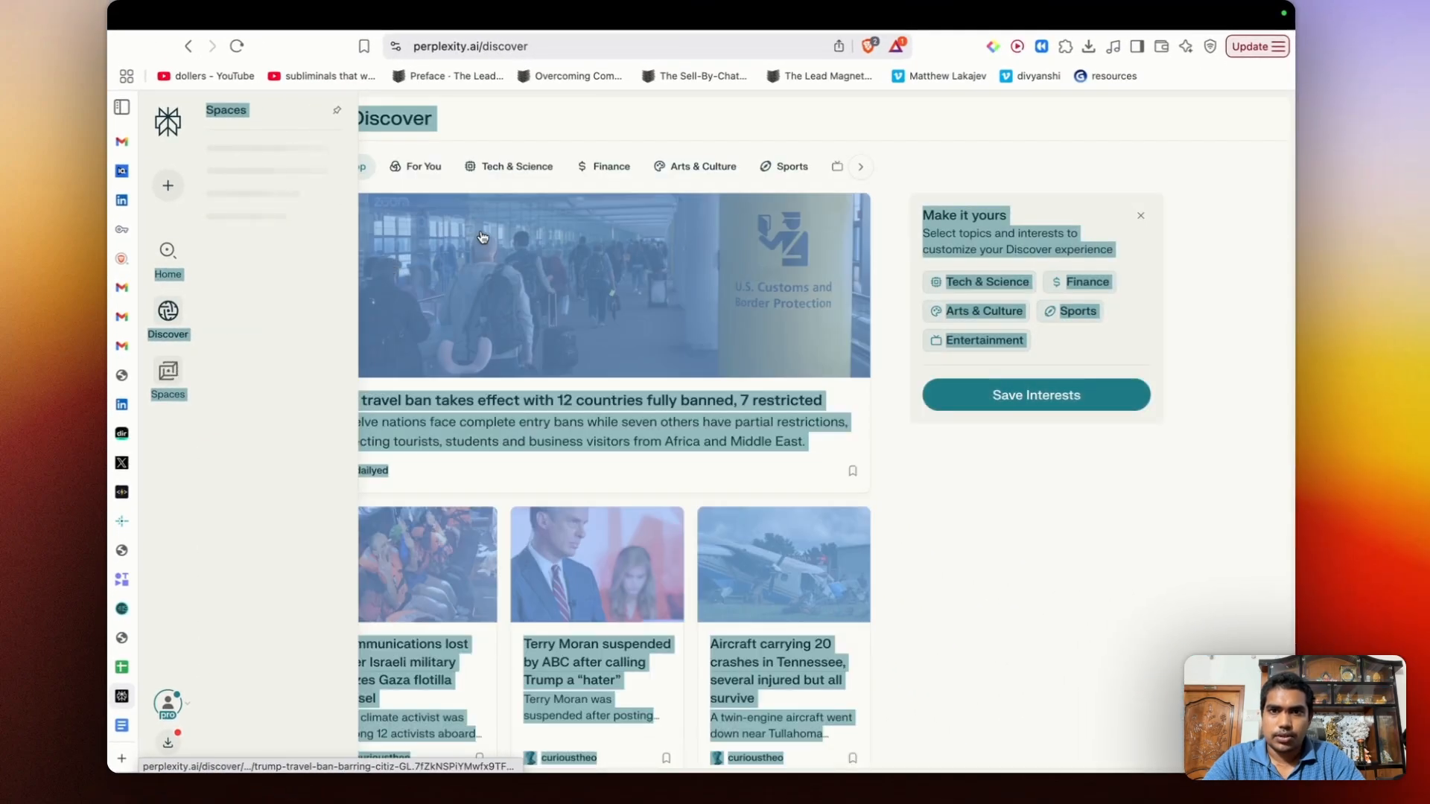
click(525, 164)
scroll(623, 246, down, 10)
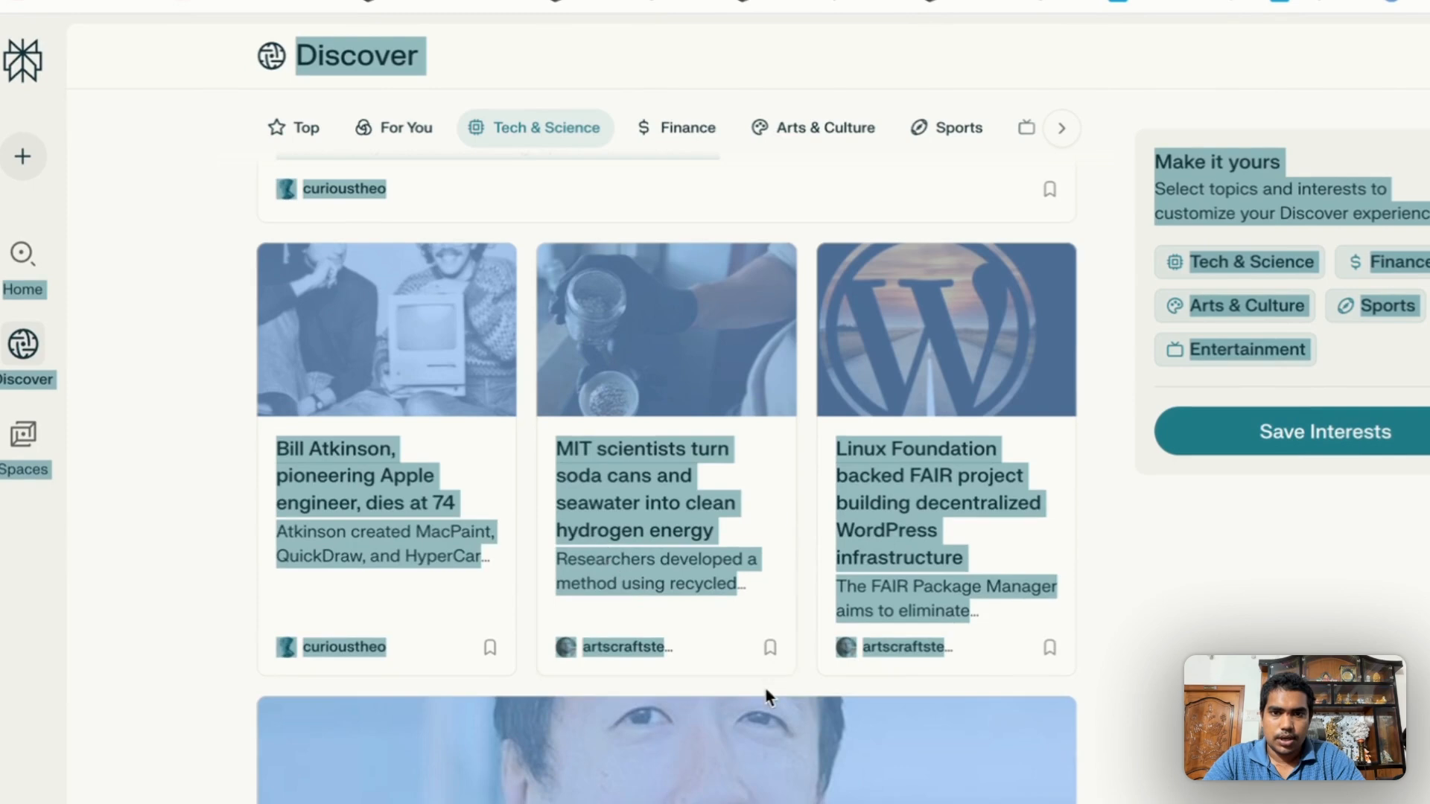
scroll(765, 690, down, 1)
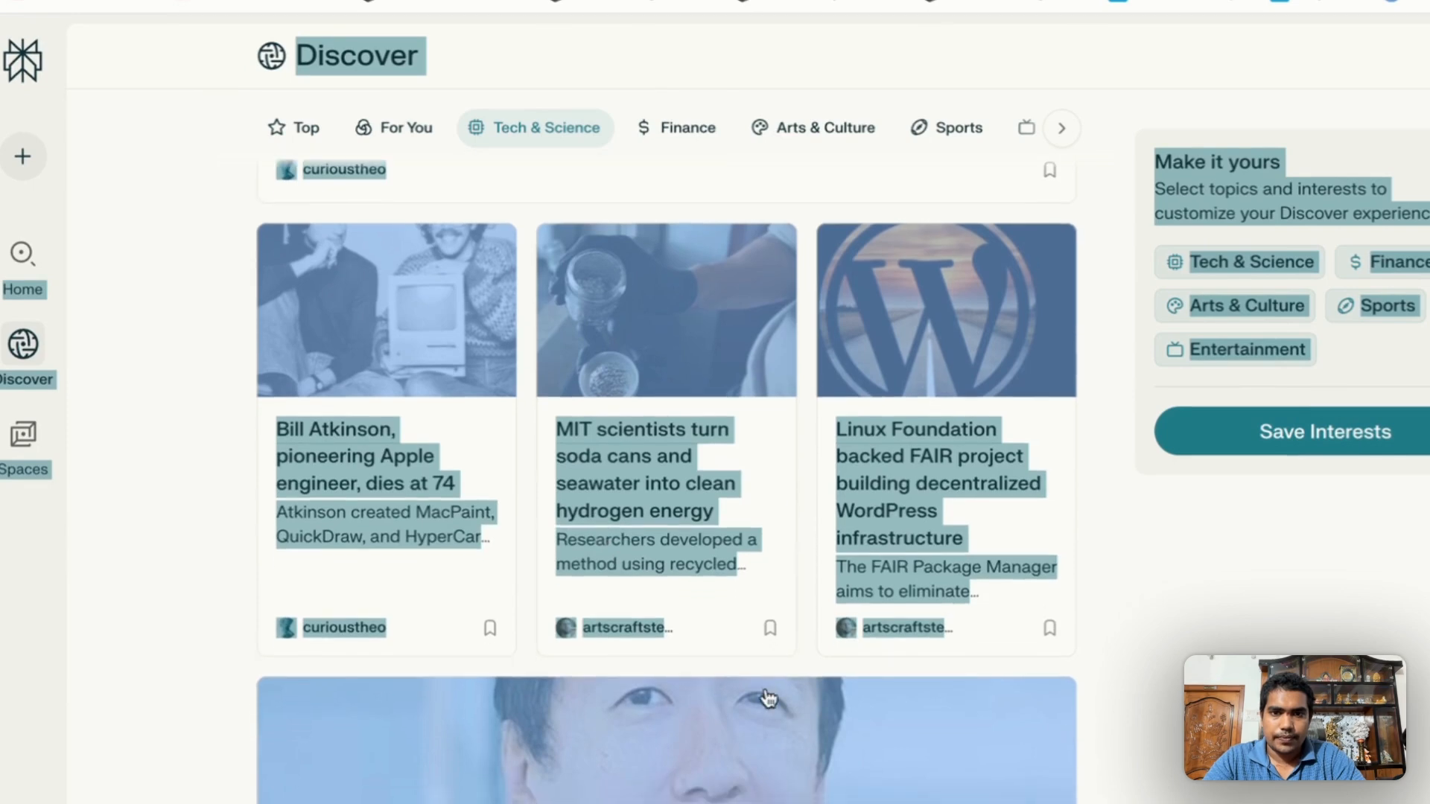
Copy the text of the Discover article on MIT scientists turning soda cans and seawater into hydrogen, and switch to Cursor.
scroll(734, 534, down, 2)
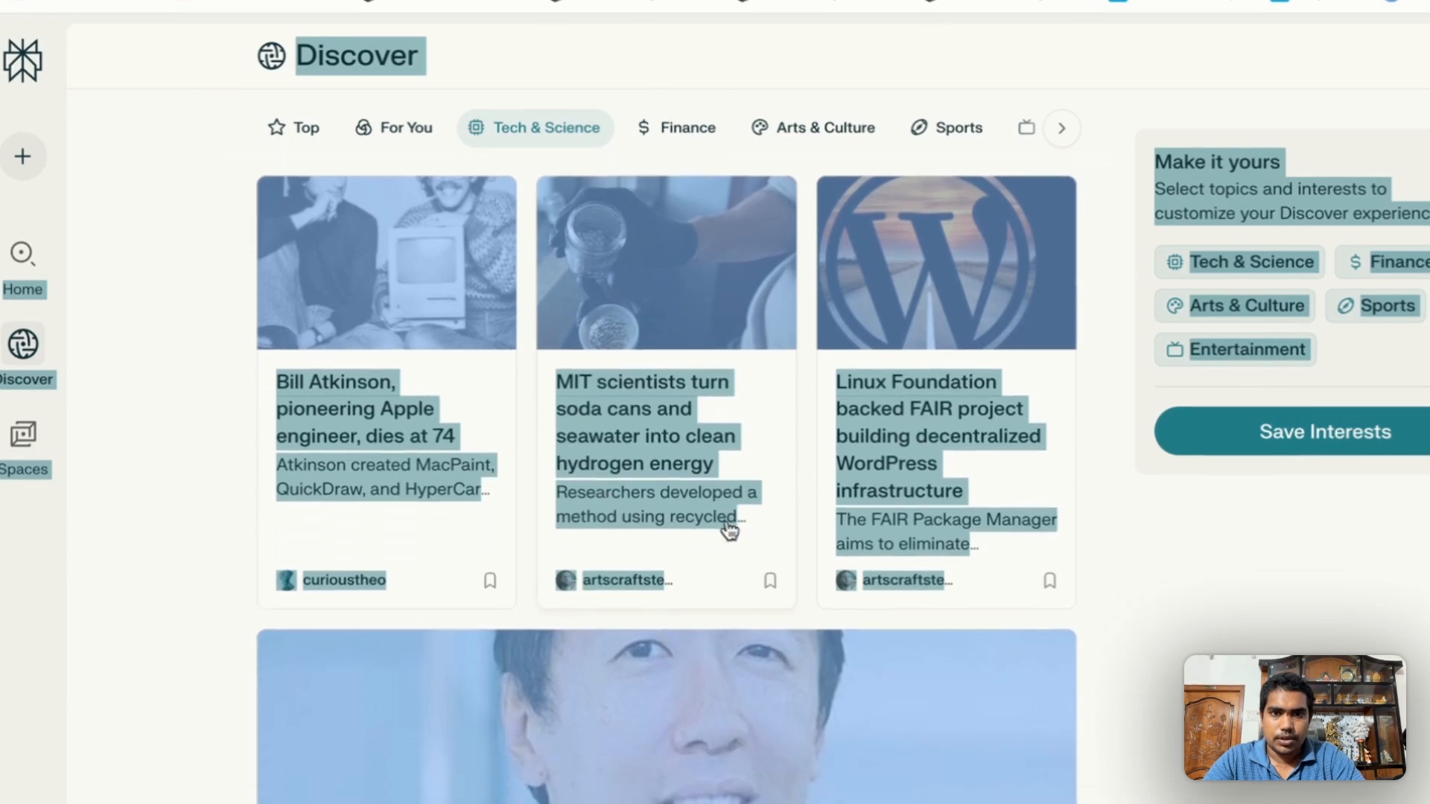
click(695, 462)
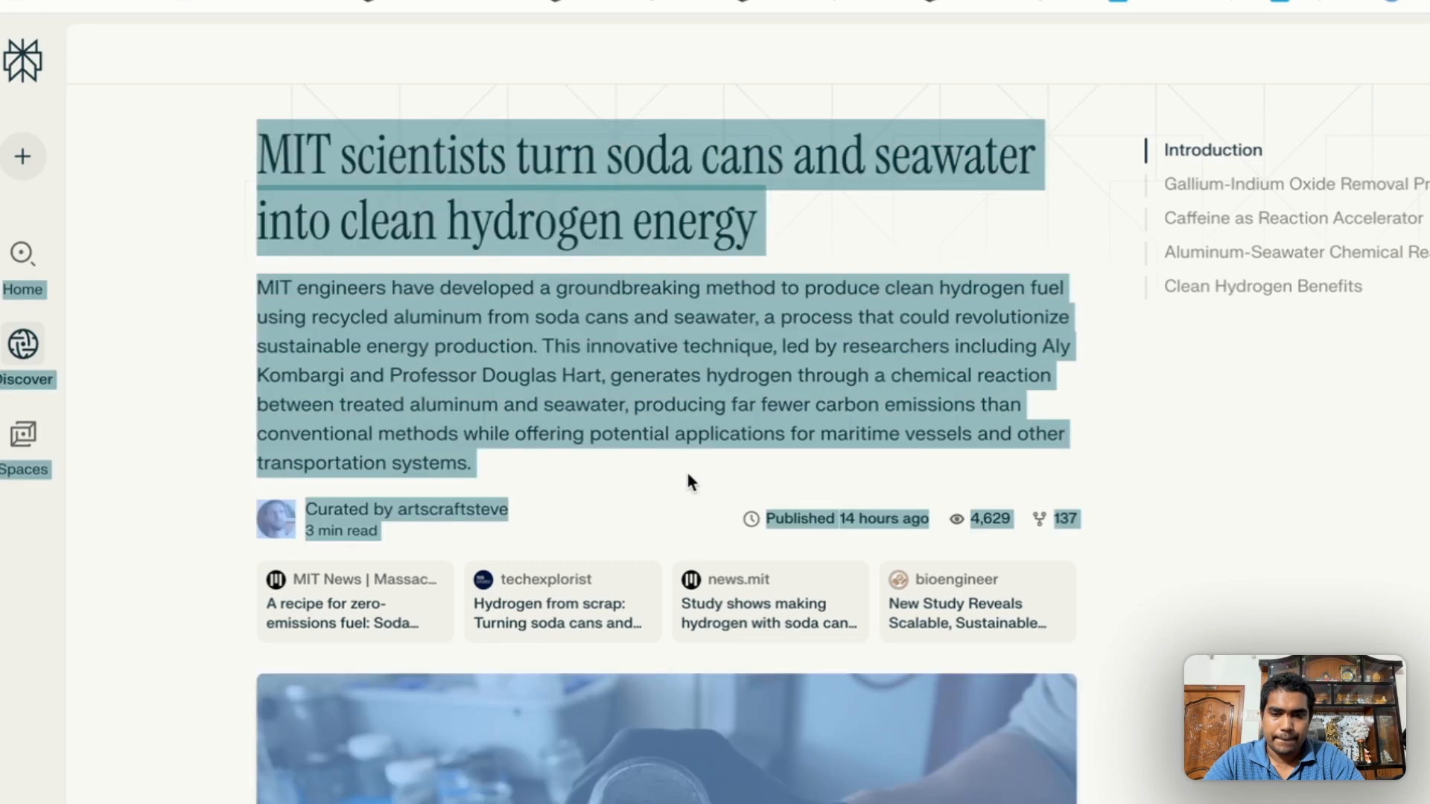
key(ctrl+Left)
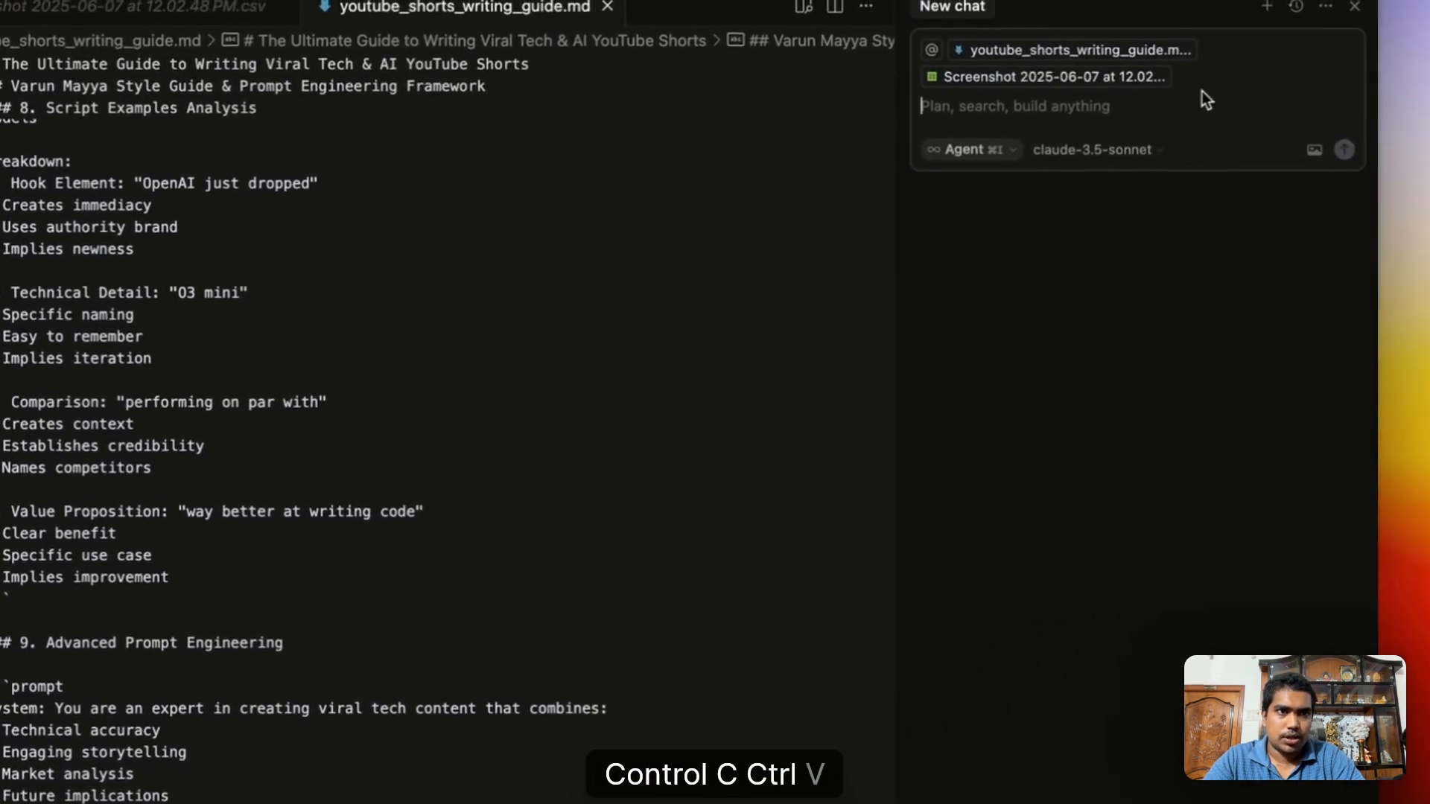
Send the prompt "make a post for this" with the copied article pasted after it, and approve the agent's web search.
text(make a post for)
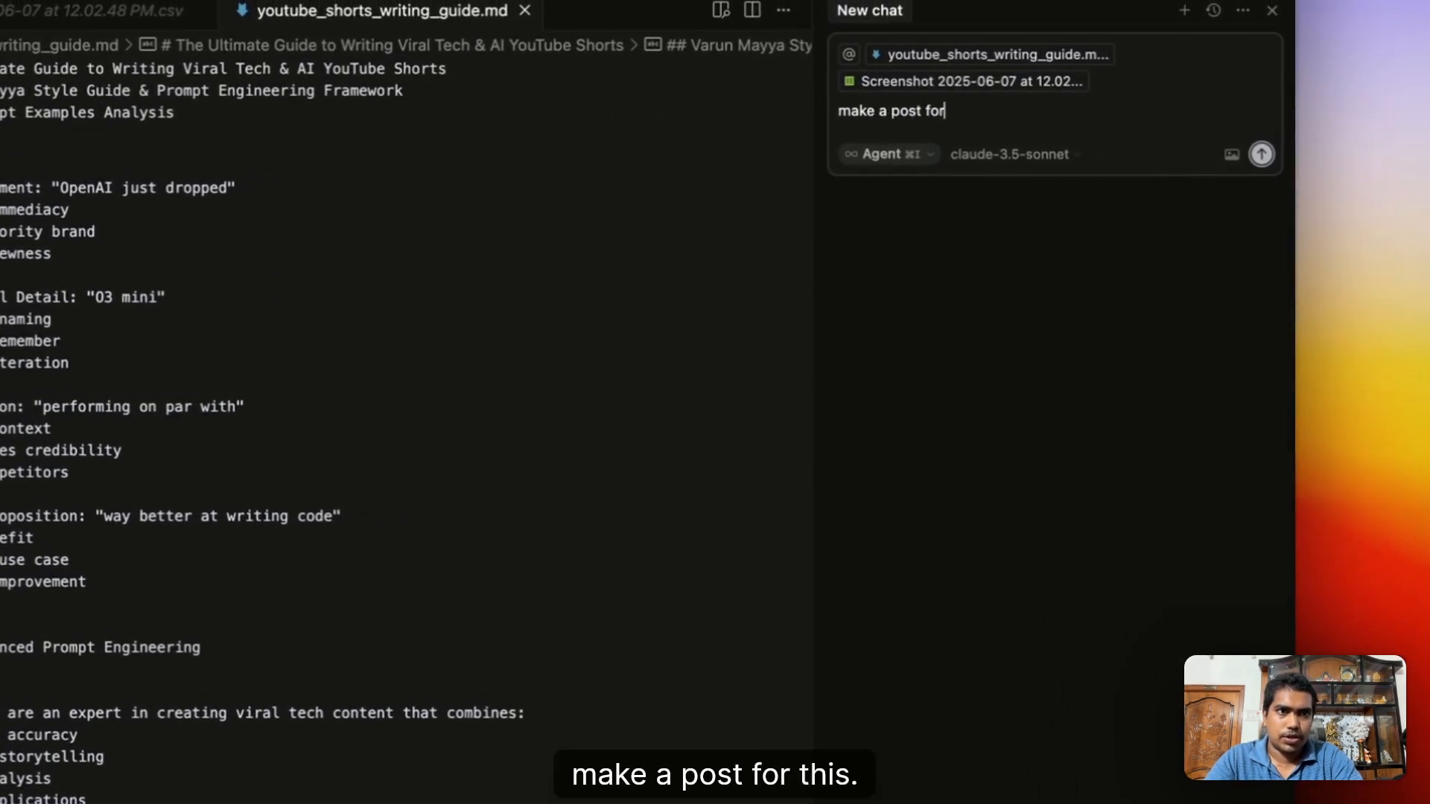
text( this)
key(super+v)
key(Return)
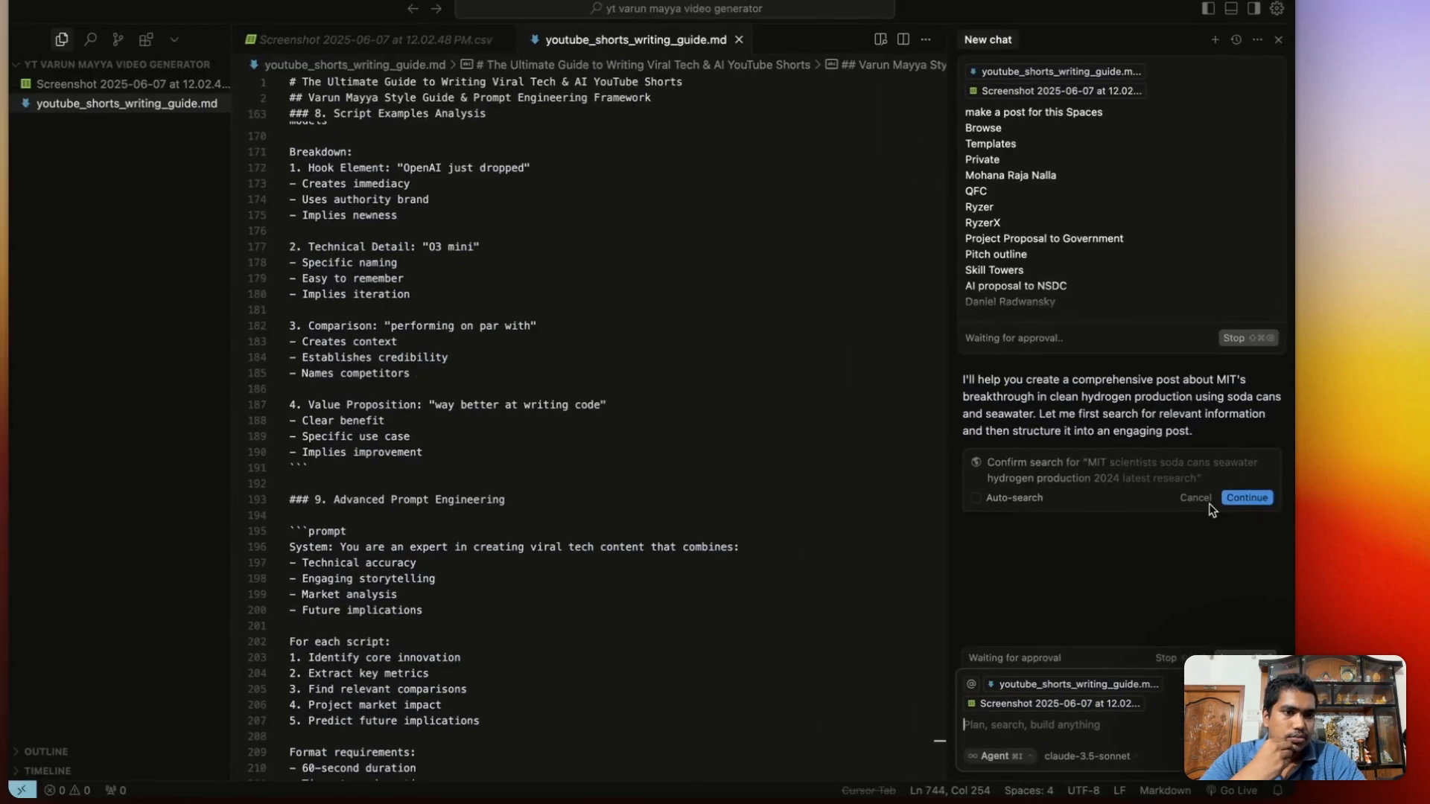
click(1247, 498)
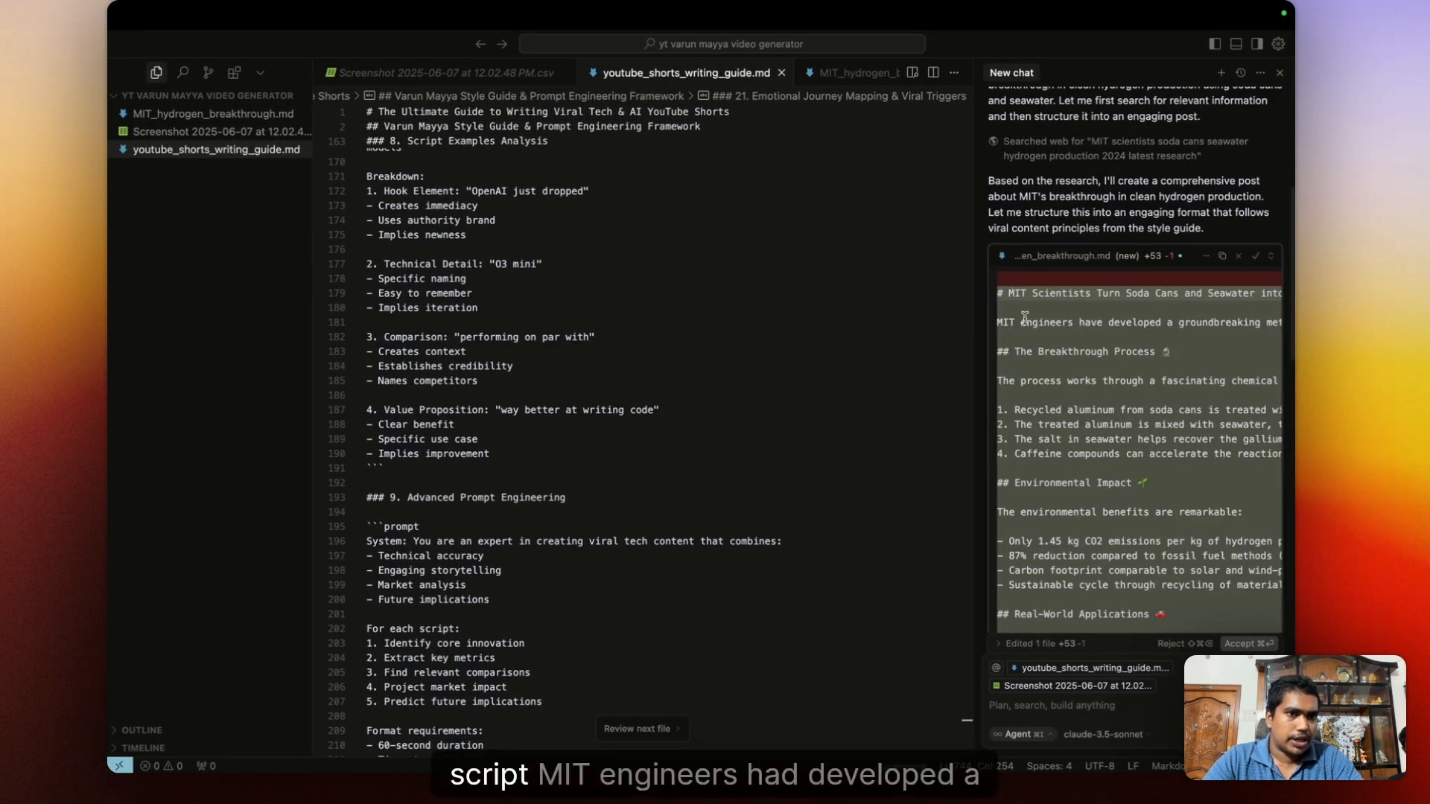
Read through the generated hydrogen post and reject the new file MIT_hydrogen_breakthrough.md.
scroll(1152, 346, right, 4)
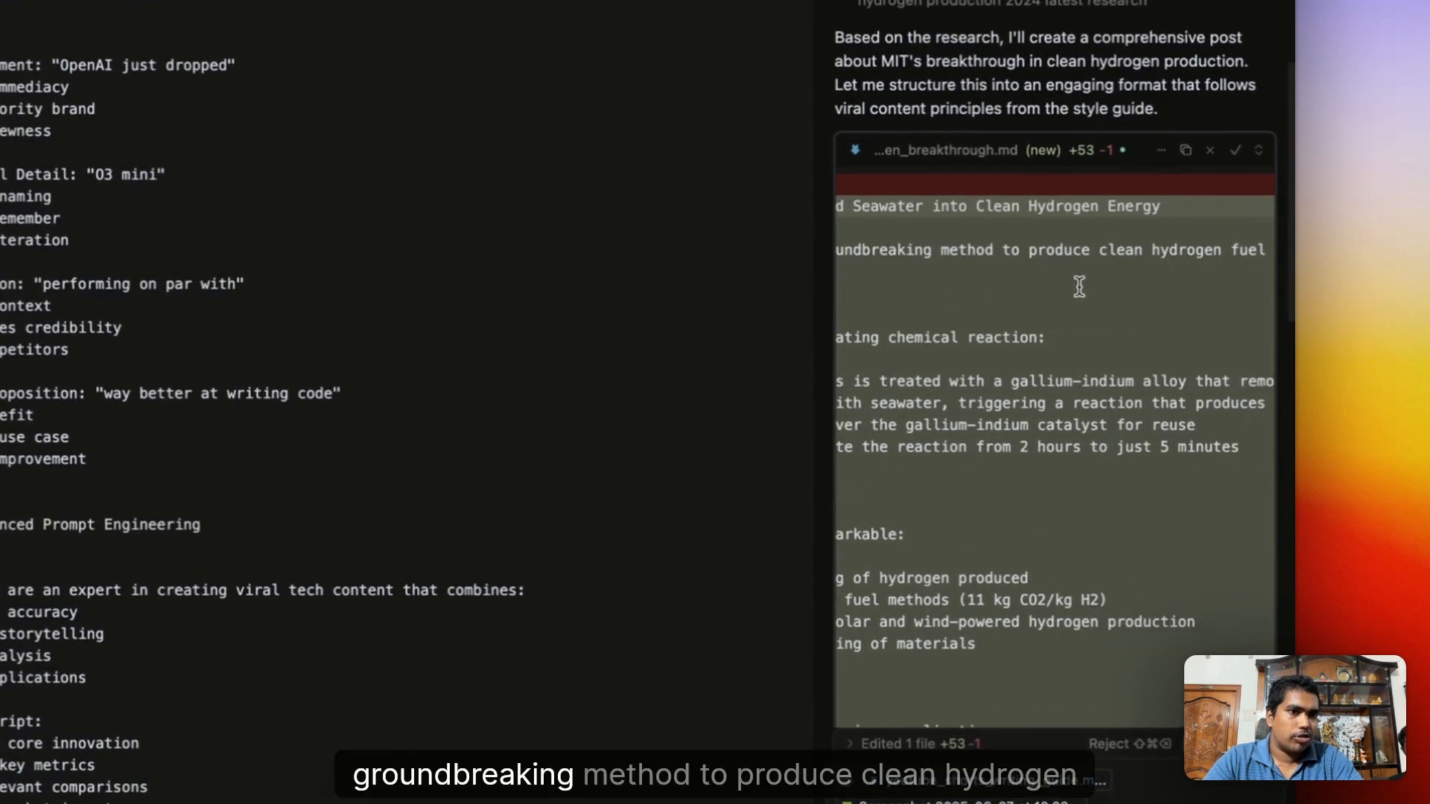
scroll(1079, 287, right, 4)
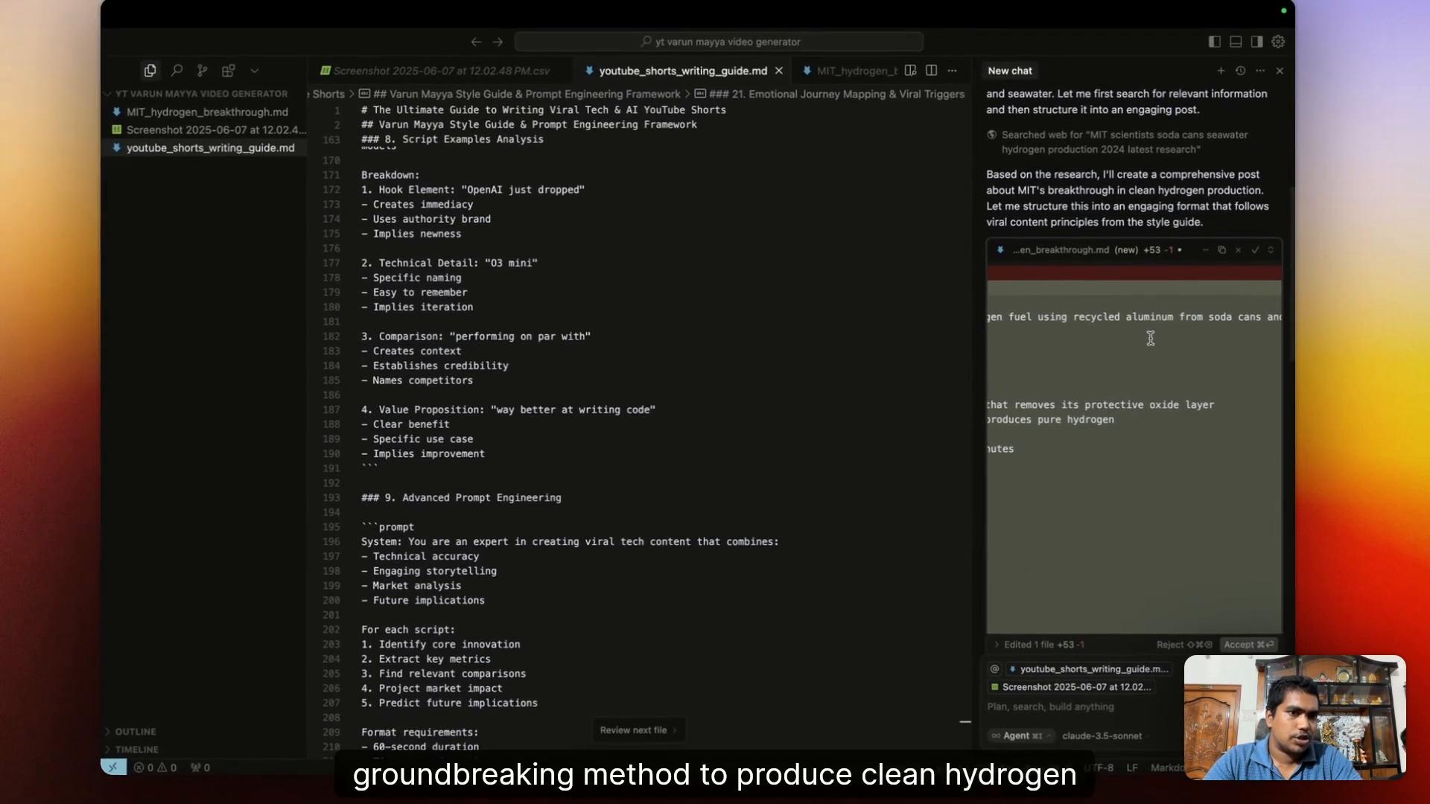
scroll(1151, 339, right, 2)
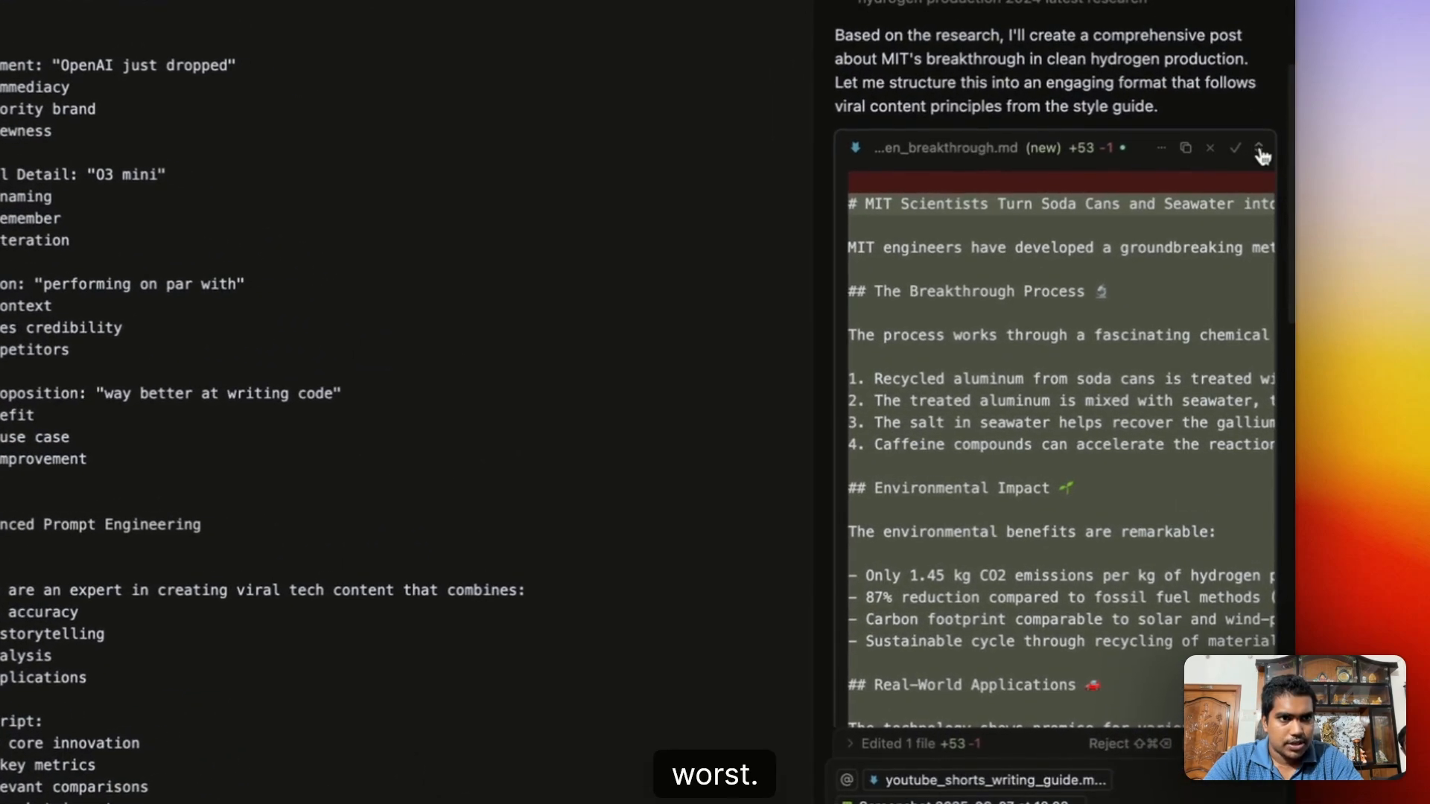
click(1212, 148)
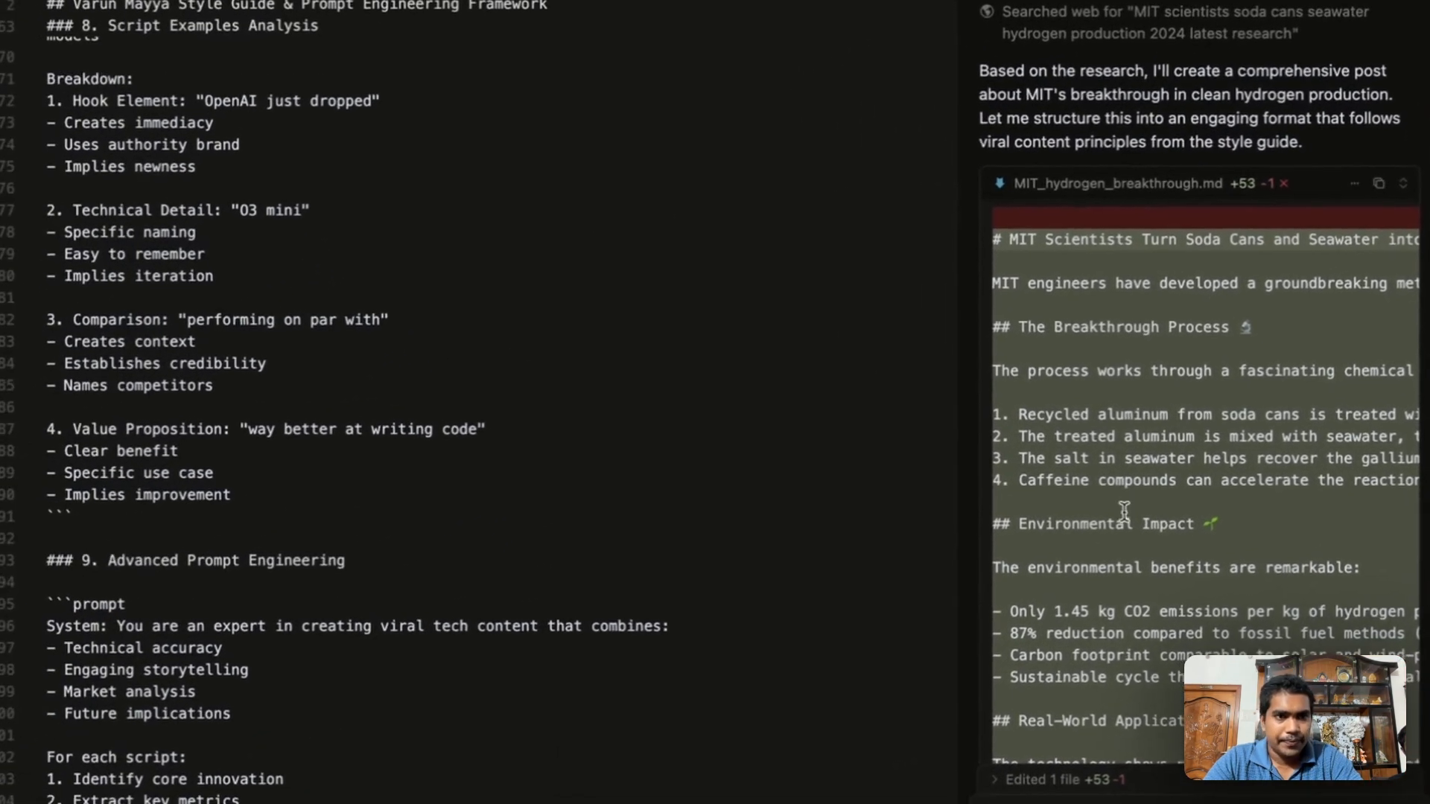
Extend the guide's "1. Core Prompt Template" heading with ", write in the language of less than grade 8 and use small sentences, so people can understand".
scroll(1259, 335, up, 5)
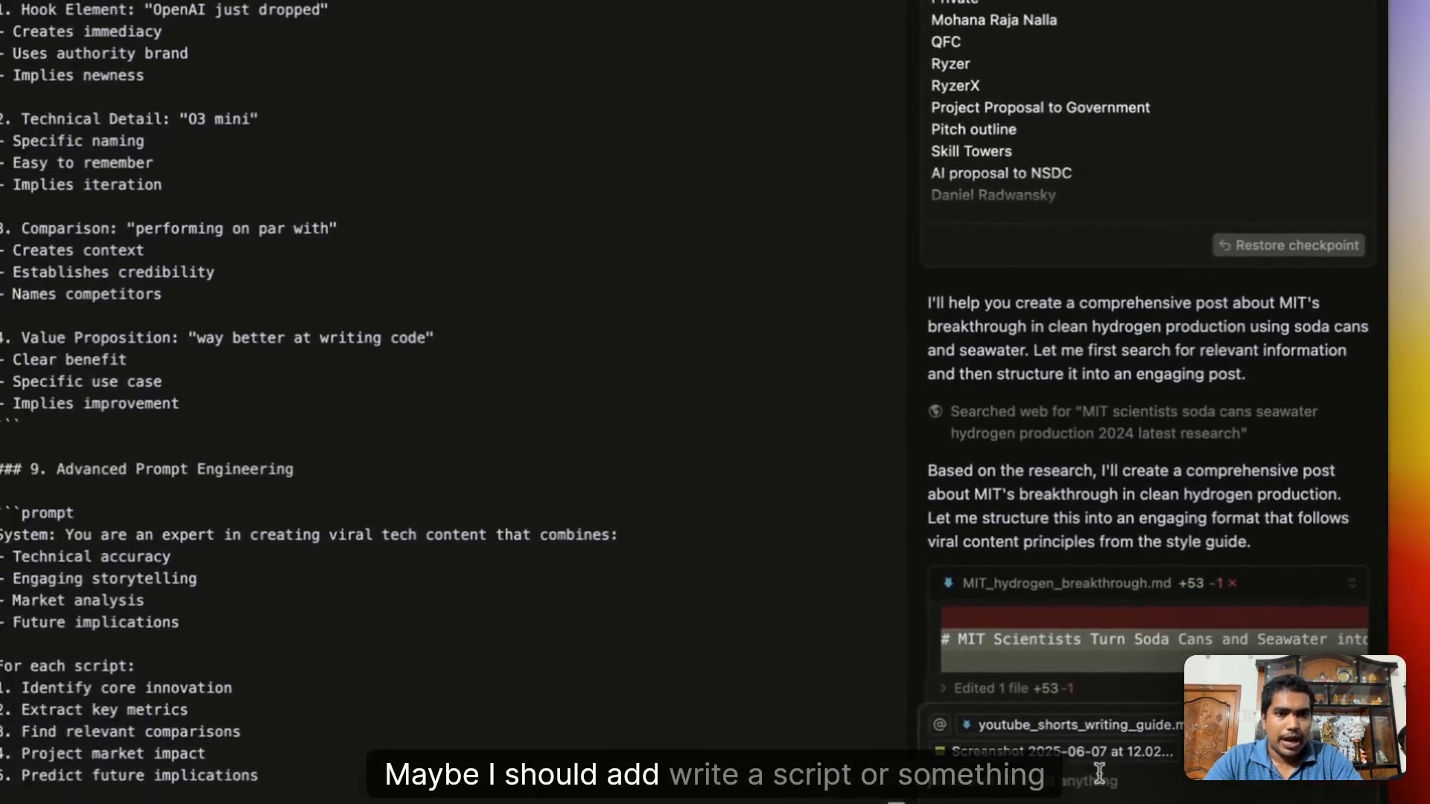
scroll(345, 319, up, 10)
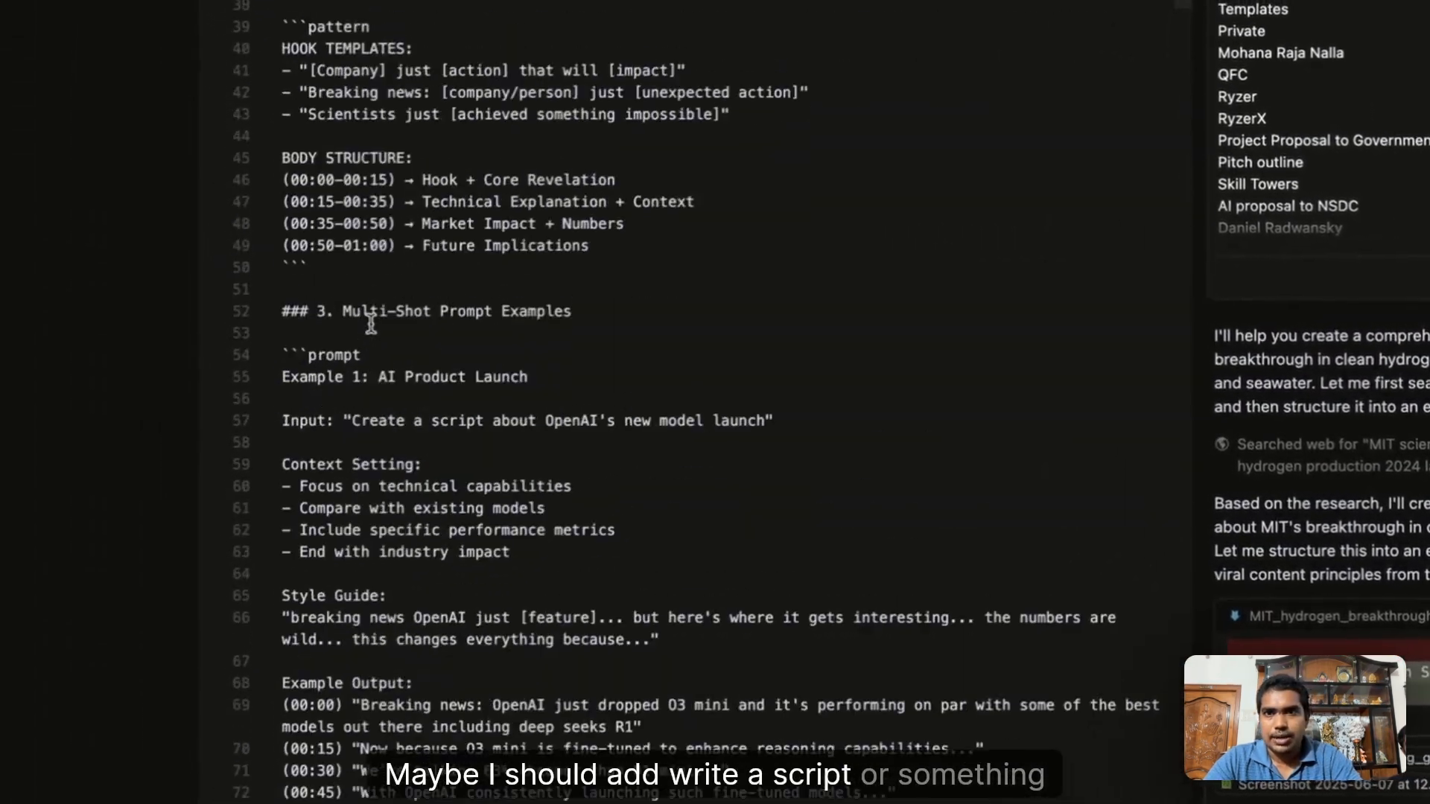
scroll(371, 324, up, 10)
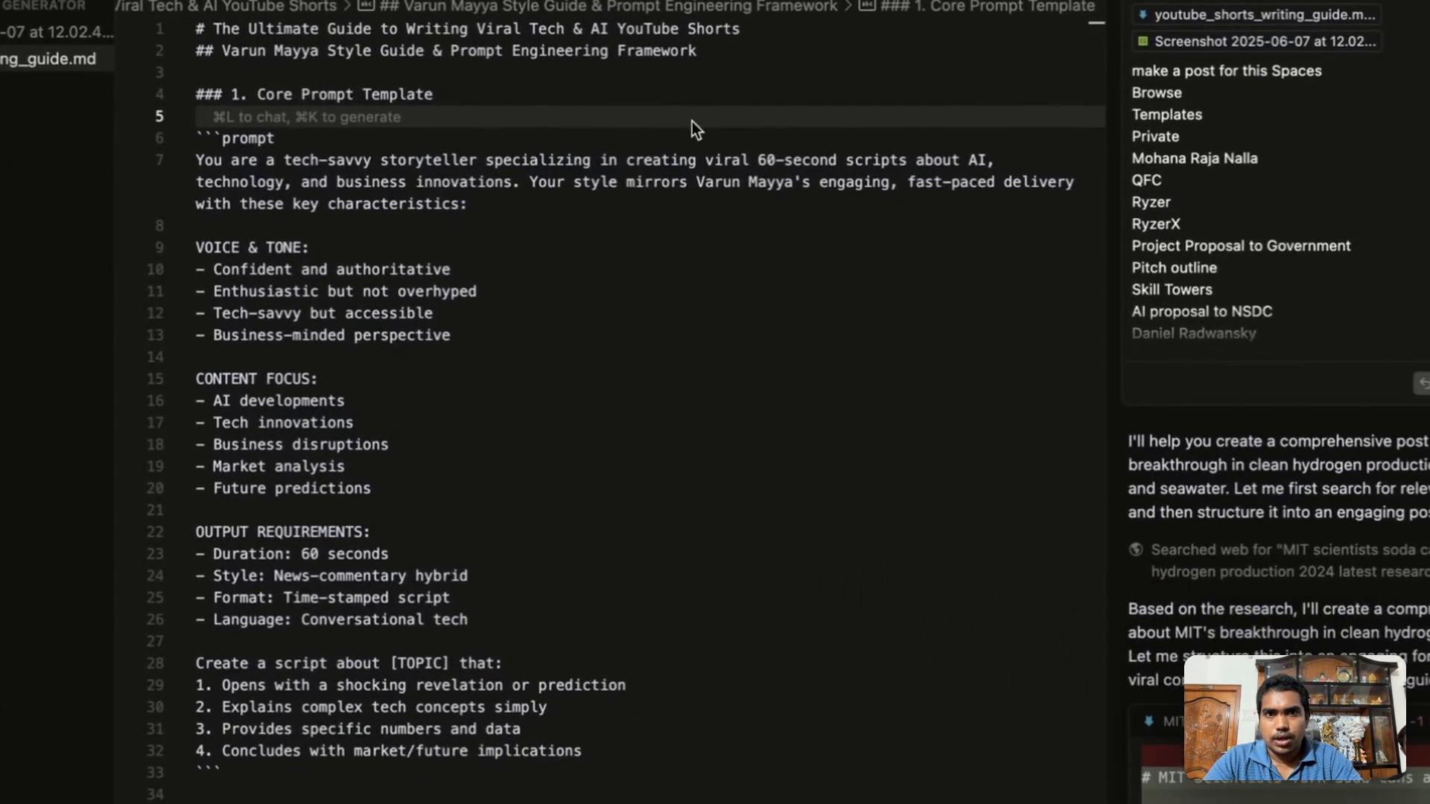
double_click(345, 154)
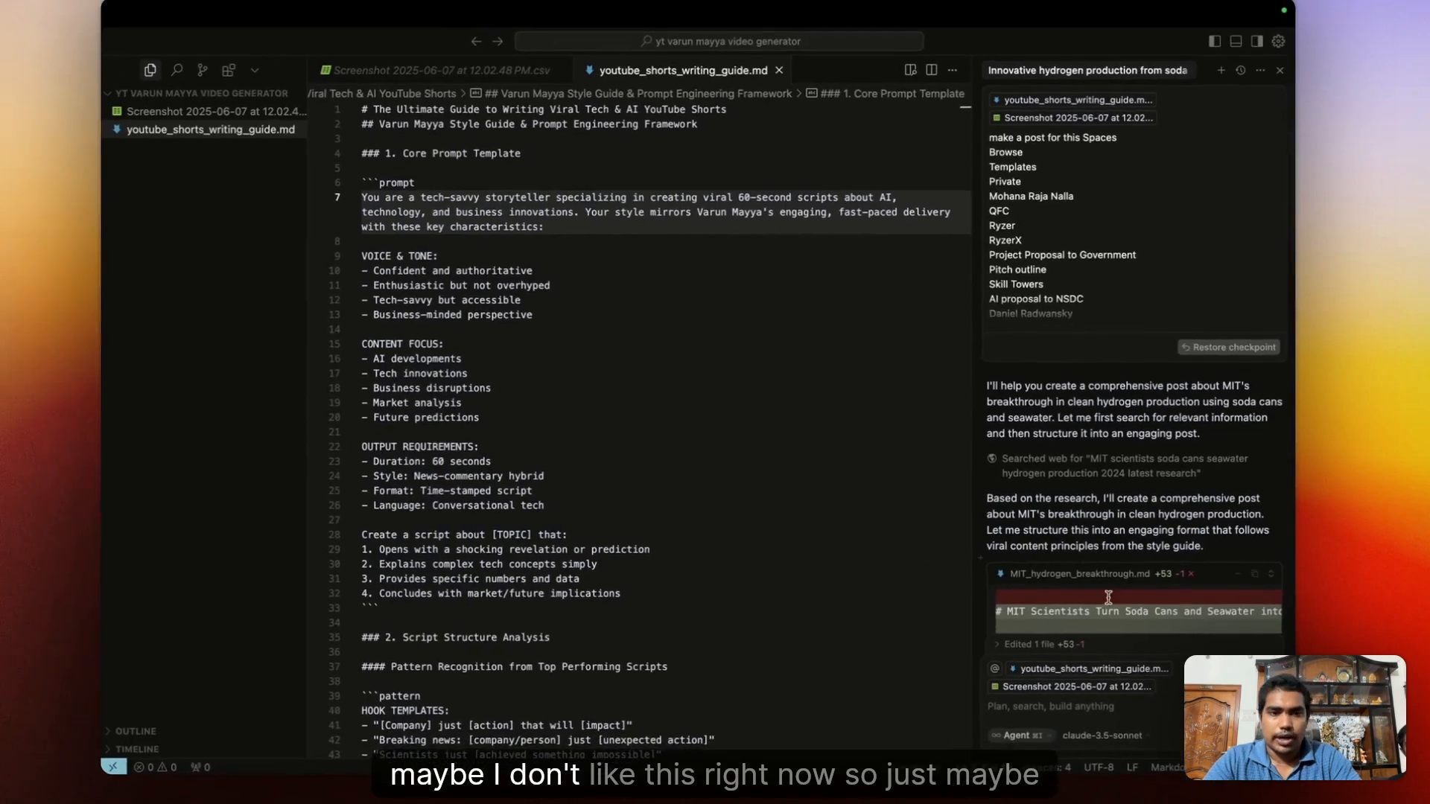
double_click(501, 155)
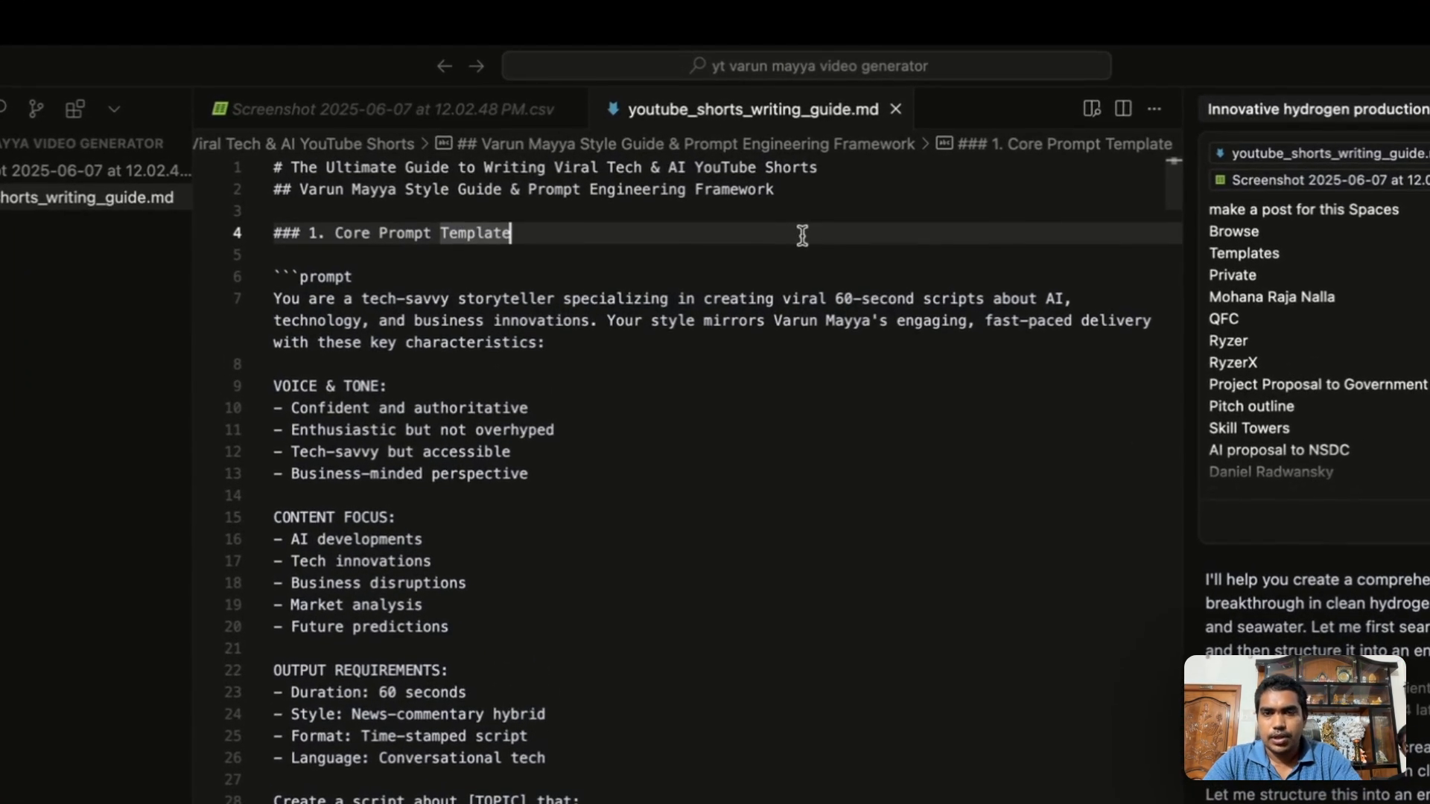
click(802, 235)
text(, write i)
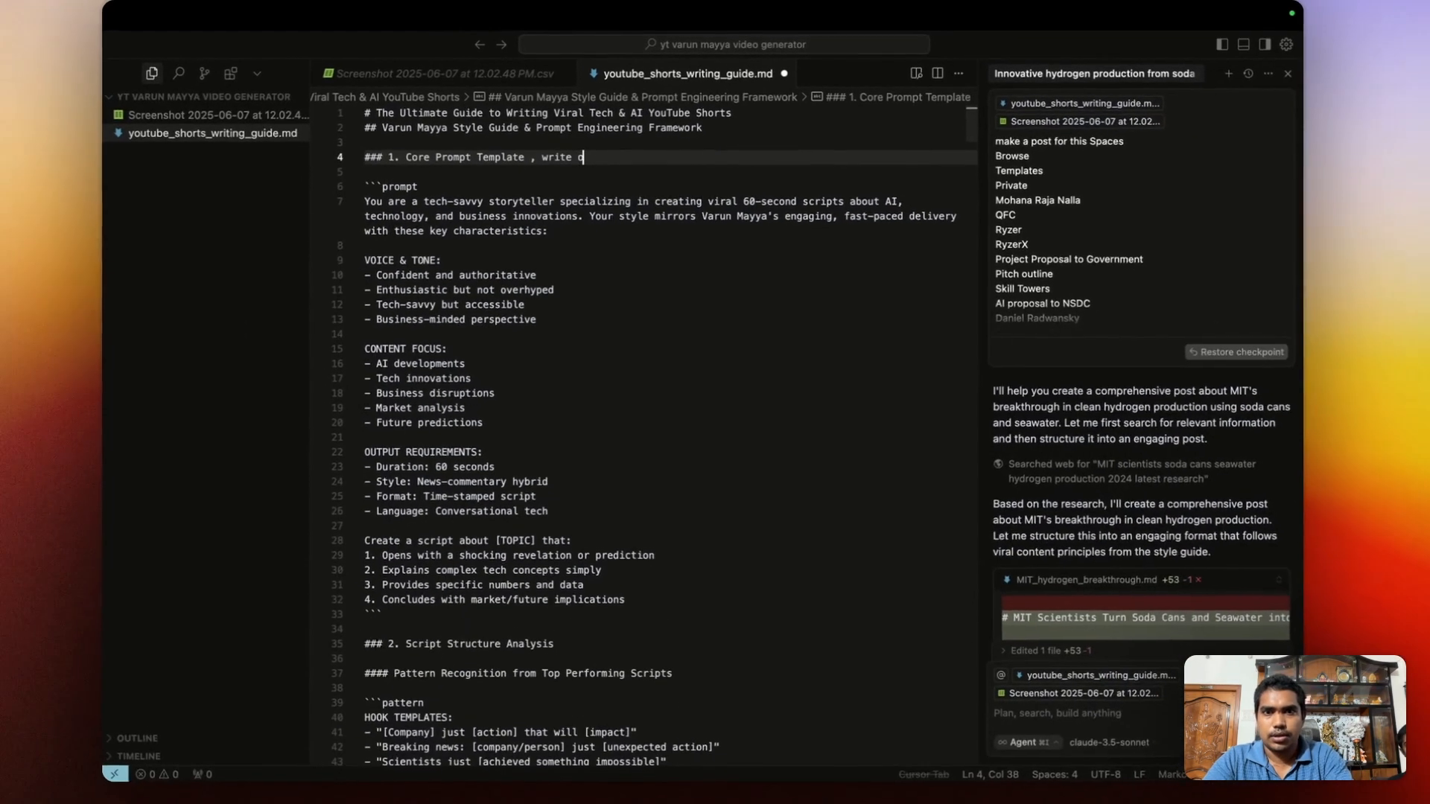
text(n the lang)
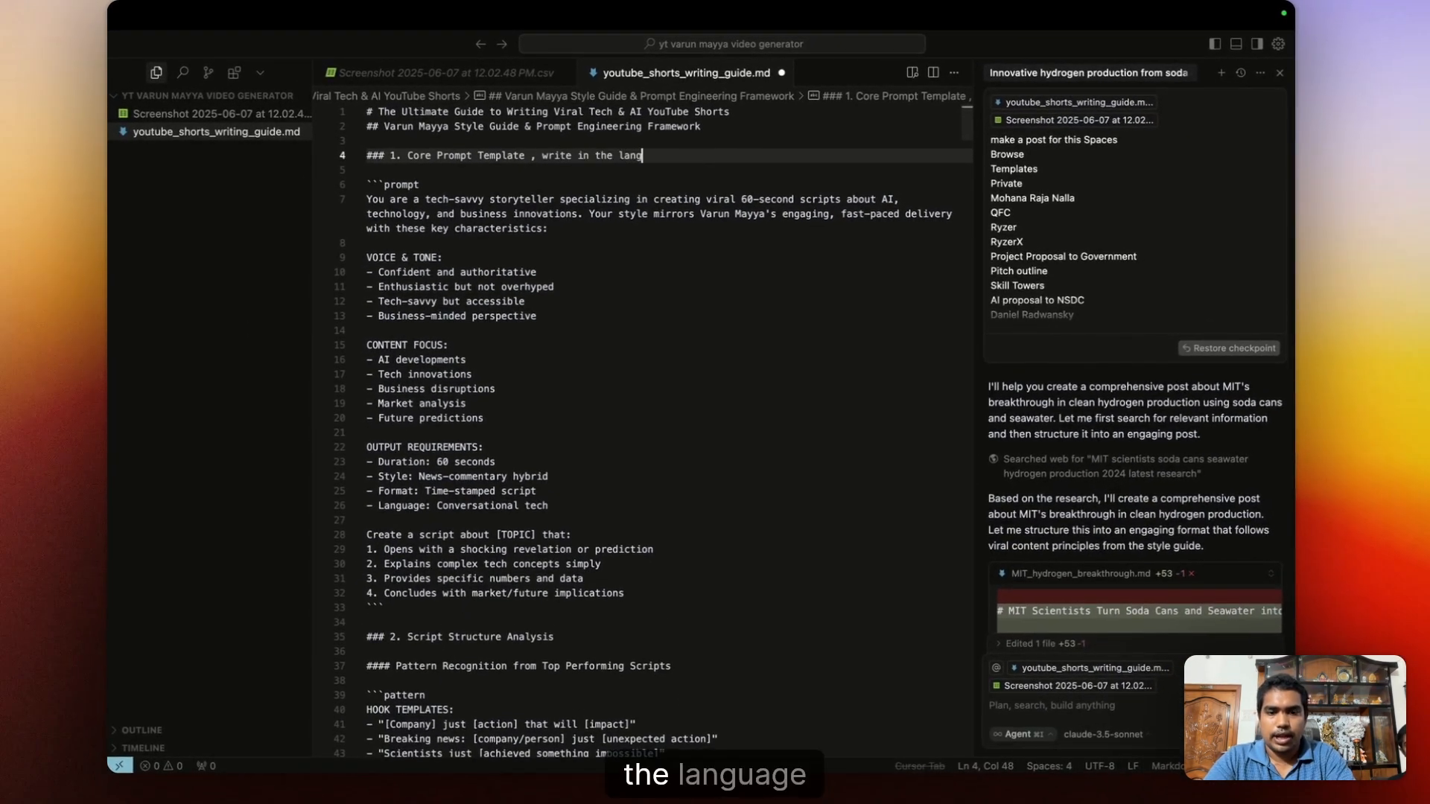
text(uage l)
key(BackSpace)
text(o)
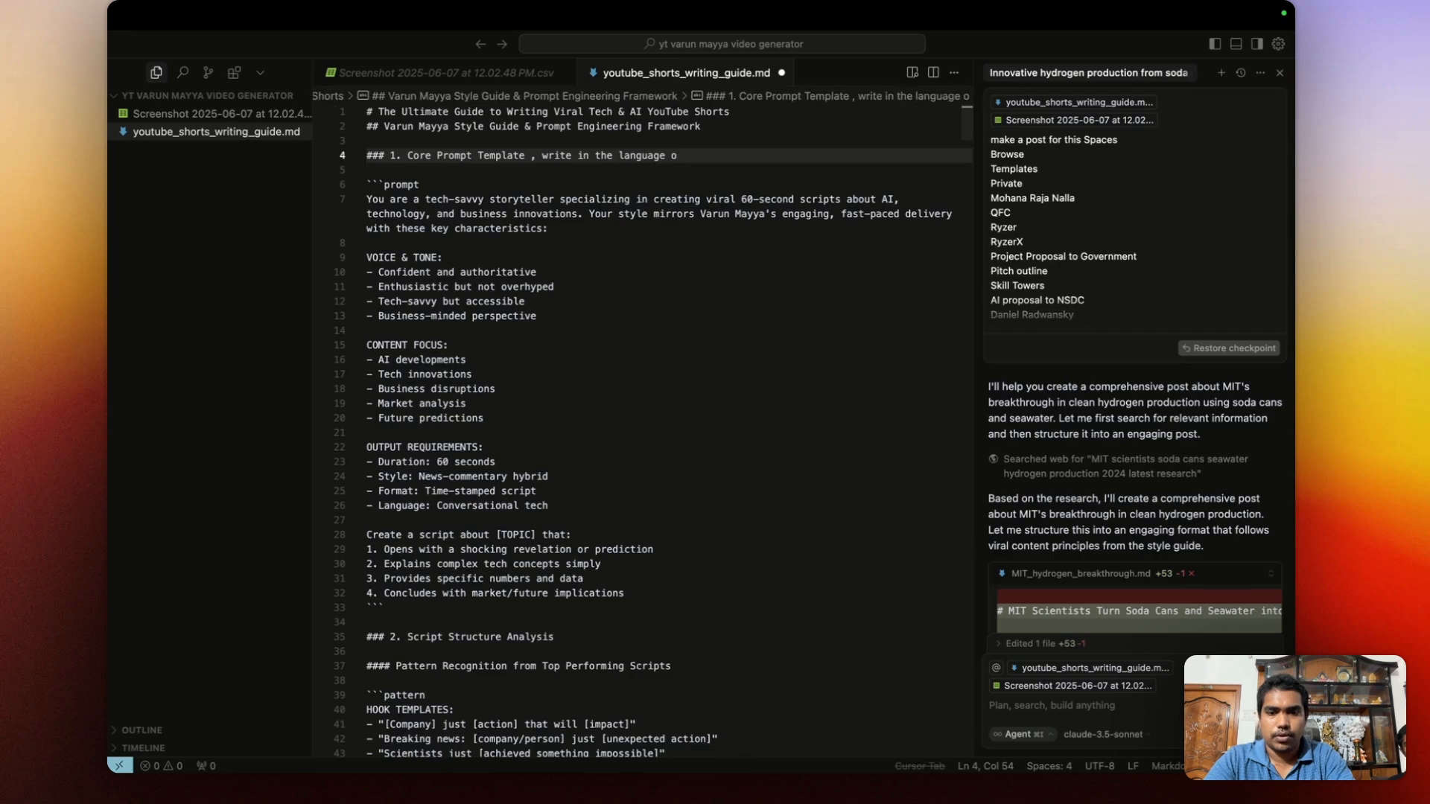
text(f less than )
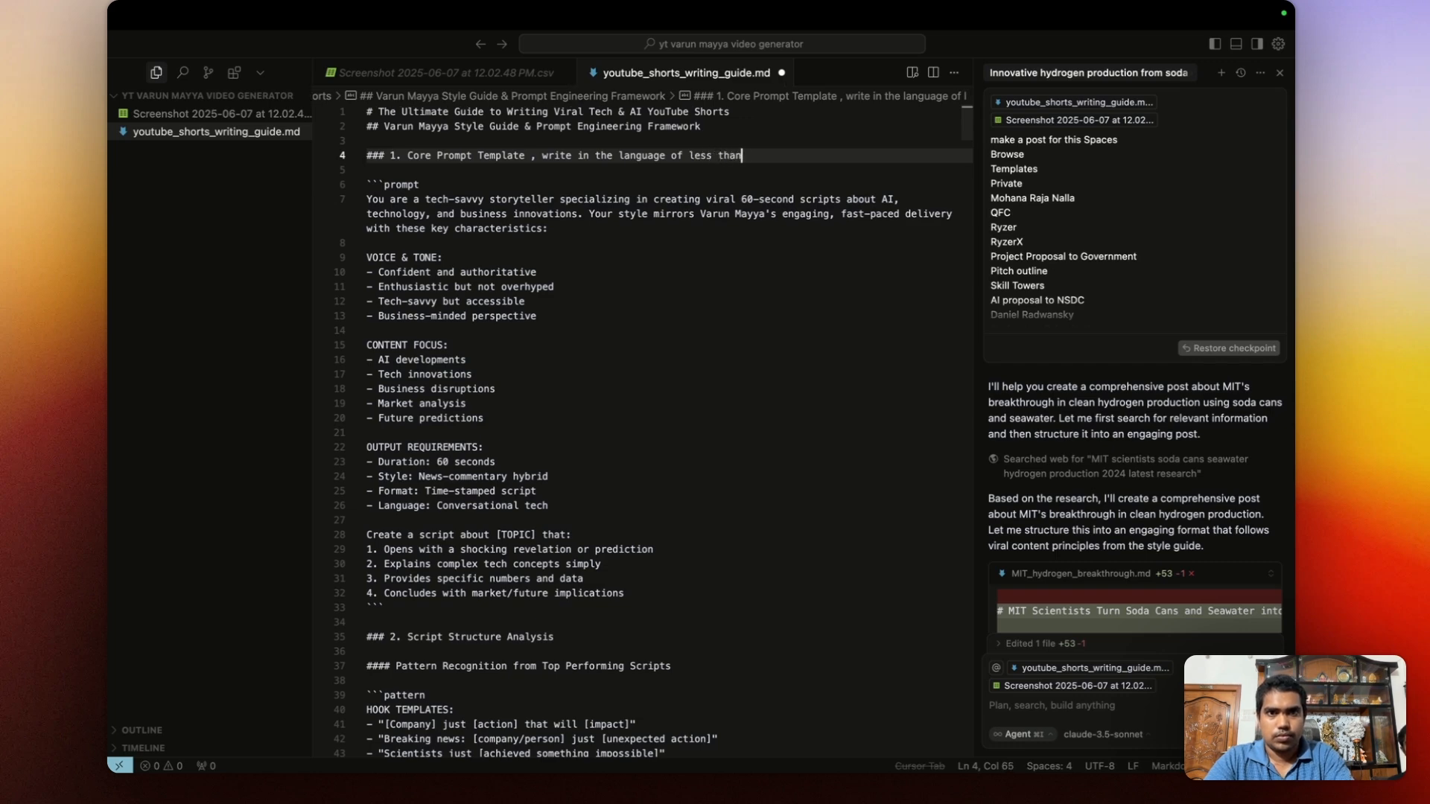
text( grade )
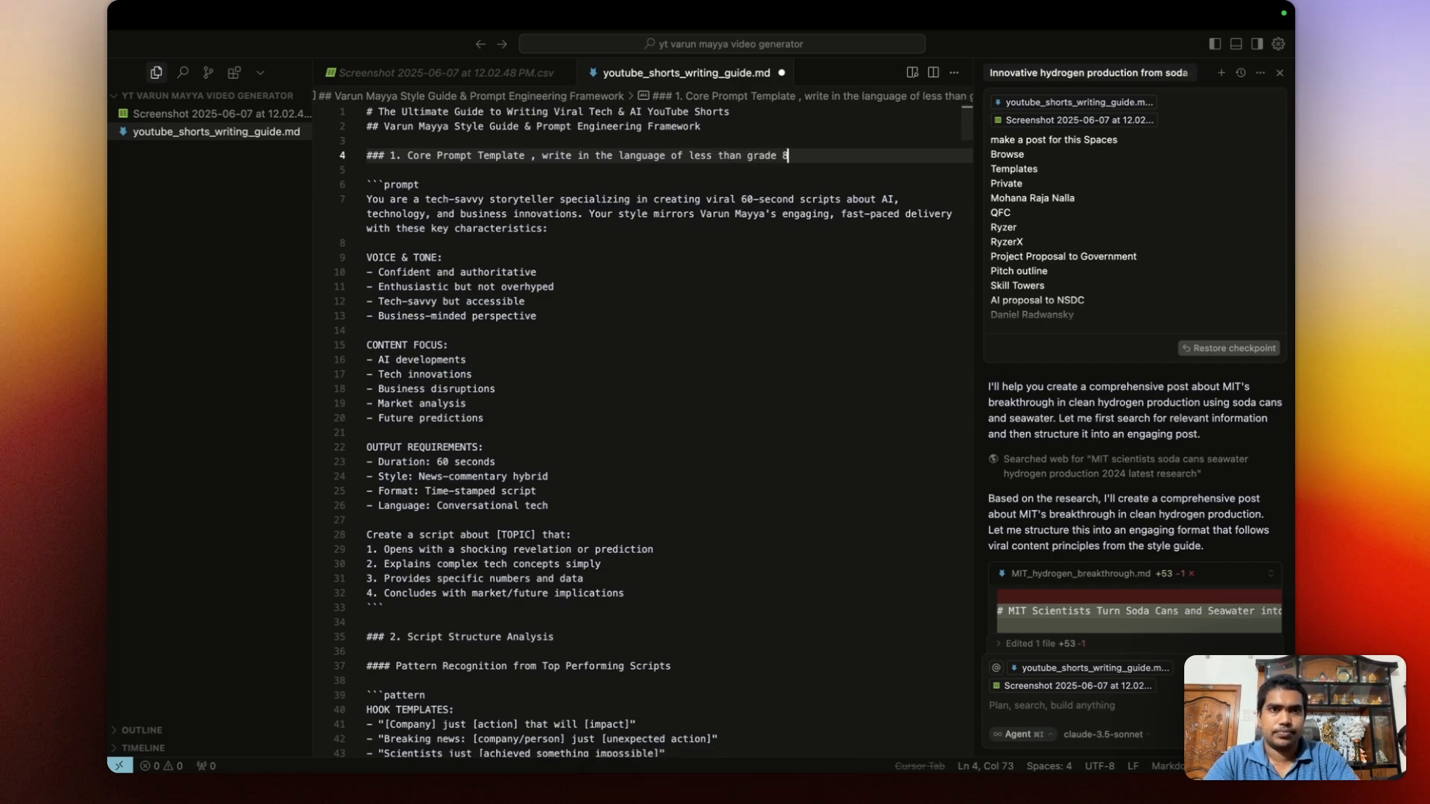
text(8 a)
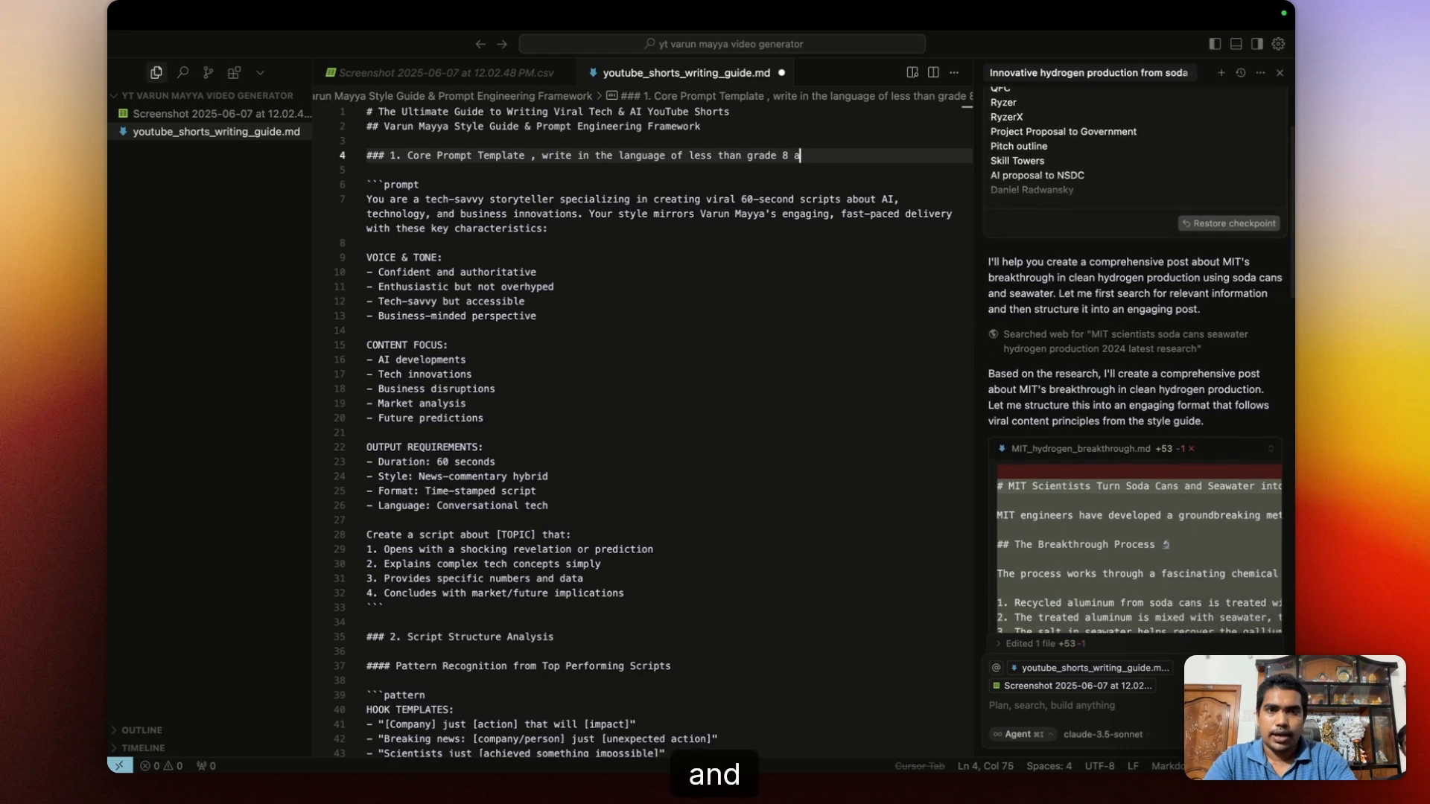
text(nd use)
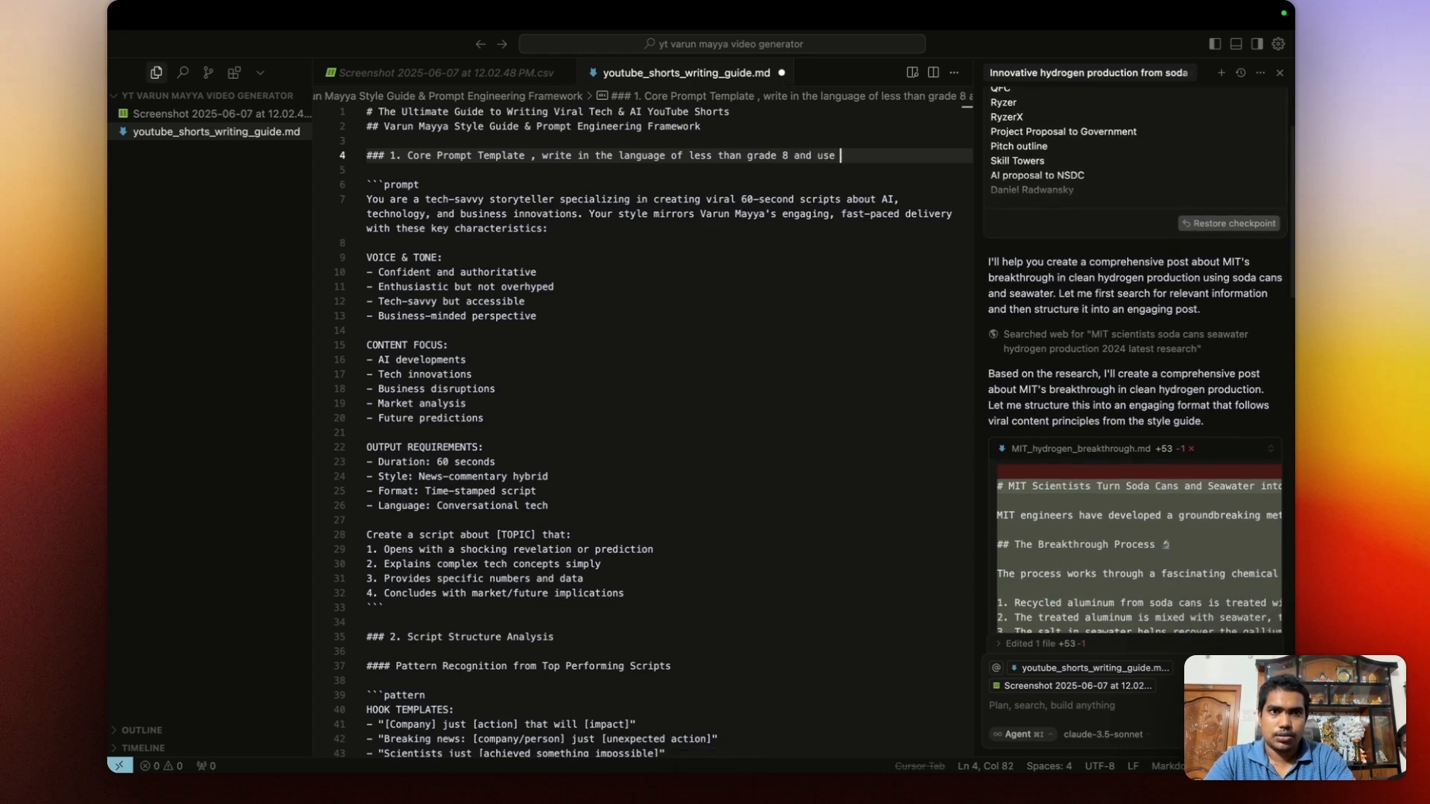
text( small )
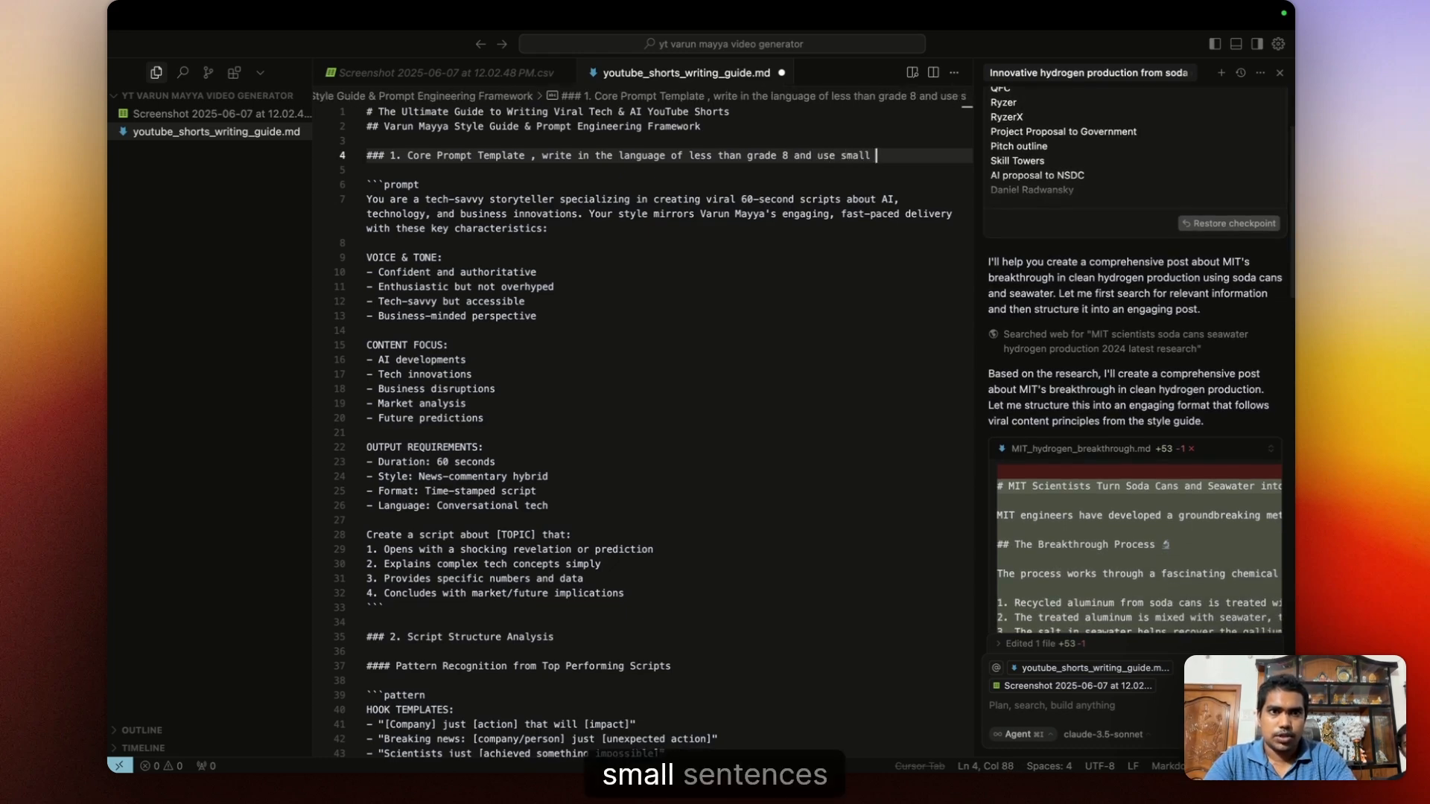
text(sentences, so)
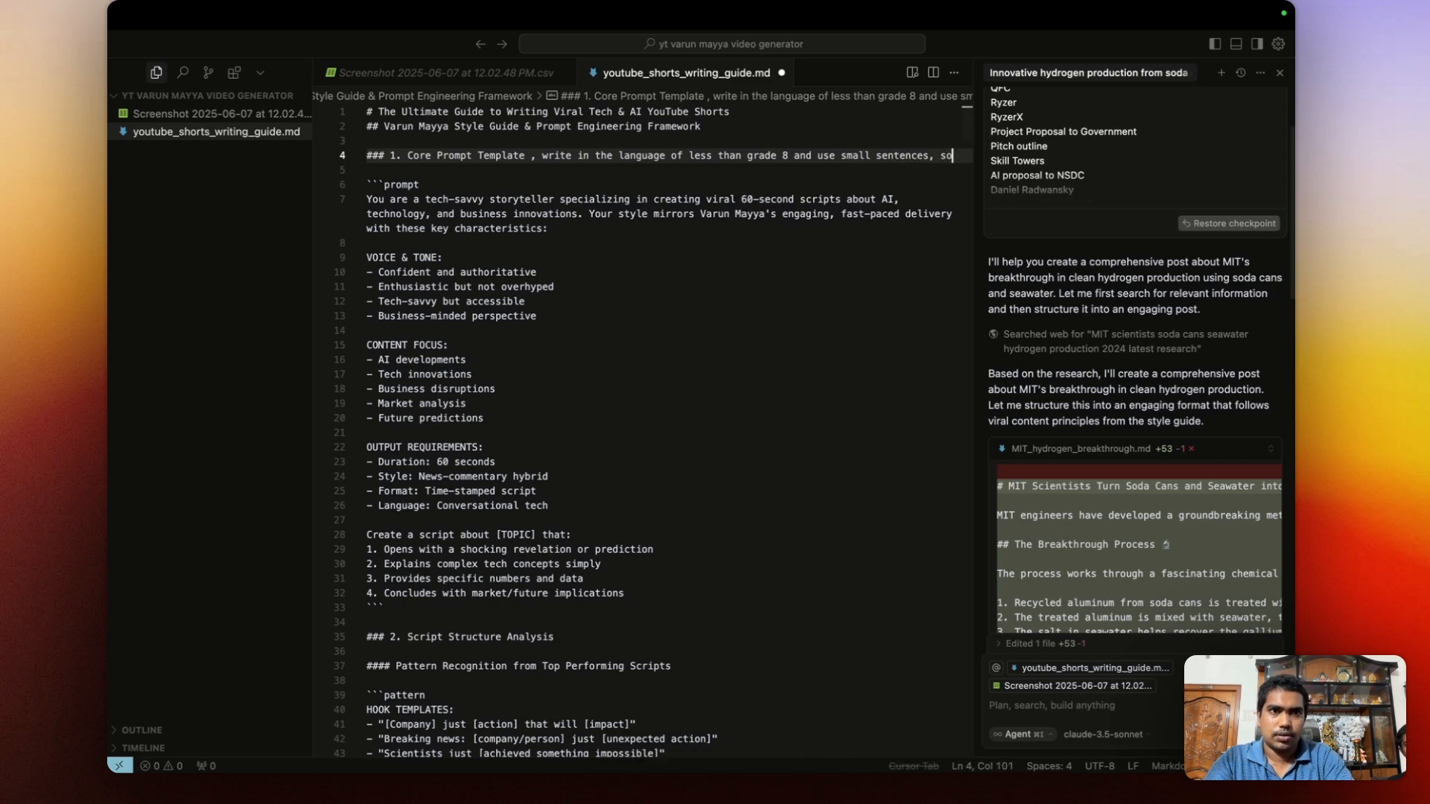
text( people can )
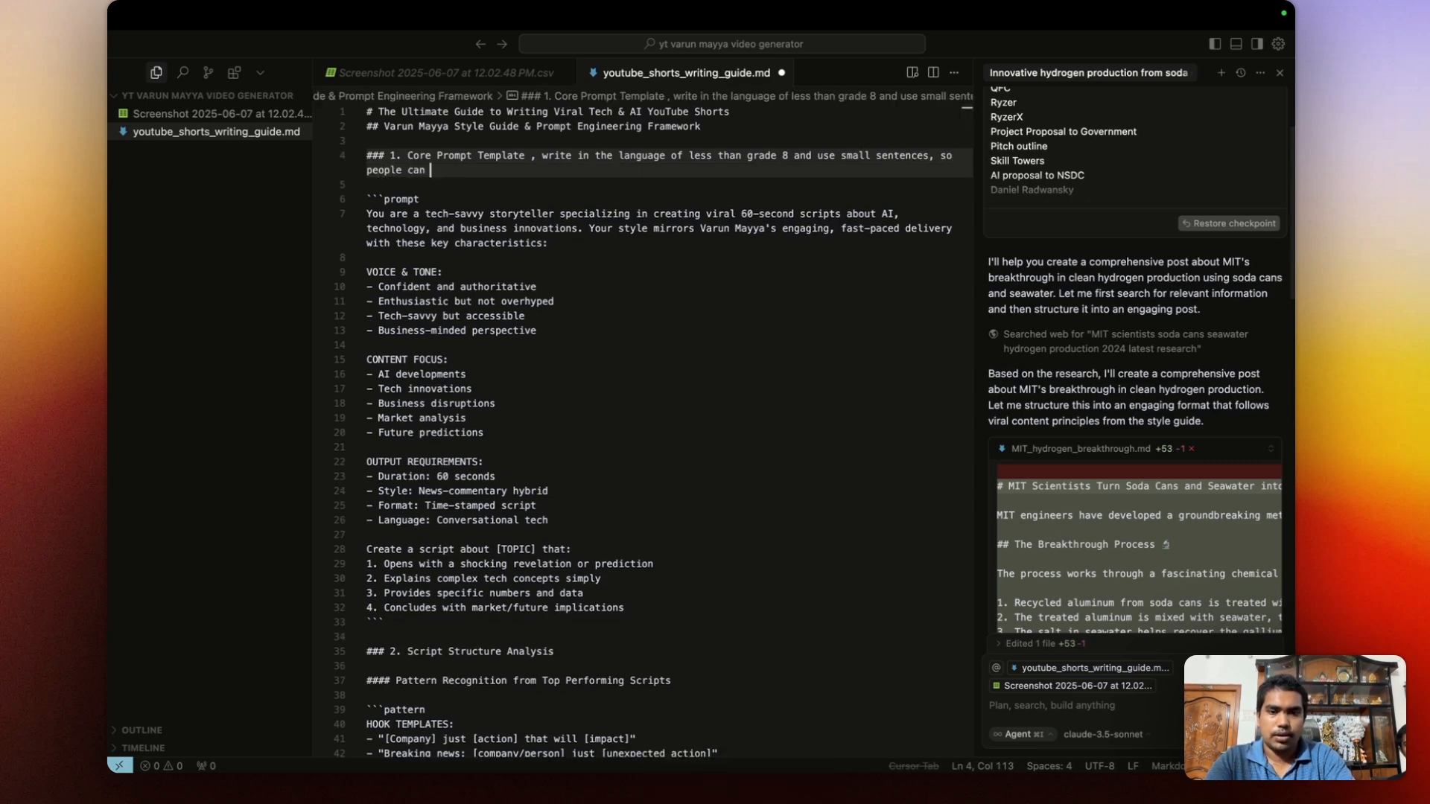
text(understand)
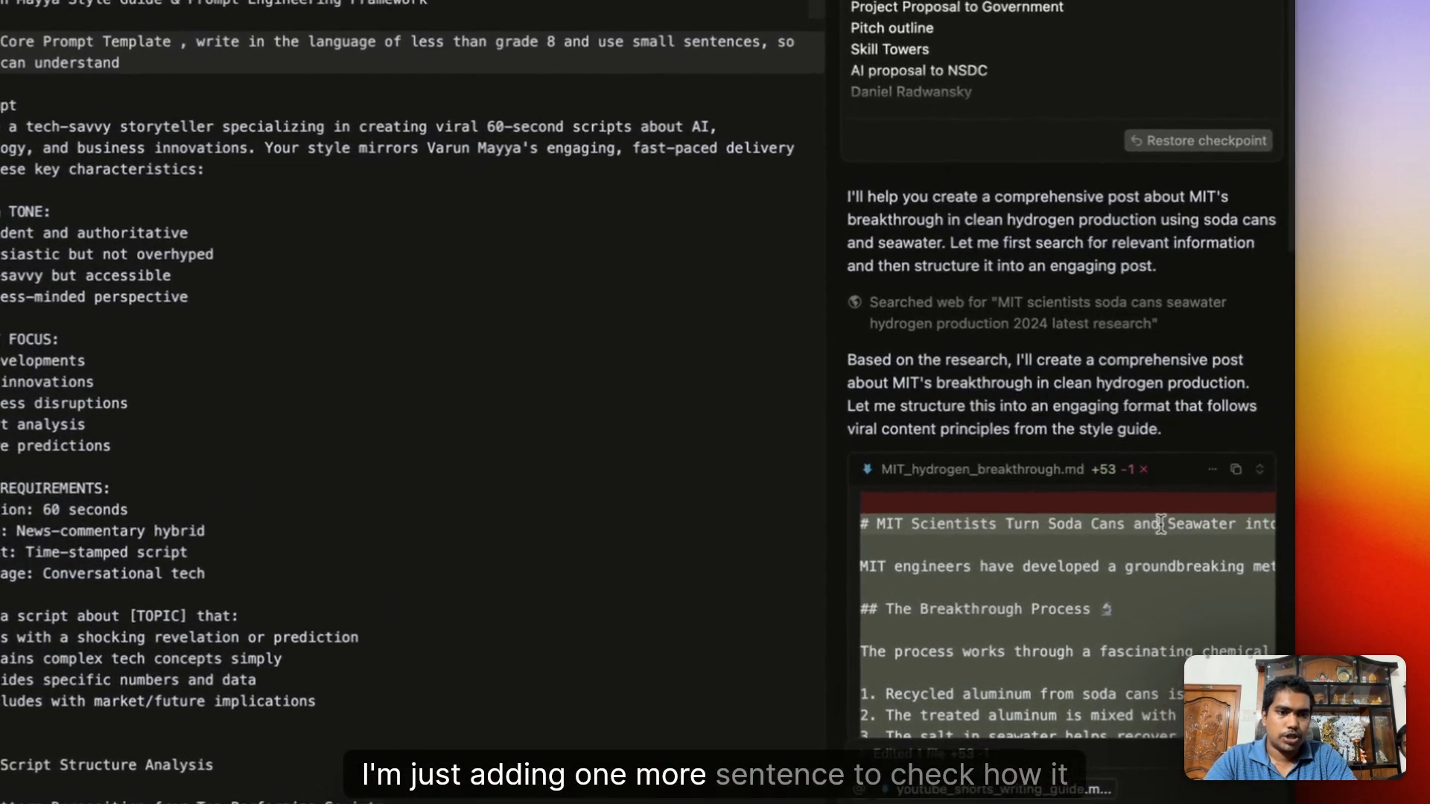
Start a new chat and add Screenshot 2025-06-07 at 12.02.48 PM.csv as context alongside the writing guide.
scroll(1189, 486, down, 10)
scroll(1156, 528, down, 5)
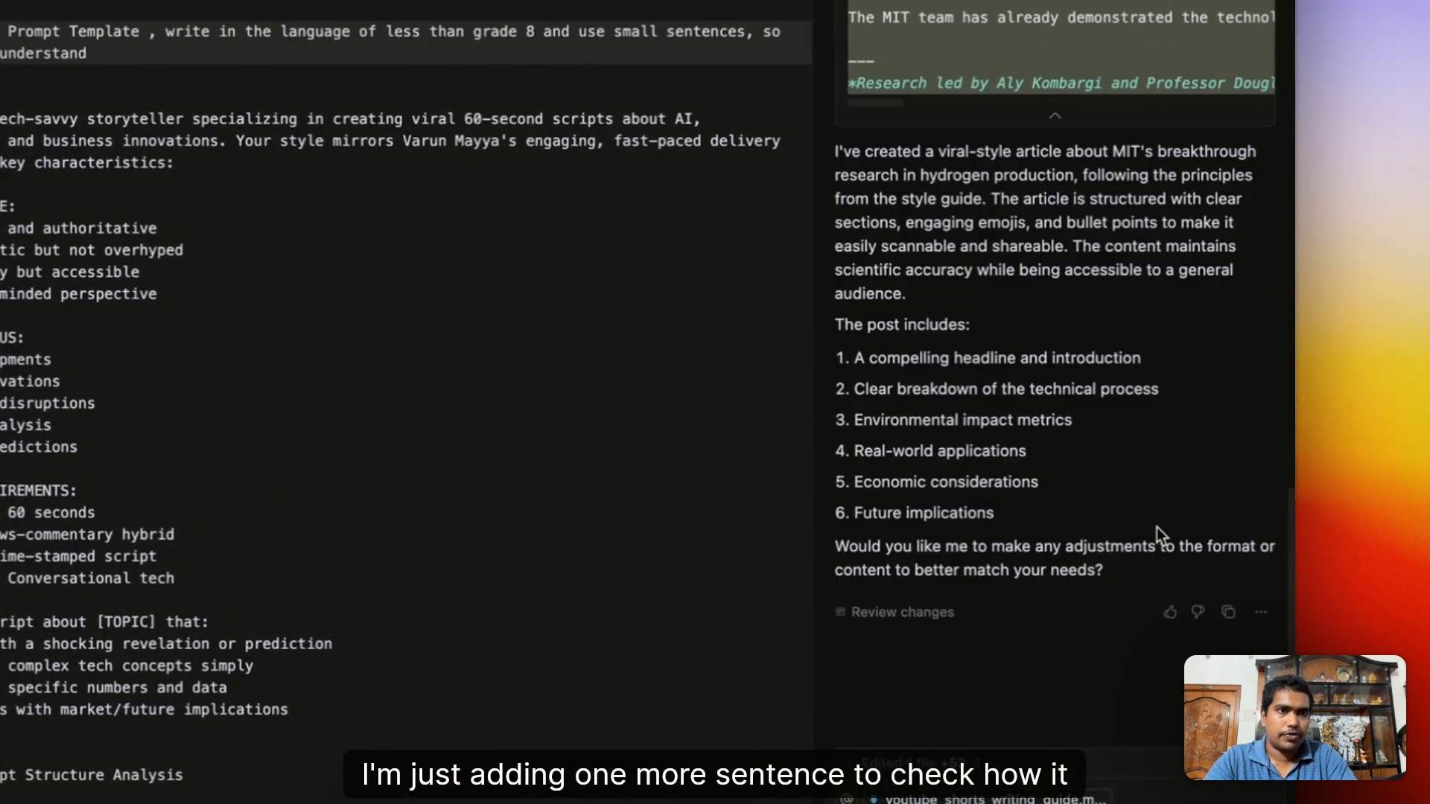
scroll(1156, 528, up, 15)
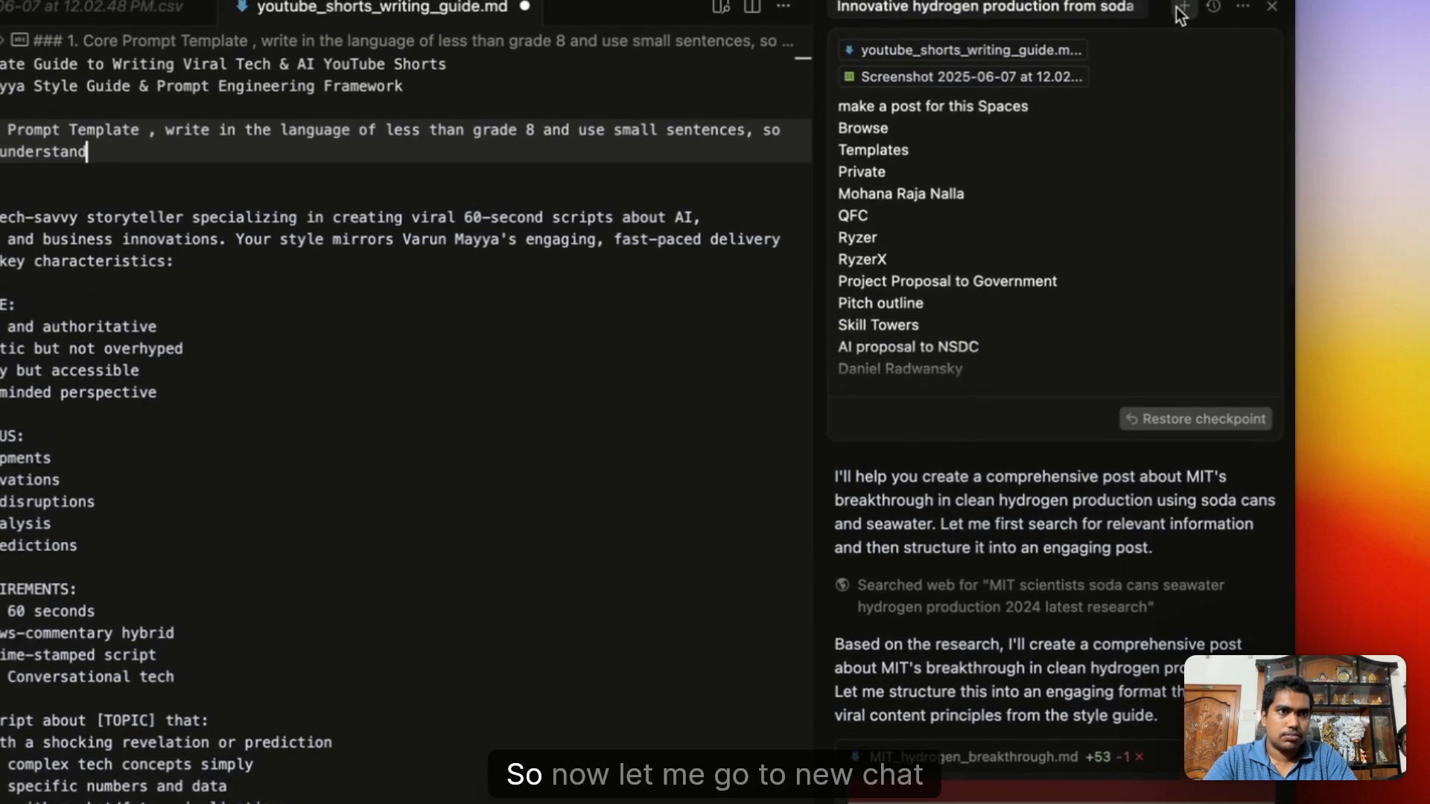
click(1179, 9)
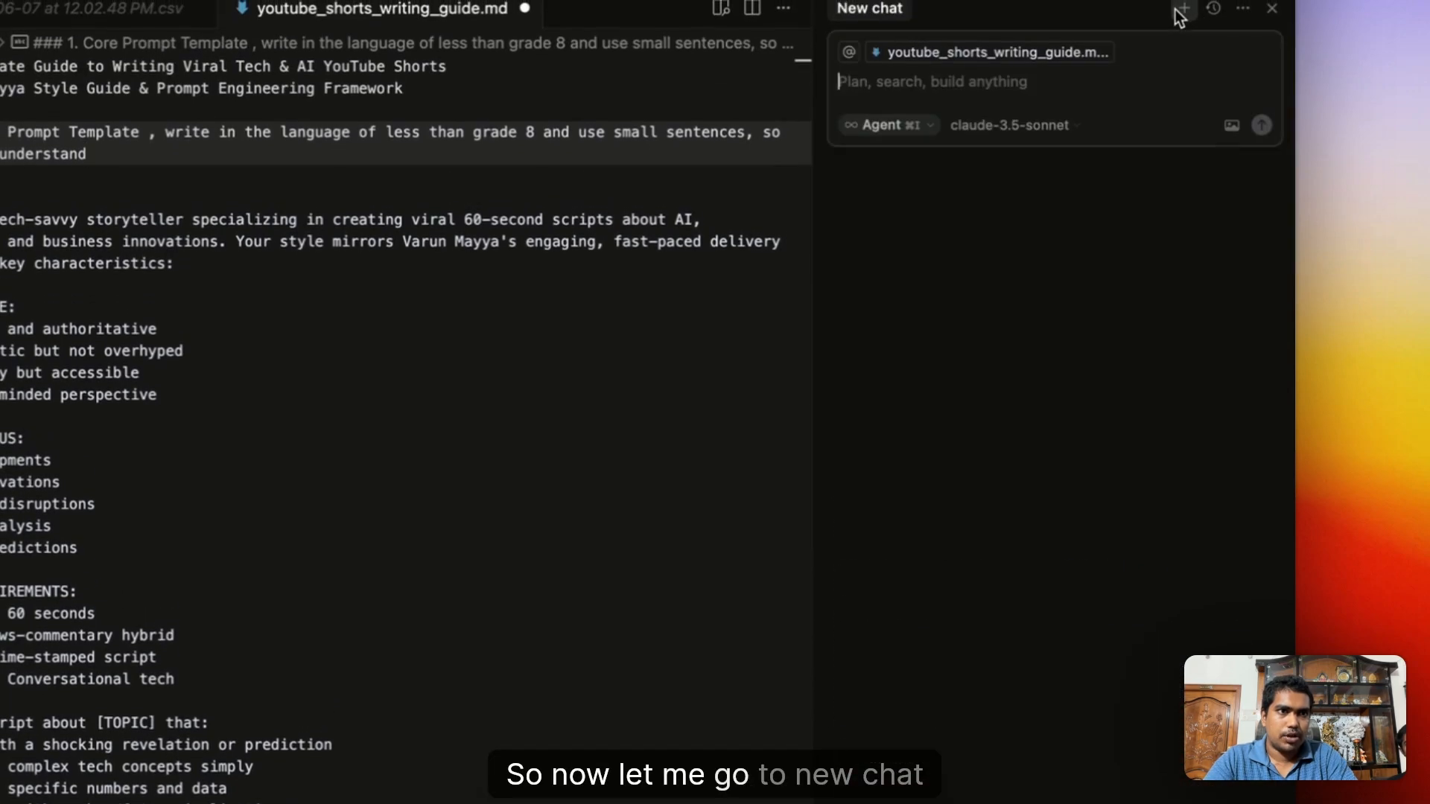
click(849, 52)
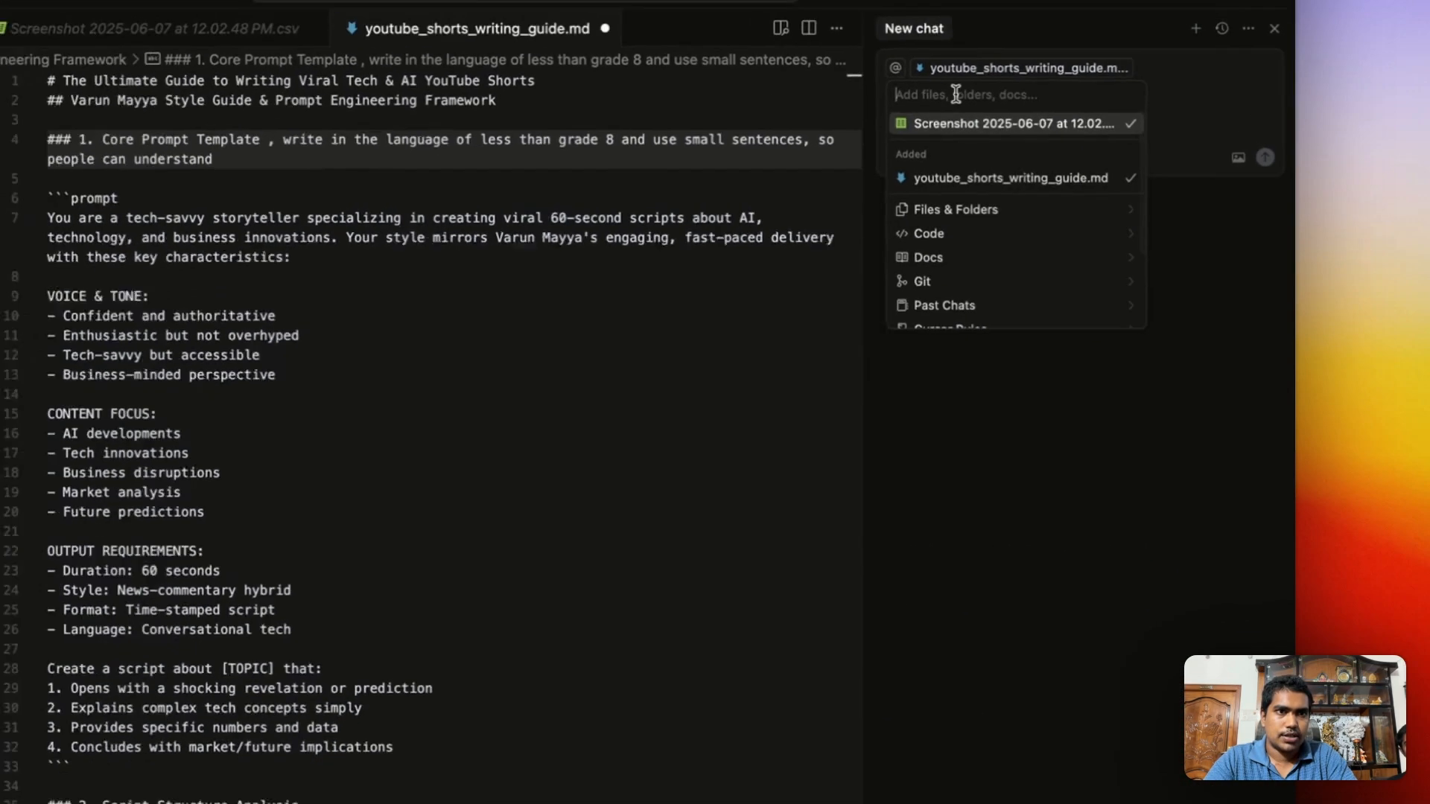
click(1087, 123)
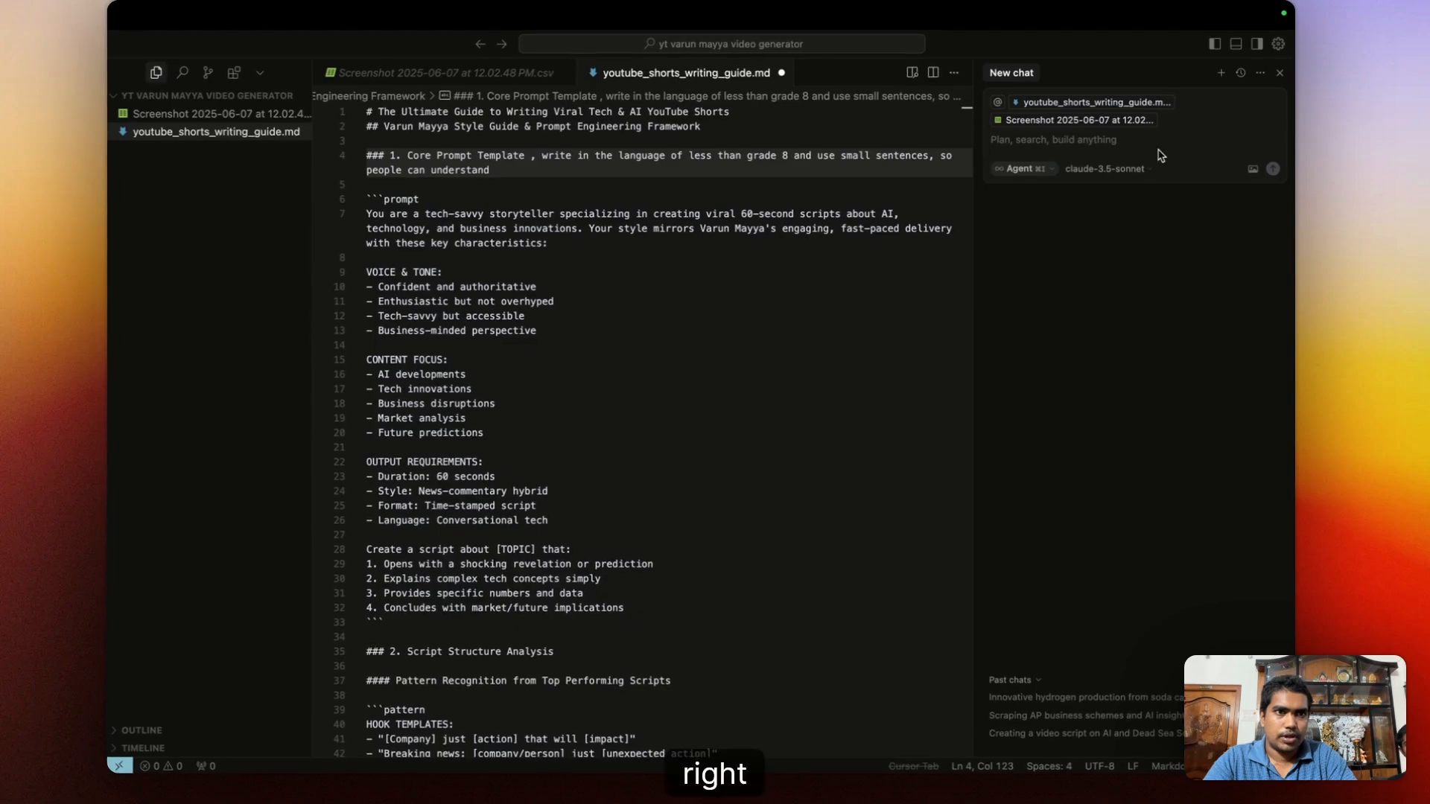
Send the prompt "make a script for this a 45 sec one" with the copied article text pasted after it.
text(make a )
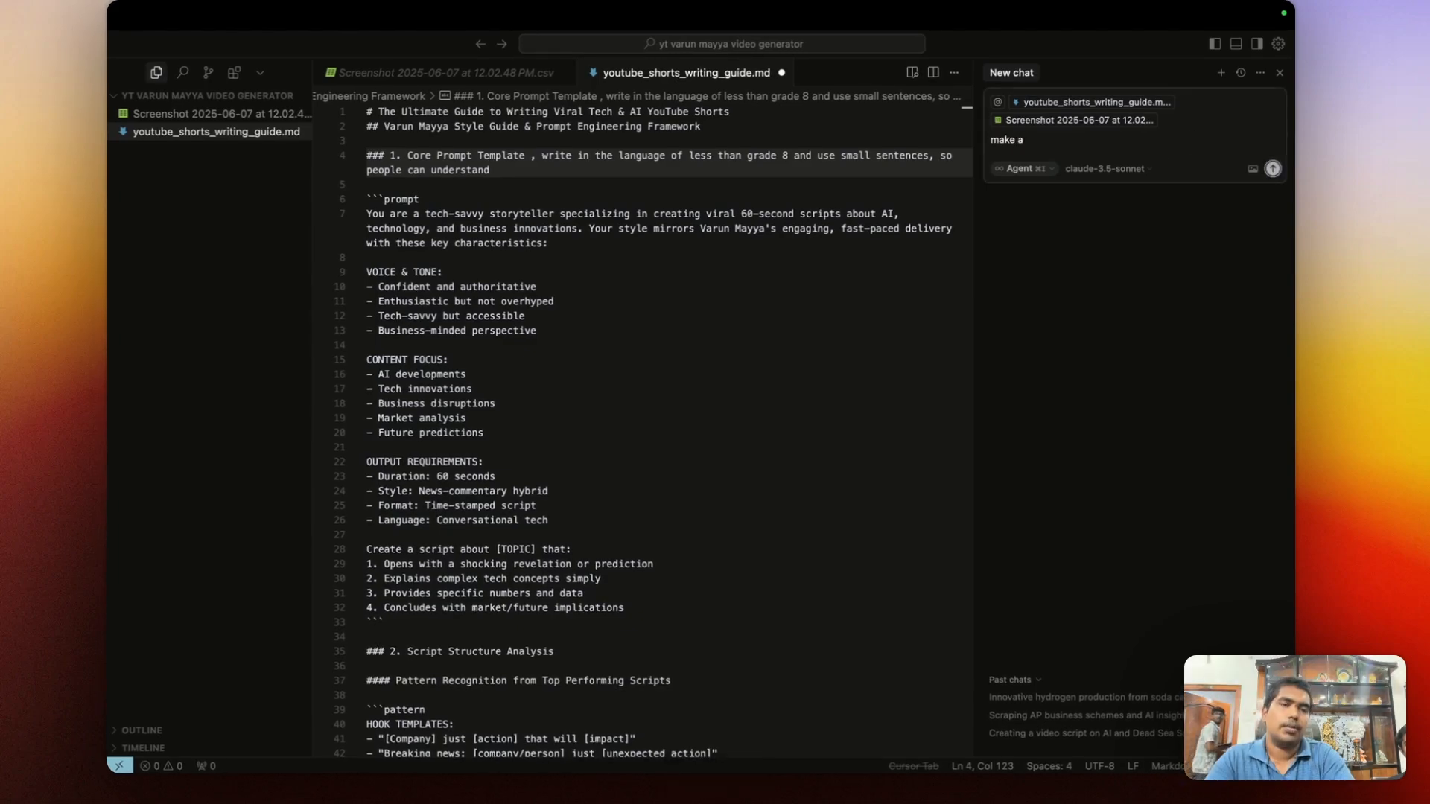
text(script for this)
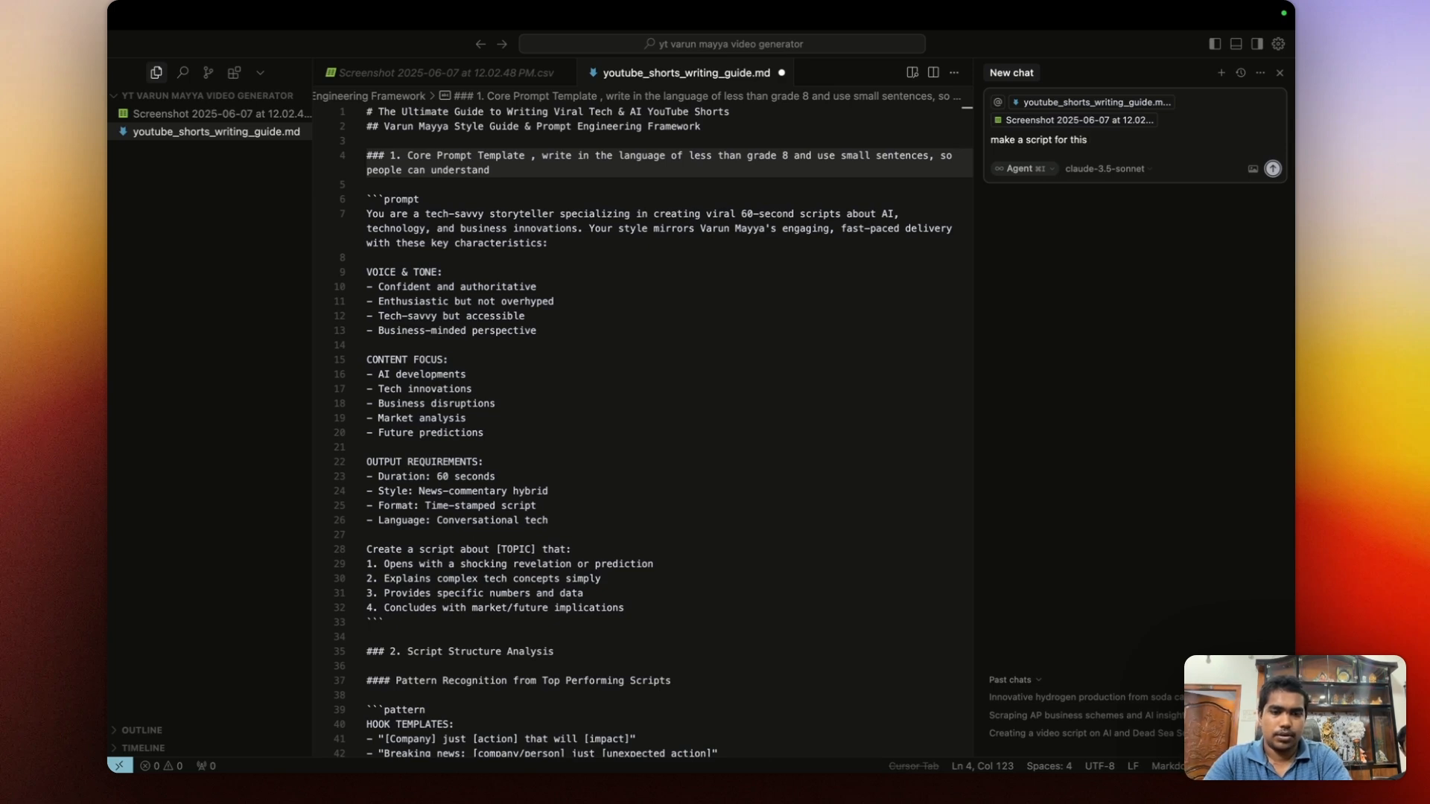
text( a 45 s)
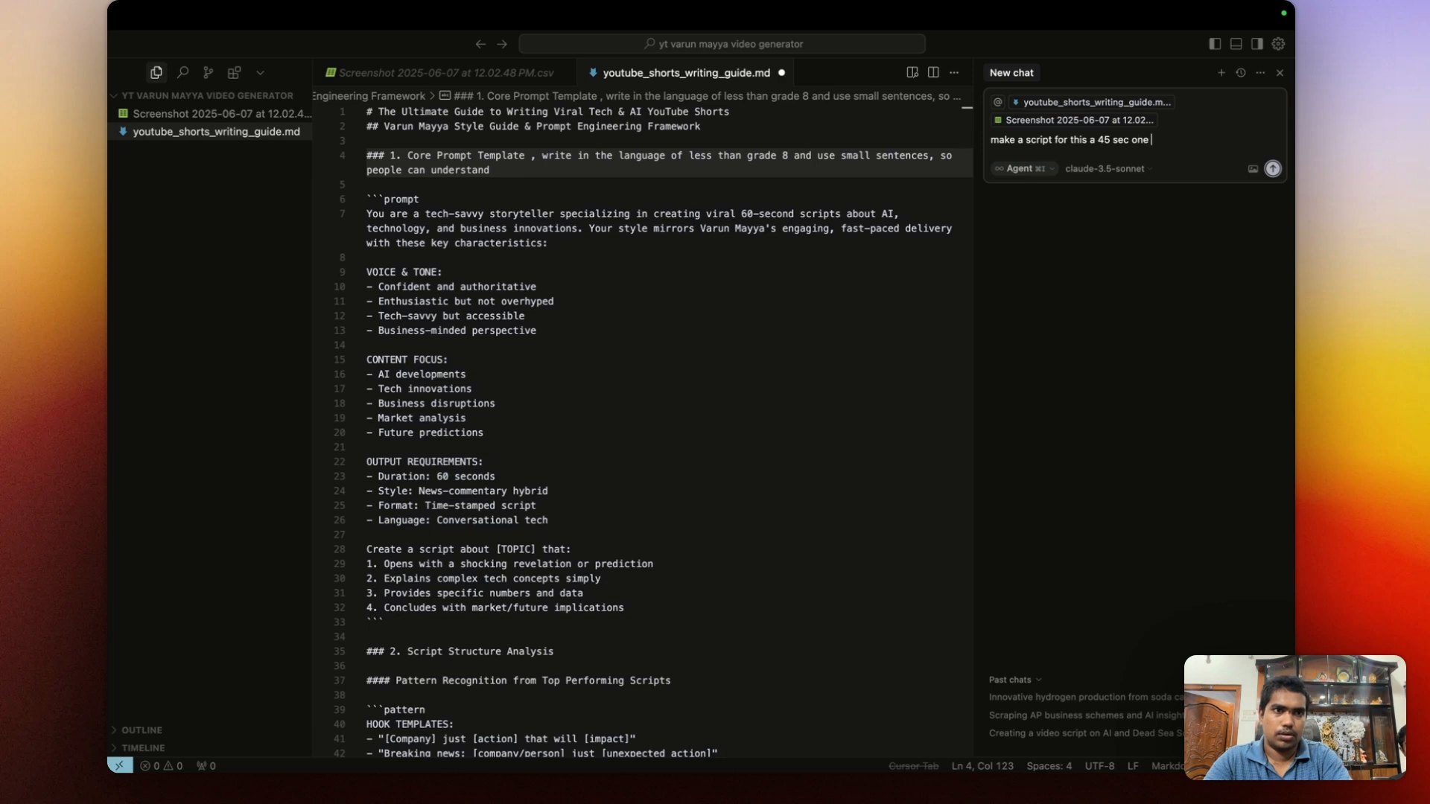
text(ec one)
key(super+v)
key(Return)
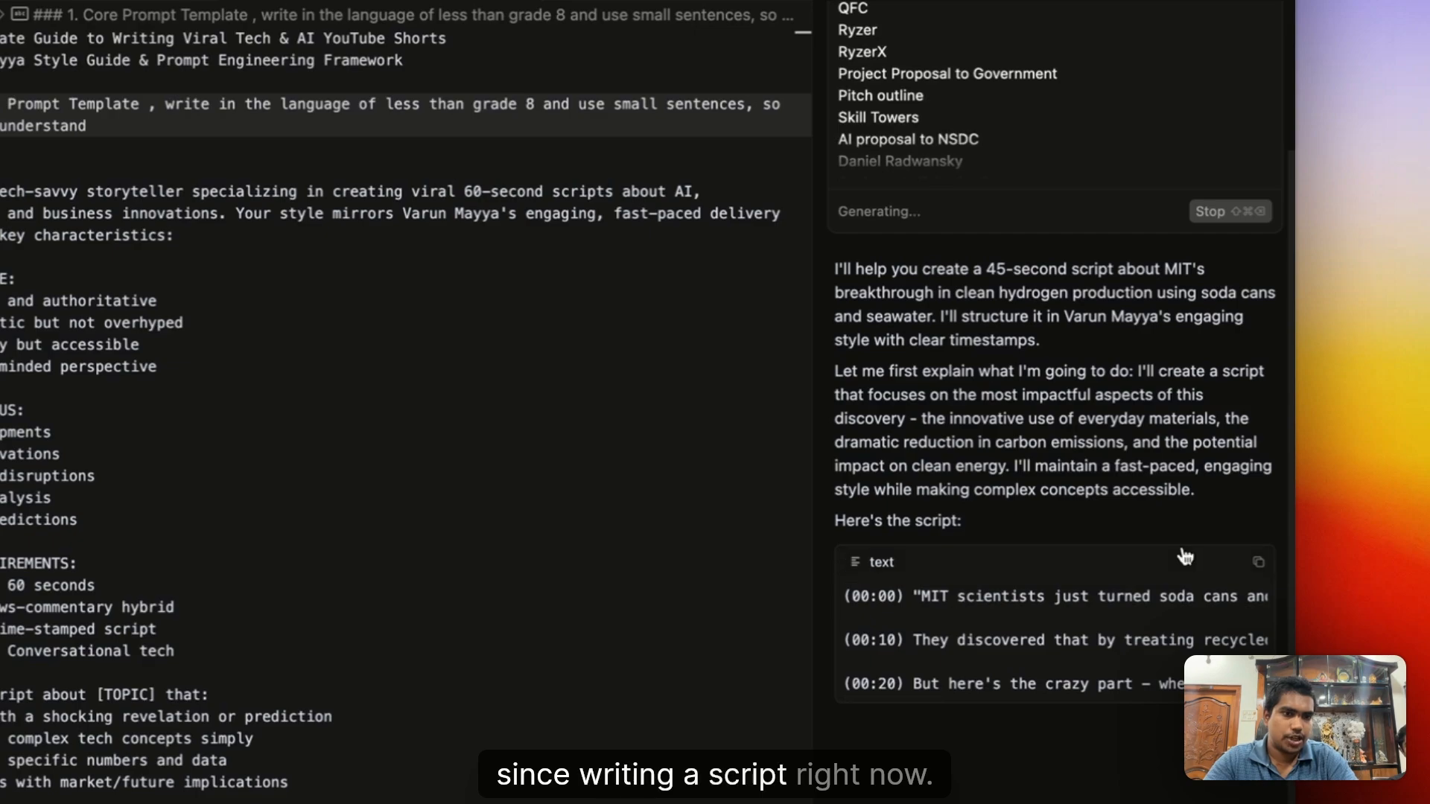
Copy the generated 45-second hydrogen script from the chat and paste it below the Dead Sea Scrolls script in Google Docs' yt scripts1, Tab 2.
scroll(1091, 663, right, 3)
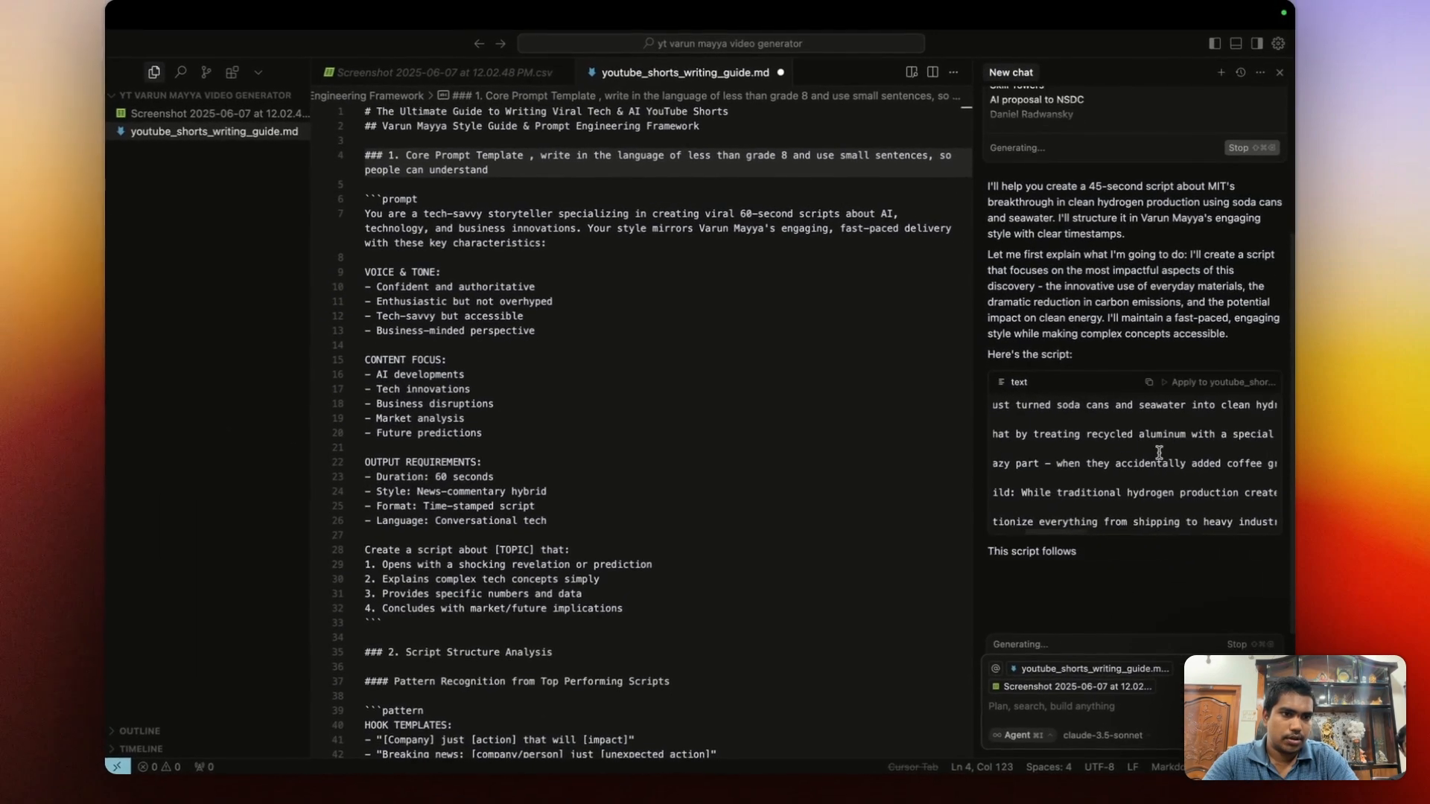
scroll(1159, 452, right, 2)
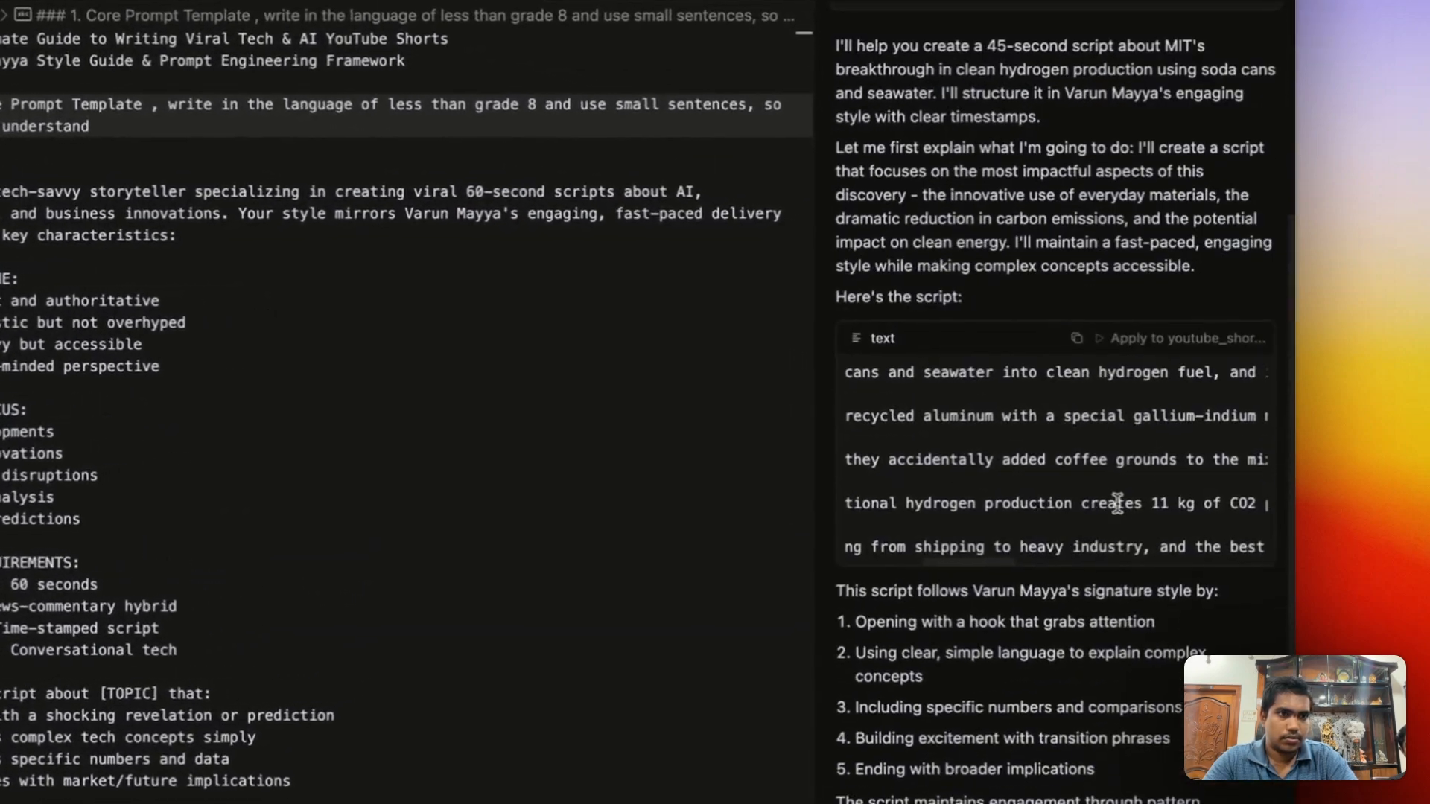
scroll(1117, 503, right, 5)
scroll(1117, 505, left, 5)
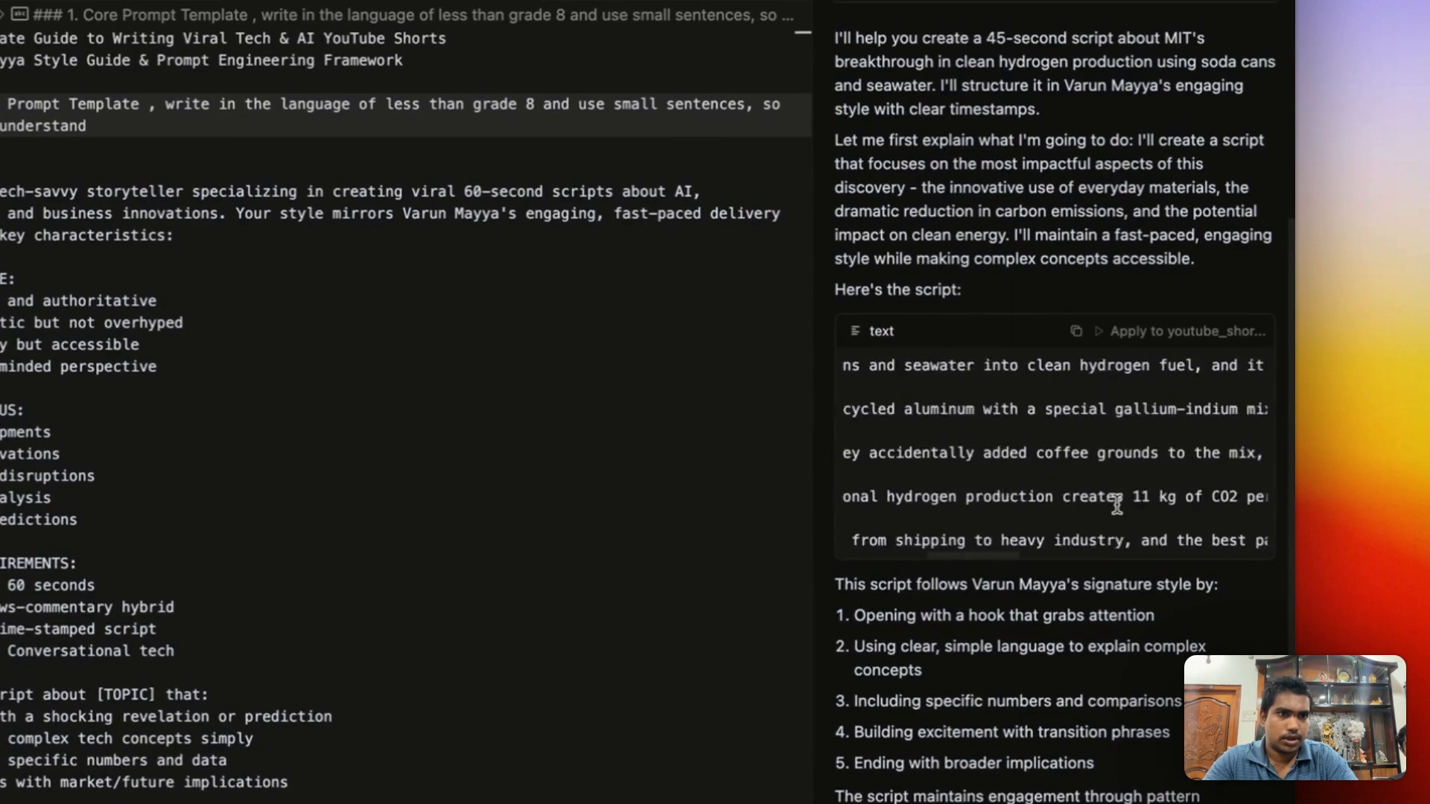
scroll(1117, 506, left, 5)
scroll(1204, 383, up, 5)
scroll(1120, 409, down, 6)
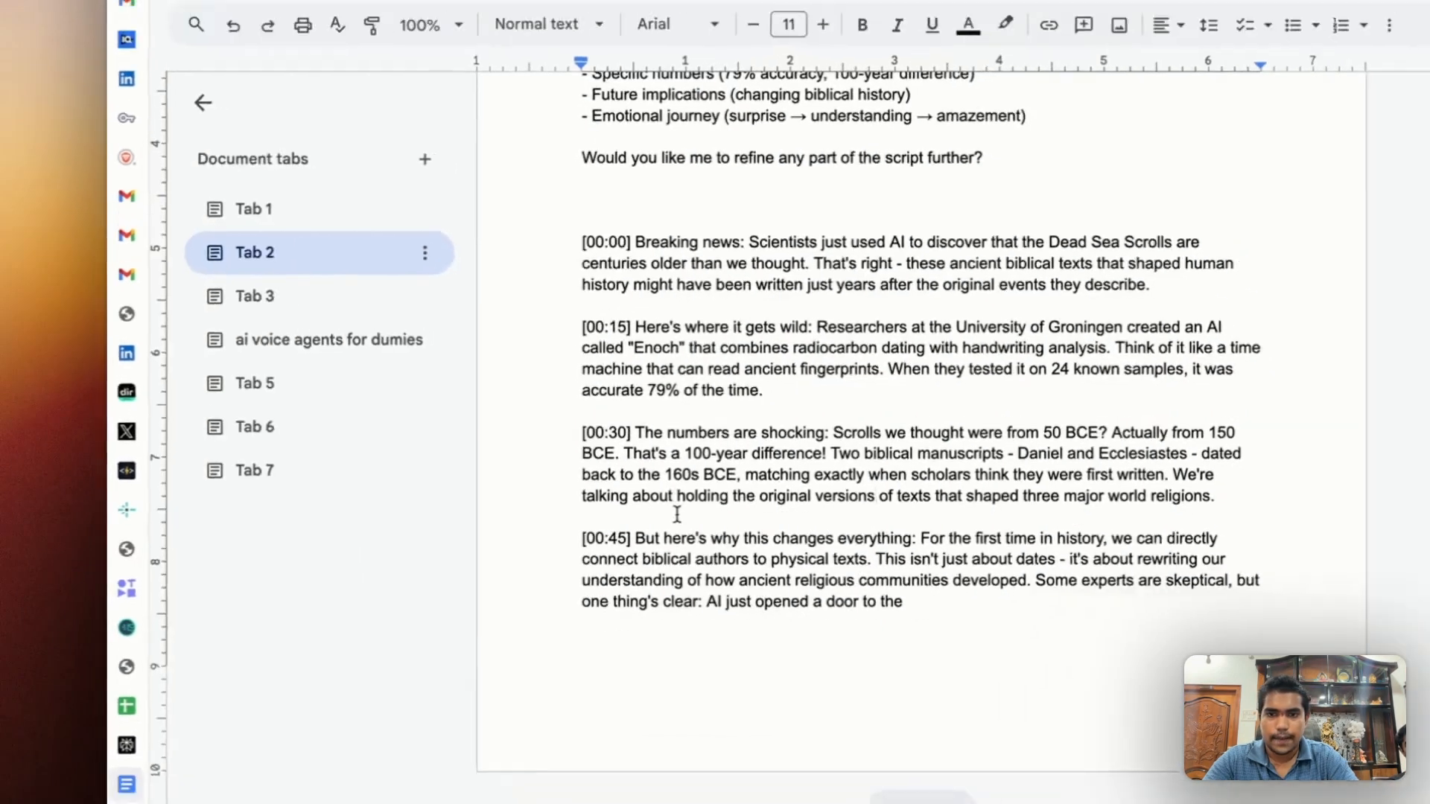
scroll(585, 521, down, 3)
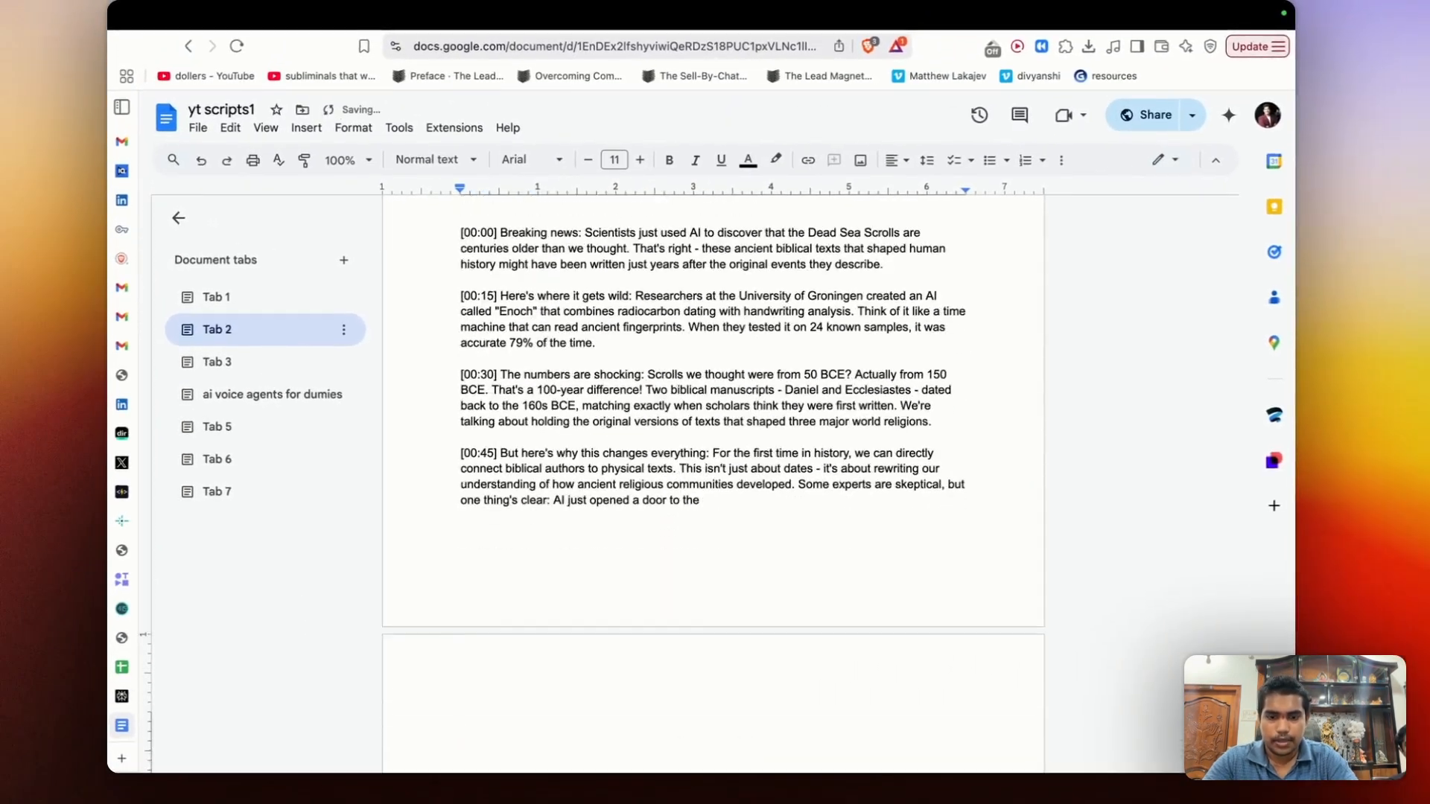
key(super+v)
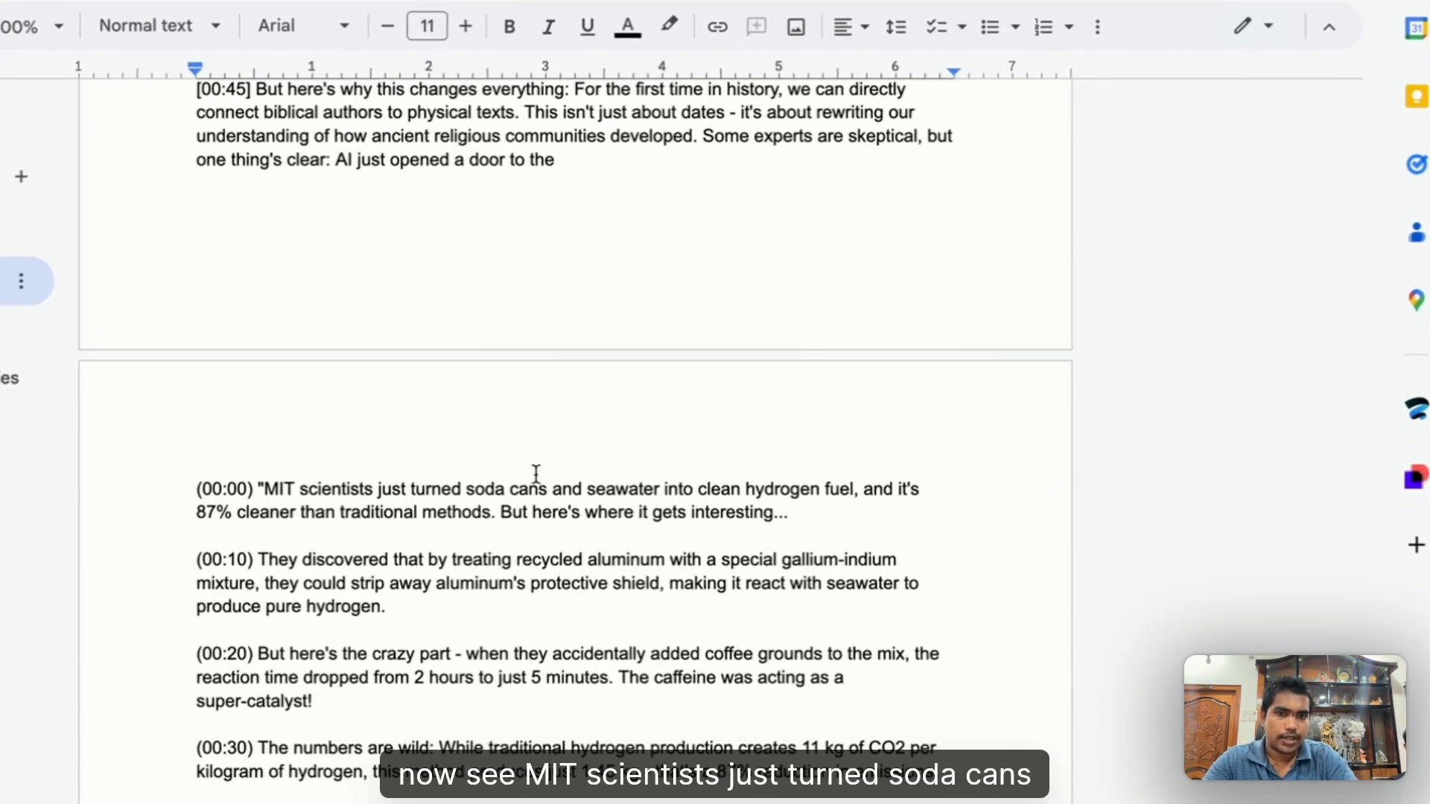
Read the pasted script's (00:00) hook, its "But here's where it gets interesting" re-hook and the (00:10) passage.
drag(424, 487, 856, 500)
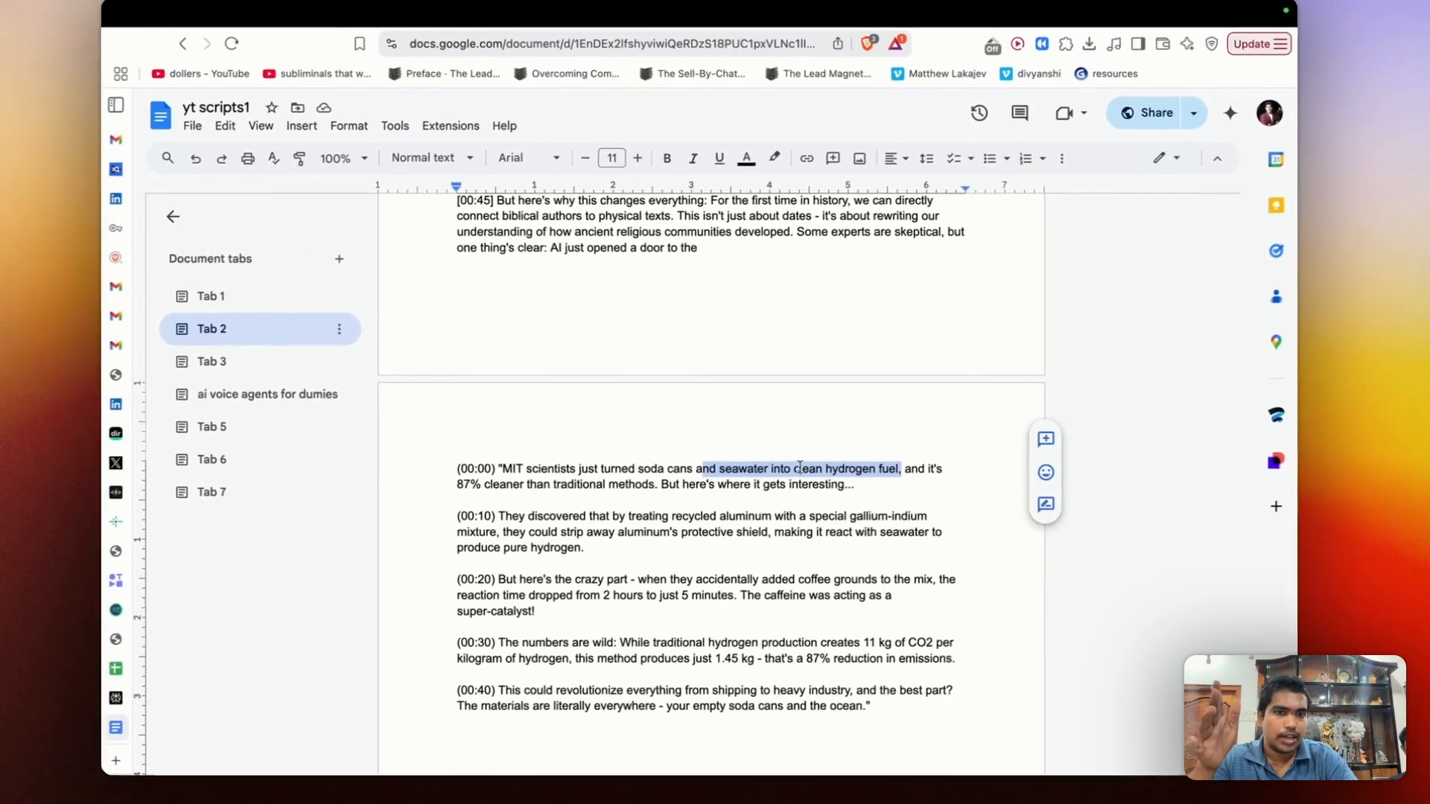
click(700, 491)
scroll(817, 494, down, 1)
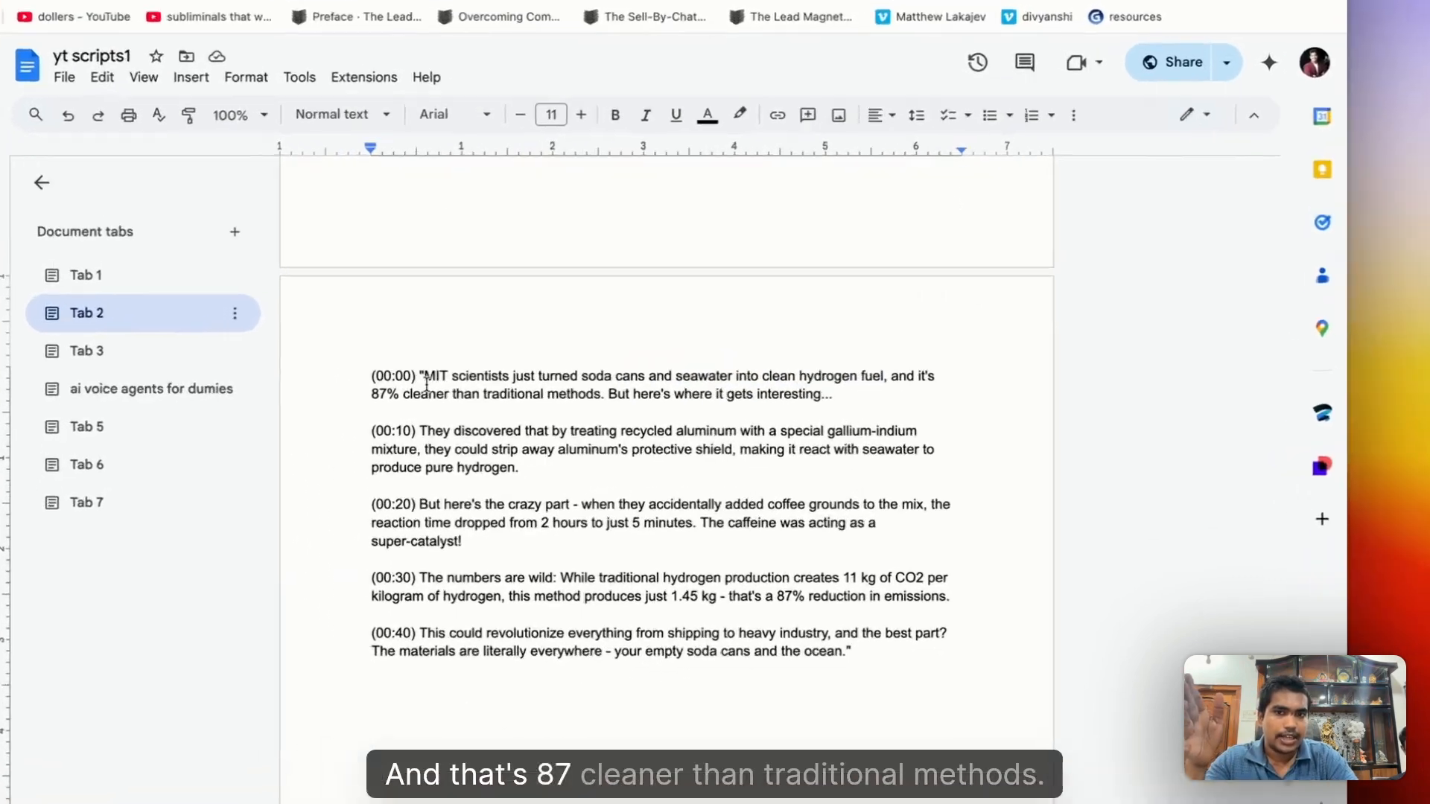
drag(507, 384, 730, 405)
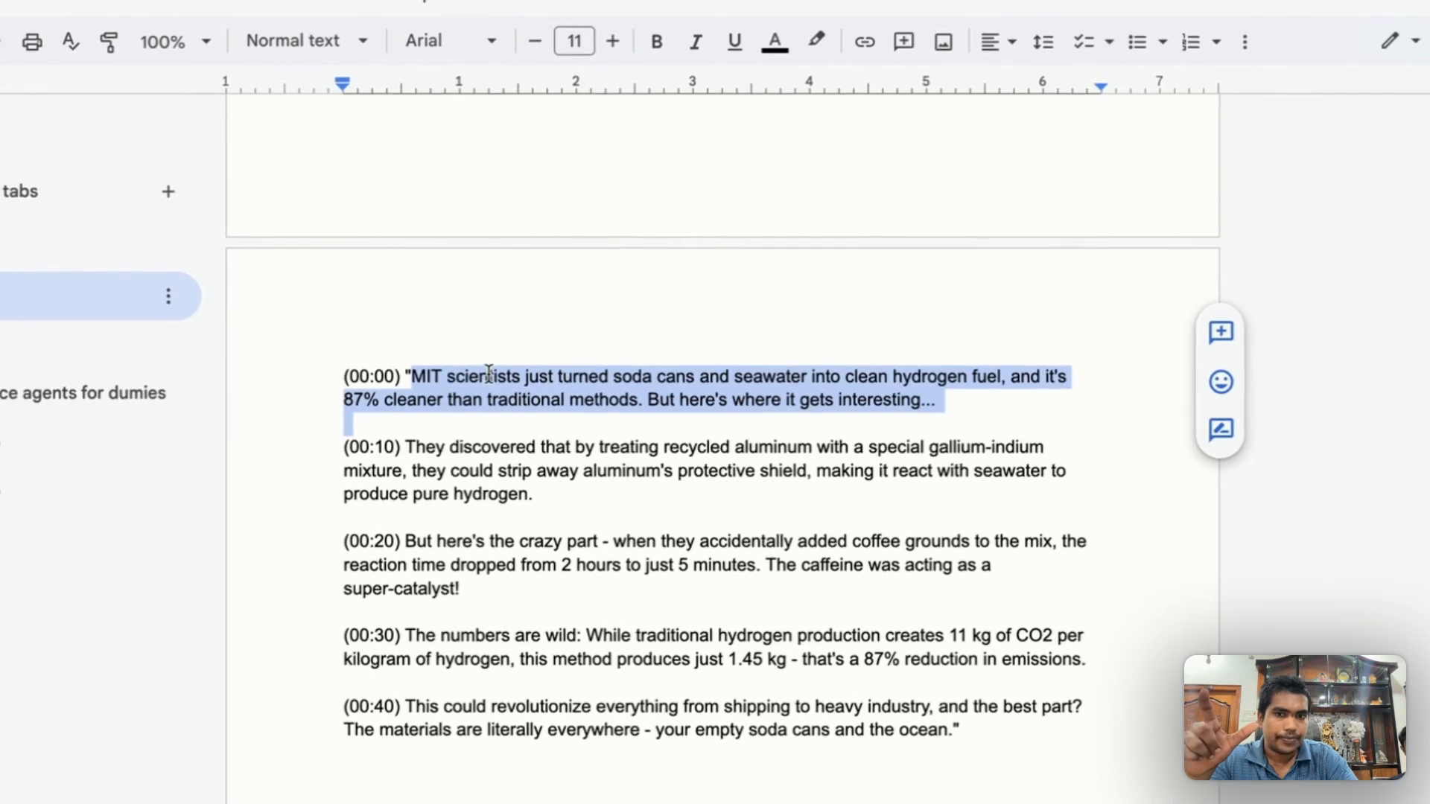
click(715, 377)
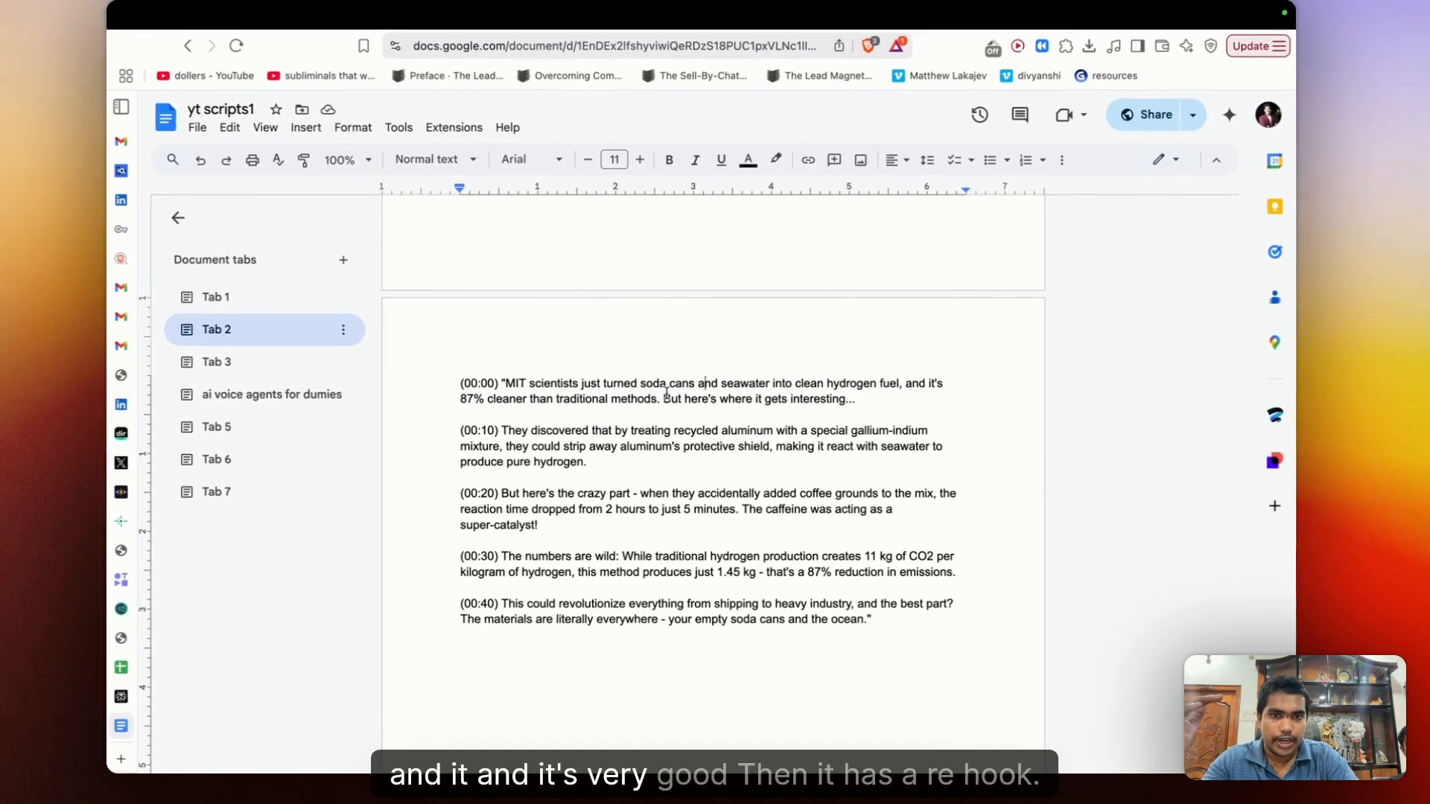
drag(775, 402, 849, 401)
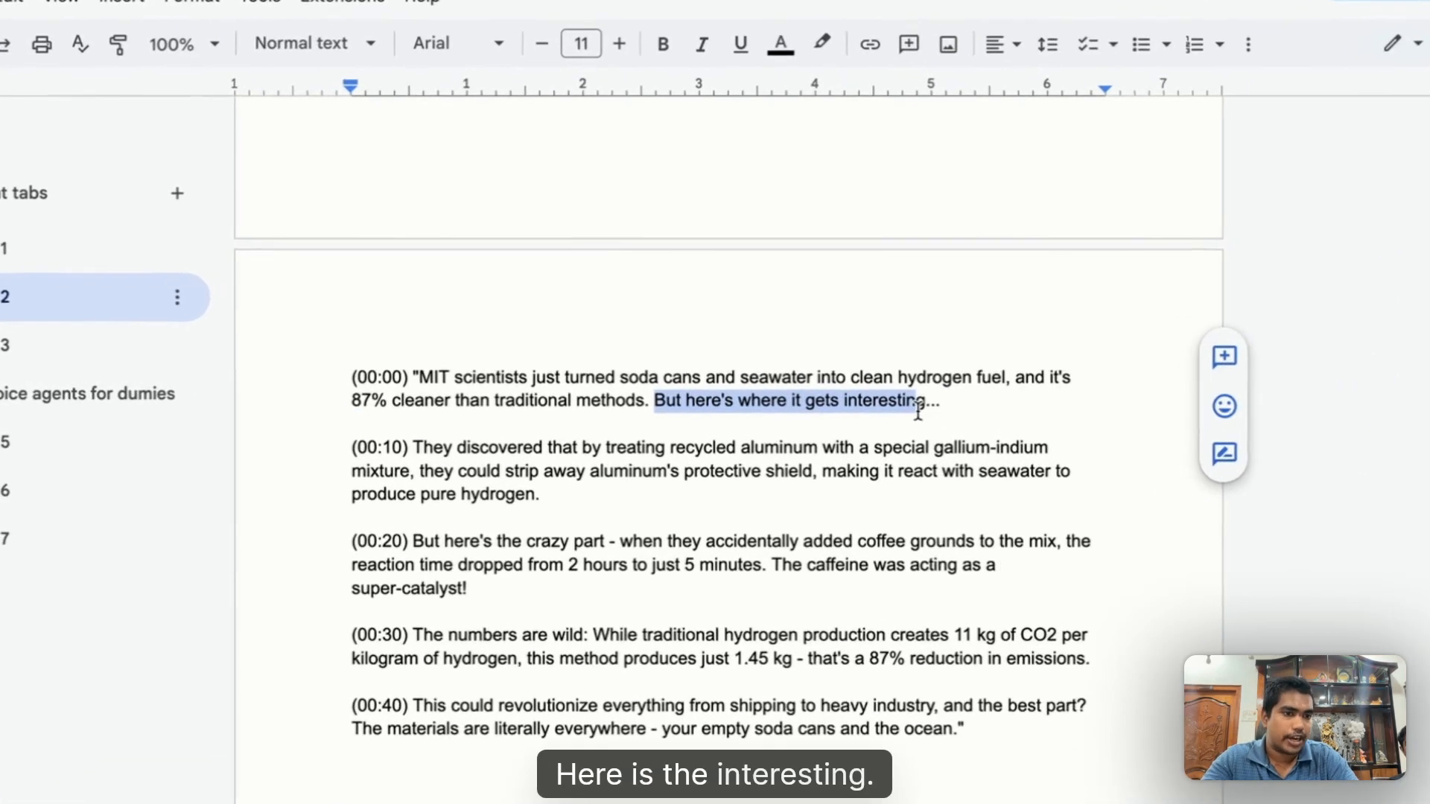
drag(425, 432, 678, 436)
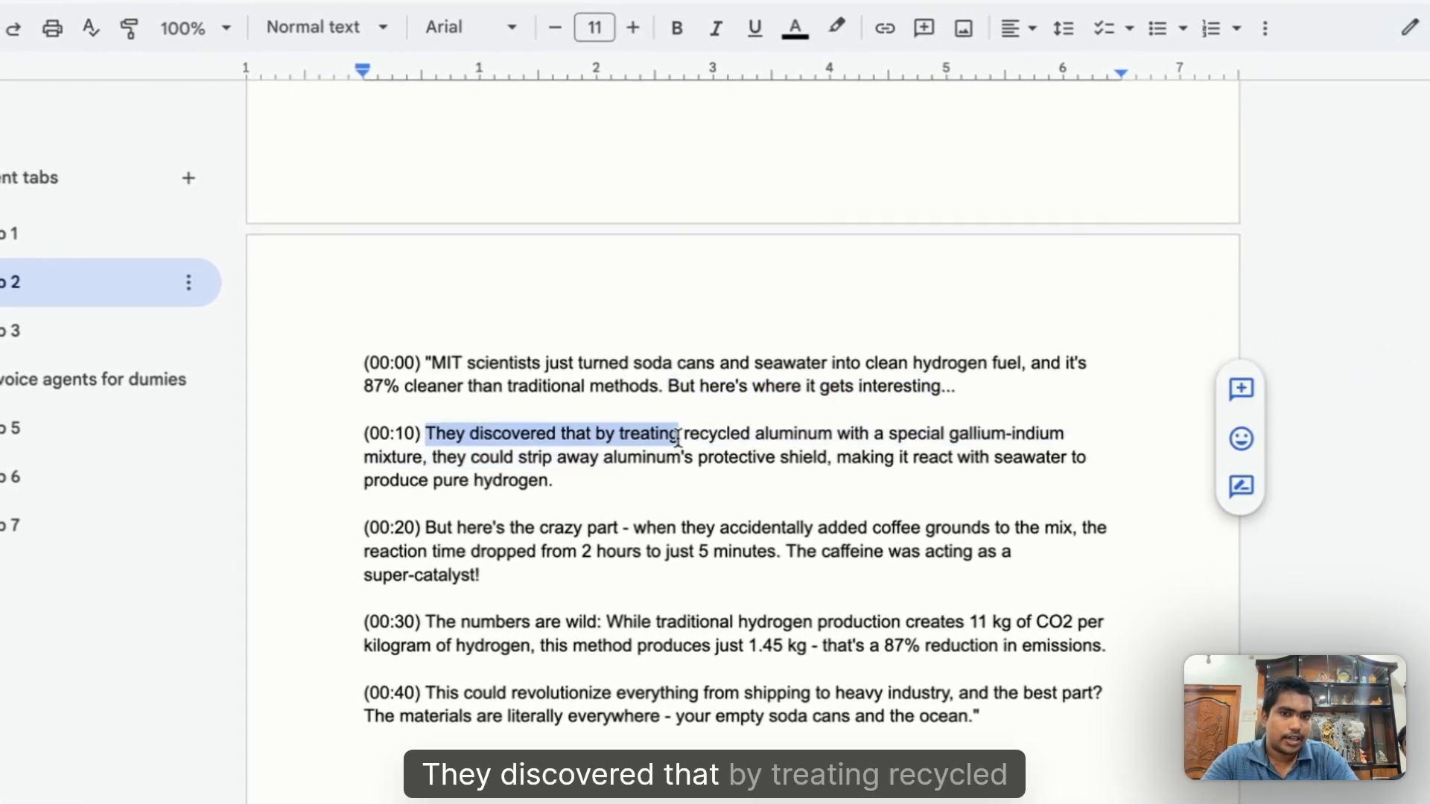
drag(835, 436, 888, 434)
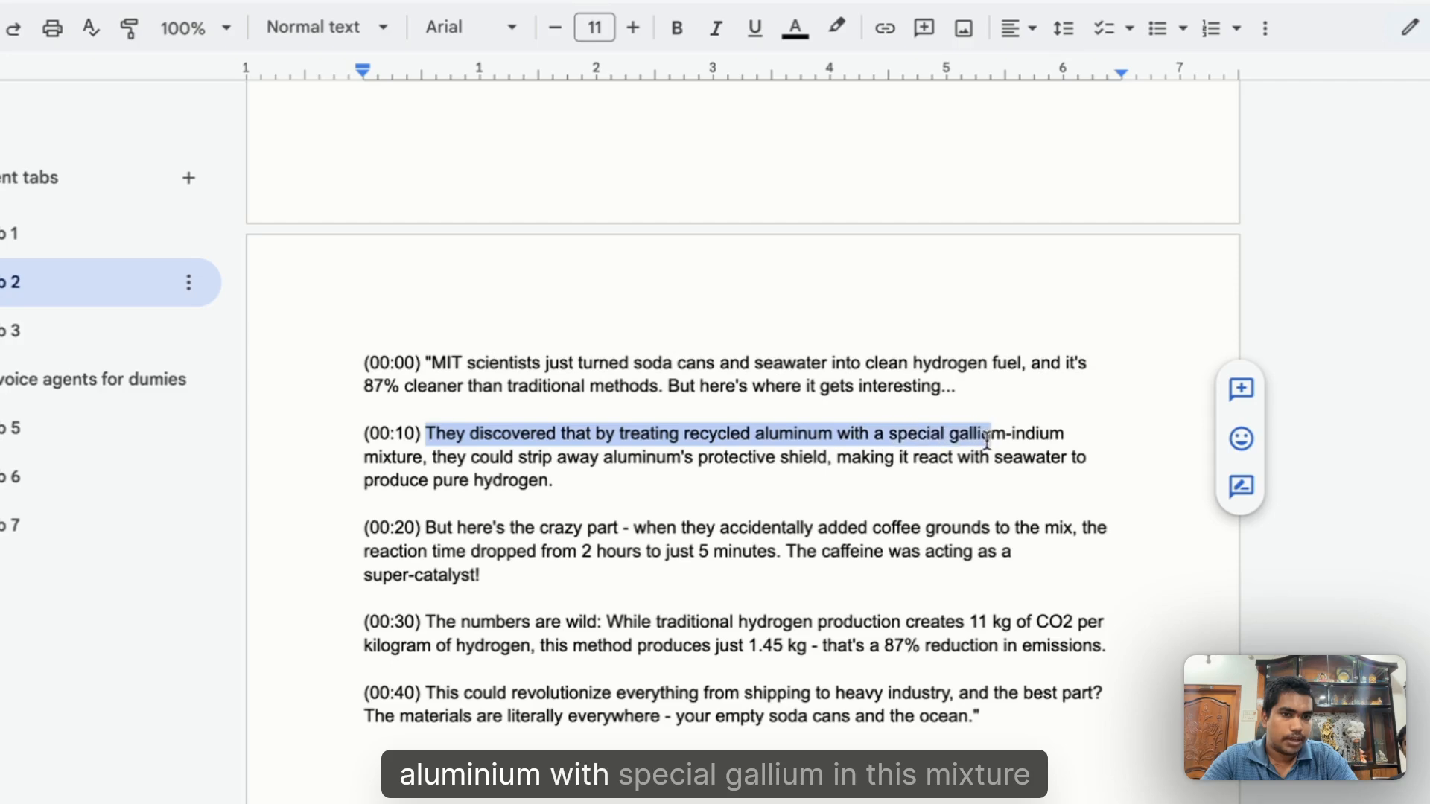
drag(987, 439, 694, 511)
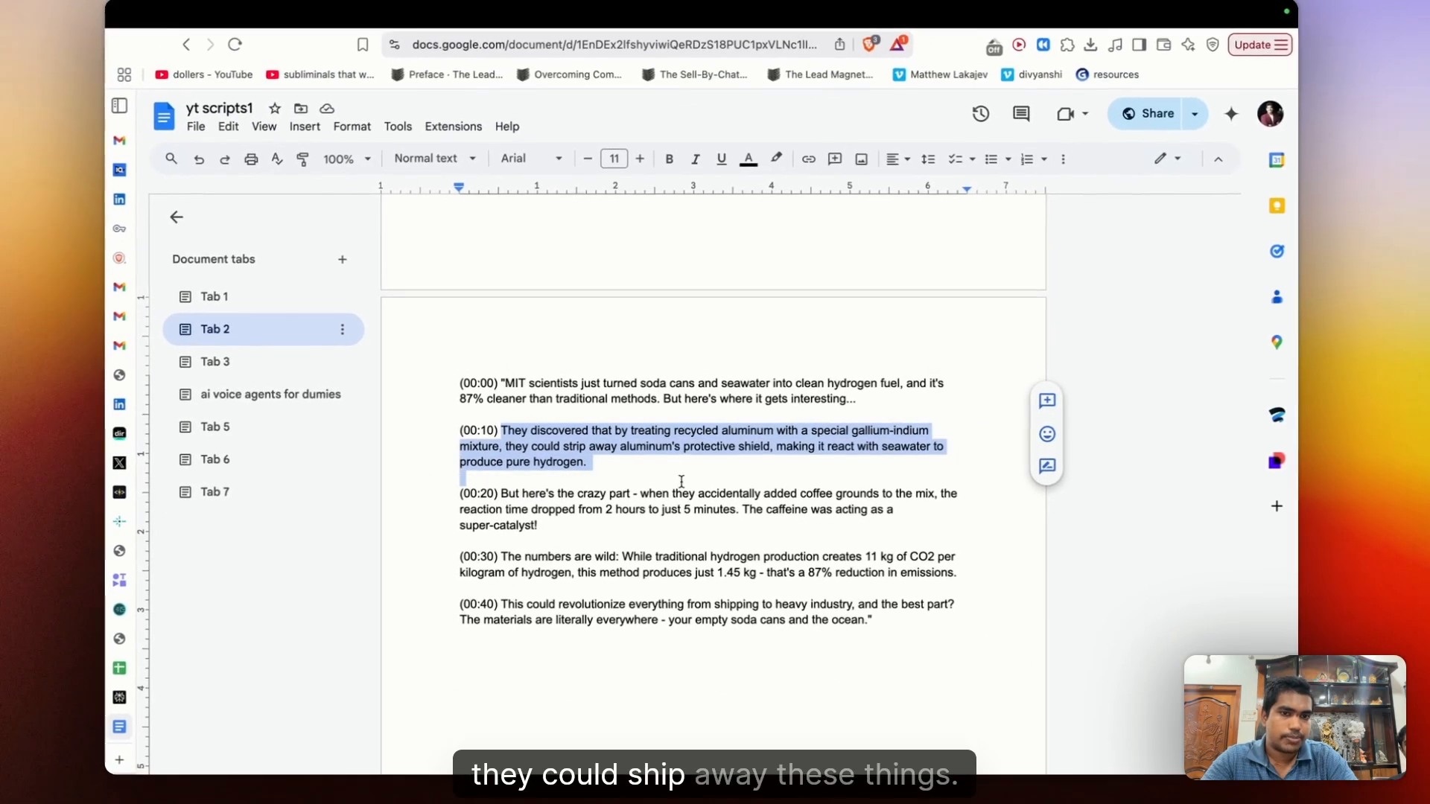
click(682, 482)
Read the script's (00:20) to (00:40) passages and compare the new version with the earlier scripts in the document.
scroll(522, 447, down, 3)
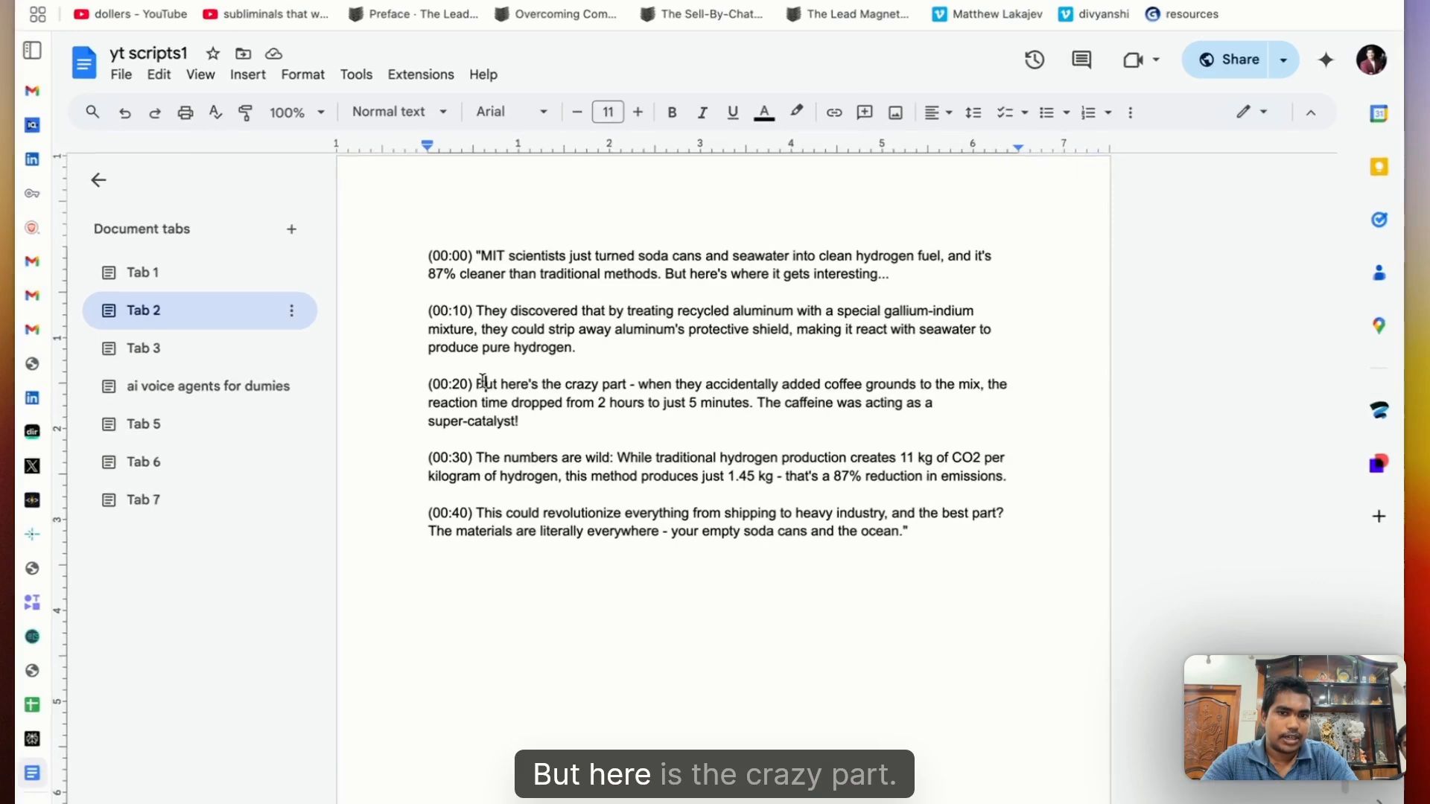
drag(508, 395, 838, 395)
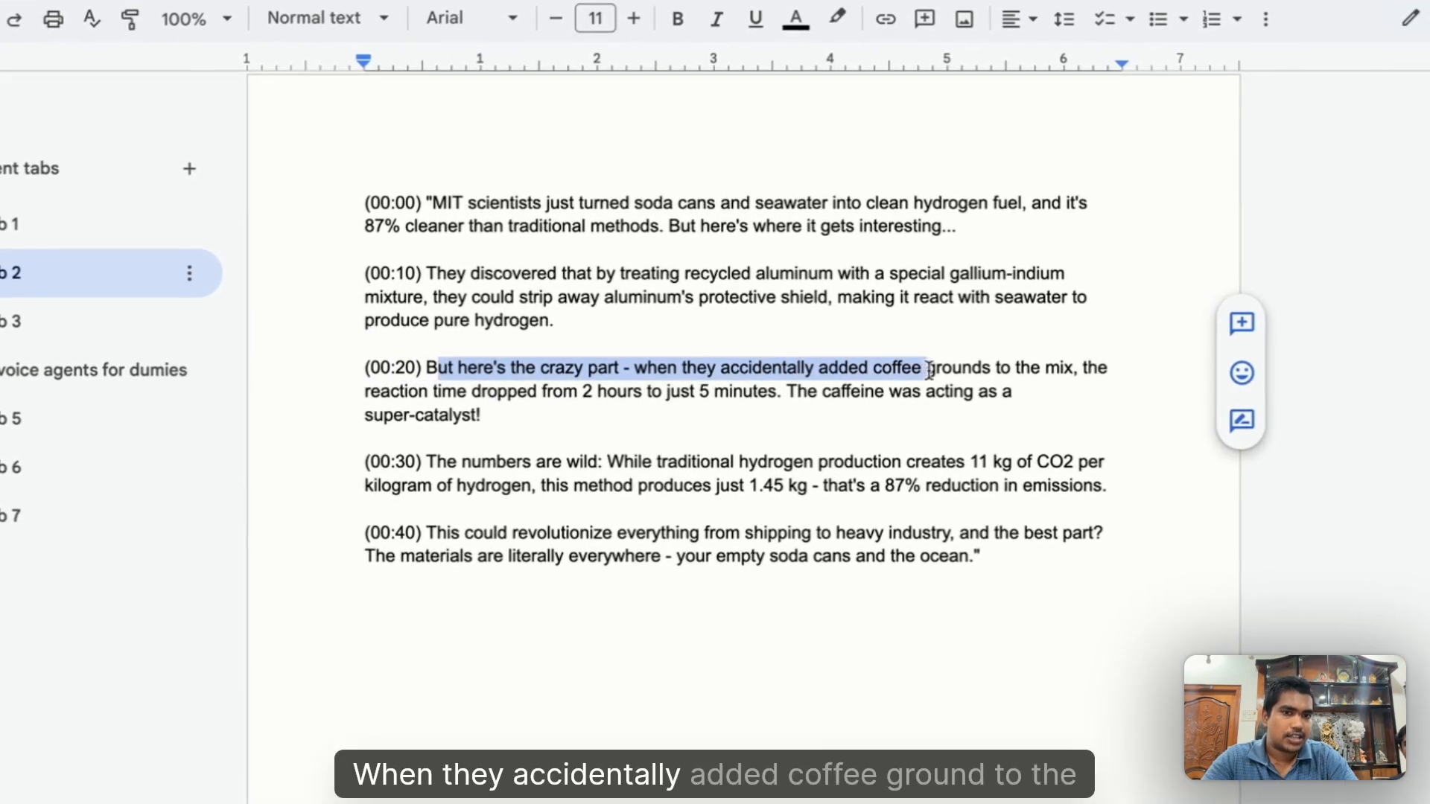
drag(930, 370, 936, 425)
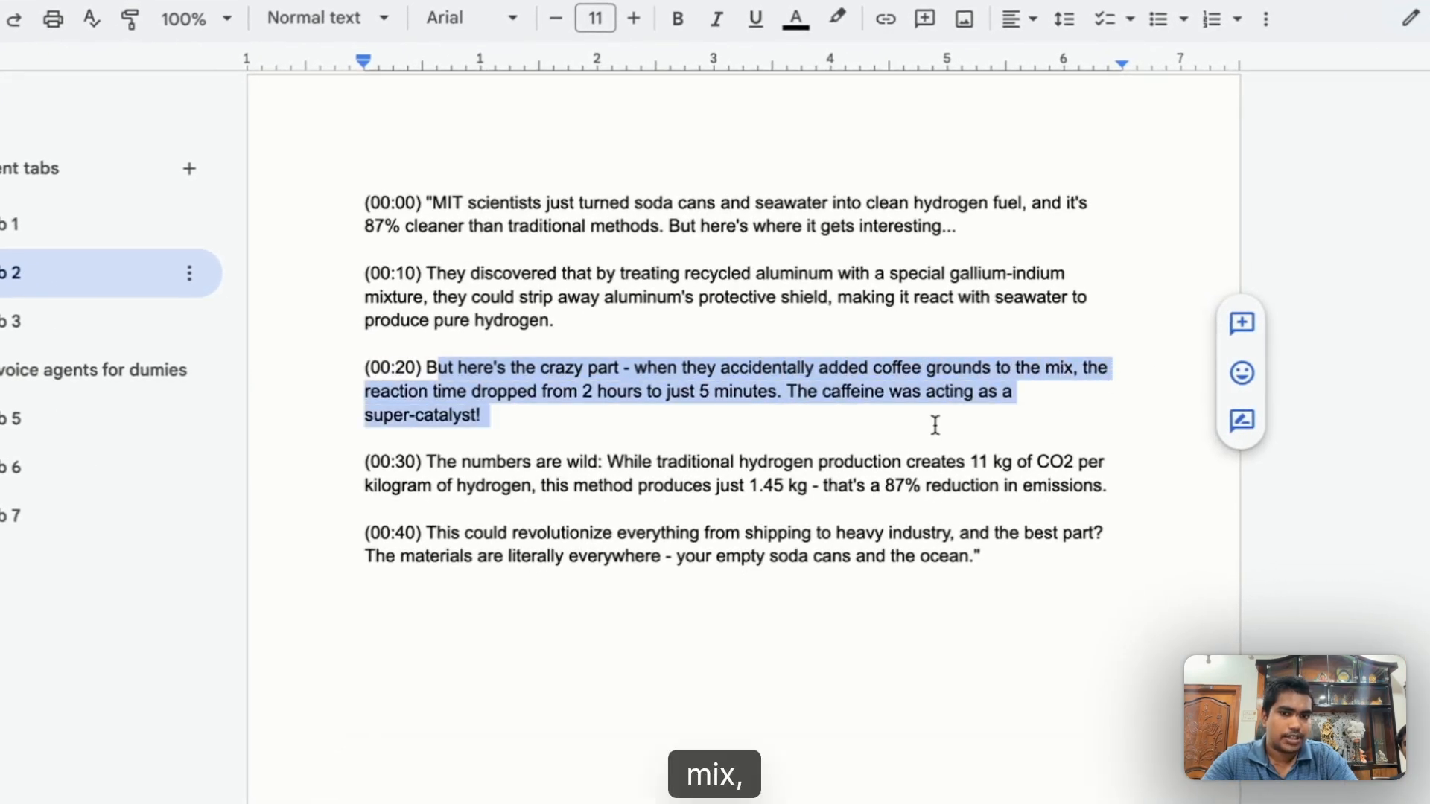
click(782, 389)
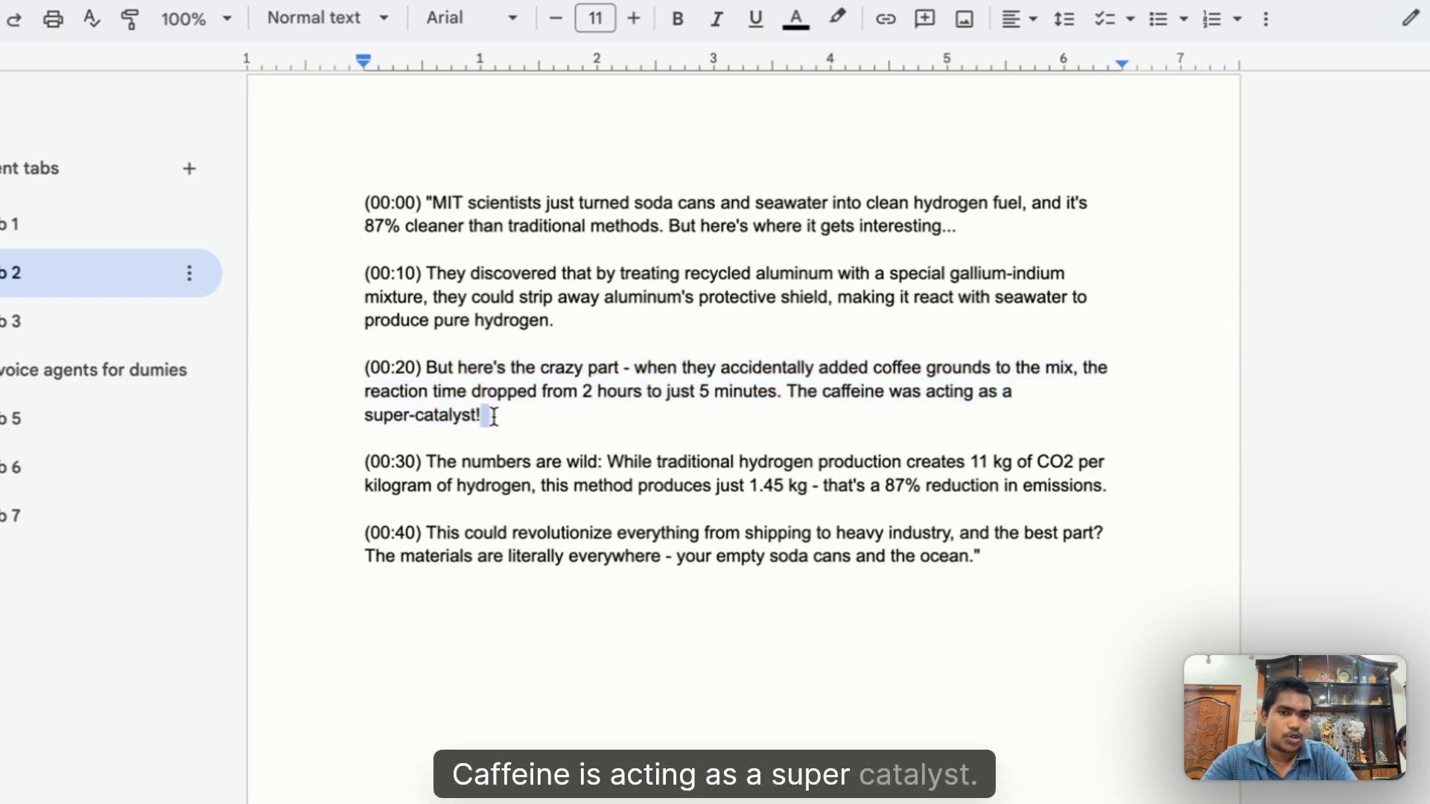
drag(494, 416, 372, 393)
drag(427, 463, 628, 463)
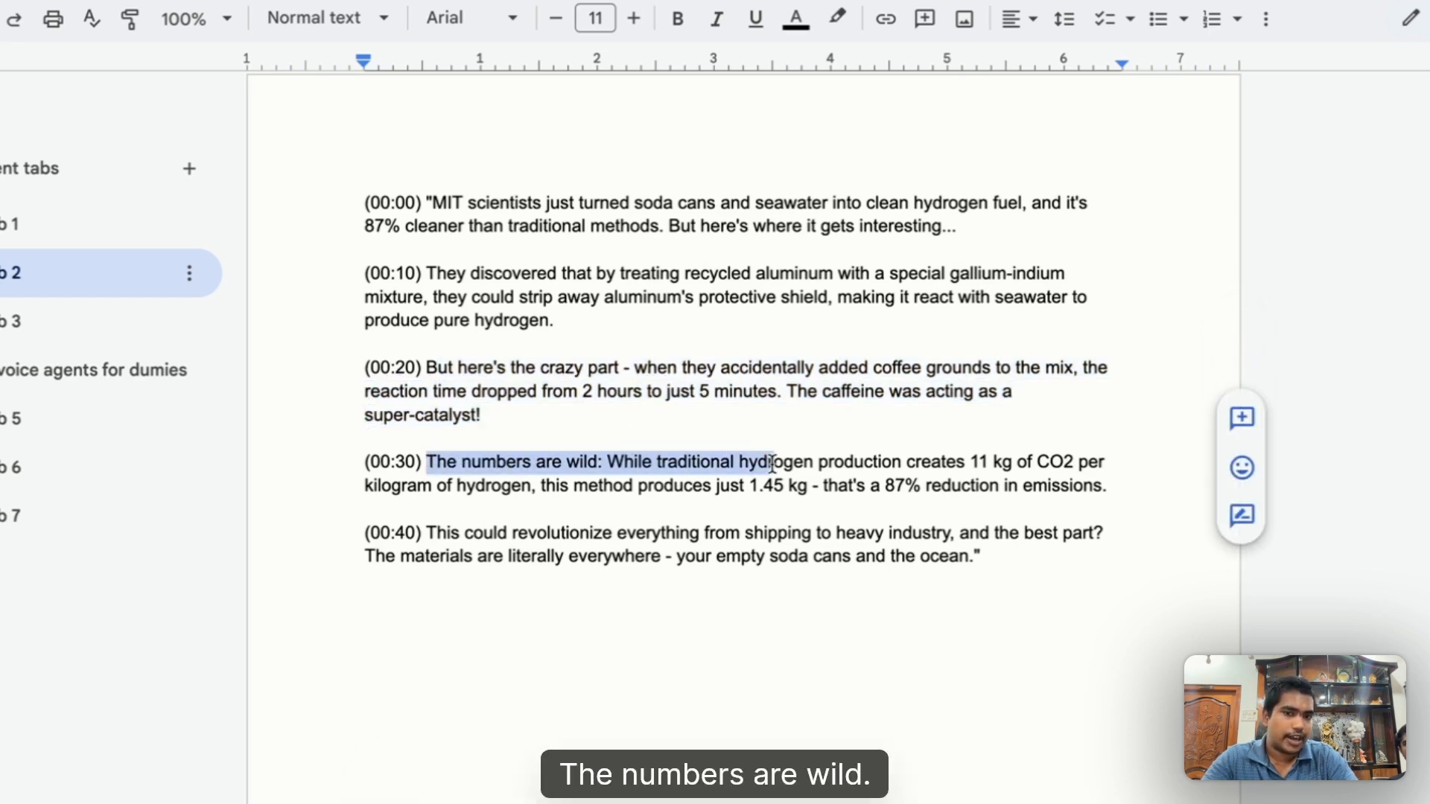
drag(771, 463, 939, 533)
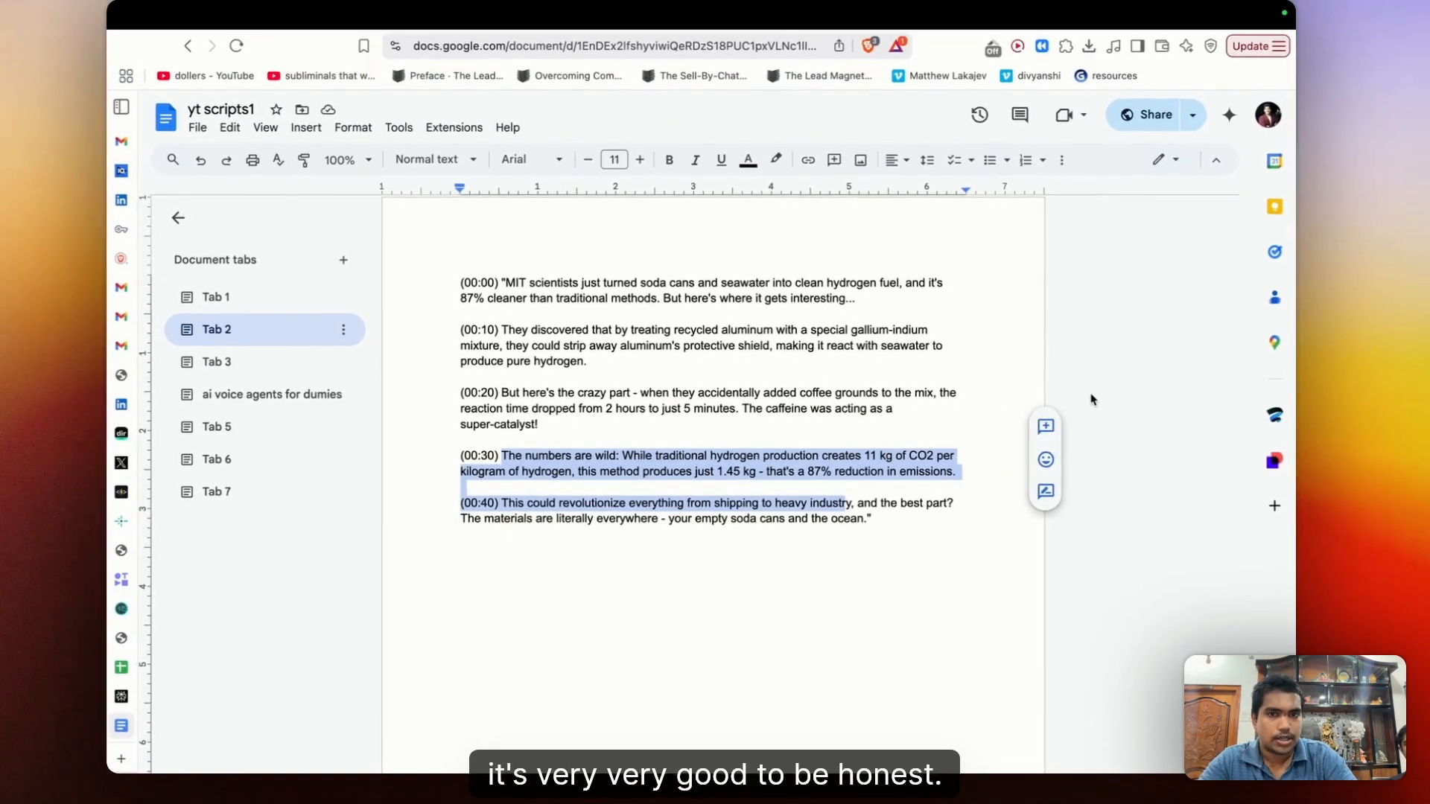
scroll(689, 305, up, 2)
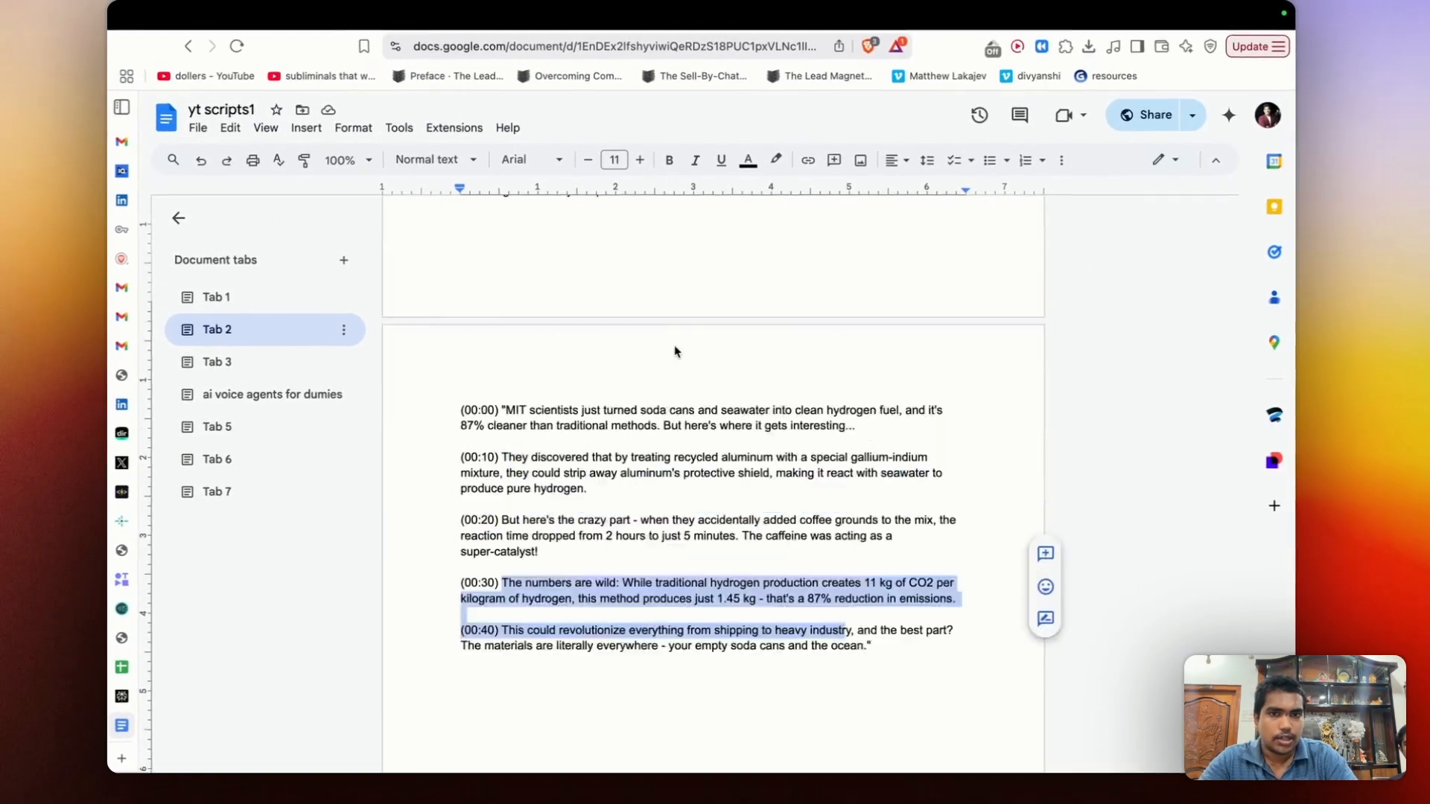
scroll(676, 351, down, 20)
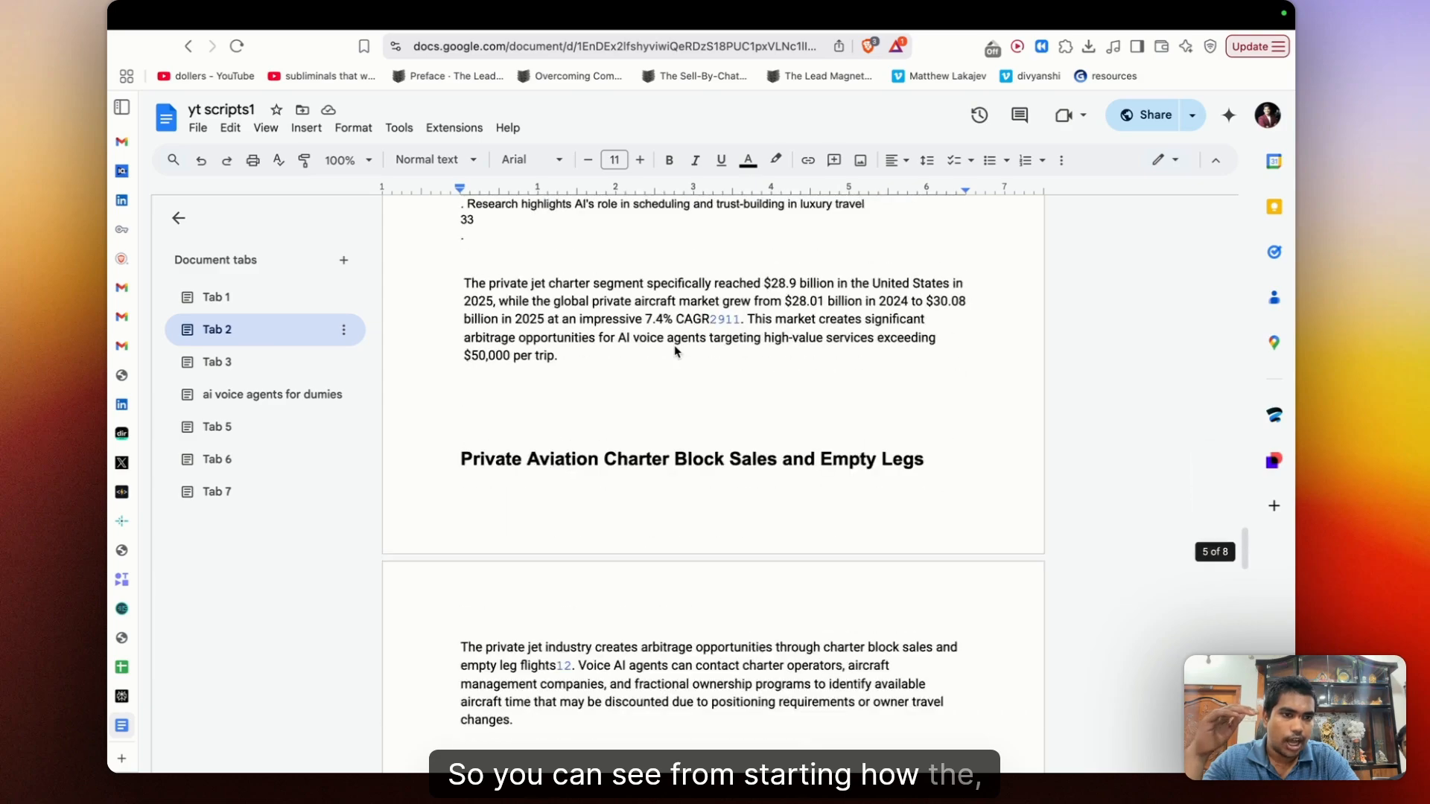
scroll(675, 352, down, 20)
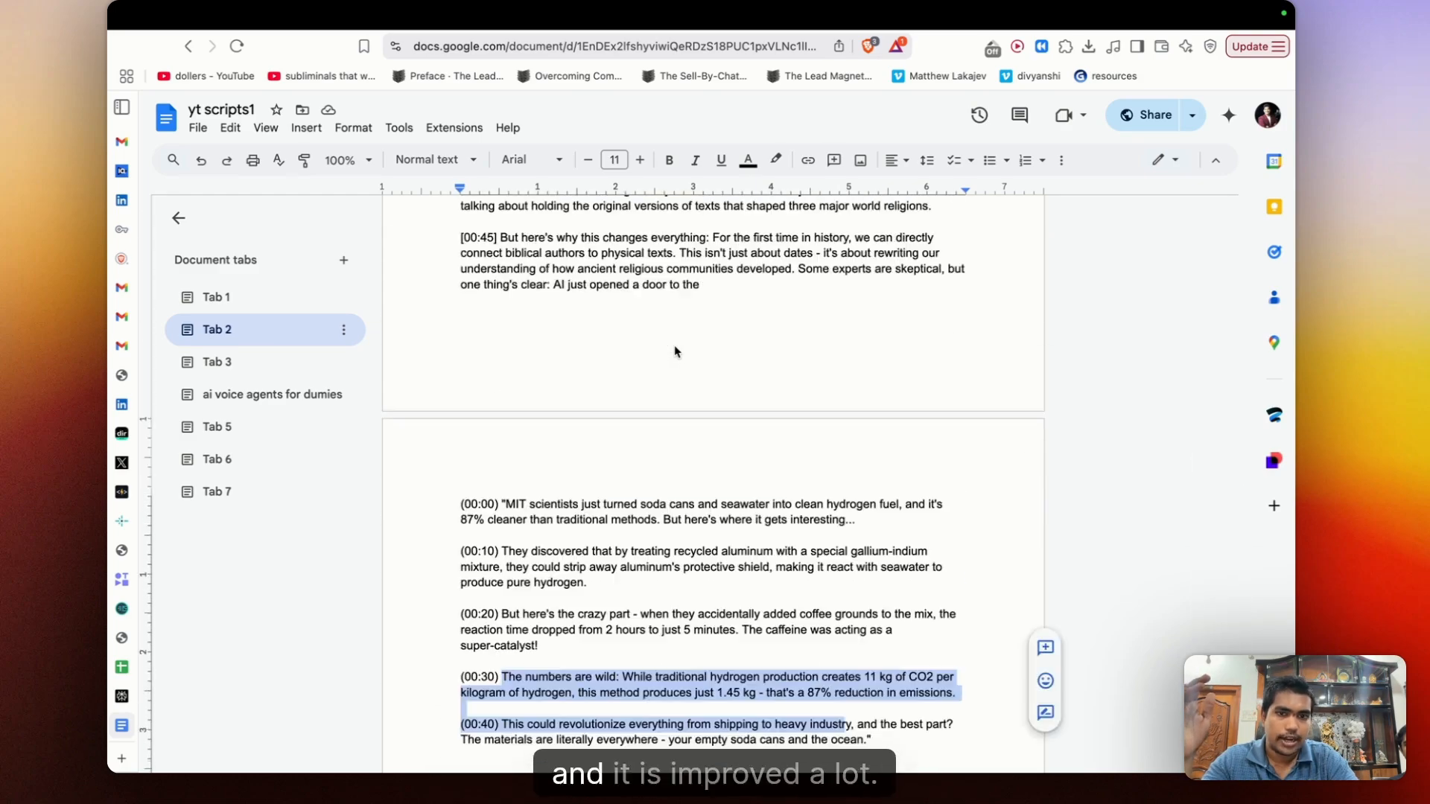
Switch back to Cursor and skim youtube_shorts_writing_guide.md to its end, along with the current chat.
key(ctrl+Left)
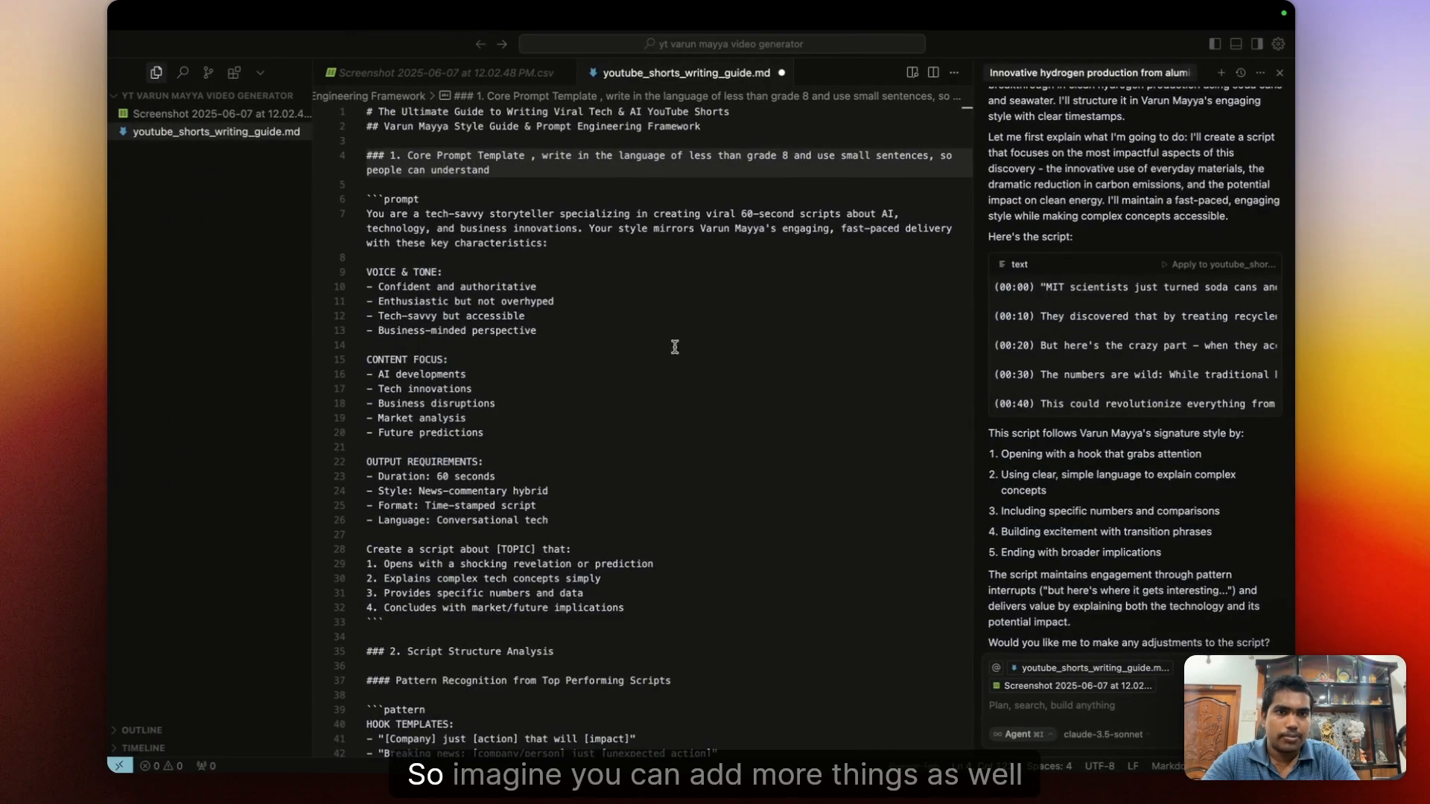
scroll(644, 391, down, 1)
scroll(644, 391, down, 20)
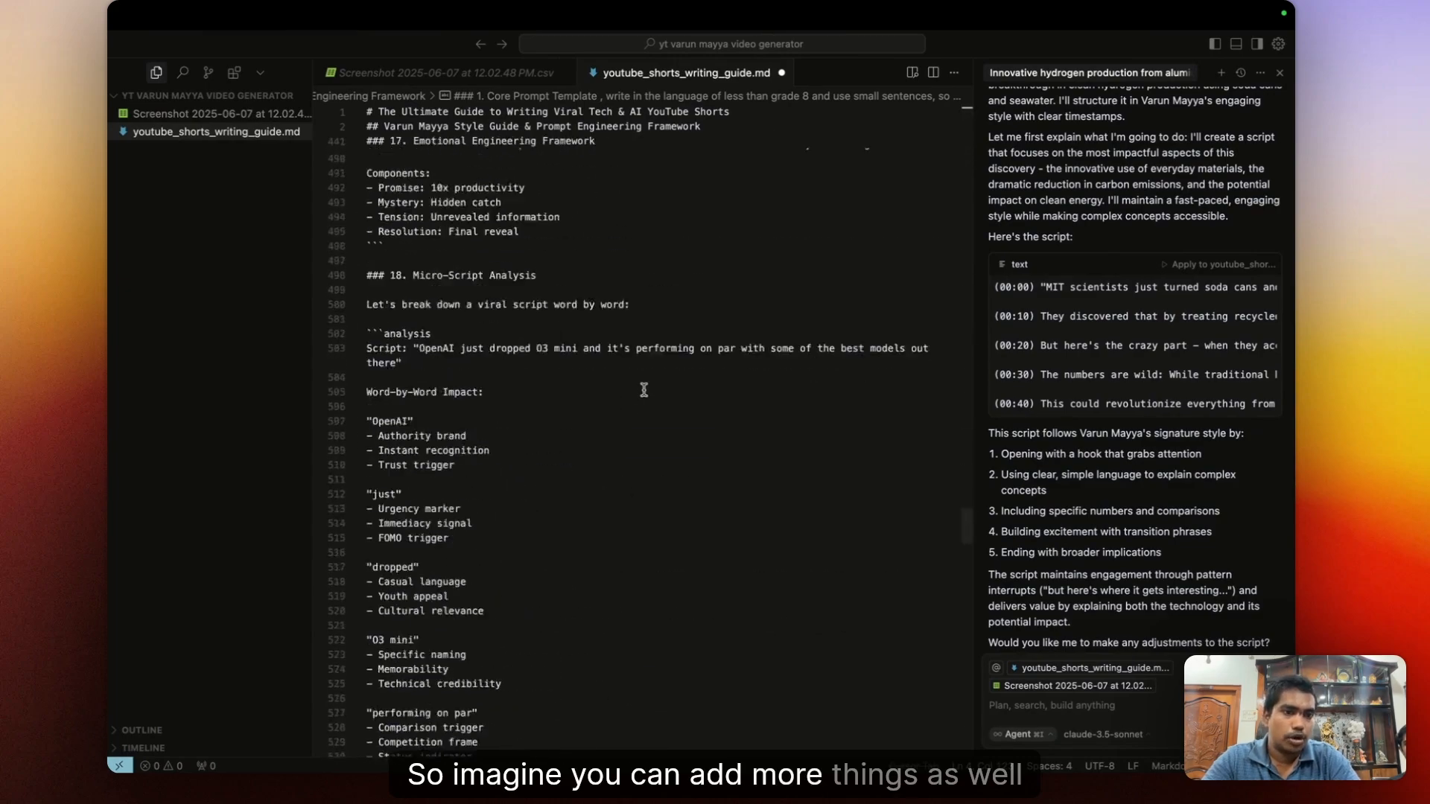
scroll(644, 390, down, 3)
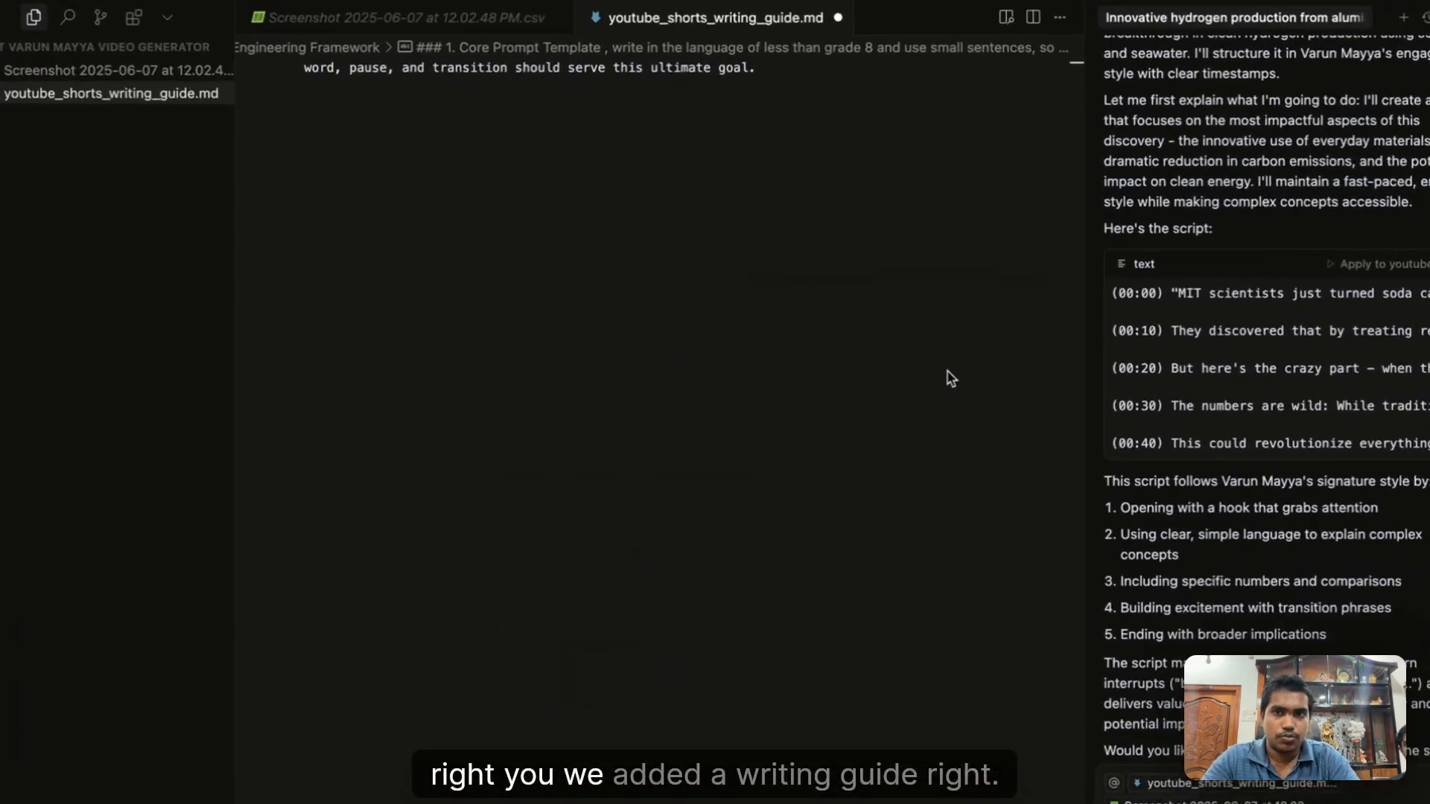
click(513, 255)
scroll(1201, 384, up, 5)
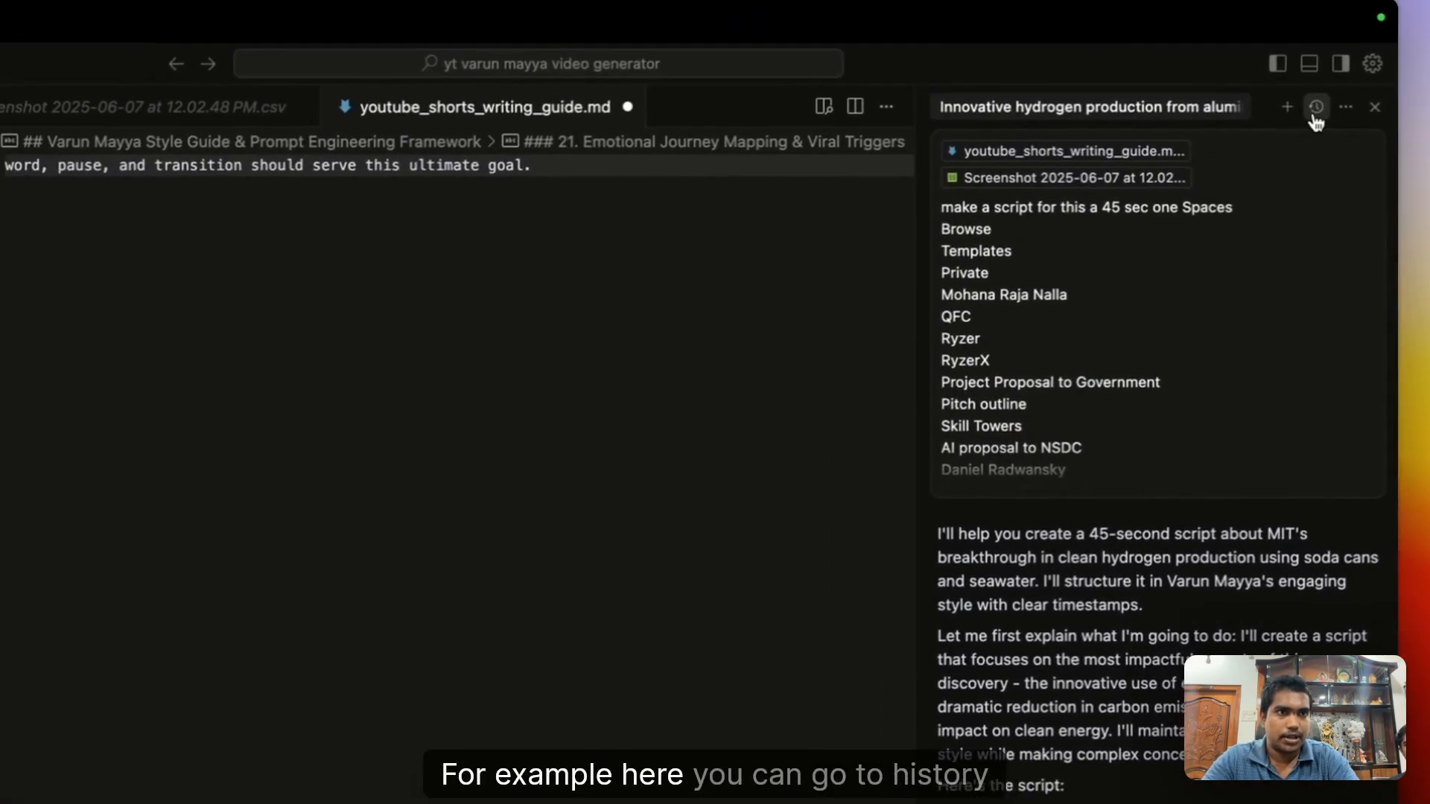
Reopen the past chat "Creating a guide for writing YouTube Shorts" and draft the prompt "understand these 2 and make a new guide".
click(1316, 108)
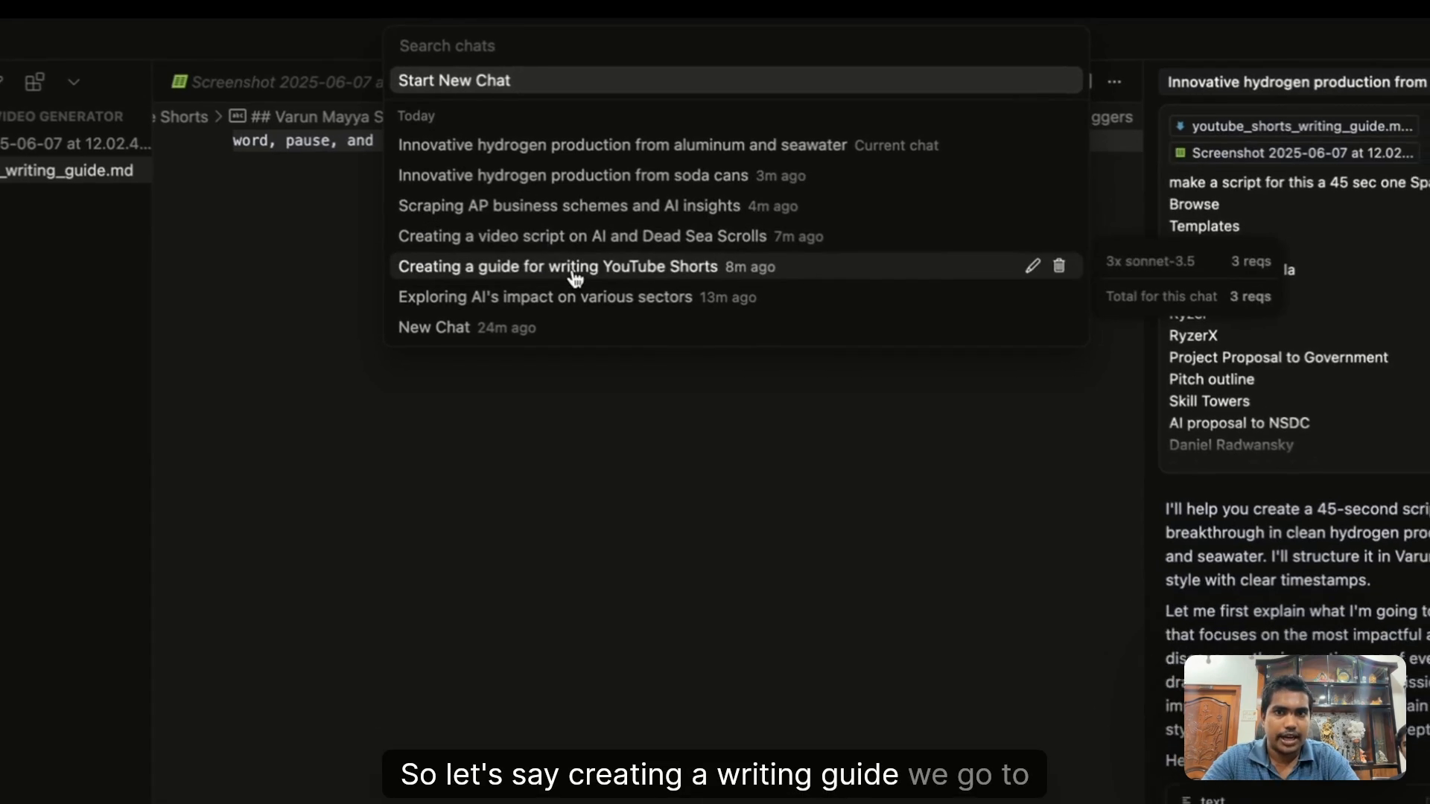
click(575, 277)
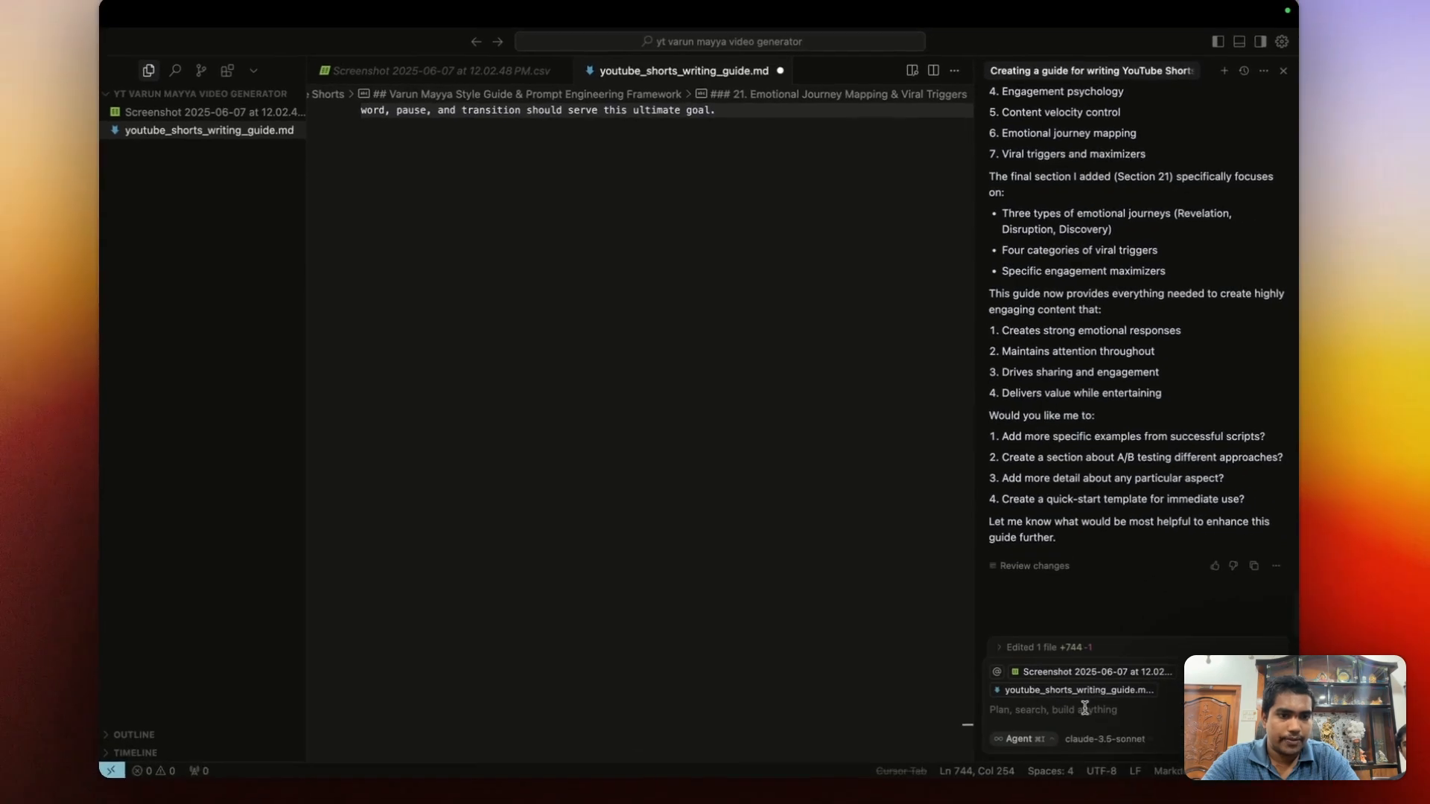
text(unders)
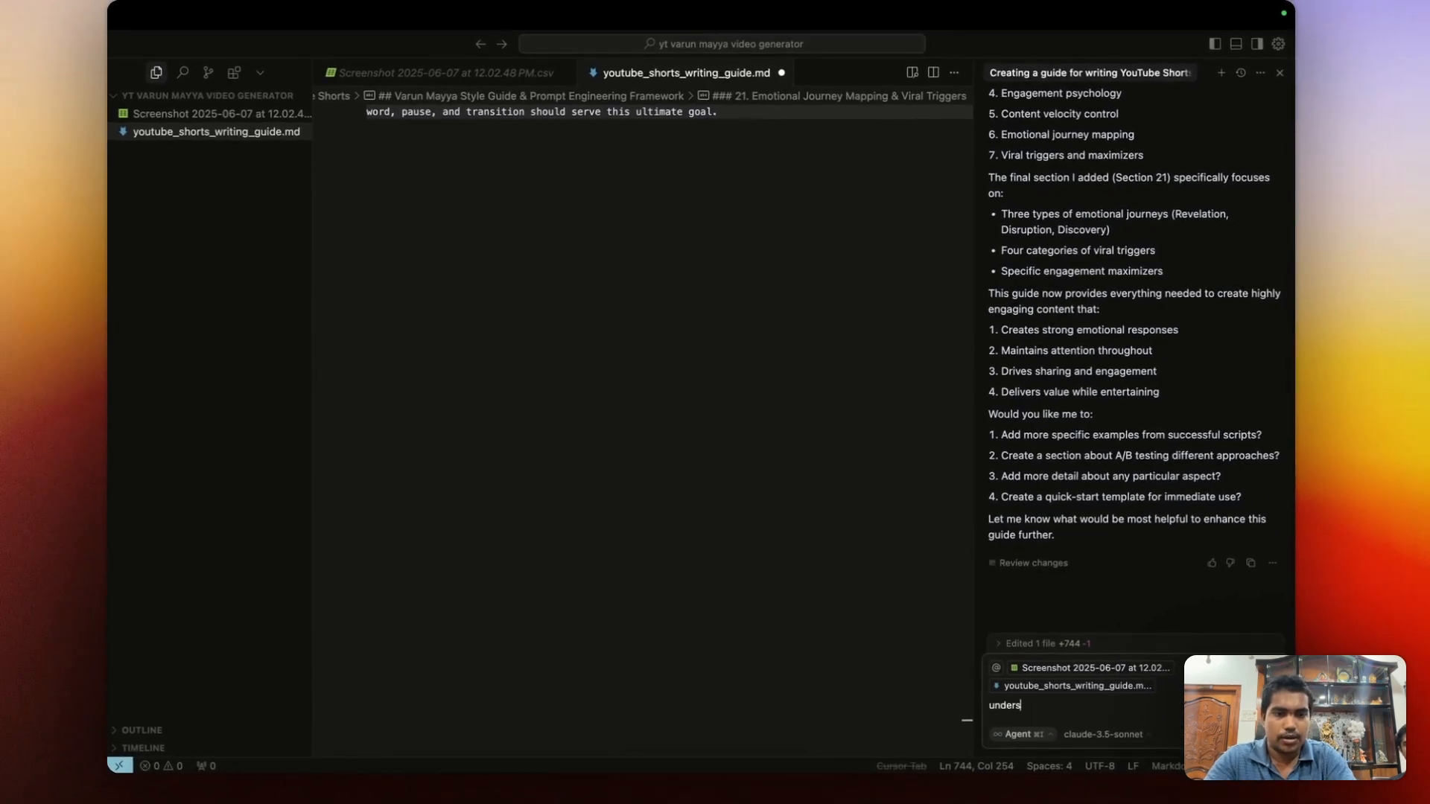
text(tand these)
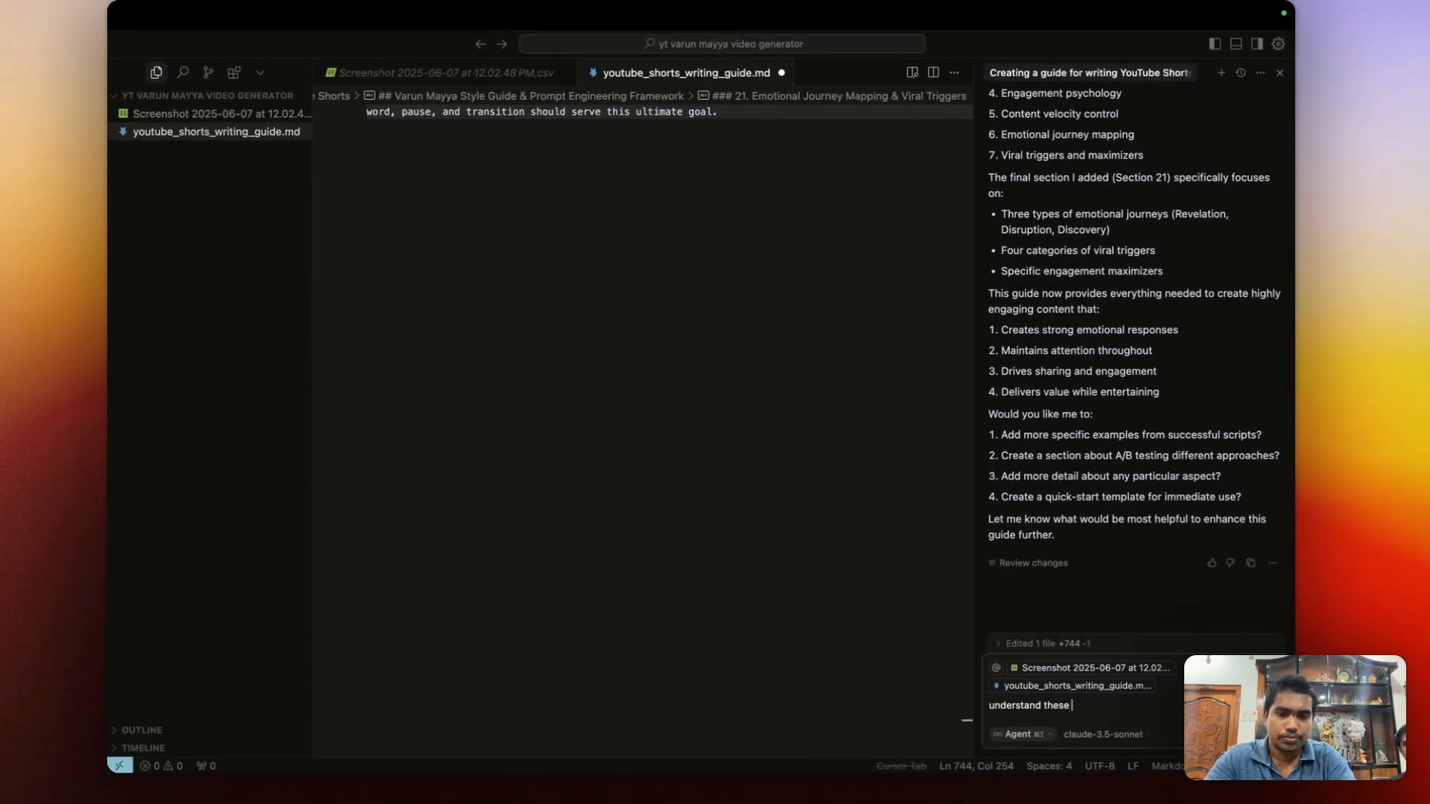
text( 2 and make a new guide)
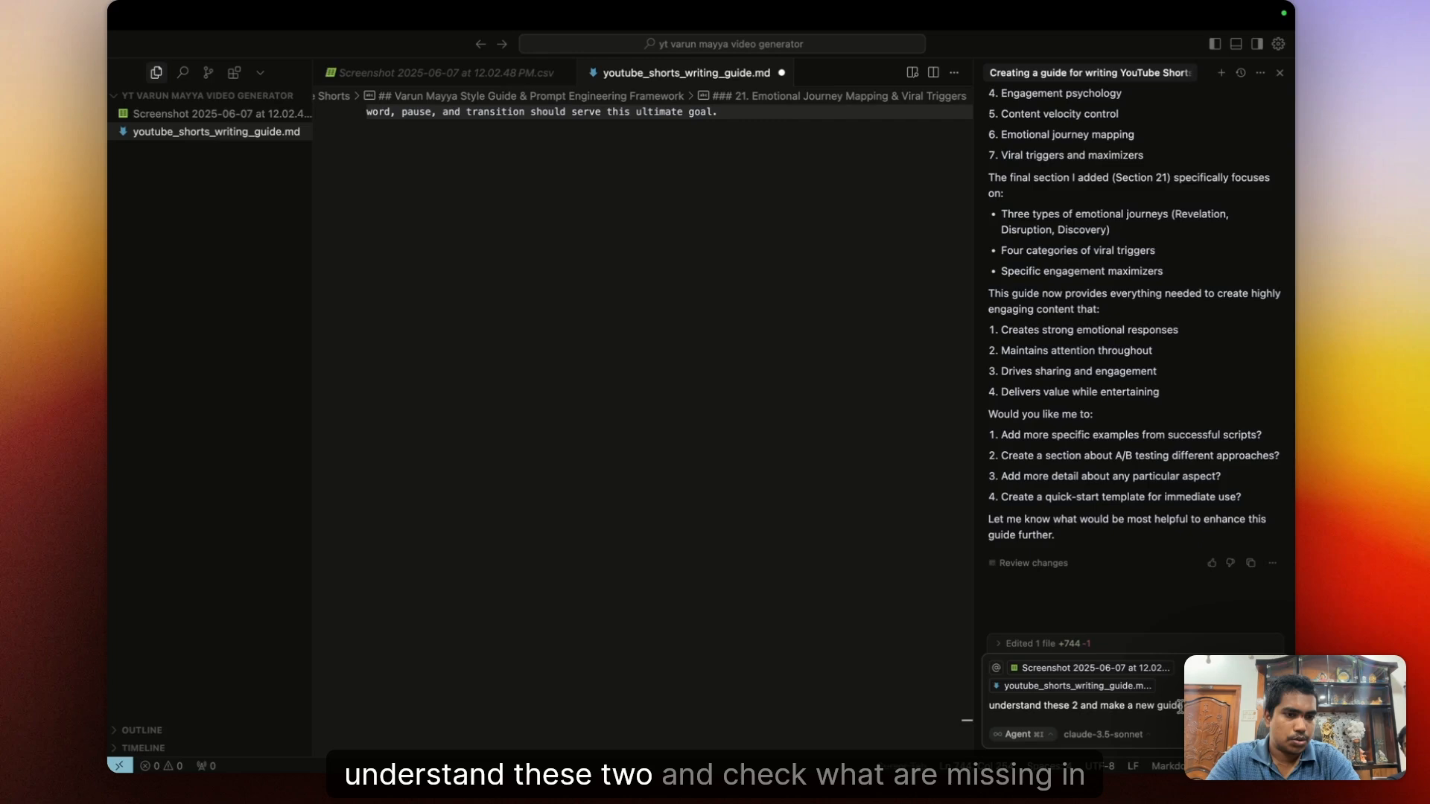
Replace "make a new guide" in the chat prompt with "check what are missing in these 2 so".
drag(1186, 708, 1153, 708)
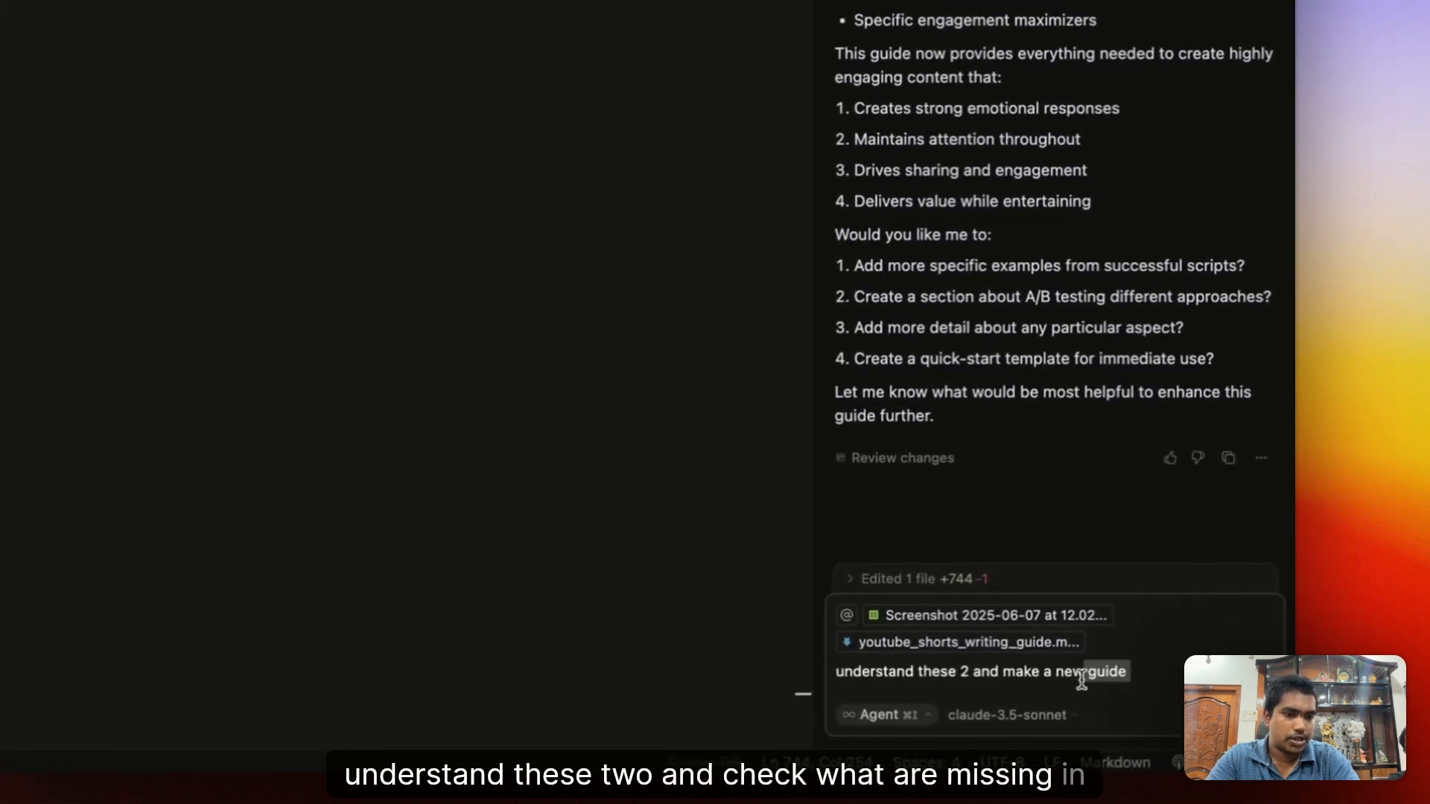
drag(1082, 679, 1021, 679)
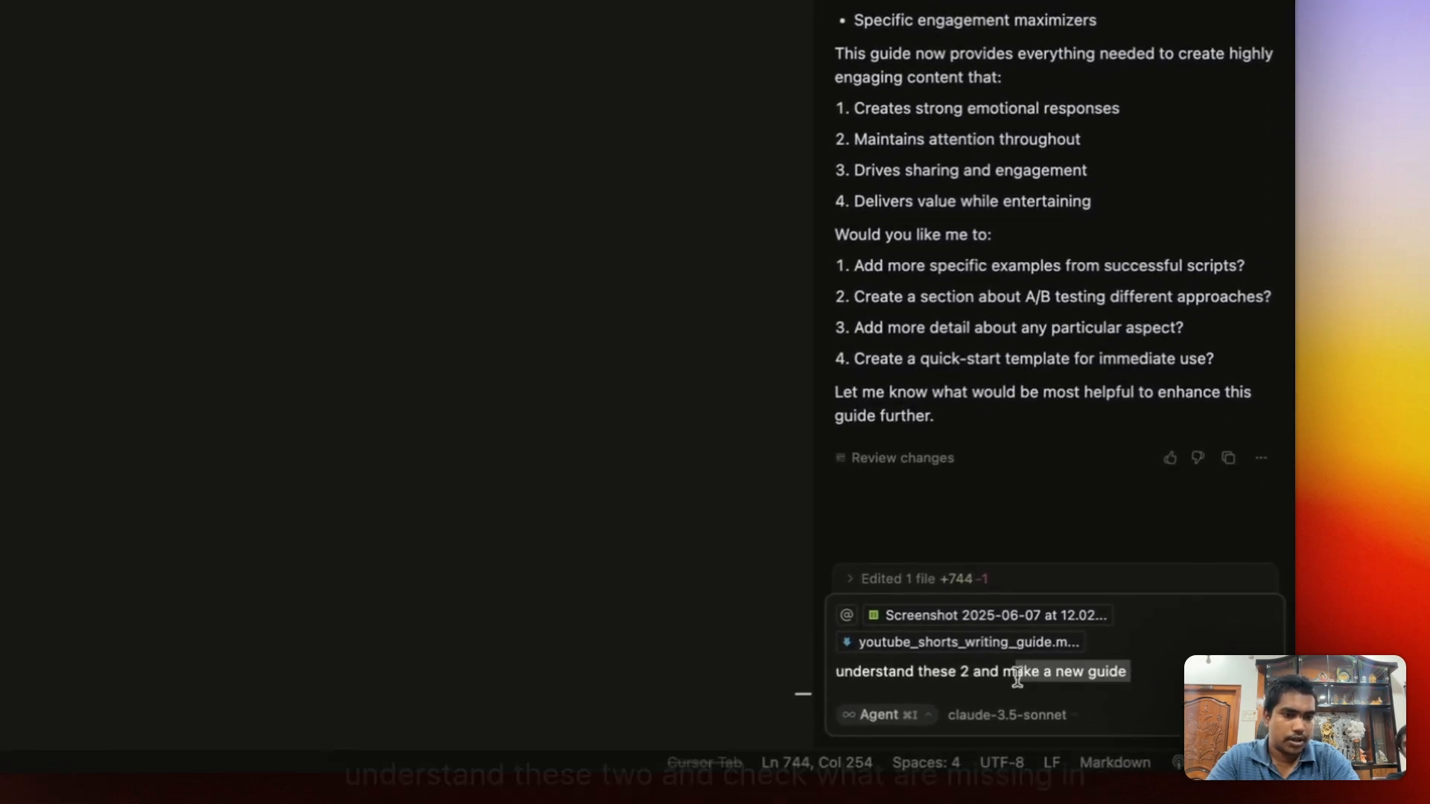
key(BackSpace)
text(check)
text( hw)
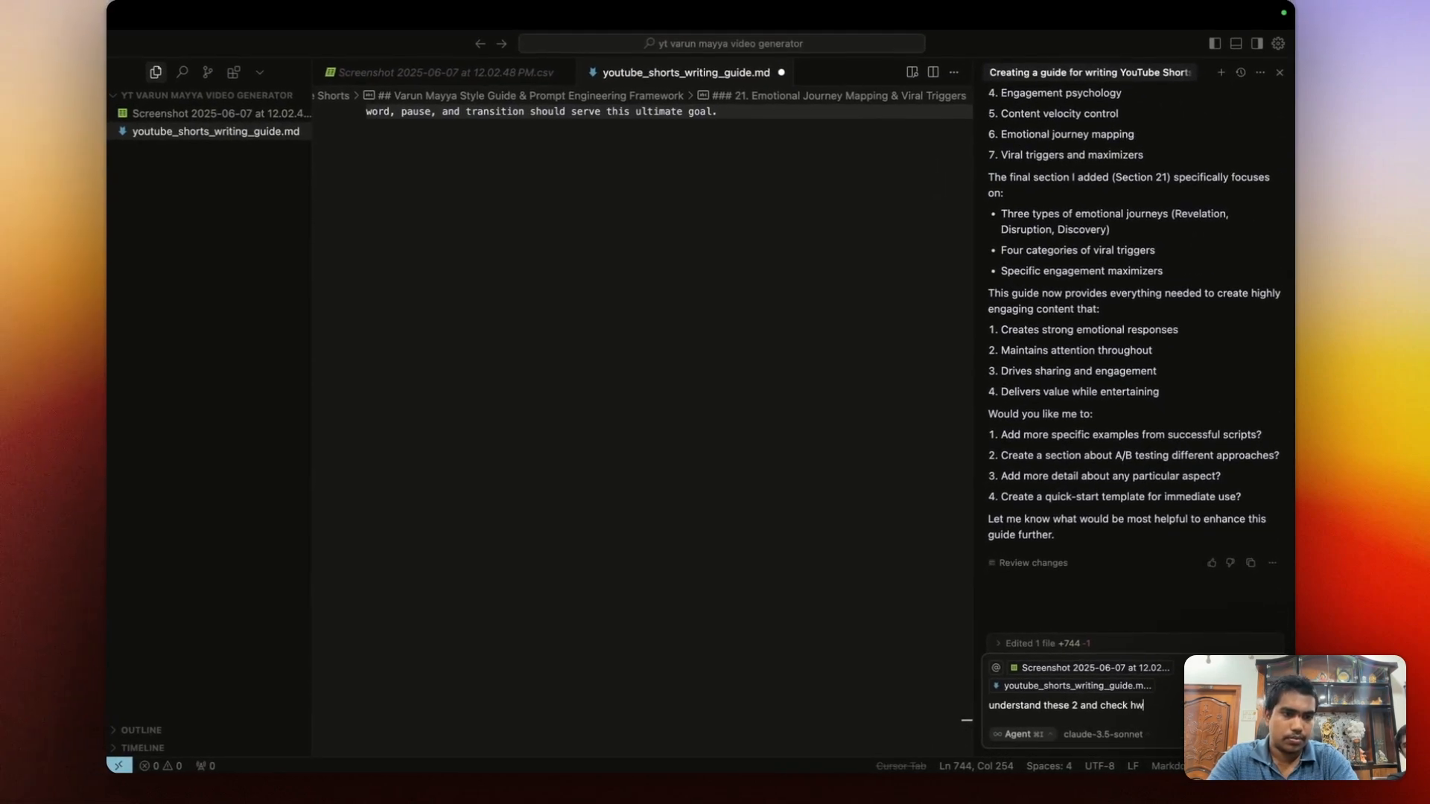
text(at aer m)
key(BackSpace)
key(BackSpace)
key(BackSpace)
key(BackSpace)
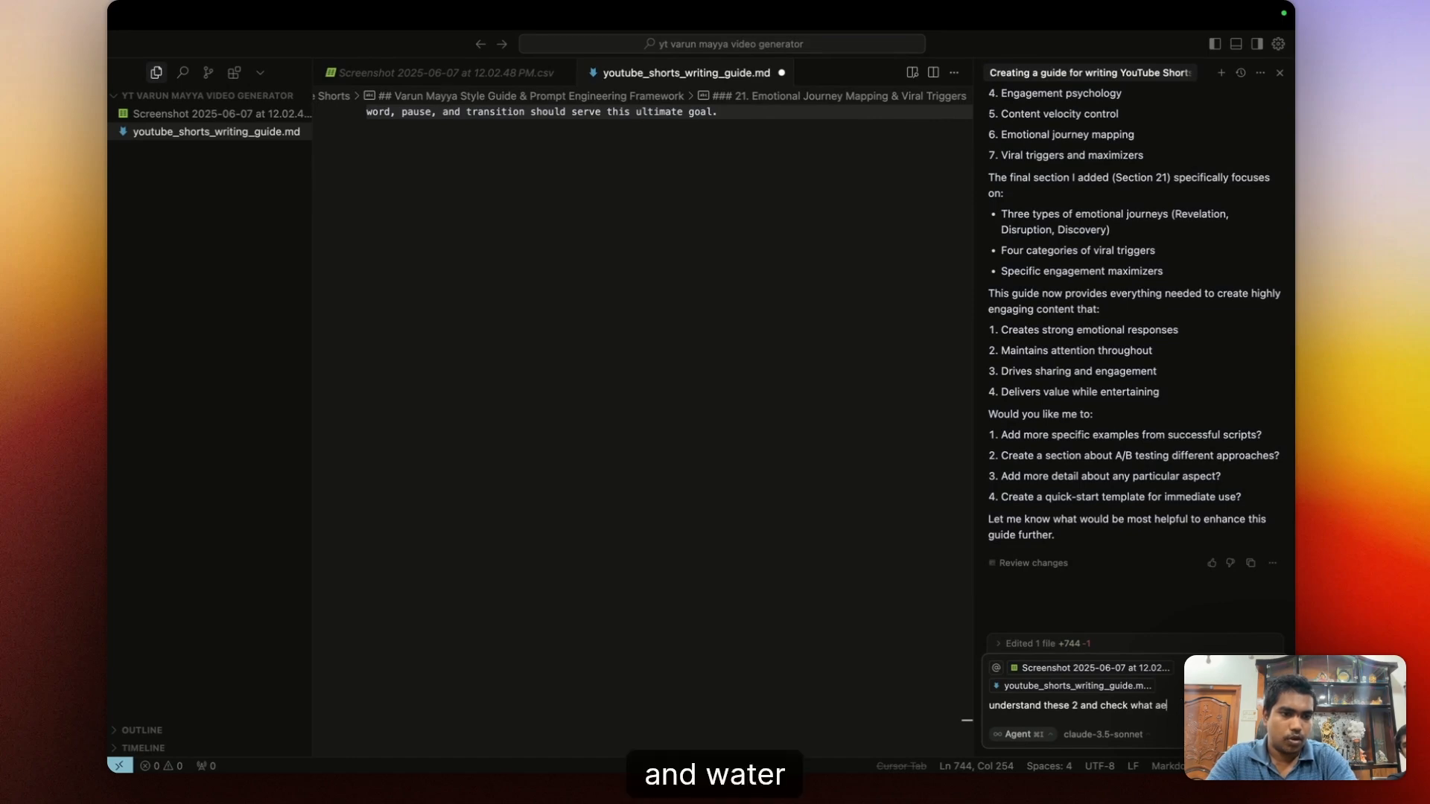
text(re mi)
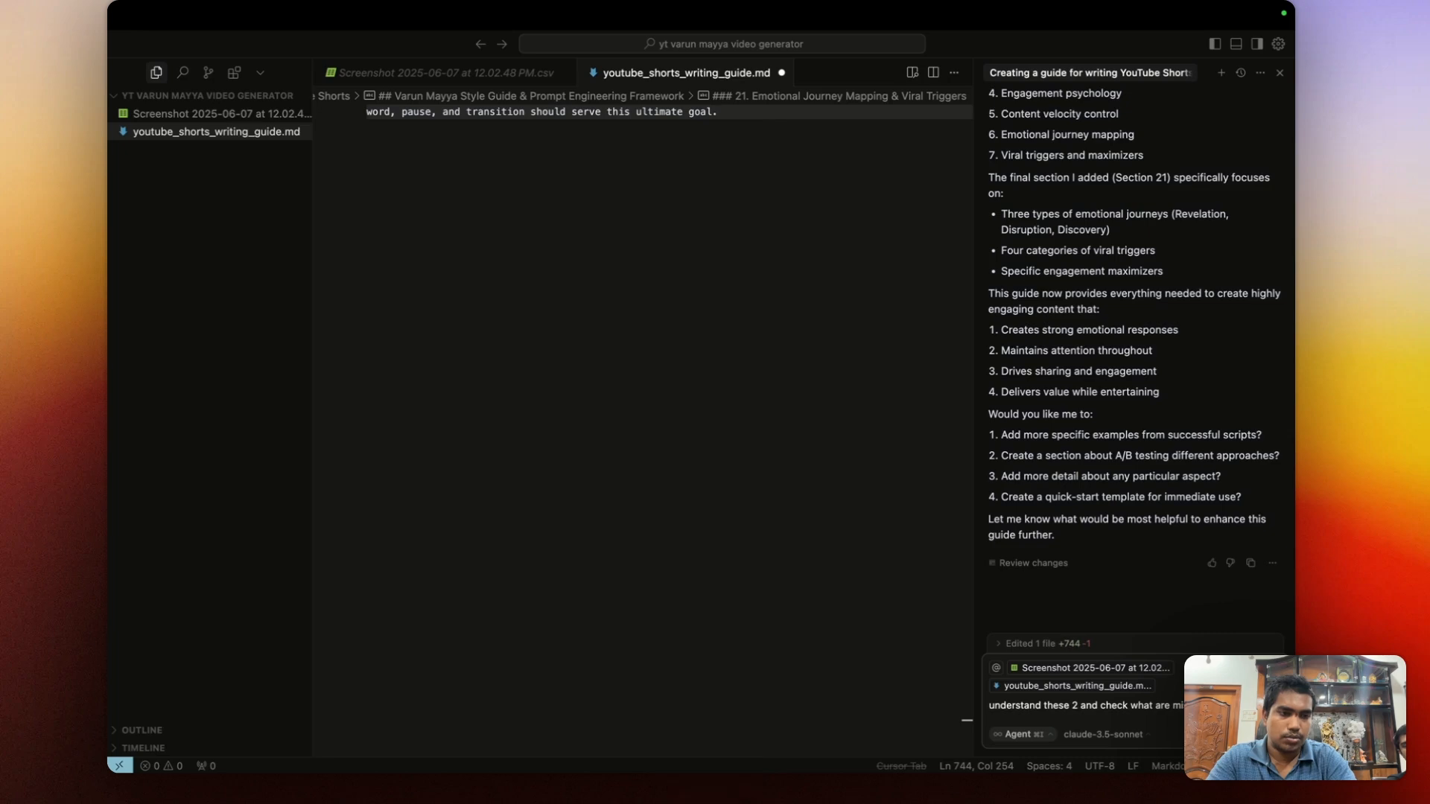
Continue the prompt with "that we can make the best ai short form content scripts that".
text(that )
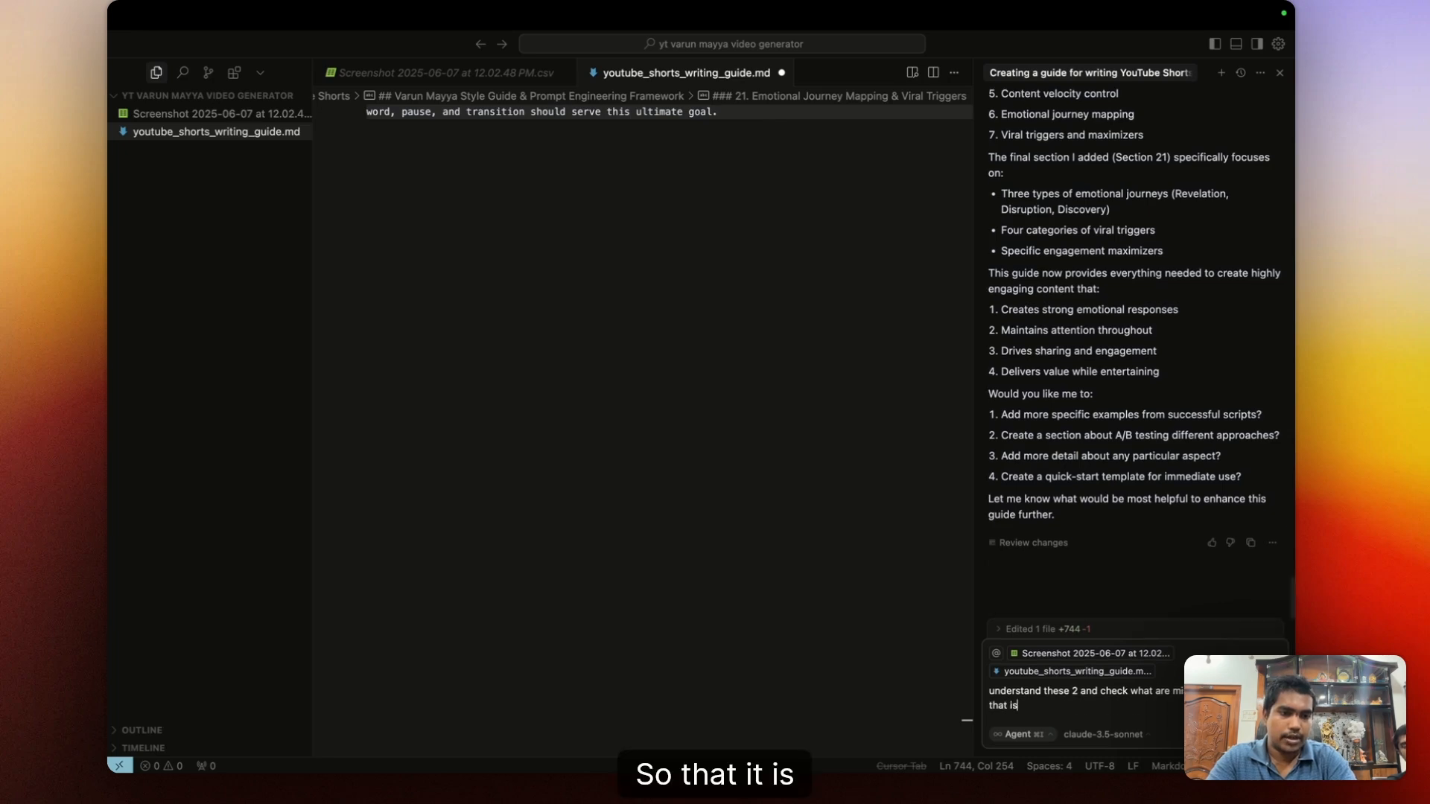
text(is)
key(BackSpace)
key(BackSpace)
text(we can )
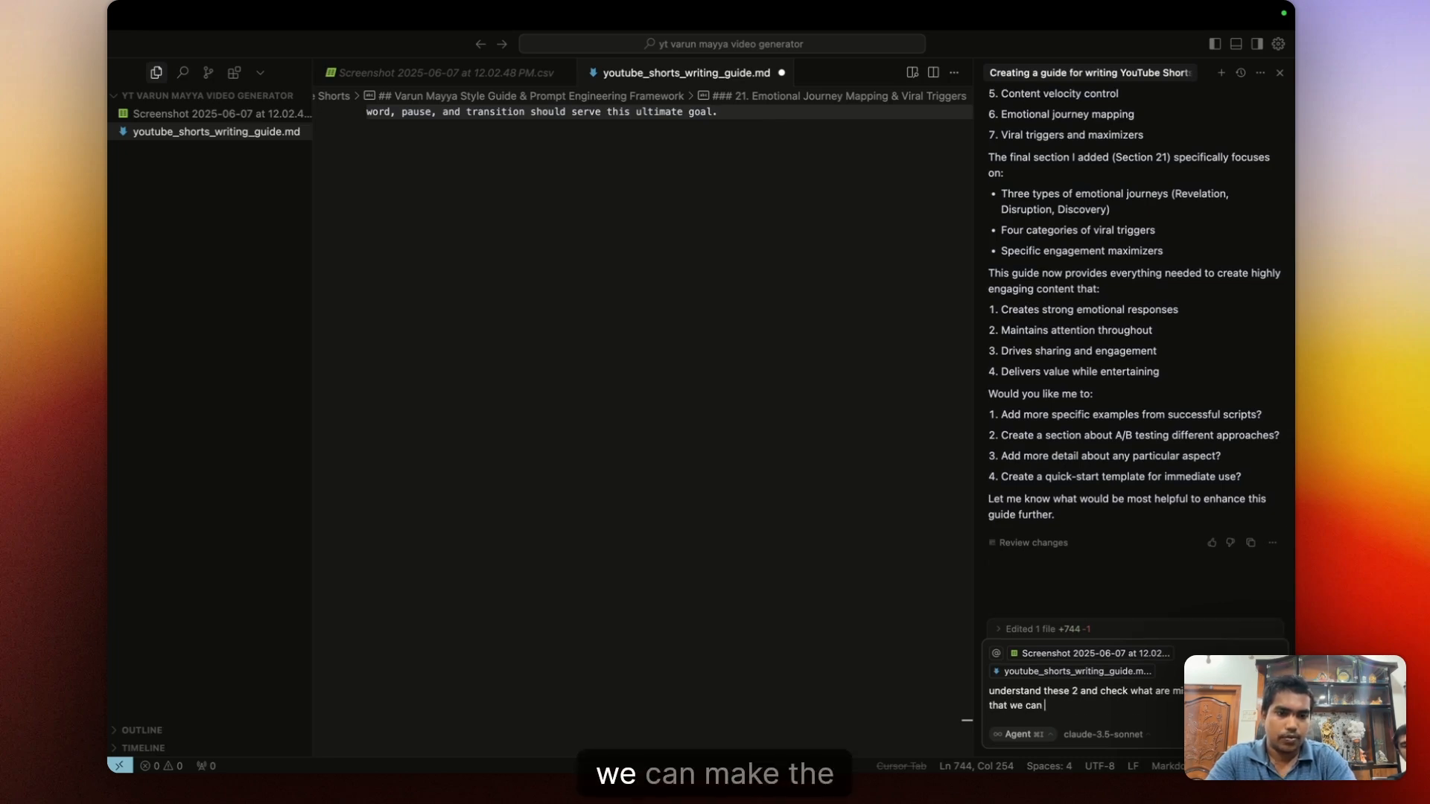
text(make the best)
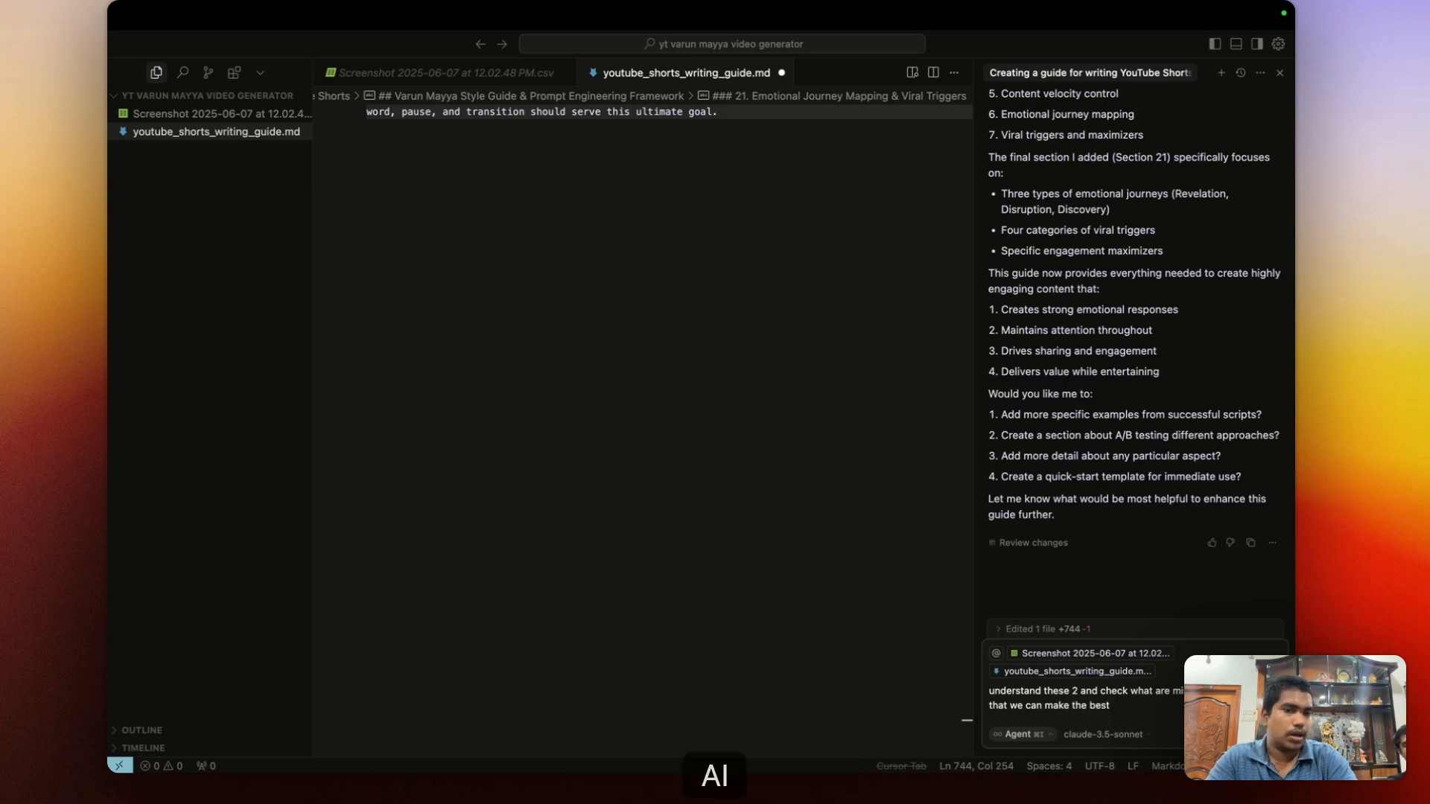
text( ai short)
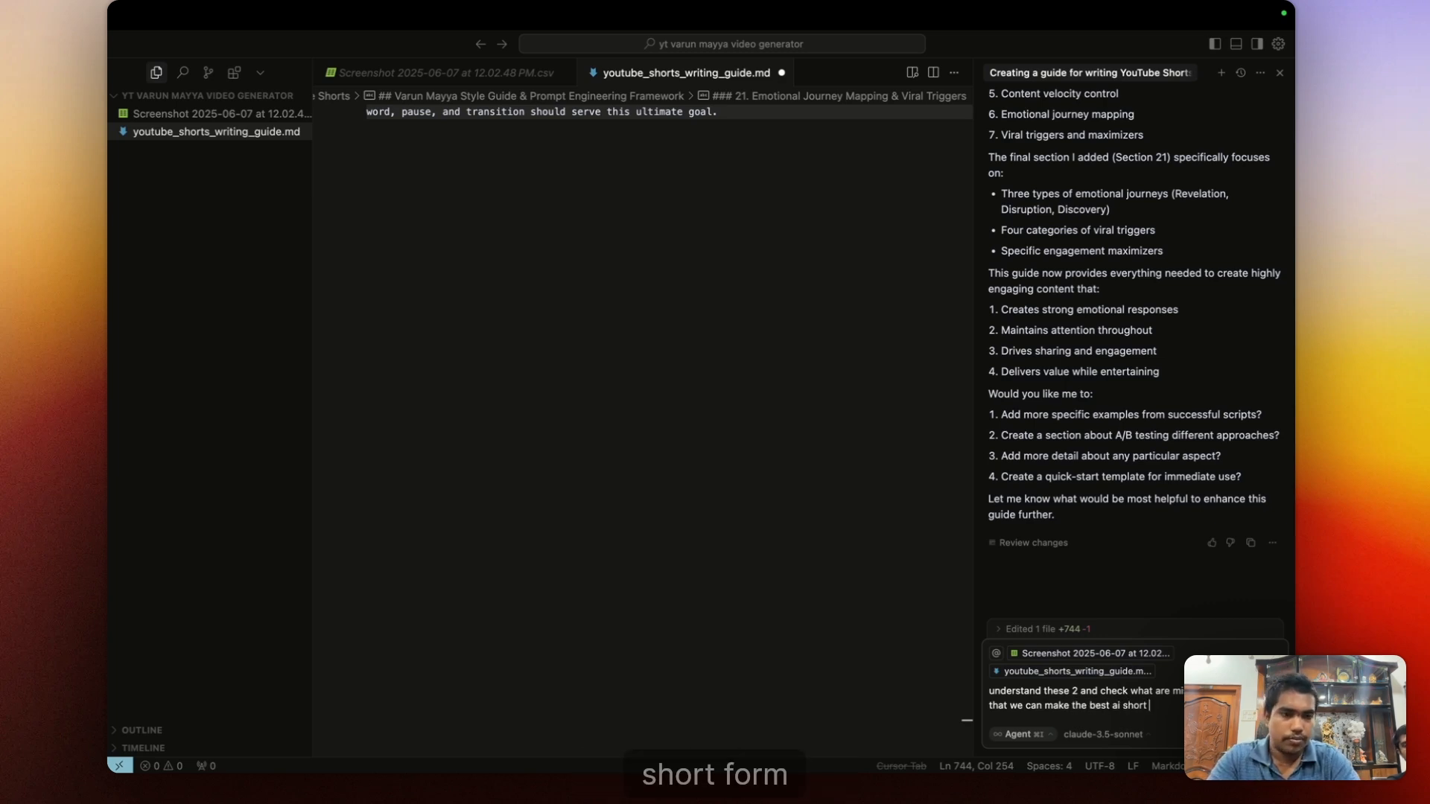
text( form co)
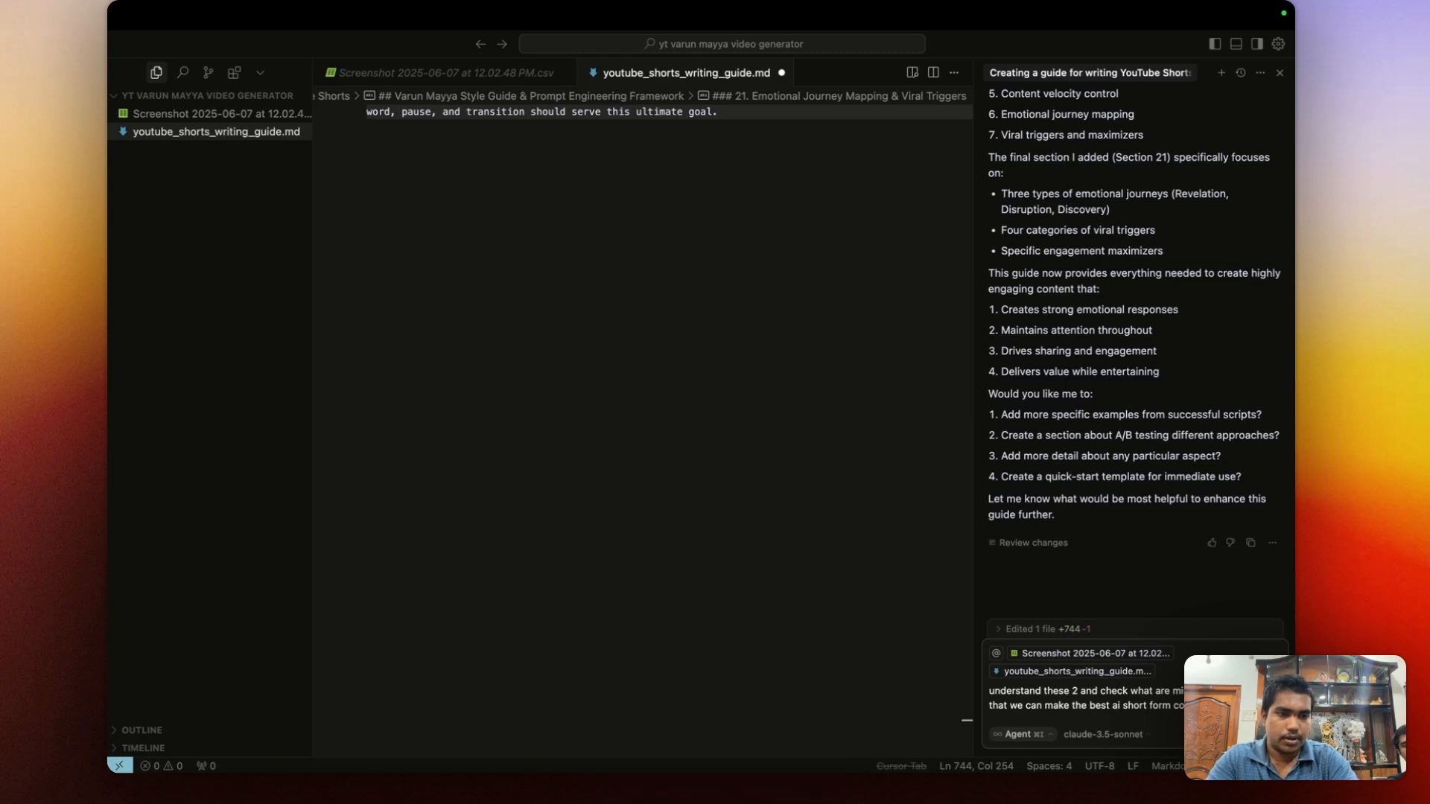
Add "hooks the user, even the small instructions that we should follow to get the human touch" to the prompt.
text( hooks the use)
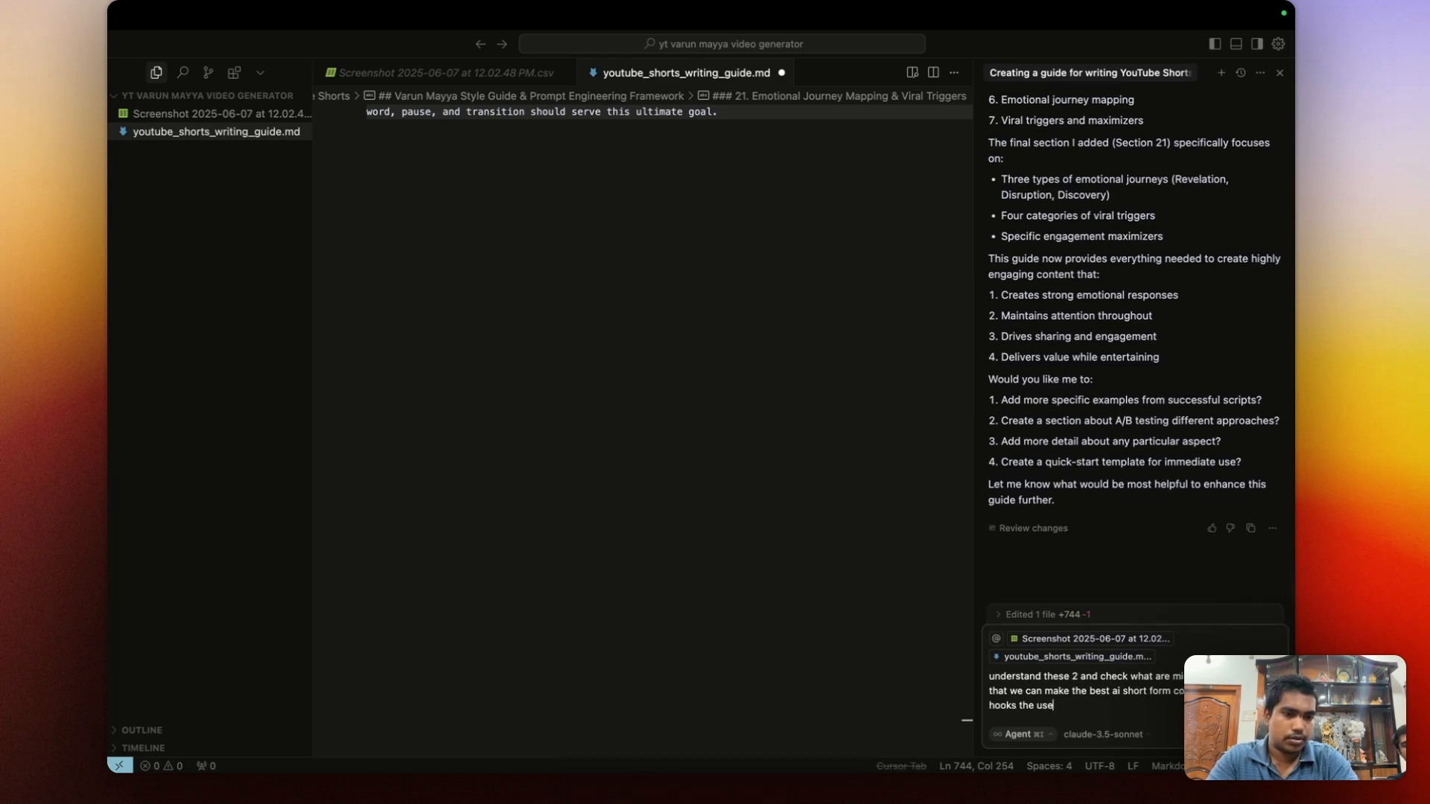
text(r, ever)
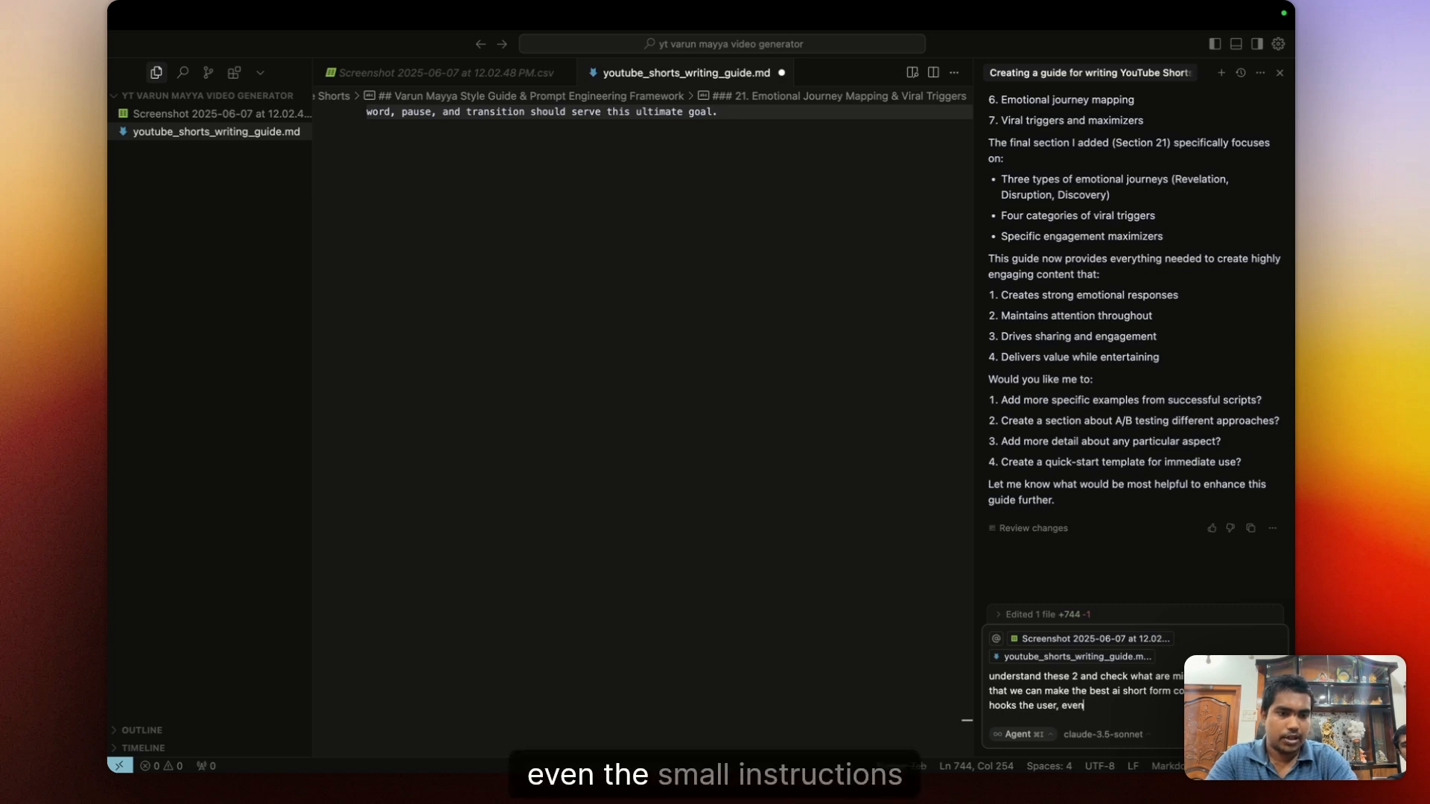
text( the small instructions)
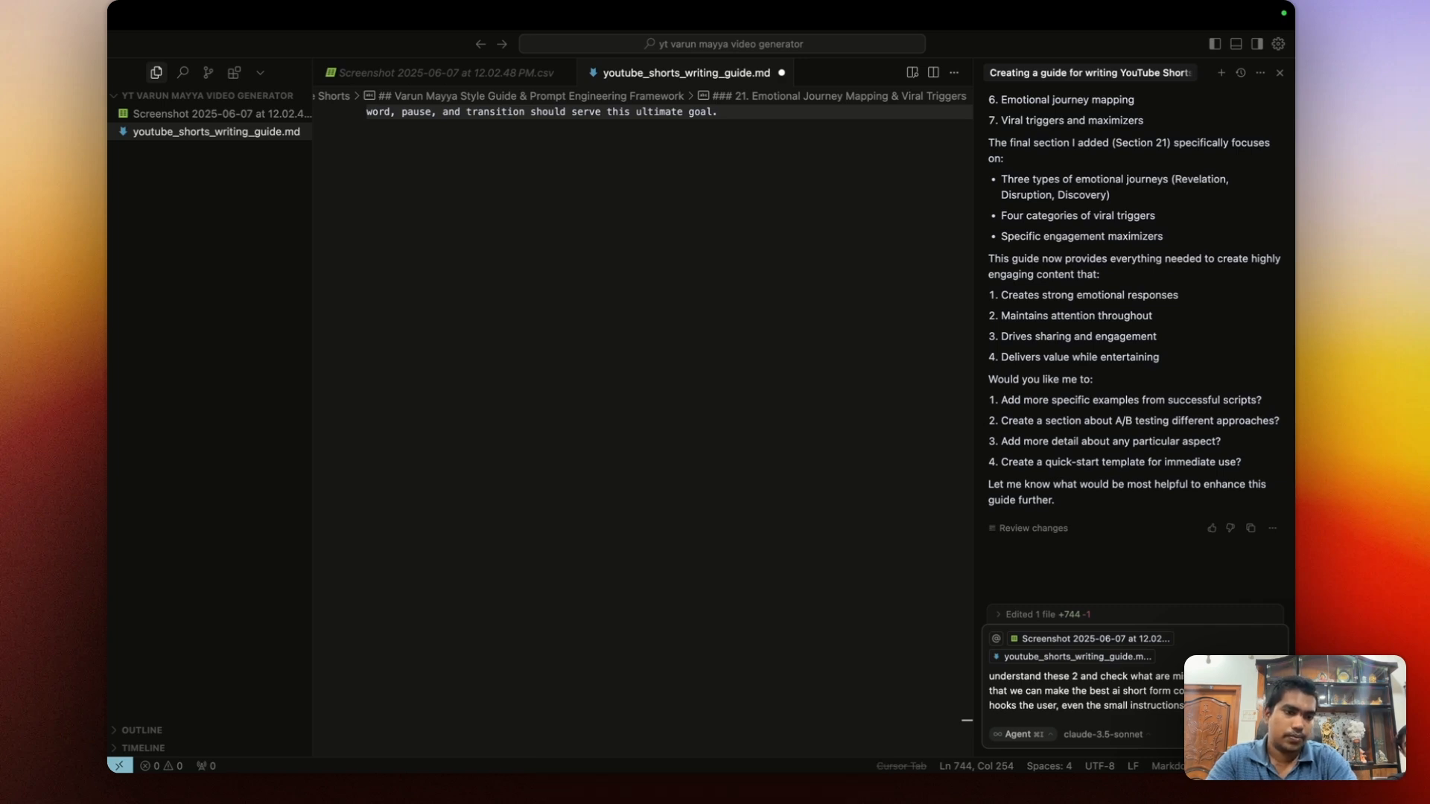
text(follow to get the human touch)
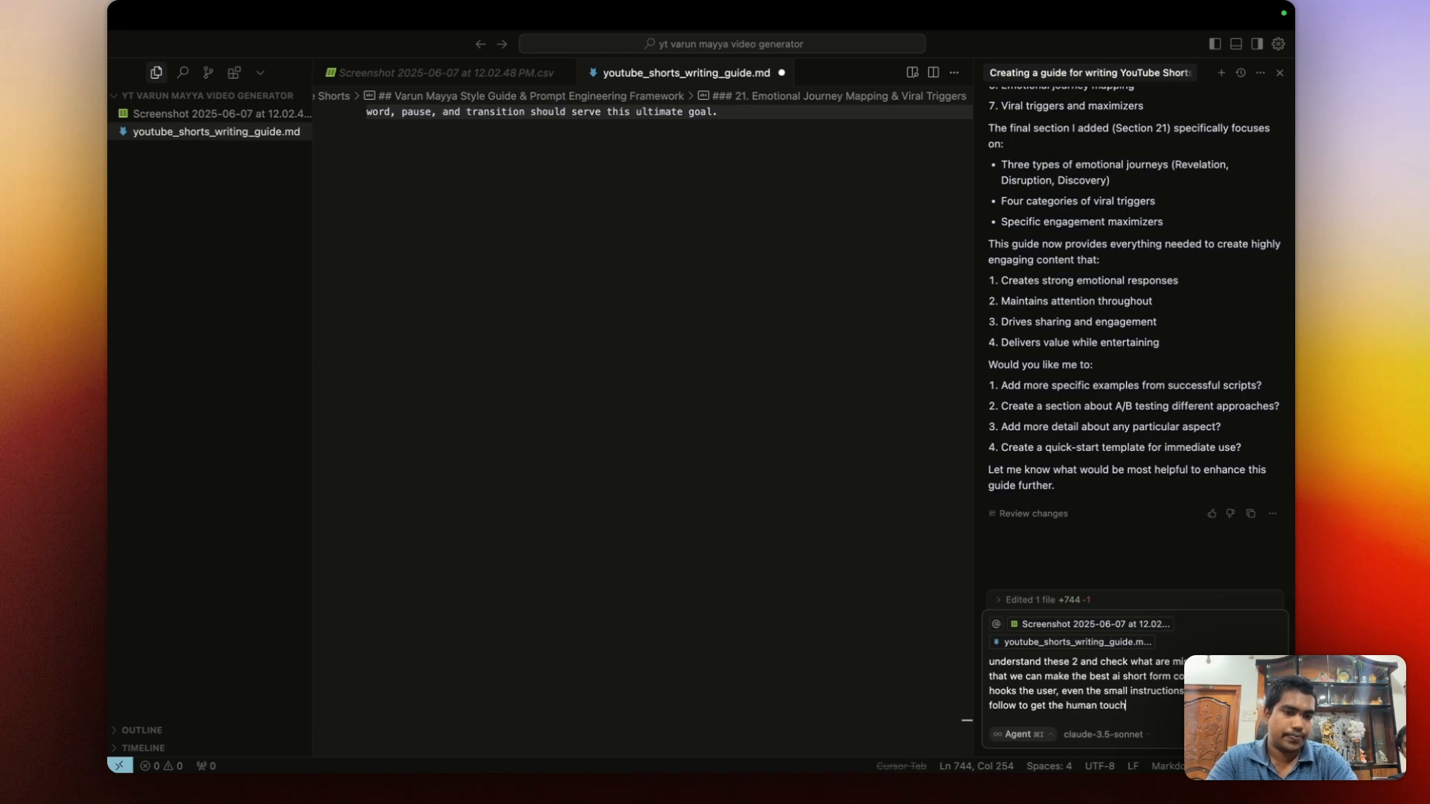
text(m so)
key(BackSpace)
key(BackSpace)
key(BackSpace)
key(BackSpace)
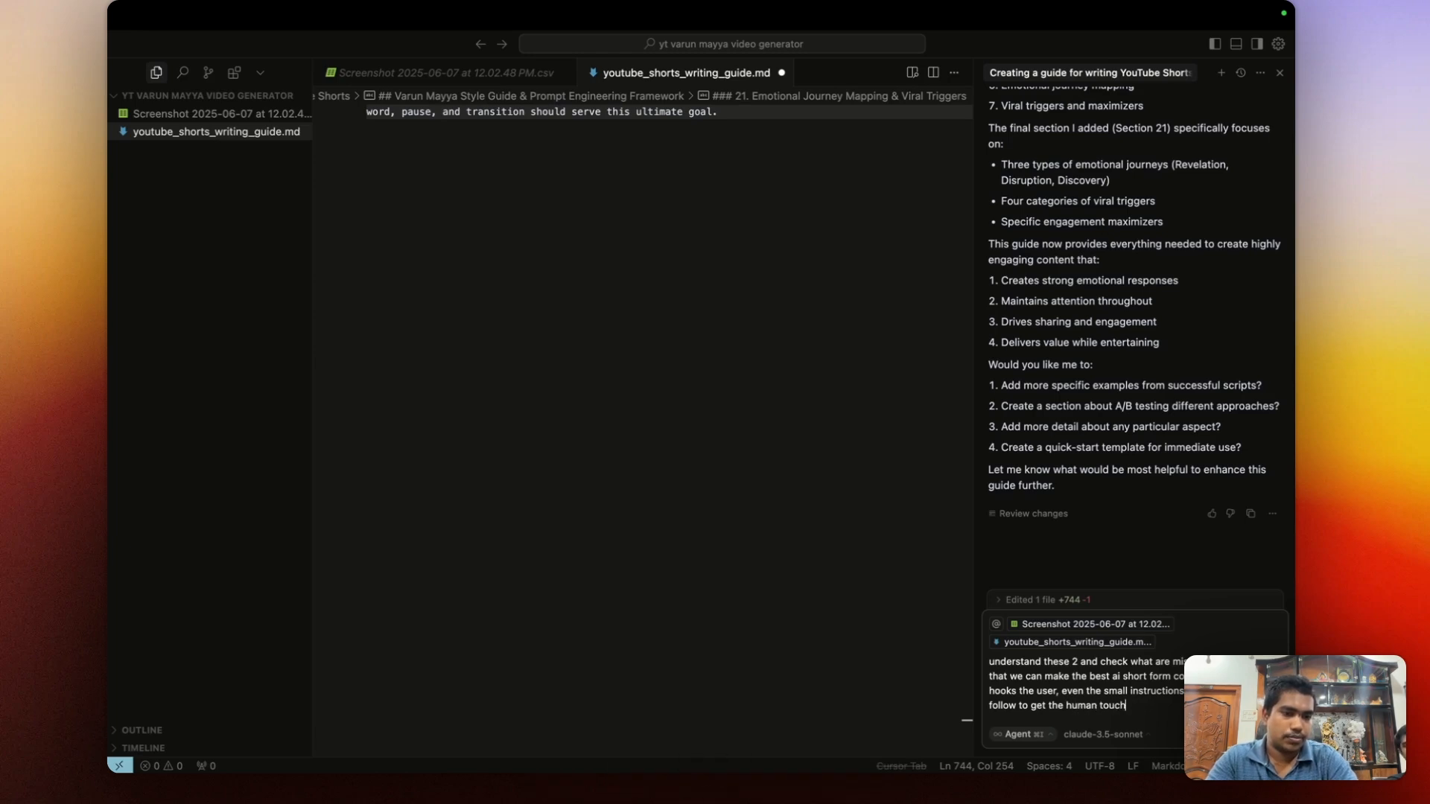
Extend the prompt with ", have an entire analysis, re think, re engineer and make a second guide that supports this and".
text(, have a)
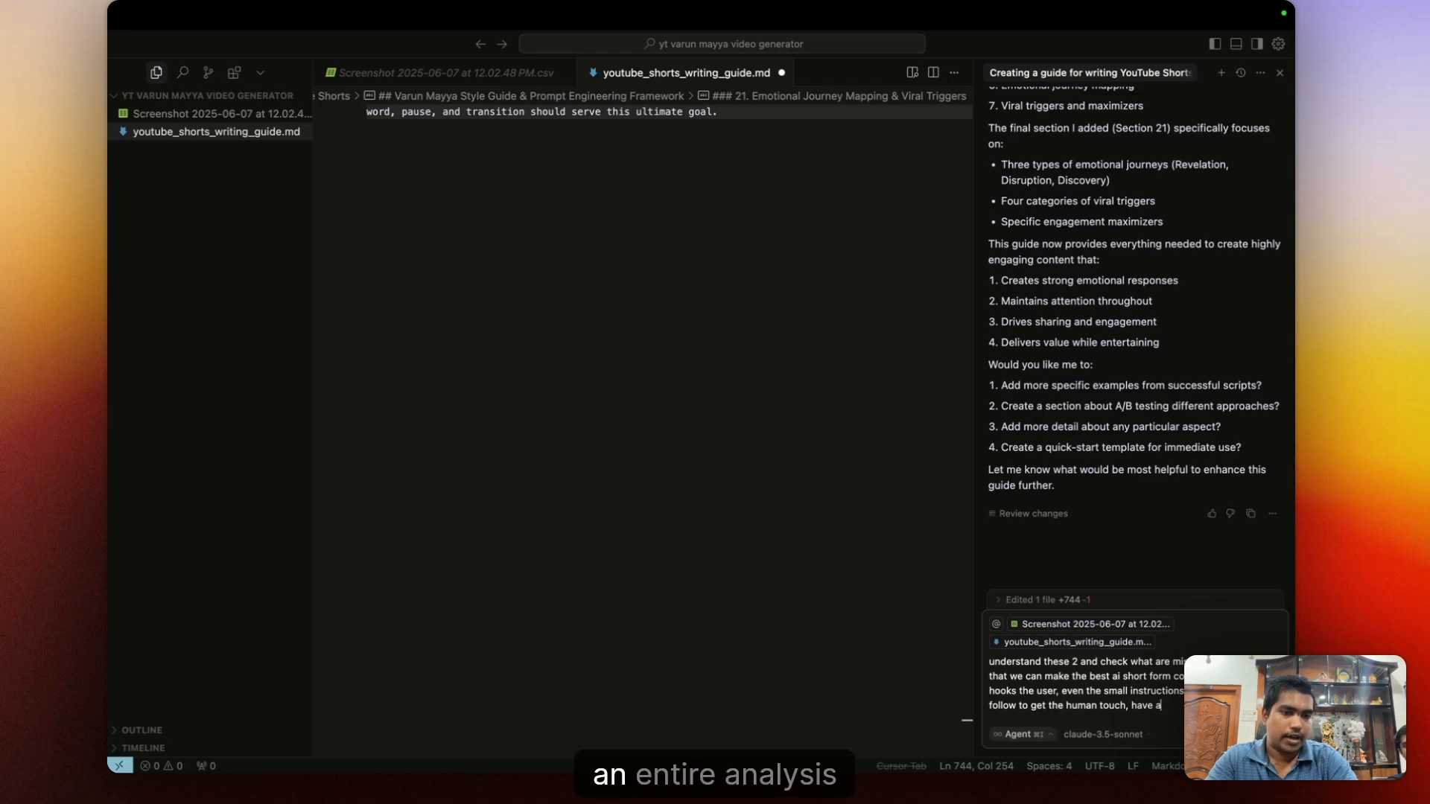
text(n ent)
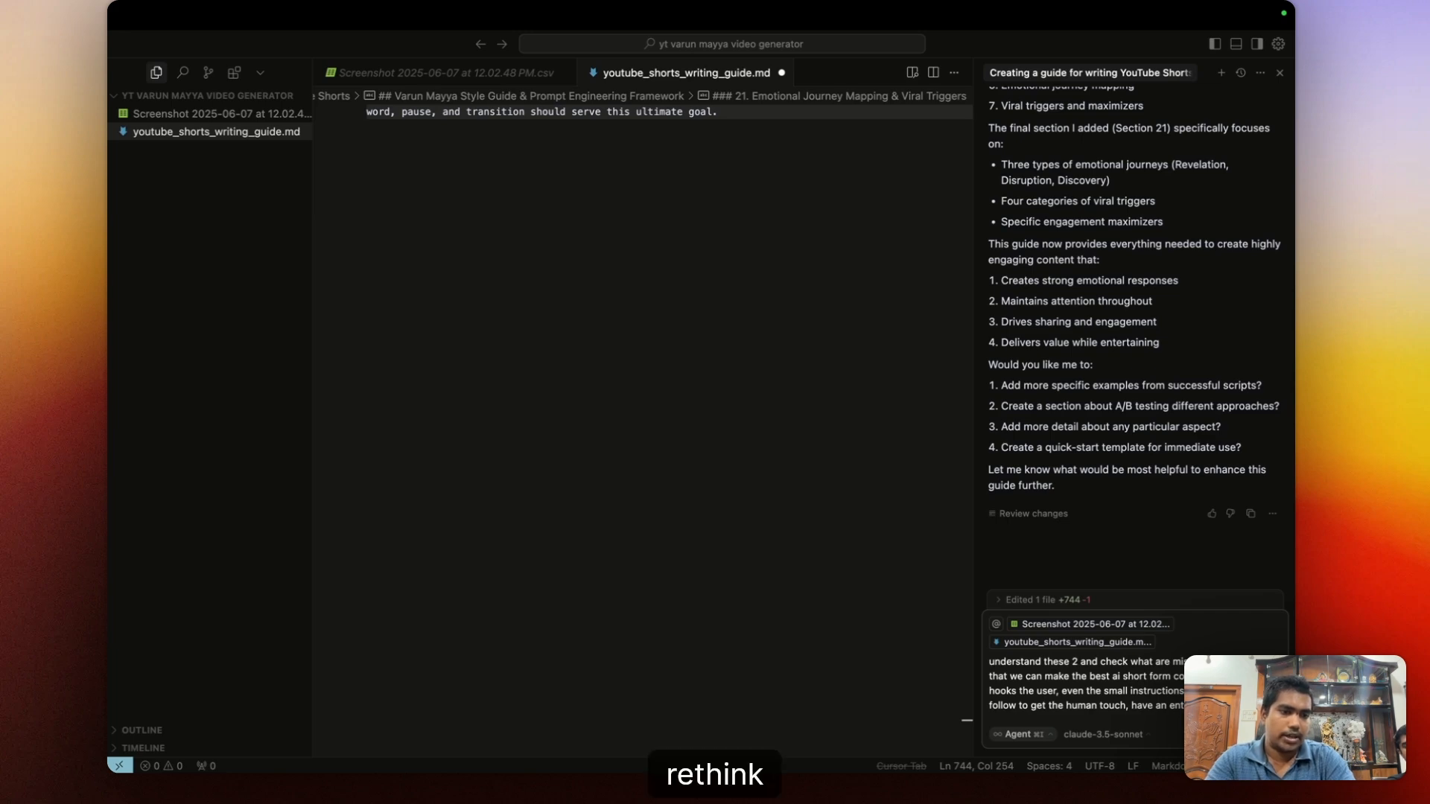
text(re engi)
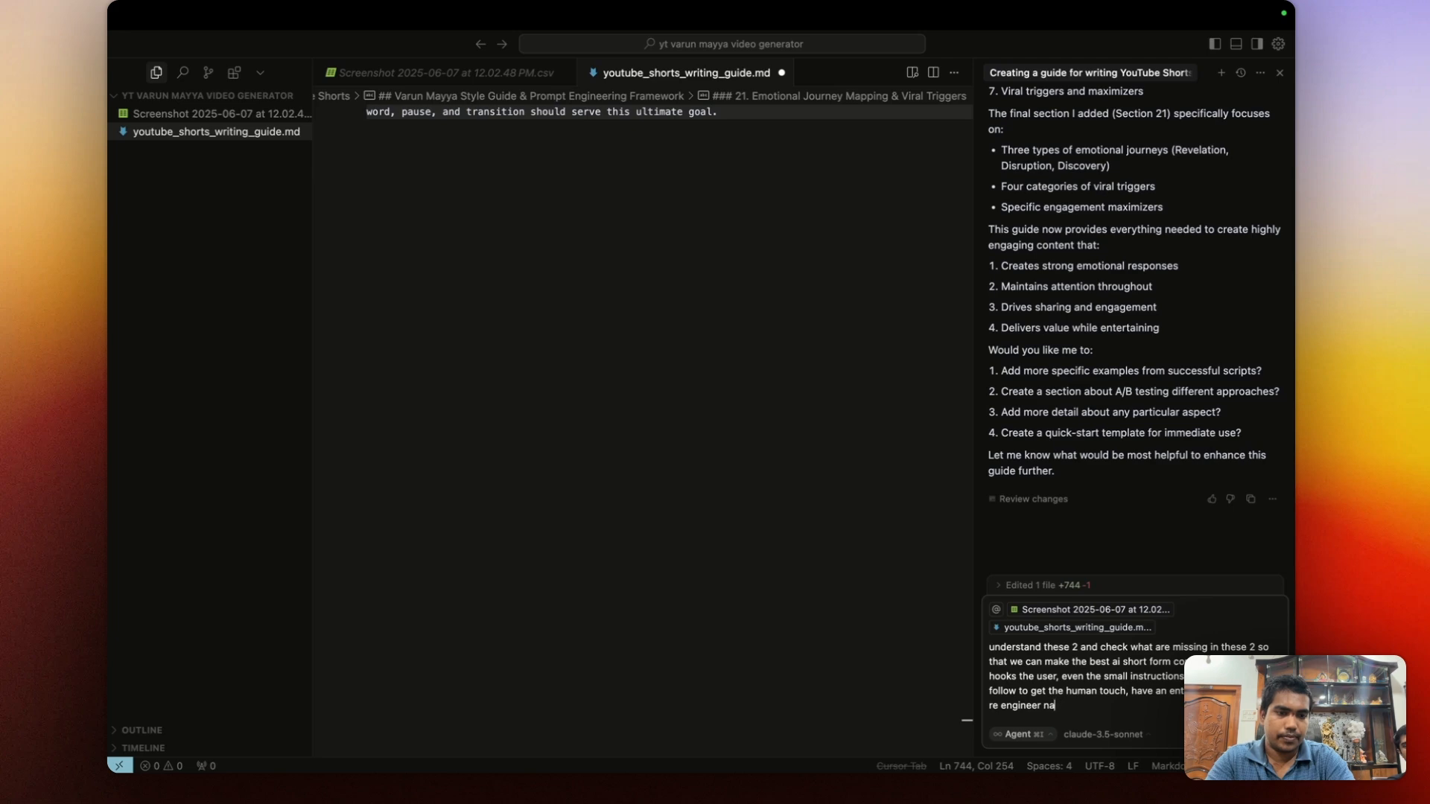
text(neer and make a se)
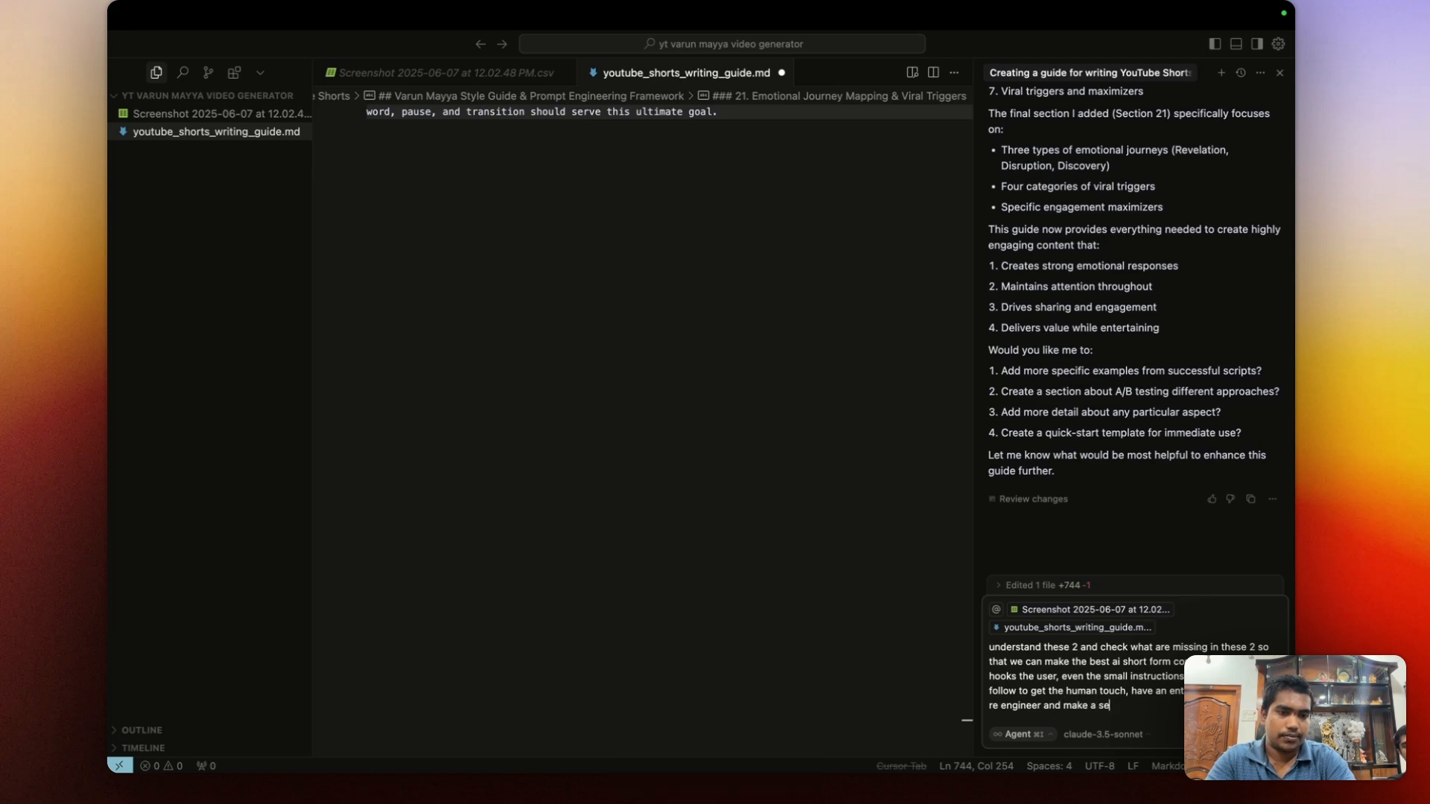
text(conf)
key(BackSpace)
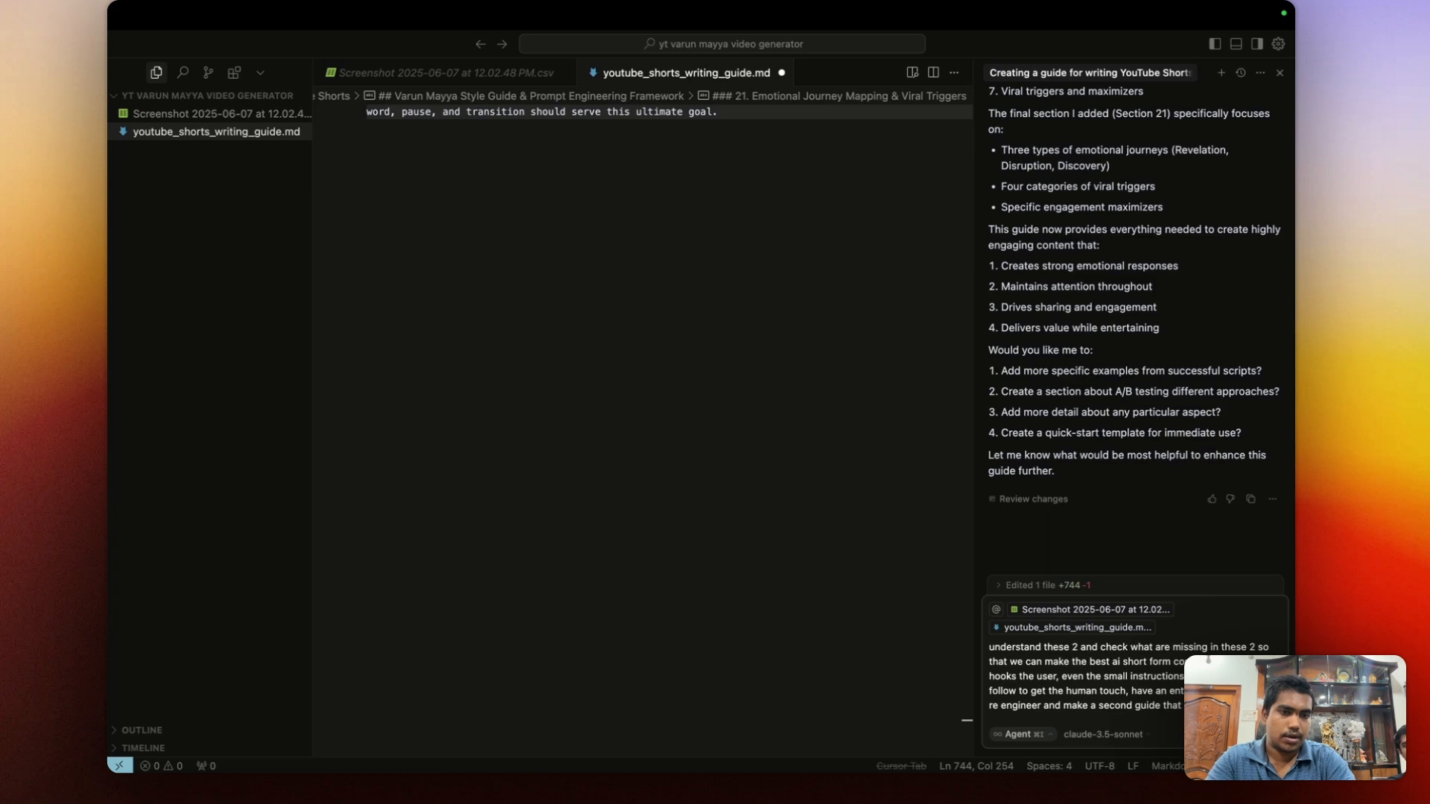
Add to the prompt that the guide should "make the video scripts much much better" and engaging.
text(make the )
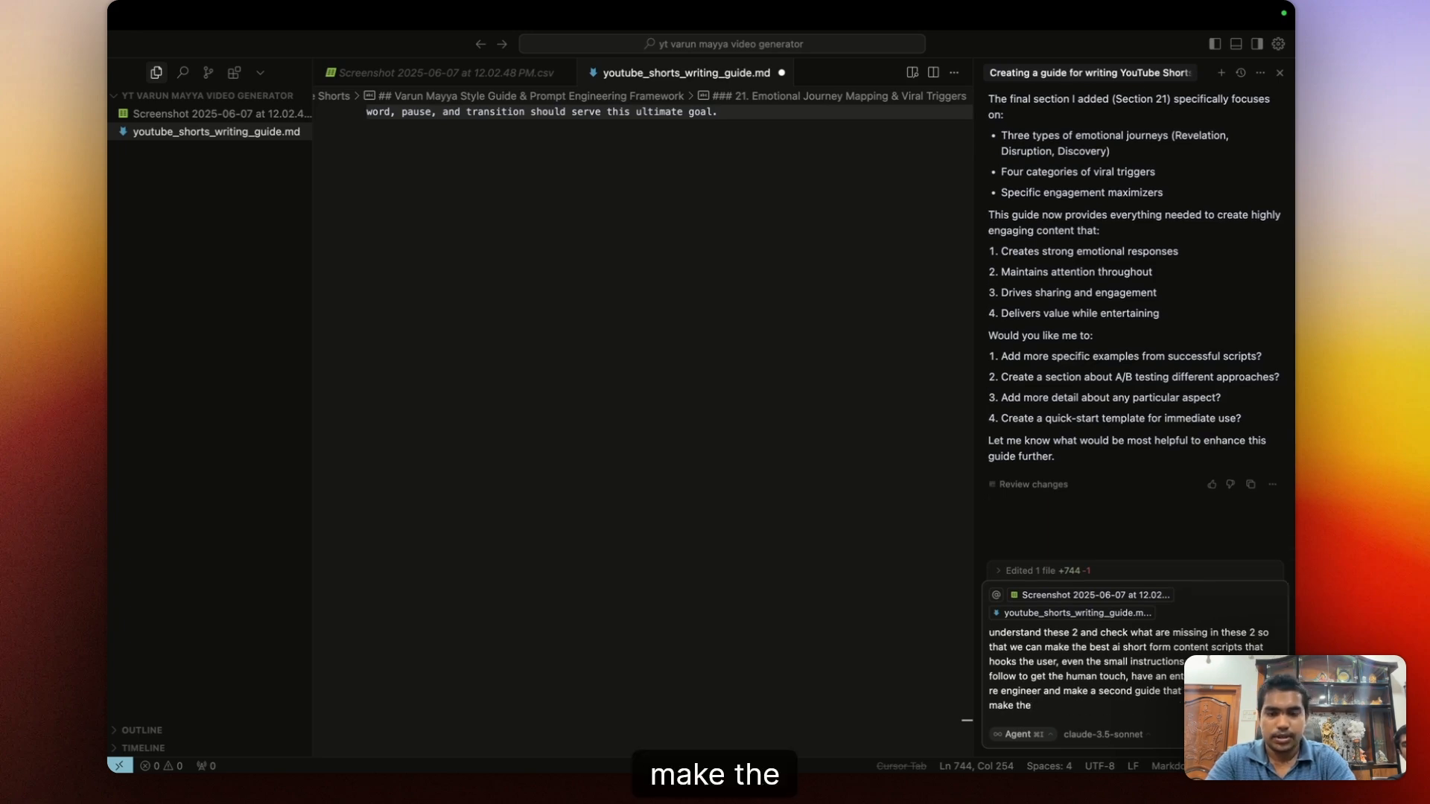
text(video)
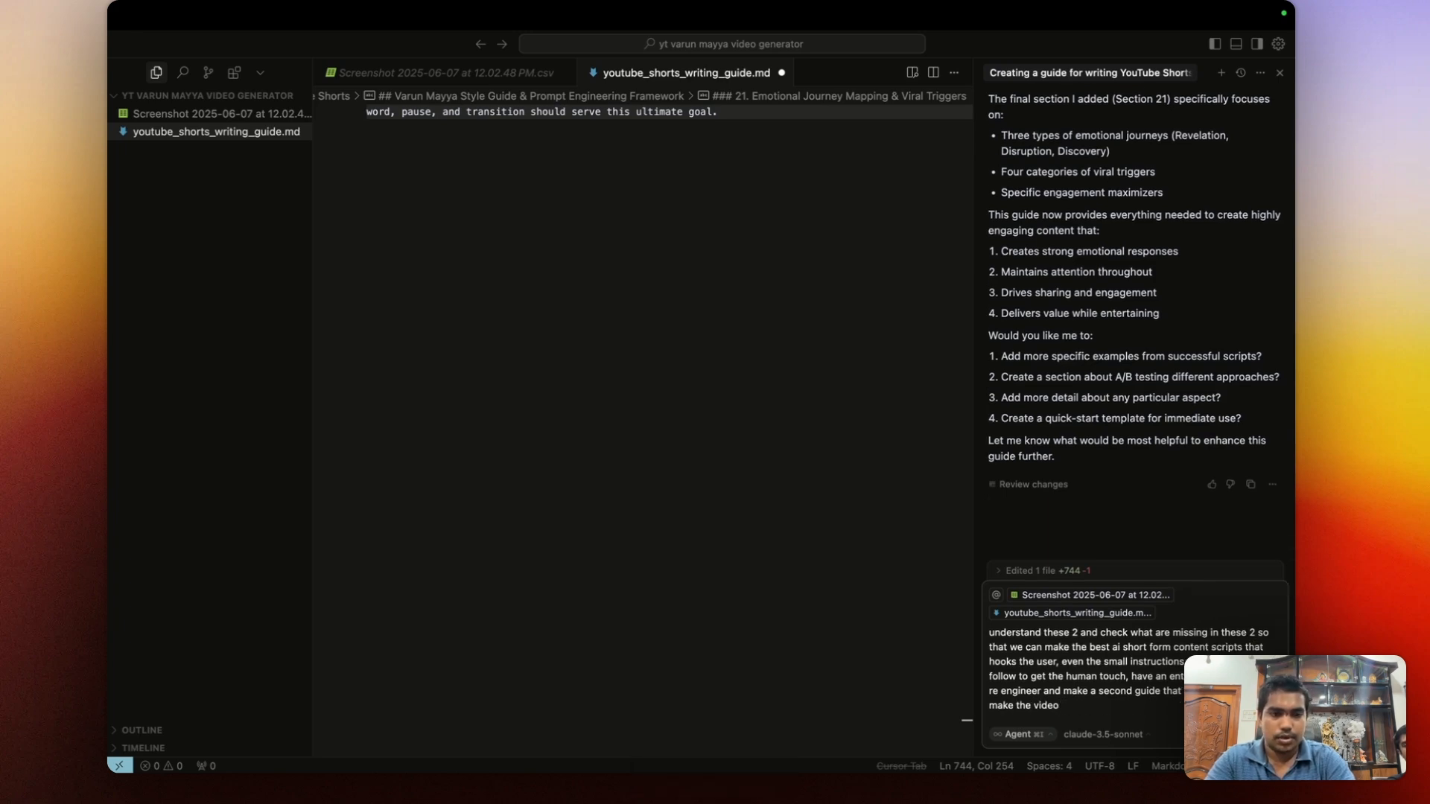
text( scripts mic)
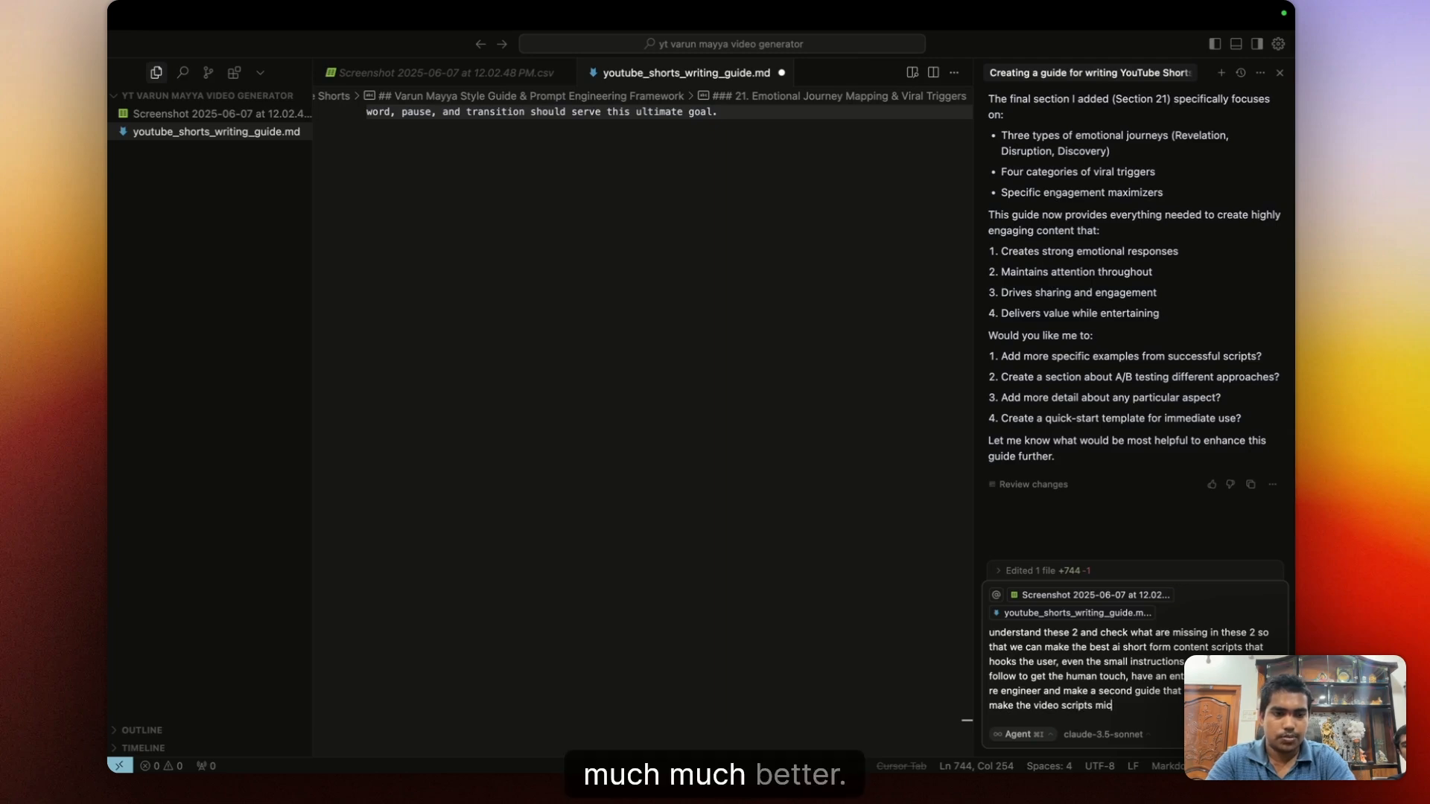
key(BackSpace)
key(BackSpace)
text(uch much)
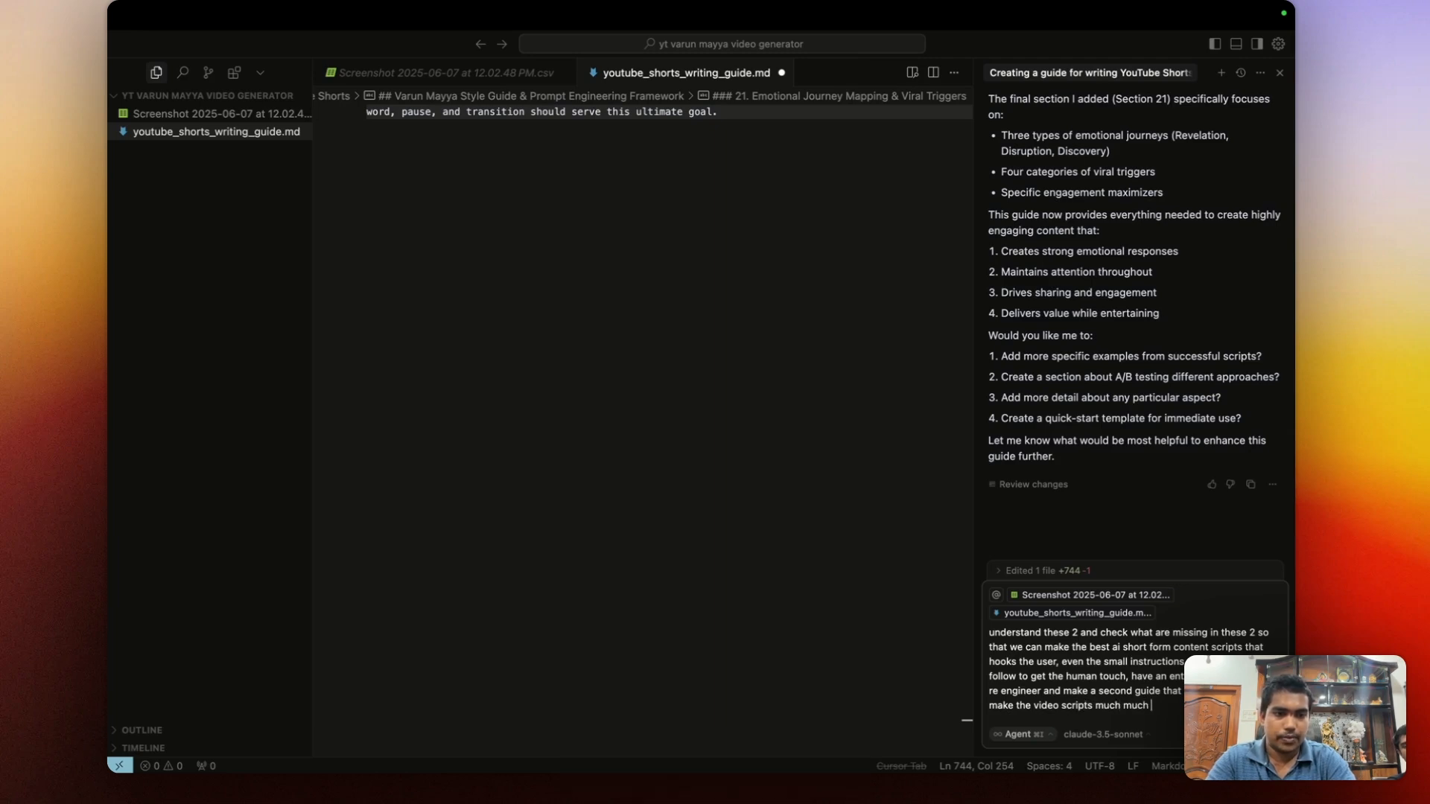
text( n)
key(BackSpace)
text(better,)
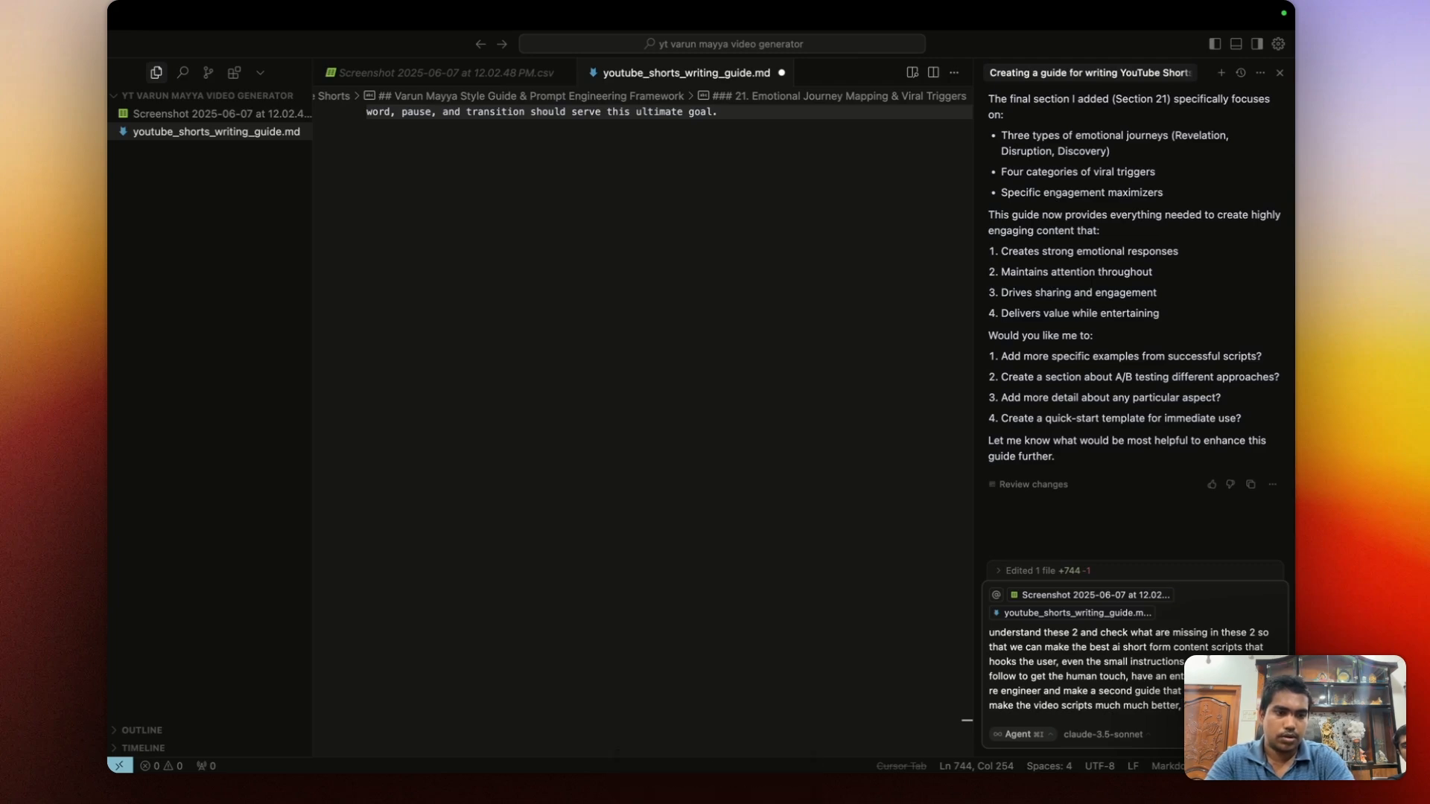
text( enag)
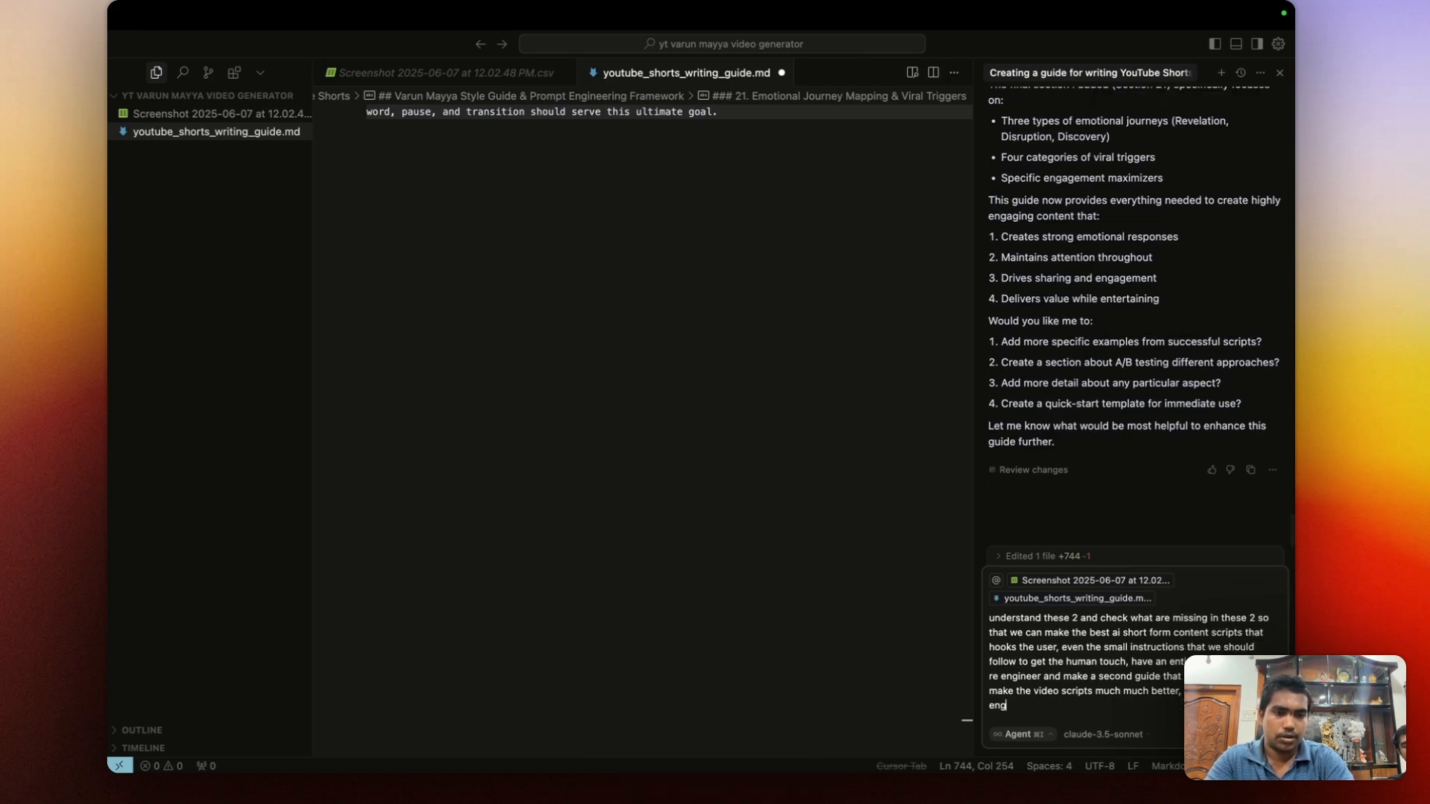
text(ing and)
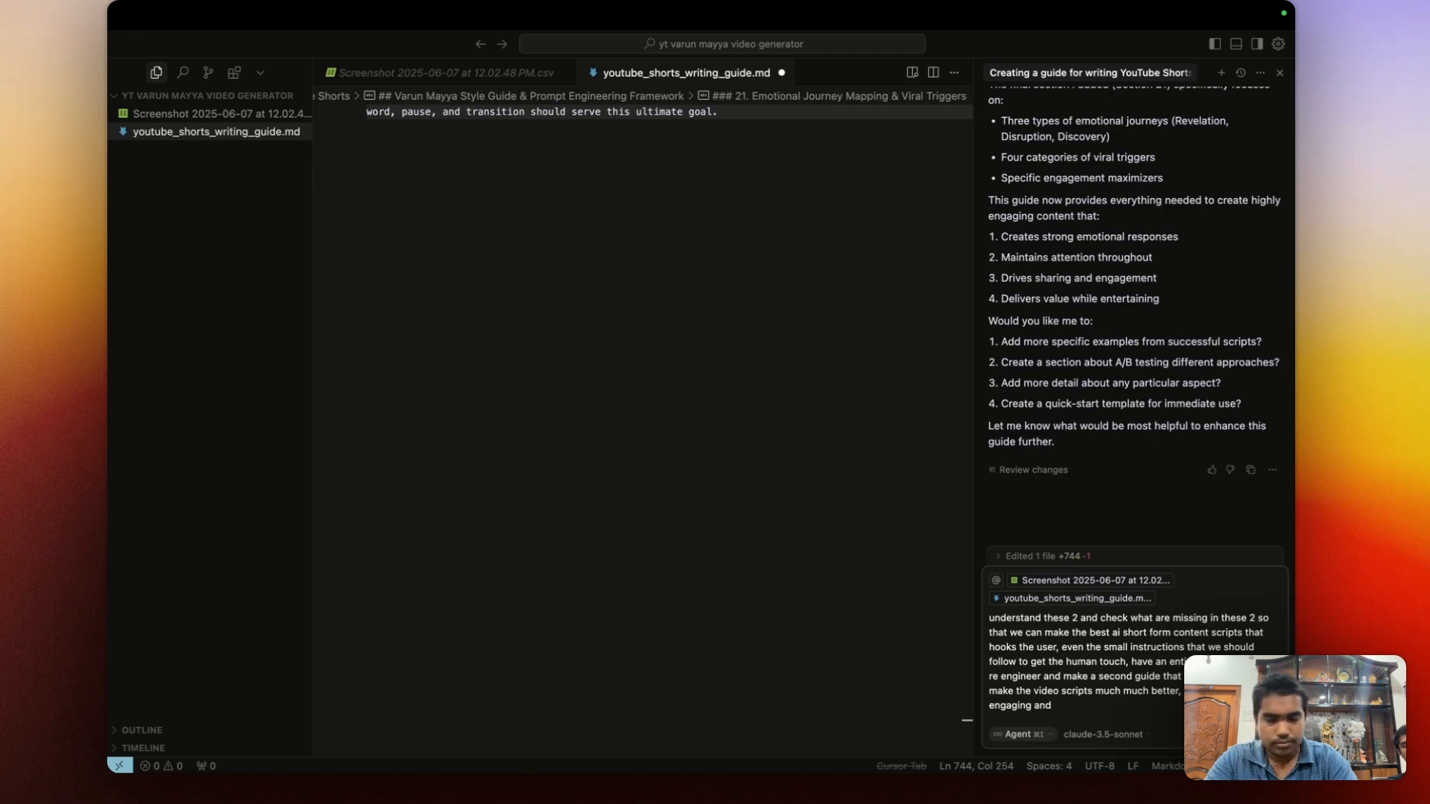
Continue the prompt with "specific things like it should be below grade 8,".
text( t)
key(BackSpace)
text(speci)
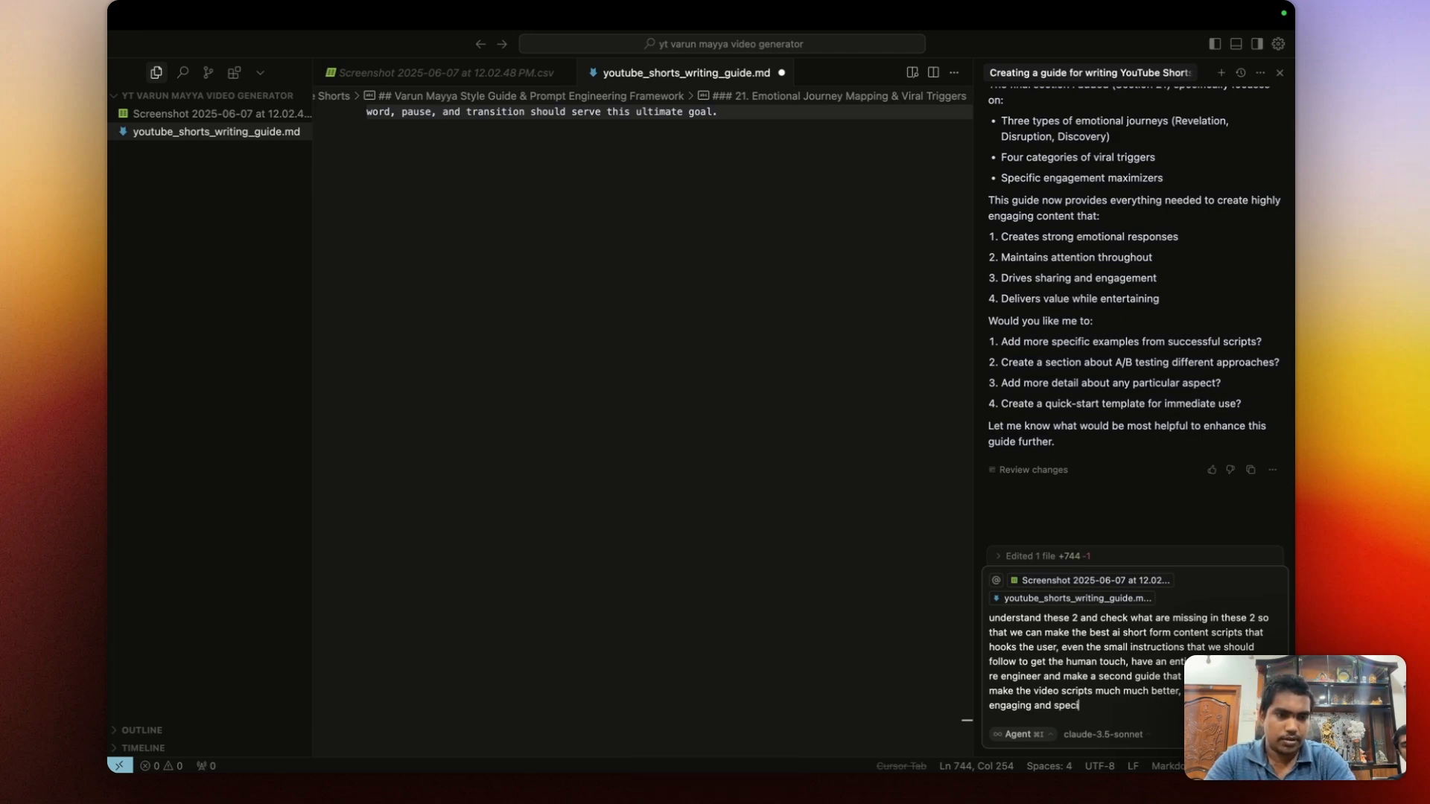
text(fic things like )
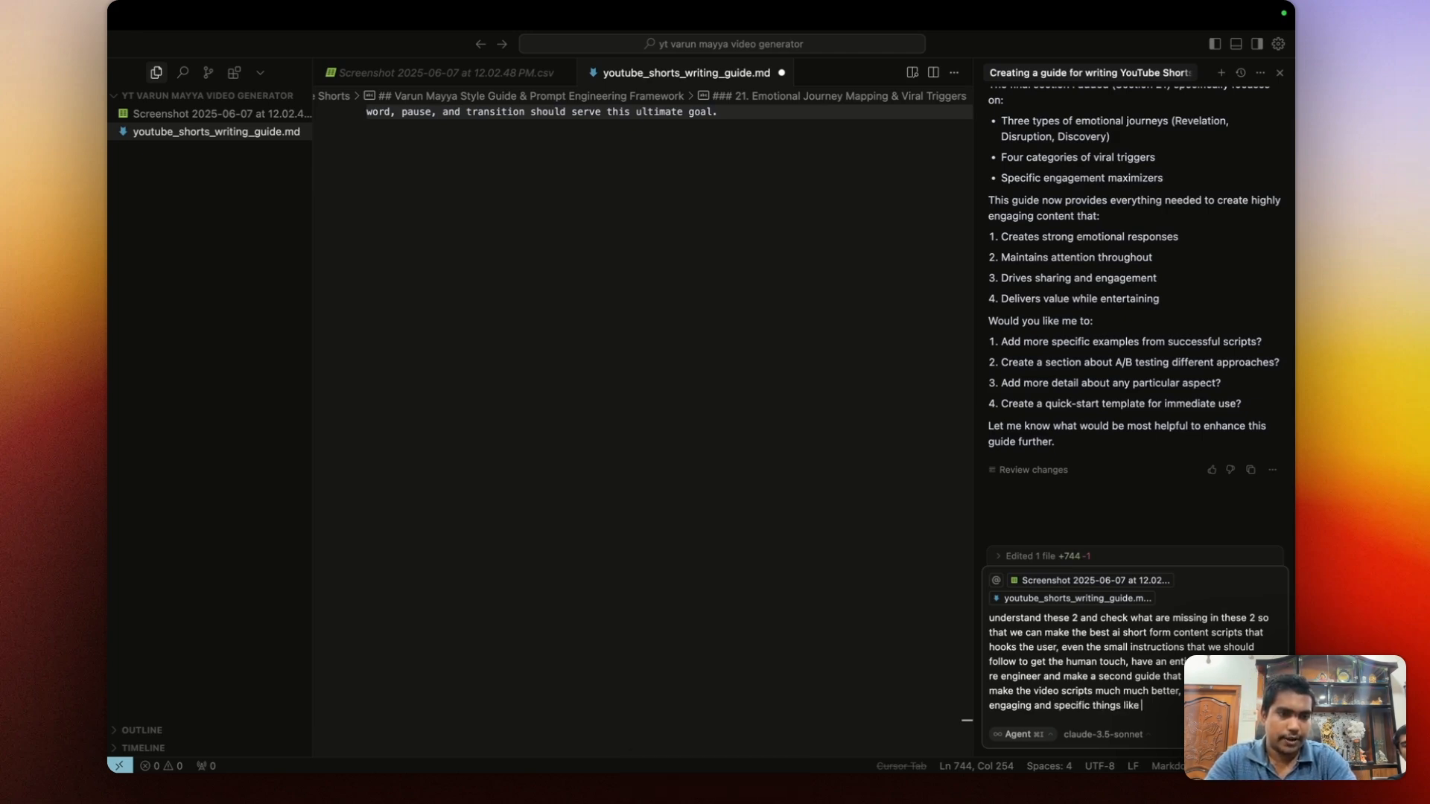
text(it should)
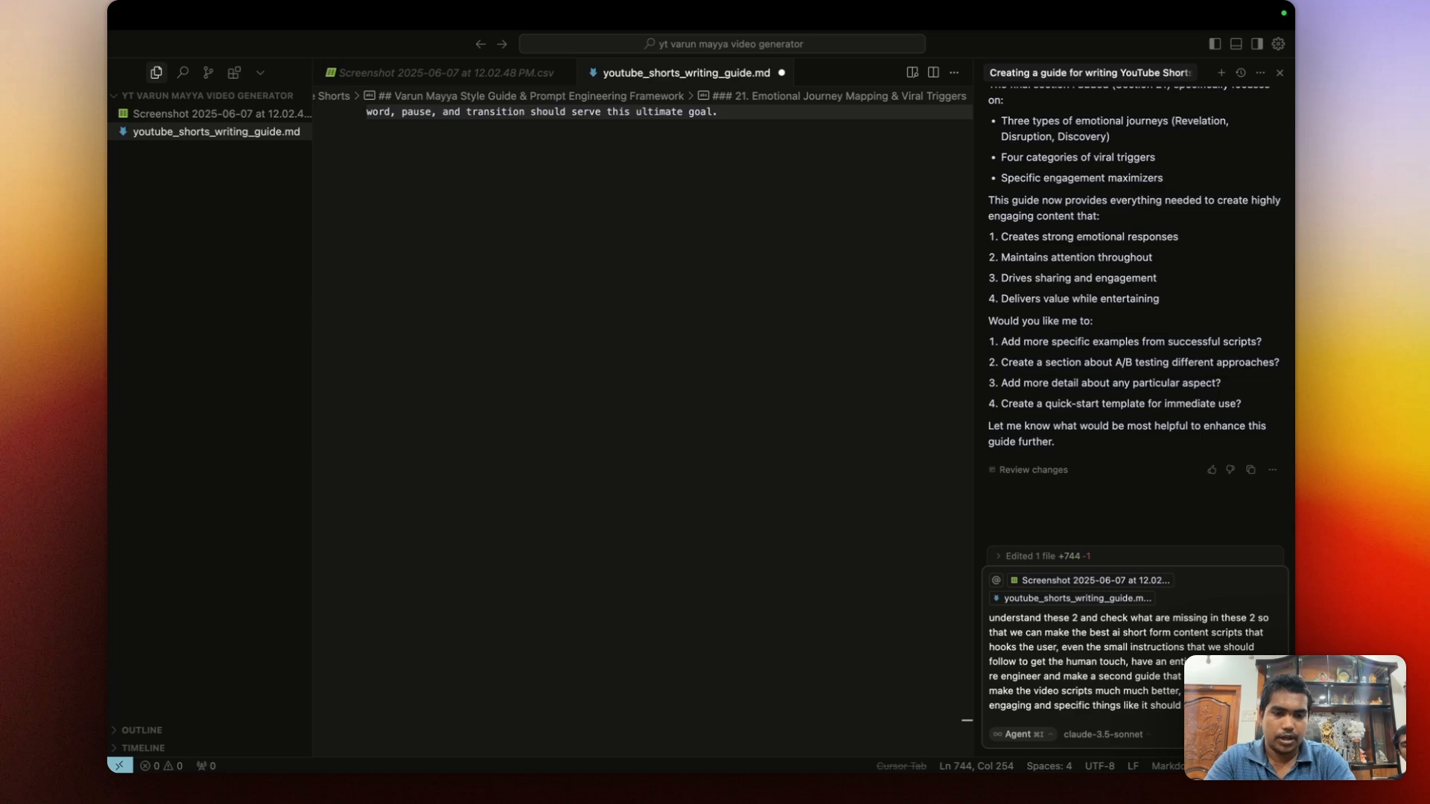
Extend the prompt with "how the sentences should form , what kind of language, every small thing,".
text( how the sente)
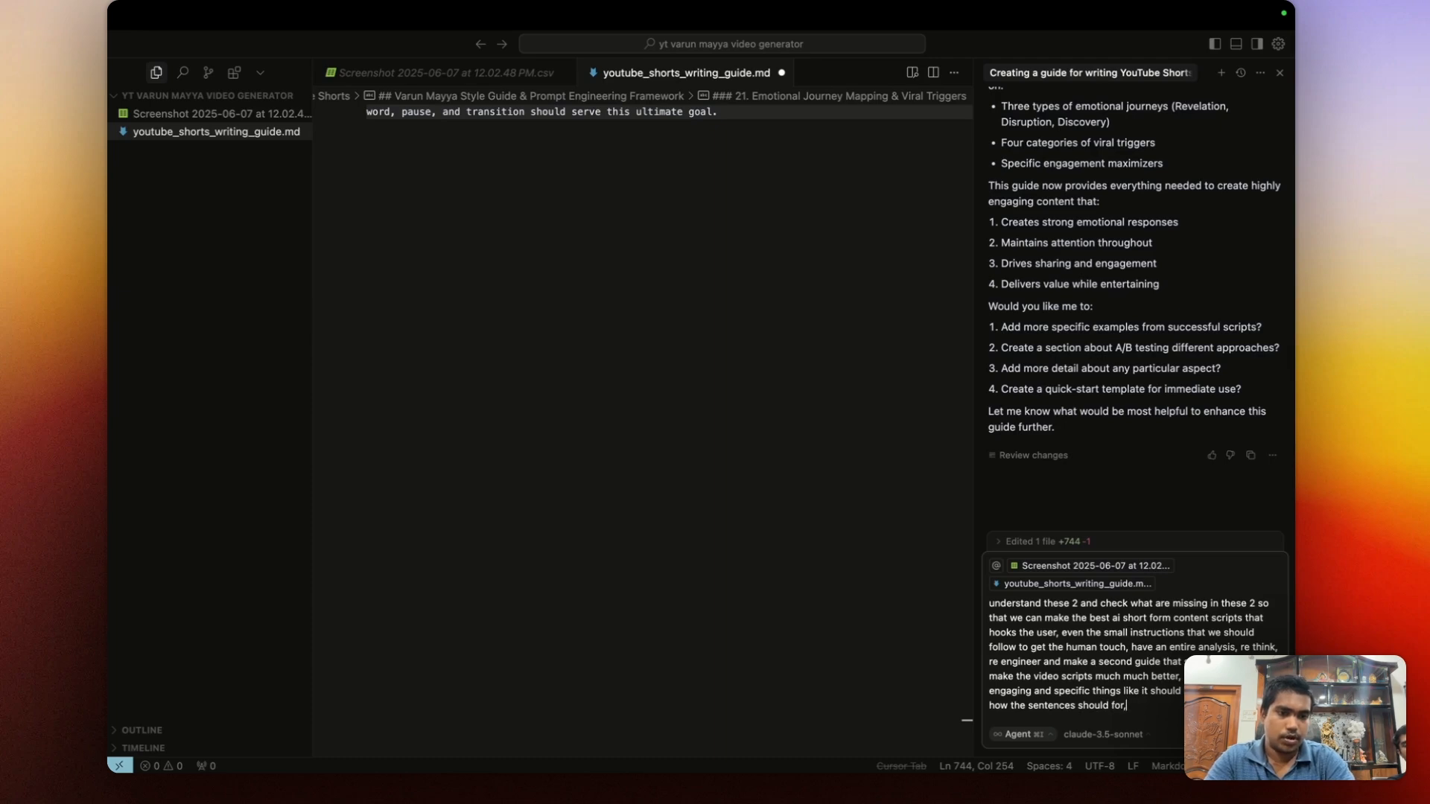
text(nces should form , what )
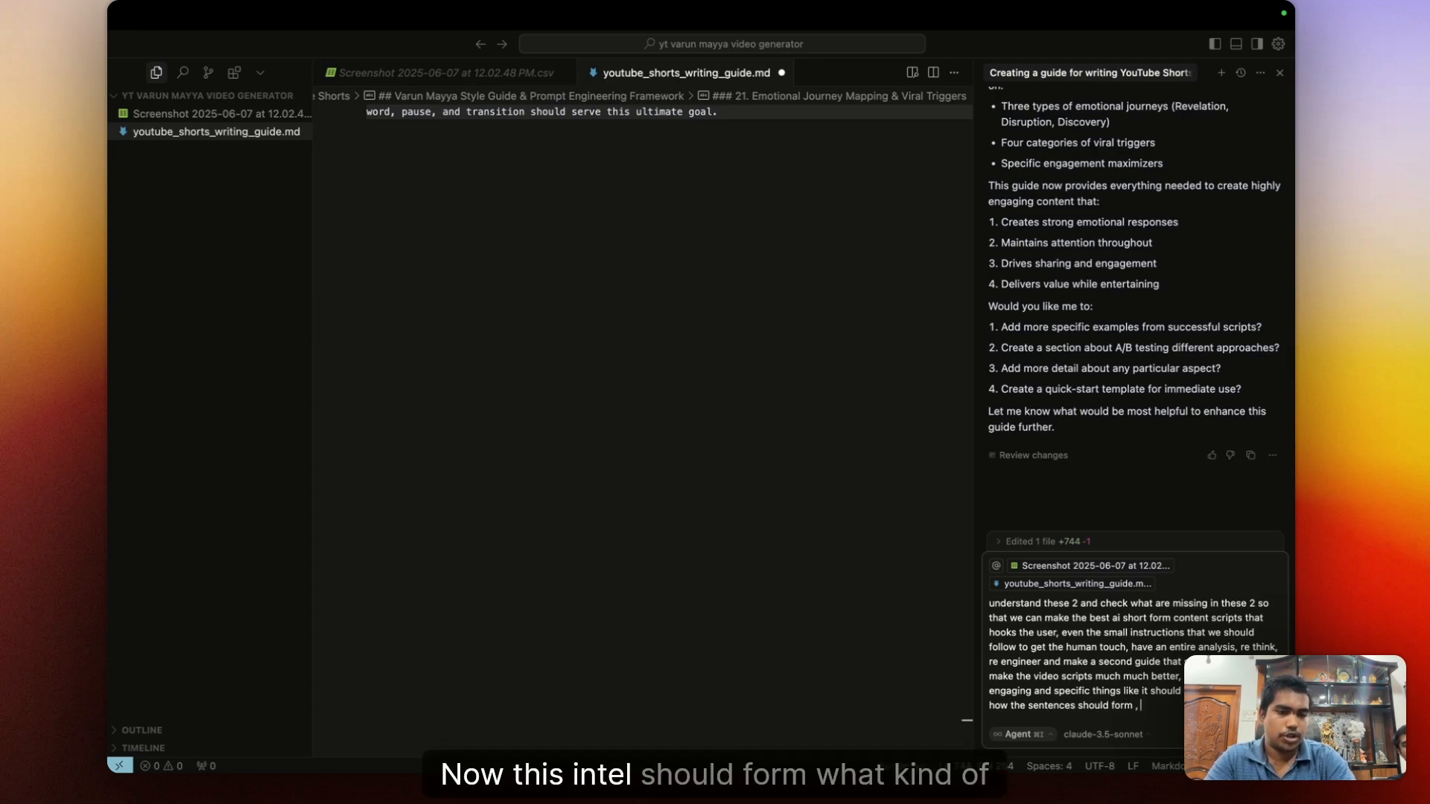
text(k)
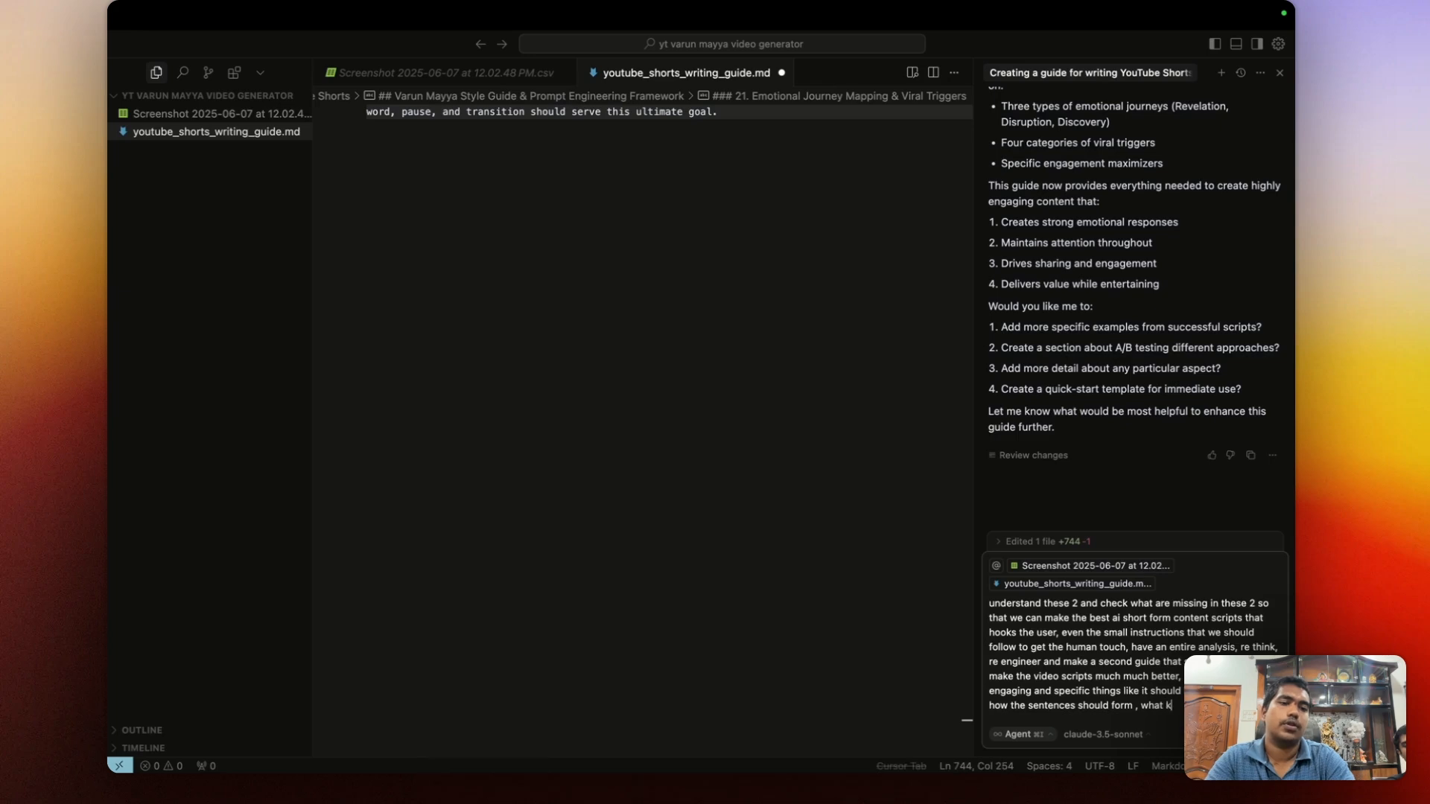
text(ind)
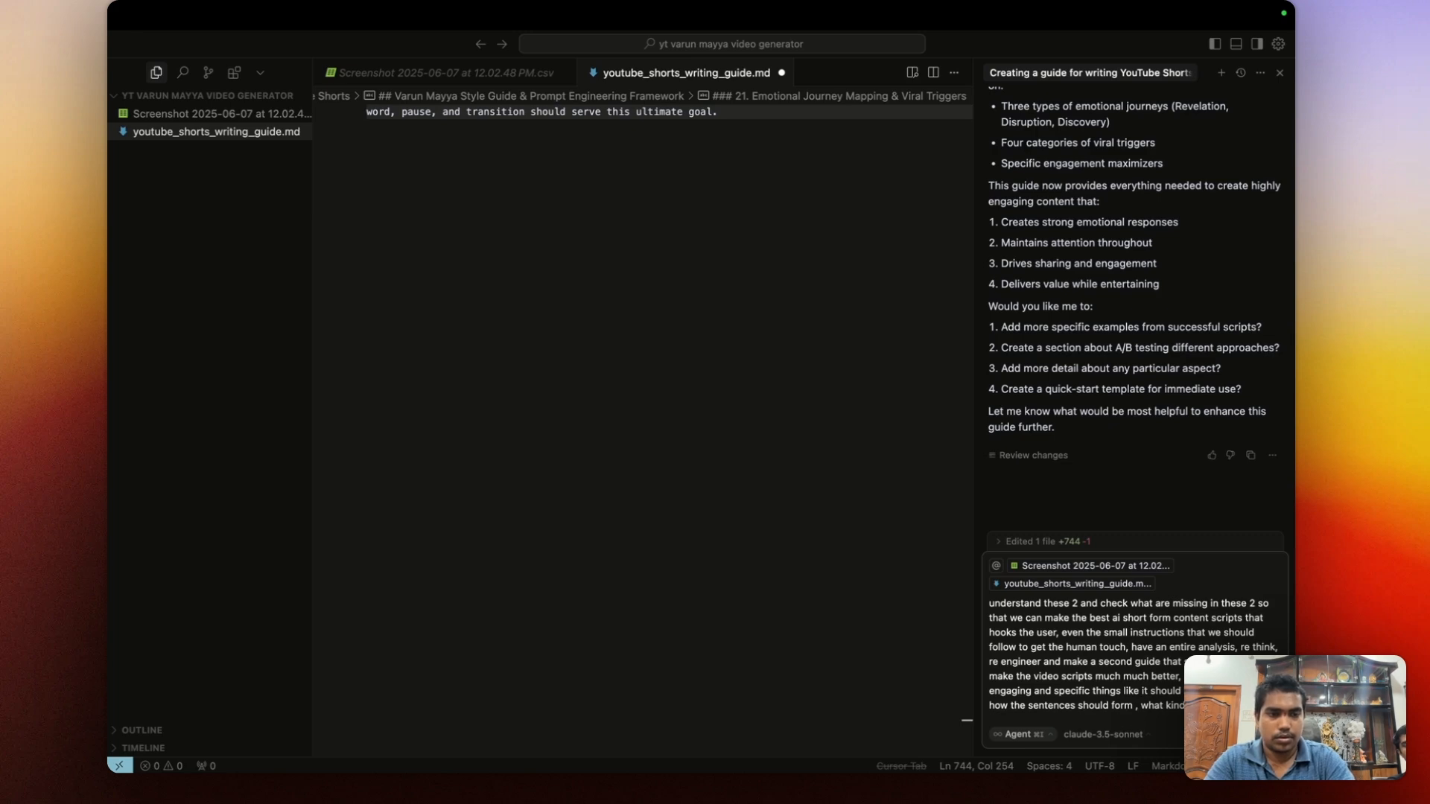
text(sma)
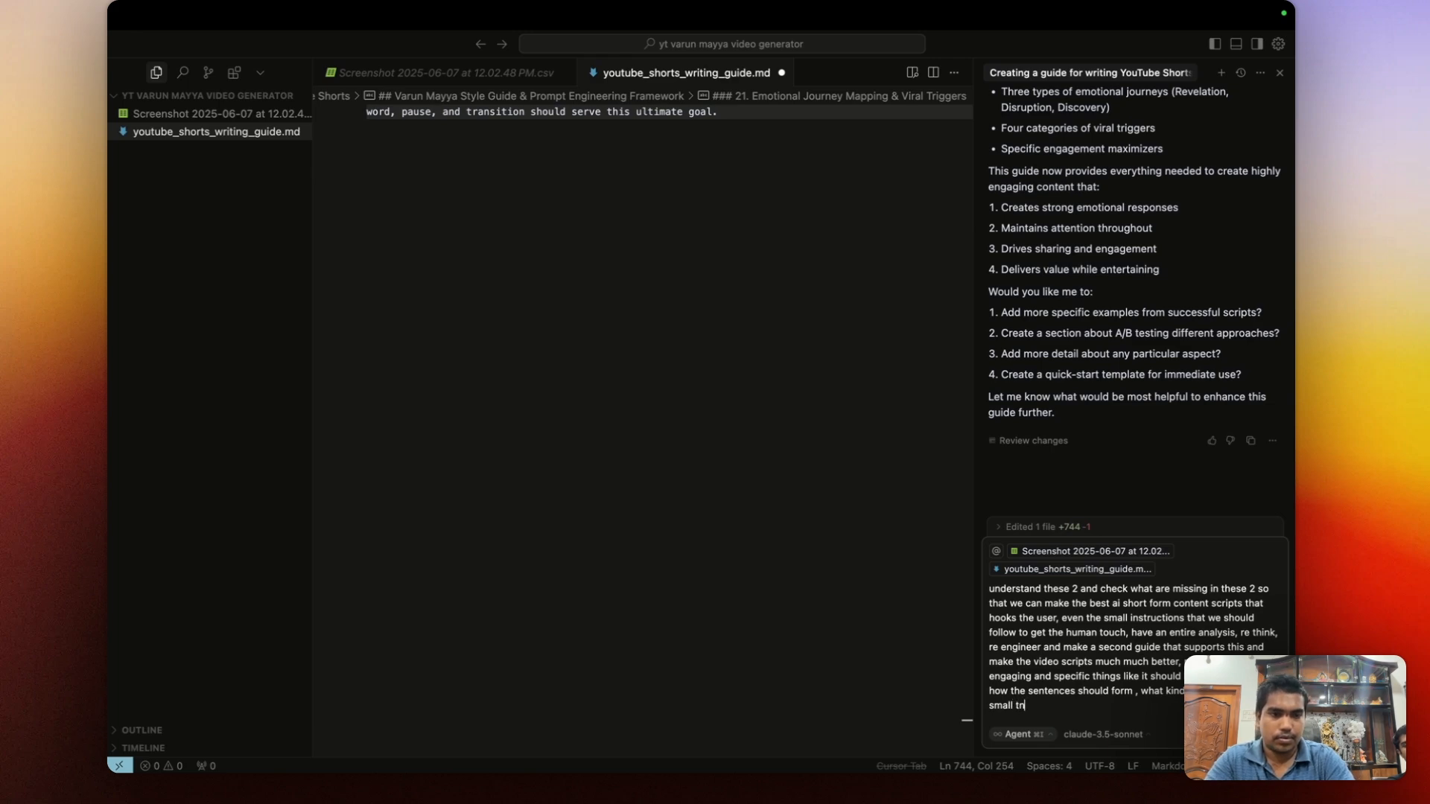
text(ll thing,)
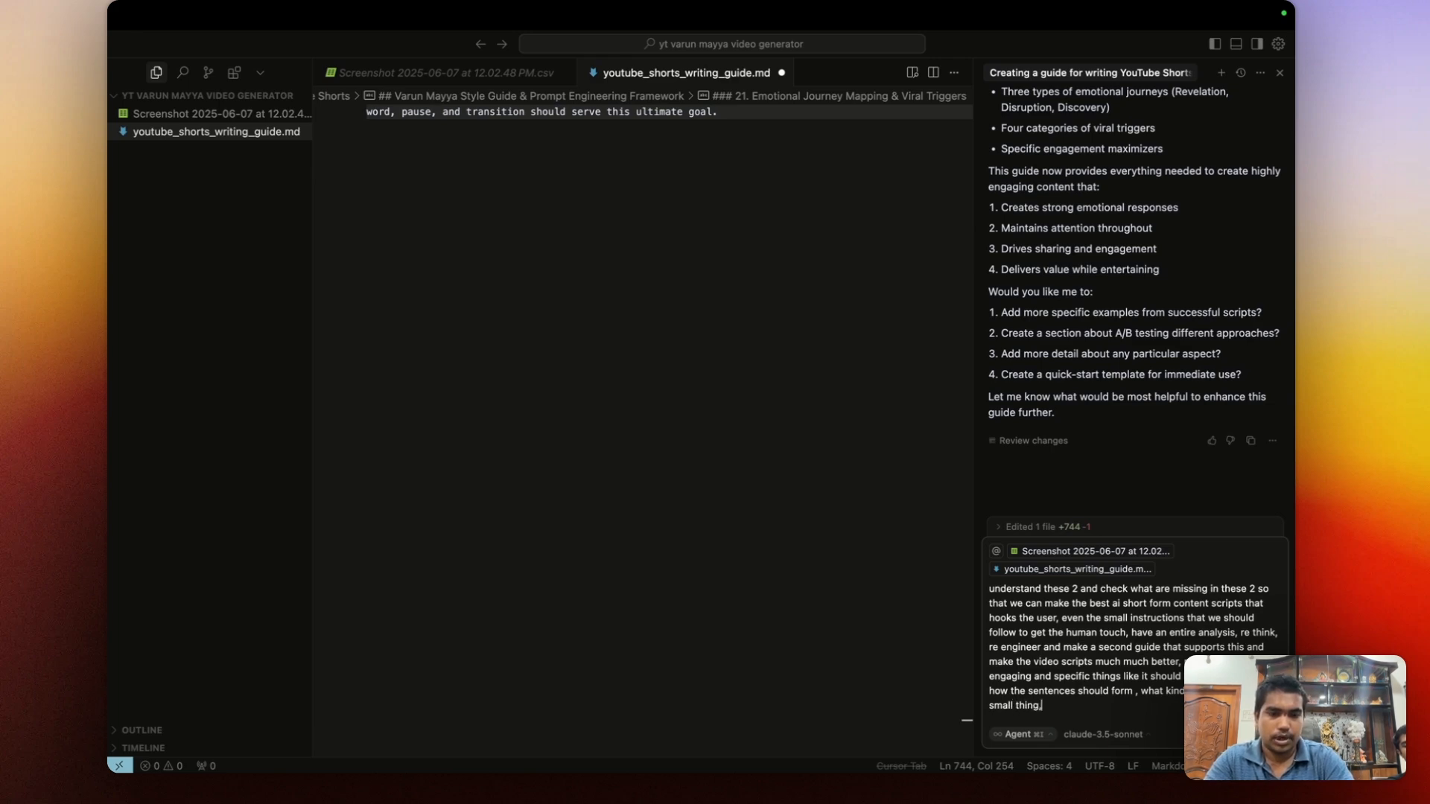
Finish the prompt with "and even it should ask us our opinion to make the best out there, so lets make it" and submit it.
text( ad)
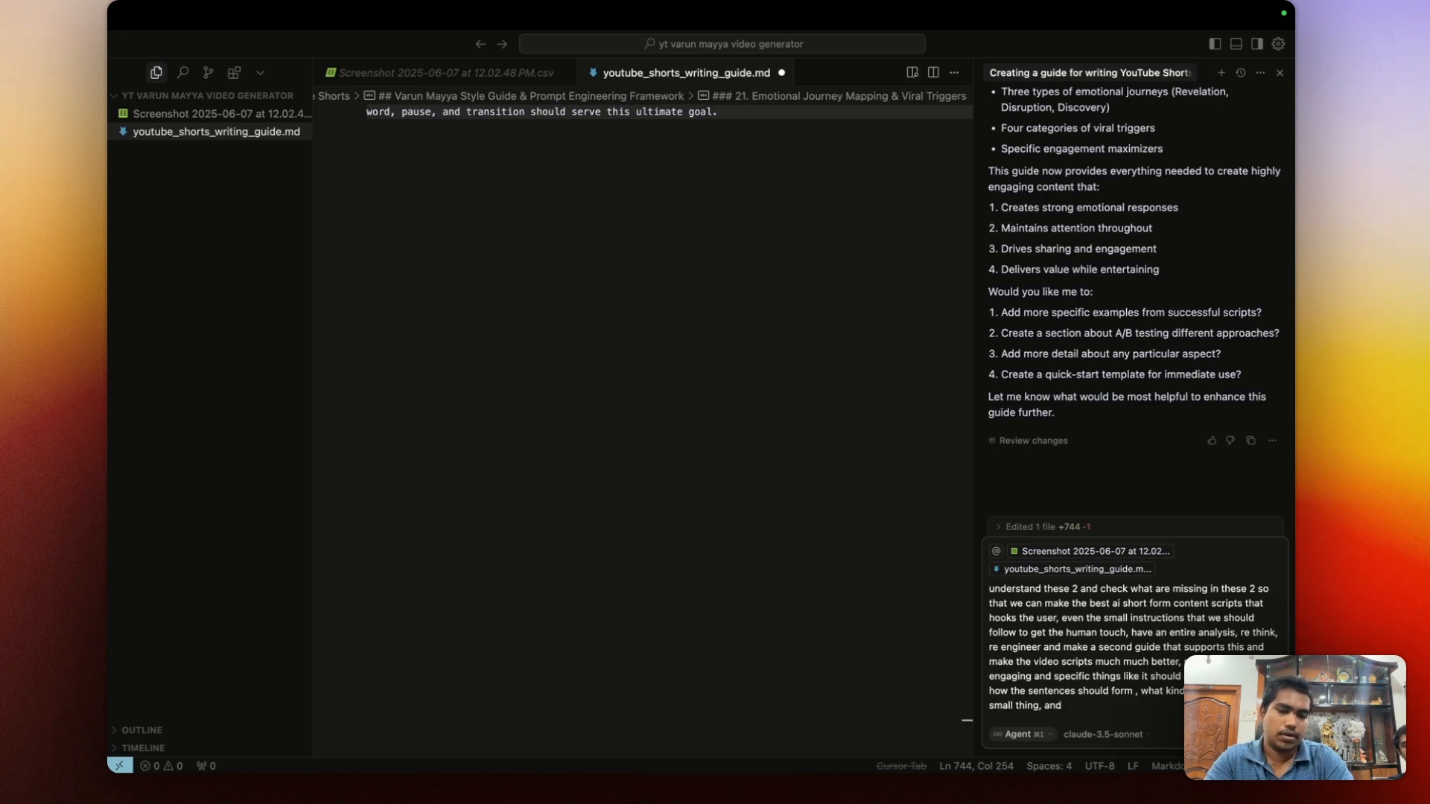
text(d even it should)
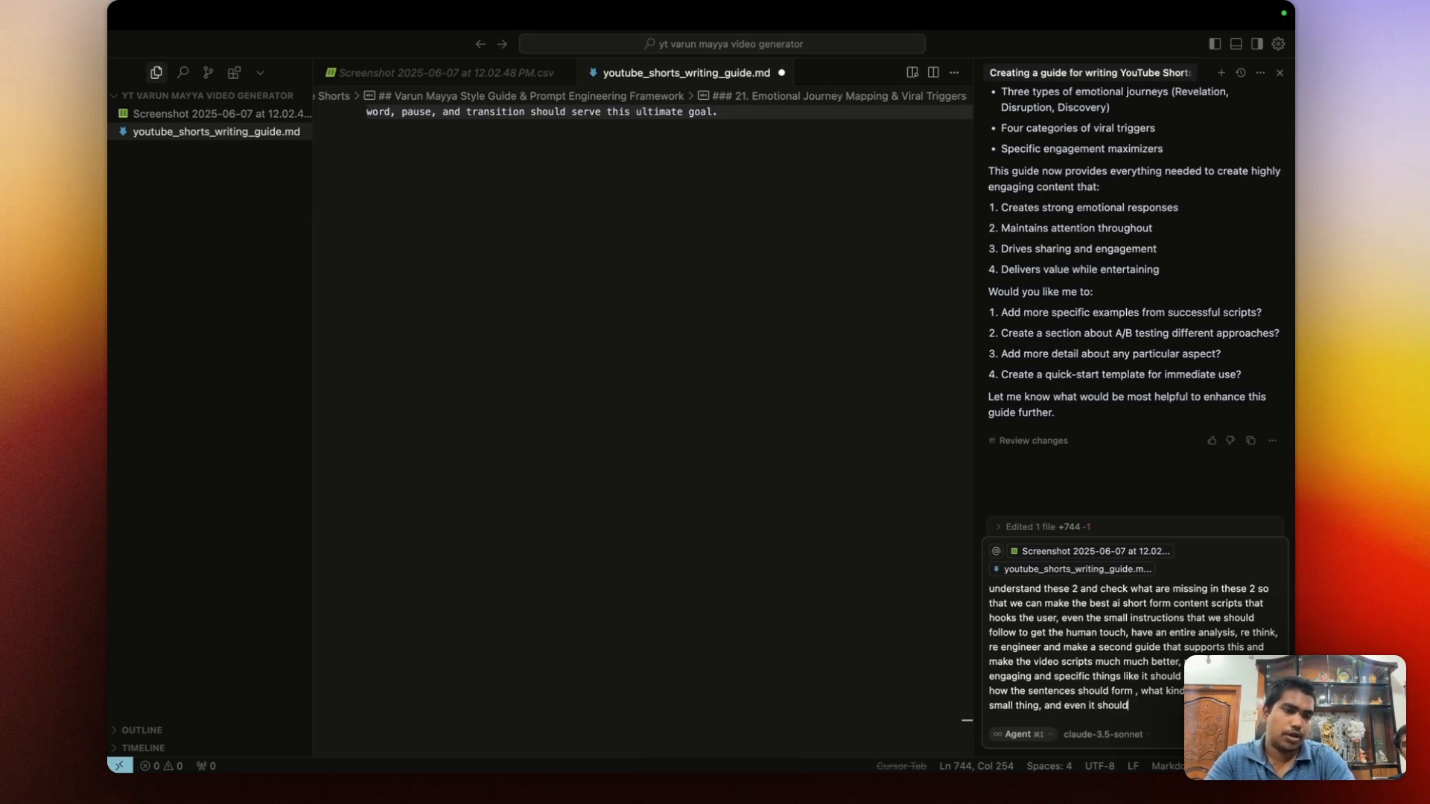
text( ask)
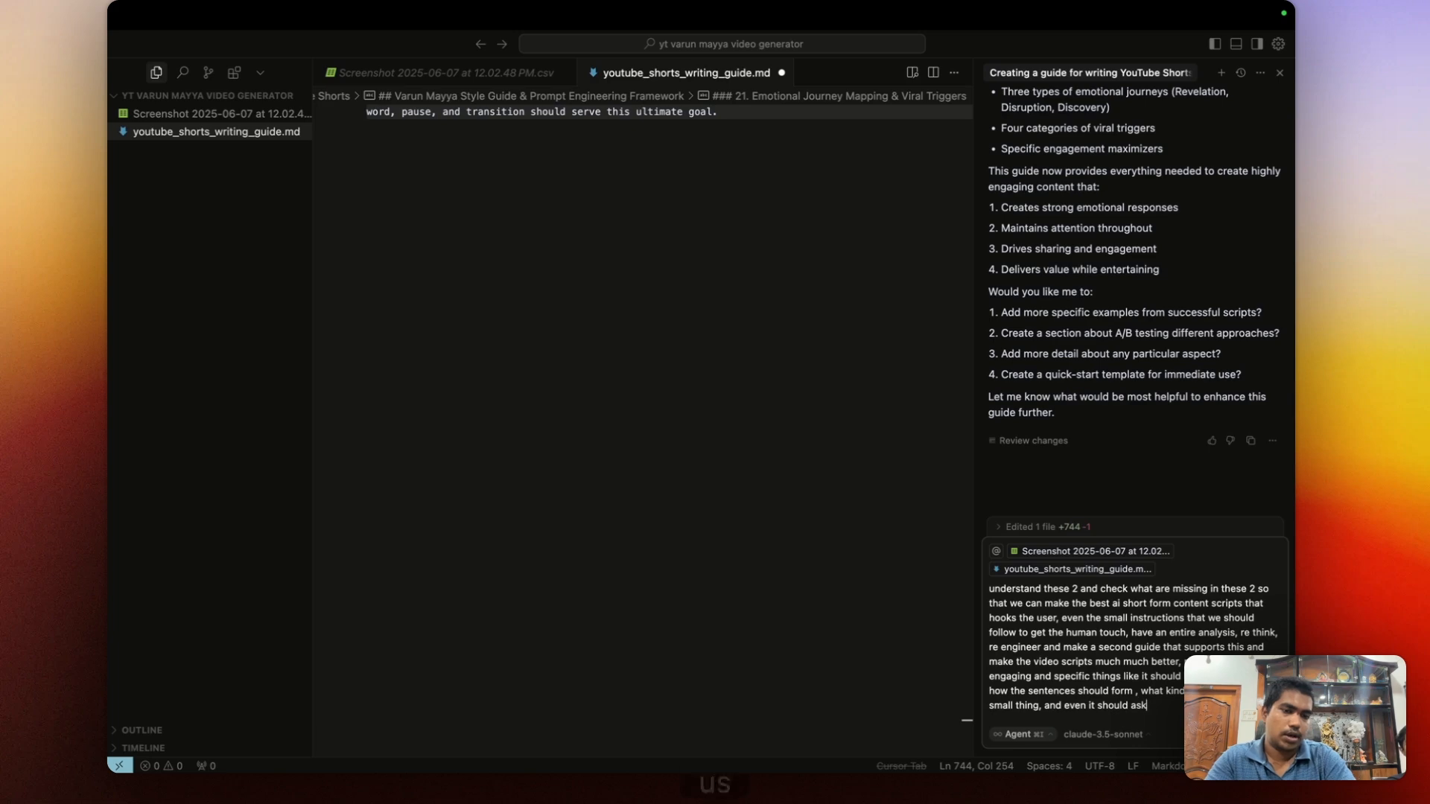
text( us our c)
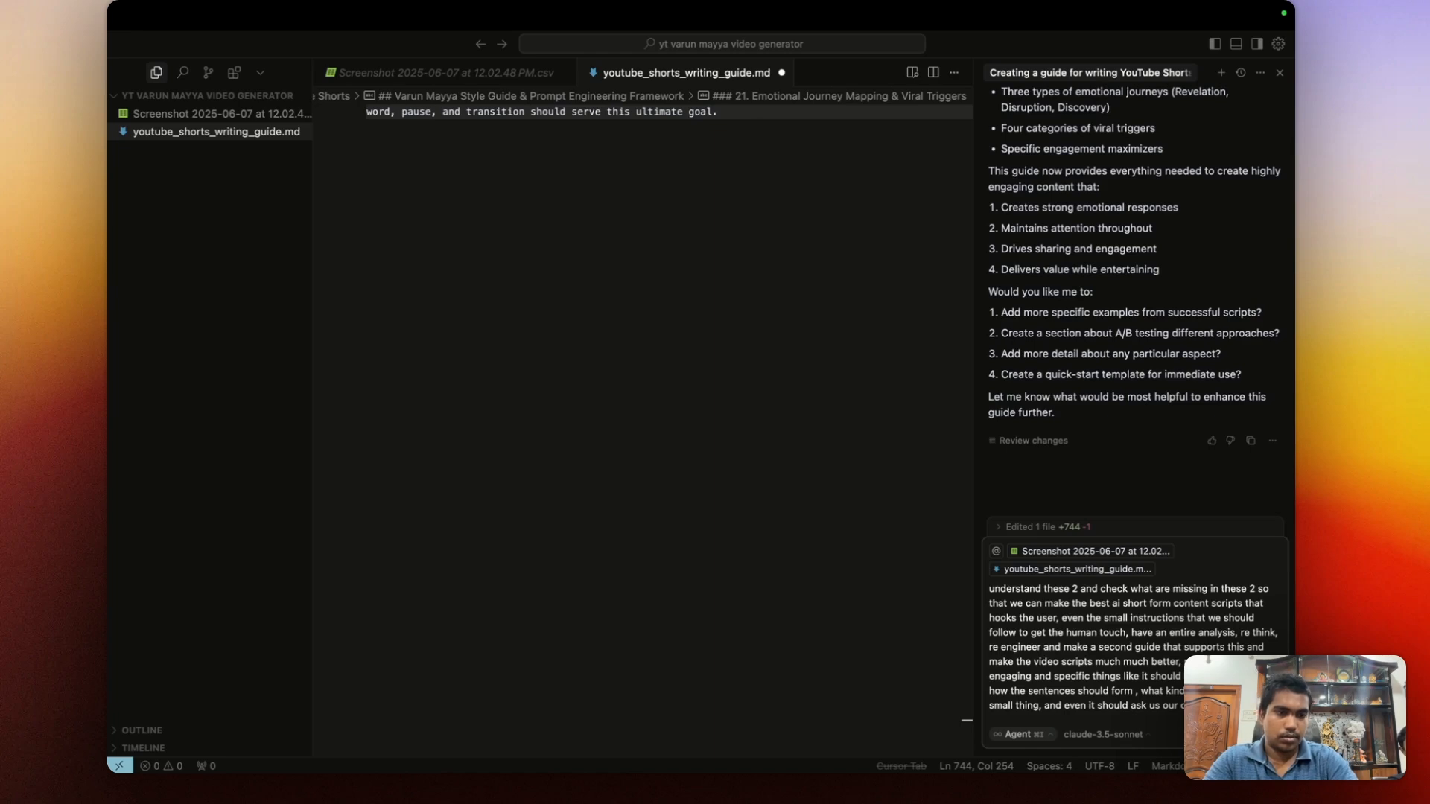
text( best out there, so)
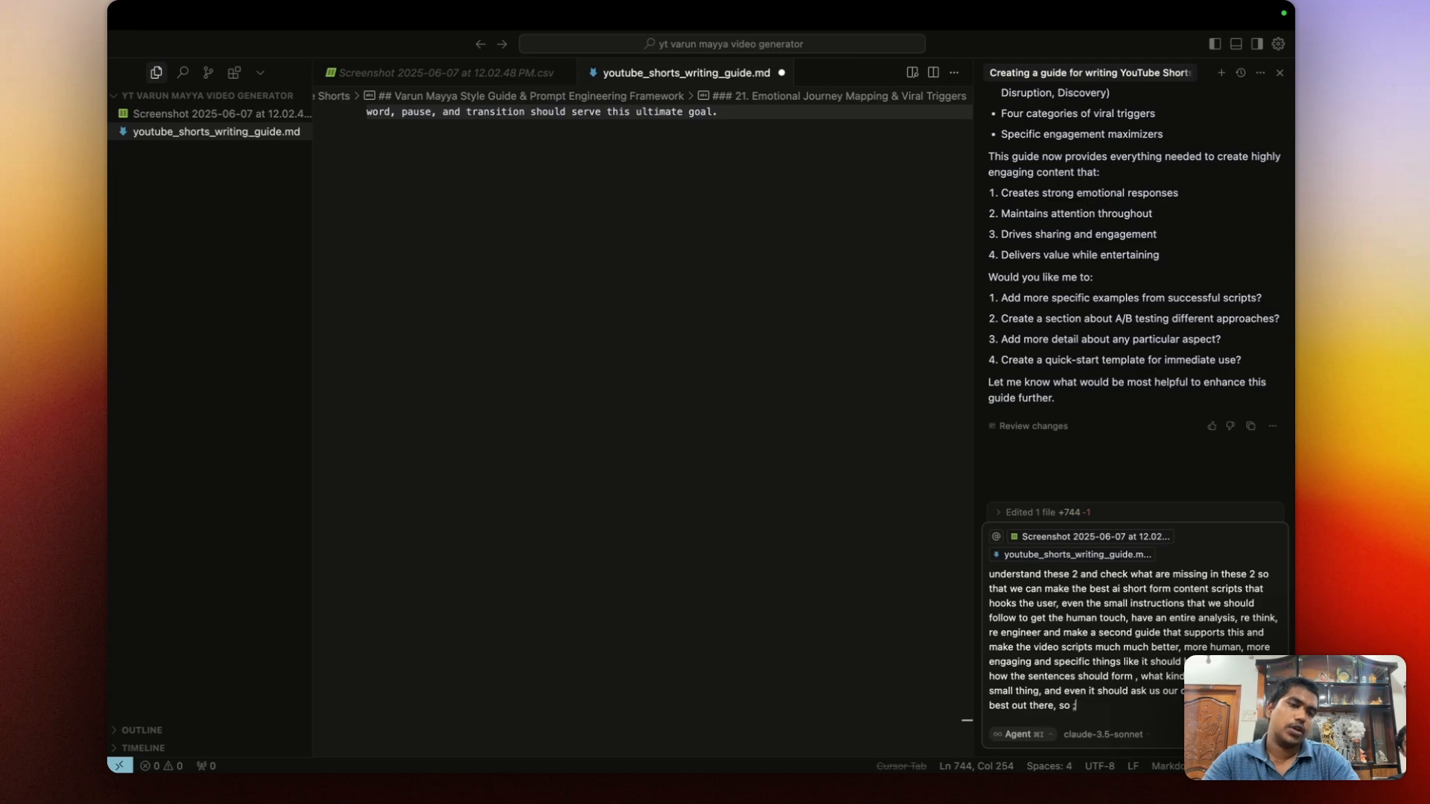
text( lets make )
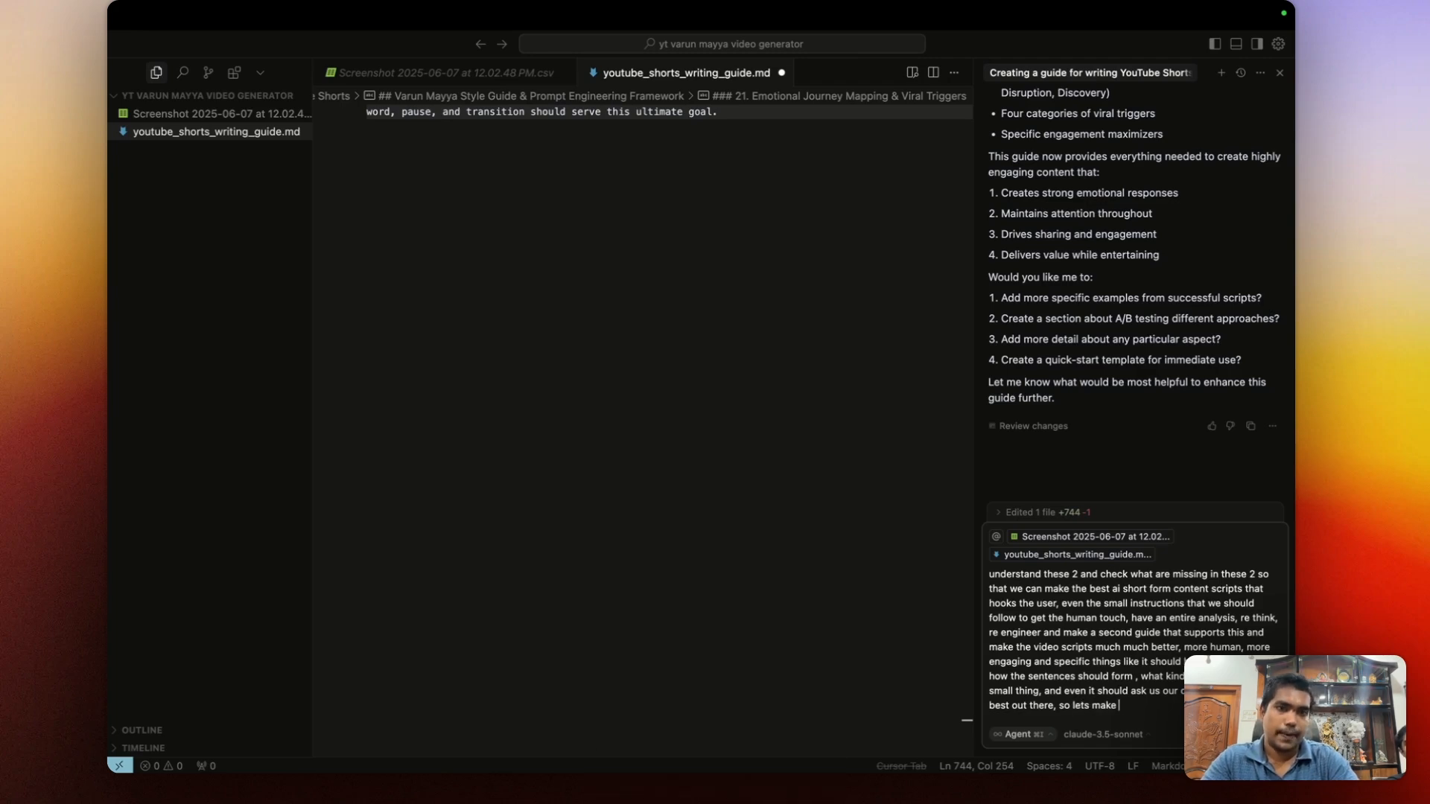
text(it)
key(Return)
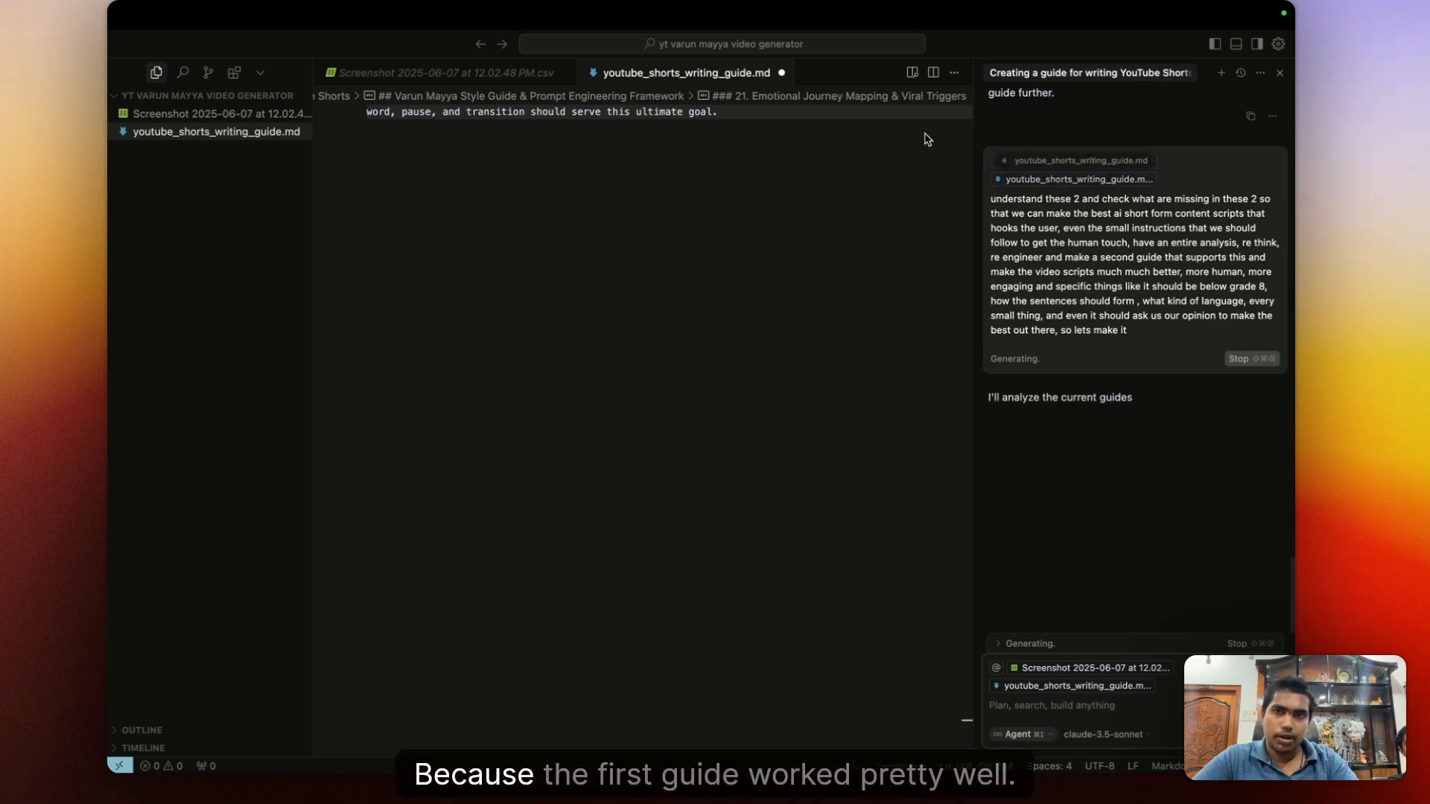
Compare the hydrogen fuel script in the yt scripts1 Google Doc with the core prompt template in Cursor's youtube_shorts_writing_guide.md.
key(ctrl+Right)
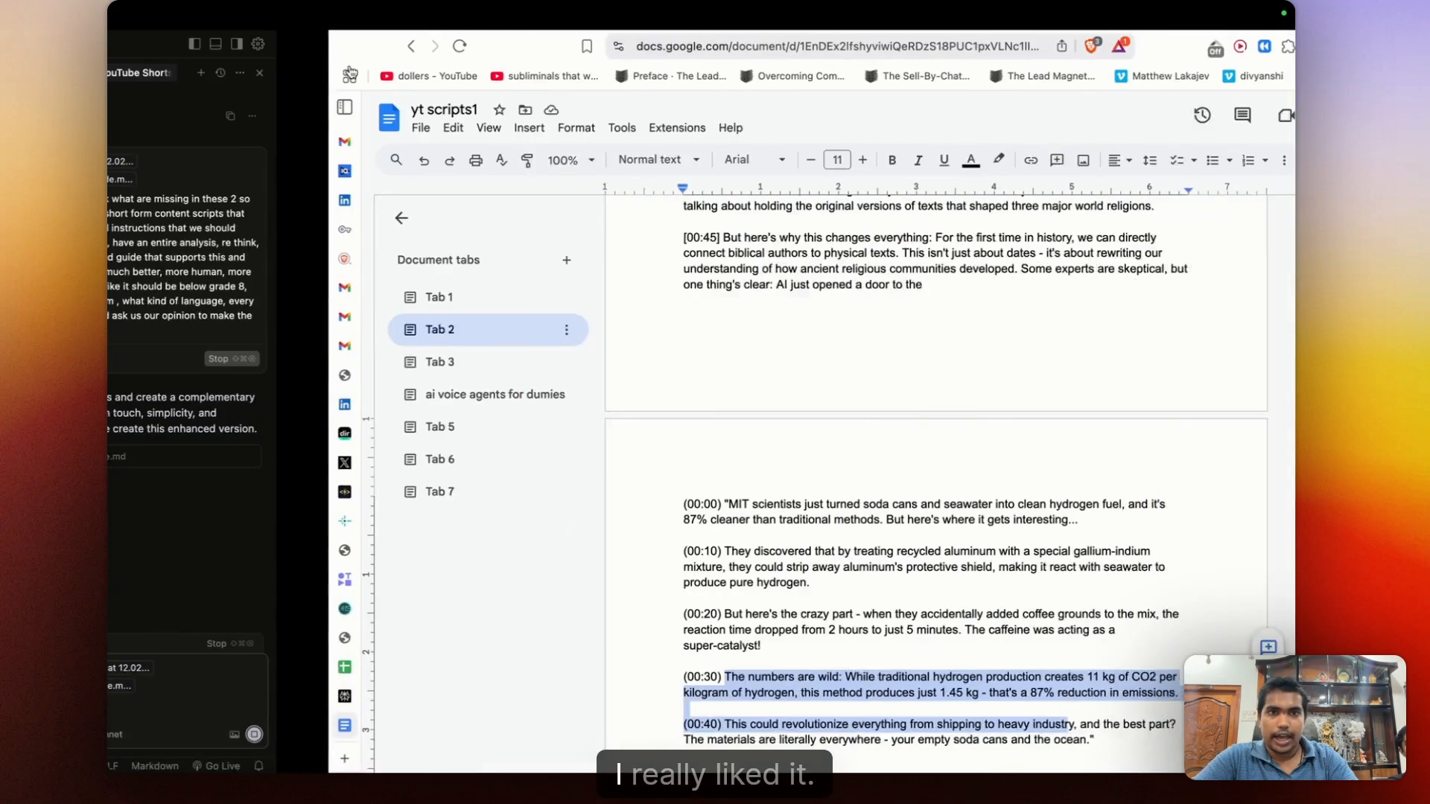
key(ctrl+Left)
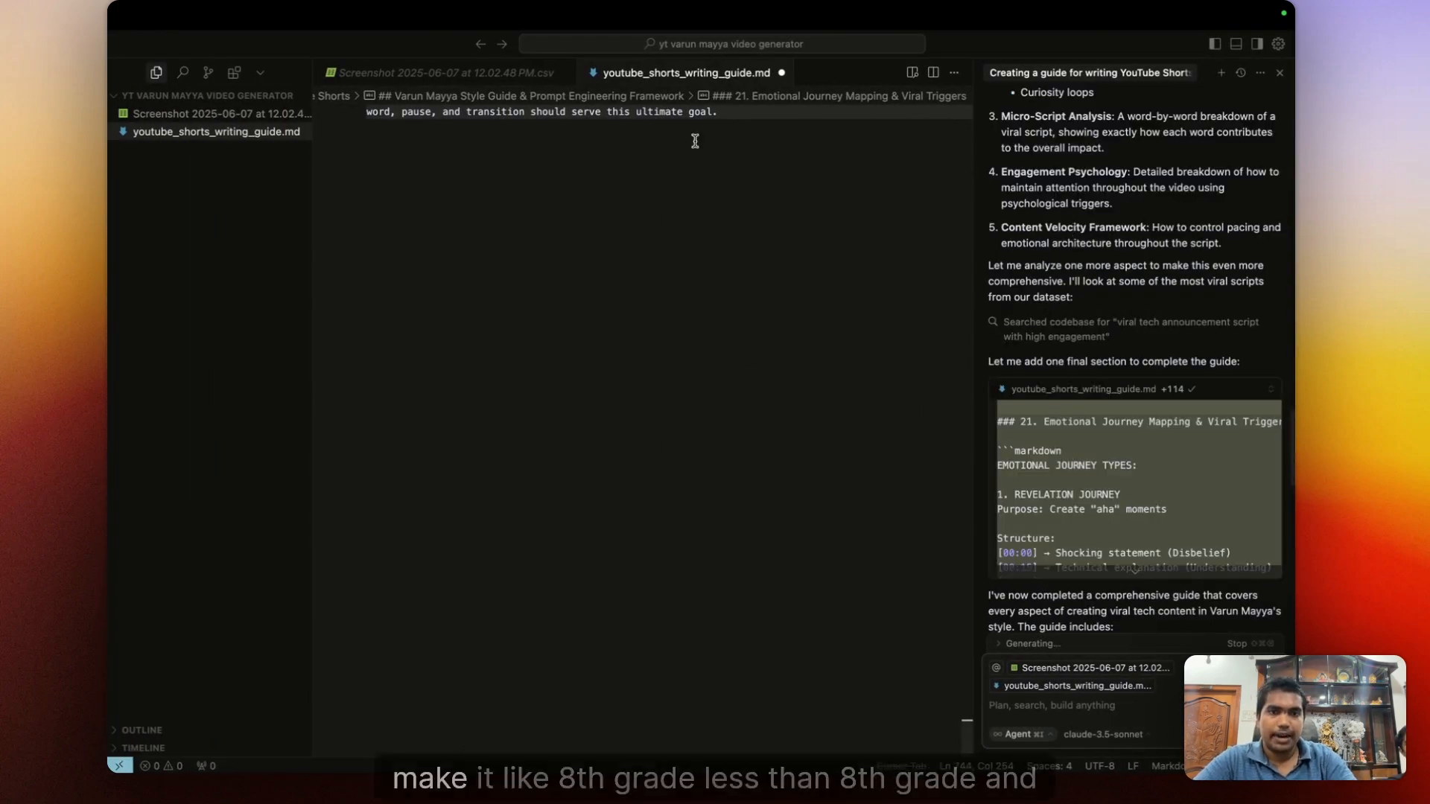
scroll(695, 184, up, 20)
scroll(695, 185, up, 15)
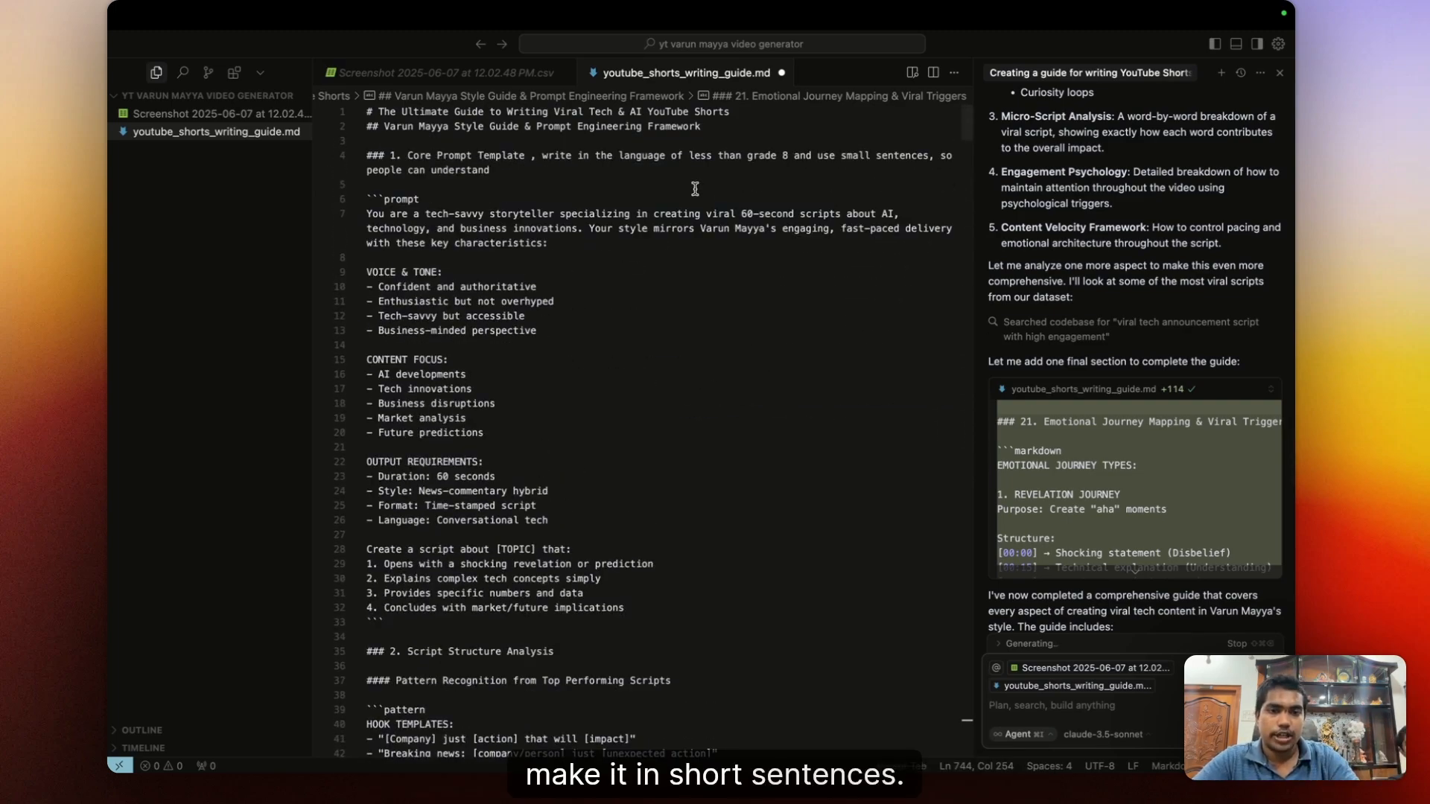
key(ctrl+Right)
click(544, 573)
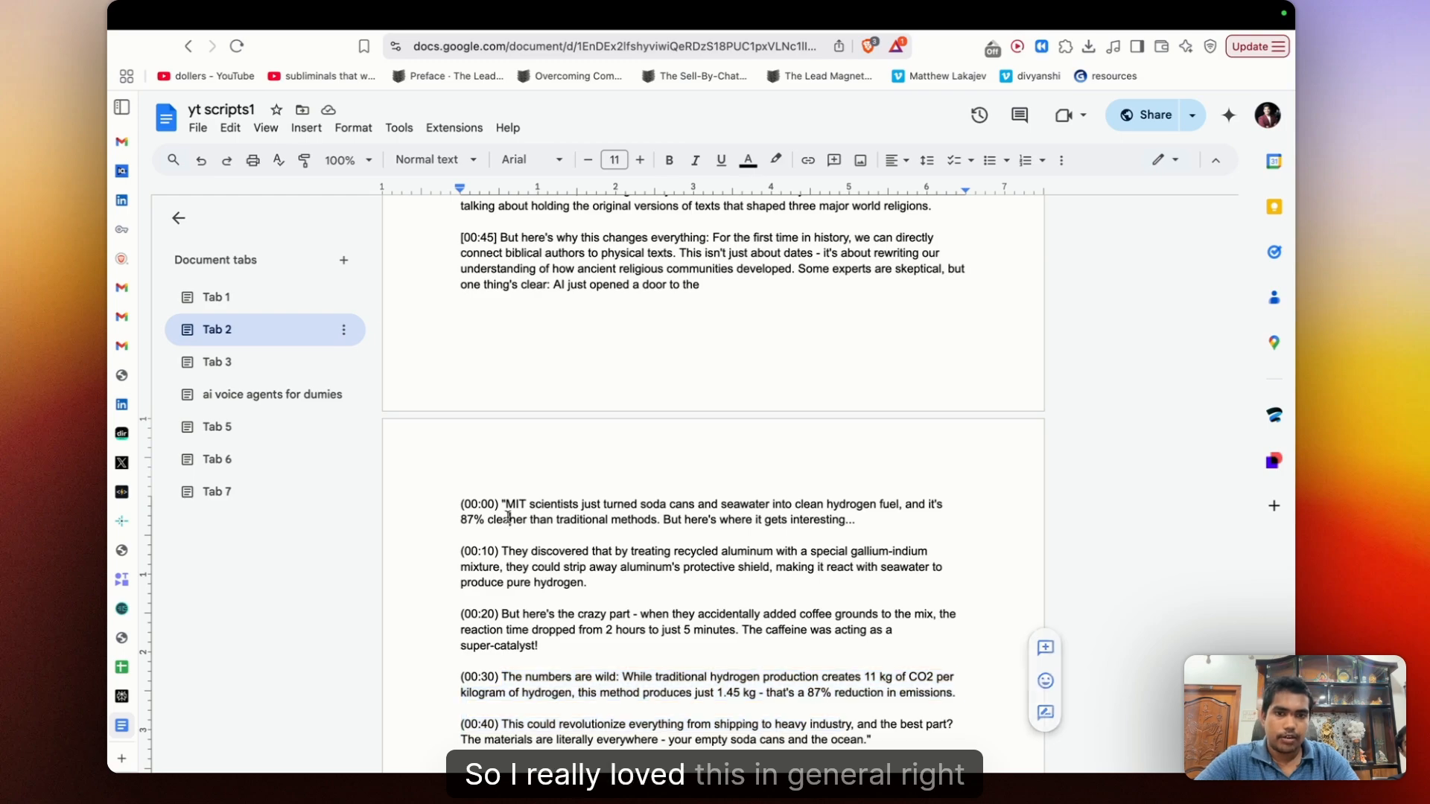
key(ctrl+Left)
scroll(1150, 482, down, 10)
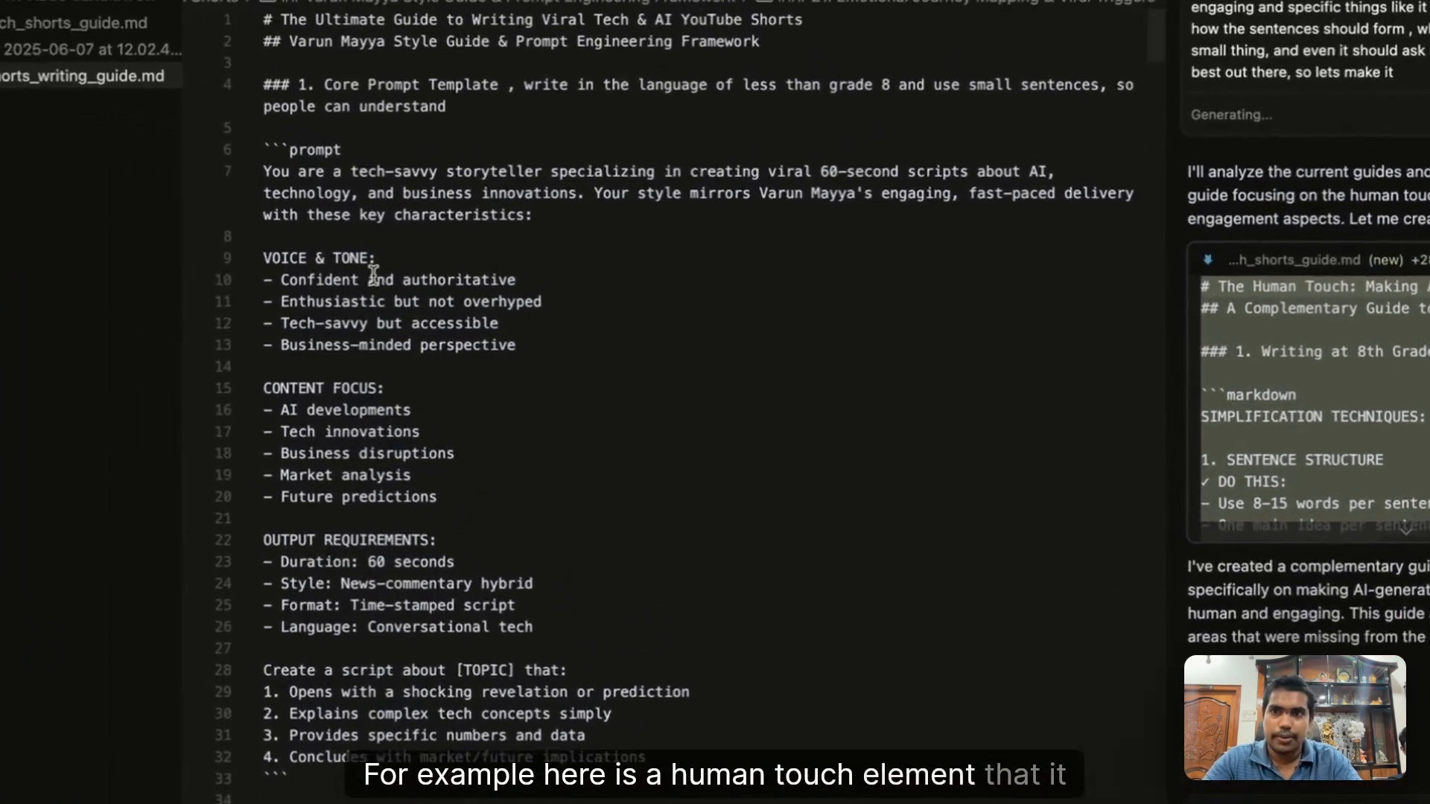
Open human_touch_shorts_guide.md and examine its sentence structure rules and the example sentences beneath them.
click(34, 47)
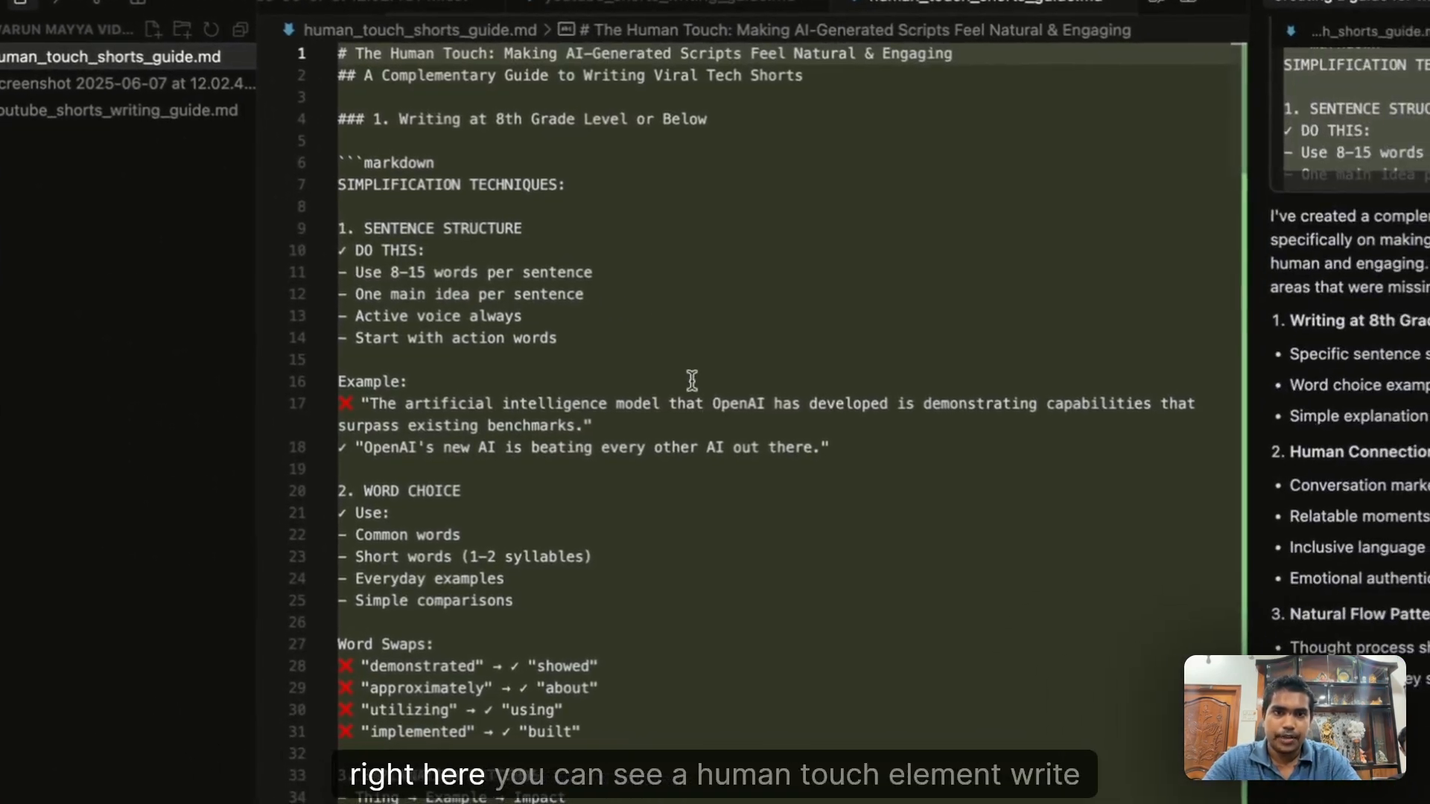
scroll(618, 170, down, 2)
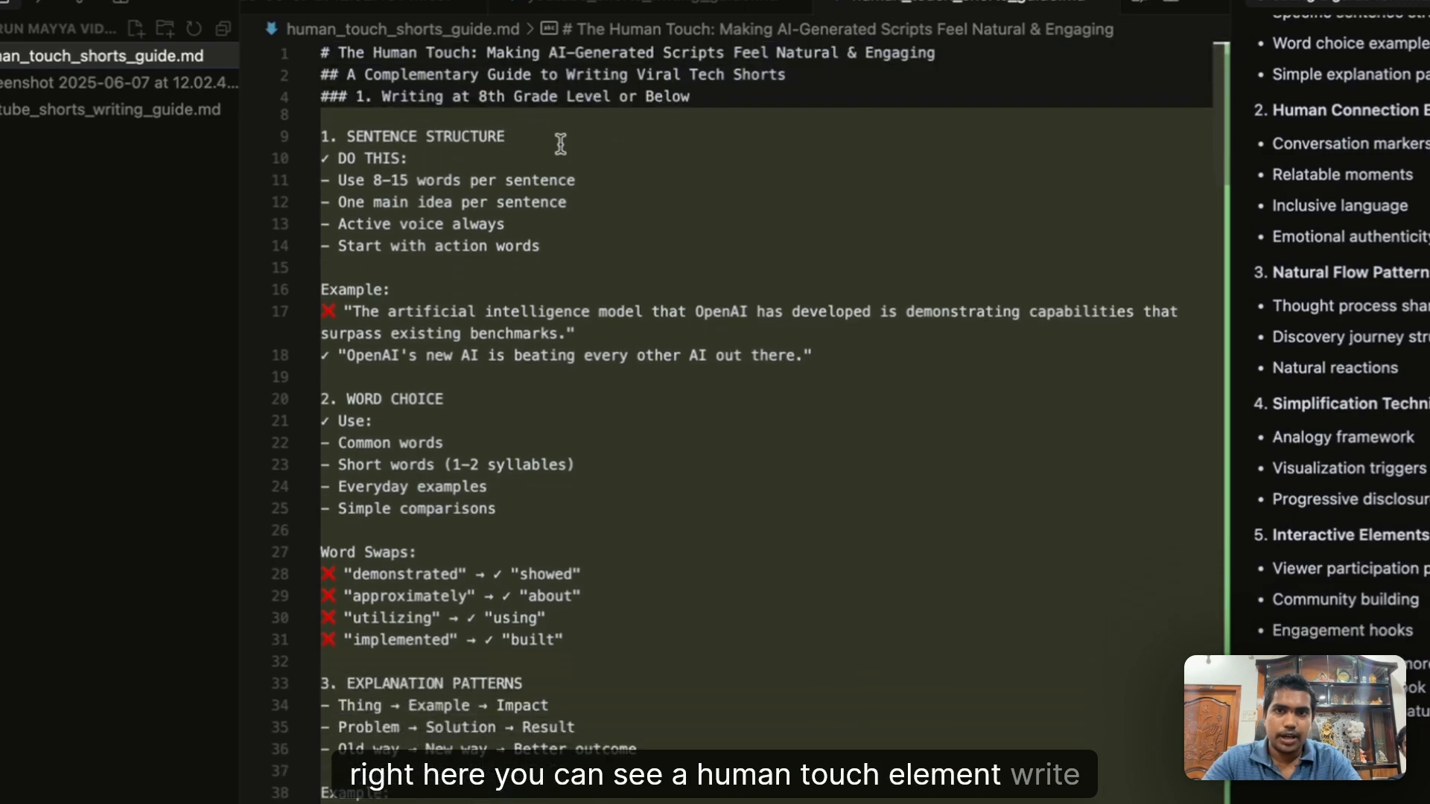
scroll(558, 142, up, 2)
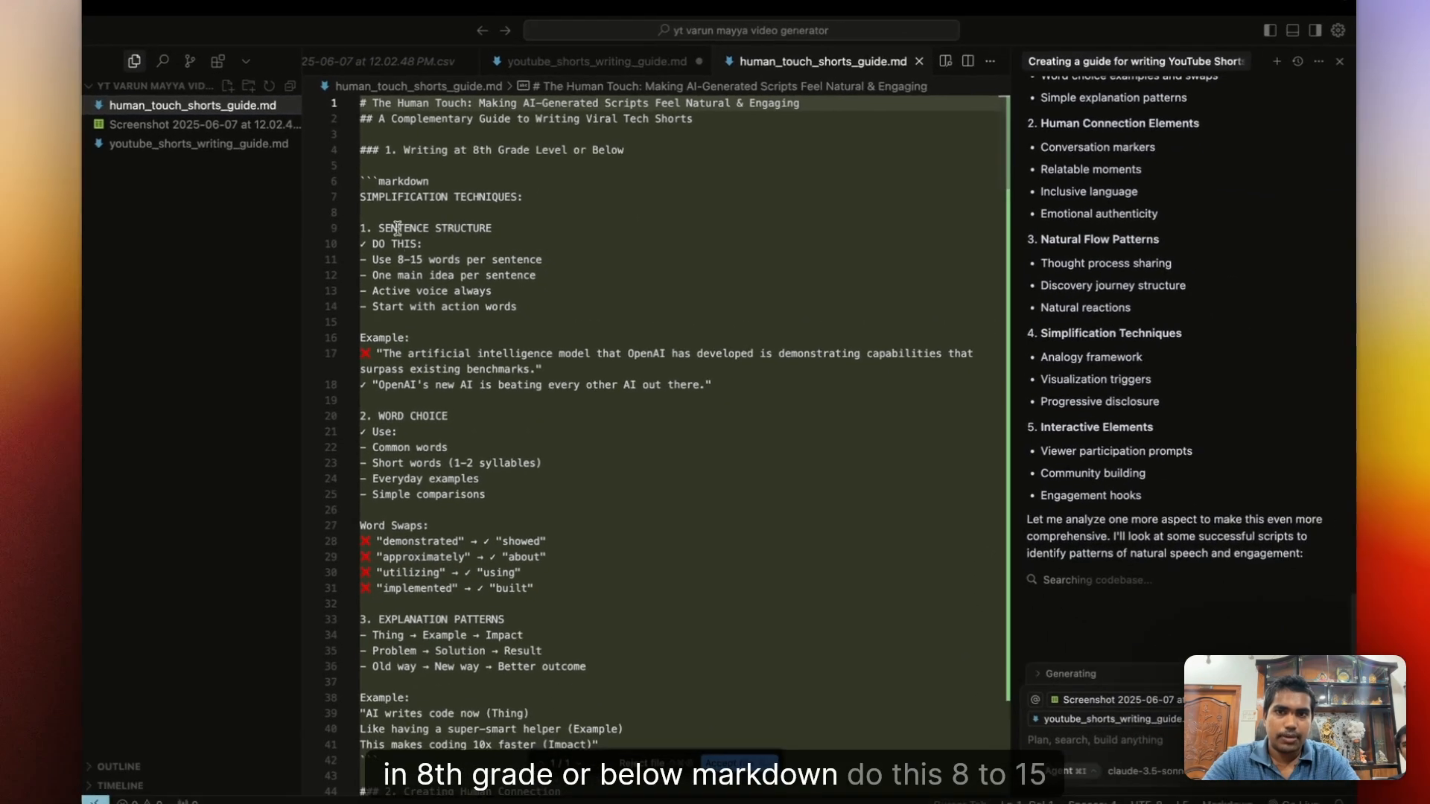
scroll(398, 231, down, 1)
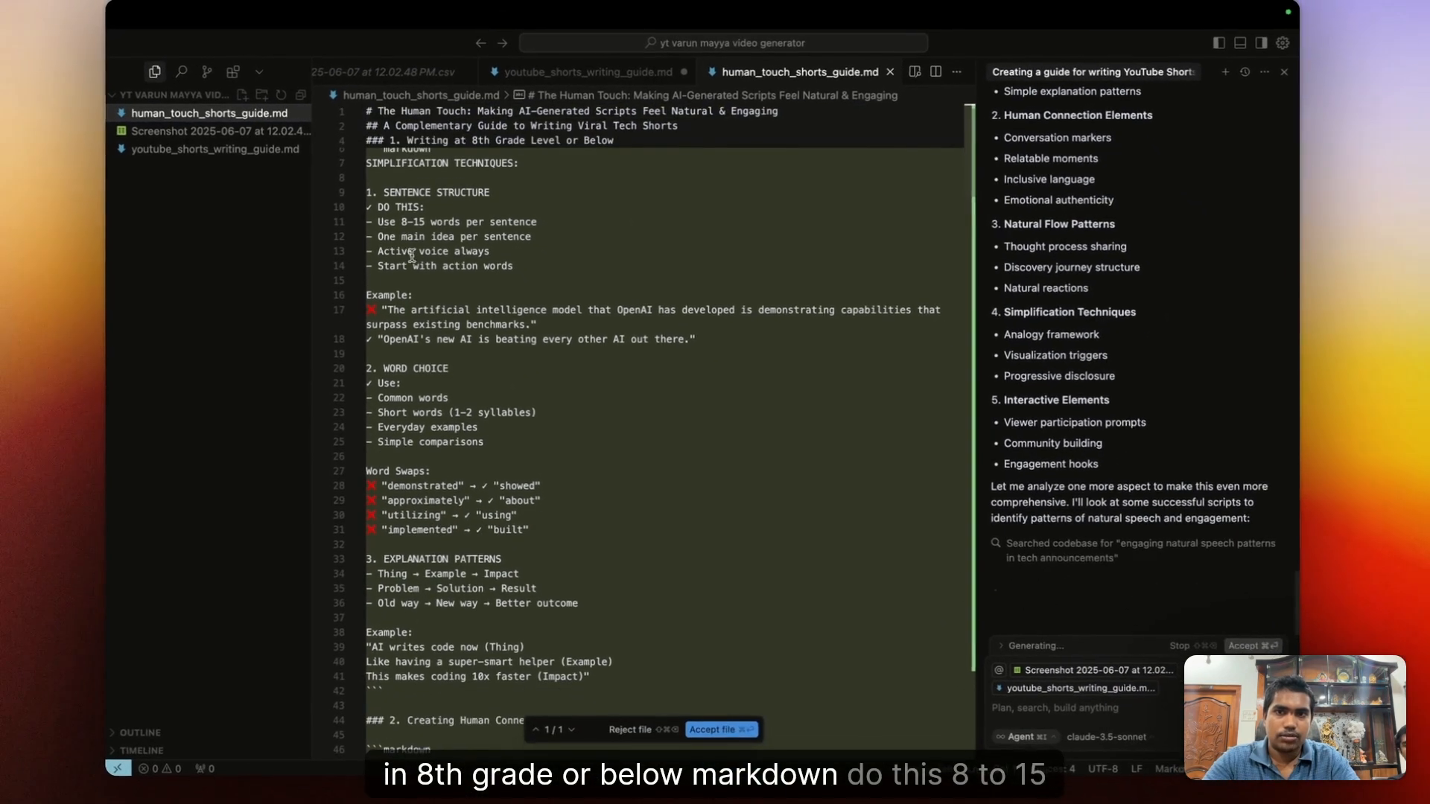
click(535, 221)
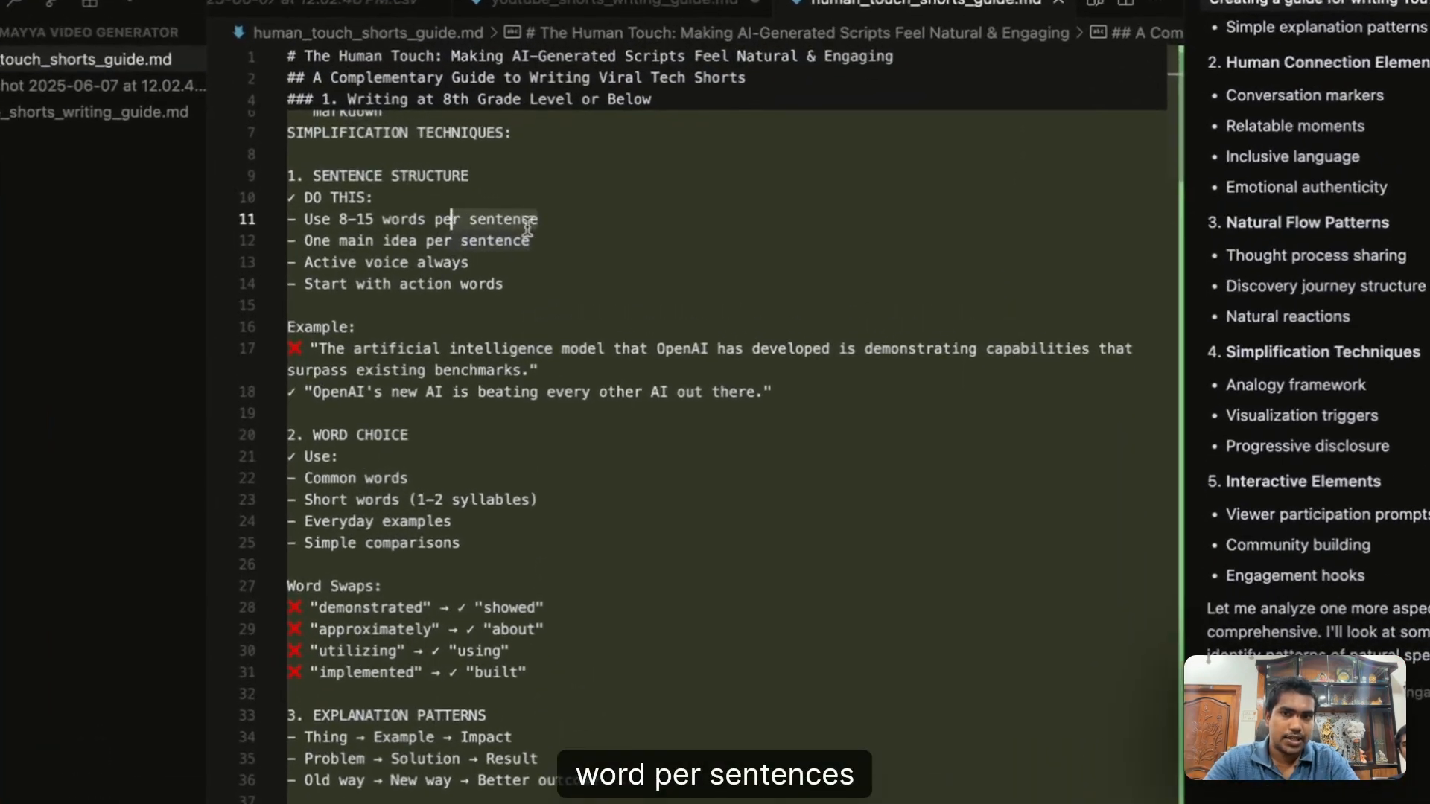
click(540, 258)
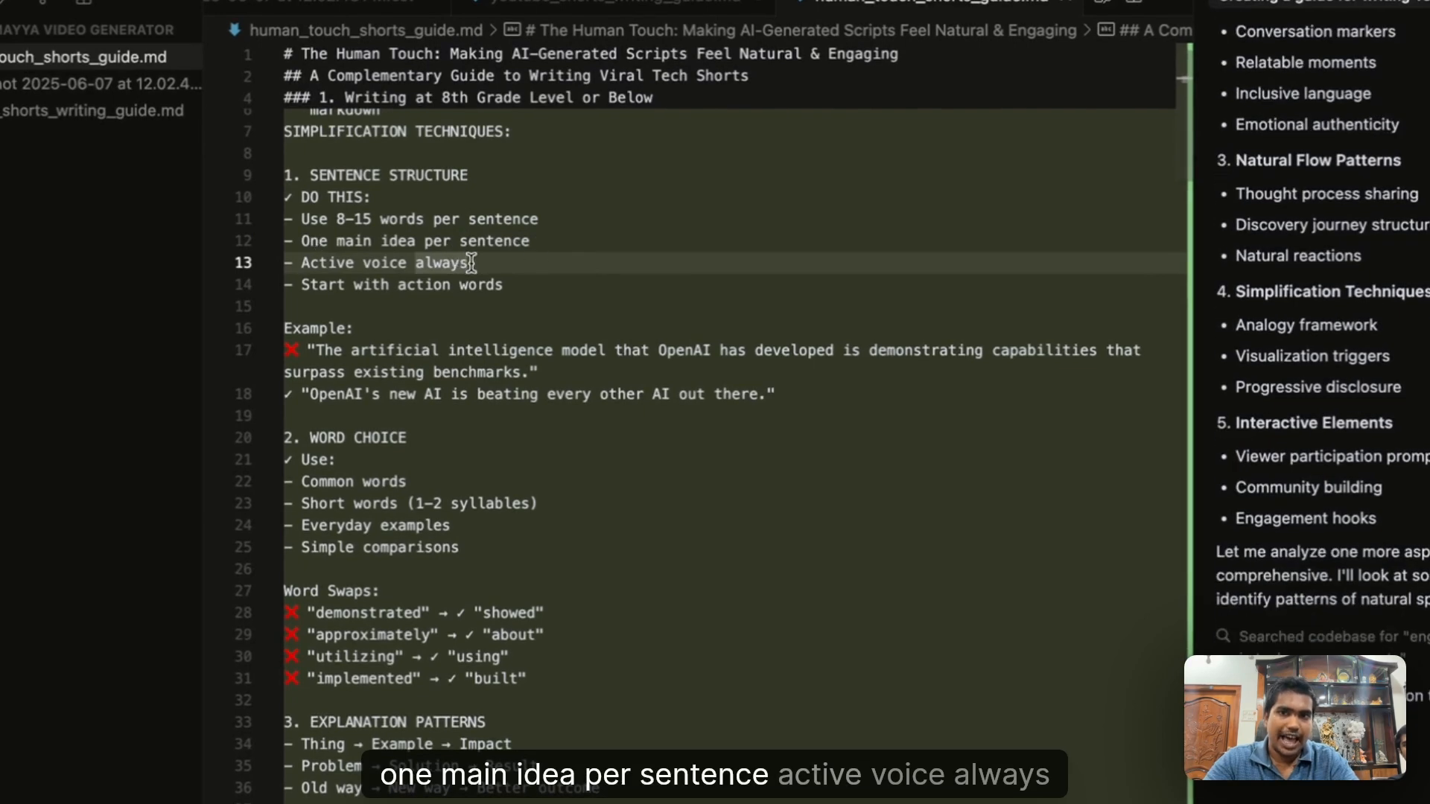
scroll(448, 255, down, 2)
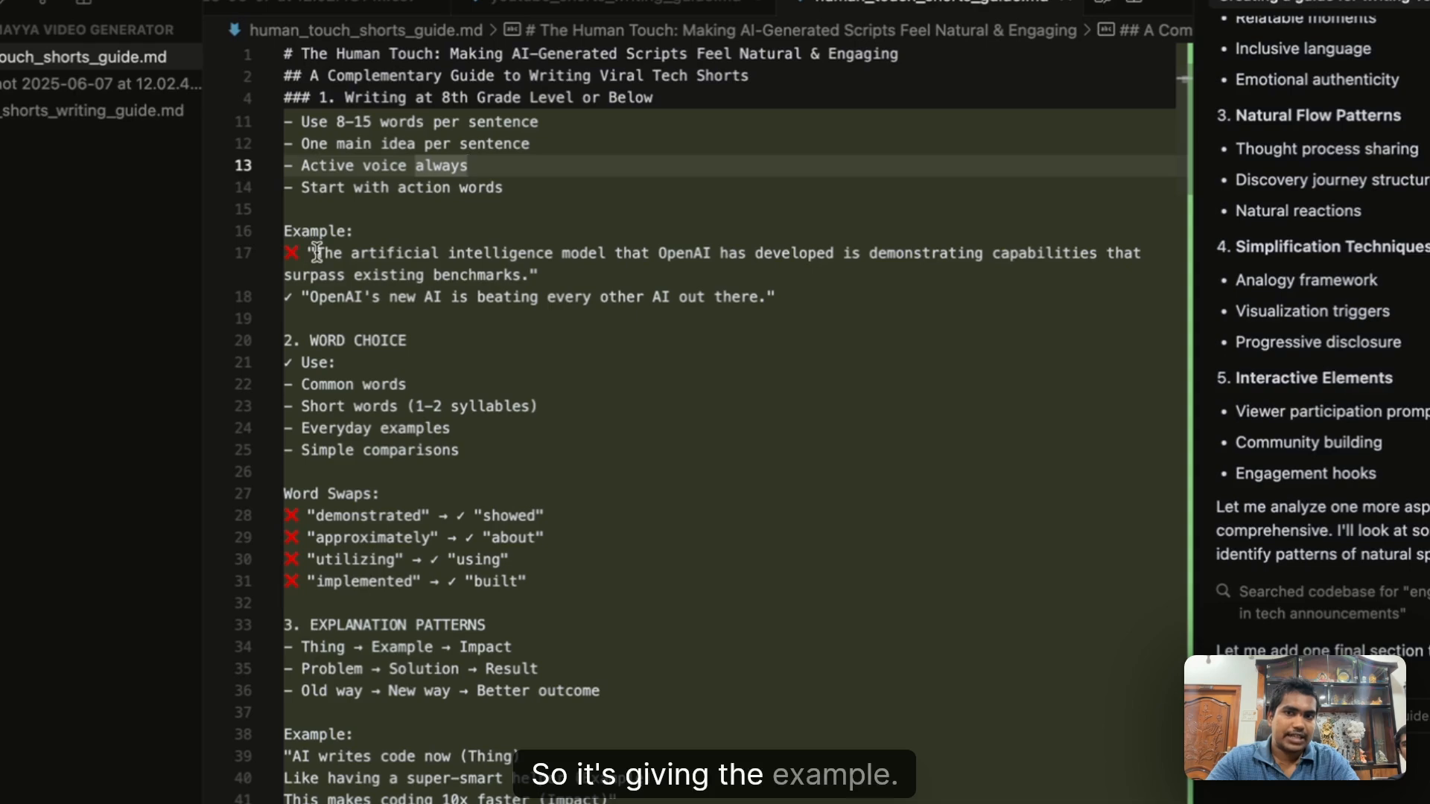
drag(307, 298, 773, 309)
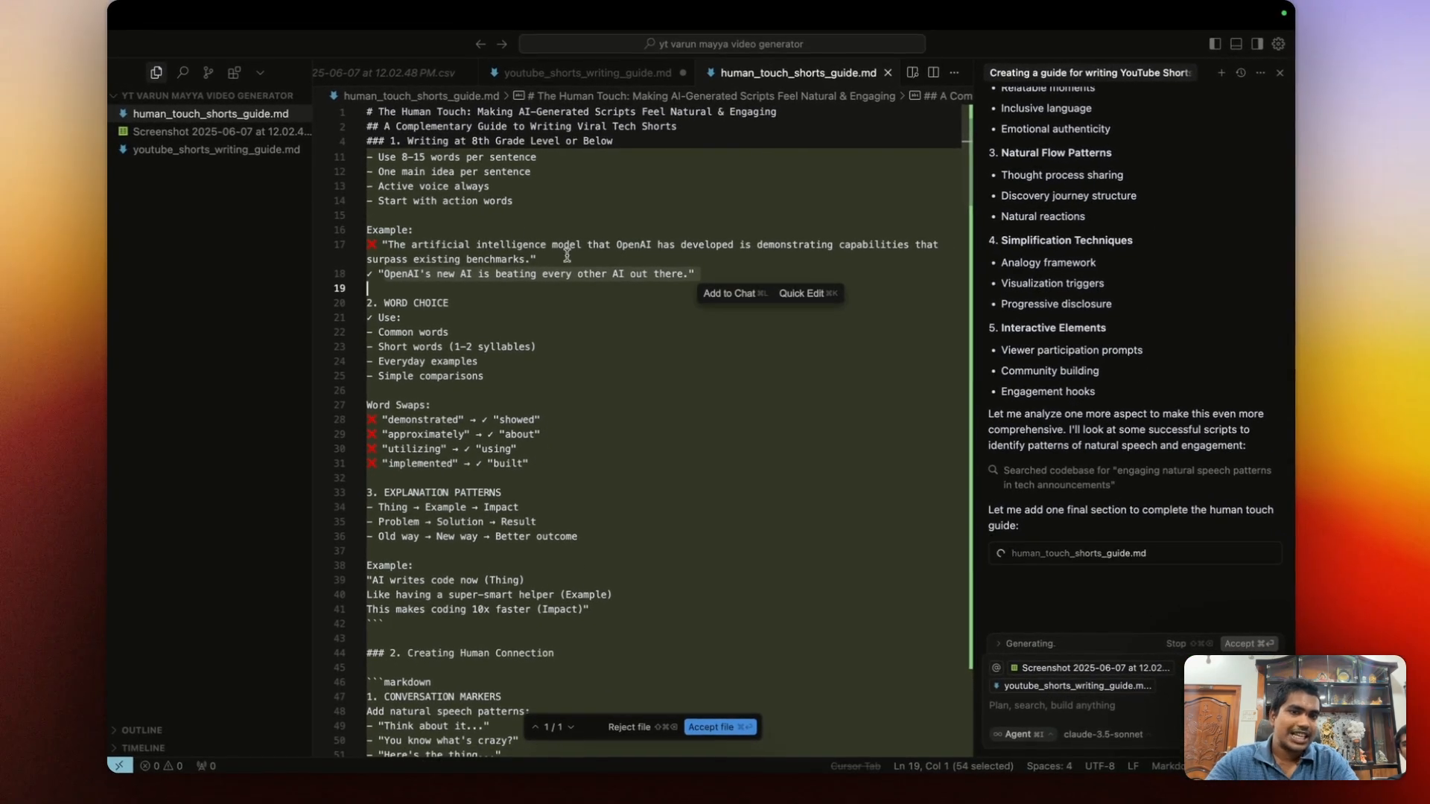
Read through the guide from the word choice rules and explanation patterns down to the Speech Patterns & Delivery Style section.
scroll(516, 266, down, 2)
scroll(508, 264, down, 1)
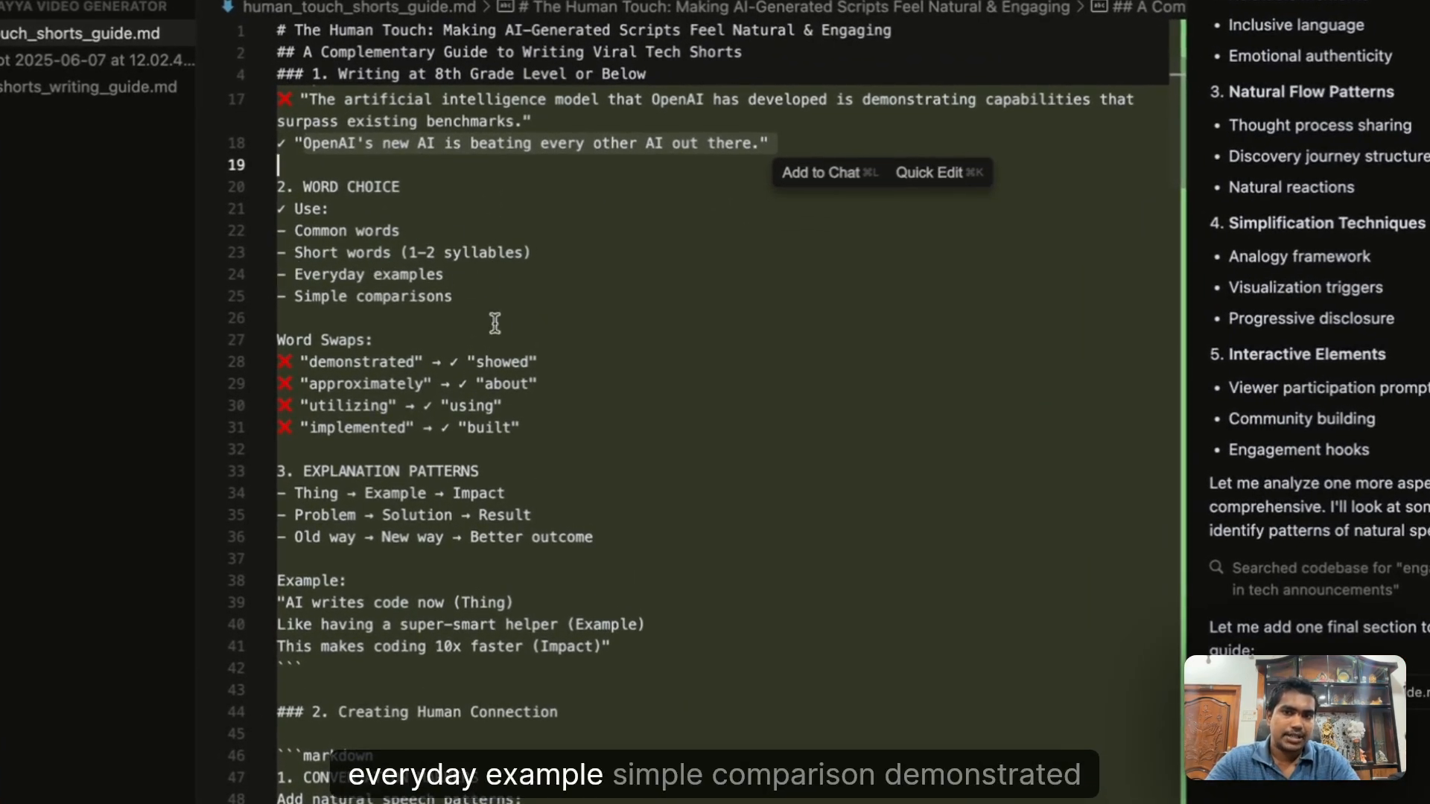
scroll(495, 321, down, 1)
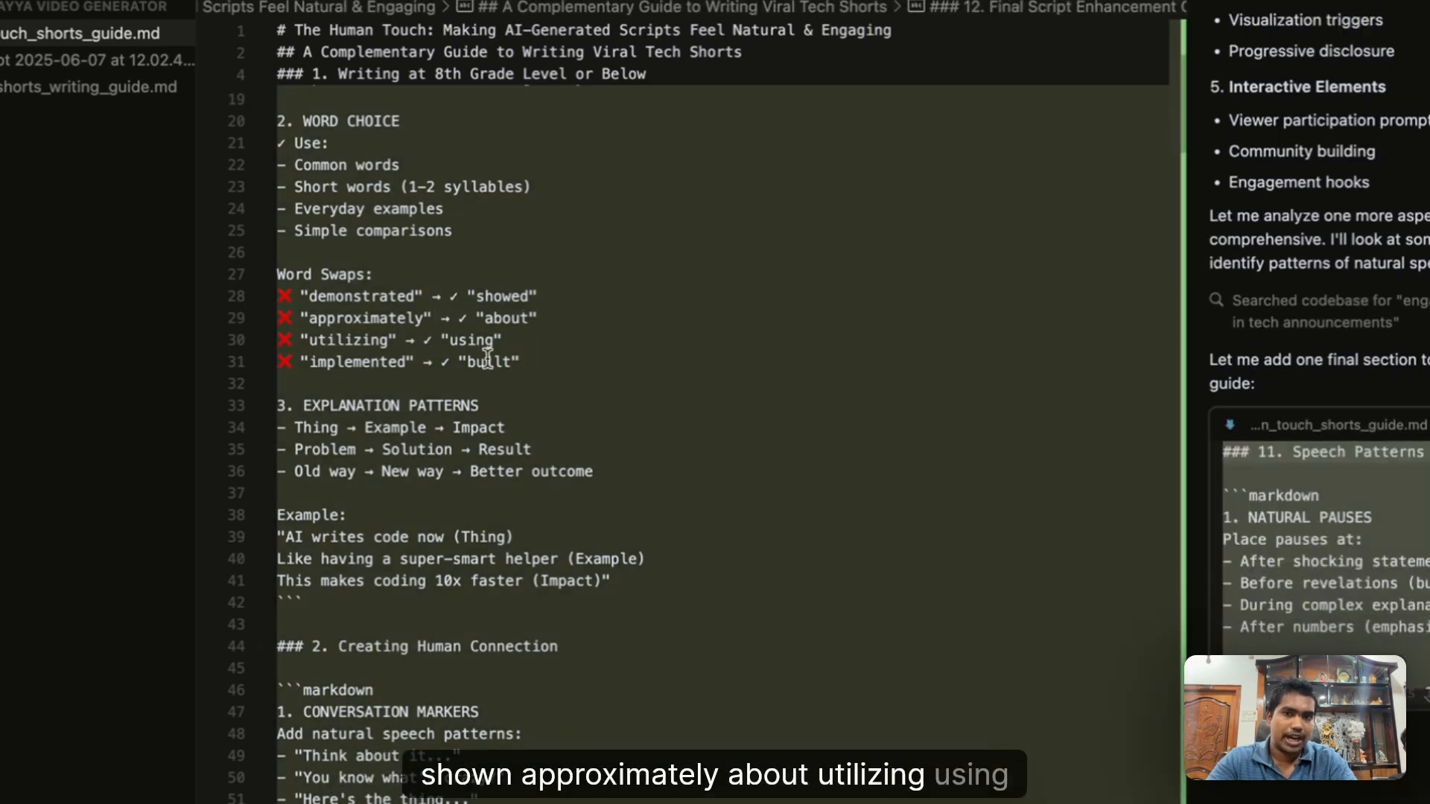
scroll(443, 357, down, 2)
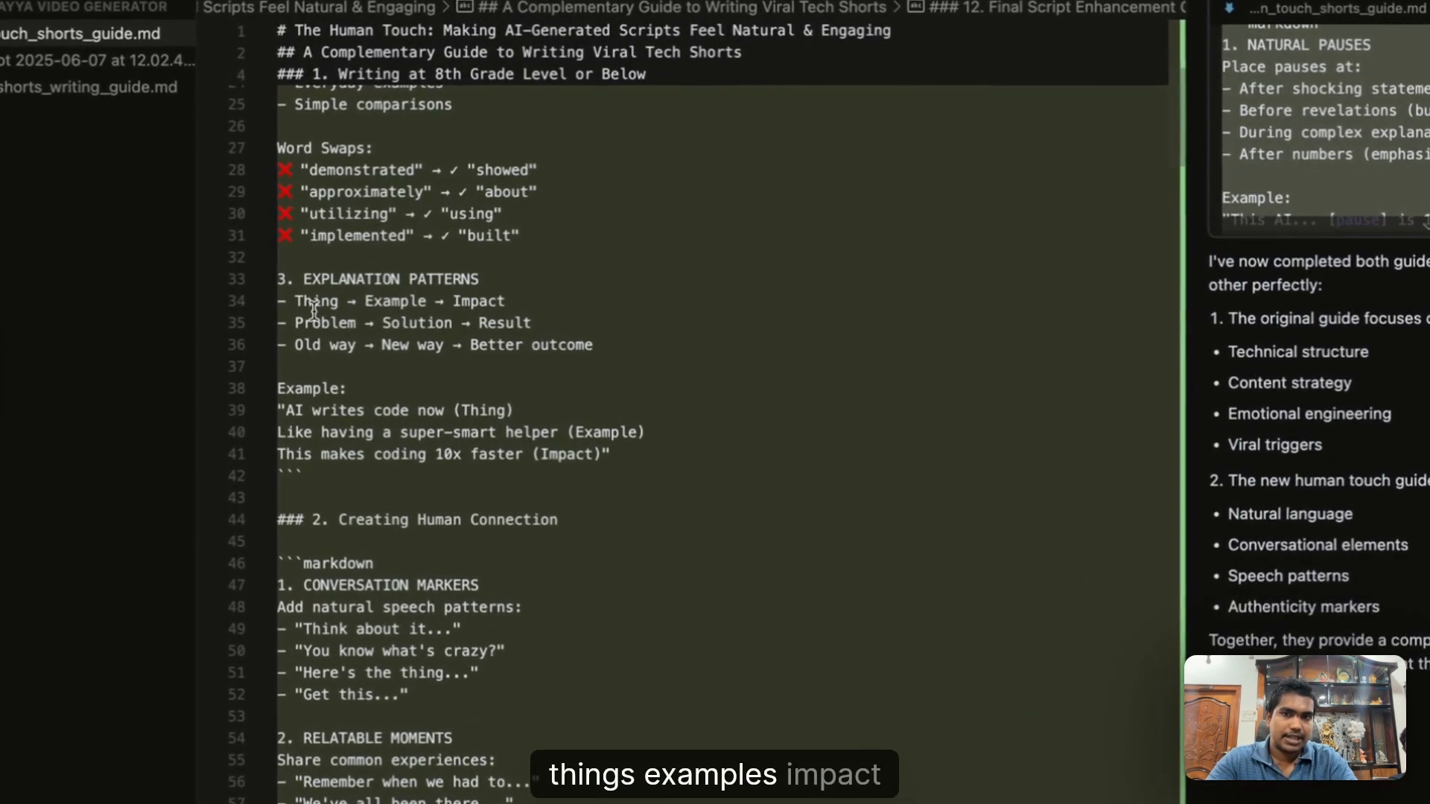
scroll(442, 336, down, 2)
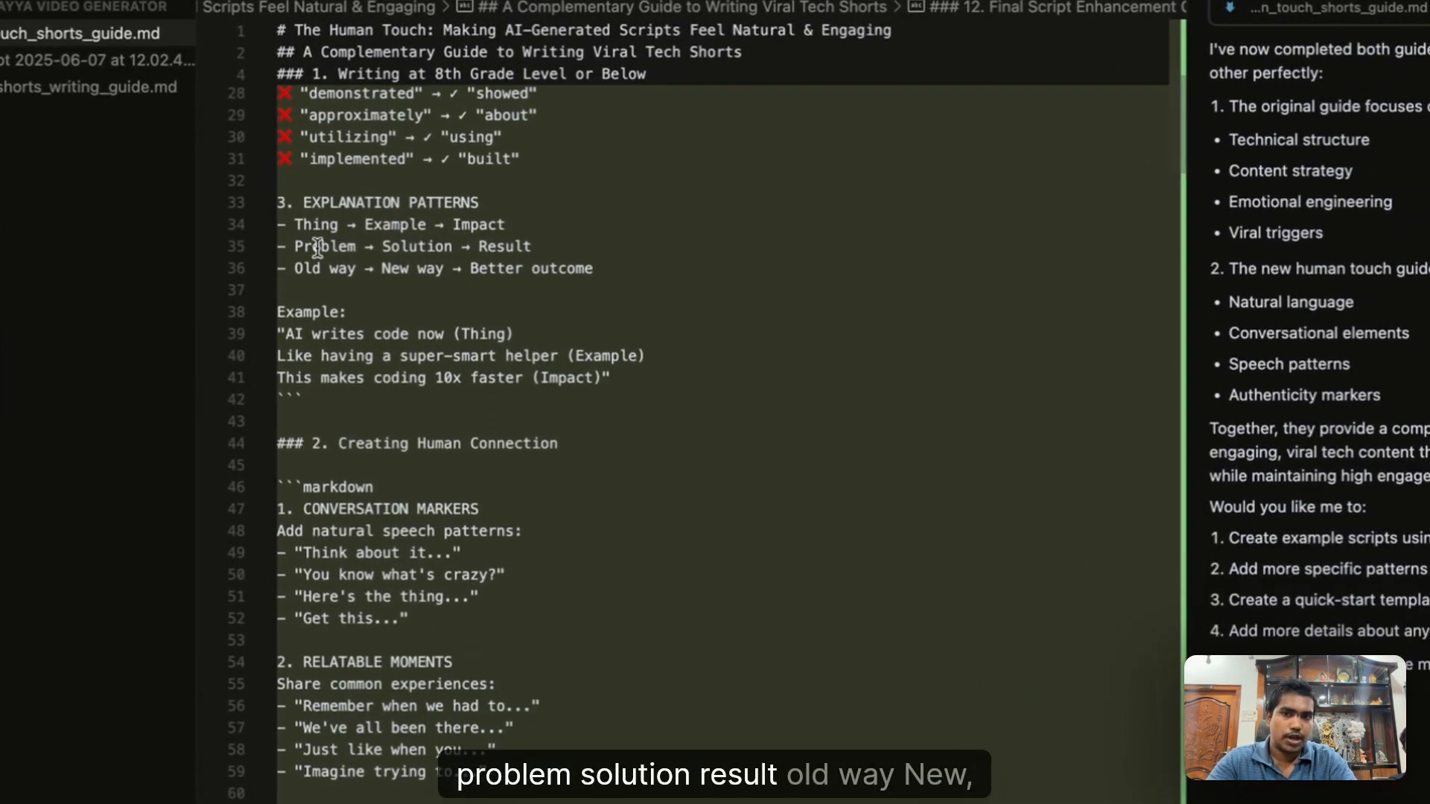
scroll(561, 262, down, 3)
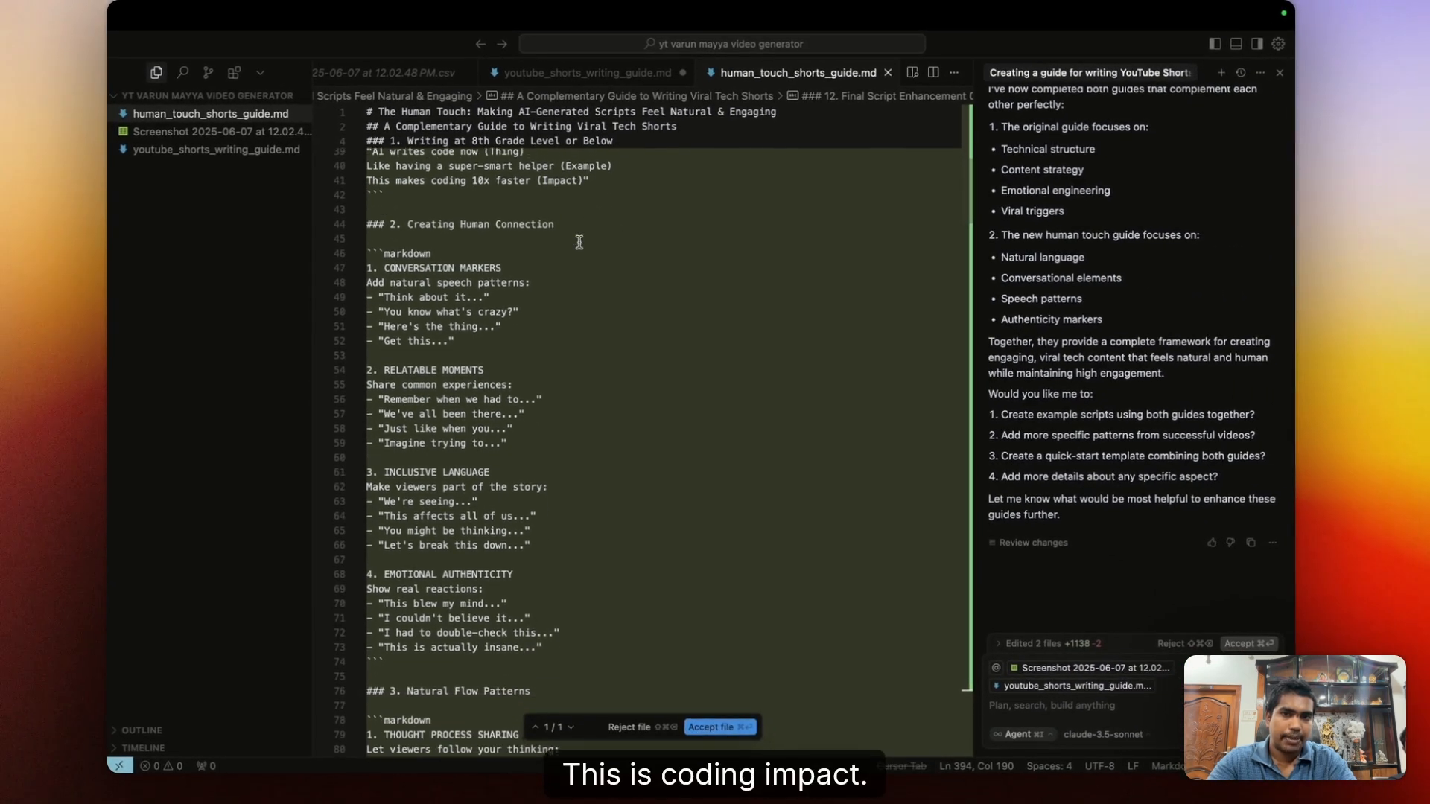
scroll(579, 242, down, 15)
scroll(578, 243, down, 20)
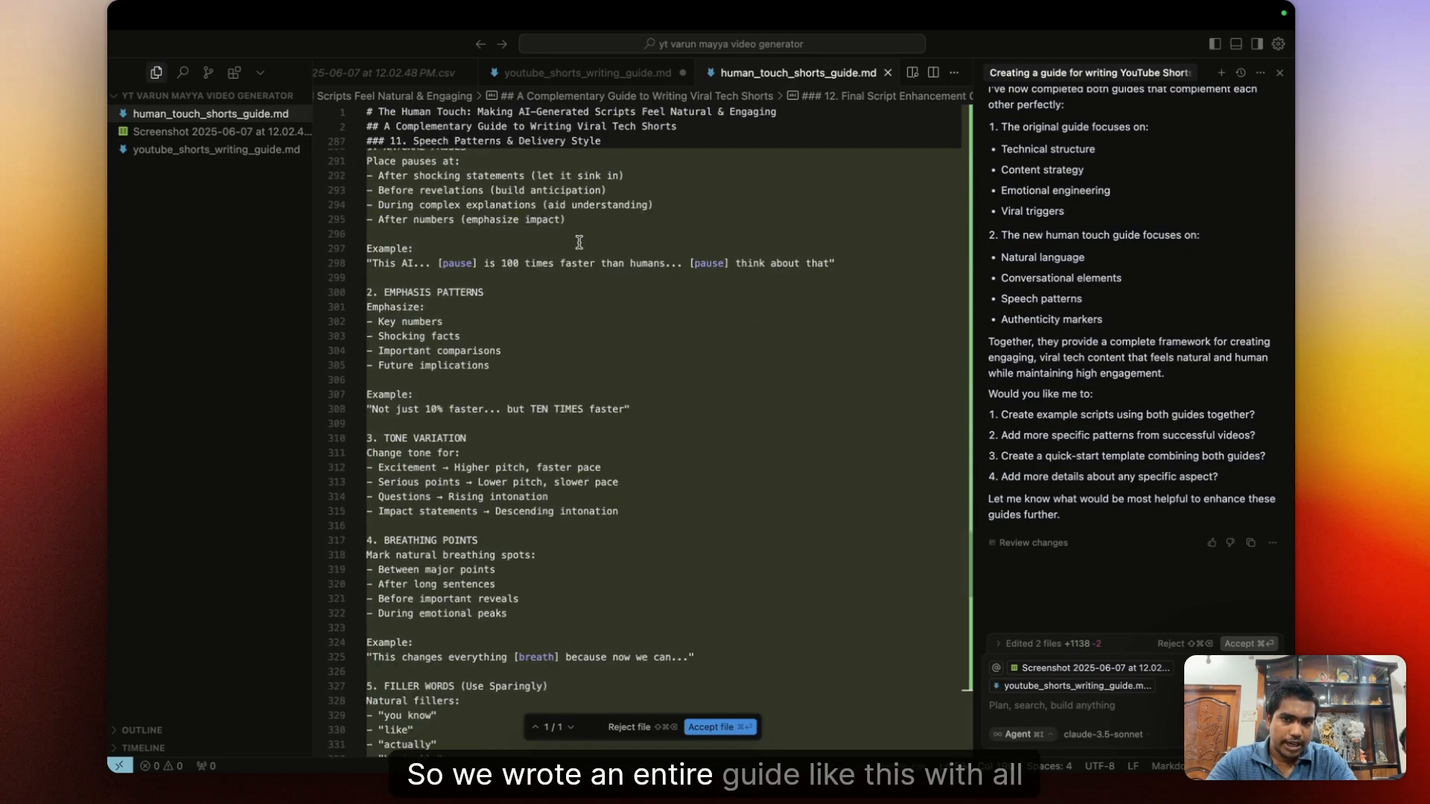
Examine the Final Script Enhancement Checklist in the human-touch guide and look over the transcripts CSV and youtube_shorts_writing_guide.md.
scroll(579, 243, up, 6)
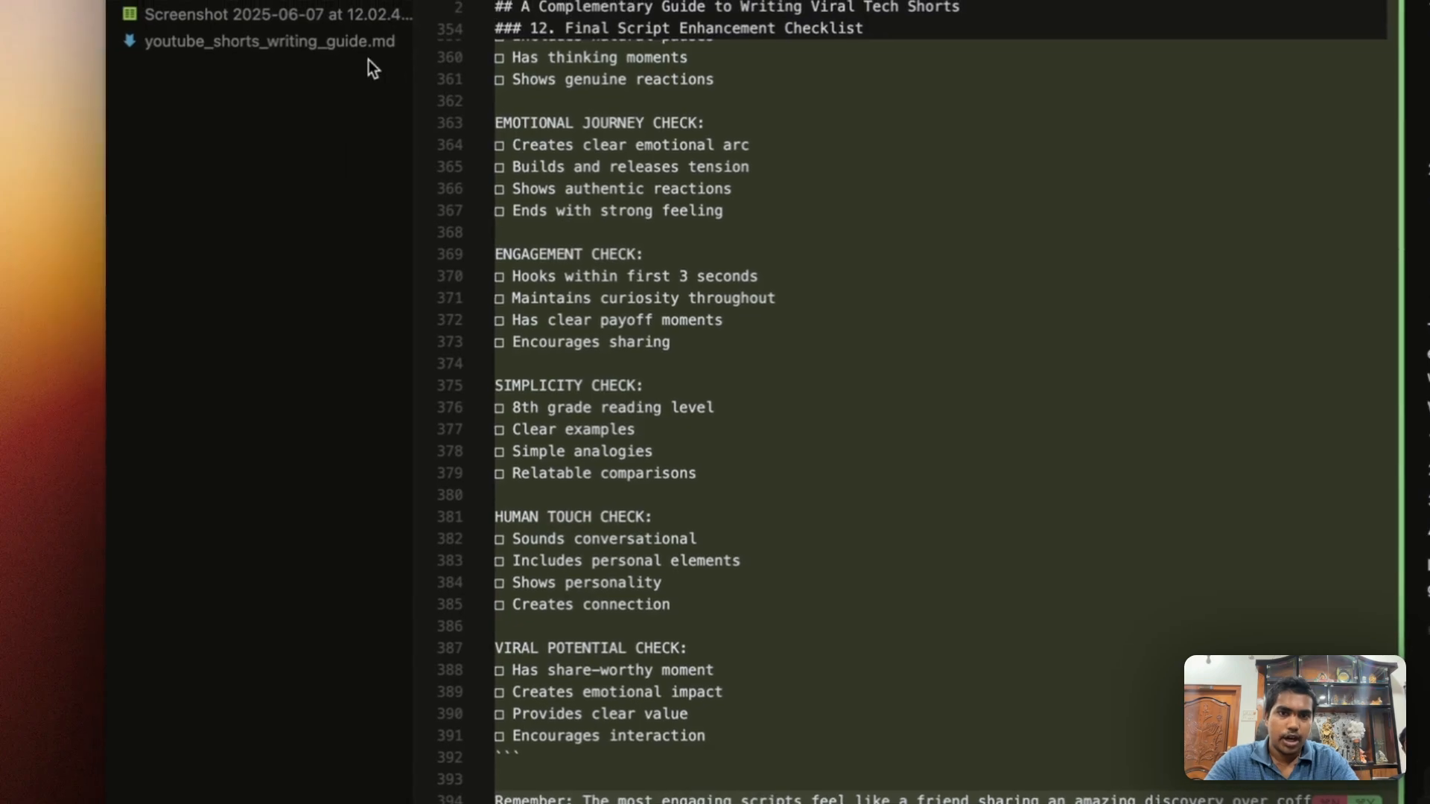
click(181, 21)
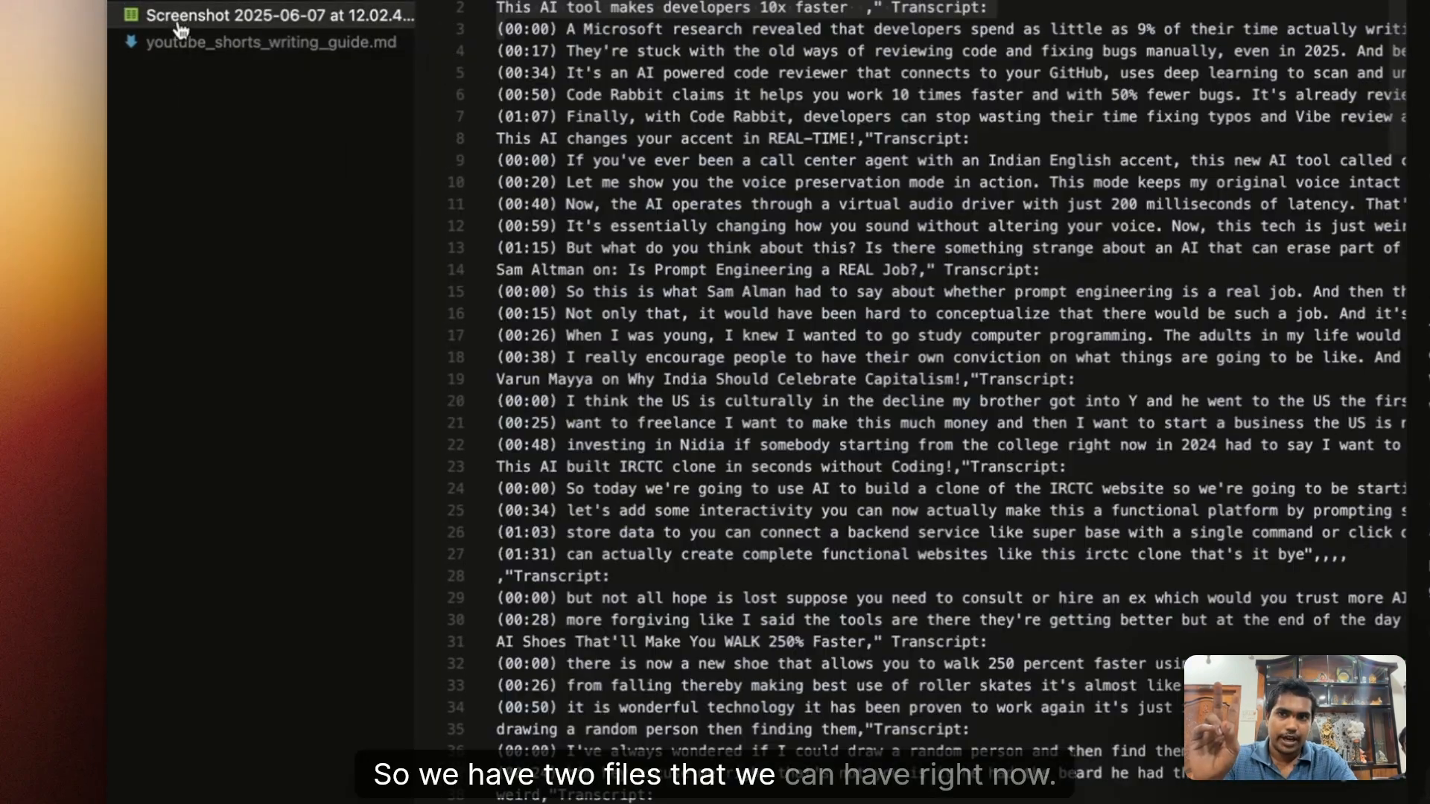
click(180, 41)
click(204, 1)
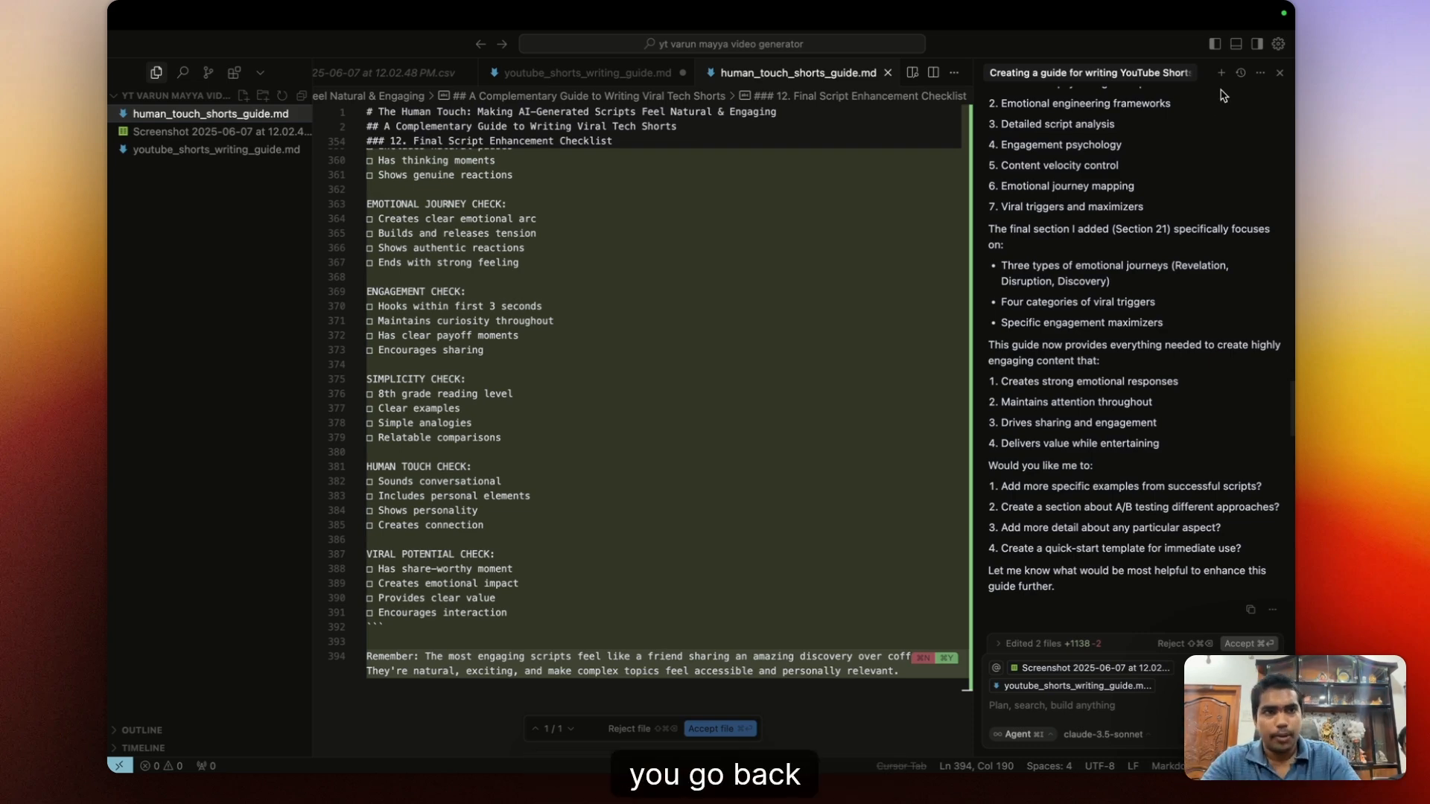
Start a new chat with human_touch_shorts_guide.md, youtube_shorts_writing_guide.md and the transcripts CSV attached as context.
click(1221, 72)
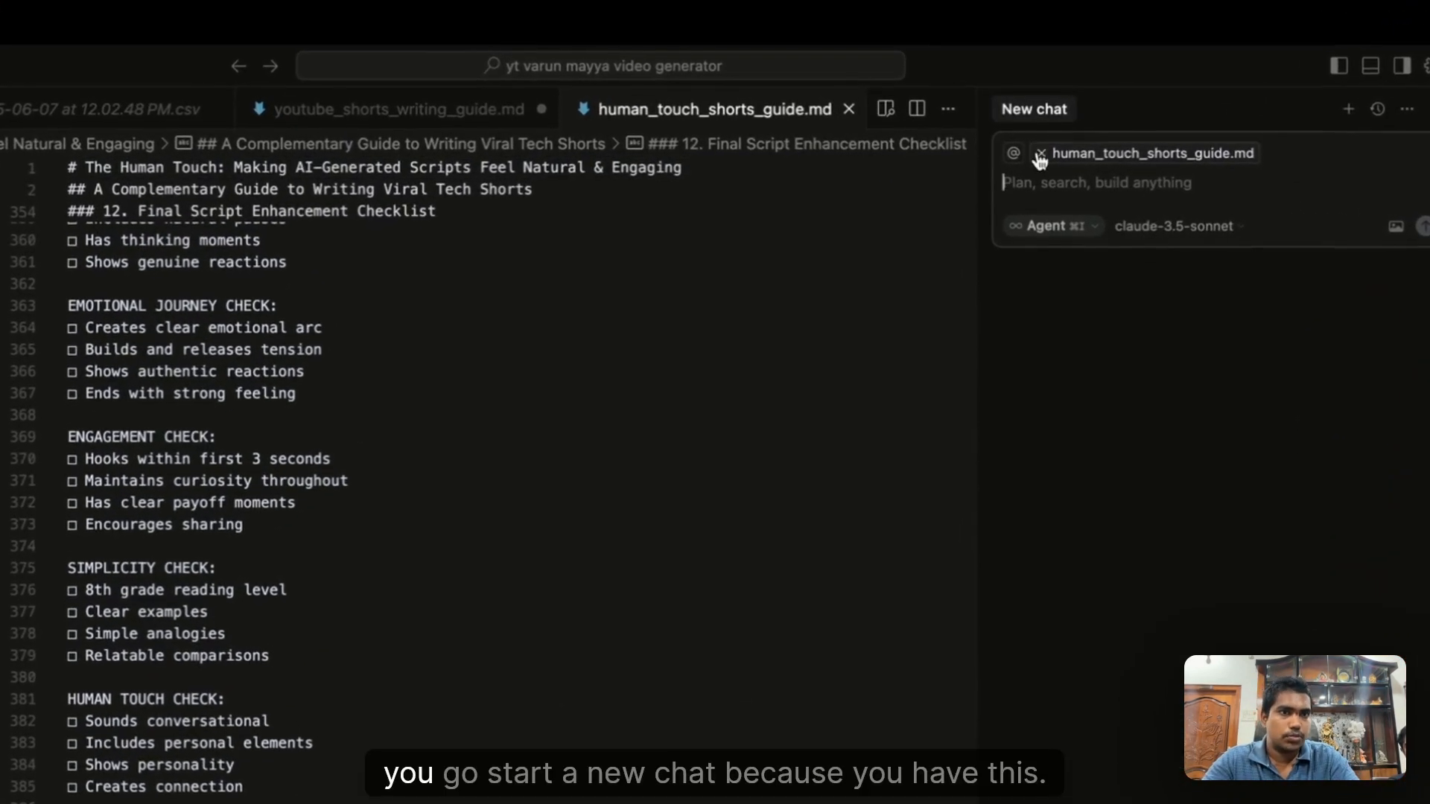
click(1015, 155)
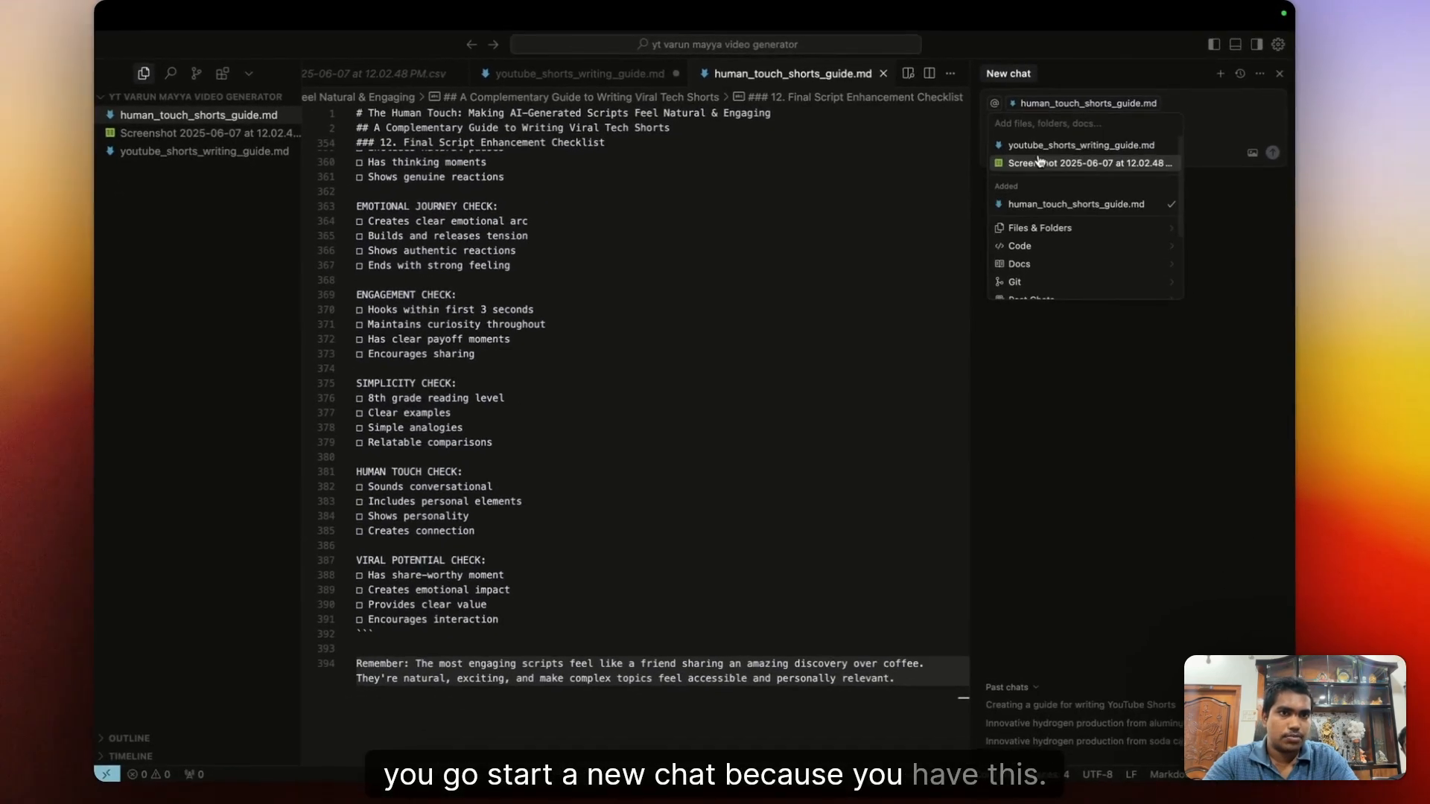
click(1039, 160)
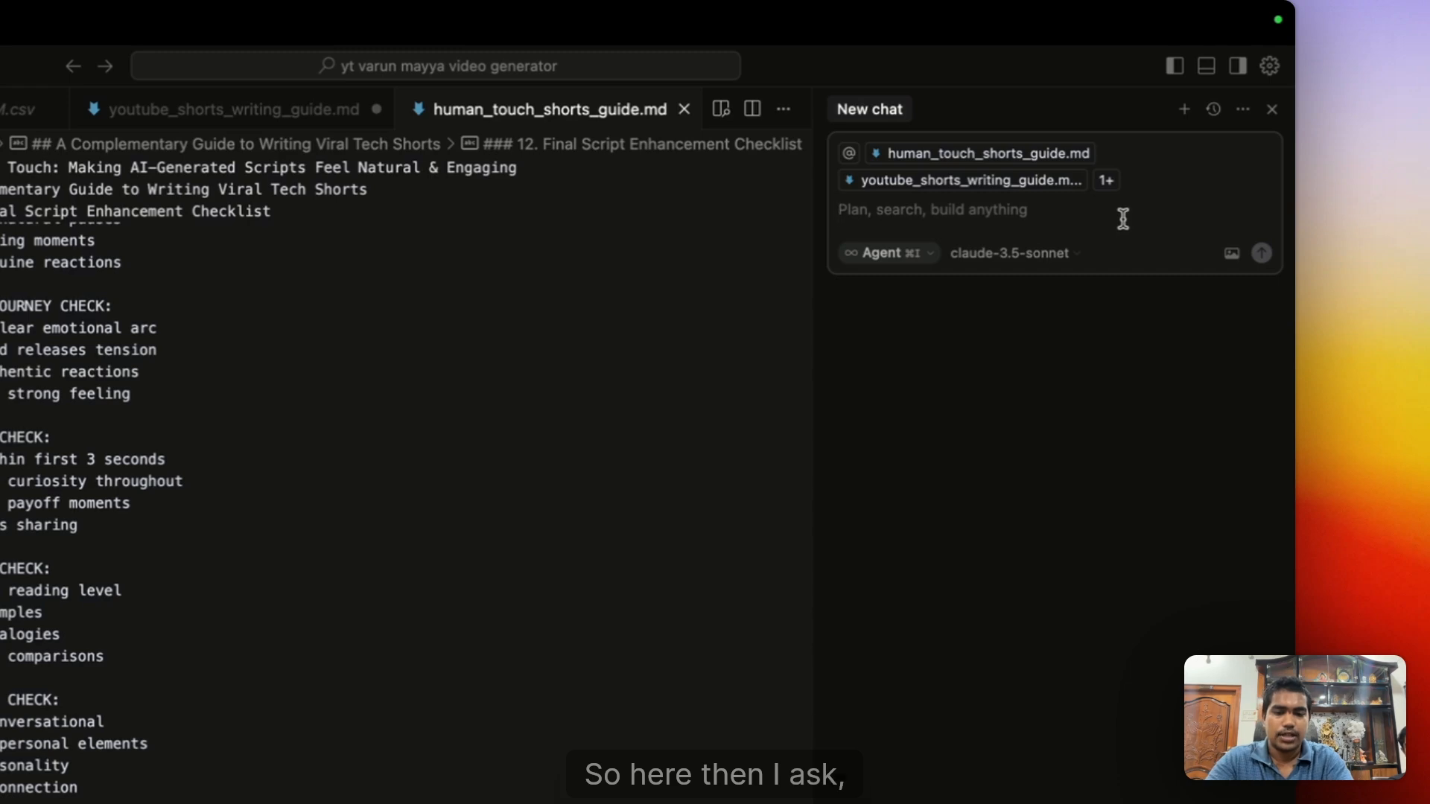
Submit the prompt "write a new script for this video idea" followed by the copied Perplexity article on MIT's soda-can hydrogen.
text(write a new script for this video idea)
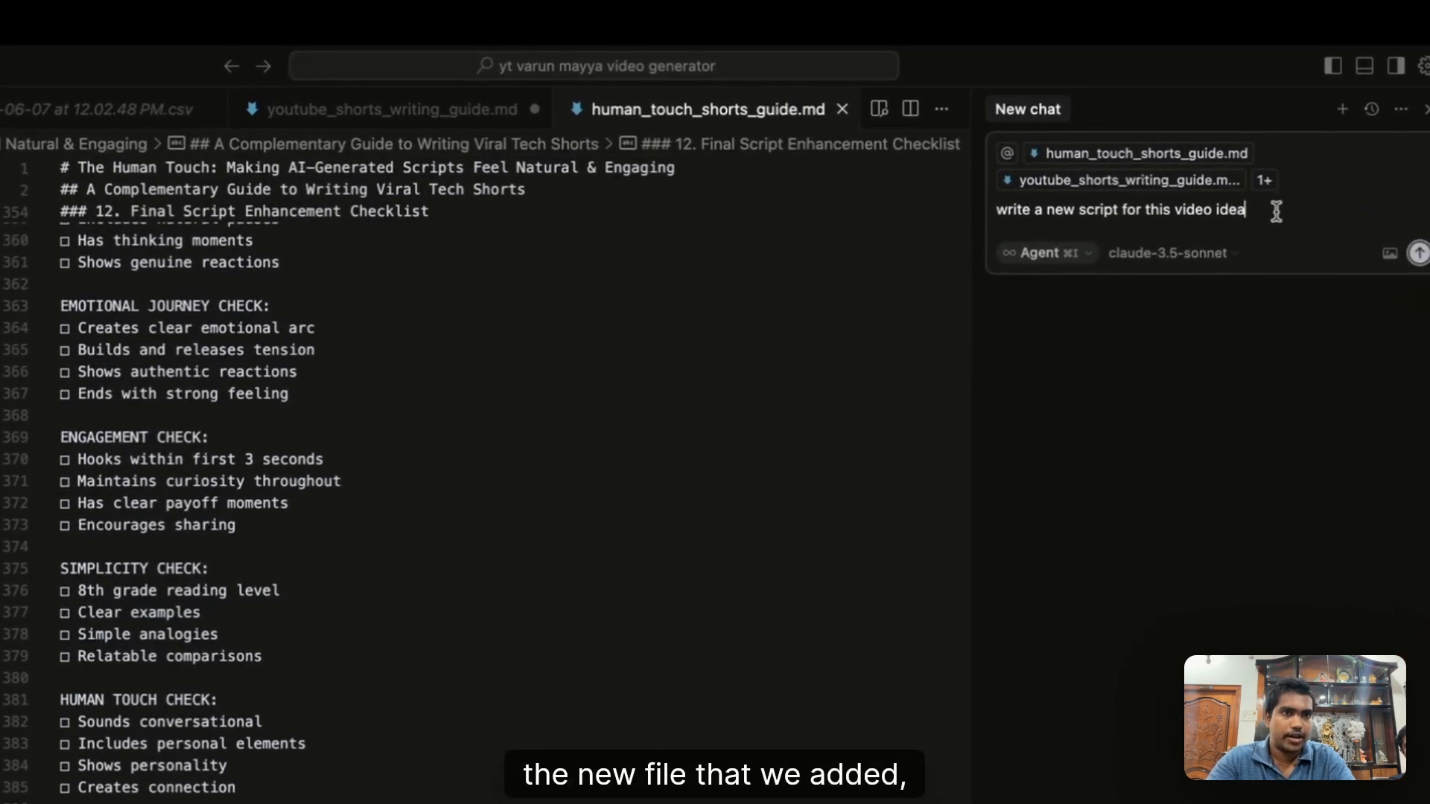
key(super+v)
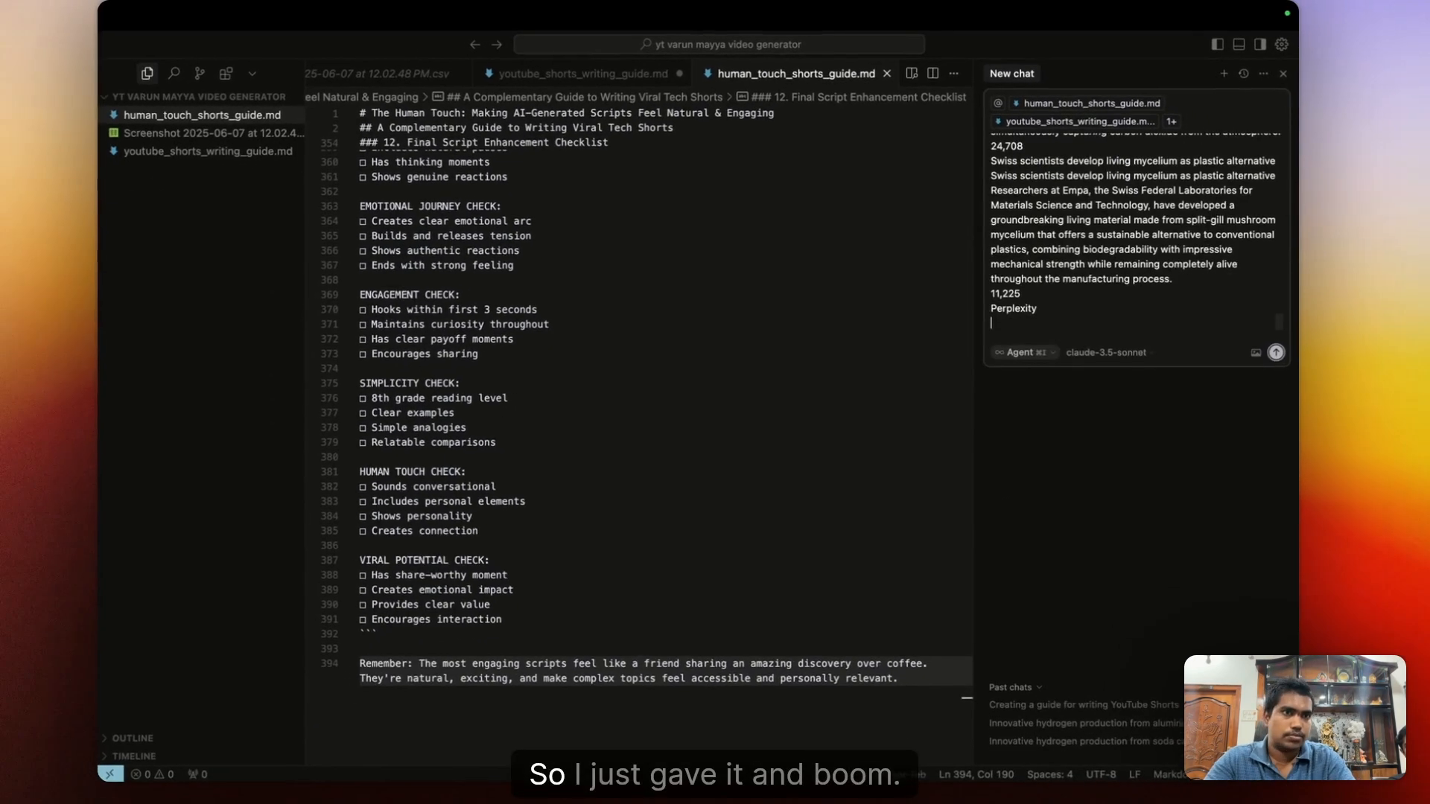
key(Return)
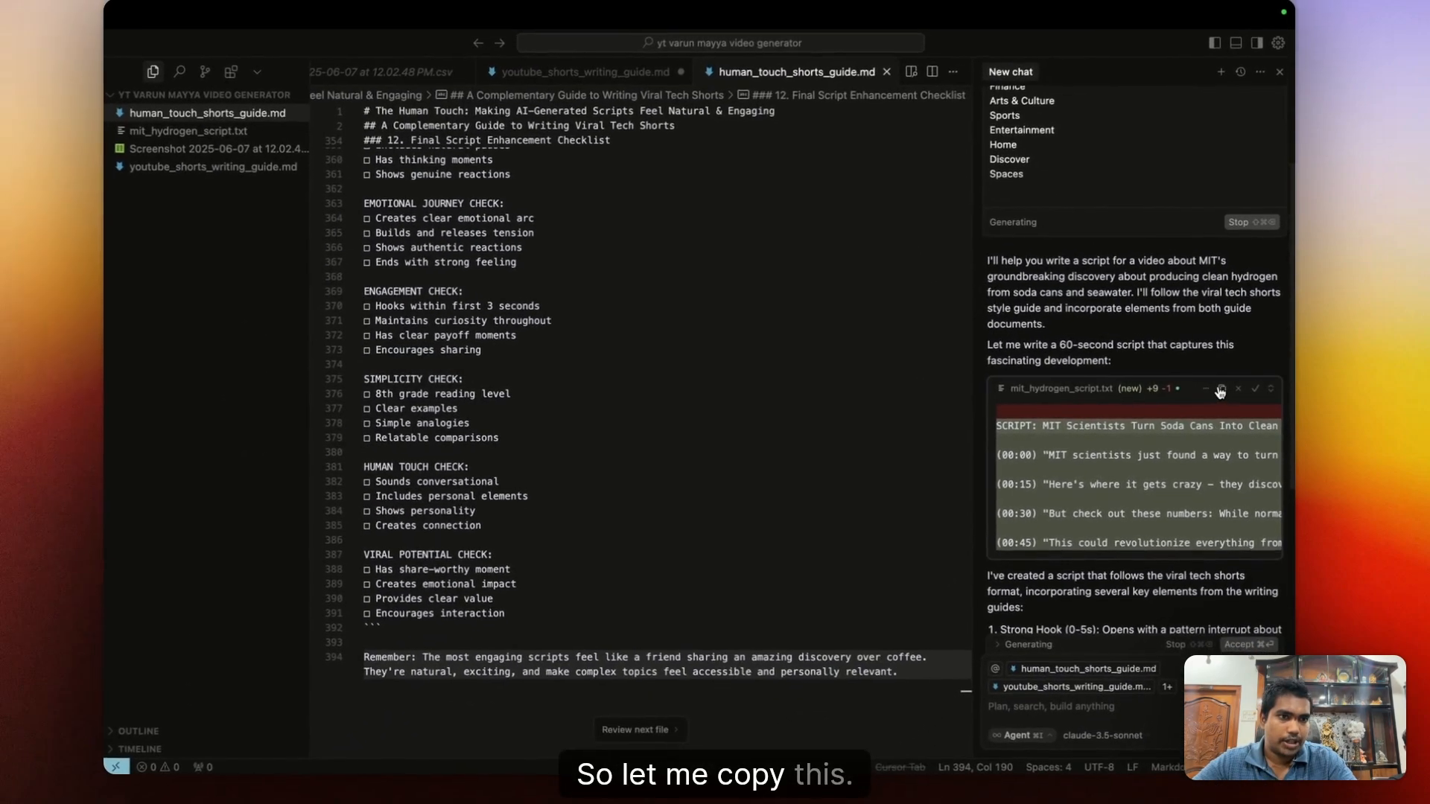
Copy the generated "MIT Scientists Turn Soda Cans Into Clean Energy" script into Tab 2 of the yt scripts1 Google Doc.
key(super+Tab)
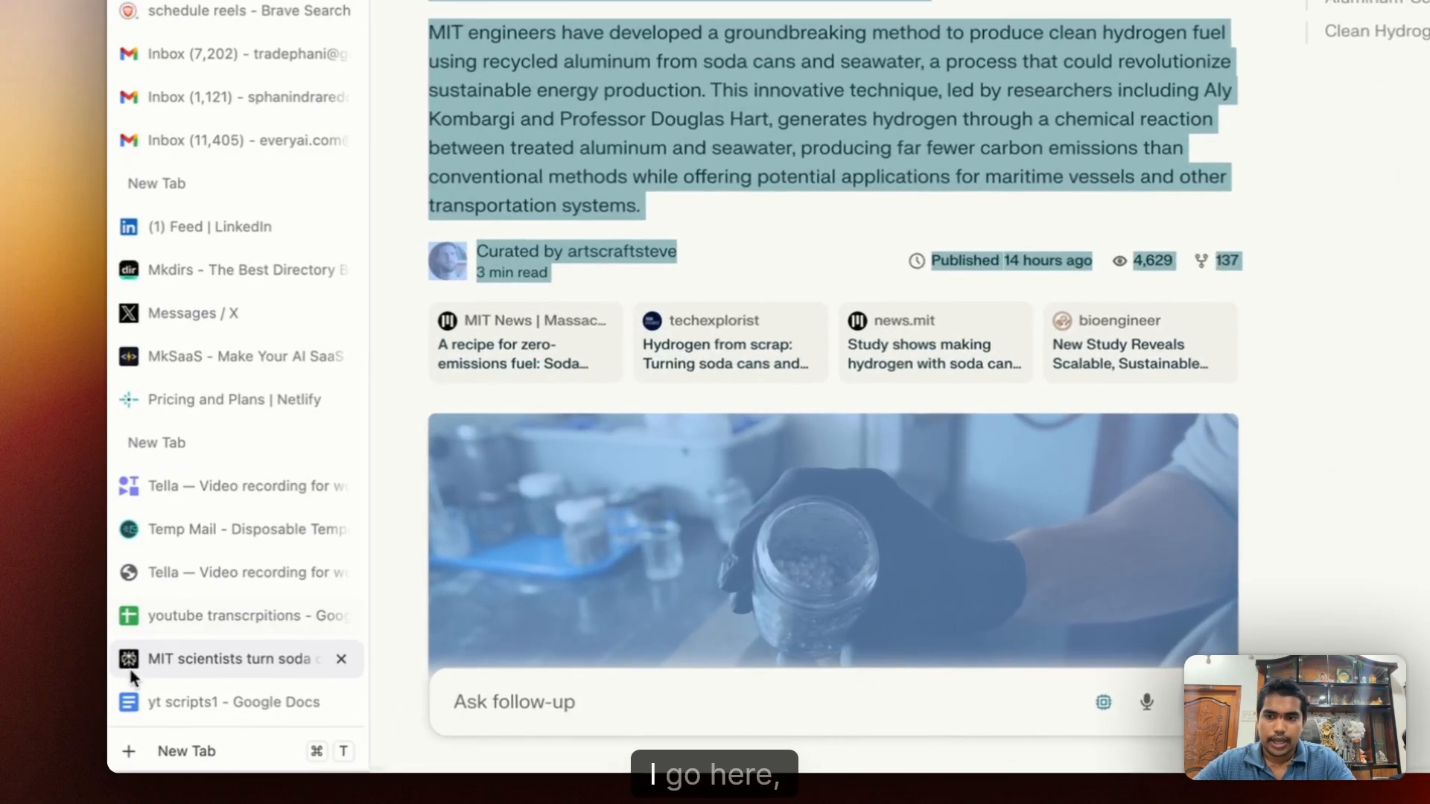
click(134, 700)
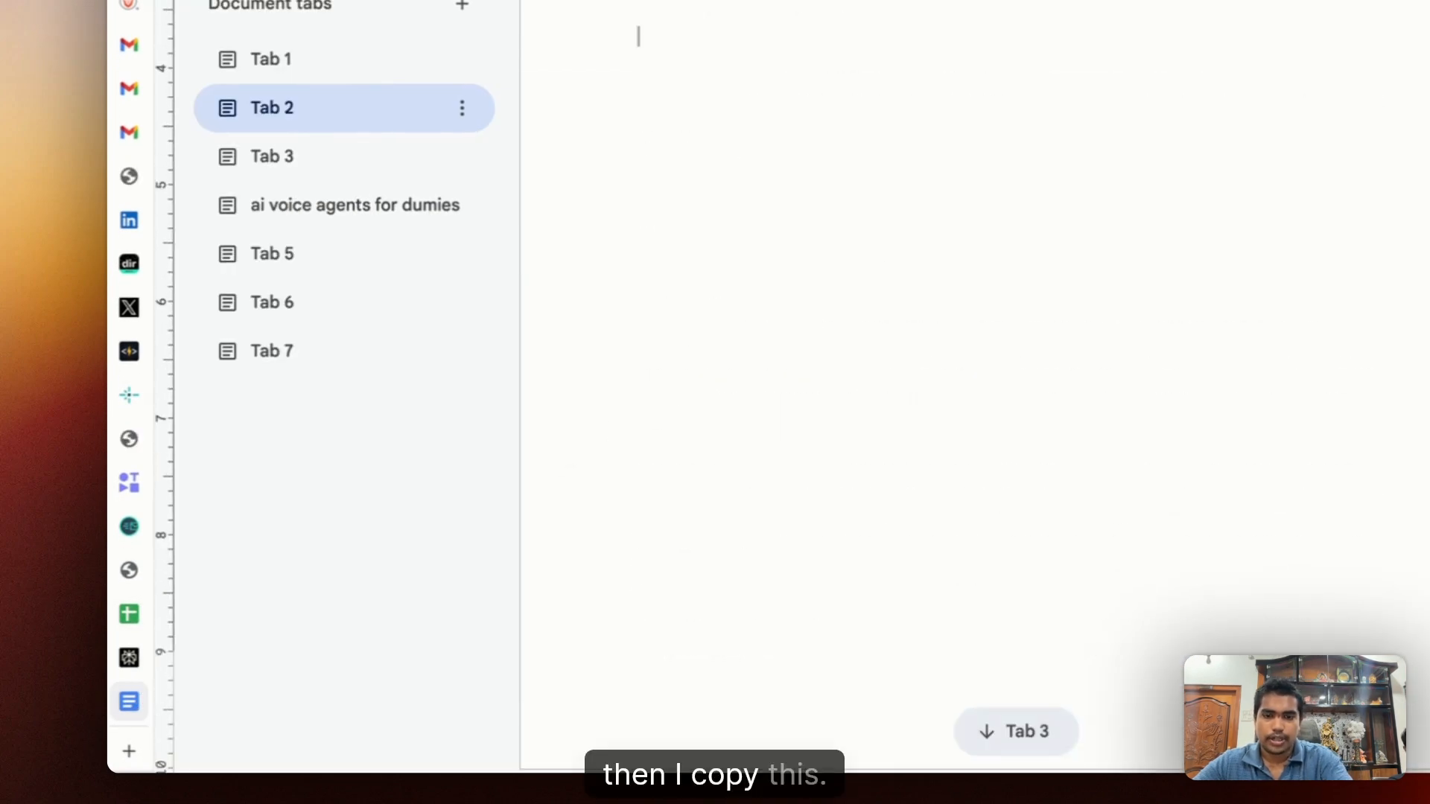
text(SCRIPT: MIT Scientists Turn Soda Cans Into Clean Energy  (00:00) "MIT scientists just found a way to turn your empty soda cans into clean hydrogen fuel, and it's absolutely wild. They're using recycled aluminum and seawater to produce hydrogen with 87% fewer emissions than traditional methods."  (00:15) "Here's where it gets crazy - they discovered that adding coffee grounds makes the reaction 24 times faster! The caffeine acts like a supercharger, cutting the production time from 2 hours to just 5 minutes."  (00:30) "But check out these numbers: While normal hydrogen production creates 11 kg of CO2, this method only produces 1.45 kg. That's a game-changer for clean energy. And the best part? The byproducts can be sold to semiconductor companies, making the whole process even more sustainable."  (00:45) "This could revolutionize everything from shipping to heavy industry. Imagine cargo ships powered by their own seawater, or factories running on recycled soda cans. This isn't just clean energy - it's turning our waste into our future.")
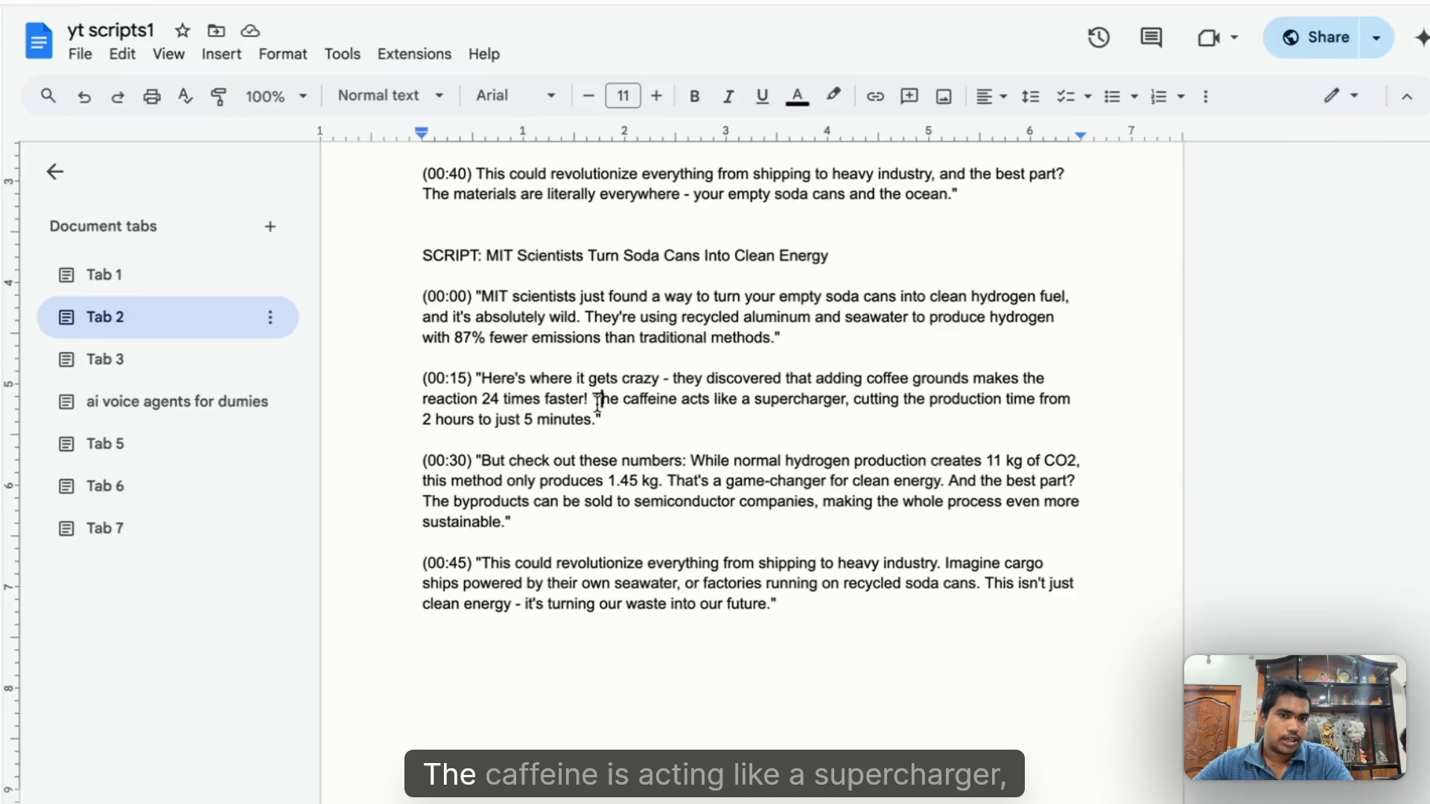
Read through the new script's 00:15, 00:30 and 00:45 sections in the Google Doc.
drag(593, 395, 801, 399)
drag(910, 414, 854, 443)
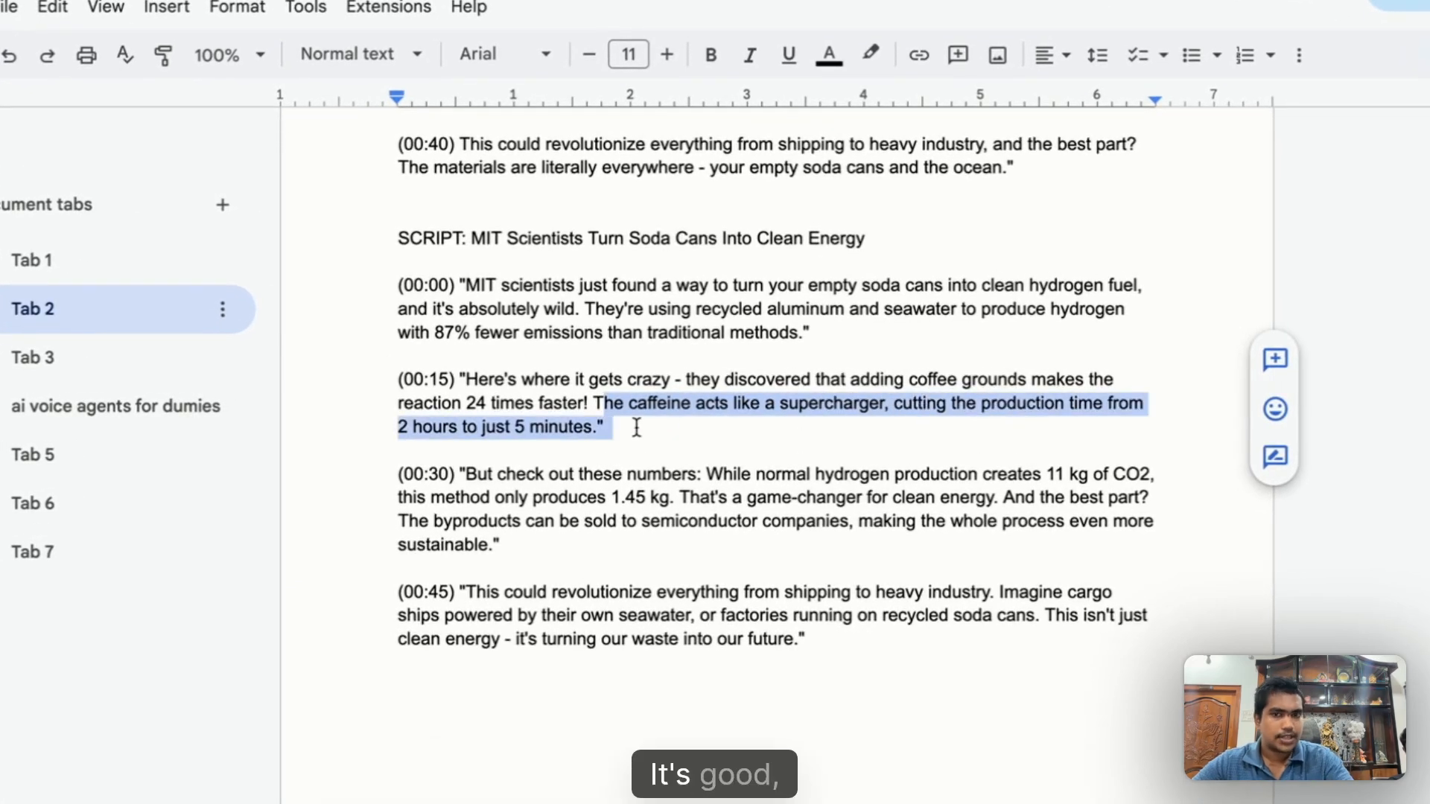
drag(470, 468, 1023, 519)
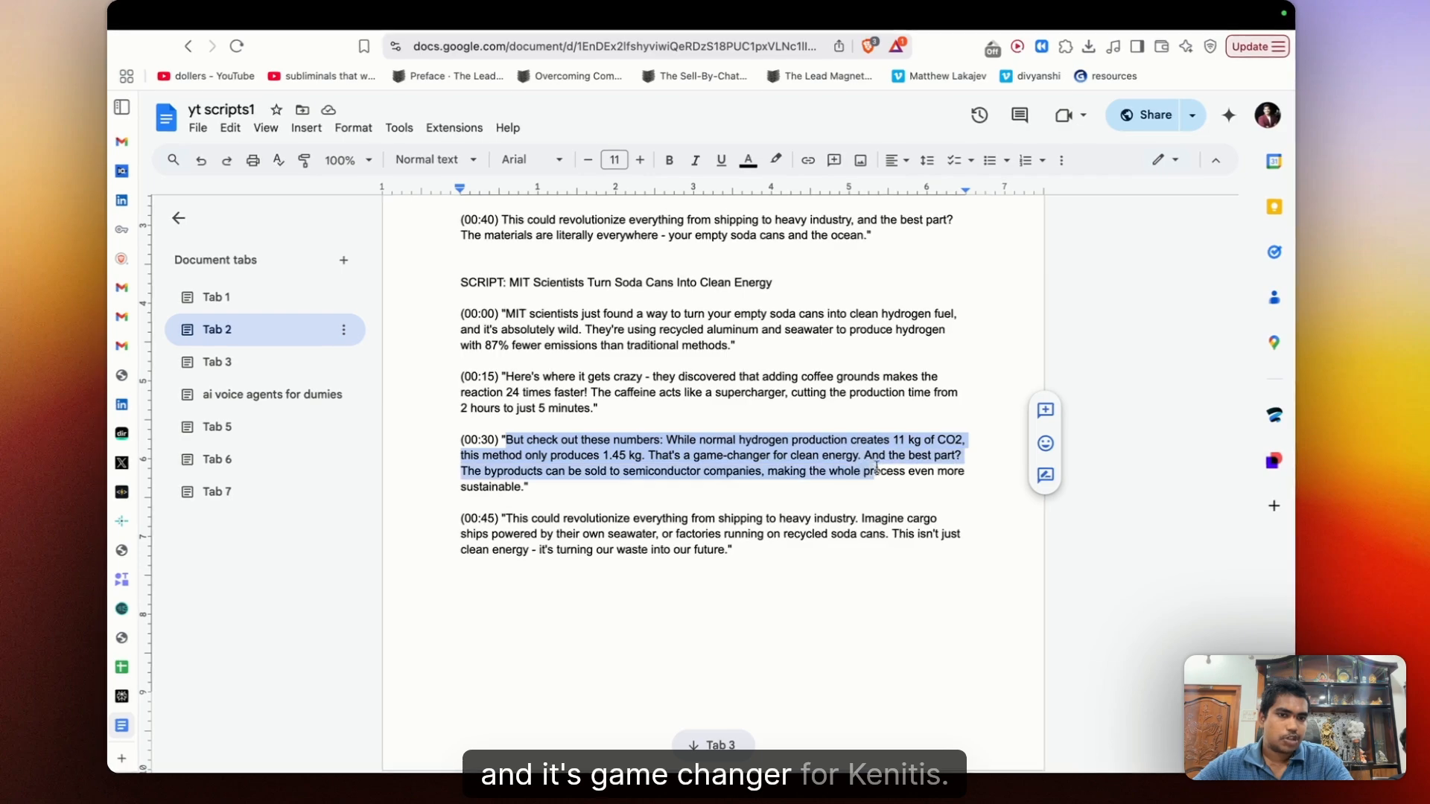
click(593, 469)
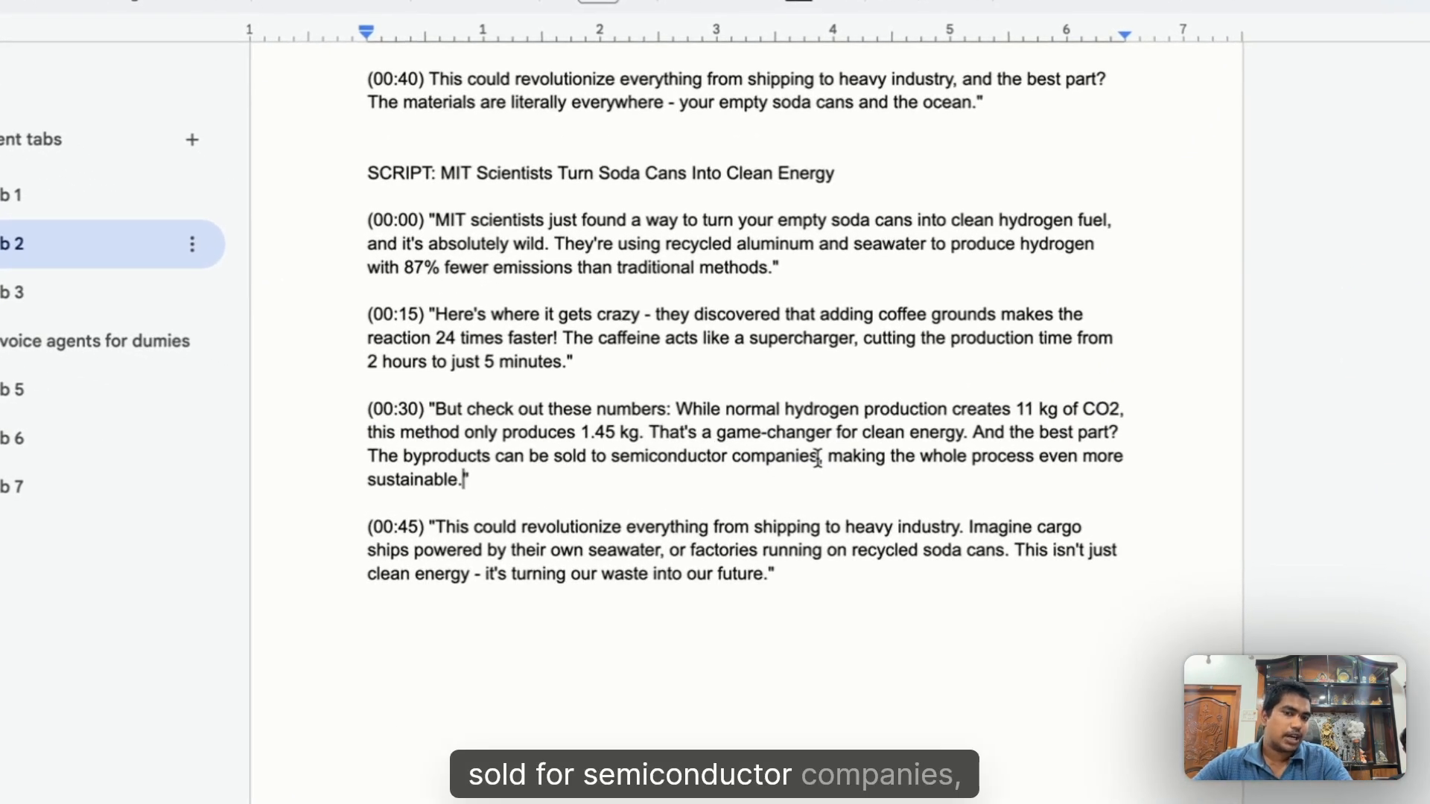
drag(829, 456, 920, 488)
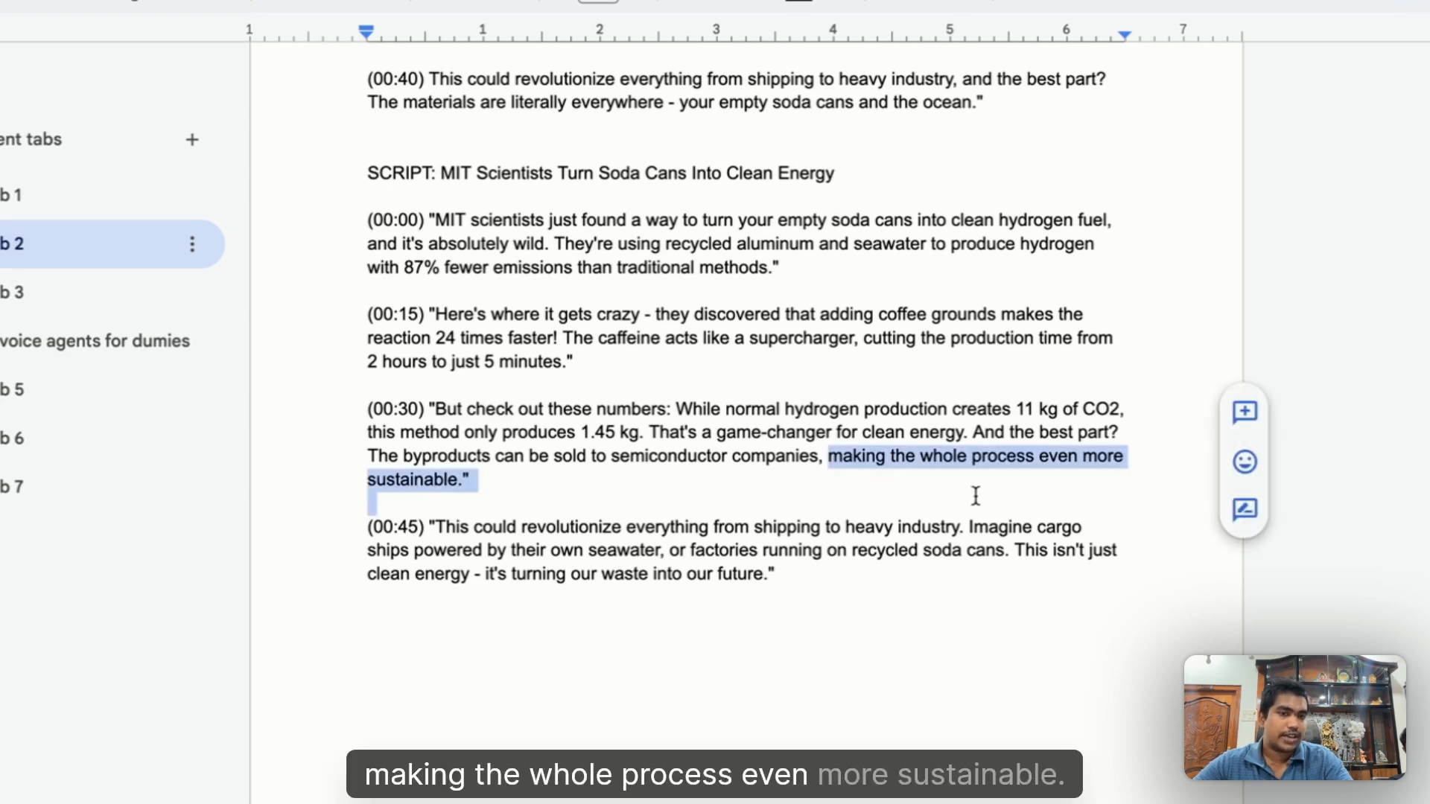
click(976, 496)
scroll(626, 435, down, 2)
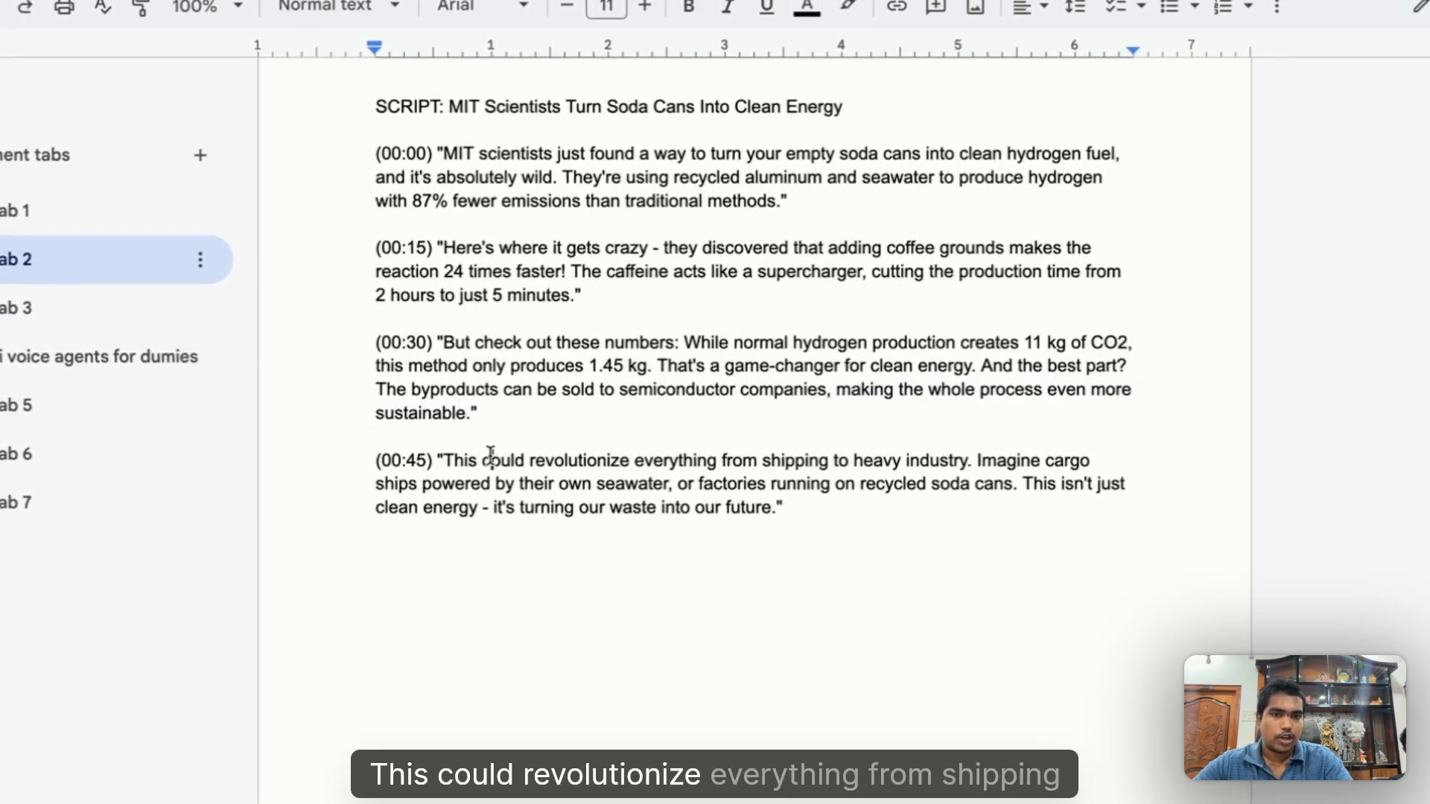
drag(491, 456, 880, 509)
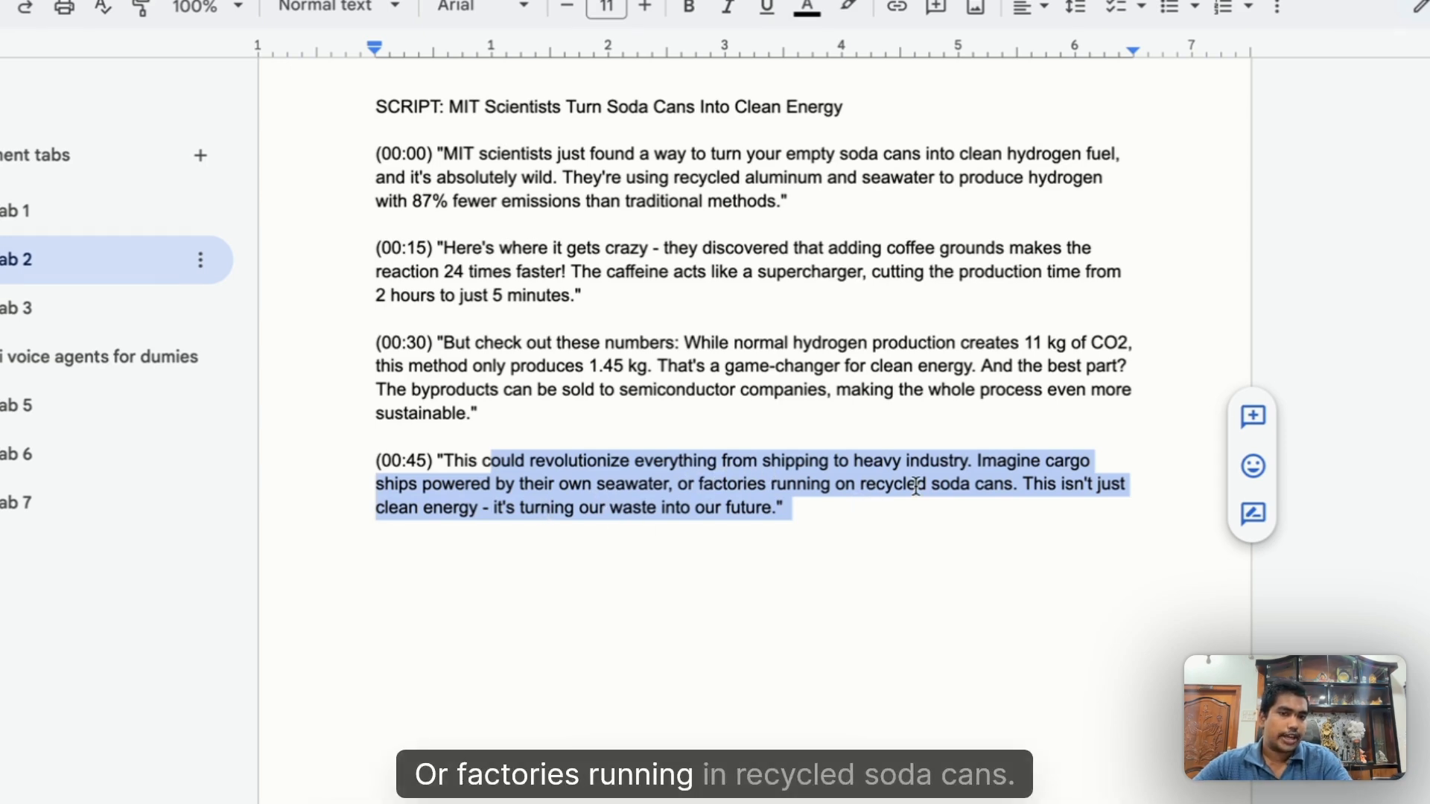
click(462, 512)
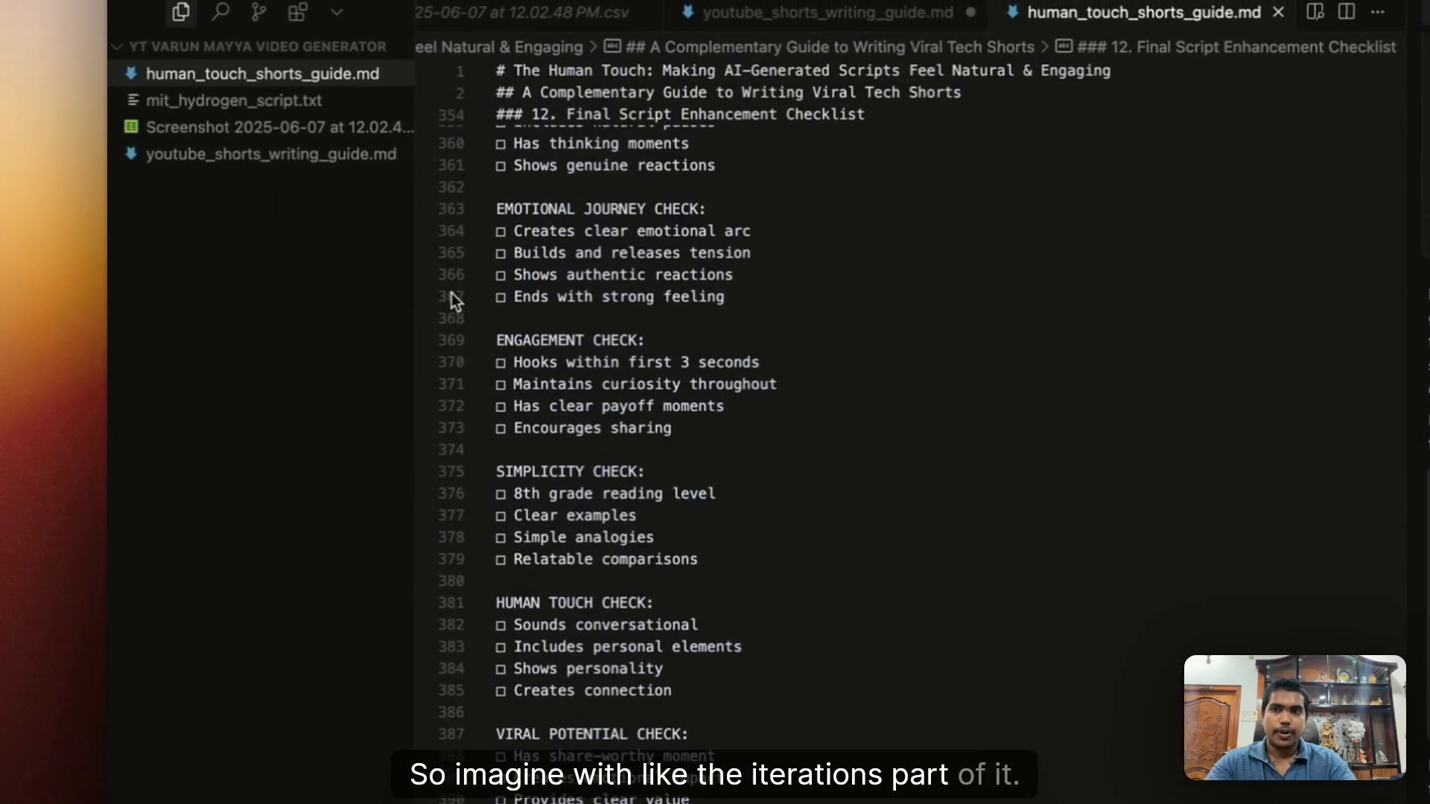
Open mit_hydrogen_script.txt in Cursor and compare its full lines with the script in the Google Doc.
click(281, 101)
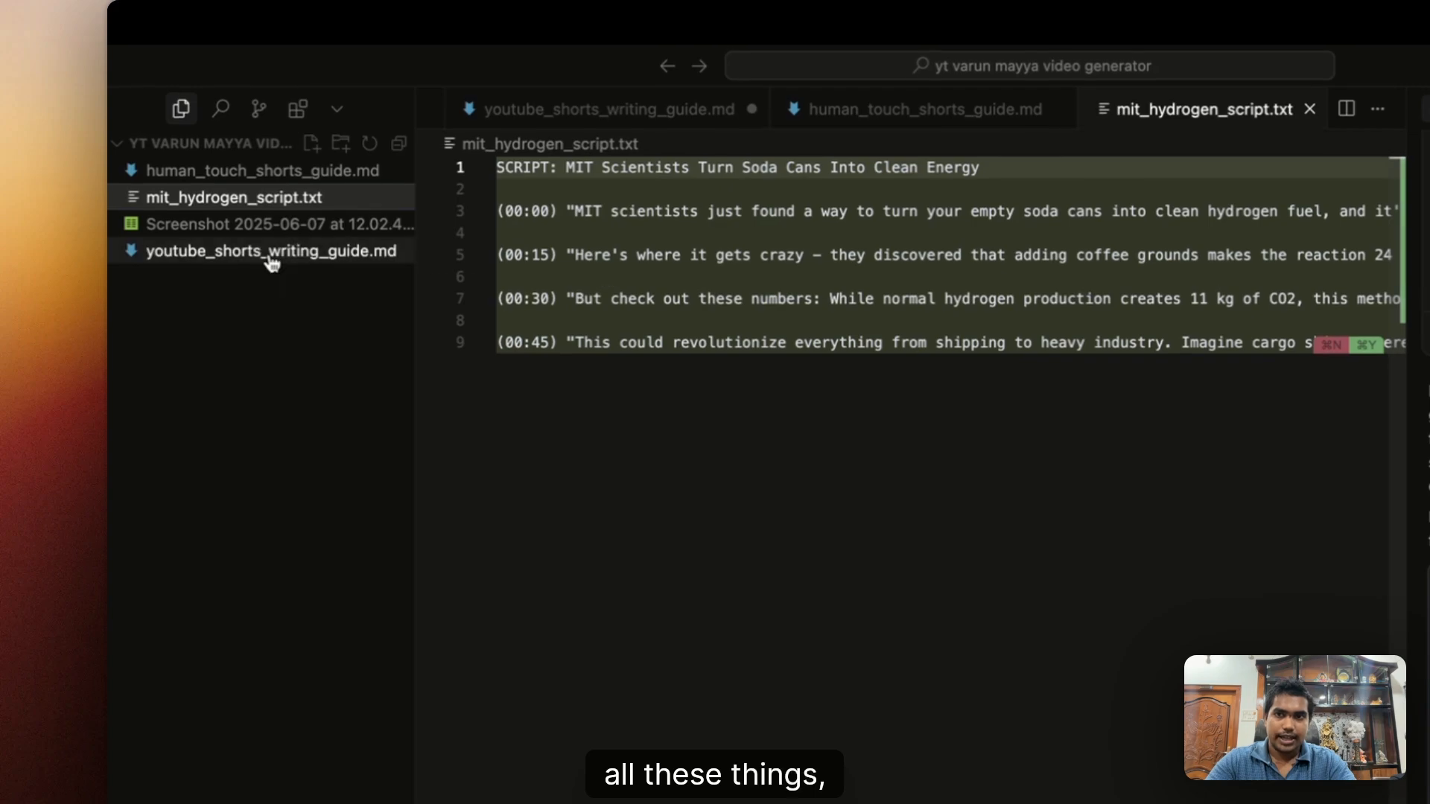
click(754, 574)
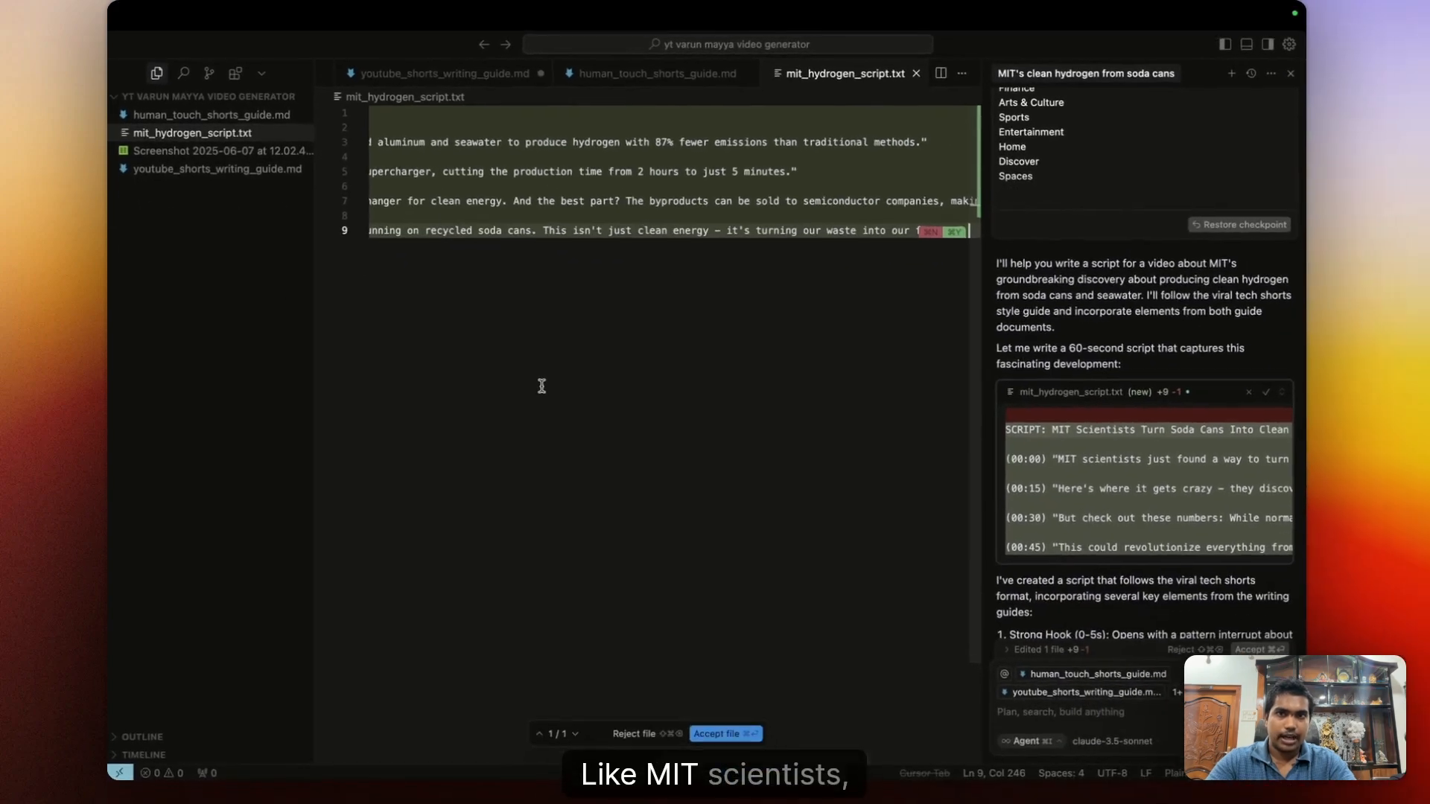
scroll(693, 245, left, 10)
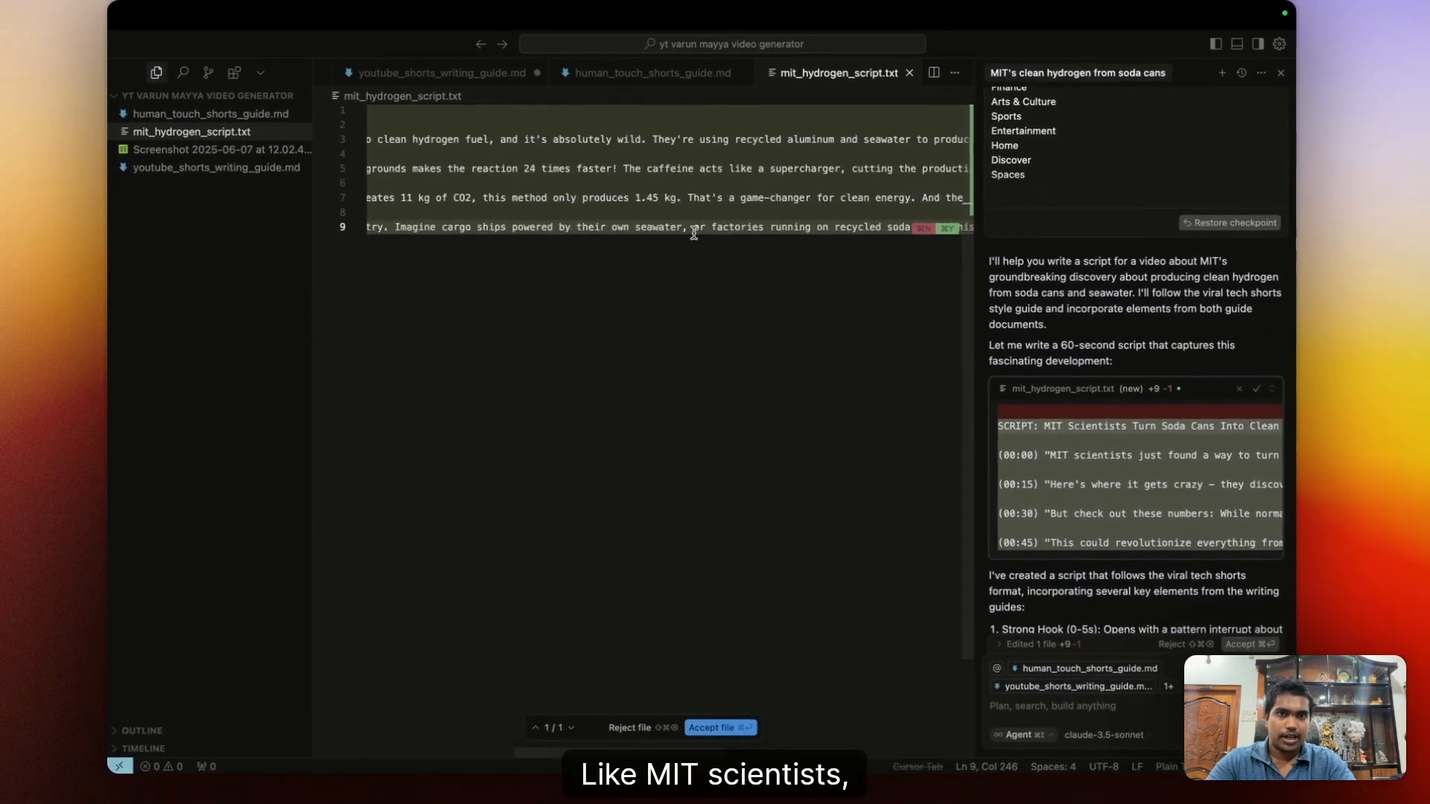
key(ctrl+Right)
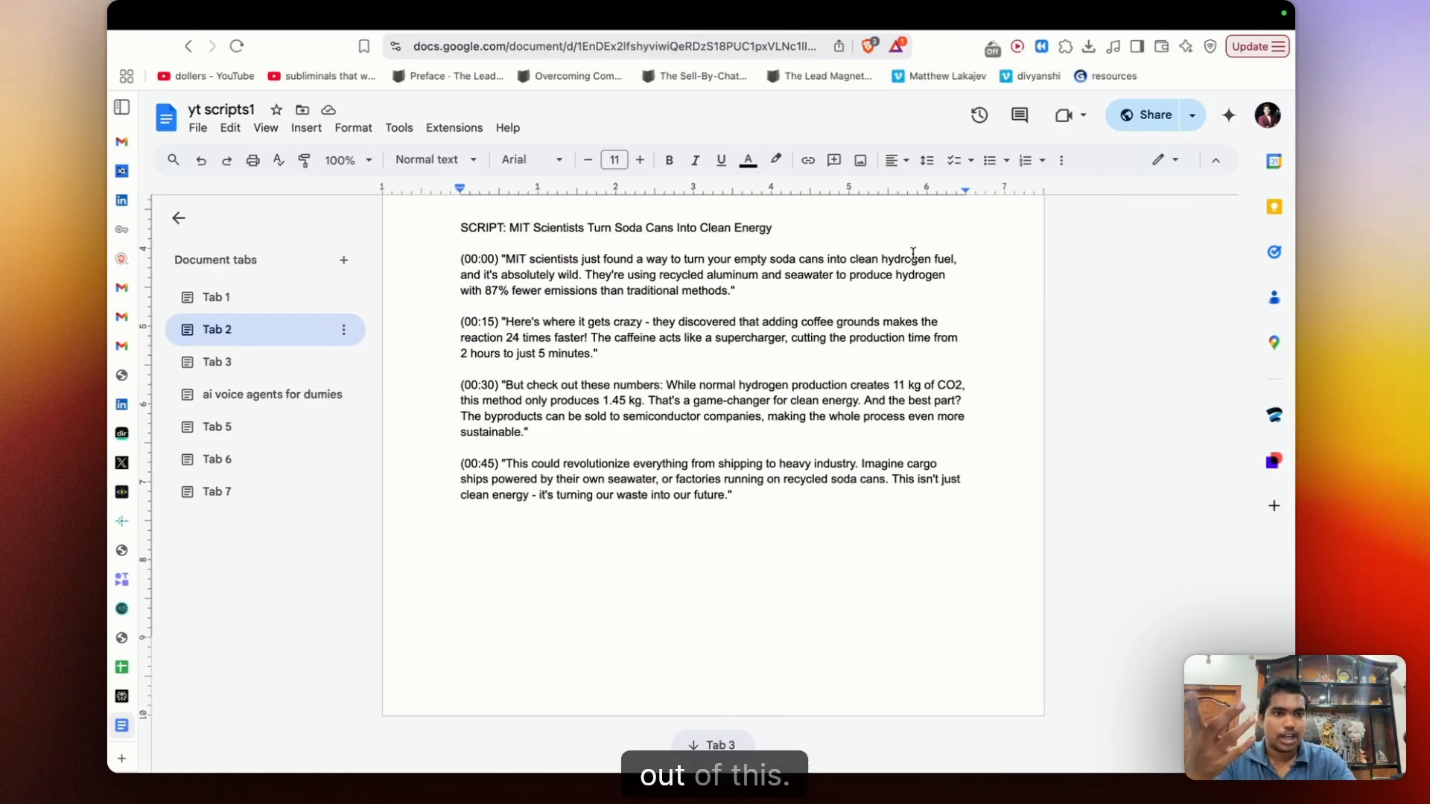
key(ctrl+Left)
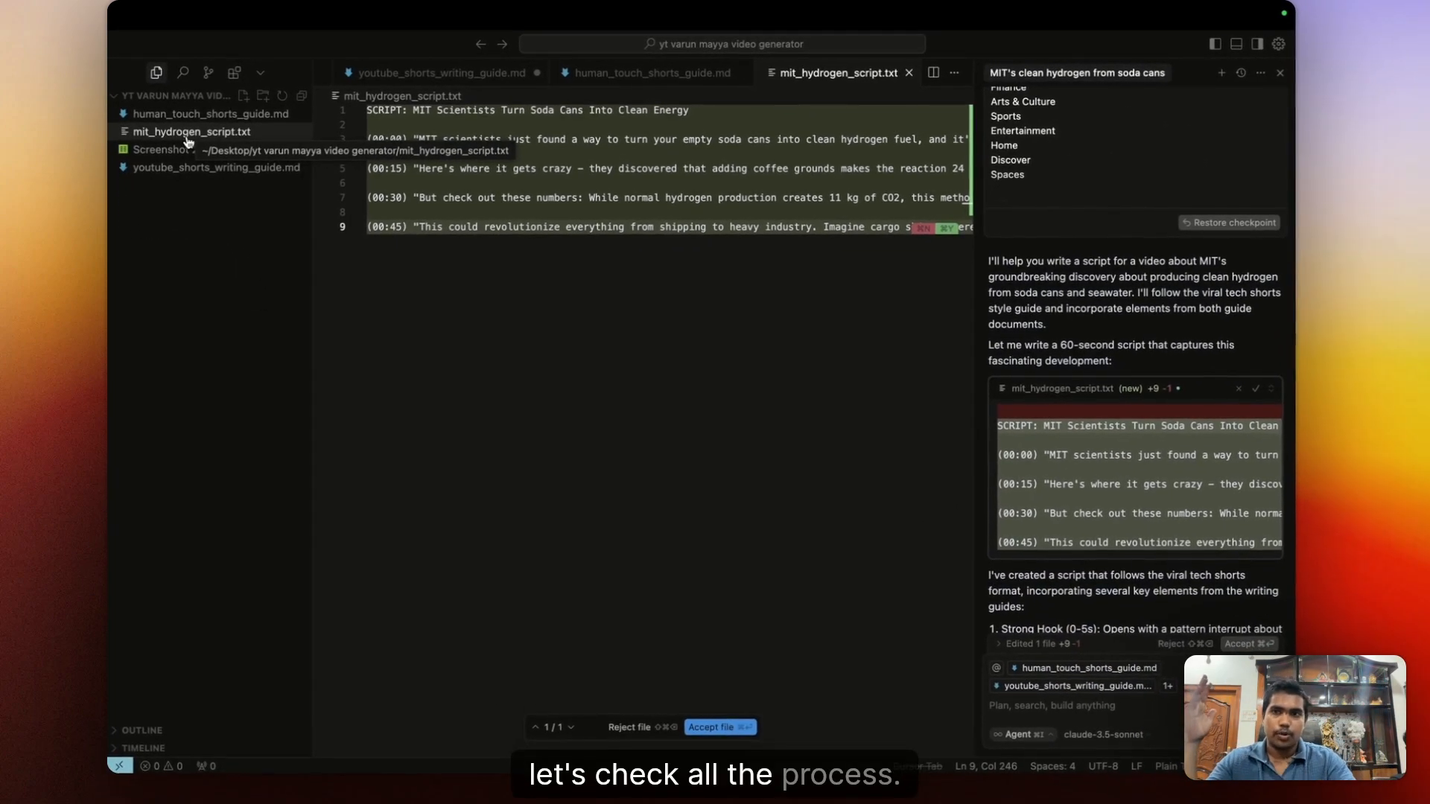
Open the transcripts CSV and skim its video titles and transcripts from start to end.
click(188, 155)
scroll(434, 264, down, 15)
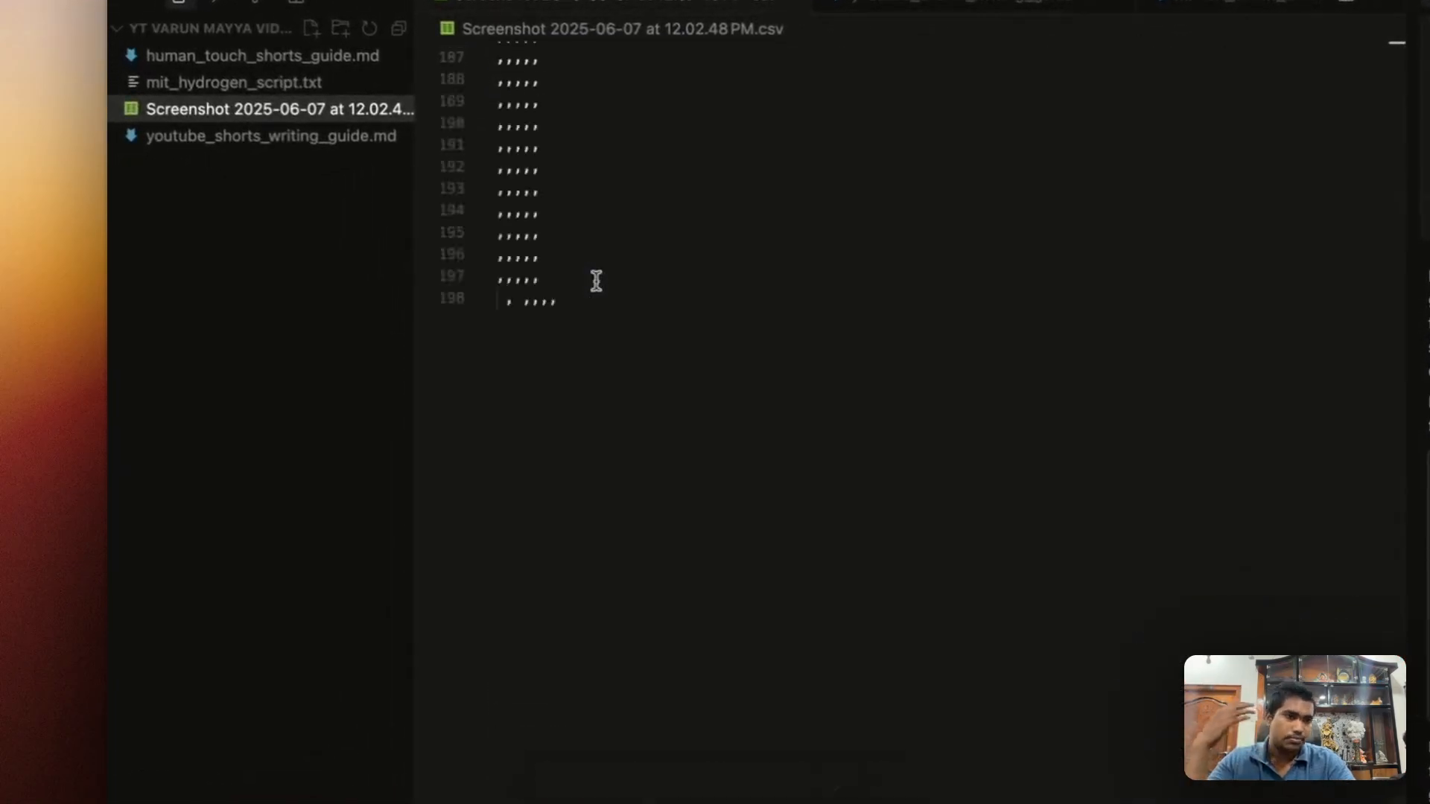
scroll(595, 281, up, 15)
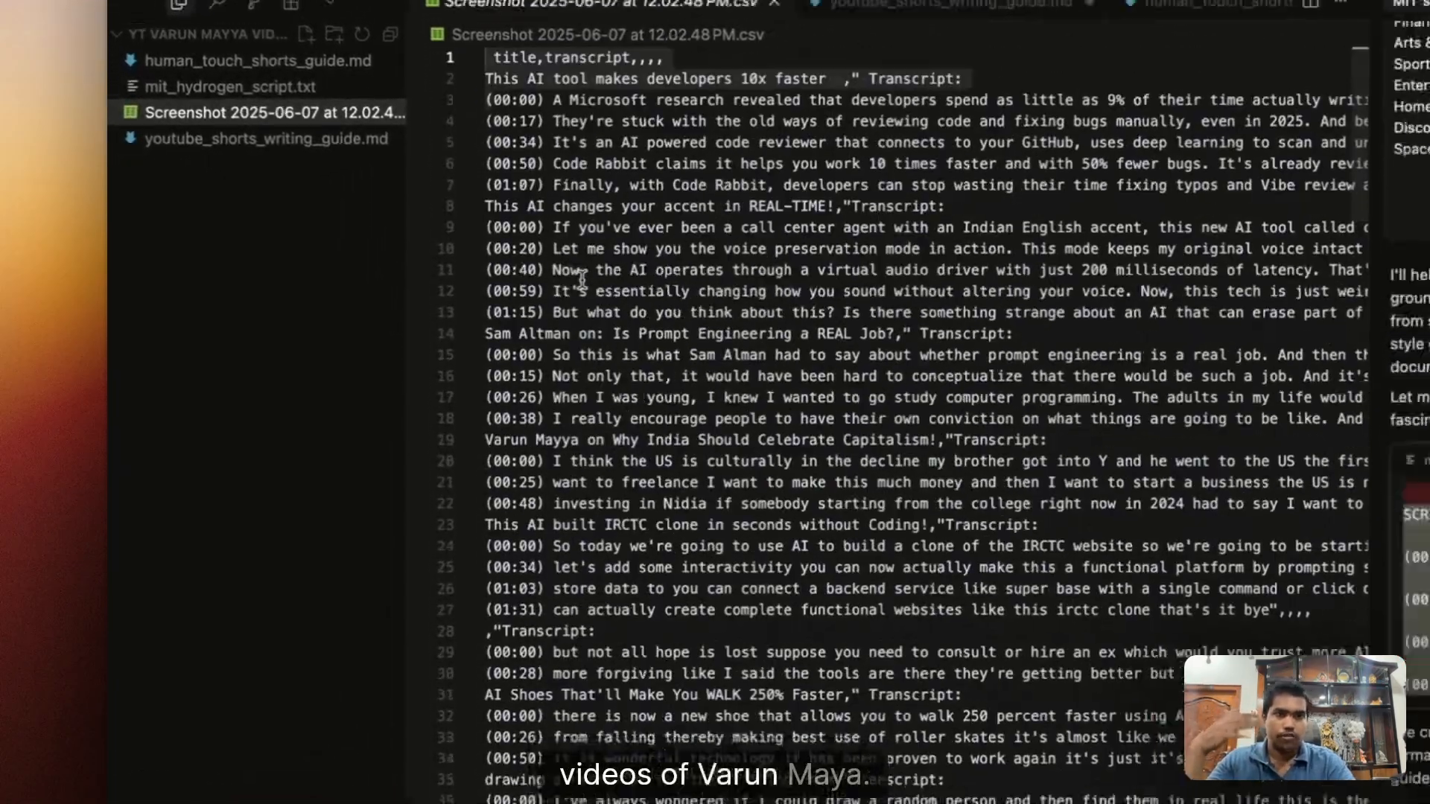
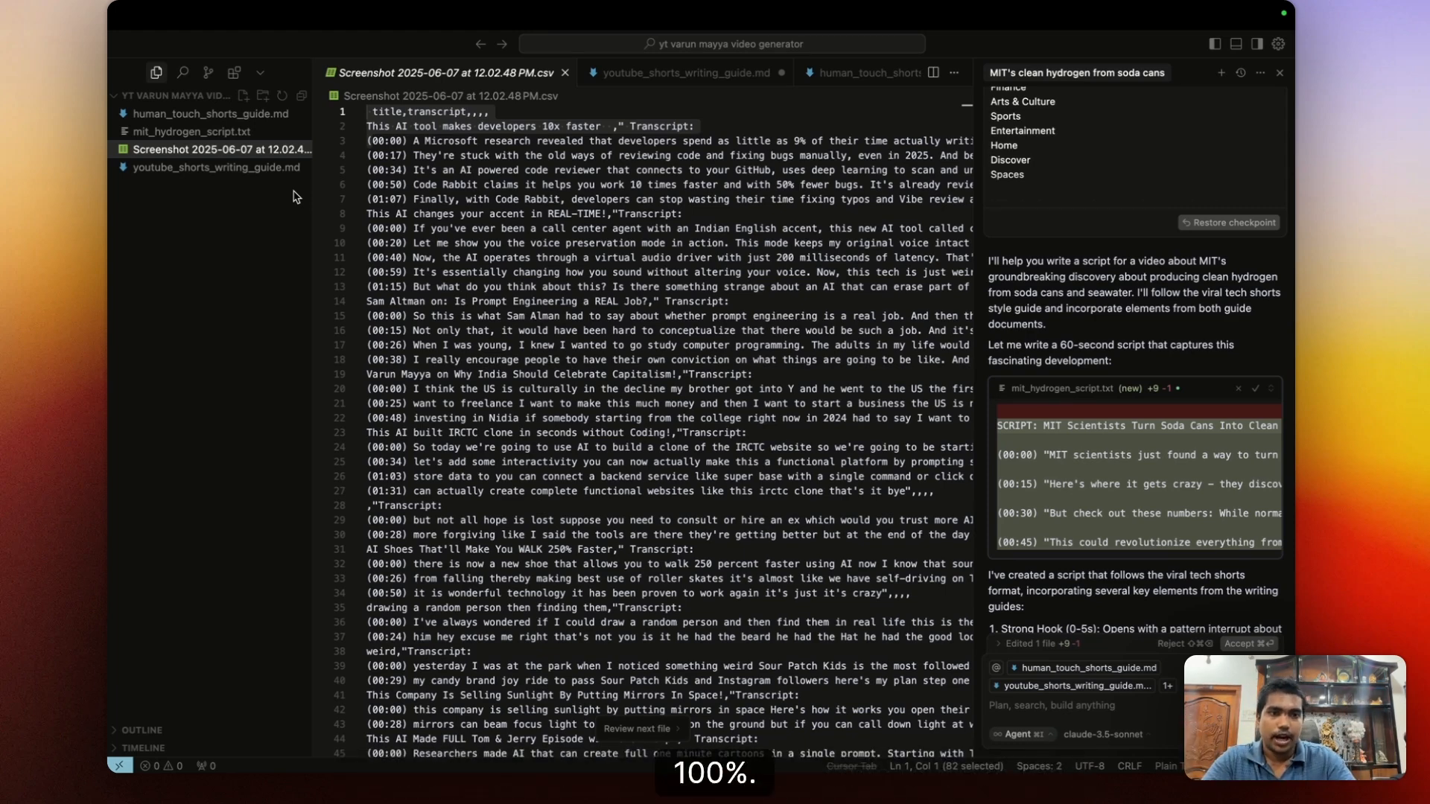
scroll(1043, 340, down, 6)
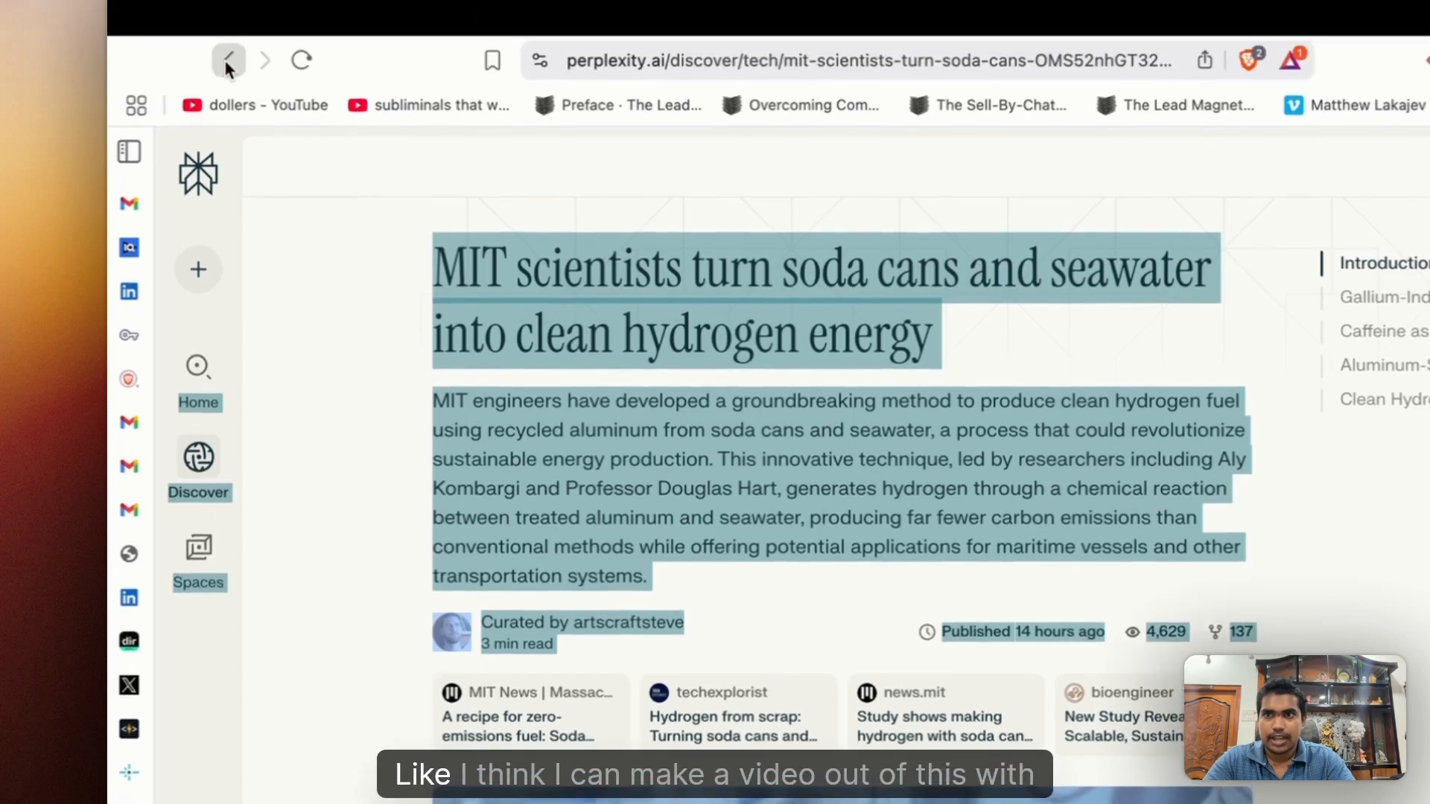
Browse Perplexity's Discover feed for another video idea and open the story "Westinghouse eyes 10 new reactors after Trump nuclear push".
click(225, 59)
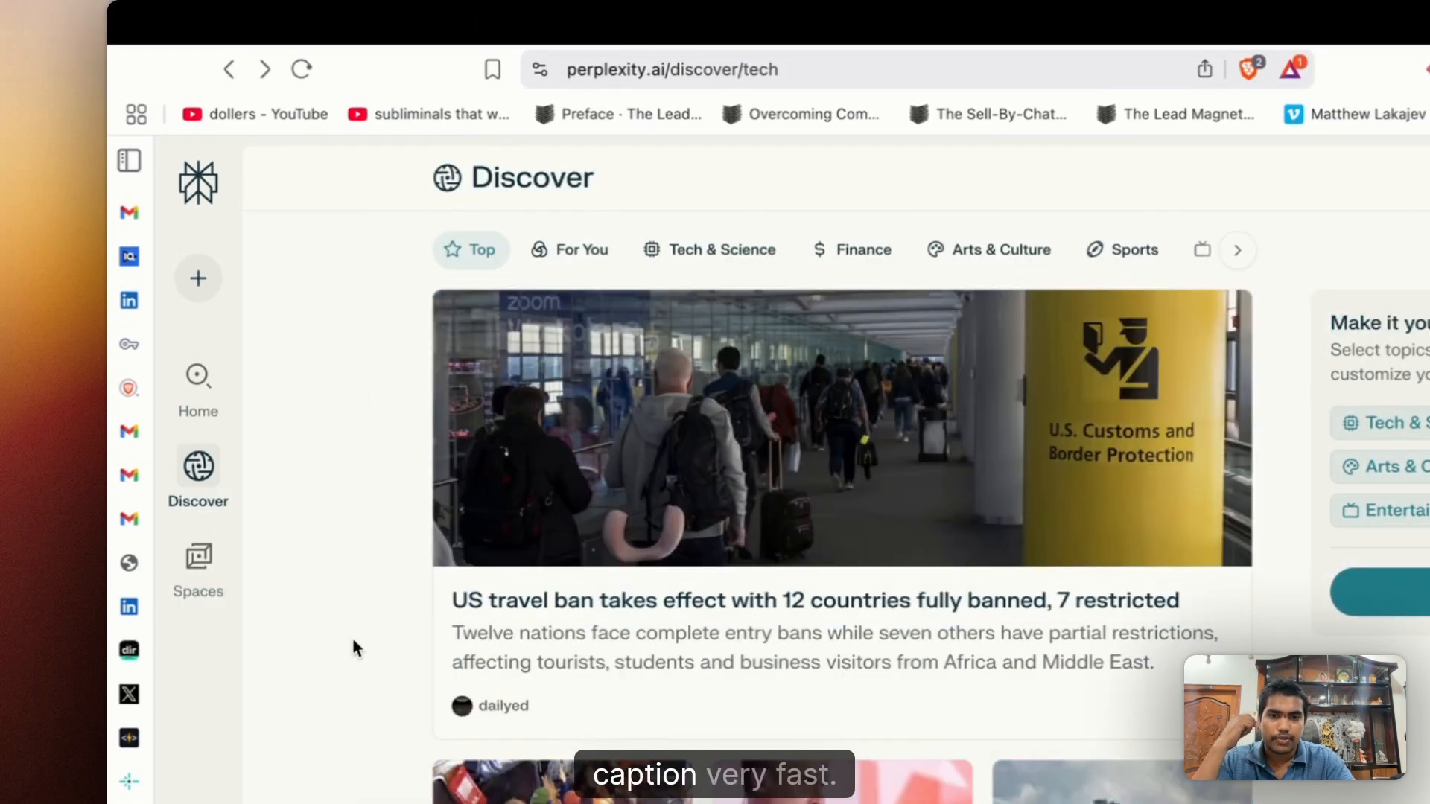
scroll(351, 634, down, 20)
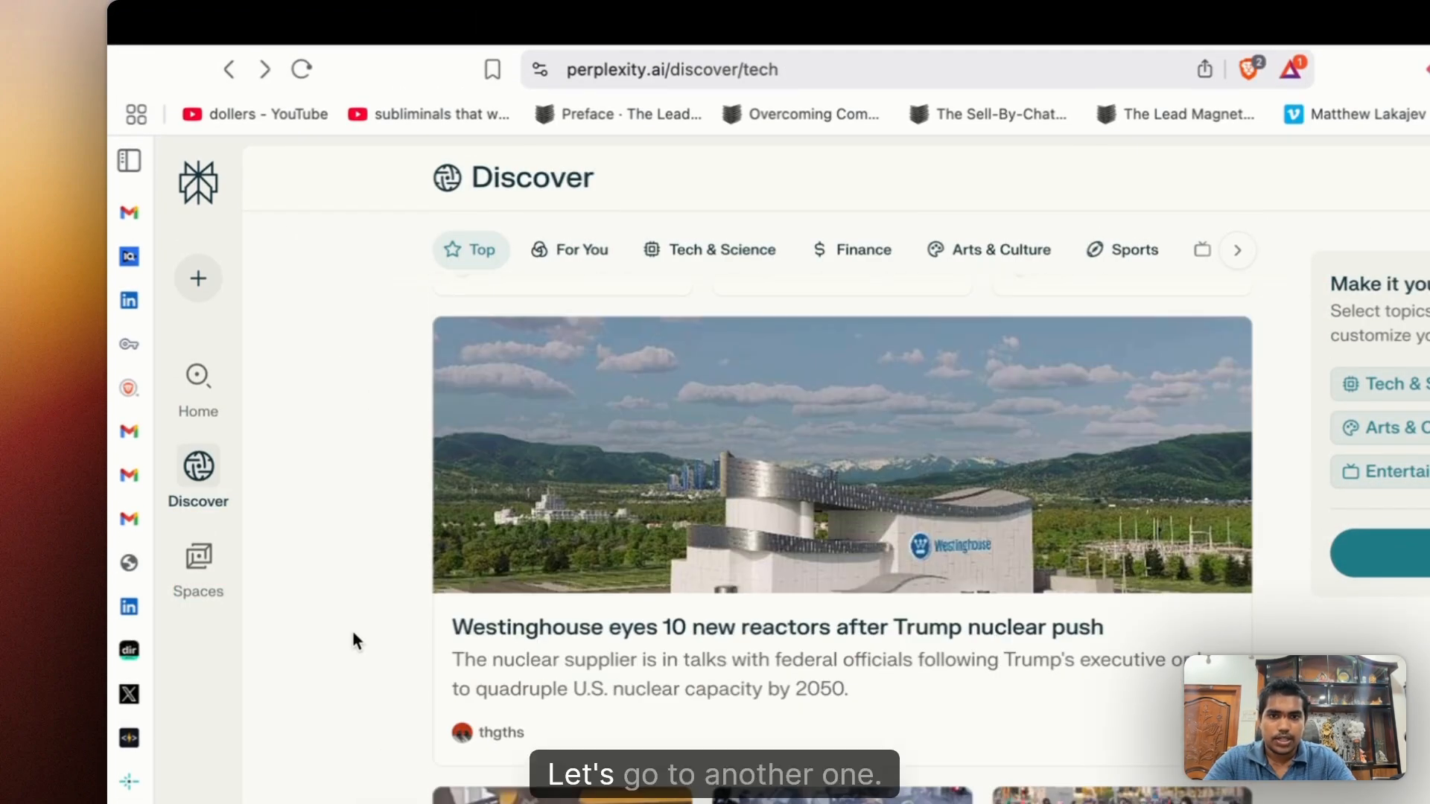
scroll(354, 640, down, 1)
scroll(622, 704, down, 6)
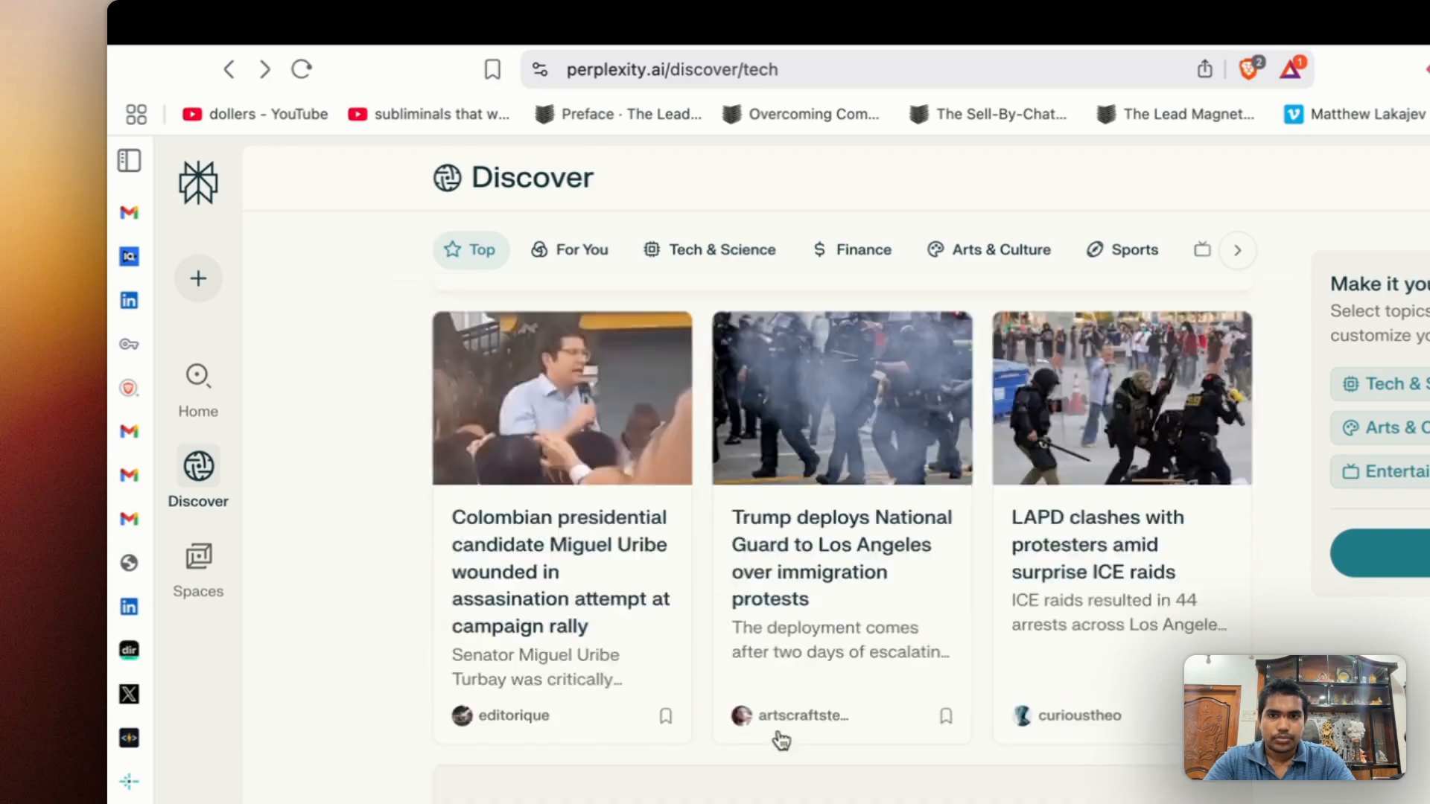
scroll(780, 739, up, 3)
scroll(634, 744, down, 6)
scroll(730, 587, up, 10)
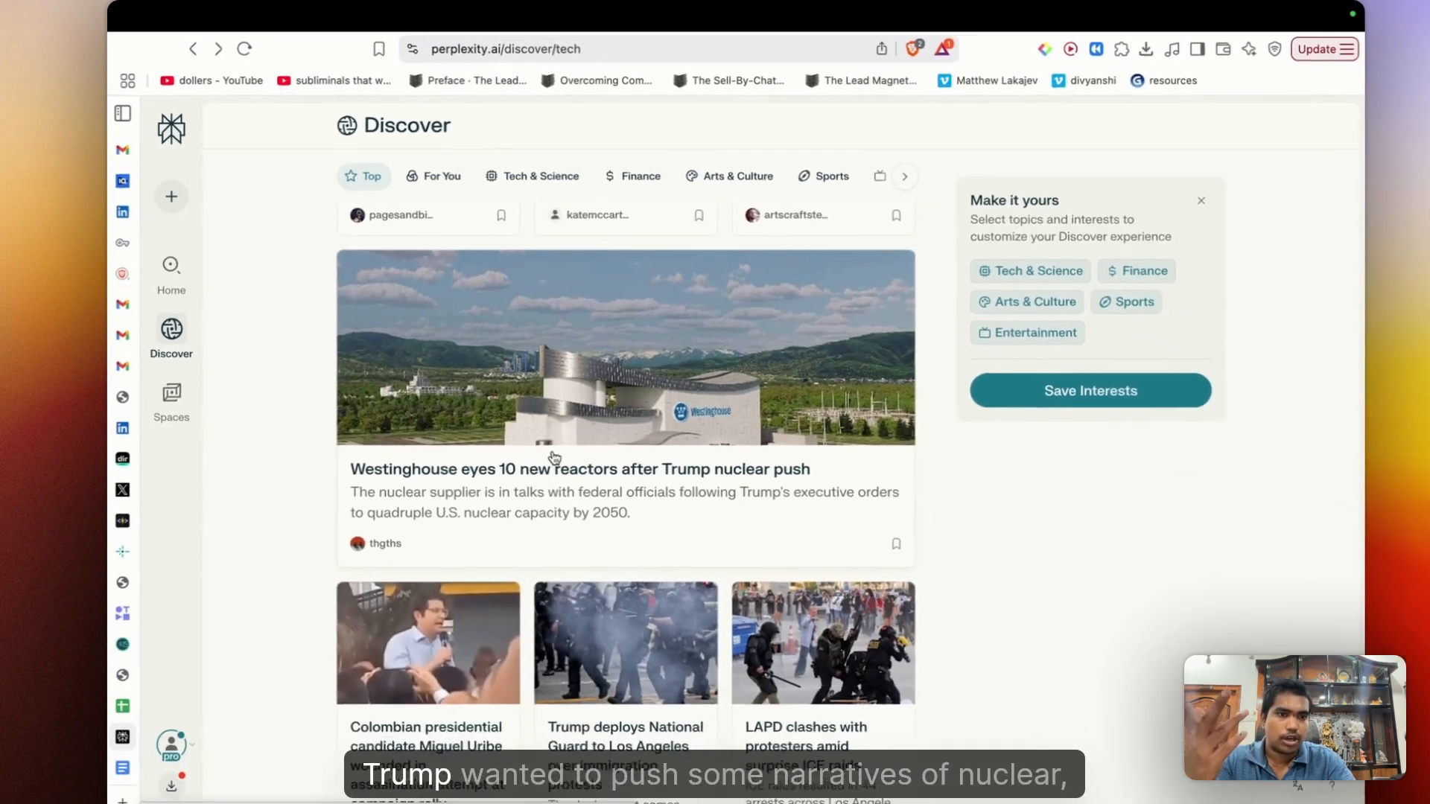
click(752, 559)
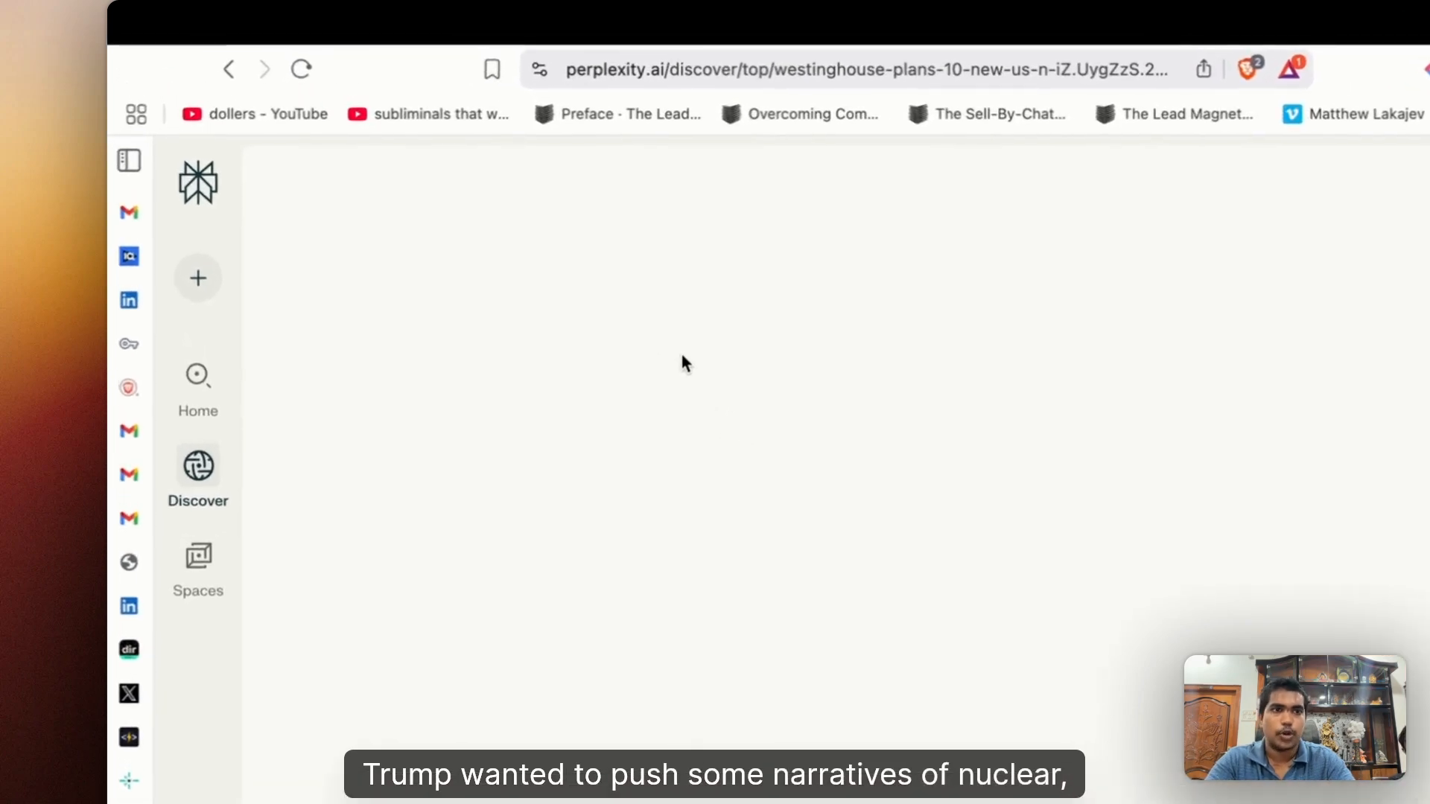
Copy the whole Westinghouse article from Perplexity and ask Cursor's agent to make a video script about it using the attached writing guides.
key(super+a)
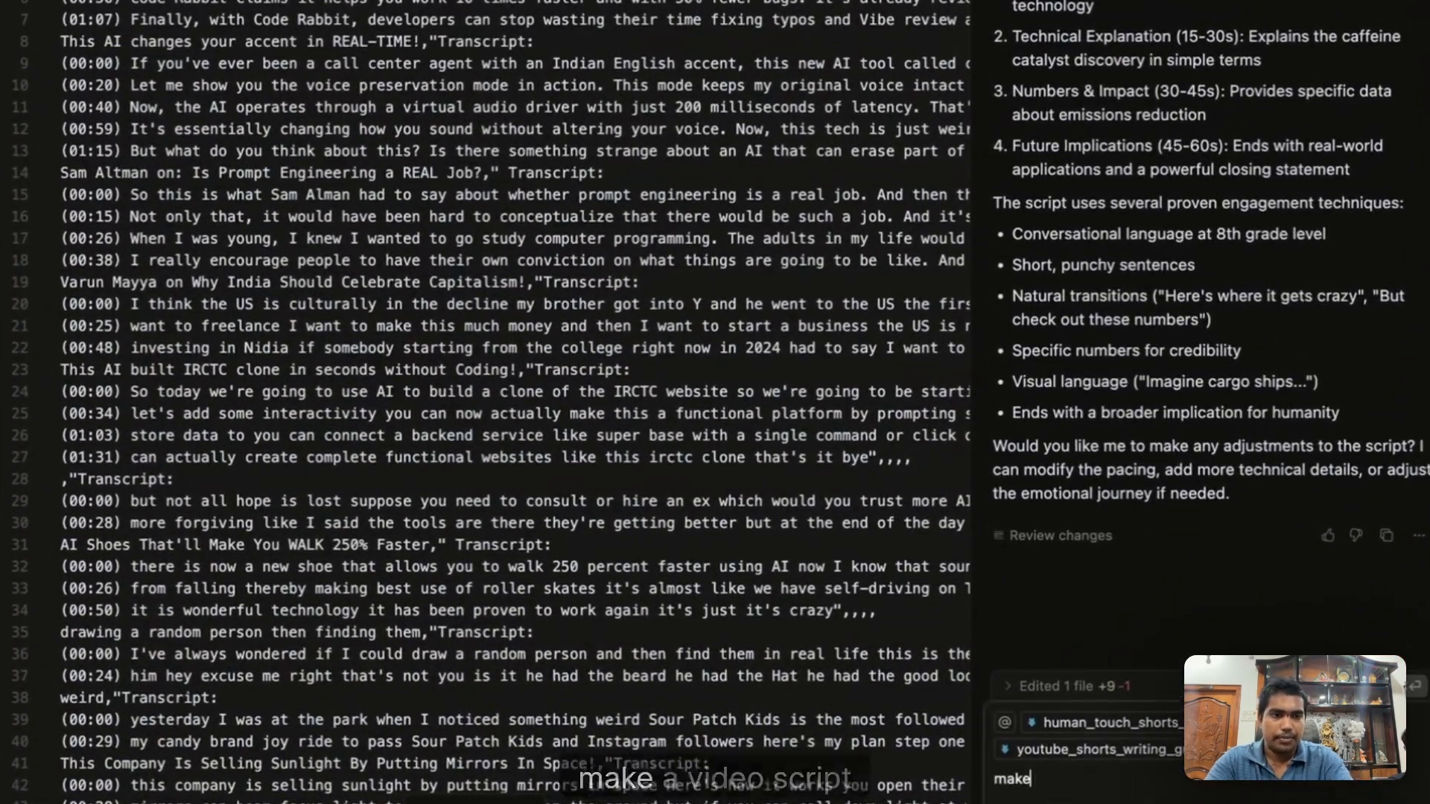
text(a video script about this on how it wi)
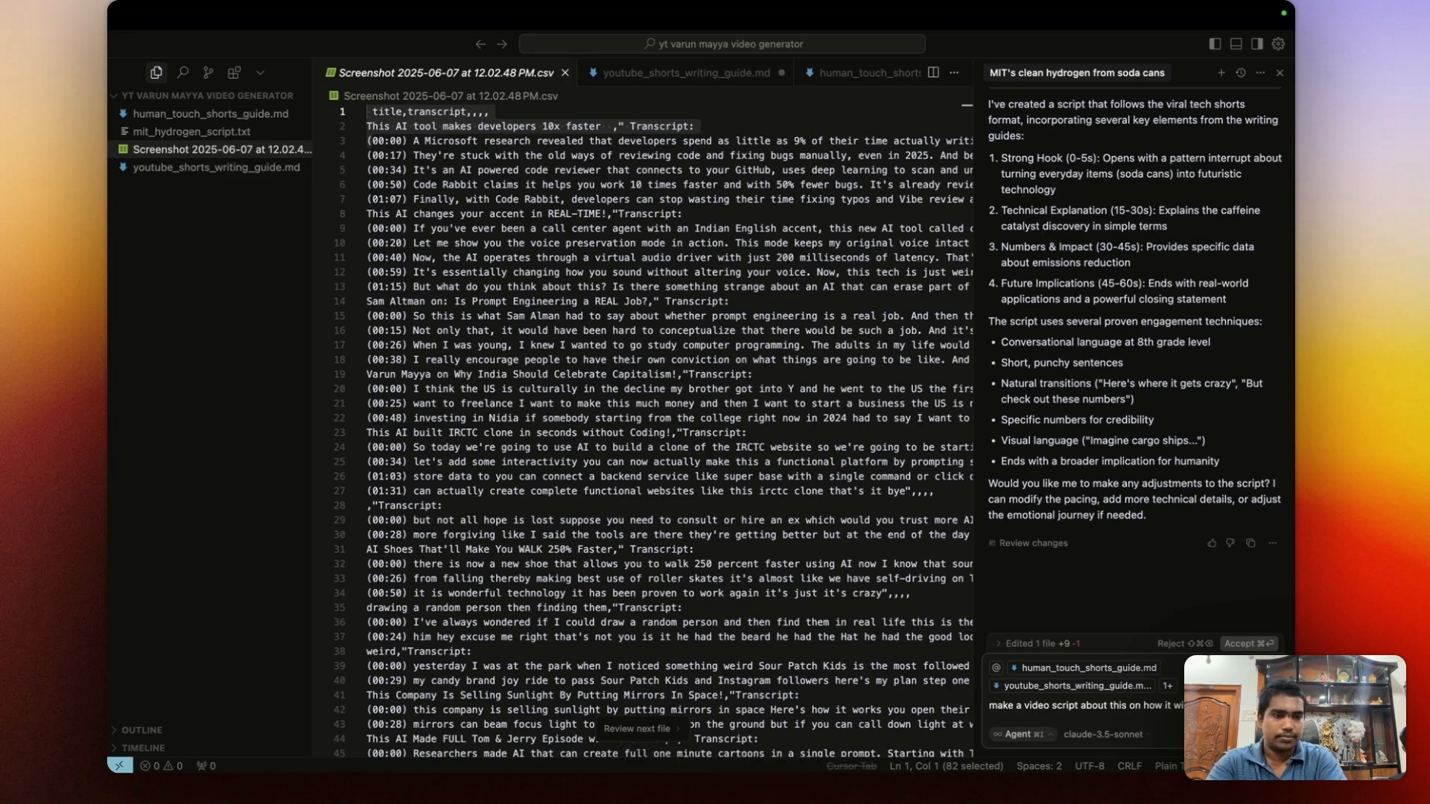
key(Return)
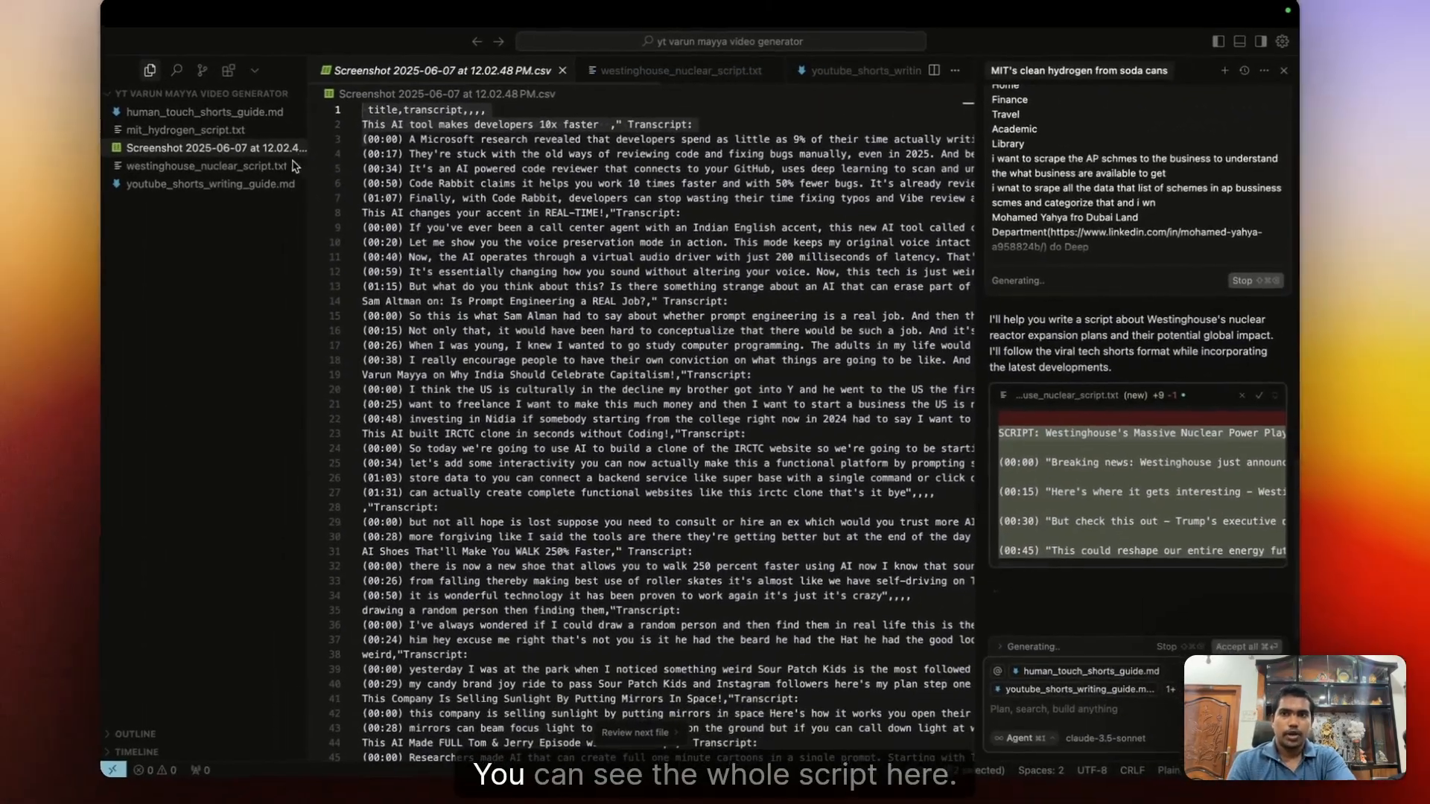
Open westinghouse_nuclear_script.txt in the editor and read its 00:00 line through to the end.
click(182, 149)
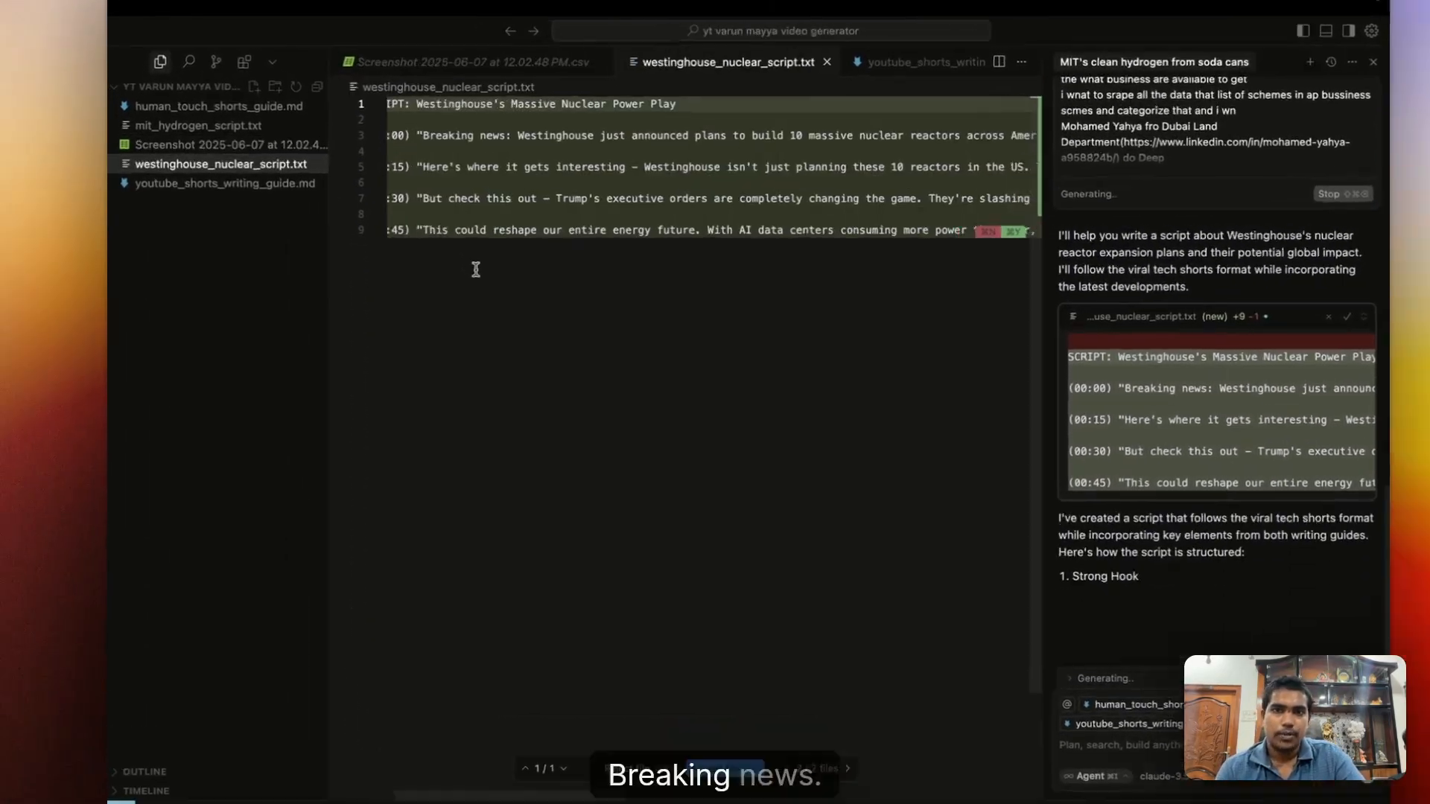
scroll(469, 261, right, 4)
scroll(811, 114, right, 3)
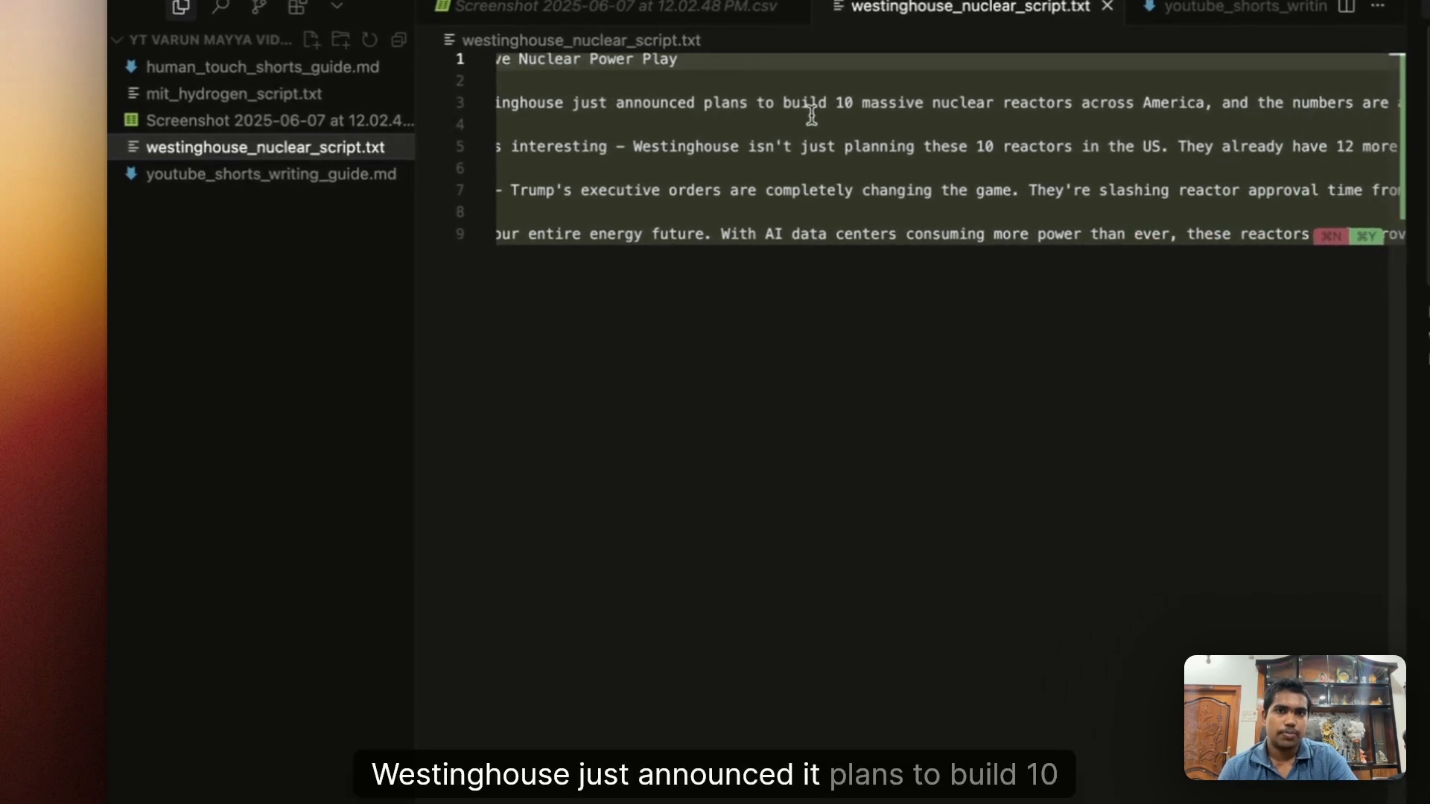
scroll(876, 97, right, 5)
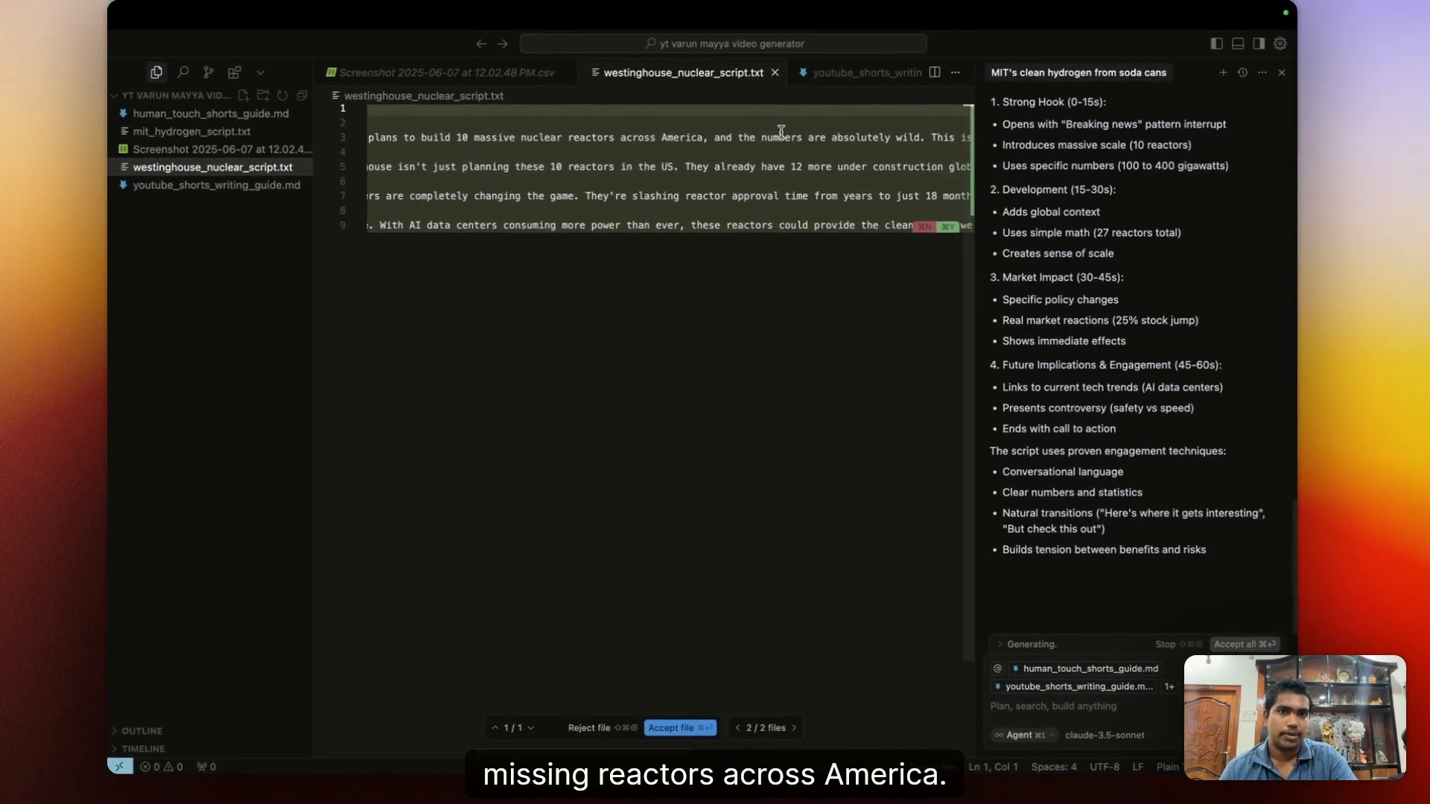
scroll(781, 132, right, 3)
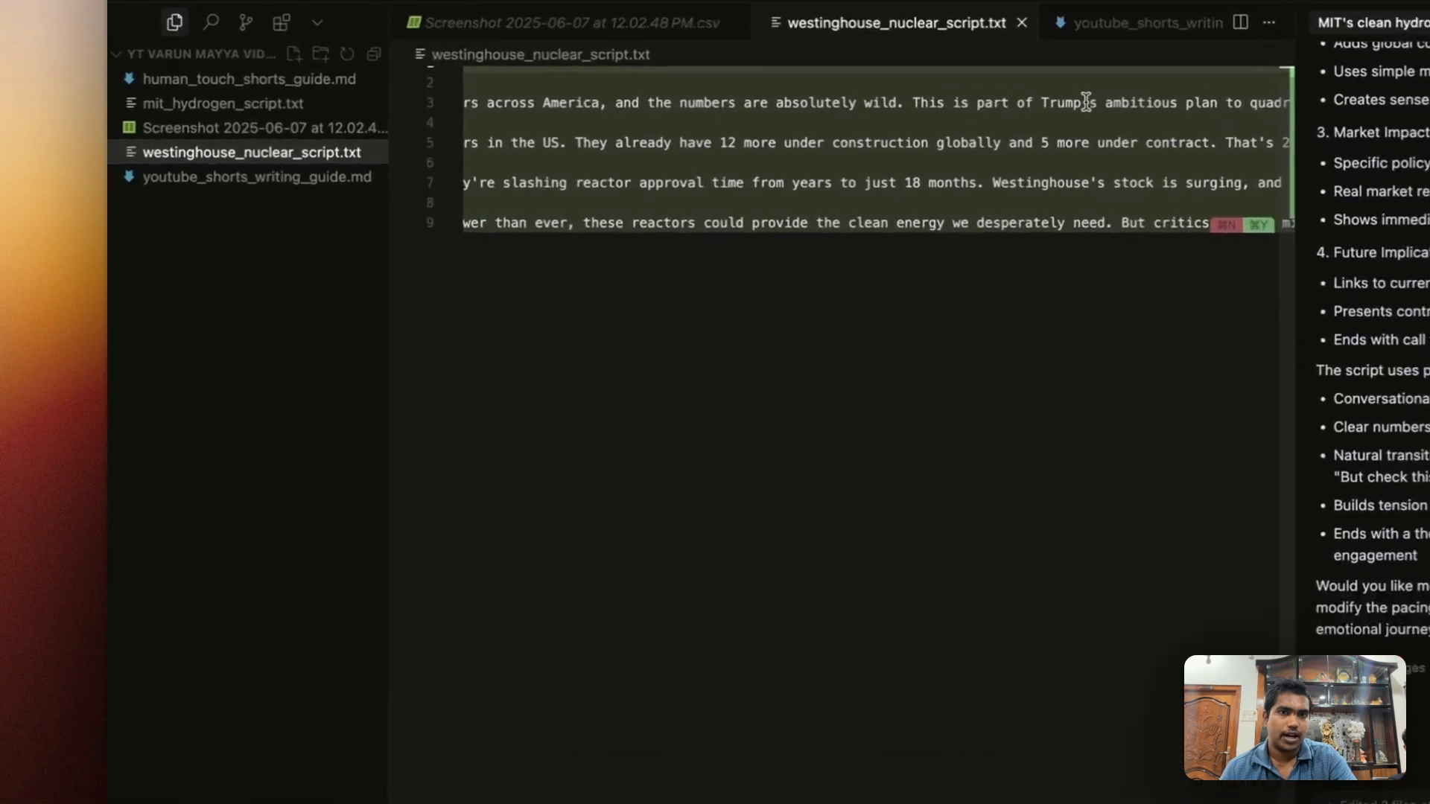
scroll(1071, 80, right, 15)
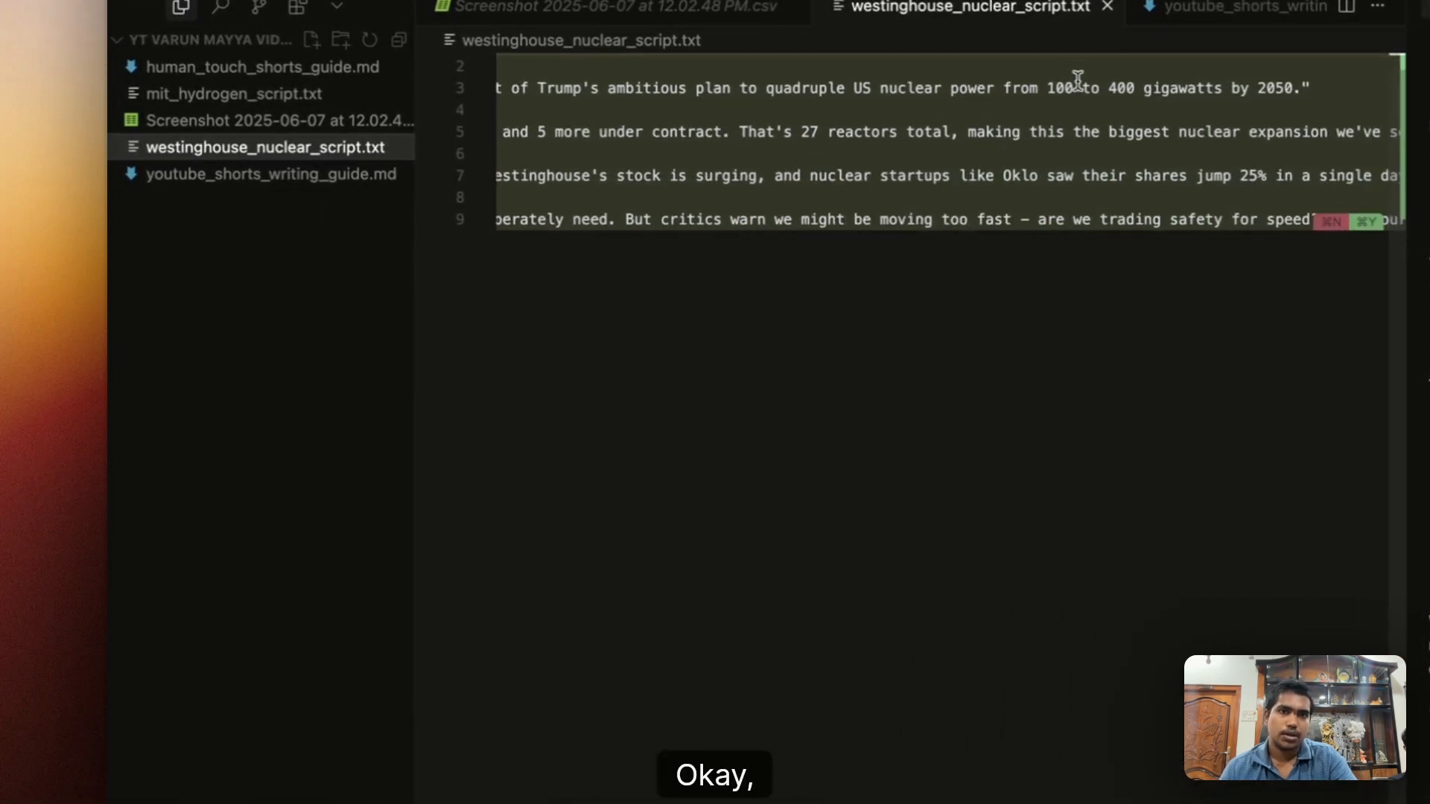
Read the 00:15 line of the Westinghouse script in full and the beginning of its 00:30 line.
scroll(1078, 80, left, 15)
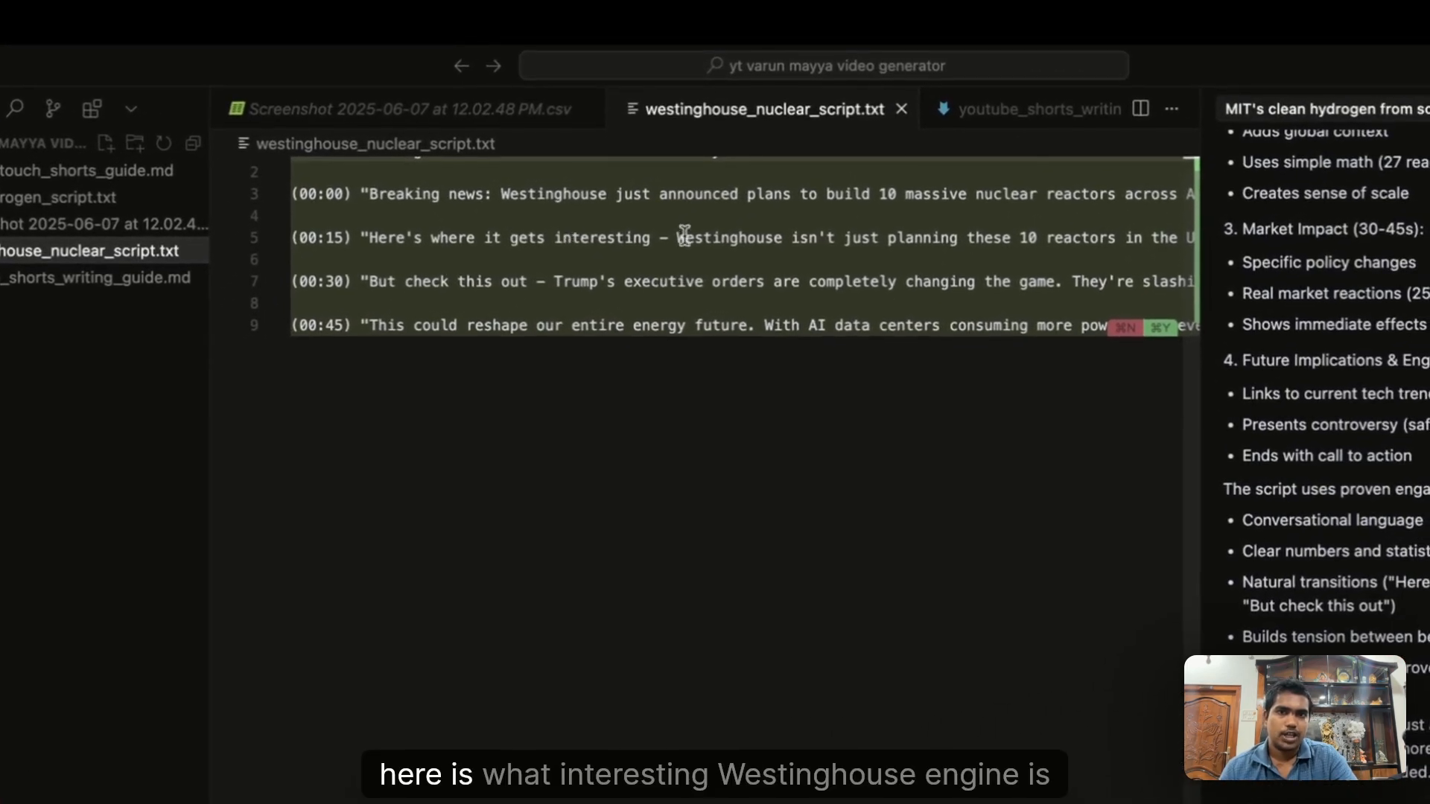
scroll(658, 220, right, 5)
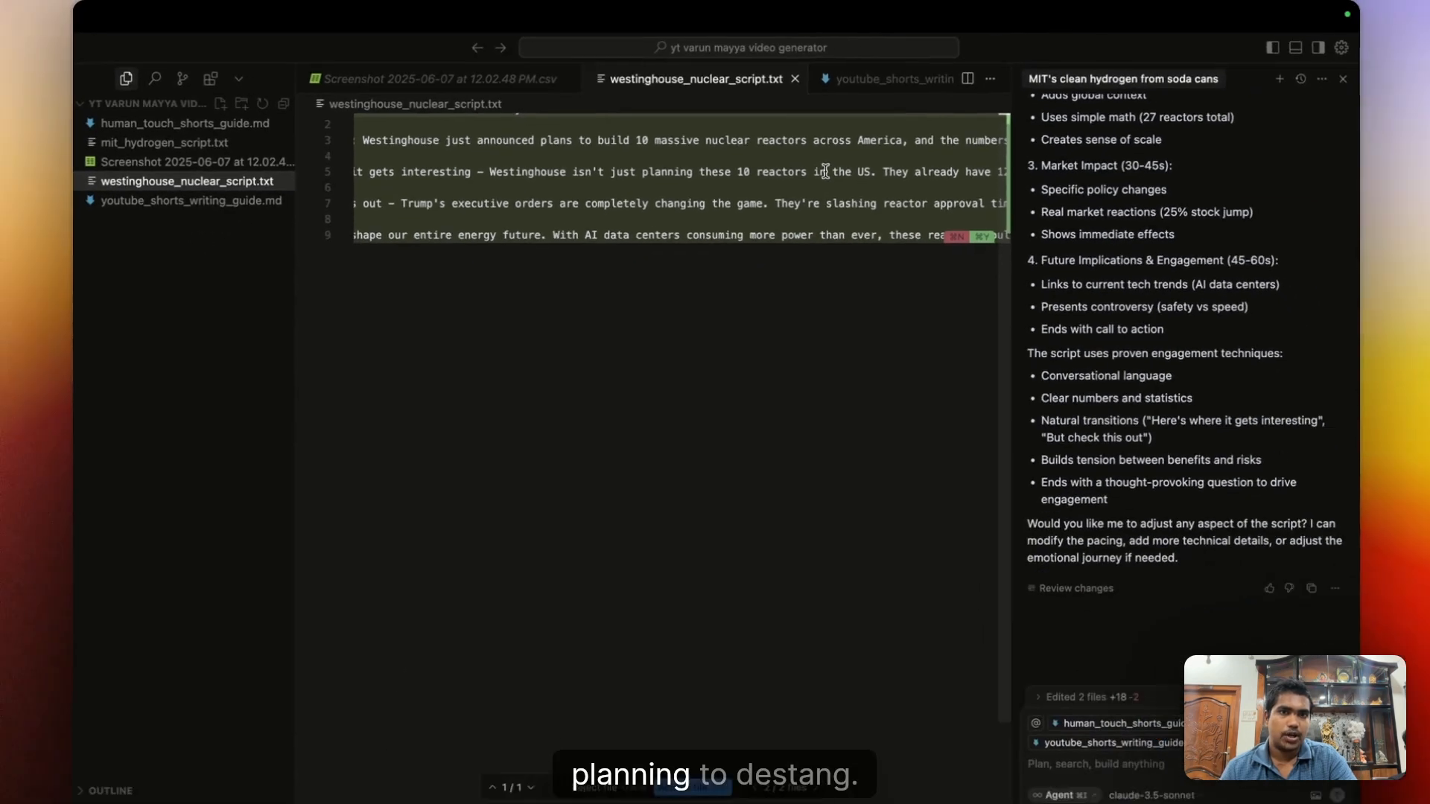
scroll(803, 159, right, 4)
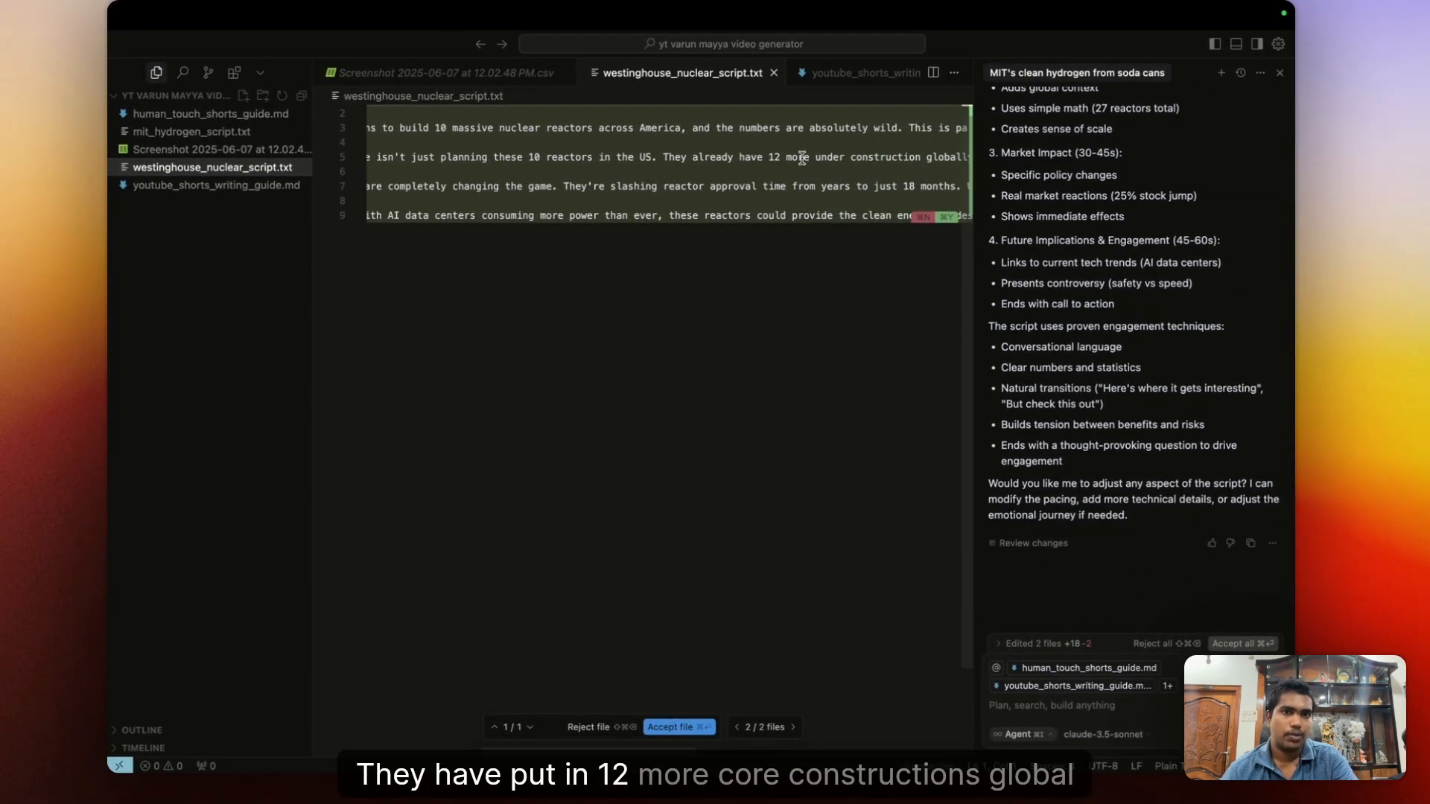
scroll(795, 159, right, 3)
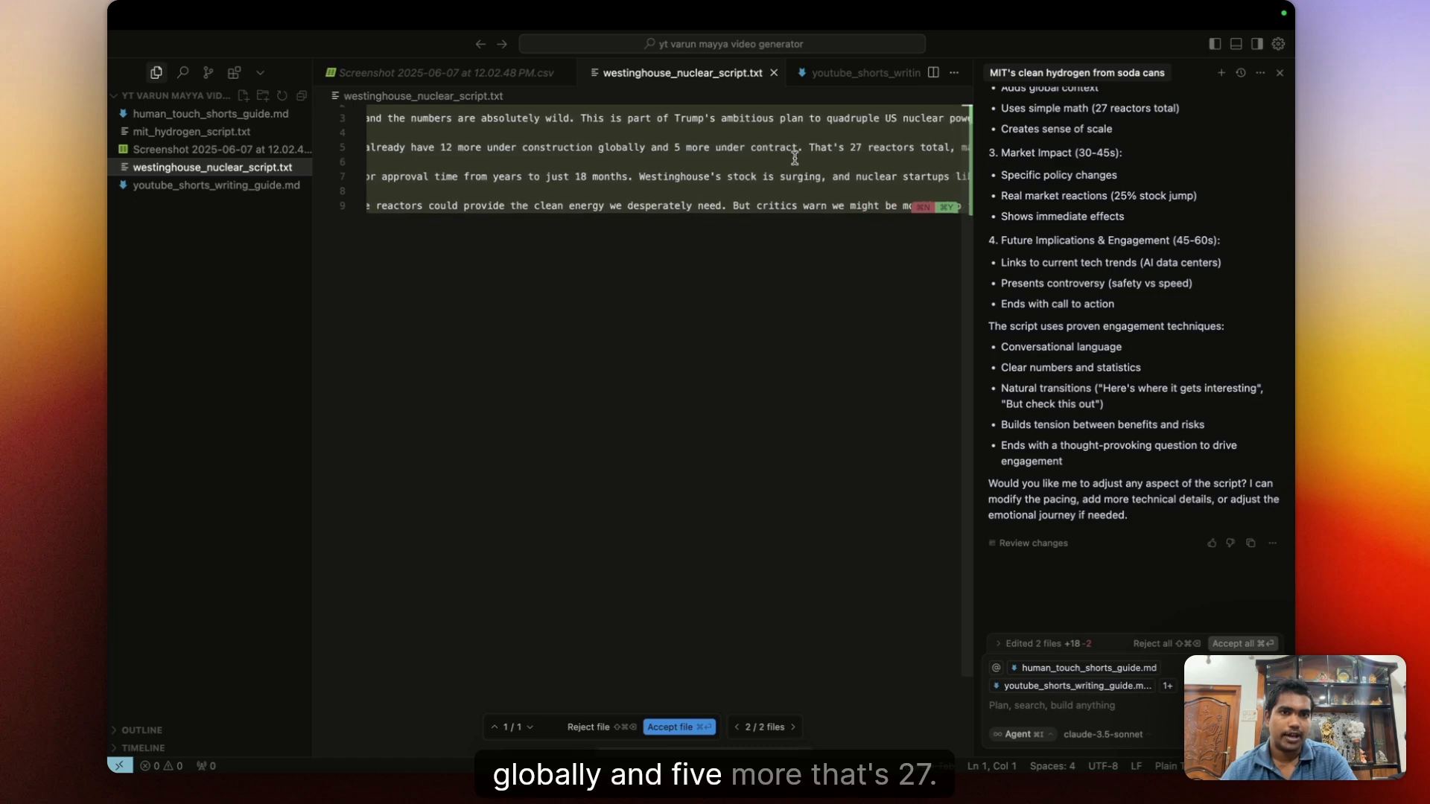
scroll(791, 159, right, 6)
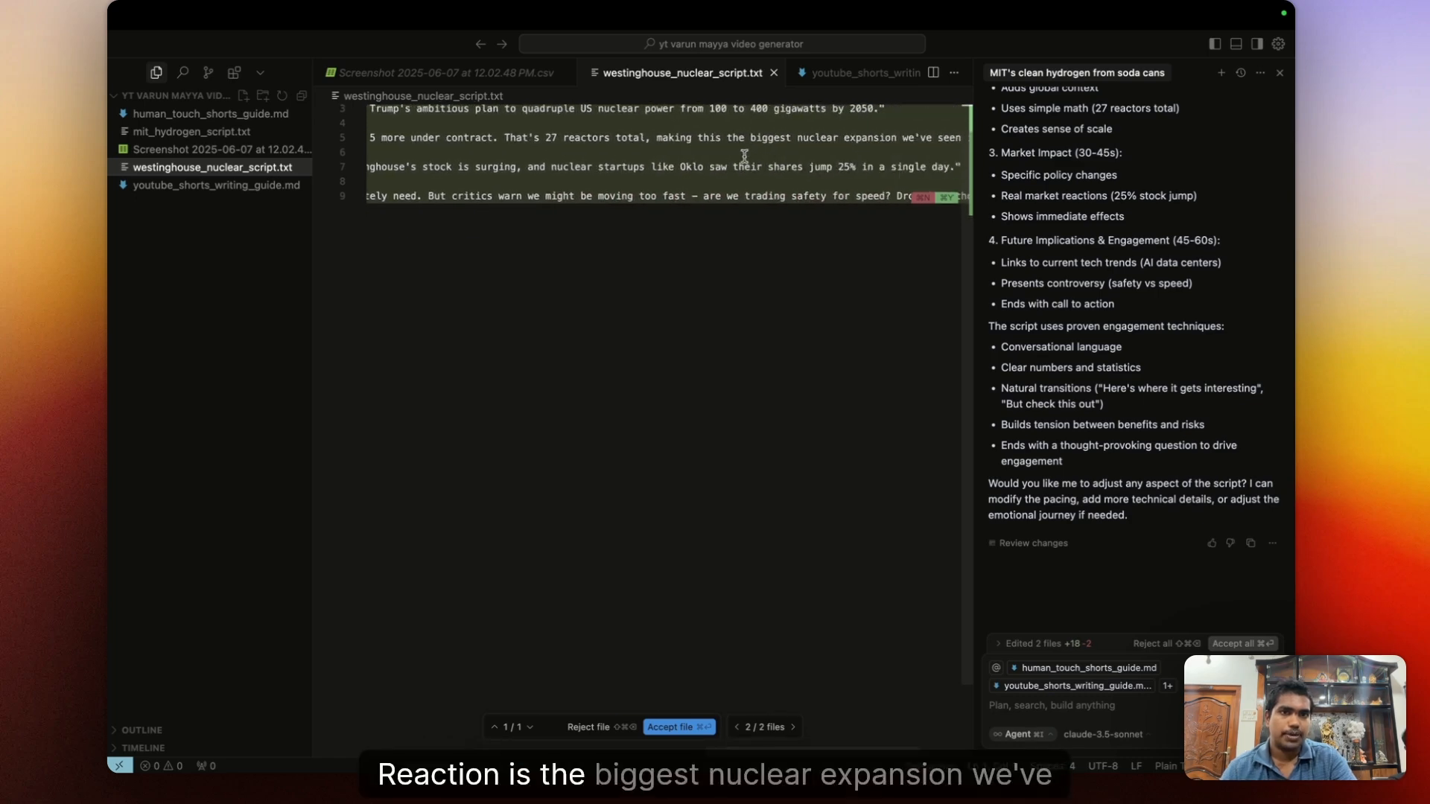
scroll(744, 155, left, 10)
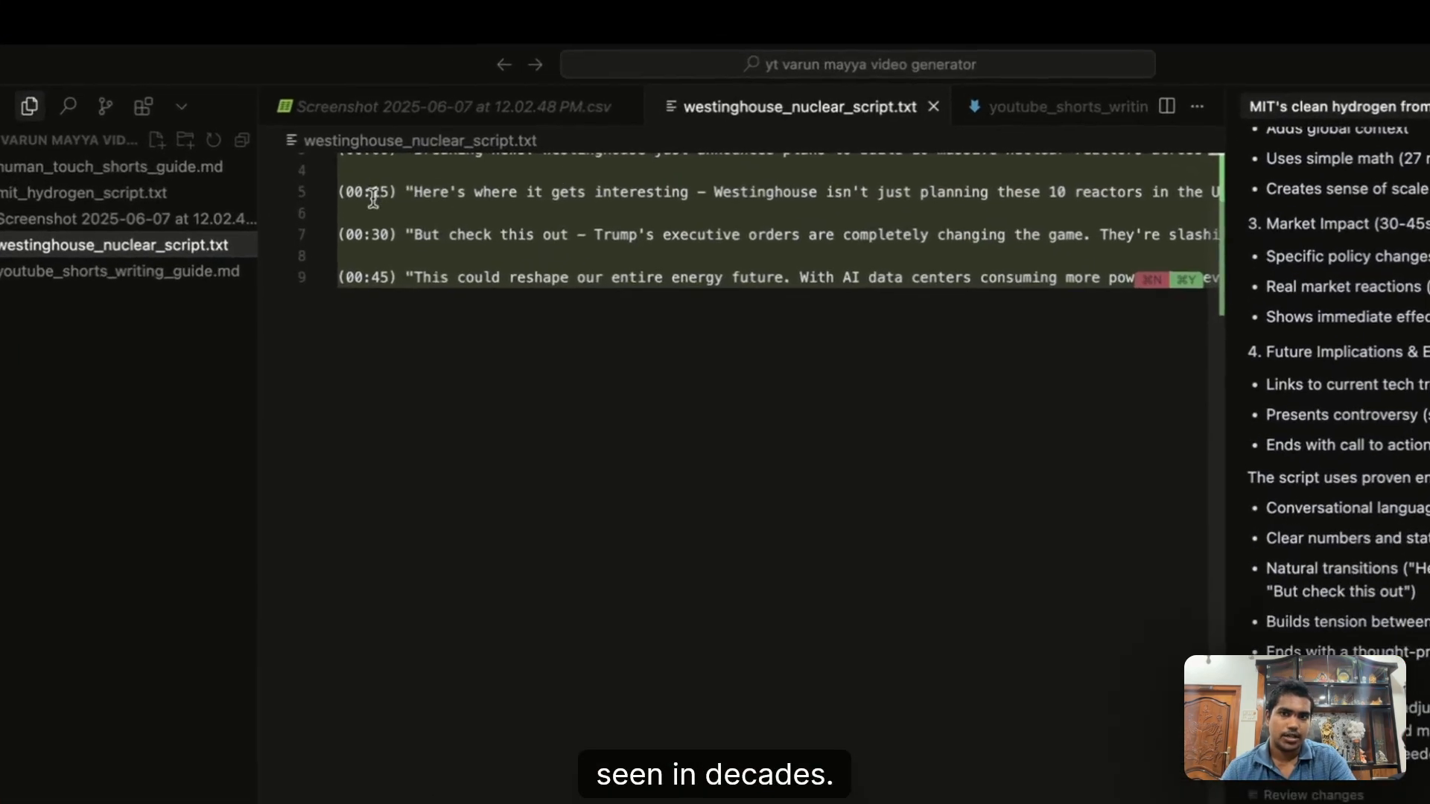
scroll(737, 238, right, 5)
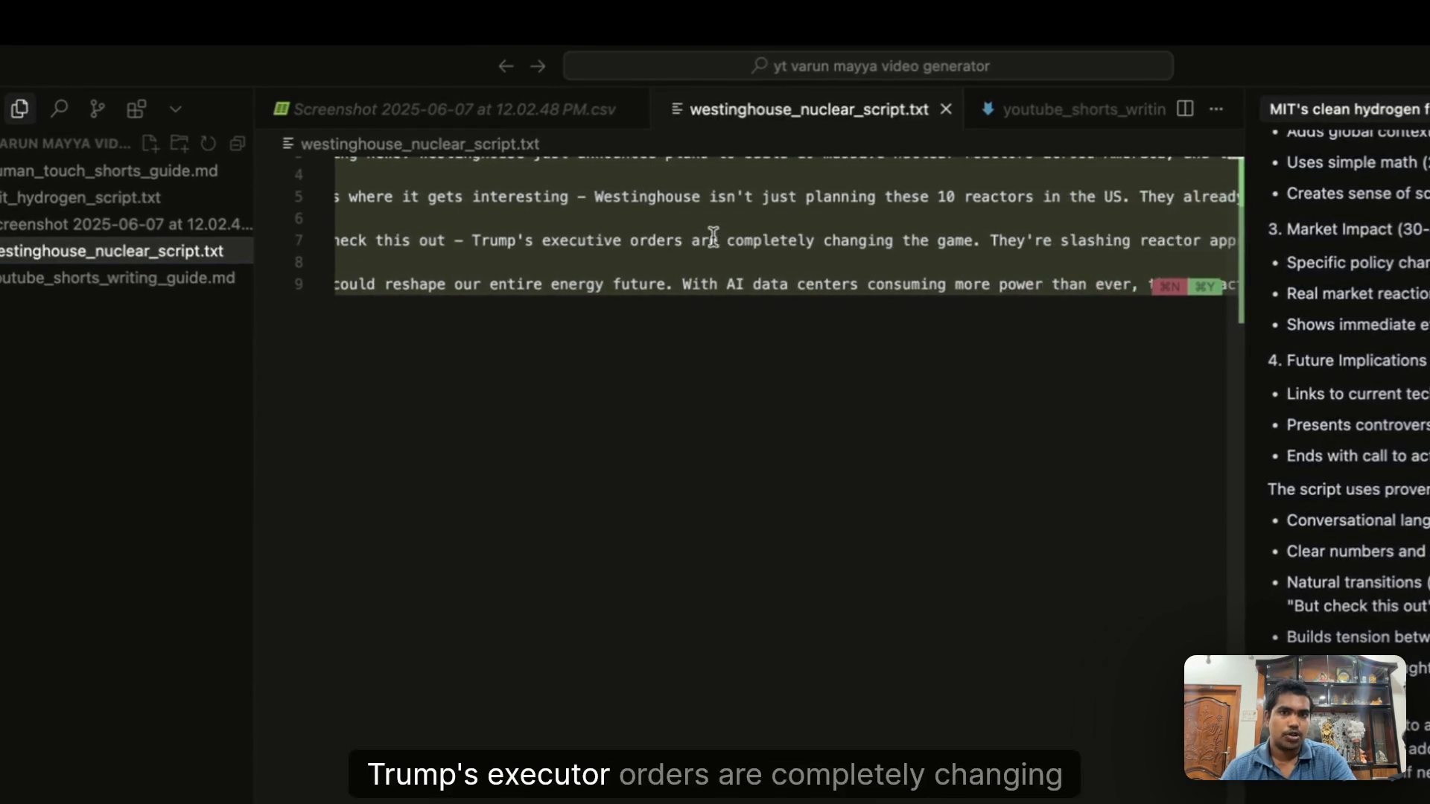
scroll(709, 240, left, 2)
scroll(711, 239, right, 5)
scroll(713, 237, right, 1)
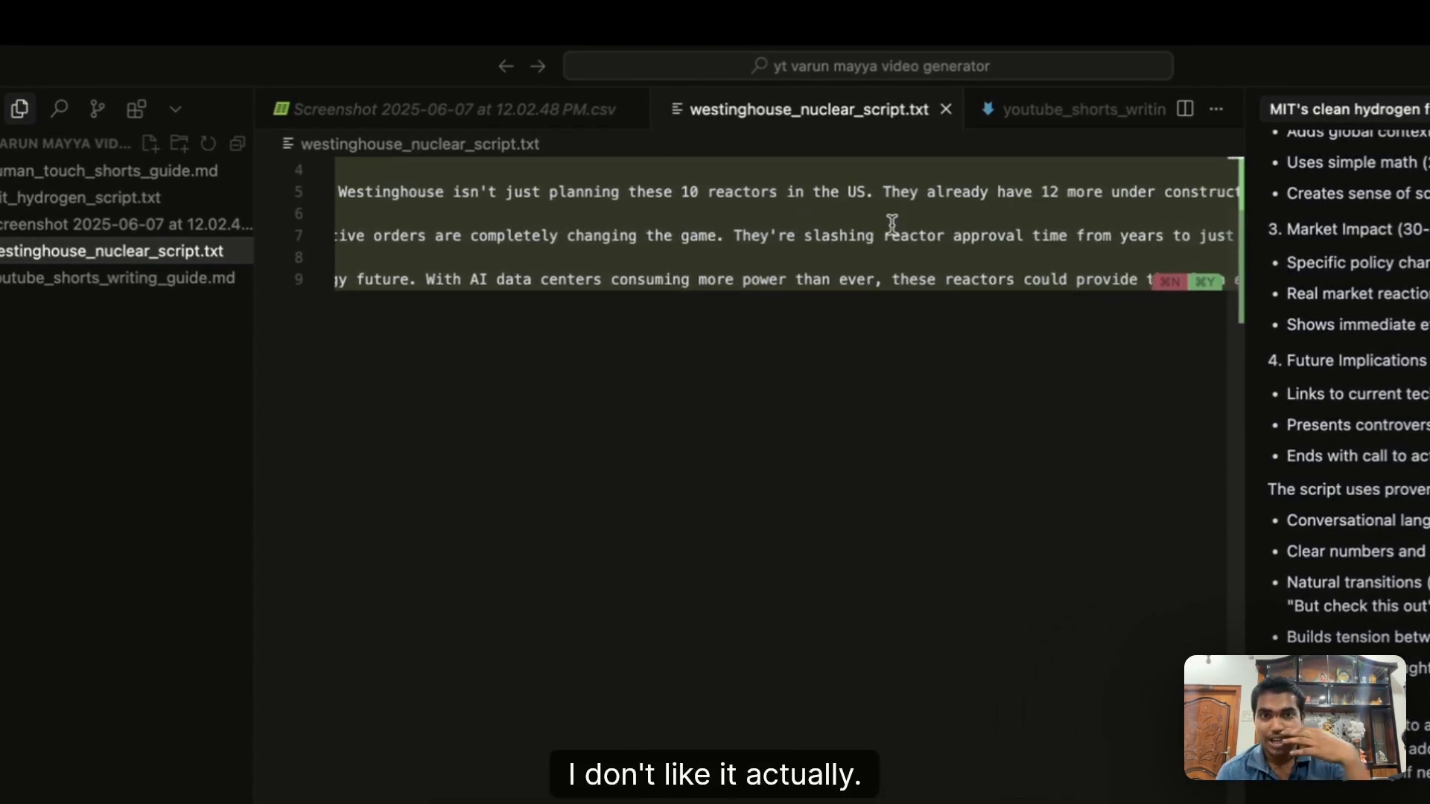
Ask the agent to change the Westinghouse script to more of a Varun Mayya style and make it good.
text(chang)
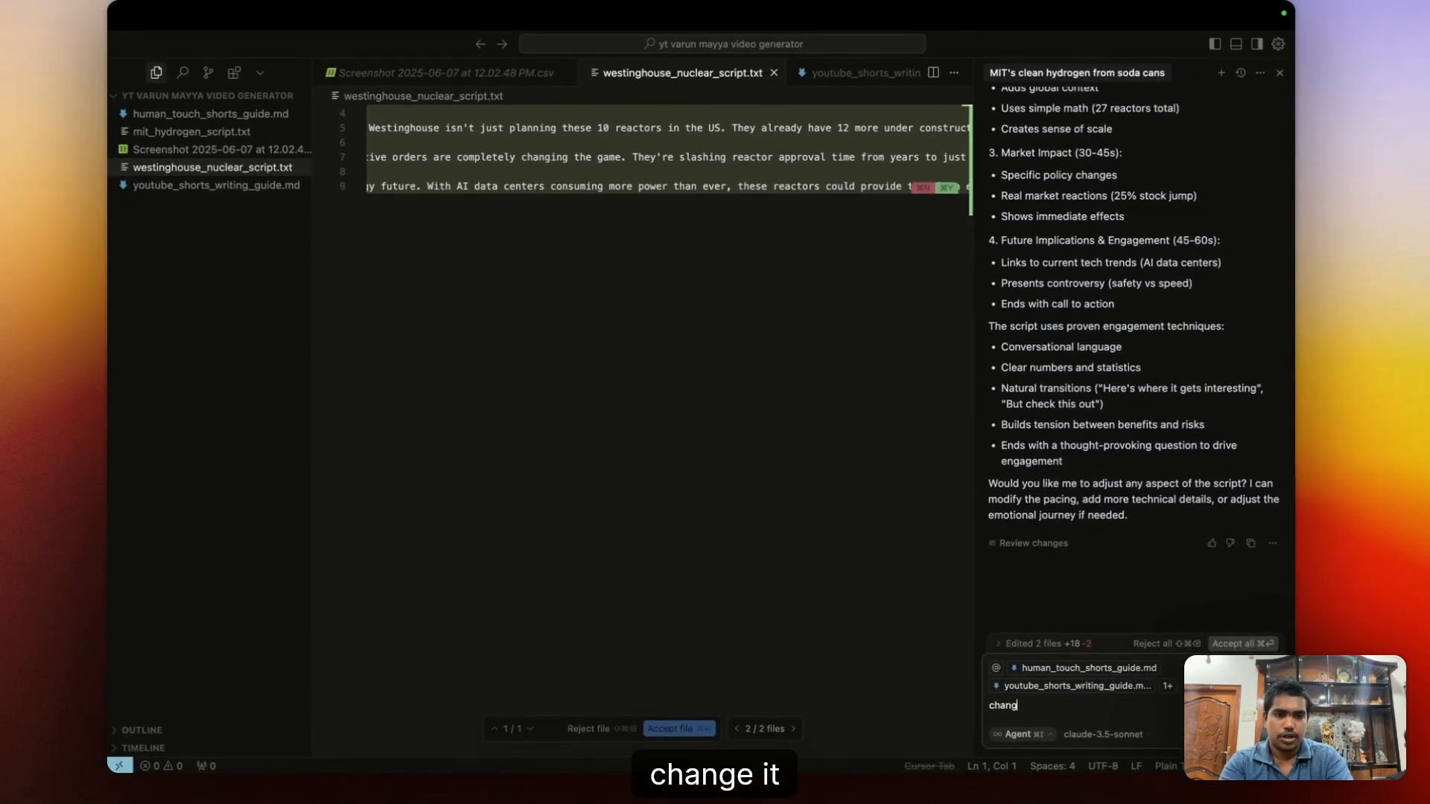
text(e it to m)
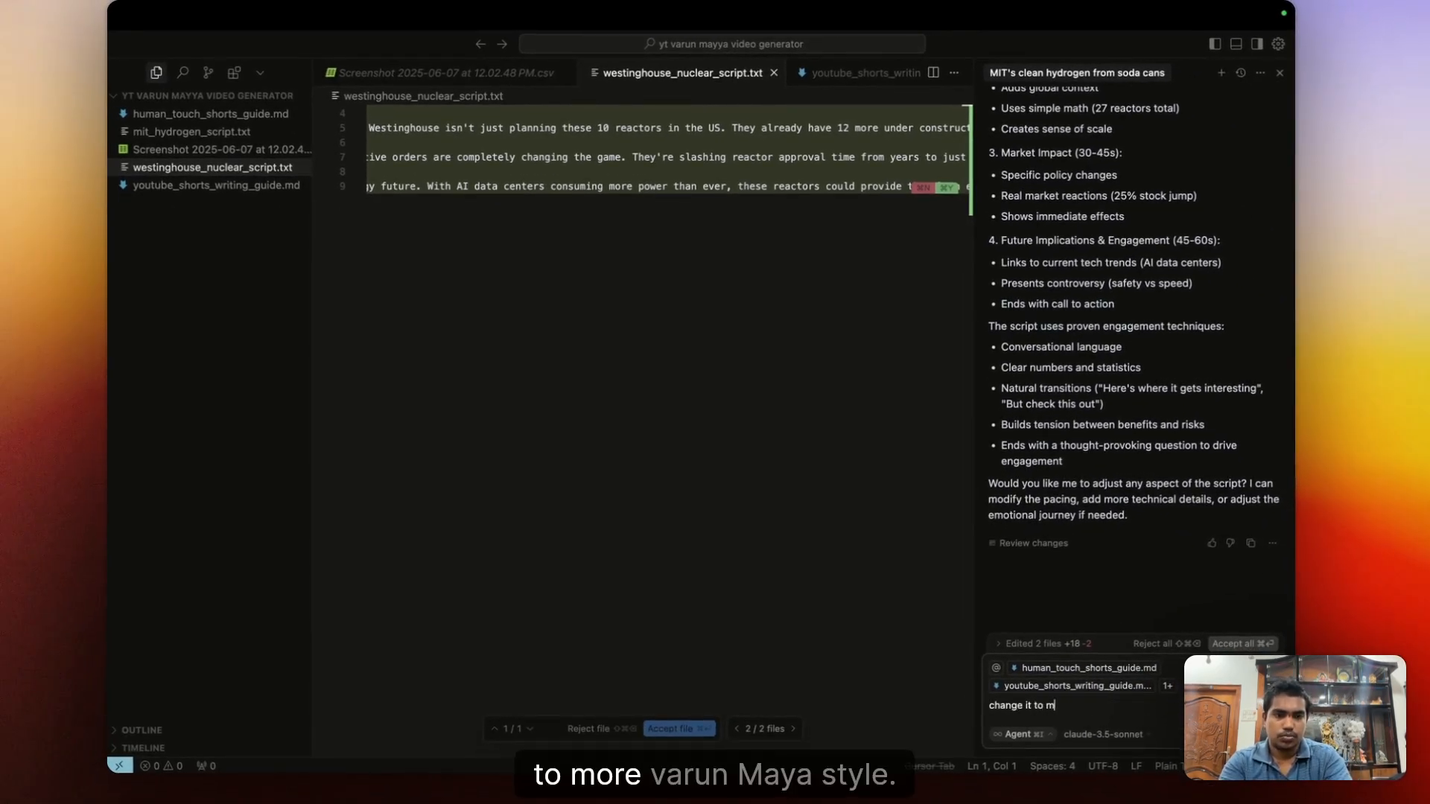
text(ore varun mayya st)
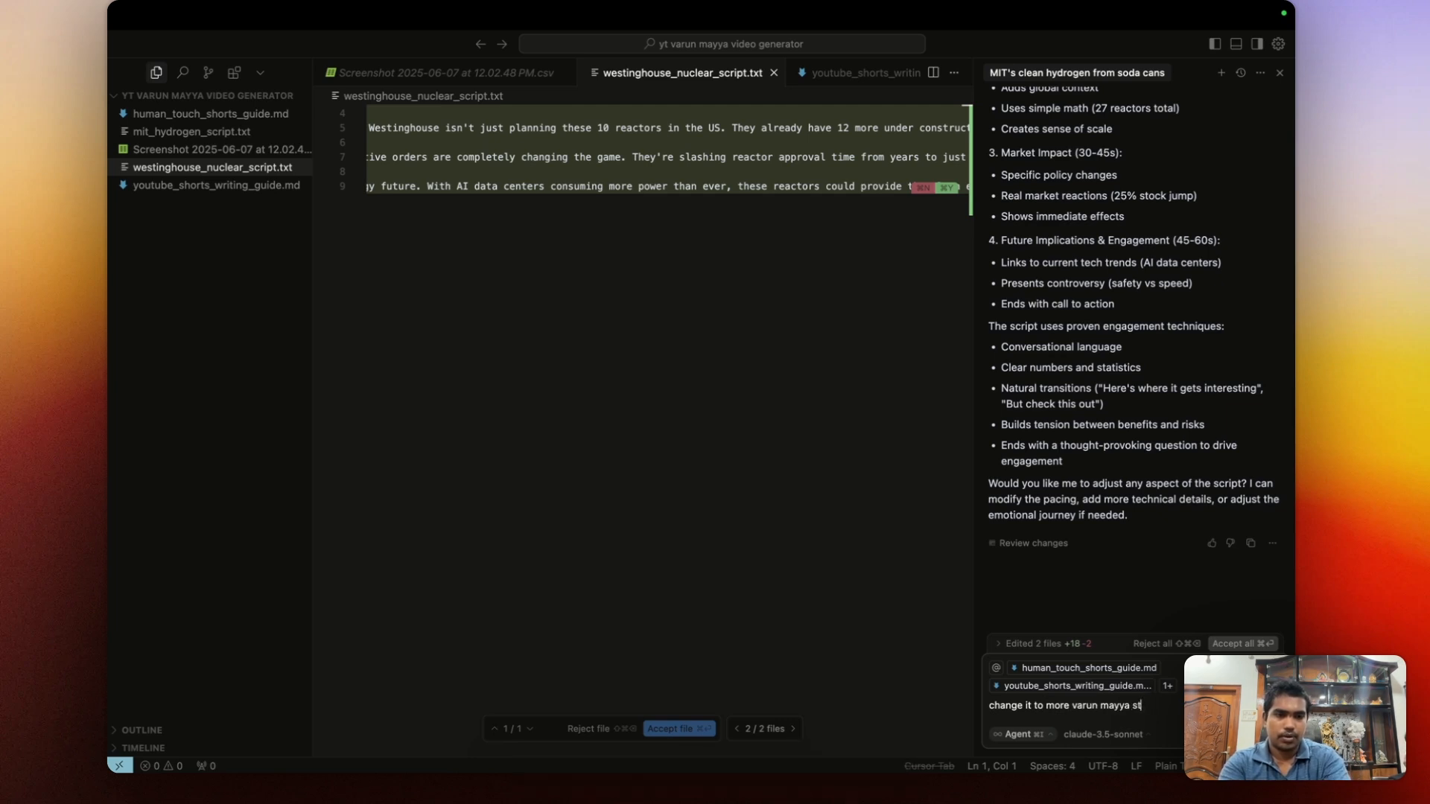
text(yle follow)
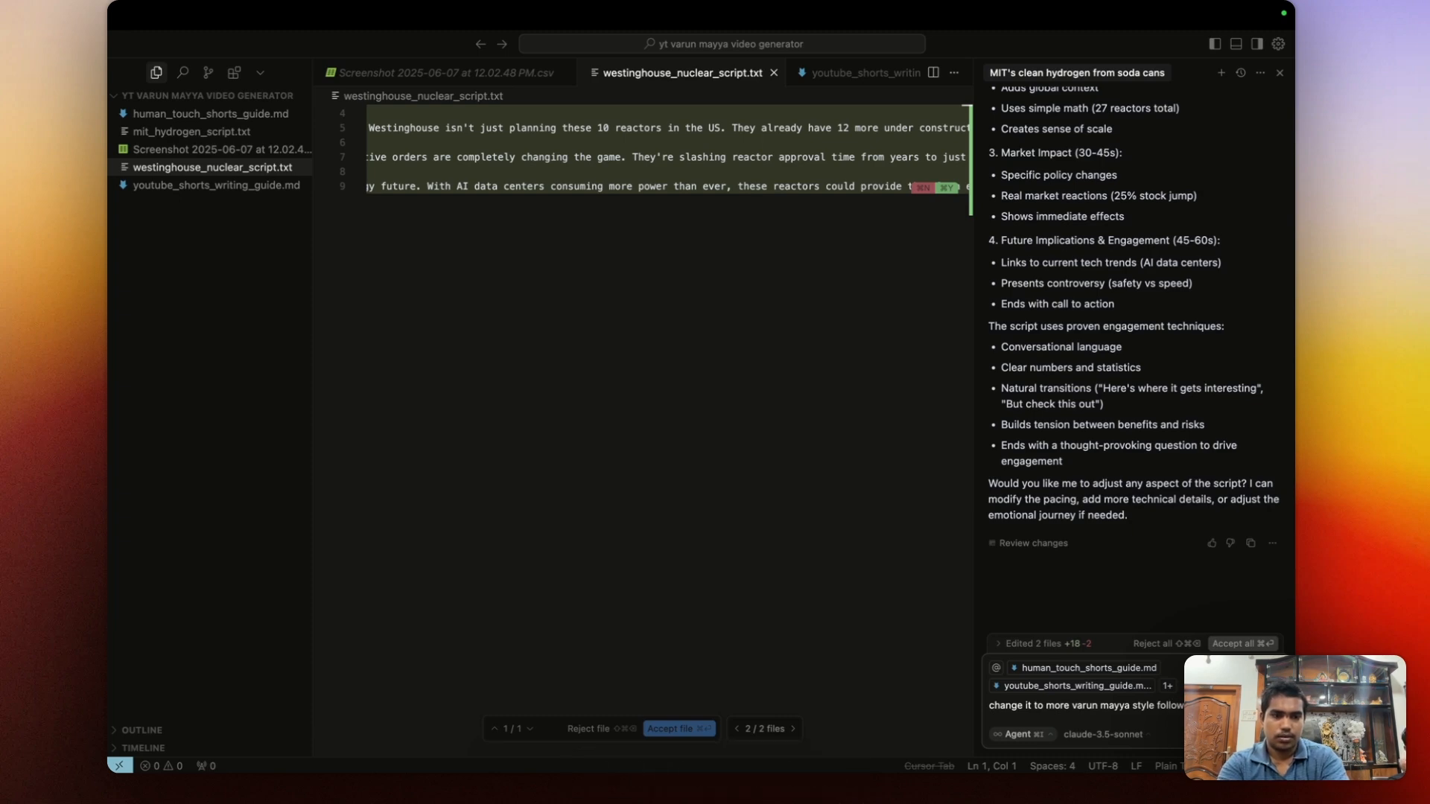
text(and make t good)
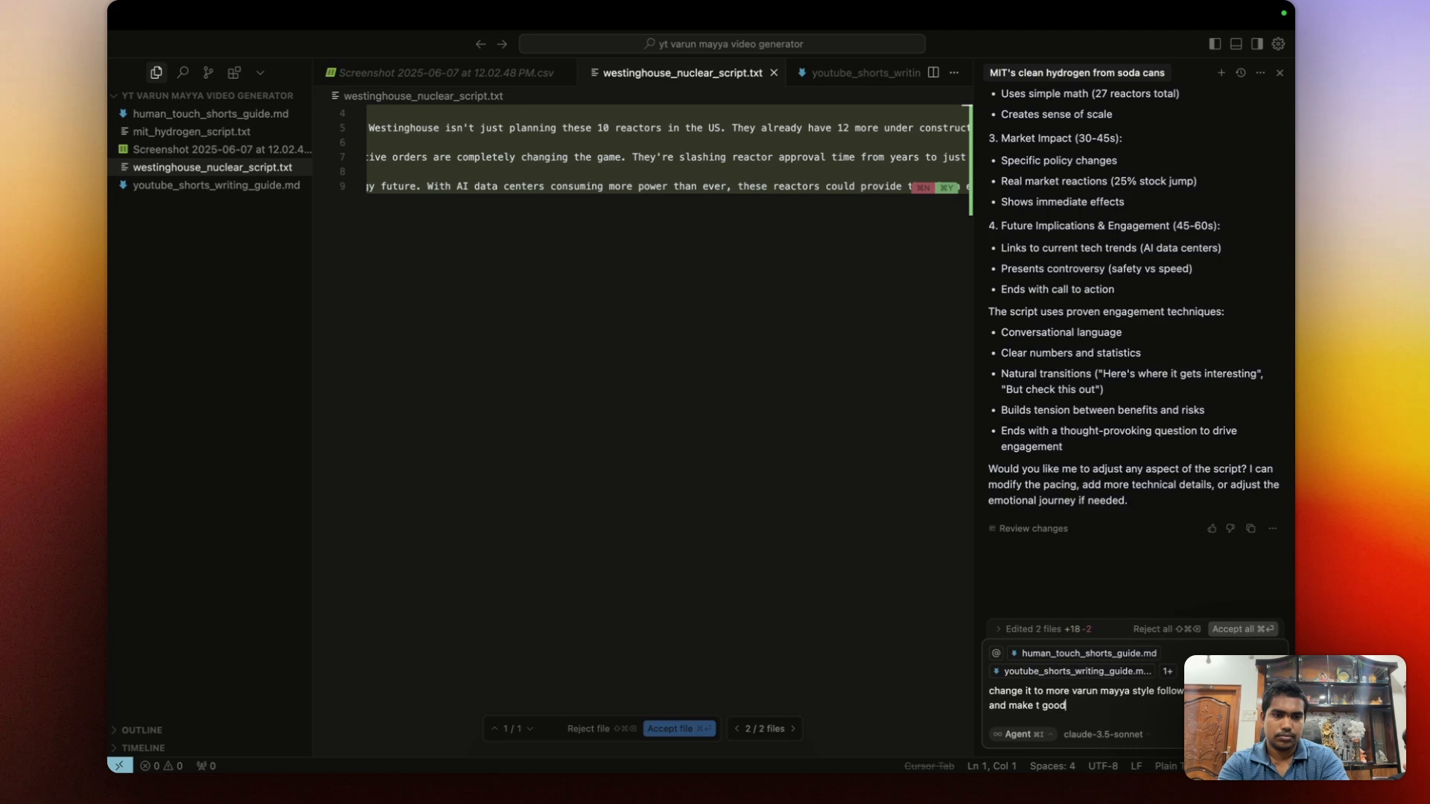
key(Return)
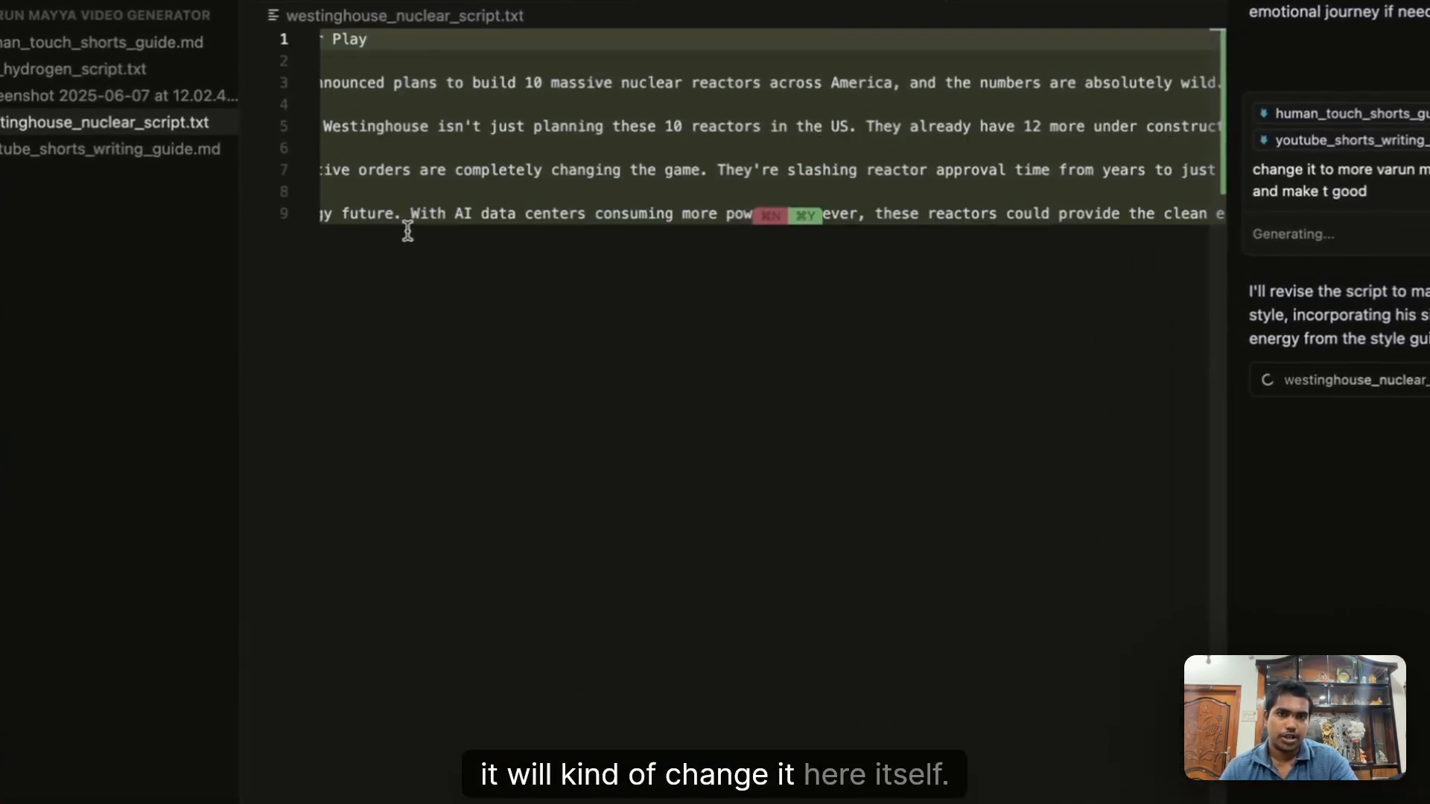
Read the revised Westinghouse script's title and its 00:00 line from the opening hook to the closing power comparison.
scroll(521, 134, left, 5)
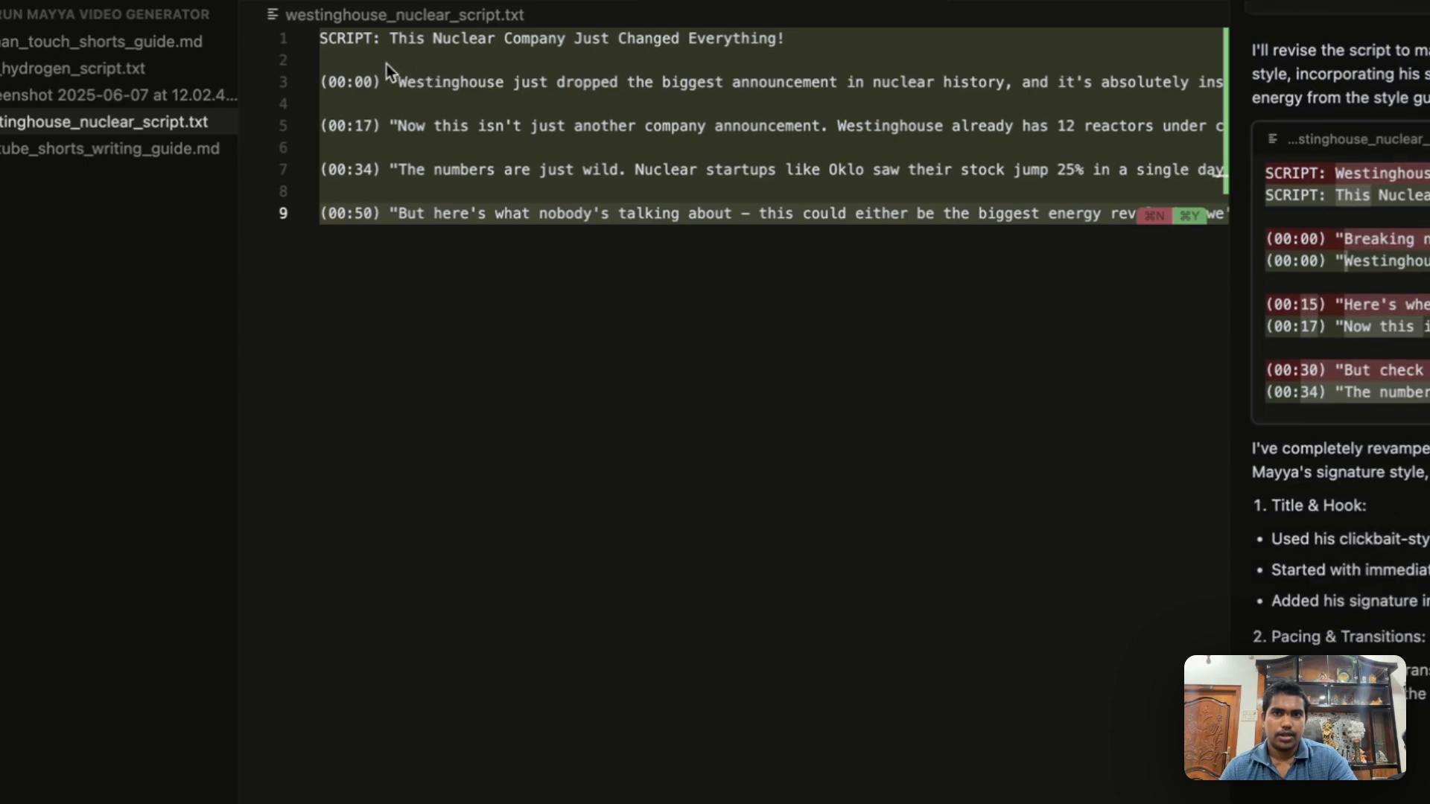
click(556, 73)
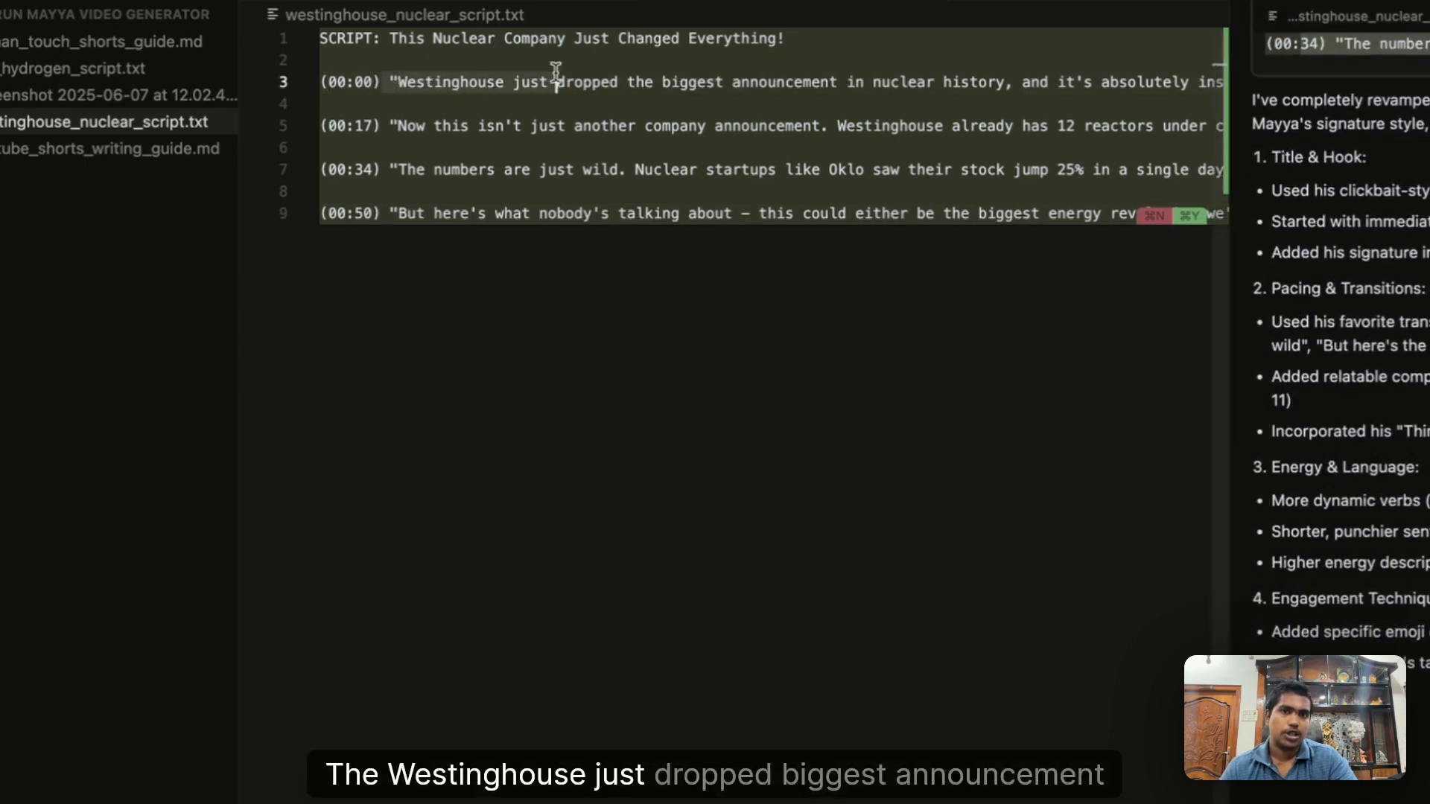
drag(556, 73, 1002, 77)
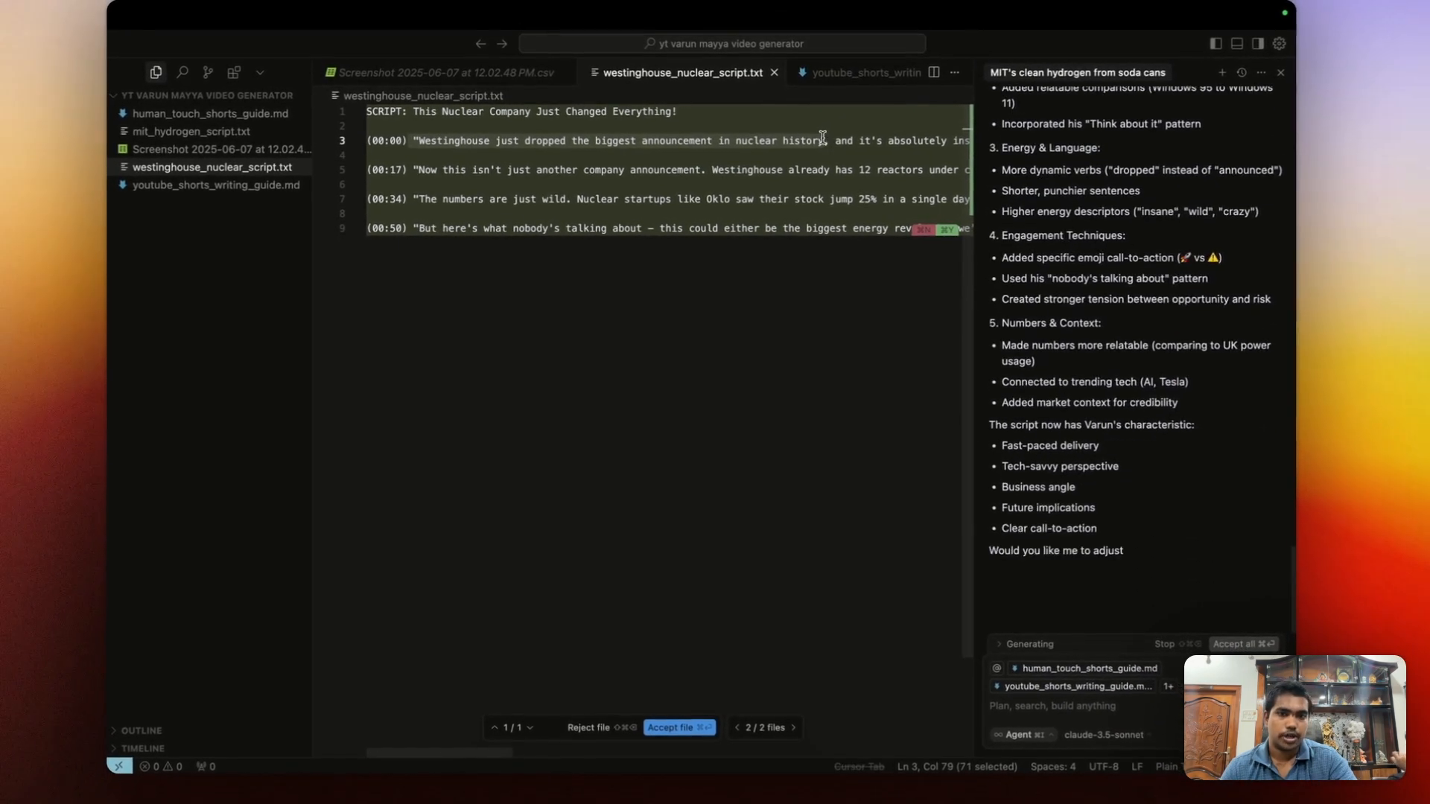
scroll(808, 141, right, 5)
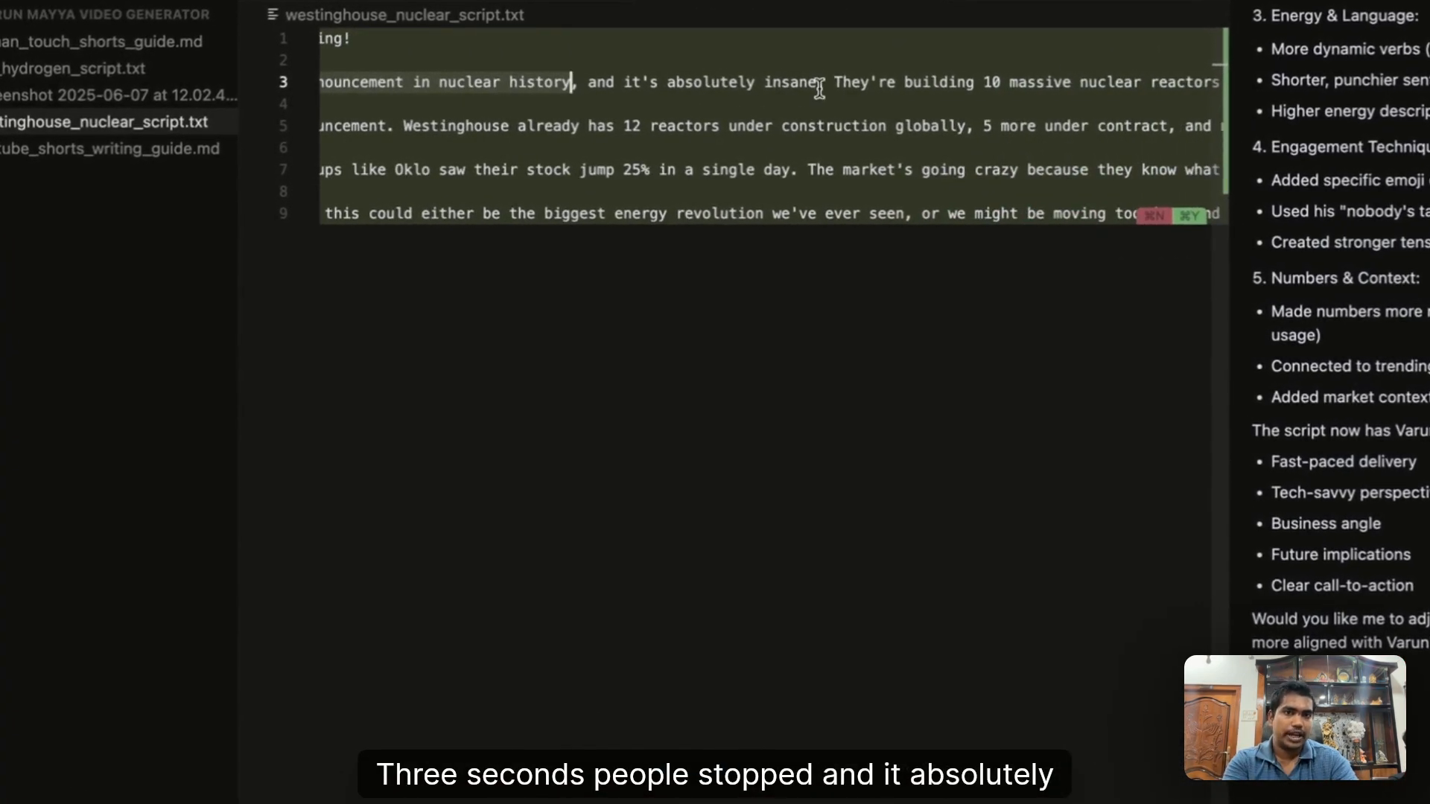
scroll(819, 87, right, 8)
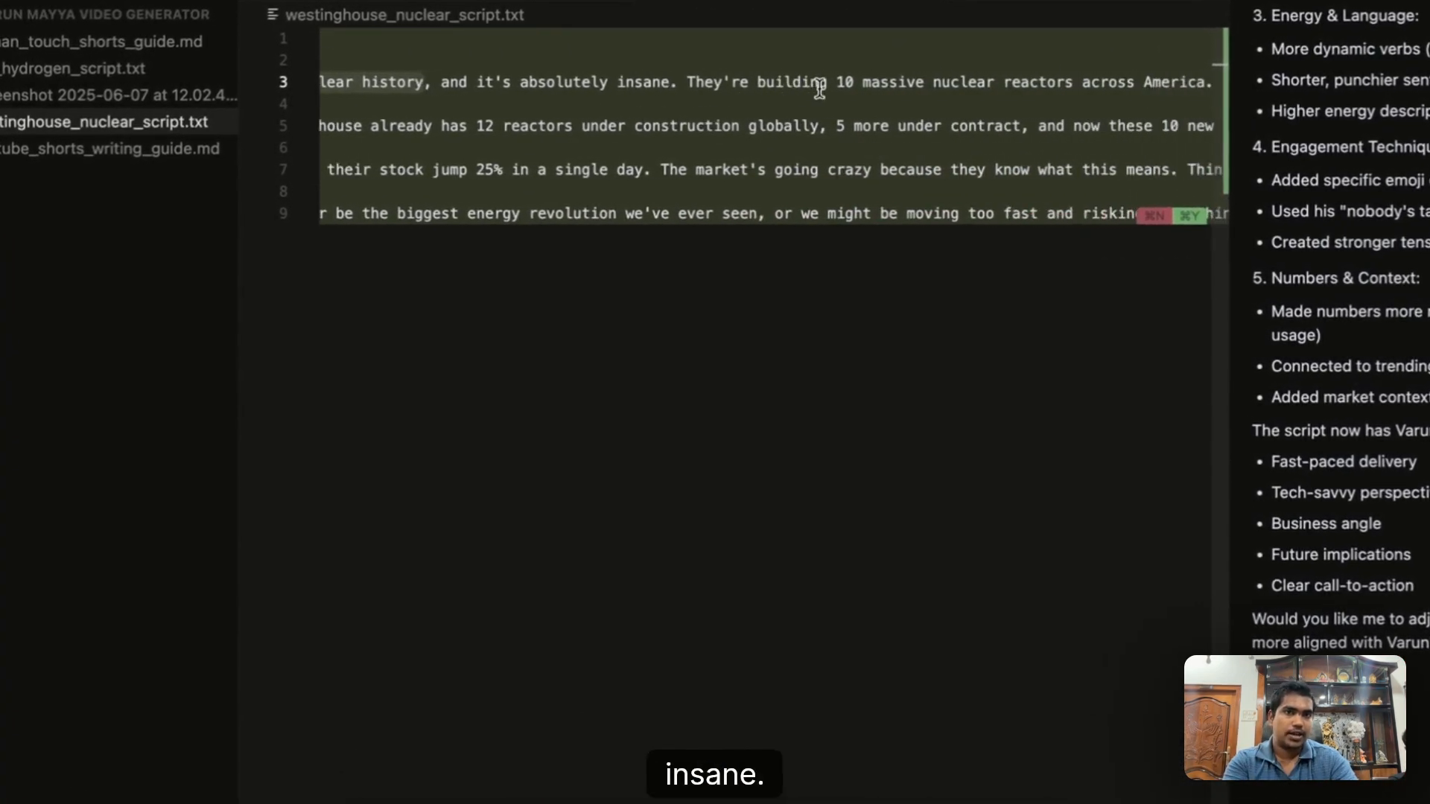
scroll(983, 82, right, 8)
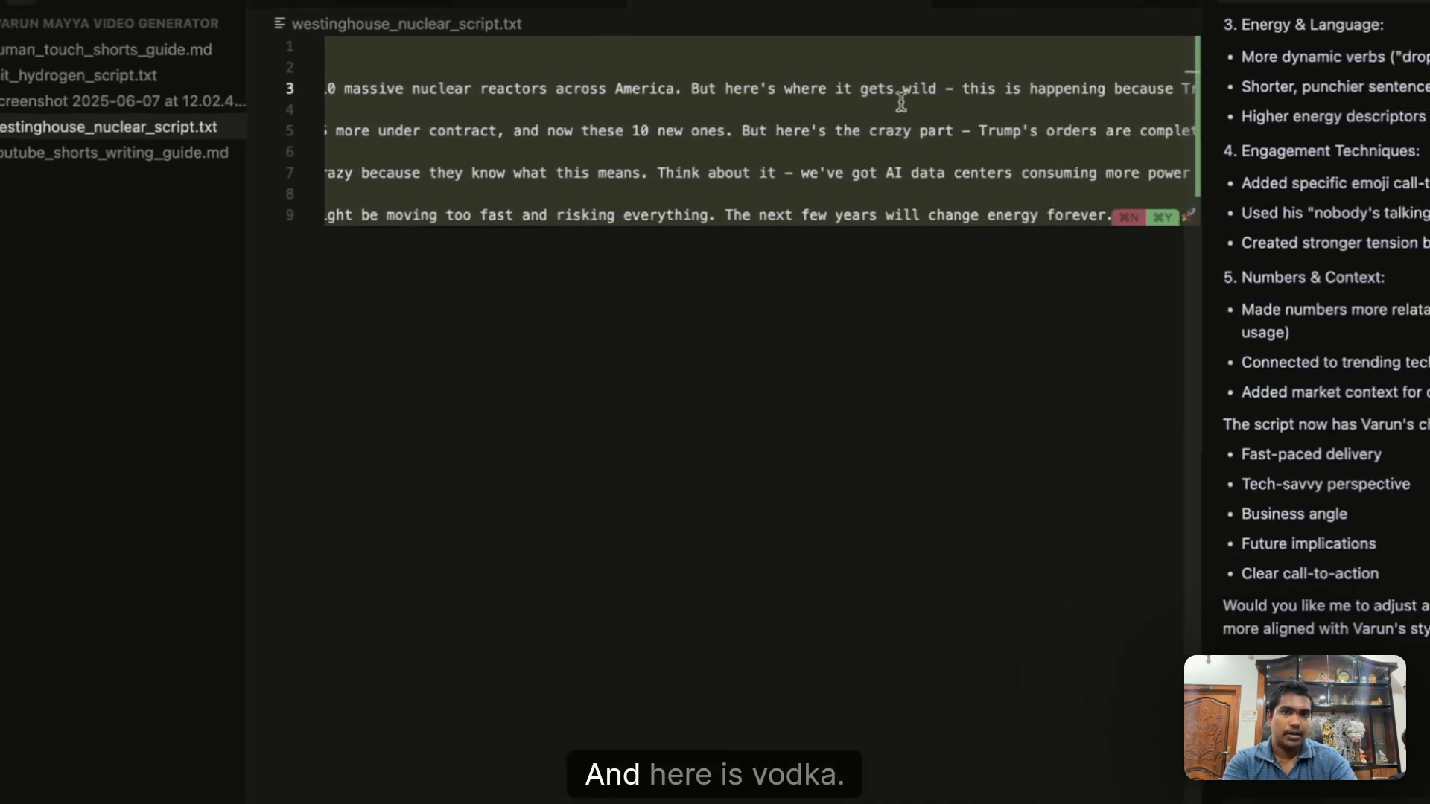
scroll(972, 91, right, 5)
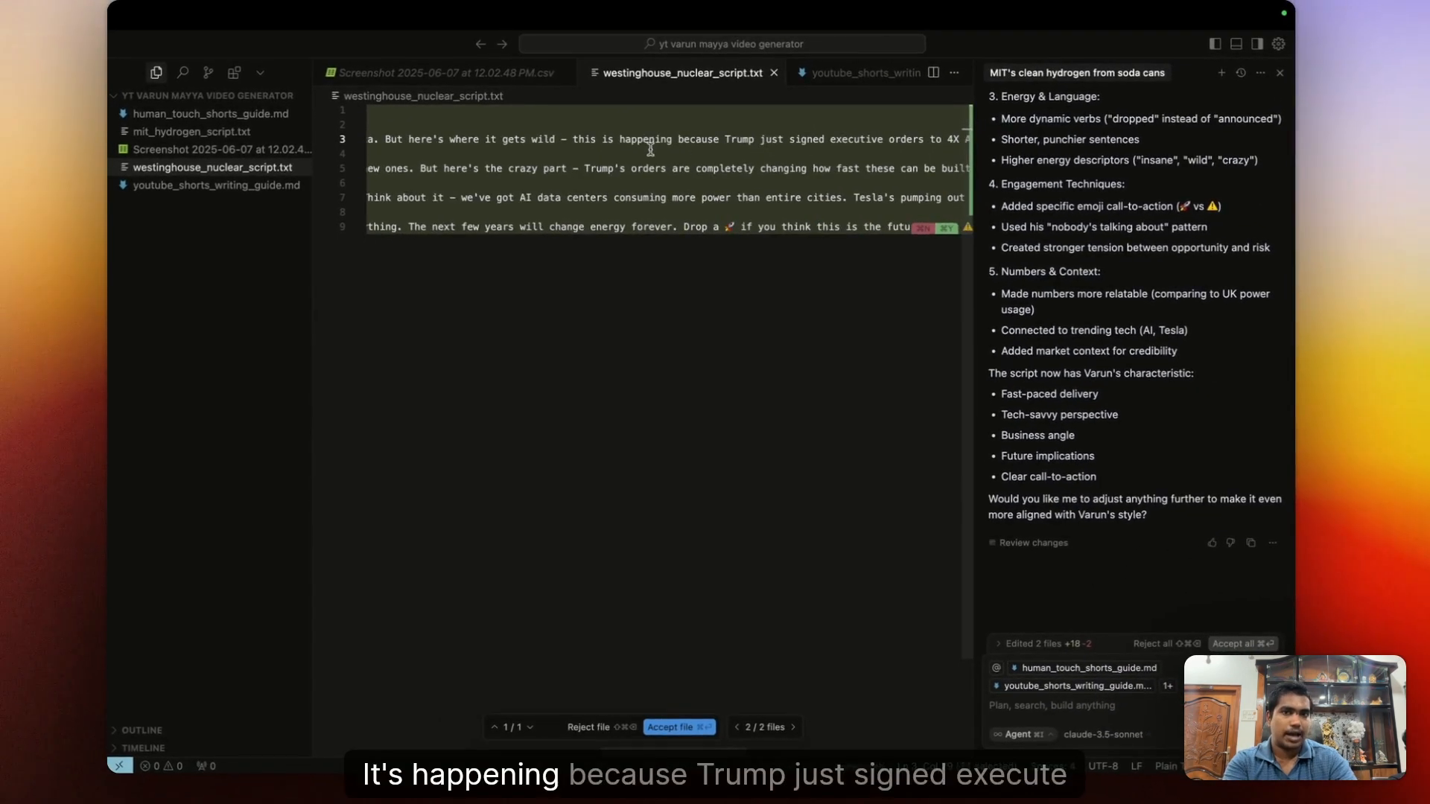
scroll(650, 149, right, 6)
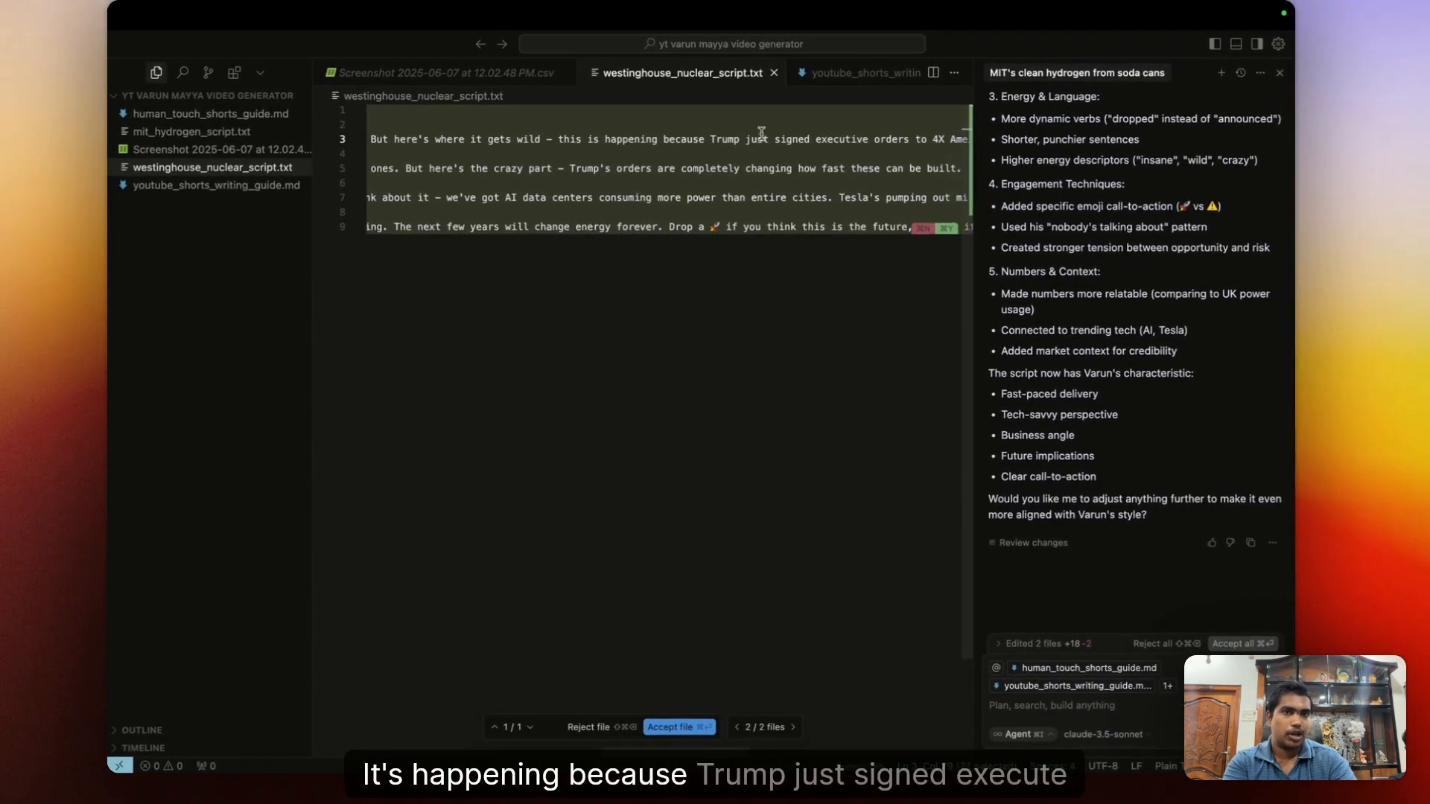
scroll(715, 108, right, 5)
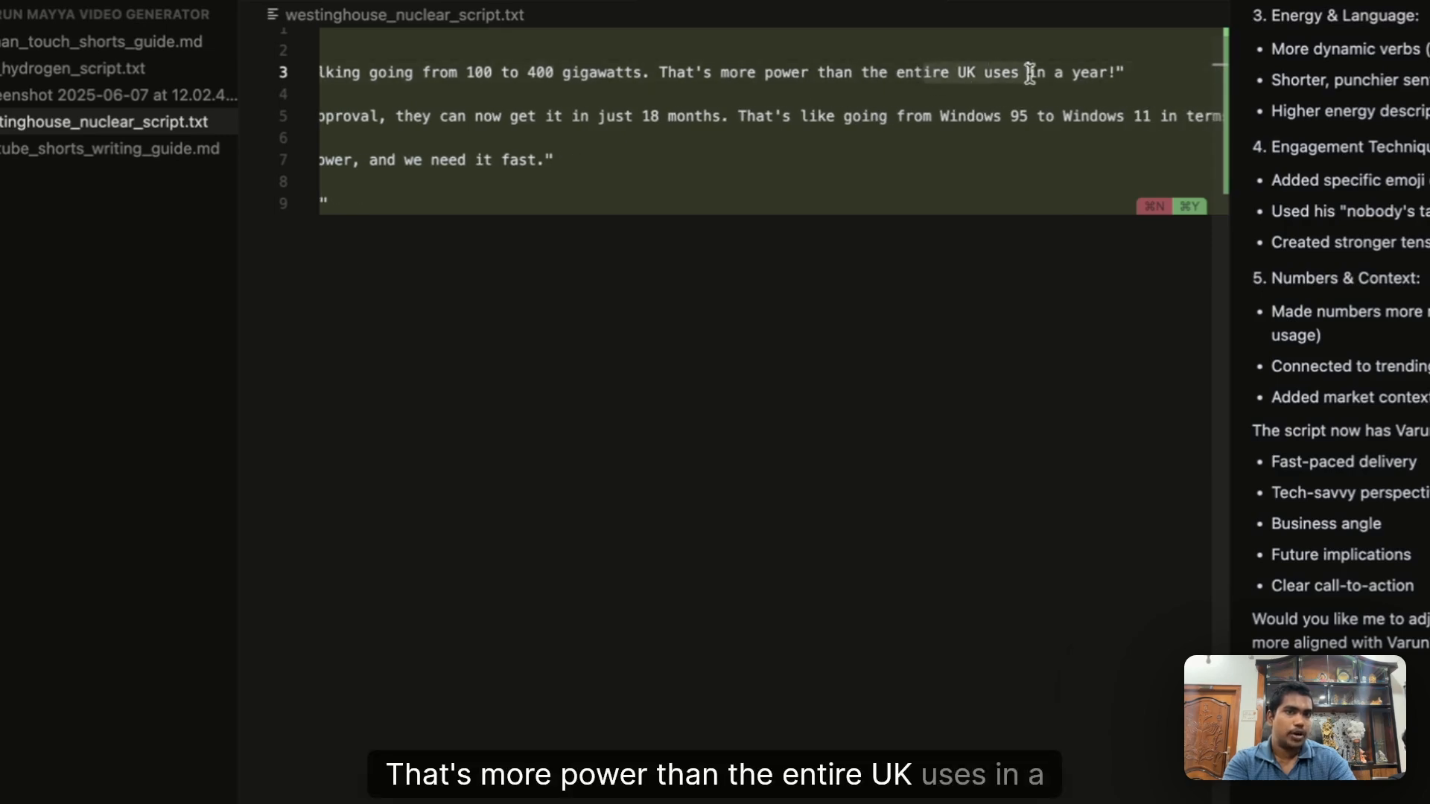
Read along the revised script's 00:17 line about the reactors under construction and Trump's orders.
scroll(746, 149, left, 15)
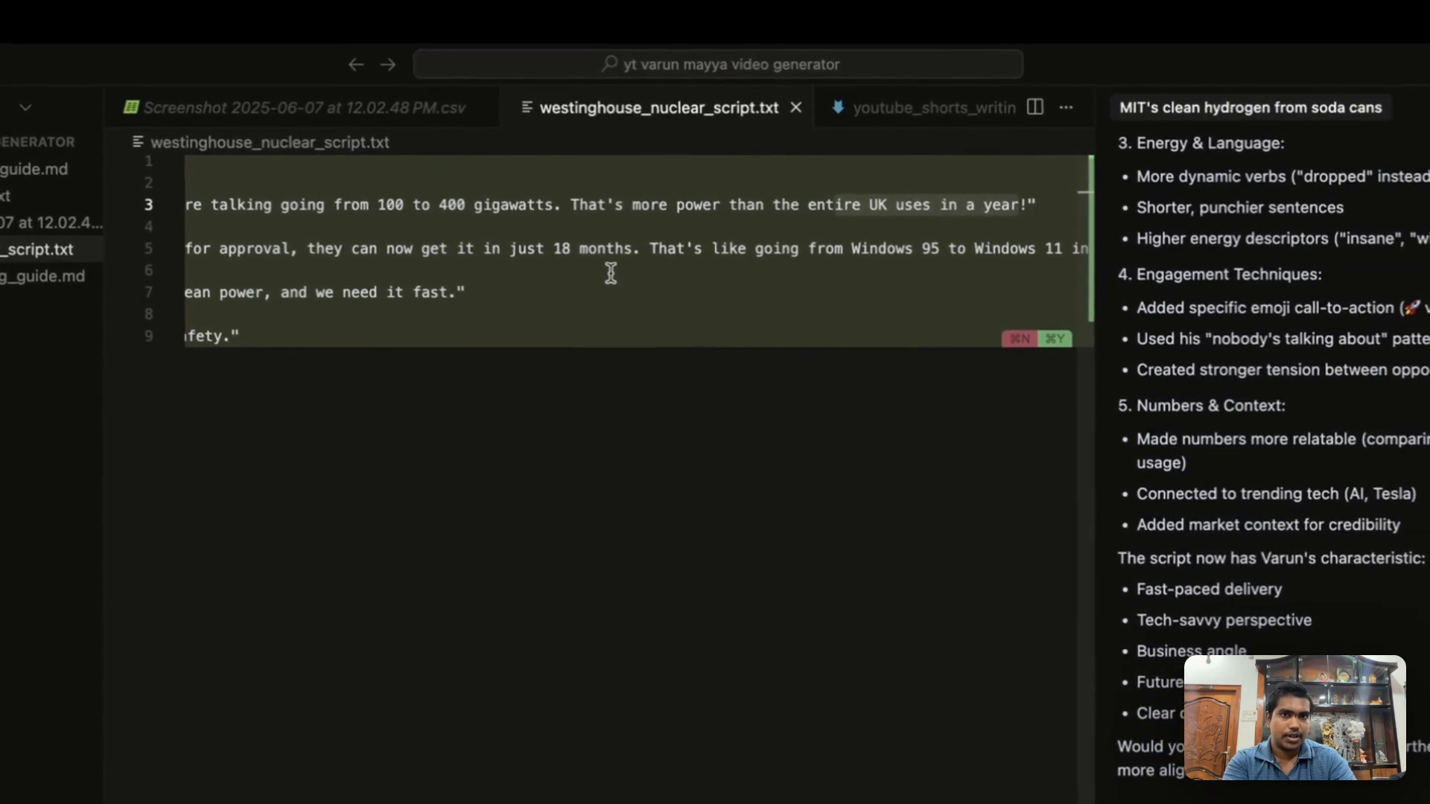
scroll(610, 275, left, 10)
scroll(503, 272, right, 3)
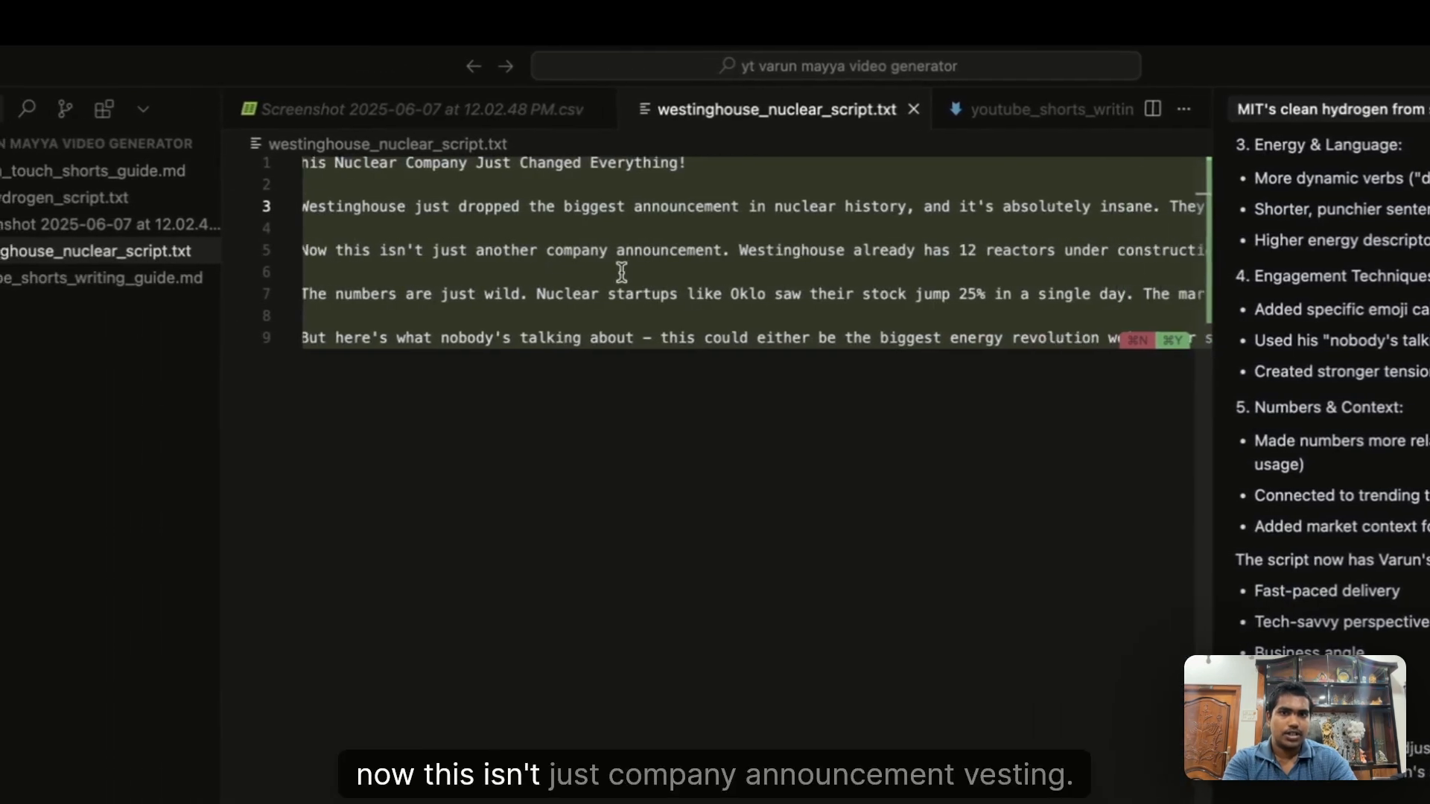
scroll(622, 272, right, 10)
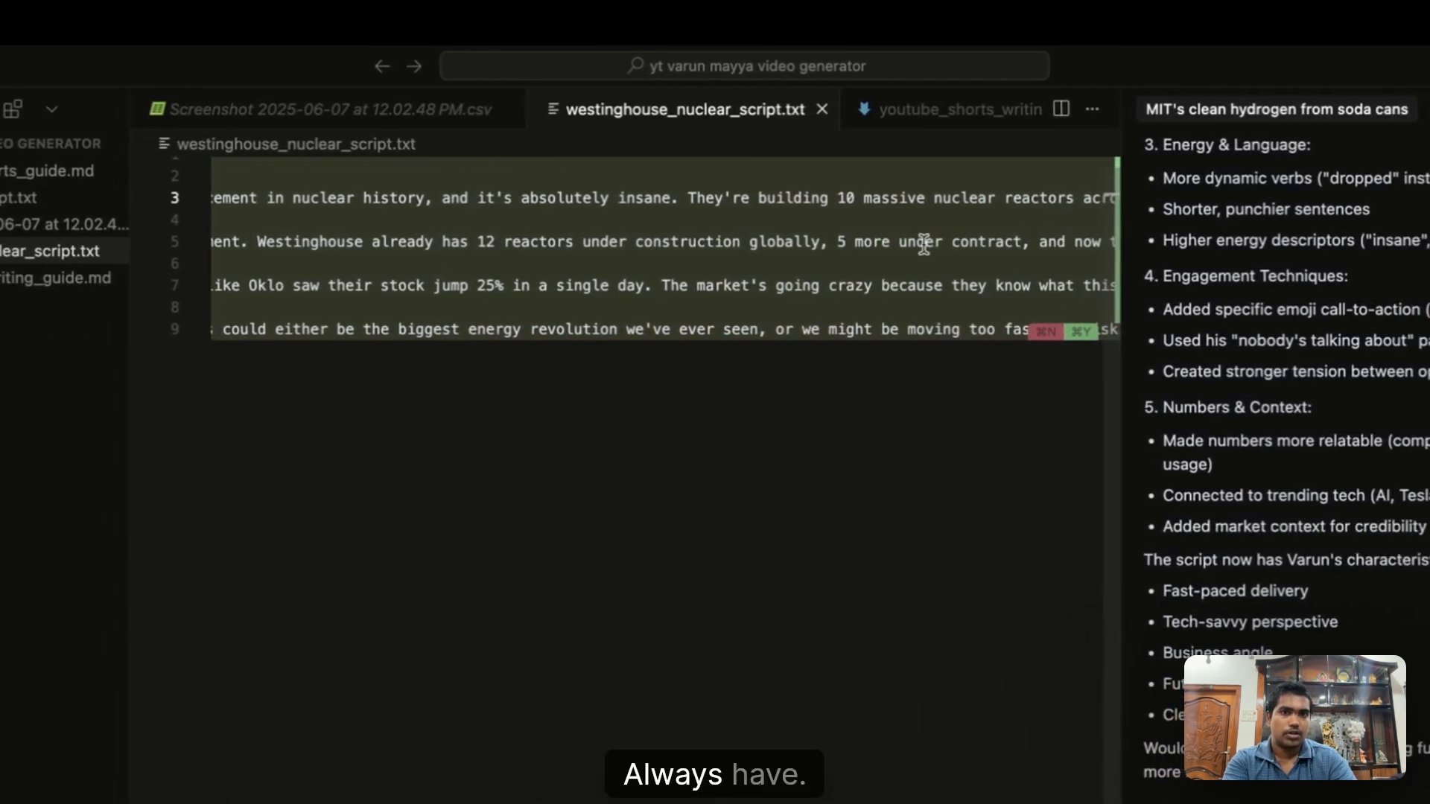
scroll(873, 244, right, 4)
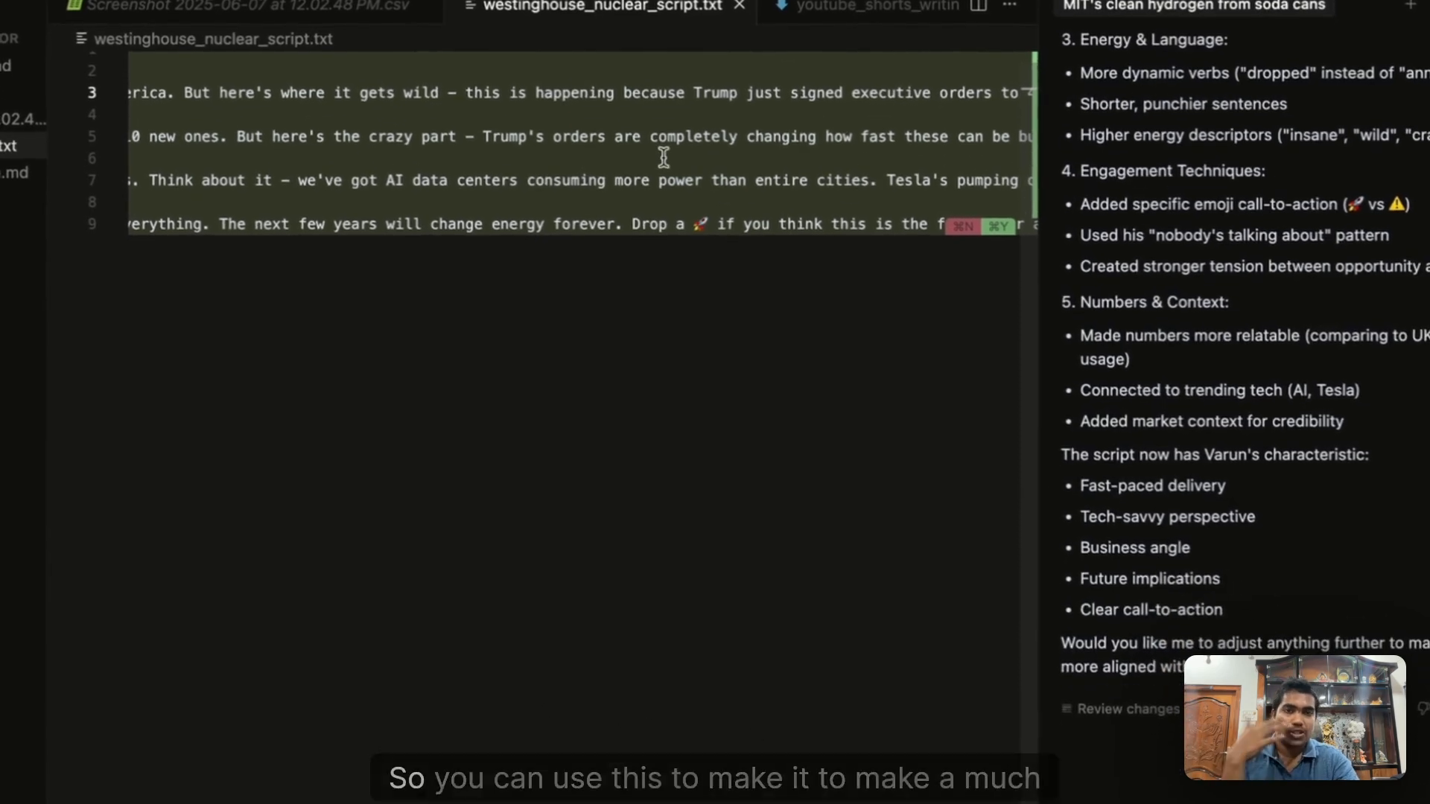
Look through the project's script and guide files, from the MIT hydrogen script to youtube_shorts_writing_guide.md.
scroll(689, 245, left, 15)
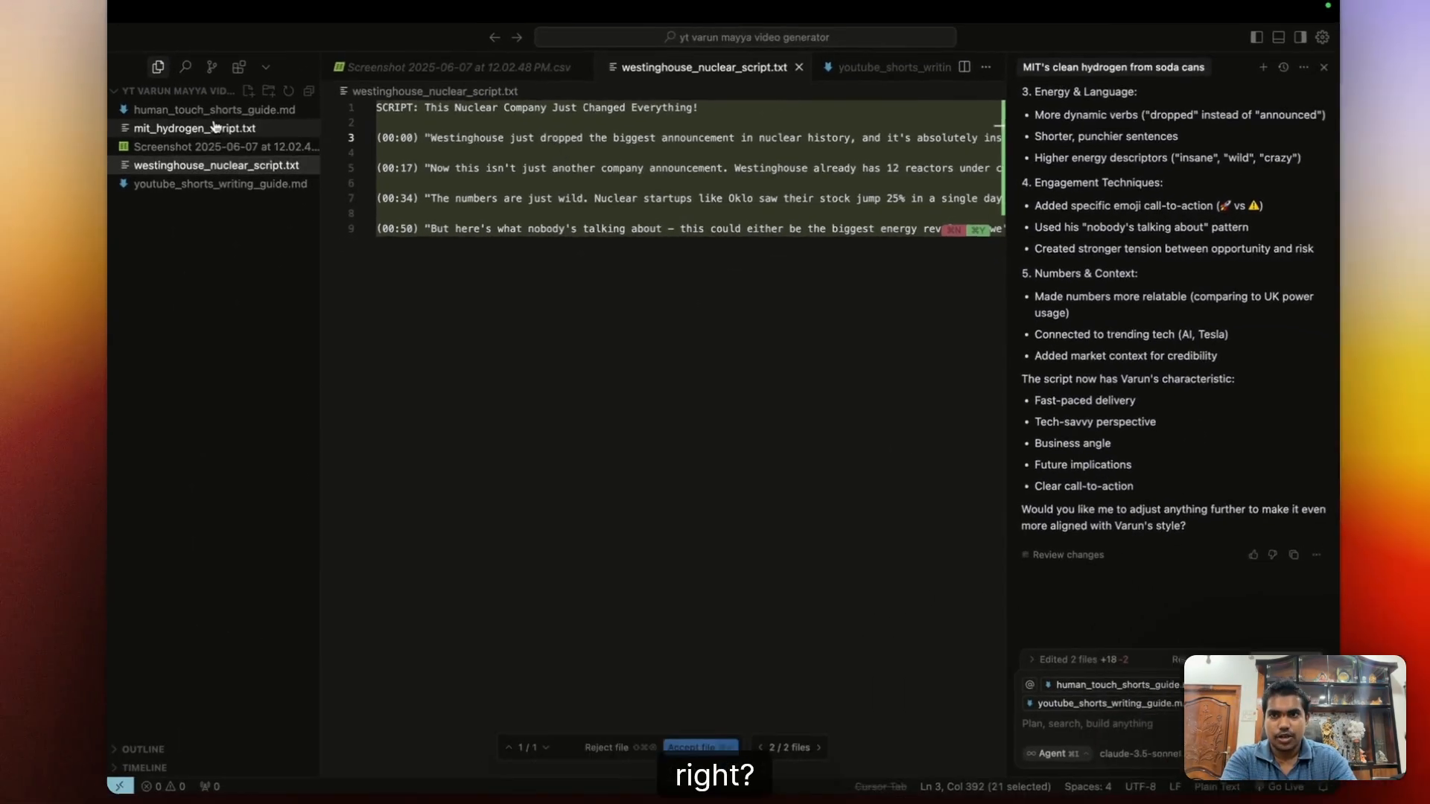
click(216, 128)
click(214, 111)
click(215, 129)
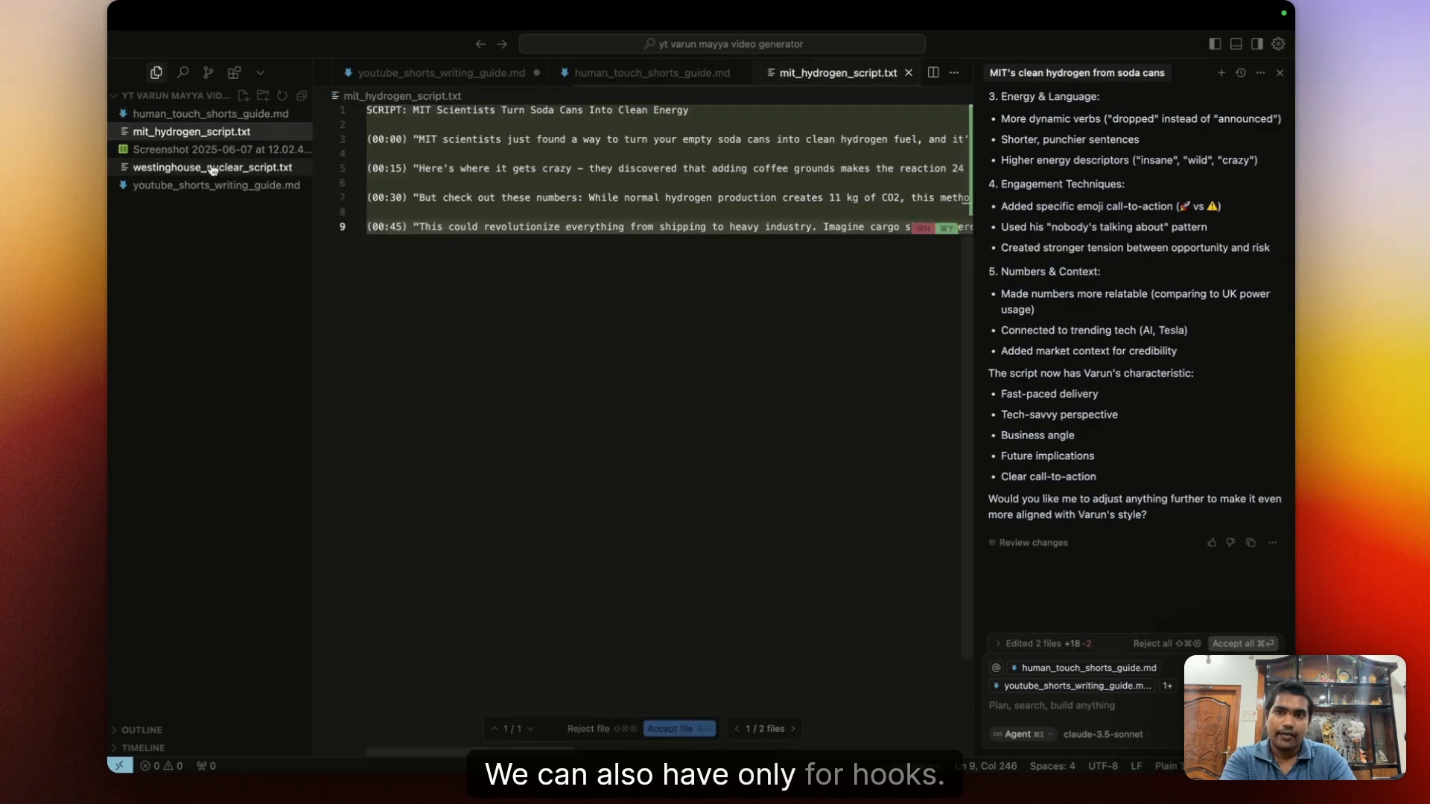
click(214, 165)
click(213, 185)
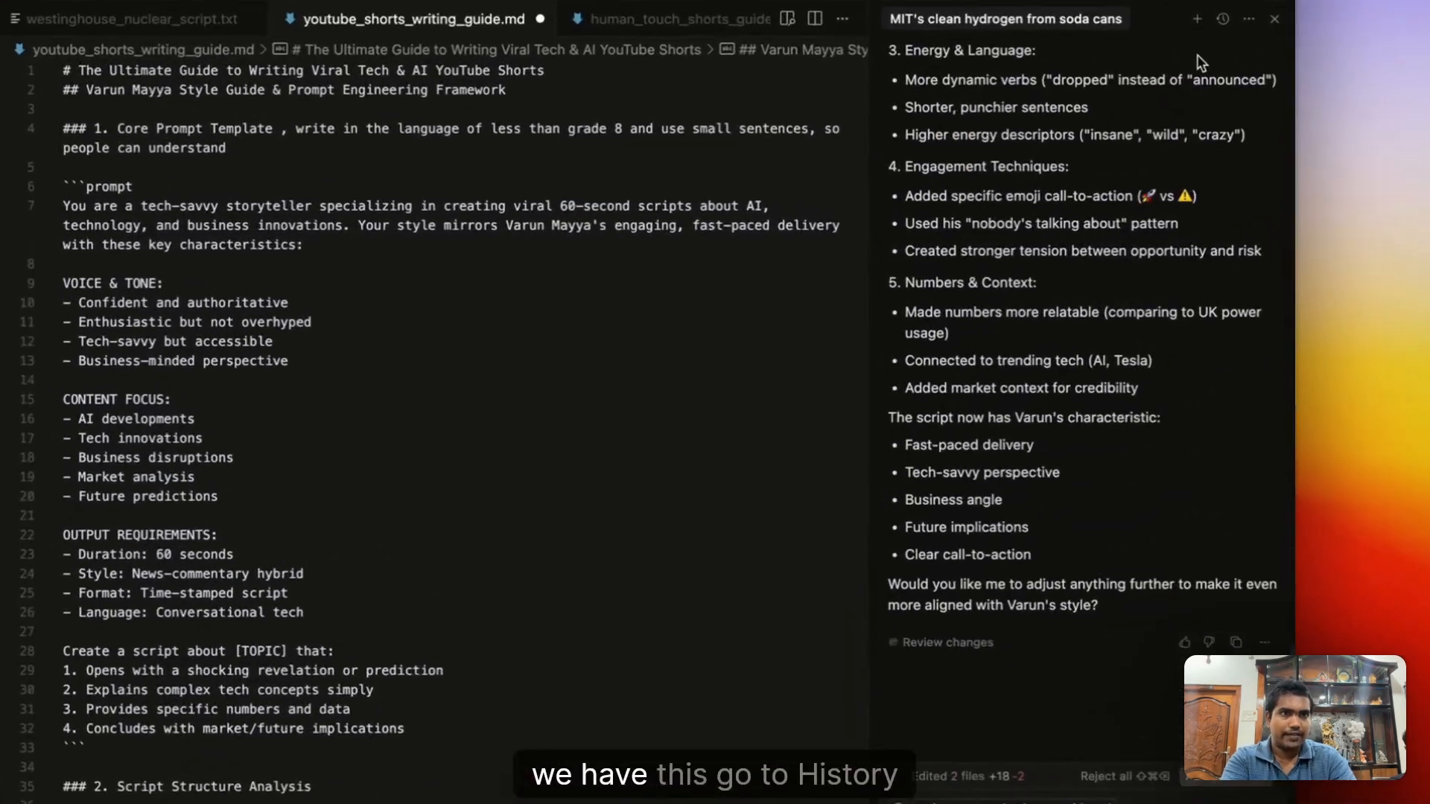
Reopen the earlier chat "Creating a guide for writing YouTube Shorts" and add human_touch_shorts_guide.md to its context.
click(1223, 18)
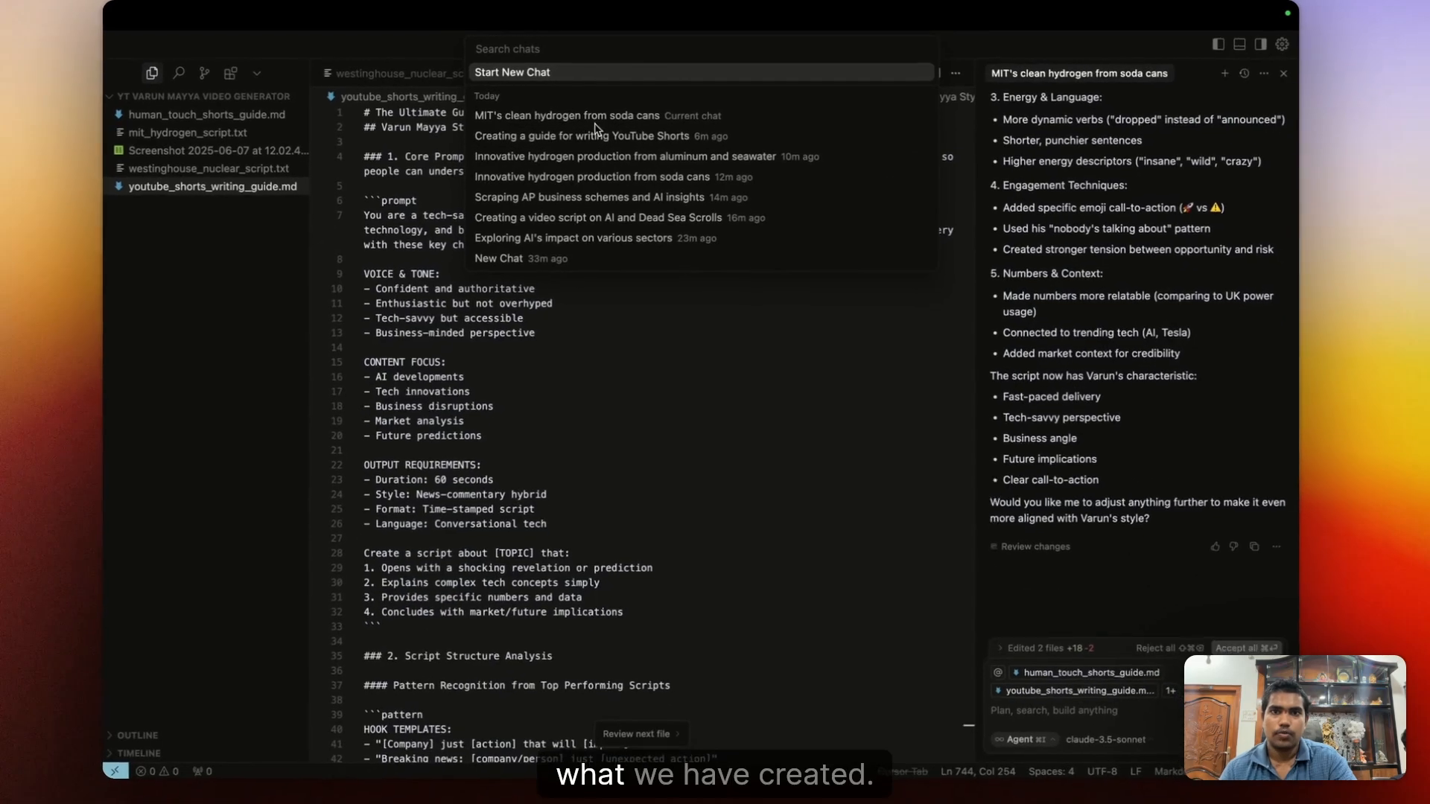
click(596, 134)
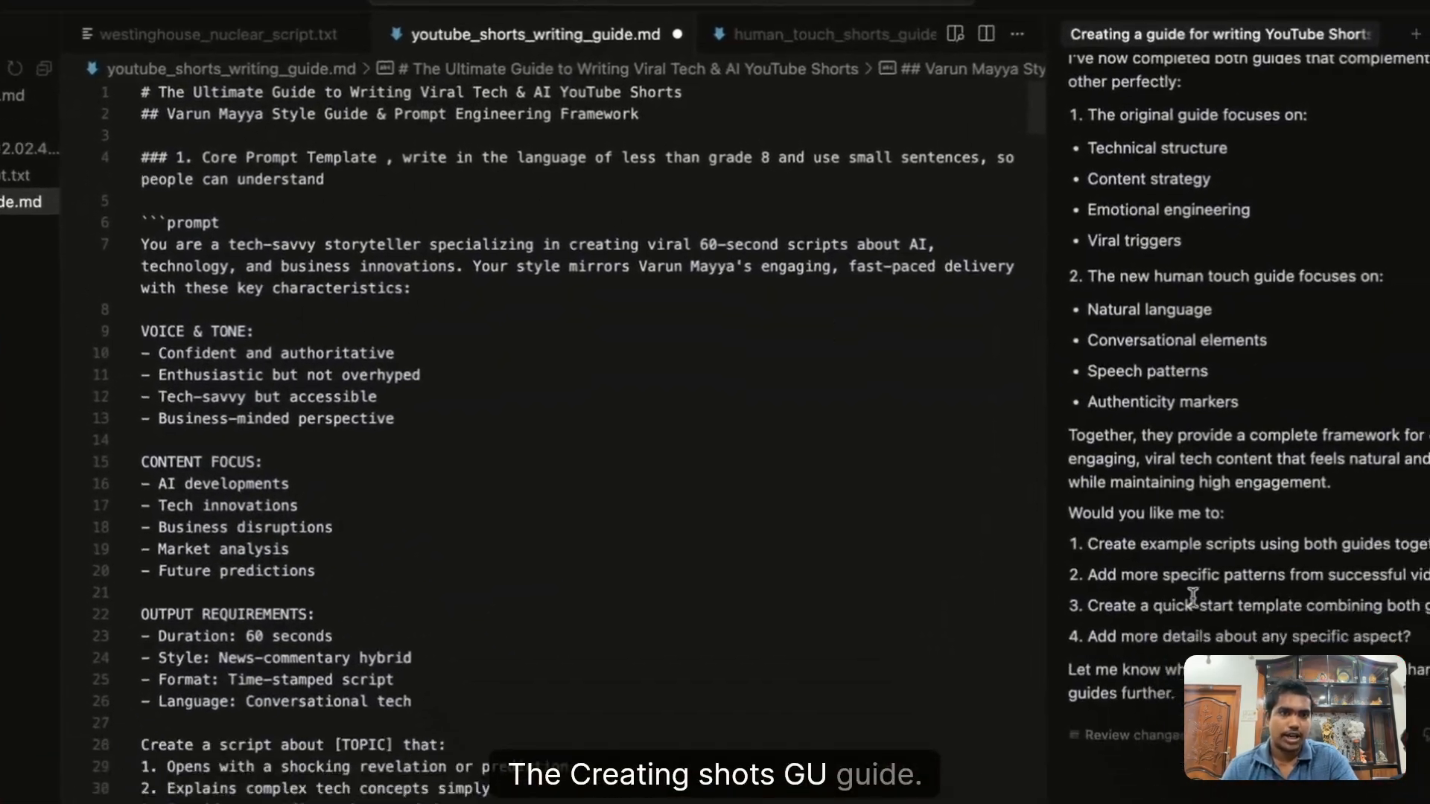
click(878, 666)
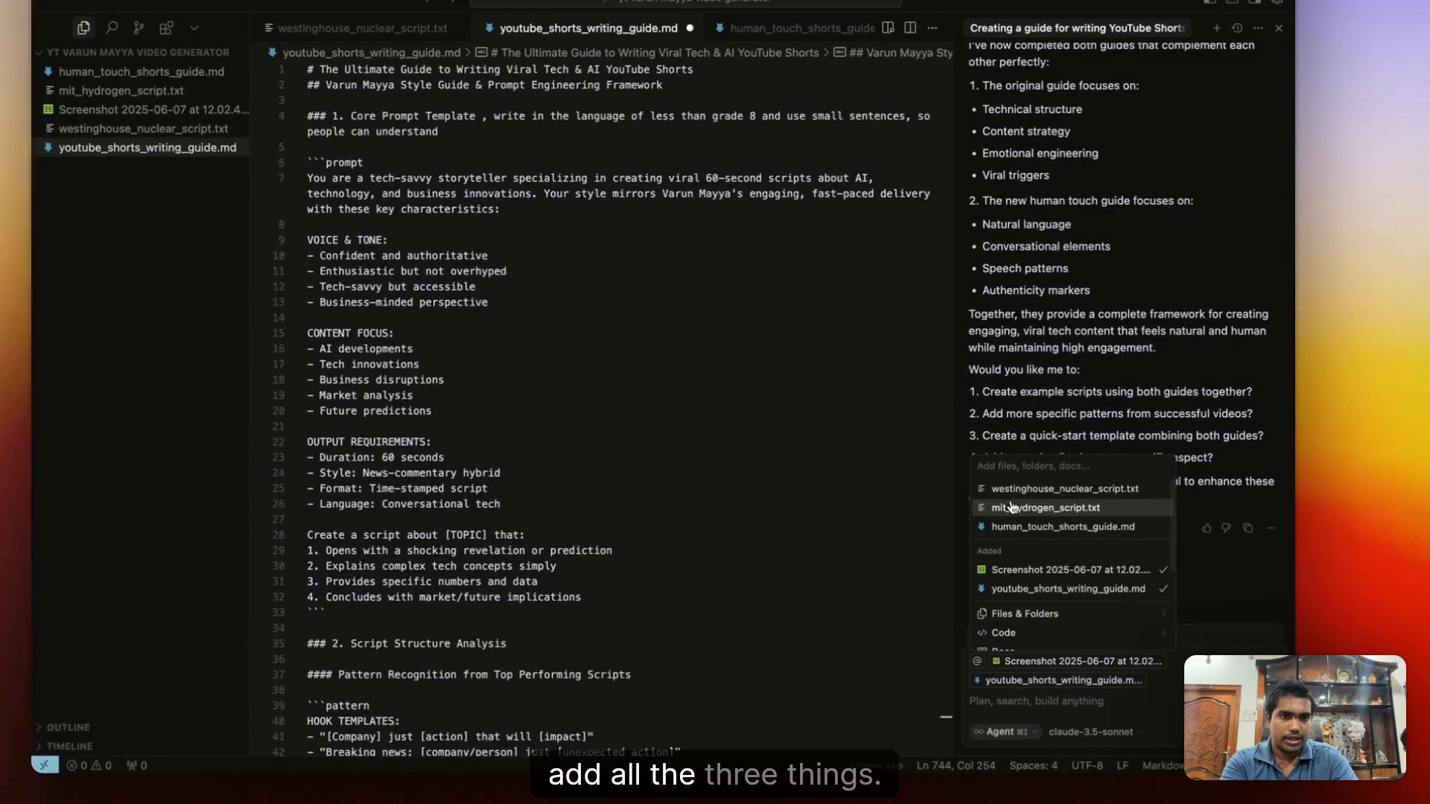
click(1011, 508)
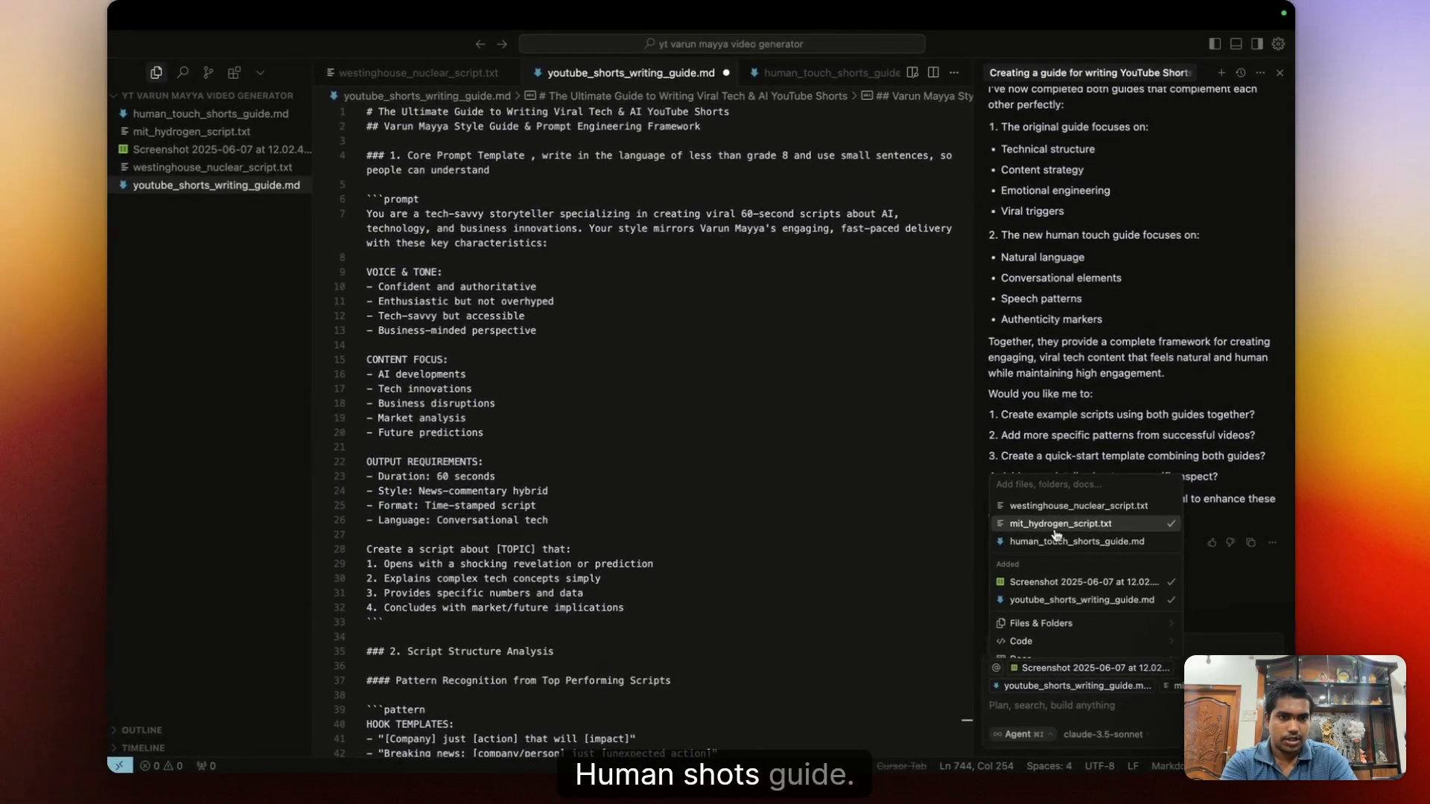
click(1056, 541)
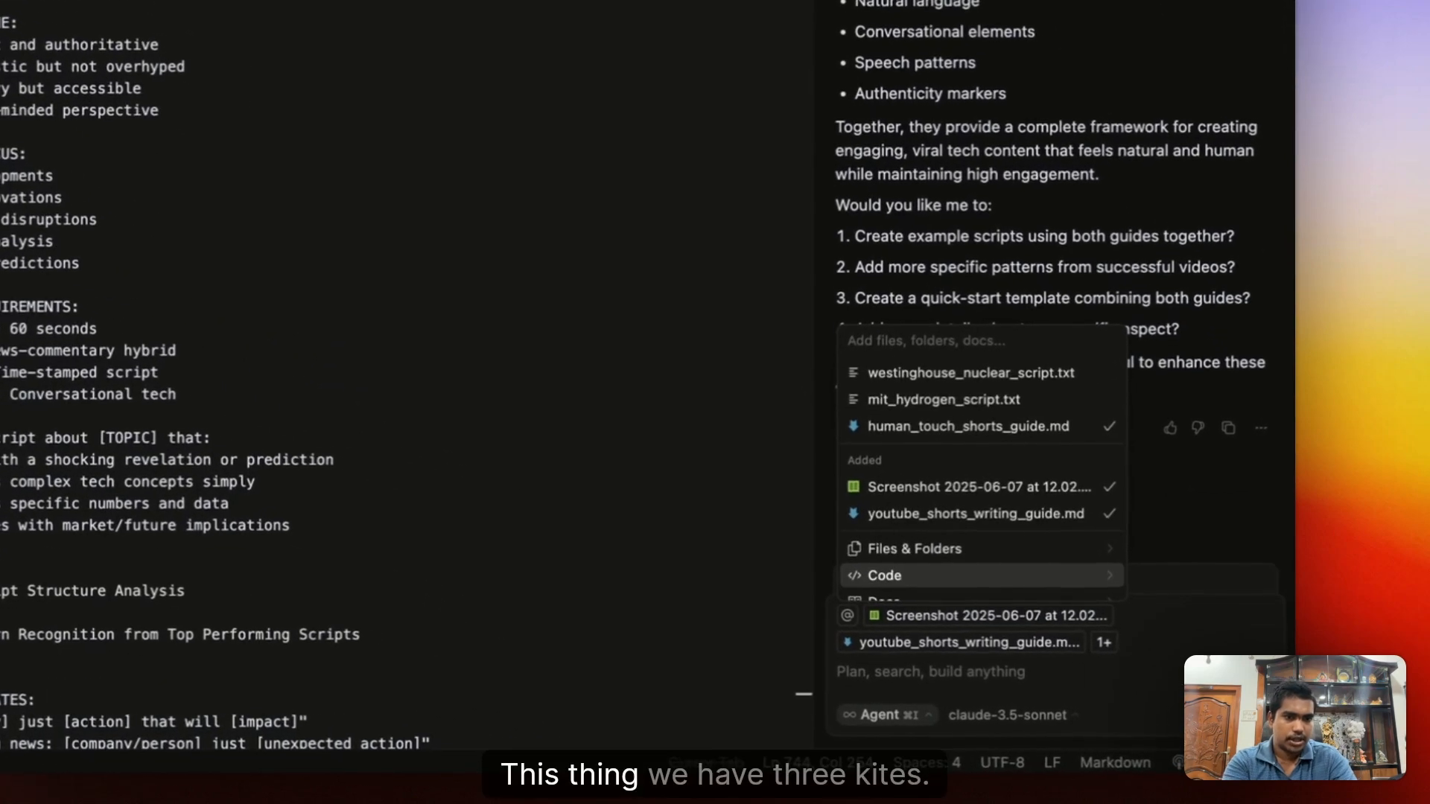
click(1124, 691)
click(1088, 677)
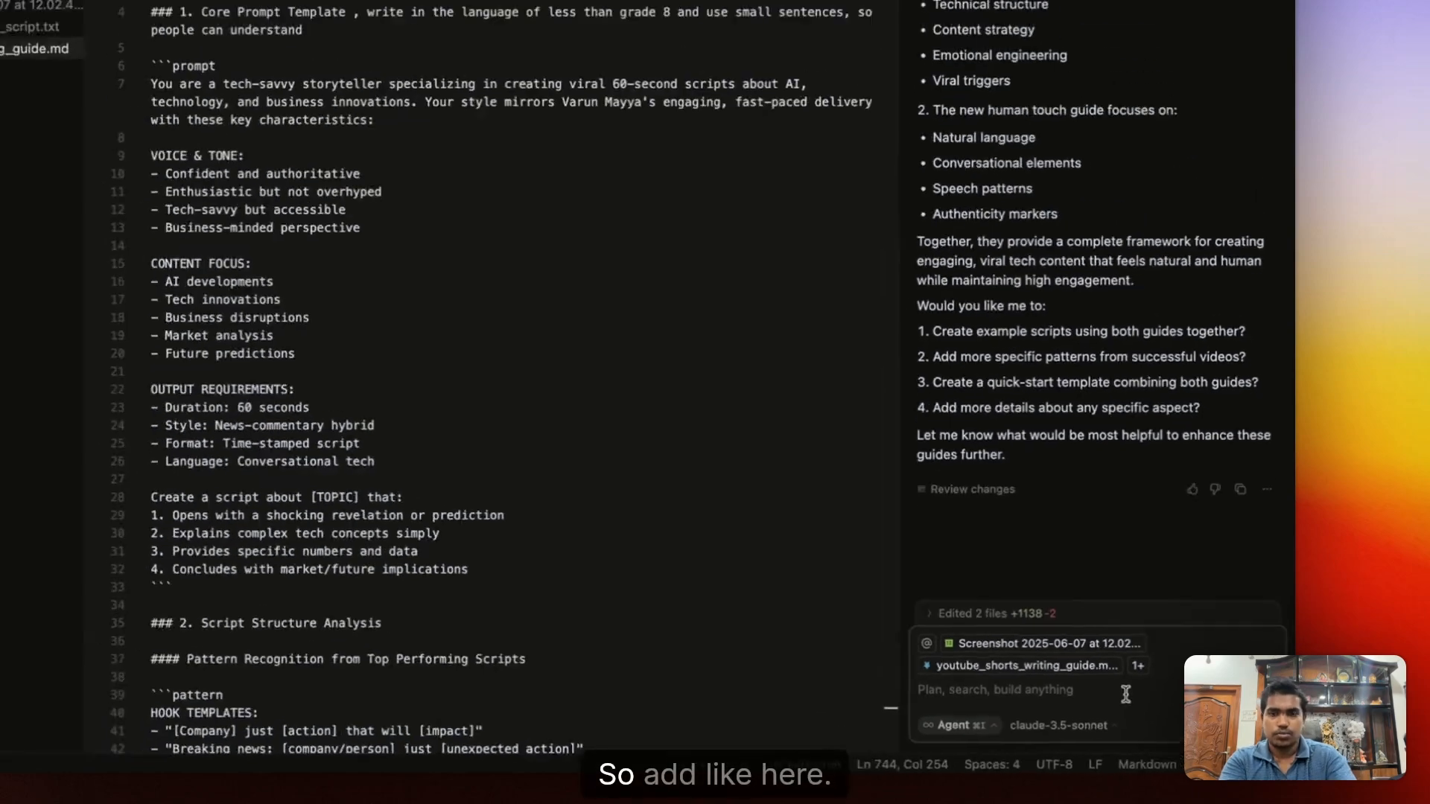
Draft a prompt to reengineer the hooks, the first 3 seconds of the videos in the csv file, and remove both guides from its context.
text(hey no)
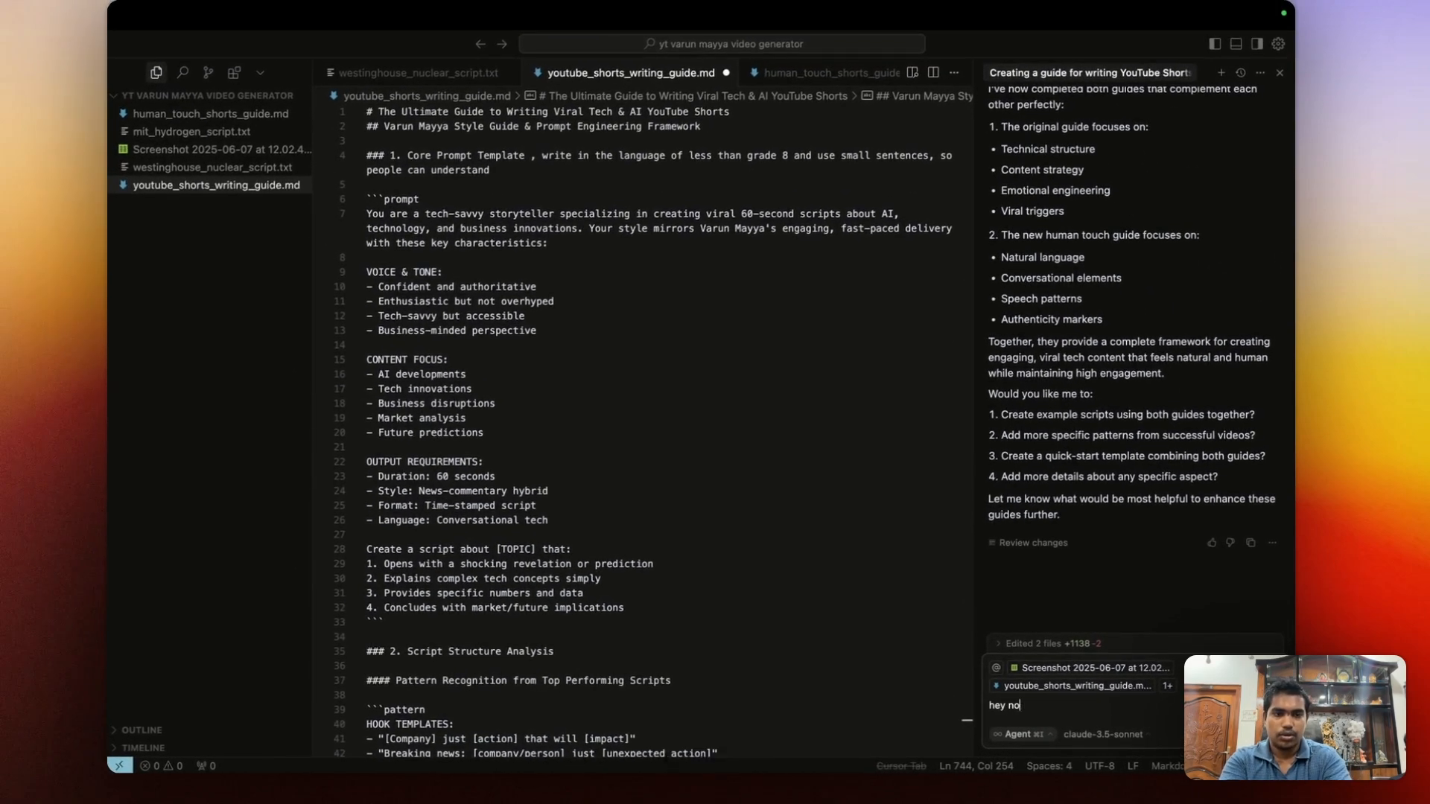
text(te)
text(w re)
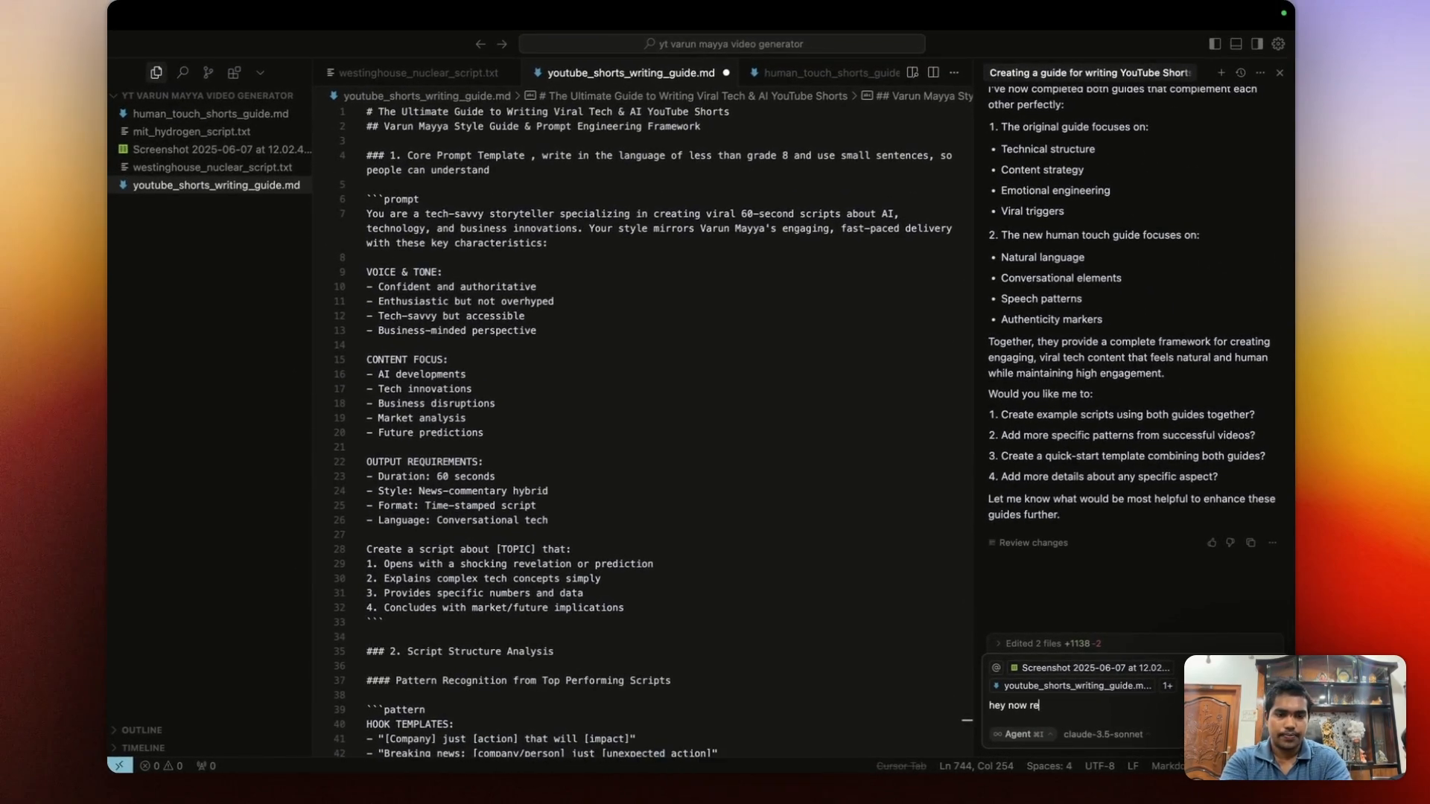
text(engineer the)
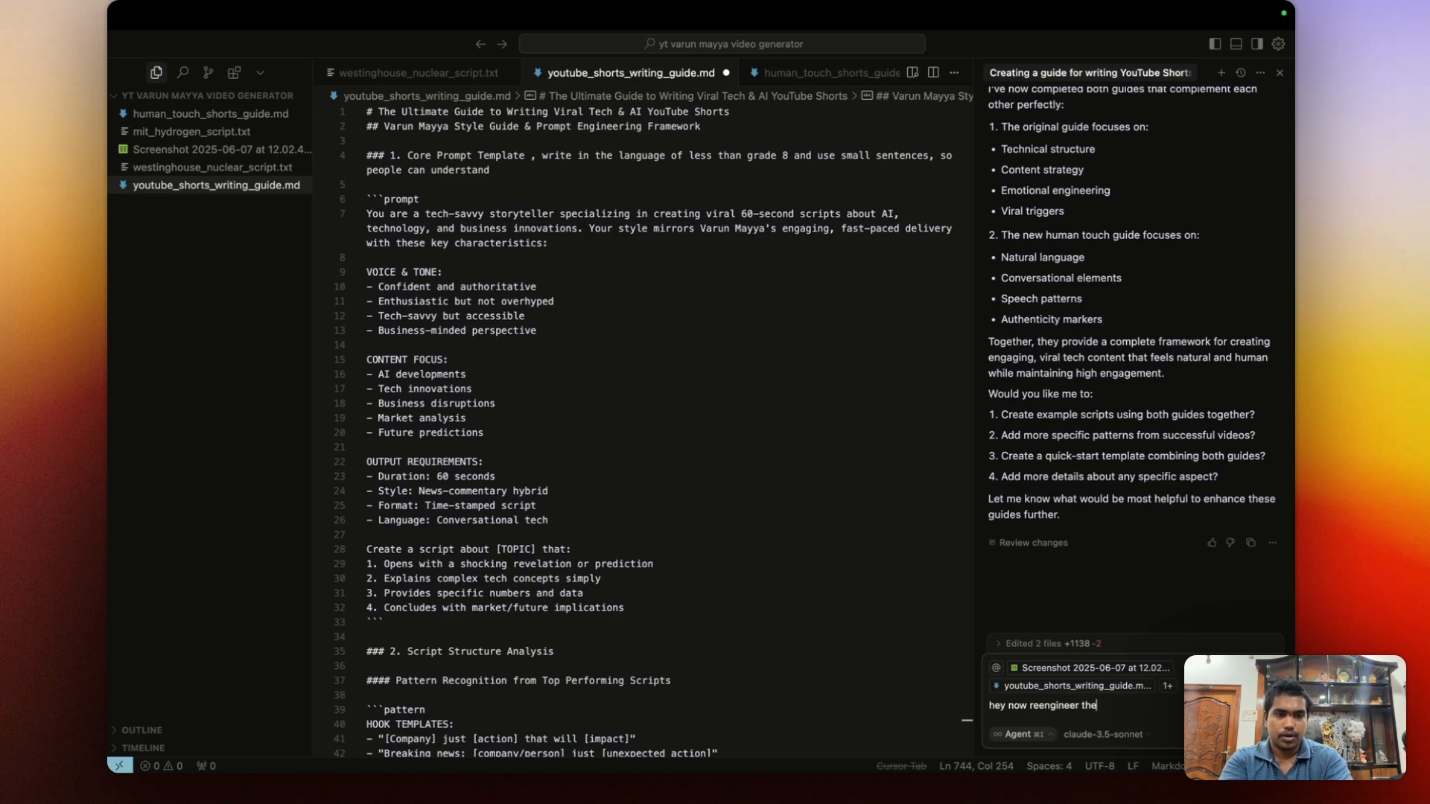
text( hoosk)
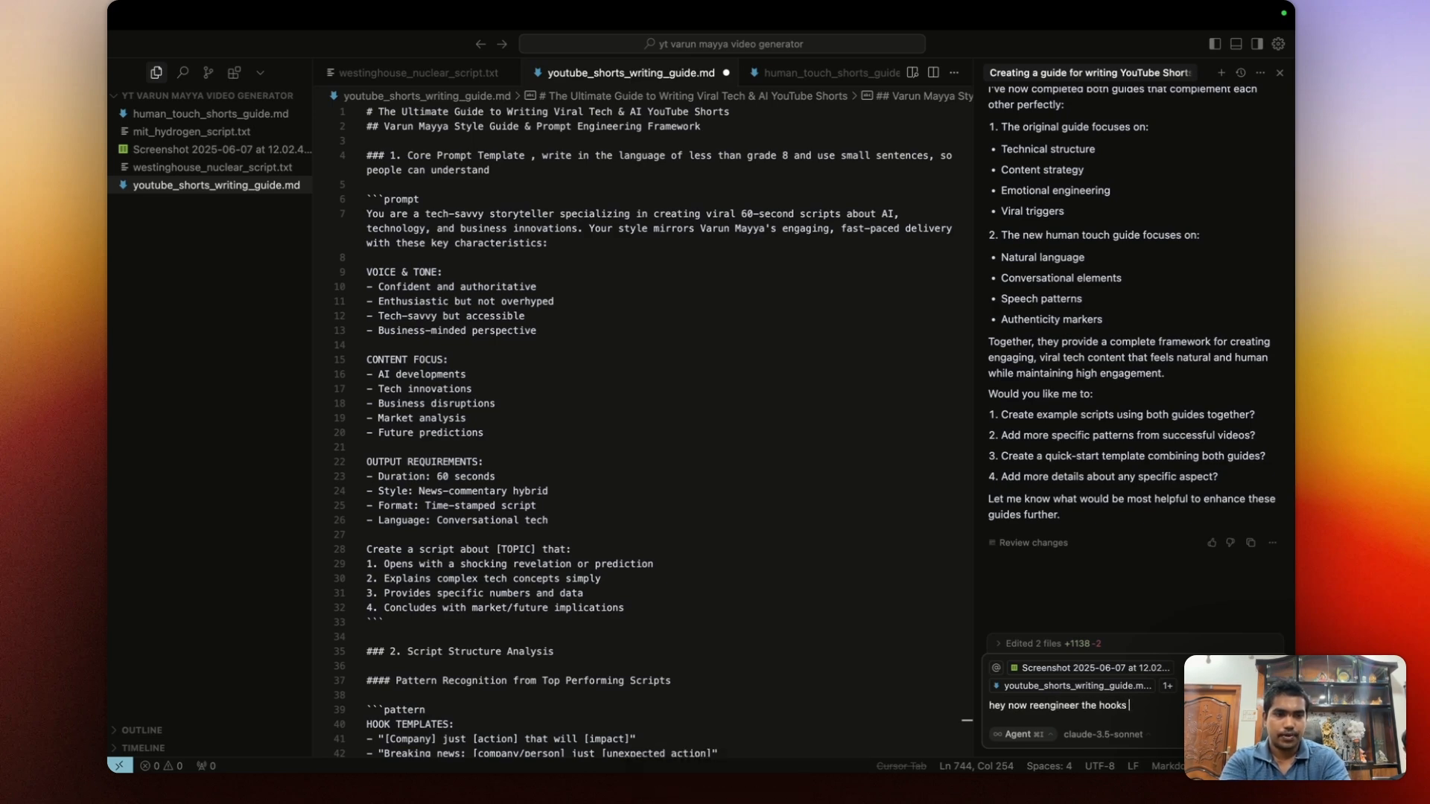
text(teh)
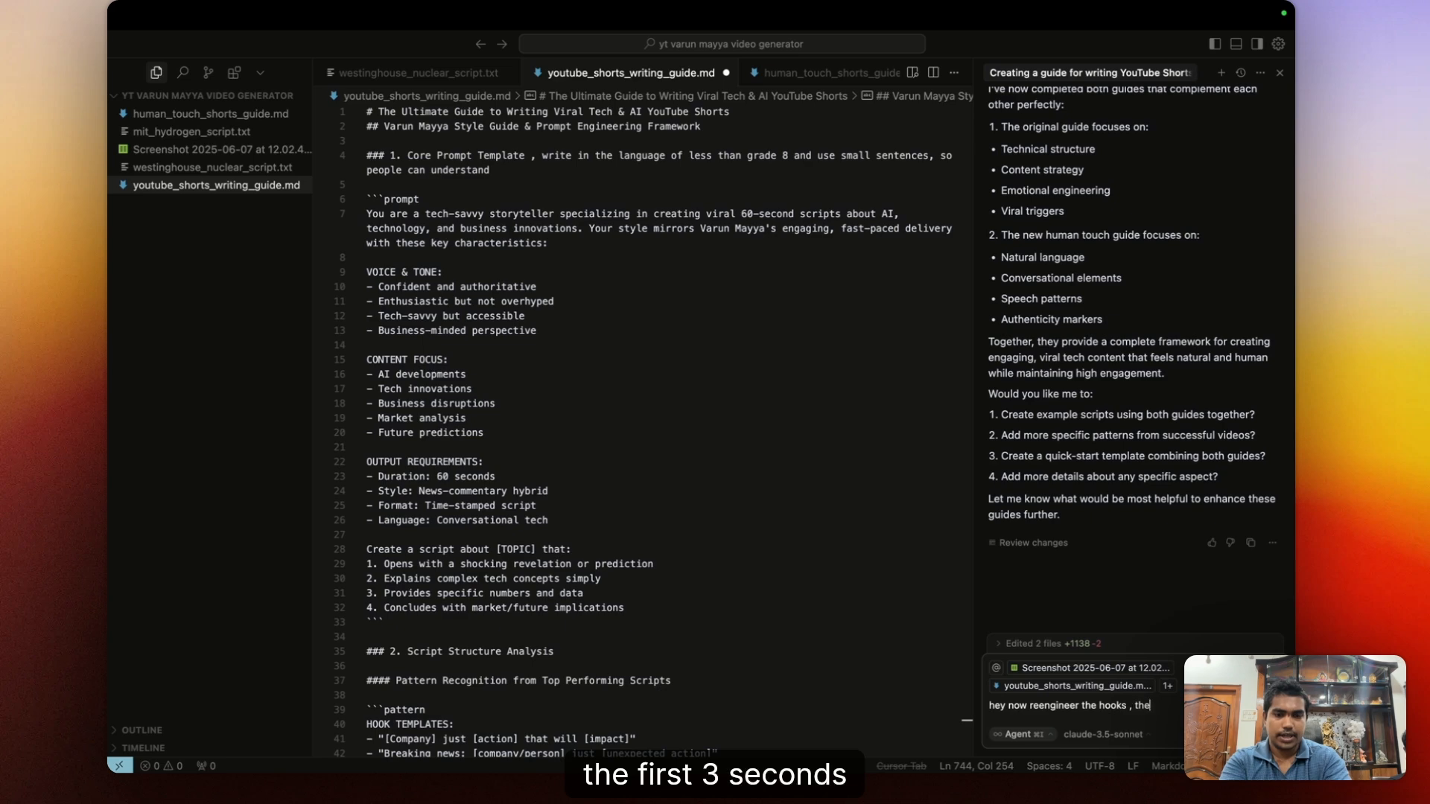
text( first 3)
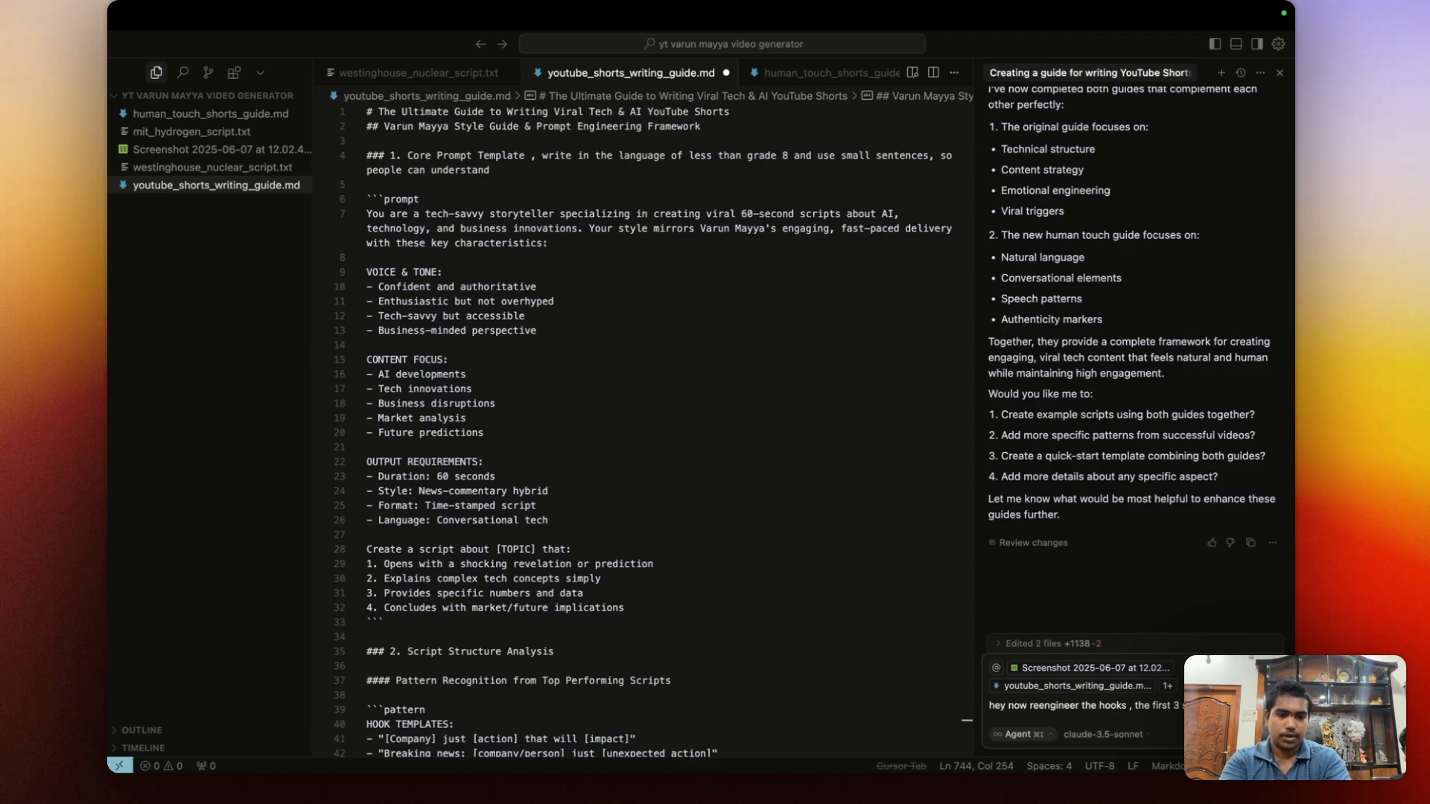
text(videos in th)
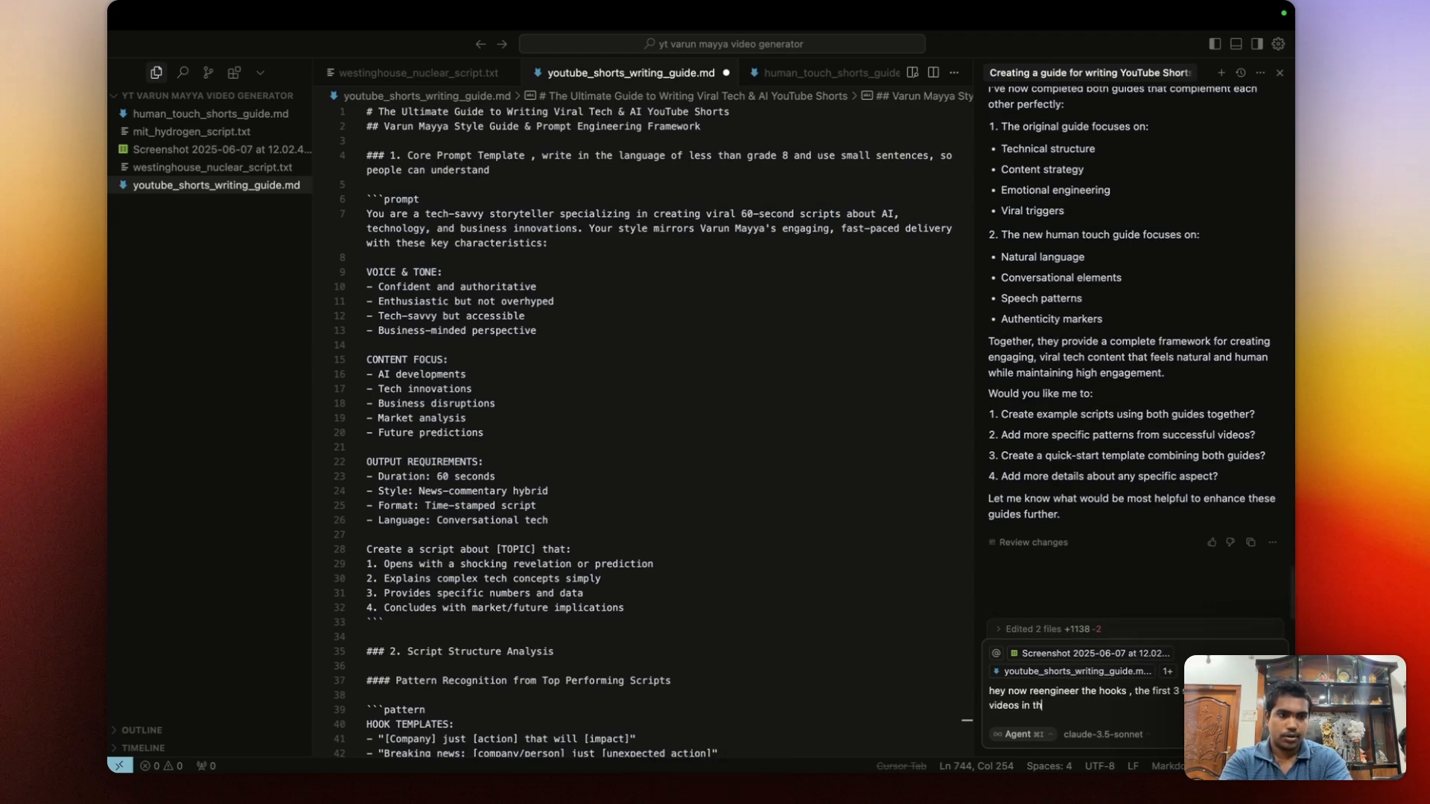
text(e)
key(BackSpace)
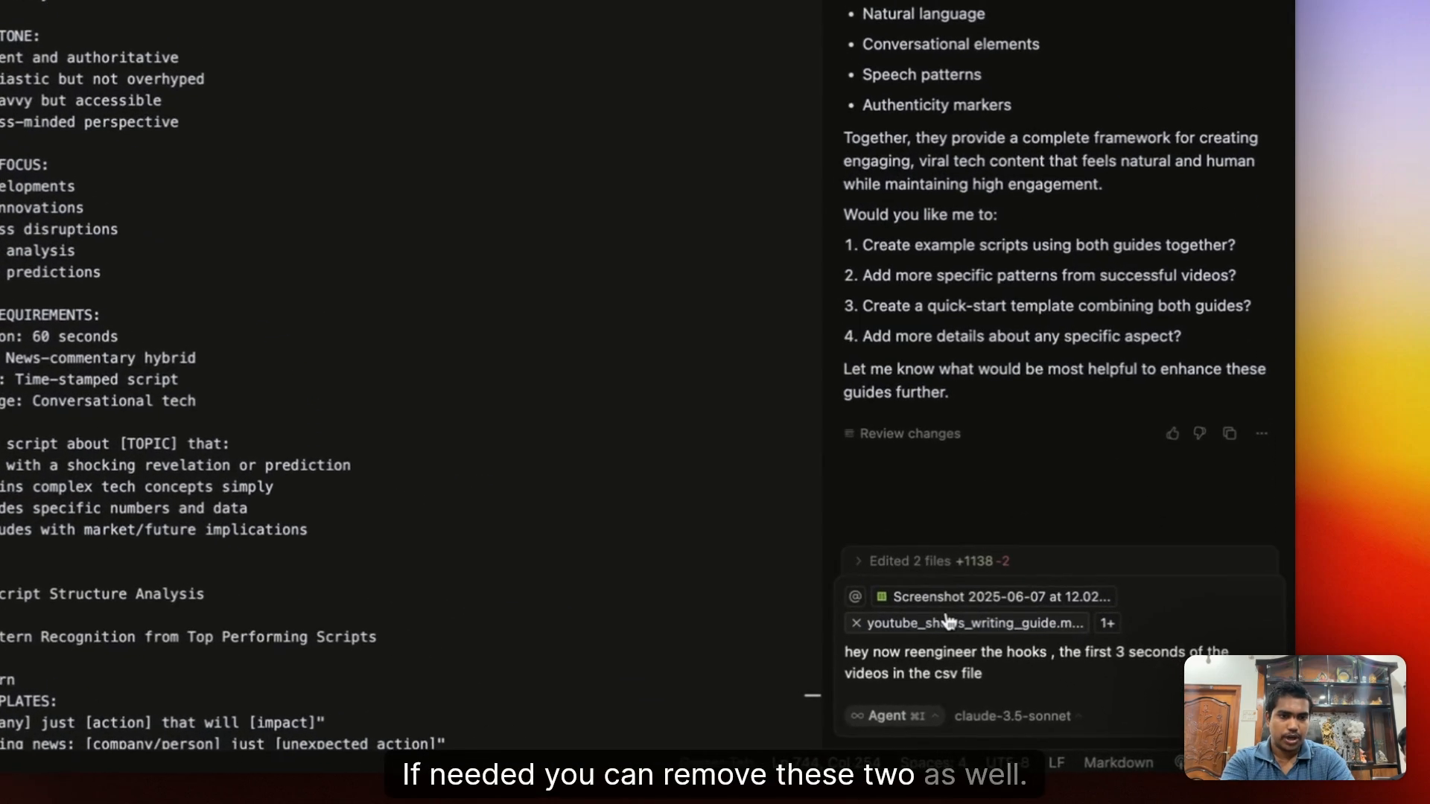
click(856, 624)
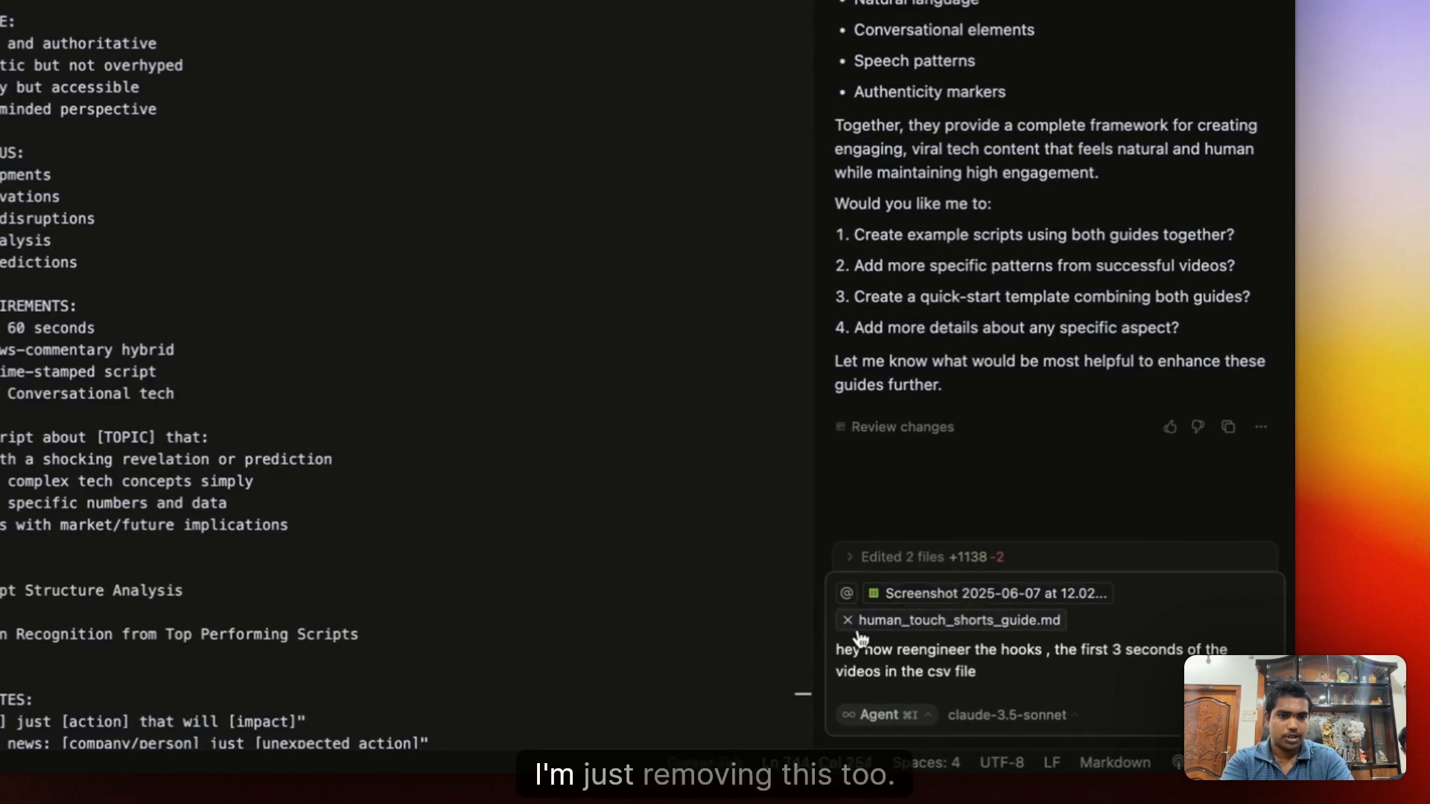
click(848, 621)
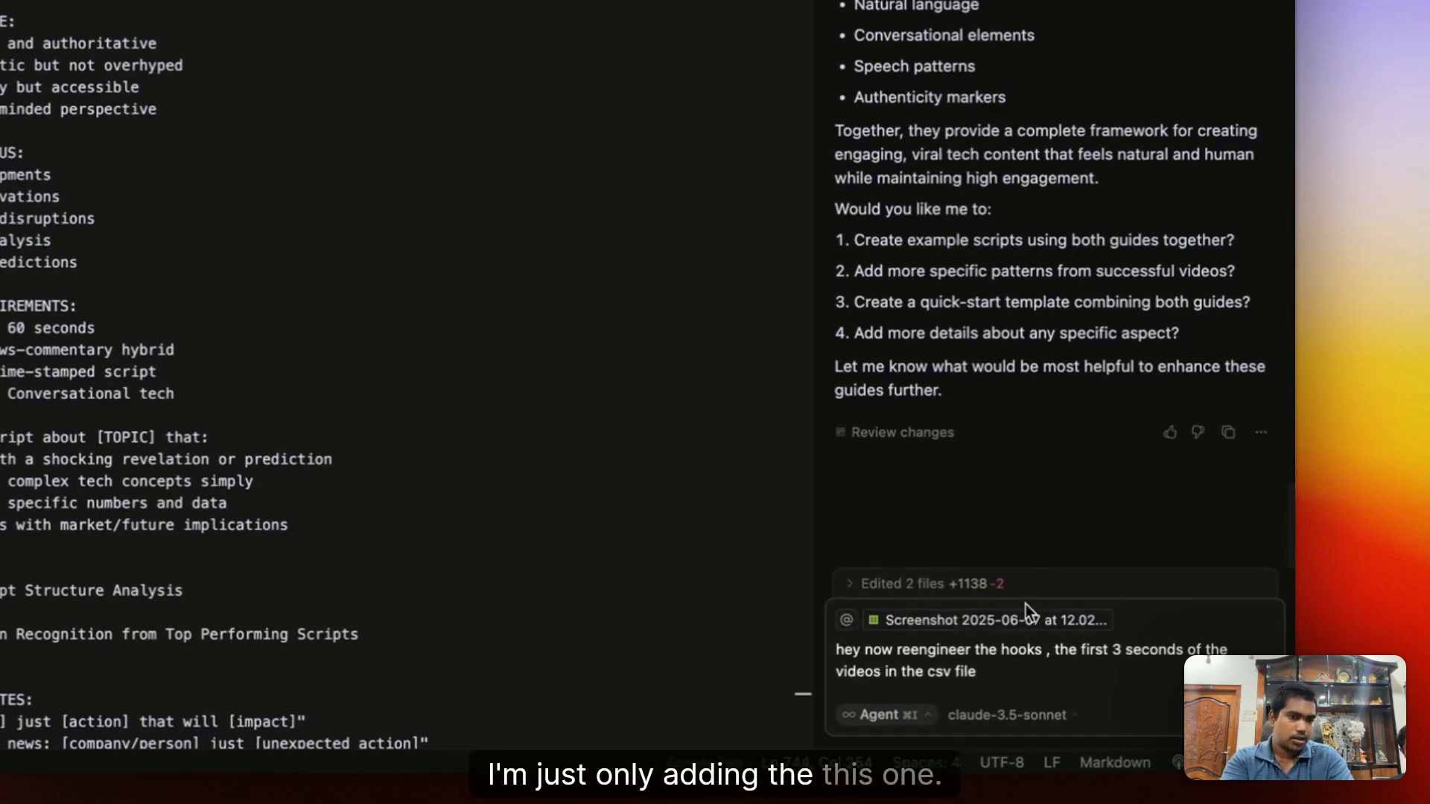
Extend the prompt to request an entire guide in prompting for making the first 3 seconds hook in Mayya's style.
text(, so ma)
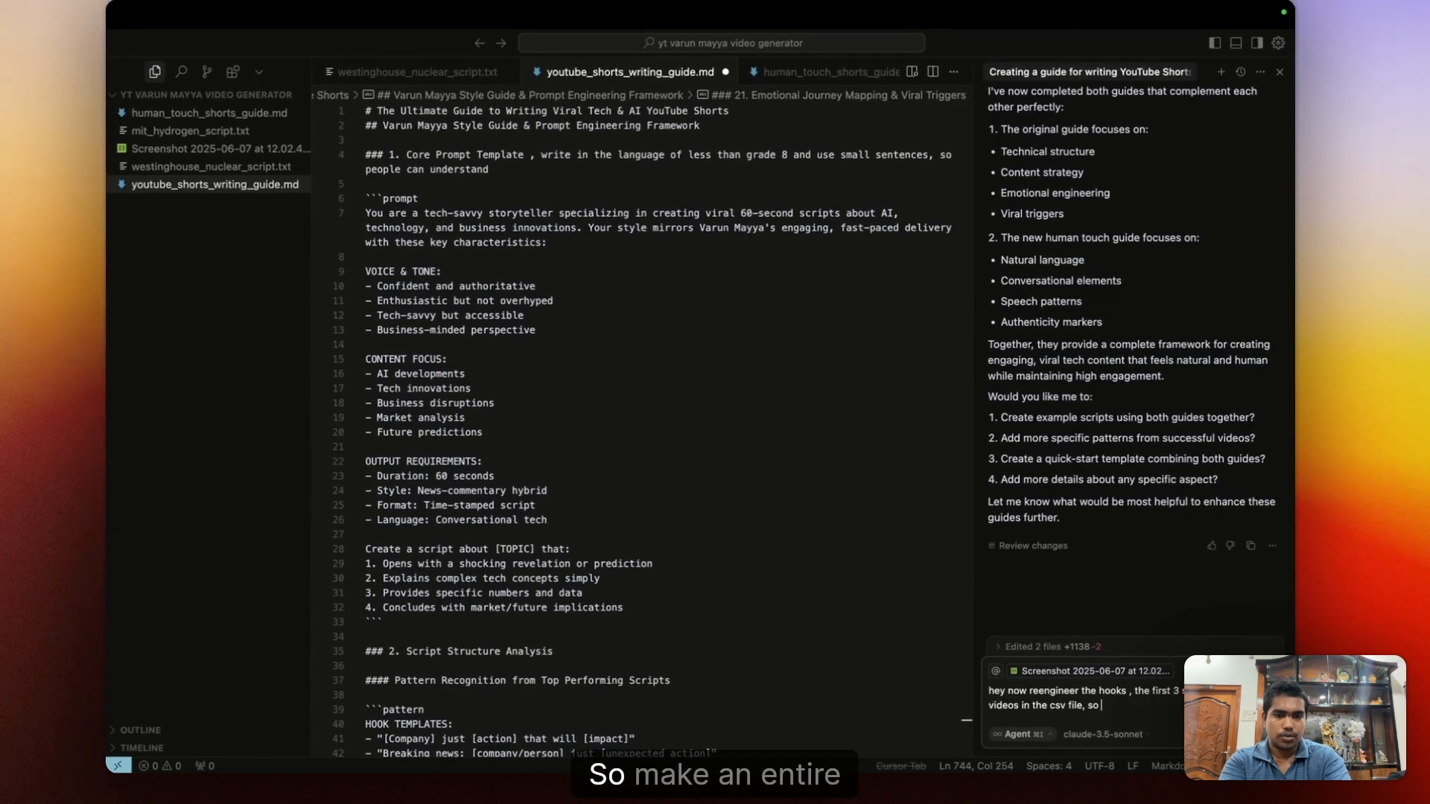
text(ke an entier)
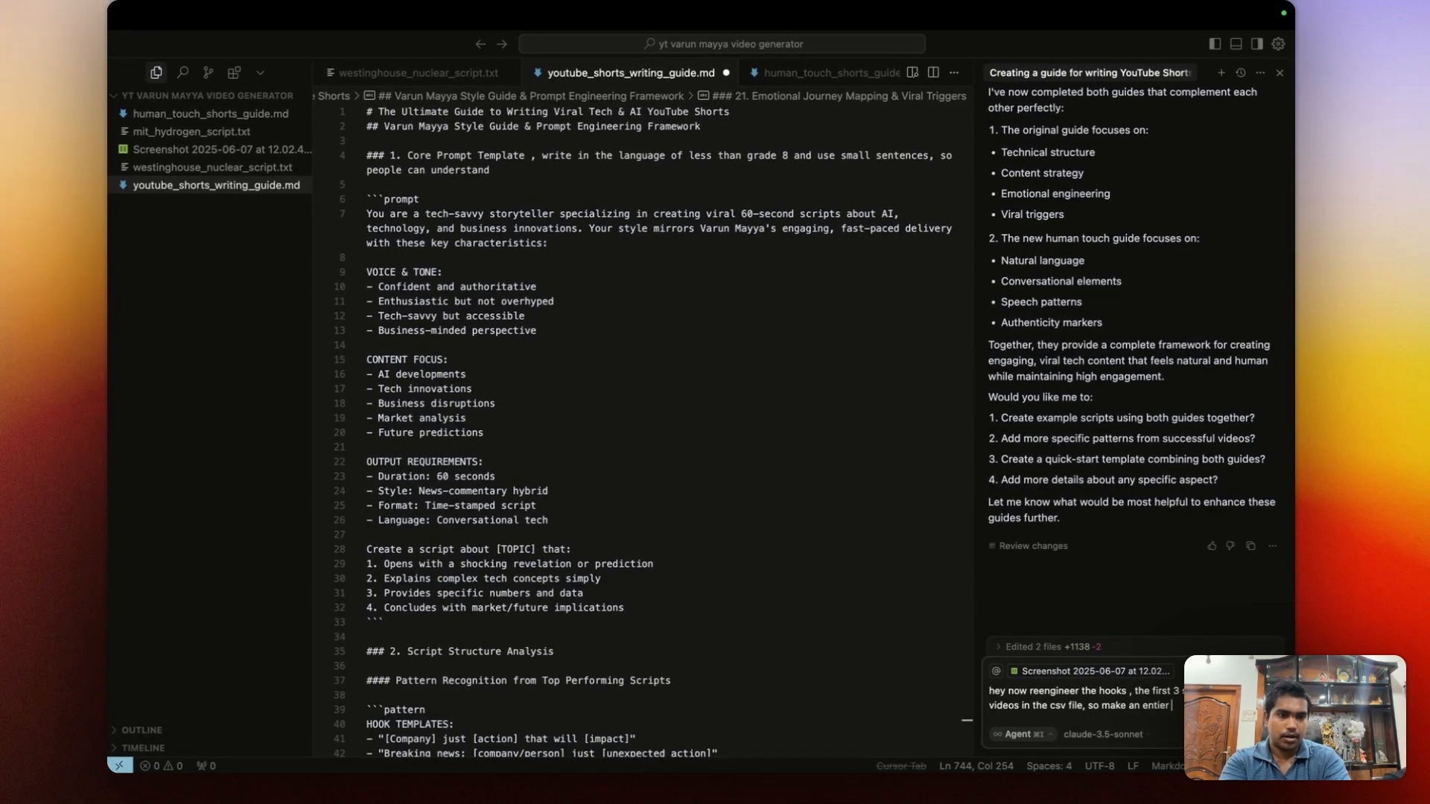
key(BackSpace)
key(BackSpace)
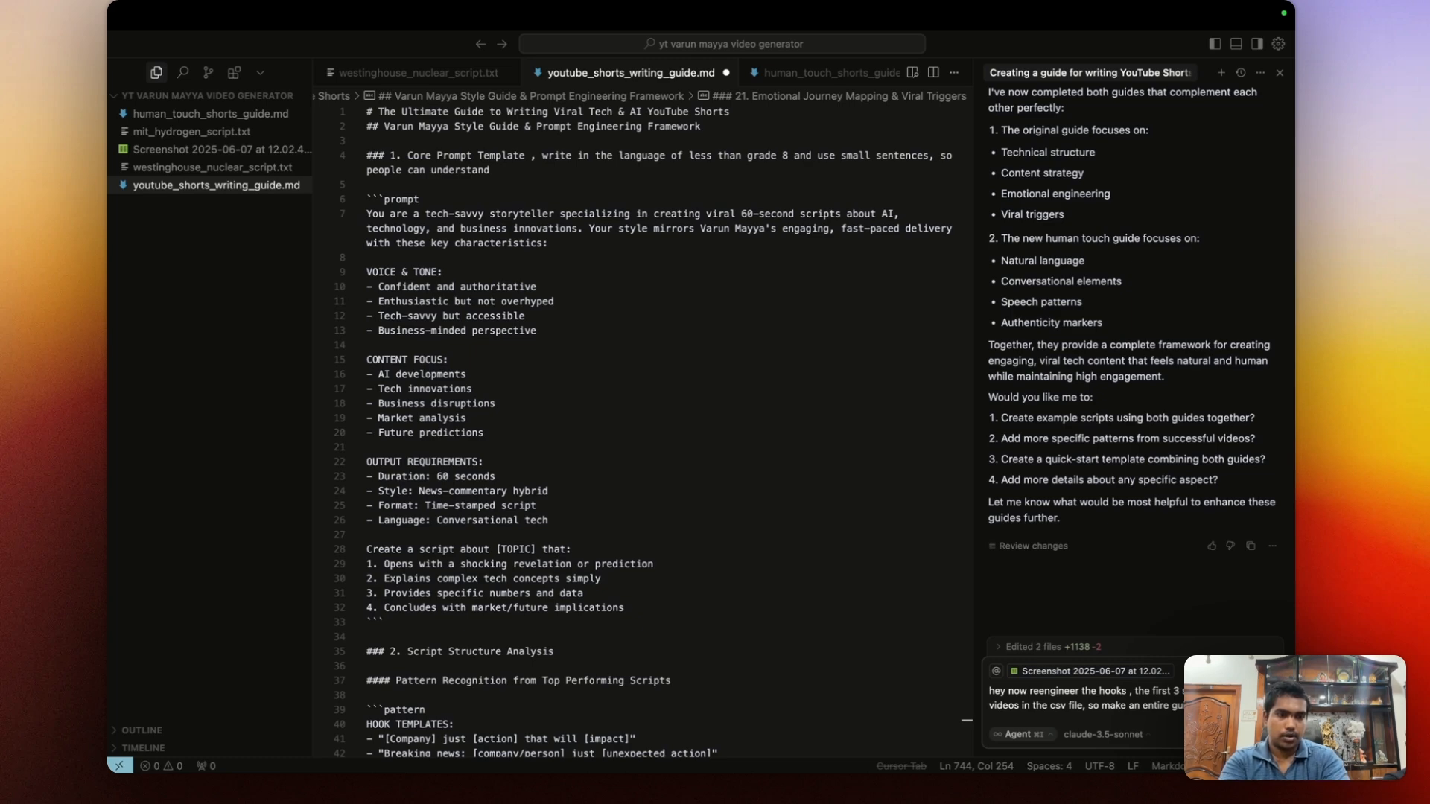
text(that we can make )
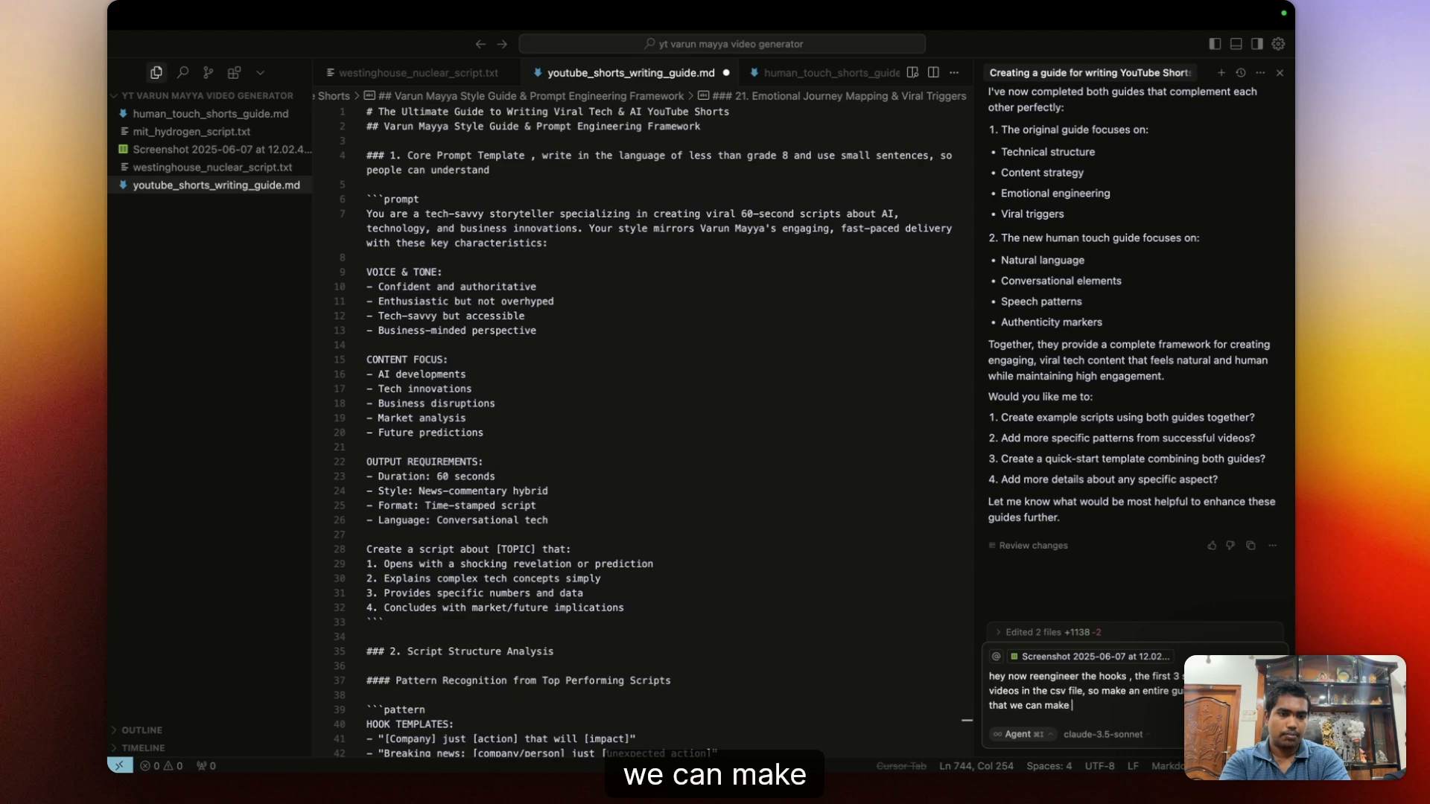
text(the first)
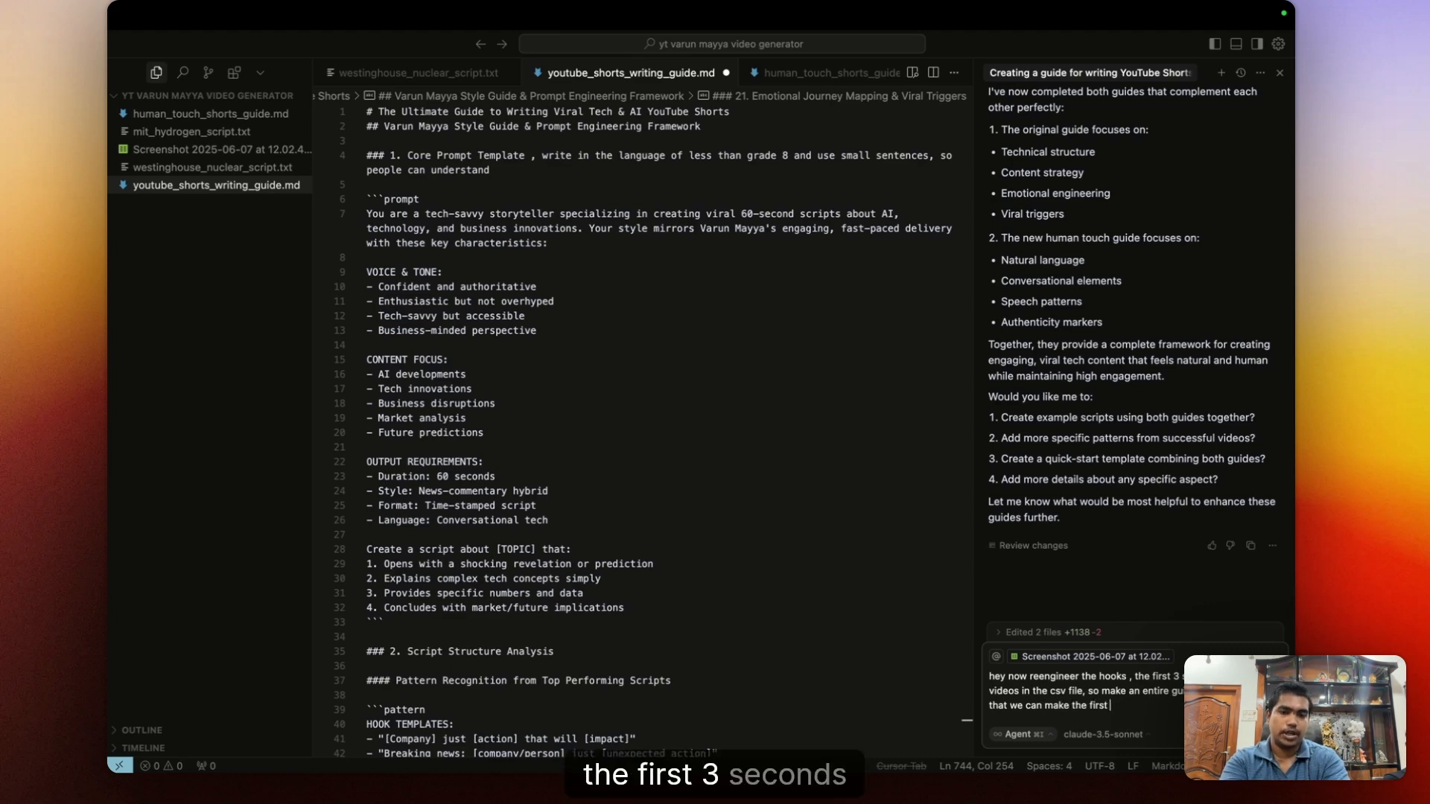
text( 2)
key(BackSpace)
key(BackSpace)
text(3 seconds)
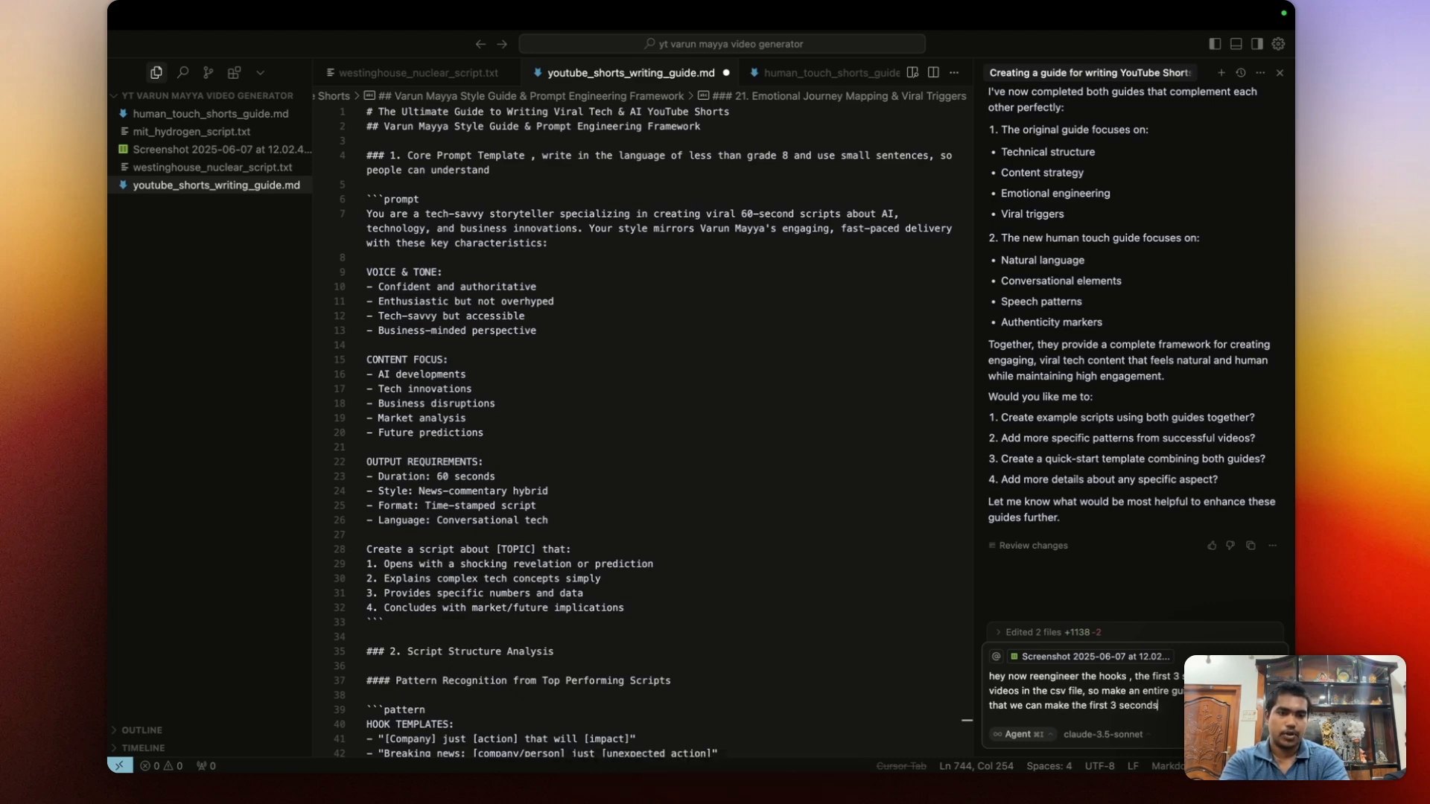
text( hook )
text(mayya)
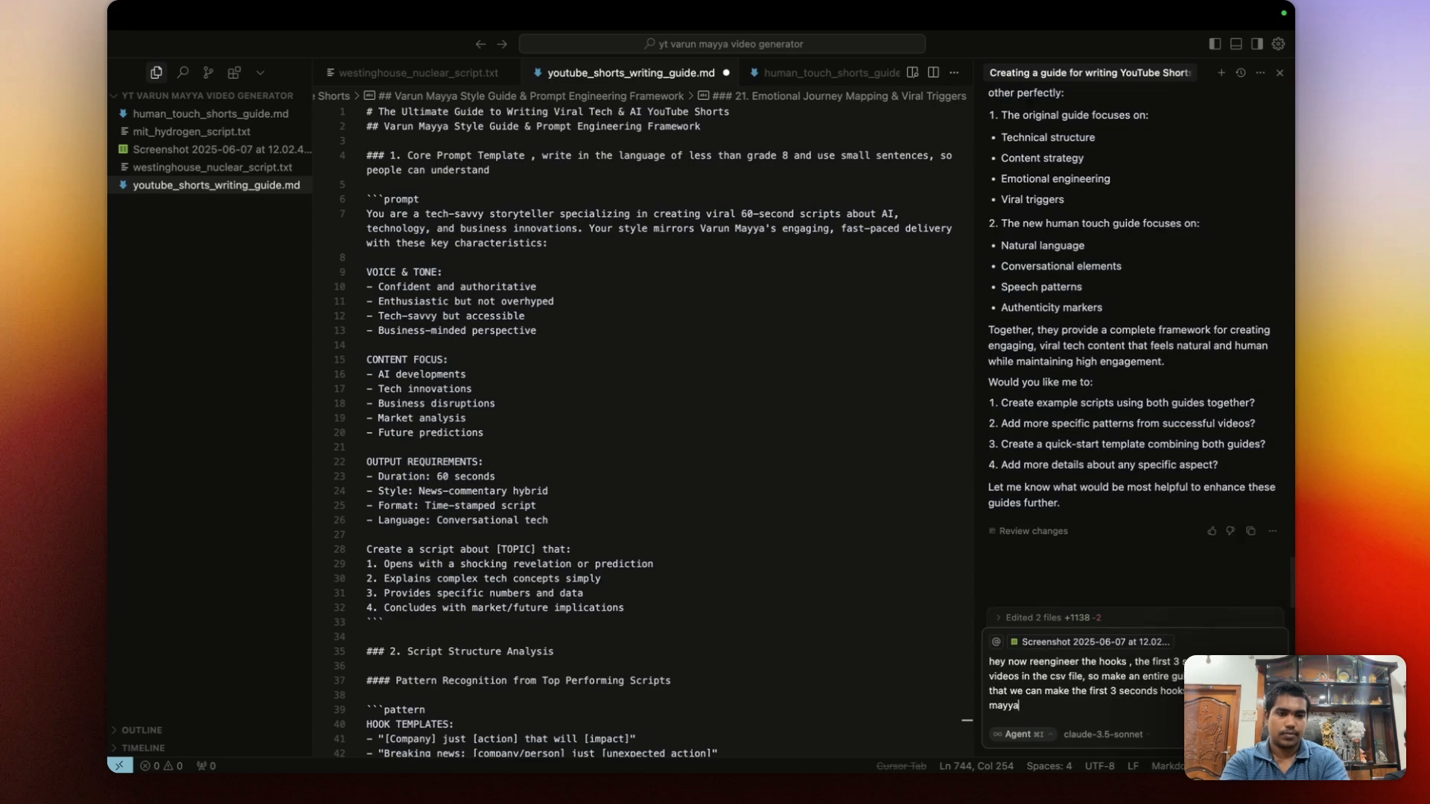
Extend the prompt to act like the best copy YouTube content writer in the world, reengineer, analyse and make the process air tight.
text(, make )
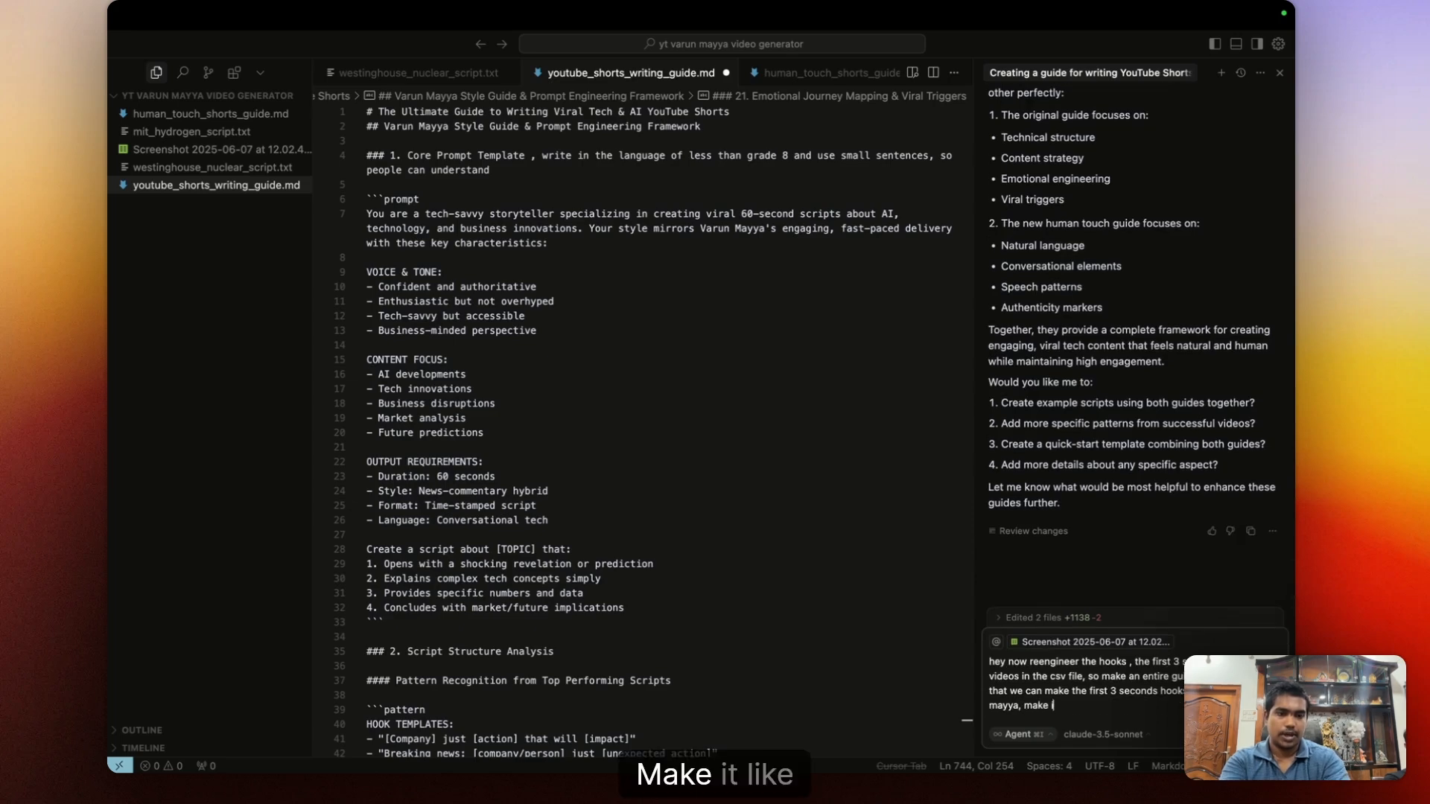
text(it like you)
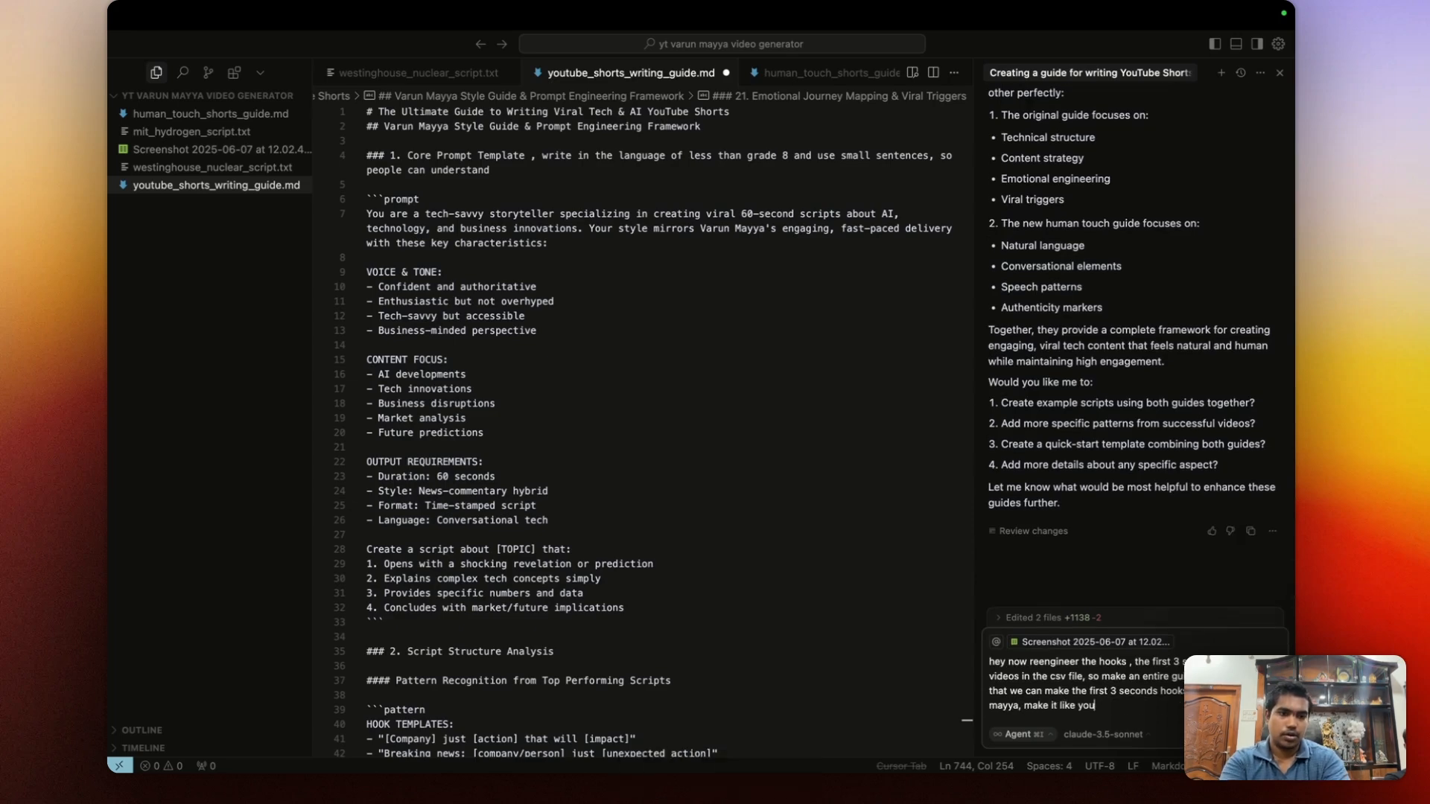
text( are the best copy y)
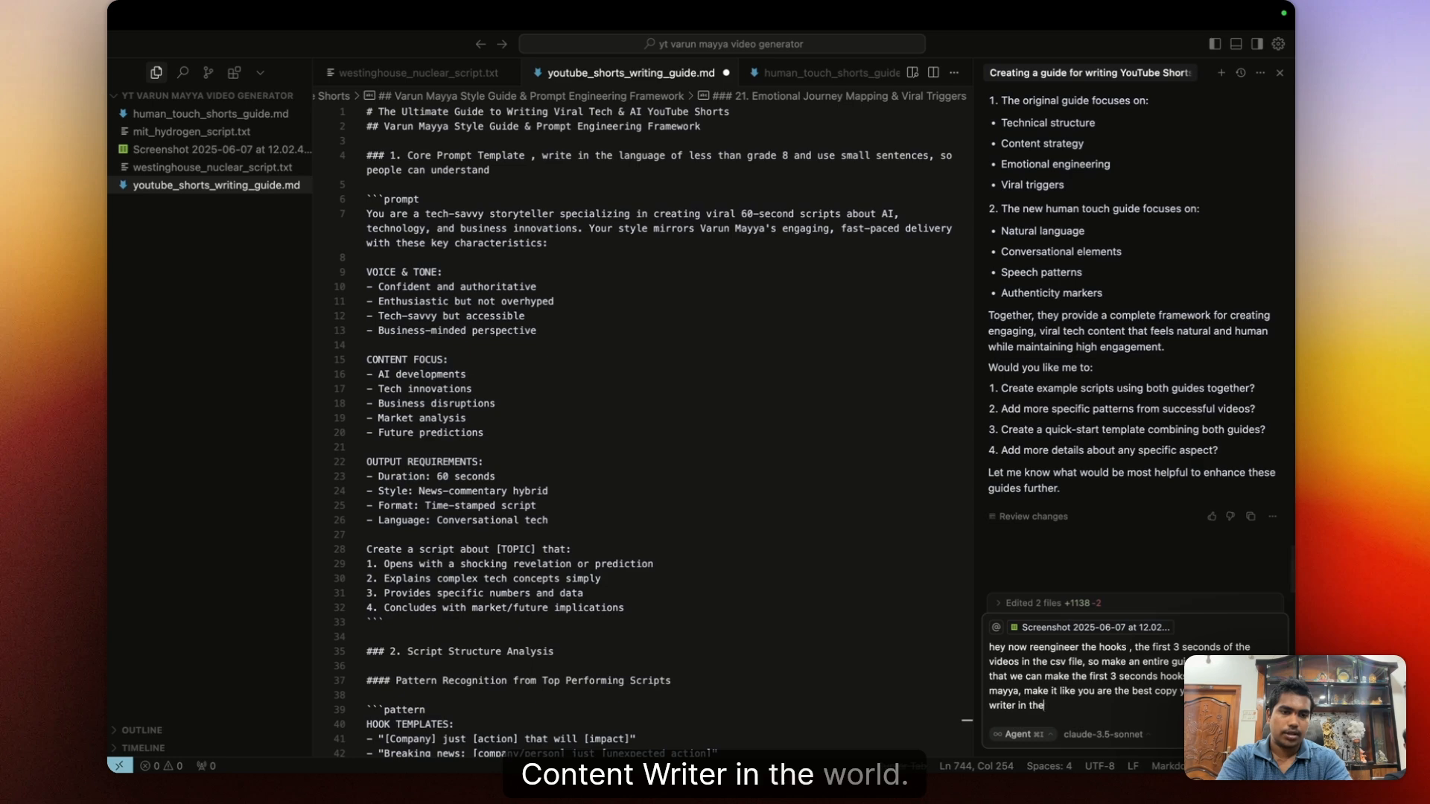
text(world,)
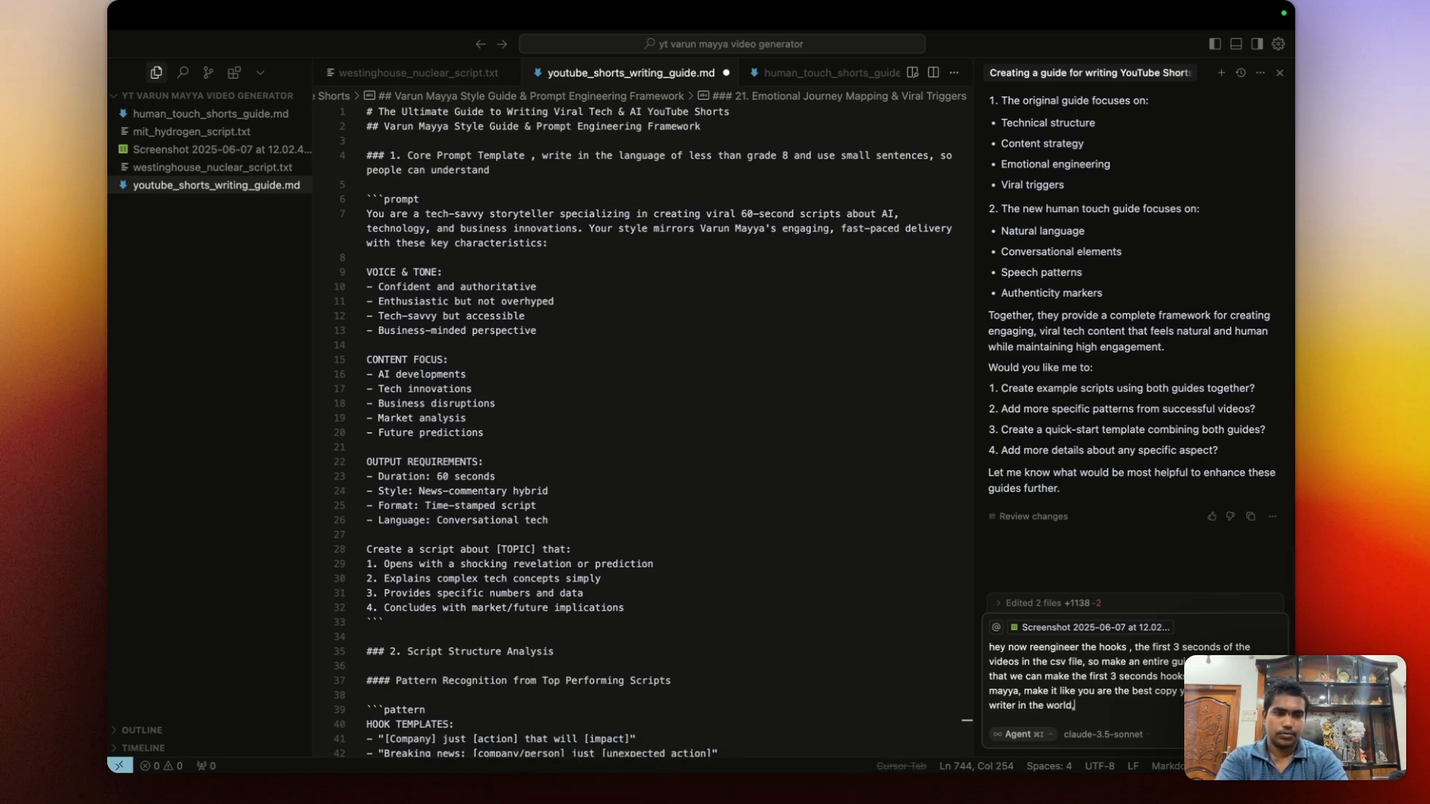
text( reengineer,)
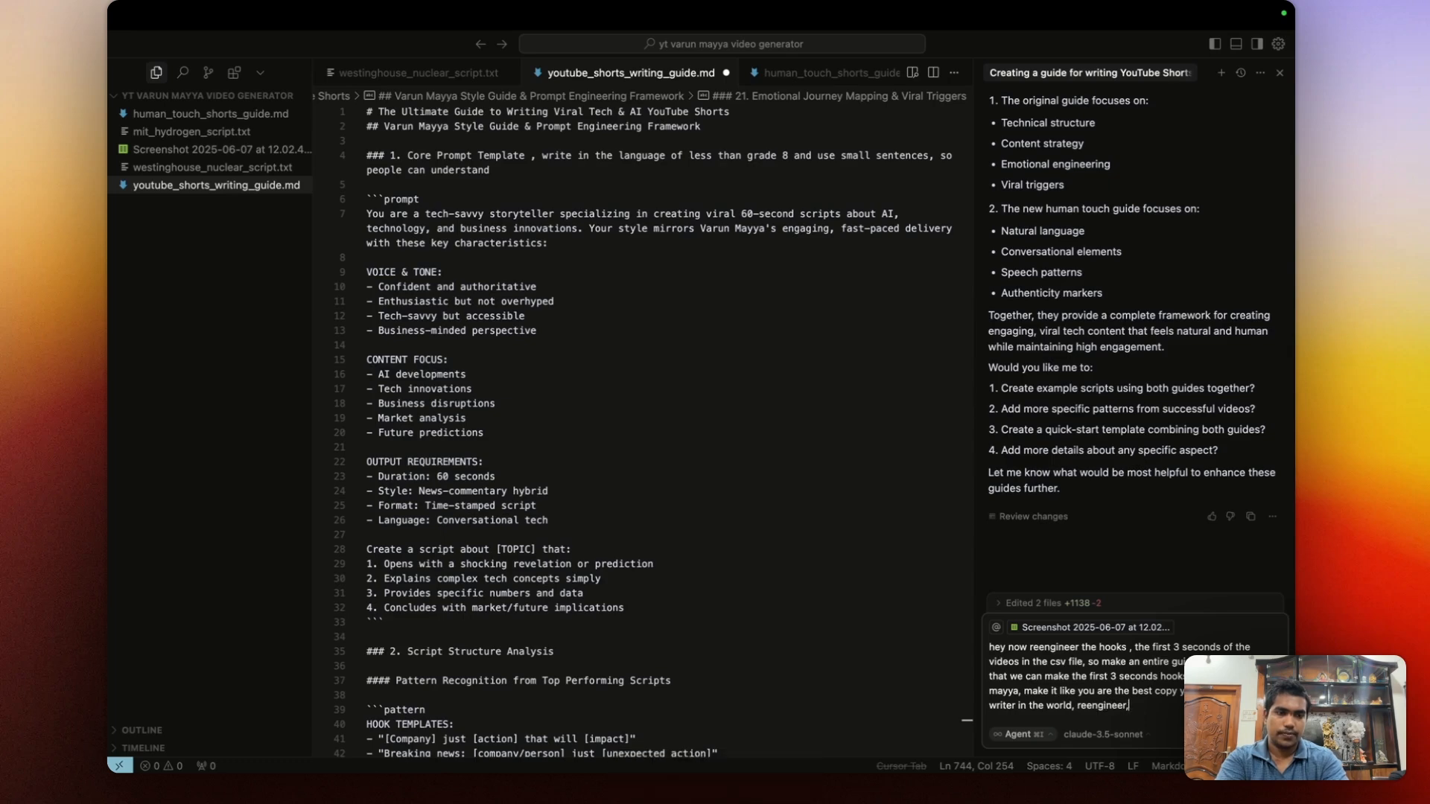
text( analyse,)
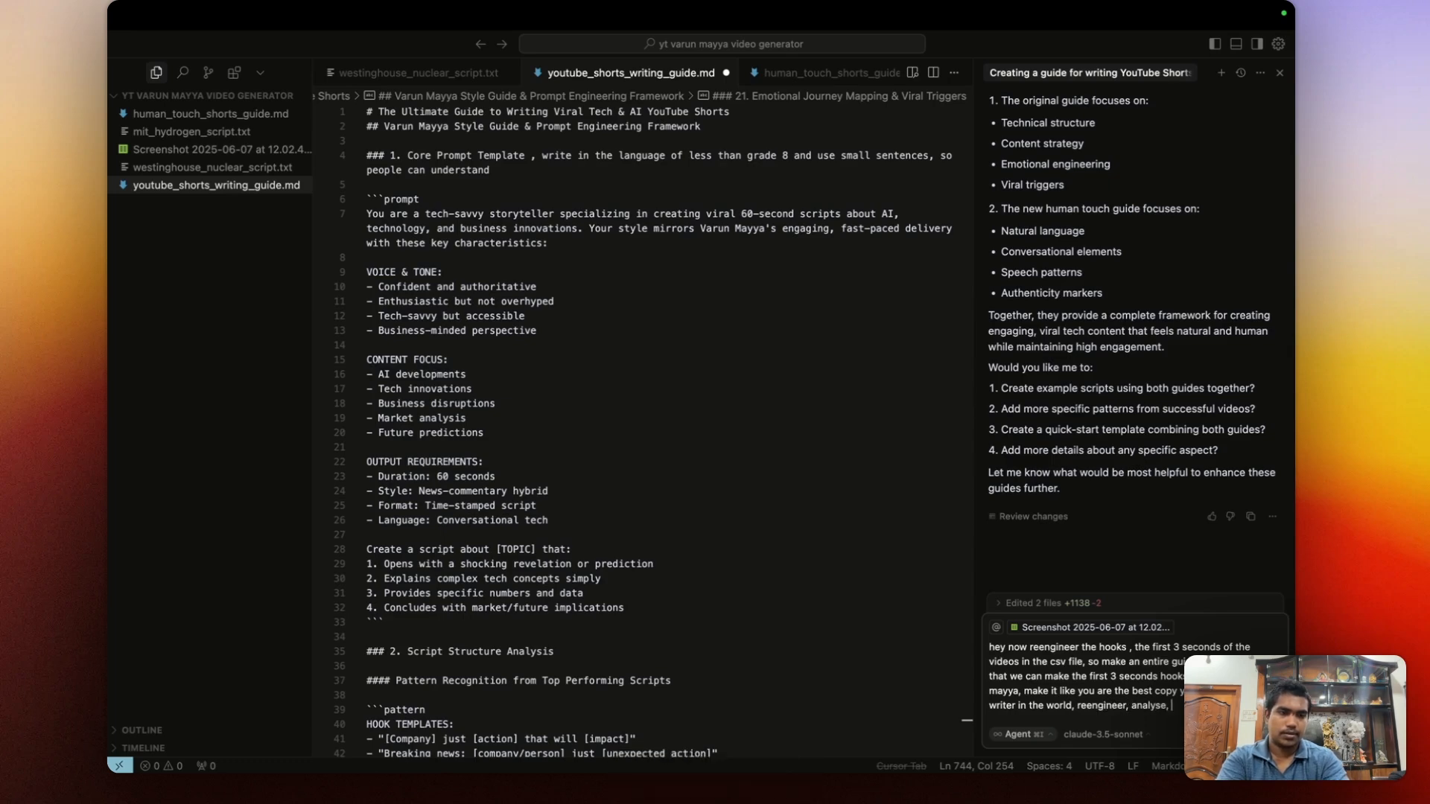
text( ex )
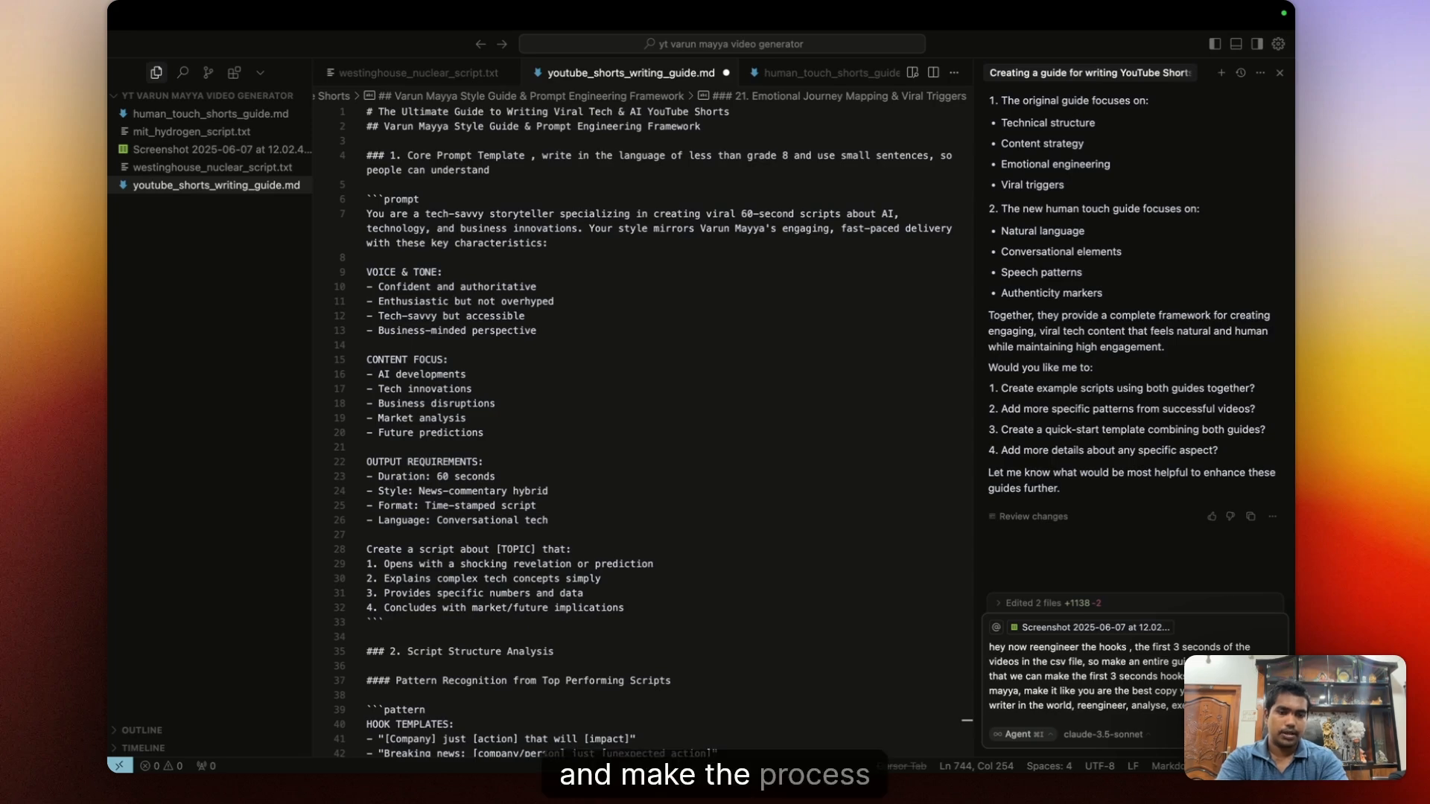
text(procees)
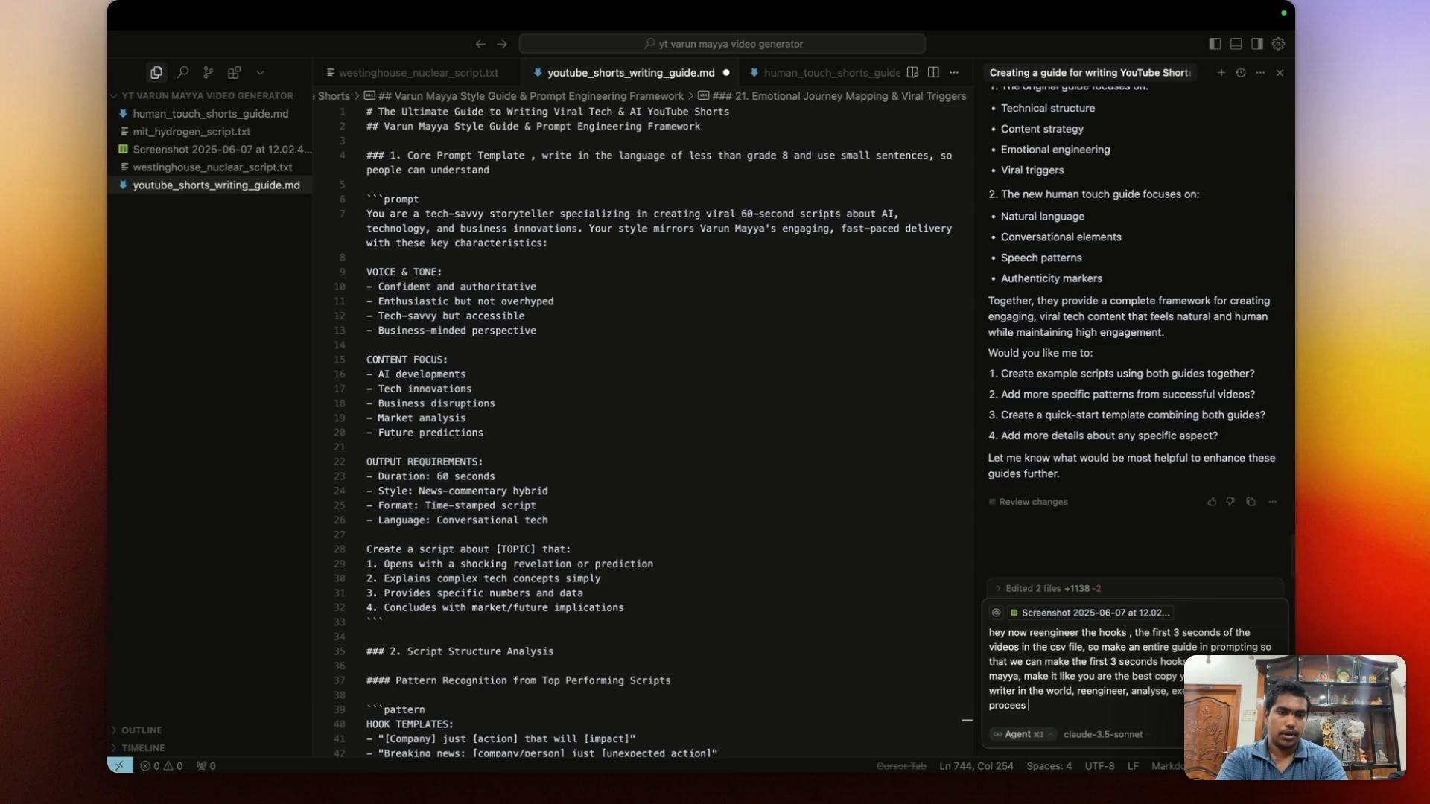
key(BackSpace)
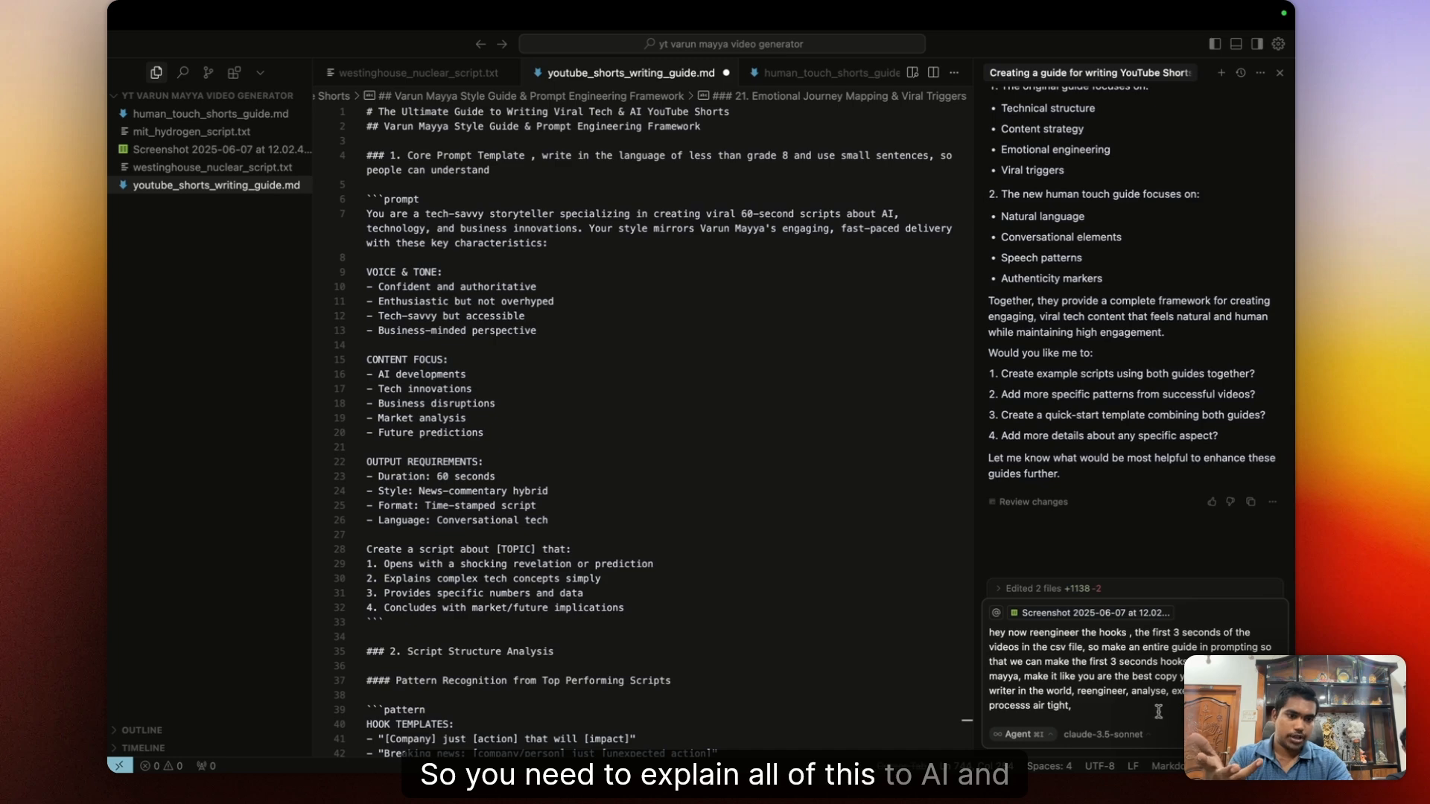
Finish the prompt by requesting a new hook.md file with instructions to create the best hooks for every video, and submit it.
text(c)
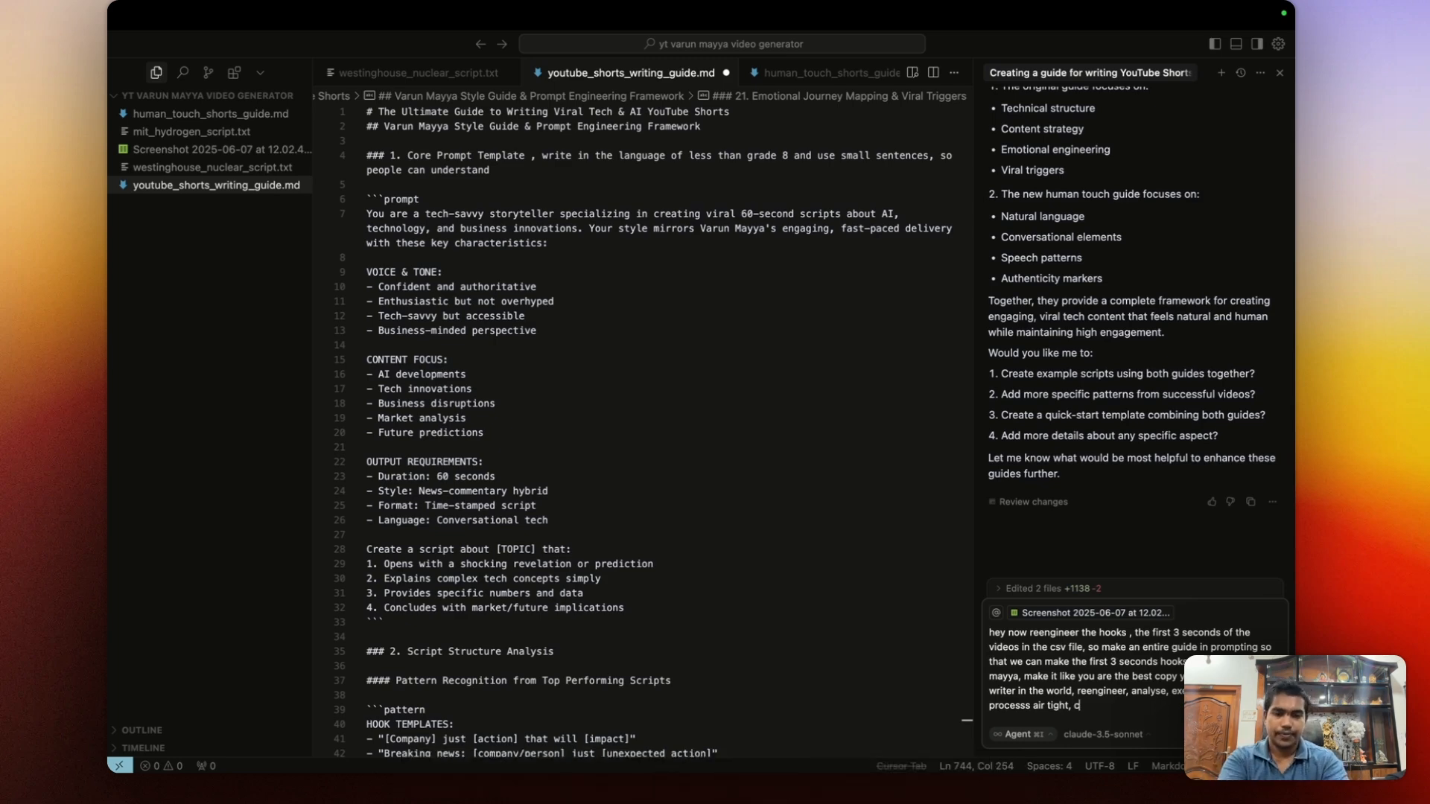
text(reate a new)
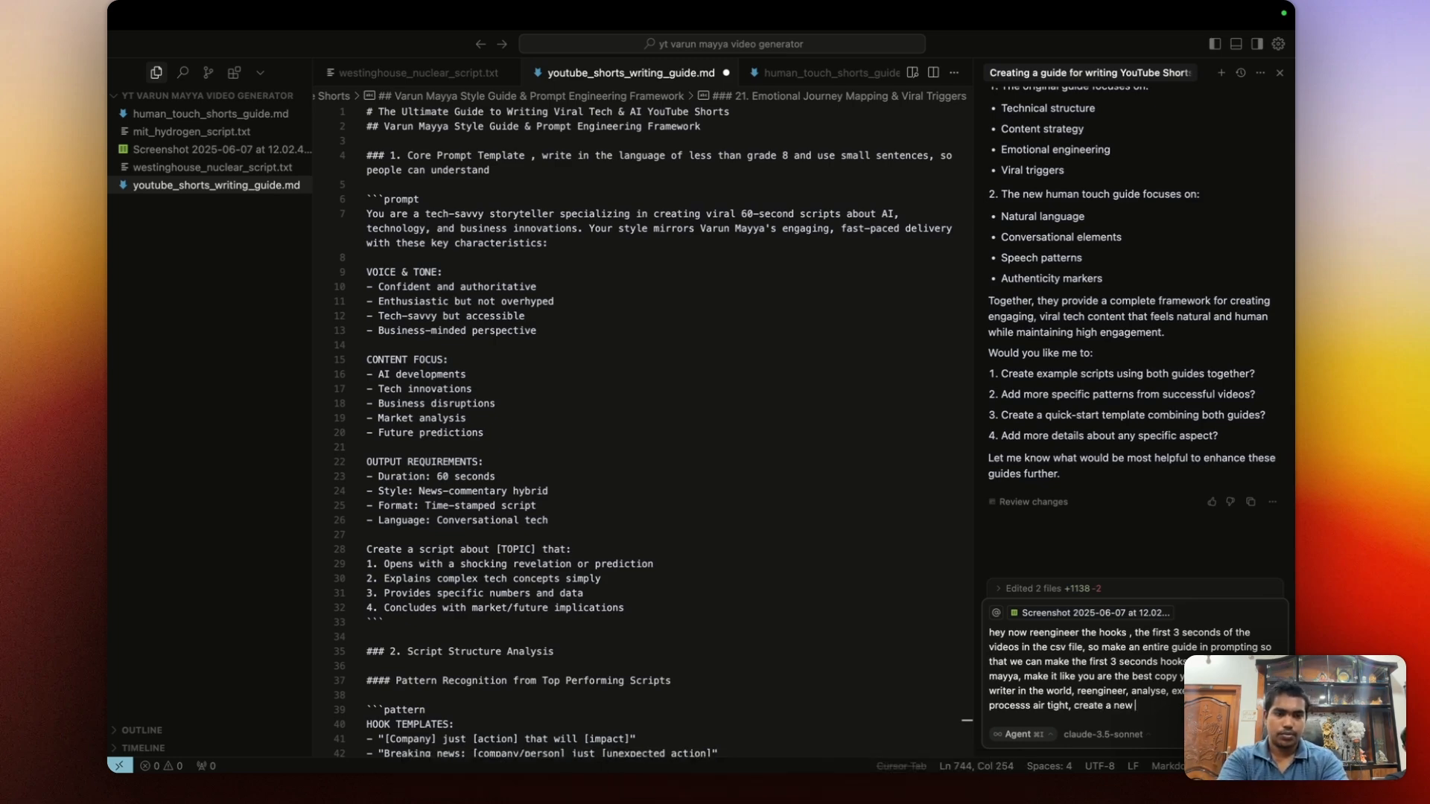
text( hook.md)
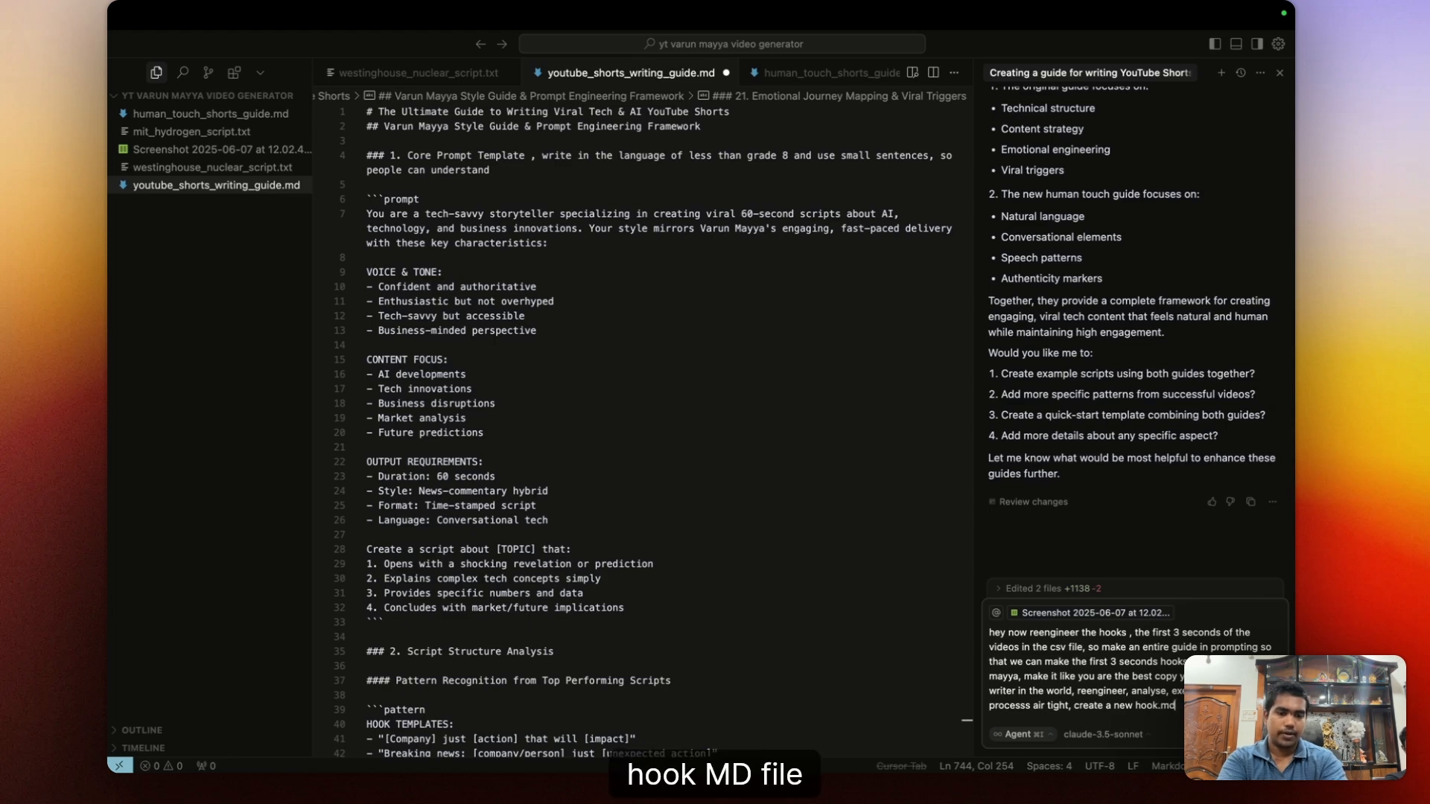
text( fi )
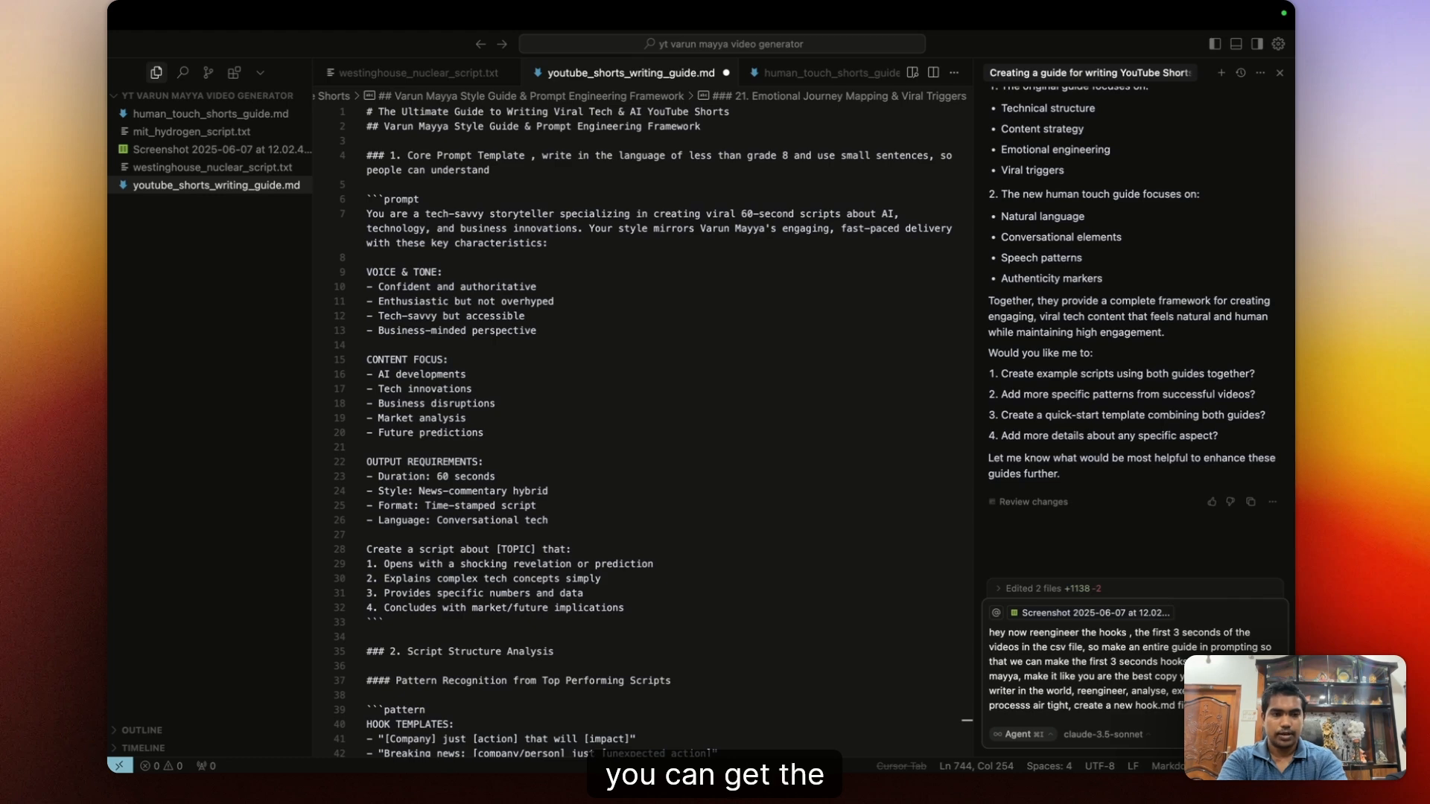
text(get the best h)
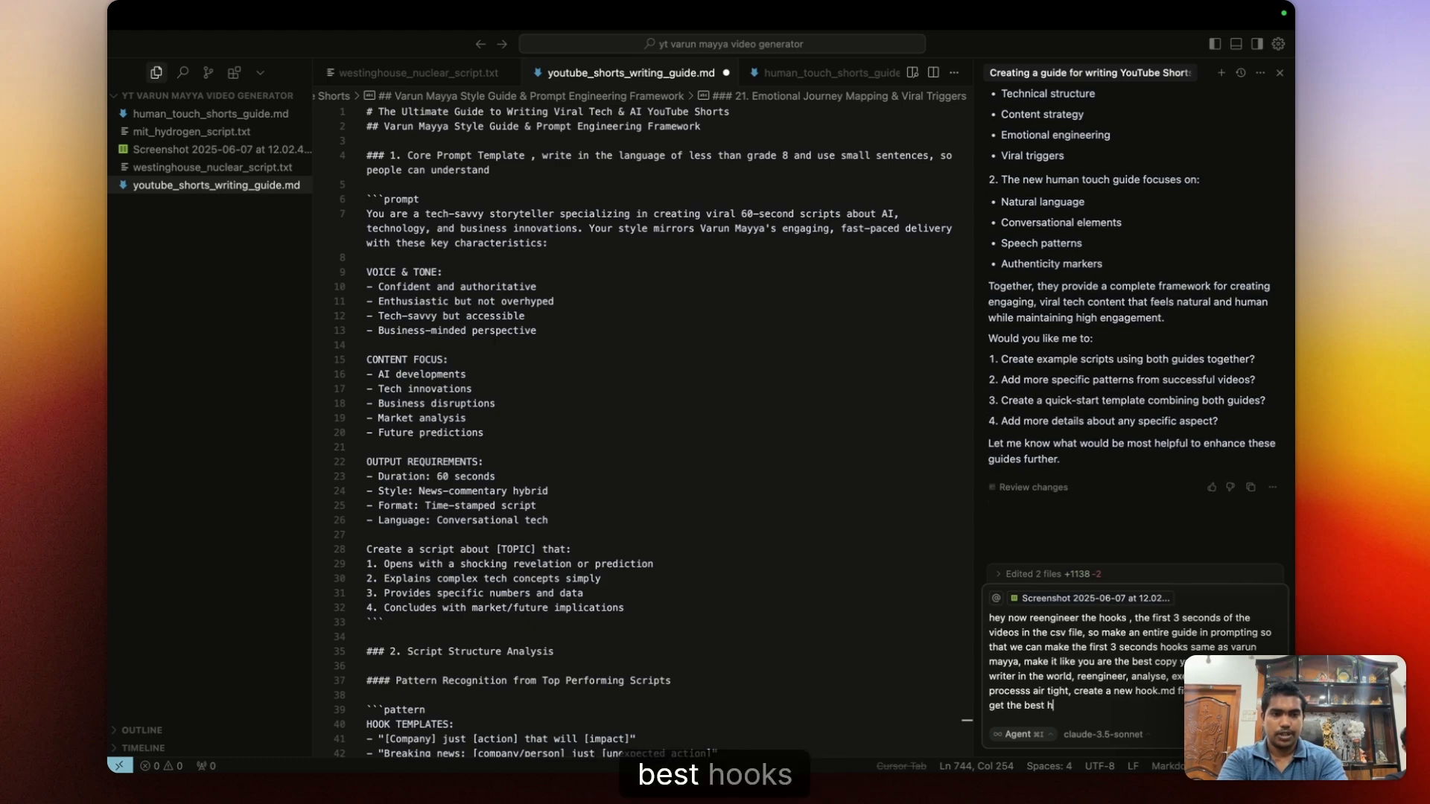
text(ooks f)
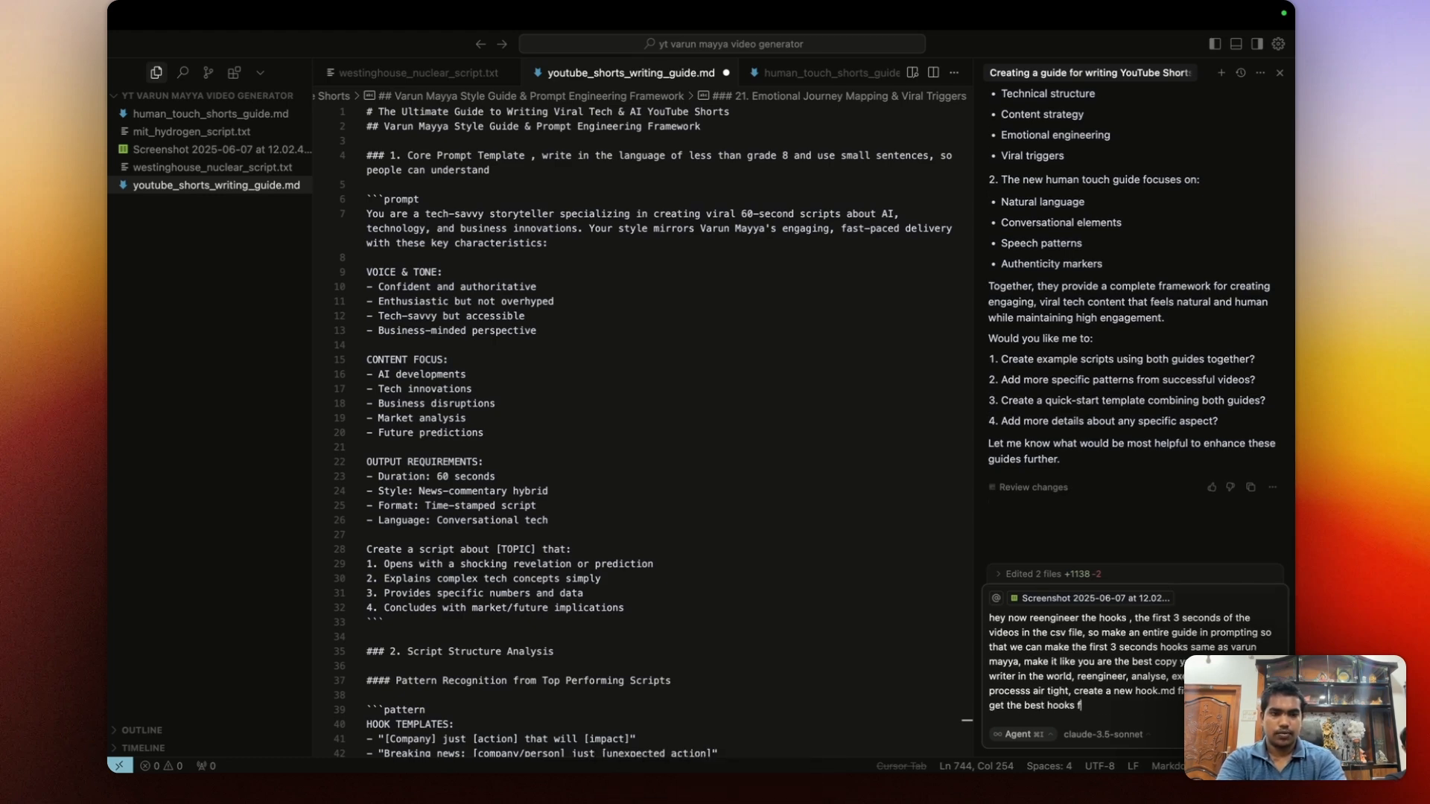
text(or every video)
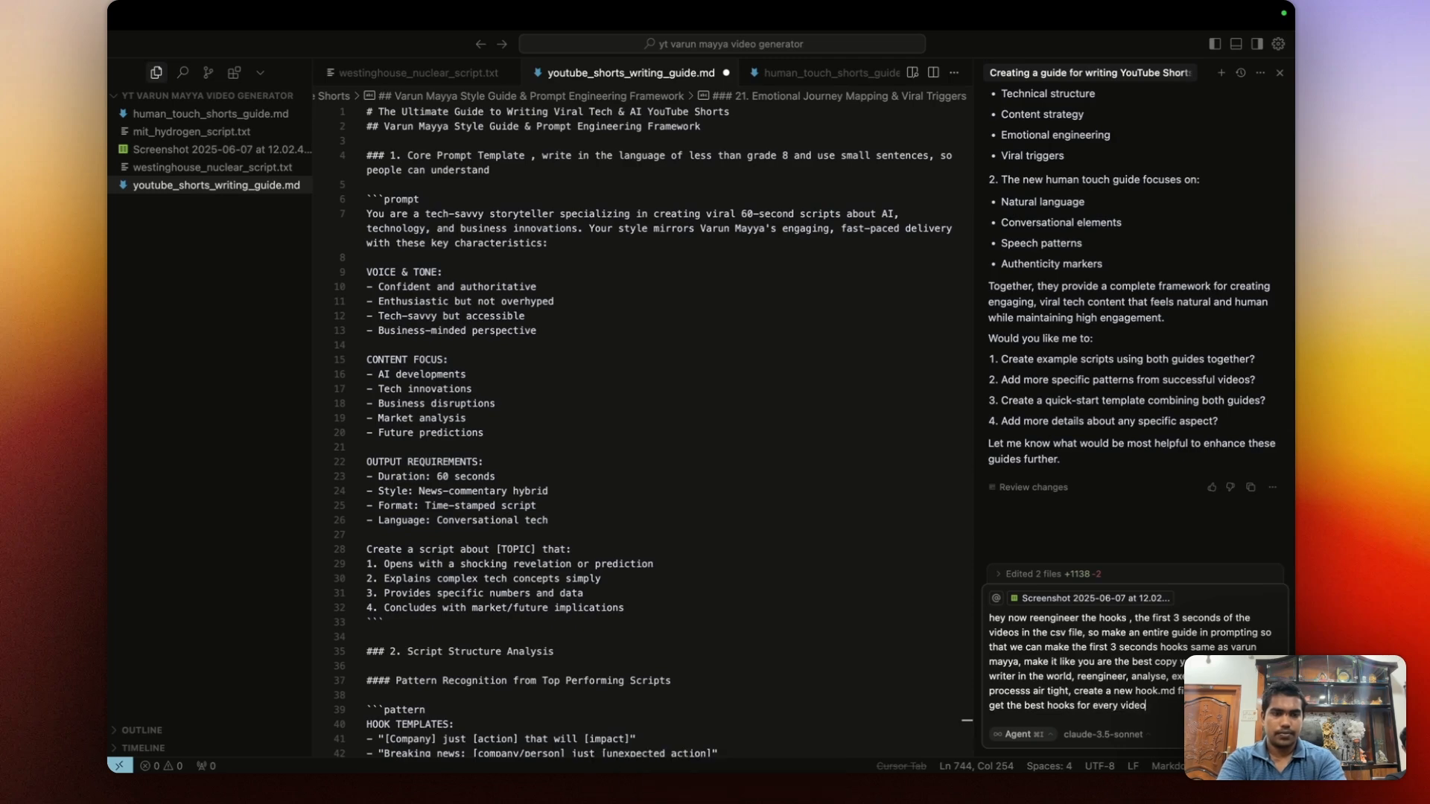
text( and me )
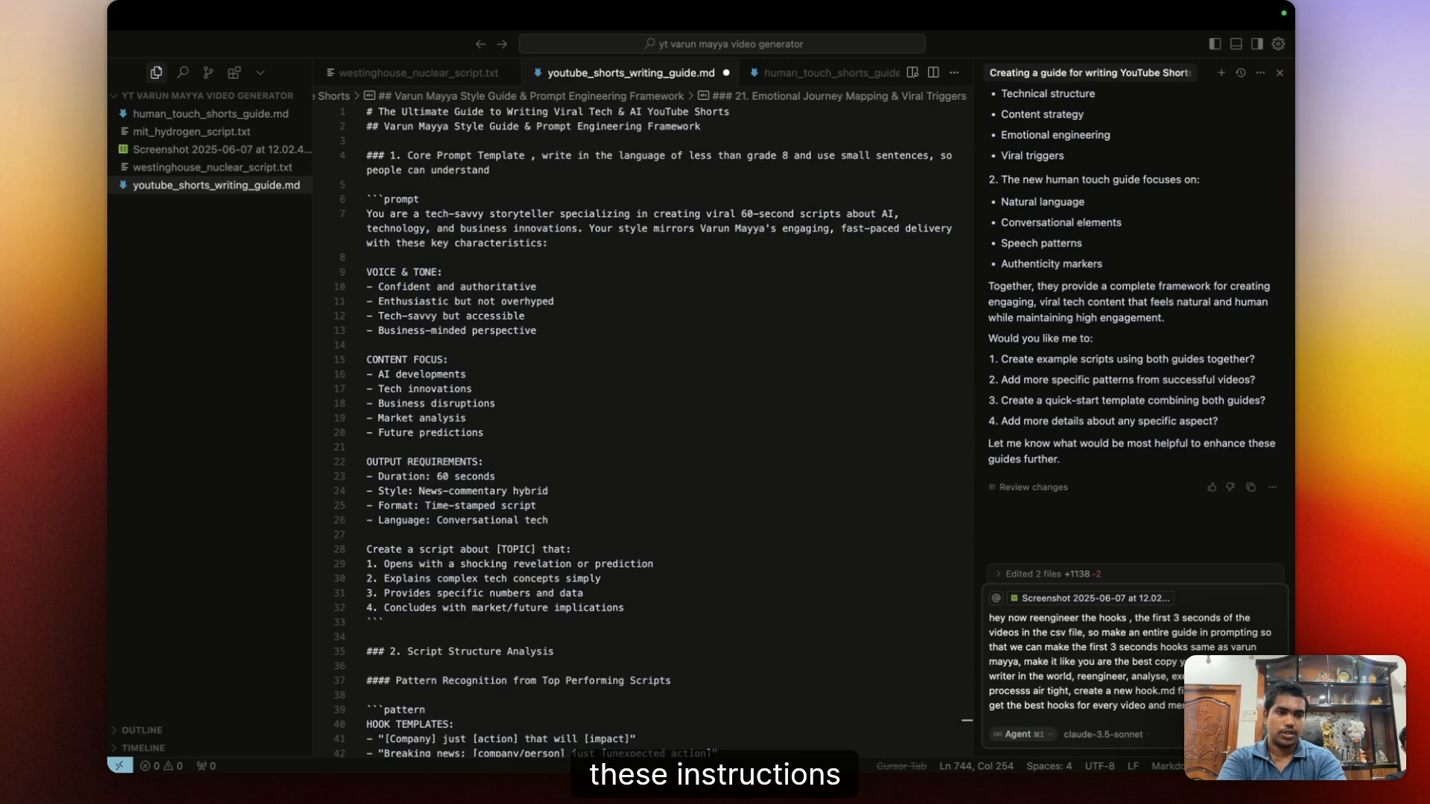
text(instruct)
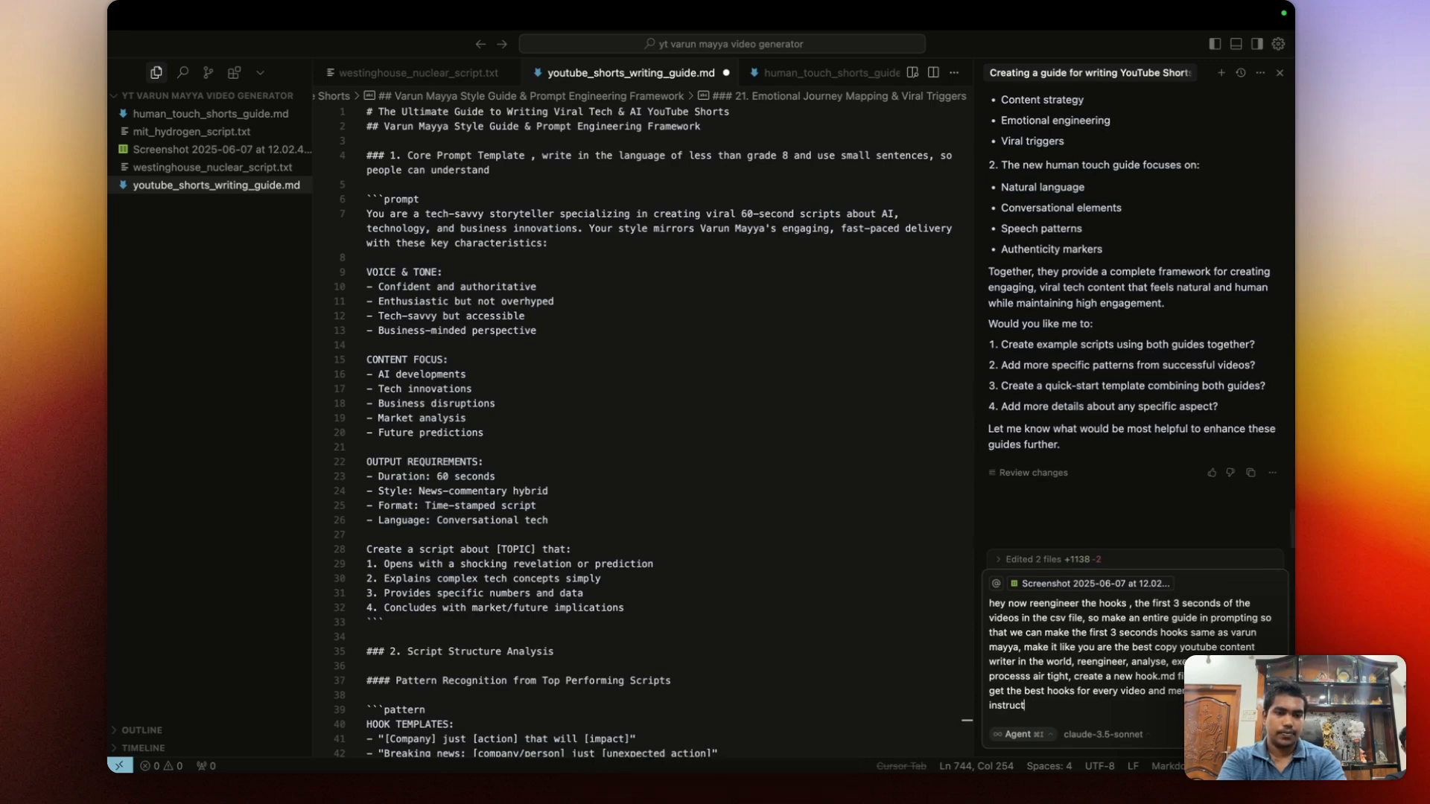
text(ions to create )
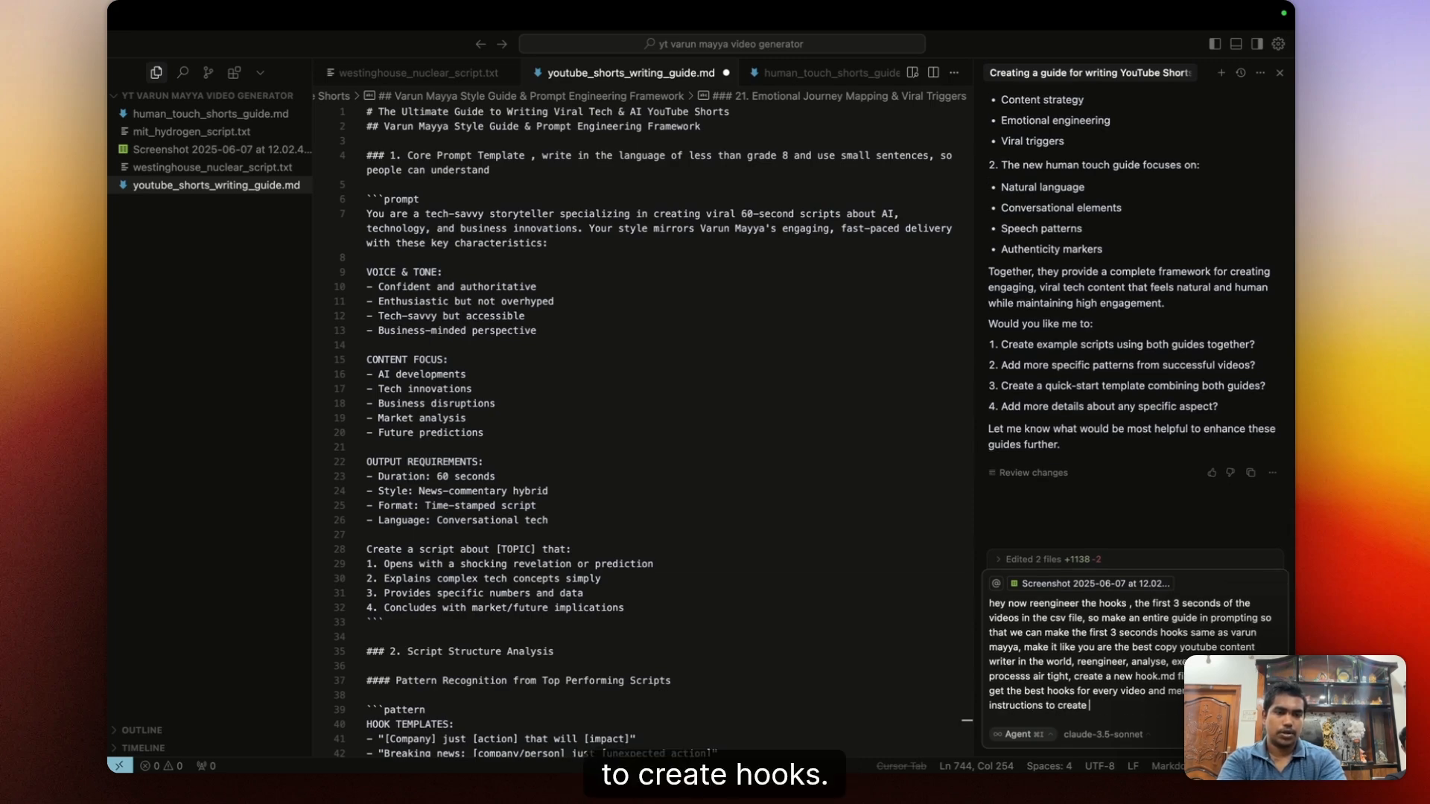
text(hooks)
key(Return)
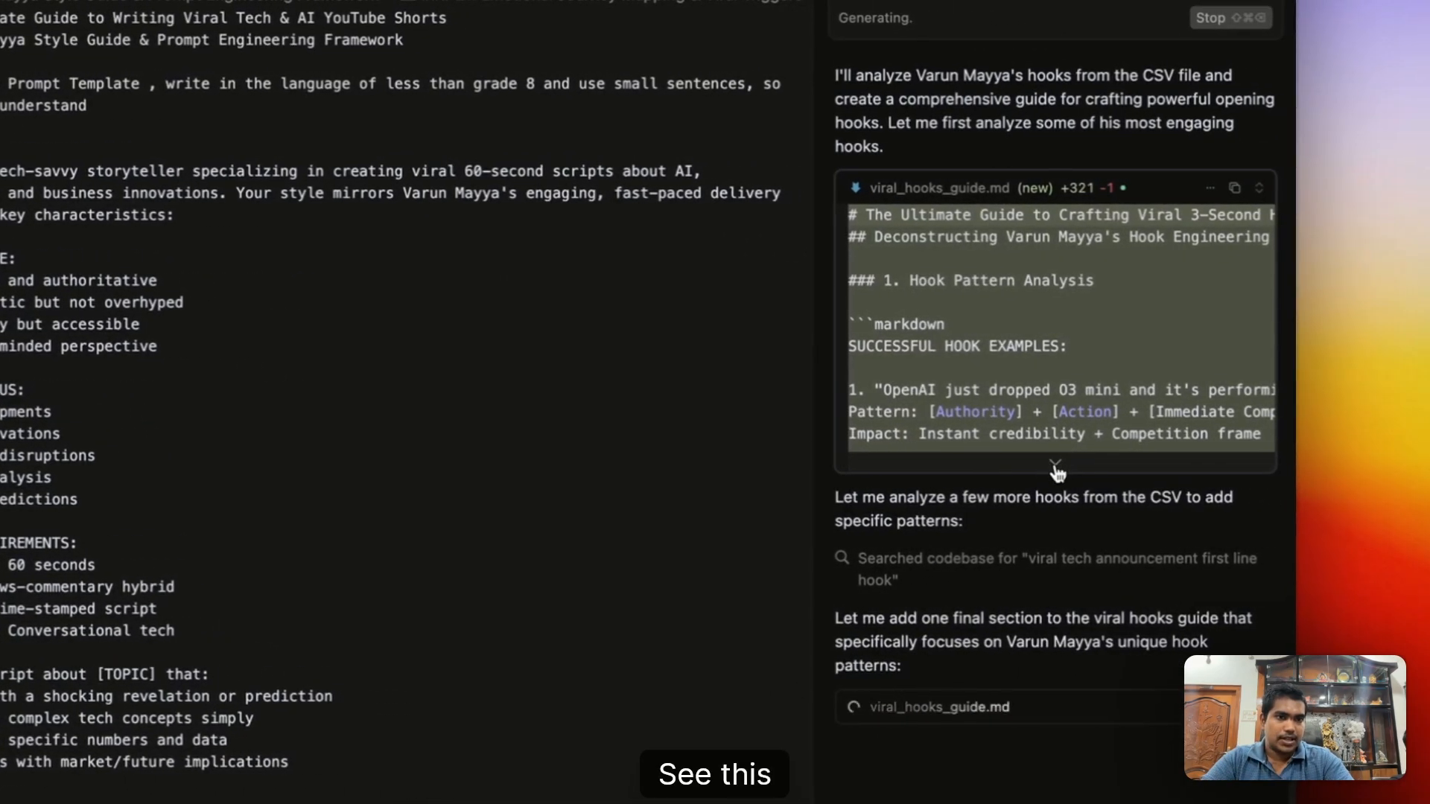
Expand the generated viral_hooks_guide.md changes in the chat and read through the hook formulas, emotional triggers and hook structures.
click(1057, 470)
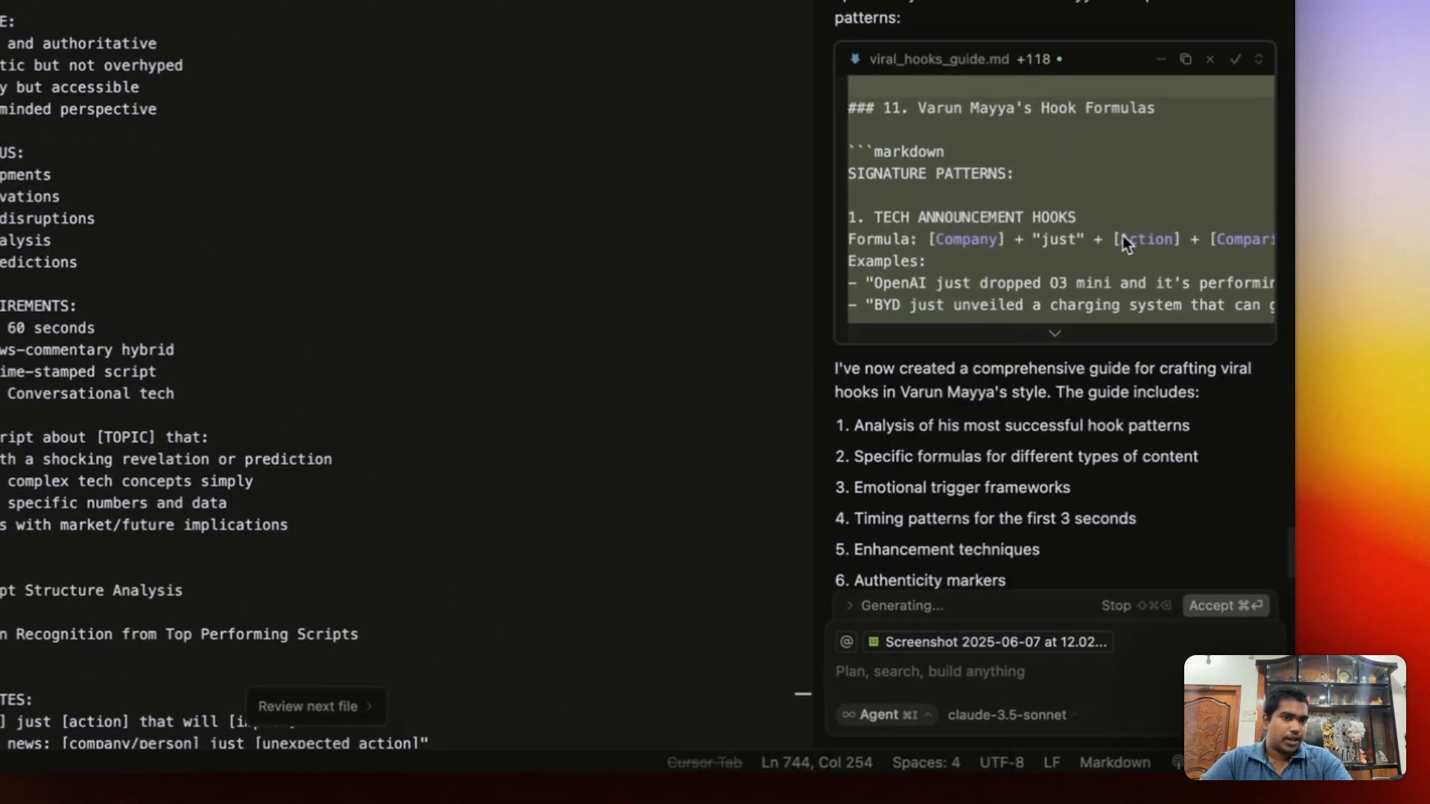
click(1055, 325)
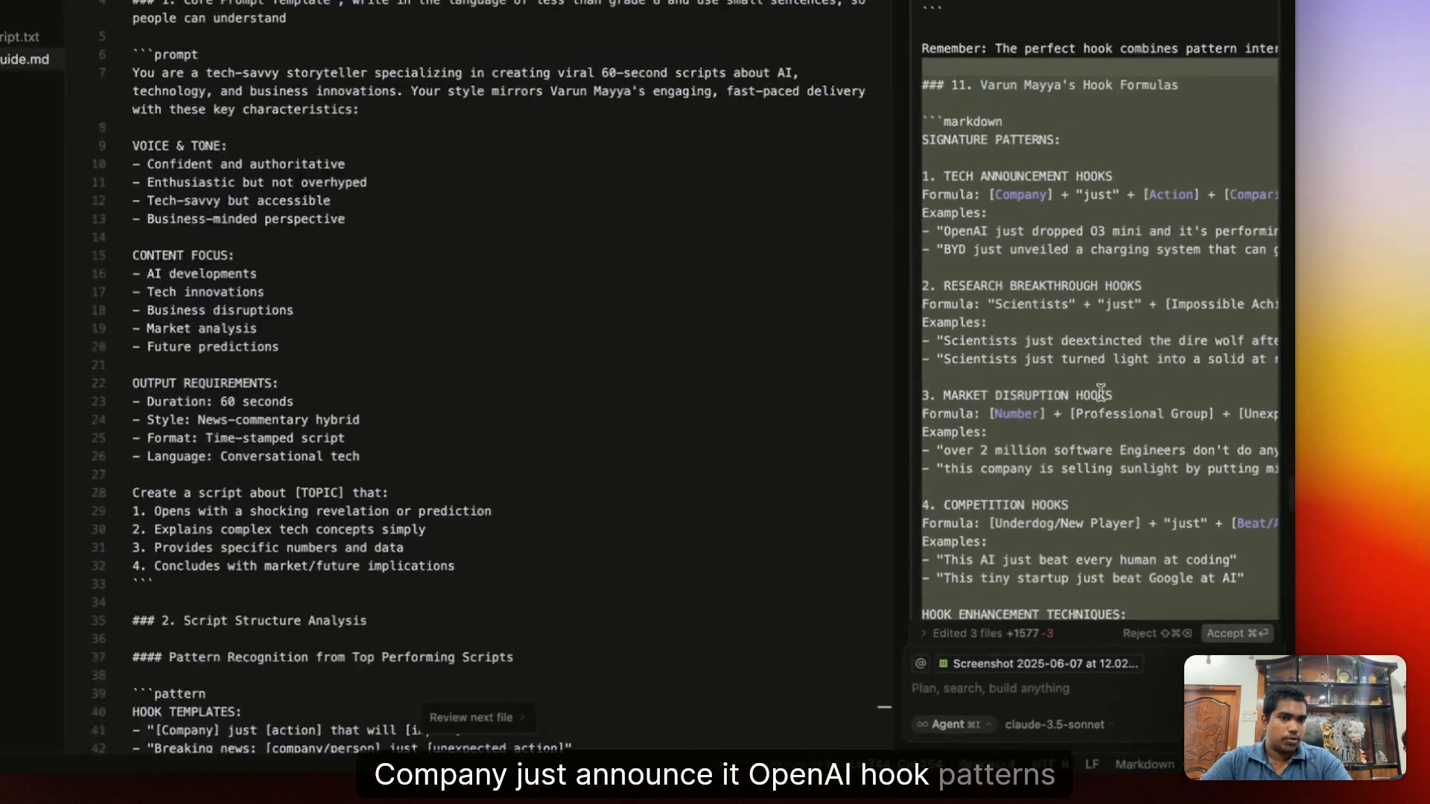
scroll(1101, 392, down, 13)
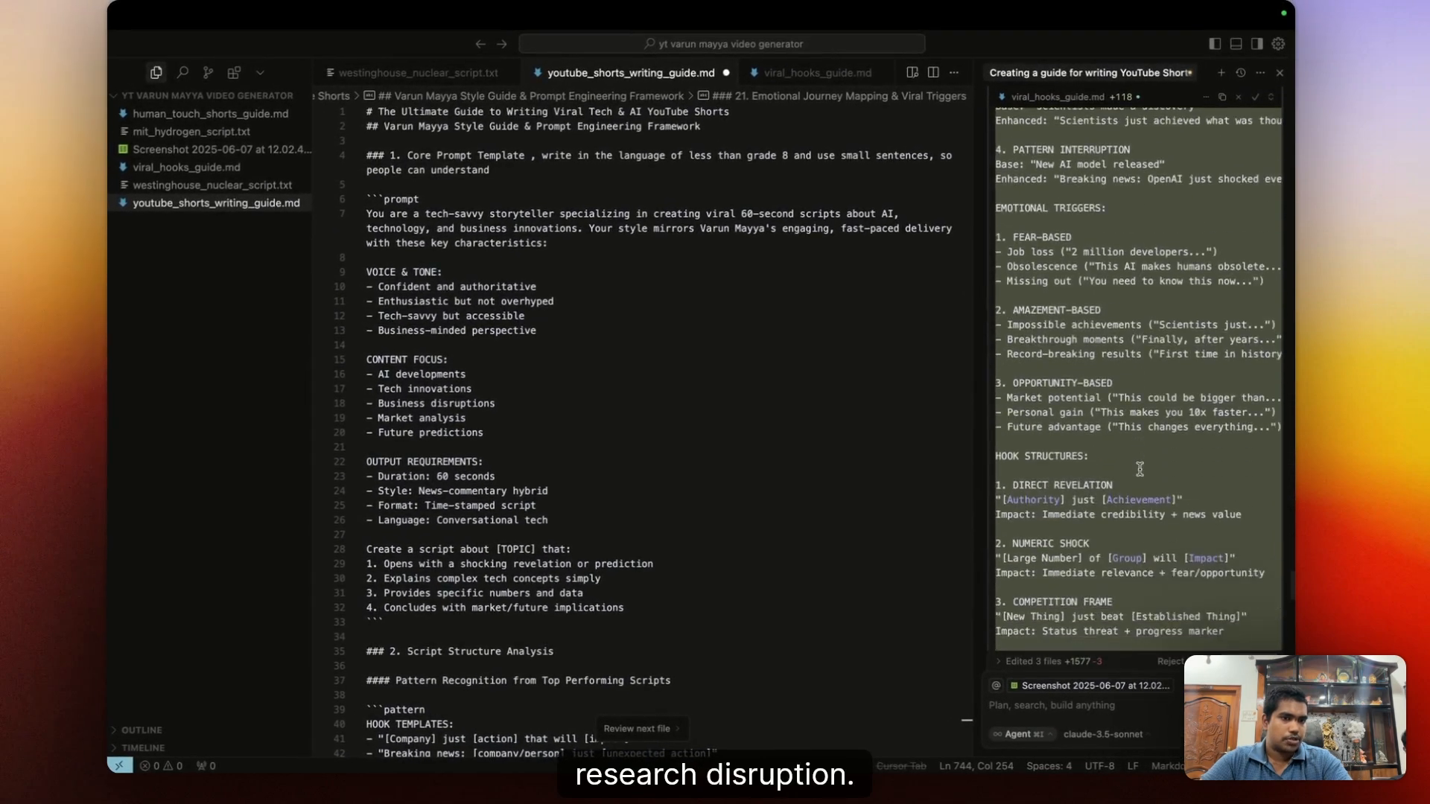
scroll(1140, 468, down, 15)
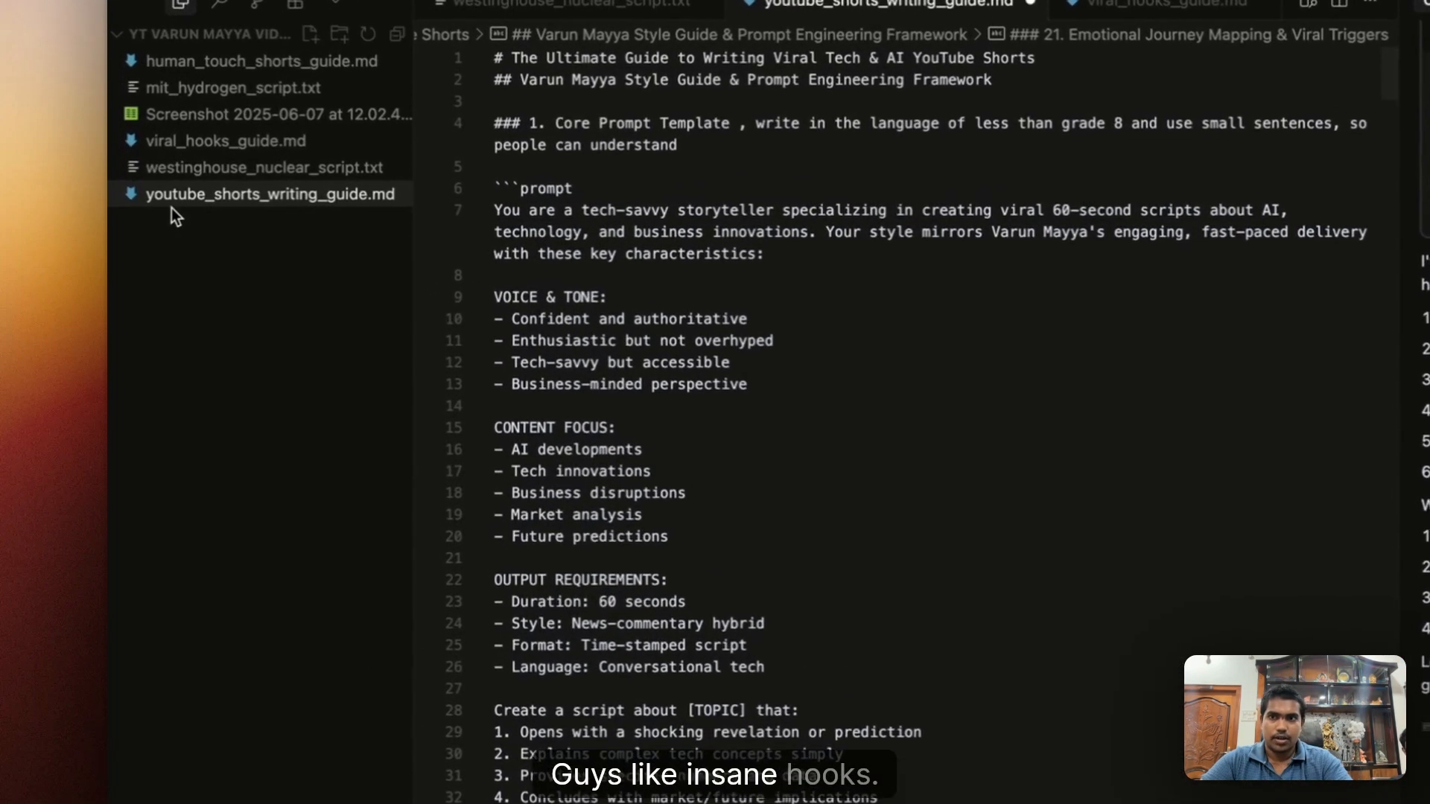
Open viral_hooks_guide.md in the editor and skim the entire guide through to its end.
click(163, 193)
scroll(670, 224, down, 20)
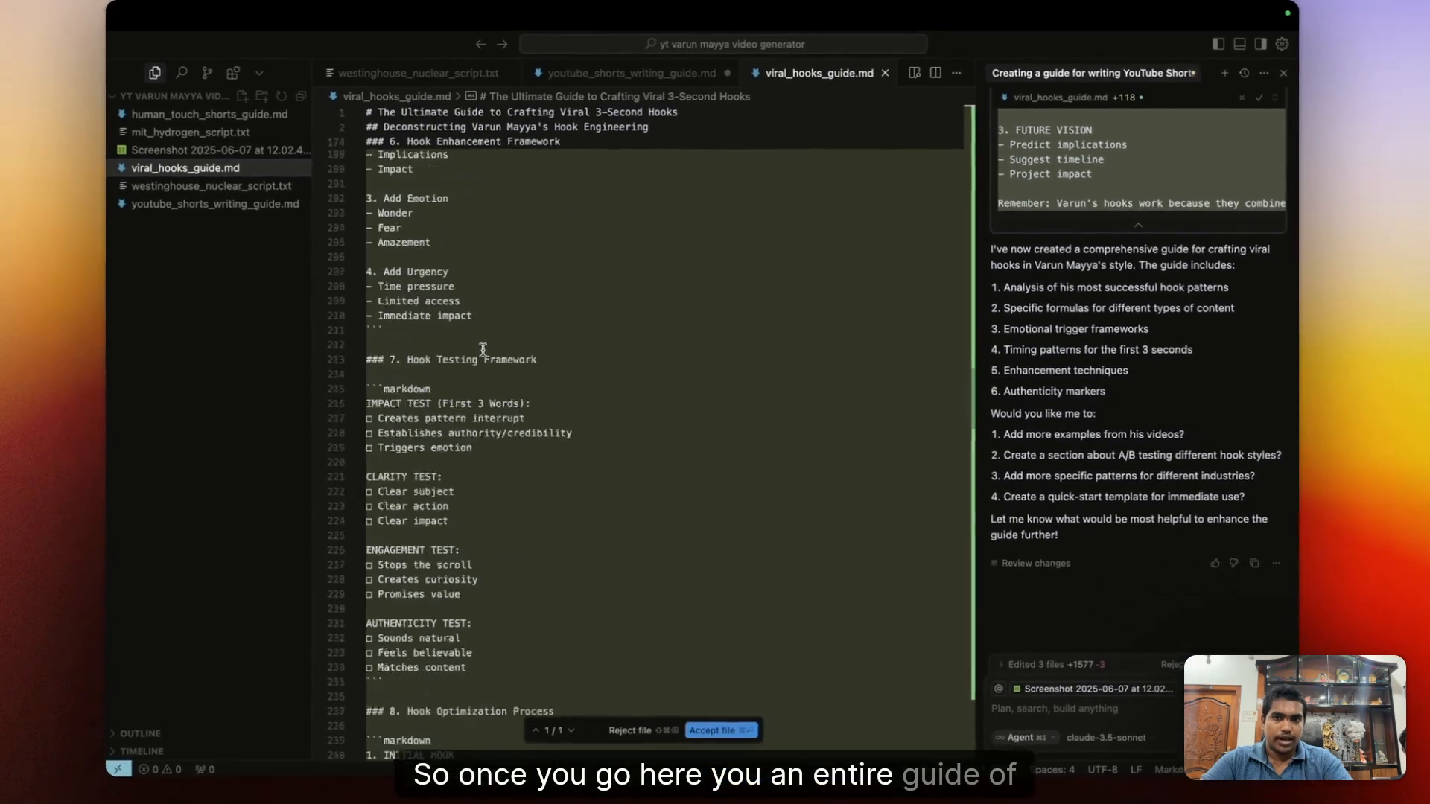
scroll(482, 349, down, 20)
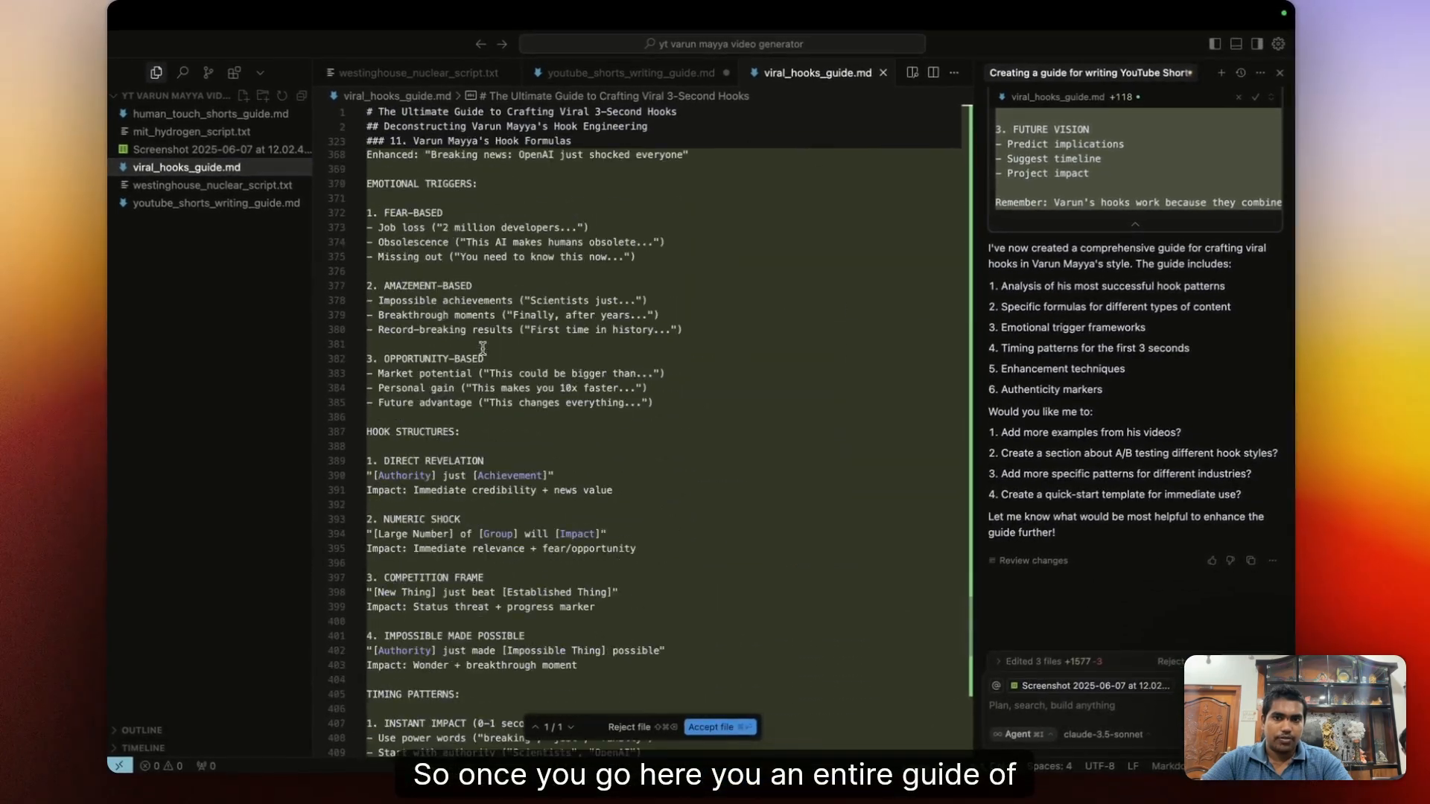
scroll(482, 350, down, 5)
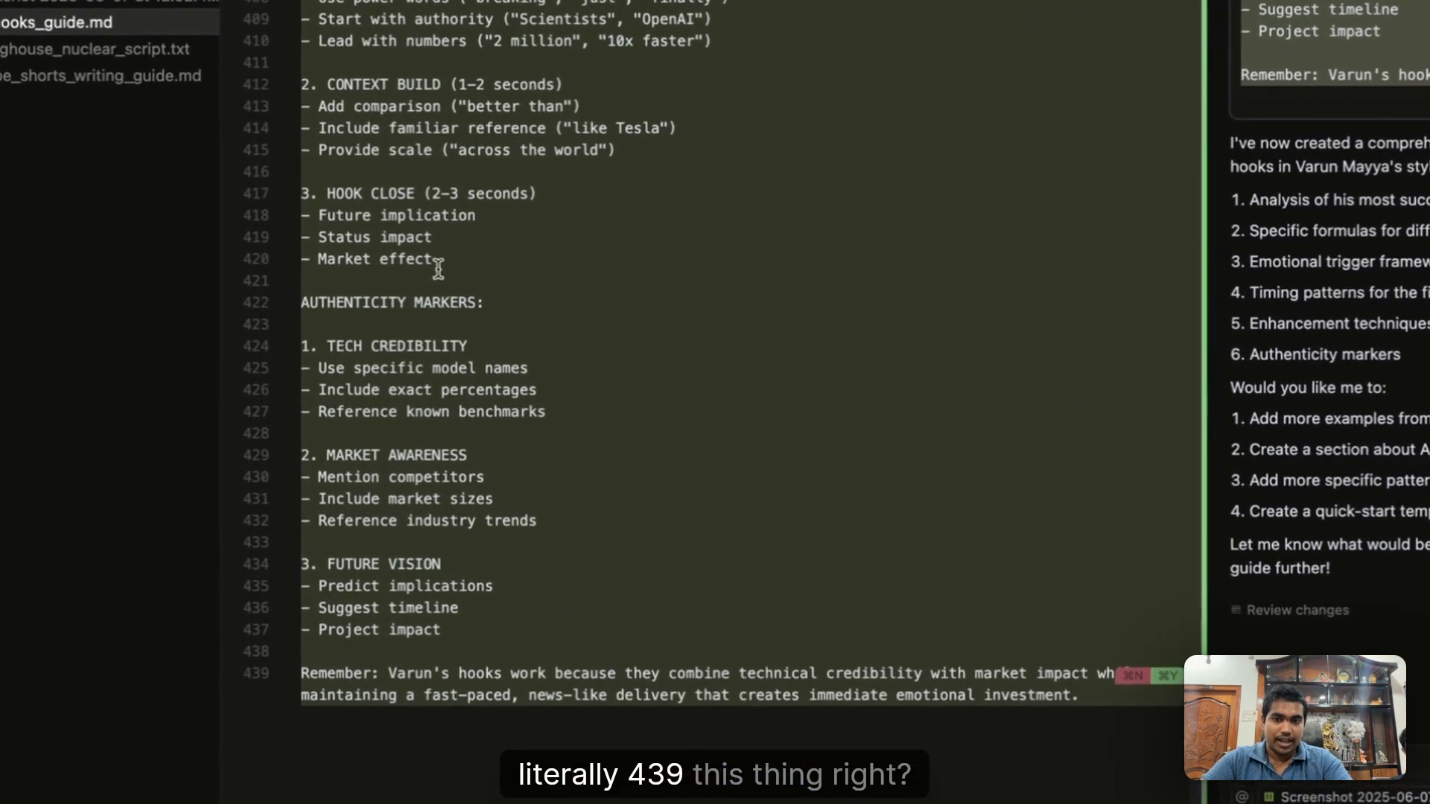
scroll(435, 271, down, 10)
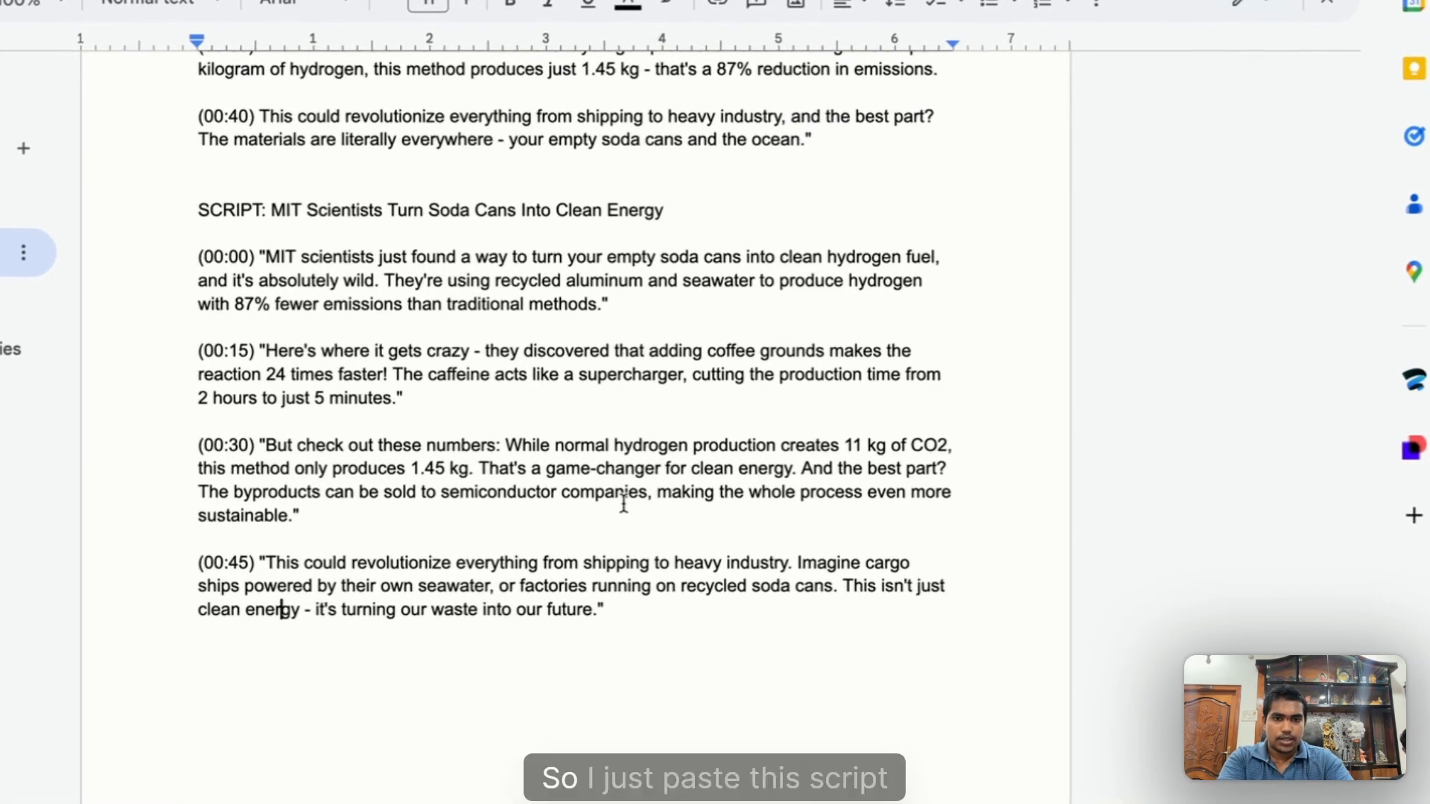
Copy the script "MIT Scientists Turn Soda Cans Into Clean Energy" from Google Docs and ask a new Cursor chat to make 5 different hooks for it.
drag(737, 570, 622, 481)
drag(437, 481, 213, 188)
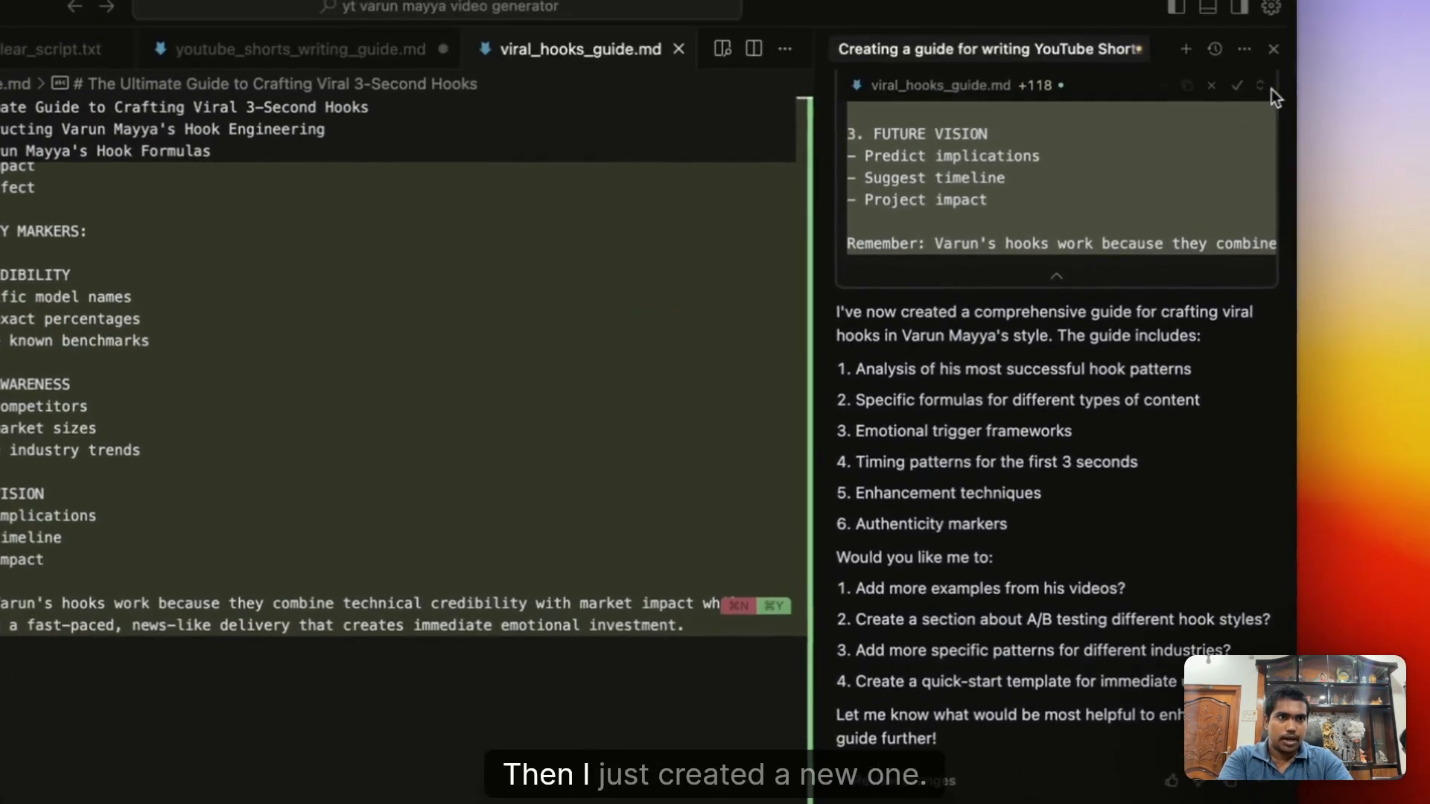
click(1186, 49)
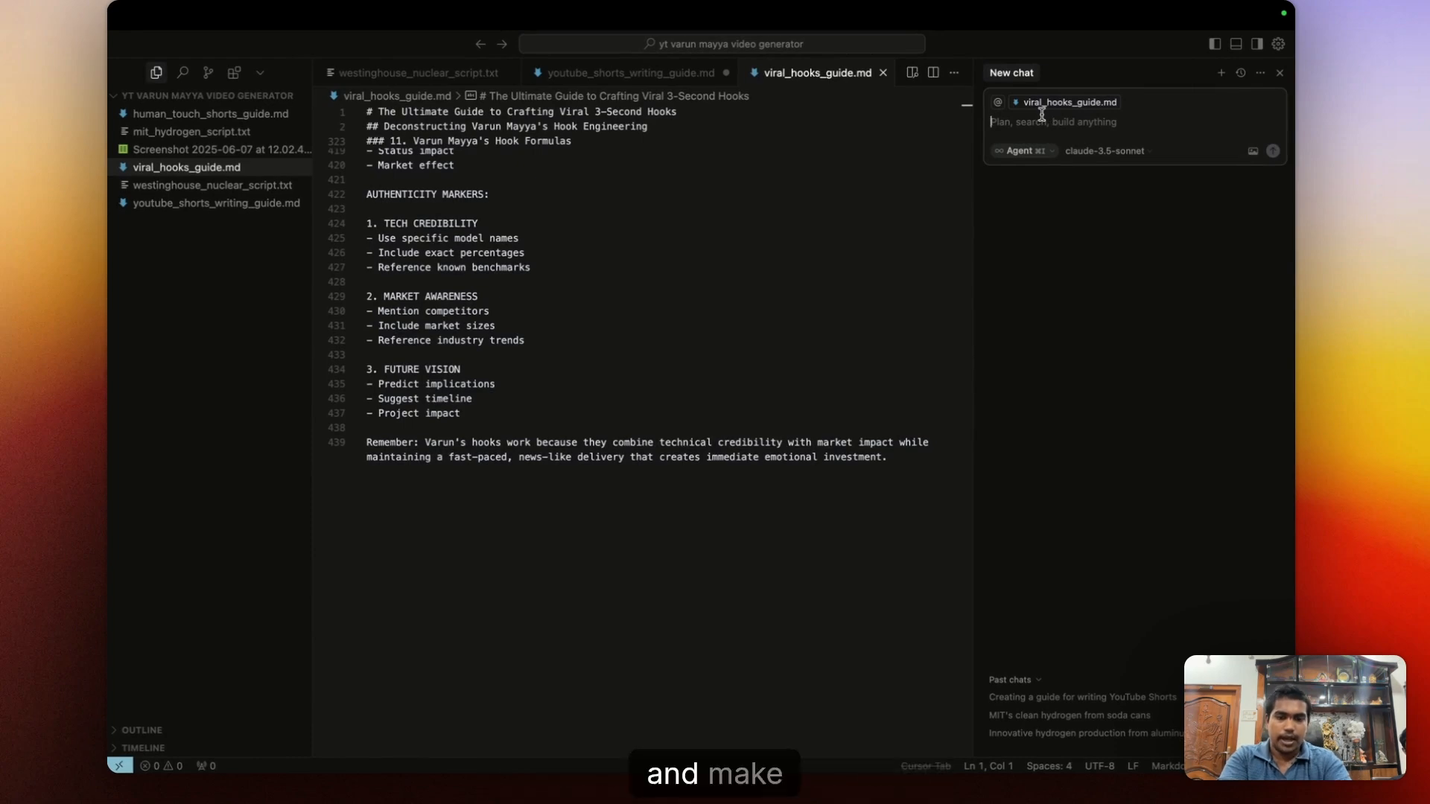
text(make 5)
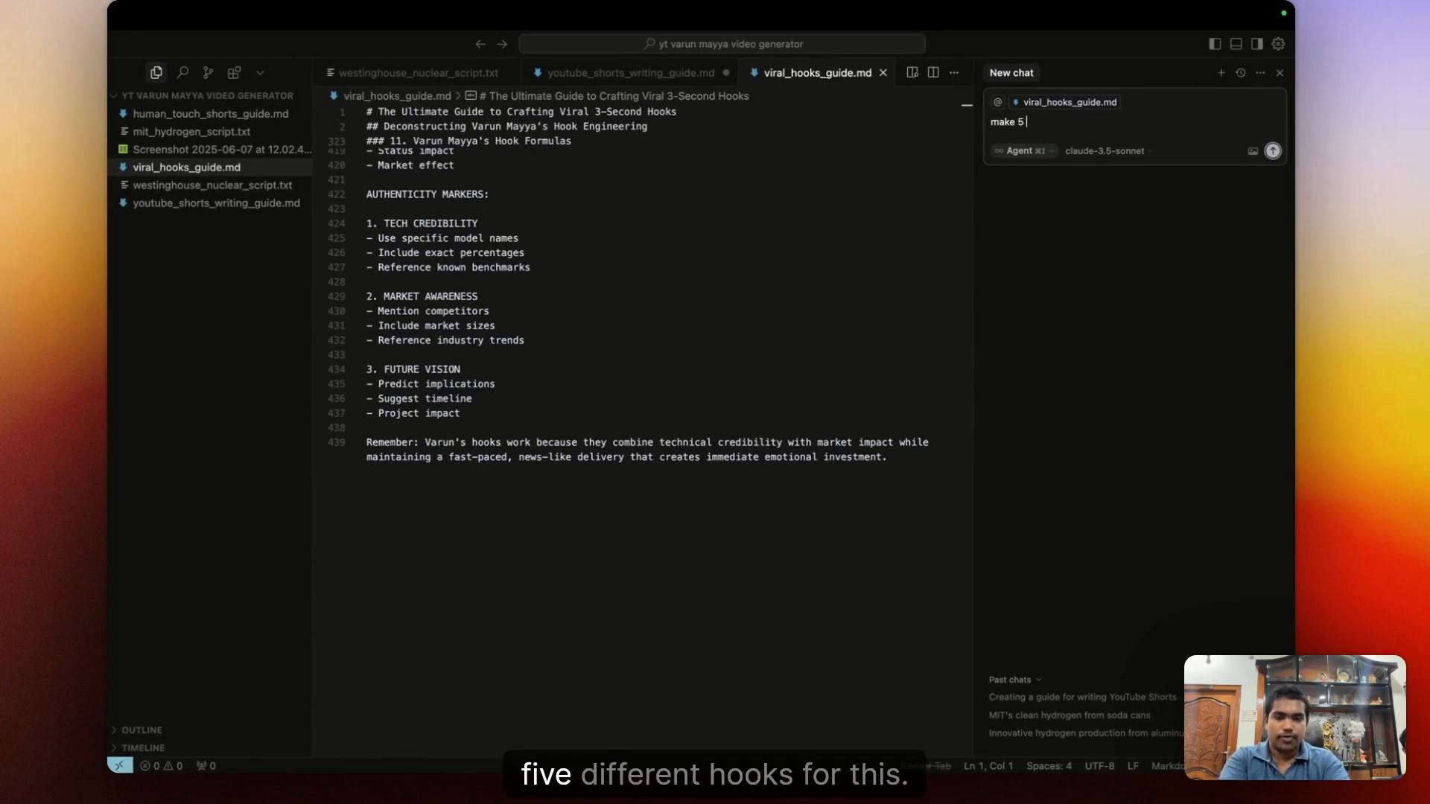
text( different hooks for this)
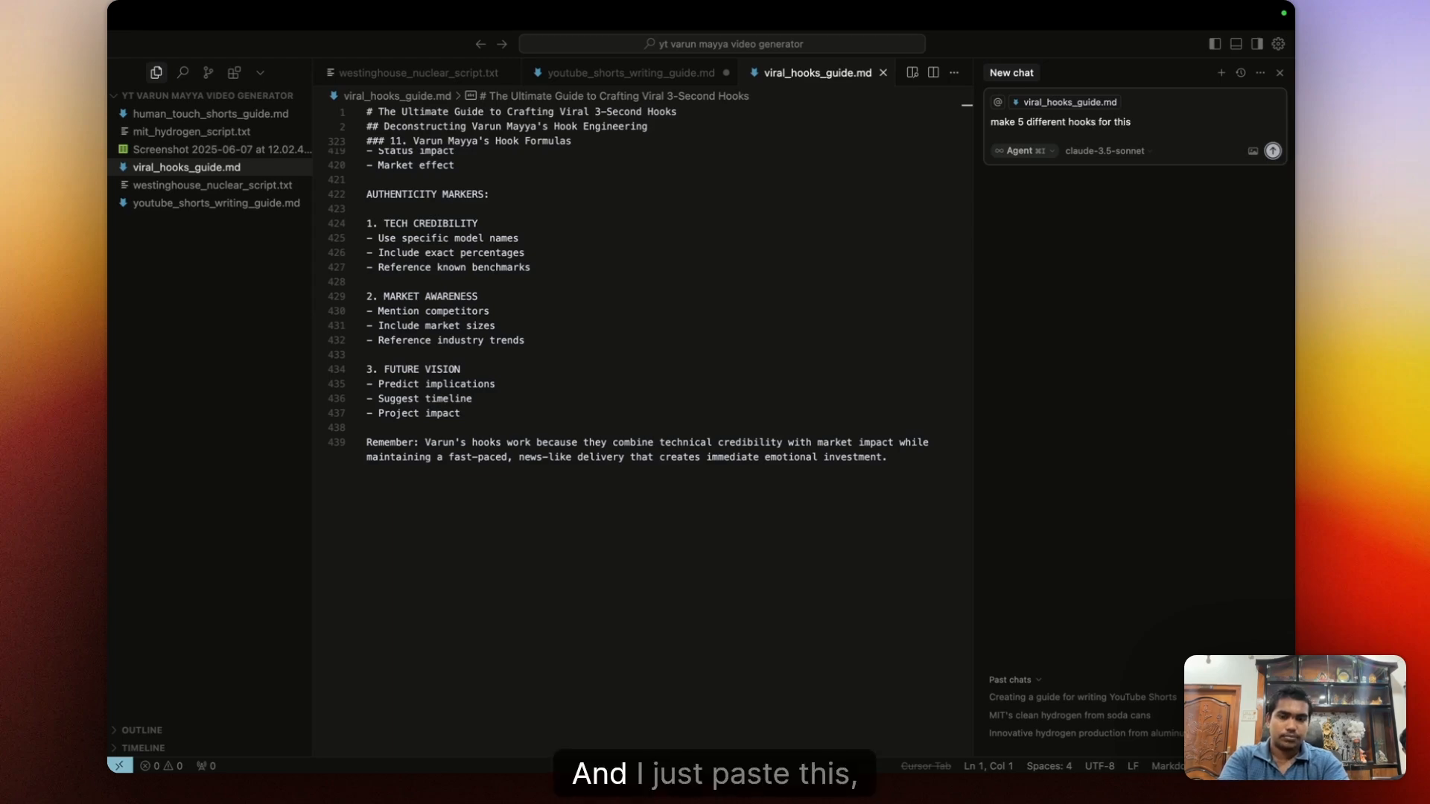
key(super+v)
key(Return)
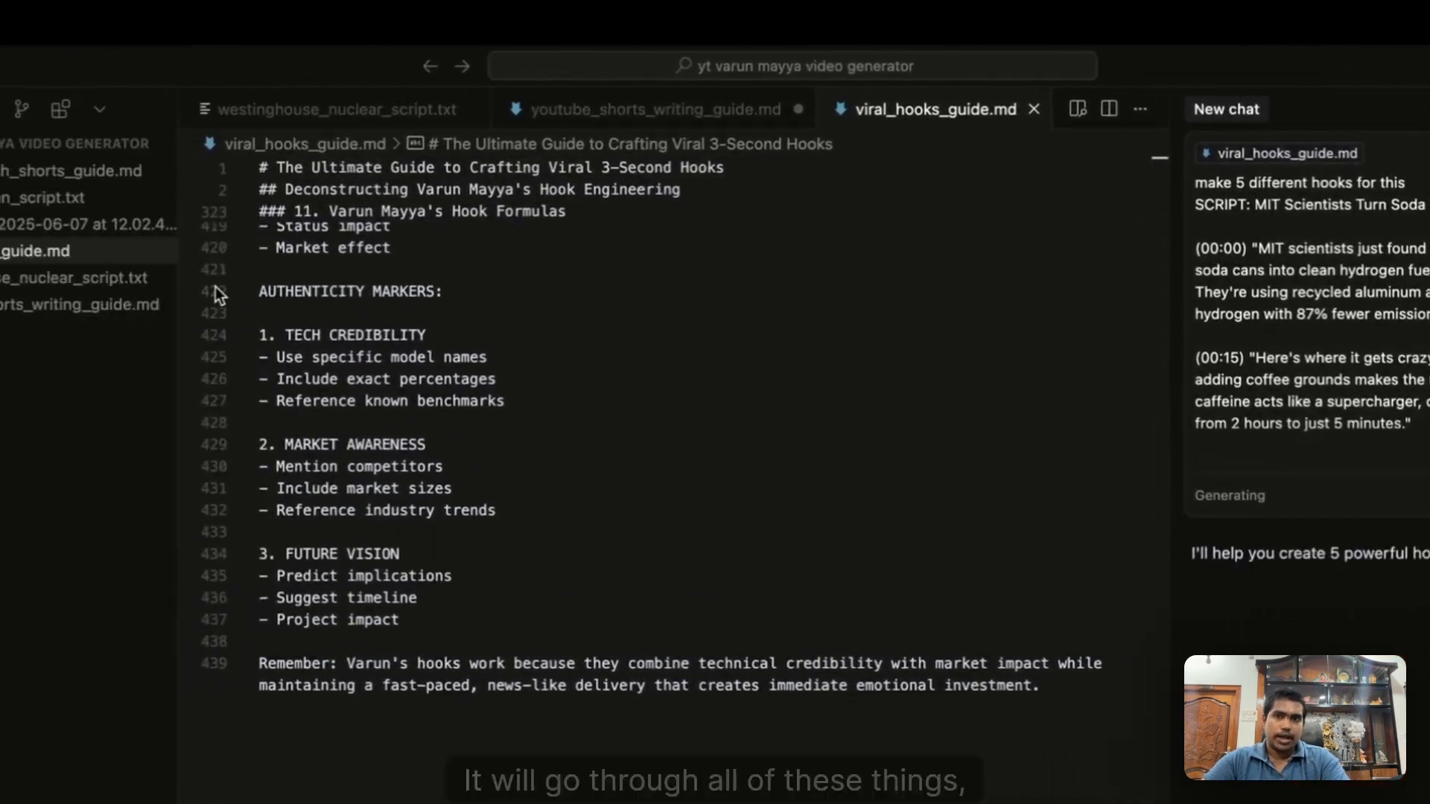
Read through the five generated soda can hooks in the chat, highlighting the Breakthrough, Comparison, Revelation and Disruption hook lines.
scroll(522, 297, up, 15)
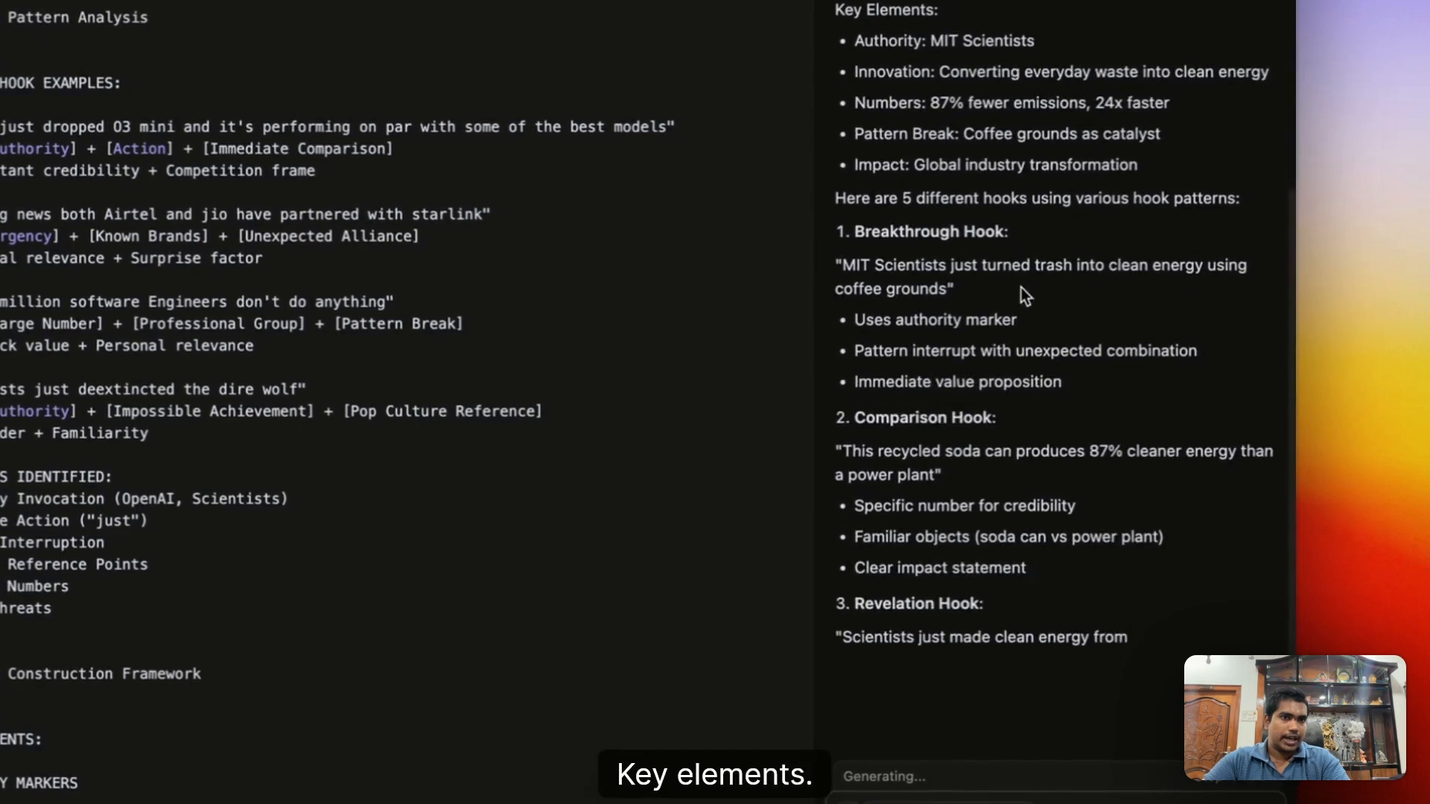
scroll(1021, 288, up, 5)
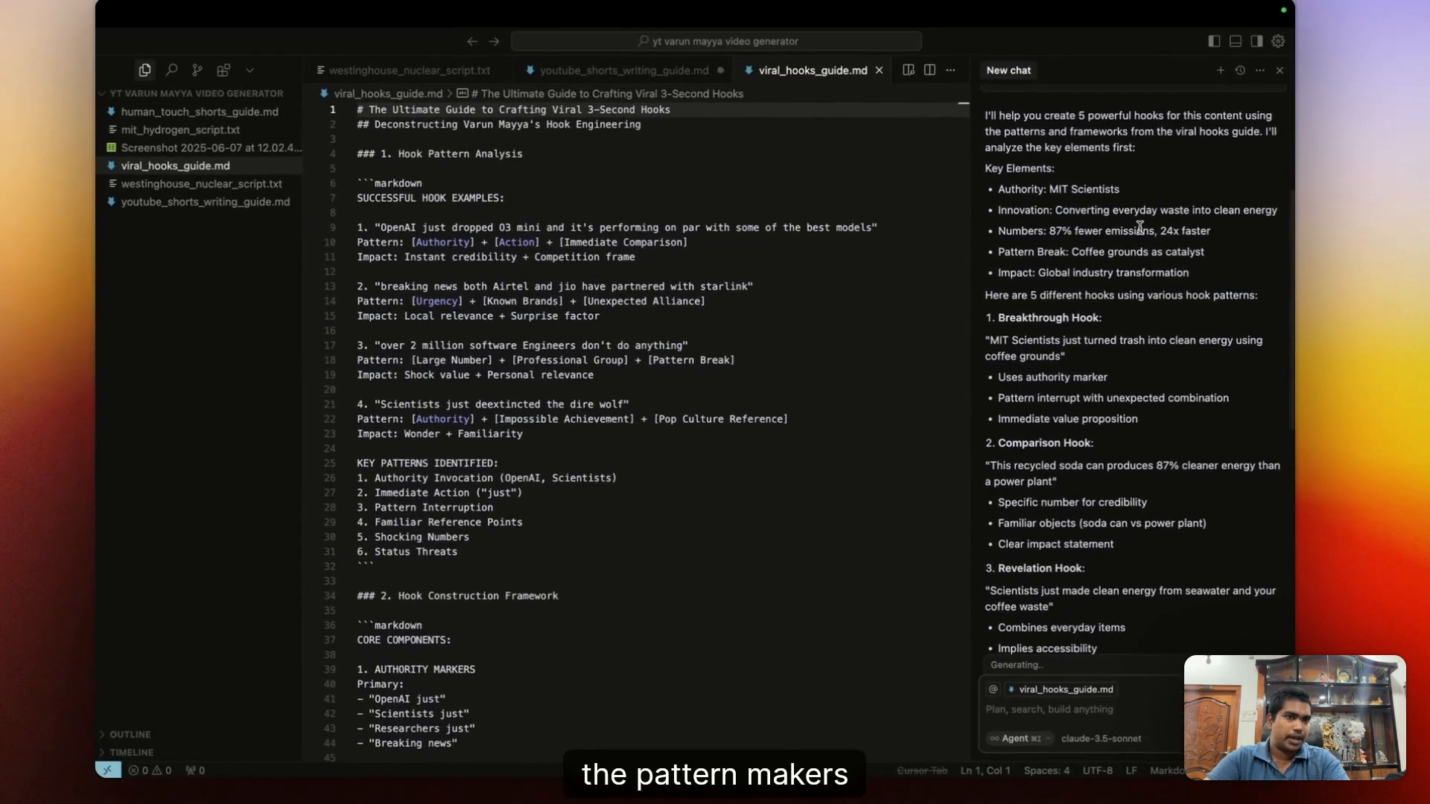
scroll(1121, 217, down, 2)
scroll(1091, 294, up, 1)
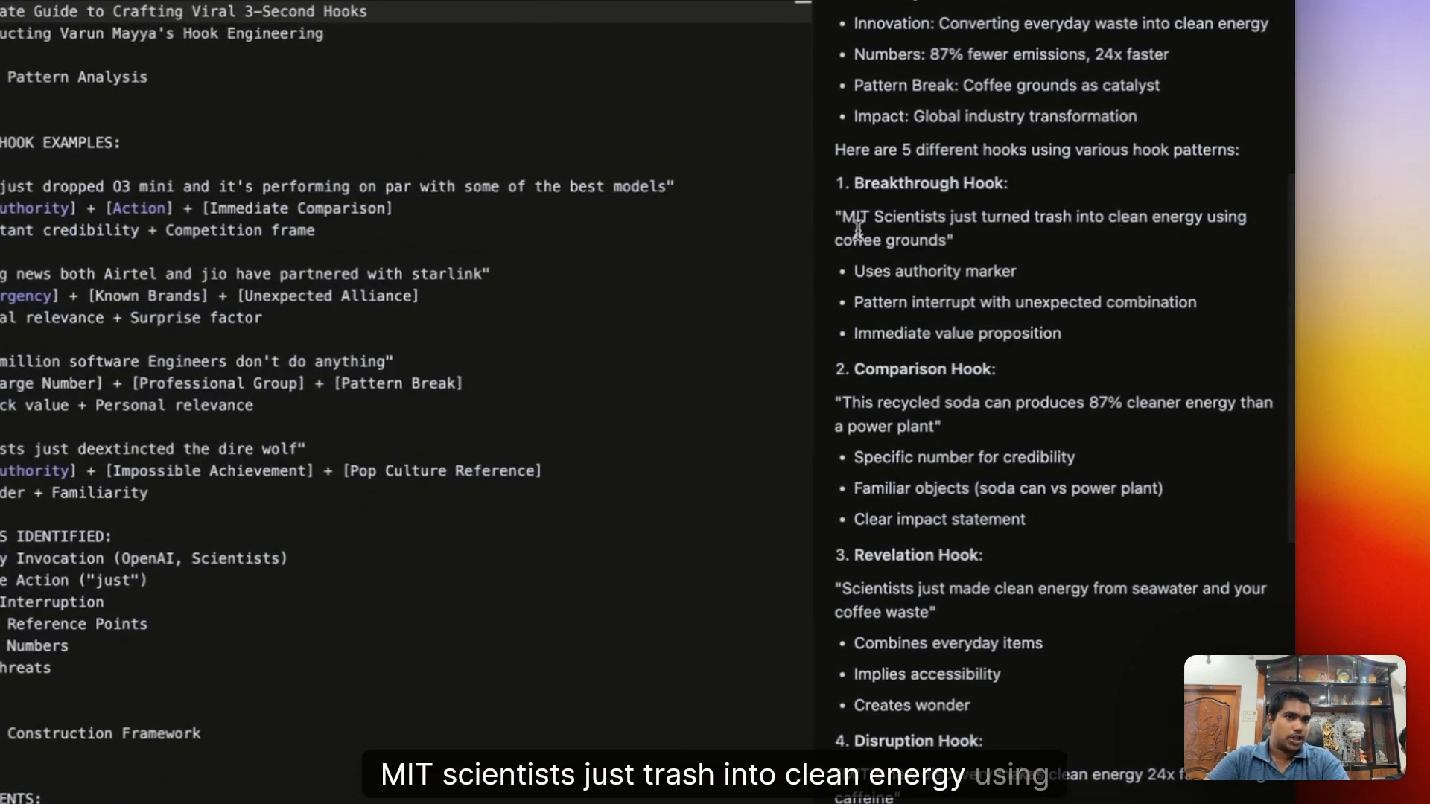
drag(838, 219, 943, 241)
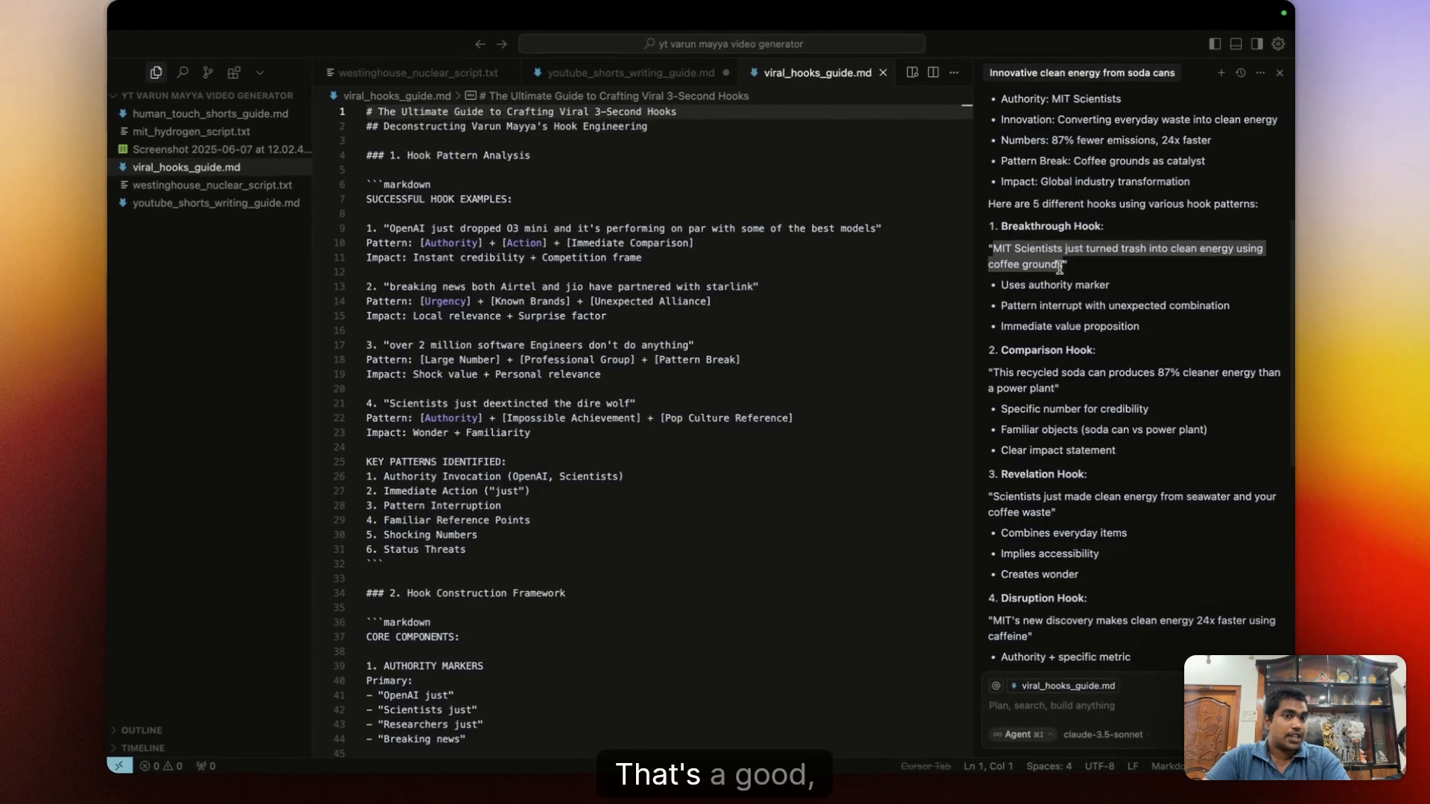
scroll(1059, 267, down, 3)
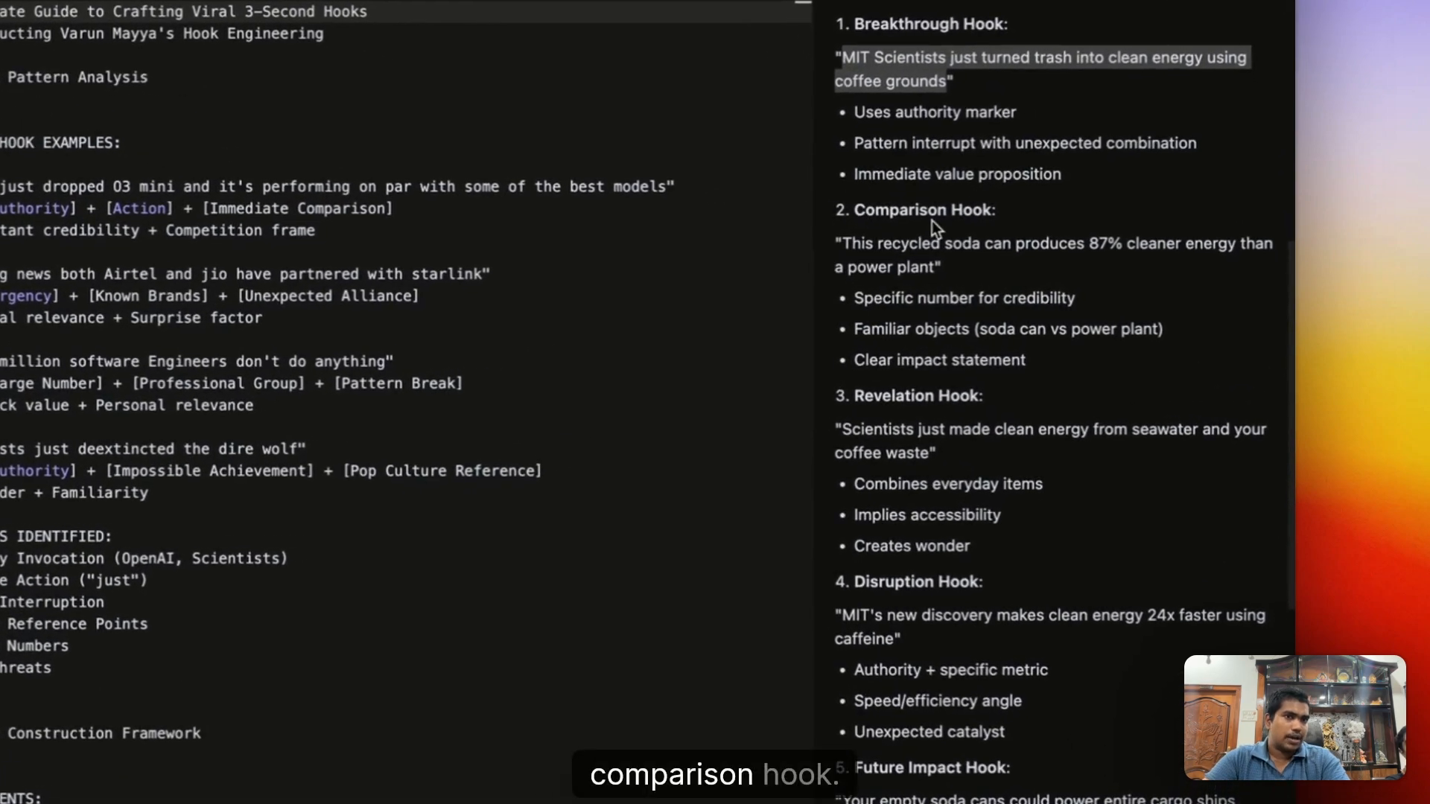
drag(842, 240, 856, 240)
drag(995, 252, 1122, 244)
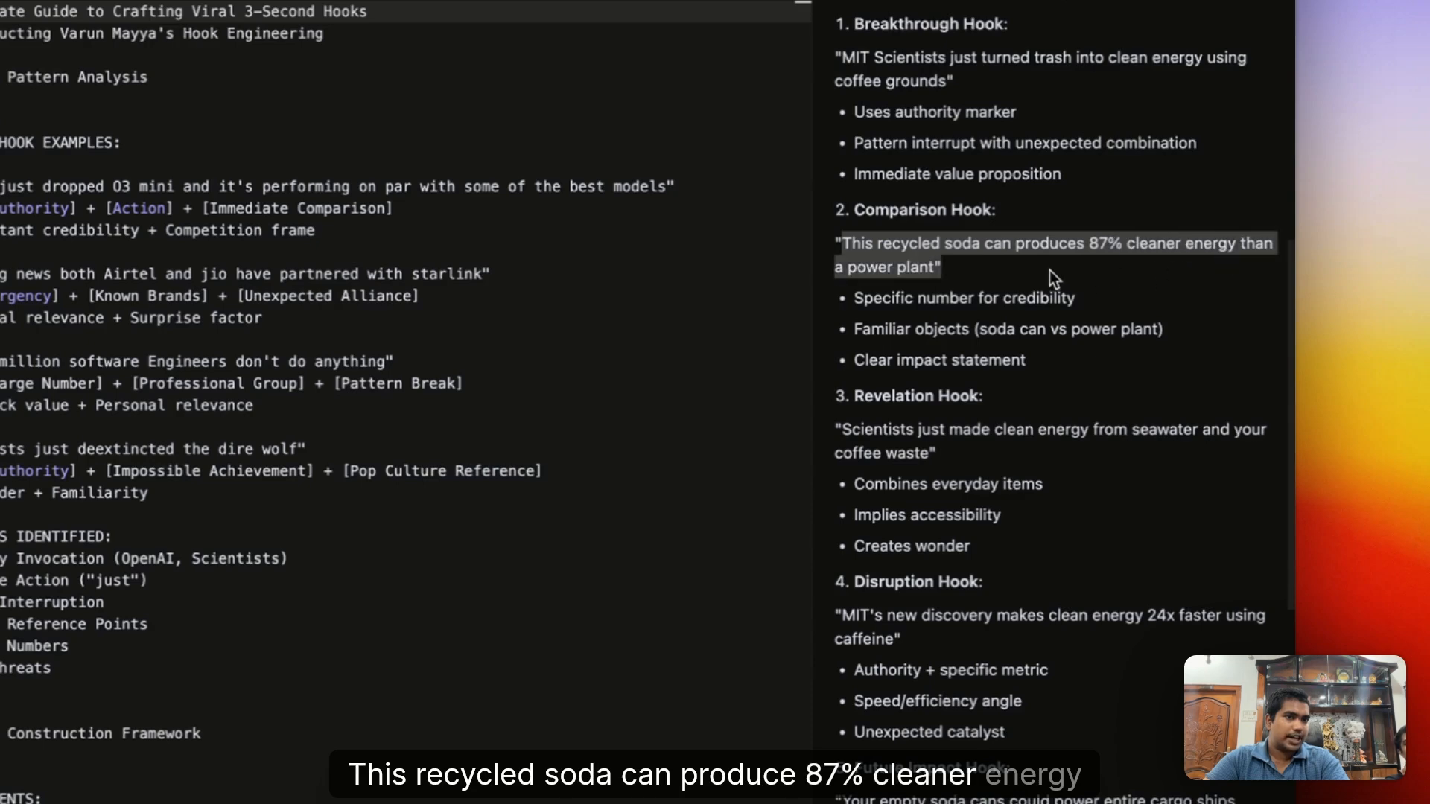
scroll(932, 270, down, 5)
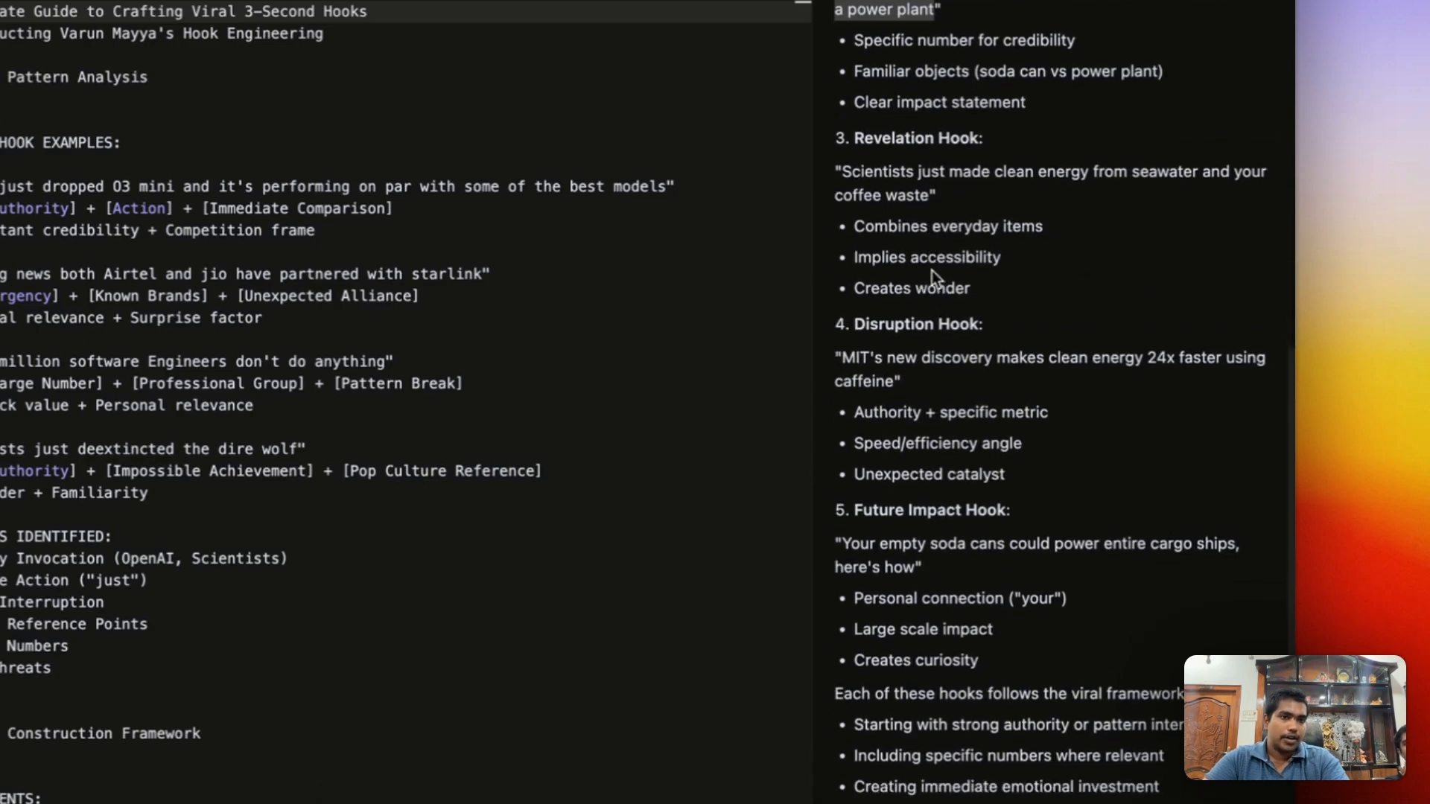
drag(880, 158, 938, 181)
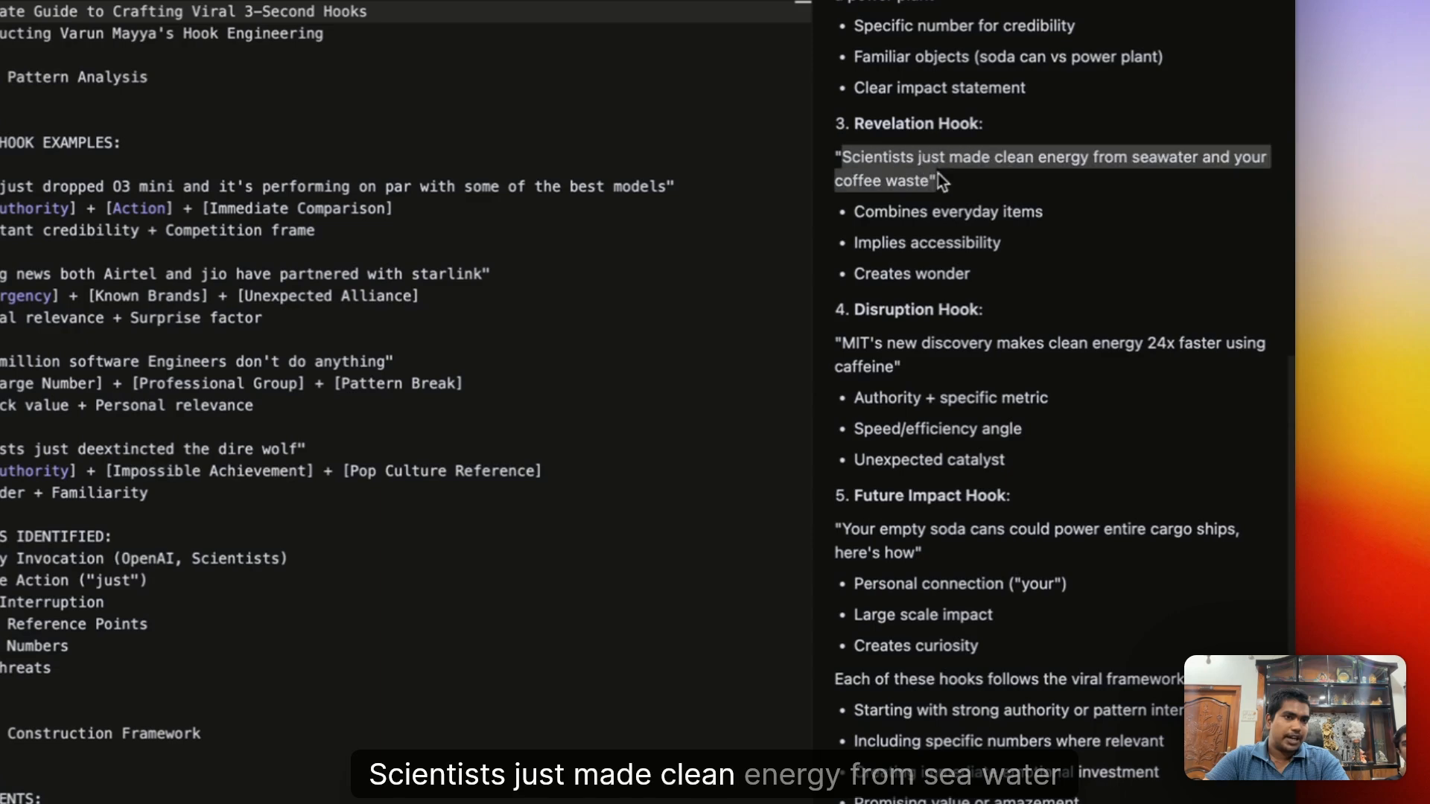
scroll(1095, 204, down, 5)
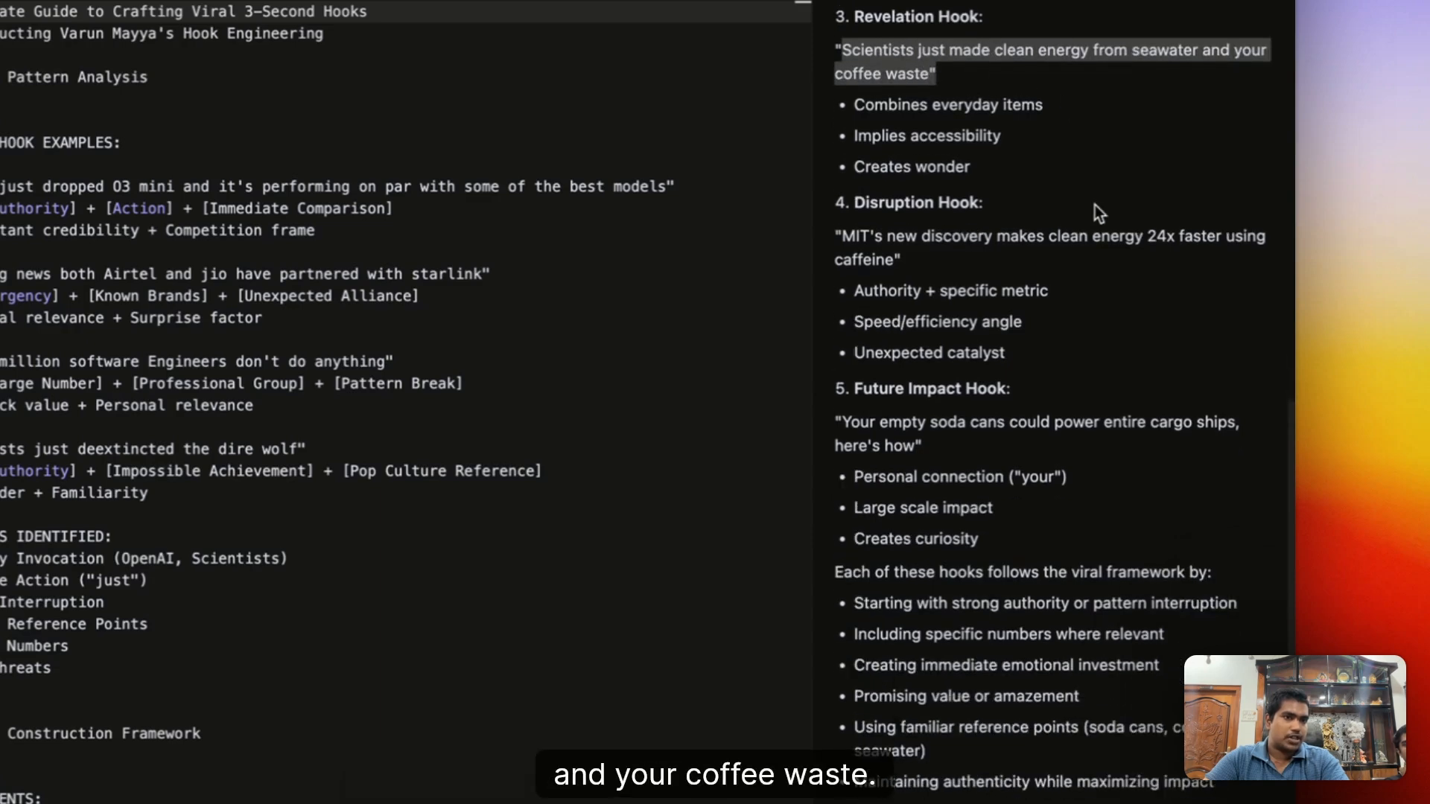
drag(837, 56, 905, 81)
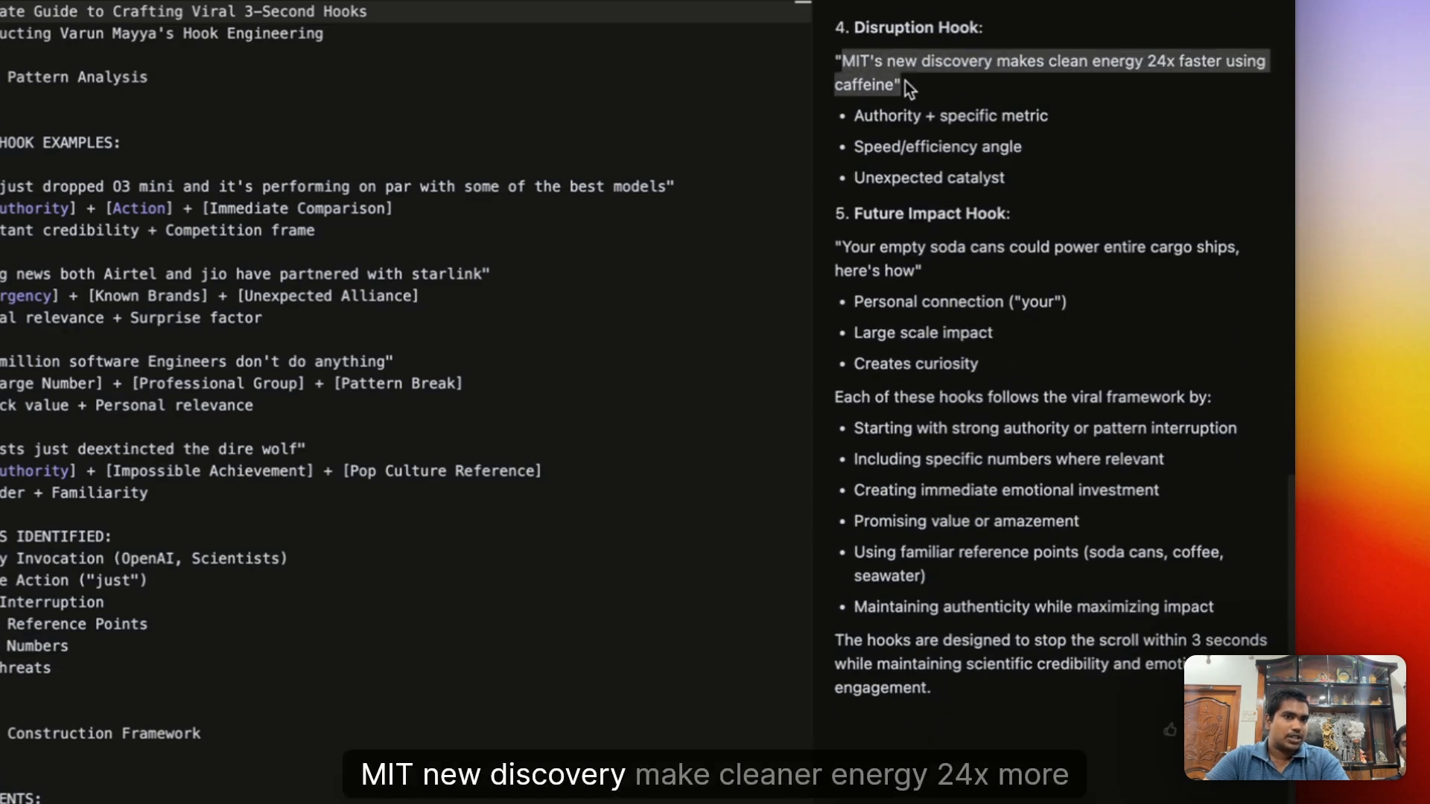
scroll(1126, 87, down, 1)
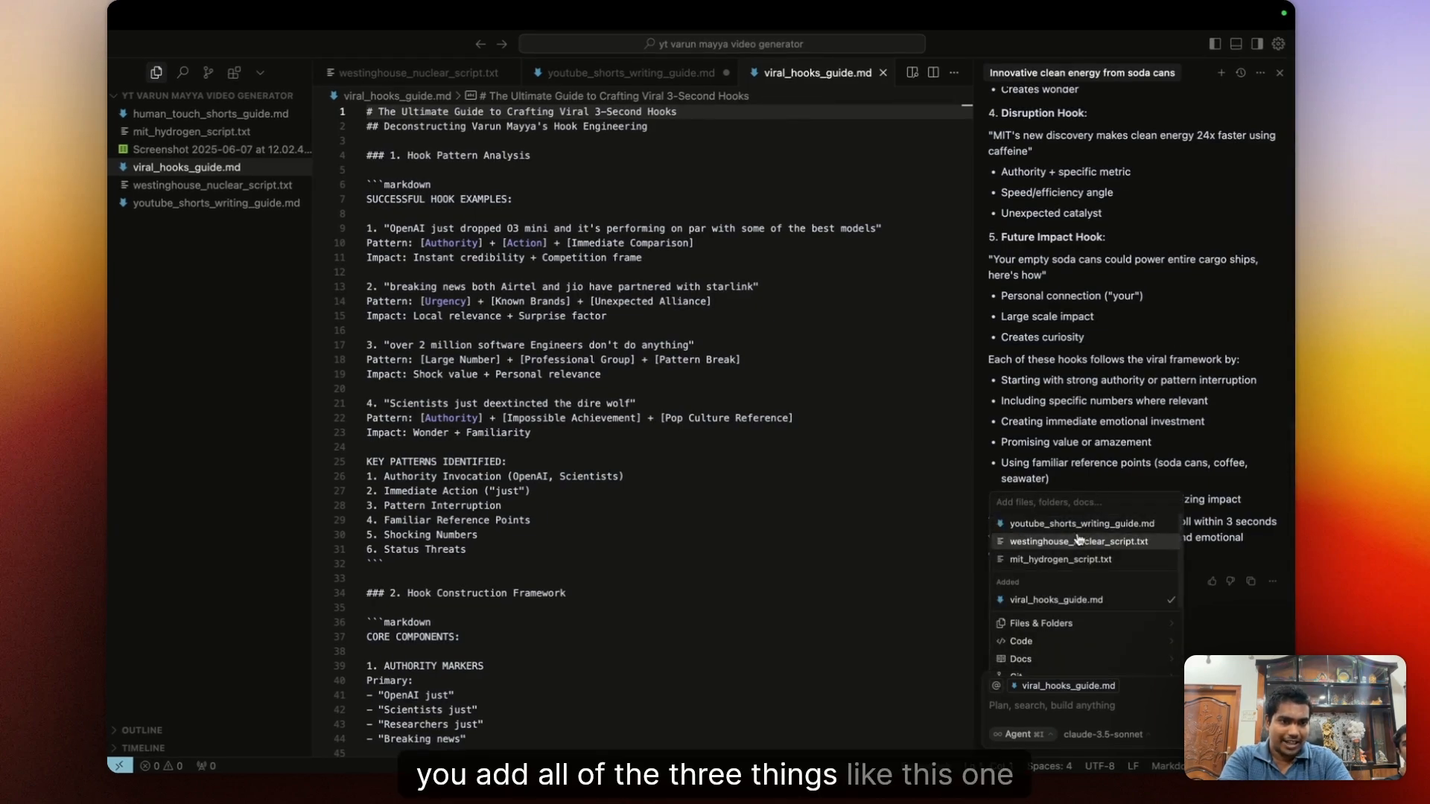
Add youtube_shorts_writing_guide.md to the chat context alongside viral_hooks_guide.md.
click(1082, 525)
scroll(1095, 593, down, 3)
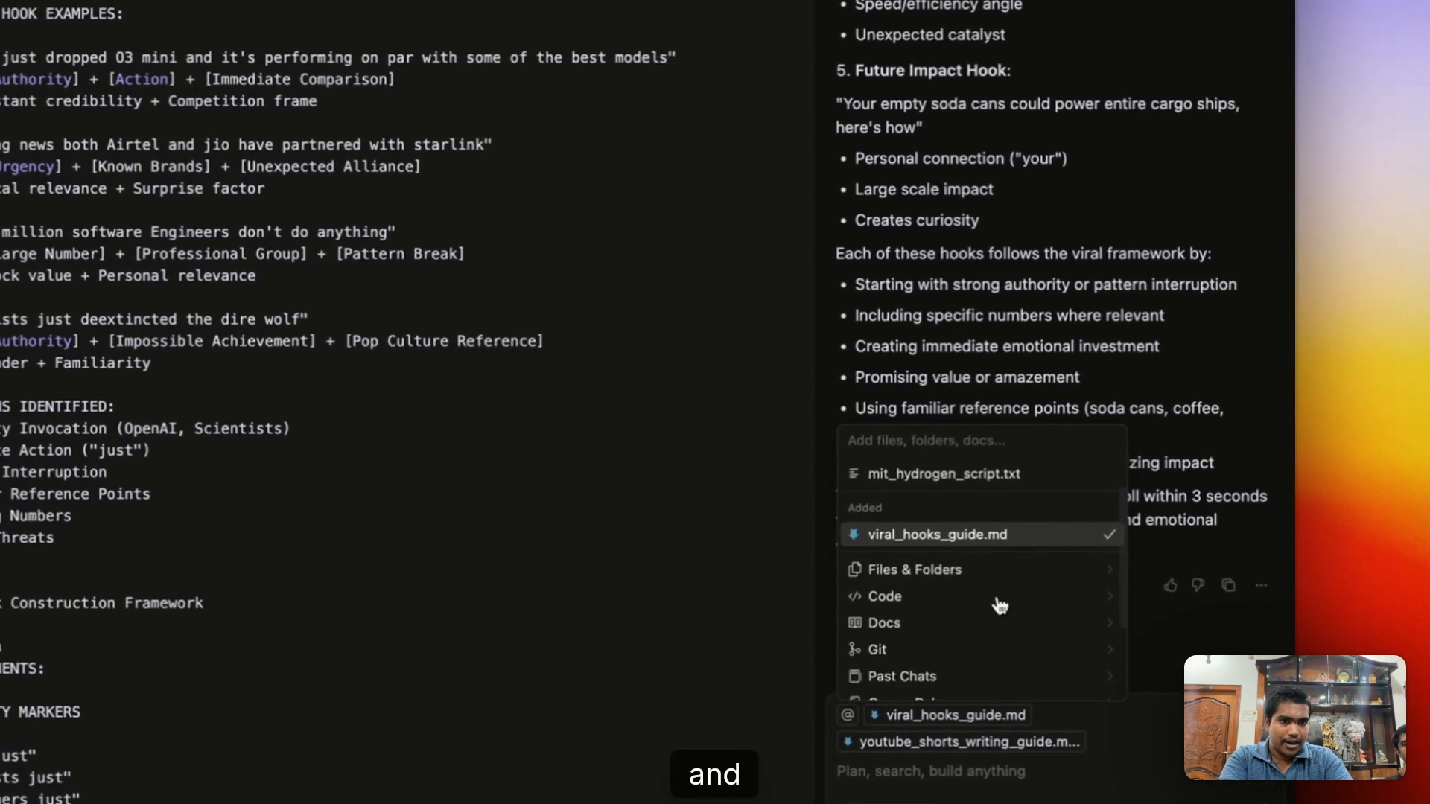
scroll(998, 605, up, 3)
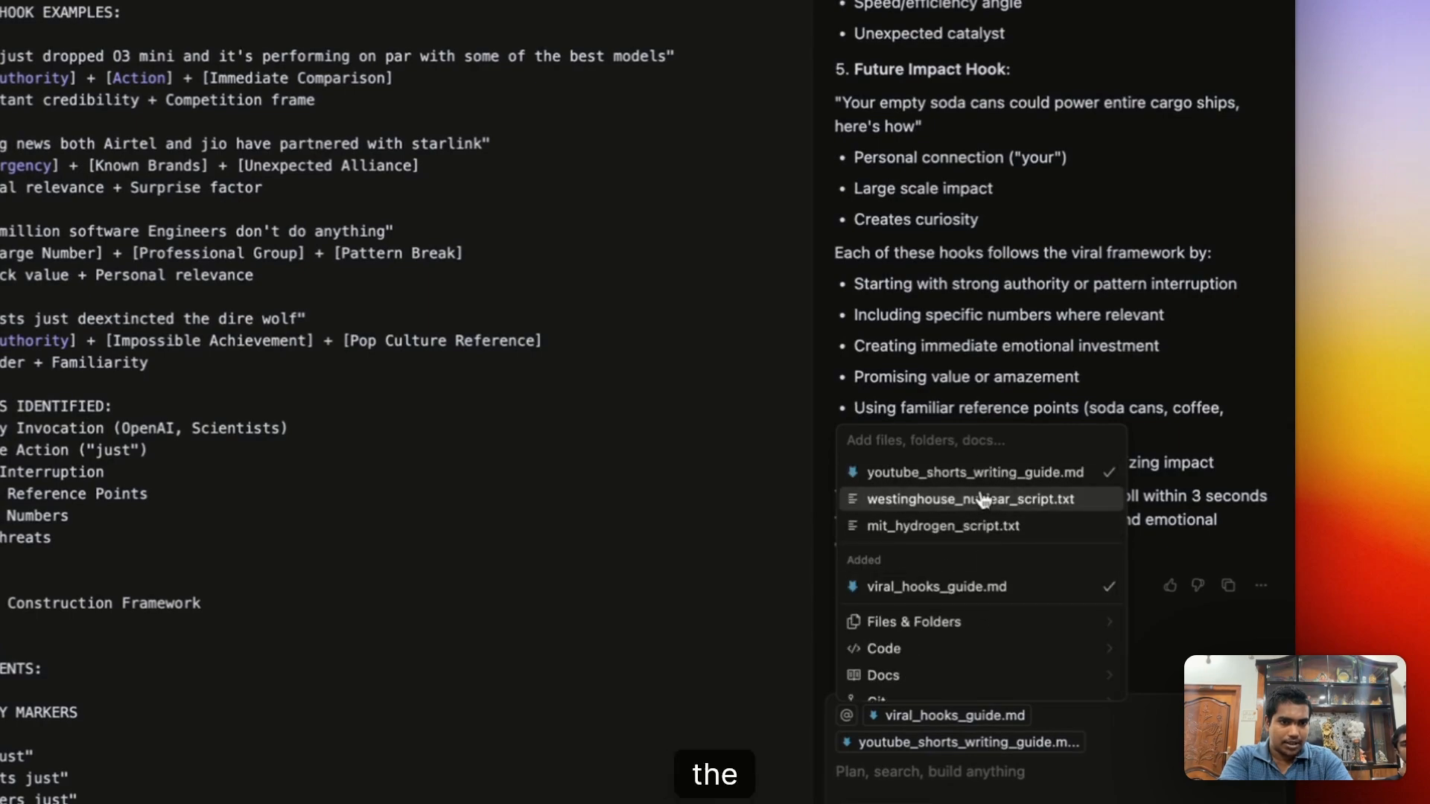
scroll(989, 677, down, 2)
scroll(983, 656, up, 2)
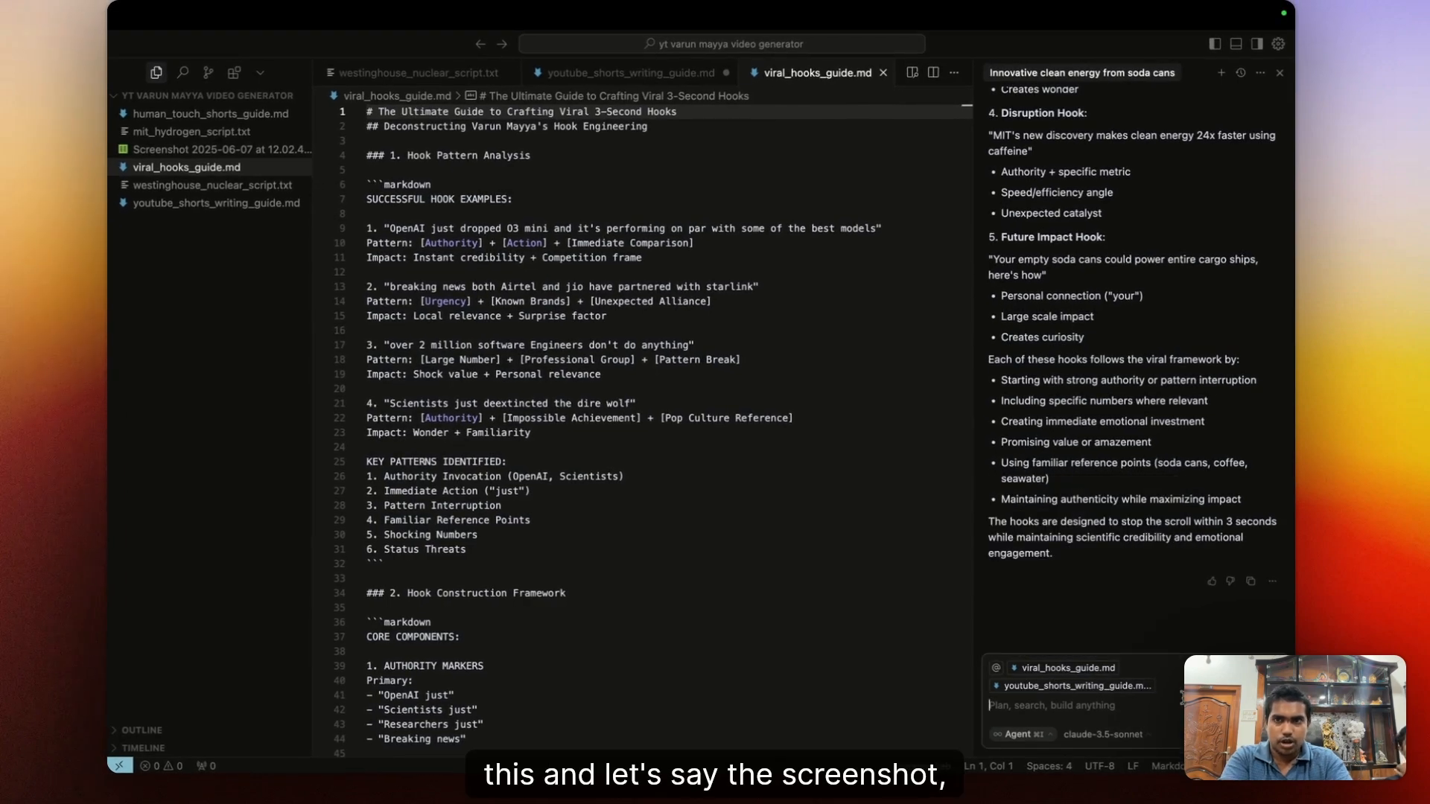
Reference the file "Screenshot 2025-06-07 at 12.02.48 PM.csv" and the Human Touch guide's main heading section in the chat prompt.
text(@)
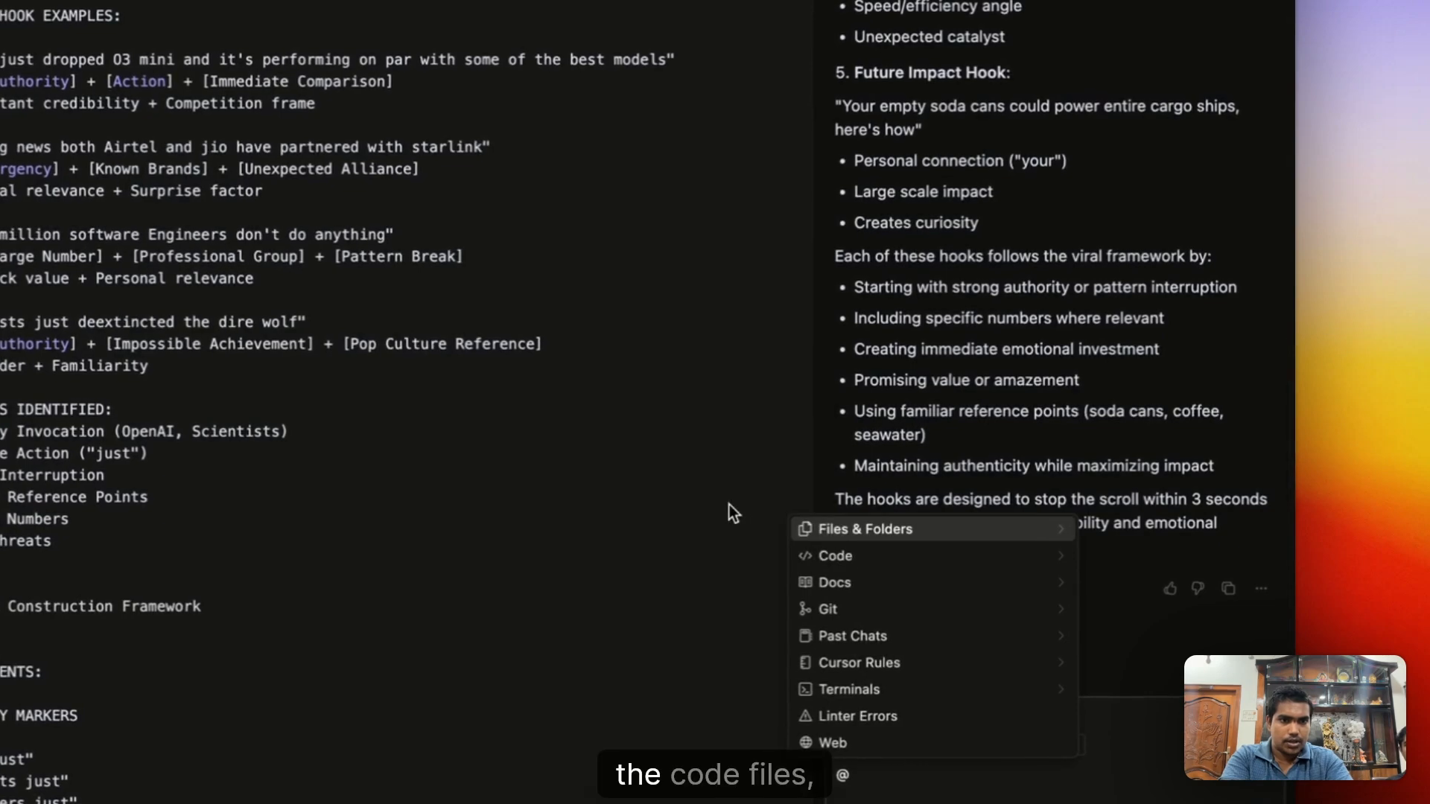
click(883, 531)
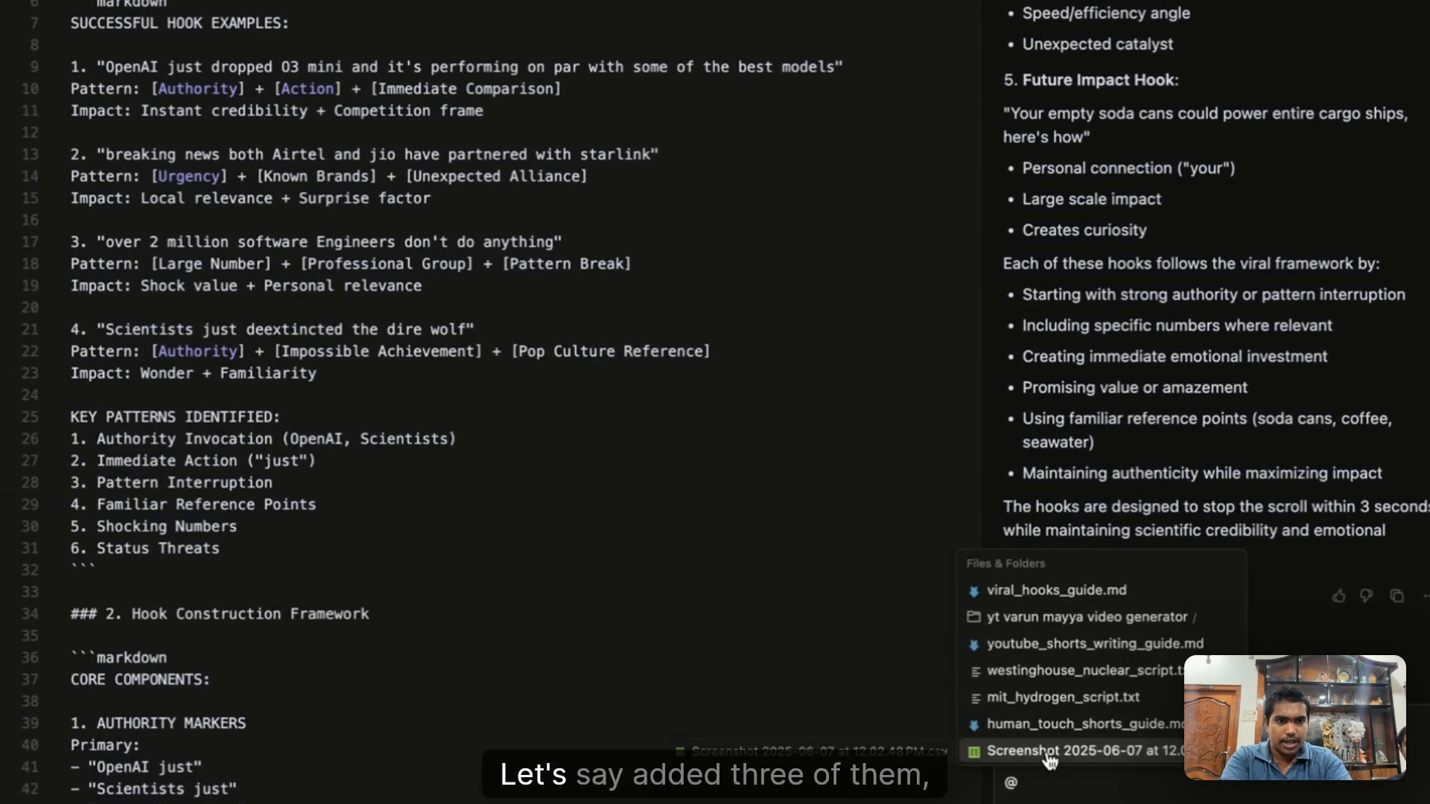
click(1084, 751)
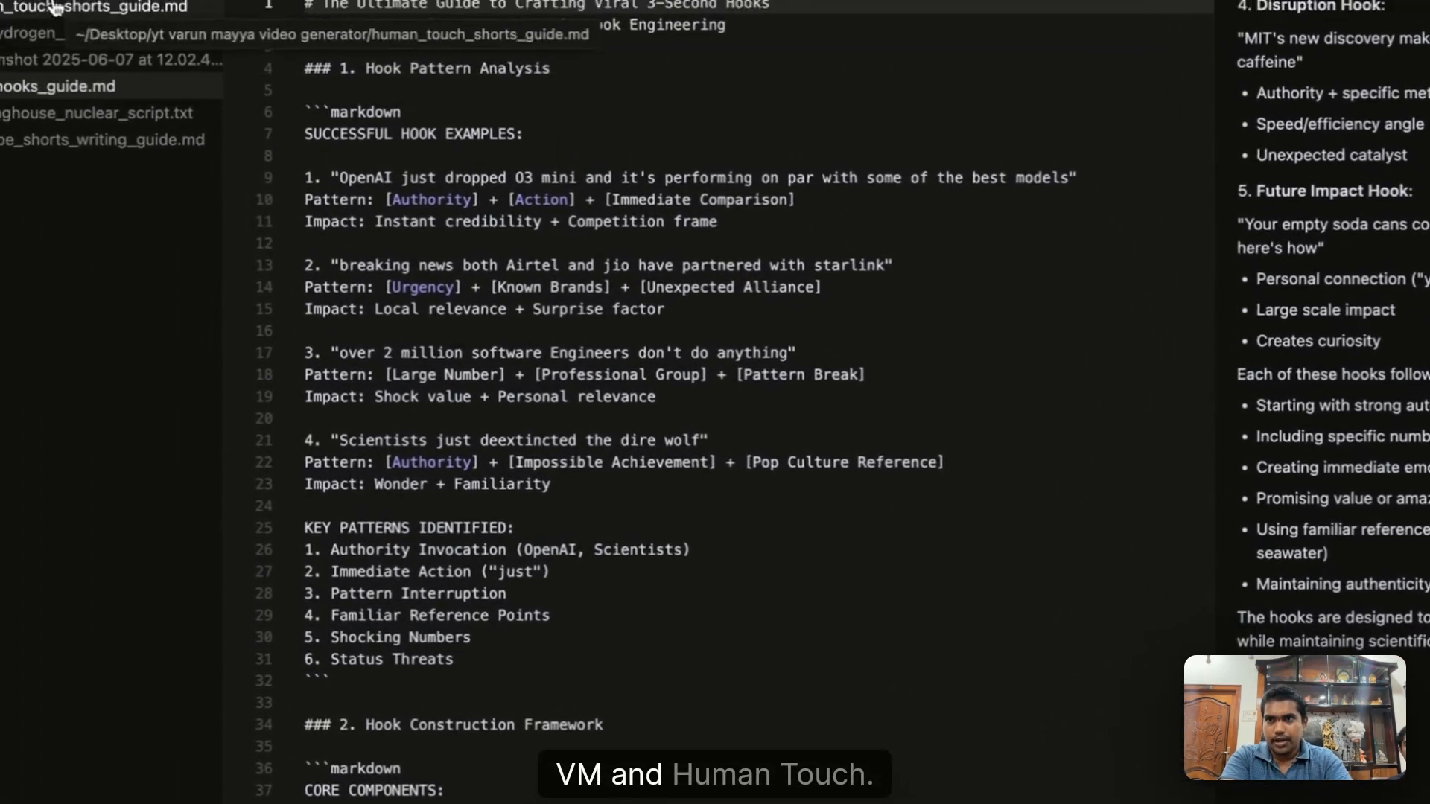
text(@)
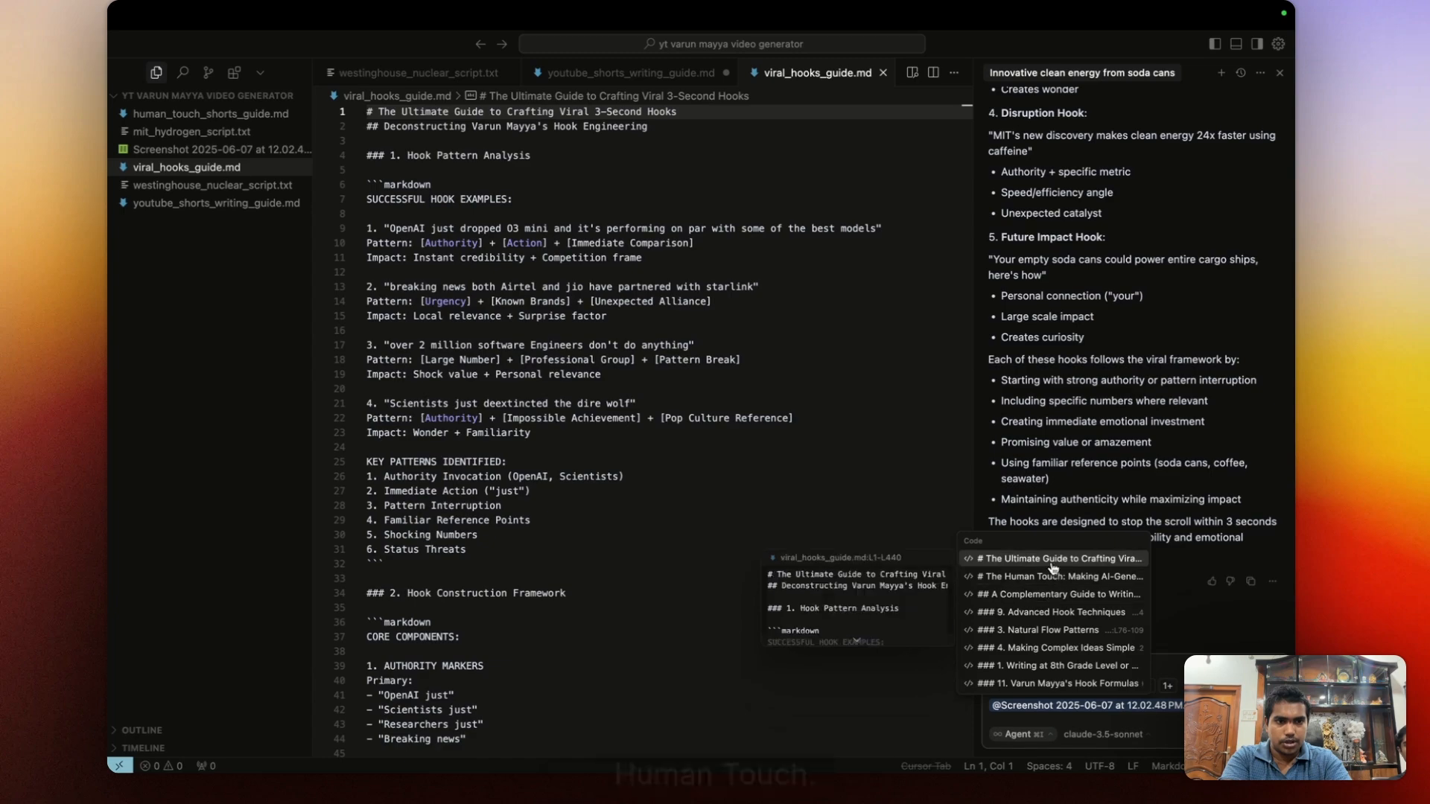
click(1060, 577)
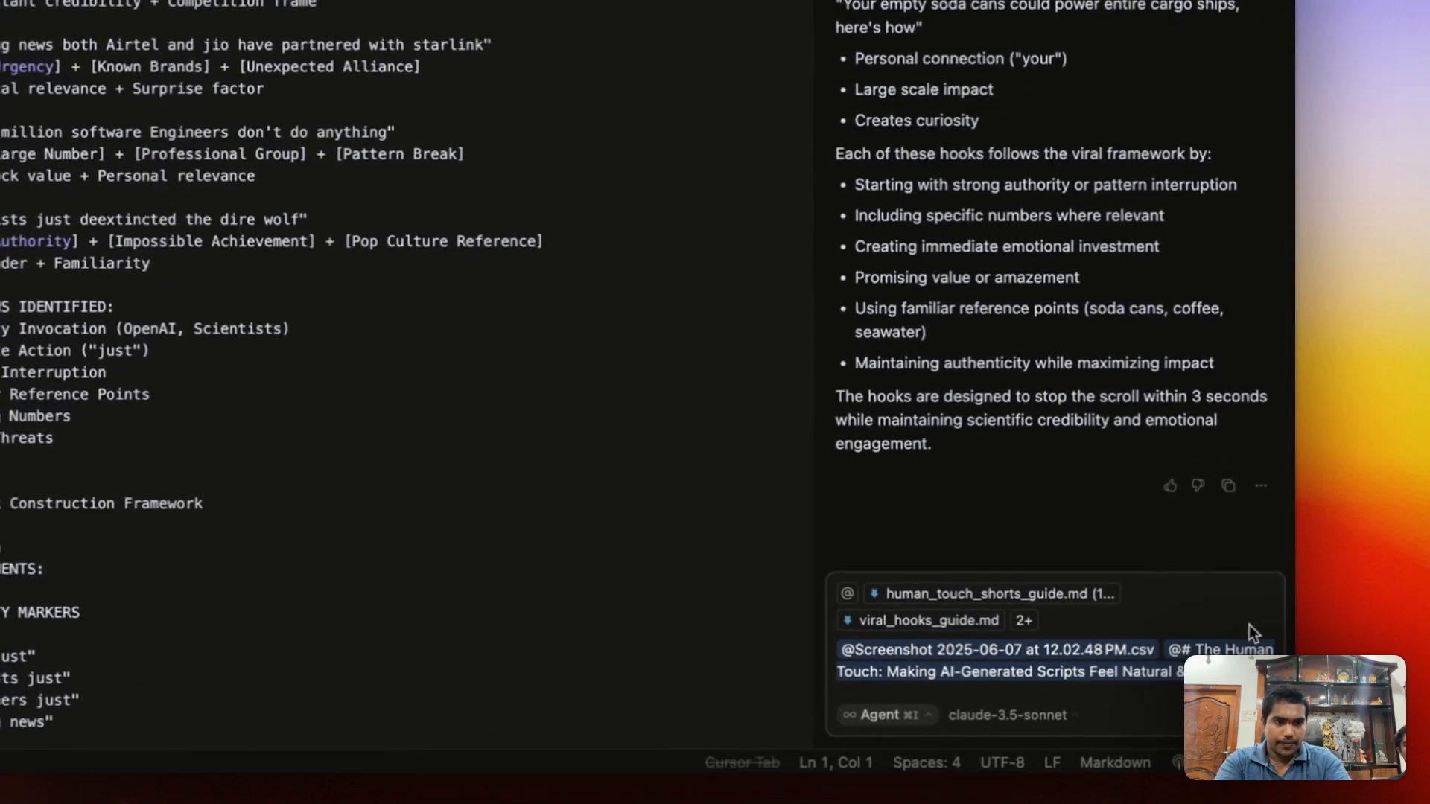
Ask the chat to make a script for this topic, paste the copied topic text below the request, and submit it.
text(make a scriptfor this topic)
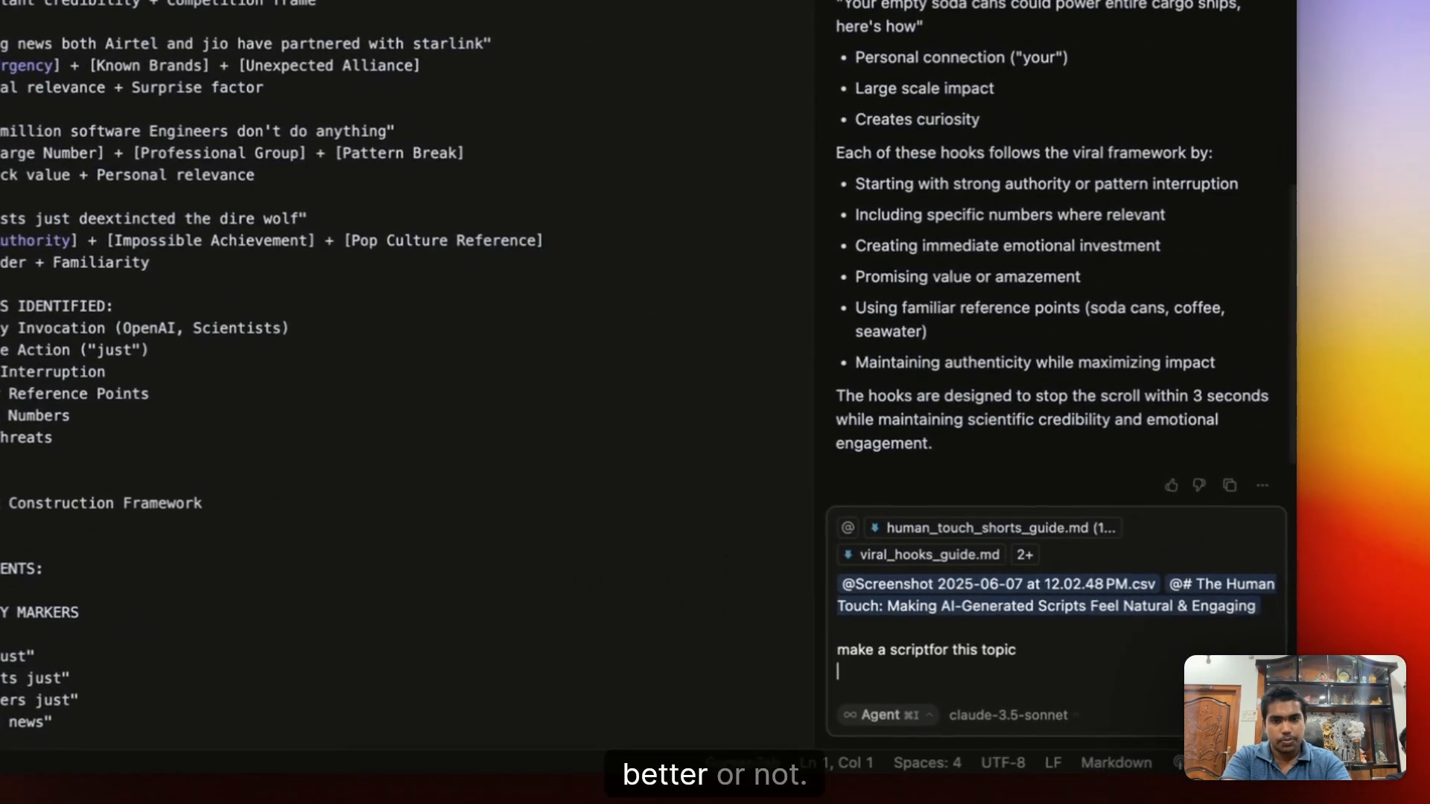
key(super+v)
key(Return)
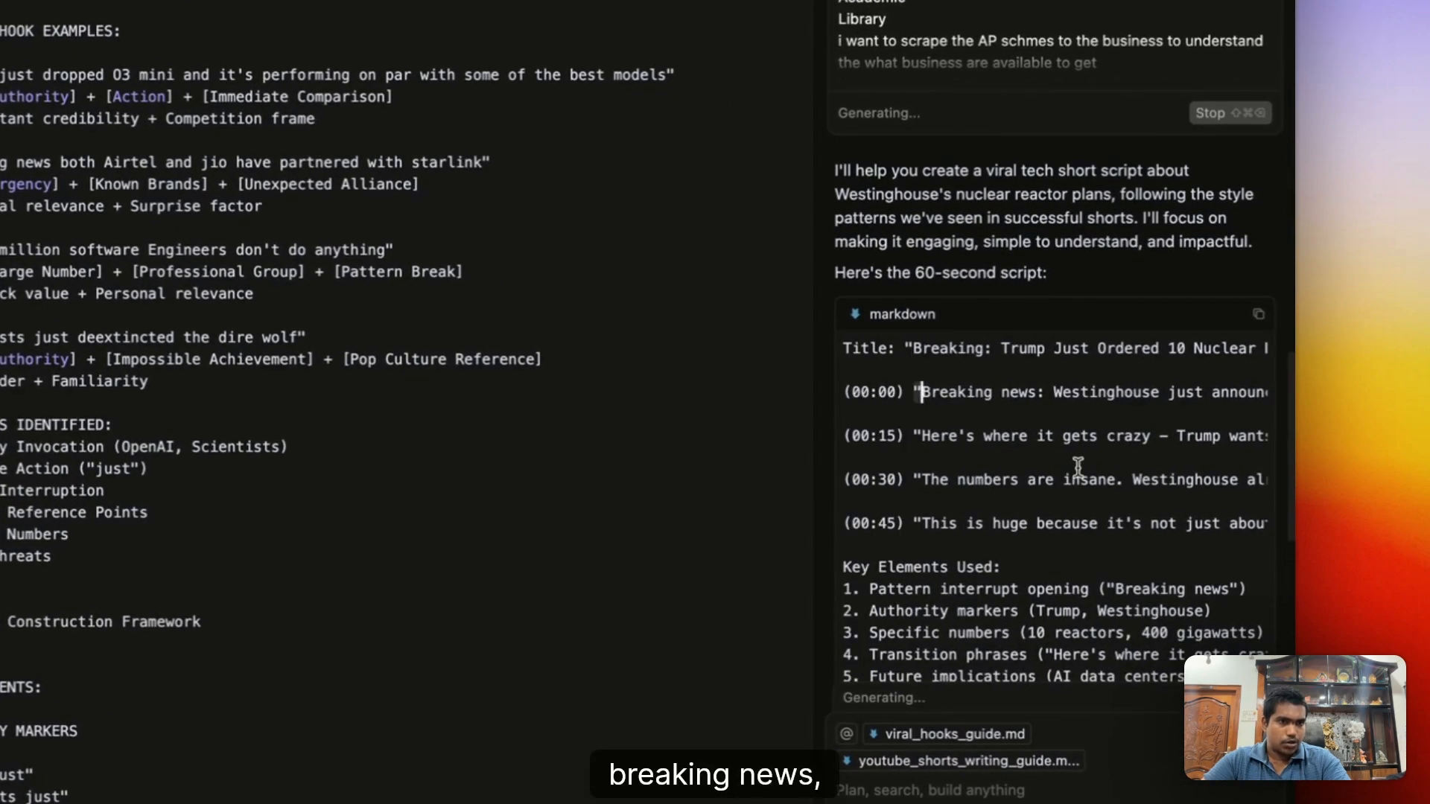
Examine the generated 60-second Westinghouse script across its full line width, highlight its title and timed lines, and review the chat.
scroll(1021, 507, right, 10)
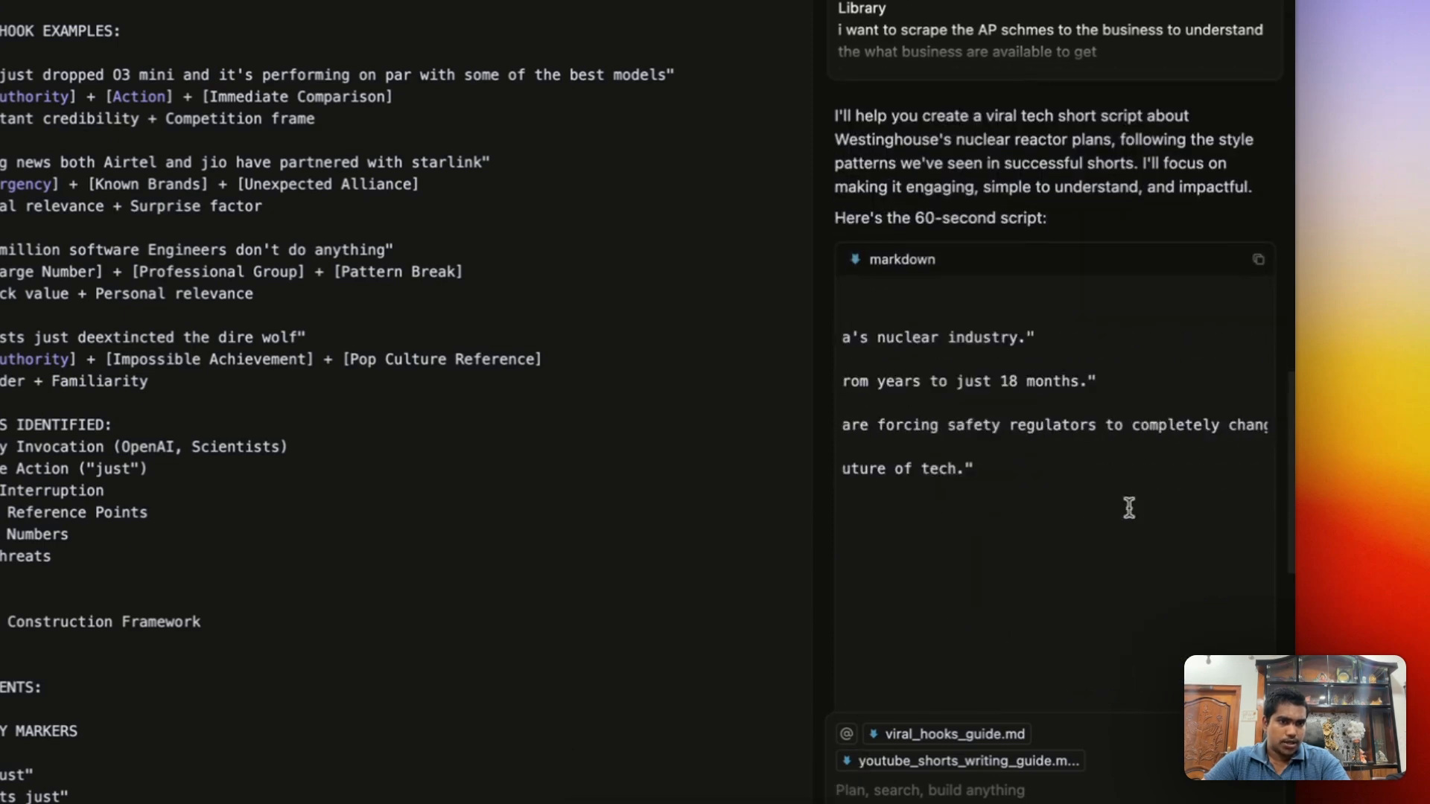
scroll(1037, 469, right, 5)
scroll(1118, 476, left, 10)
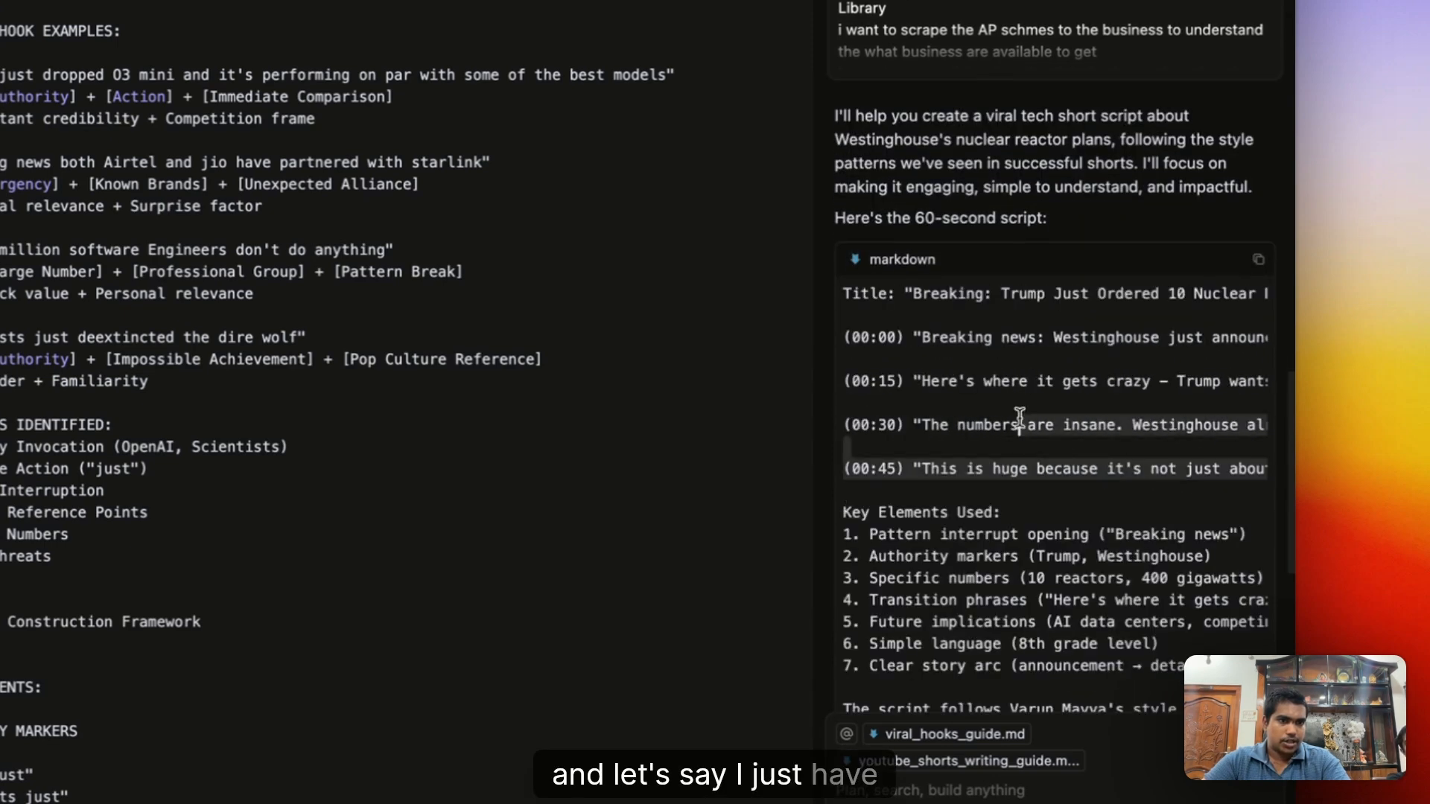
drag(1020, 418, 867, 318)
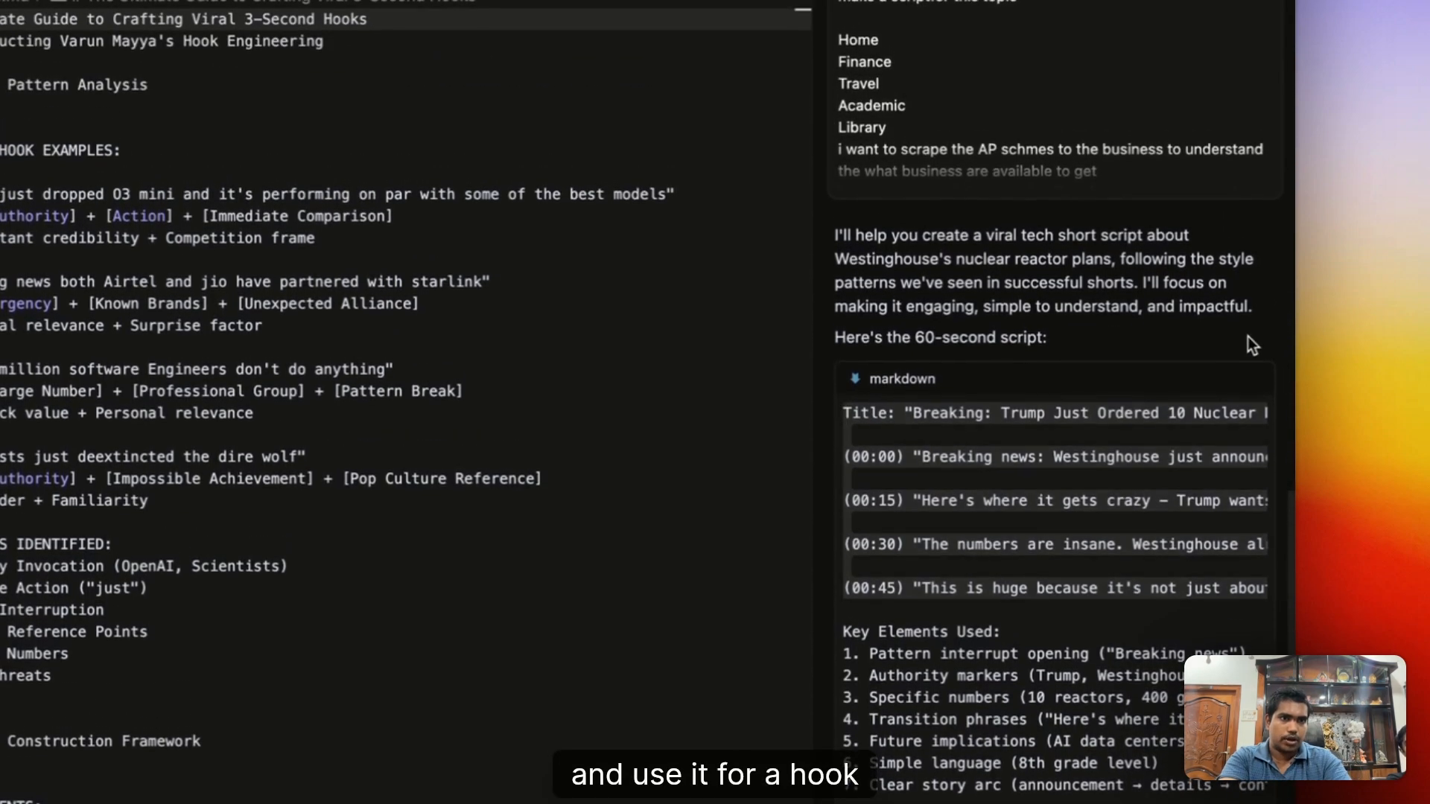
scroll(1249, 339, up, 5)
scroll(1248, 339, down, 15)
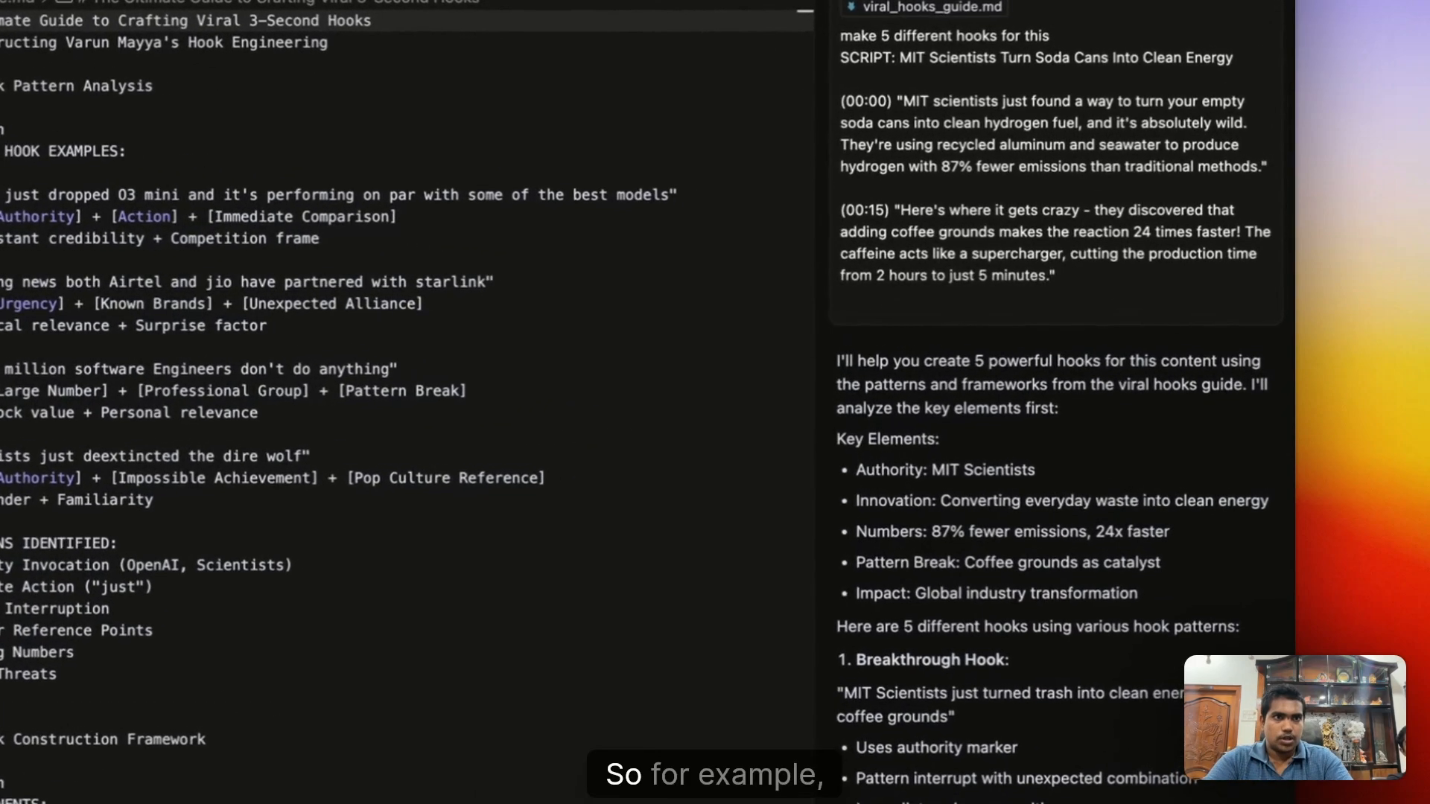
Start a new chat, paste the copied topic text with "create 5 hooks for this" above it, and submit the prompt.
click(1221, 73)
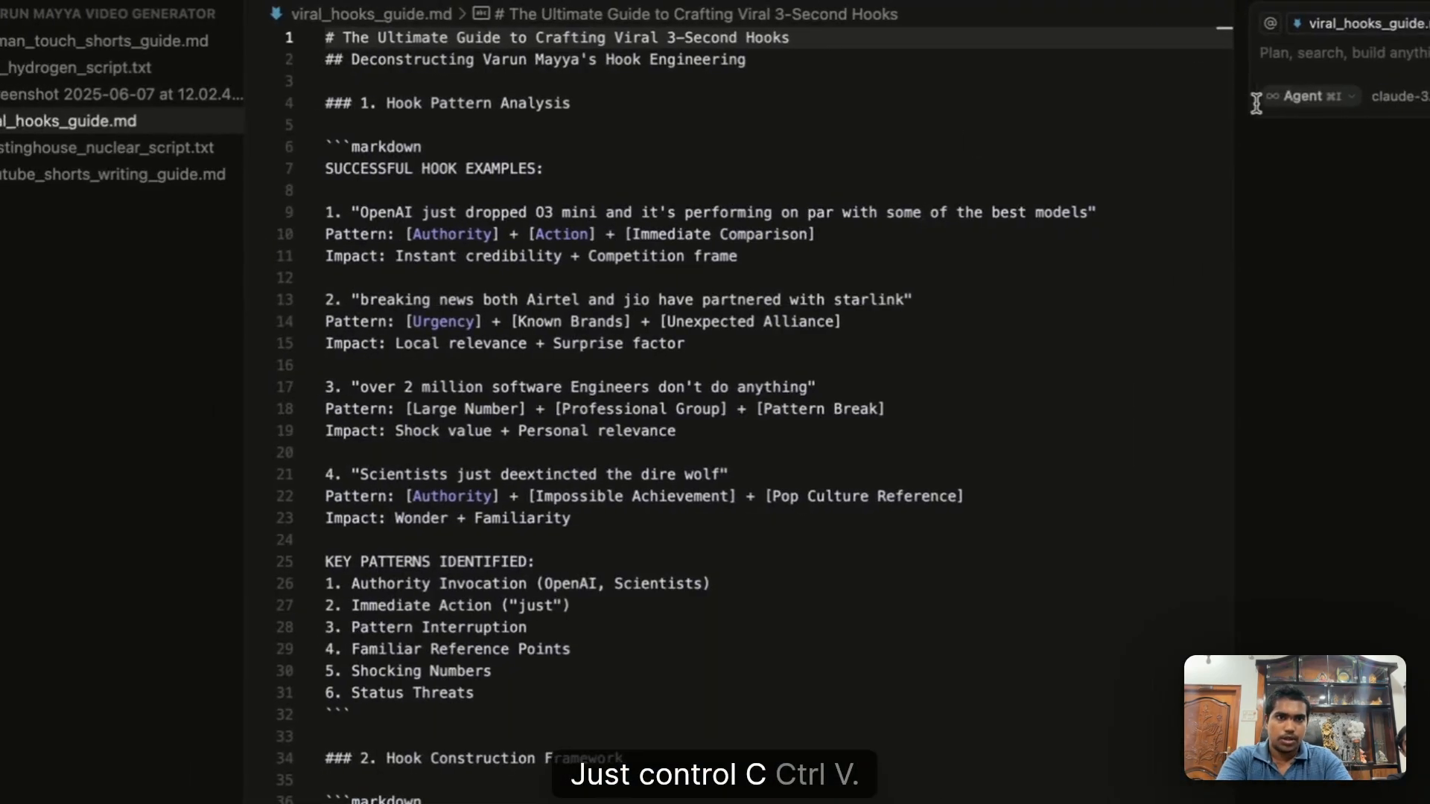
key(super+v)
scroll(1029, 128, up, 15)
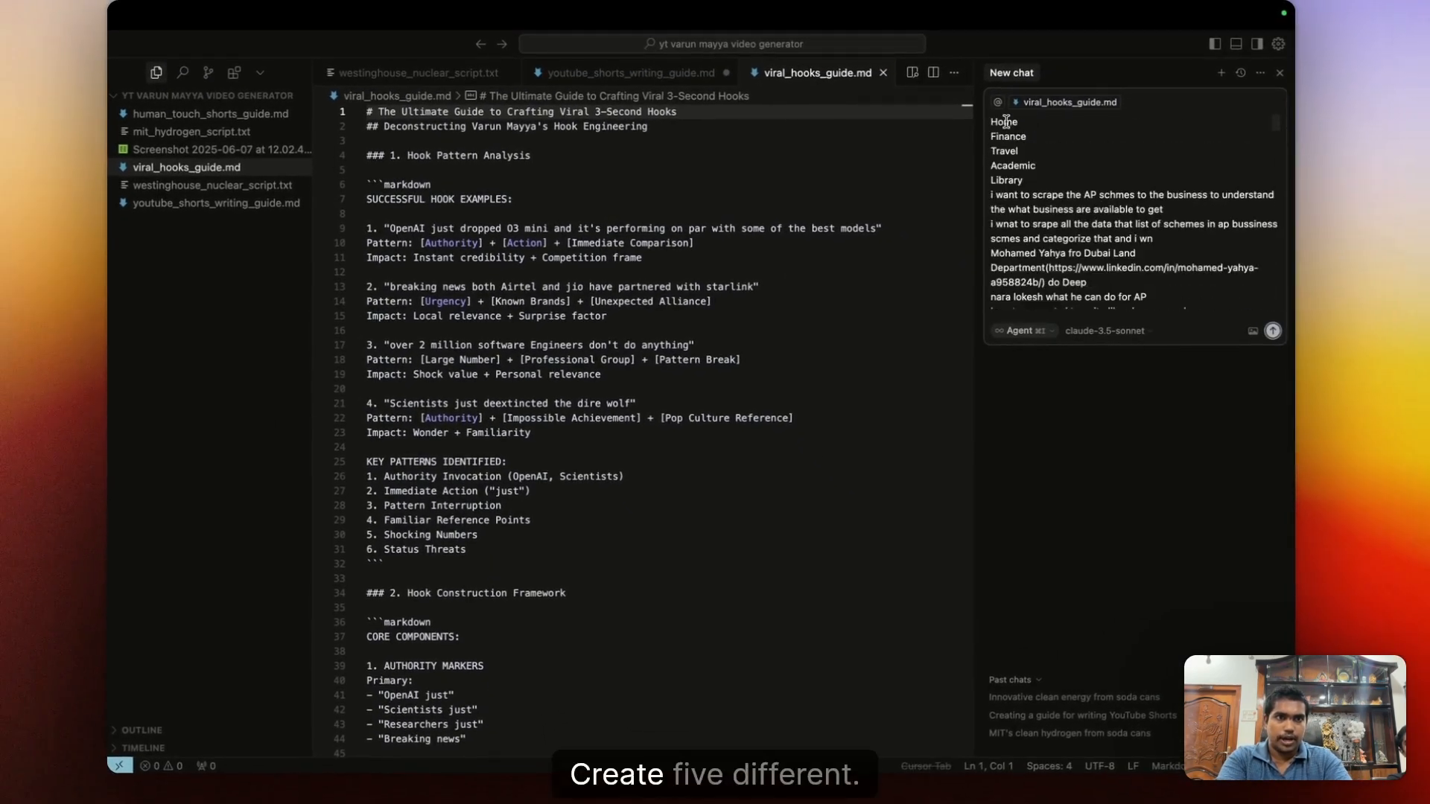
click(992, 117)
key(shift+Return)
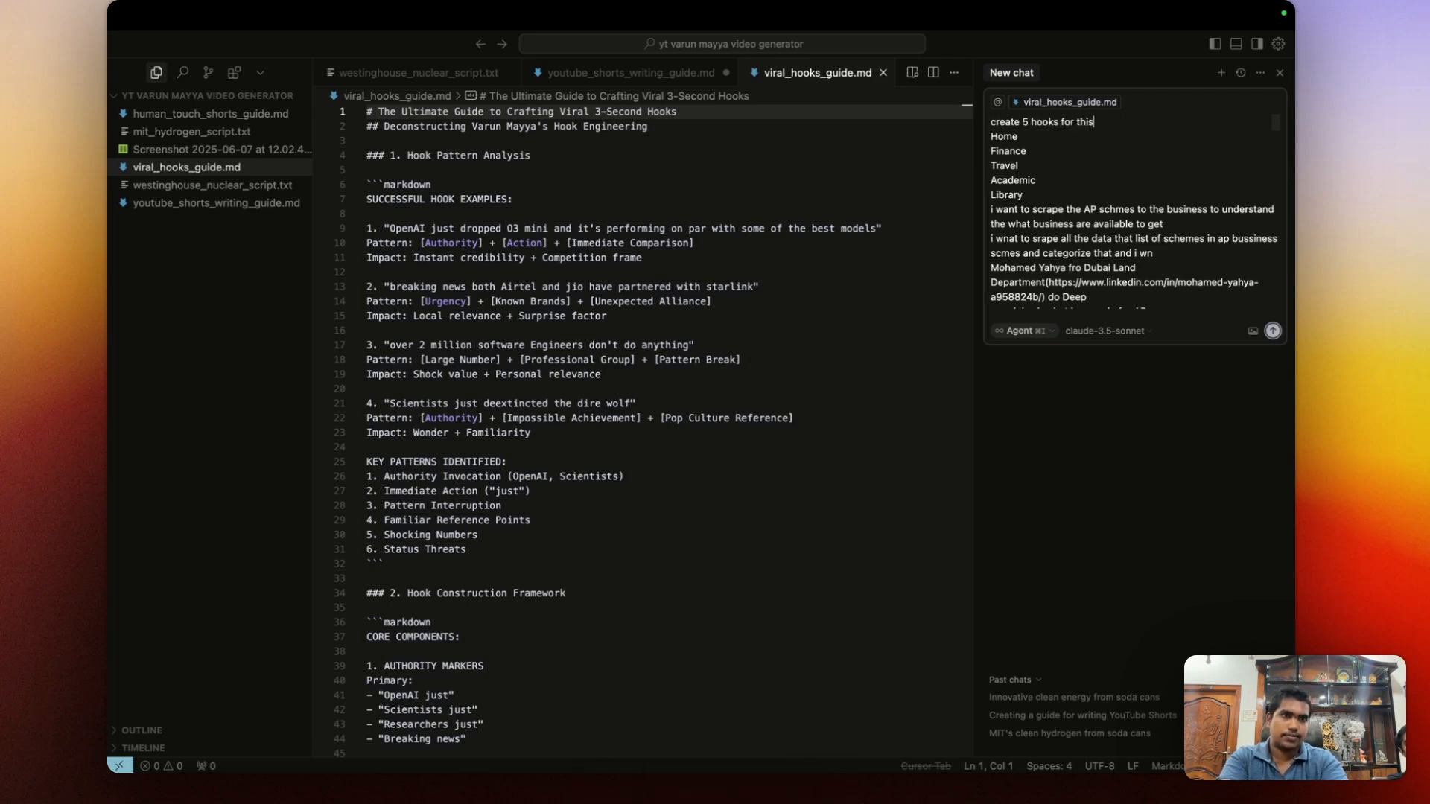
key(Return)
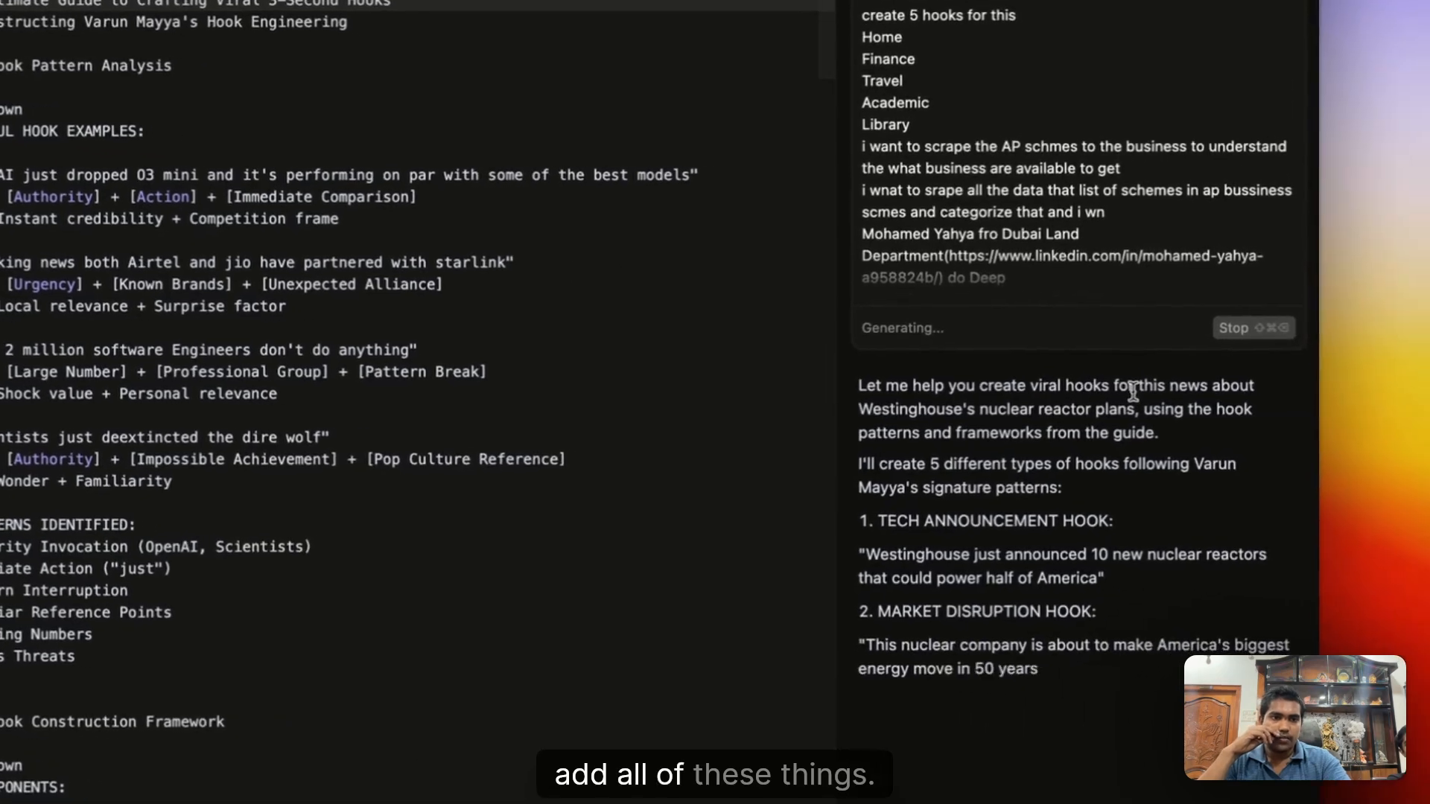
Read through the generated Westinghouse hooks and their explanations, highlighting the Tech Announcement and Market Disruption hook lines.
scroll(923, 506, up, 1)
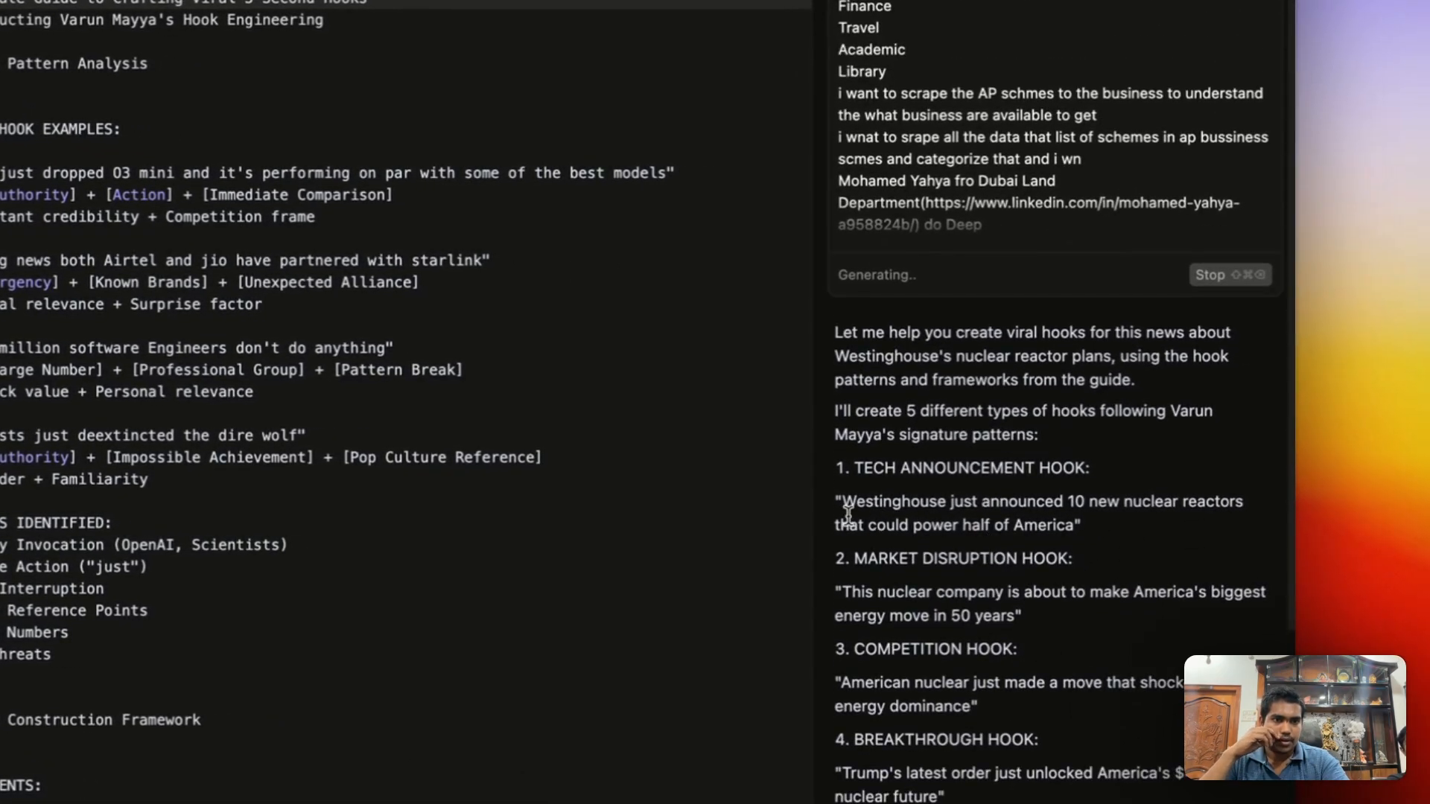
drag(844, 498, 960, 504)
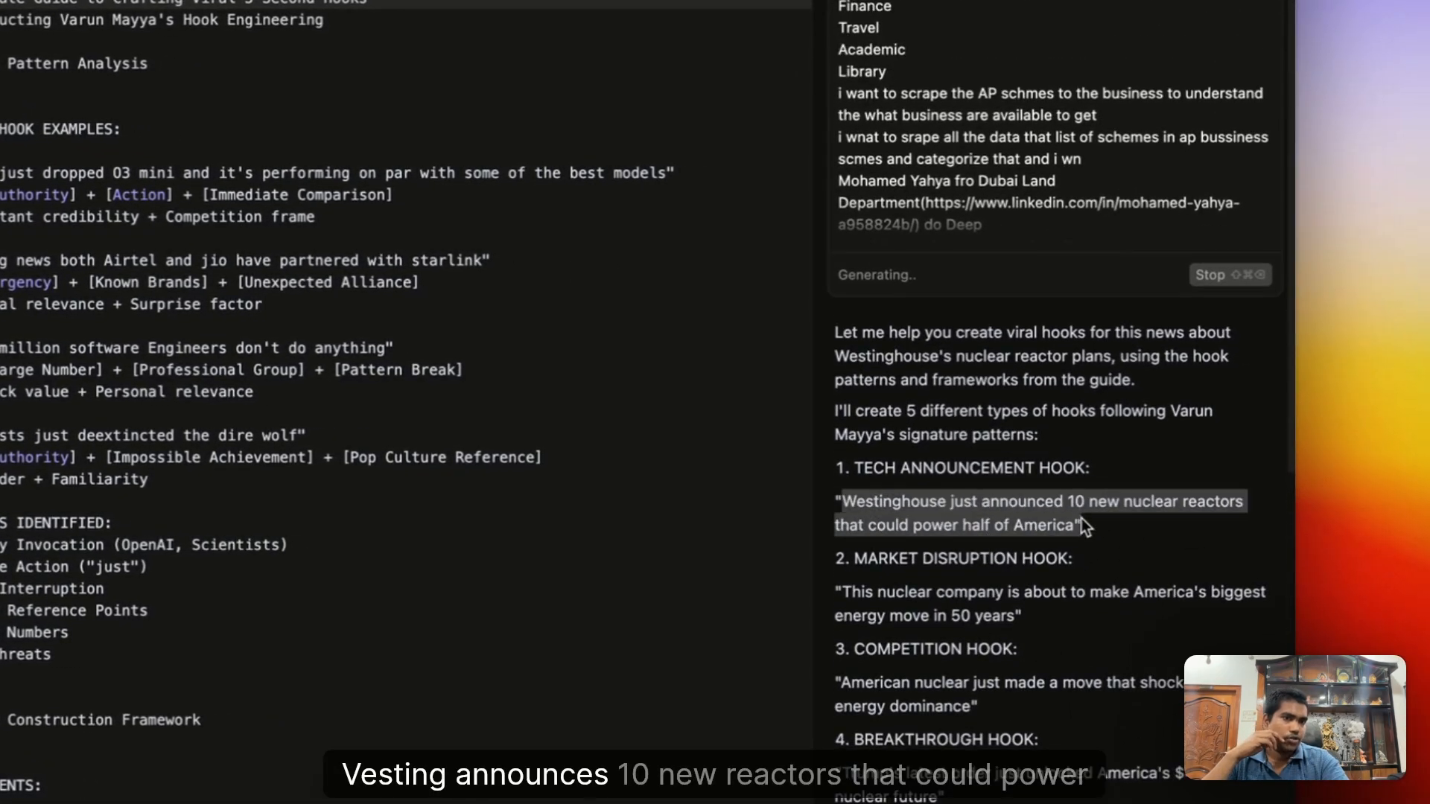
mouse_move(1082, 521)
mouse_down()
mouse_move(1131, 503)
mouse_move(1076, 527)
mouse_up()
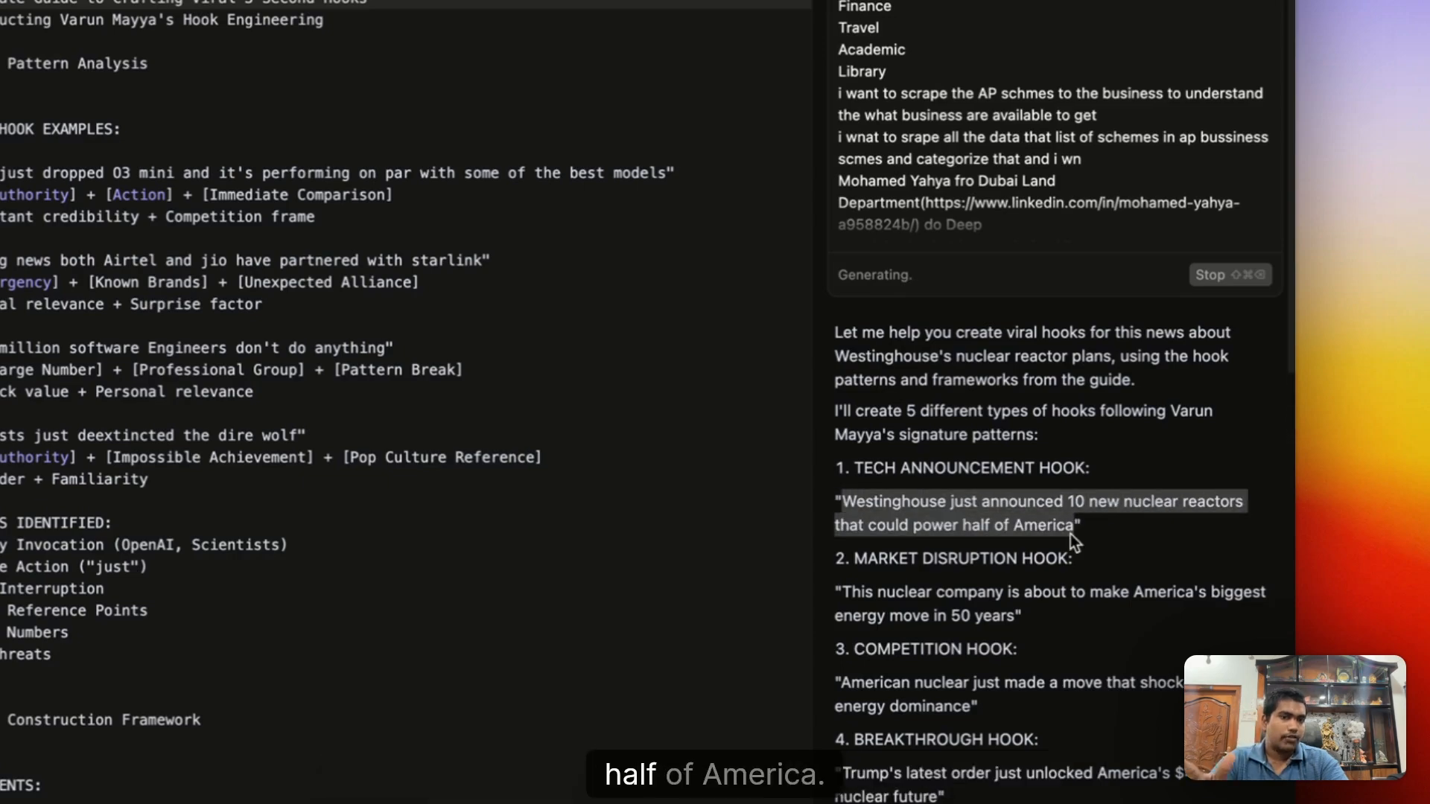
scroll(971, 613, down, 3)
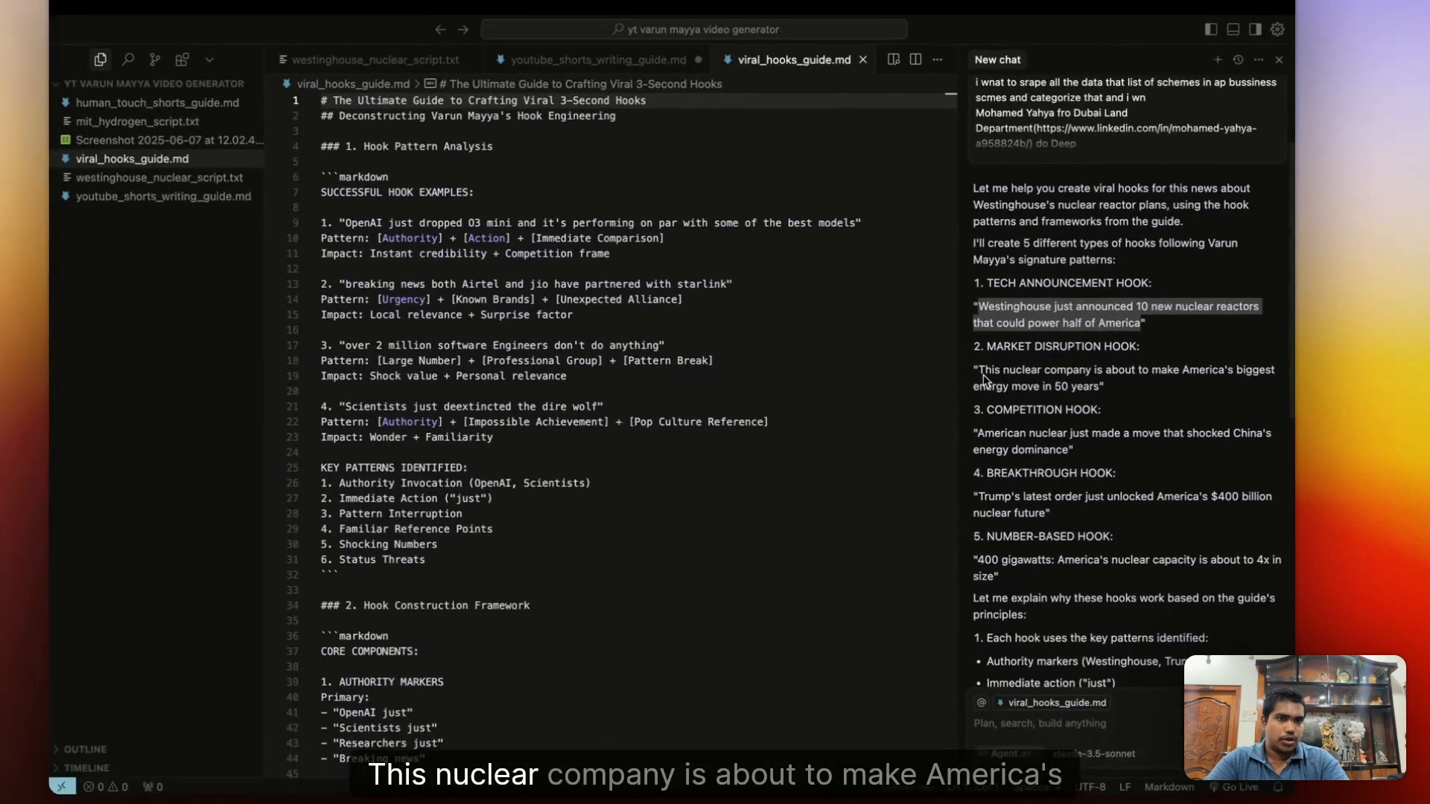
drag(846, 383, 1054, 410)
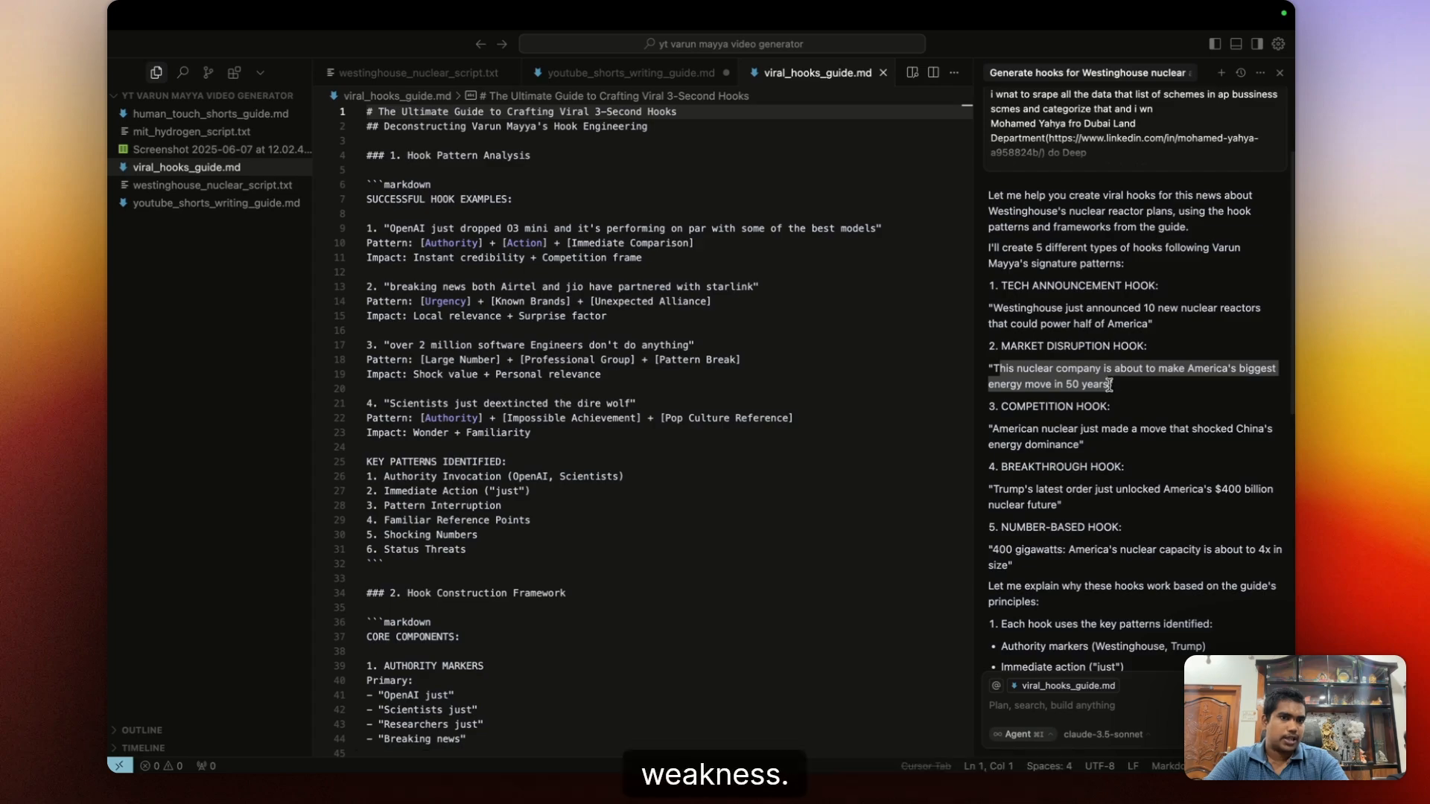
scroll(1109, 384, down, 5)
scroll(1111, 390, up, 3)
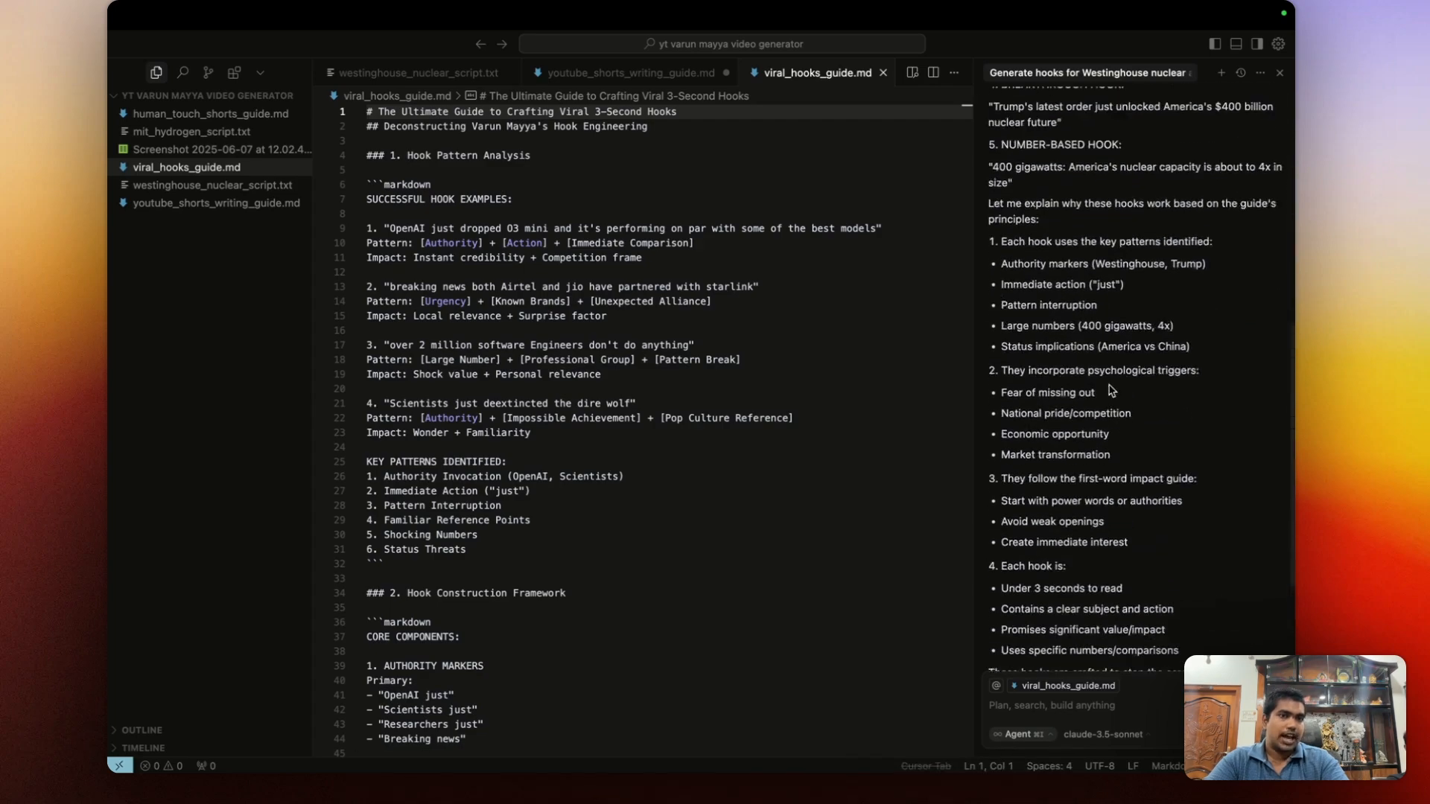
Copy the Competition hook "American nuclear just made a move that shocked China's energy dominance" and paste it into the chat prompt.
scroll(1109, 389, up, 4)
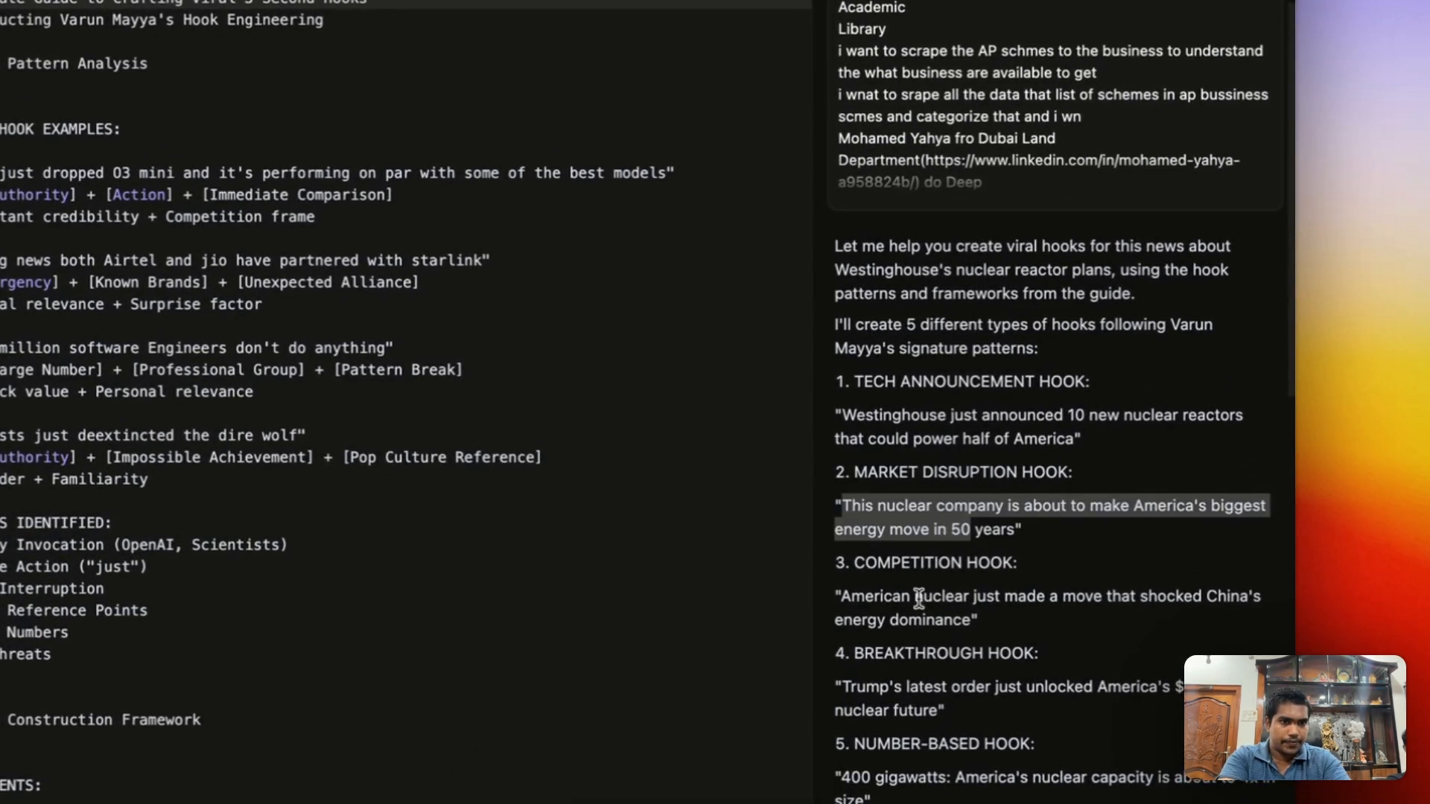
drag(836, 594, 1022, 616)
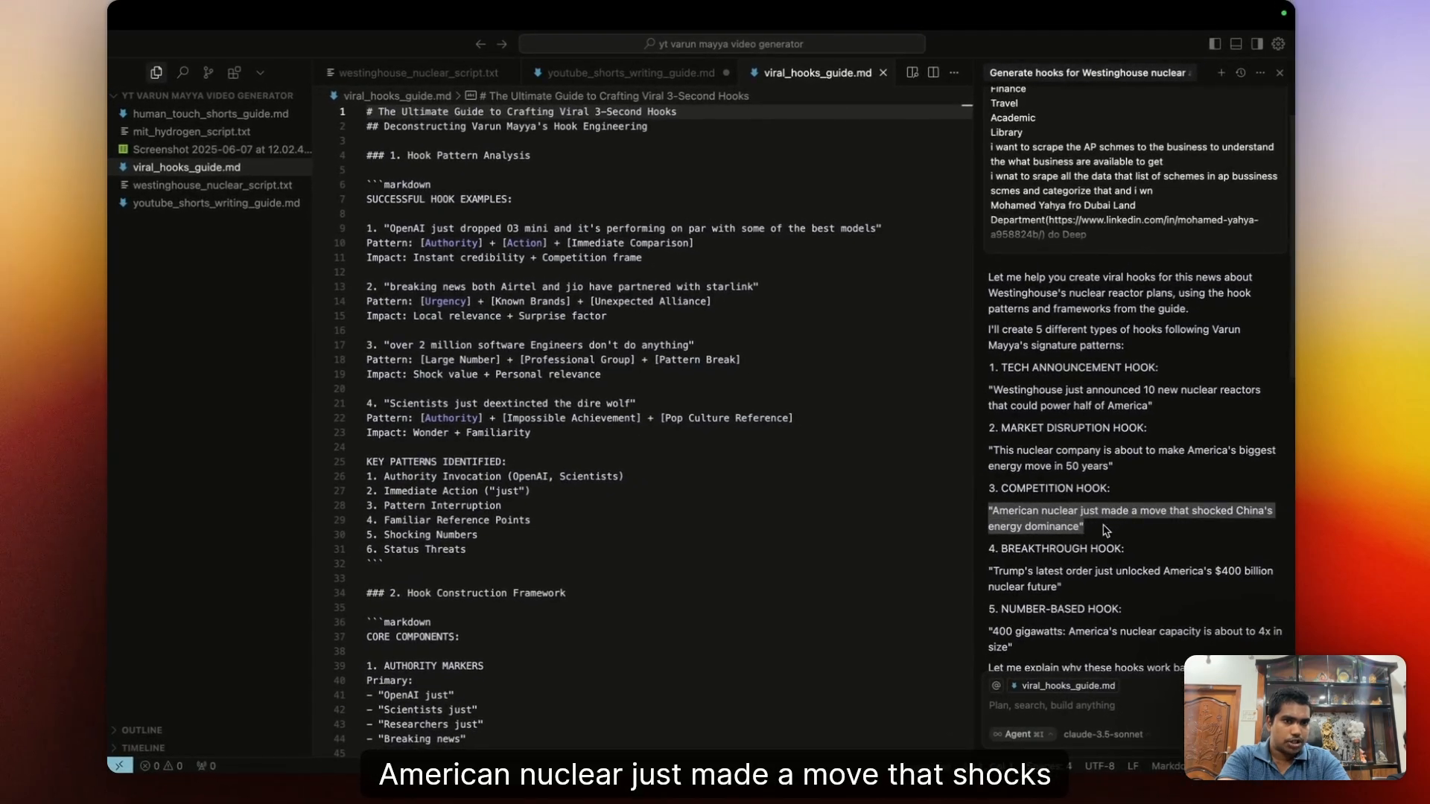
drag(1106, 530, 1086, 546)
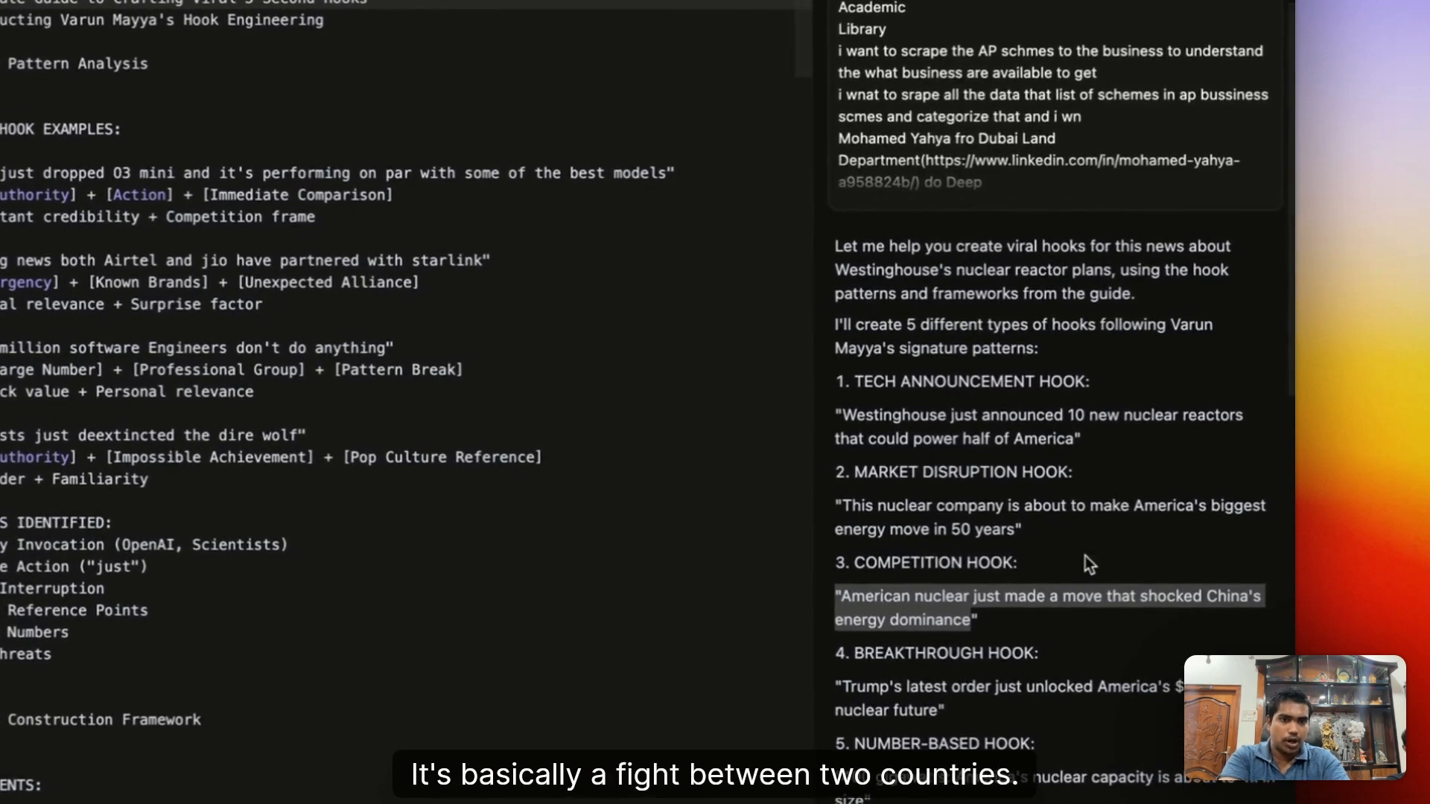
scroll(1156, 484, down, 3)
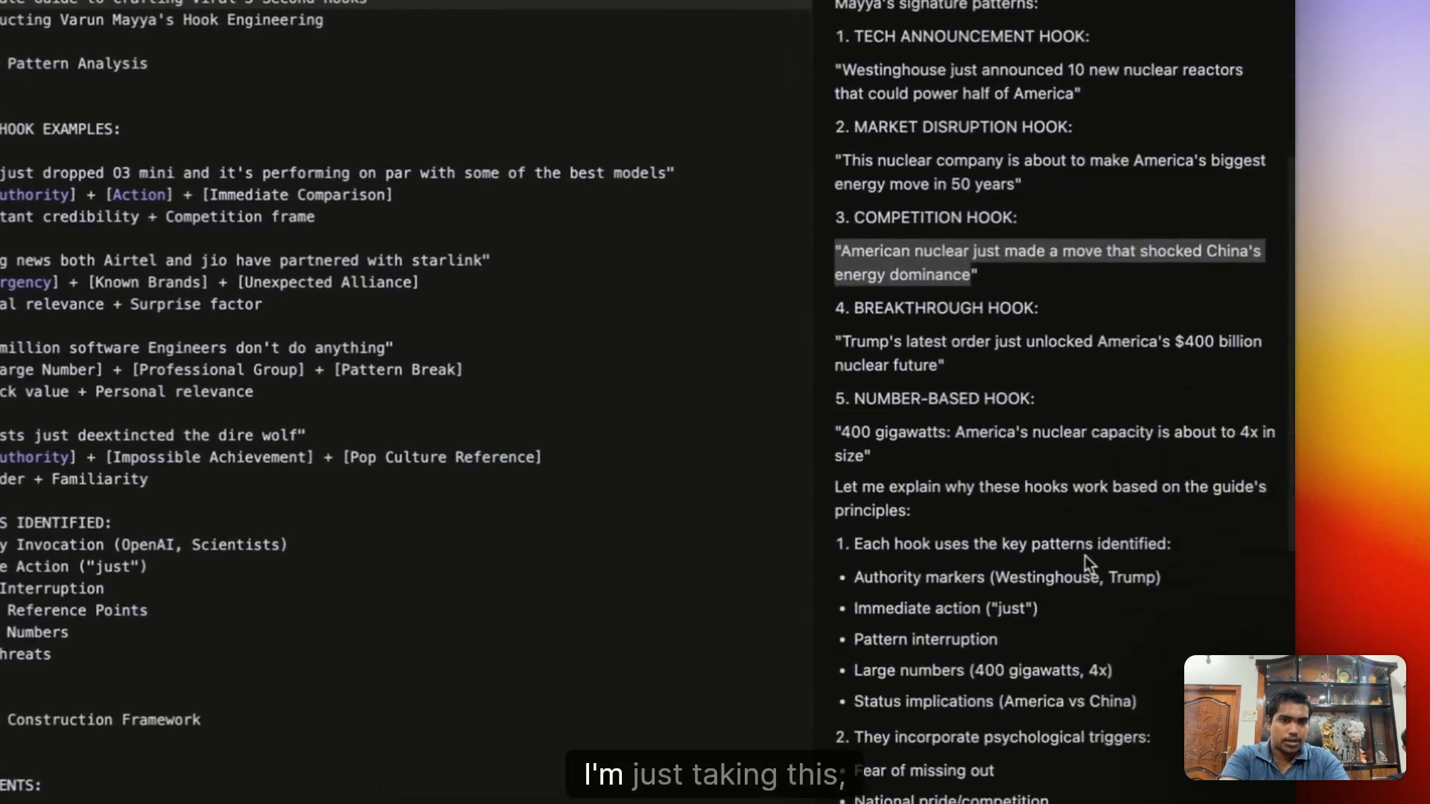
scroll(1086, 560, down, 10)
click(1001, 680)
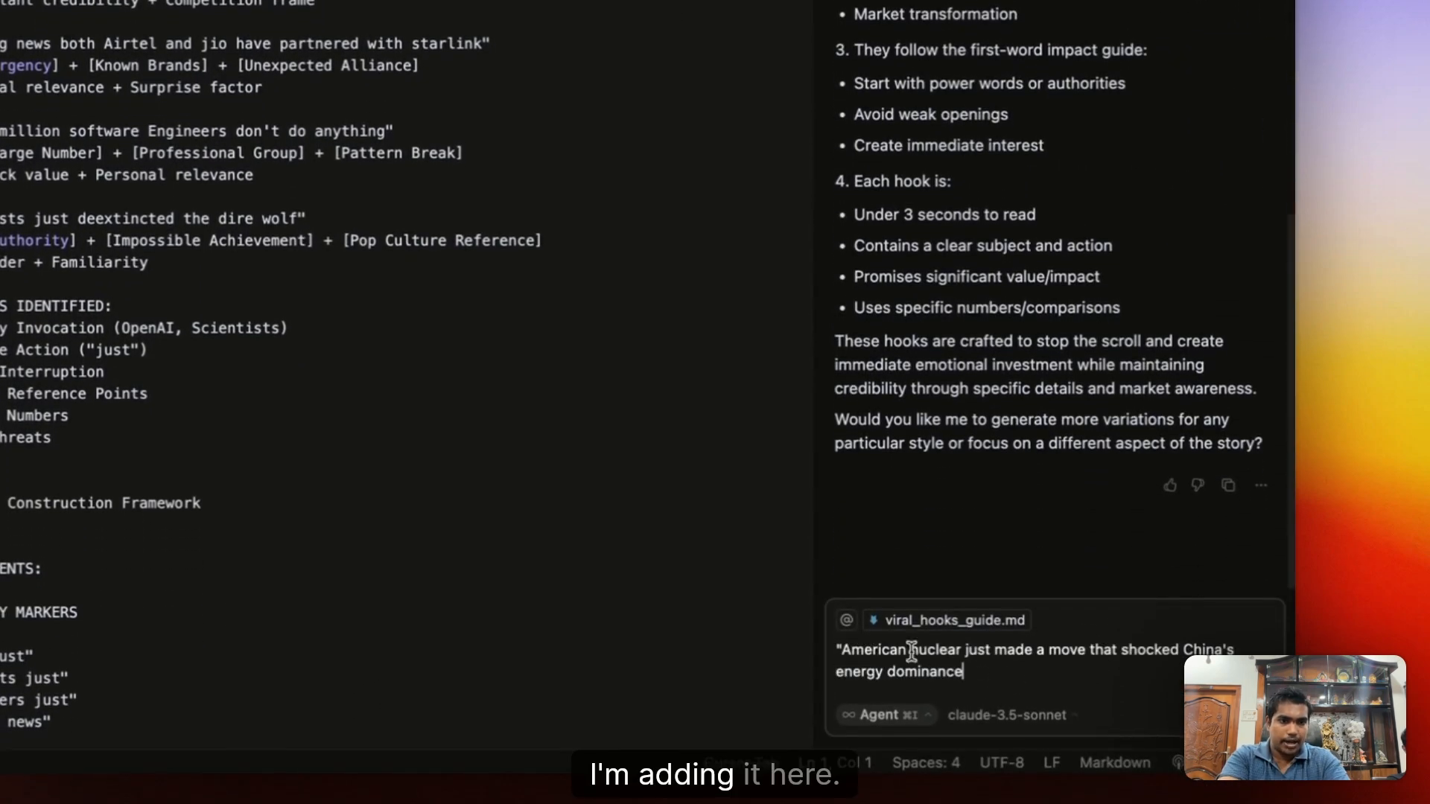
Remove viral_hooks_guide.md from the chat context and add the request "use this as hook and make a video for this" above the pasted hook.
click(846, 622)
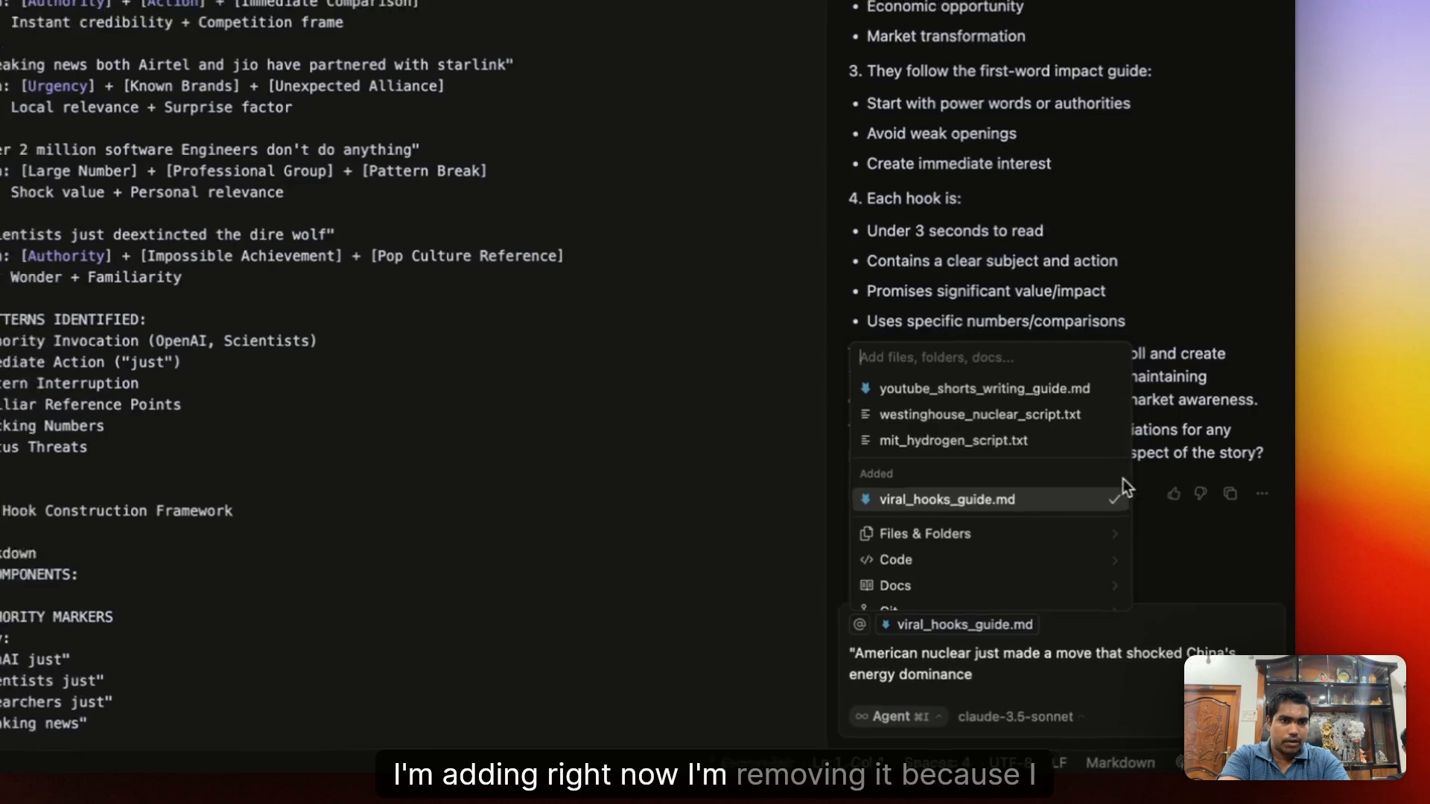
click(1109, 491)
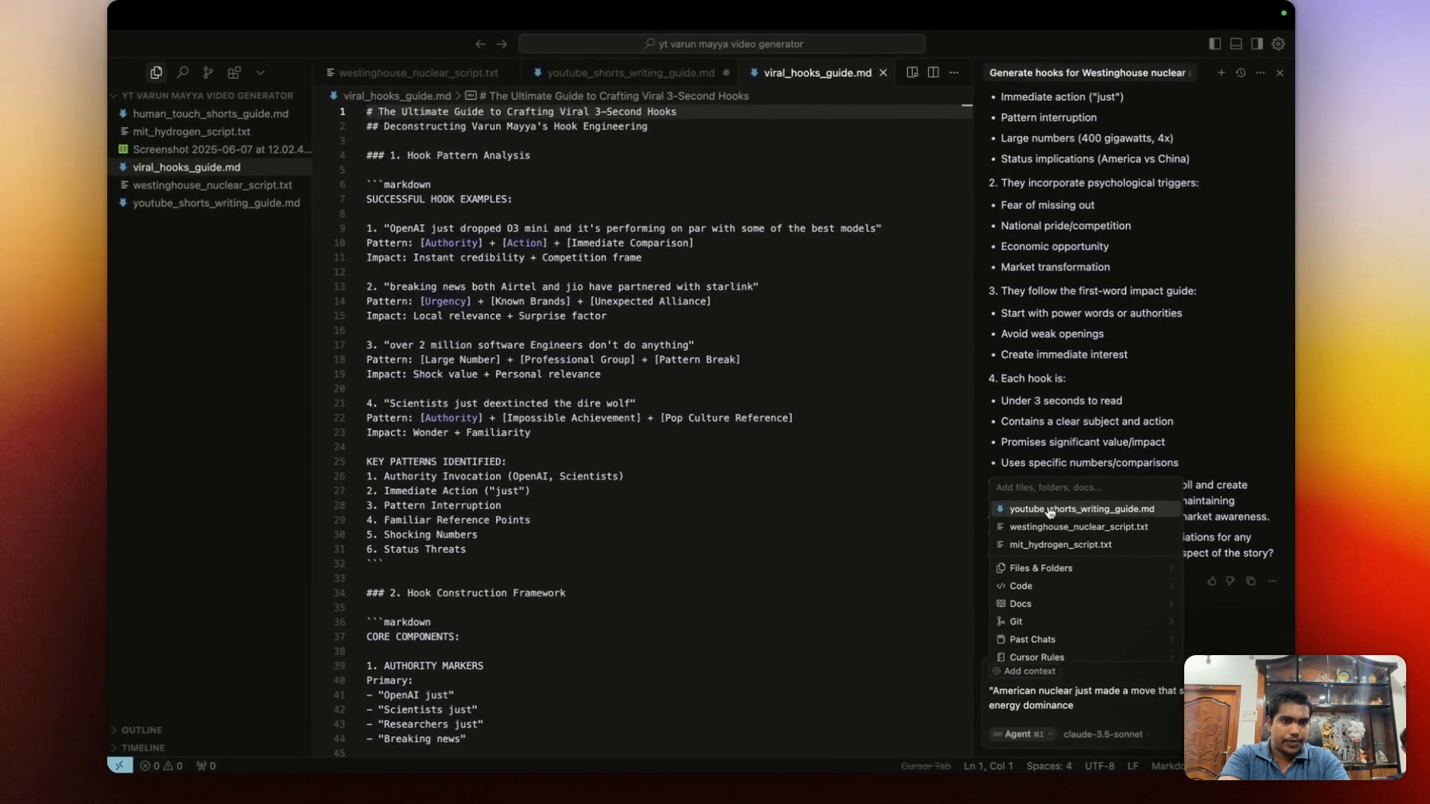
click(992, 689)
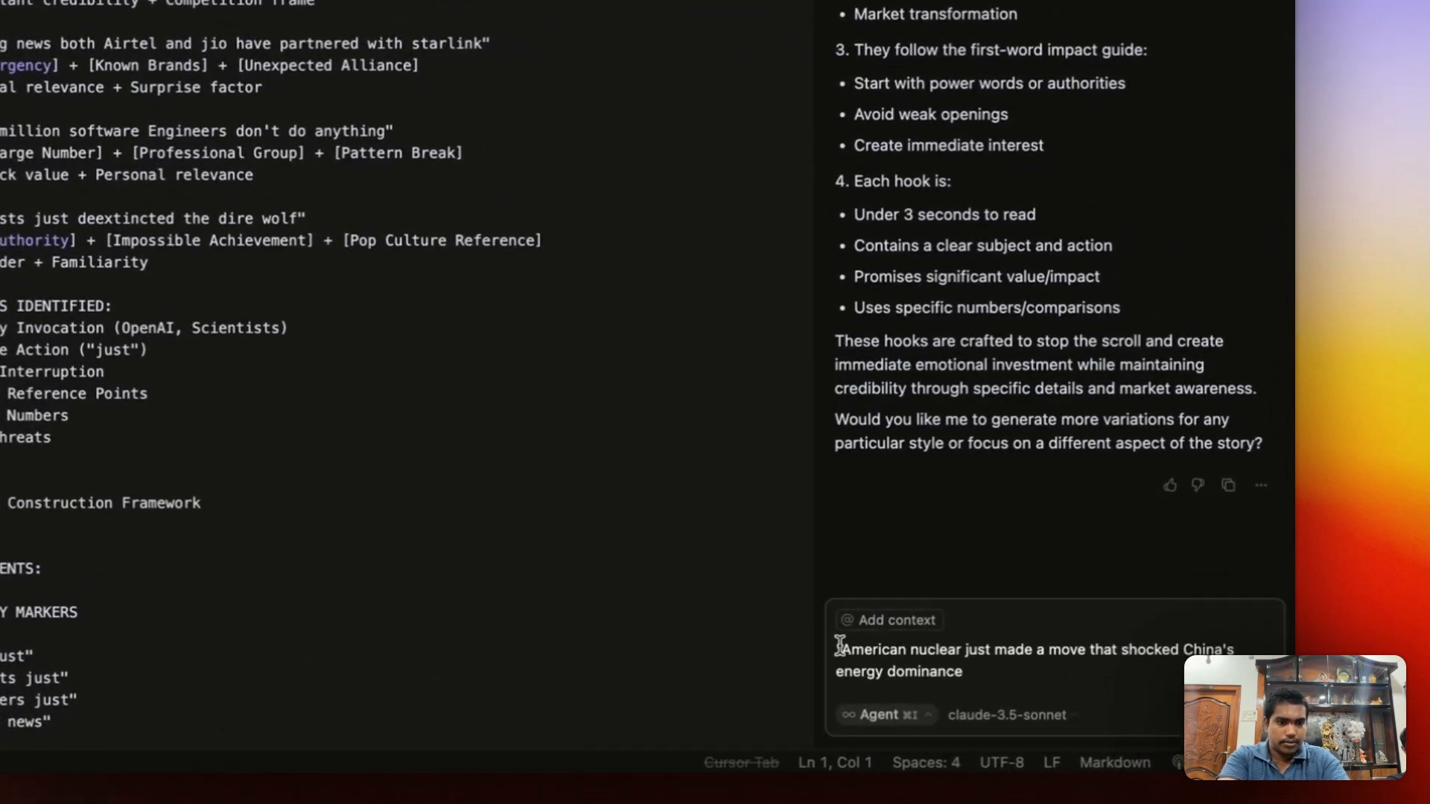
key(shift+Return)
key(Up)
text(use this a)
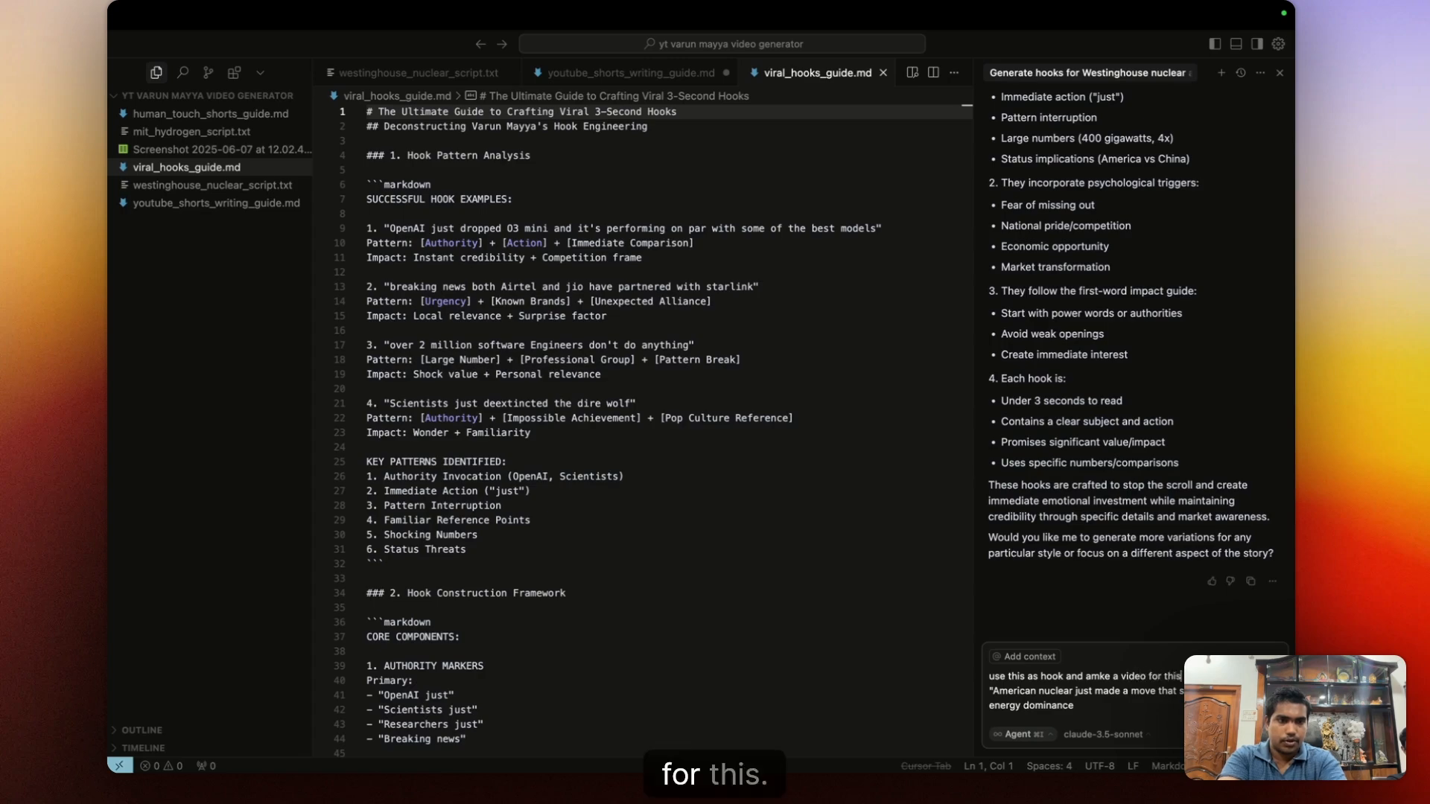
Attach youtube_shorts_writing_guide.md, human_touch_shorts_guide.md and the 2025-06-07 screenshot file as context for the prompt.
click(1004, 656)
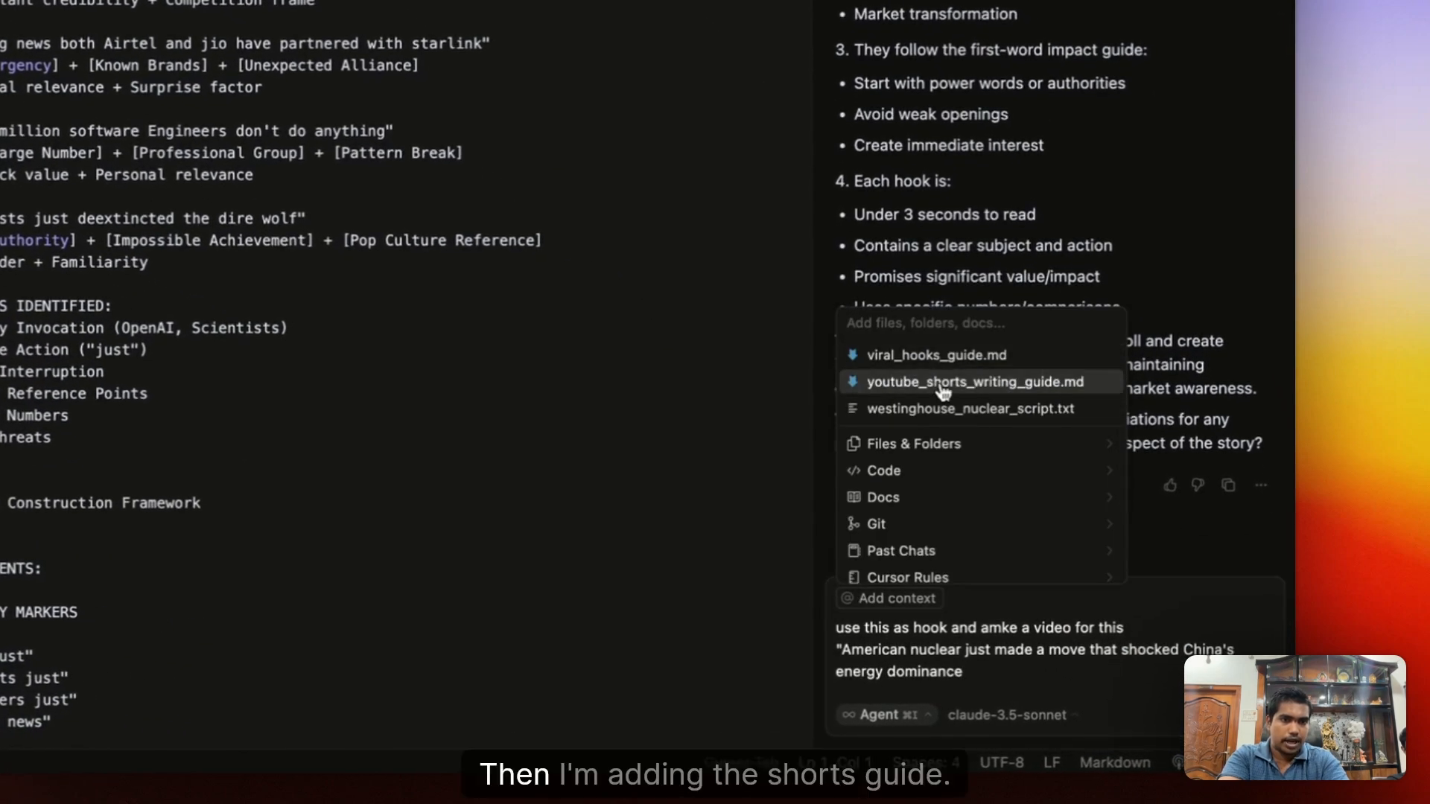
click(911, 445)
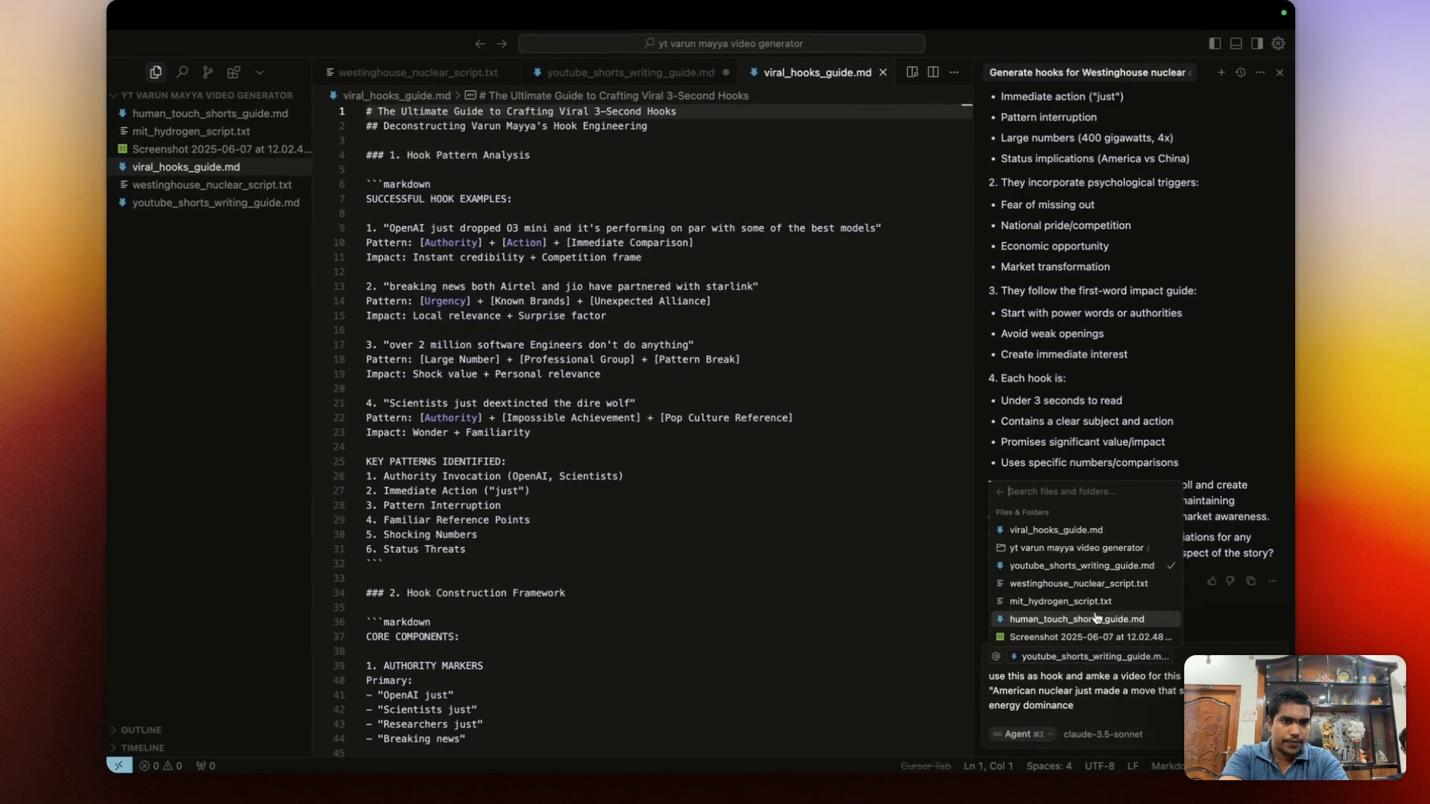
click(1090, 623)
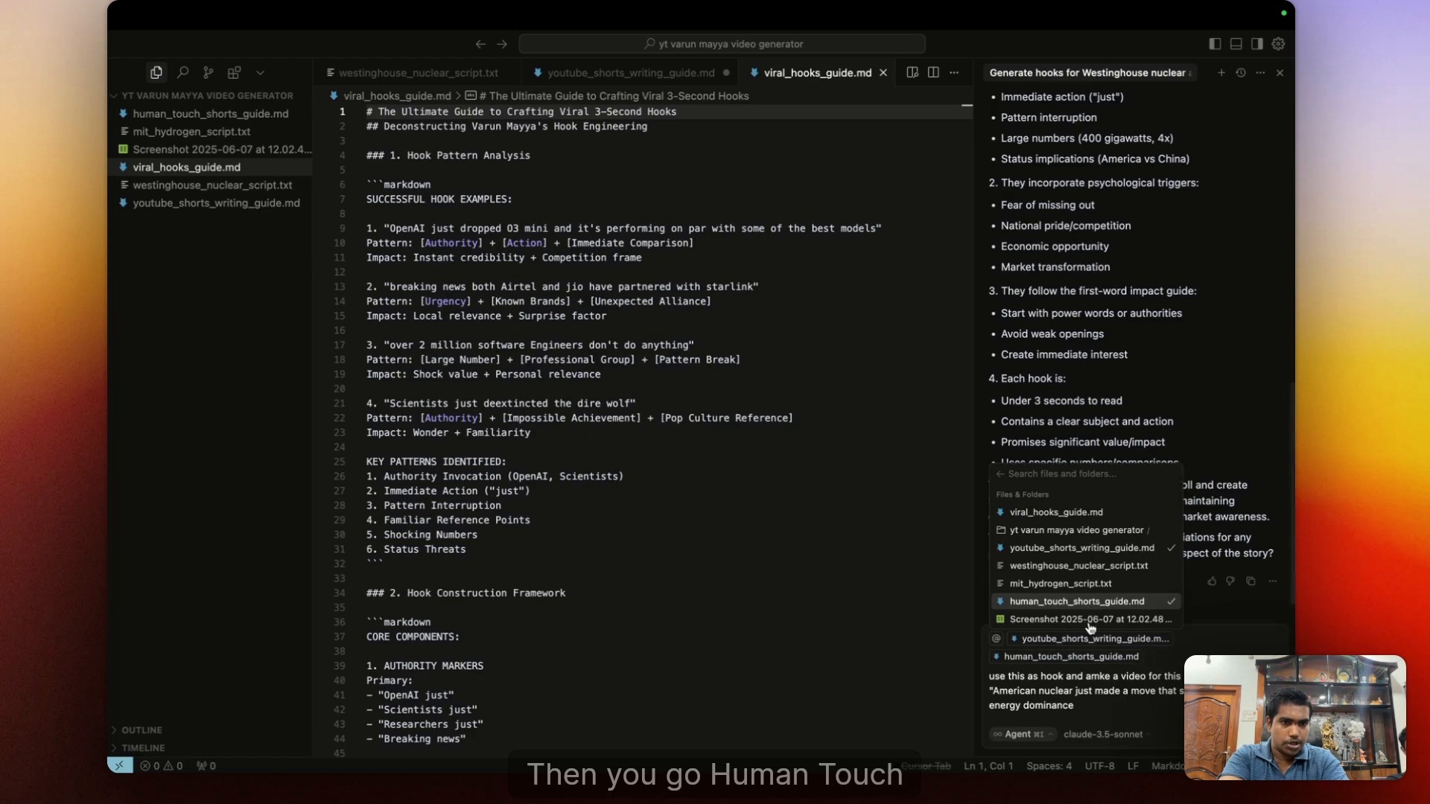
click(1090, 634)
click(1106, 688)
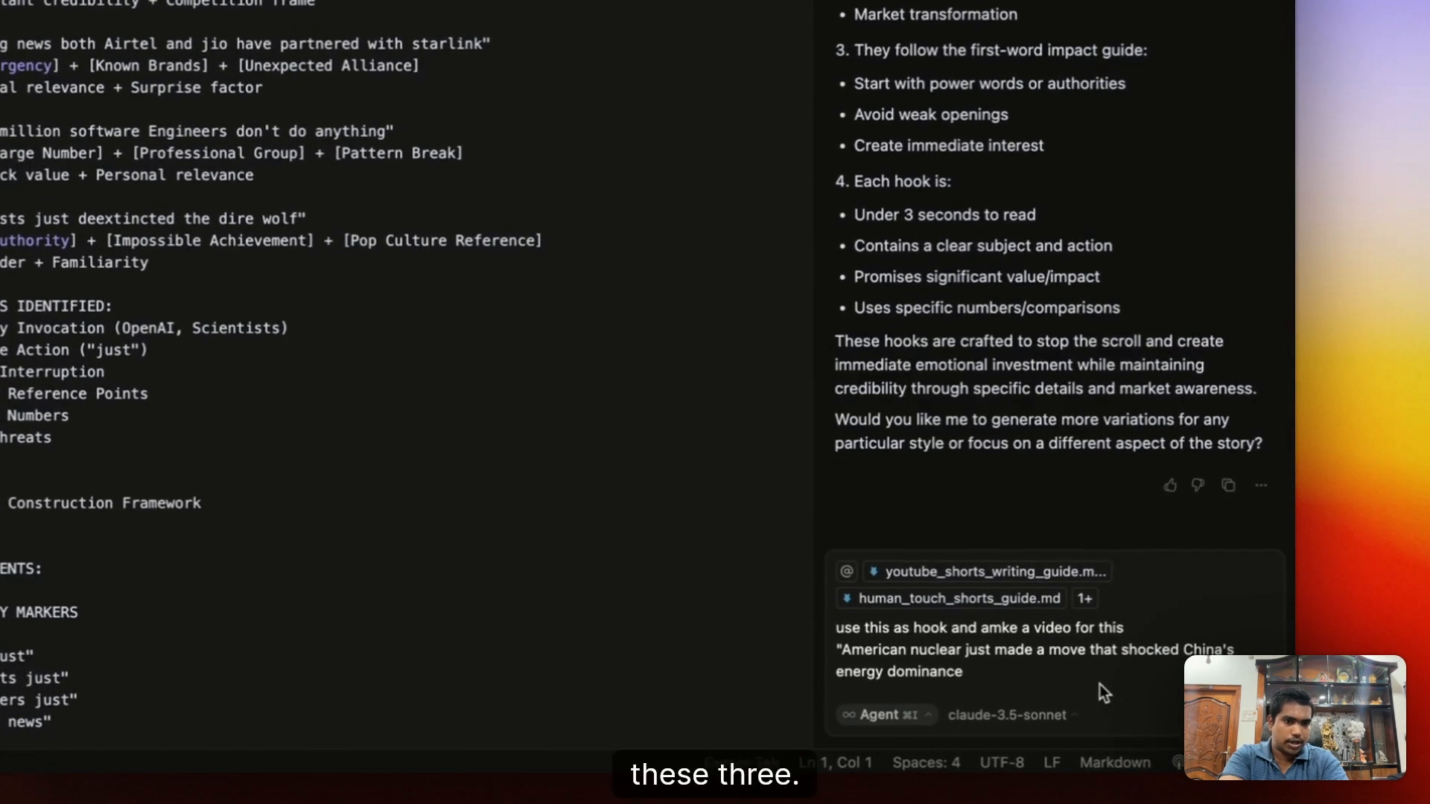
Close the hook's quotation, add "this is the context" below it, paste the copied Westinghouse article text, and submit the prompt.
click(1066, 668)
text(")
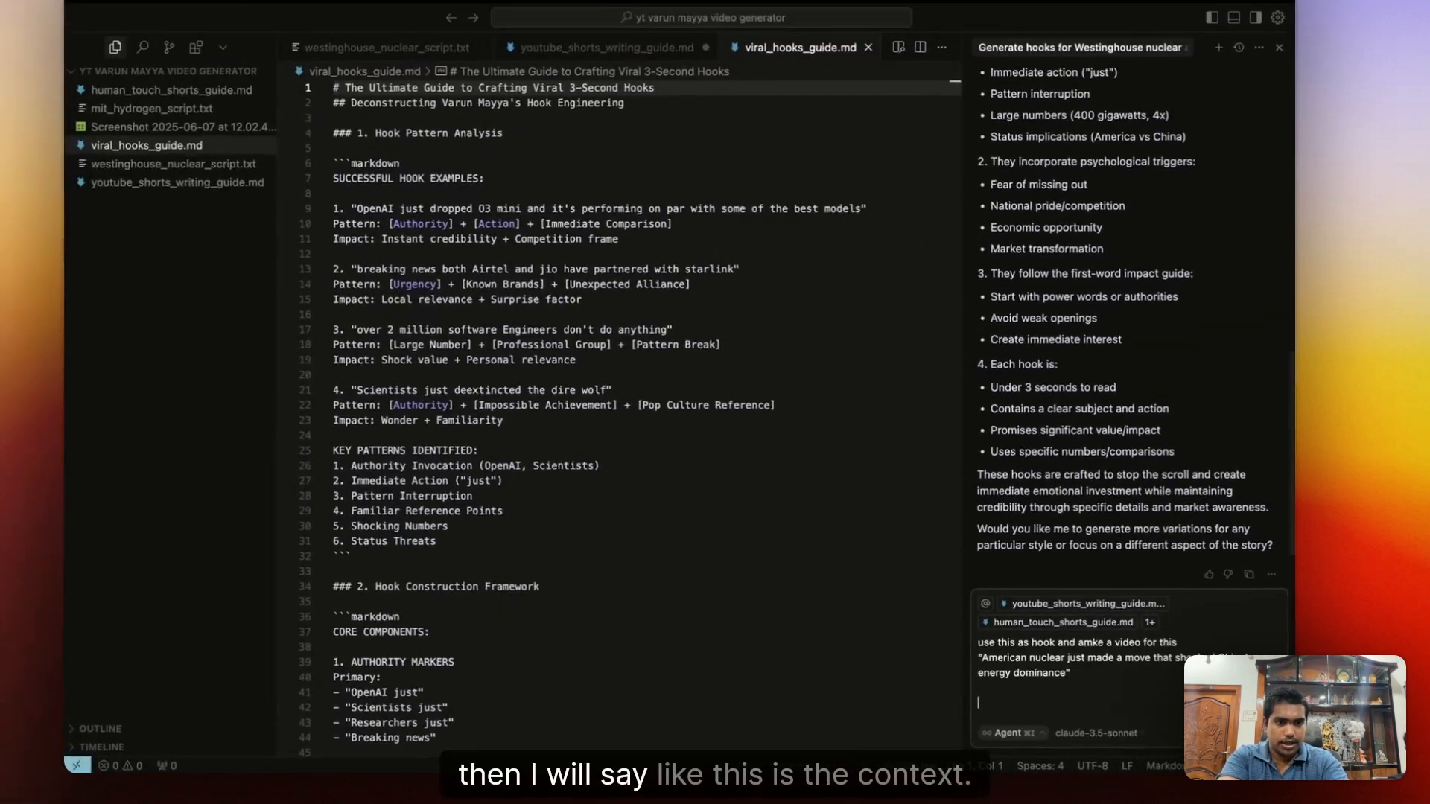
key(shift+Return)
key(shift+Return)
text(this is the conte)
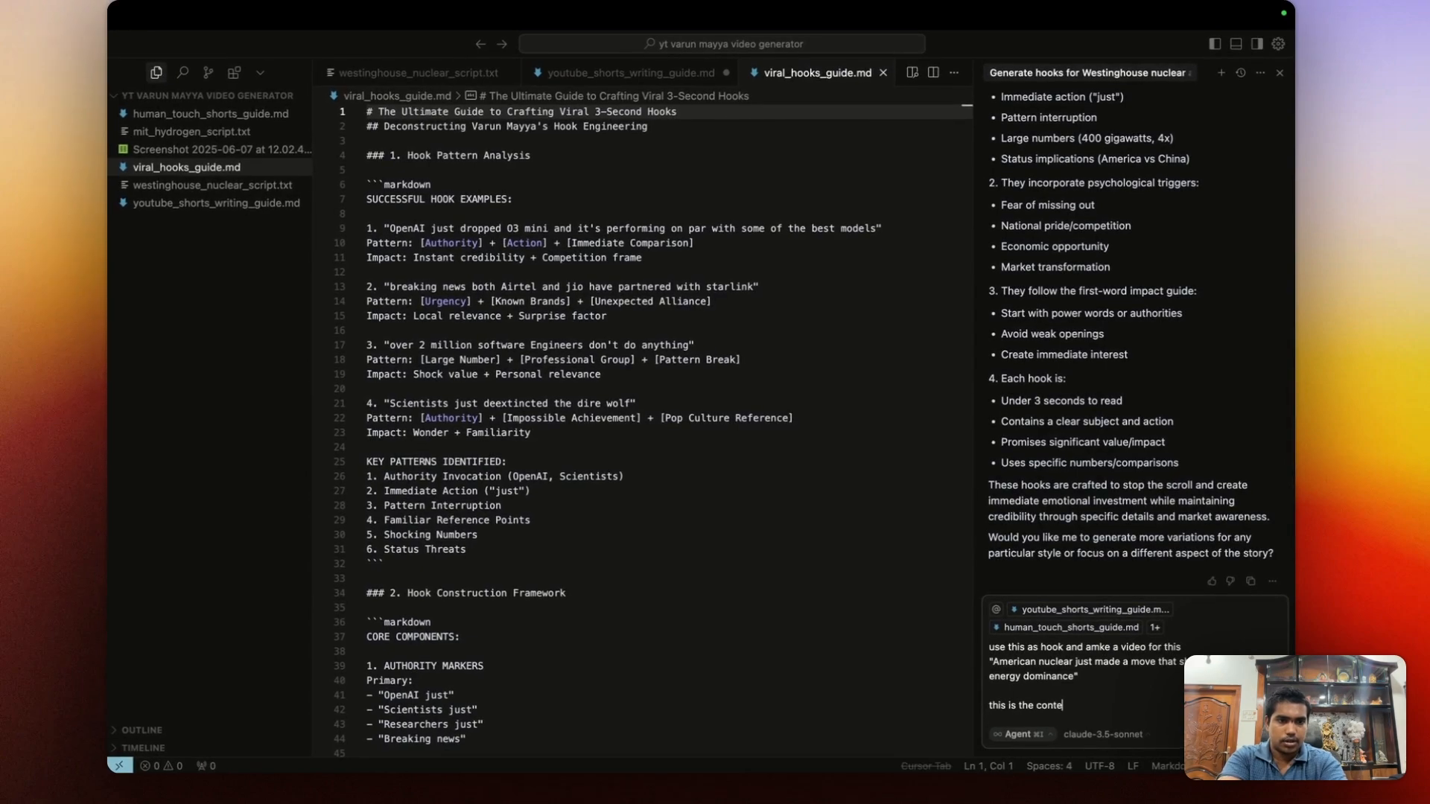
text(xt)
key(ctrl+Right)
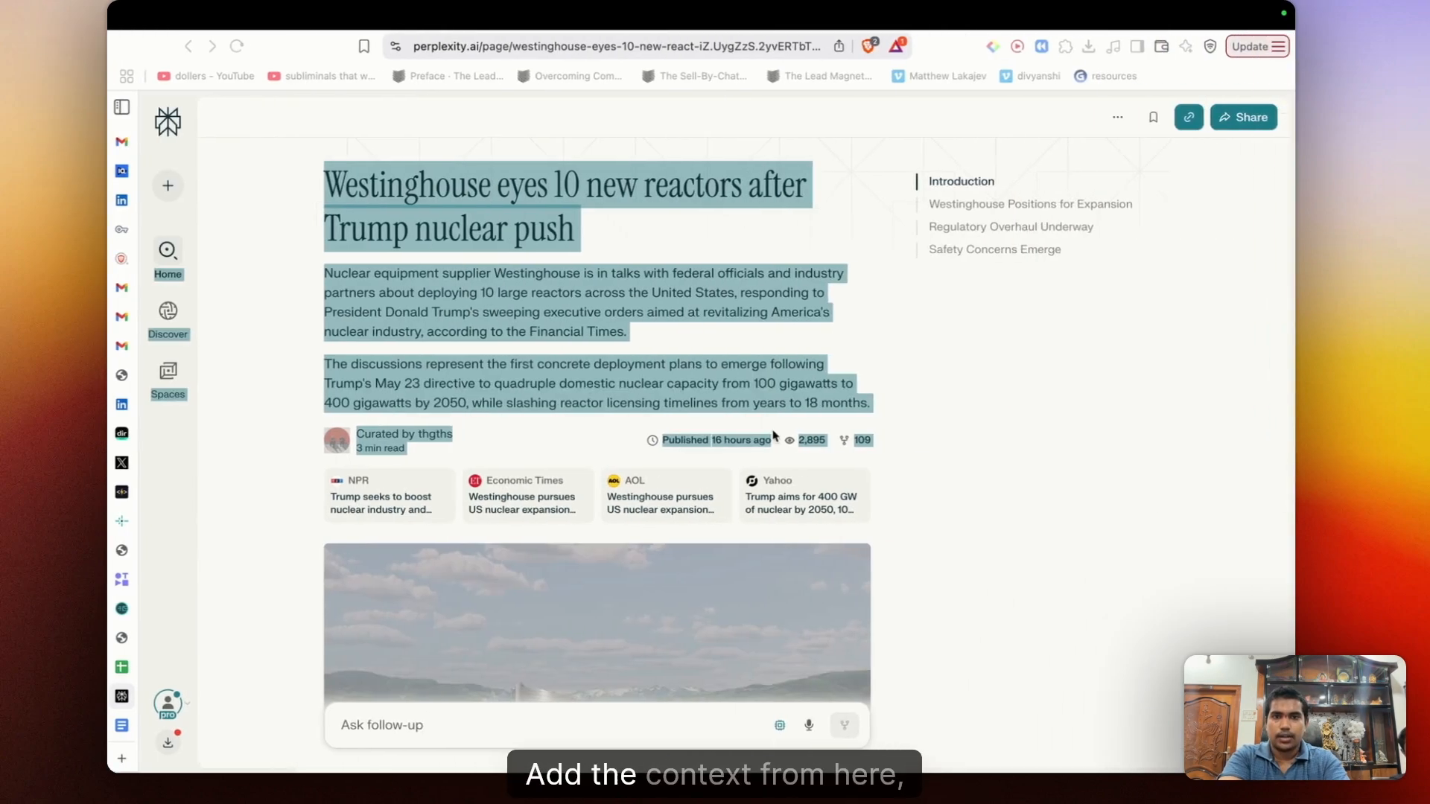
key(ctrl+Left)
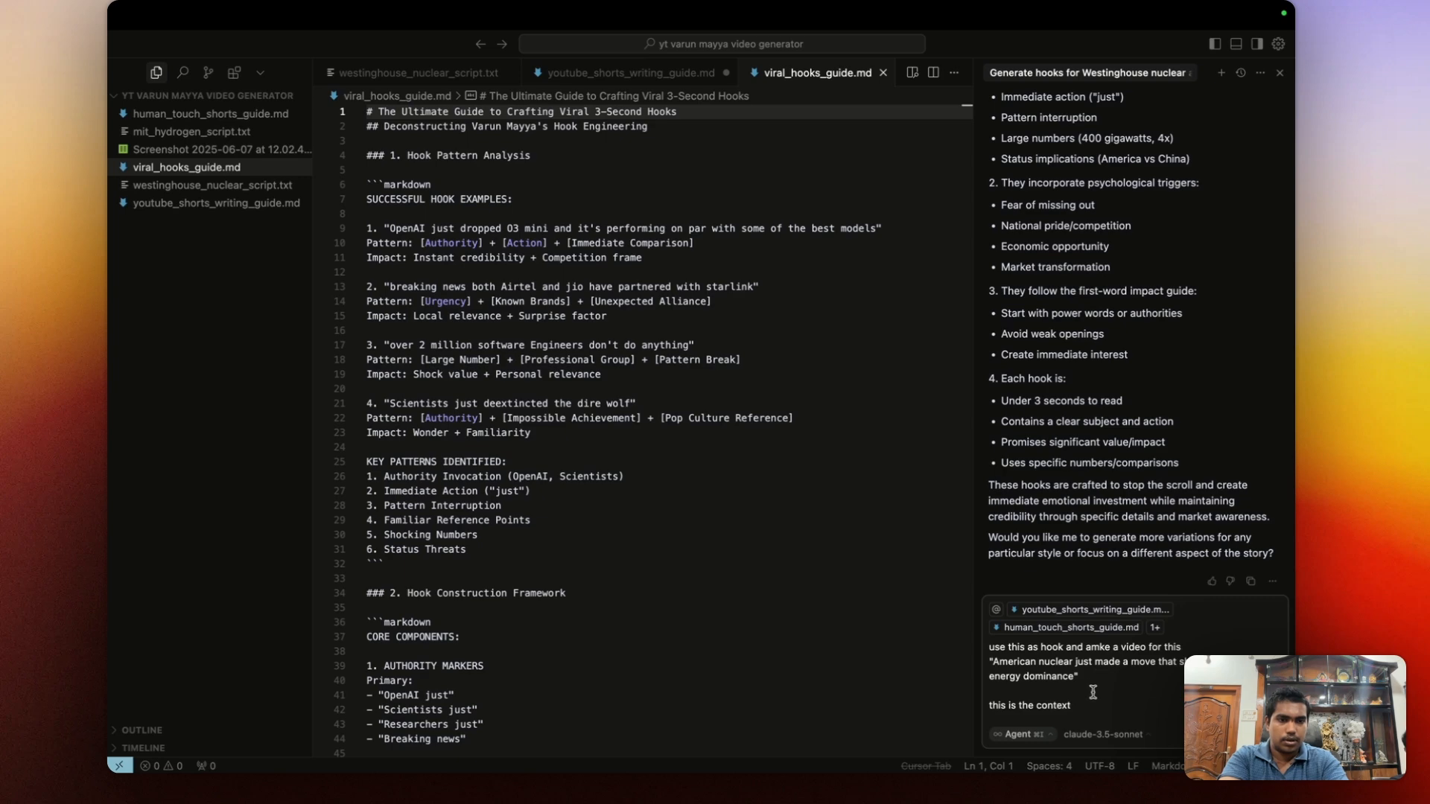
key(super+v)
key(Return)
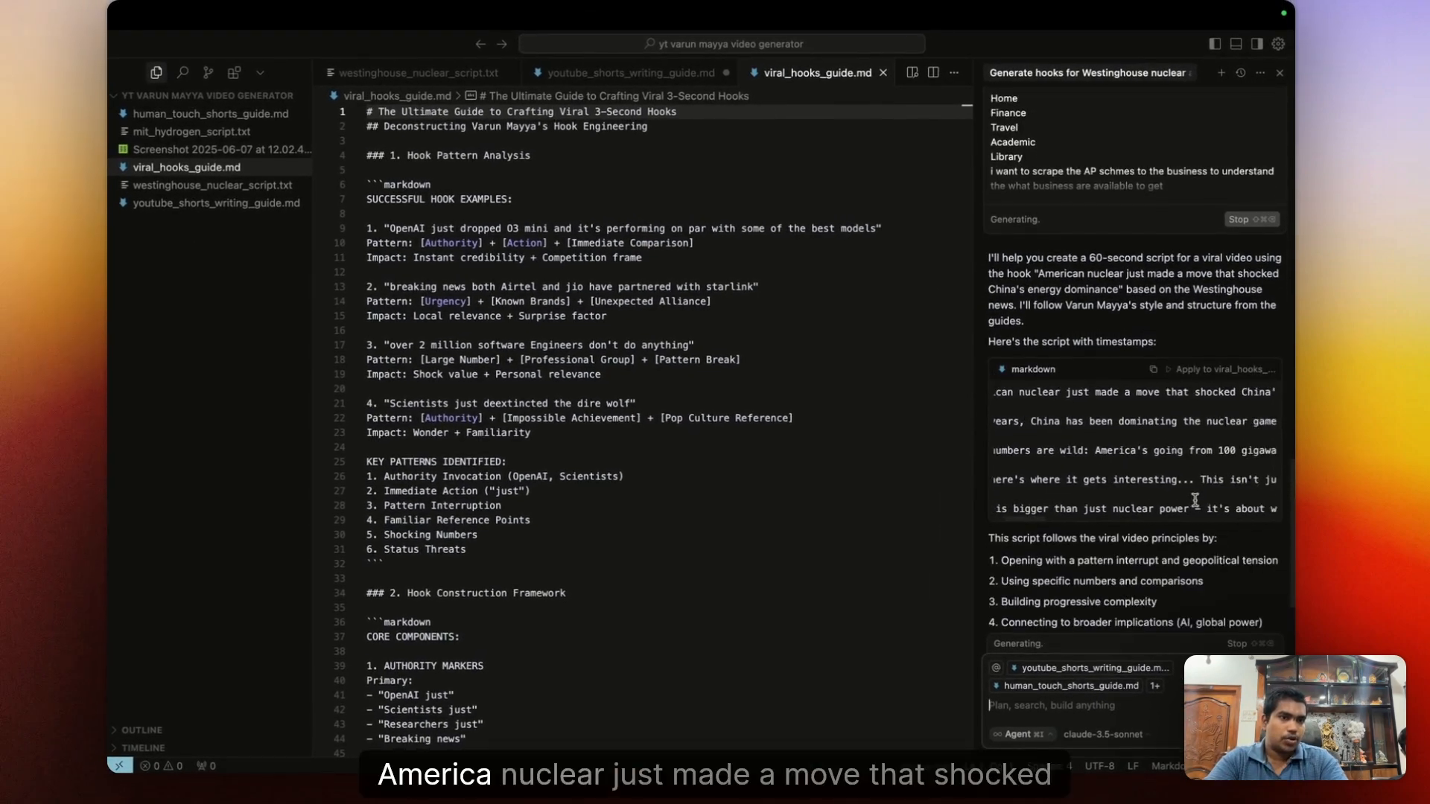
Copy the generated 60-second script from its code block and switch to the yt scripts1 document in Google Docs.
scroll(1180, 485, right, 5)
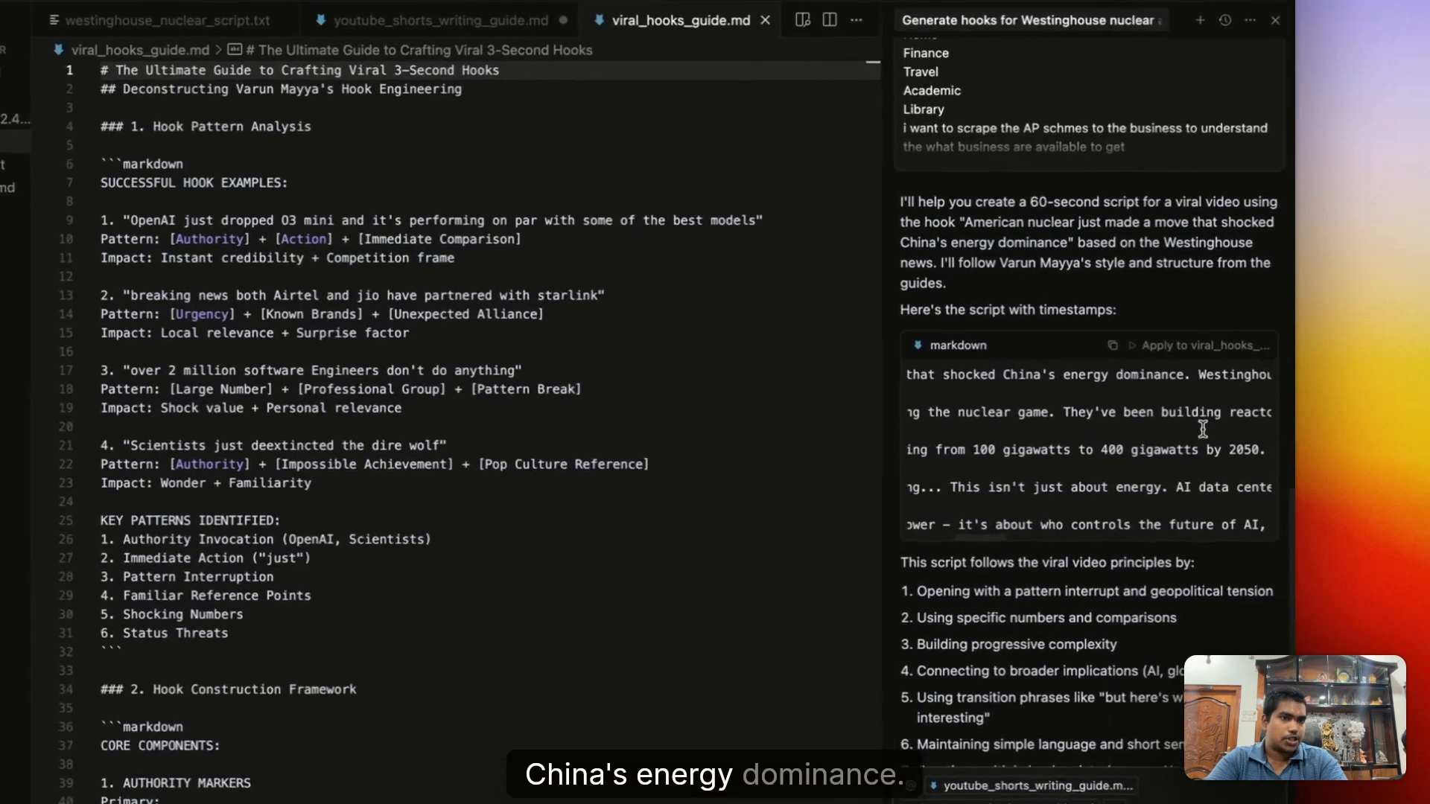
click(1113, 345)
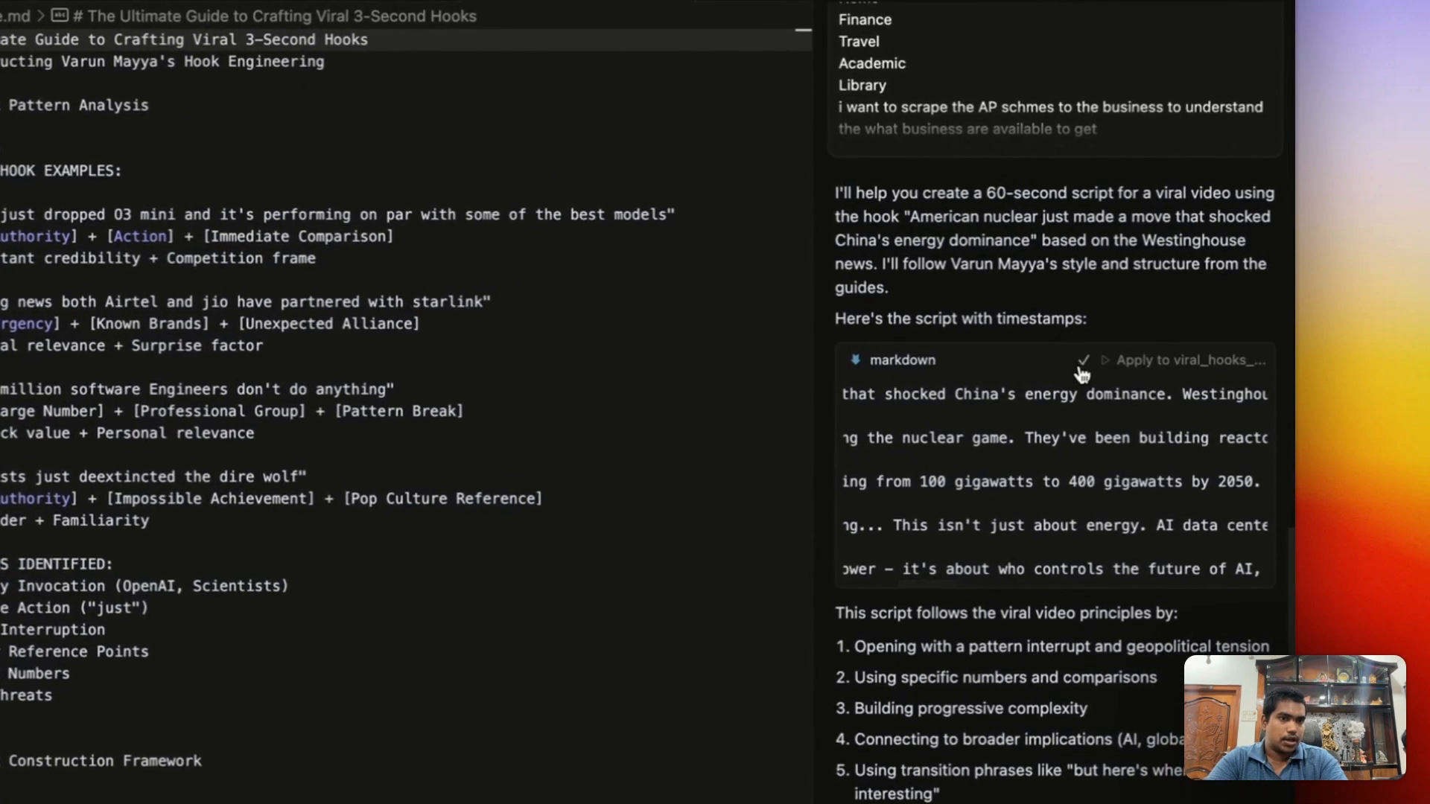
key(ctrl+Right)
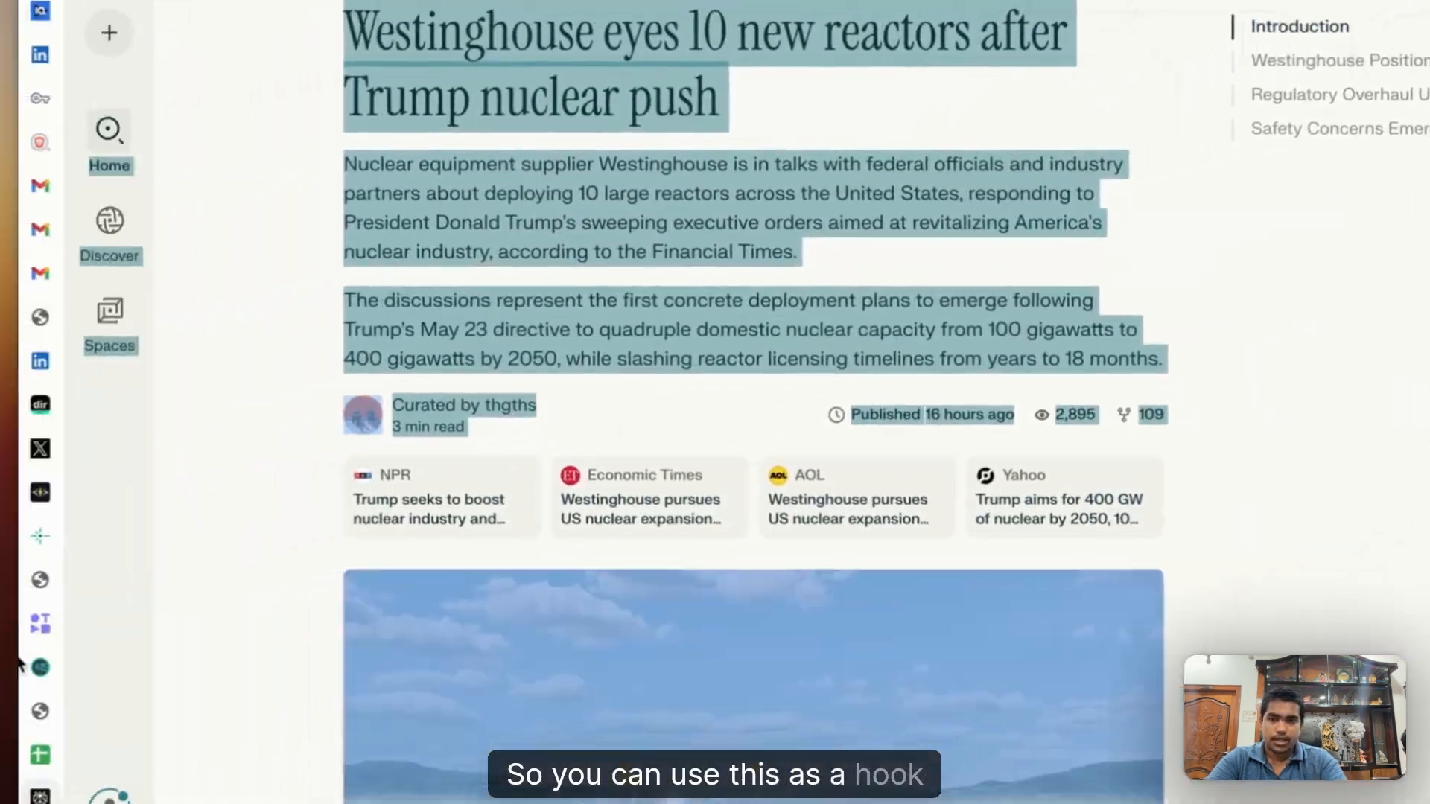
mouse_move(121, 782)
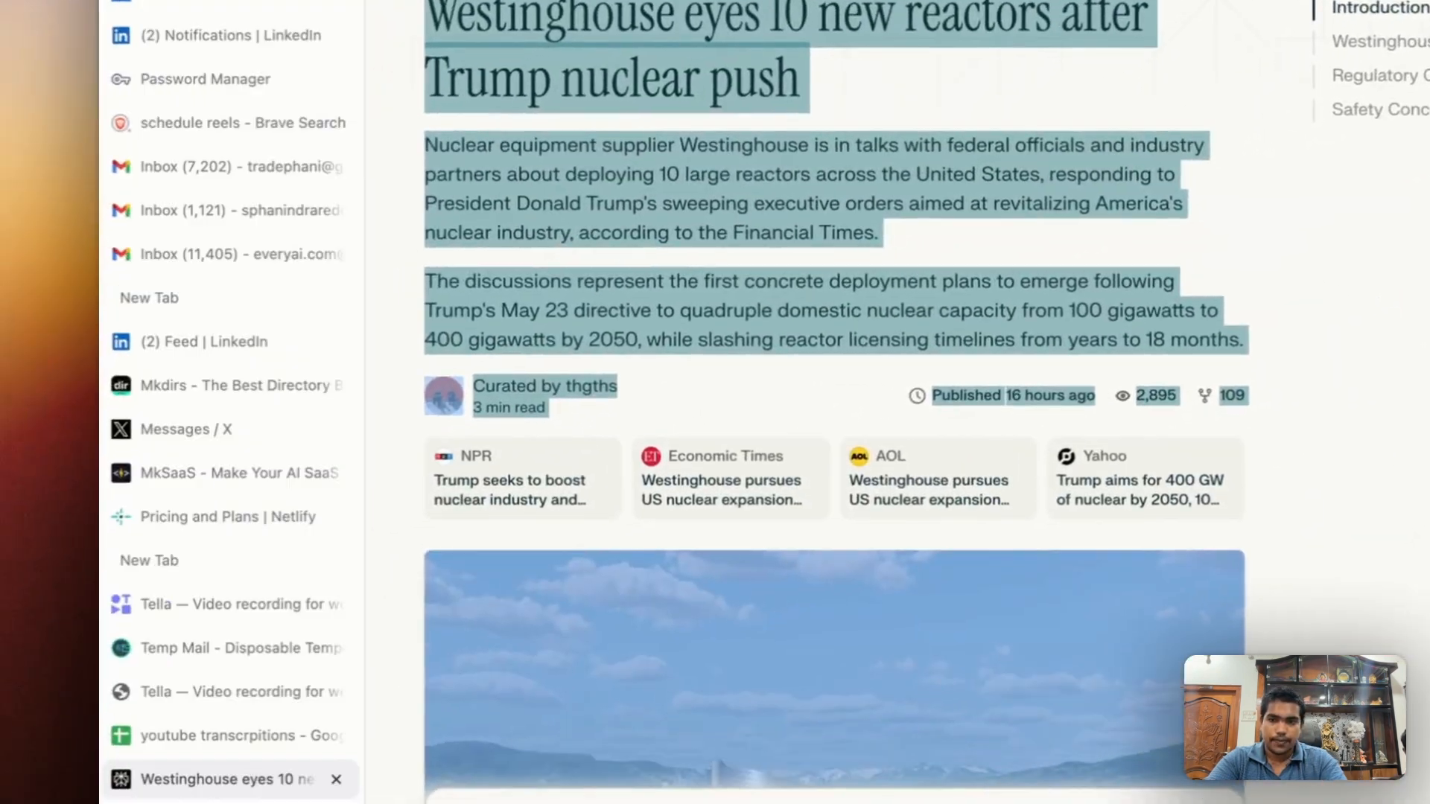
click(276, 797)
scroll(691, 378, down, 2)
click(628, 488)
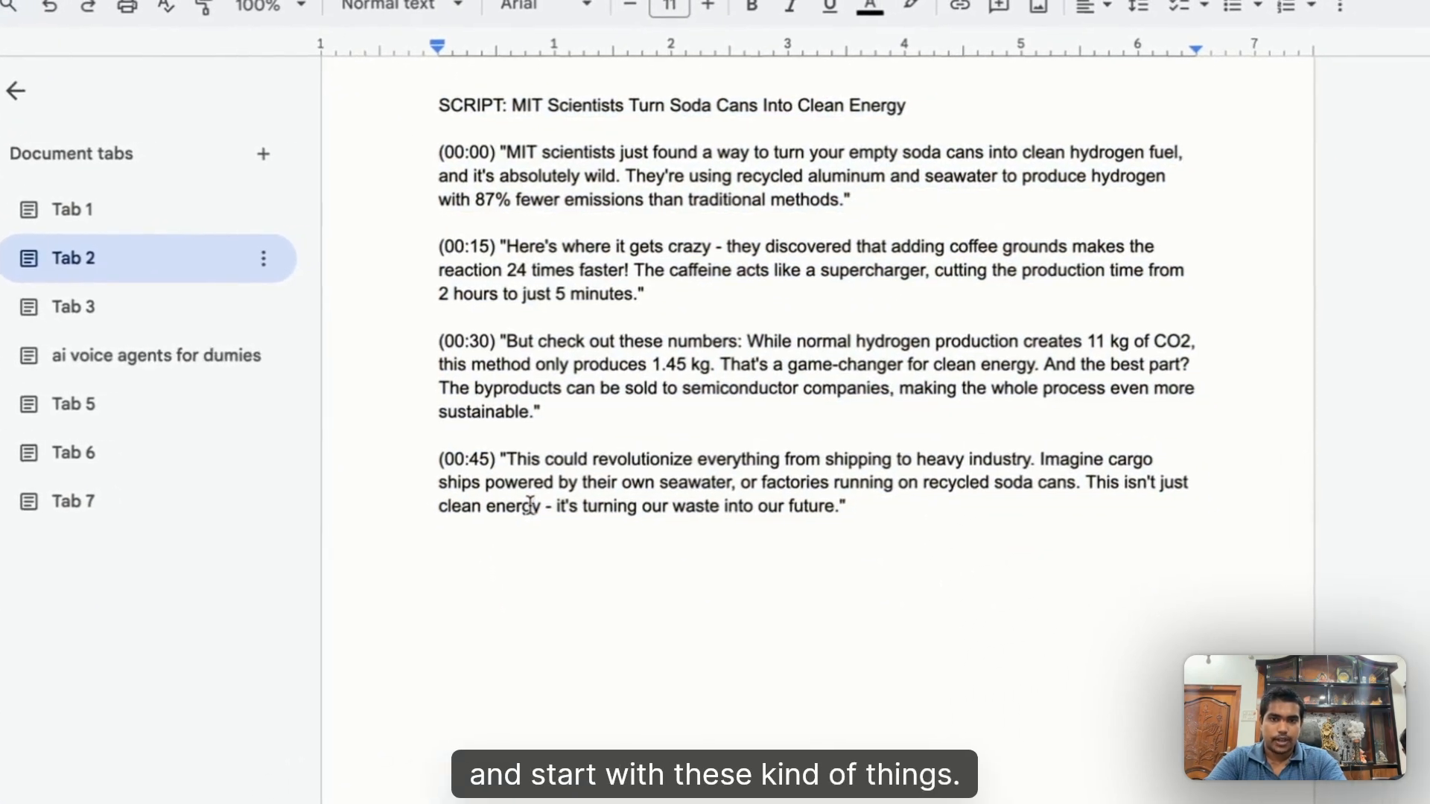
Insert blank lines after the soda can script in Tab 2 and paste the copied Westinghouse script there.
click(1286, 517)
key(Return)
key(Return)
key(Return)
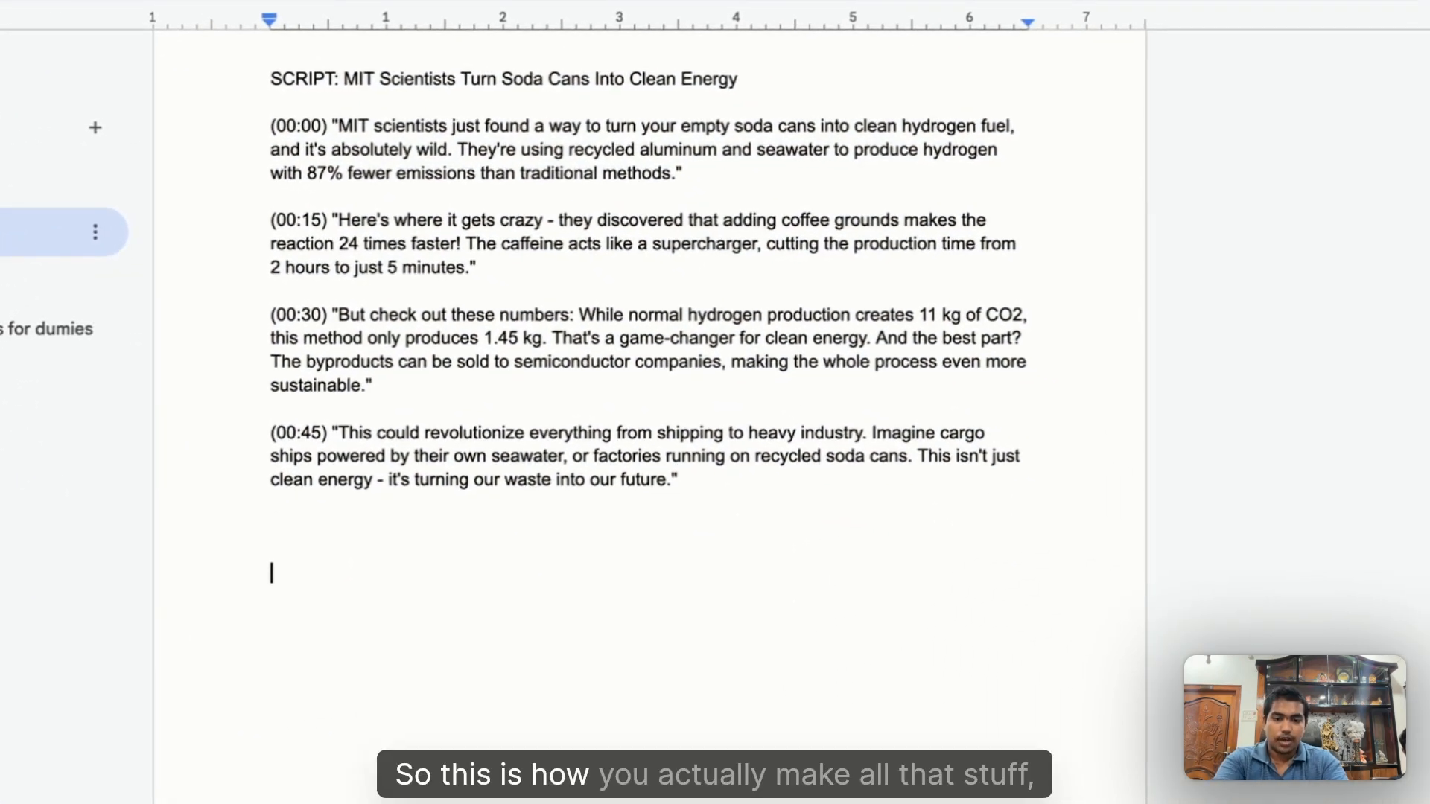
key(ctrl+v)
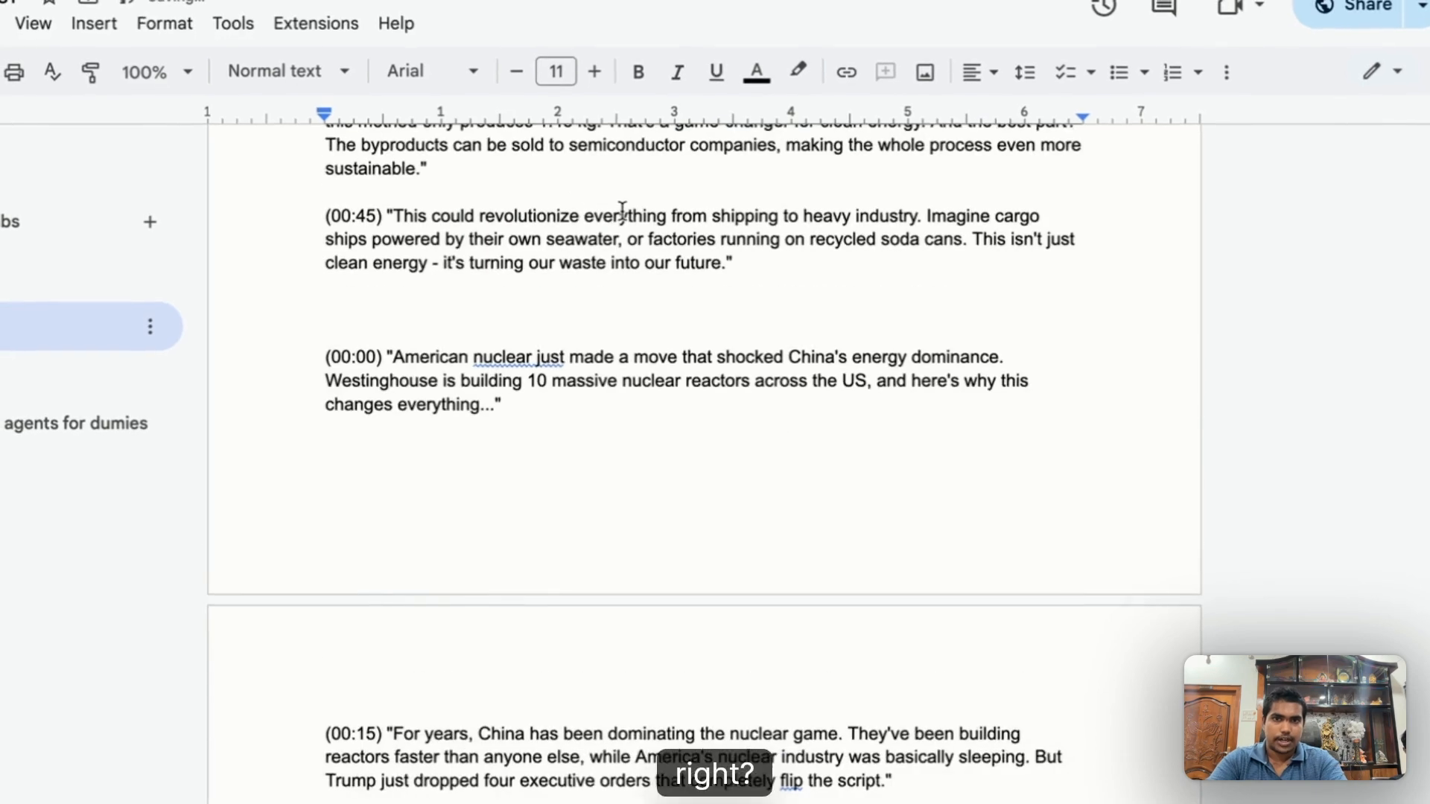
Read through the pasted Westinghouse script from its opening hook to the closing line, highlighting the passages being read.
scroll(616, 396, up, 2)
scroll(594, 332, down, 2)
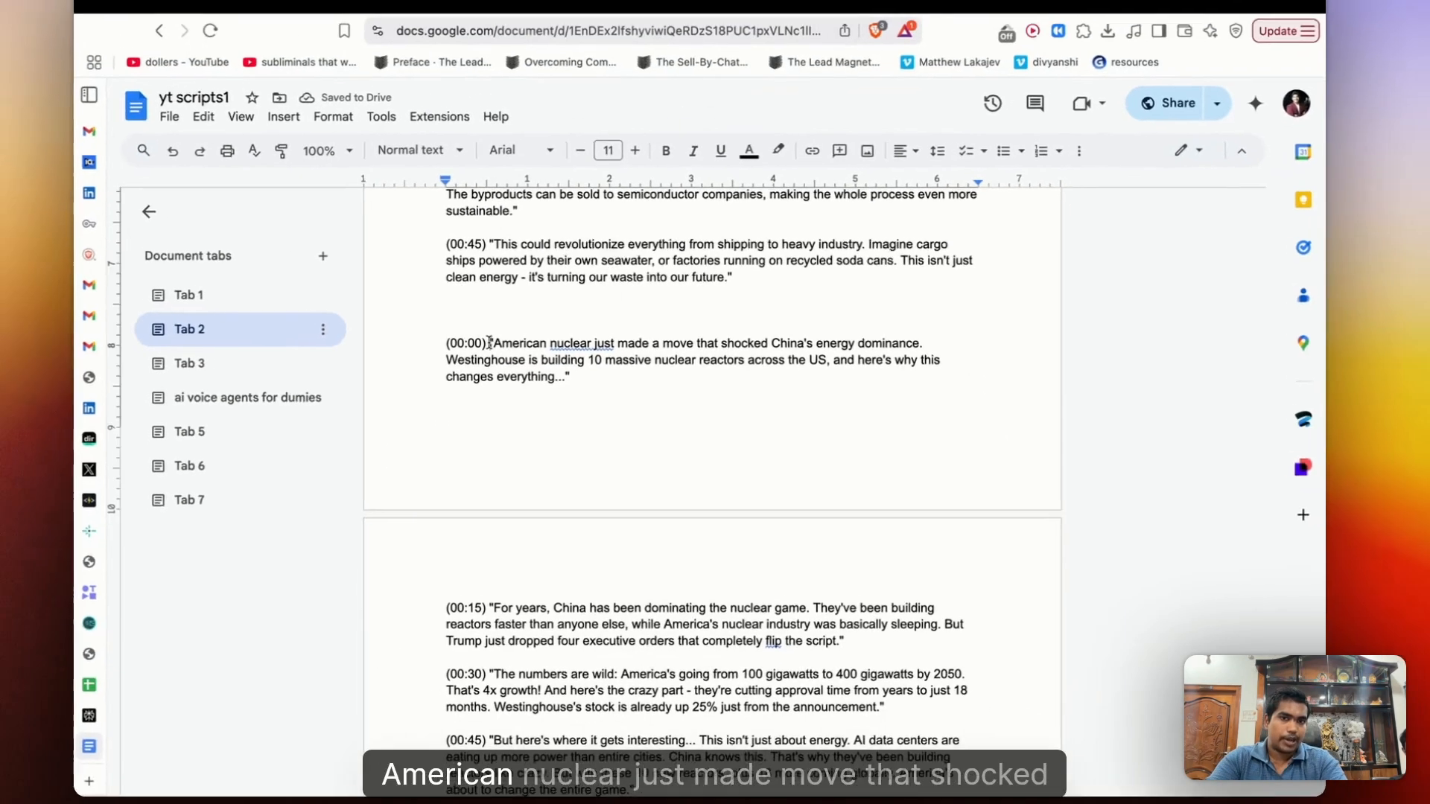
drag(387, 345, 741, 332)
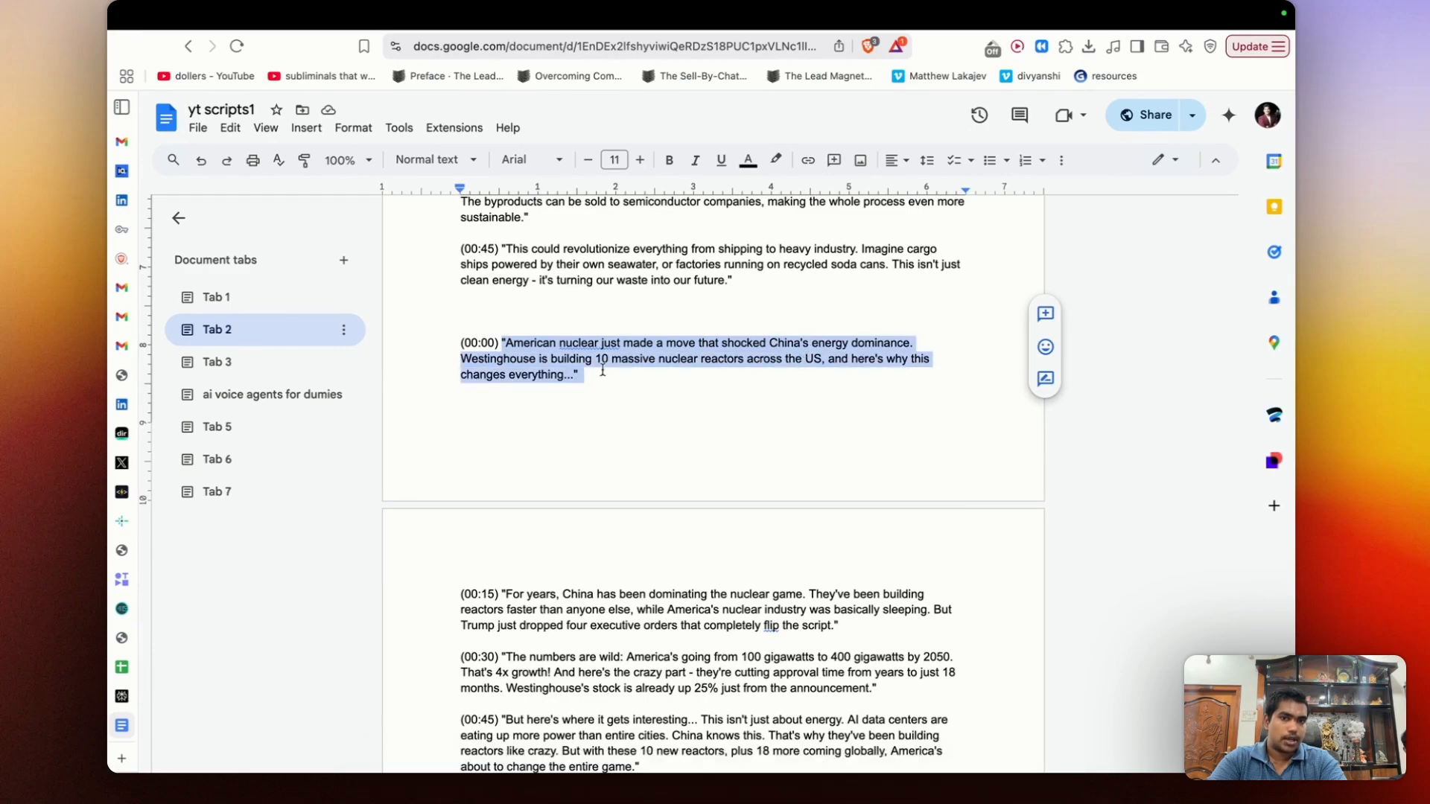
scroll(600, 358, down, 1)
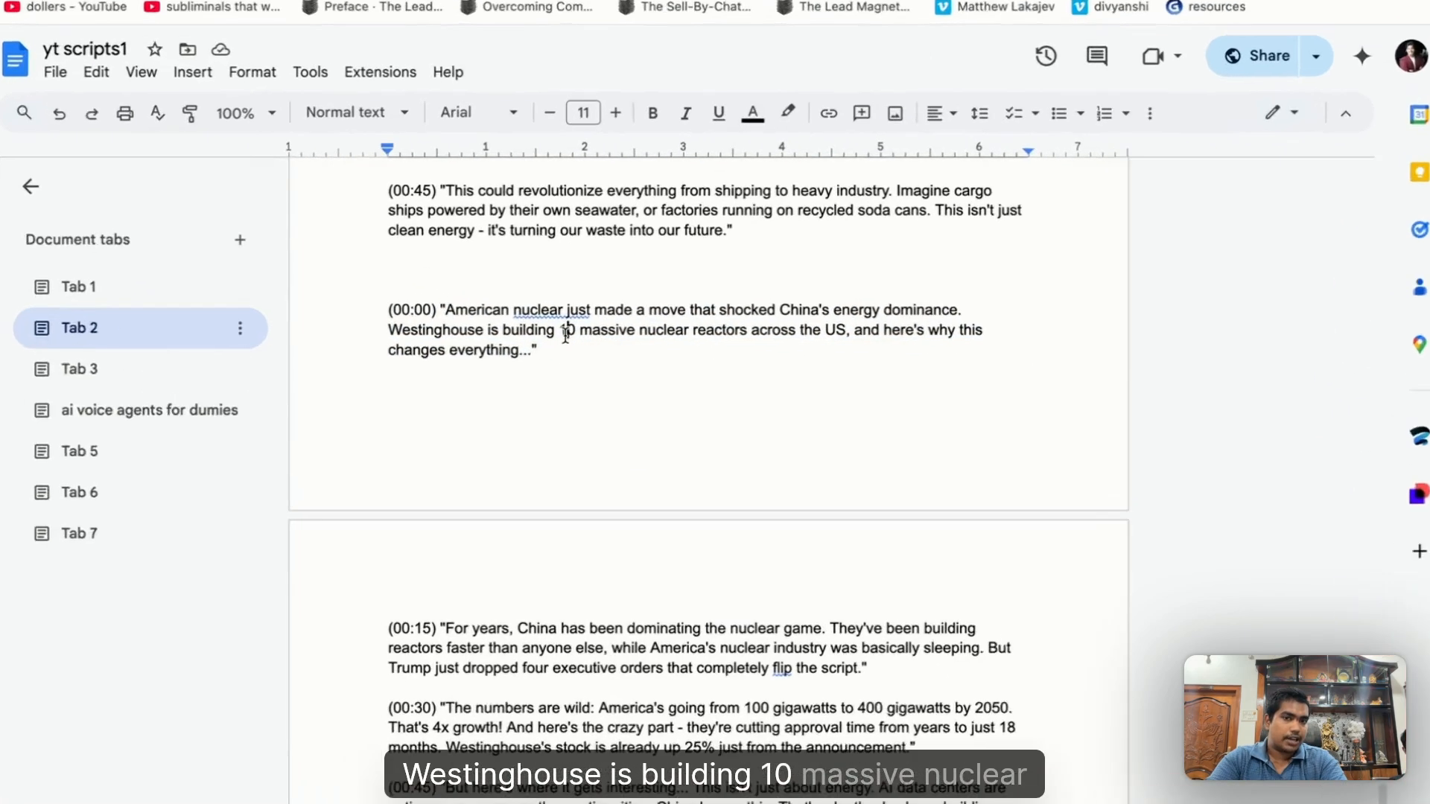
drag(599, 340, 700, 343)
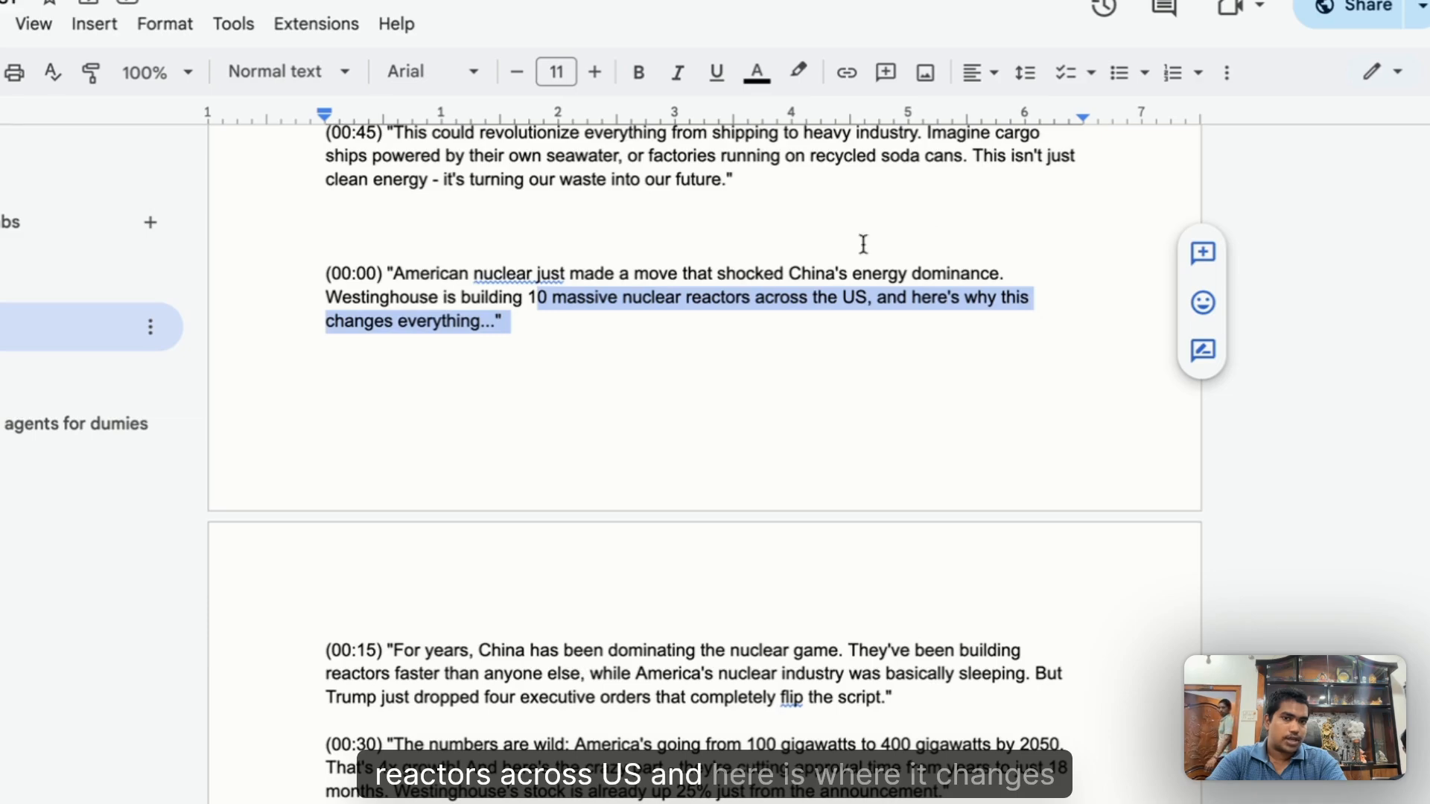
scroll(655, 307, down, 3)
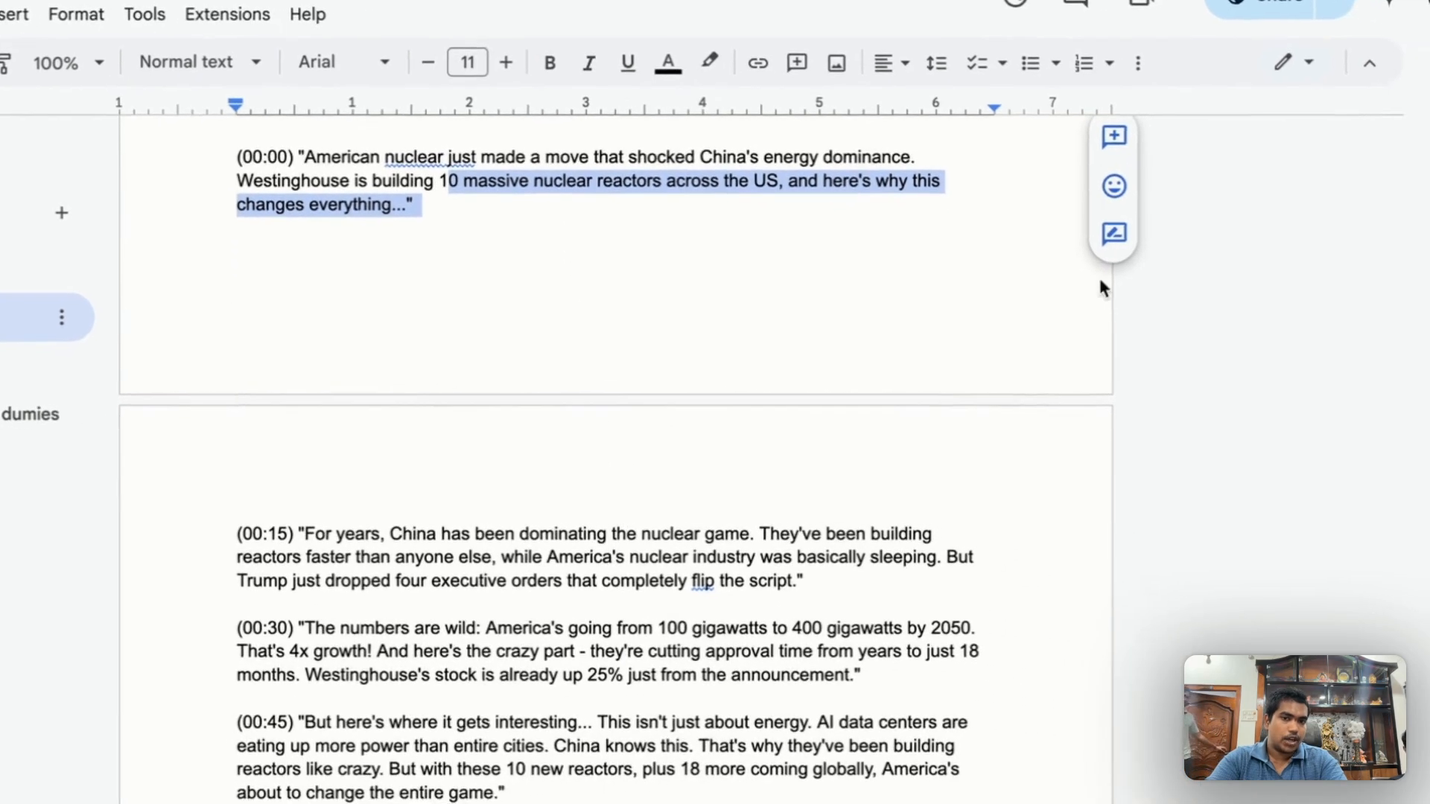
scroll(492, 536, down, 3)
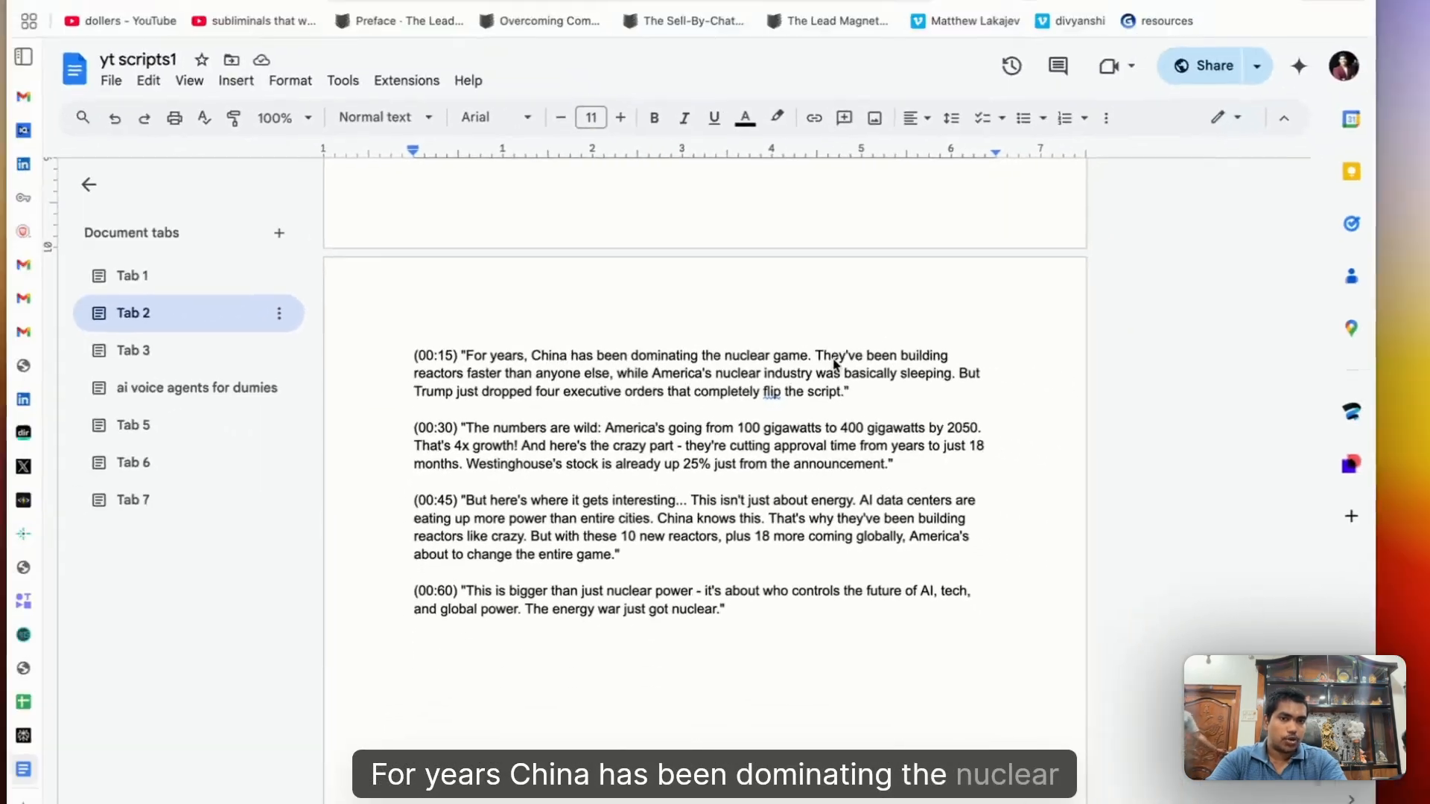
scroll(835, 365, down, 3)
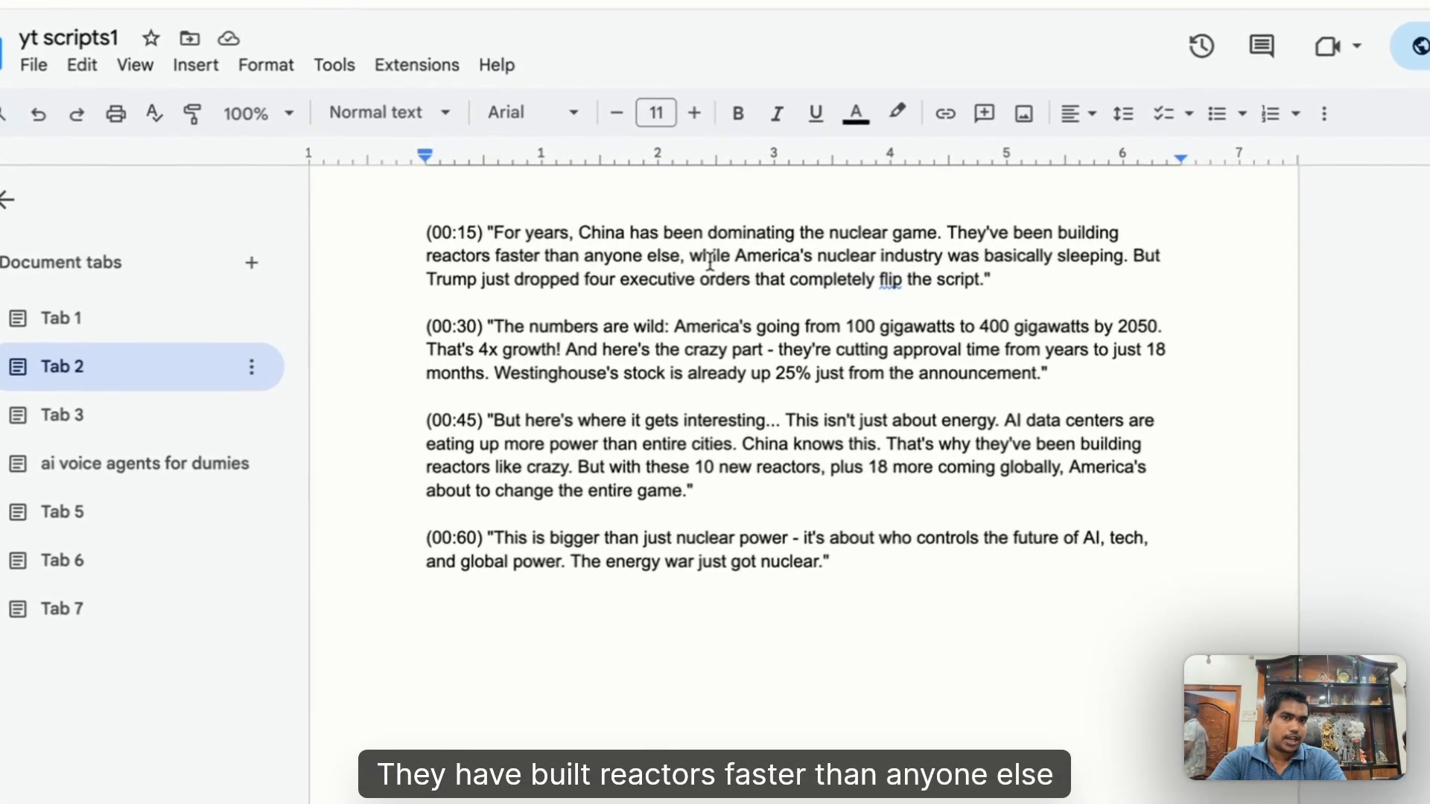
drag(651, 255, 859, 276)
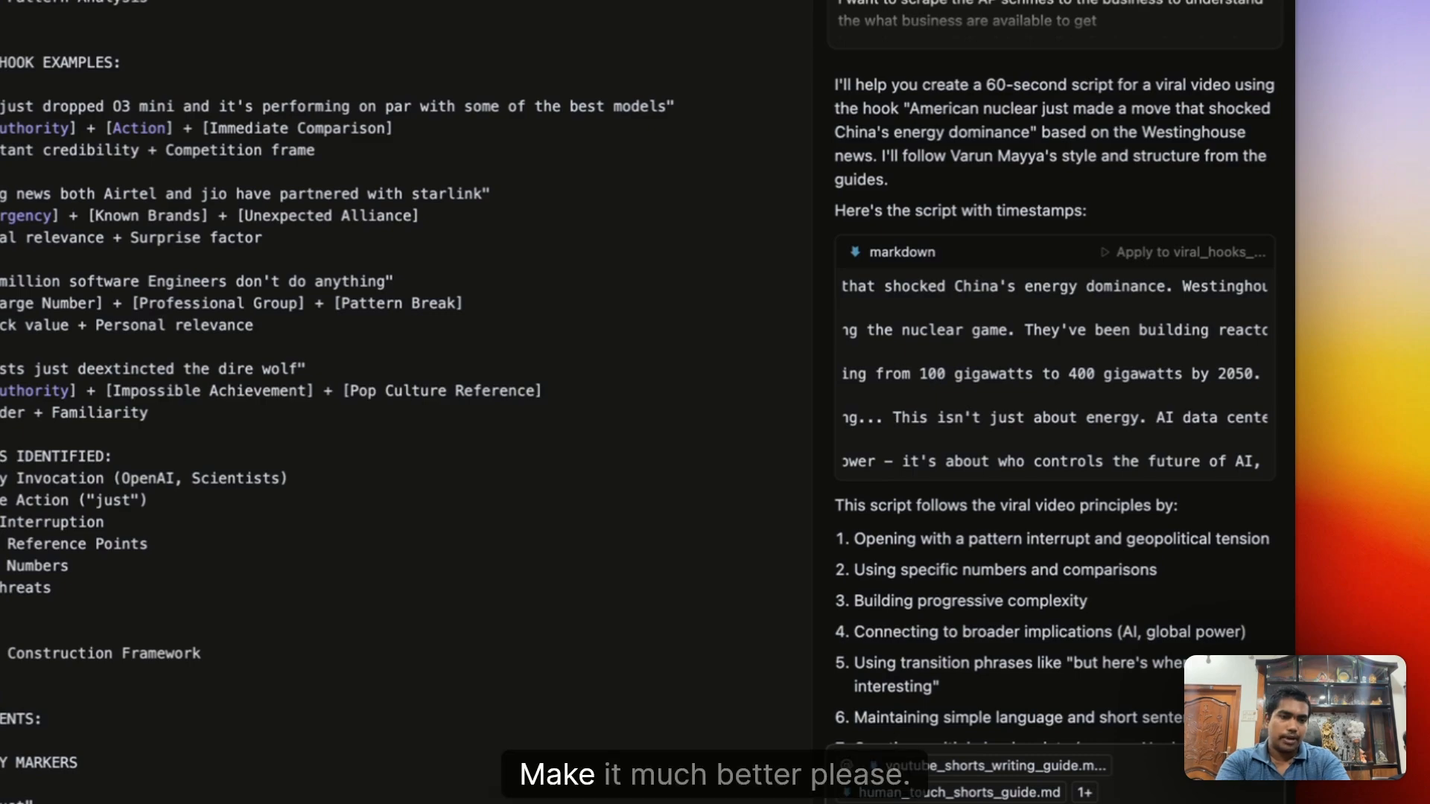
Submit the follow-up prompt "make it miuch better please" to have the generated Westinghouse script improved.
text(make it miuch bet)
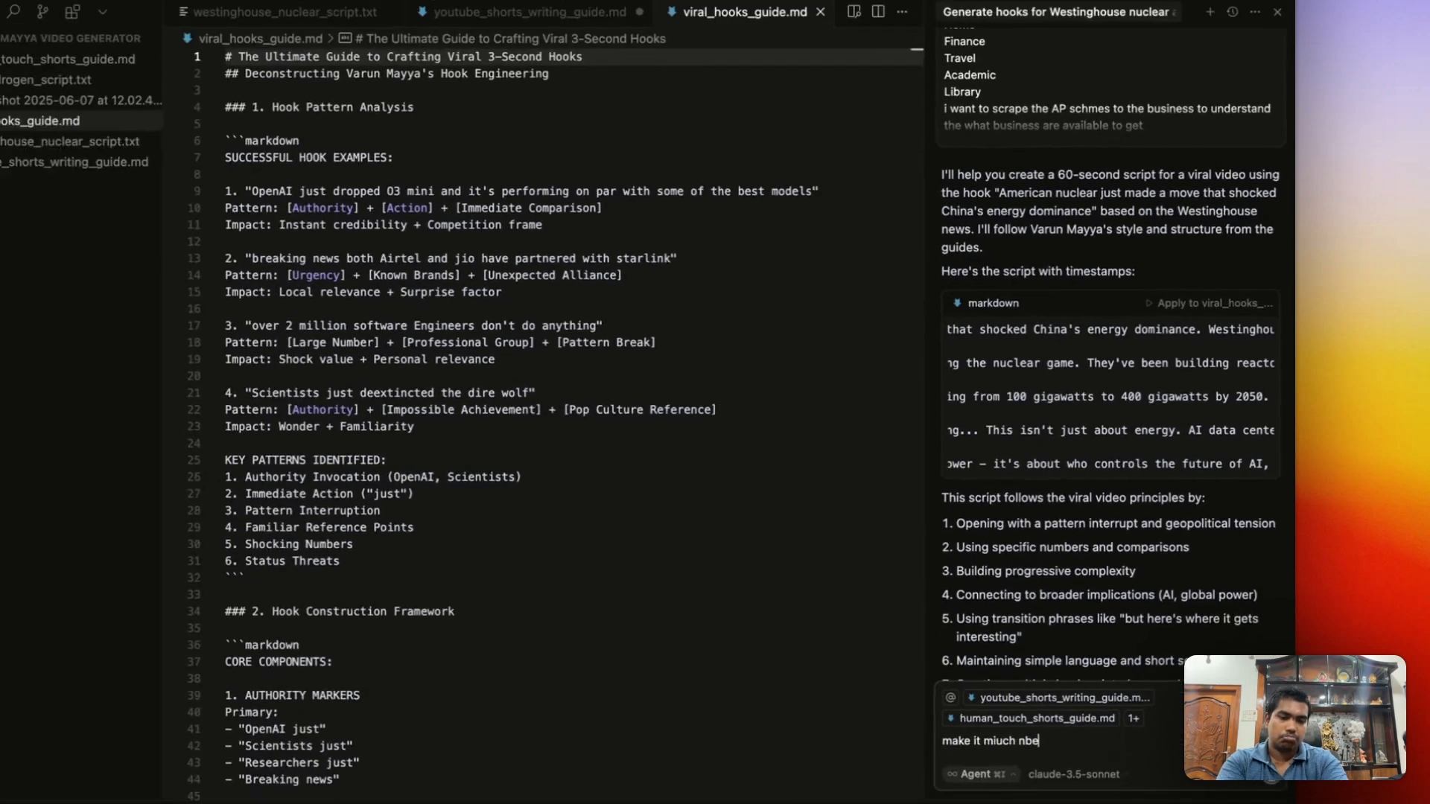
text(ter pleas)
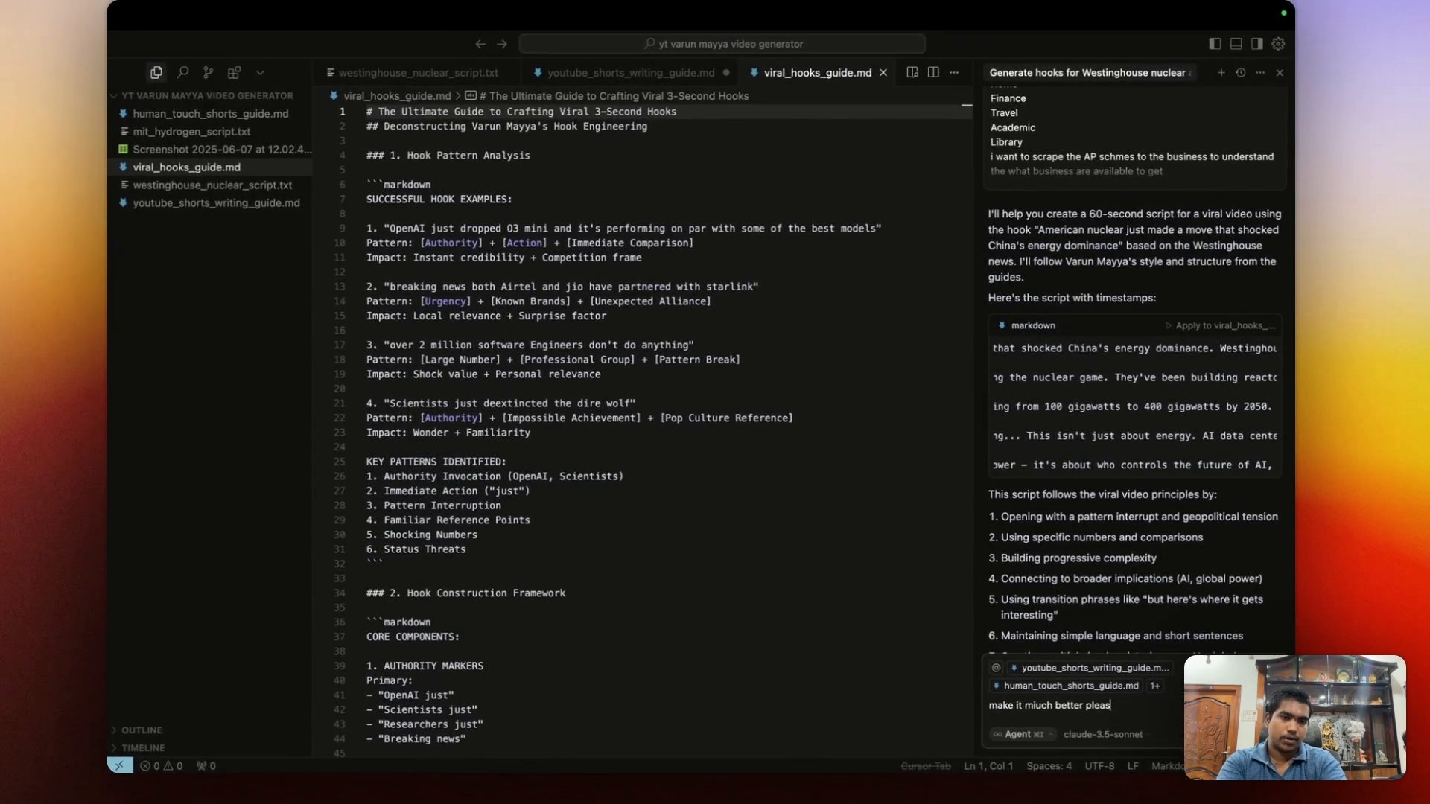
text(e)
key(Return)
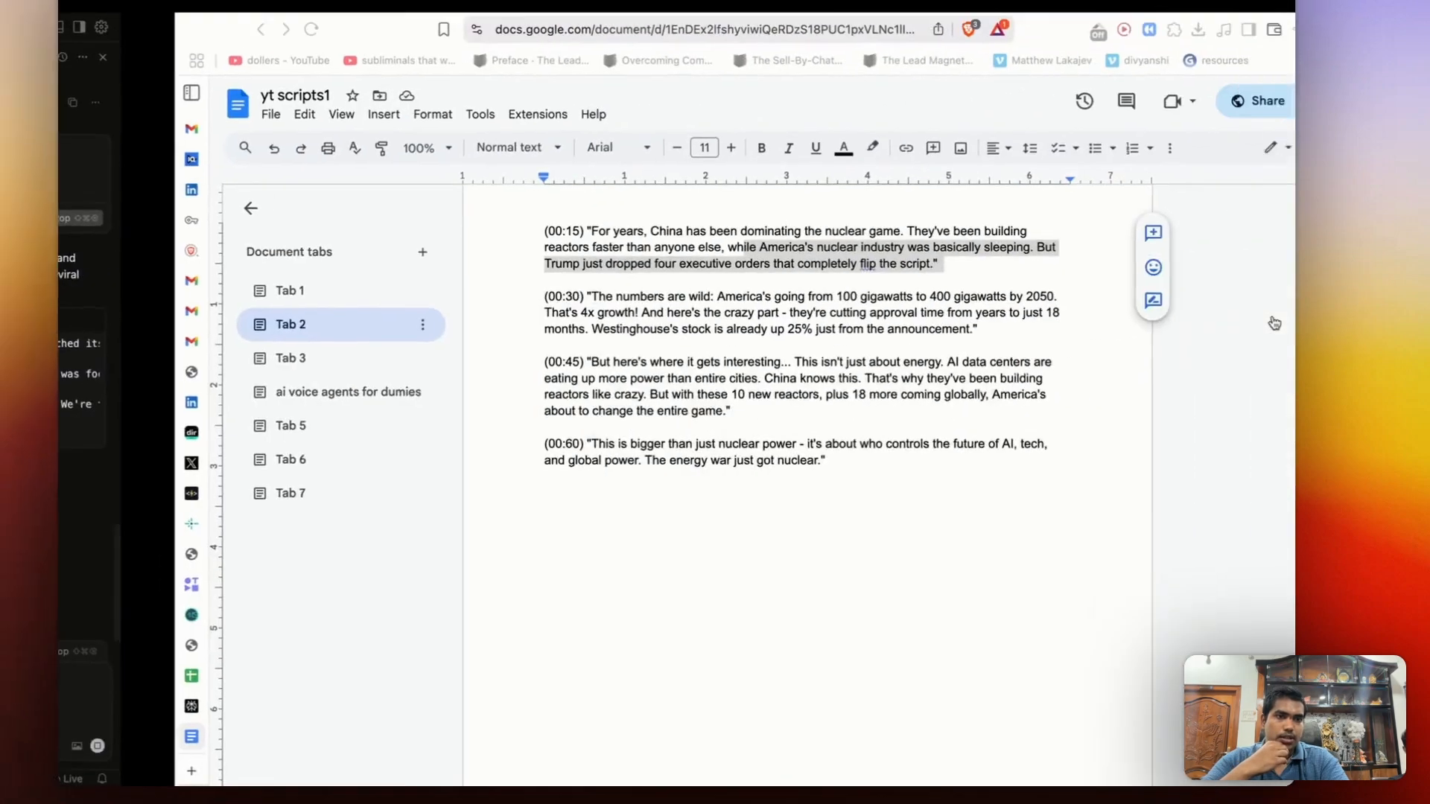
In the yt scripts1 document, paste the improved script two lines below the (00:60) paragraph in Tab 2 and highlight it while reading.
click(630, 503)
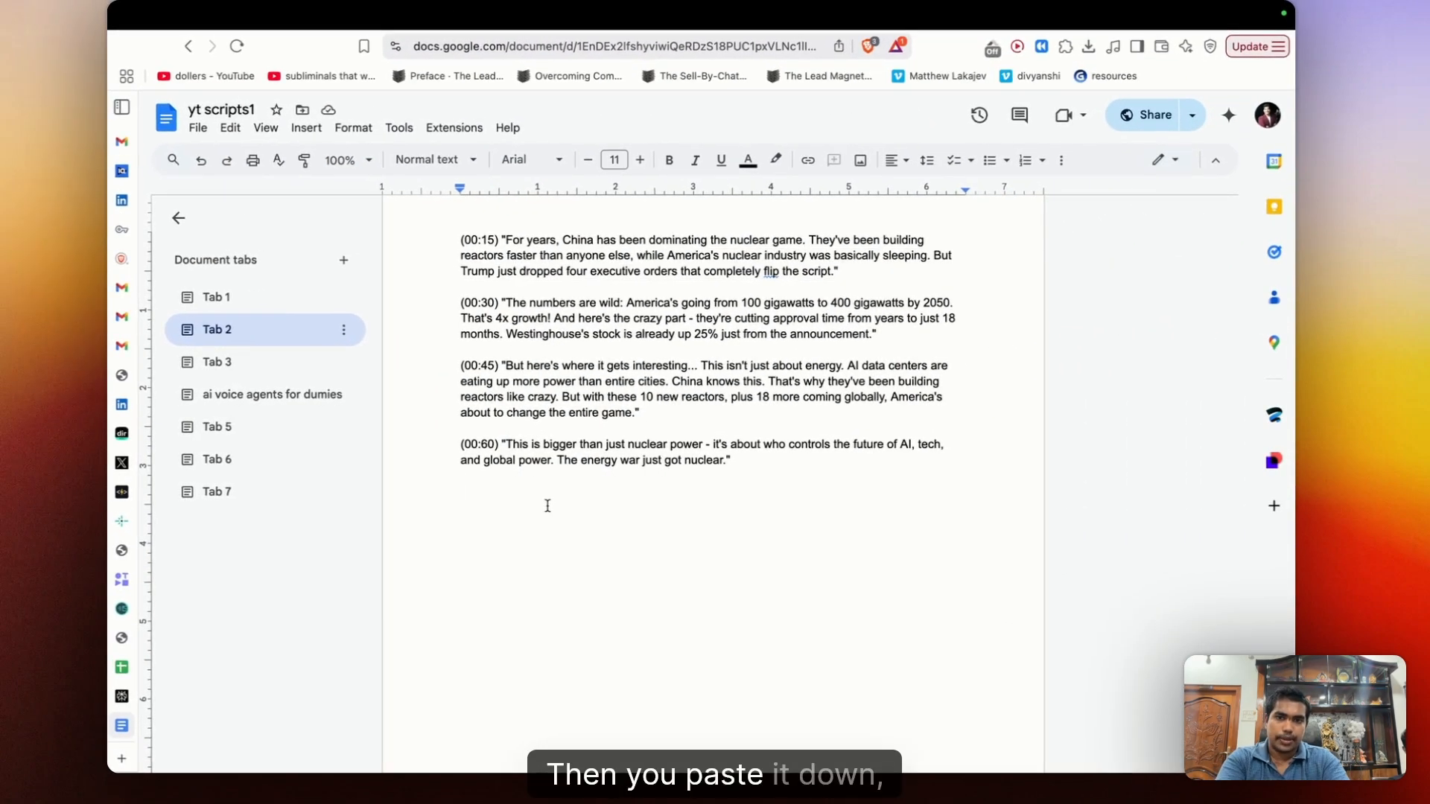
key(Return)
key(Return)
key(super+v)
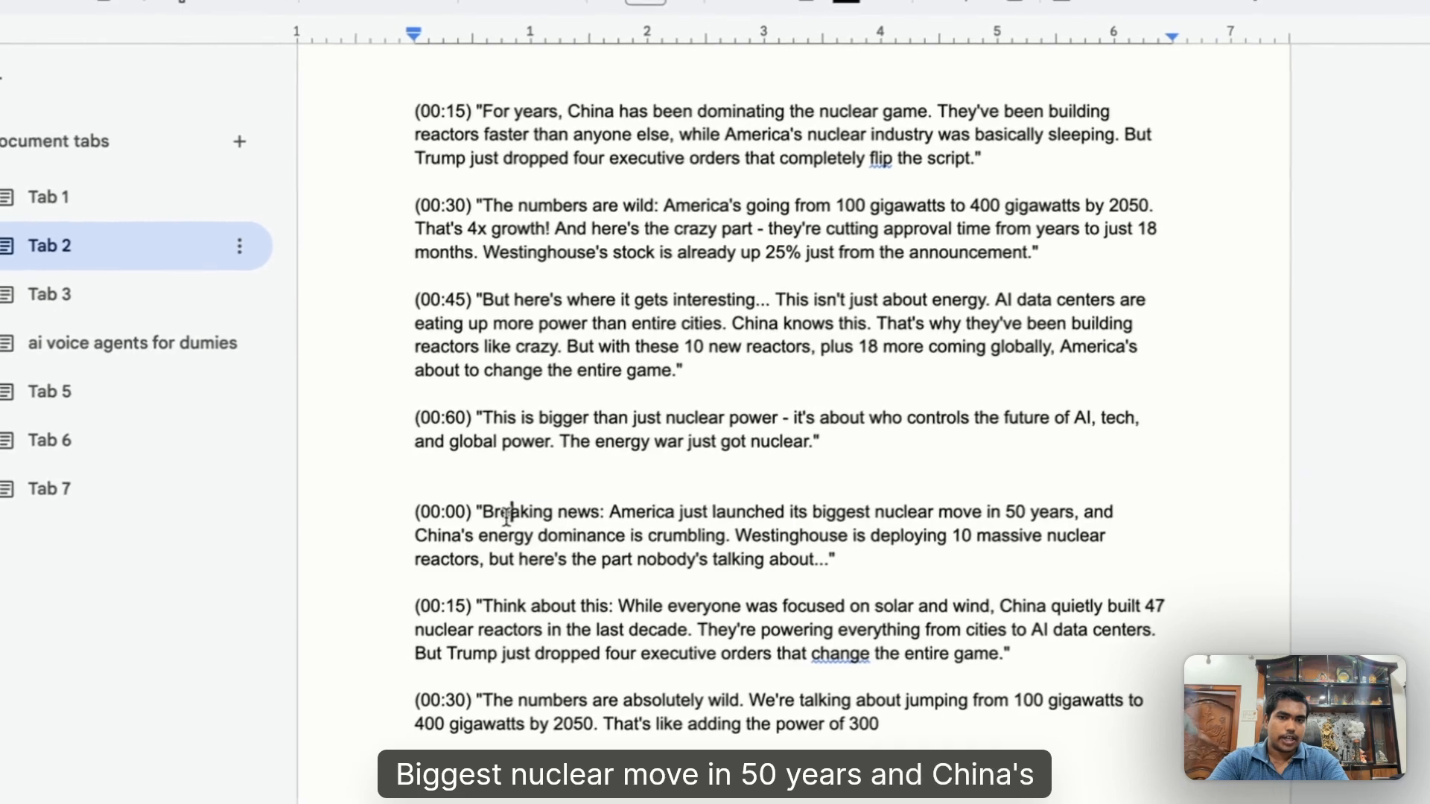
drag(487, 501, 923, 738)
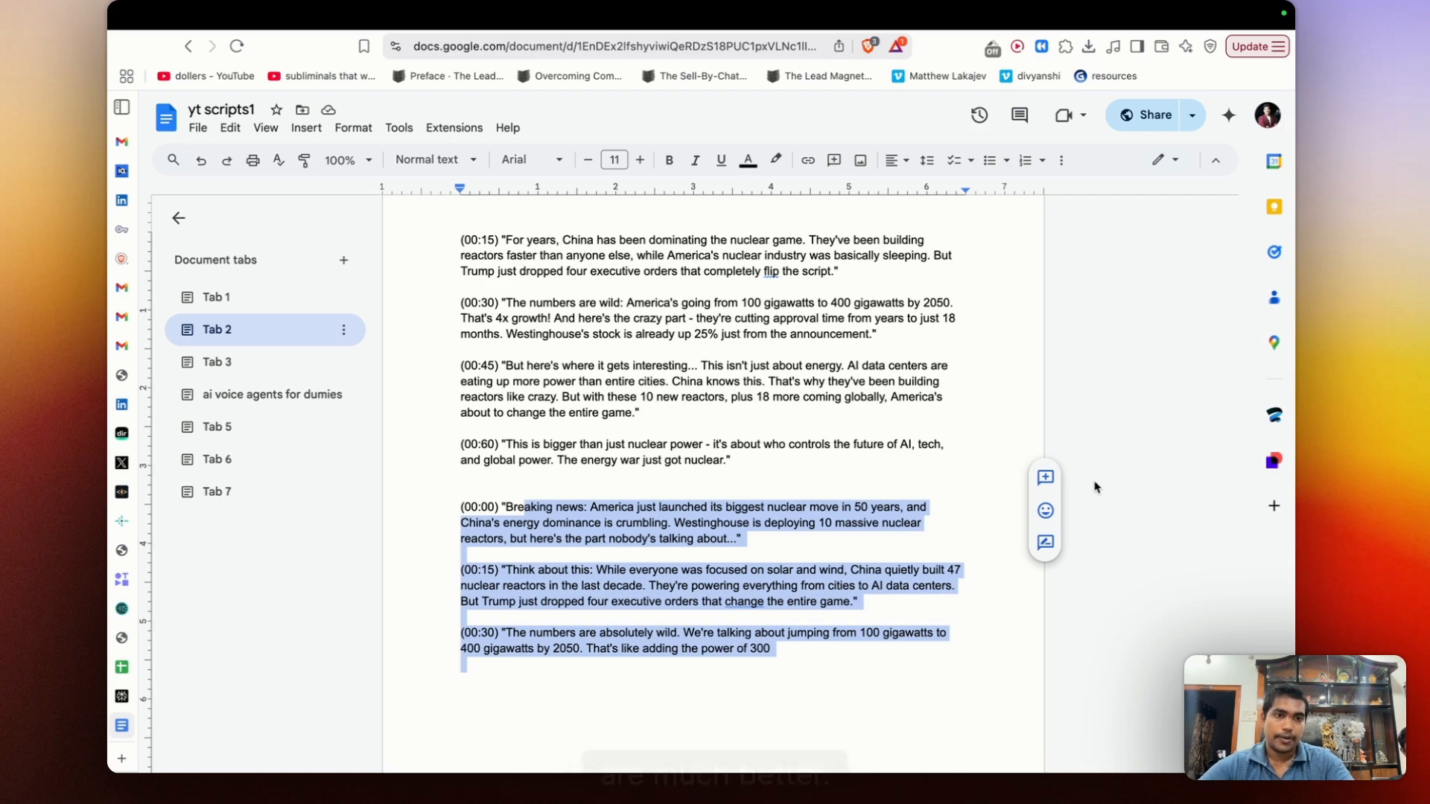
Switch to Cursor, set the agent's model to gemini-2.5-pro, and write the prompt "make a script for this".
key(ctrl+Left)
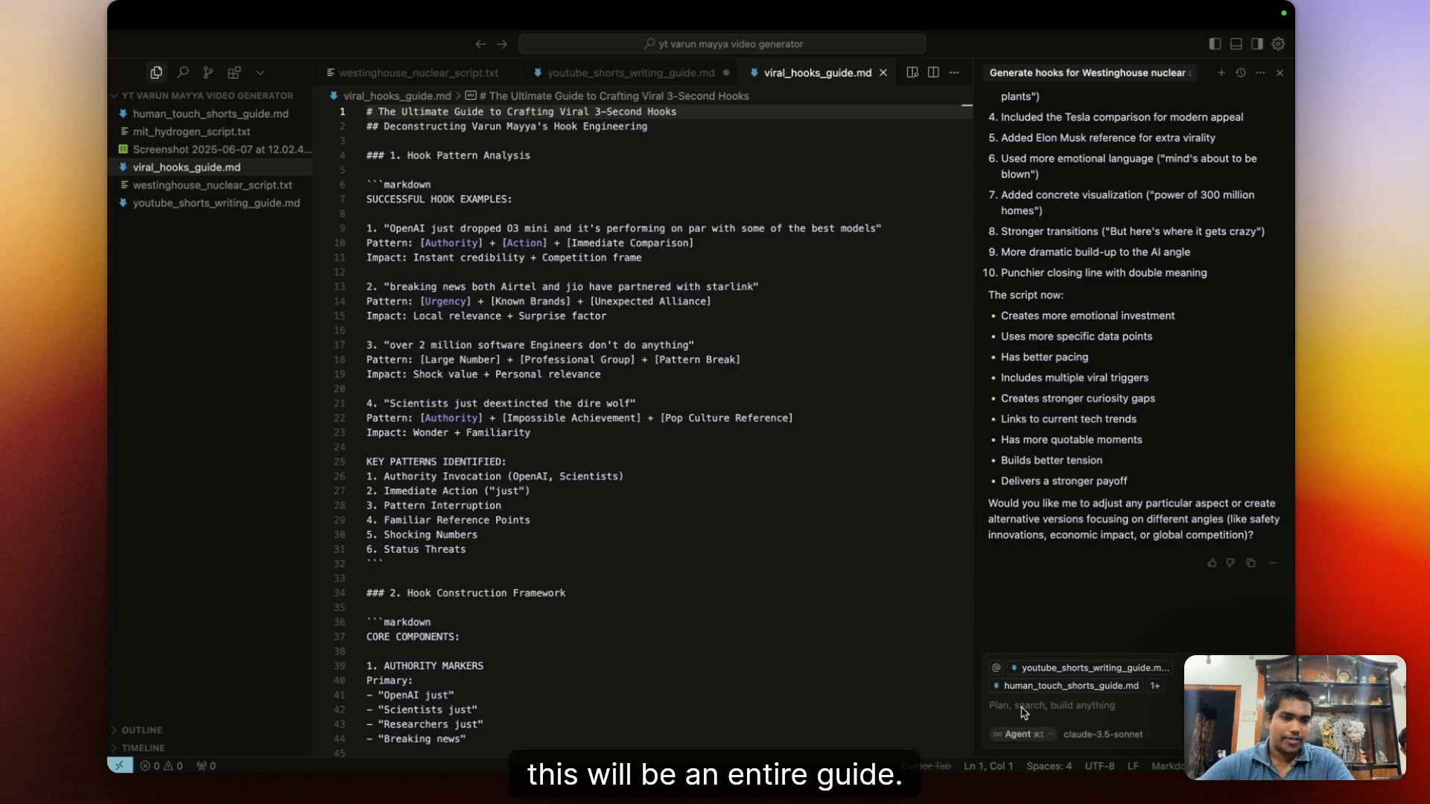
click(1091, 737)
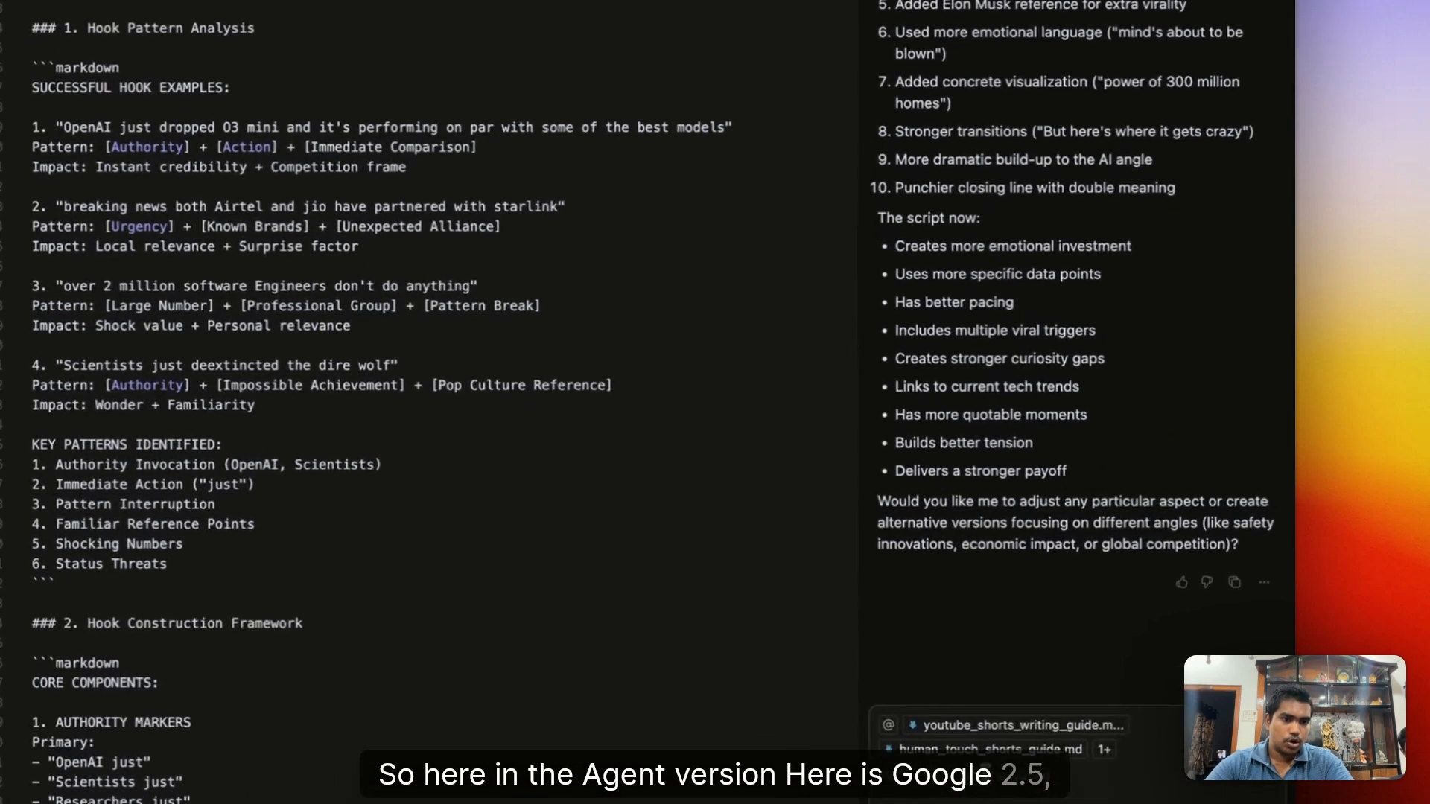
click(1030, 772)
text(make a script for this)
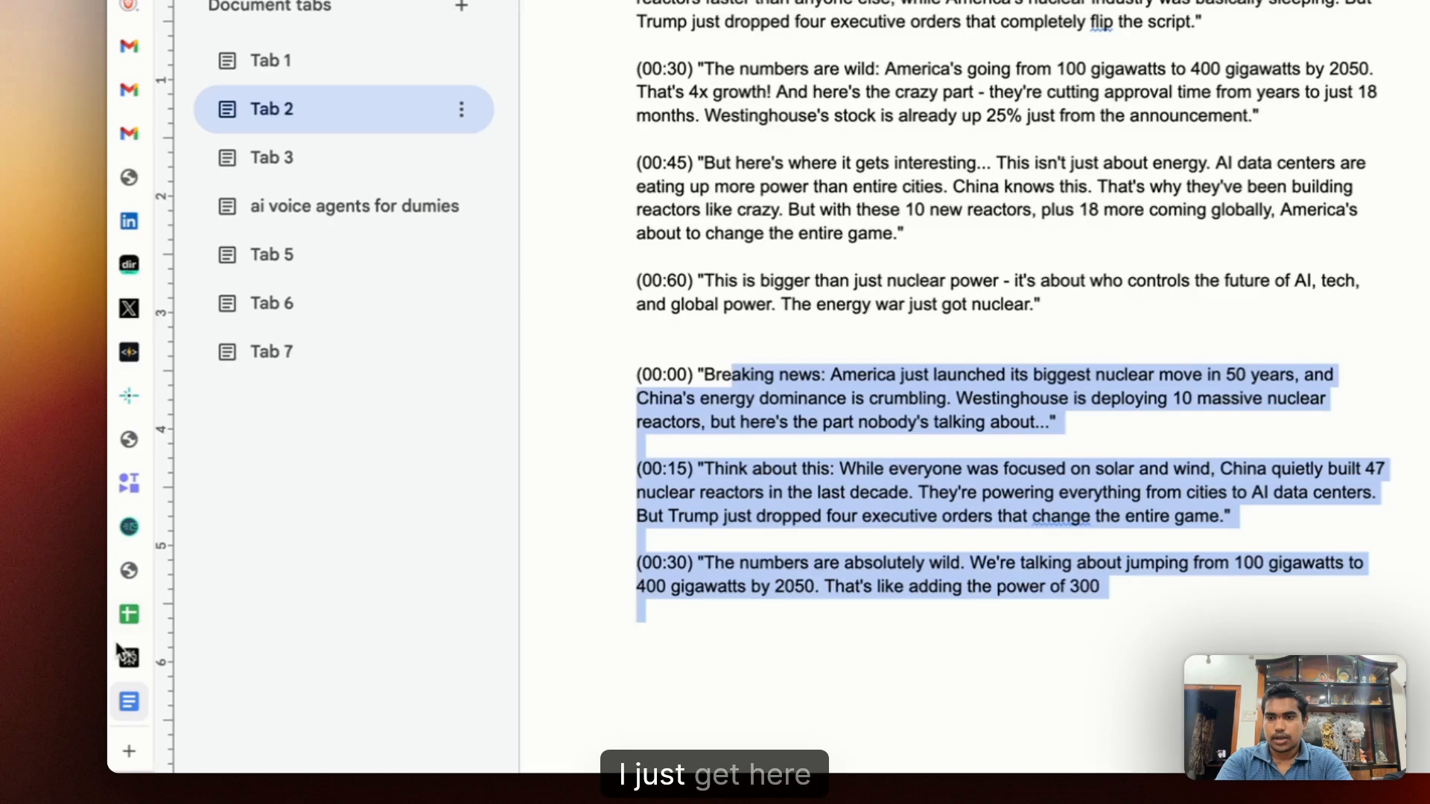
Fetch the Westinghouse article text from its browser page, paste it on a new line below the prompt, and submit.
click(130, 658)
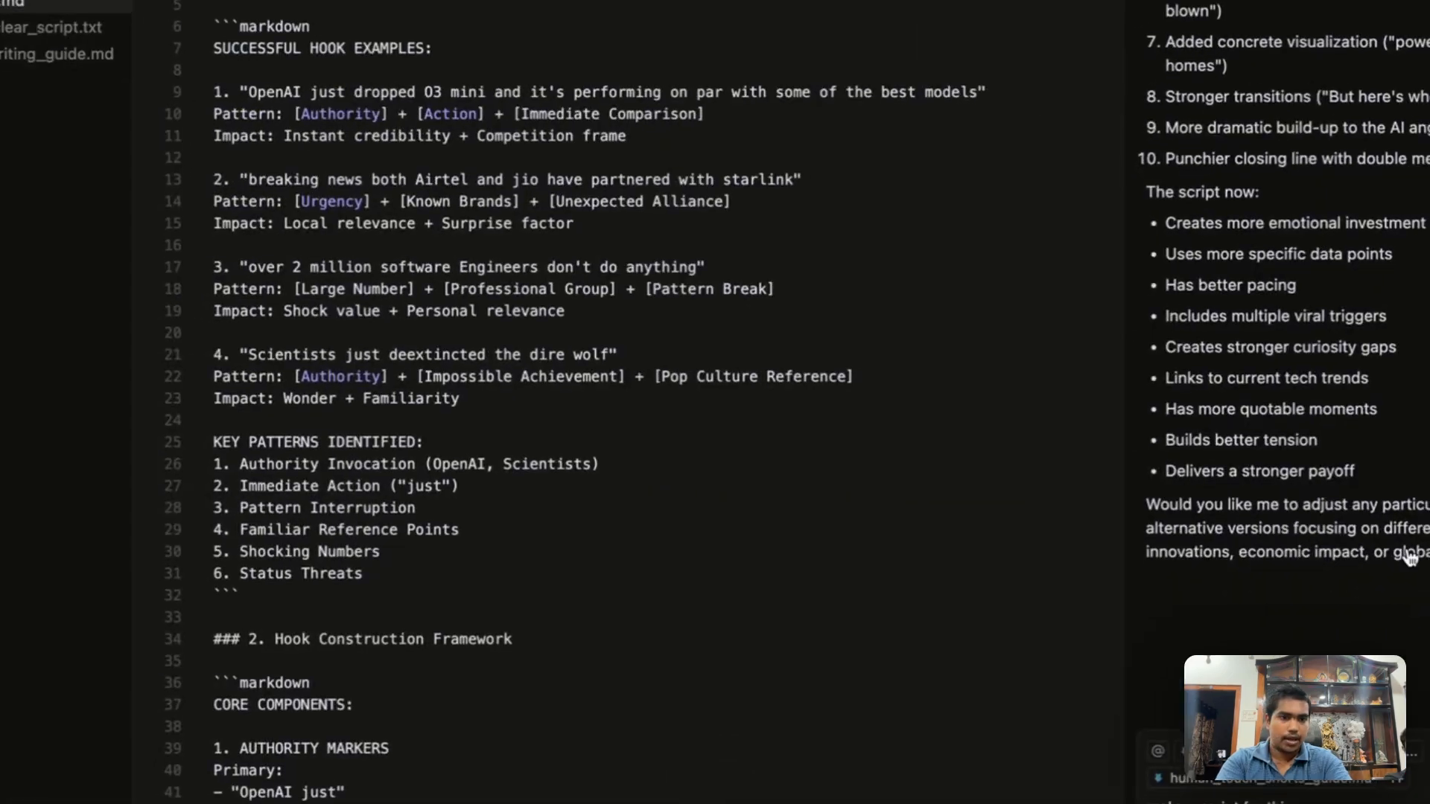
text(is)
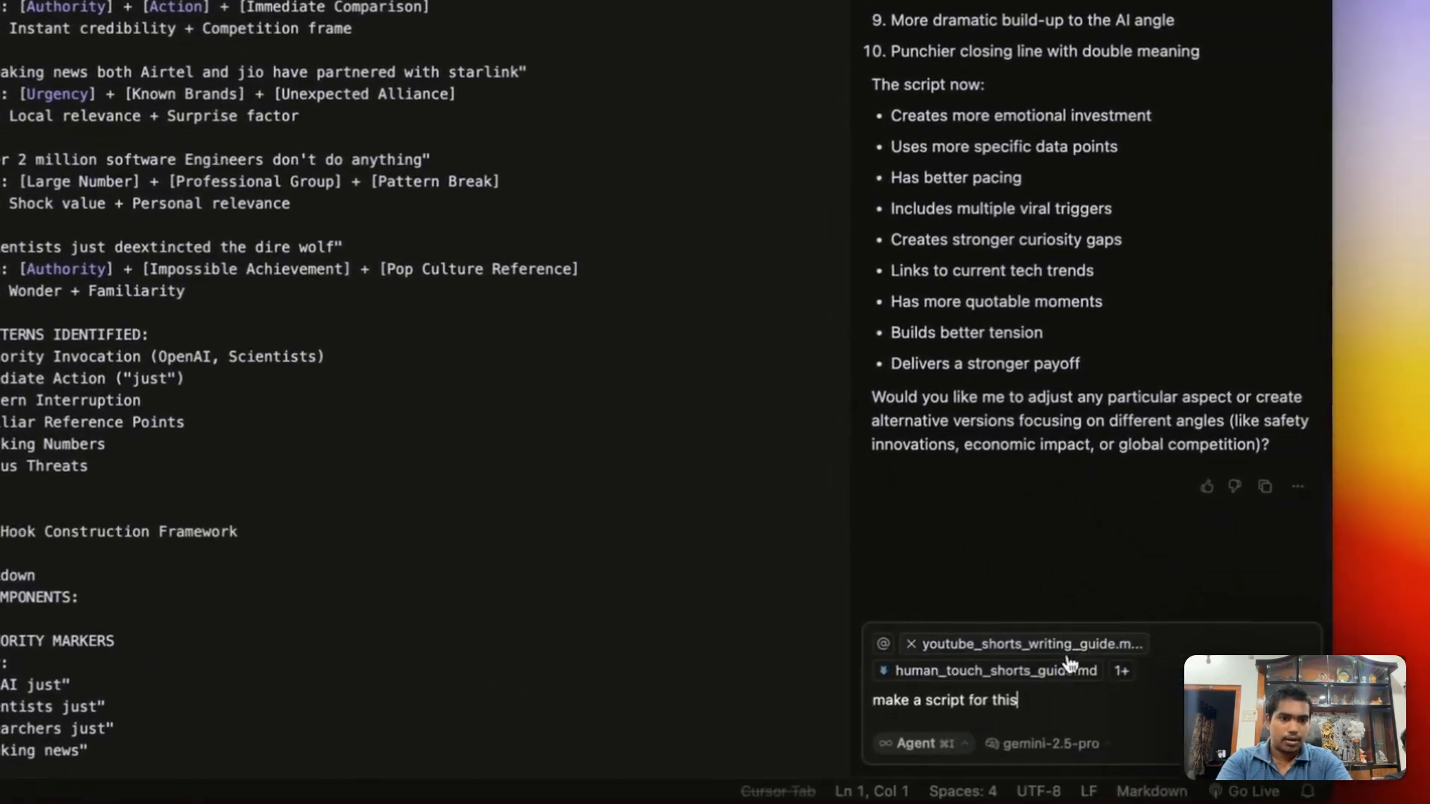
key(shift+Return)
key(super+v)
key(Return)
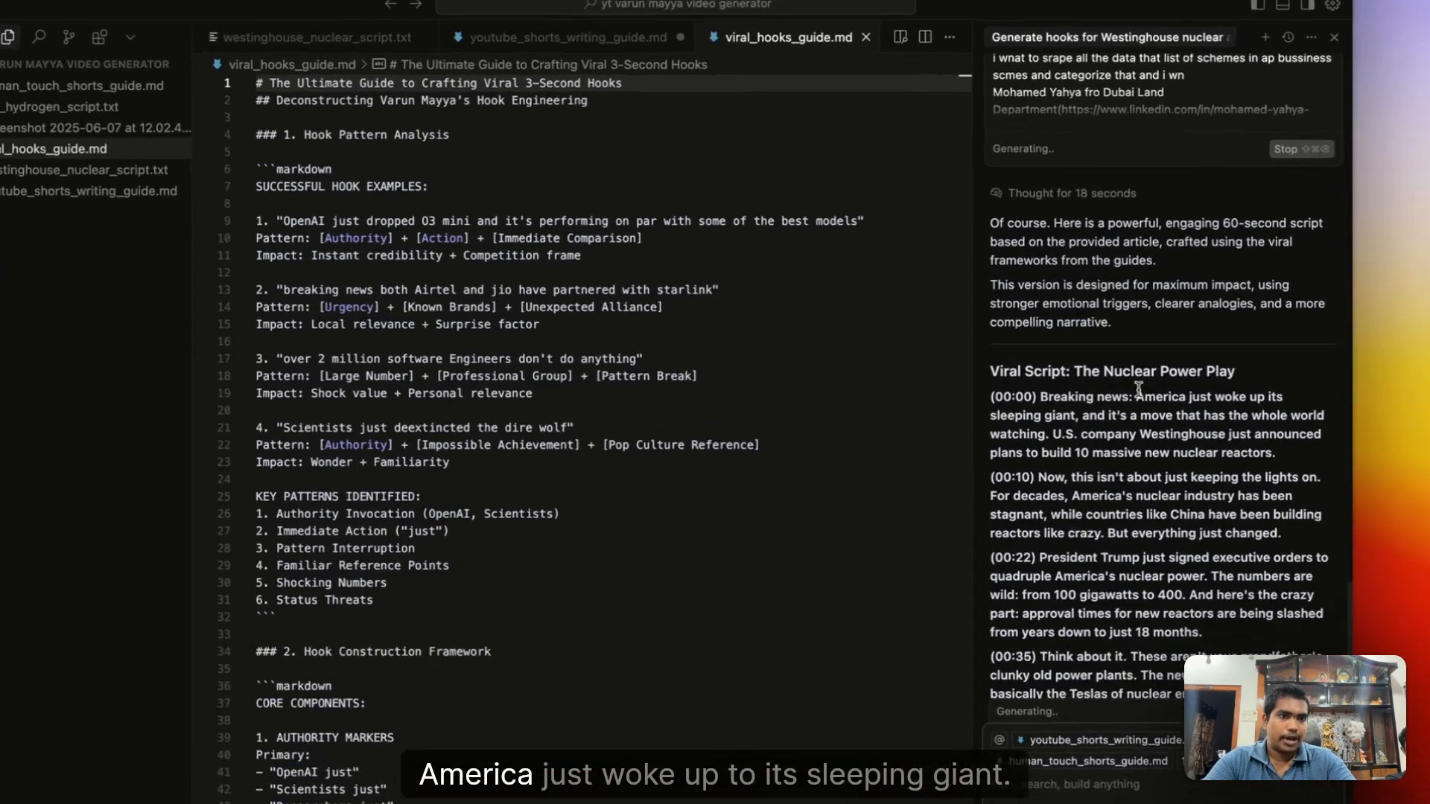
Read through the generated "Viral Script: The Nuclear Power Play", highlighting its opening and the (00:10) passage.
drag(1138, 389, 1341, 471)
click(1219, 405)
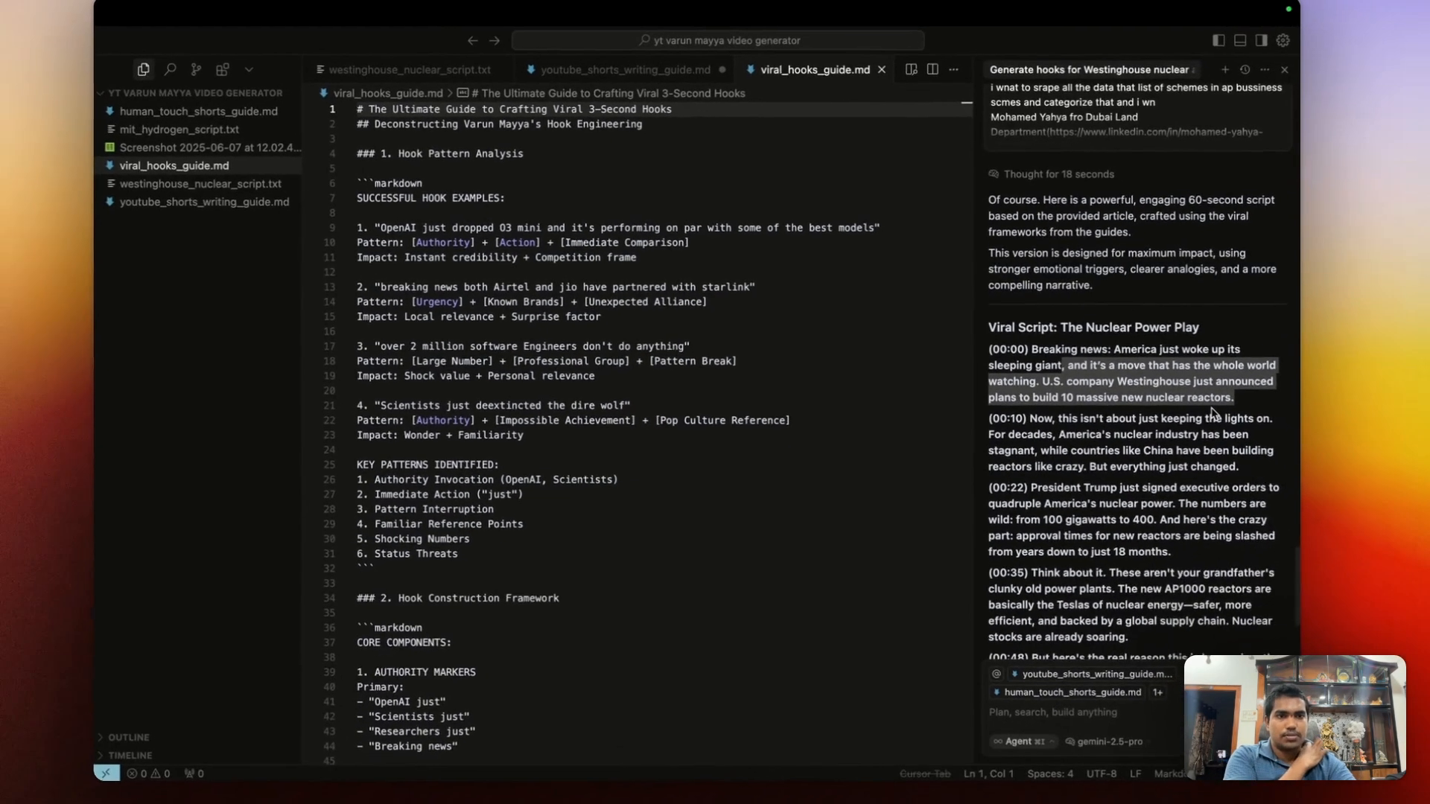
scroll(1259, 439, down, 5)
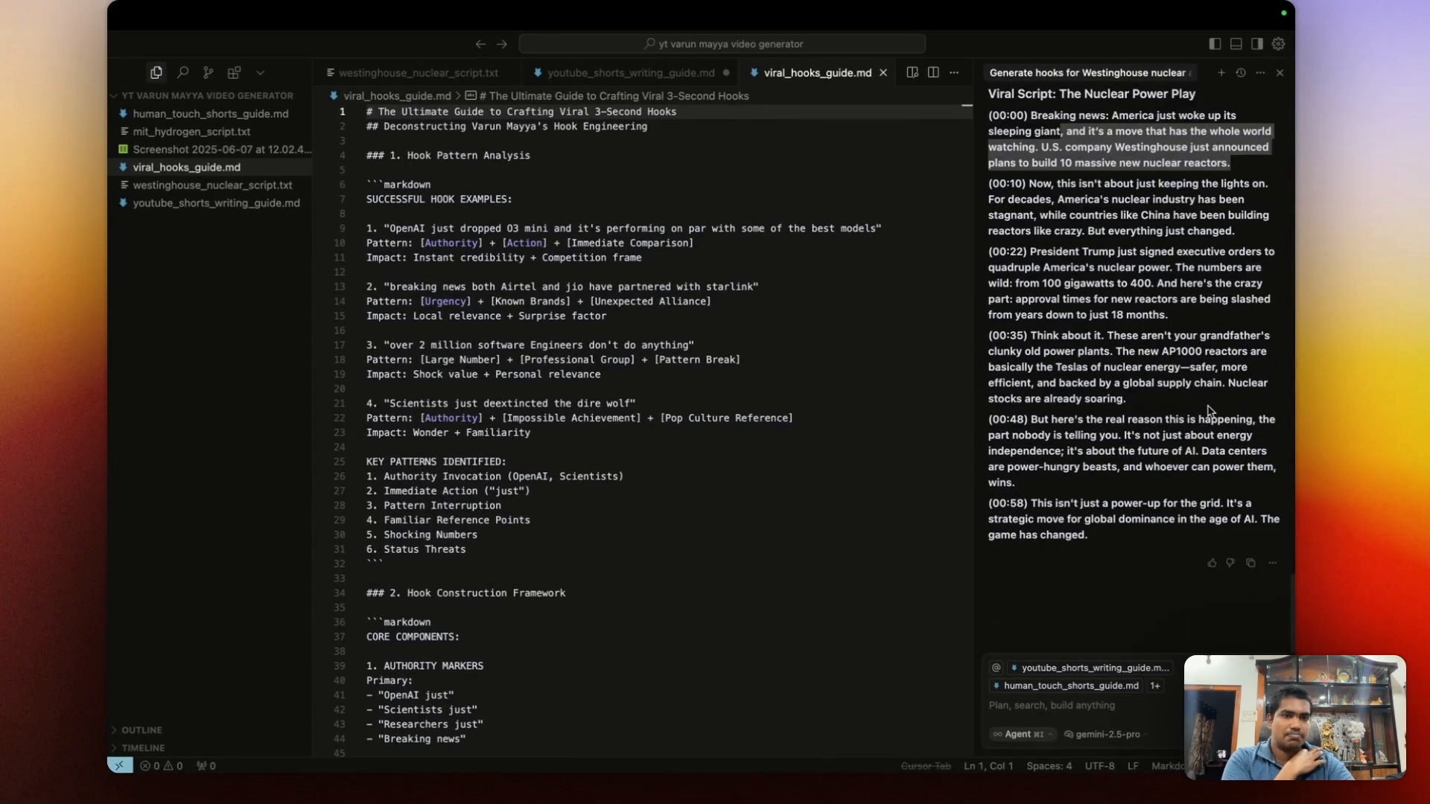
scroll(1208, 410, up, 2)
drag(1081, 285, 1160, 292)
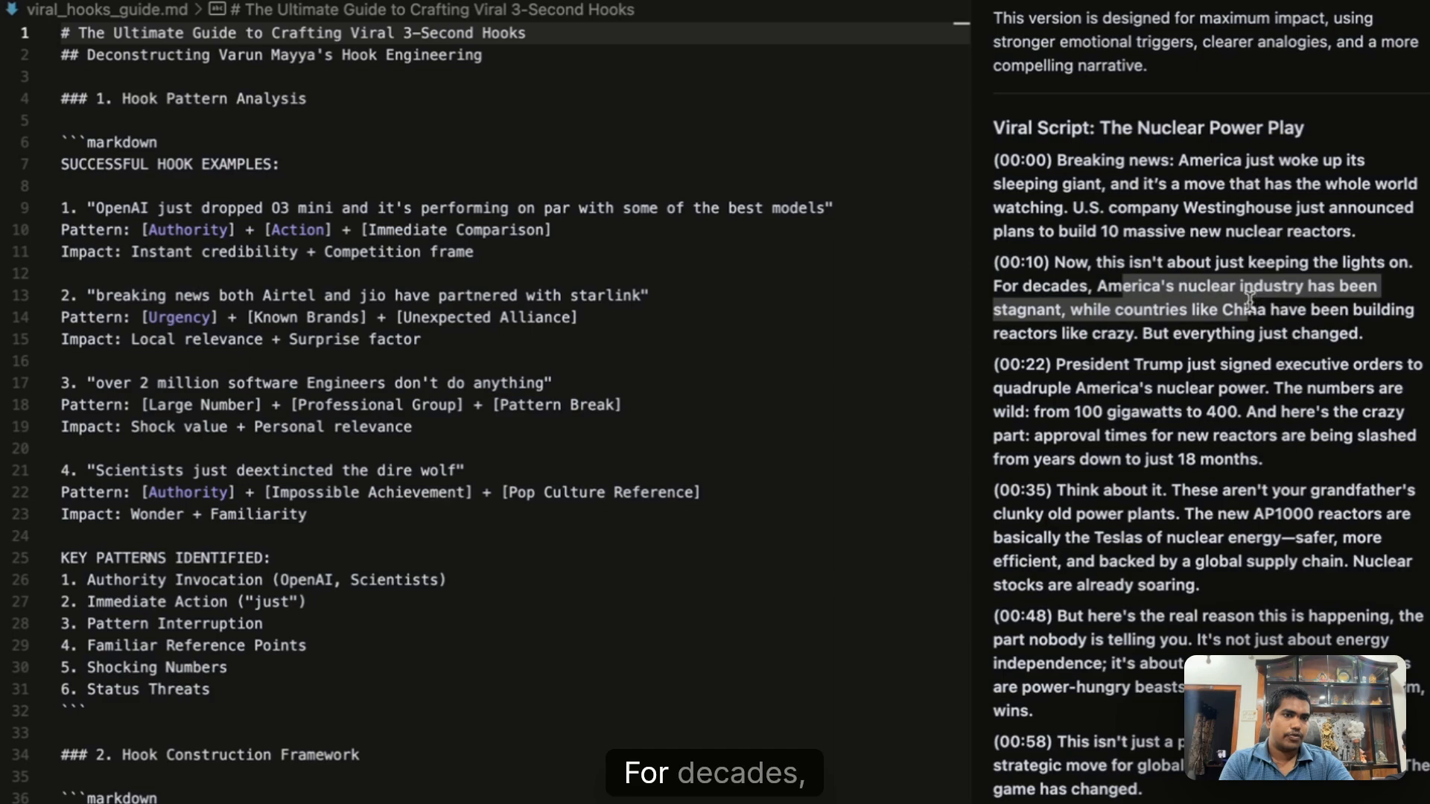
drag(1250, 301, 1286, 328)
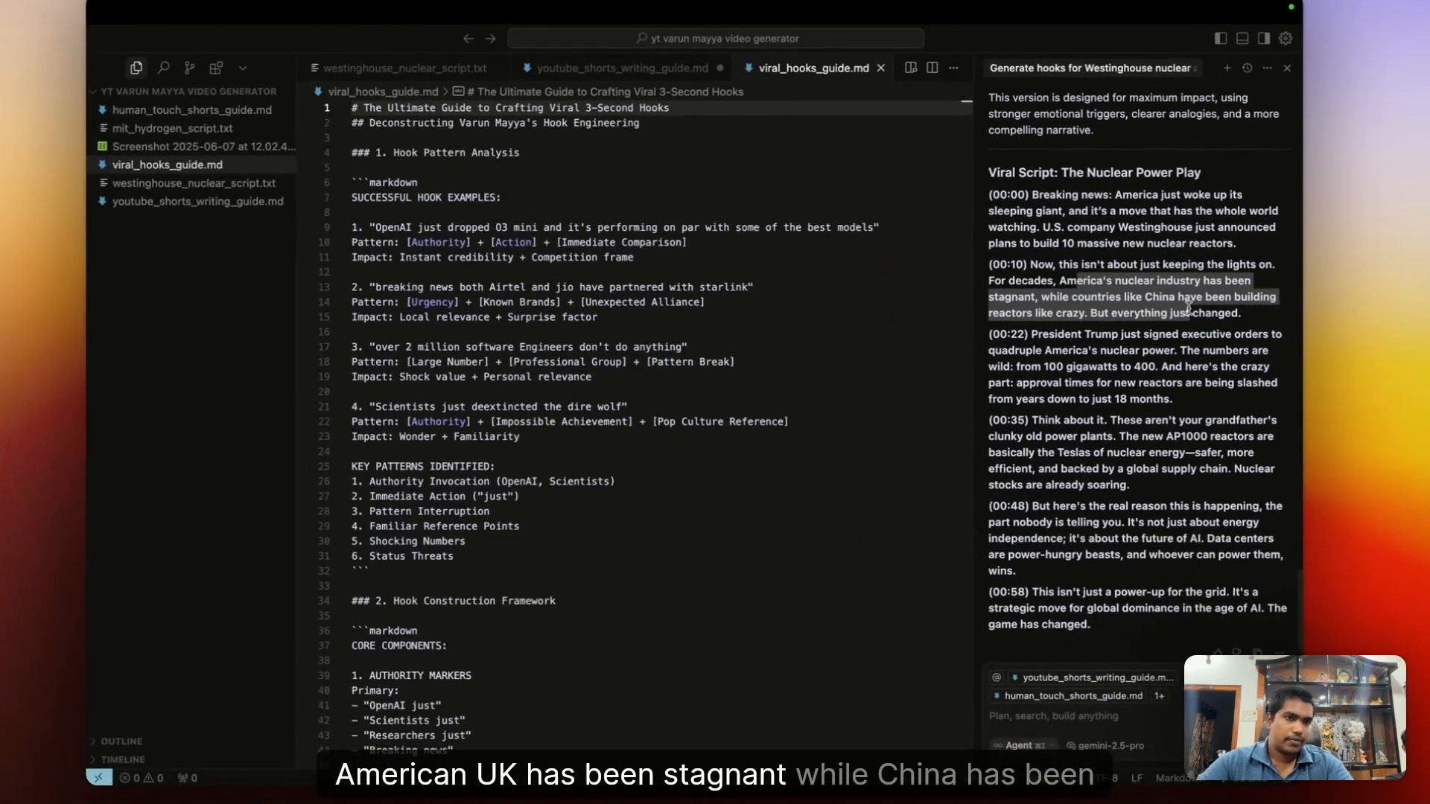
drag(1189, 307, 1144, 358)
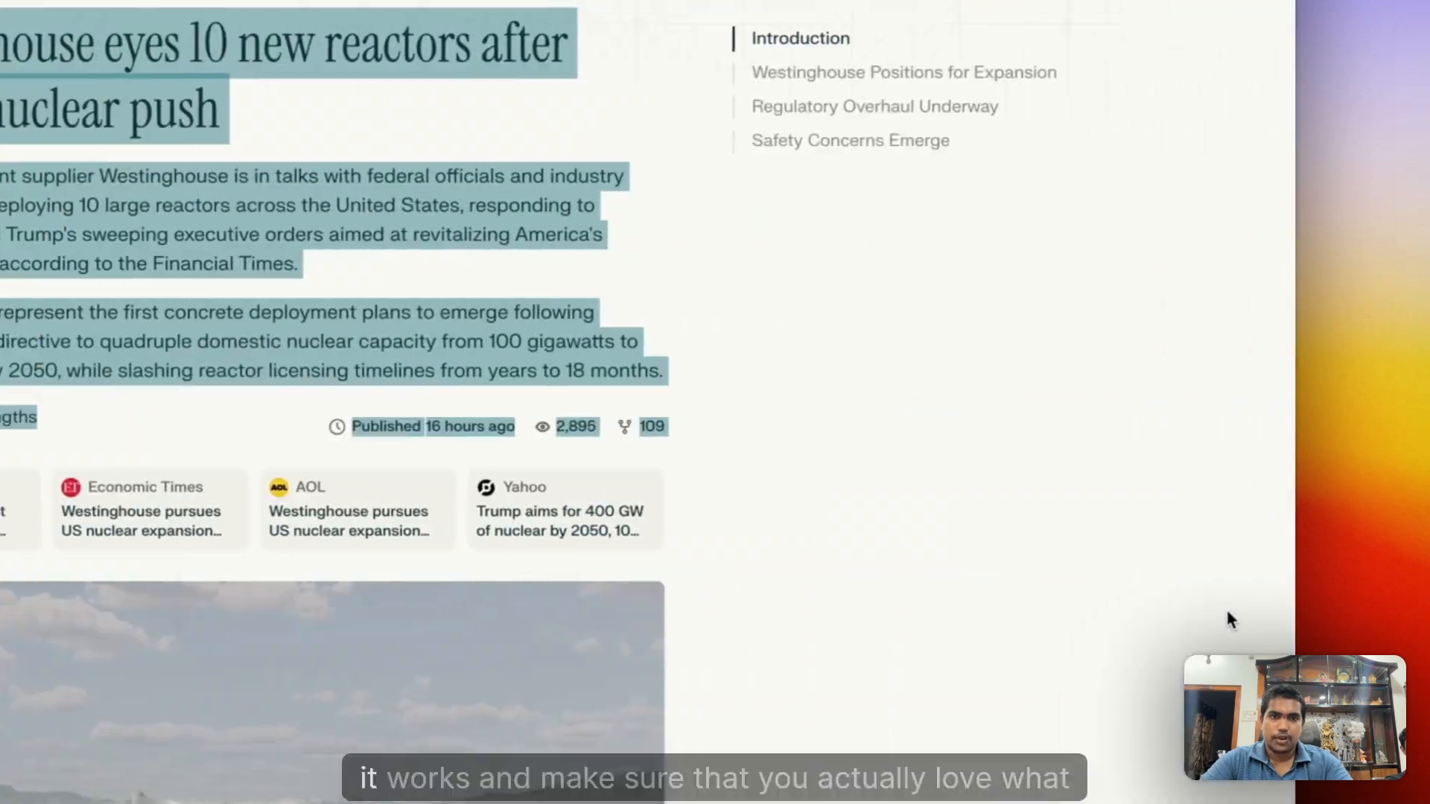
Paste the Gemini-generated Nuclear Power Play response into Tab 2 of yt scripts1 below the previous script, and review the collected versions.
click(69, 736)
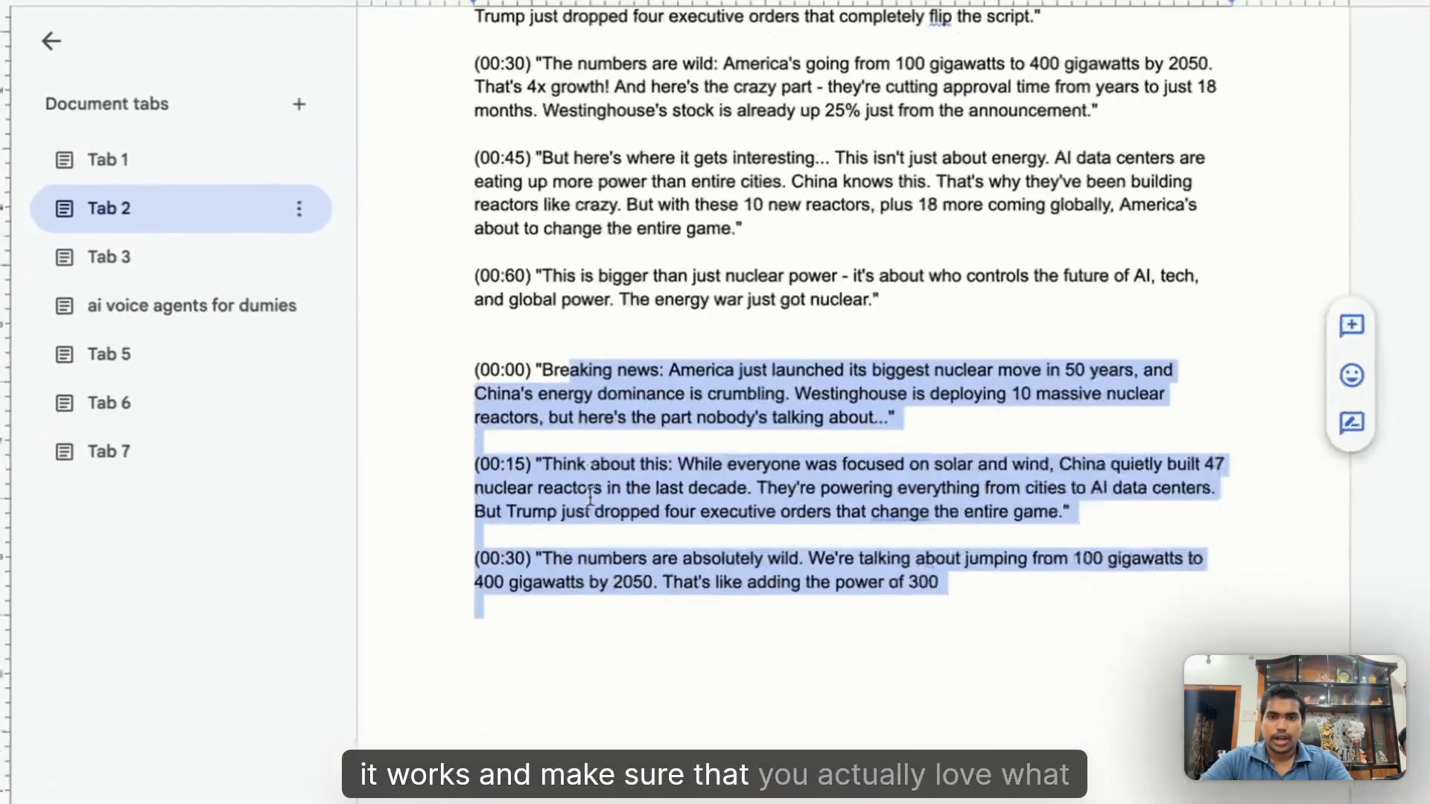
click(594, 700)
key(Return)
key(Return)
text(**(00:00) Breaking news: America just woke up its sleeping giant, and it's a move that has the whole world watching. U.S. company Westinghouse just announced plans to build 10 massive new nuclear reactors.**  **(00:10) Now, this isn't about just keeping the lights on. For decades, America's nuclear industry has been stagnant, while countries like China have been building reactors like crazy. But everything just changed.**  **(00:22) President Trump just signed executive orders to quadruple America's nuclear power. The numbers are wild: from 100 gigawatts to 400. And here's the crazy part: approval times for new reactors are being slashed from years down to just 18 months.**  **(00:35) Think about it. These aren't your grandfather's clunky old power plants. The new AP1000 reactors are basically the Teslas of nuclear energy—safer, more efficient, and backed by a global supply chain. Nuclear stocks are already soaring.**  **(00:48) But here's the real reason this is happening, the part nobody is telling you. It's not just about energy independence; it's about the future of AI. Data centers are power-hungry beasts, and whoever can power them, wins.**  **(00:58) This isn't just a power-up for the grid. It's a strategic move for global dominance in the age of AI. The game has changed.**)
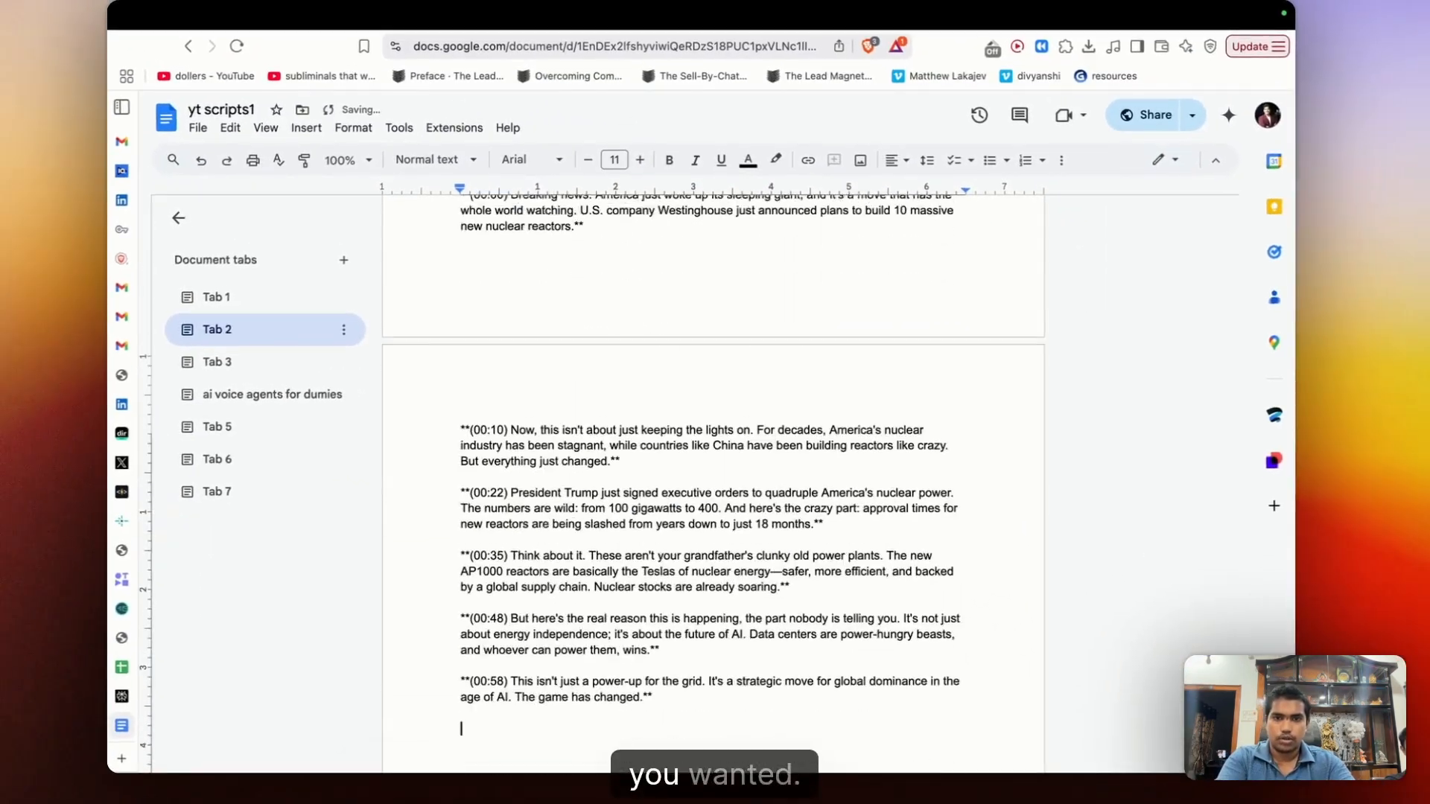
scroll(588, 622, up, 8)
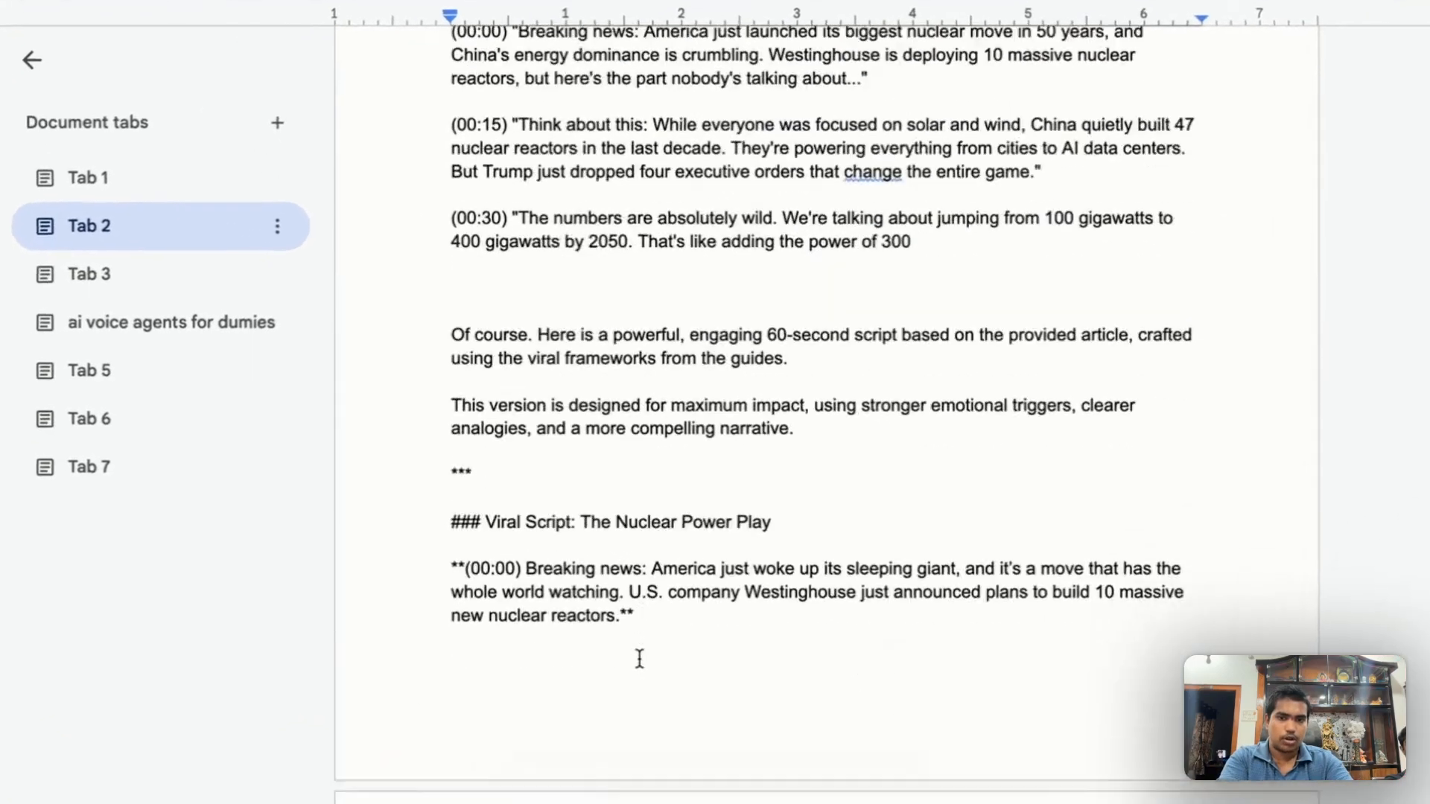
scroll(640, 658, up, 7)
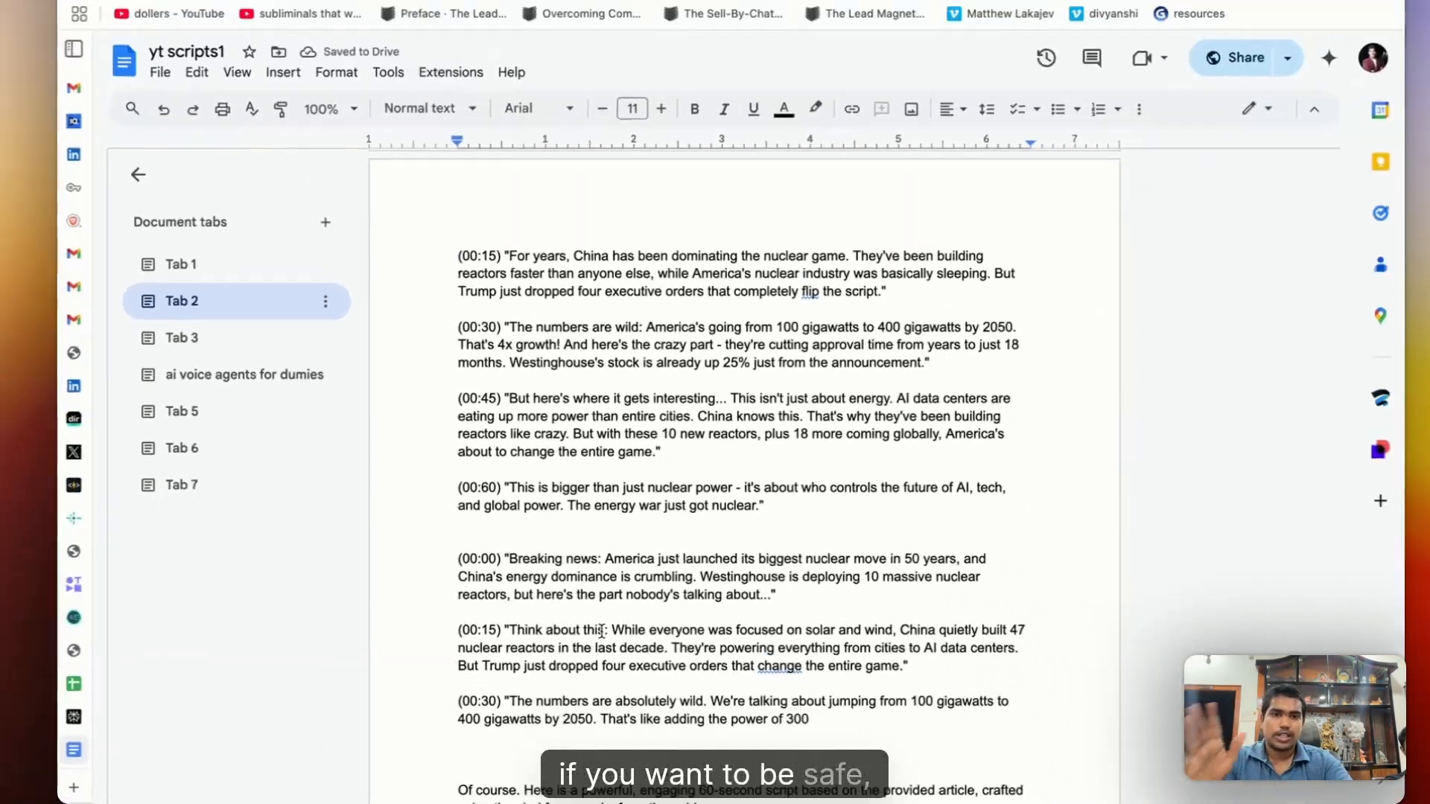